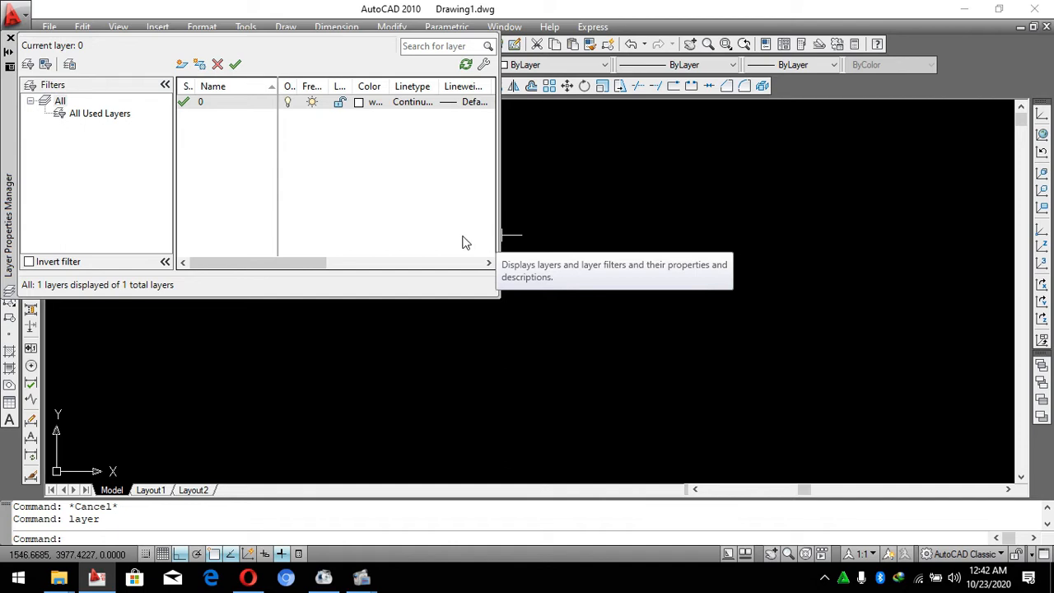
Create a layer named Dinding with colour cyan and a 0.00 mm lineweight.
left_click(198, 64)
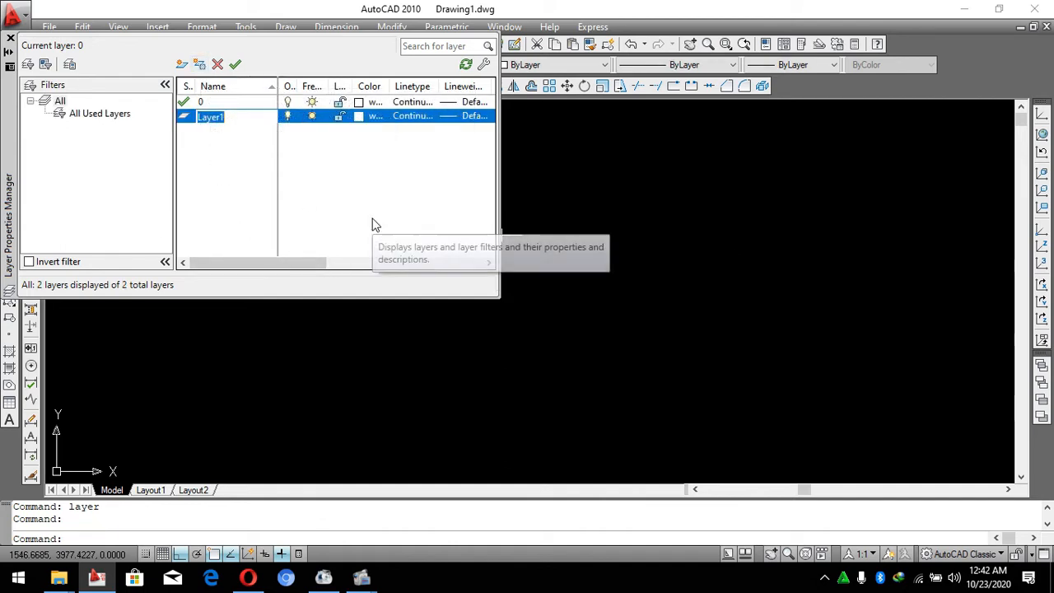
type("D")
type("im")
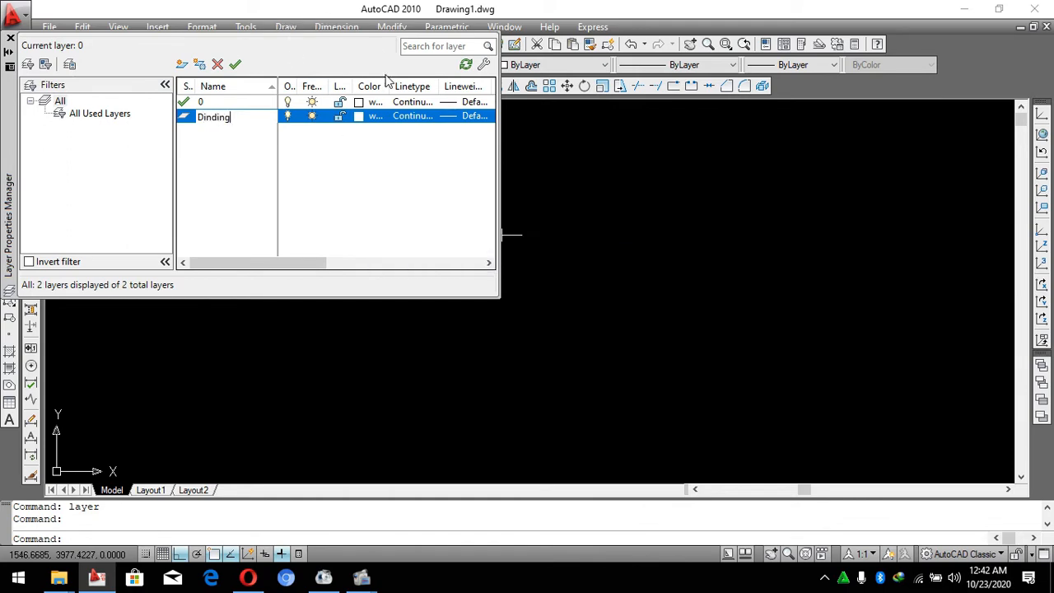
left_click(368, 120)
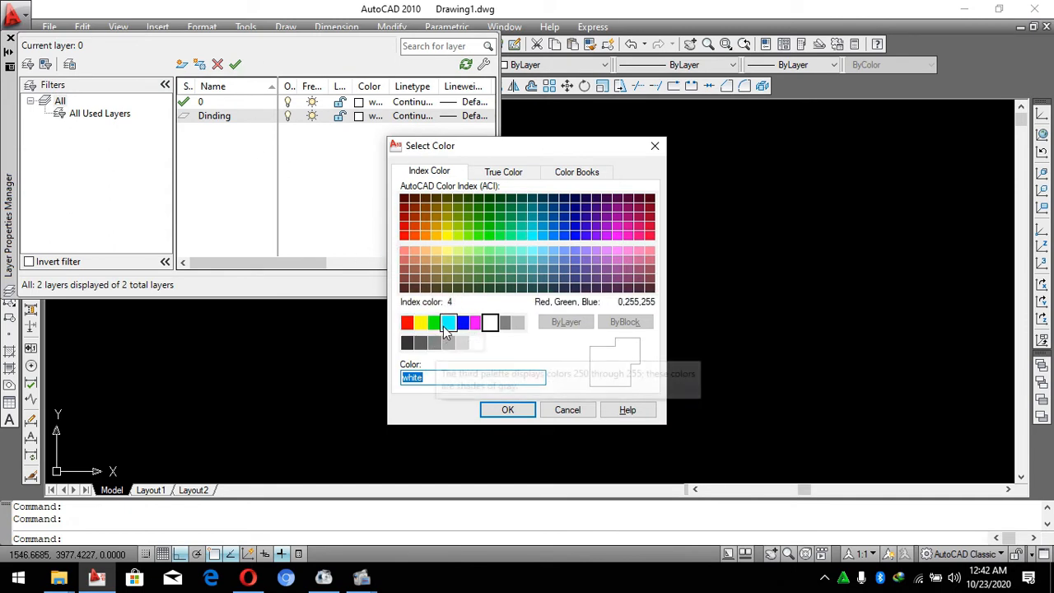
left_click(447, 322)
left_click(504, 409)
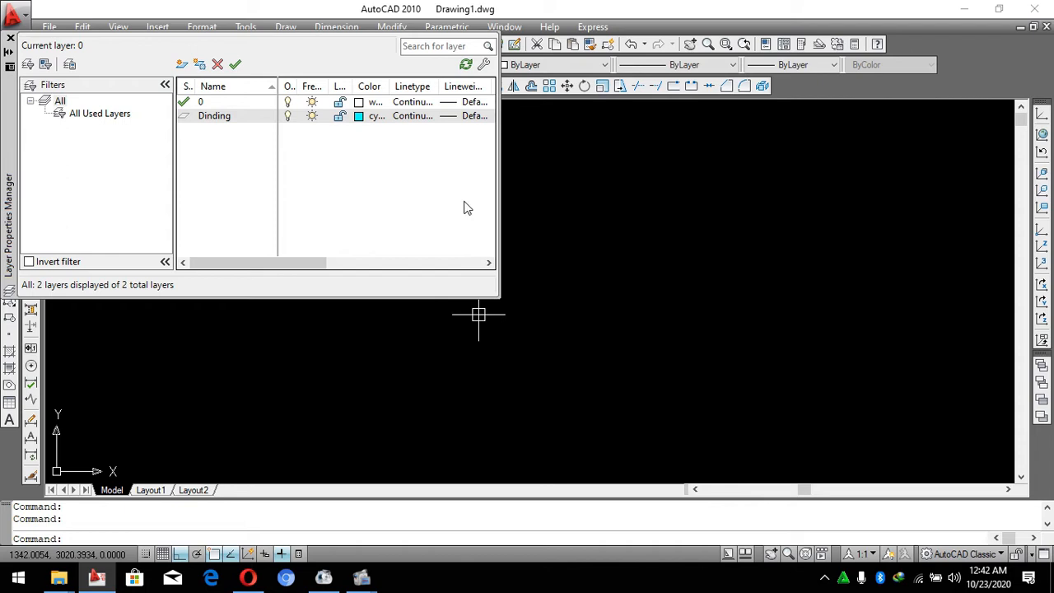
left_click(469, 117)
key("Down")
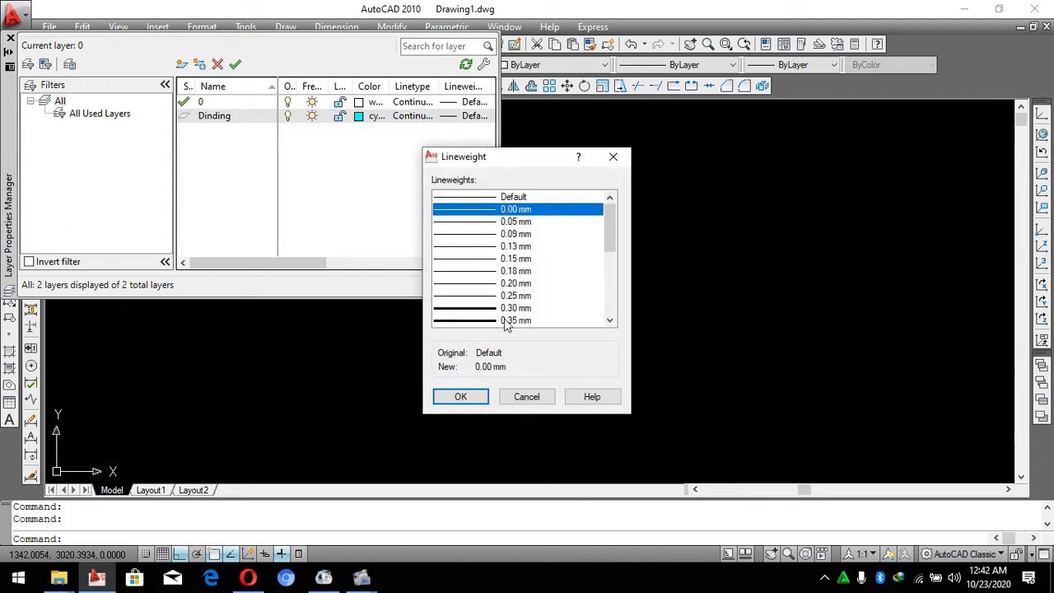
left_click(455, 397)
Create a layer named Kolom with colour yellow and a 0.30 mm lineweight.
left_click(182, 63)
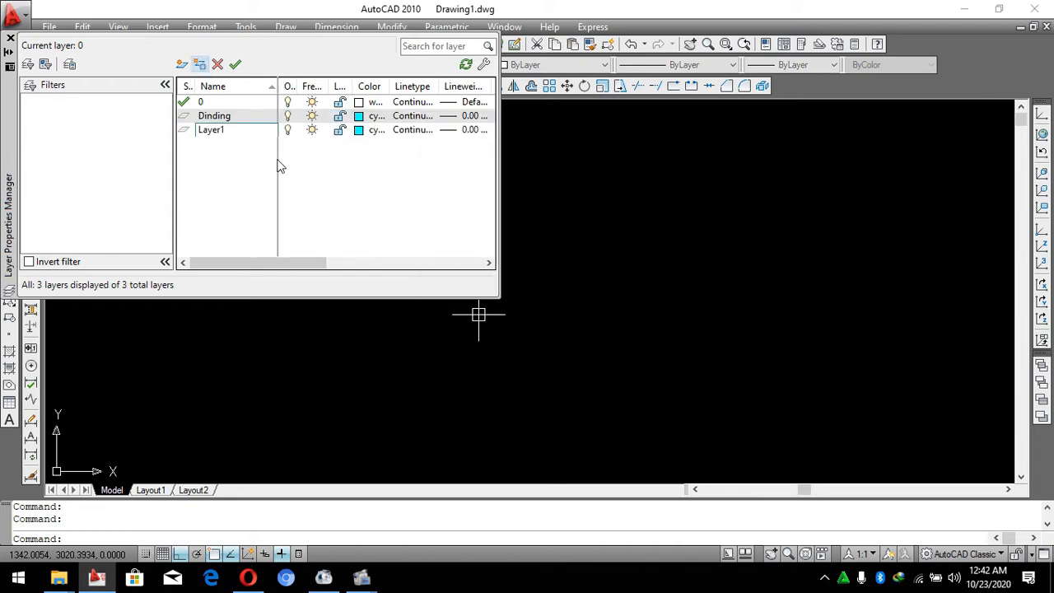
type("Kolom")
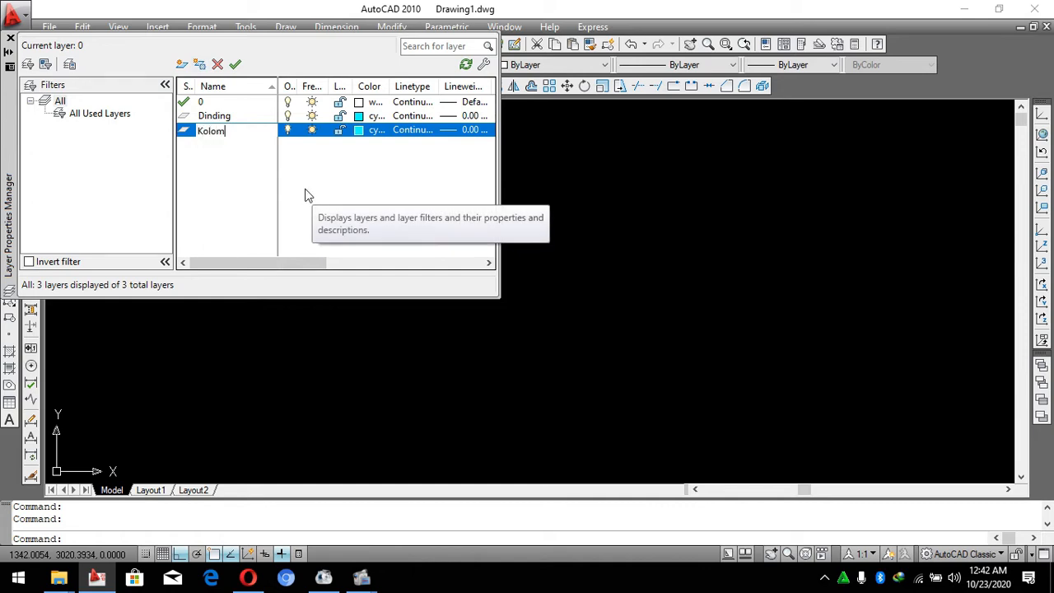
left_click(368, 130)
left_click(420, 322)
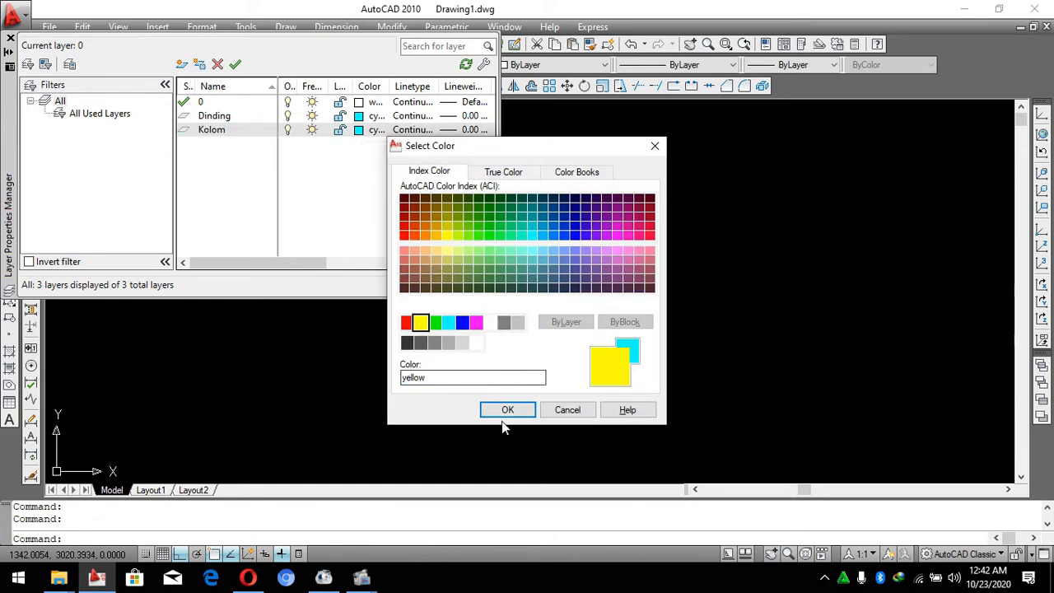
left_click(507, 409)
left_click(466, 130)
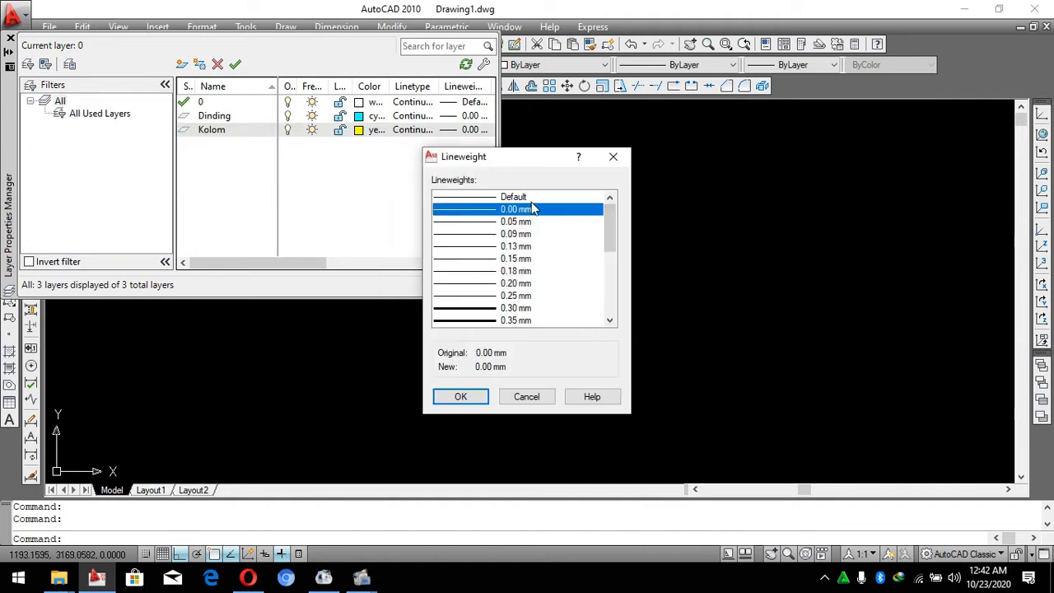
left_click(530, 309)
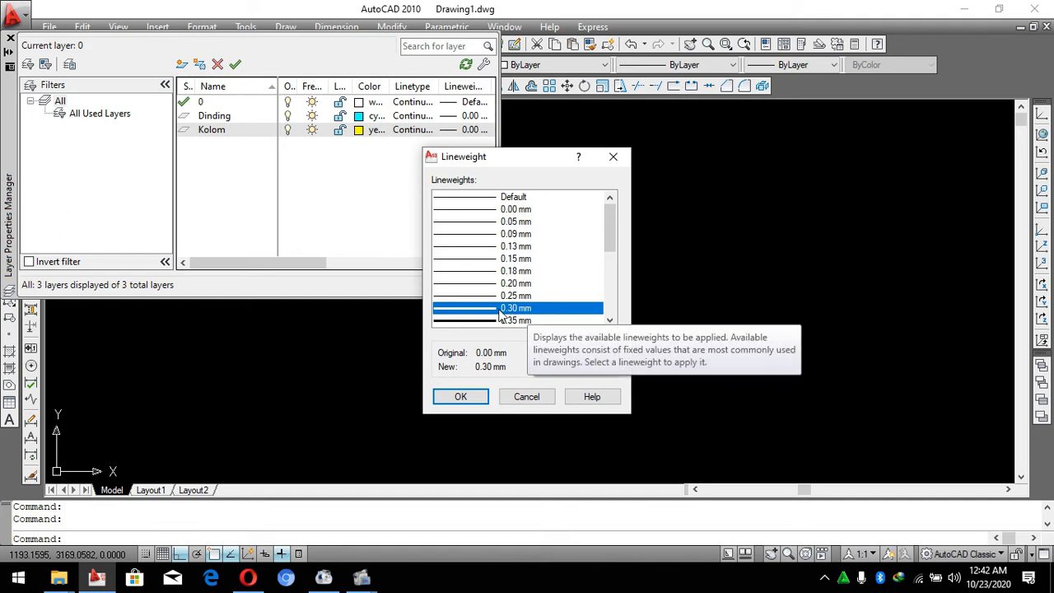
left_click(473, 396)
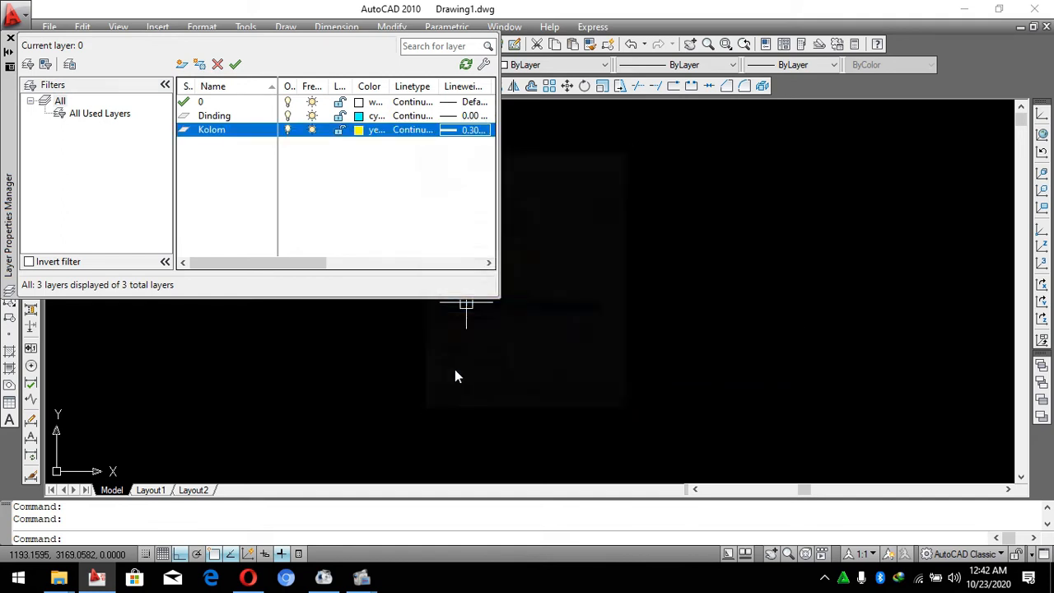
Create a layer named Kusen with colour red and a 0.00 mm lineweight.
left_click(198, 66)
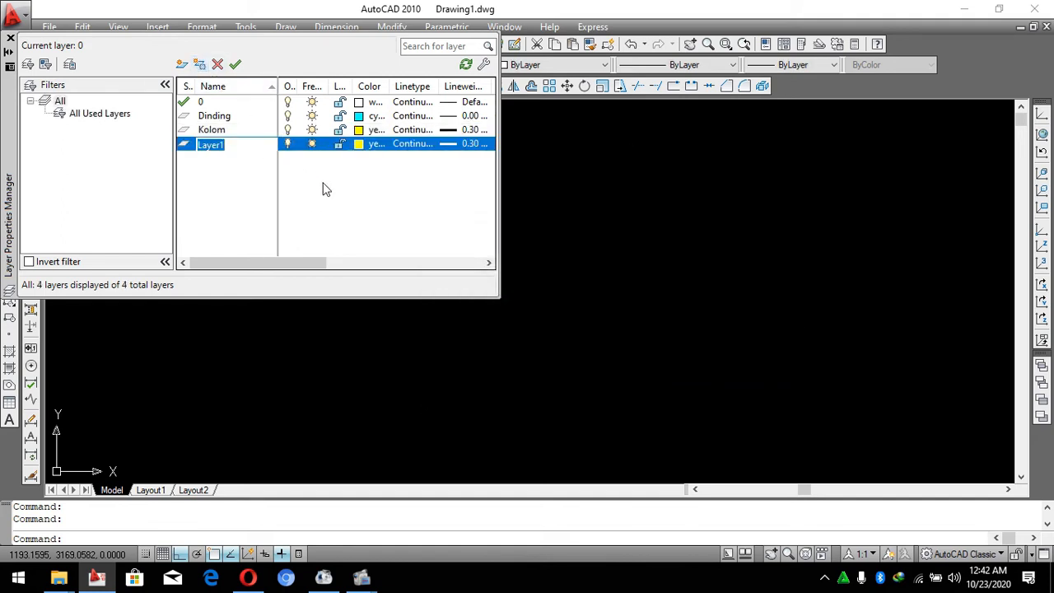
type("Kusen")
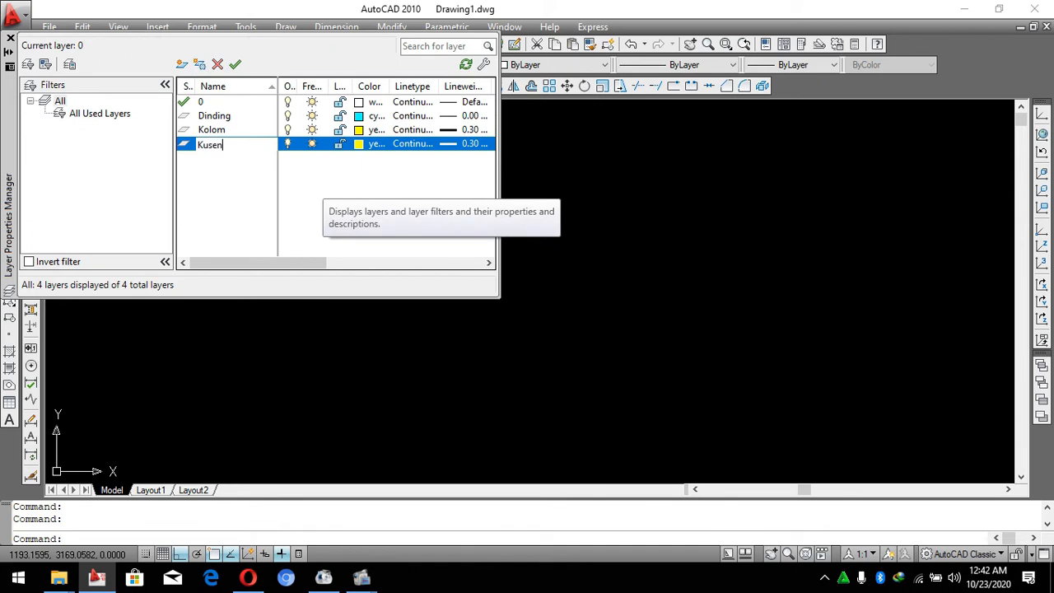
left_click(362, 144)
left_click(407, 322)
left_click(506, 409)
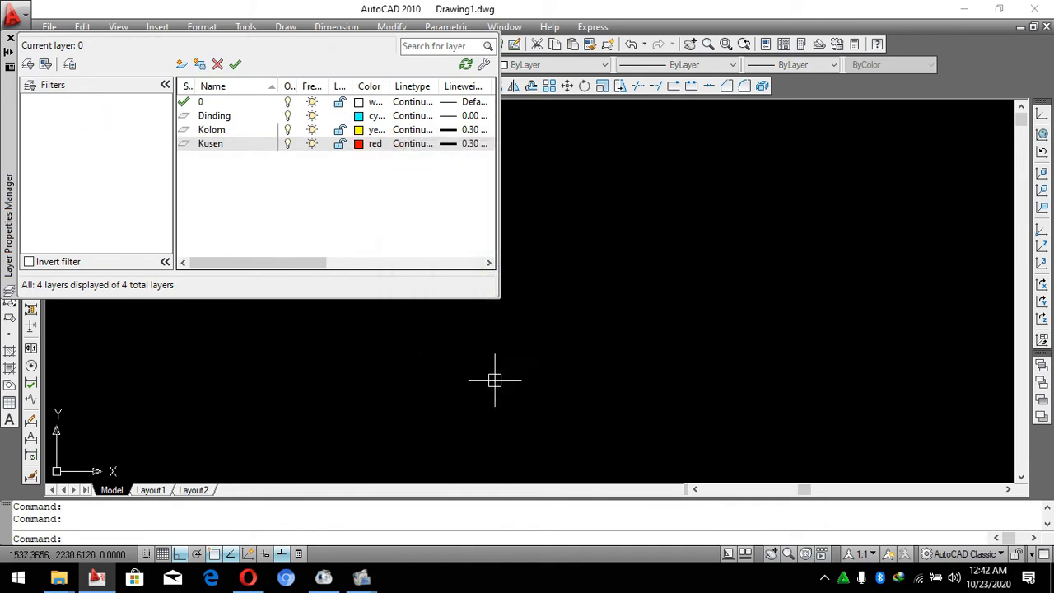
left_click(471, 143)
left_click(489, 210)
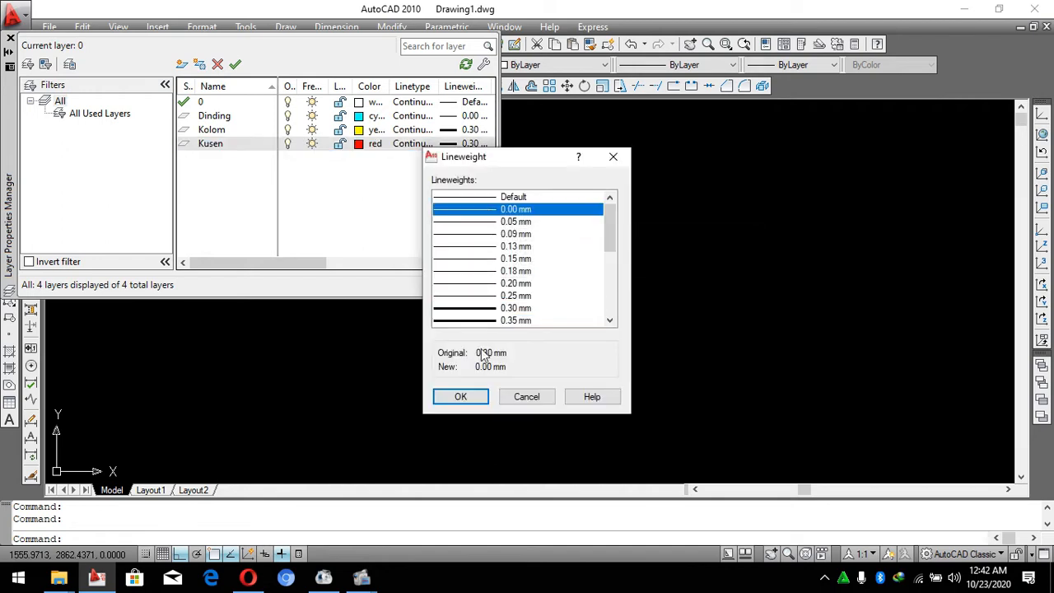
left_click(460, 396)
Create a layer named Dimensi and set its colour to blue.
left_click(181, 63)
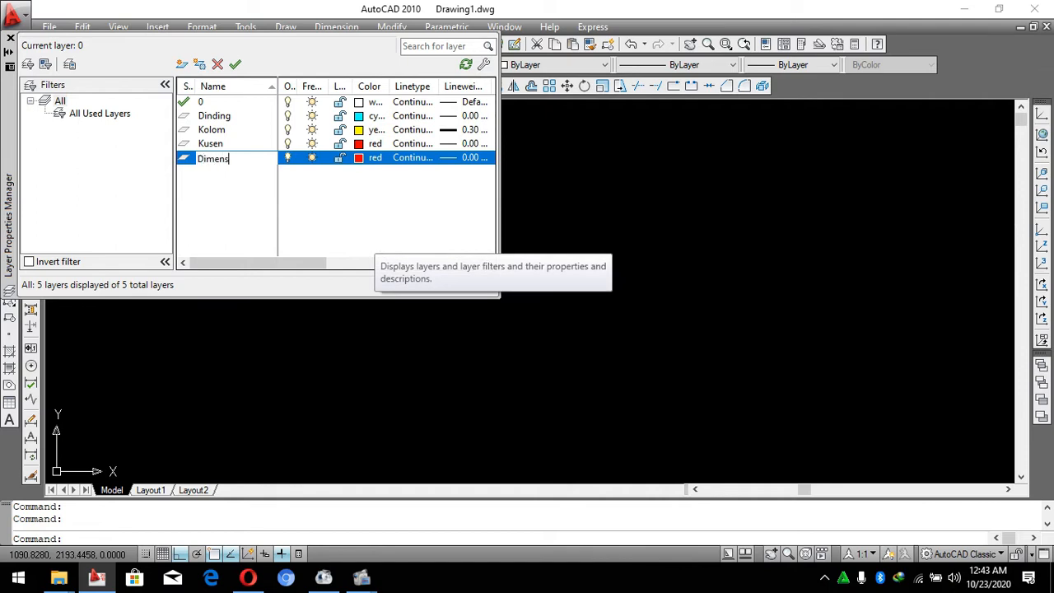
left_click(371, 157)
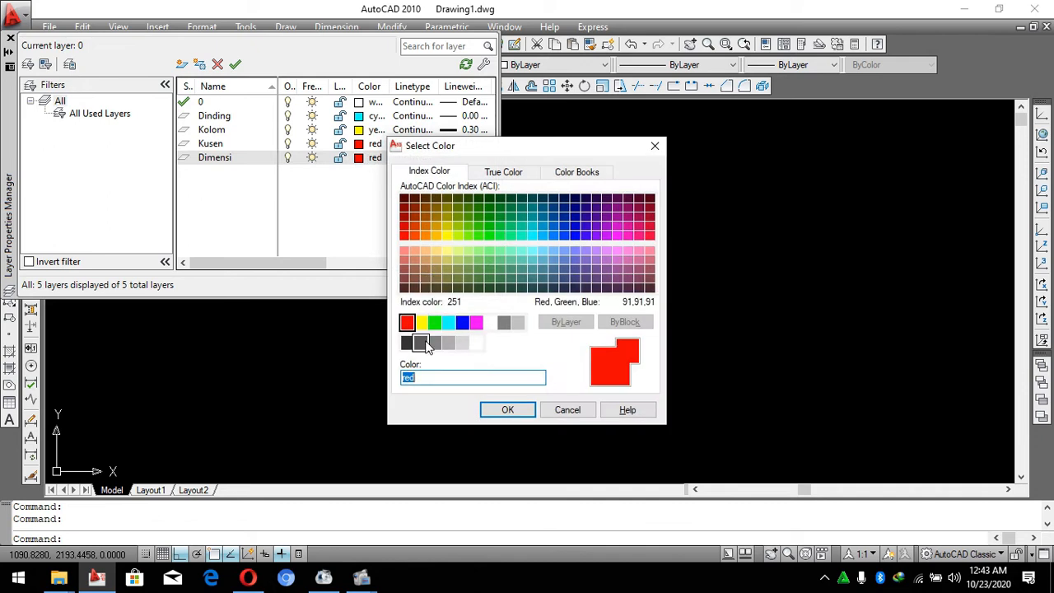
left_click(462, 322)
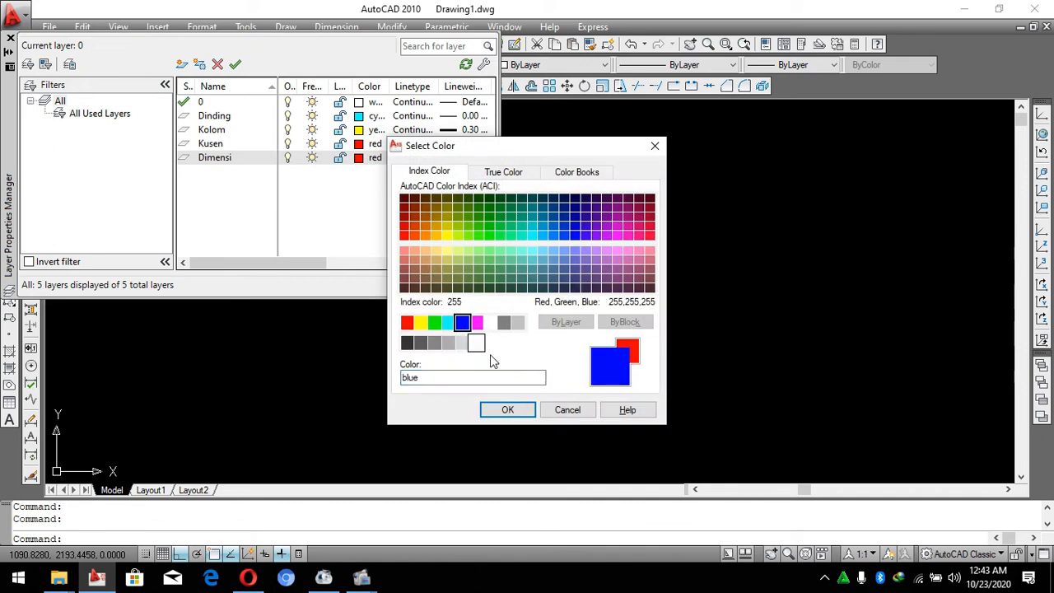
left_click(507, 409)
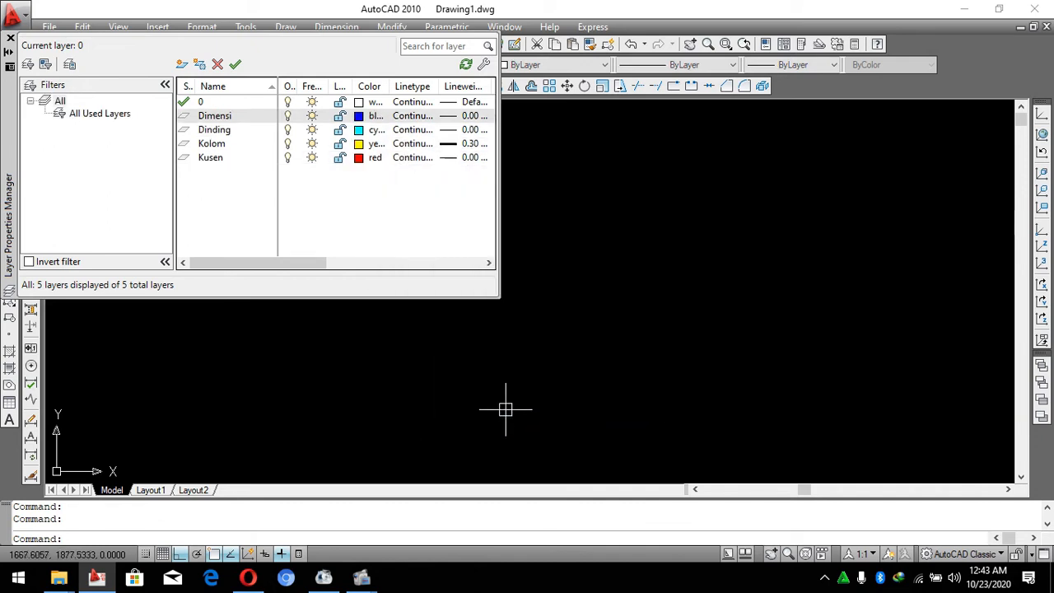
Create a layer named Teks and set its colour to green.
left_click(182, 64)
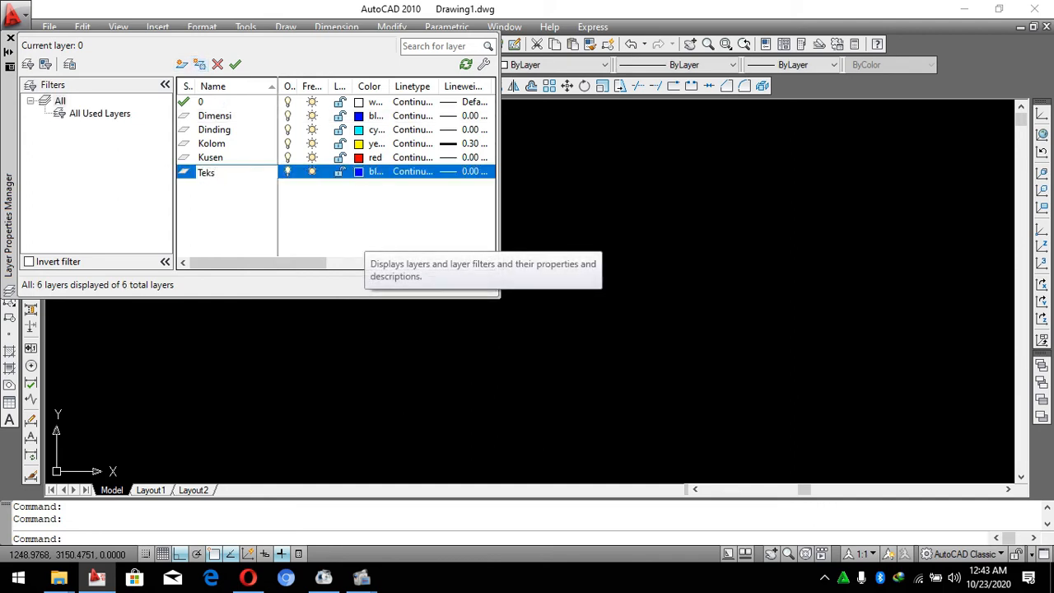
left_click(368, 171)
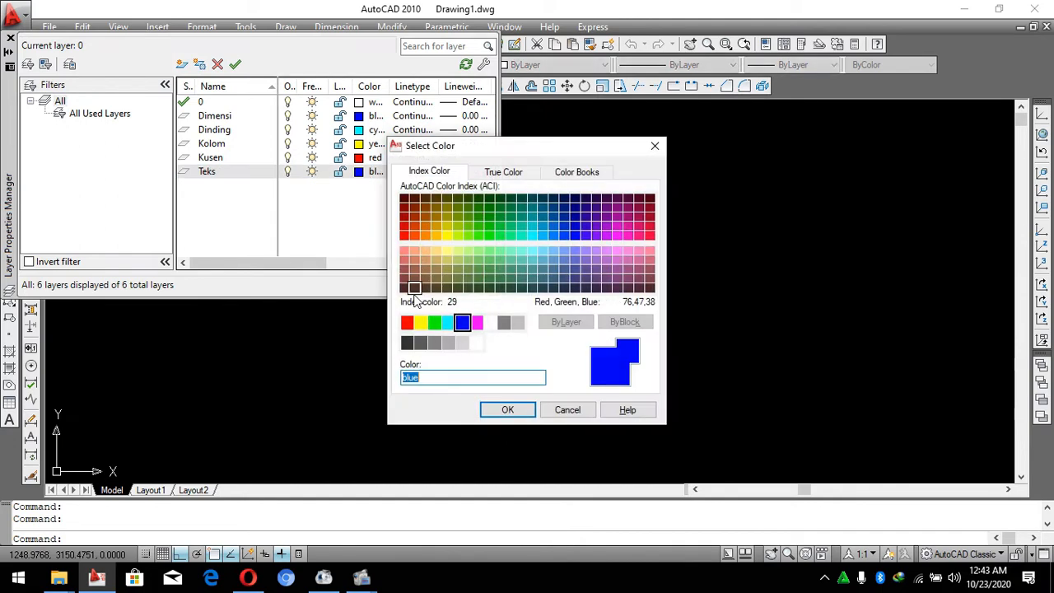
left_click(433, 322)
left_click(507, 409)
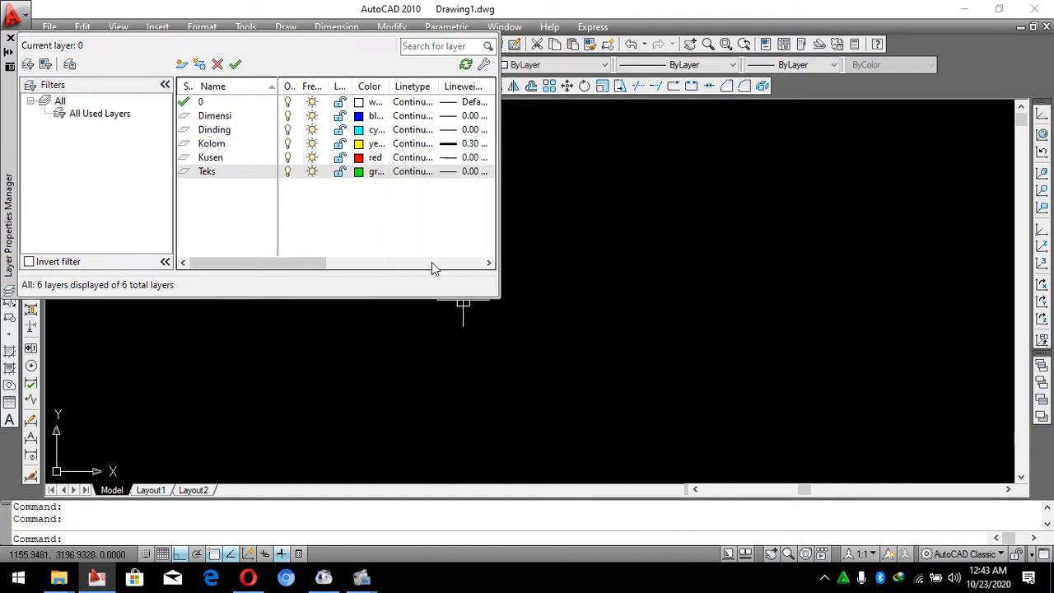
Create a layer named Bata and set its colour to grey index 252.
left_click(200, 64)
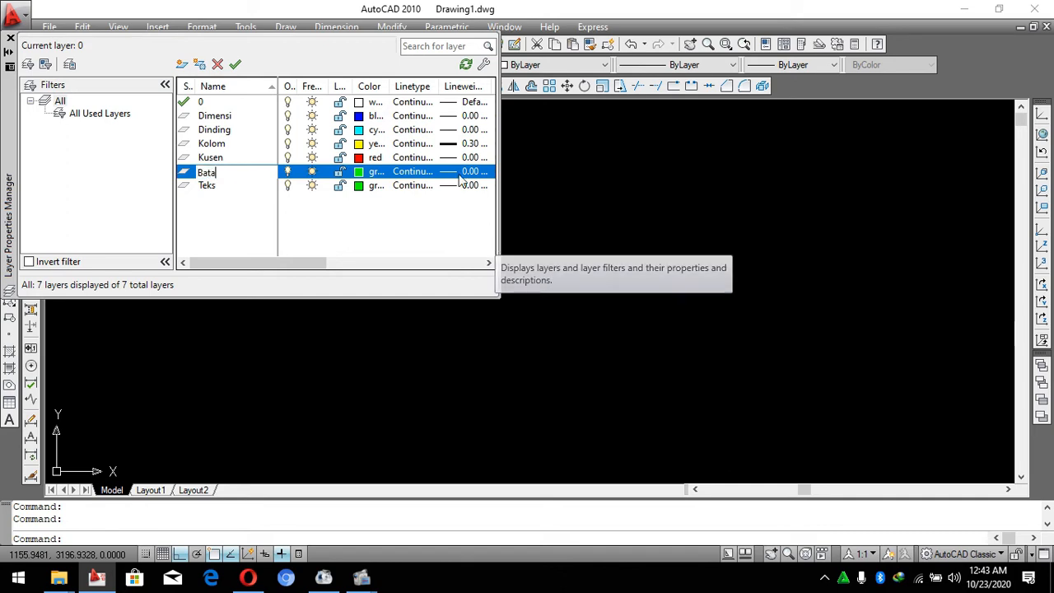
left_click(371, 172)
left_click(420, 342)
left_click(434, 342)
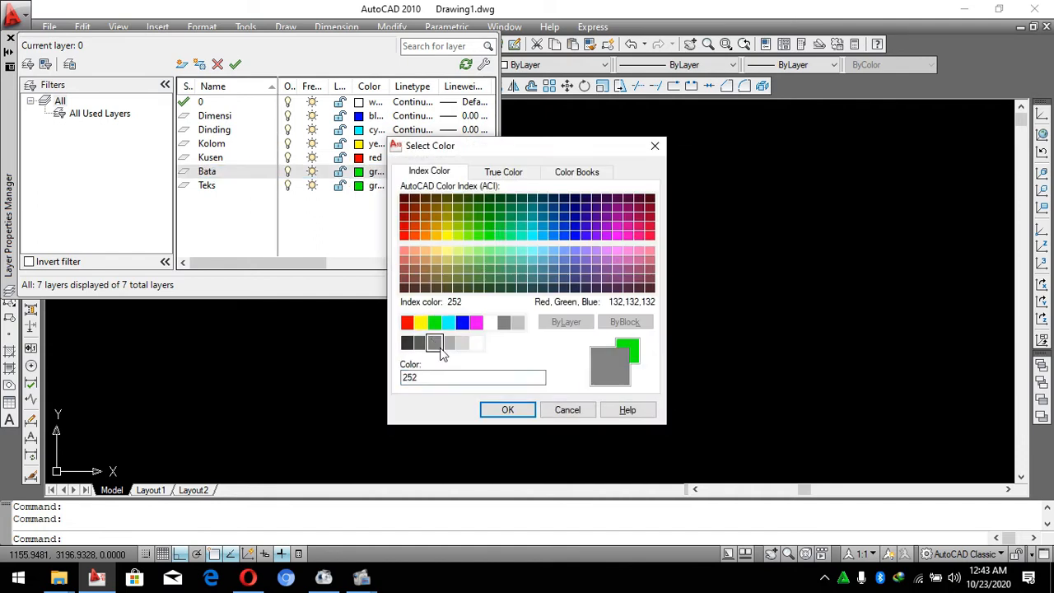
left_click(501, 408)
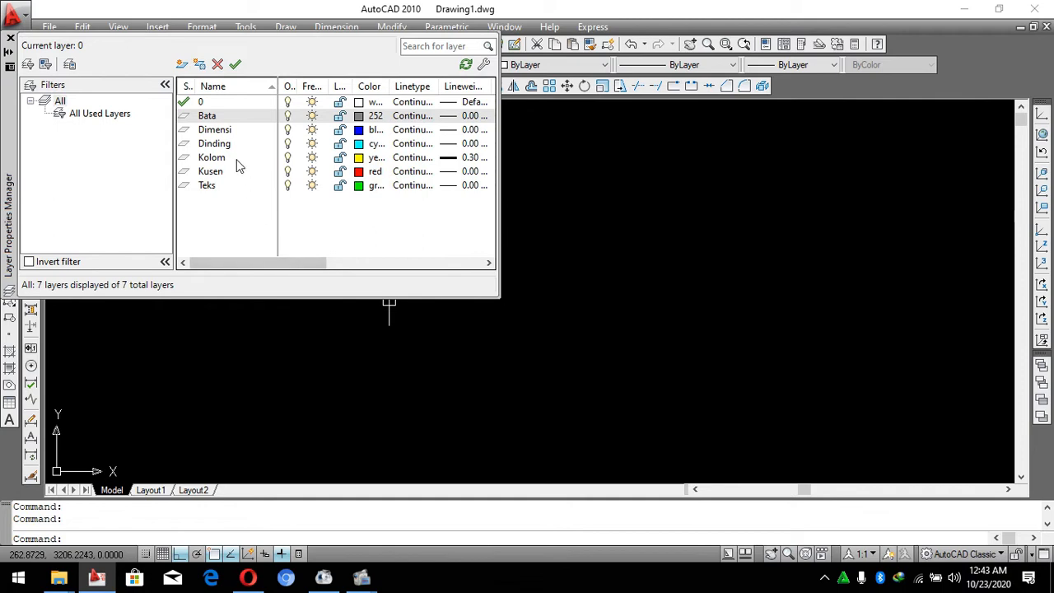
Create a layer named Perabot, keeping colour 252, and close the Layer Properties Manager.
left_click(182, 64)
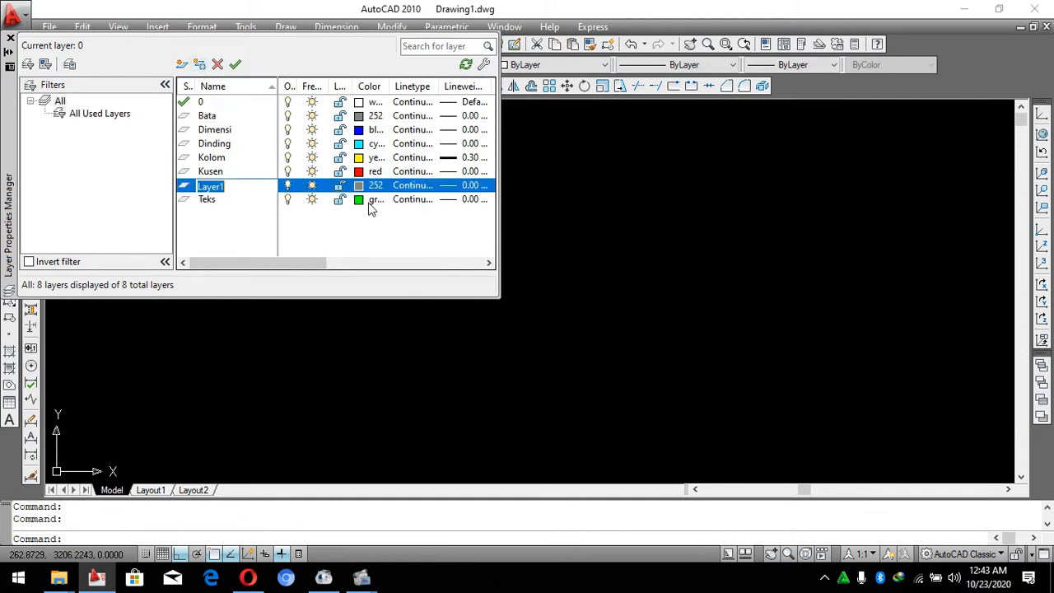
type("PERA")
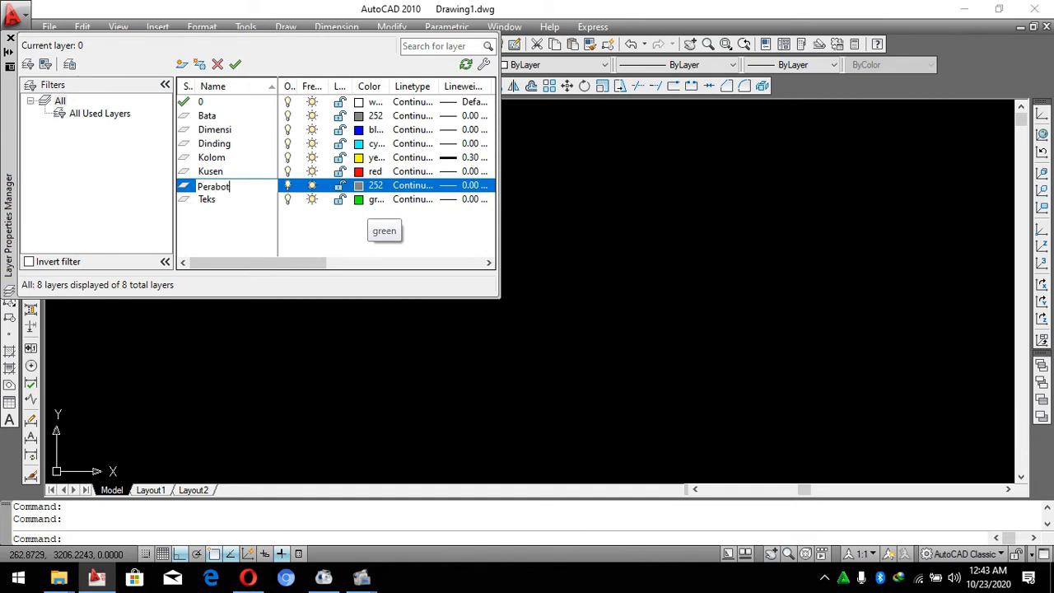
left_click(361, 189)
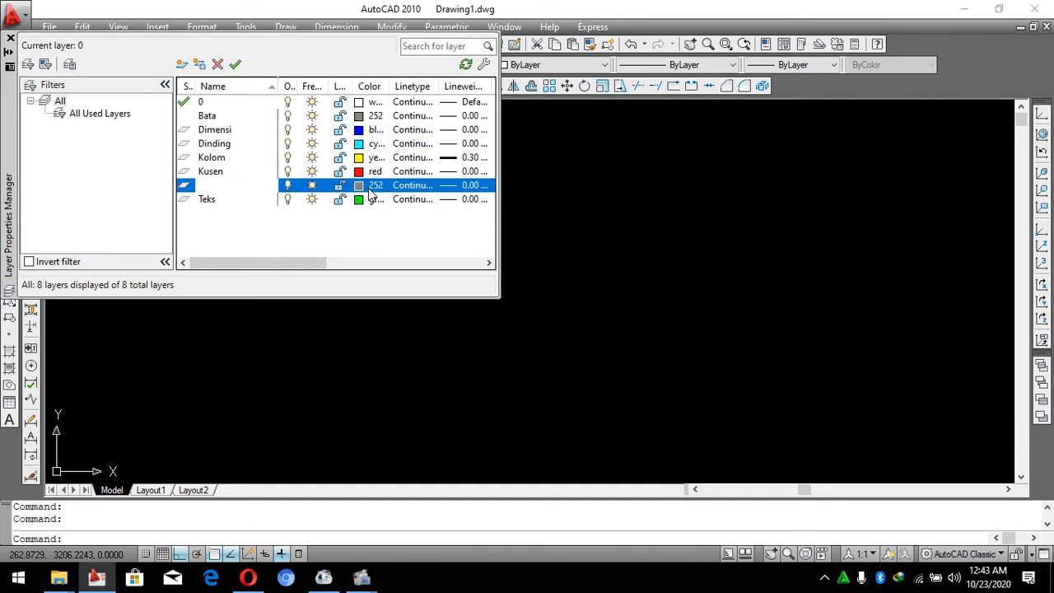
left_click(654, 148)
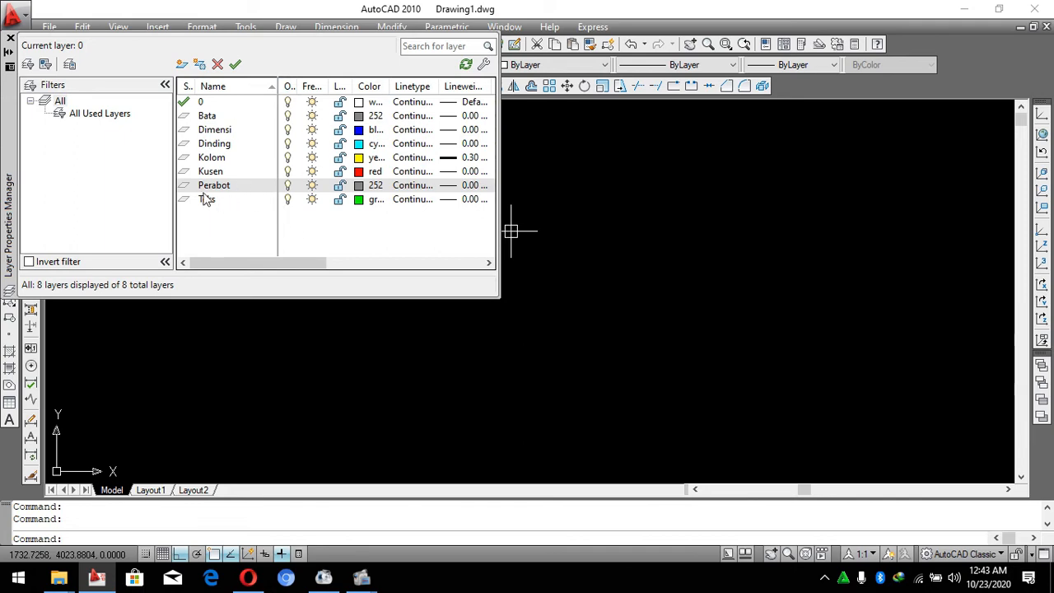
left_click(11, 39)
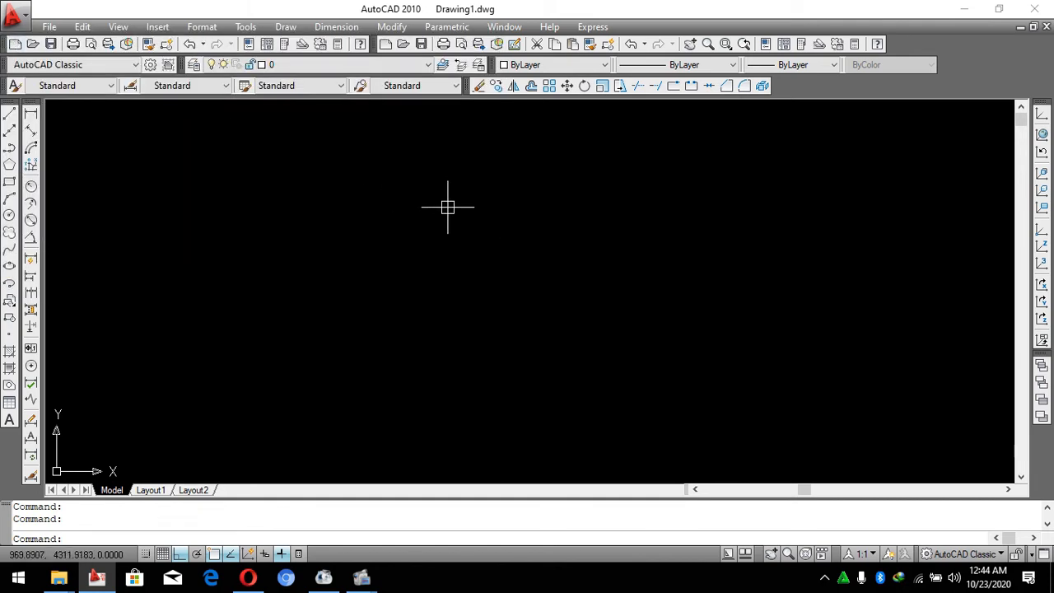
Make Kolom the current layer.
left_click_drag(447, 207, 390, 224)
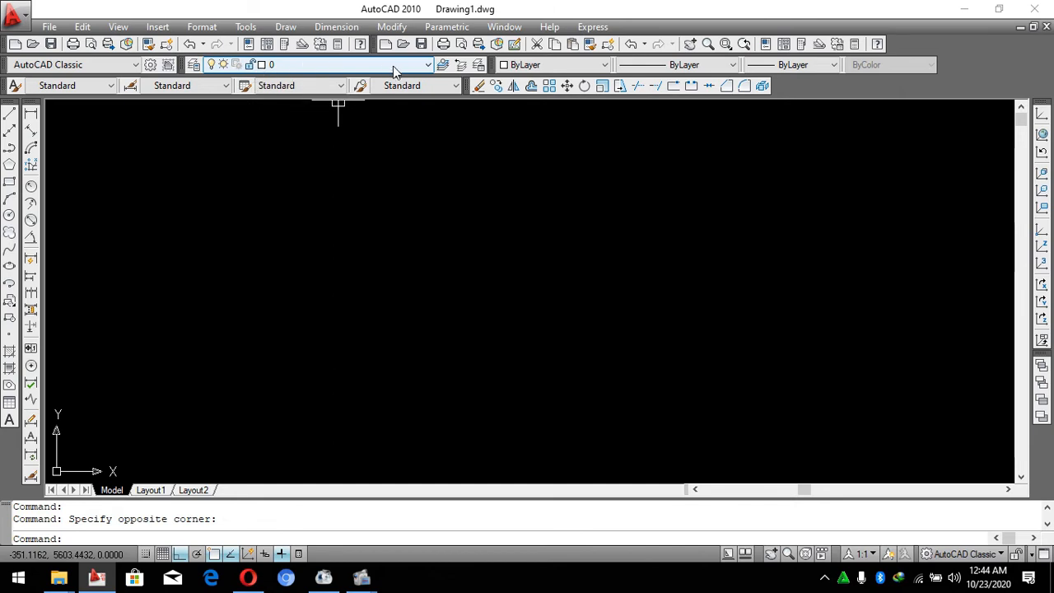
left_click(335, 64)
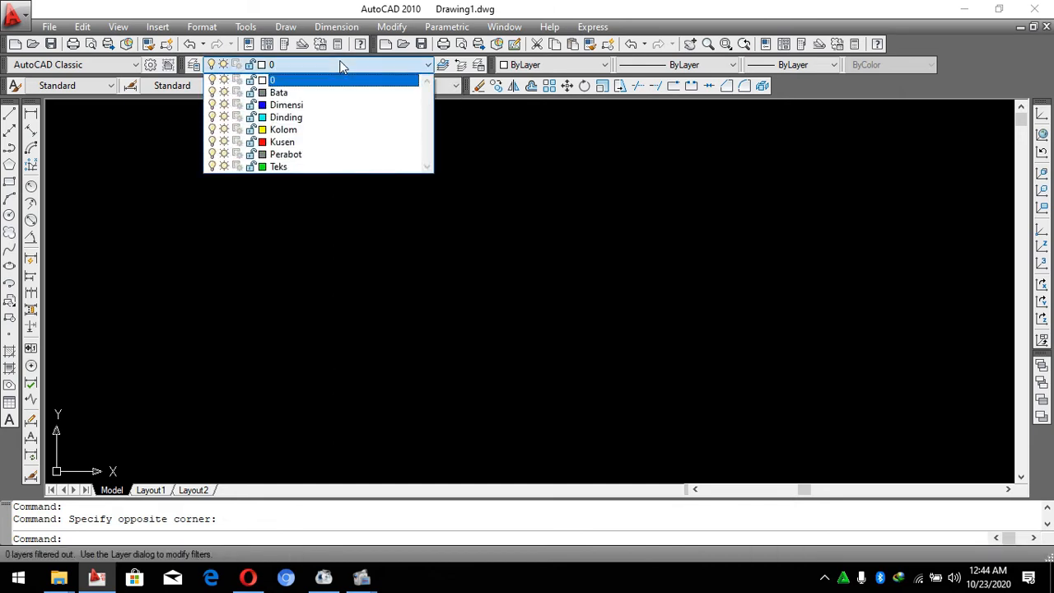
left_click(317, 129)
left_click(313, 176)
left_click(293, 206)
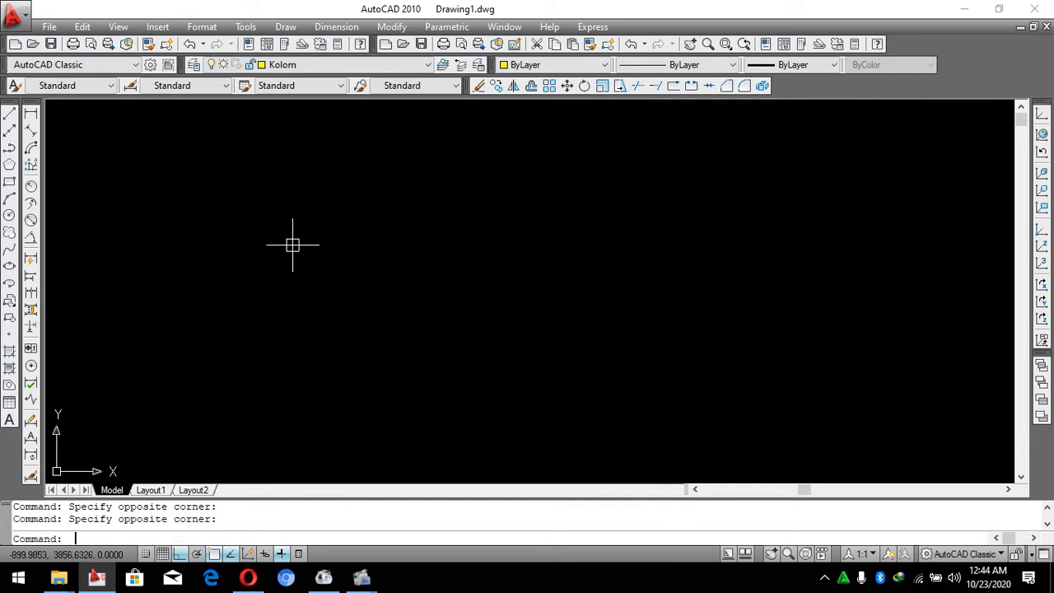
Draw a 15 by 15 square column on the Kolom layer.
type("rec")
key("Return")
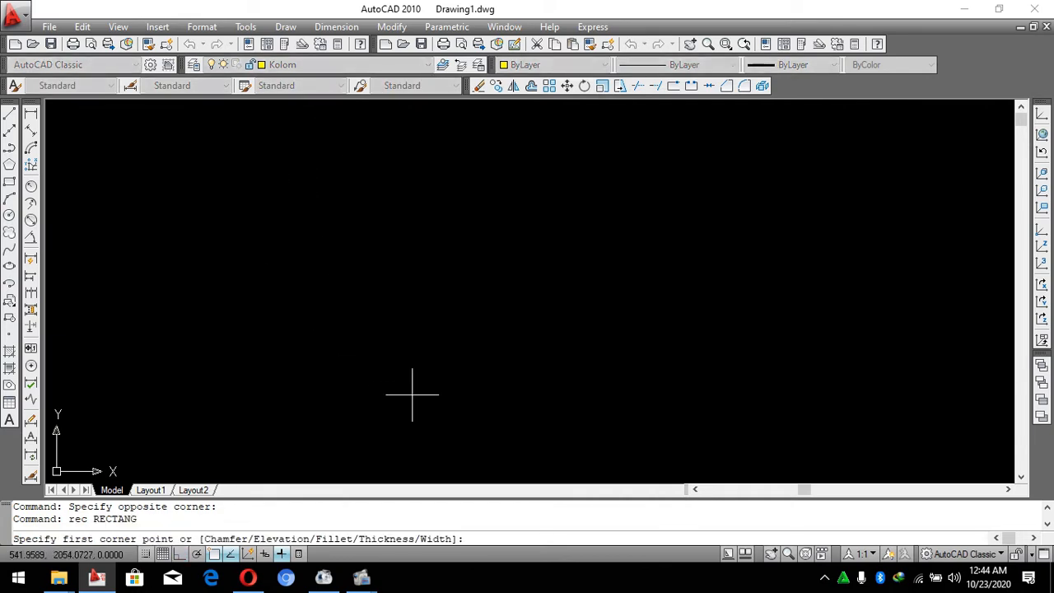
left_click(426, 383)
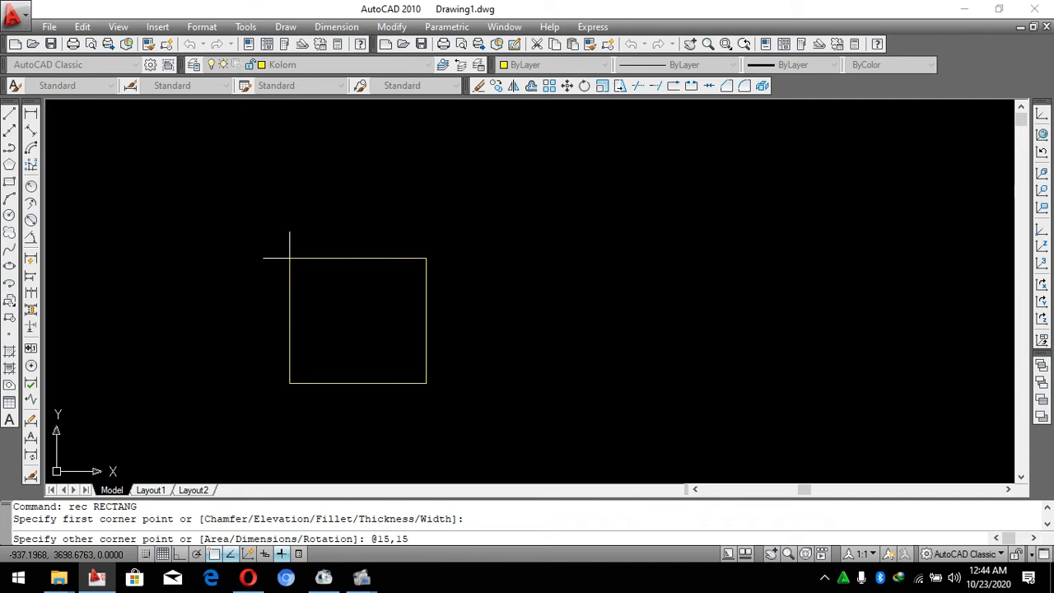
key("Return")
key("Escape")
key("Escape")
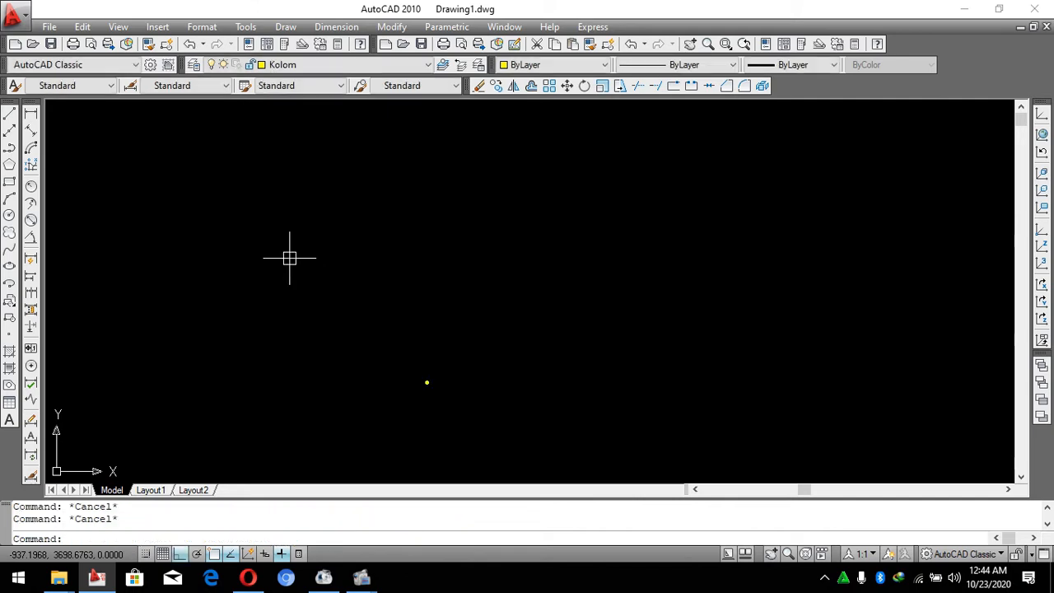
scroll(398, 409, "up", 5)
scroll(347, 352, "up", 6)
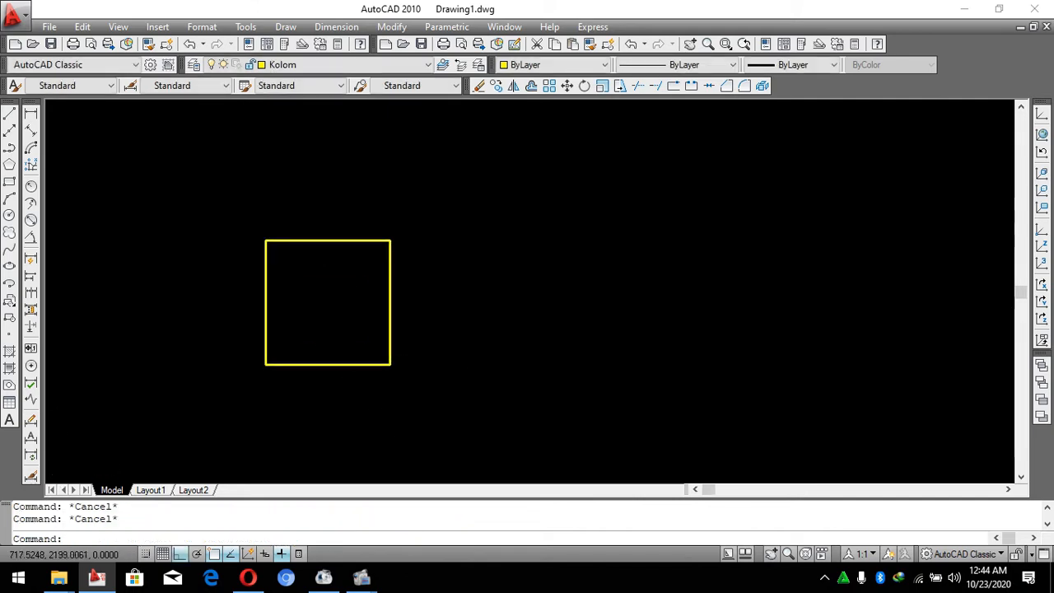
scroll(278, 304, "up", 1)
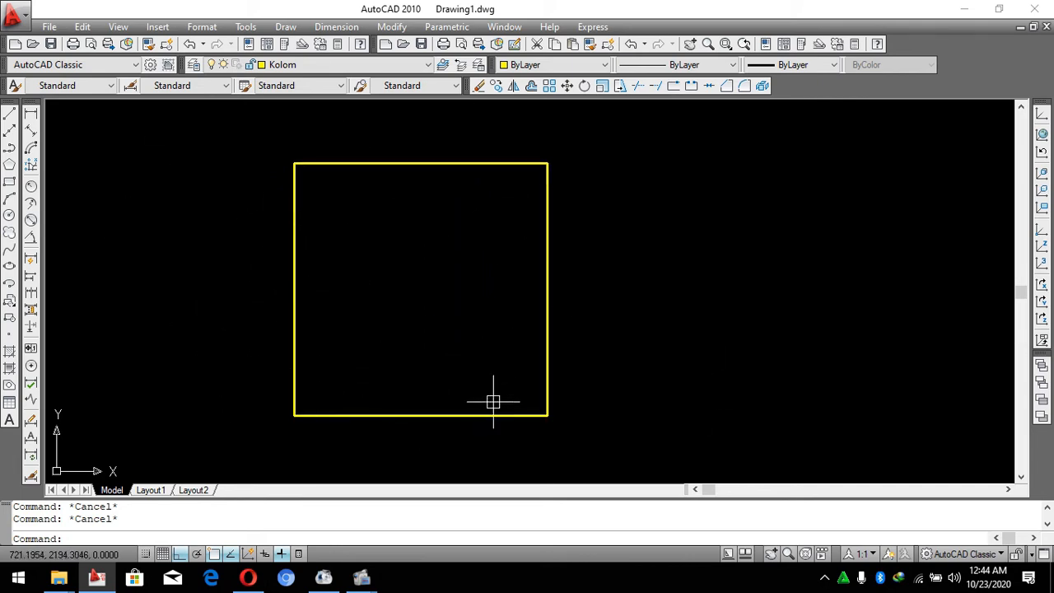
Copy the square column 350 units horizontally to its right.
scroll(492, 400, "down", 5)
left_click(428, 346)
left_click(535, 408)
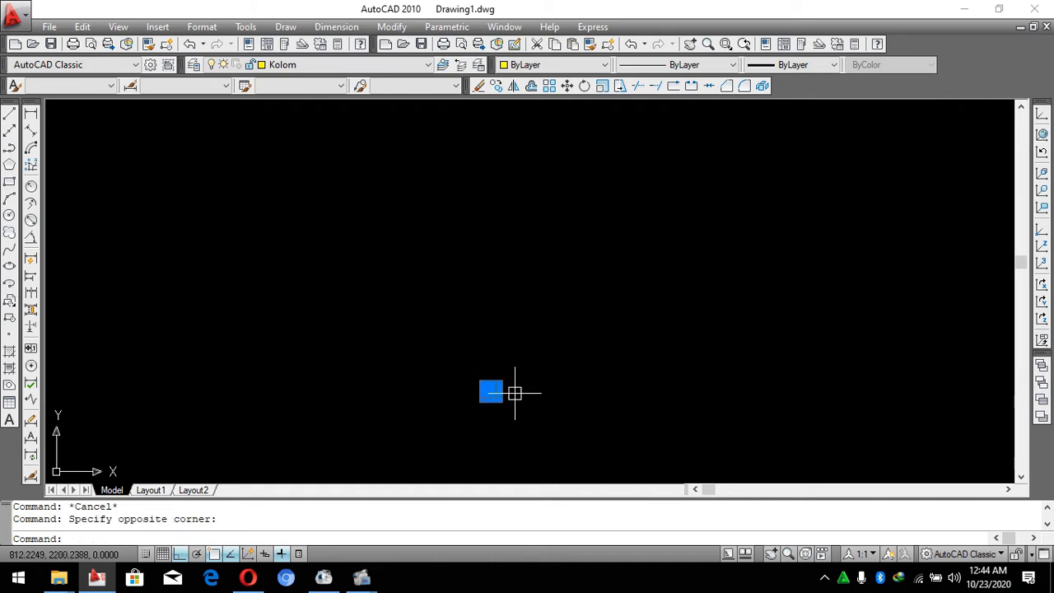
type("co")
key("Return")
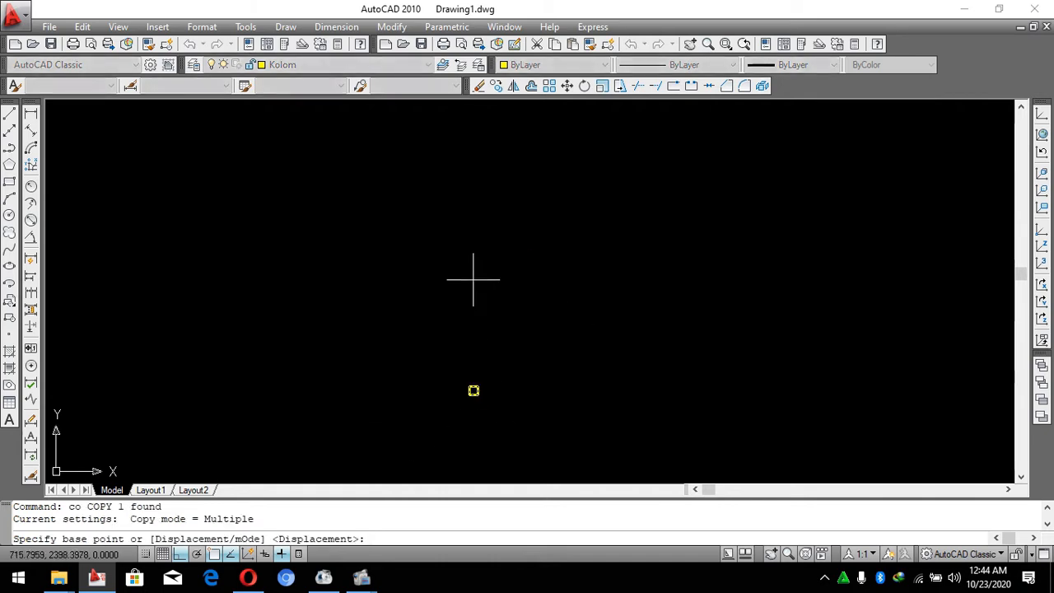
left_click(471, 279)
scroll(620, 324, "up", 1)
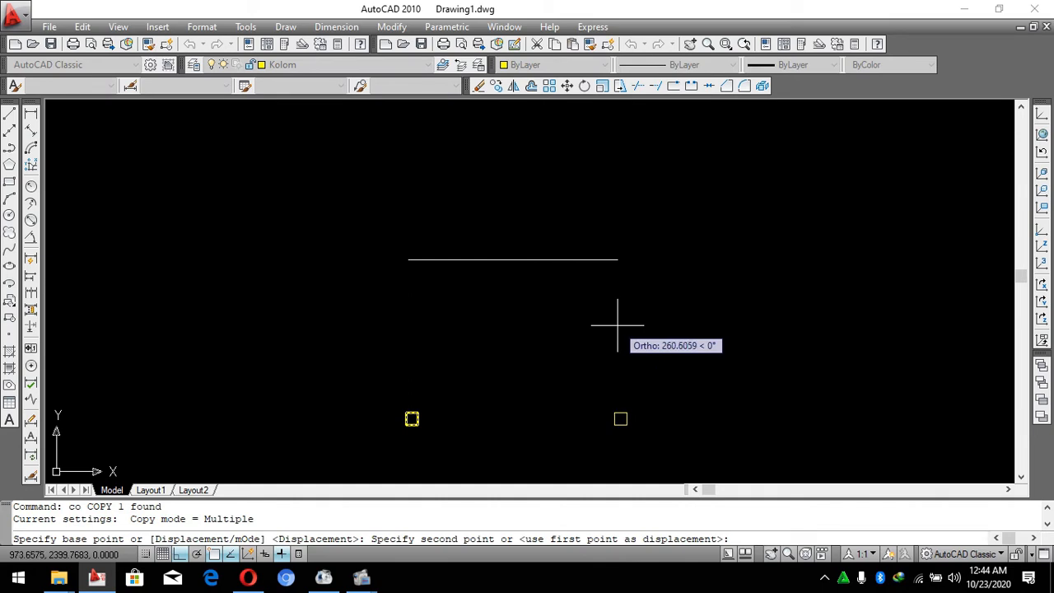
type("35")
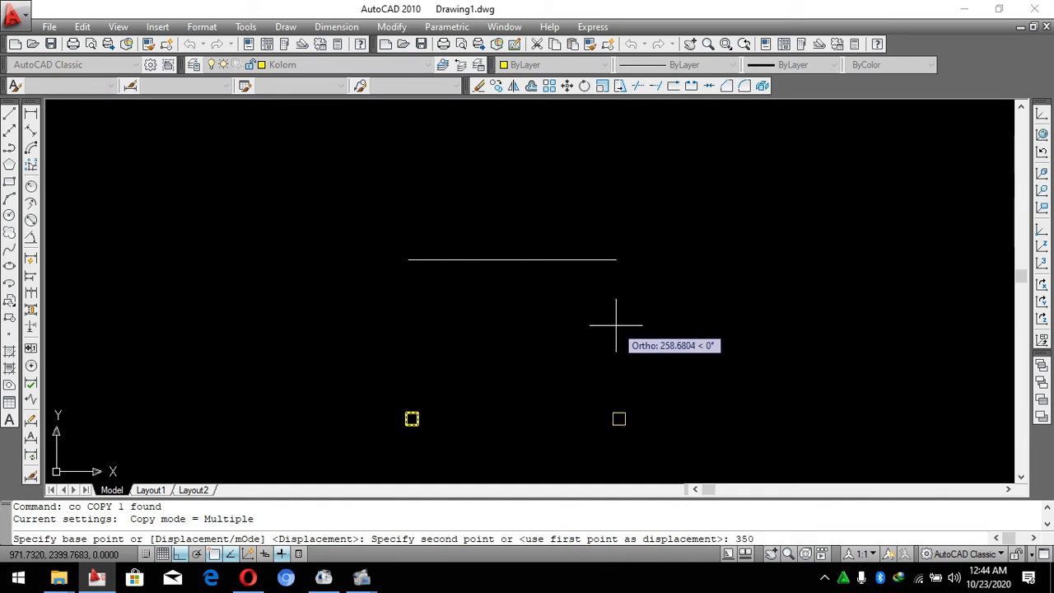
type("0")
key("Return")
key("Return")
Copy both columns 100 units straight up to form a second row.
left_click(768, 343)
left_click(295, 434)
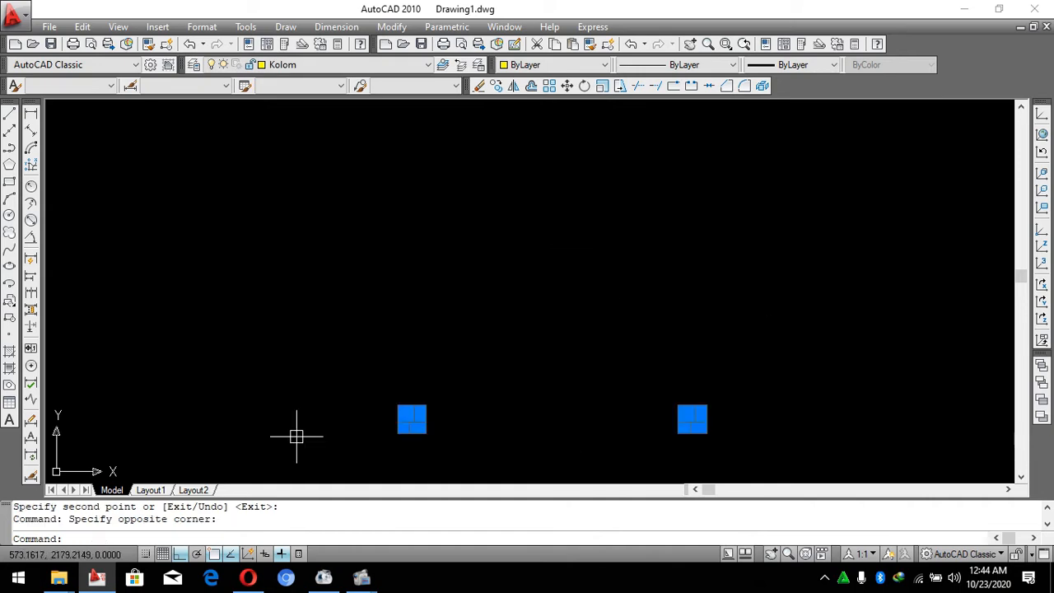
type("co")
key("Return")
scroll(496, 416, "down", 3)
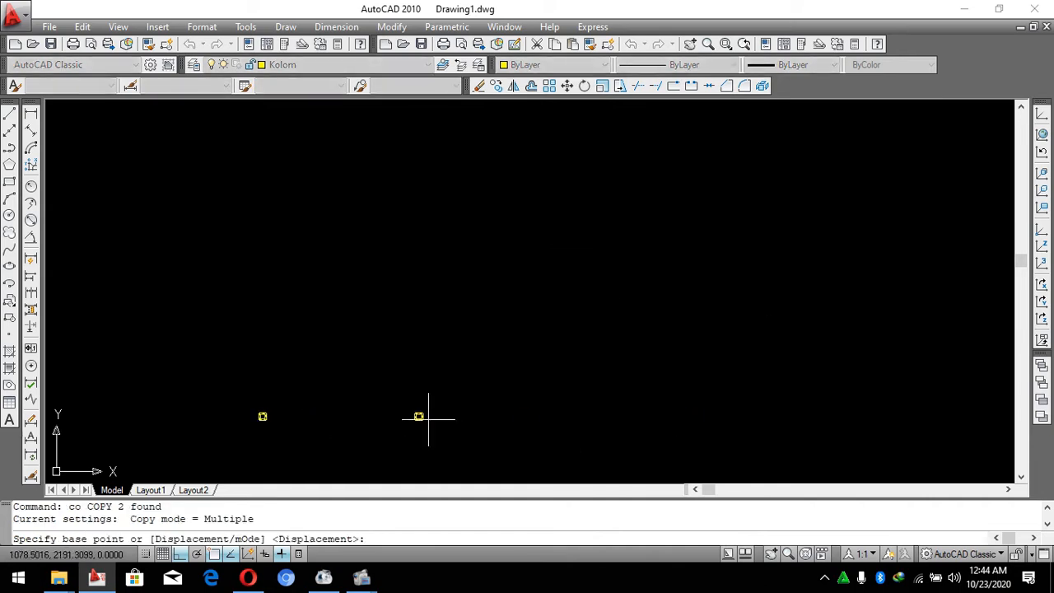
scroll(344, 425, "up", 3)
left_click(285, 430)
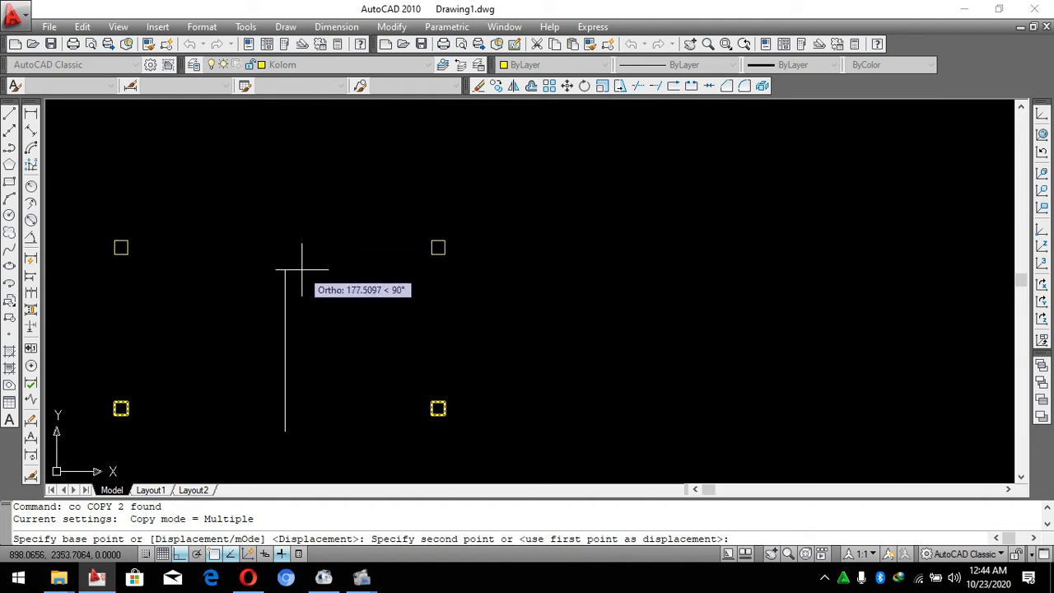
type("100")
key("Return")
key("Return")
Copy the right column of the bottom row 300 units to the right.
left_click_drag(421, 391, 455, 425)
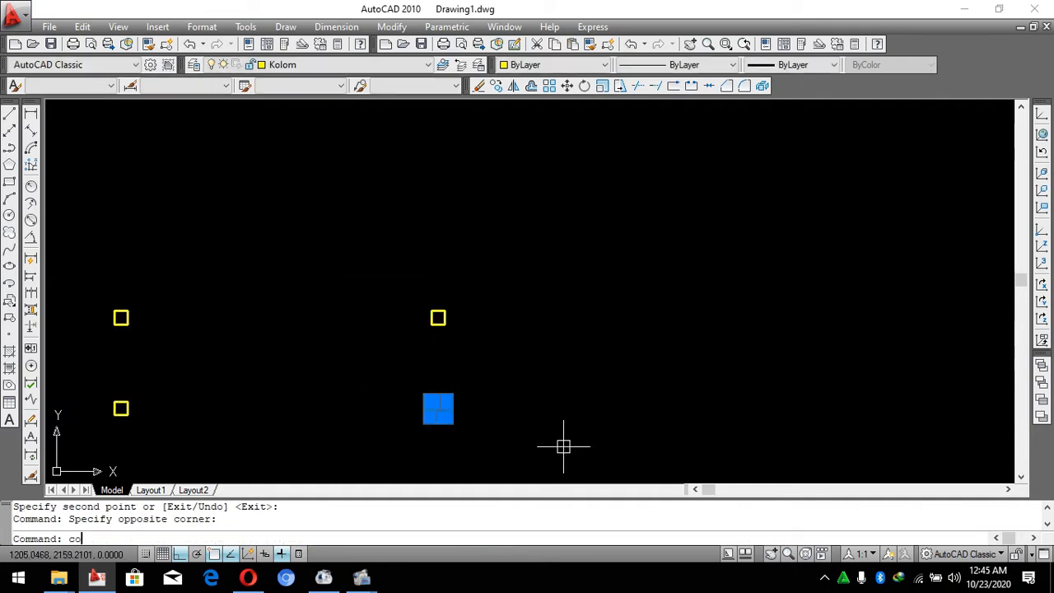
type("co")
key("Return")
left_click(517, 360)
type("300")
key("Return")
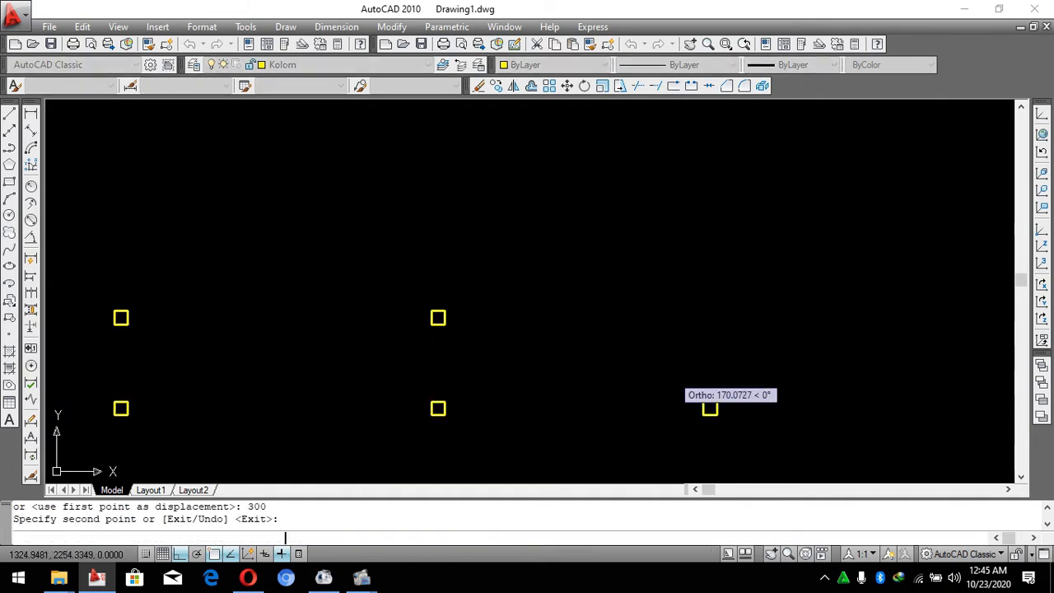
key("Return")
left_click(815, 370)
left_click(630, 419)
type("o")
key("Return")
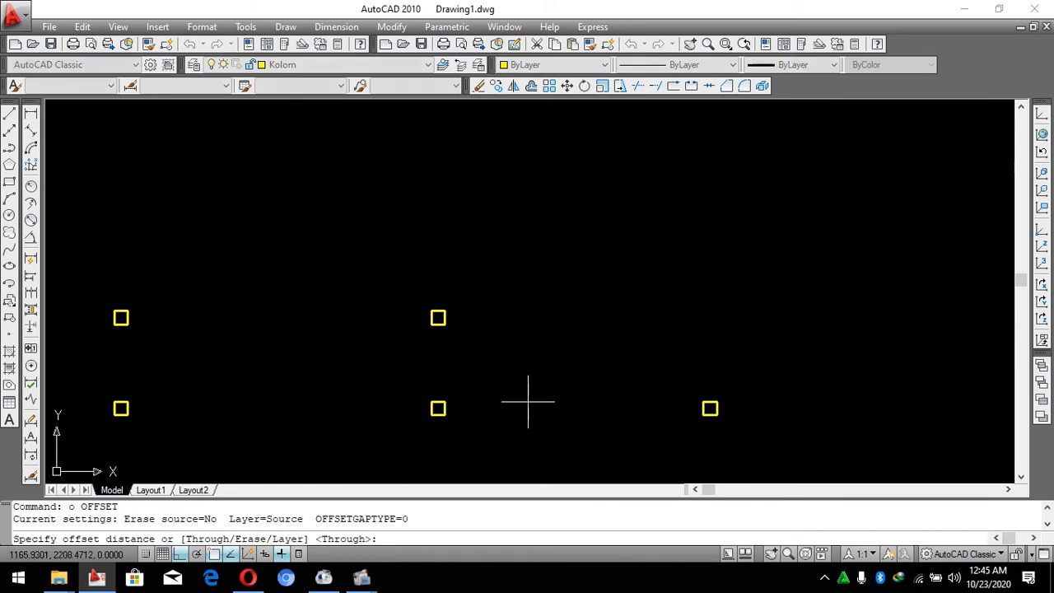
left_click(528, 401)
type("450")
key("Return")
key("Return")
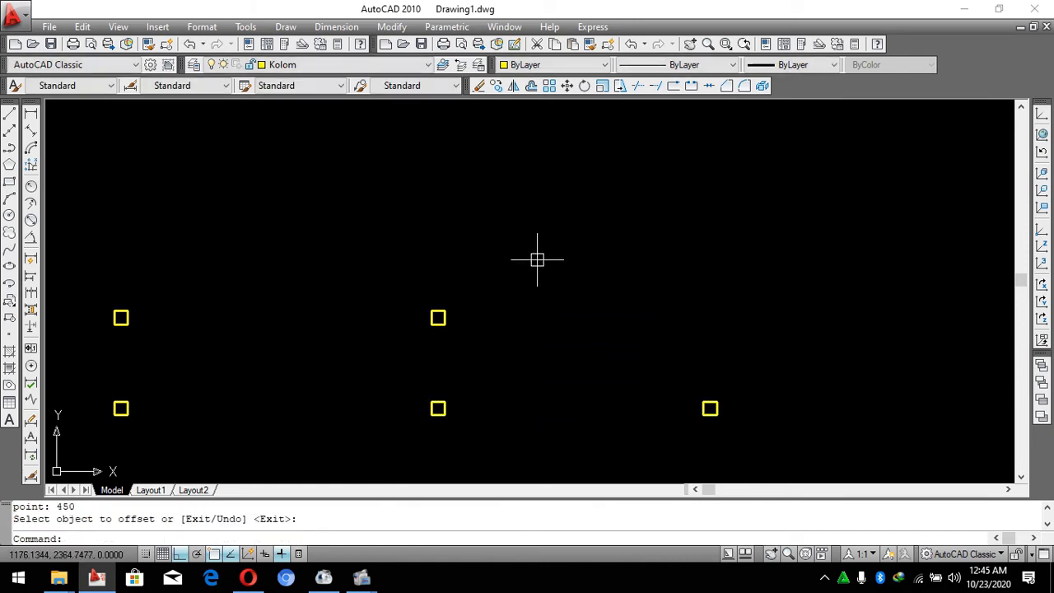
Copy the middle and right columns of the bottom row 450 units straight up.
scroll(551, 334, "down", 8)
scroll(561, 338, "up", 4)
left_click(670, 365)
left_click(453, 349)
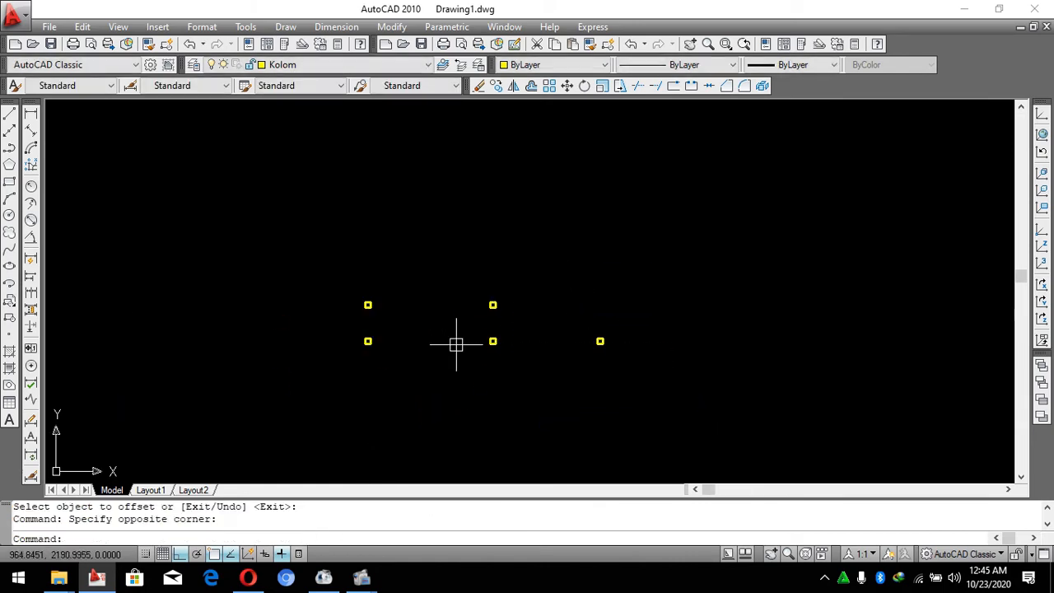
left_click(636, 377)
left_click(454, 322)
type("c")
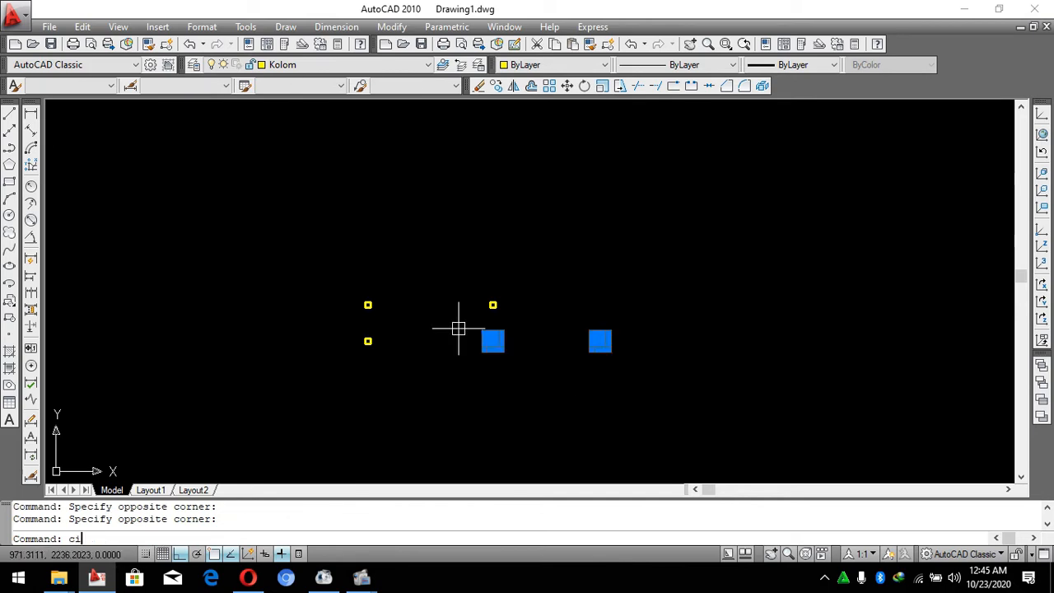
type("o")
key("Return")
scroll(492, 387, "down", 4)
left_click(590, 380)
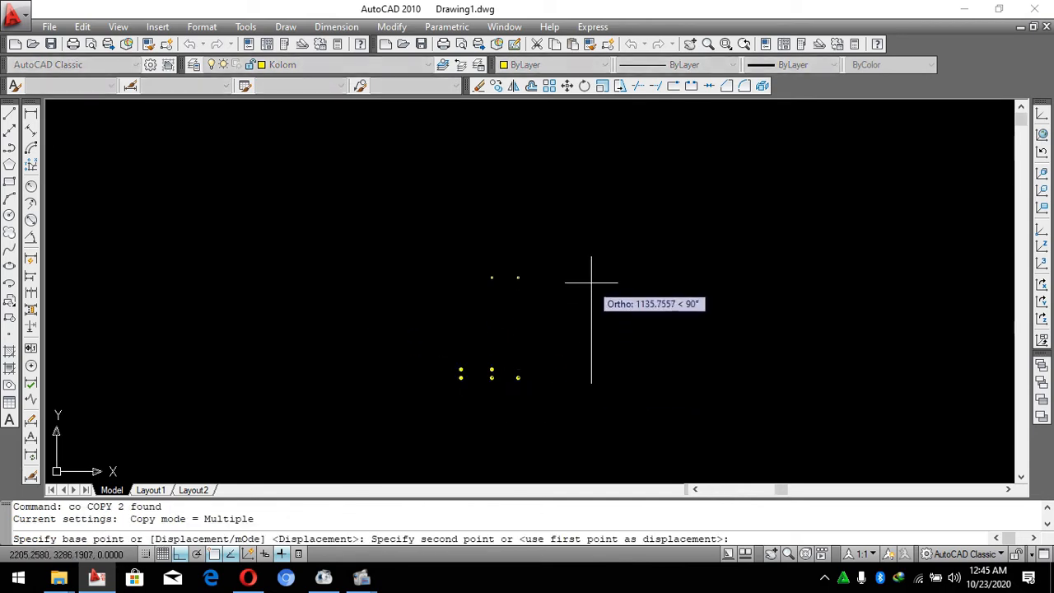
type("450")
key("Return")
key("Return")
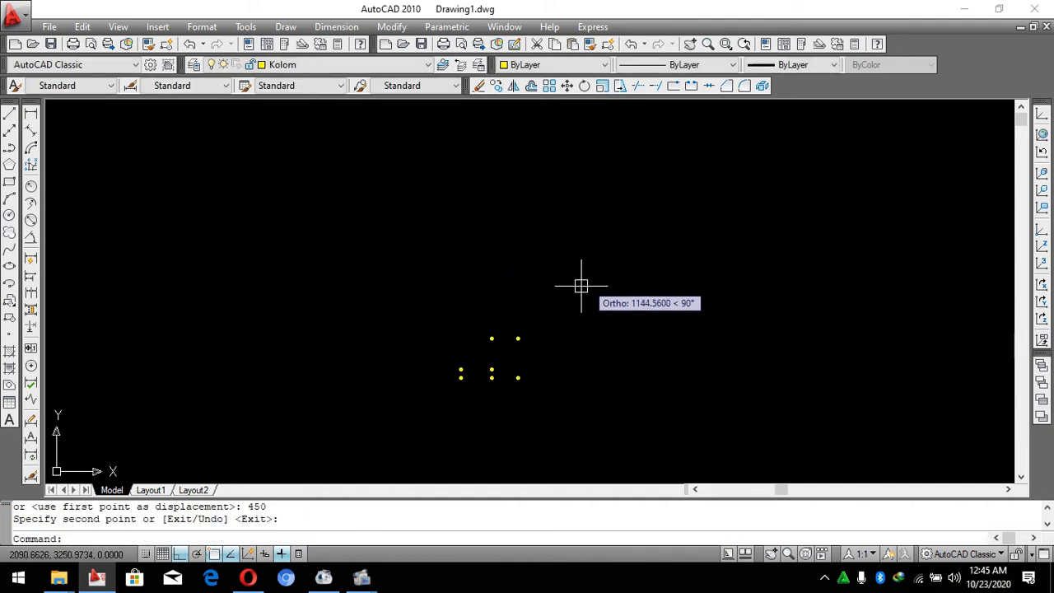
Copy the topmost pair of columns 400 units straight up.
scroll(583, 282, "up", 3)
left_click(521, 360)
left_click(254, 275)
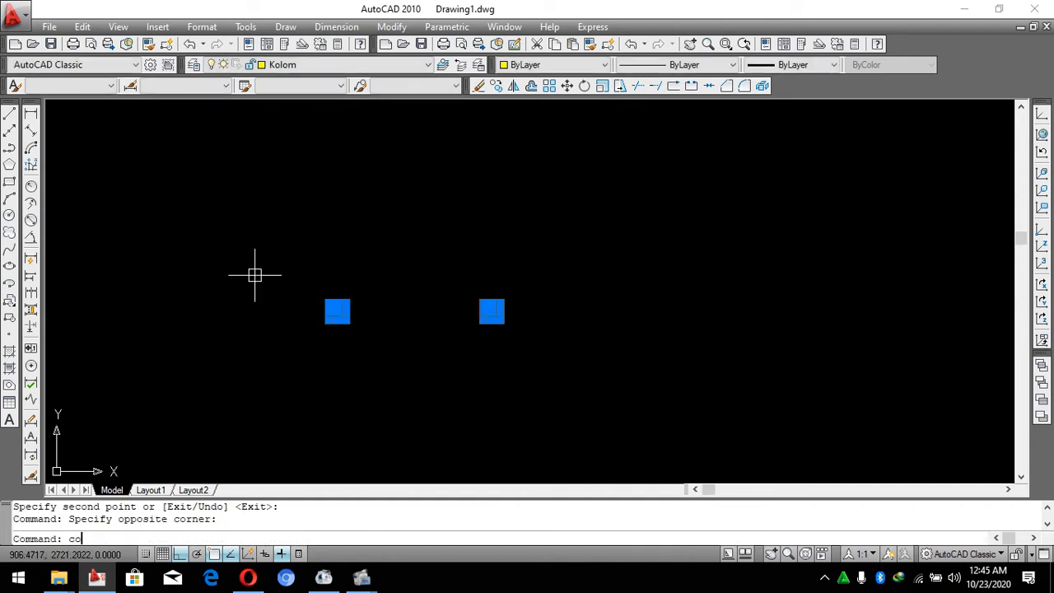
type("co")
key("Return")
left_click(543, 358)
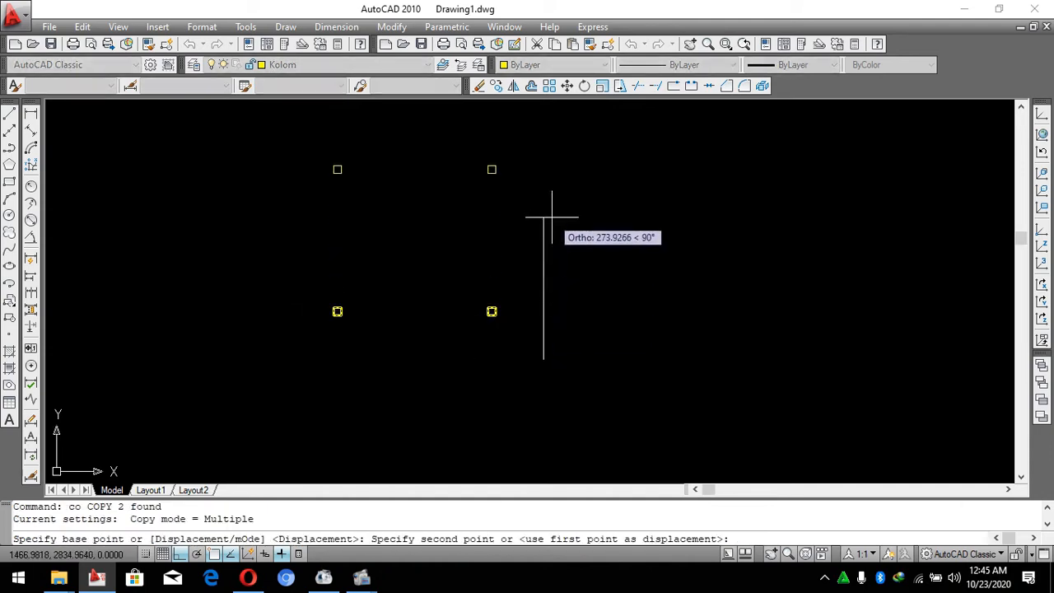
type("400")
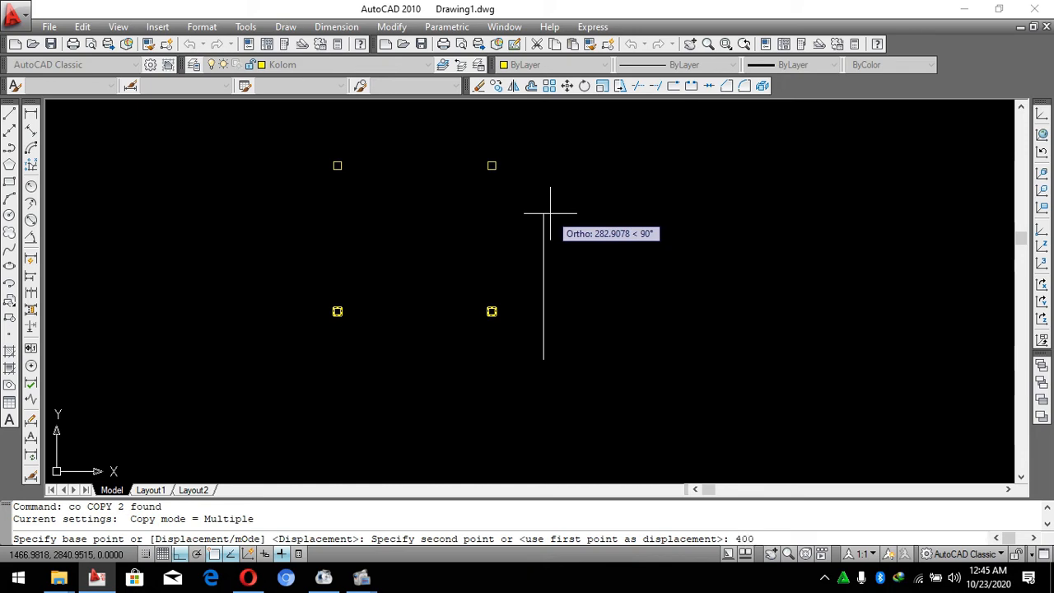
key("Return")
key("Return")
Copy the new topmost pair of columns another 300 units up.
scroll(459, 434, "down", 2)
middle_click_drag(458, 313, 430, 429)
left_click(486, 428)
left_click(271, 315)
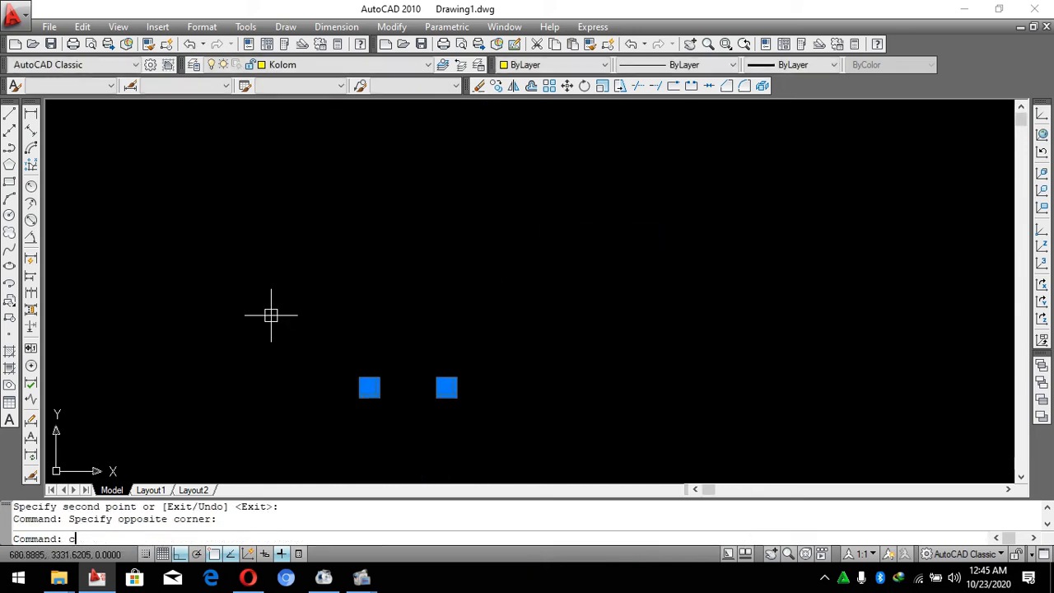
type("co")
key("Return")
left_click(549, 410)
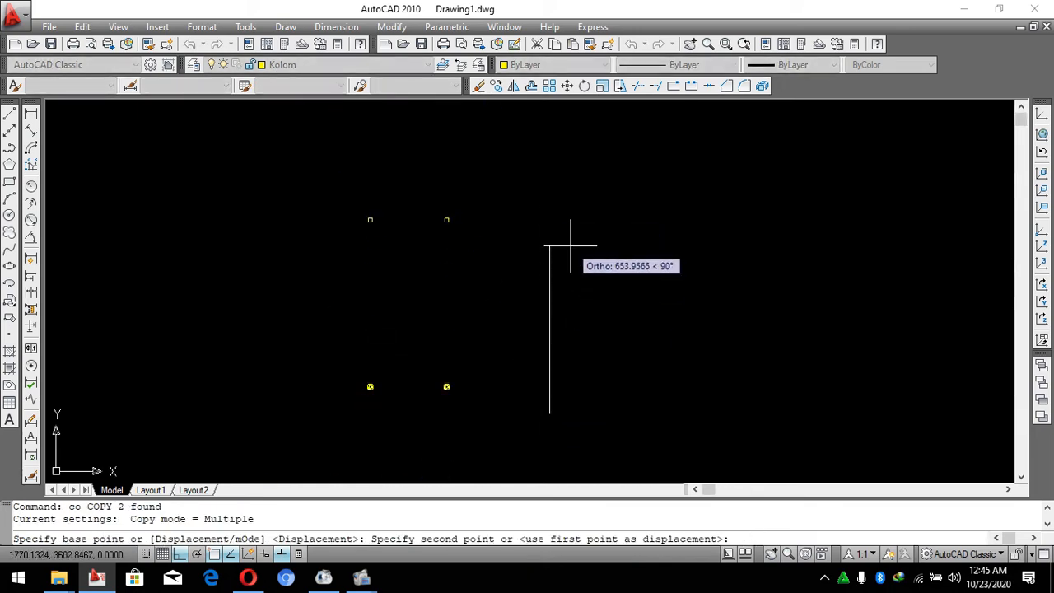
type("300")
key("Return")
key("Return")
Copy only the right column of the topmost pair 300 units up.
left_click(556, 251)
left_click(406, 328)
type("co")
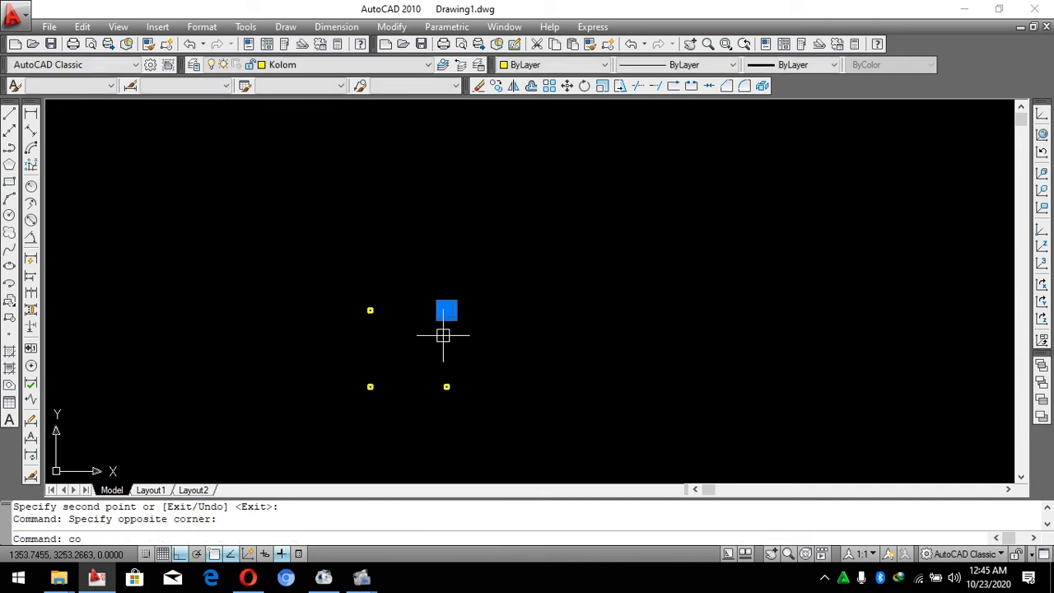
key("Return")
left_click(446, 310)
type("300")
key("Return")
key("Return")
Copy the two uppermost columns on the right edge 200 units to the left.
left_click(493, 191)
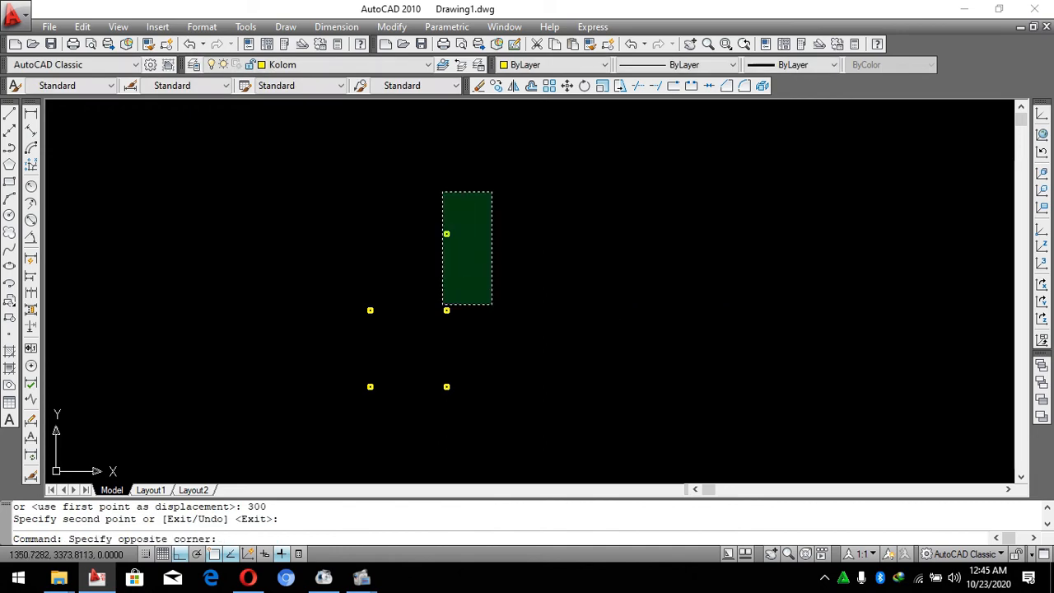
left_click(442, 305)
type("co")
key("Return")
left_click(646, 312)
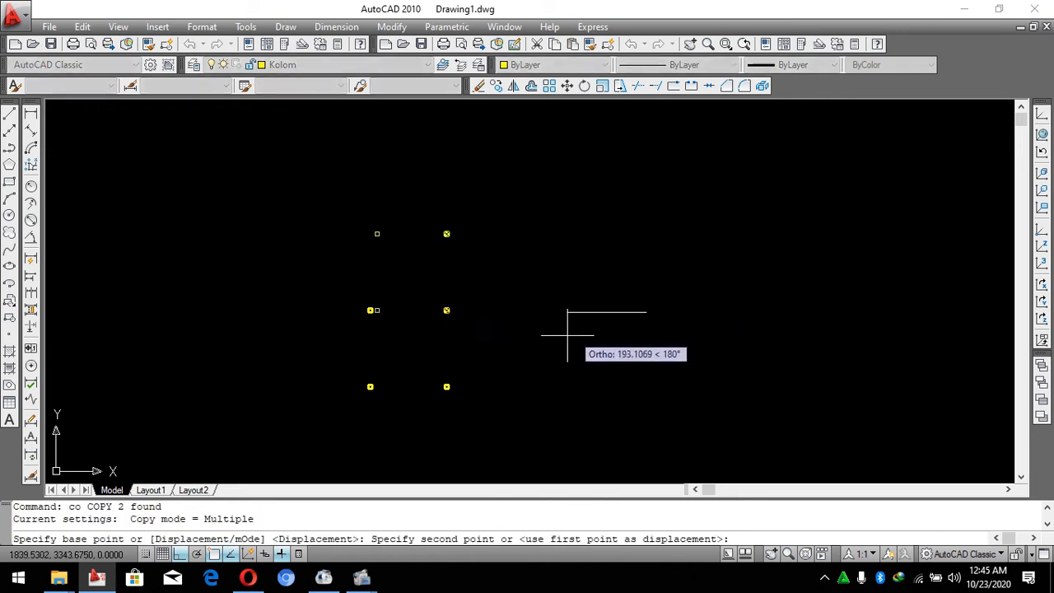
type("200")
key("Return")
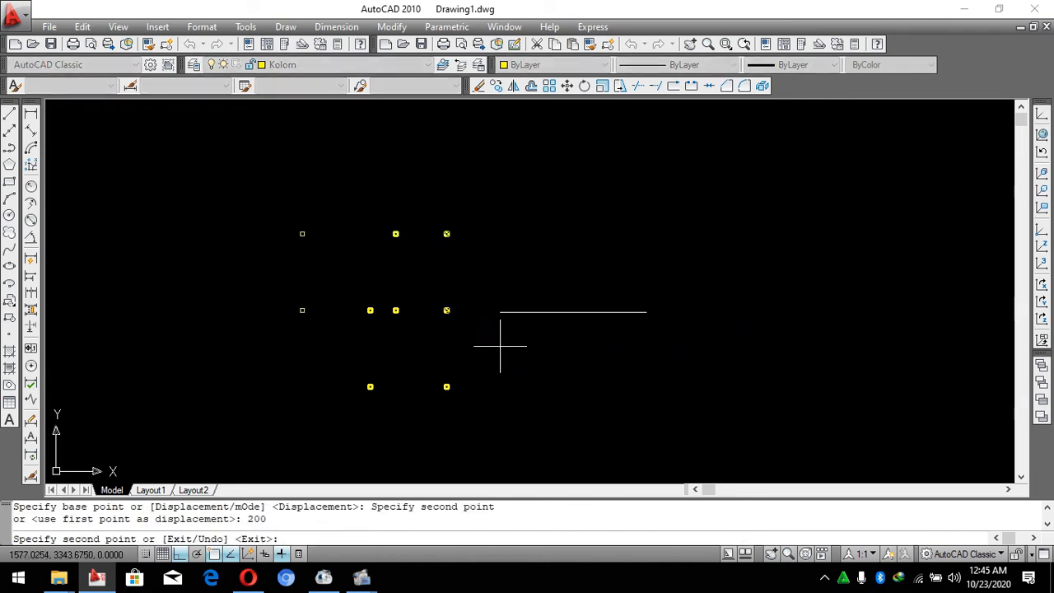
key("Return")
Copy the two inner columns just placed in the upper rows 450 units to the left.
left_click(409, 210)
left_click(392, 343)
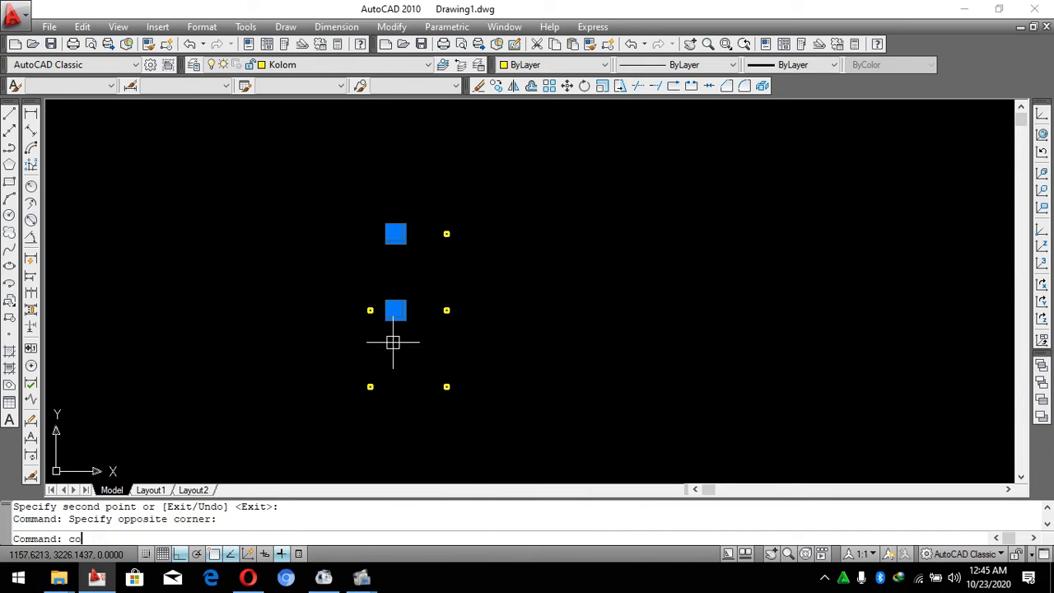
key("Return")
left_click(612, 341)
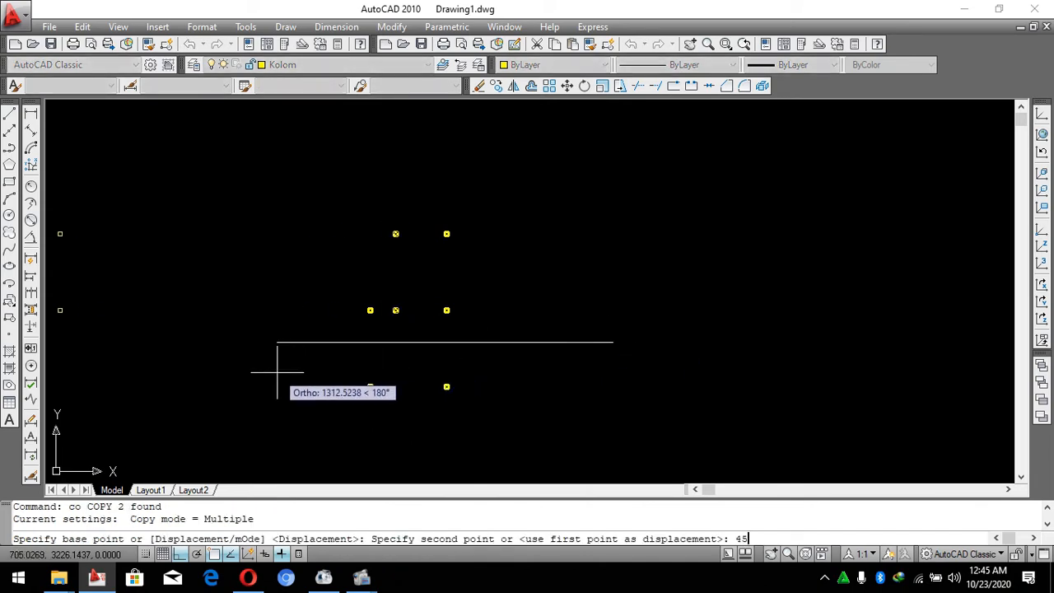
key("Return")
key("Return")
middle_click_drag(137, 450, 490, 356)
scroll(491, 356, "down", 2)
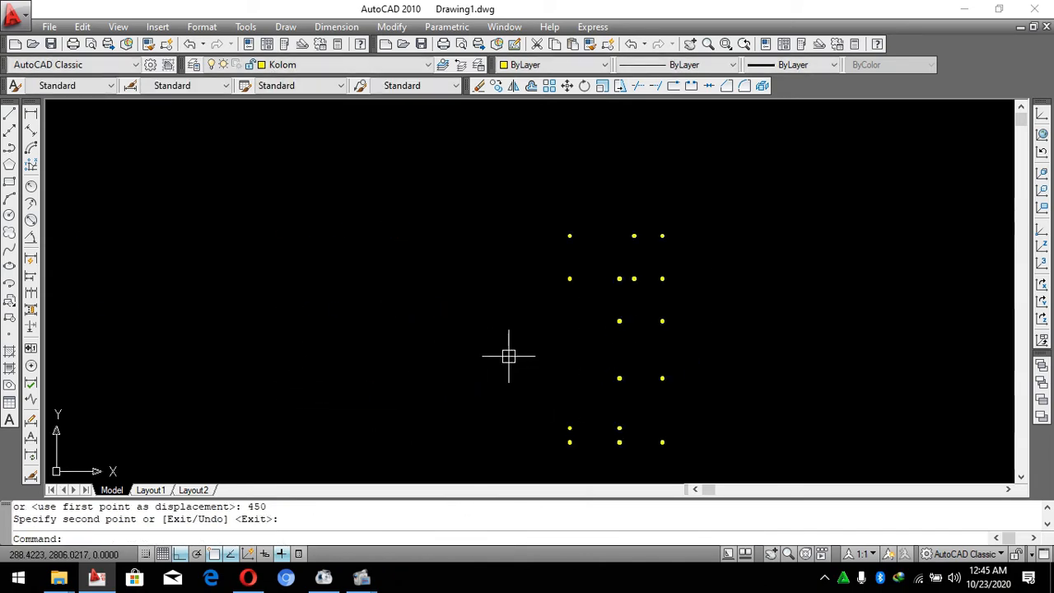
key("Escape")
key("Escape")
Copy the top-left column 300 units to the left.
scroll(609, 280, "up", 2)
left_click(457, 251)
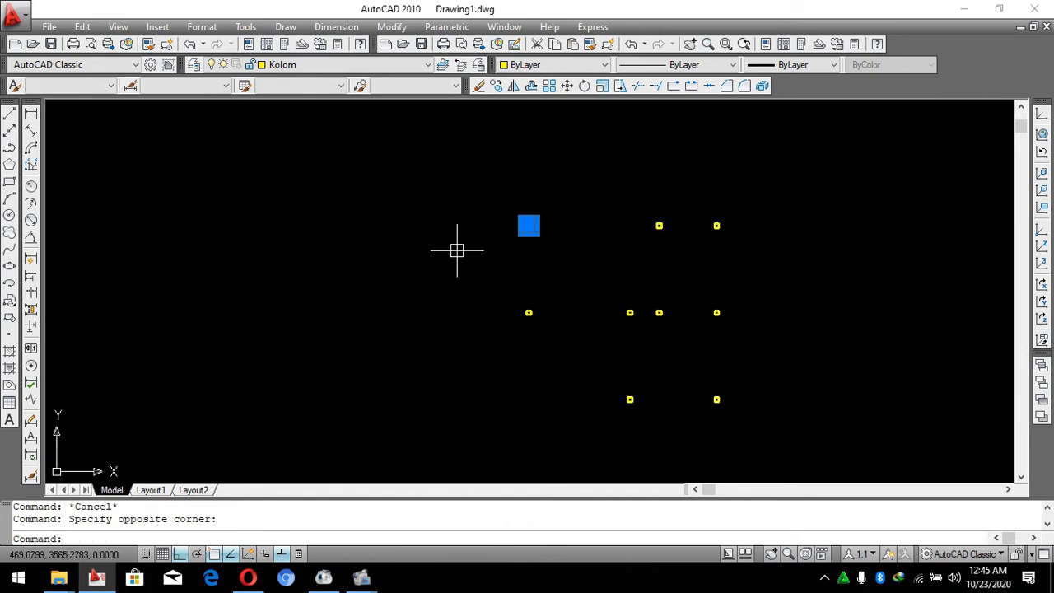
type("co")
key("Return")
left_click(459, 321)
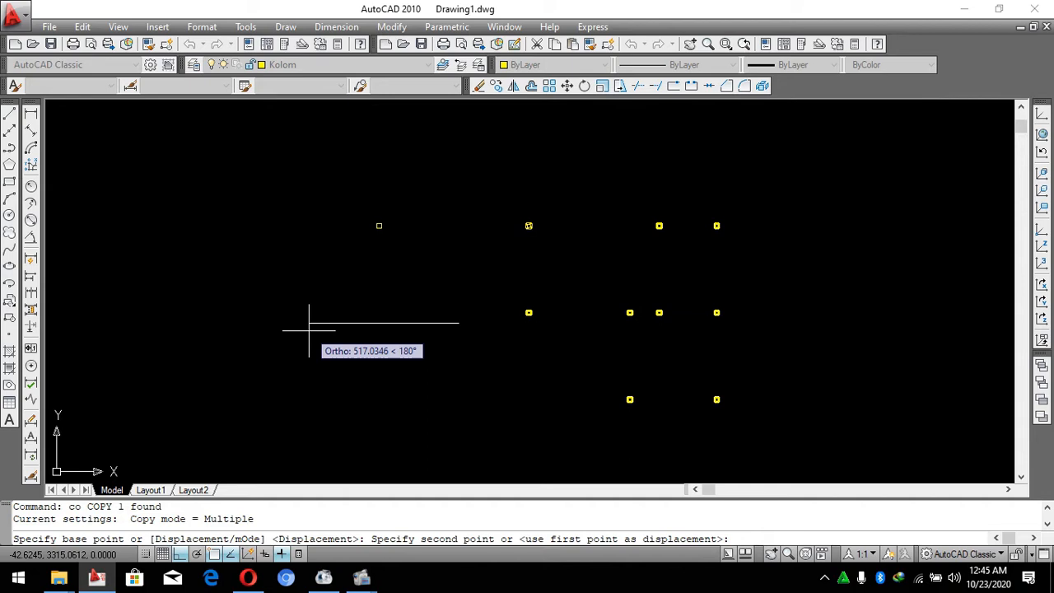
type("300")
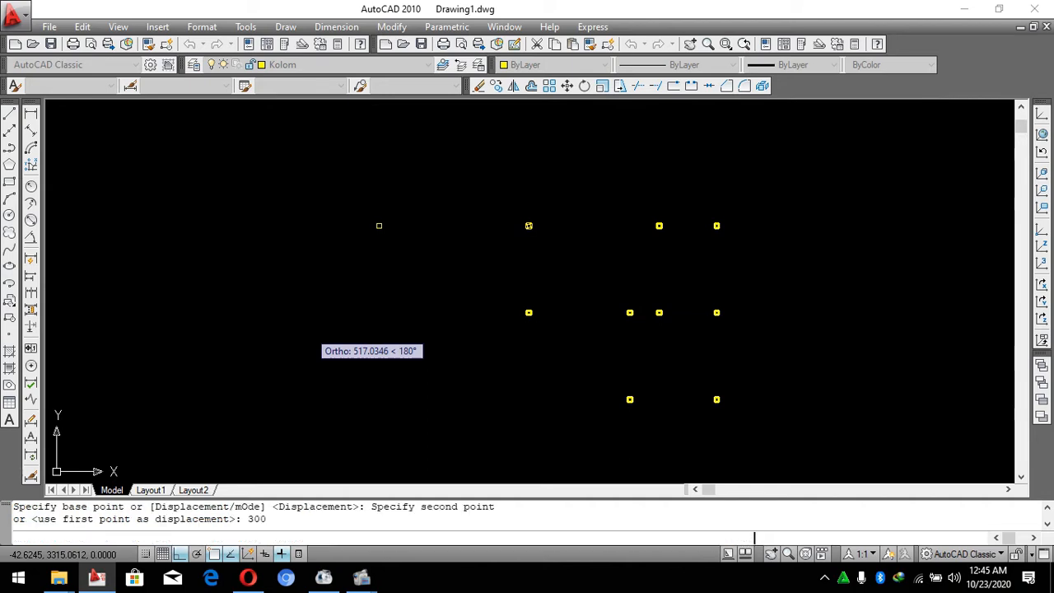
key("Return")
key("Return")
key("Escape")
Copy the two leftmost columns of the top row 200 units down.
left_click(601, 207)
left_click(322, 262)
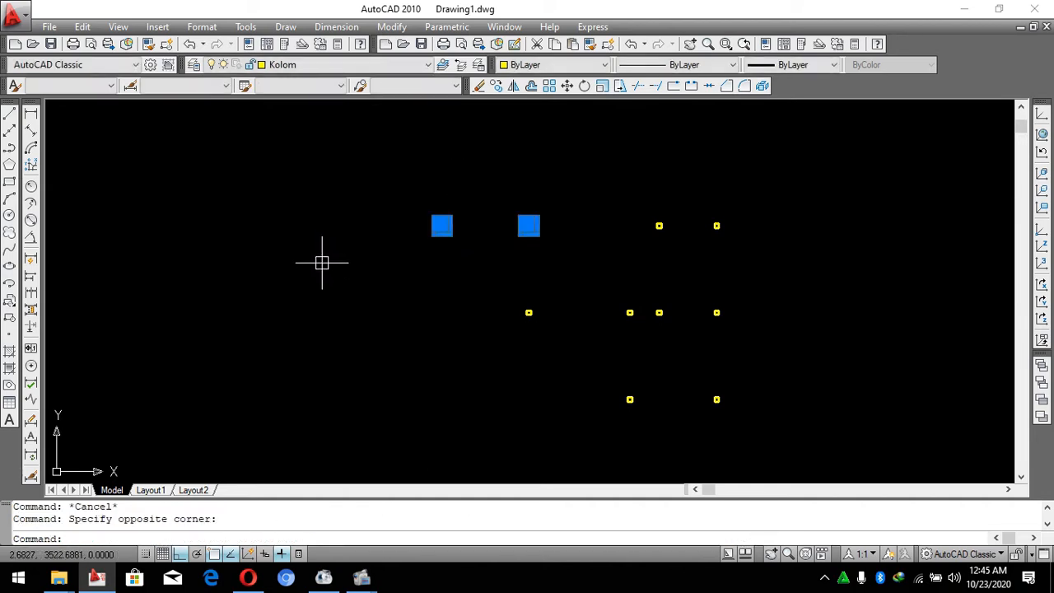
type("co")
key("Return")
left_click(376, 268)
type("200")
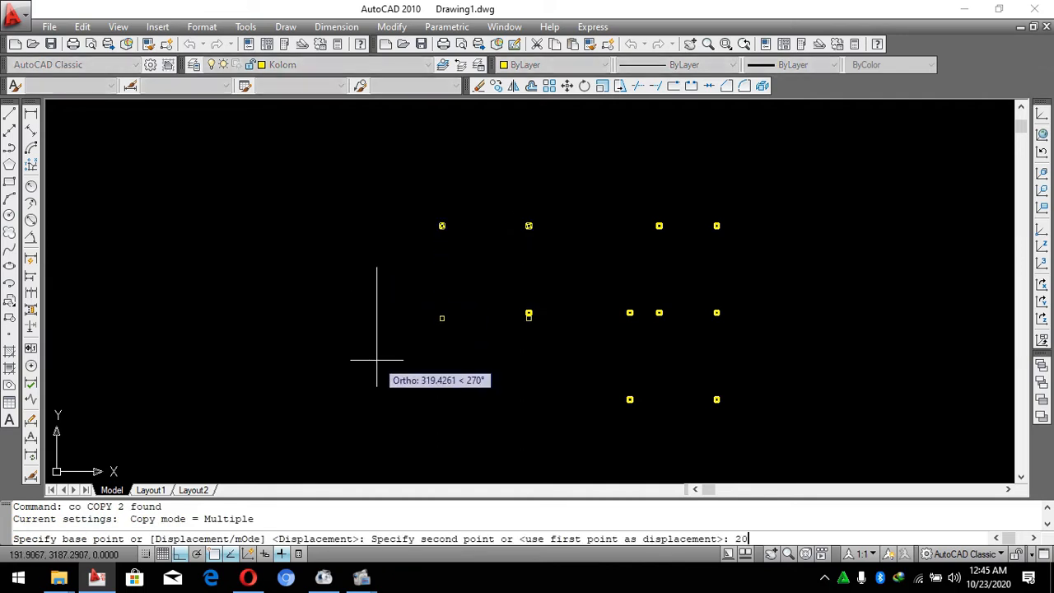
key("Return")
key("Return")
Copy the pair of columns just placed below the top row 400 units down.
left_click(558, 281)
left_click(412, 293)
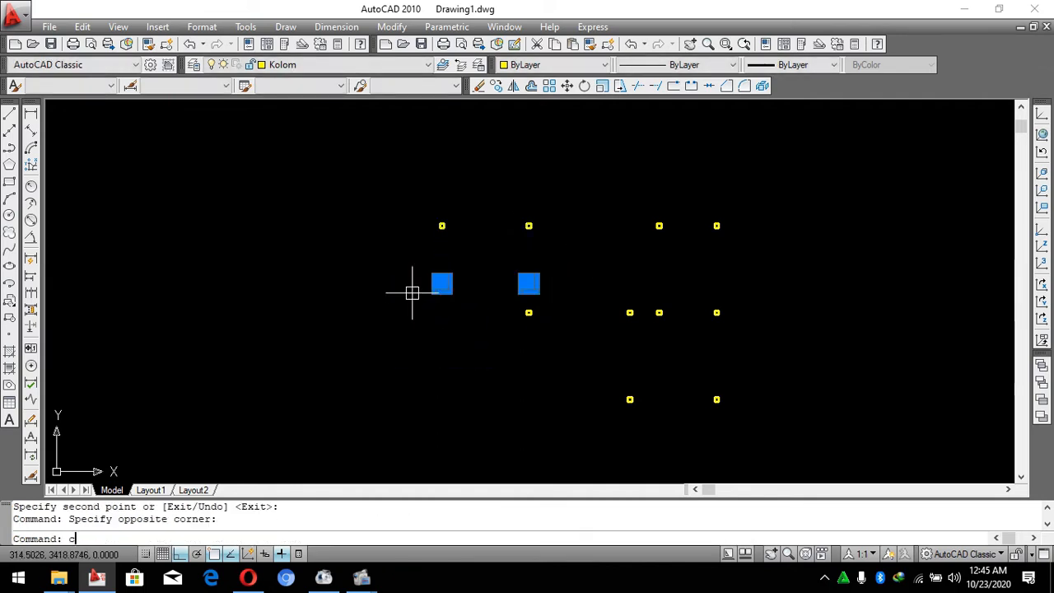
type("co")
key("Return")
left_click(433, 306)
type("40")
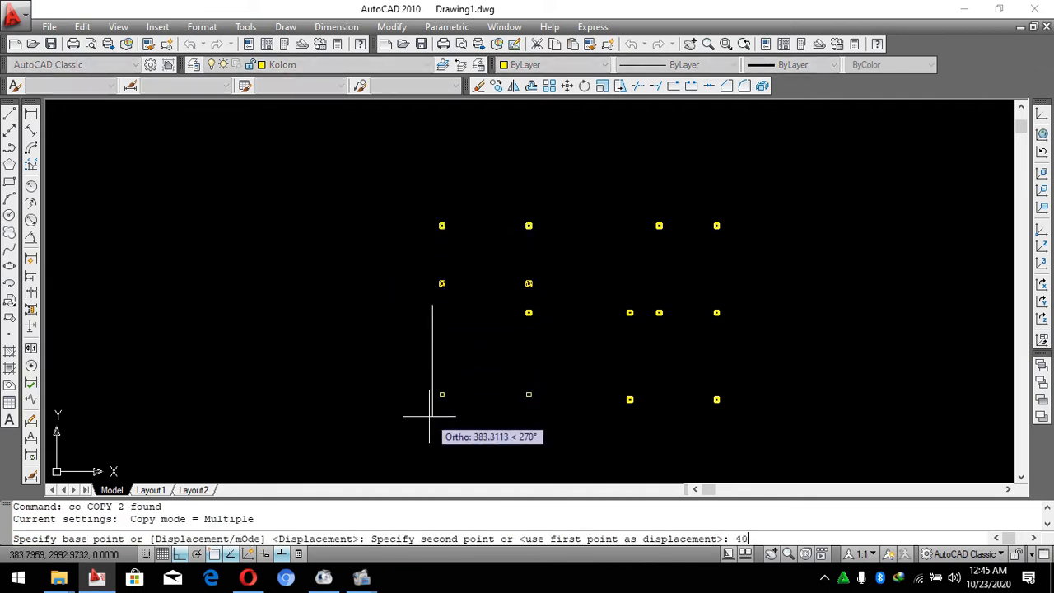
type("0")
key("Return")
key("Return")
Copy the lowest pair of new left-side columns another 400 units down.
scroll(529, 266, "down", 4)
scroll(559, 299, "up", 3)
left_click(560, 299)
left_click(406, 283)
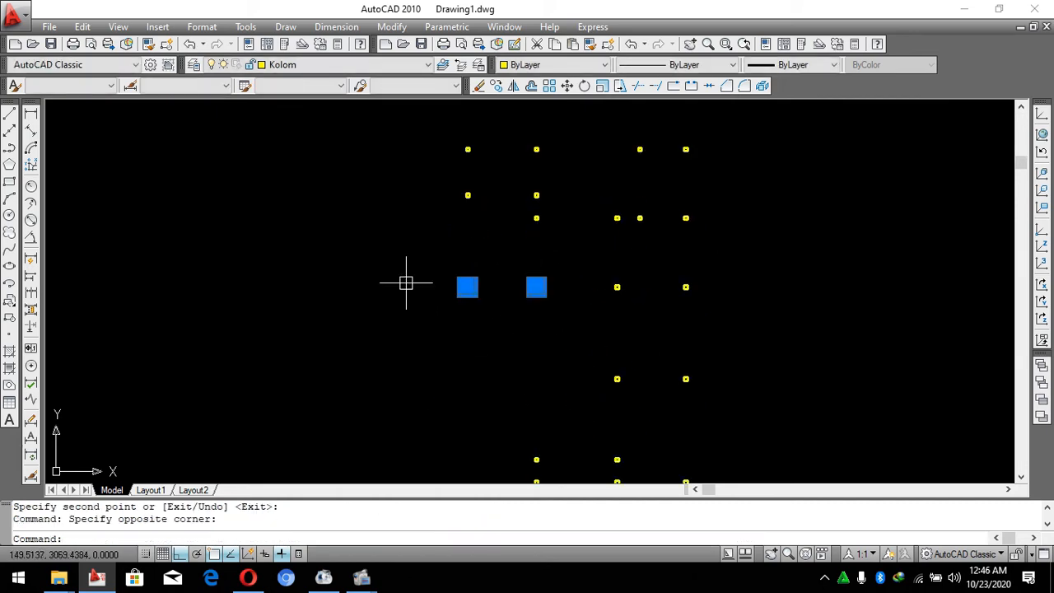
type("co")
key("Return")
left_click(482, 249)
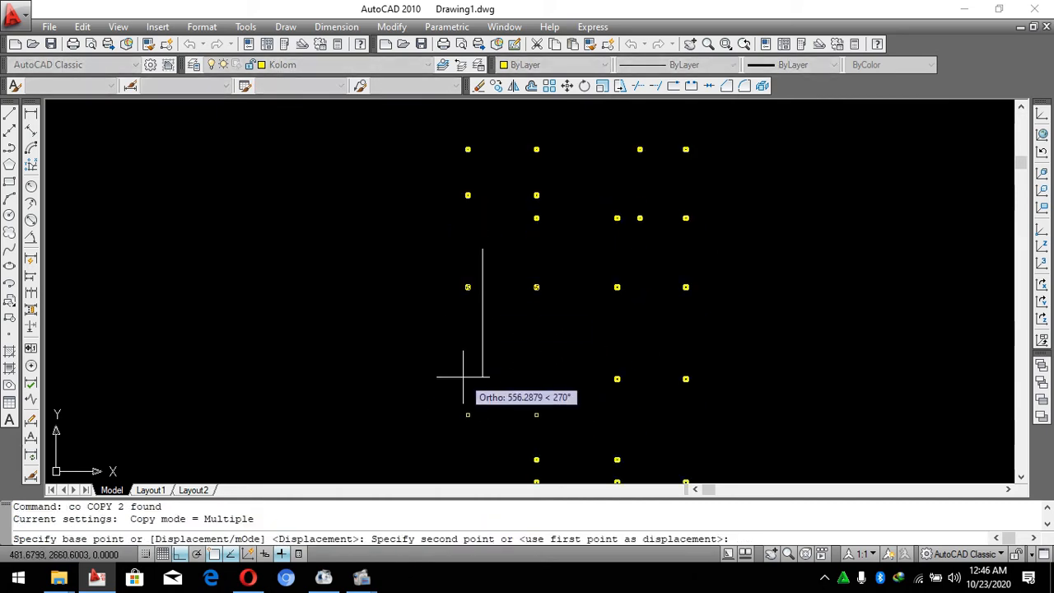
type("400")
key("Return")
scroll(510, 325, "down", 3)
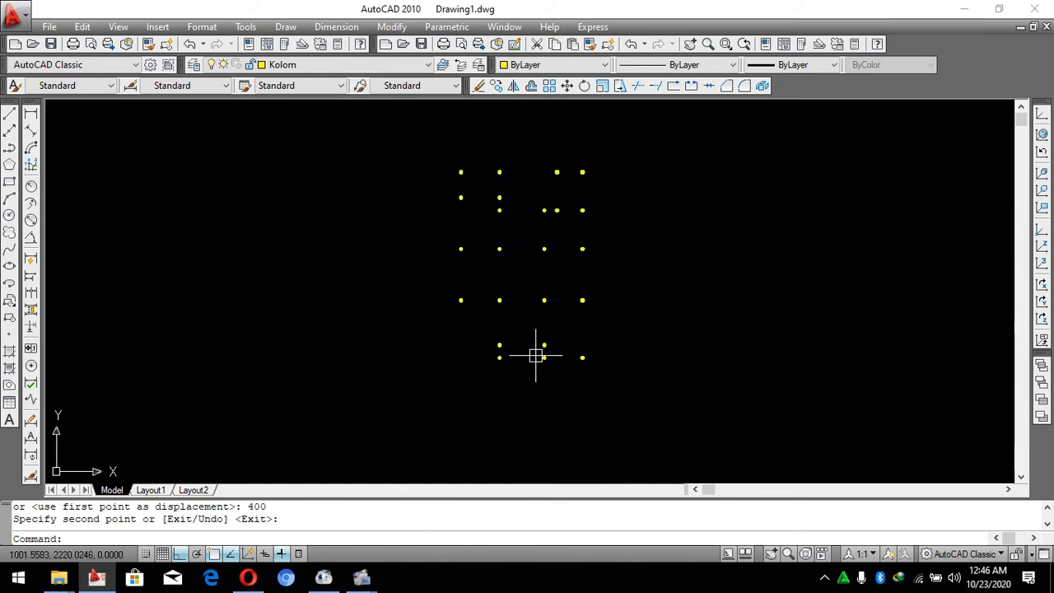
scroll(546, 353, "up", 2)
key("Escape")
key("Escape")
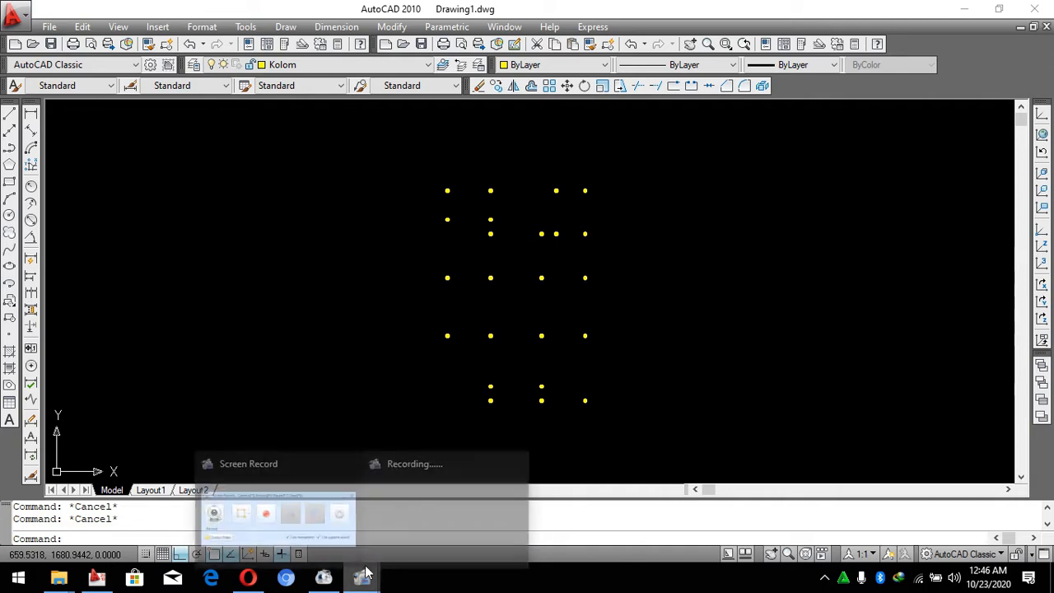
left_click(329, 527)
left_click(843, 160)
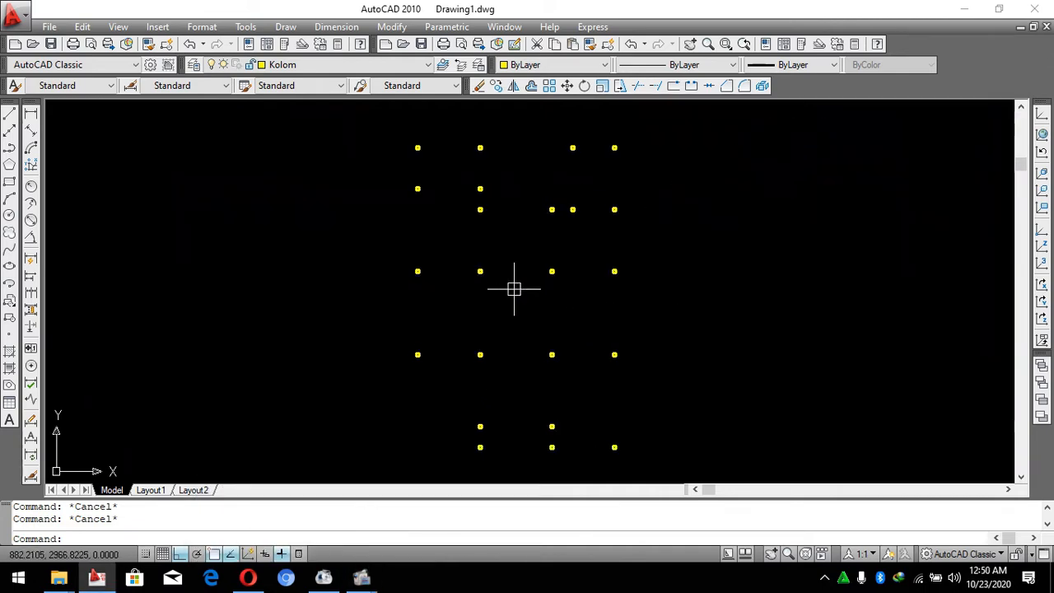
Make Dinding the current layer and draw a wall rectangle between the two closely stacked columns in the middle of the bottom rows.
left_click(319, 67)
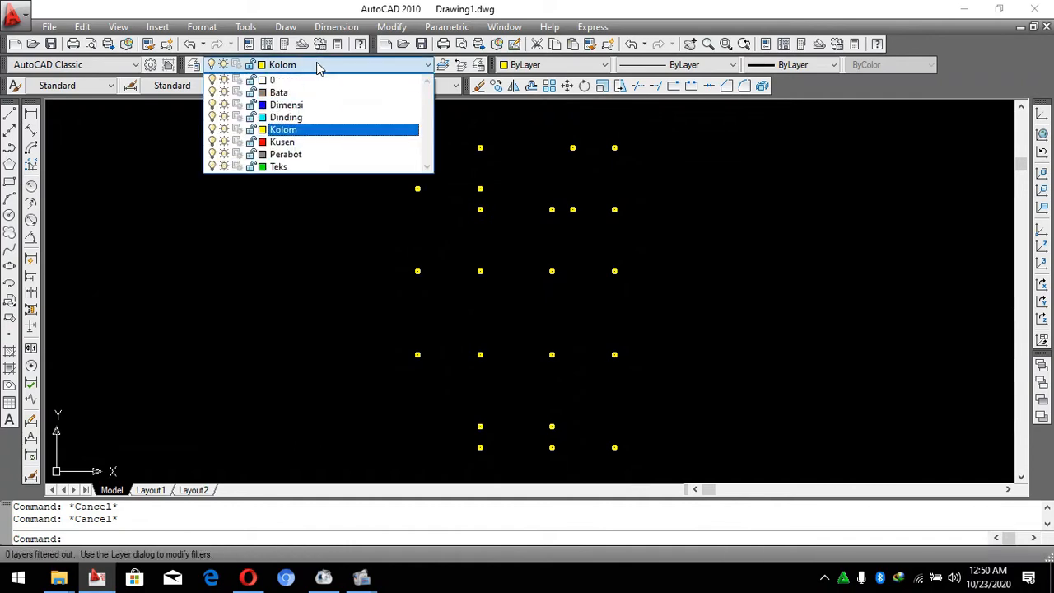
left_click(298, 121)
scroll(465, 318, "up", 1)
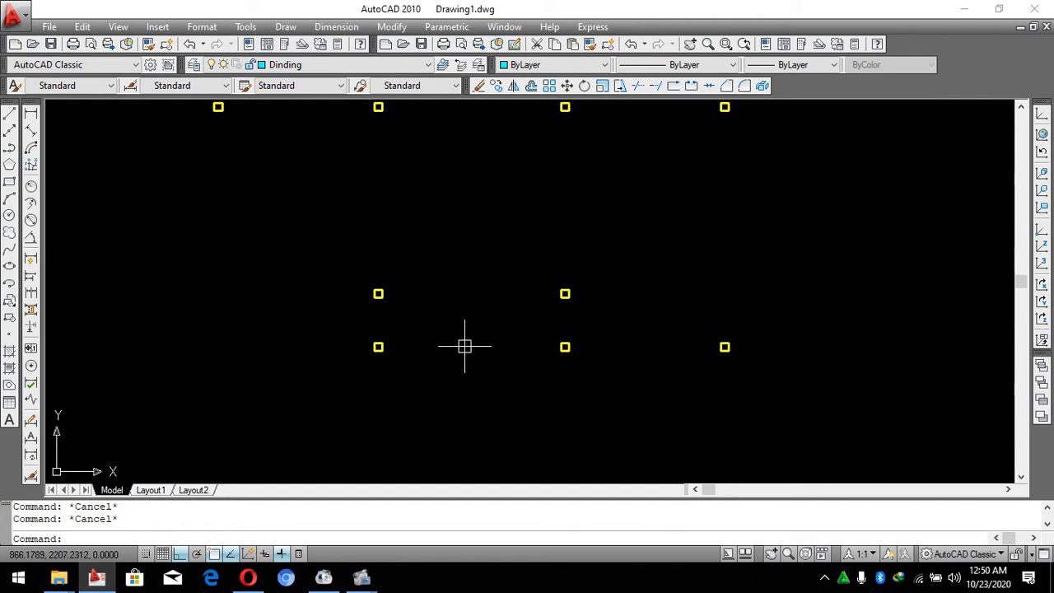
key("Return")
scroll(624, 340, "up", 5)
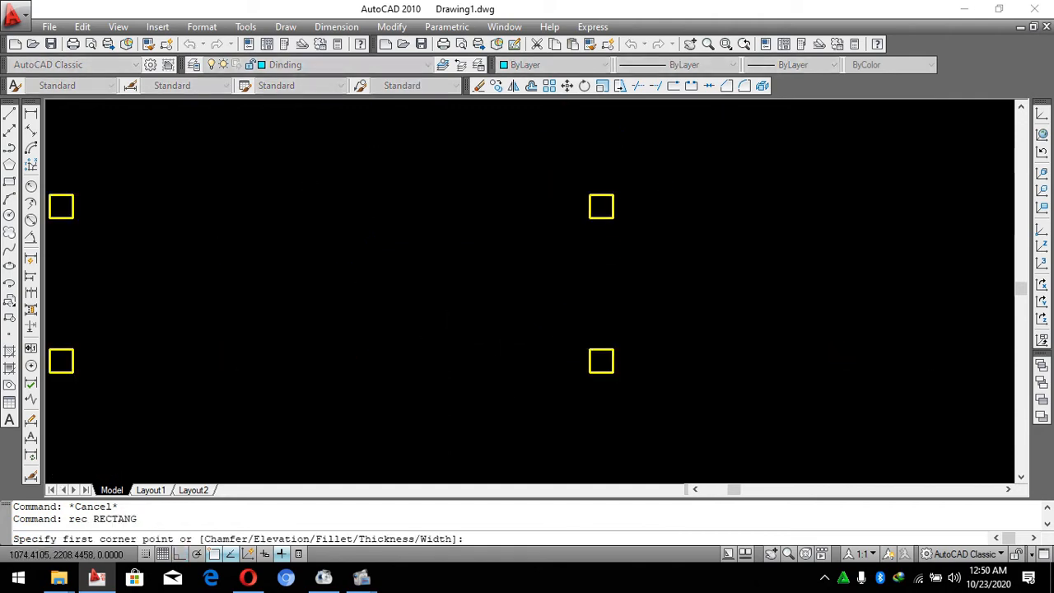
key("Escape")
type("rec")
key("Return")
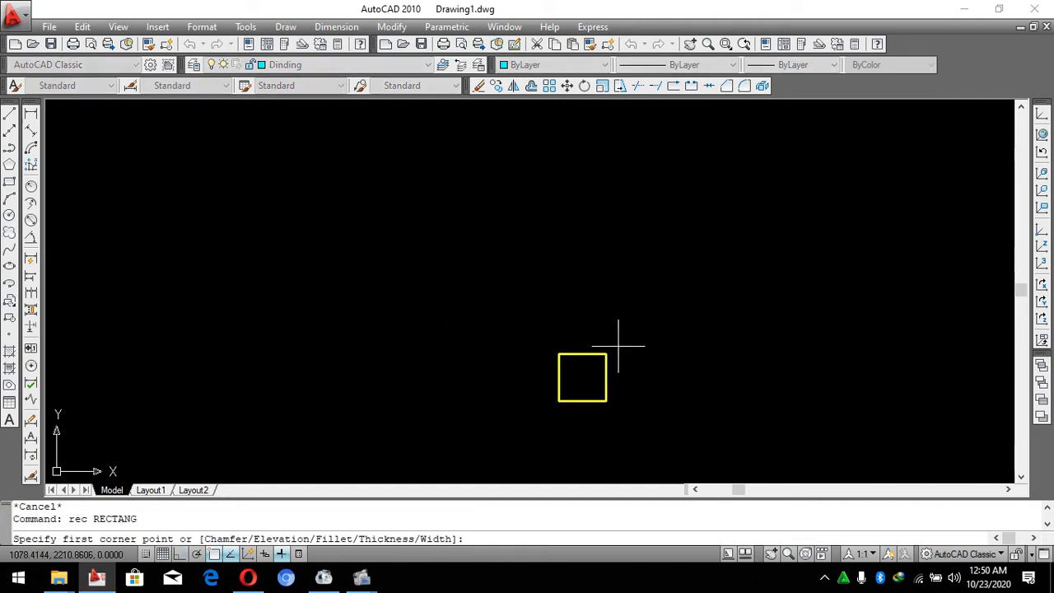
left_click(607, 353)
scroll(666, 336, "down", 3)
scroll(627, 272, "up", 4)
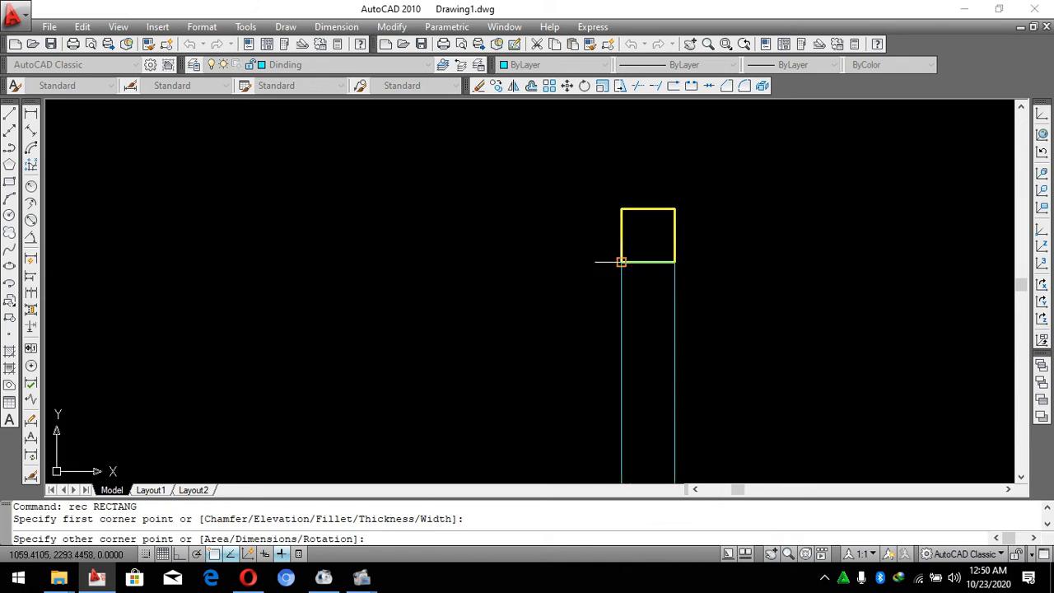
left_click(621, 262)
Draw a horizontal wall rectangle from the upper column of that stacked pair to the column on its left.
key("Return")
left_click(620, 209)
scroll(738, 237, "down", 5)
scroll(407, 258, "up", 5)
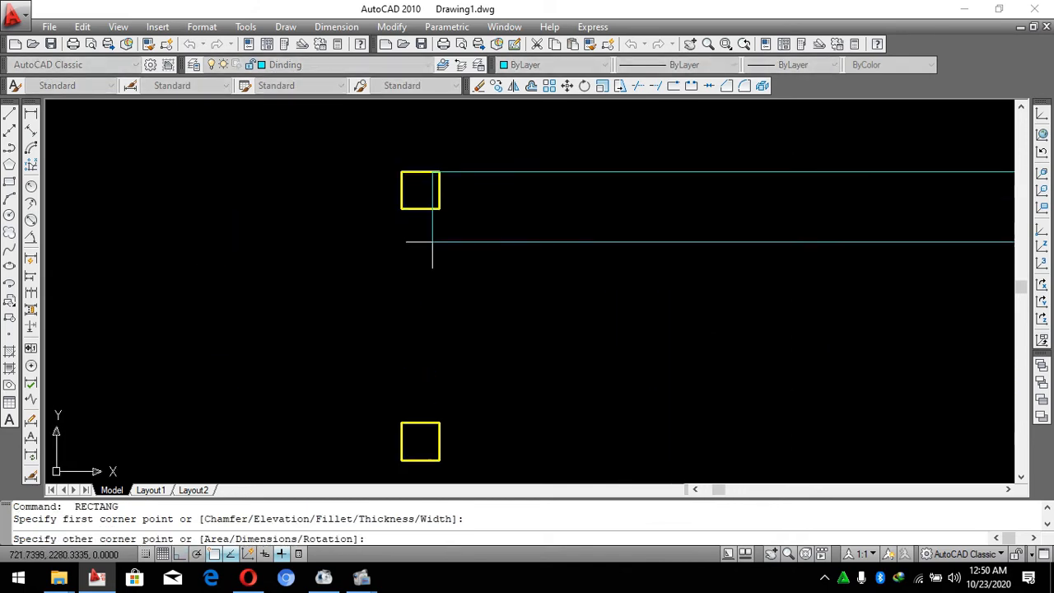
left_click(439, 210)
Draw a horizontal wall rectangle from the lower column of the stacked pair to the bottom-right corner column.
scroll(440, 212, "down", 3)
key("Return")
scroll(536, 296, "up", 2)
left_click(468, 326)
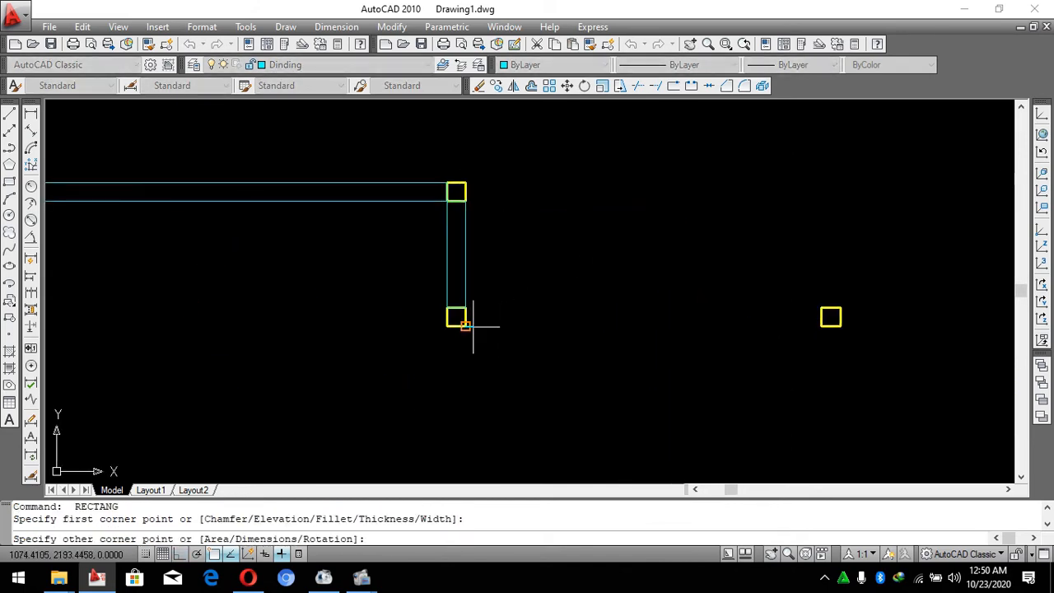
left_click(815, 296)
Draw a vertical wall rectangle on the right edge from the bottom-right column up to the next column.
key("Return")
left_click(828, 314)
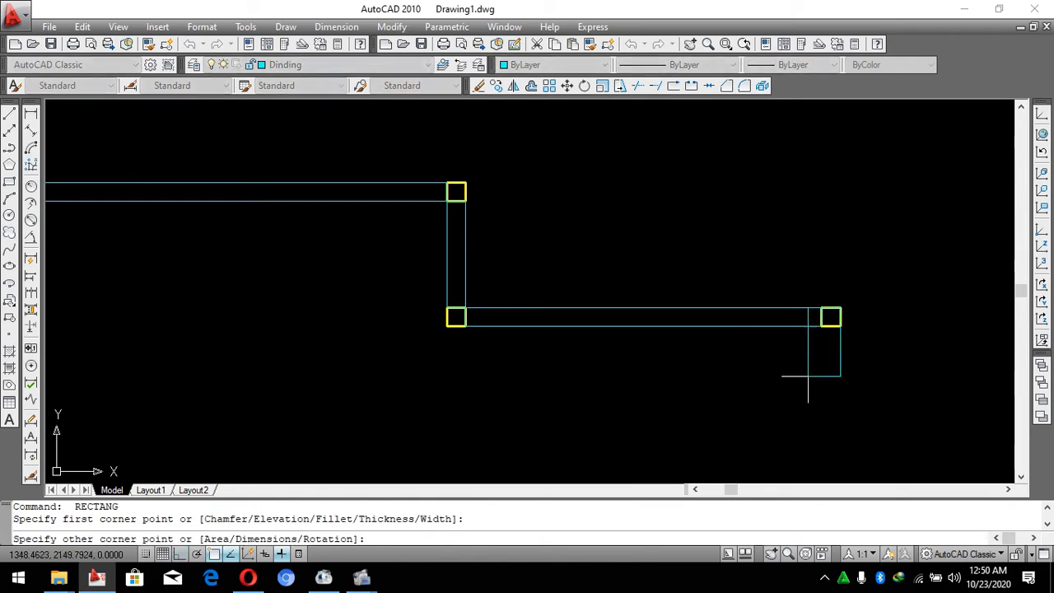
scroll(812, 463, "down", 5)
scroll(819, 404, "up", 5)
left_click(868, 376)
Draw walls from the second right-edge column left to the inner column, and from there down to the upper column of the stacked pair.
key("Return")
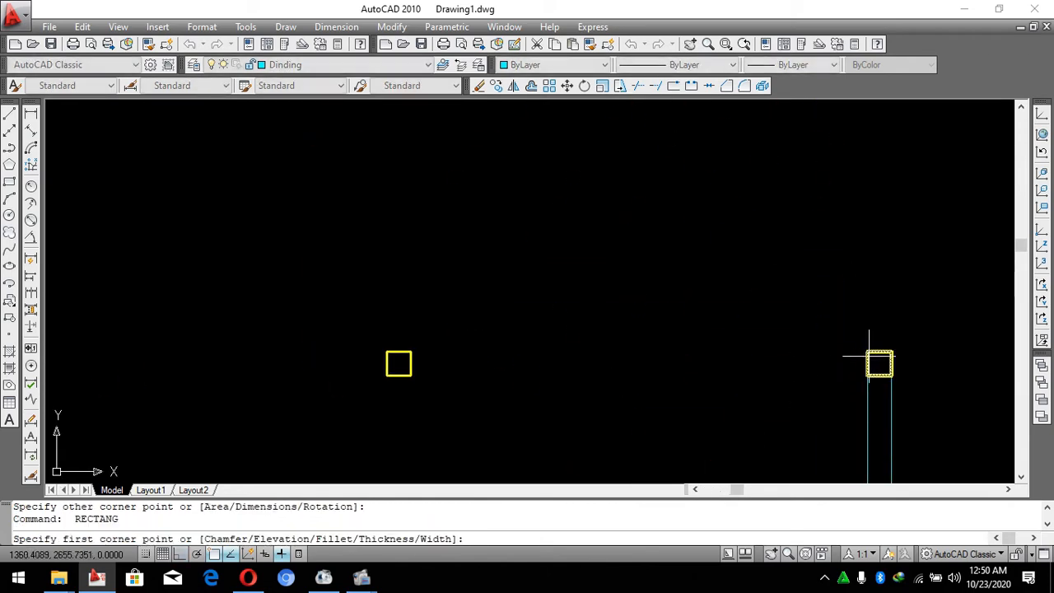
left_click(868, 351)
left_click(411, 375)
key("Return")
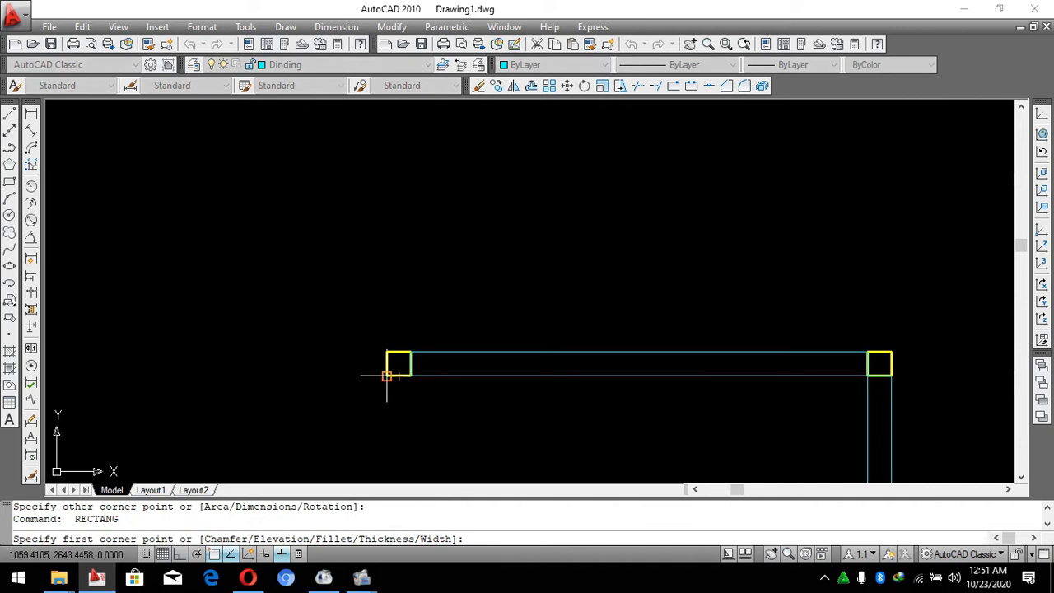
left_click(386, 375)
scroll(462, 266, "down", 5)
scroll(484, 373, "up", 3)
scroll(496, 177, "up", 5)
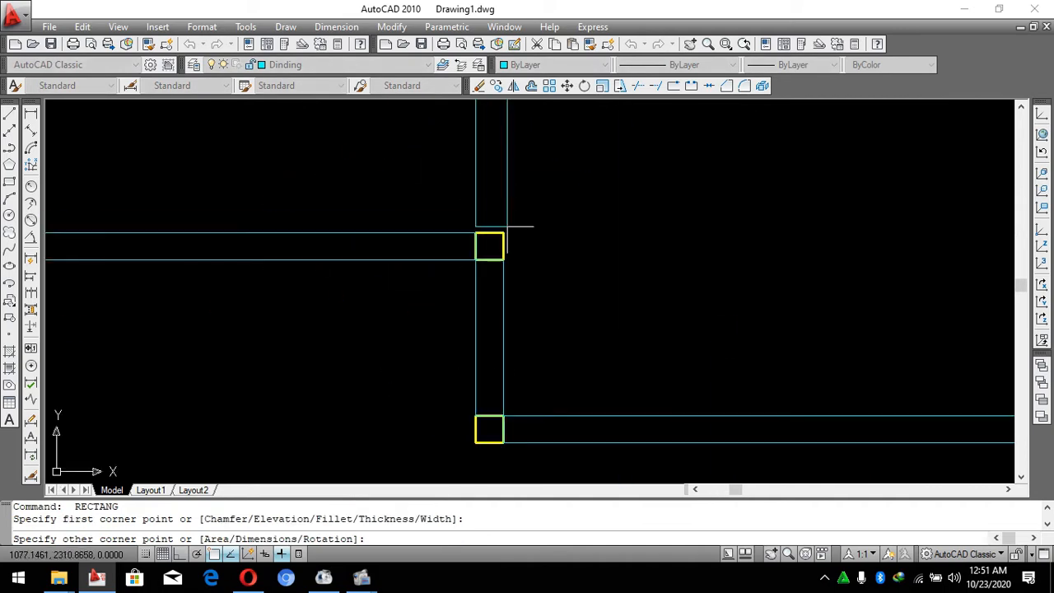
left_click(504, 230)
scroll(609, 366, "down", 6)
scroll(705, 193, "up", 6)
key("Return")
left_click(705, 245)
key("Escape")
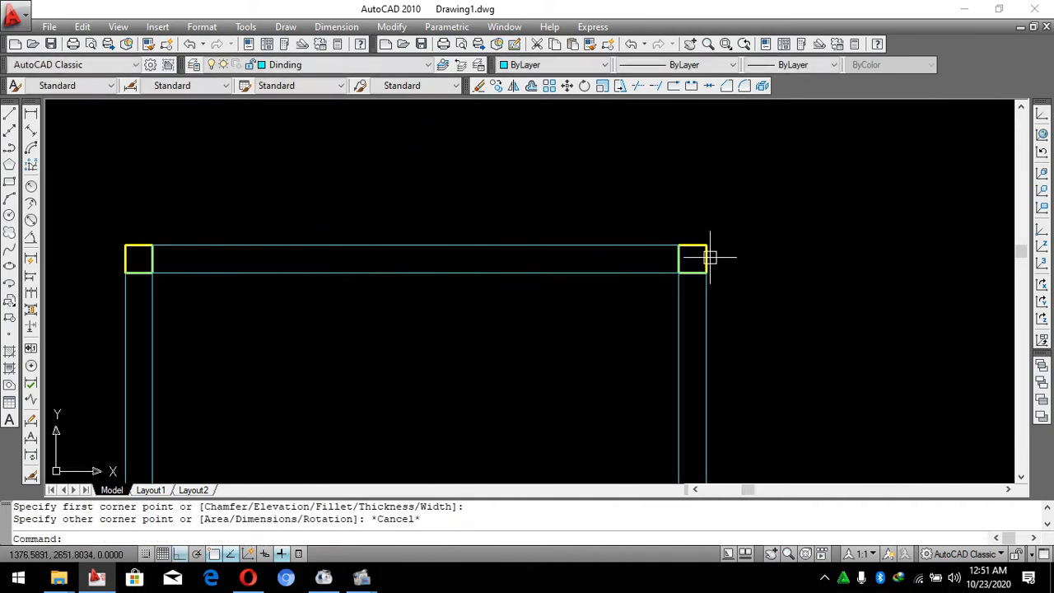
key("Return")
left_click(705, 246)
key("Escape")
Draw a vertical wall rectangle on the right edge from the second column from the bottom up to the third.
middle_click_drag(682, 365, 672, 478)
key("Return")
left_click(702, 358)
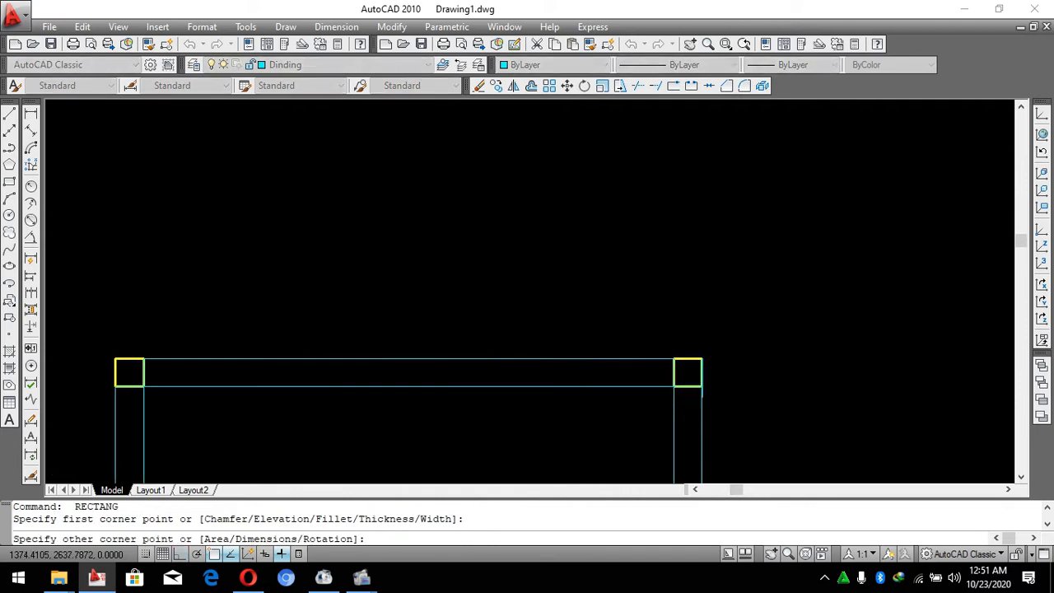
scroll(702, 408, "down", 5)
key("Escape")
Draw walls from the third right-edge column left to the inner column, and from there down to the inner column below.
key("Return")
left_click(743, 292)
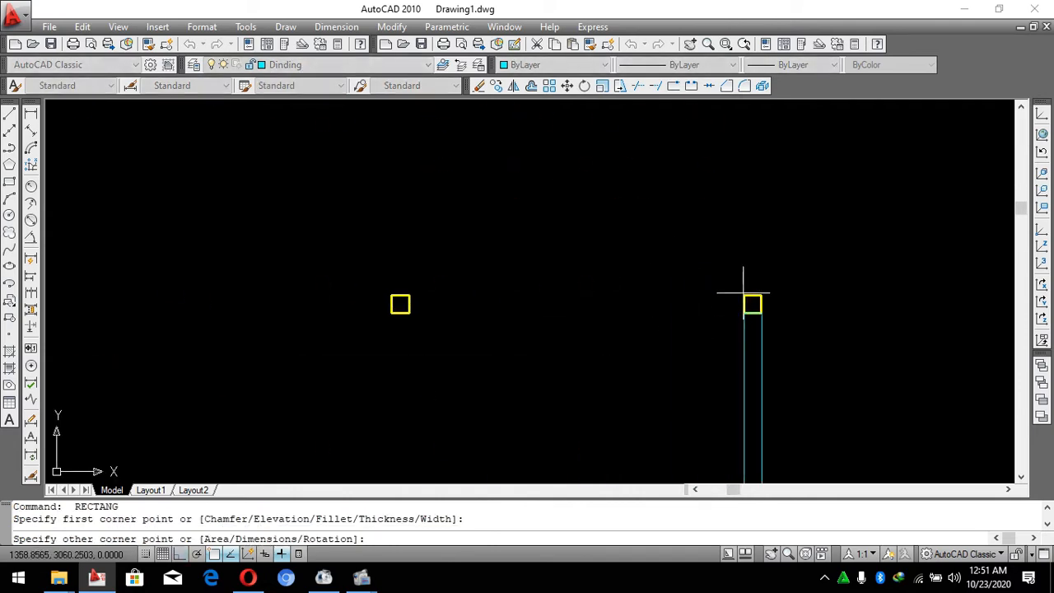
left_click(419, 315)
key("Return")
left_click(388, 306)
scroll(388, 306, "down", 5)
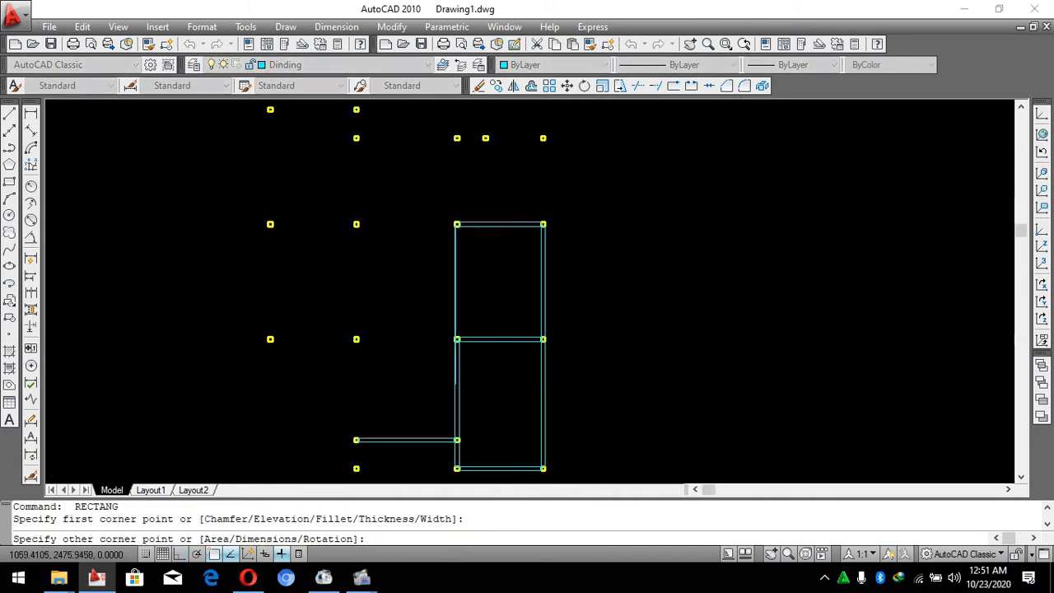
scroll(459, 266, "up", 5)
left_click(447, 255)
scroll(510, 411, "down", 4)
key("Escape")
Draw a vertical wall rectangle on the right edge from the third column from the bottom up to the fourth.
scroll(601, 255, "up", 4)
key("Return")
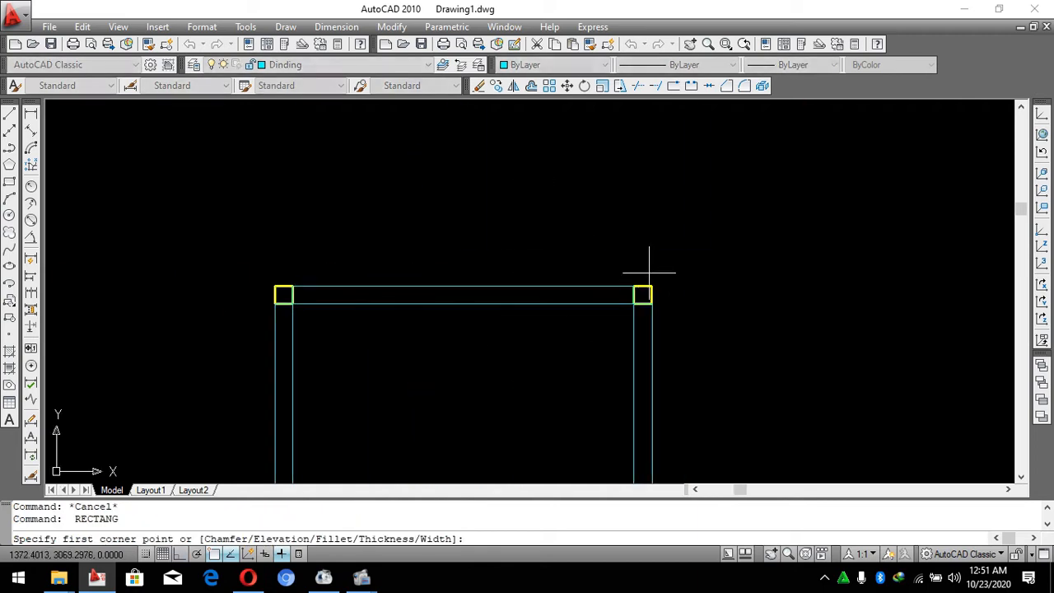
left_click(650, 286)
scroll(669, 344, "down", 4)
scroll(649, 135, "up", 4)
left_click(664, 271)
Draw two horizontal wall rectangles linking the fourth right-edge column with the two neighbouring columns to its left.
key("Return")
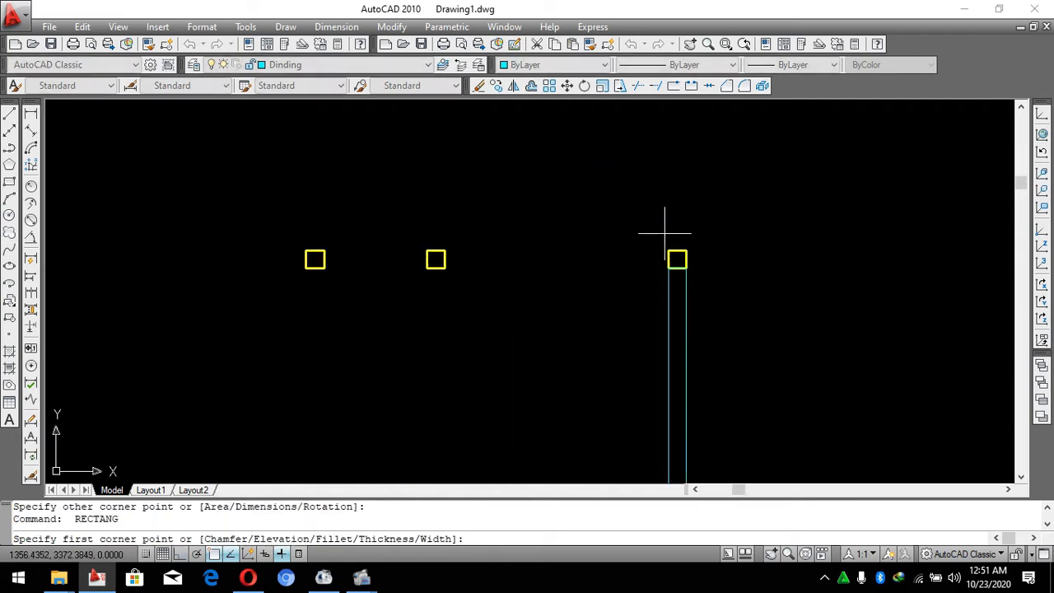
left_click(662, 249)
left_click(450, 270)
key("Return")
left_click(427, 269)
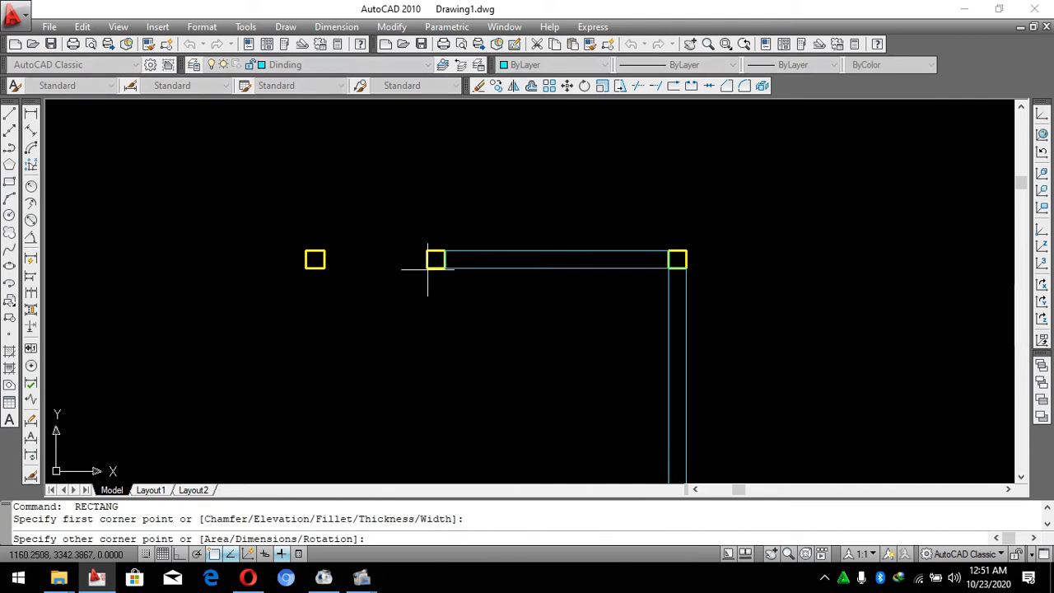
left_click(325, 250)
Draw a vertical wall rectangle from the left end column of that three-column wall down to the inner column below.
key("Return")
left_click(306, 268)
scroll(443, 177, "down", 2)
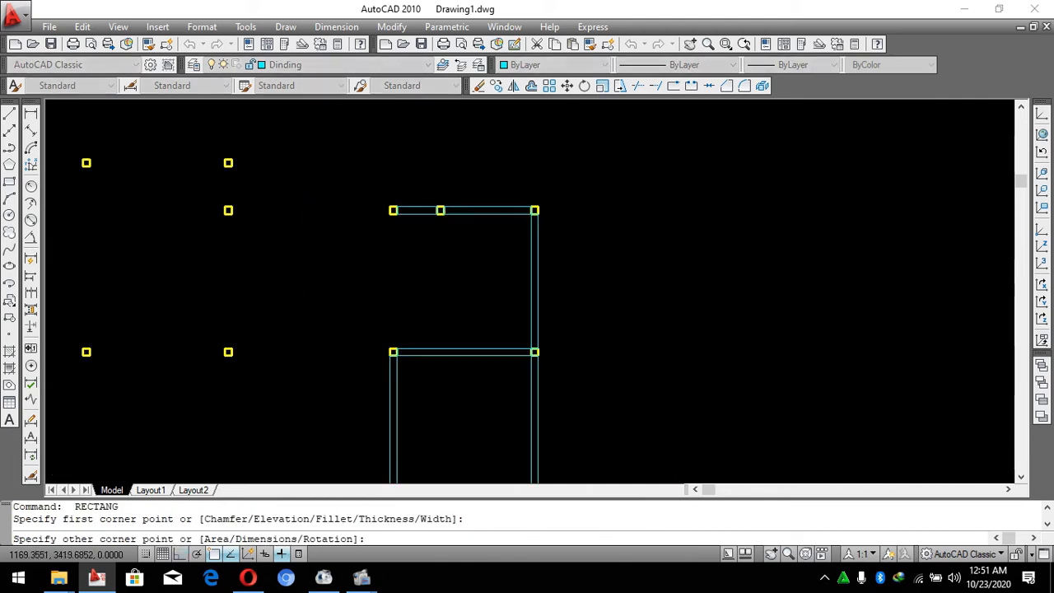
scroll(384, 440, "up", 2)
scroll(422, 225, "up", 3)
left_click(409, 161)
key("Escape")
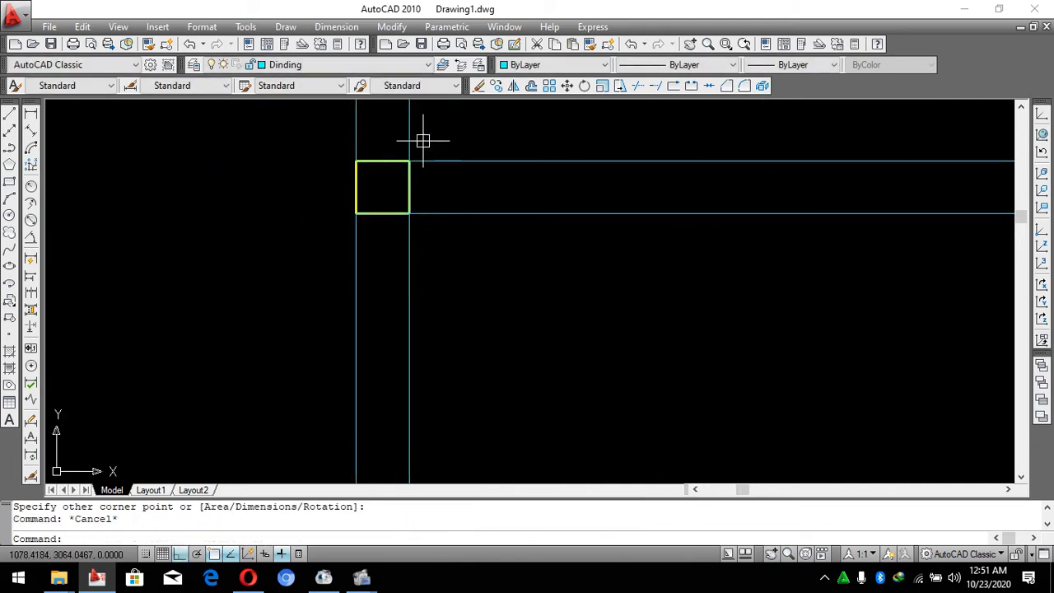
Erase the vertical wall just drawn above the inner column.
left_click(423, 141)
left_click(374, 134)
type("e")
key("Return")
key("Escape")
type("rec")
key("Return")
left_click(410, 161)
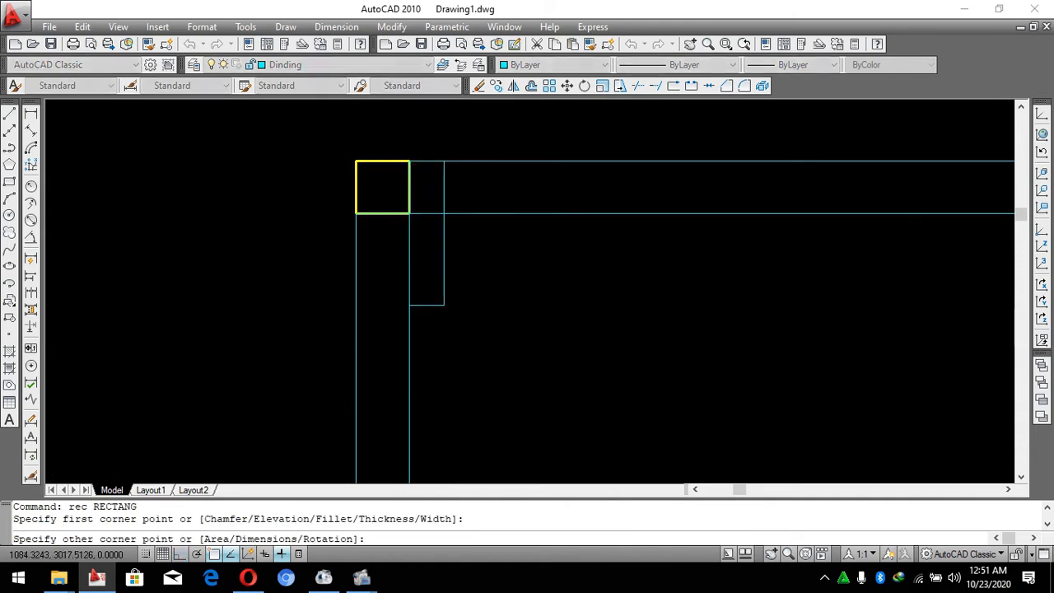
key("Escape")
Draw the vertical wall rectangle from the inner column up to the left end column of the three-column wall.
scroll(457, 452, "down", 3)
scroll(465, 308, "up", 1)
key("Return")
left_click(420, 306)
scroll(455, 387, "down", 4)
scroll(428, 206, "up", 4)
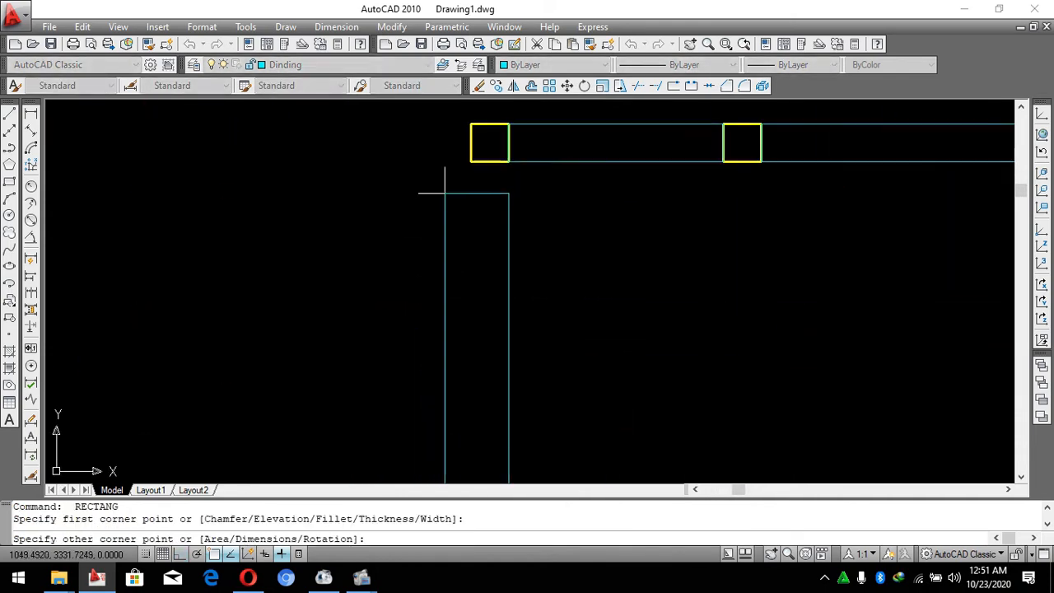
left_click(470, 162)
Finish the rectangle at the three-column wall's left end column and draw the vertical wall from its right end column up to the top-right corner column.
scroll(473, 349, "down", 4)
scroll(621, 262, "up", 3)
key("Escape")
key("Return")
left_click(751, 357)
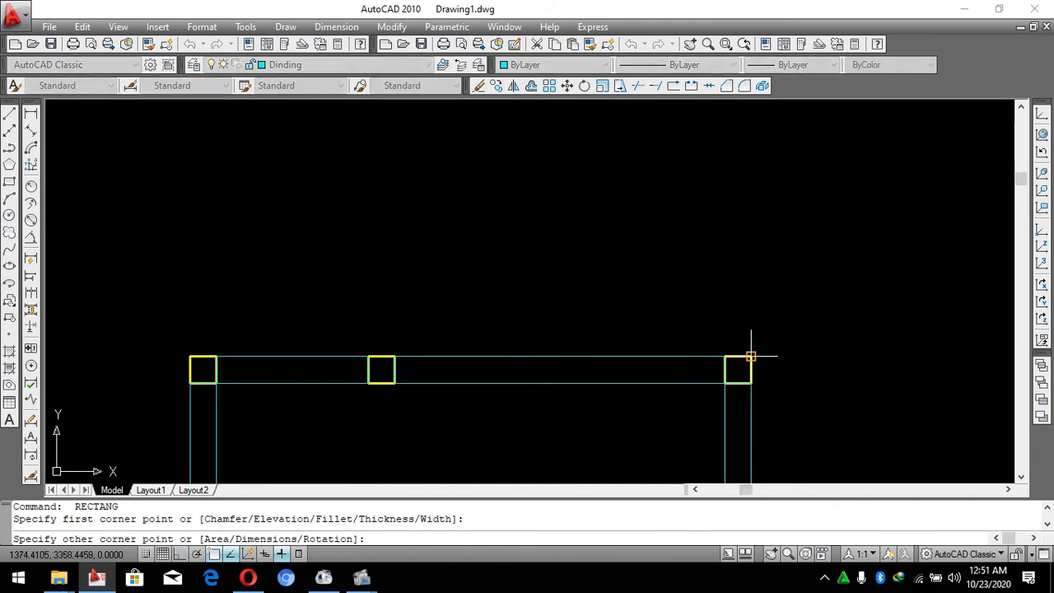
scroll(706, 420, "down", 5)
scroll(708, 330, "down", 5)
scroll(705, 322, "up", 2)
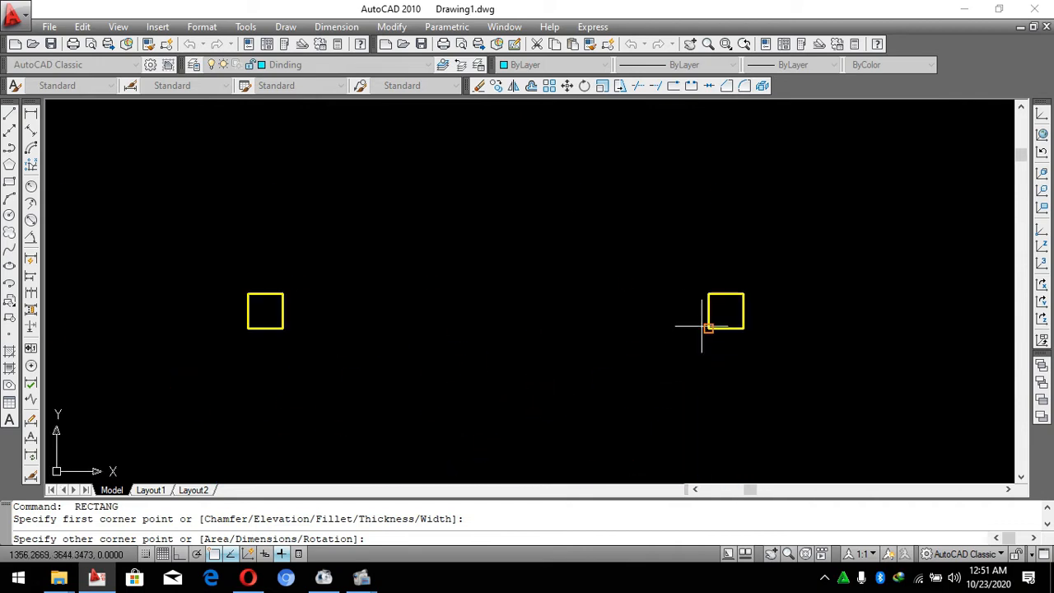
key("Escape")
Draw a horizontal wall rectangle from the top-right corner column to the neighbouring column on its left.
key("Return")
left_click(708, 294)
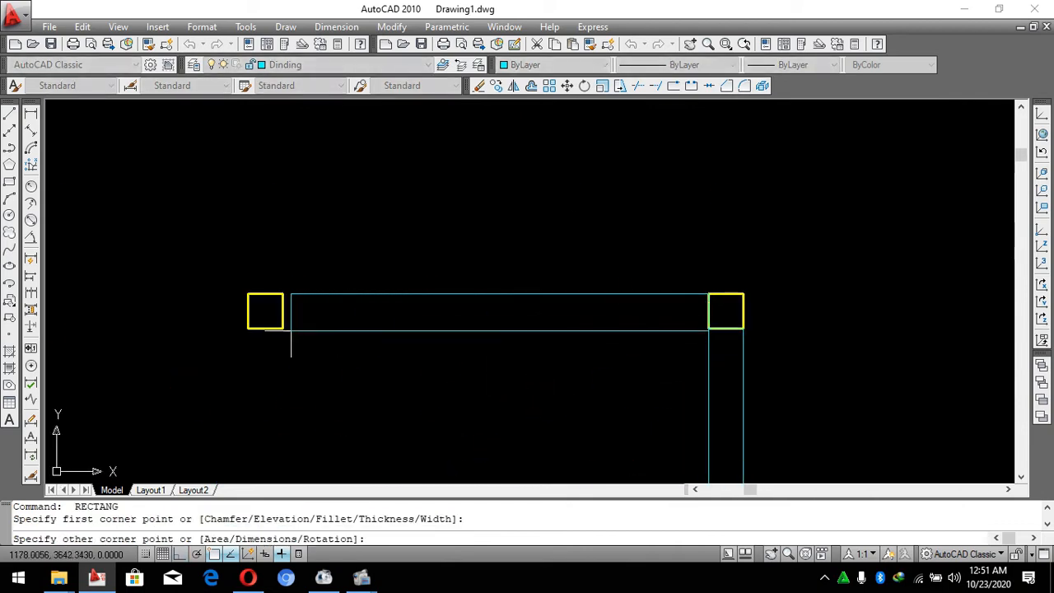
left_click(283, 328)
key("Escape")
scroll(595, 199, "down", 4)
key("Return")
scroll(358, 404, "up", 1)
left_click(497, 193)
key("Escape")
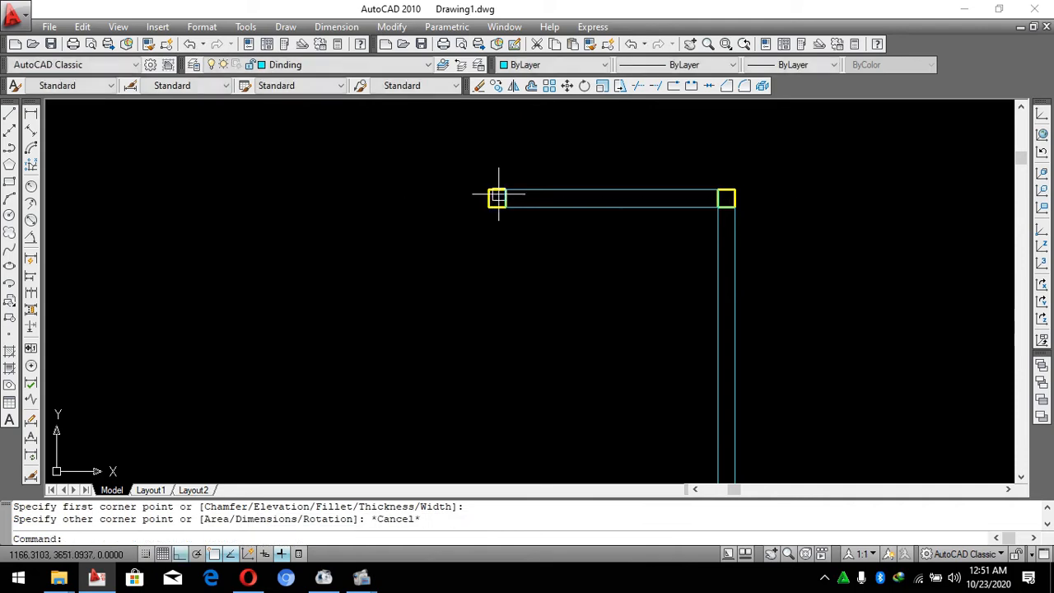
Draw a vertical wall rectangle from the column left of the top-right corner down to the three-column wall's middle column.
key("Return")
left_click(489, 206)
scroll(517, 168, "down", 2)
scroll(531, 291, "up", 3)
left_click(509, 404)
key("Escape")
Draw a horizontal wall rectangle along the top edge, linking that wall's upper column with the next top column to the left.
scroll(642, 257, "down", 6)
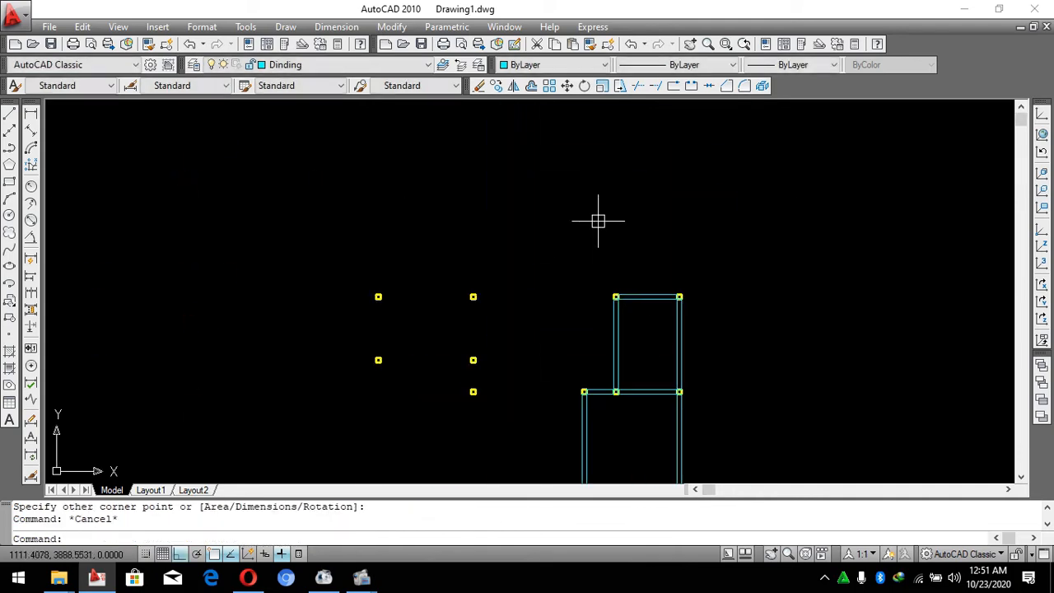
key("Return")
scroll(598, 223, "up", 3)
left_click(628, 367)
scroll(315, 416, "up", 4)
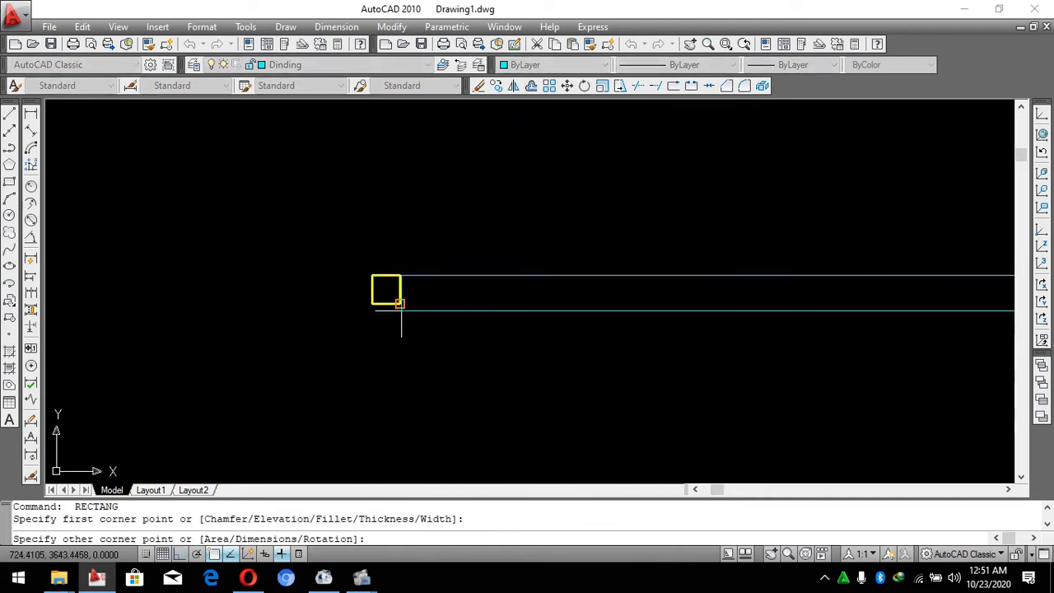
key("Escape")
Draw a vertical wall rectangle from that top column down to the first column below it on the left inner line.
key("Return")
left_click(374, 312)
scroll(416, 272, "down", 2)
scroll(458, 317, "up", 2)
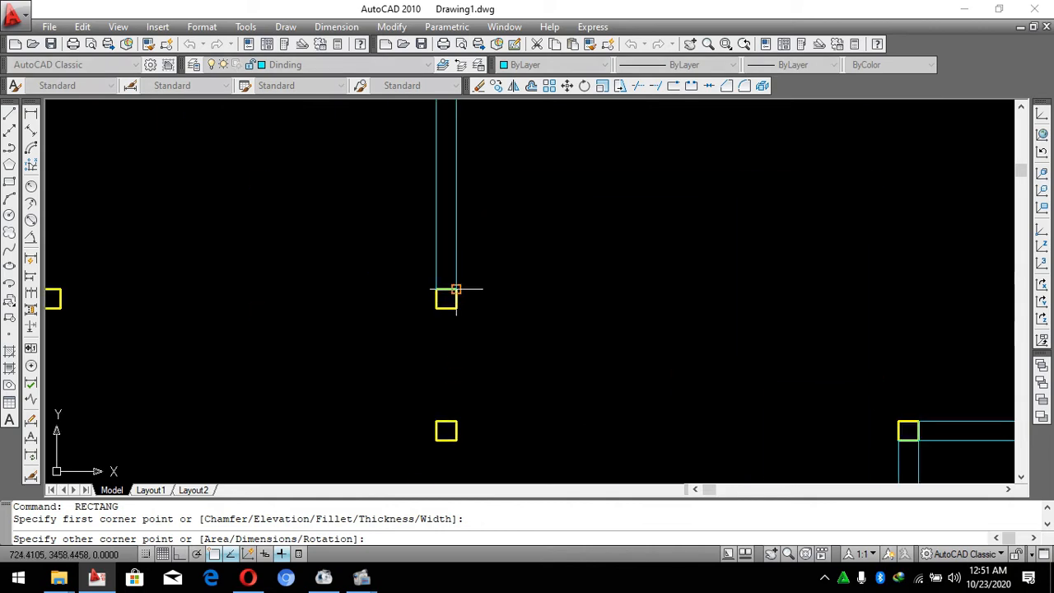
key("Escape")
Draw a horizontal wall rectangle from the second column of the left inner line to the left-edge column beside it.
key("Return")
left_click(430, 305)
scroll(501, 313, "down", 2)
scroll(505, 328, "up", 2)
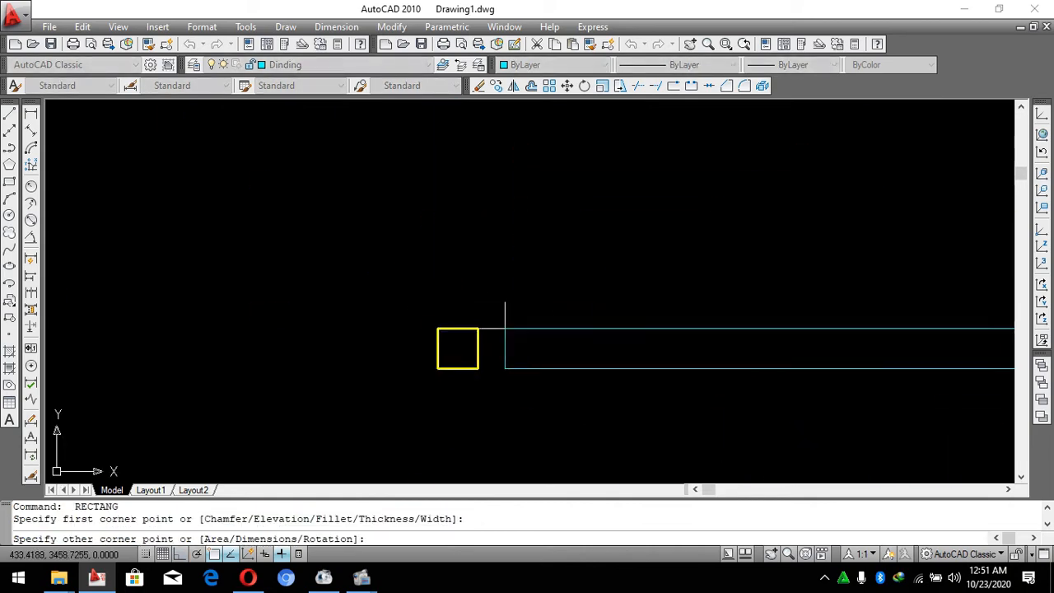
key("Escape")
Draw a vertical wall rectangle from the second left-edge column up to the top-left corner column.
key("Return")
left_click(436, 328)
scroll(447, 376, "down", 2)
scroll(444, 229, "up", 2)
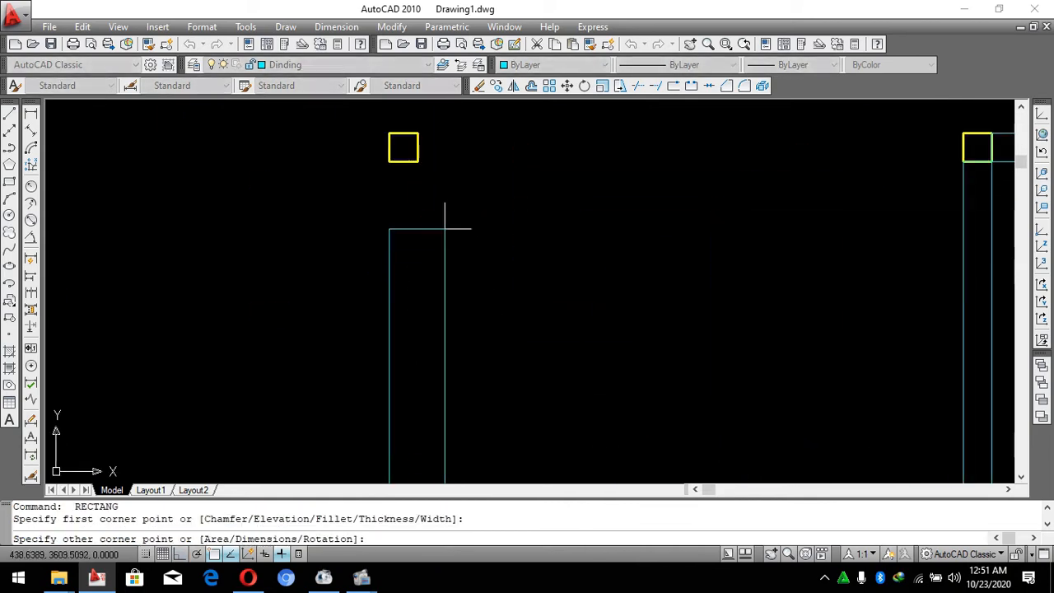
key("Escape")
Draw a horizontal wall rectangle from the top-left corner column to the top column of the left inner line.
key("Return")
left_click(418, 133)
scroll(416, 185, "down", 2)
scroll(684, 219, "up", 2)
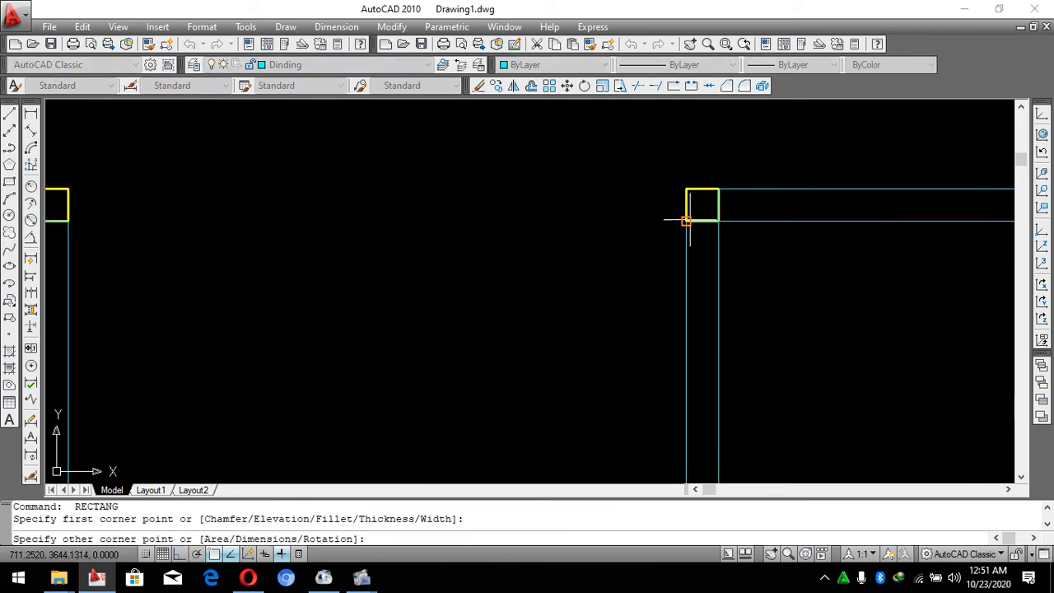
left_click(690, 220)
key("Escape")
Draw a vertical wall rectangle from the second left-edge column down to the third left-edge column.
scroll(513, 235, "down", 2)
key("Return")
scroll(486, 259, "up", 2)
left_click(470, 272)
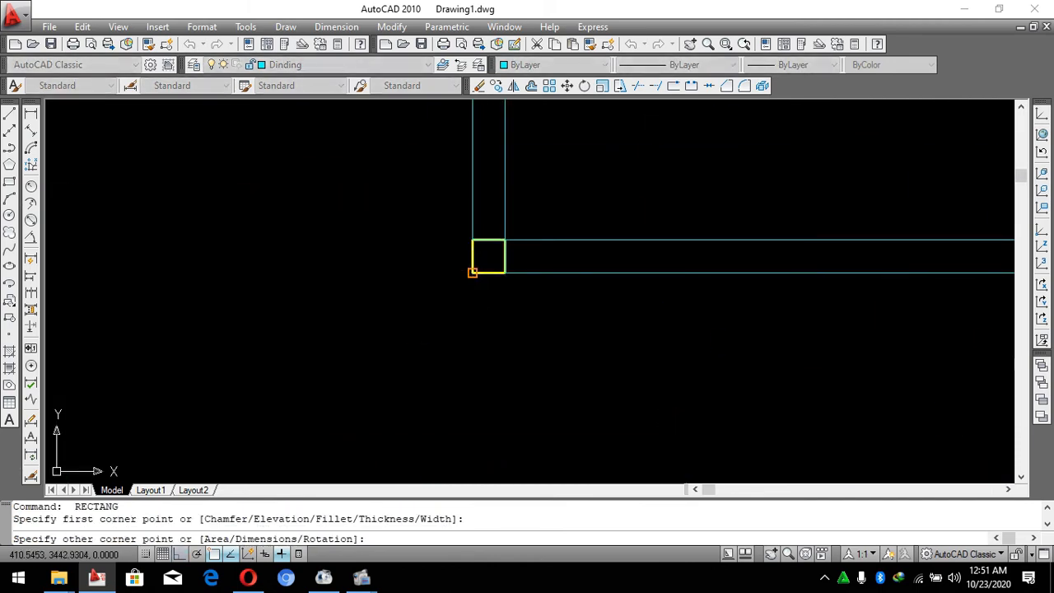
scroll(517, 272, "down", 1)
scroll(517, 272, "up", 3)
key("Escape")
Draw a vertical wall rectangle from the third left-edge column down to the lowest left-edge column.
key("Return")
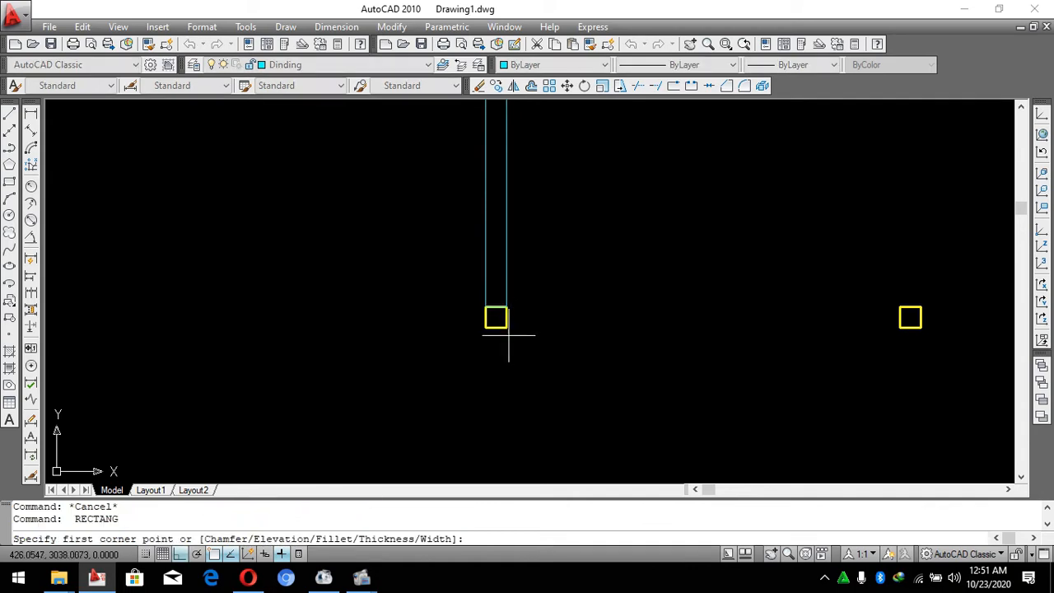
left_click(484, 321)
scroll(484, 321, "down", 2)
scroll(469, 288, "up", 2)
key("Escape")
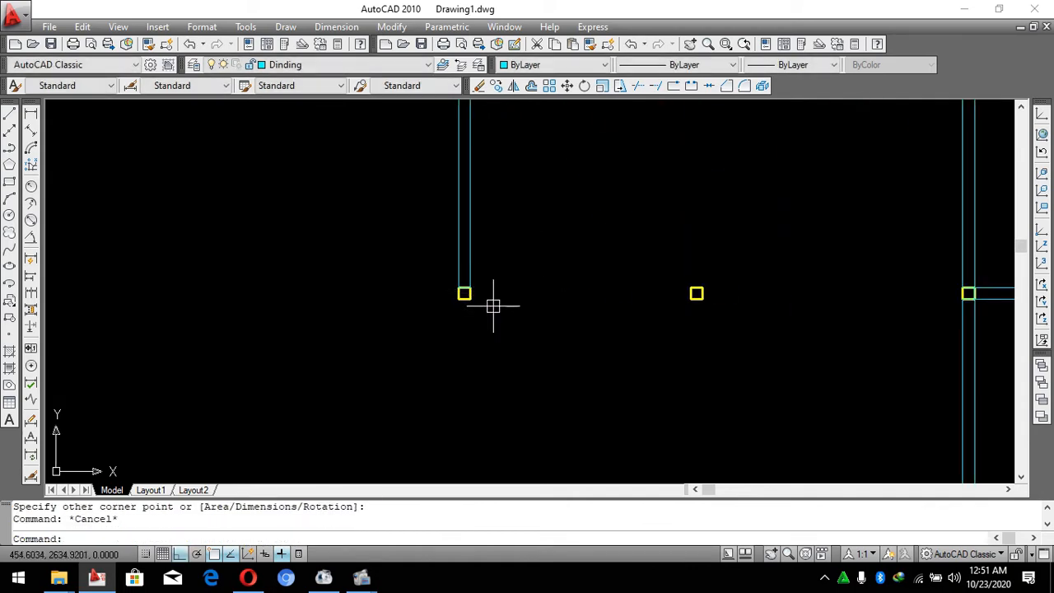
Draw a horizontal wall rectangle from the lowest left-edge column to the inner column on its right.
key("Return")
left_click(470, 286)
scroll(700, 253, "up", 3)
key("Escape")
key("Return")
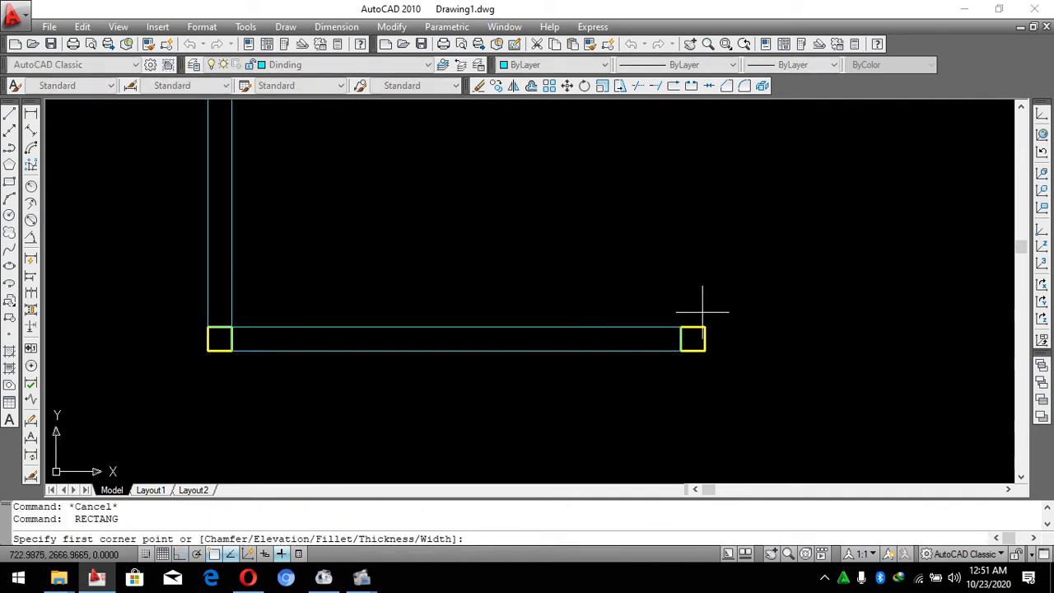
left_click(700, 321)
key("Escape")
Draw a vertical wall rectangle from that inner column up to the inner column level with the third left-edge column.
key("Return")
left_click(705, 327)
scroll(661, 364, "down", 3)
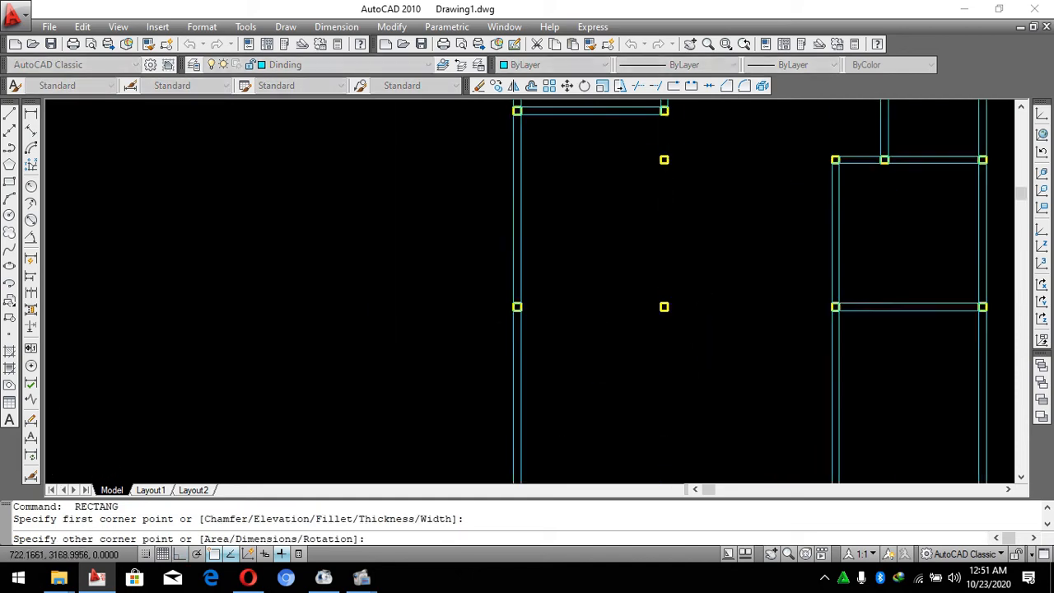
scroll(646, 380, "up", 3)
key("Escape")
Draw a horizontal wall rectangle from that upper inner column to the third left-edge column.
key("Return")
left_click(644, 323)
scroll(494, 330, "down", 3)
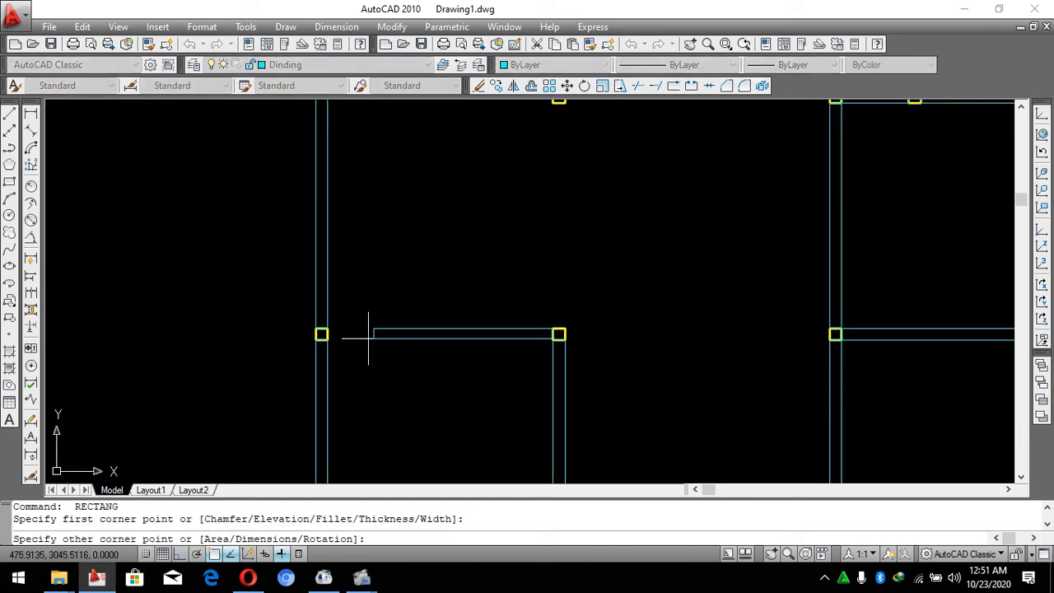
scroll(358, 334, "up", 2)
key("Escape")
key("Return")
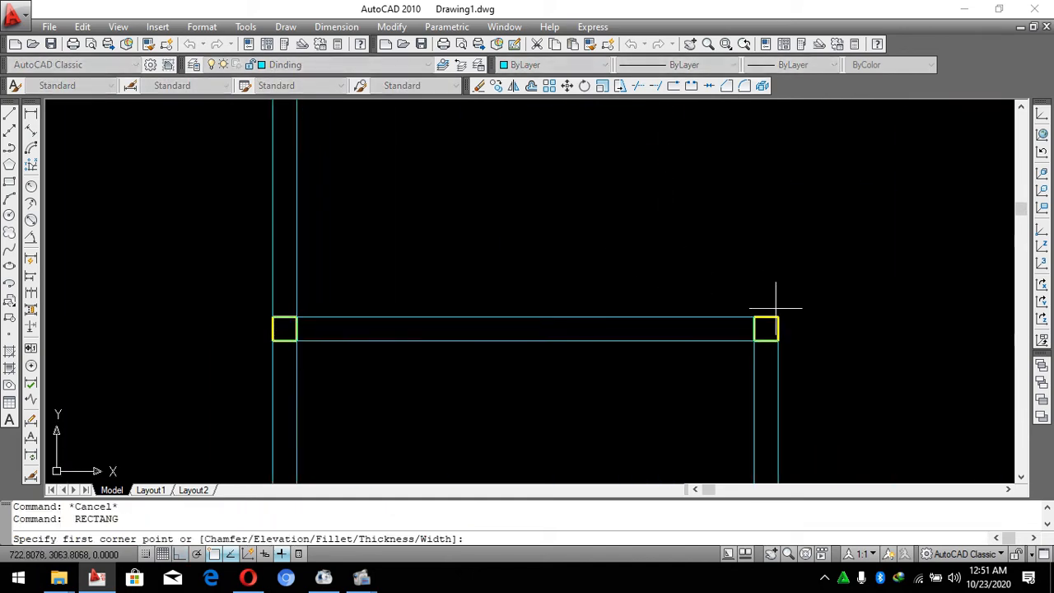
left_click(775, 308)
key("Escape")
Draw a vertical wall rectangle from the inner column level with the third left-edge column up to the next inner column.
key("Return")
left_click(778, 317)
scroll(674, 360, "down", 3)
scroll(736, 204, "up", 2)
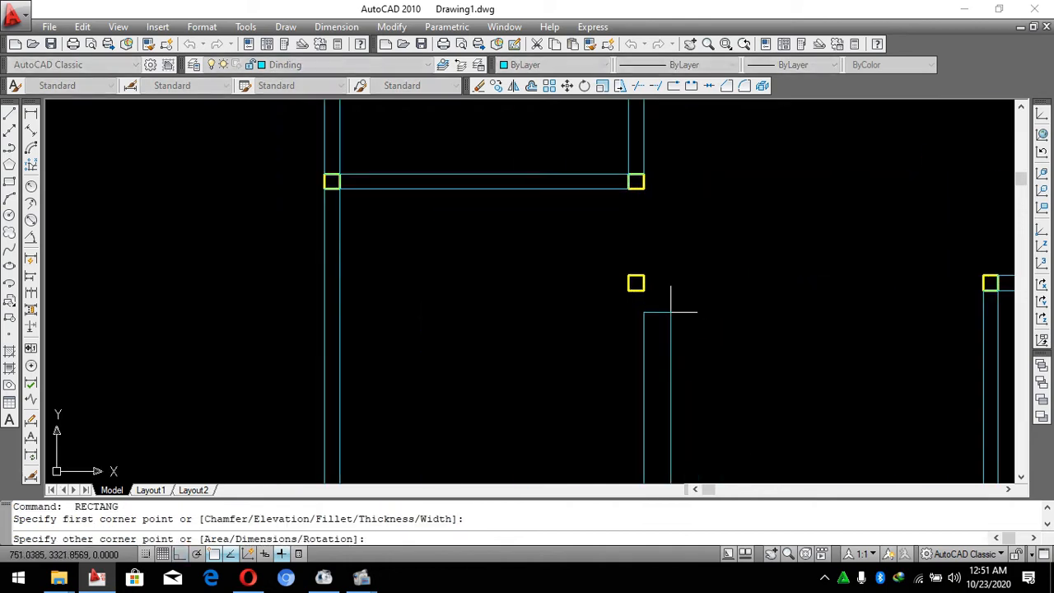
left_click(635, 284)
key("Escape")
Draw a short vertical wall rectangle linking the second and third columns of the left inner line.
key("Return")
left_click(636, 281)
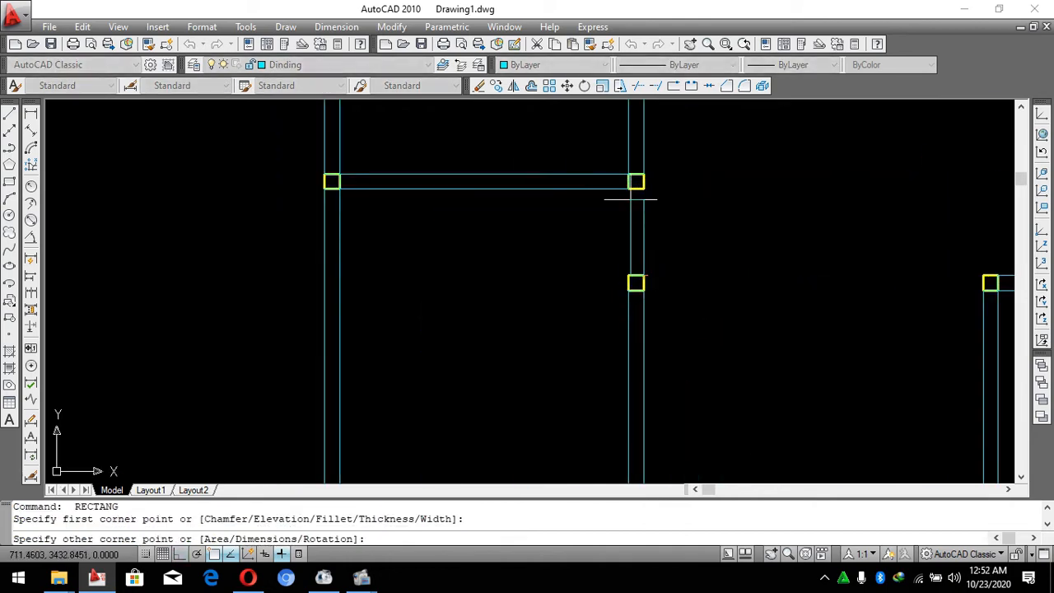
key("Escape")
Draw a horizontal wall rectangle from the left inner line's third column to the left end column of the three-column wall.
key("Return")
left_click(643, 289)
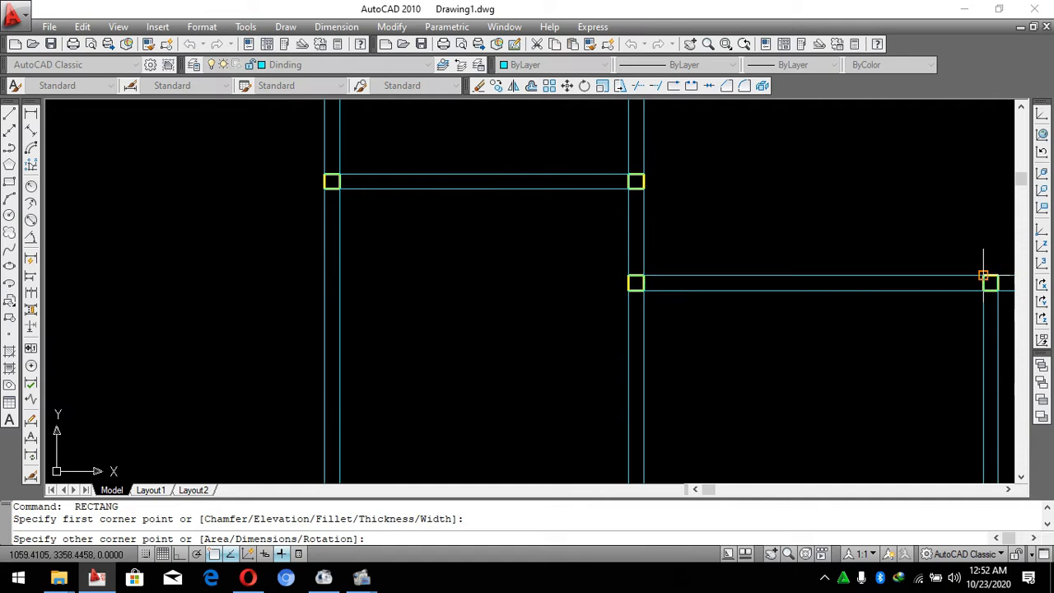
scroll(551, 289, "down", 3)
scroll(527, 395, "up", 3)
key("Escape")
Draw a vertical wall rectangle between the left inner line's second-lowest column and the column above it.
key("Return")
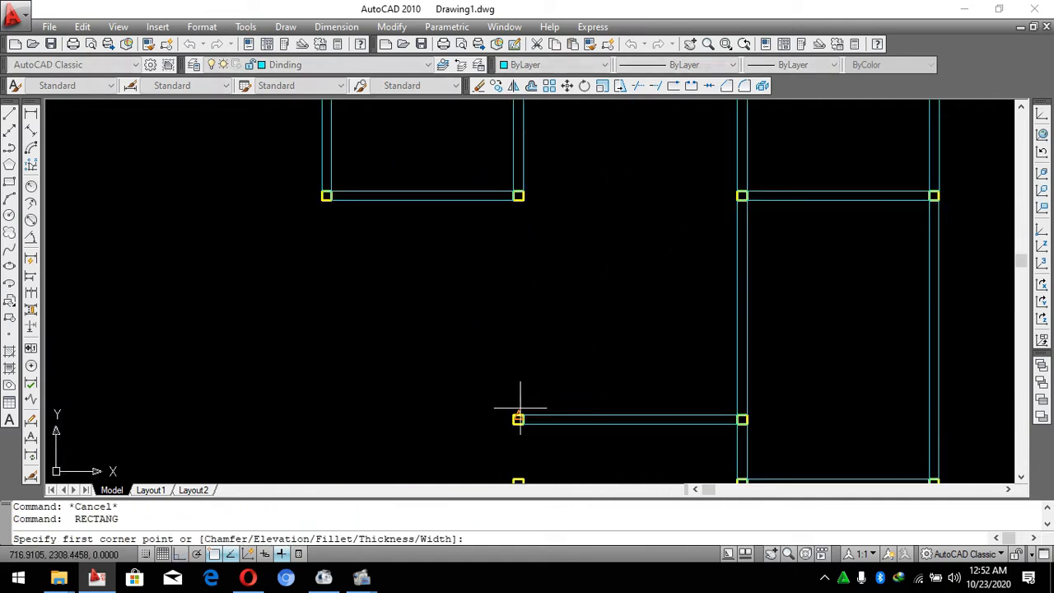
left_click(518, 419)
key("Escape")
Draw a rectangle from the lower-left corner of the unconnected bottom column to the column at the right end of the horizontal wall above.
scroll(546, 287, "down", 3)
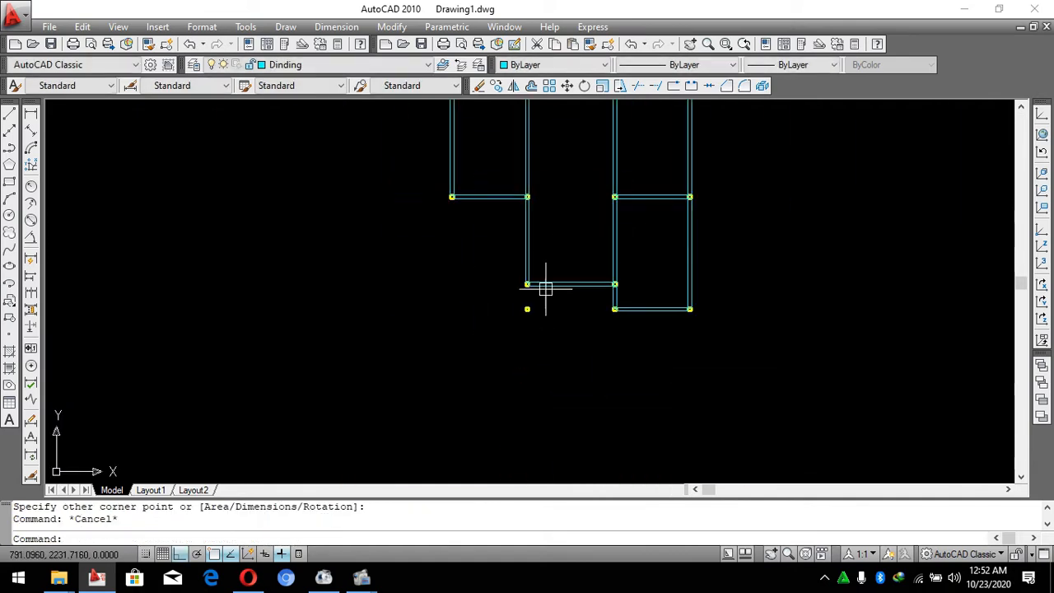
key("Return")
scroll(493, 280, "up", 3)
left_click(489, 274)
scroll(848, 207, "up", 2)
scroll(811, 137, "up", 1)
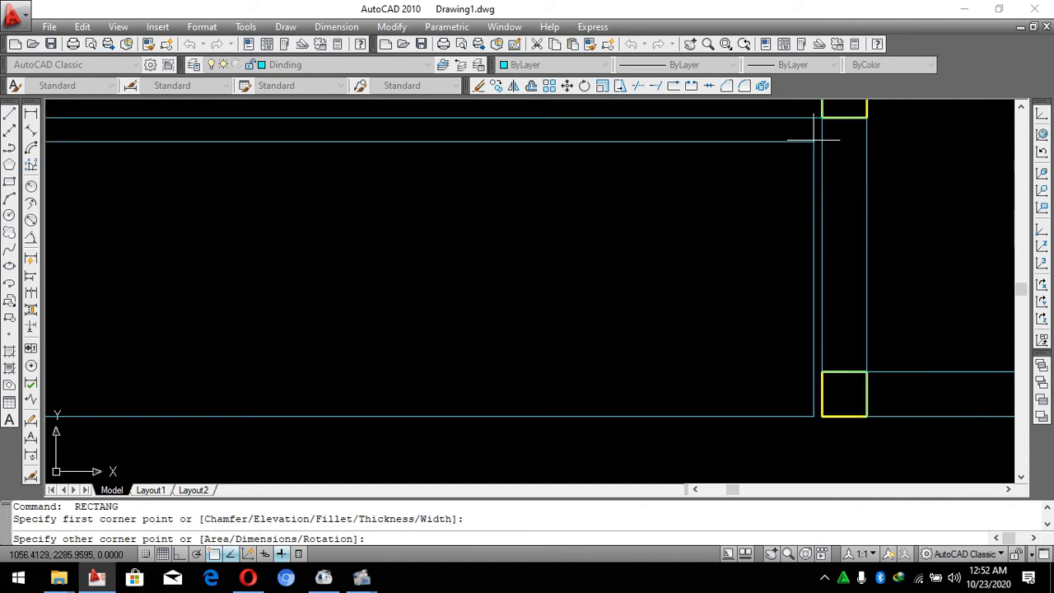
key("Escape")
Draw a rectangle from the bottom inner column's lower-left corner to the lower-left corner of the lowest left-edge column.
scroll(724, 357, "down", 4)
key("Return")
left_click(629, 328)
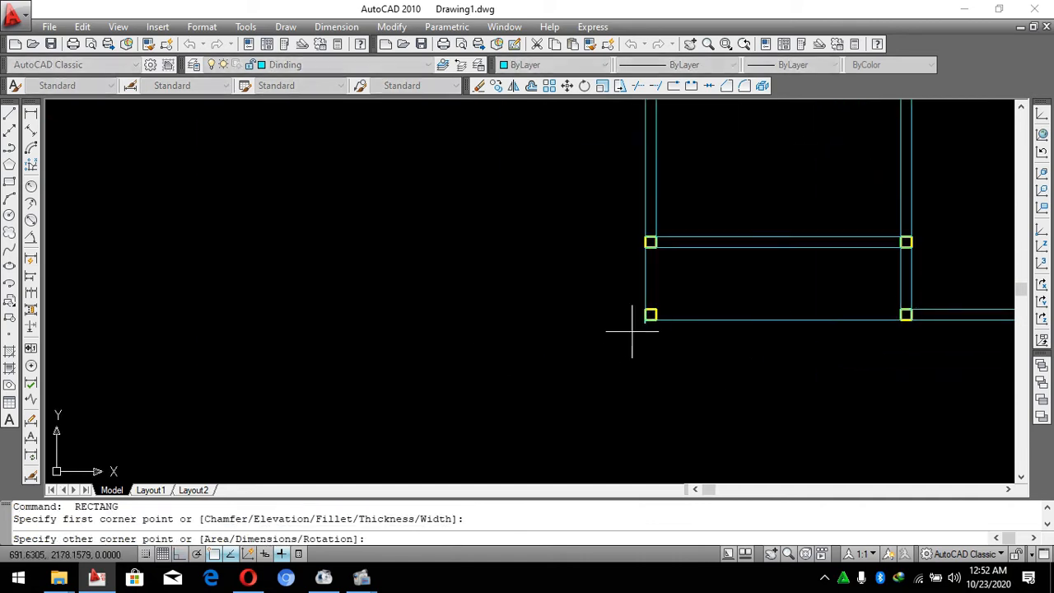
scroll(630, 329, "down", 2)
scroll(489, 178, "up", 2)
left_click(498, 167)
scroll(584, 376, "down", 4)
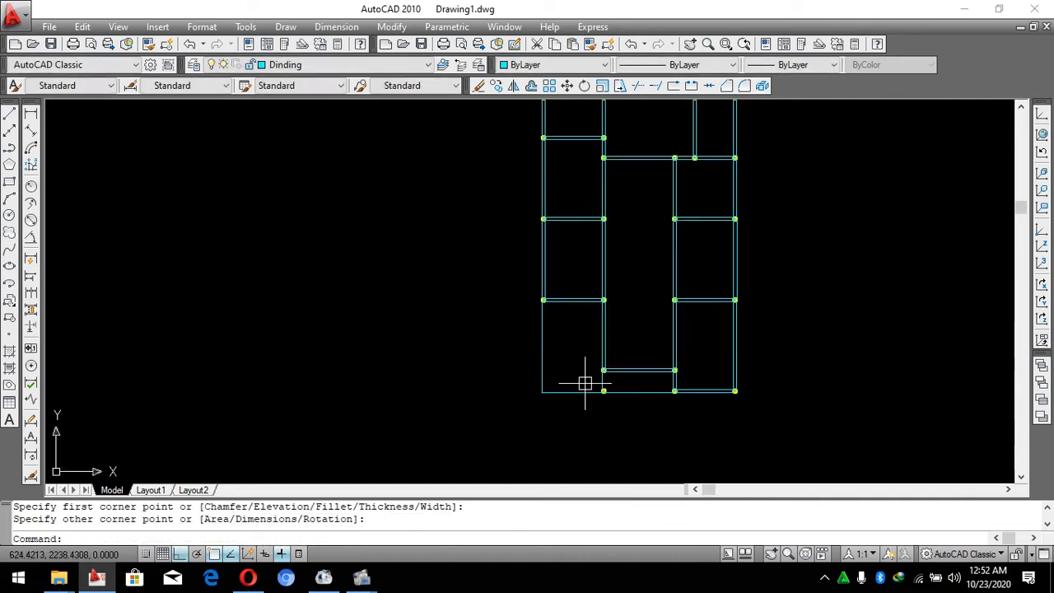
key("Escape")
key("Escape")
Make Kusen the current layer.
scroll(619, 292, "up", 1)
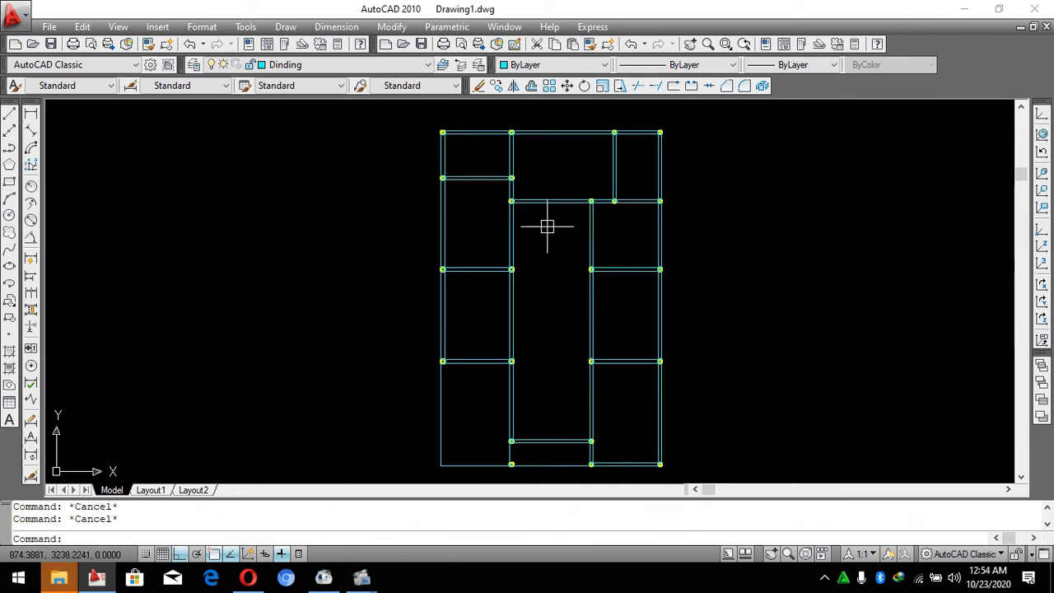
left_click(314, 69)
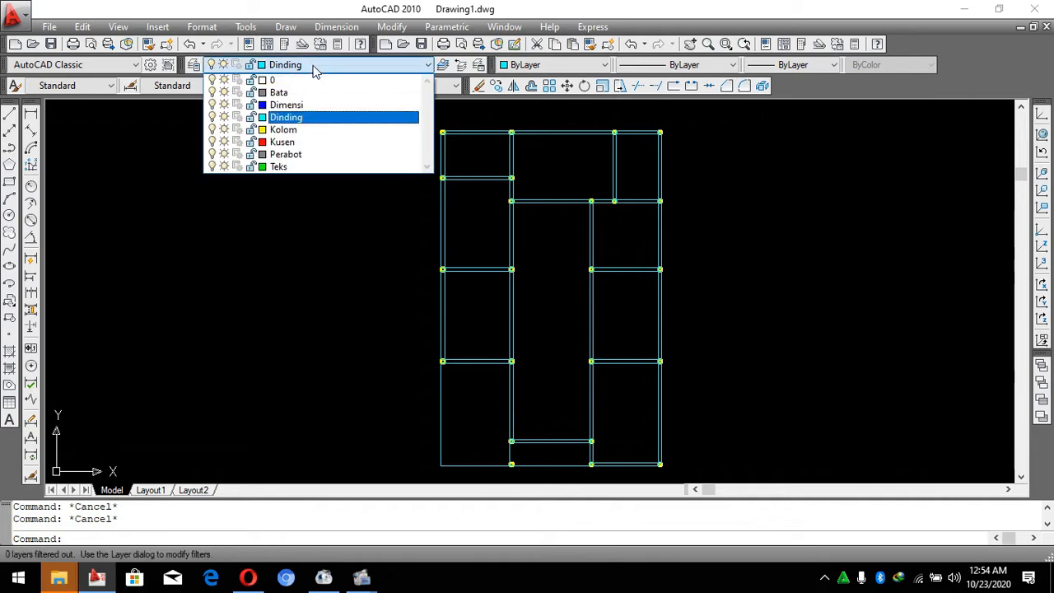
left_click(285, 143)
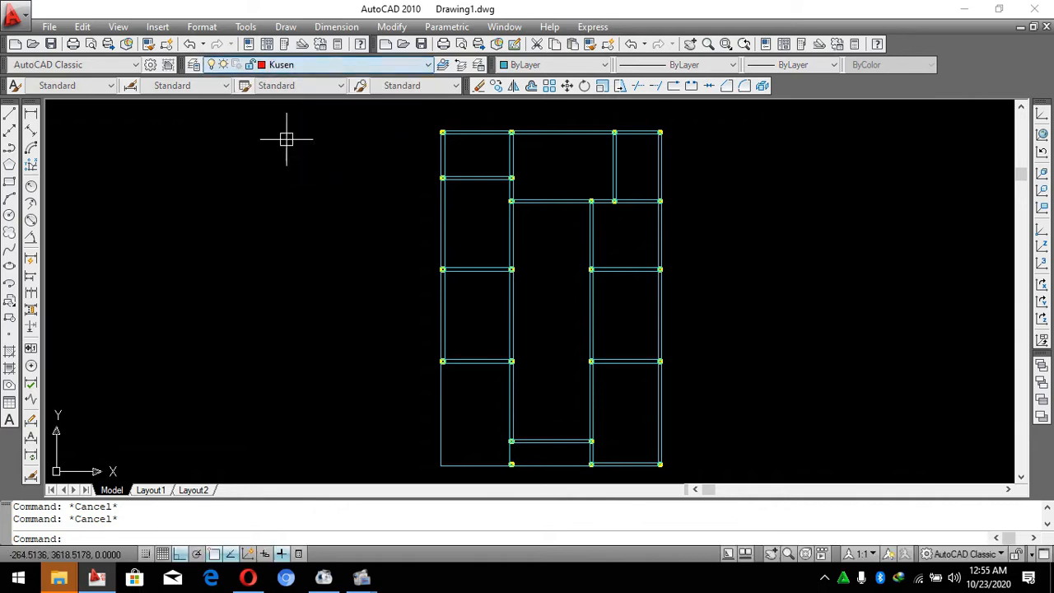
Draw a jamb-profile polyline below the bottom wall with segments 15 down, 4 right, 3 up, 1 right, 12 up and 5 left.
scroll(503, 173, "down", 3)
scroll(543, 266, "up", 8)
scroll(521, 222, "up", 2)
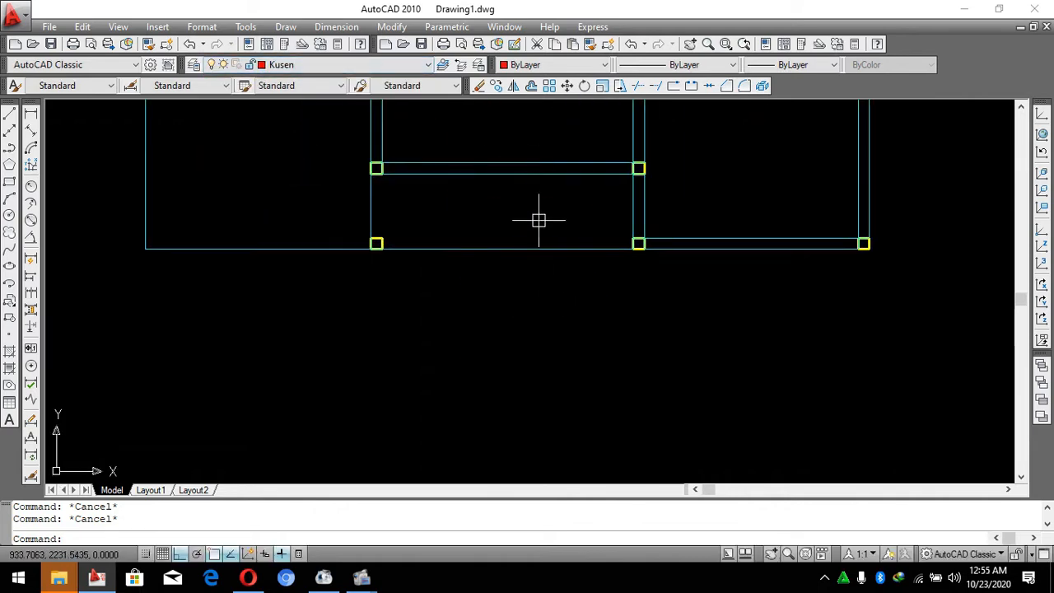
scroll(530, 230, "up", 2)
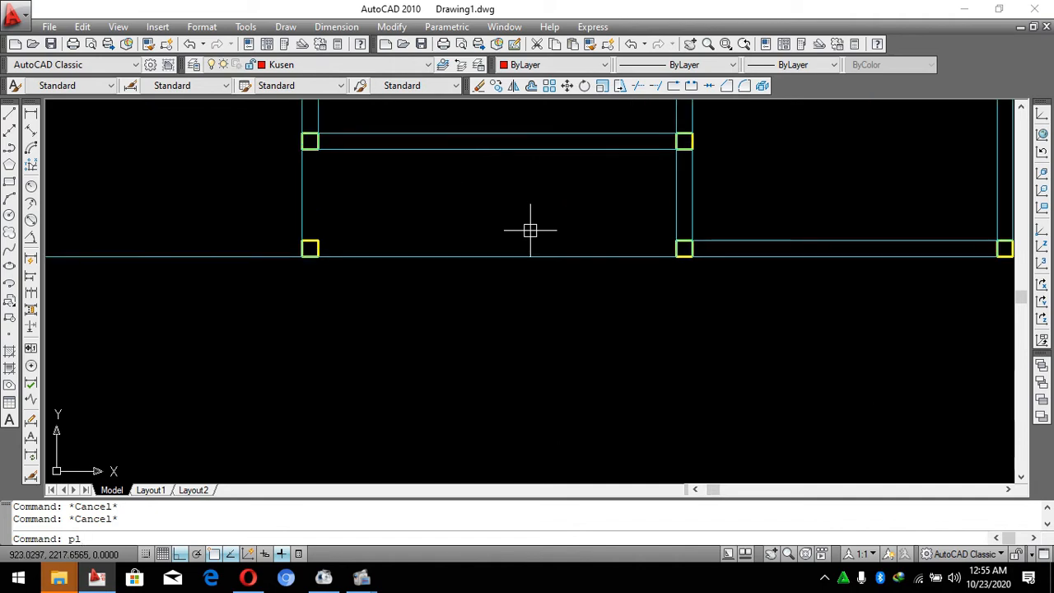
key("Return")
scroll(558, 321, "up", 2)
left_click(556, 288)
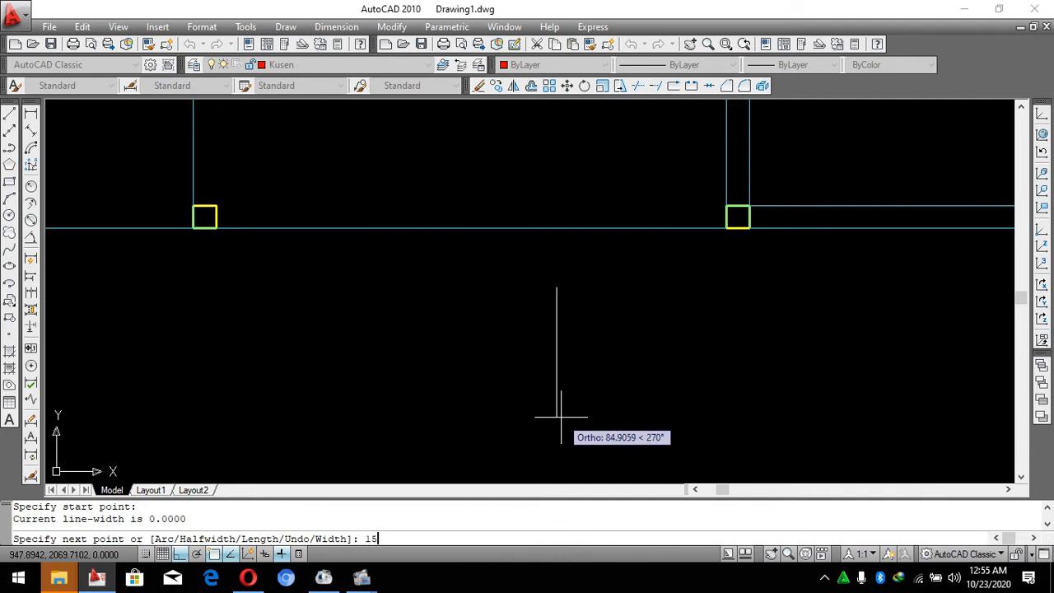
type("15")
key("Return")
scroll(593, 362, "up", 2)
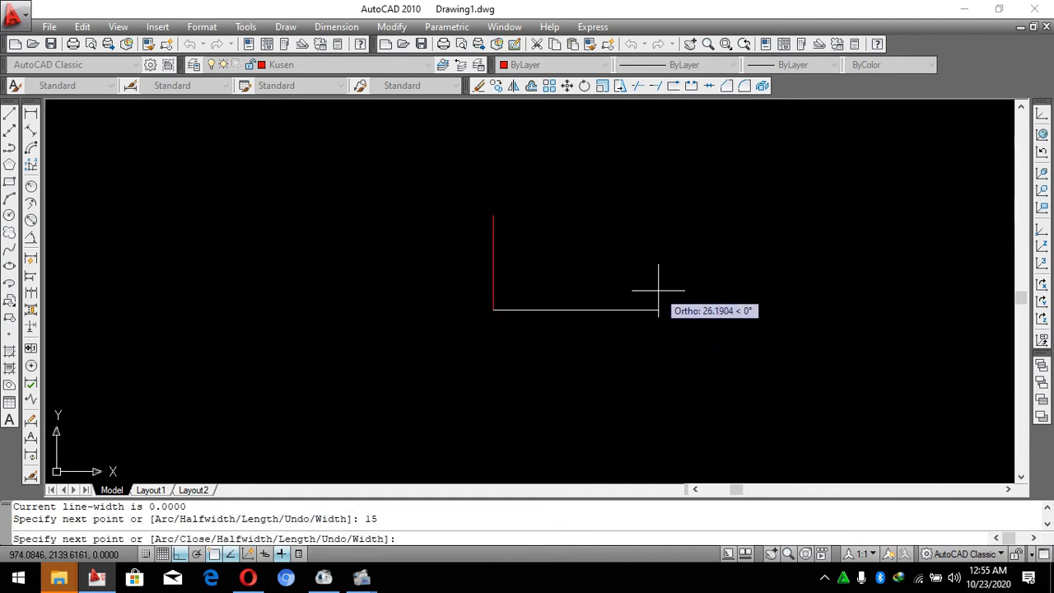
type("4")
key("Return")
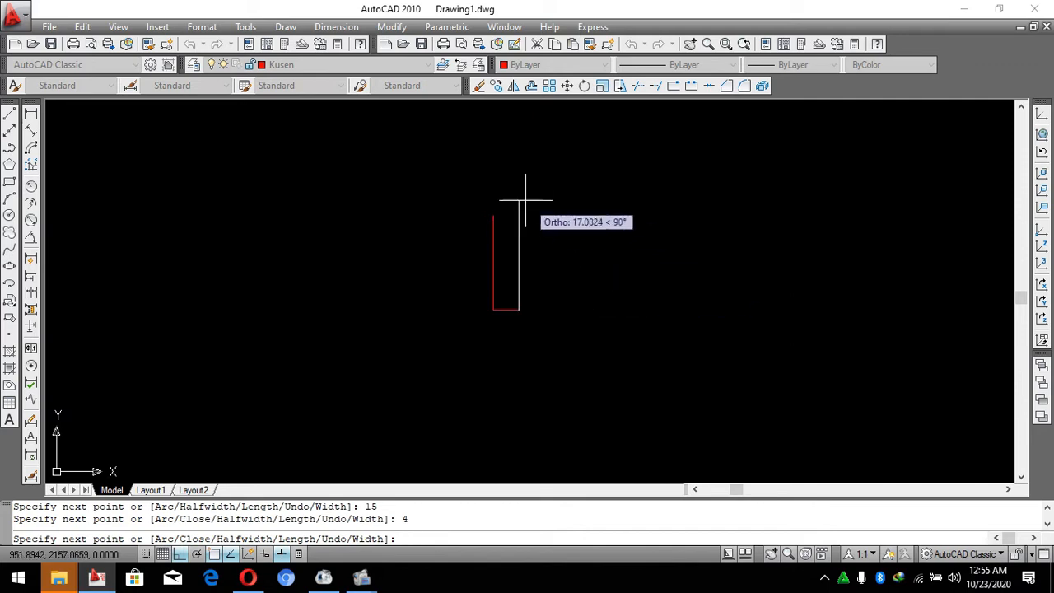
scroll(534, 207, "up", 2)
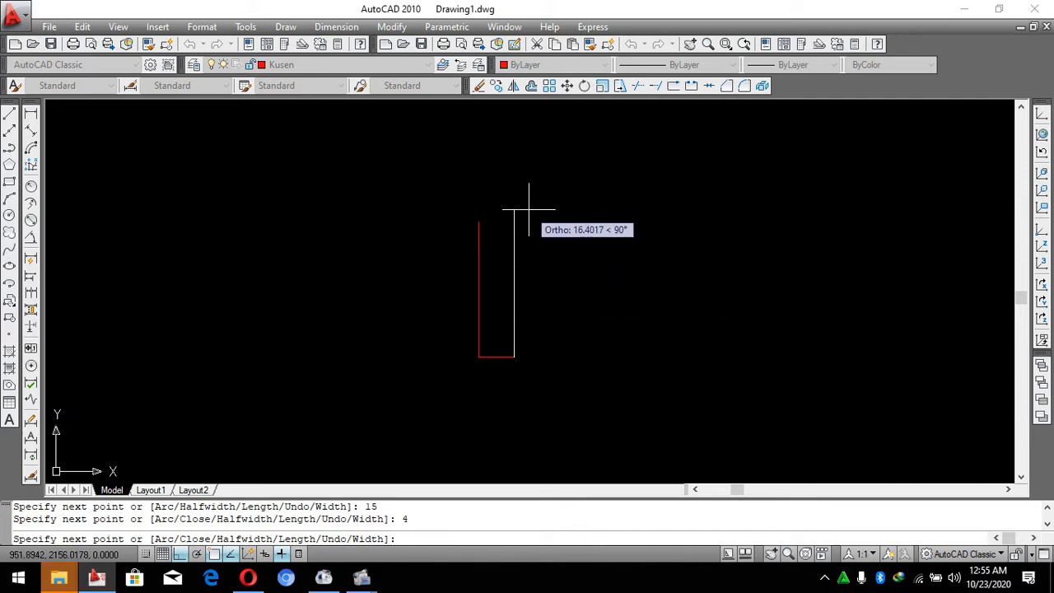
key("Return")
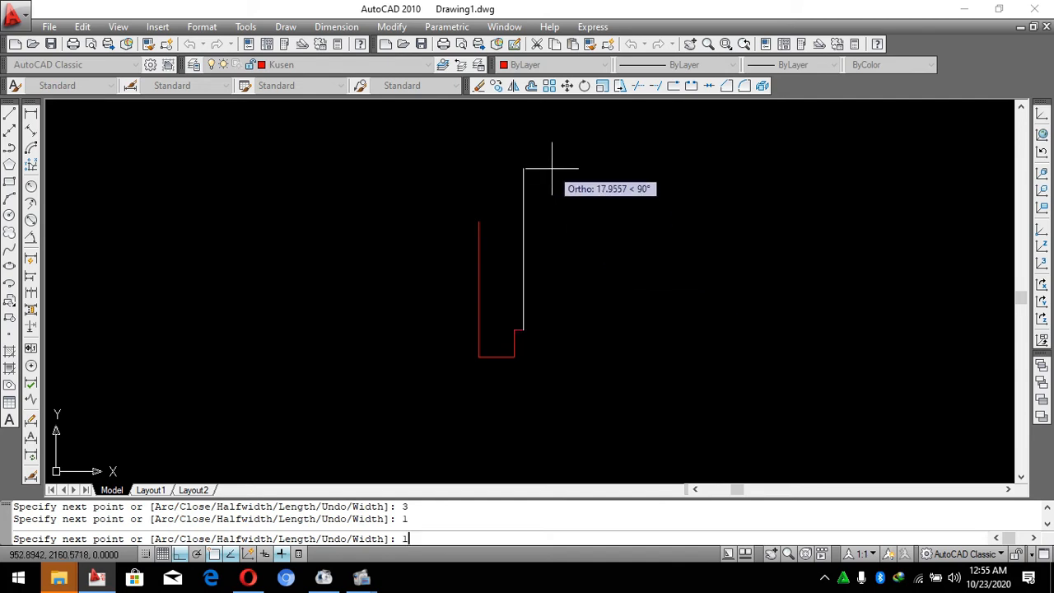
key("Return")
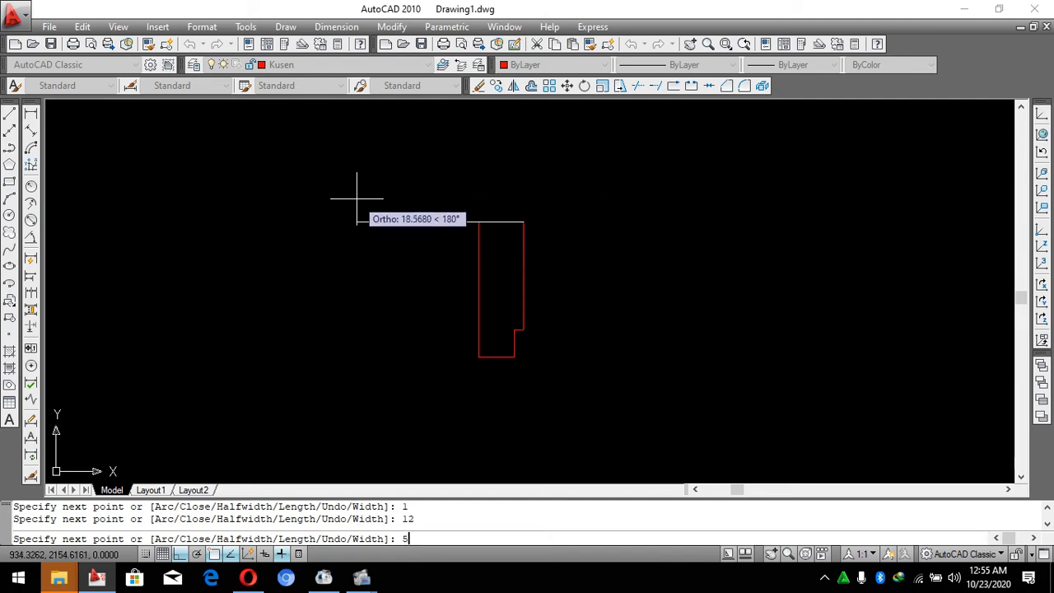
key("Return")
key("Return")
left_click(640, 209)
left_click(341, 373)
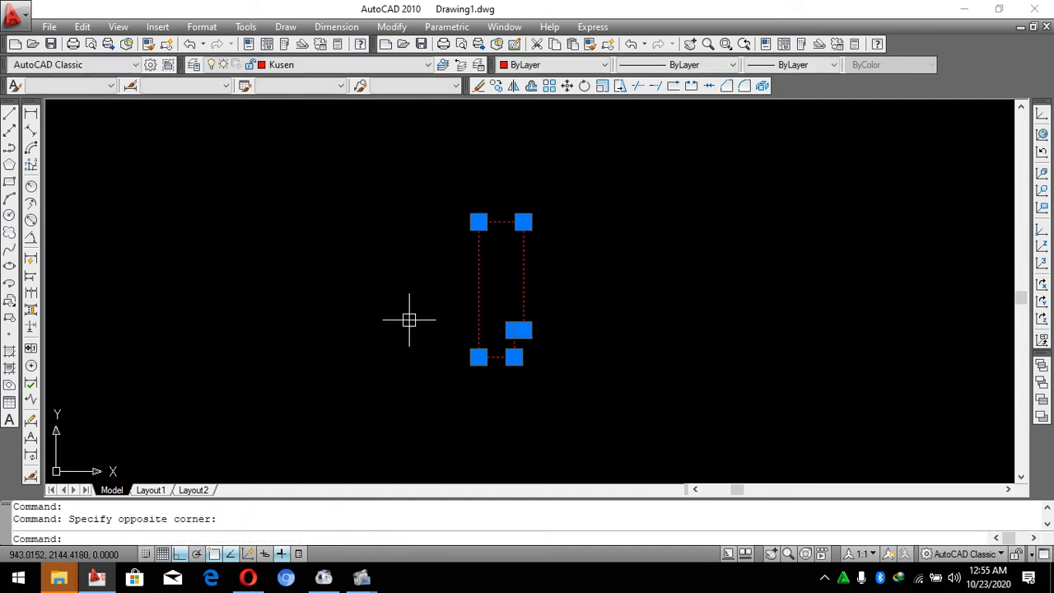
key("Escape")
key("Escape")
scroll(527, 313, "up", 2)
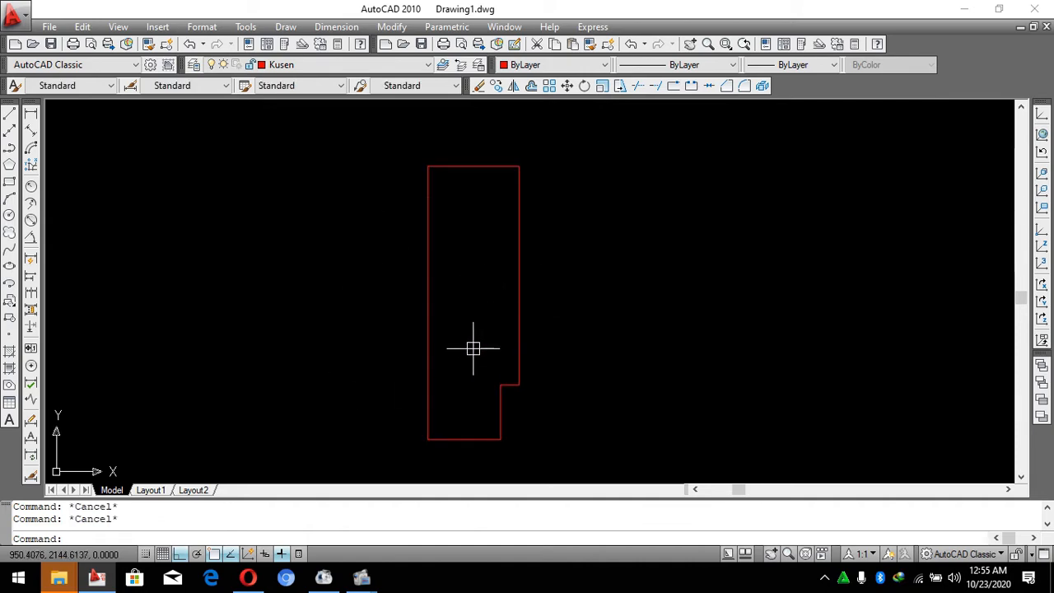
scroll(527, 329, "up", 2)
scroll(536, 353, "down", 2)
left_click(606, 430)
left_click(481, 312)
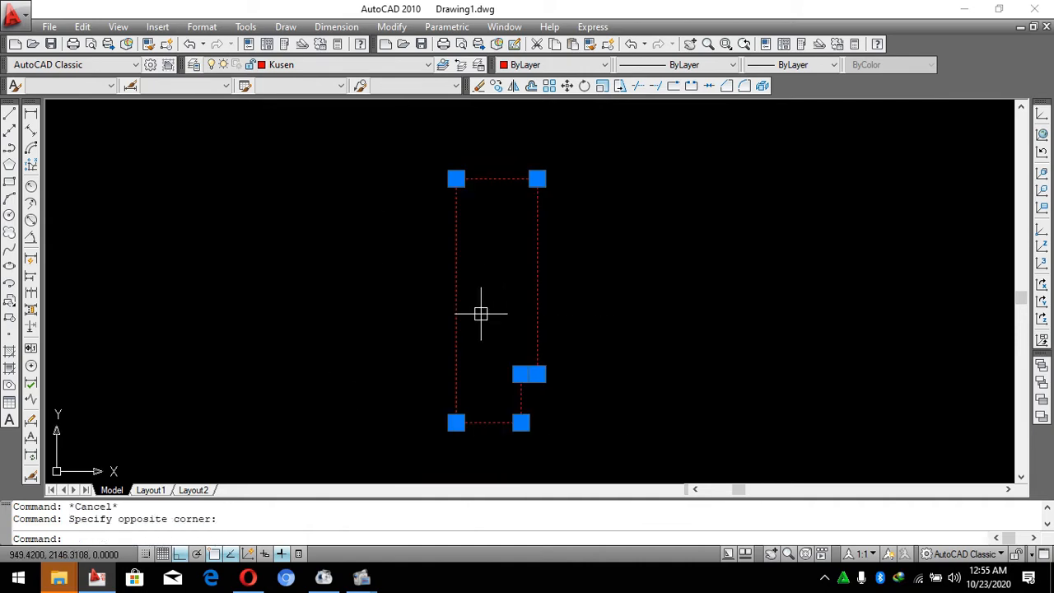
key("Escape")
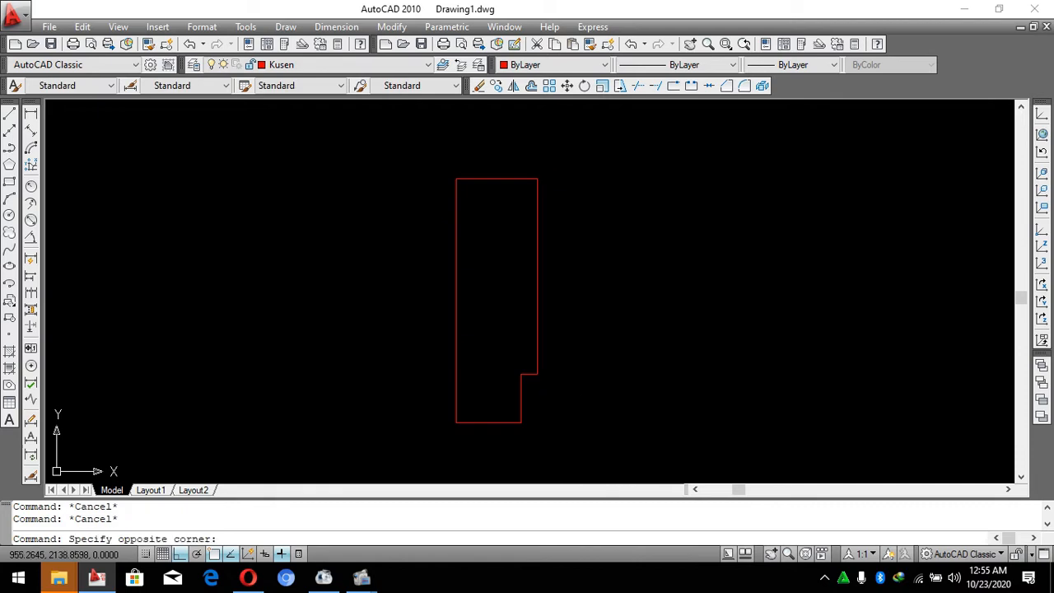
Mirror the jamb profile about the vertical edge of its notch, keeping the original.
left_click(554, 386)
left_click(492, 340)
type("mi")
key("Return")
left_click(519, 403)
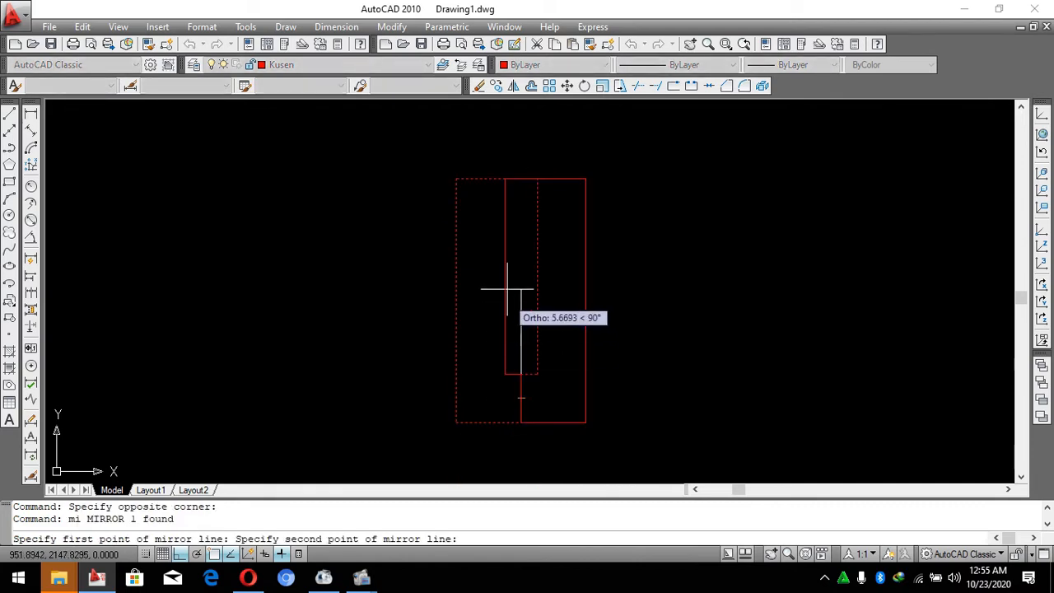
left_click(514, 284)
key("Return")
Move the mirrored jamb 80 units to the right.
left_click(556, 351)
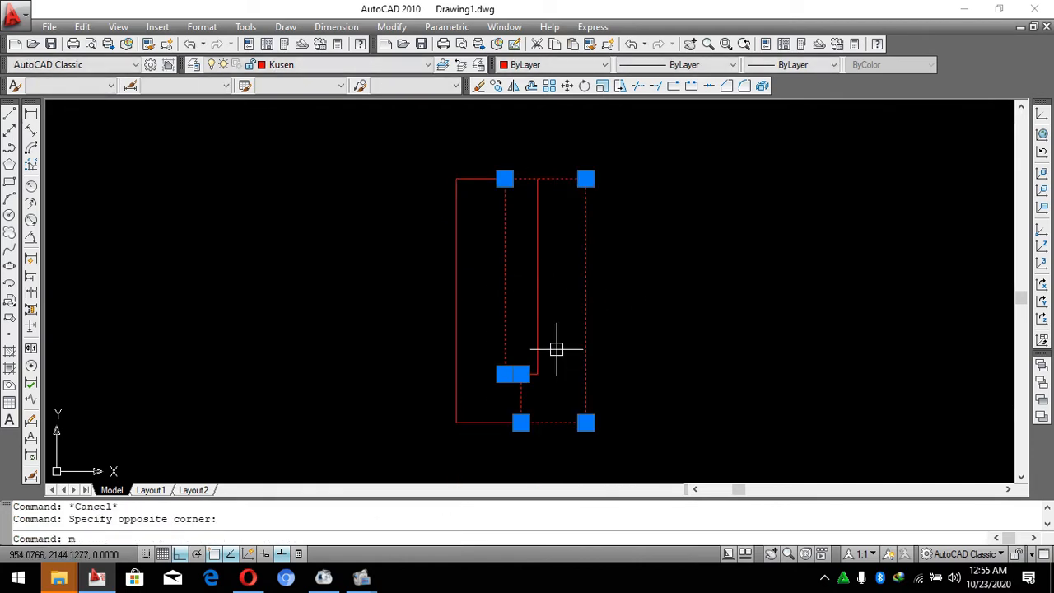
type("m")
key("Return")
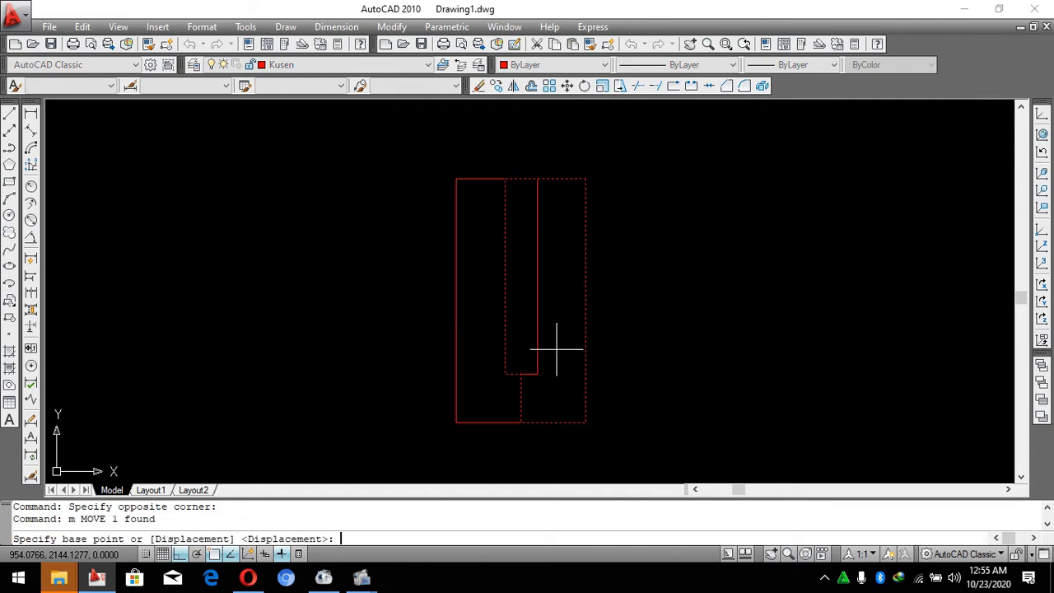
left_click(546, 298)
scroll(593, 299, "down", 3)
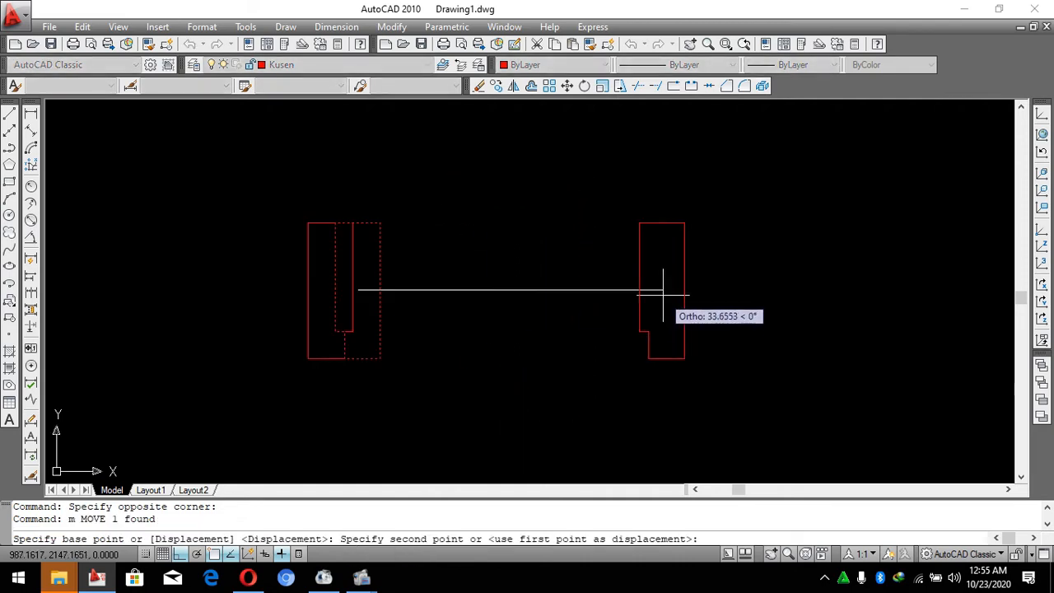
type("80")
key("Return")
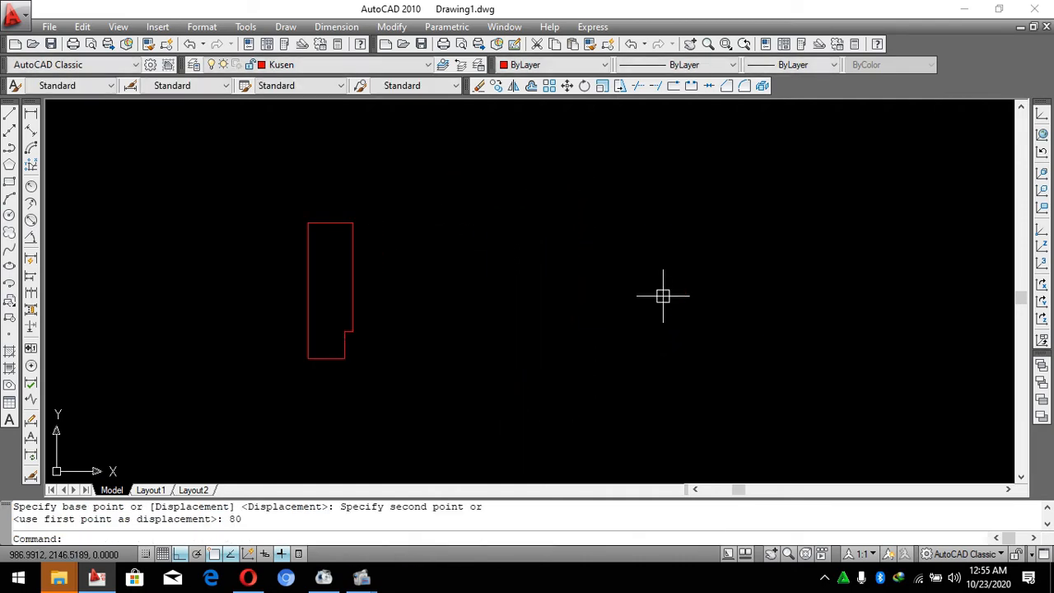
Draw a thin door-leaf rectangle spanning from the left jamb's notch to the right jamb's notch.
scroll(729, 294, "down", 3)
scroll(401, 334, "up", 3)
key("Escape")
type("rec")
key("Return")
scroll(403, 329, "up", 2)
left_click(402, 330)
scroll(402, 329, "down", 4)
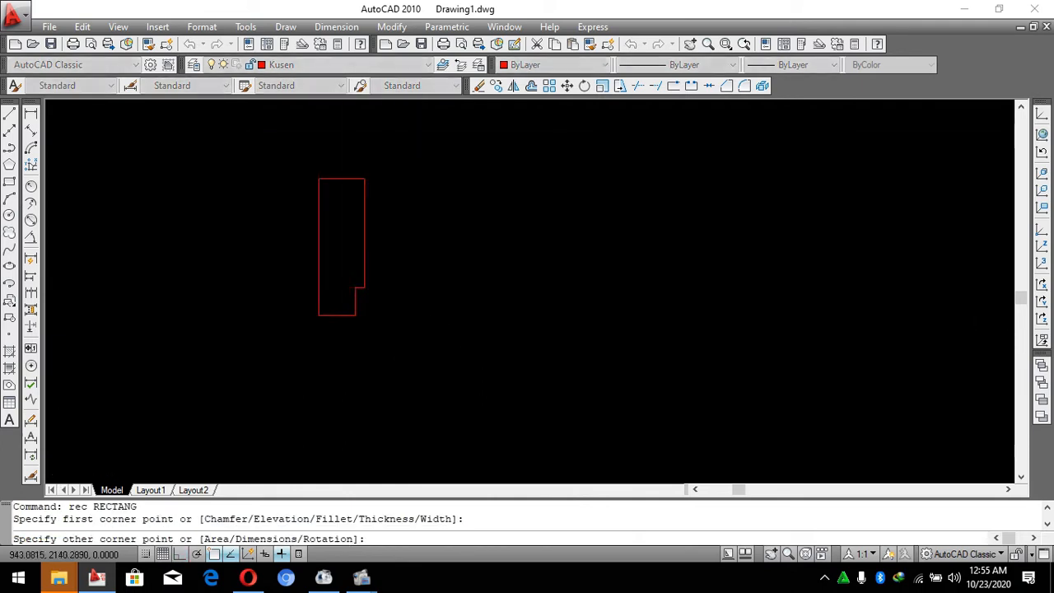
scroll(571, 278, "up", 5)
key("Escape")
key("Escape")
Rotate the door leaf 90 degrees about its lower-right corner so it hangs straight down from the right jamb.
left_click(436, 289)
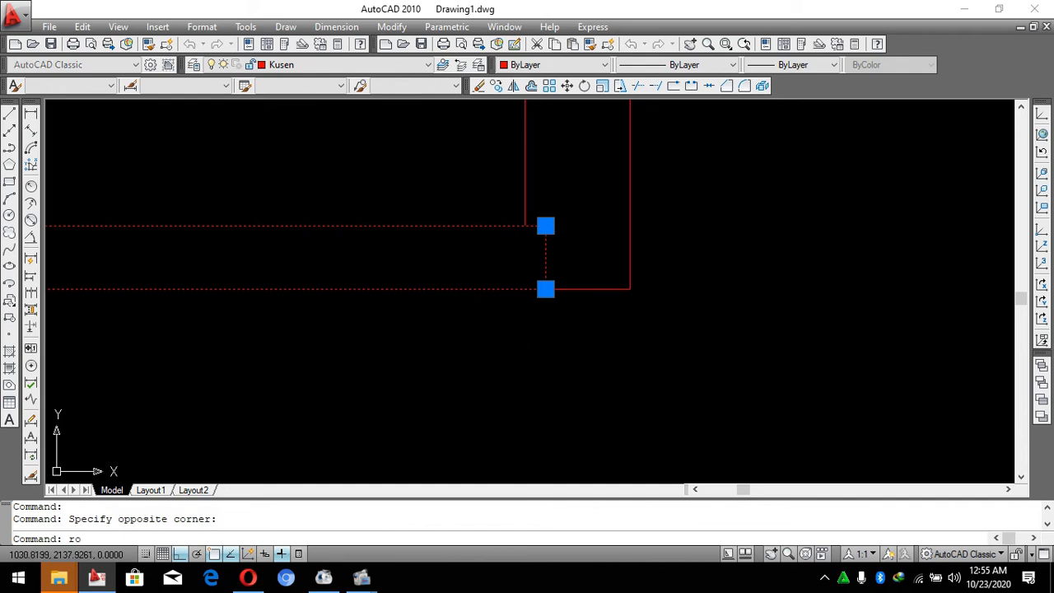
type("ro")
key("Return")
left_click(546, 288)
scroll(581, 222, "down", 6)
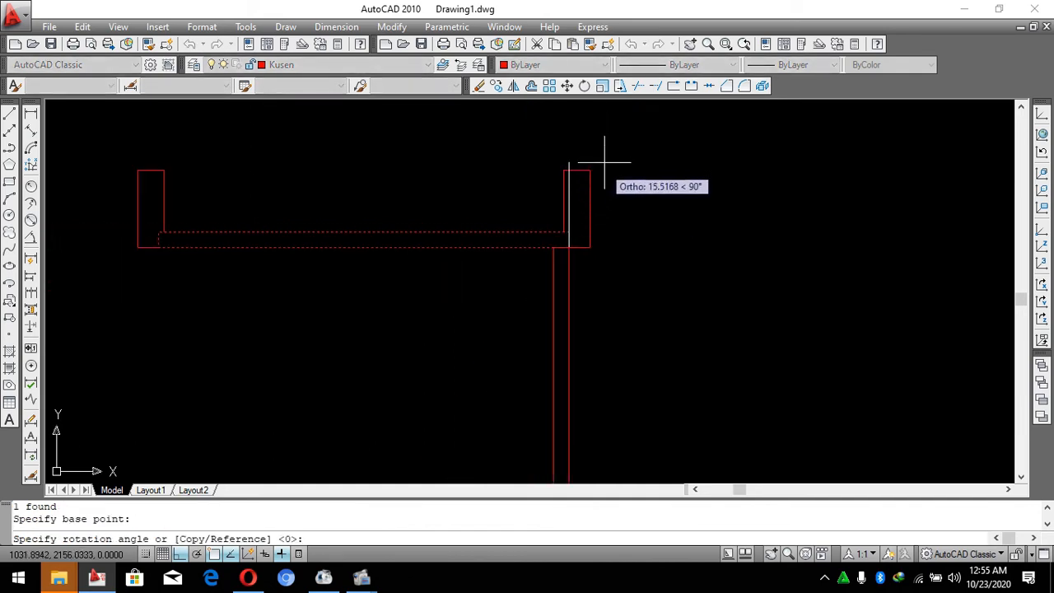
key("Escape")
key("Escape")
scroll(605, 136, "down", 2)
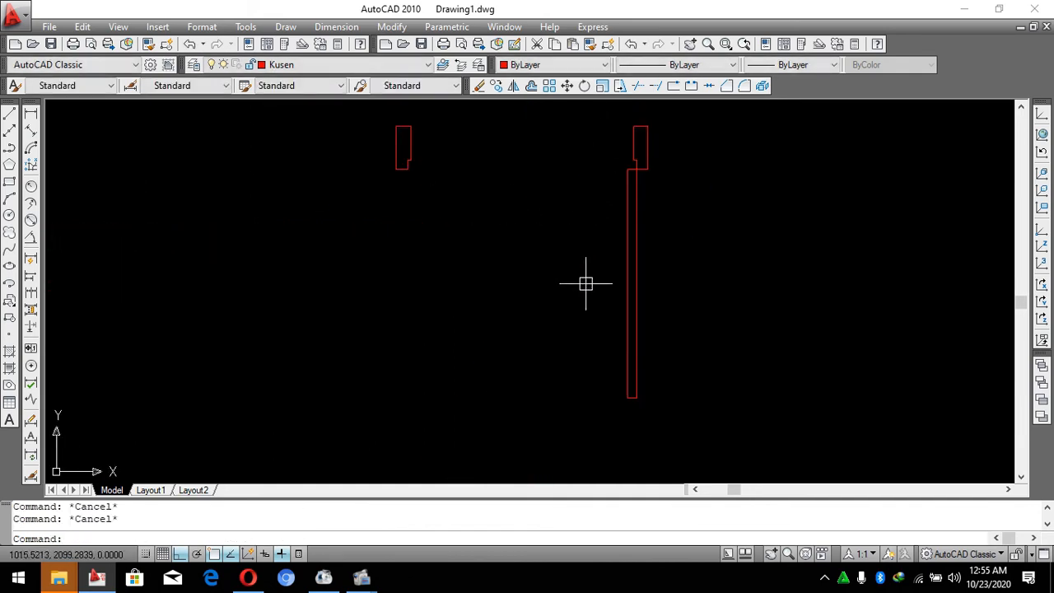
Draw a three-point door-swing arc from the leaf's free end through the left jamb's lower inner corner to its notch.
type("a")
key("Return")
key("Escape")
scroll(627, 420, "up", 2)
key("Return")
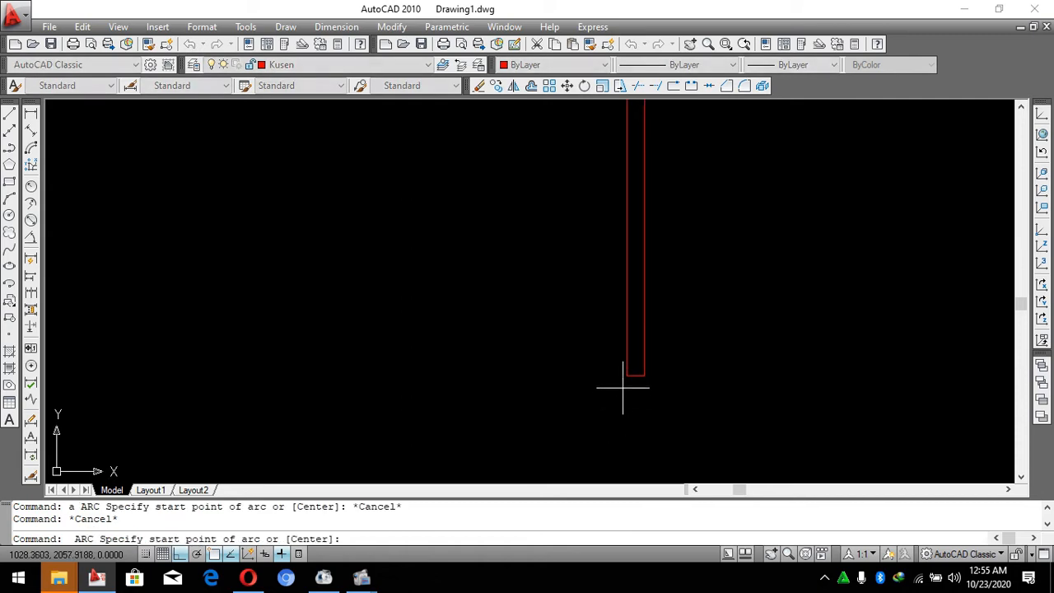
left_click(638, 381)
scroll(600, 278, "up", 2)
scroll(428, 232, "up", 2)
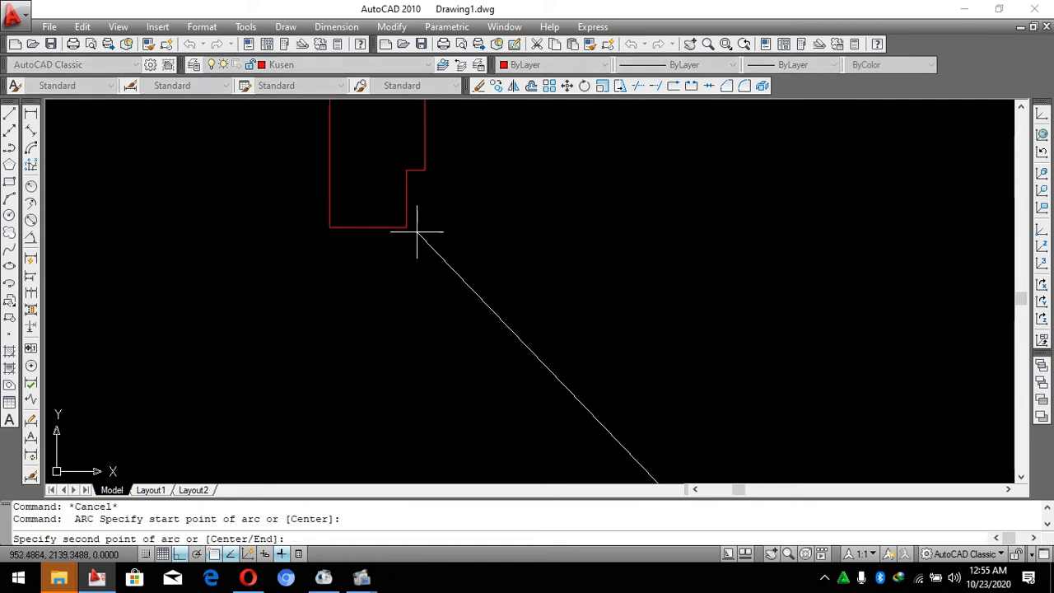
left_click(422, 230)
left_click(403, 176)
scroll(495, 200, "down", 6)
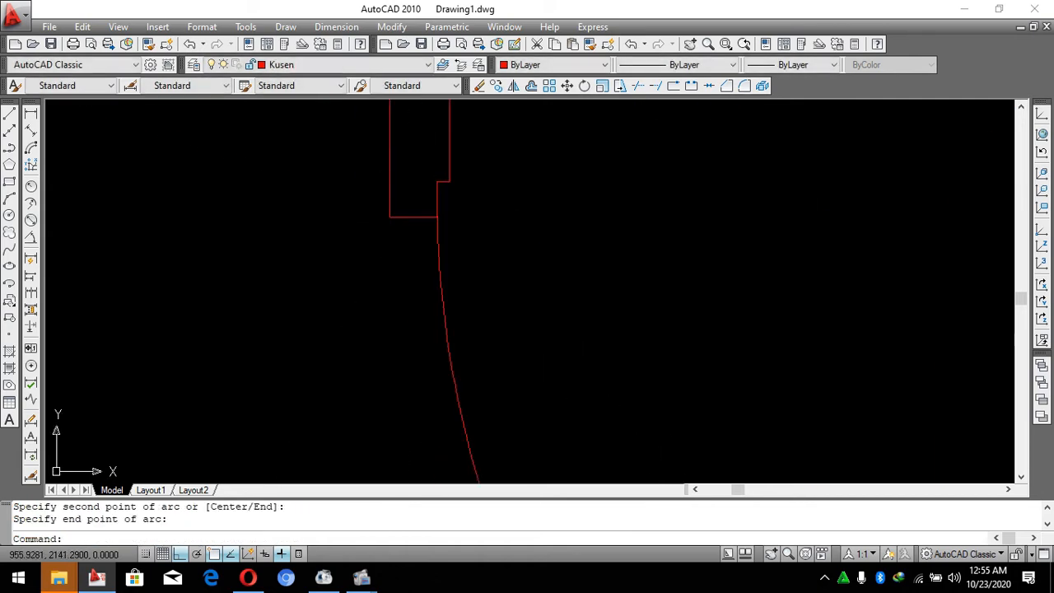
key("Escape")
key("Escape")
left_click(744, 402)
left_click(533, 259)
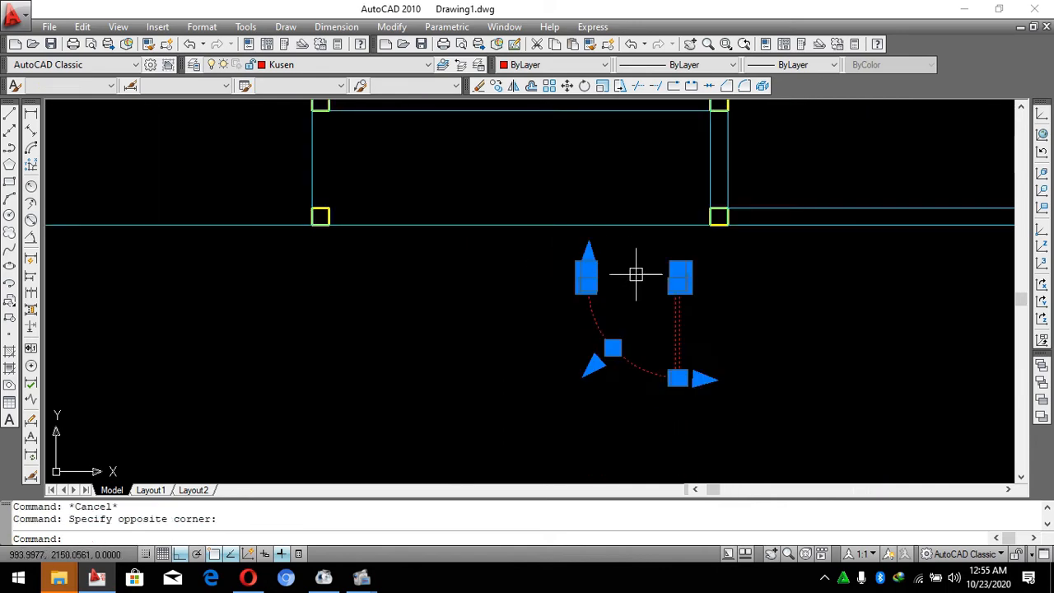
scroll(676, 284, "up", 3)
scroll(671, 313, "down", 2)
key("Escape")
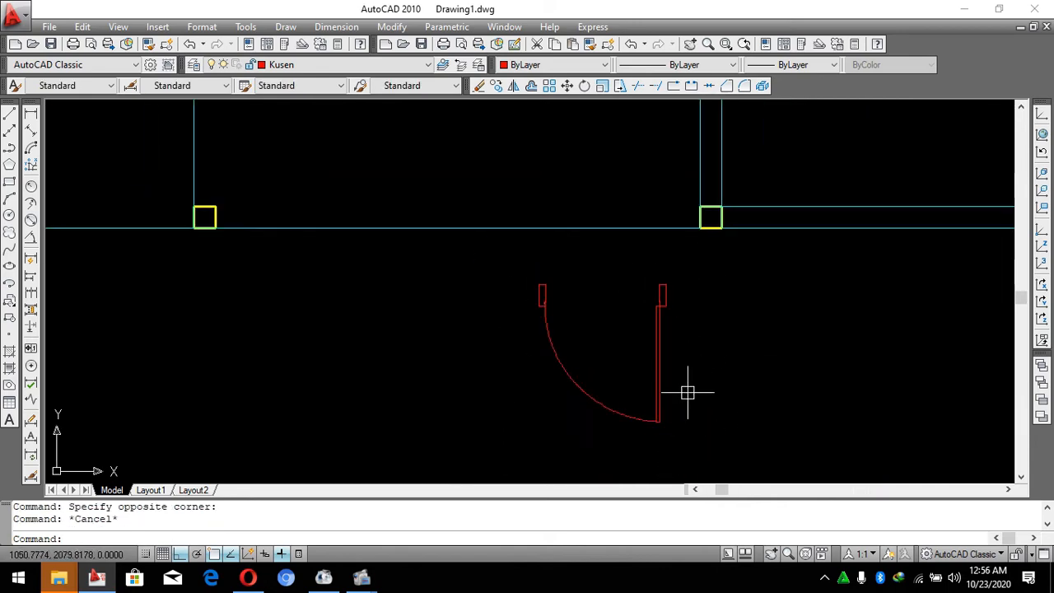
Mirror the whole door upward about a horizontal line just above the jambs, keeping the original.
left_click(493, 276)
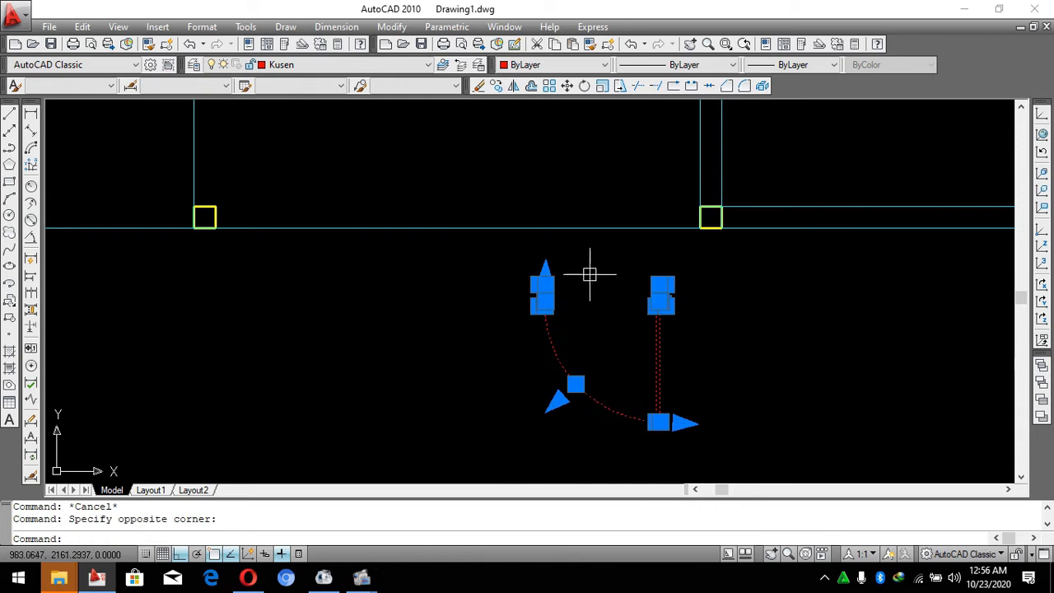
type("mi")
key("Return")
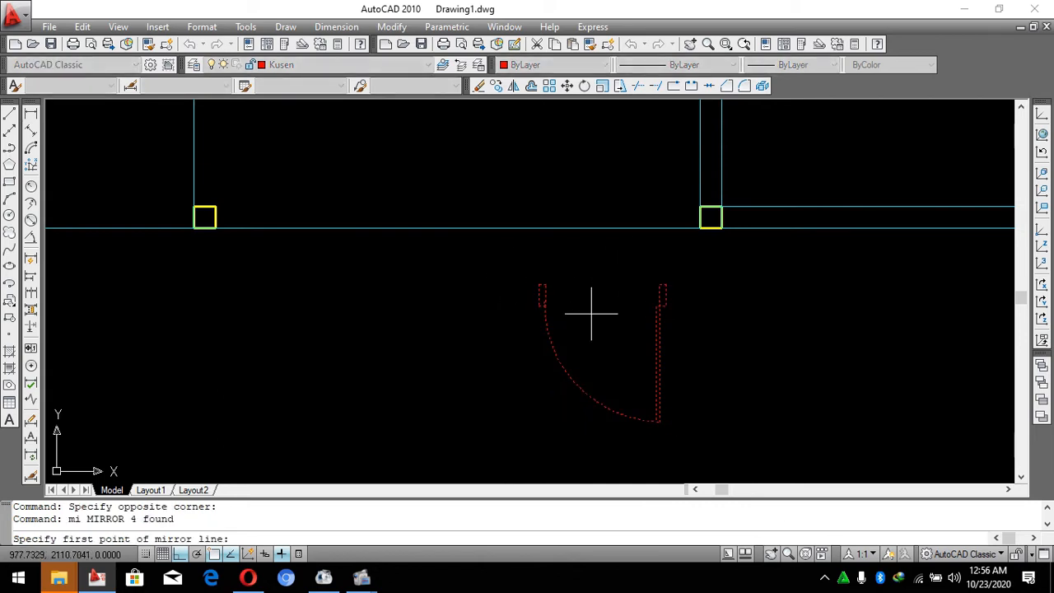
scroll(590, 313, "down", 4)
scroll(590, 338, "up", 3)
left_click(626, 360)
left_click(777, 376)
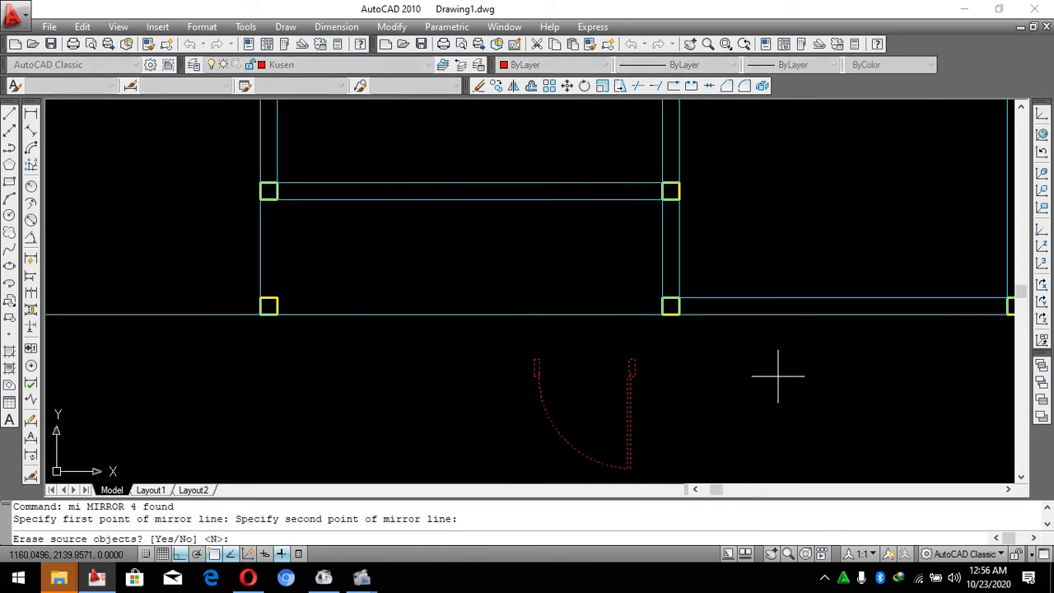
key("Return")
scroll(520, 193, "up", 2)
Move the mirrored door by its right jamb's lower-right corner to the lower-left corner of the lowest inner horizontal wall's right-end column.
key("Escape")
left_click(487, 146)
left_click(733, 424)
scroll(701, 395, "up", 4)
type("m")
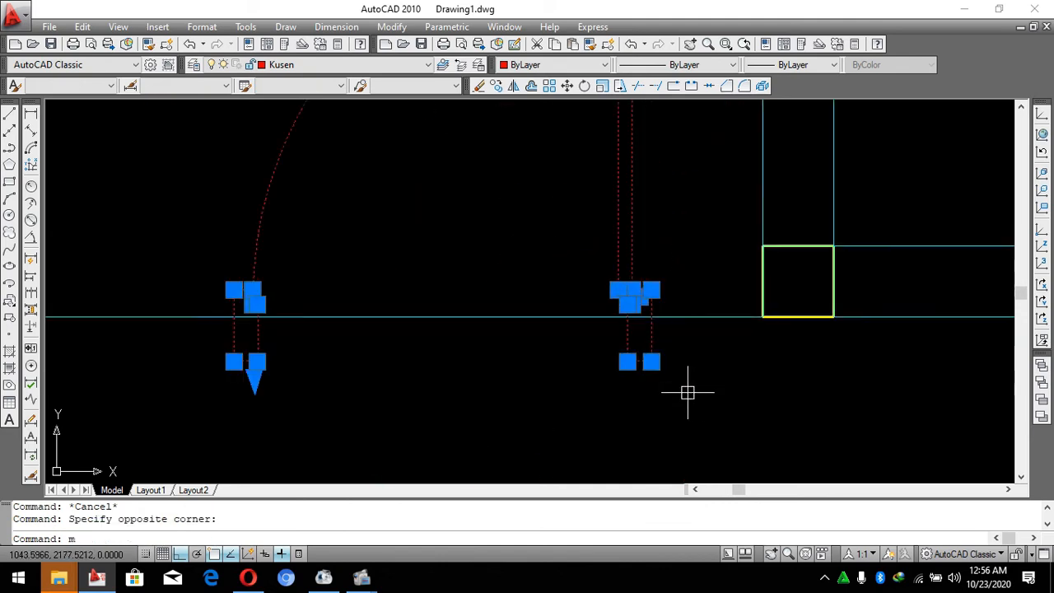
key("Return")
left_click(649, 359)
scroll(625, 364, "down", 5)
scroll(613, 346, "up", 4)
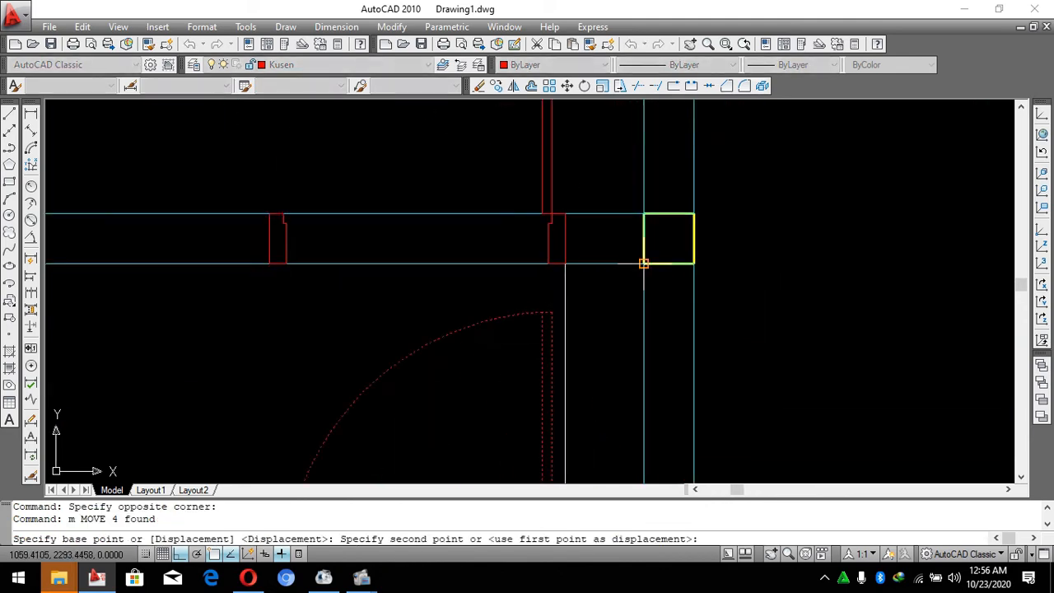
left_click(644, 264)
Move the placed door 10 units left, away from the column.
scroll(649, 352, "down", 7)
left_click(491, 237)
scroll(594, 354, "up", 6)
left_click(620, 383)
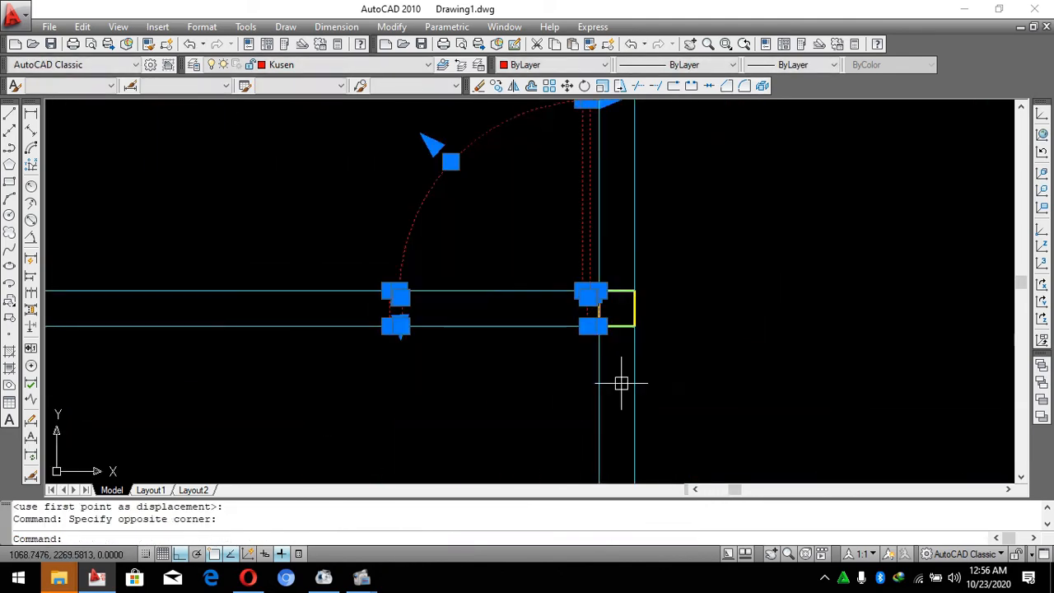
type("m")
key("Return")
left_click(820, 317)
type("10")
key("Return")
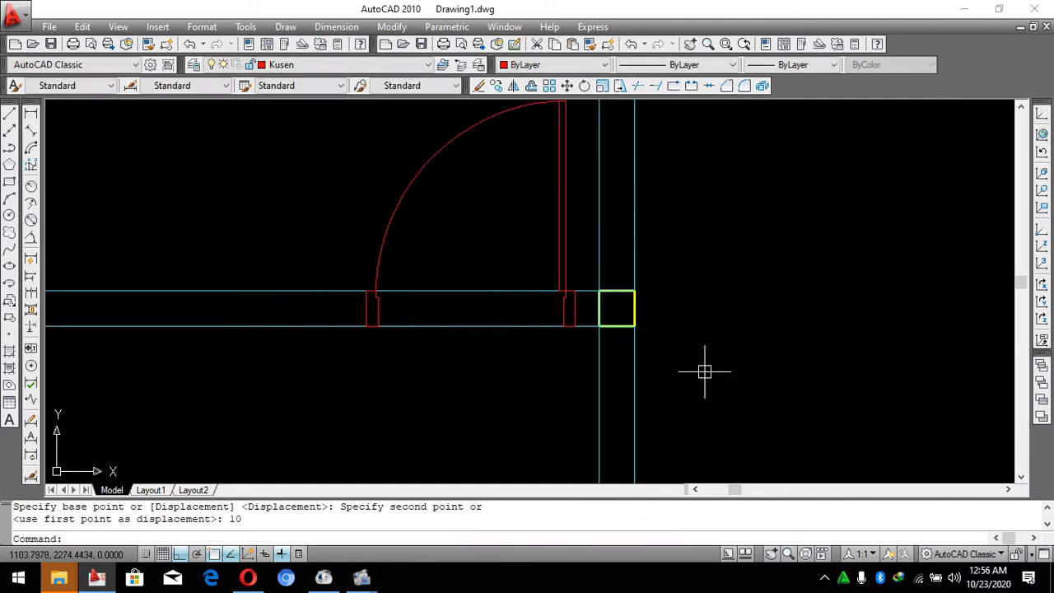
key("Escape")
scroll(706, 369, "down", 4)
scroll(602, 301, "up", 4)
left_click(446, 194)
key("Escape")
key("Escape")
scroll(683, 414, "up", 2)
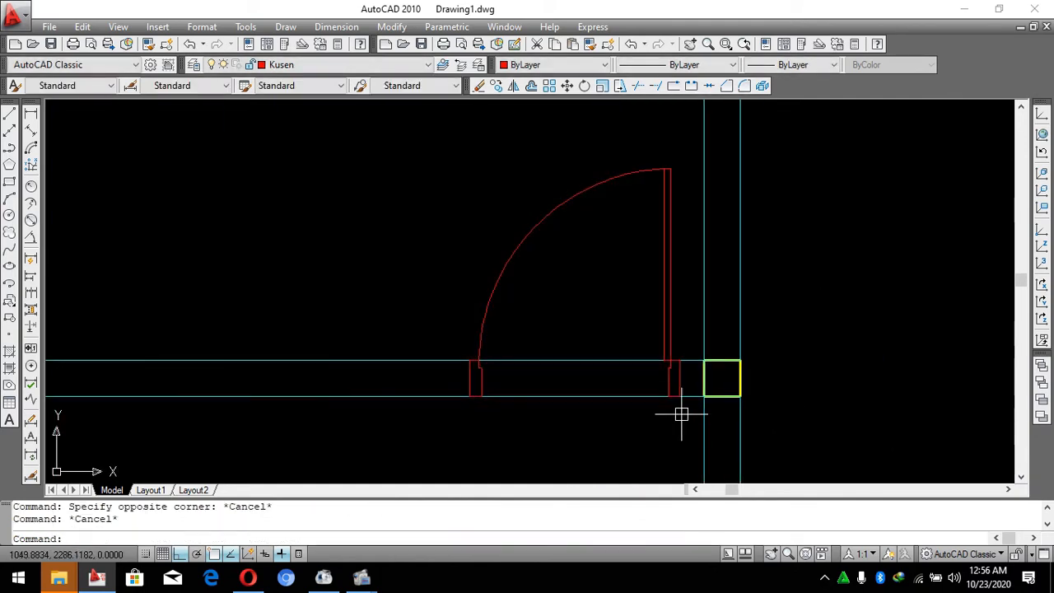
Copy the placed door up into the central corridor, beside the lower-left column of the upper-right room.
scroll(456, 198, "down", 2)
left_click(456, 198)
scroll(658, 387, "up", 3)
left_click(709, 451)
type("c")
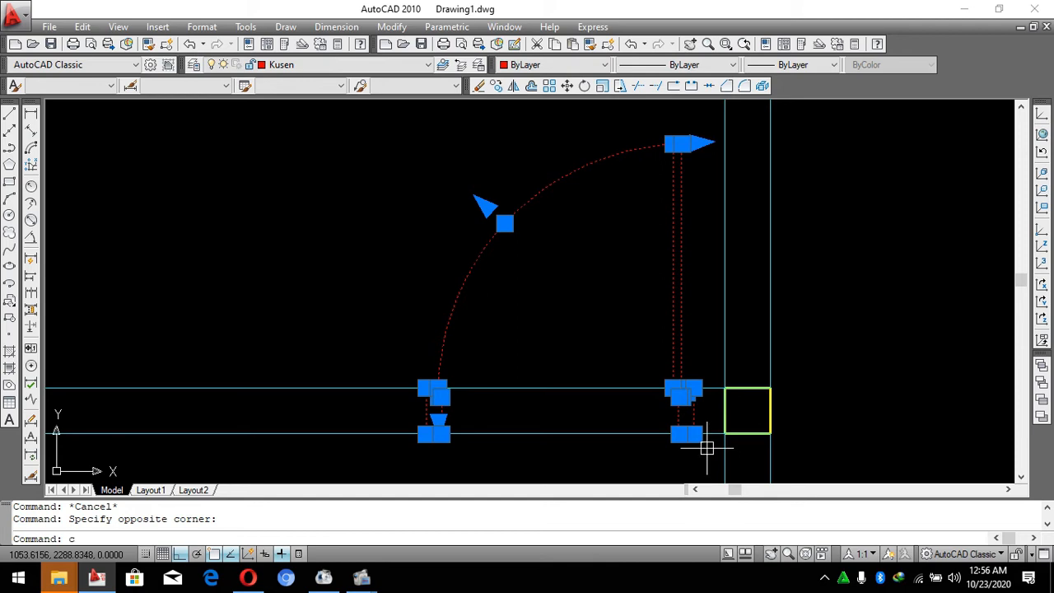
type("o")
key("Return")
left_click(675, 430)
scroll(642, 429, "down", 5)
scroll(609, 428, "up", 2)
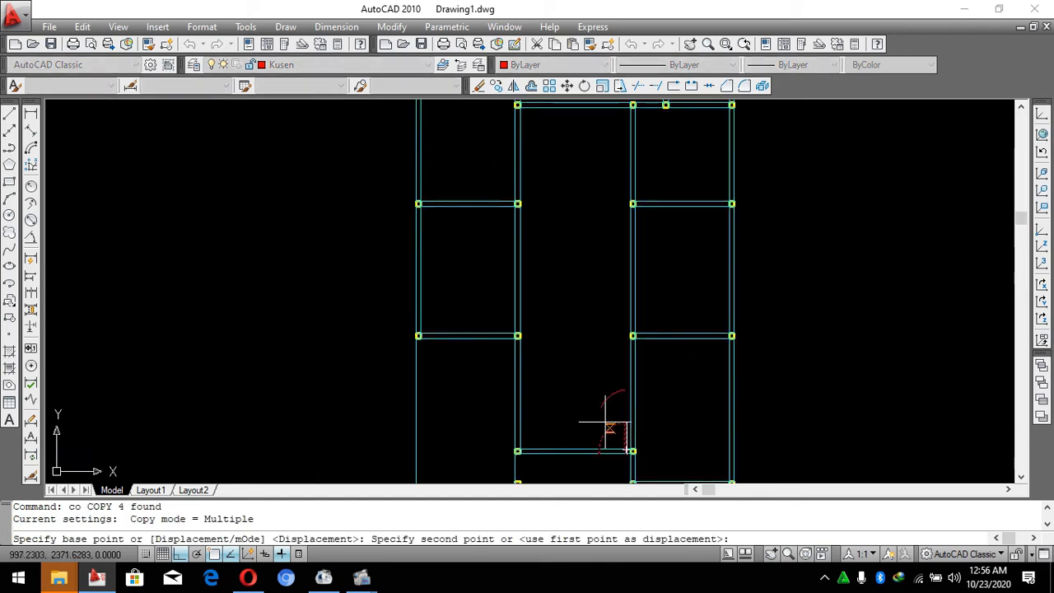
scroll(611, 329, "up", 5)
scroll(595, 341, "down", 6)
scroll(565, 236, "up", 4)
key("Escape")
scroll(577, 201, "up", 2)
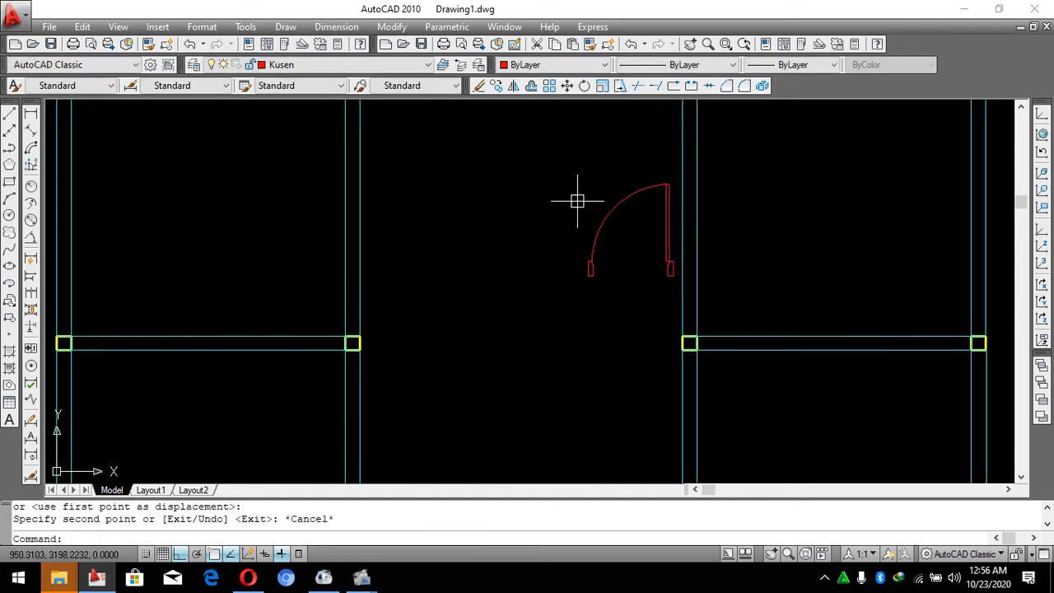
Rotate the corridor's door copy 270° so its leaf lies horizontally.
left_click(577, 201)
left_click(694, 275)
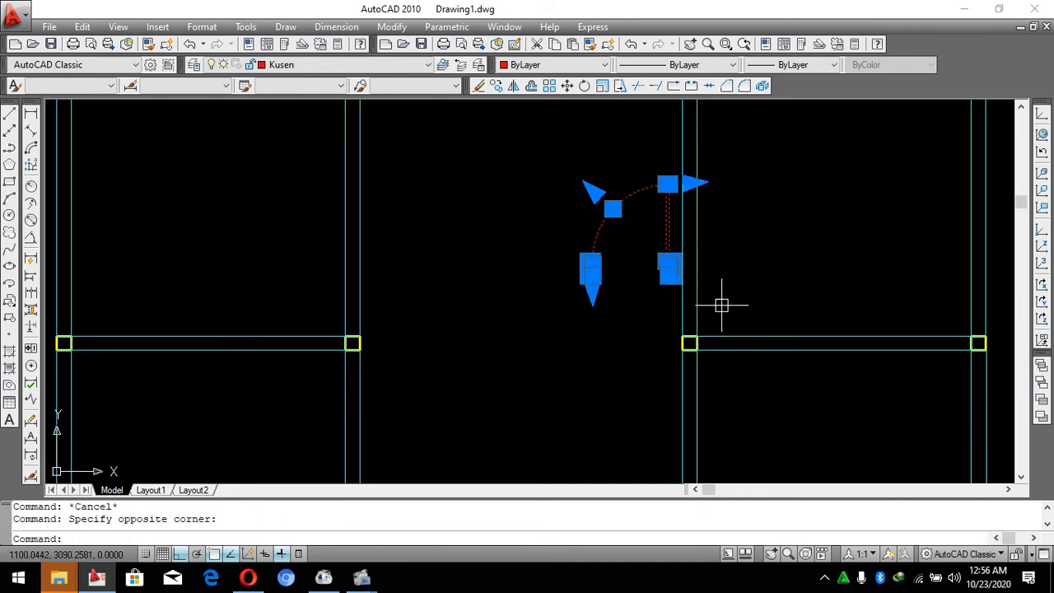
type("ro")
key("Return")
left_click(593, 273)
left_click(585, 400)
key("Escape")
Move the rotated door by its lower jamb's lower-left corner to the upper-left corner of the upper-right room's lower-left column.
left_click(533, 248)
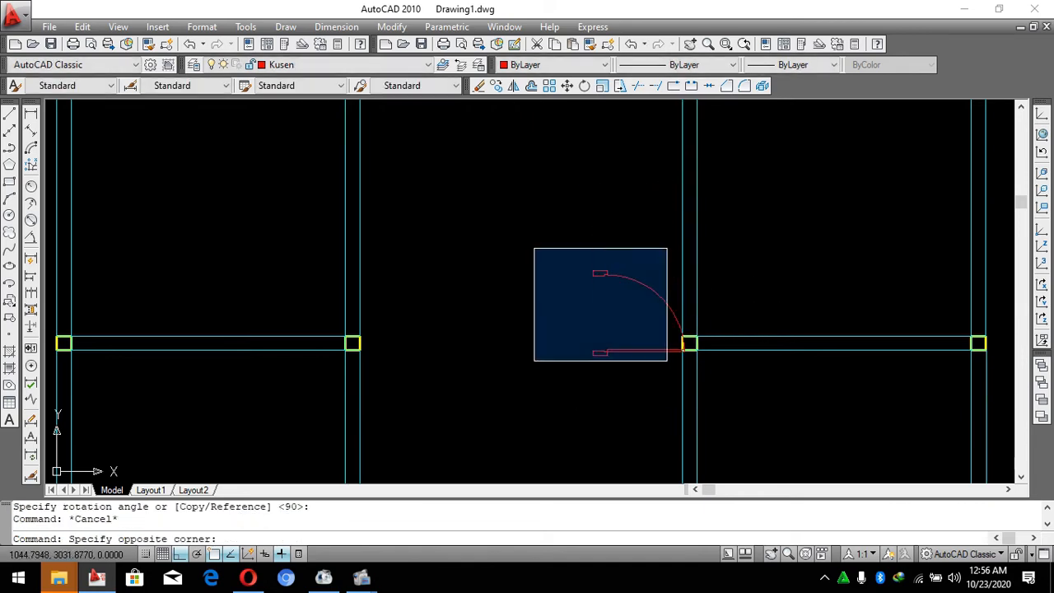
left_click(683, 371)
scroll(630, 369, "up", 2)
type("m")
key("Return")
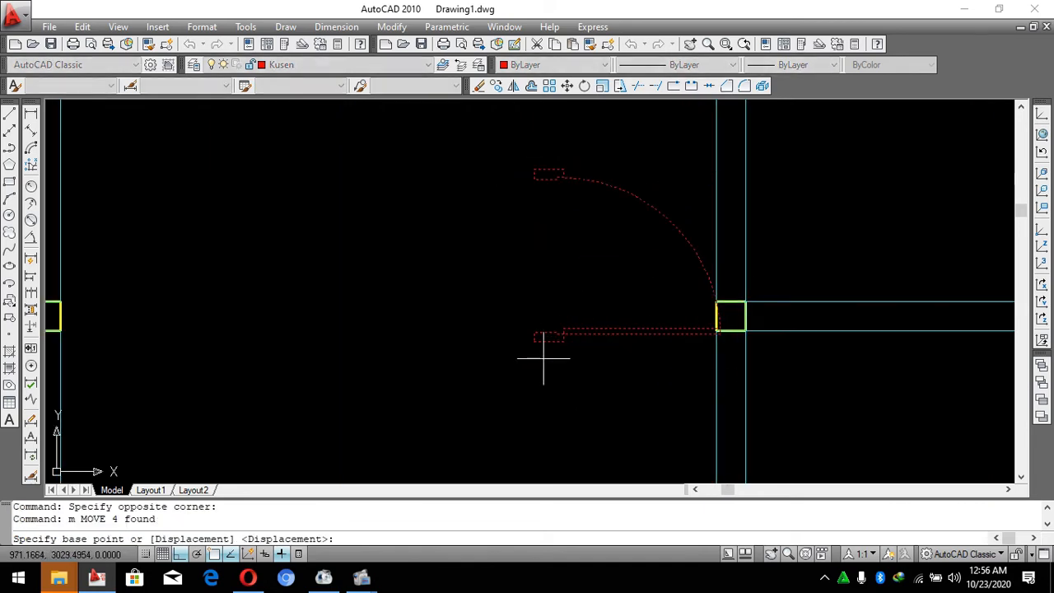
left_click(534, 339)
scroll(688, 321, "up", 8)
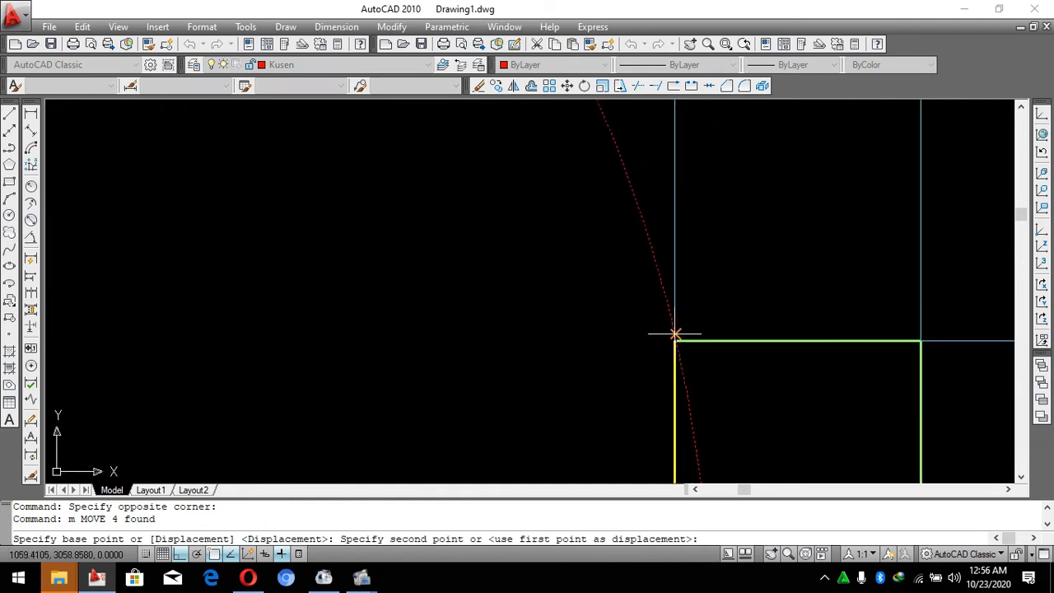
left_click(675, 341)
scroll(636, 377, "down", 4)
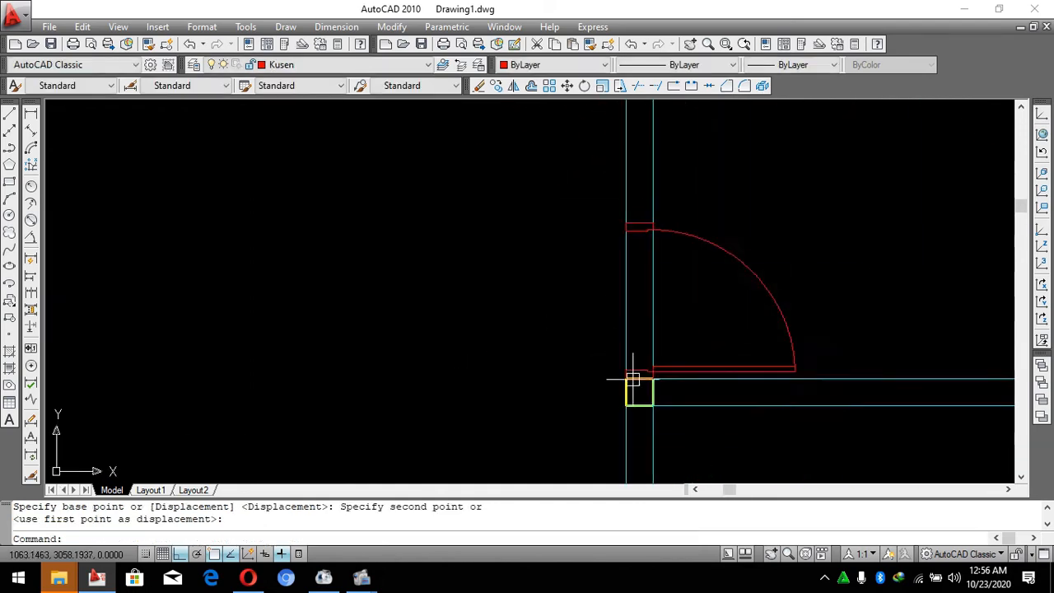
Move the upper-right room's door 10 units up, away from the column.
left_click(636, 378)
scroll(675, 356, "up", 4)
left_click(700, 416)
type("m")
key("Return")
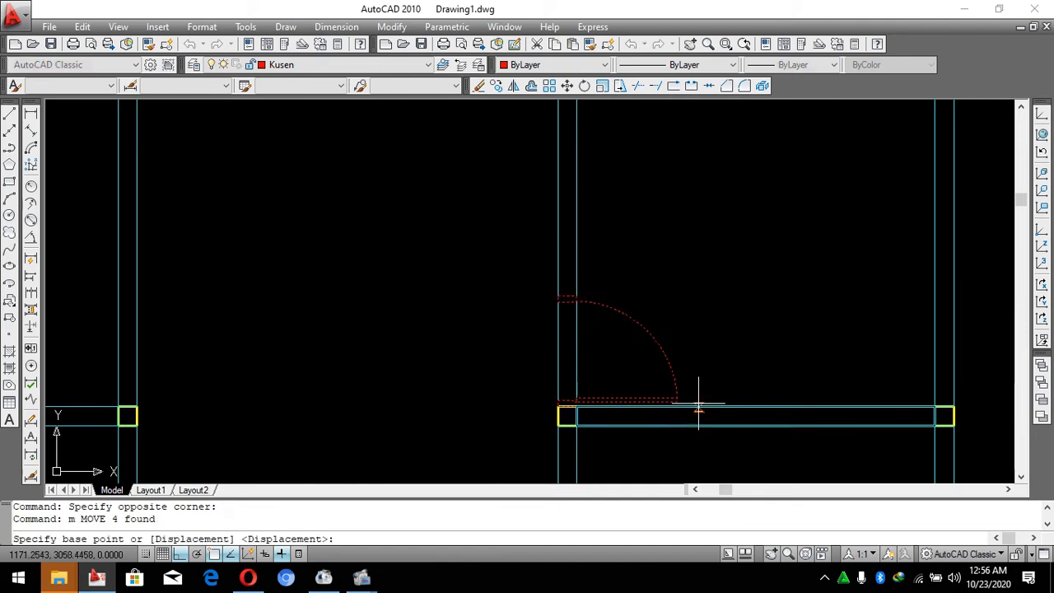
left_click(699, 403)
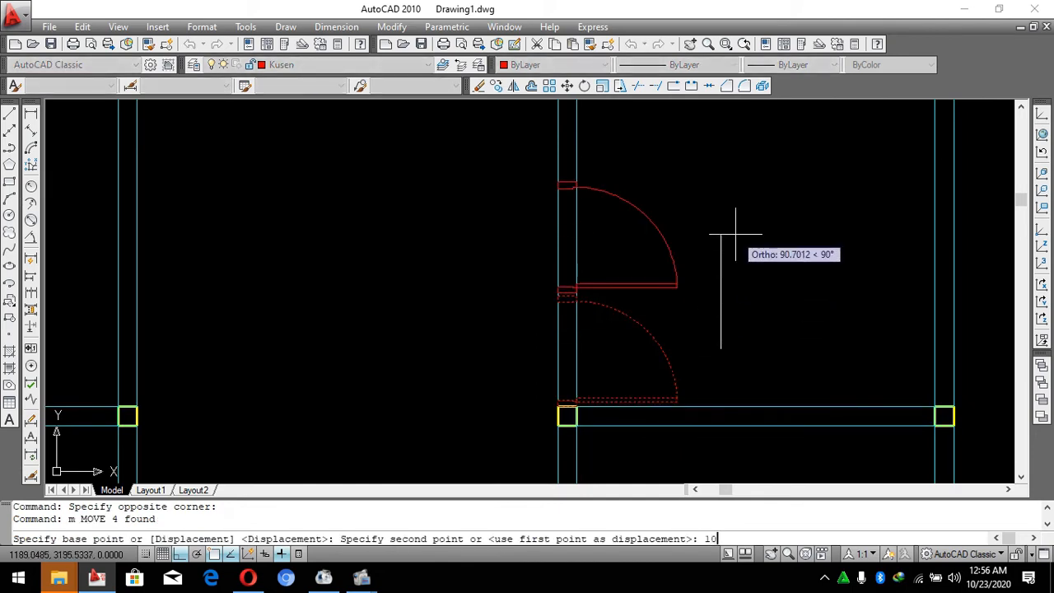
key("Return")
Copy the upper-right room's door straight left into the central corridor.
scroll(697, 416, "up", 3)
left_click(242, 136)
left_click(743, 395)
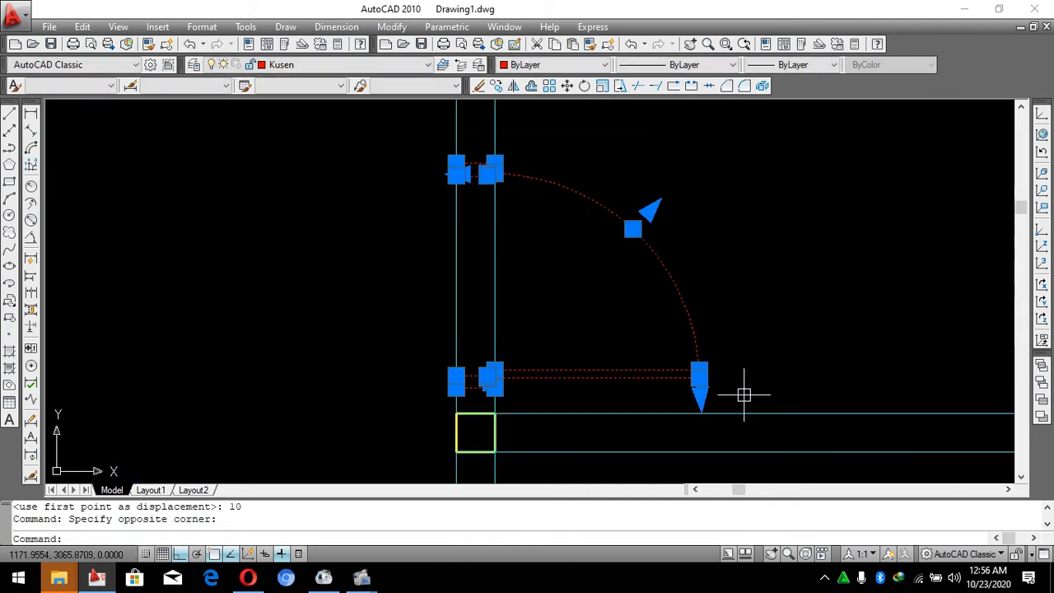
scroll(741, 393, "down", 2)
type("co")
key("Return")
left_click(724, 332)
scroll(817, 305, "down", 3)
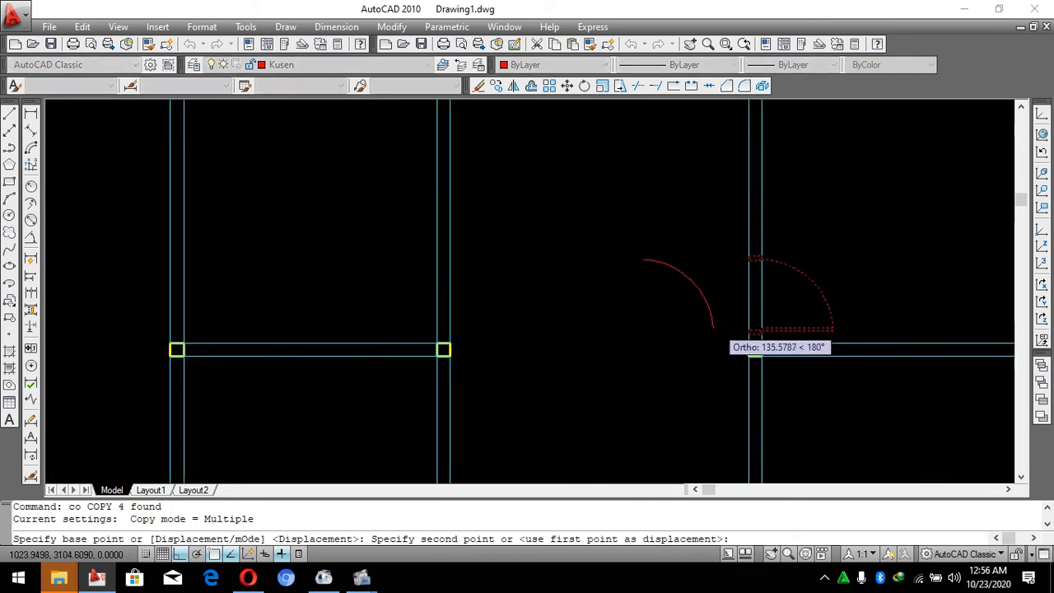
left_click(654, 305)
key("Escape")
Rotate the new corridor door copy 90° so its leaf stands vertically.
left_click(551, 238)
left_click(676, 374)
type("r")
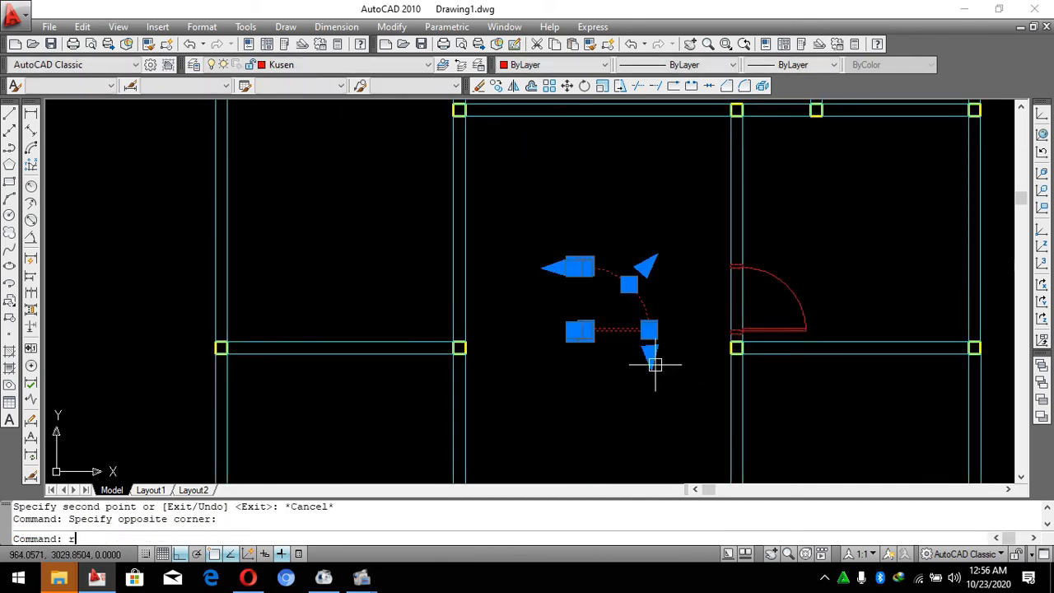
type("o")
key("Return")
left_click(572, 308)
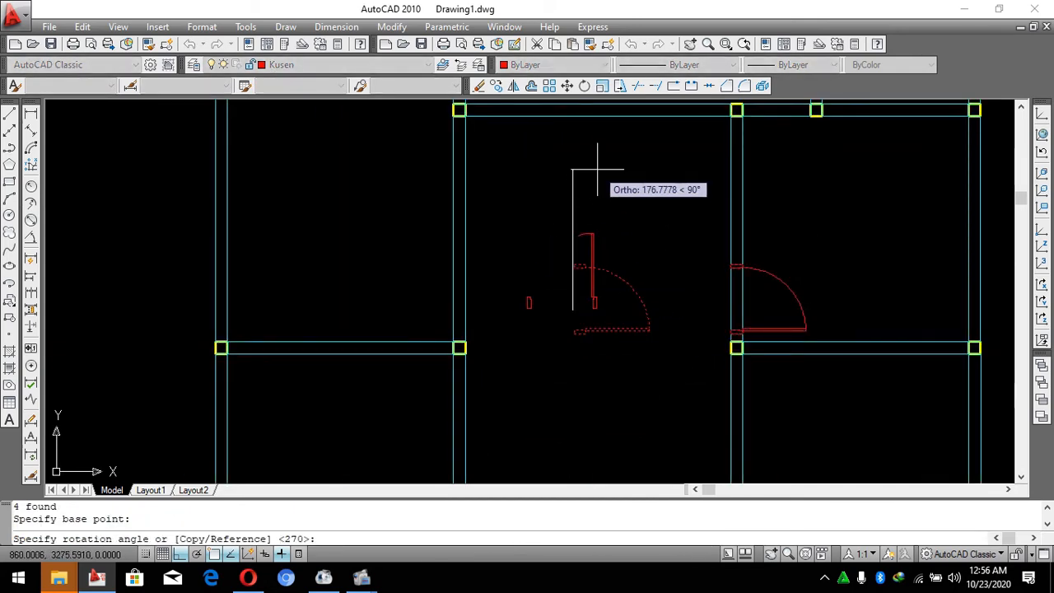
key("Escape")
Mirror the upright door to the left about a vertical line beside its left jamb, erasing the source.
left_click(511, 179)
left_click(669, 360)
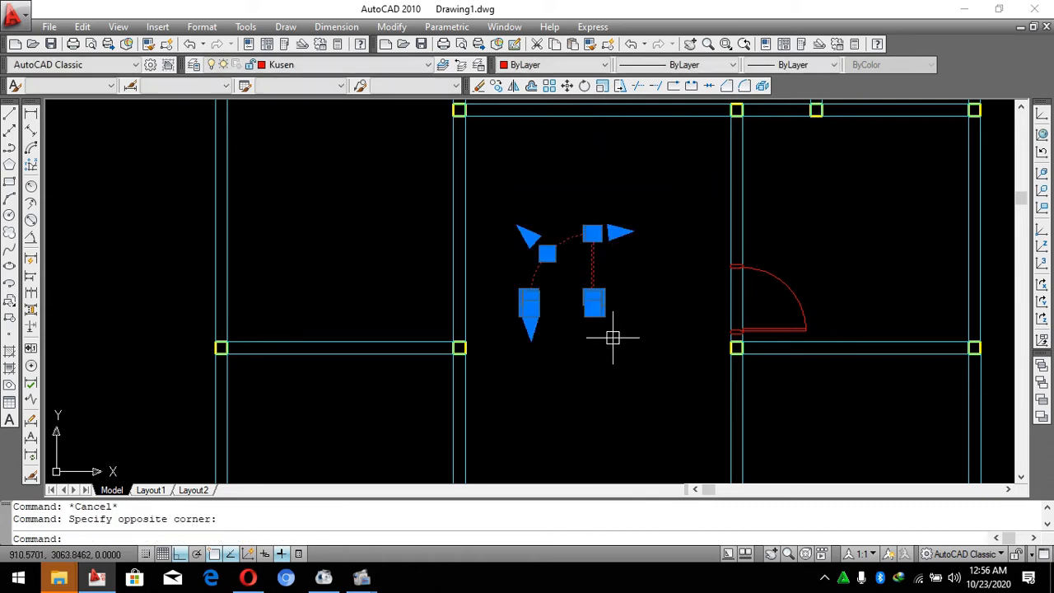
type("mi")
key("Return")
left_click(505, 283)
left_click(500, 397)
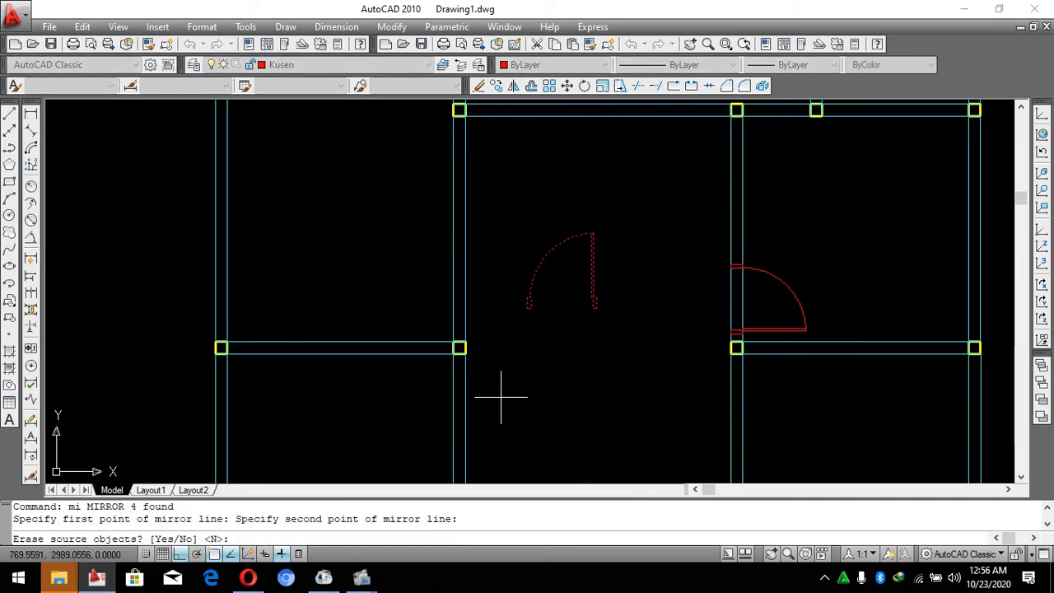
type("y")
key("Return")
key("Escape")
scroll(423, 265, "up", 3)
left_click(349, 175)
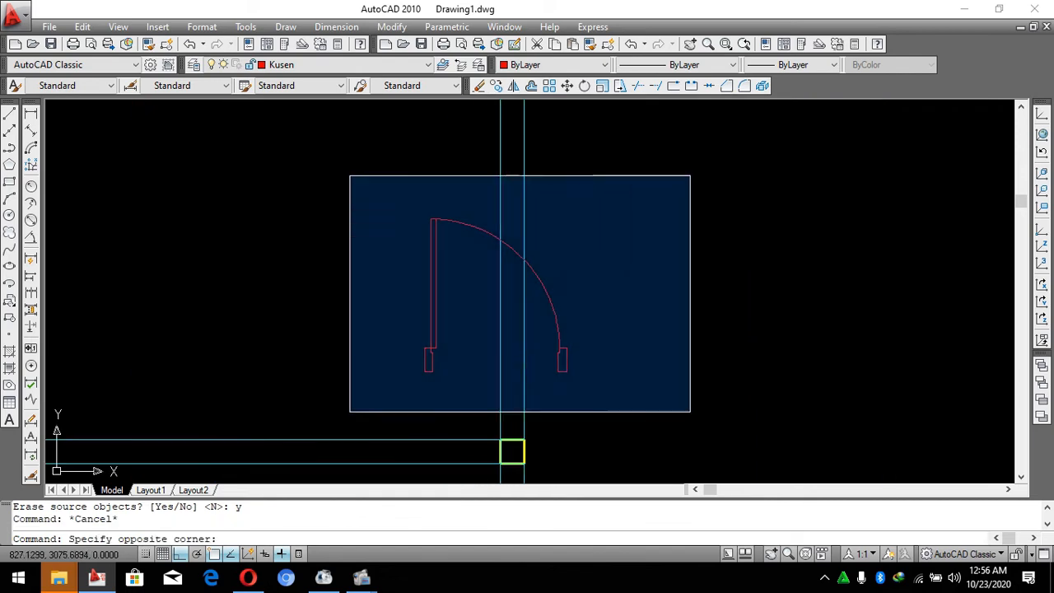
left_click(713, 436)
scroll(688, 329, "down", 3)
type("mi")
key("Return")
scroll(614, 362, "up", 3)
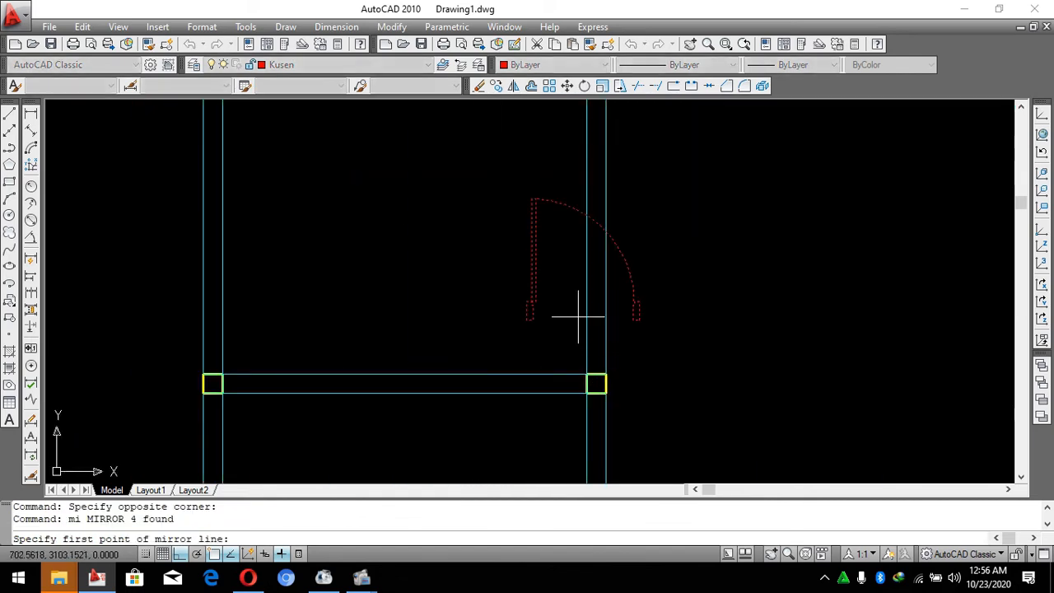
key("Escape")
Mirror the upright door to the right about a vertical line beside its right jamb, keeping the original.
left_click(487, 177)
left_click(654, 329)
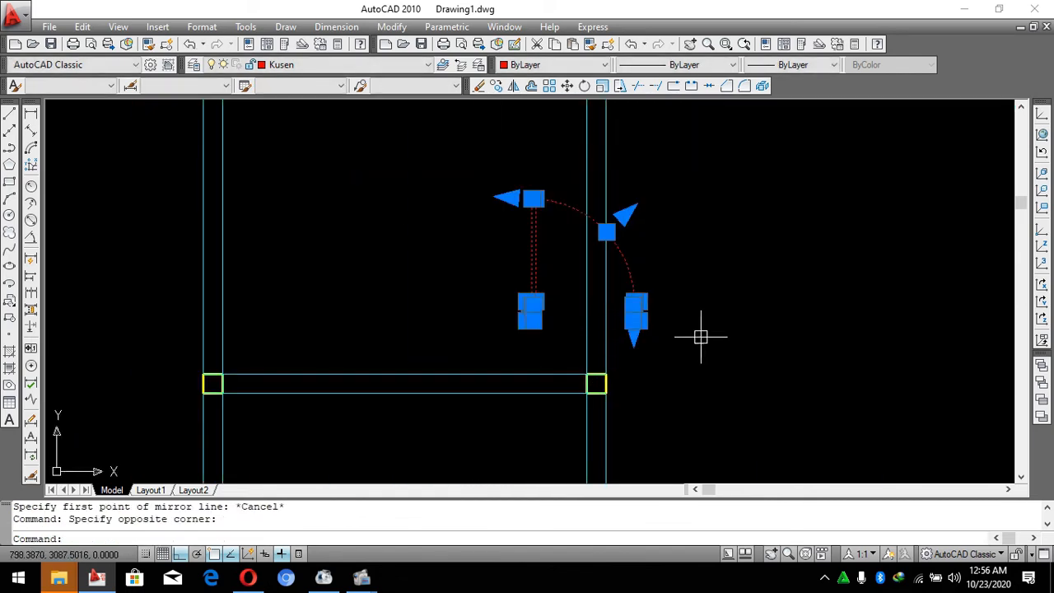
key("Return")
left_click(663, 330)
left_click(664, 428)
key("Return")
Mirror the new corridor door downward about a horizontal line below its jambs, erasing the source.
left_click(903, 379)
left_click(665, 160)
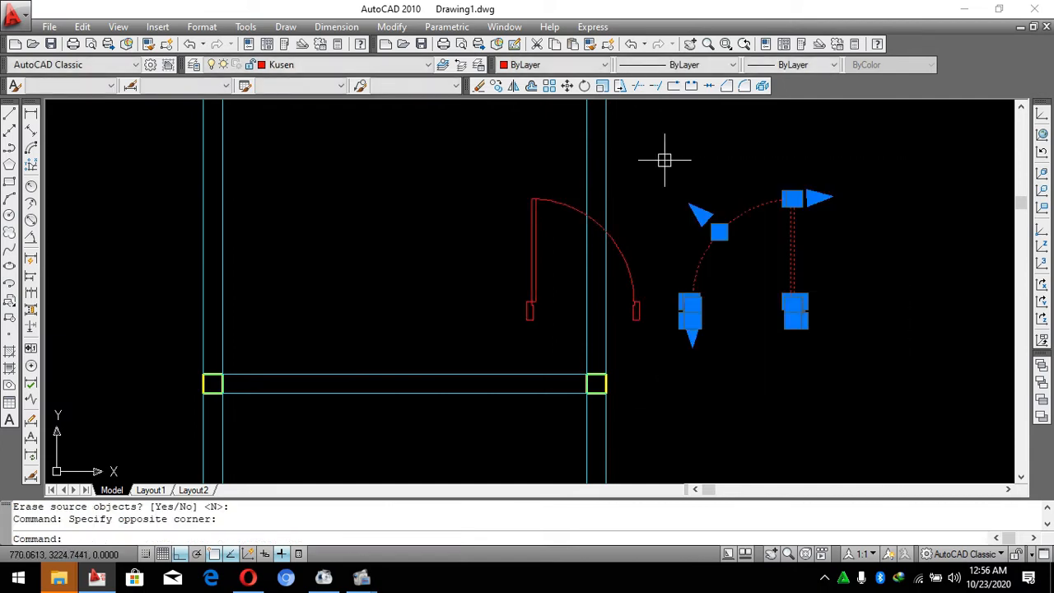
type("mi")
key("Return")
left_click(701, 357)
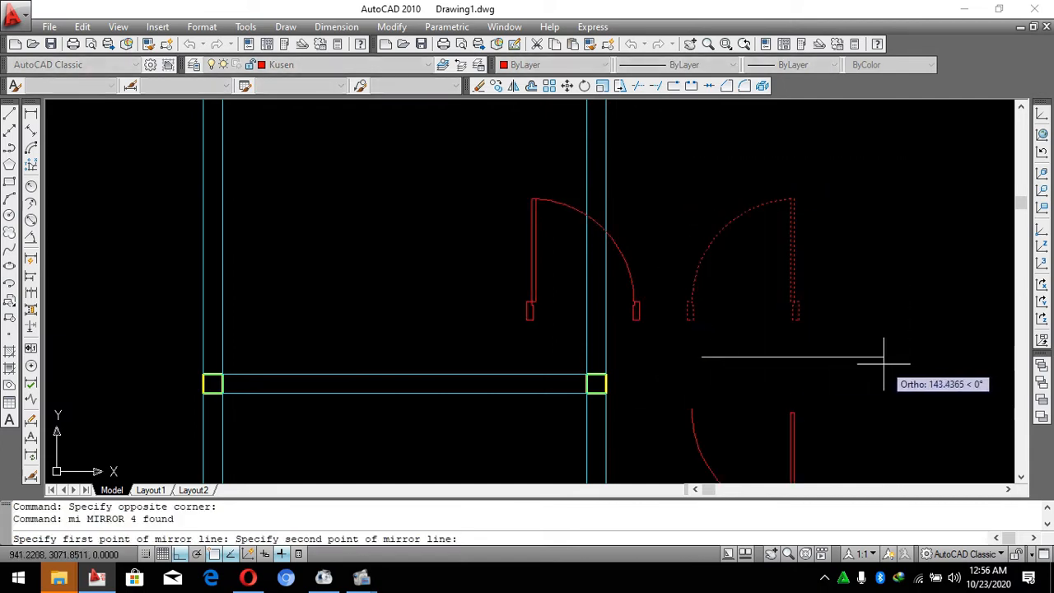
left_click(883, 361)
type("y")
key("Return")
key("Escape")
Move the downward-swinging door by its right jamb's upper-right corner to the upper-left corner of the left horizontal wall's right-end column.
scroll(697, 287, "down", 2)
left_click(764, 359)
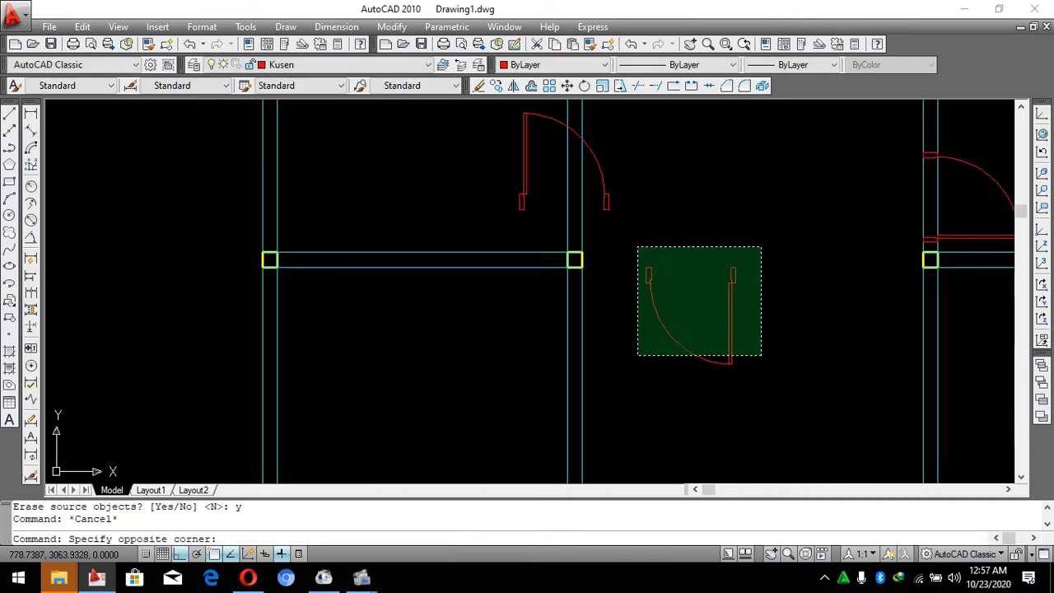
left_click(636, 247)
scroll(753, 335, "up", 2)
scroll(737, 196, "up", 2)
type("m")
key("Return")
left_click(694, 197)
scroll(809, 236, "down", 2)
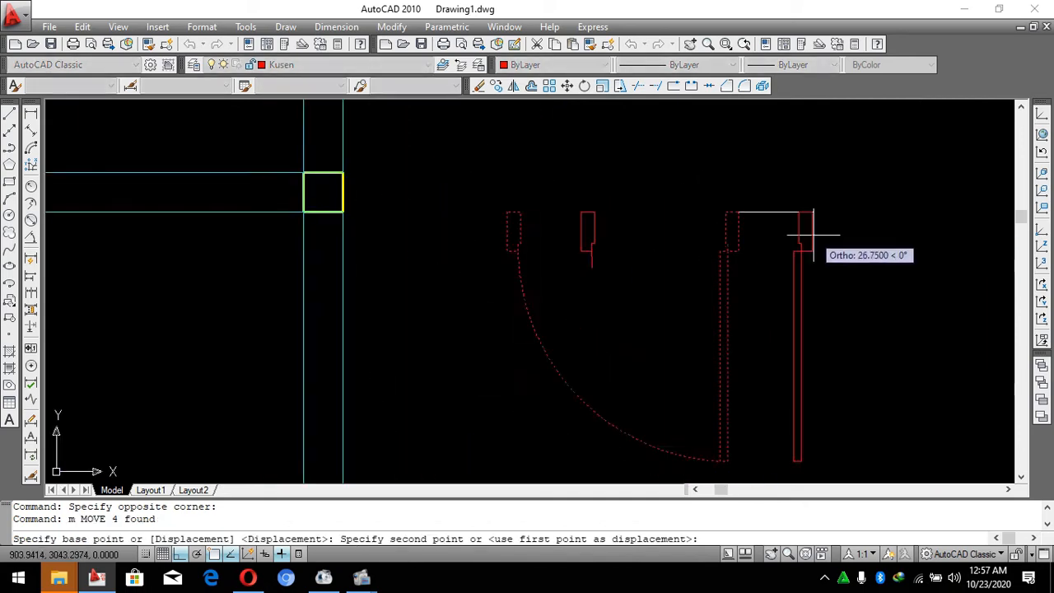
scroll(642, 212, "up", 1)
left_click(473, 194)
Move the door in the left horizontal wall 10 units left, away from the column.
scroll(470, 194, "down", 2)
left_click(336, 174)
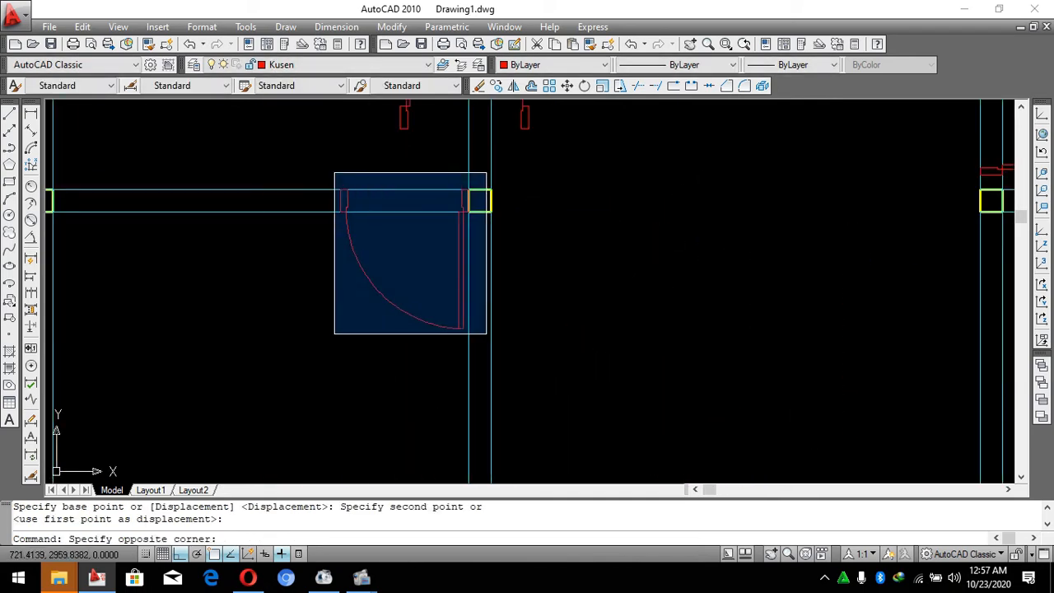
left_click(482, 332)
type("m")
key("Return")
left_click(790, 237)
key("Return")
scroll(685, 286, "down", 2)
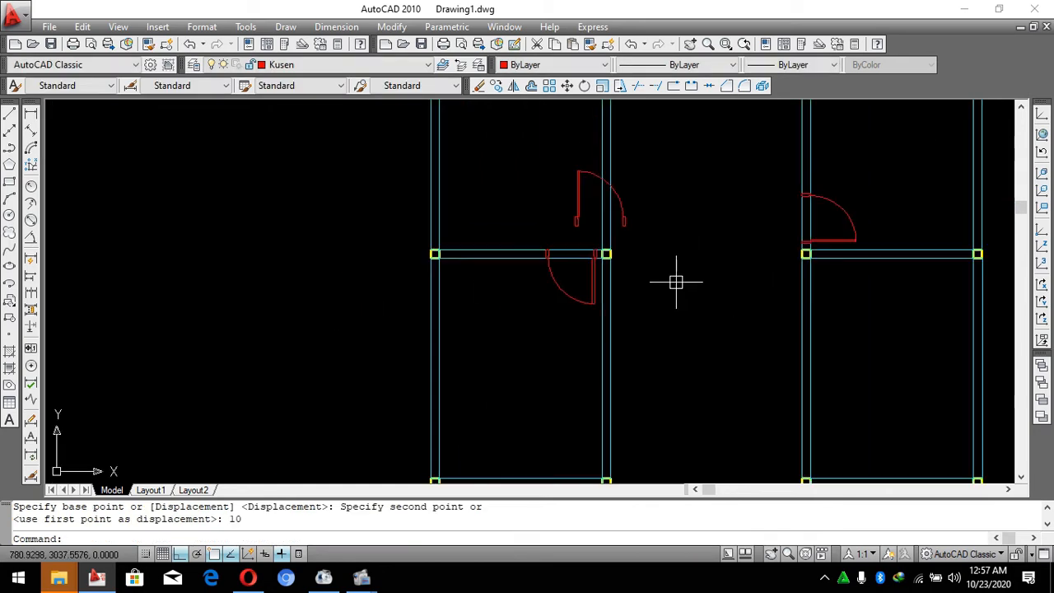
Erase the leftover door that overlaps the corridor's left wall.
scroll(562, 192, "up", 1)
left_click(532, 137)
left_click(662, 262)
type("e")
key("Return")
scroll(609, 226, "down", 4)
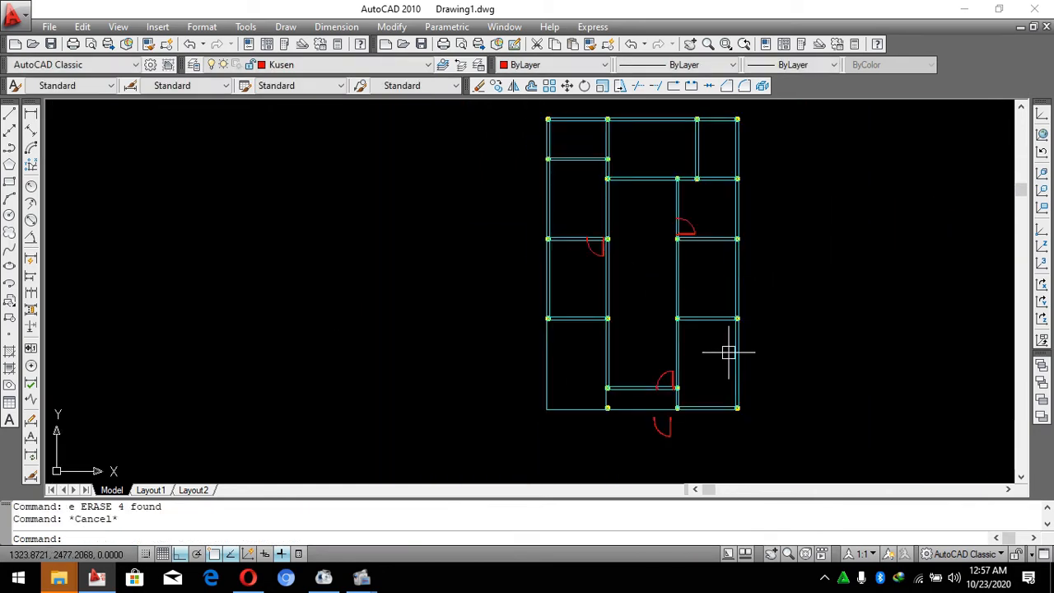
Copy the upper-right room's door about 236 units left into the central corridor.
scroll(669, 218, "up", 8)
scroll(621, 202, "up", 3)
left_click(451, 111)
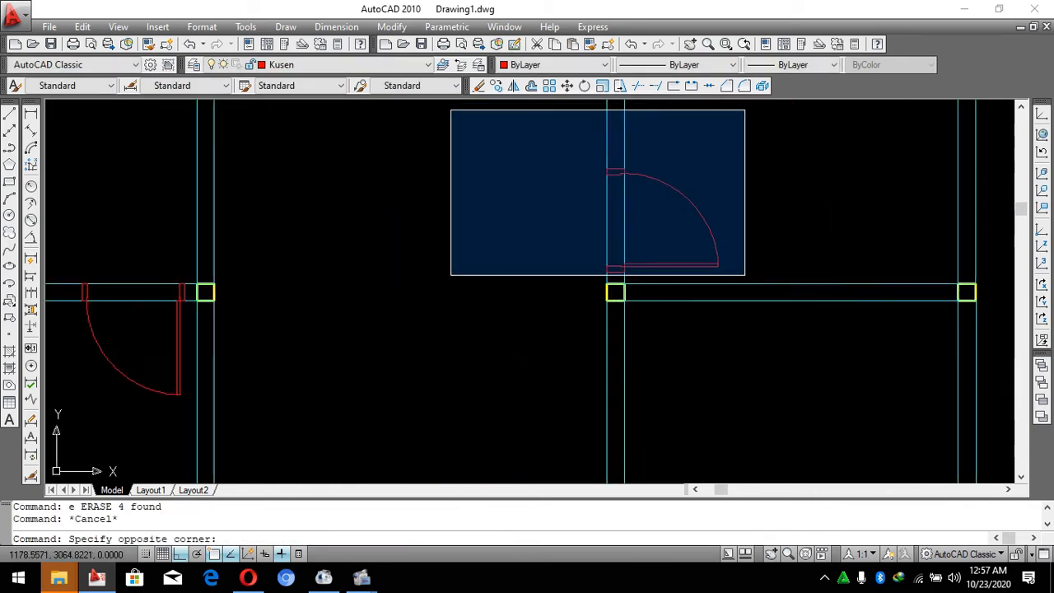
left_click(751, 281)
type("co")
key("Return")
left_click(749, 245)
left_click(469, 266)
key("Escape")
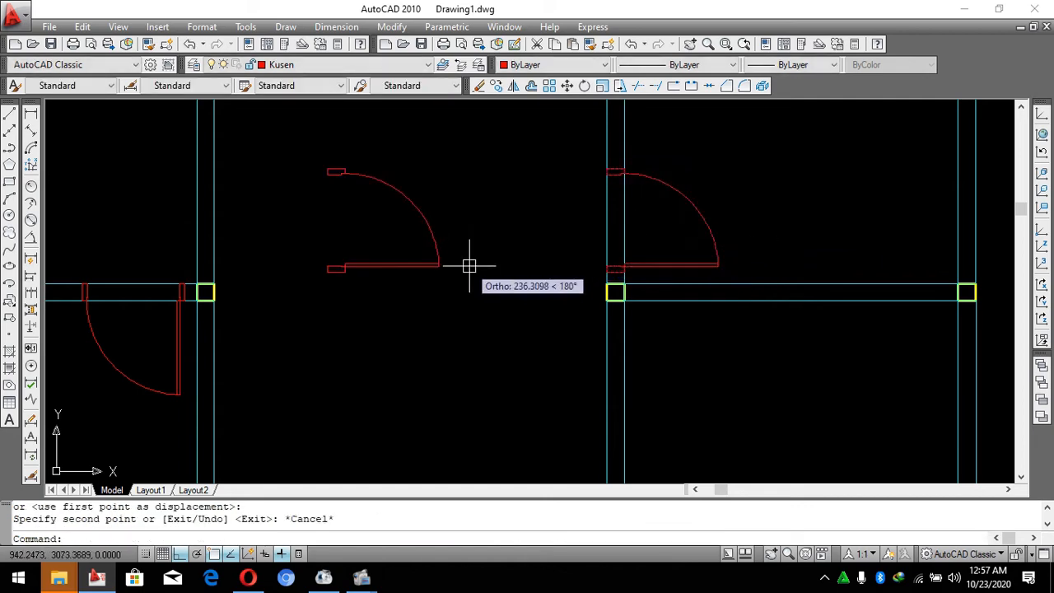
Rotate the copied door 90° so its jambs stand side by side below the swing arc.
left_click(469, 148)
left_click(287, 277)
type("ro")
key("Return")
left_click(336, 266)
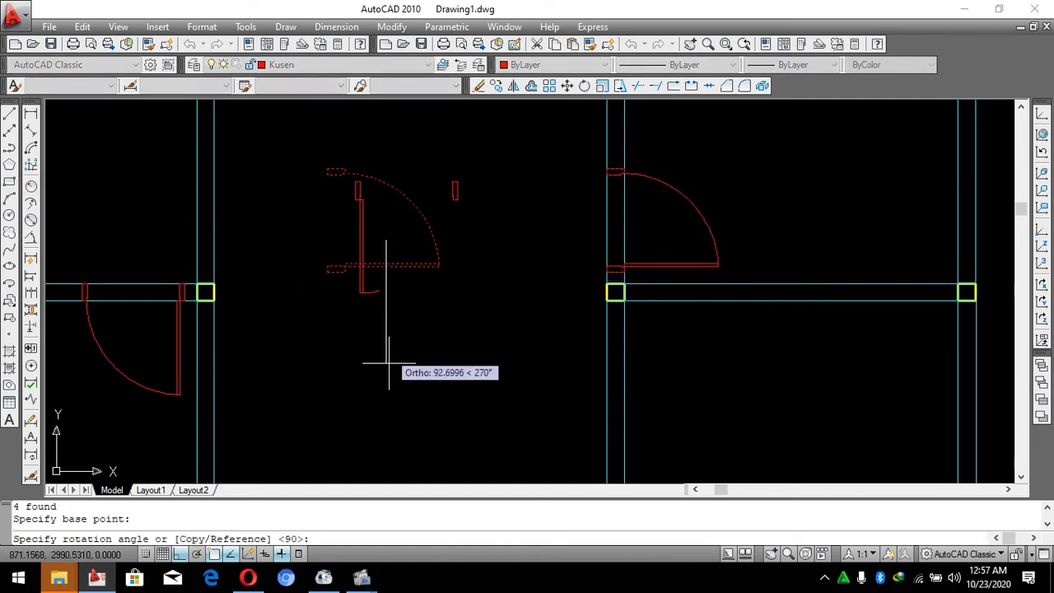
left_click(412, 129)
key("Escape")
key("Escape")
scroll(392, 272, "up", 2)
scroll(393, 273, "up", 1)
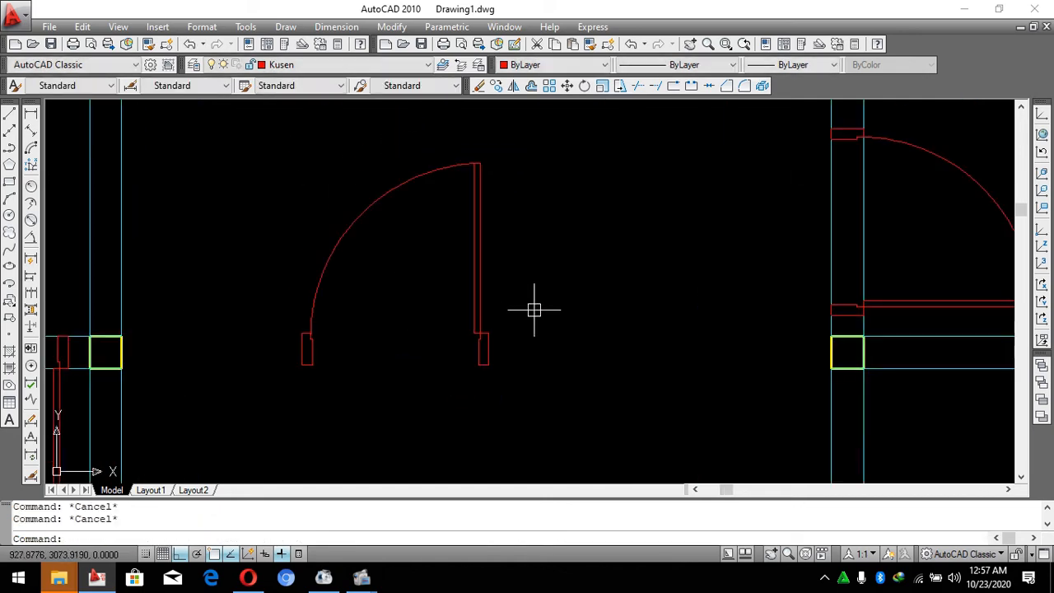
Erase the rotated copy's leaf and swing arc, leaving only the two jambs.
left_click(510, 289)
left_click(259, 192)
type("e")
key("Return")
key("Escape")
Move the right jamb 10 units left to narrow the door opening.
scroll(445, 354, "up", 3)
left_click(724, 423)
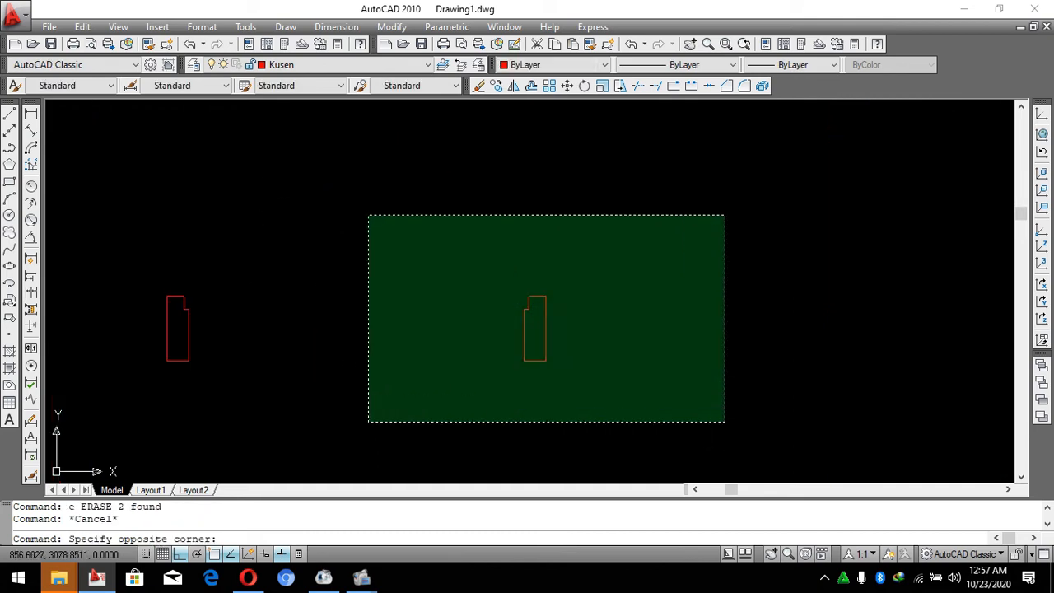
left_click(368, 215)
key("Escape")
left_click(700, 408)
left_click(423, 234)
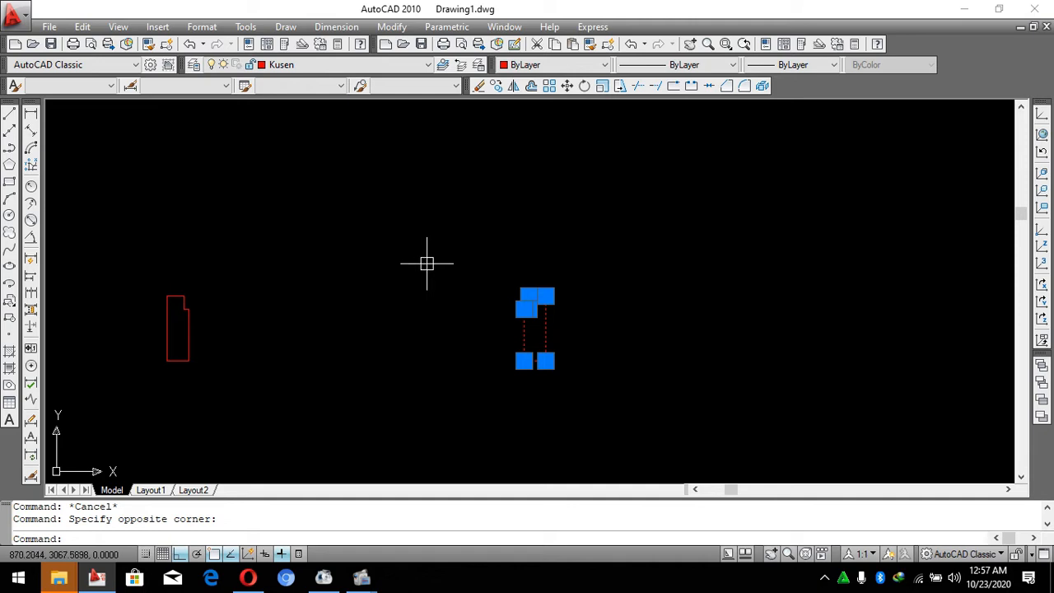
type("m")
key("Return")
left_click(735, 247)
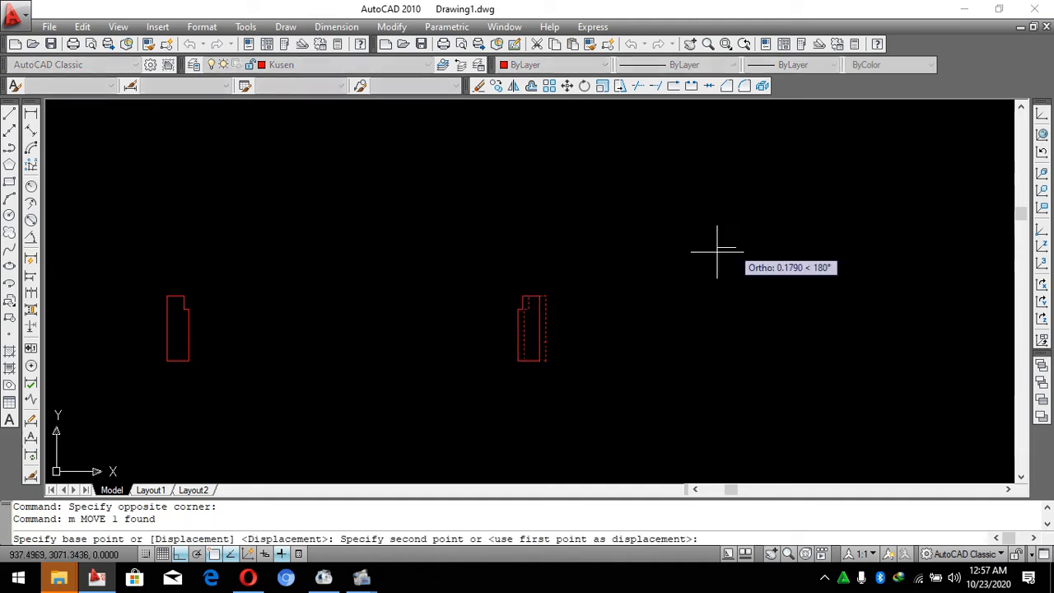
type("0")
key("Return")
key("Escape")
scroll(190, 285, "up", 3)
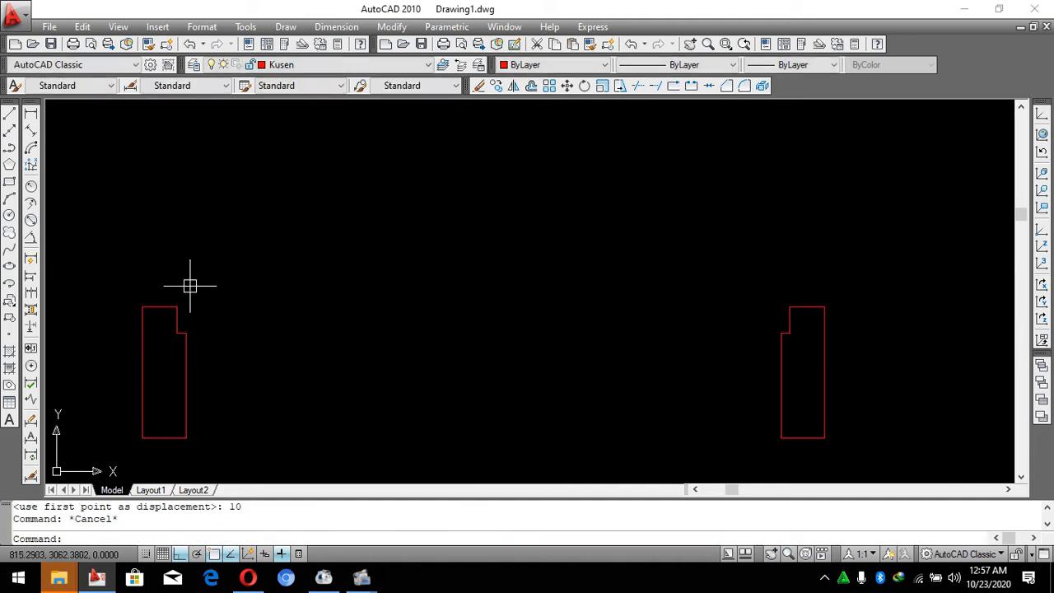
Draw the door leaf as a rectangle spanning the upper notches of the two jambs.
type("rec")
key("Return")
left_click(176, 306)
scroll(757, 334, "up", 3)
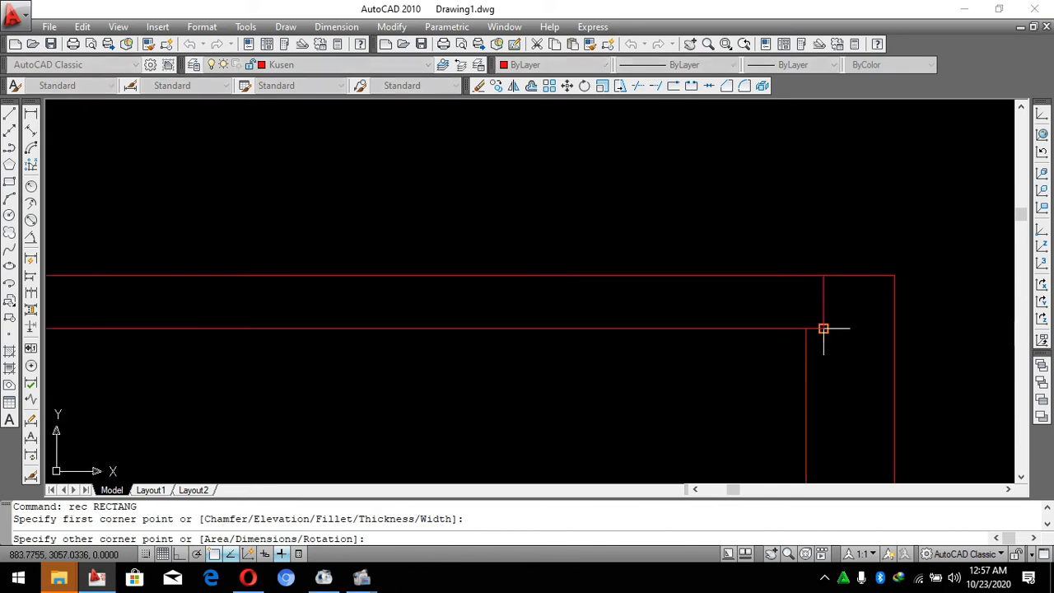
left_click(823, 326)
Rotate the door leaf about its upper-right corner so it stands upright above the right jamb.
left_click(653, 385)
type("ro")
key("Return")
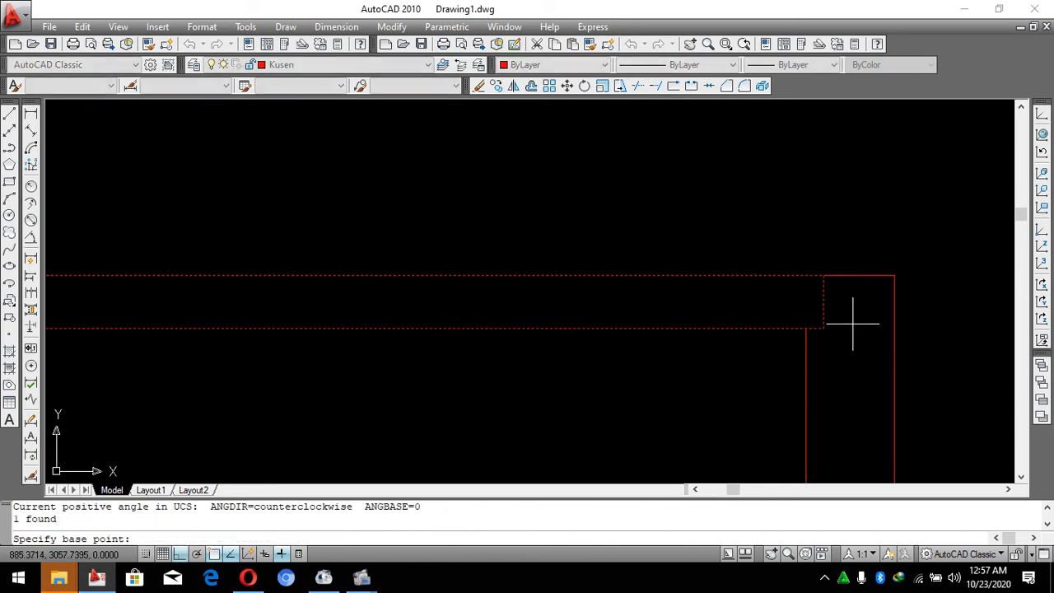
left_click(823, 275)
key("Escape")
scroll(832, 395, "down", 3)
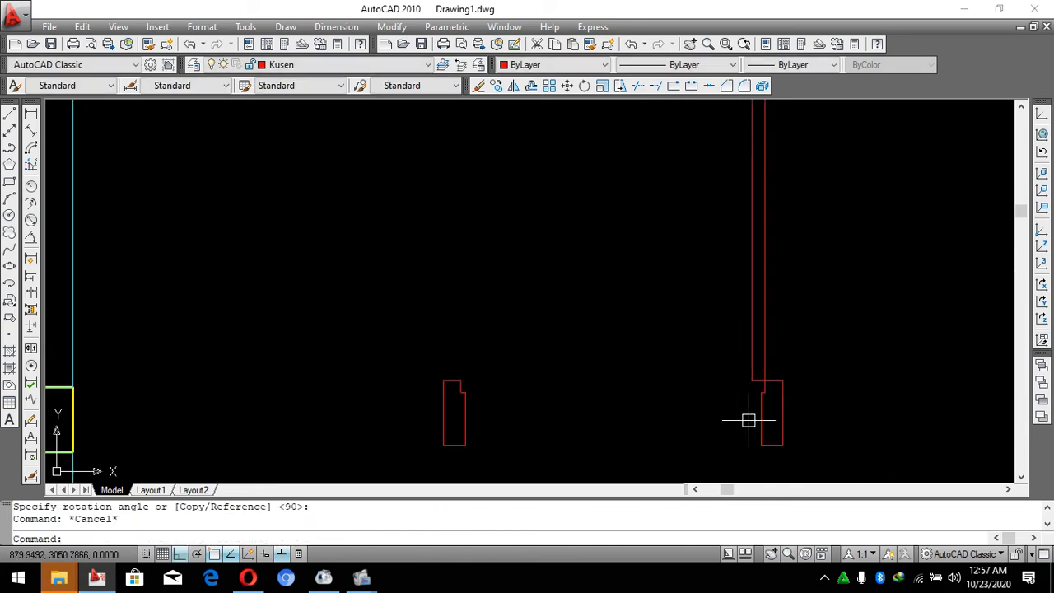
type("ar")
type("c")
key("Return")
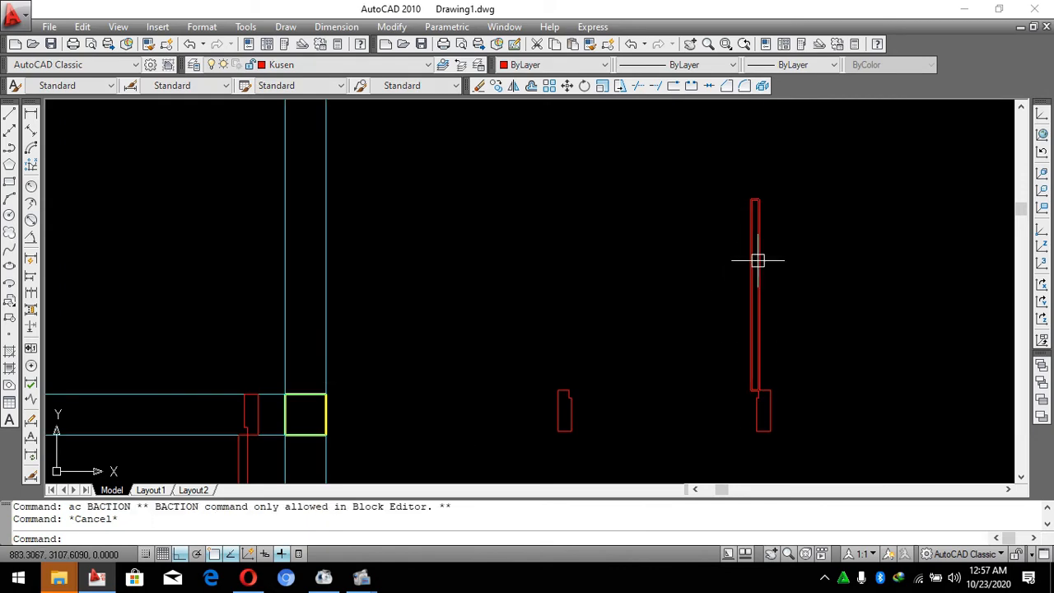
key("Escape")
key("Escape")
Draw the swing arc from the top of the upright leaf to the left jamb's notch.
type("a")
key("Return")
left_click(752, 200)
scroll(600, 423, "up", 4)
scroll(508, 308, "up", 2)
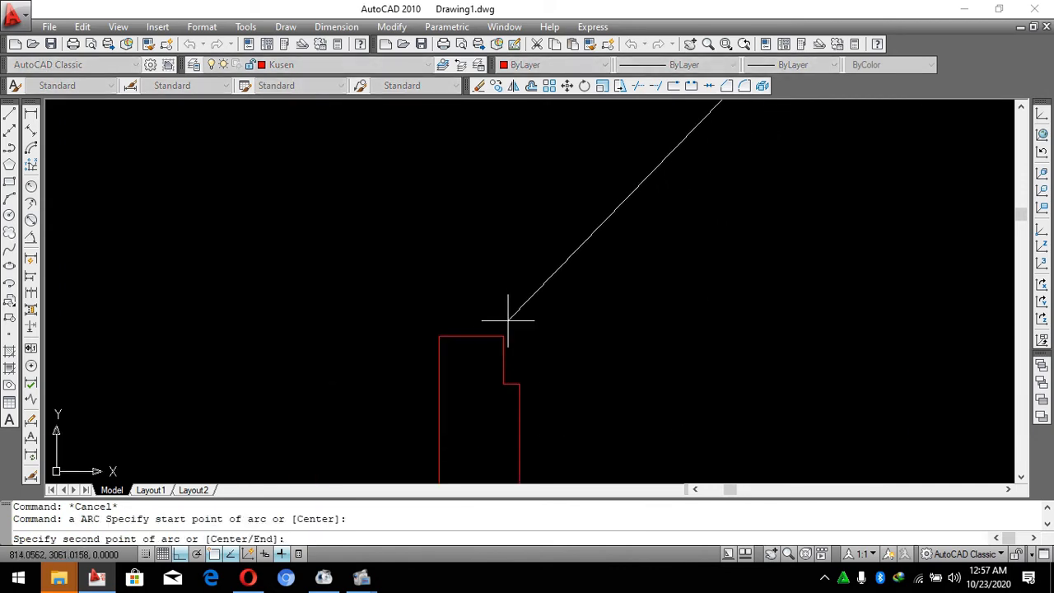
left_click(506, 325)
left_click(505, 384)
scroll(505, 383, "down", 3)
scroll(783, 459, "down", 3)
Move the narrow door into the small upper-right room's lower wall, with its right jamb against the outer column.
left_click(804, 437)
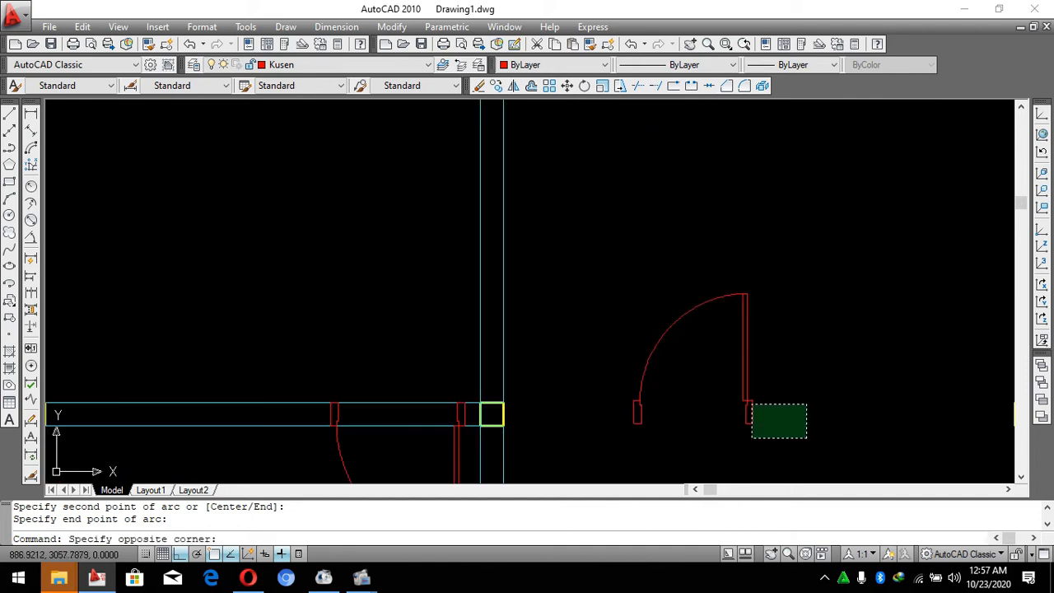
left_click(745, 405)
type("m")
key("Return")
scroll(766, 428, "up", 2)
left_click(766, 428)
scroll(345, 420, "down", 4)
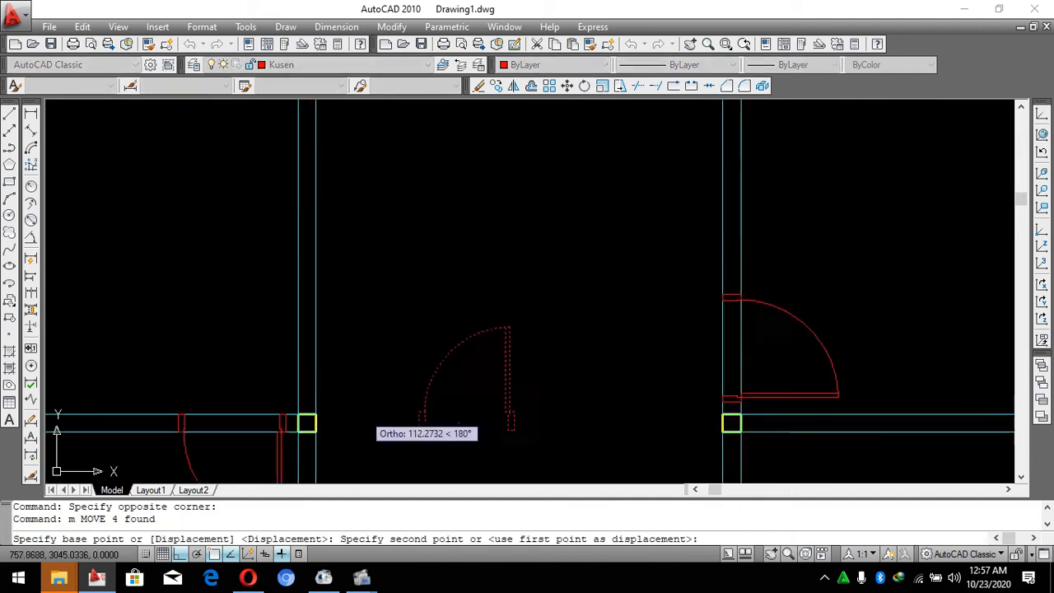
scroll(690, 339, "up", 3)
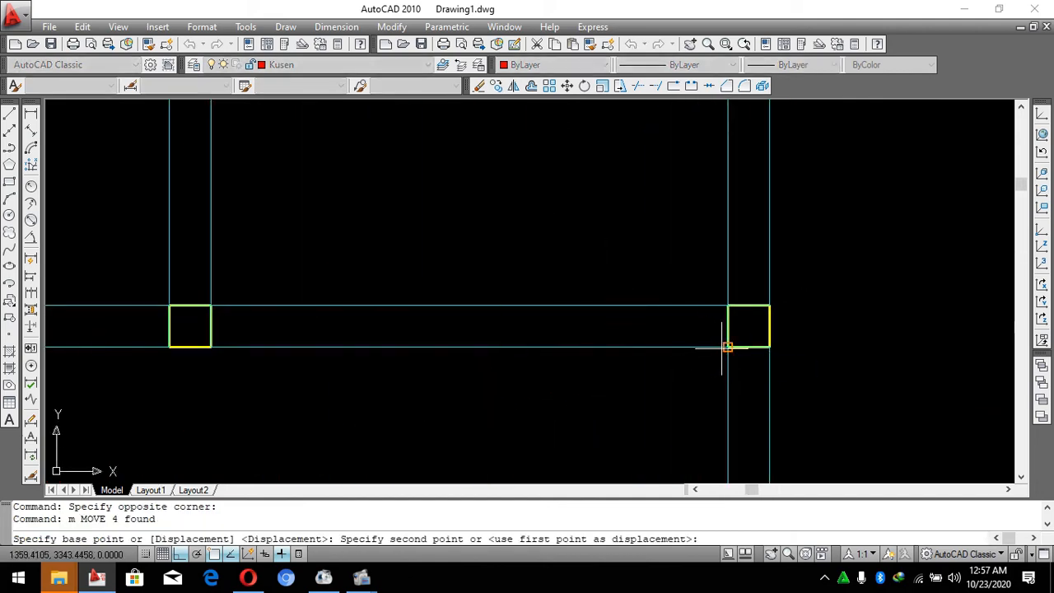
left_click(727, 347)
scroll(678, 349, "down", 4)
left_click(527, 204)
left_click(697, 371)
type("m")
key("Return")
left_click(676, 381)
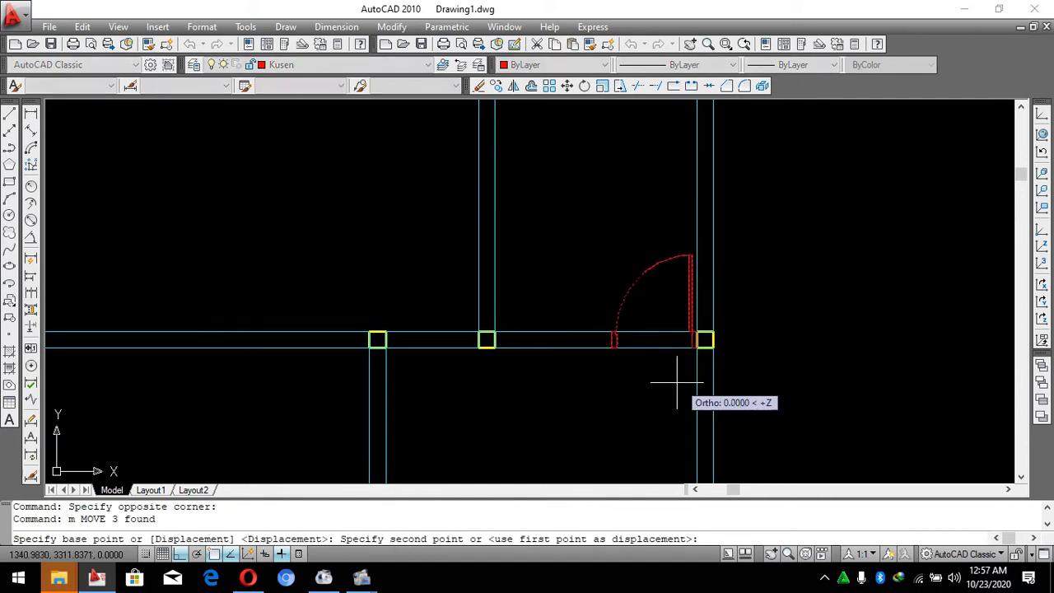
key("Escape")
Move the narrow door 10 units left, away from the outer column.
left_click(588, 184)
scroll(716, 395, "up", 3)
left_click(700, 400)
scroll(682, 392, "down", 2)
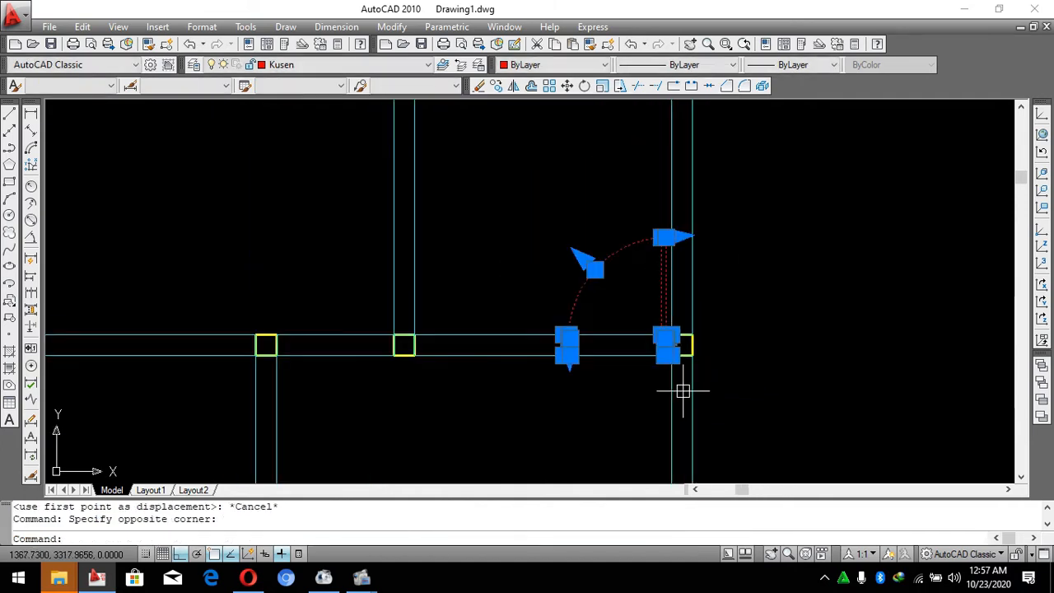
type("m")
key("space")
left_click(621, 398)
type("10")
key("Return")
left_click(502, 193)
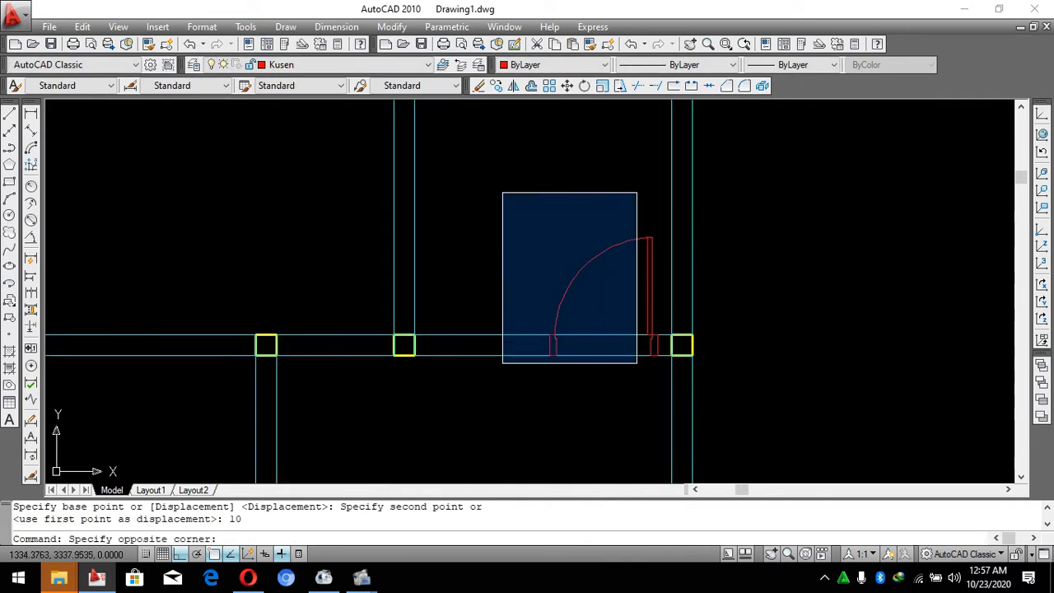
left_click(663, 388)
scroll(664, 387, "up", 3)
type("co")
key("Return")
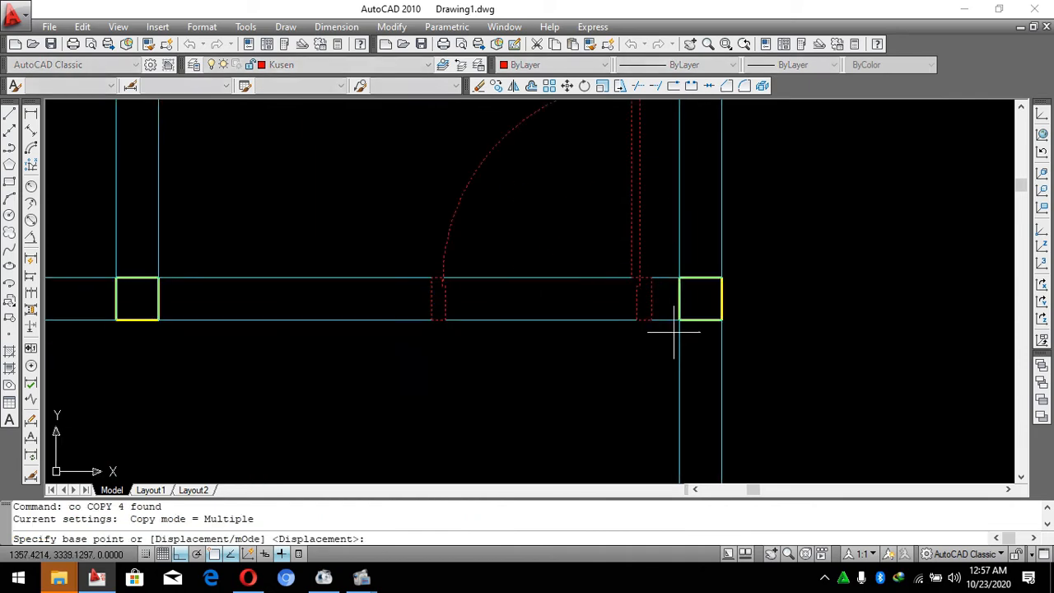
key("Escape")
Copy the narrow door into the upper-left room's lower wall, using the neighbouring columns' corners as reference points.
scroll(677, 348, "down", 4)
left_click(555, 216)
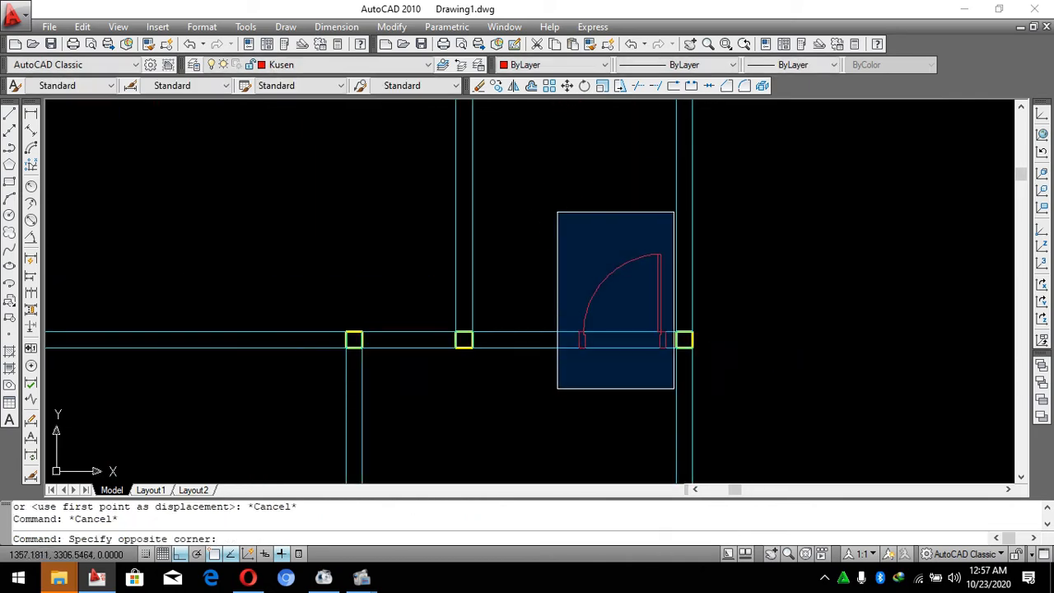
left_click(682, 391)
scroll(667, 384, "up", 3)
scroll(667, 384, "up", 3)
type("co")
key("Return")
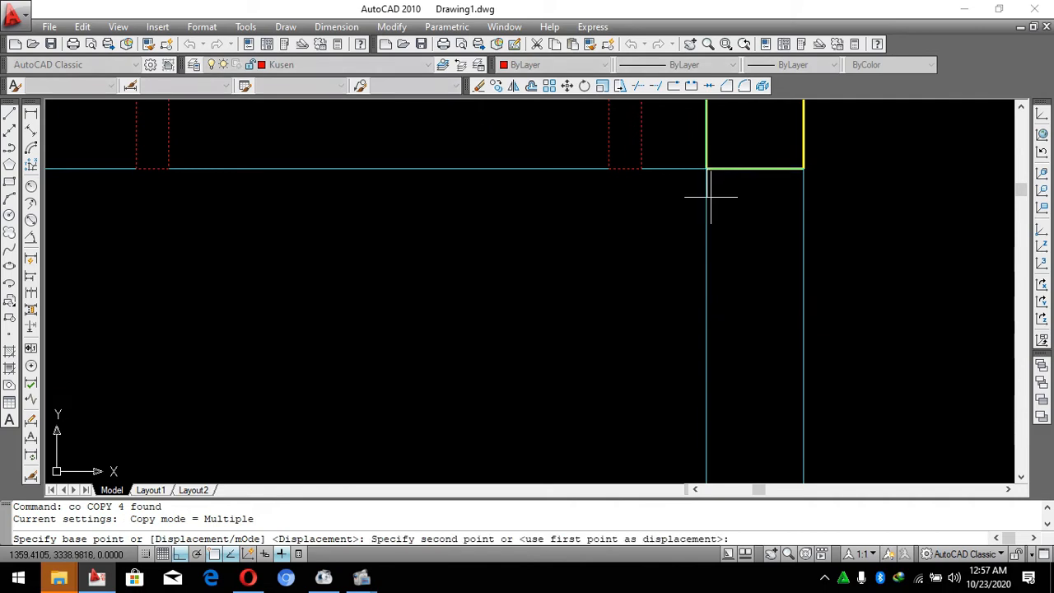
scroll(711, 198, "down", 4)
scroll(776, 228, "up", 4)
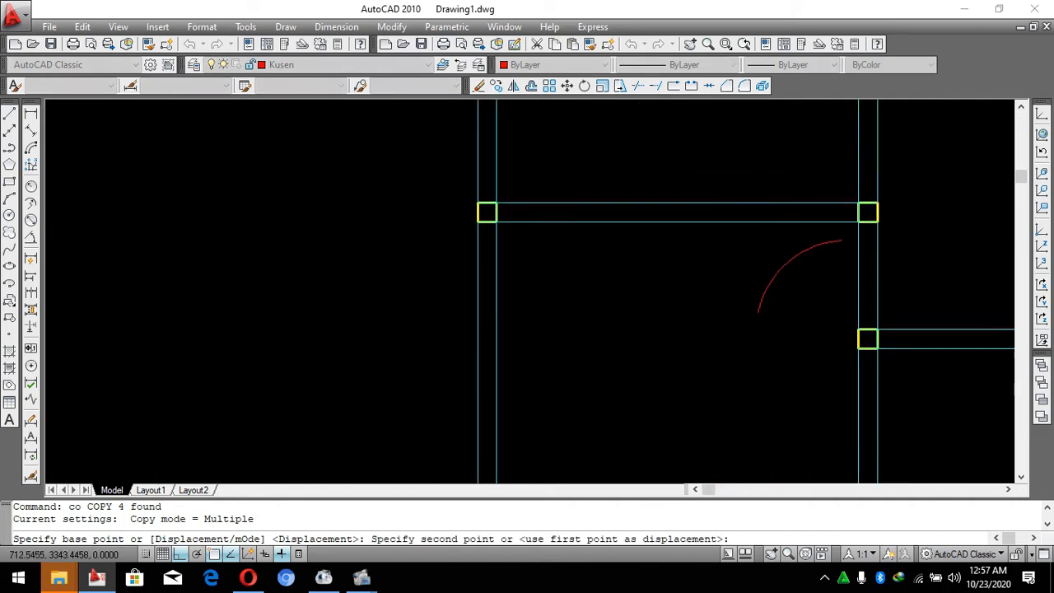
scroll(864, 228, "up", 2)
left_click(852, 216)
key("Escape")
key("Escape")
key("Escape")
scroll(510, 267, "down", 8)
Draw a 15 × 300 rectangle for a window frame in the central corridor.
scroll(596, 430, "up", 1)
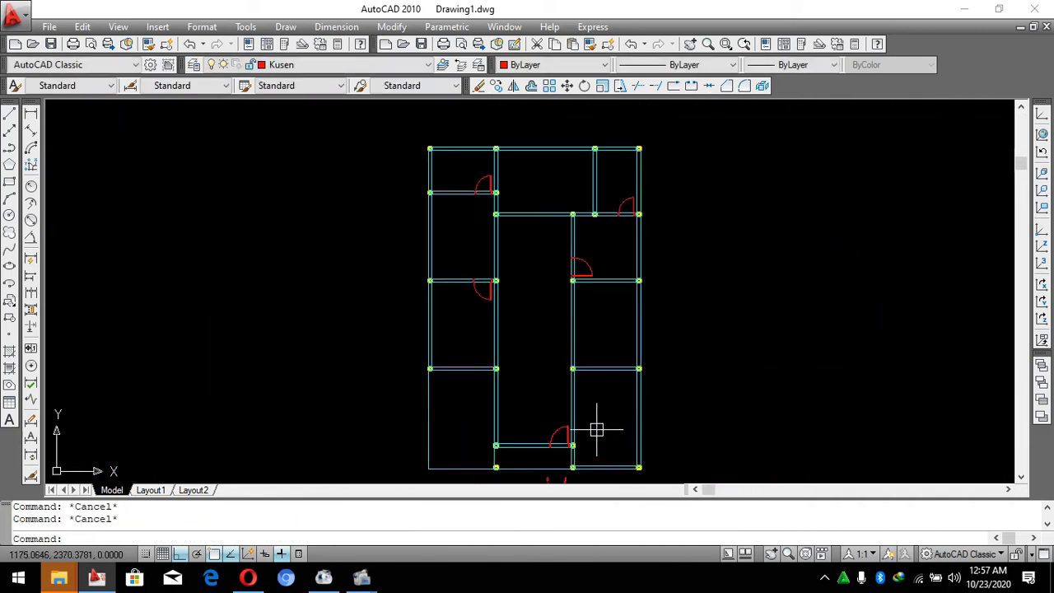
scroll(577, 436, "down", 1)
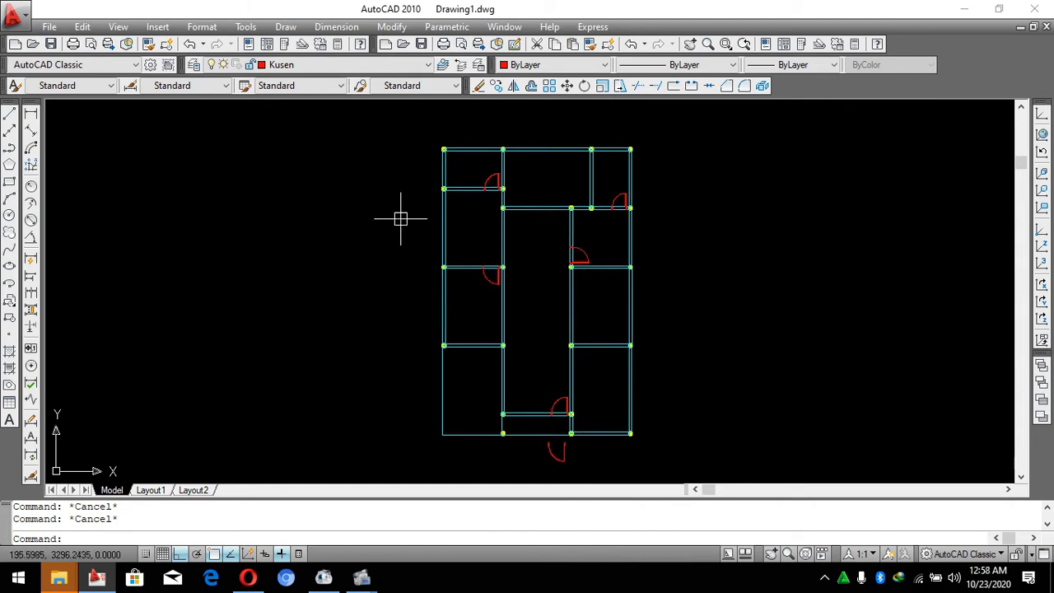
scroll(566, 323, "up", 6)
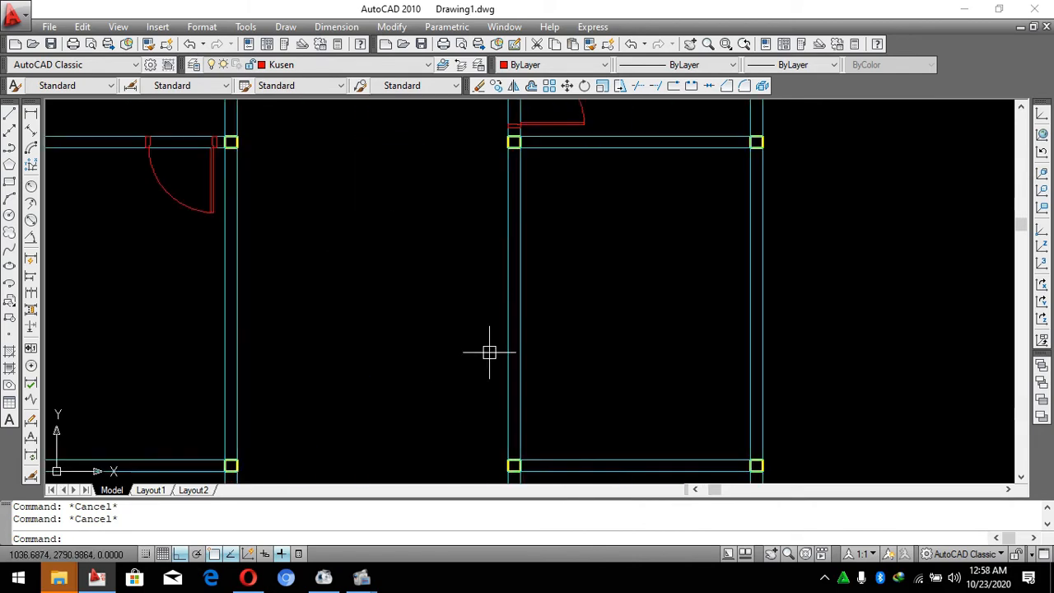
scroll(512, 336, "down", 1)
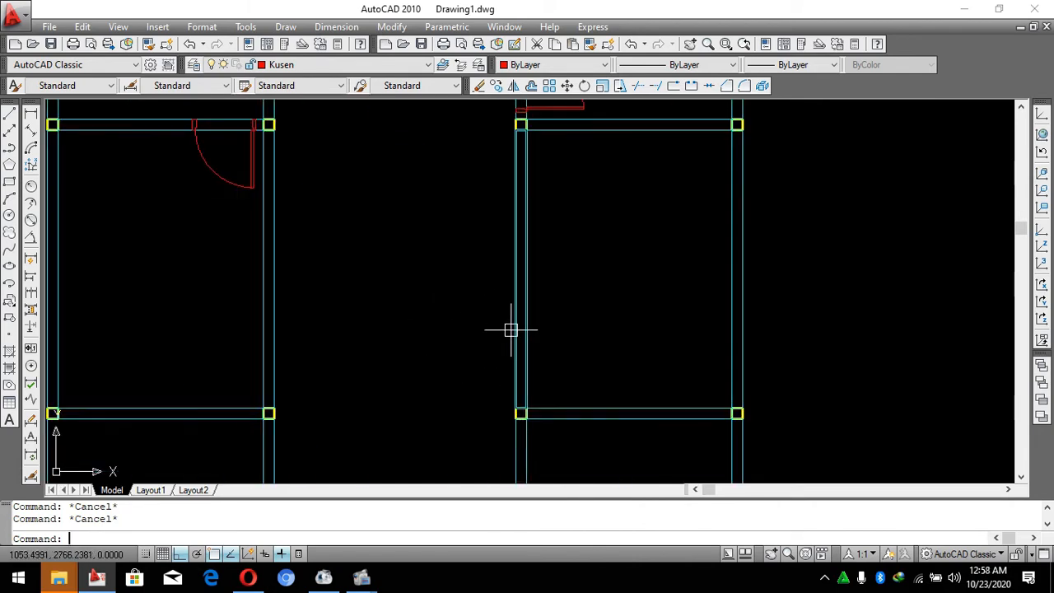
scroll(510, 330, "down", 2)
type("rec")
key("Return")
left_click(480, 283)
type("@15")
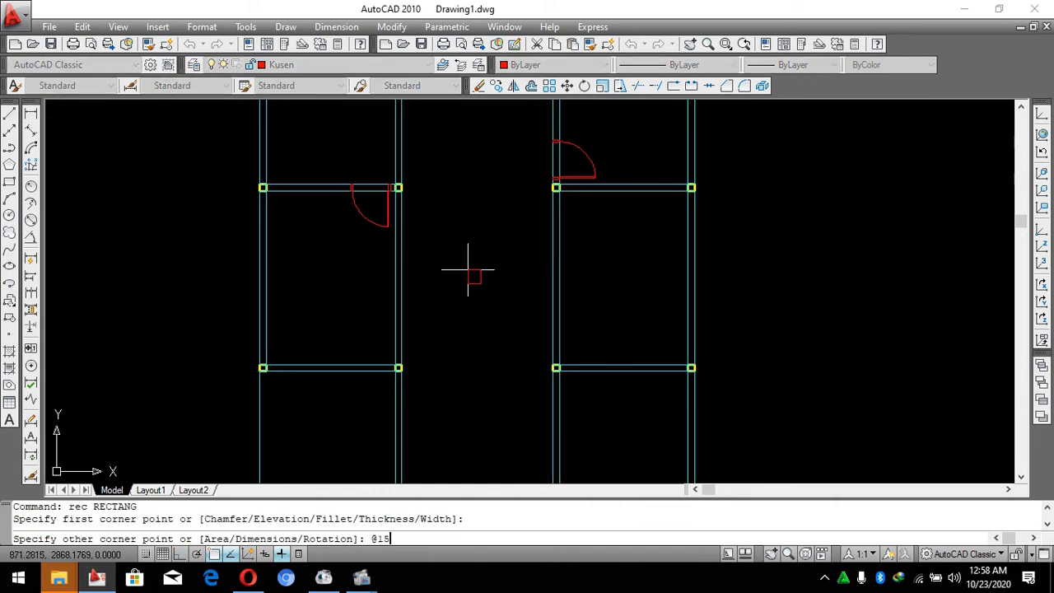
type(",300")
key("Return")
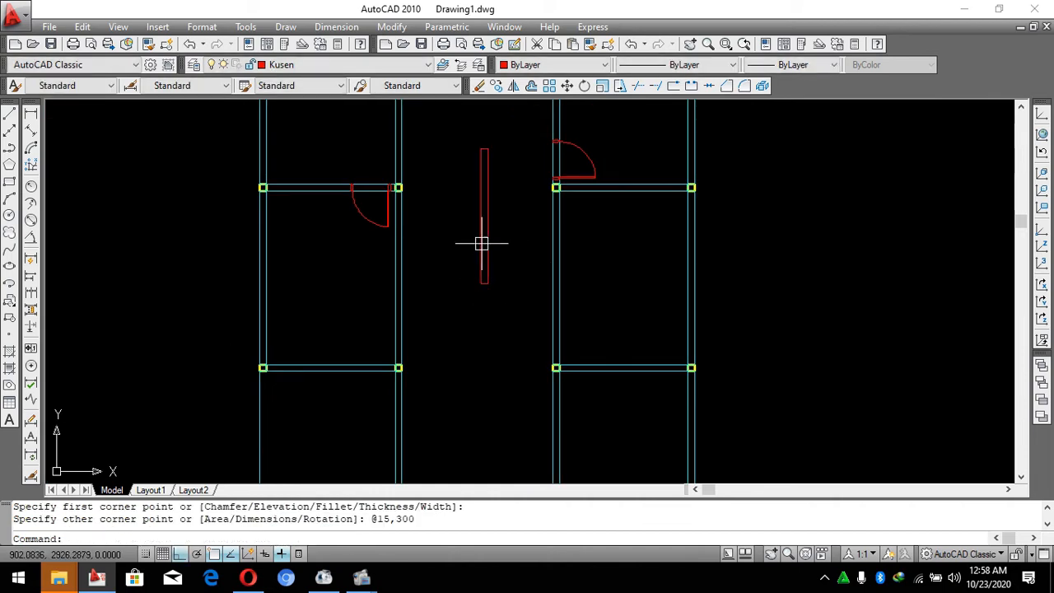
Move the 15 × 300 rectangle by its right-edge midpoint into the middle of the corridor's right wall, below the door.
left_click(499, 211)
left_click(463, 257)
type("m")
key("Return")
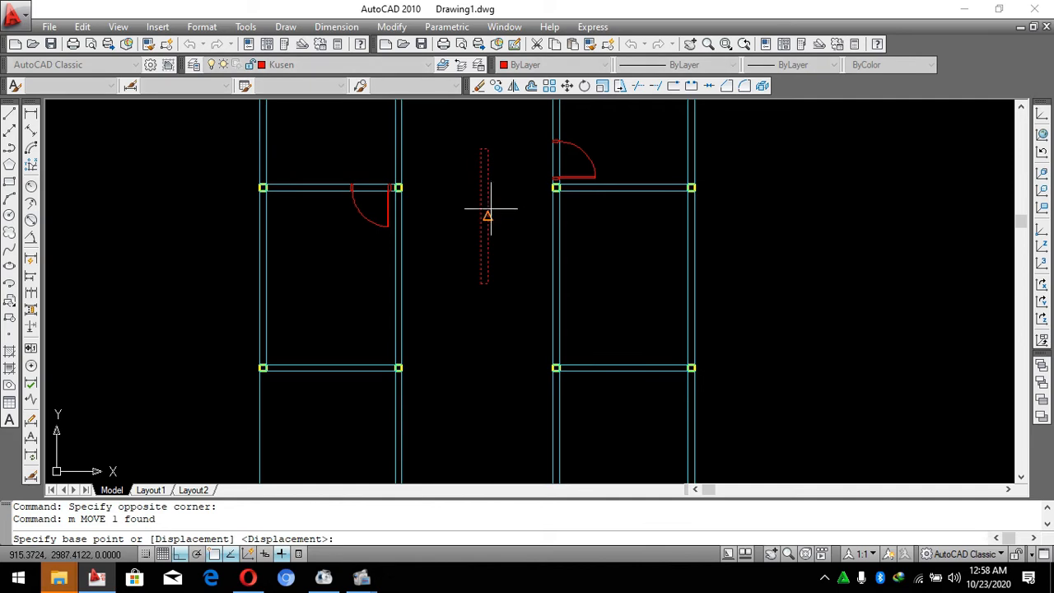
left_click(487, 216)
left_click(559, 279)
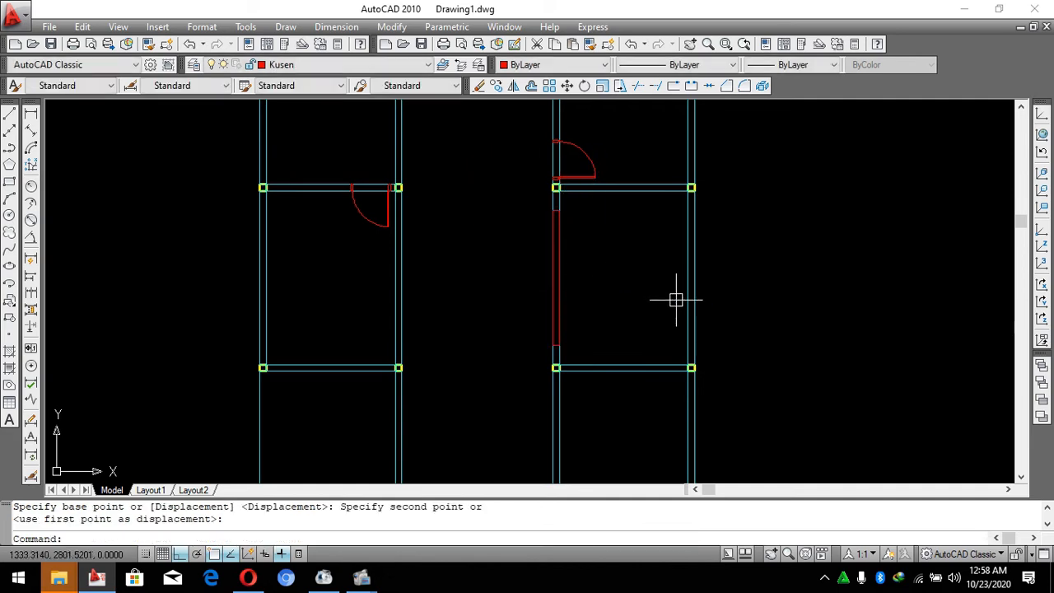
key("Escape")
Draw a 15 × 5 rectangle for a window jamb in the corridor.
scroll(622, 298, "up", 1)
scroll(623, 244, "up", 1)
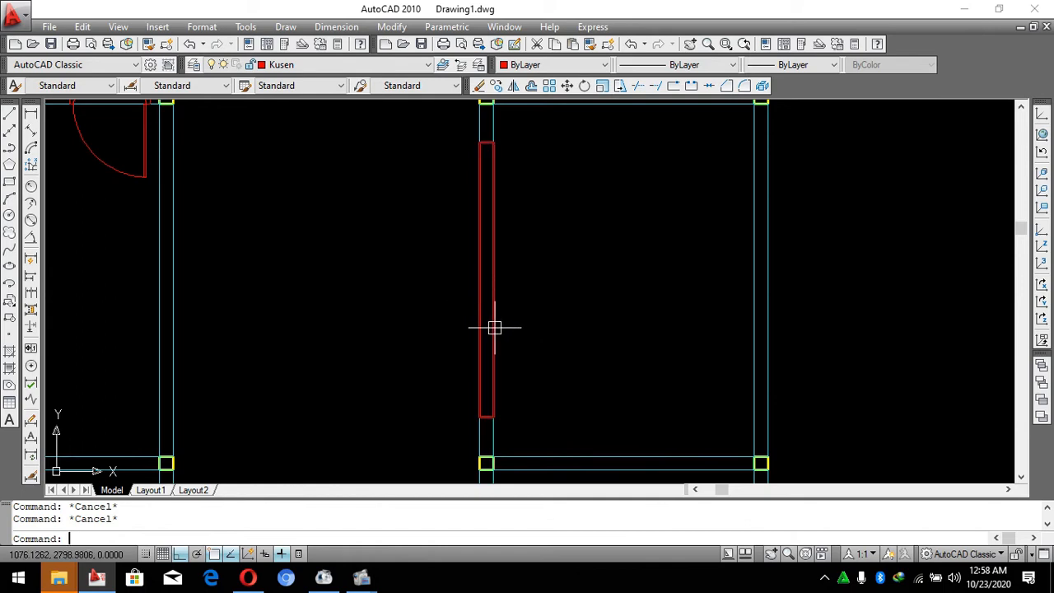
scroll(597, 278, "down", 1)
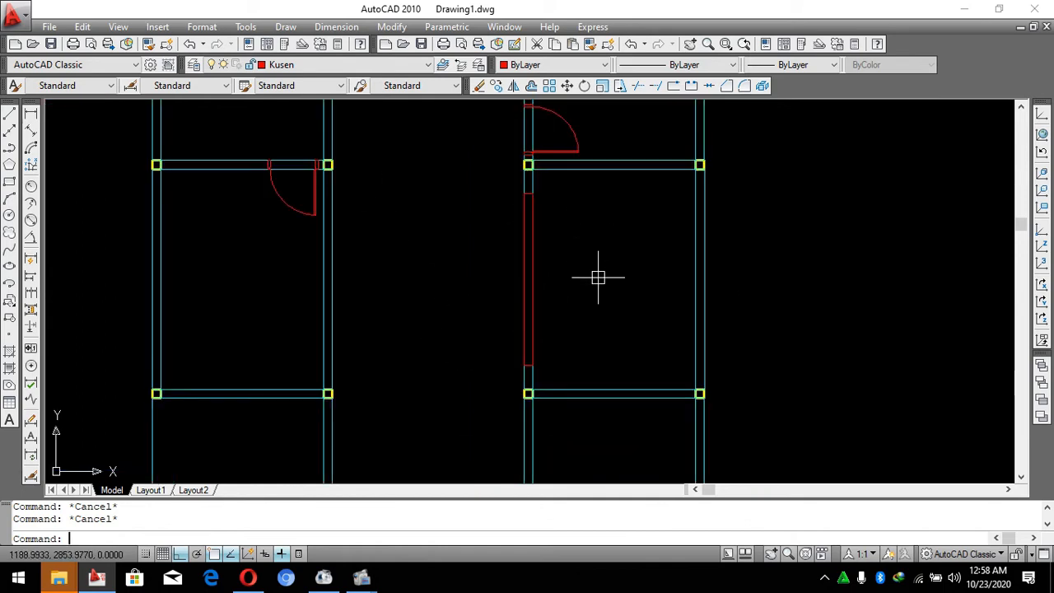
type("ec")
key("Return")
left_click(462, 345)
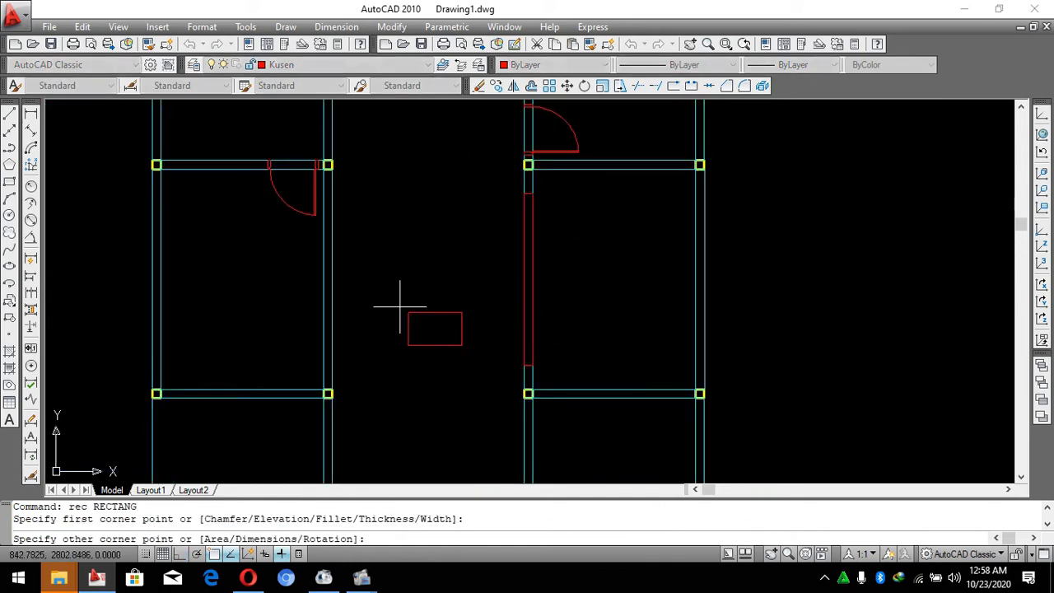
type("@15,")
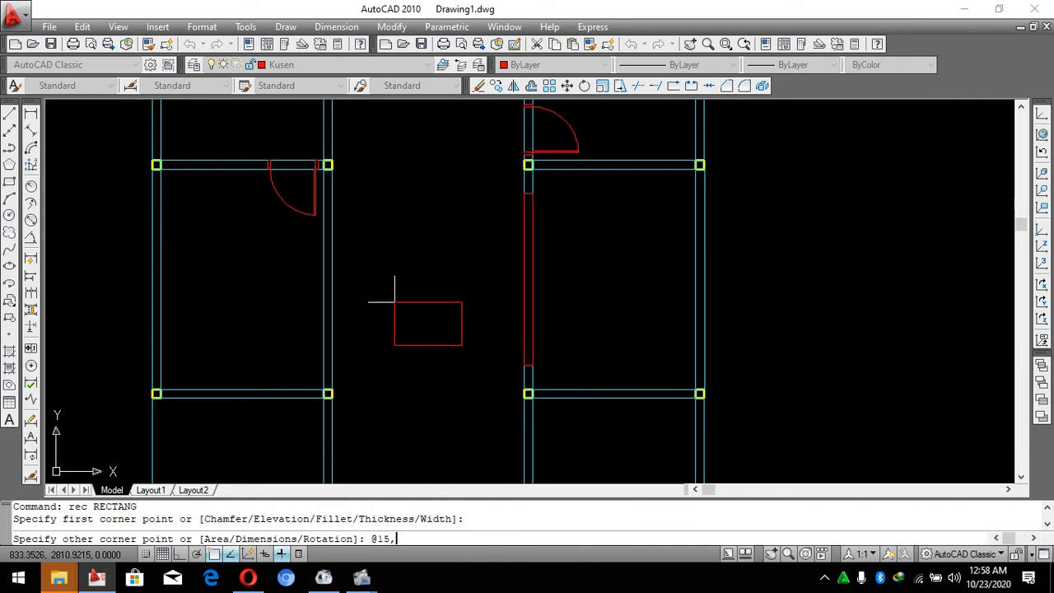
type("5")
key("Return")
Move the 15 × 5 jamb by its upper-right corner to the lower-right corner of the long window rectangle.
scroll(494, 321, "up", 2)
left_click(416, 367)
left_click(485, 399)
scroll(499, 402, "up", 1)
type("m")
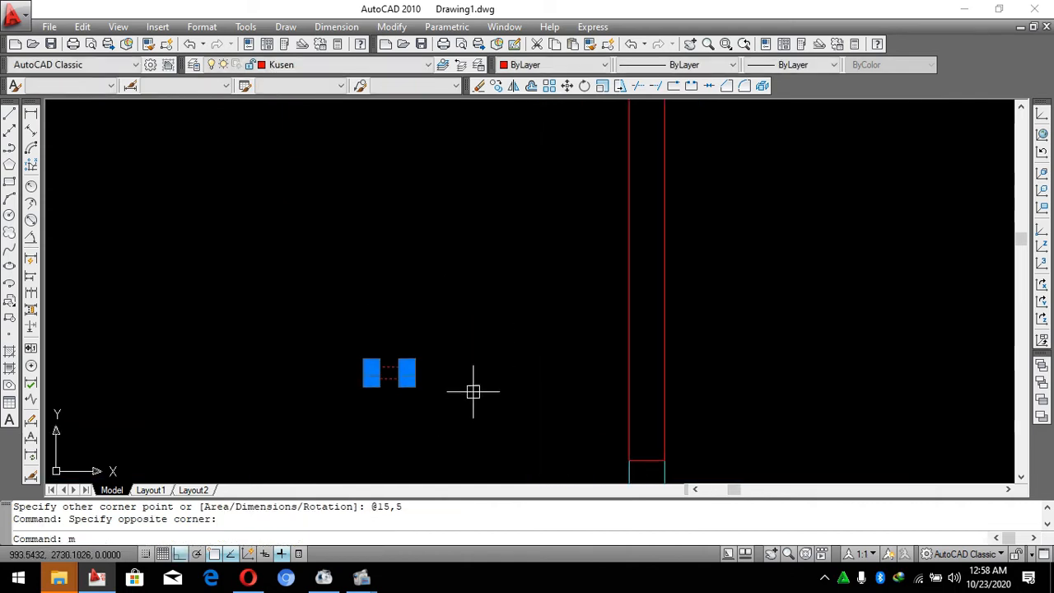
key("Return")
left_click(407, 366)
scroll(424, 296, "down", 4)
scroll(509, 375, "up", 6)
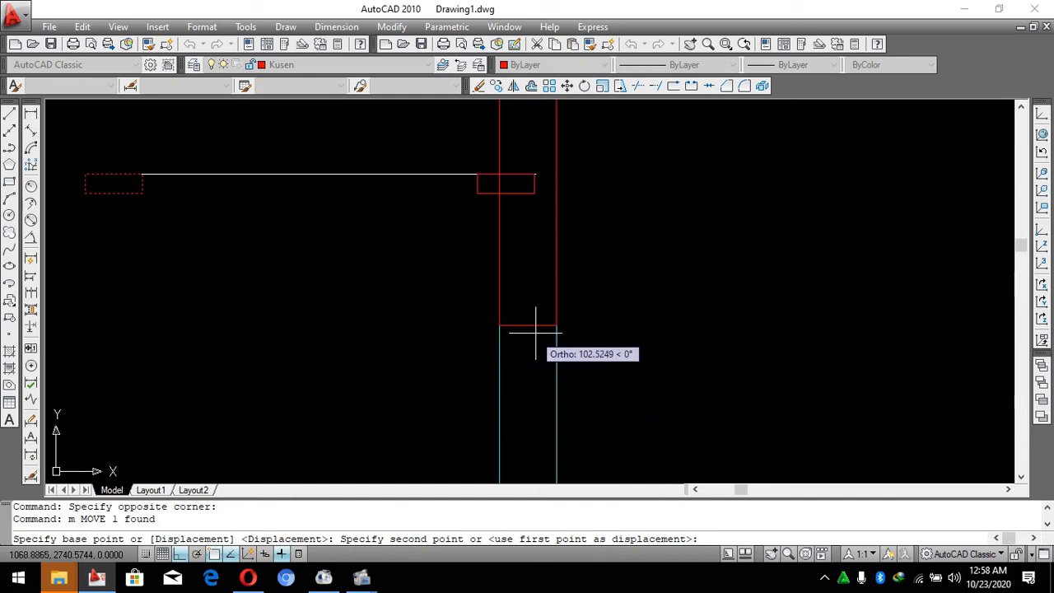
left_click(556, 325)
Copy the lower jamb by its lower-left corner to the upper end of the window rectangle.
left_click(413, 294)
left_click(633, 398)
type("c")
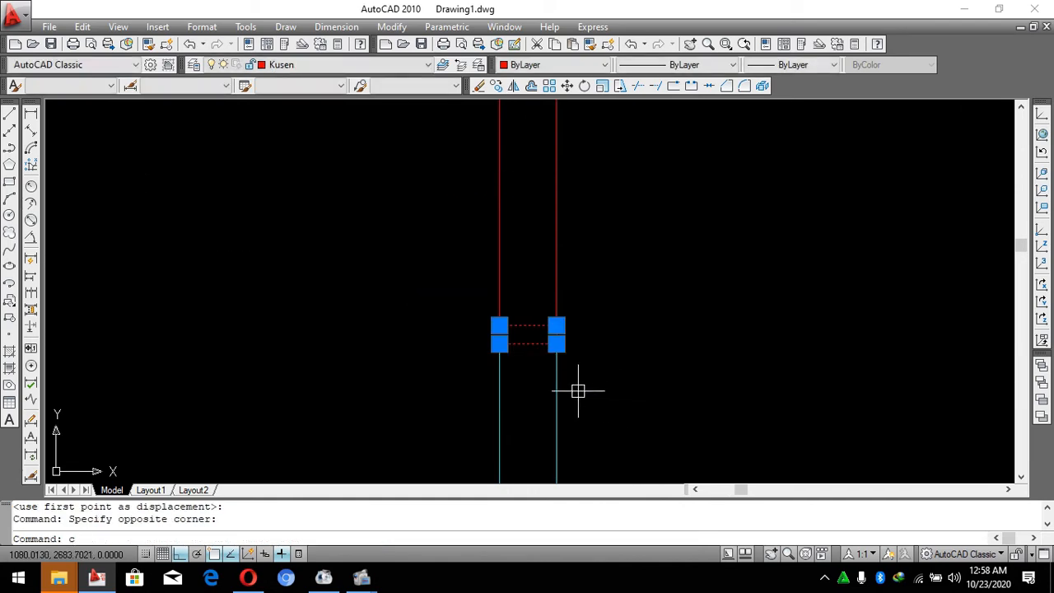
type("o")
key("Return")
left_click(499, 344)
scroll(486, 238, "down", 5)
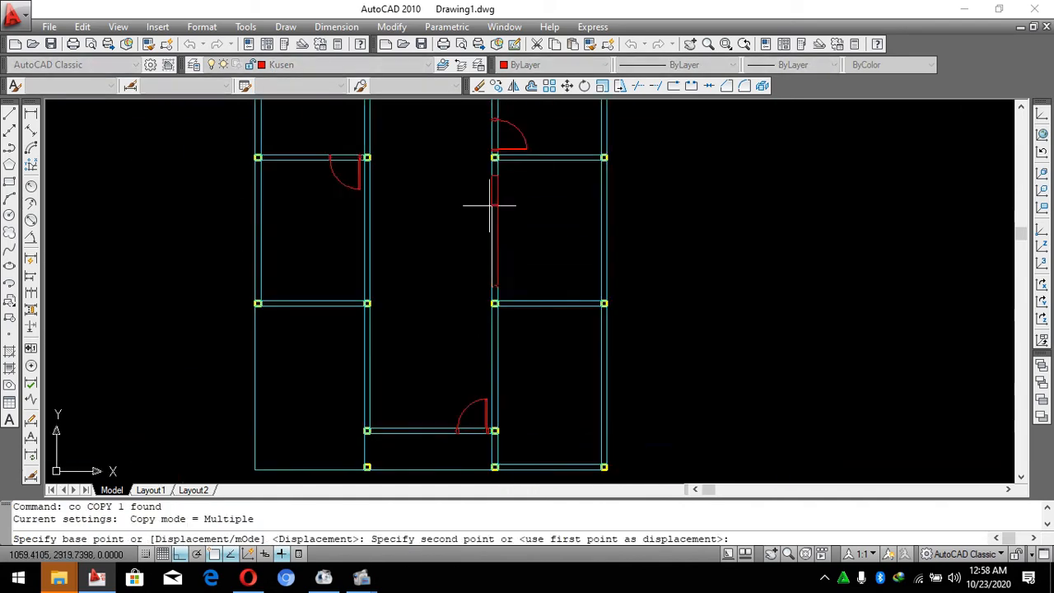
scroll(491, 206, "up", 5)
key("Escape")
key("Escape")
key("Escape")
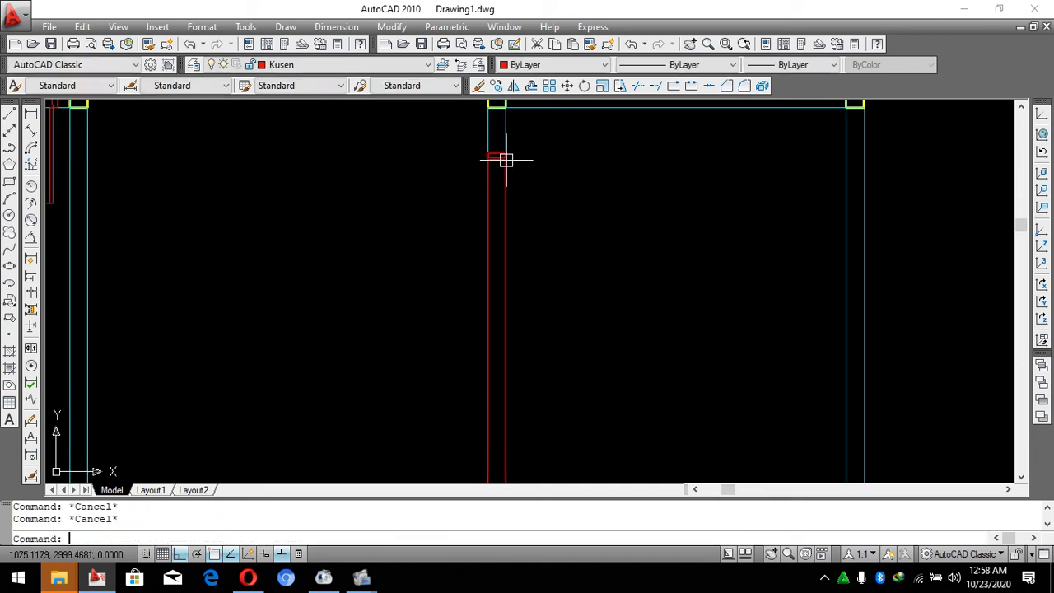
scroll(505, 169, "up", 3)
type("l")
key("Return")
scroll(492, 144, "down", 2)
left_click(486, 119)
key("Escape")
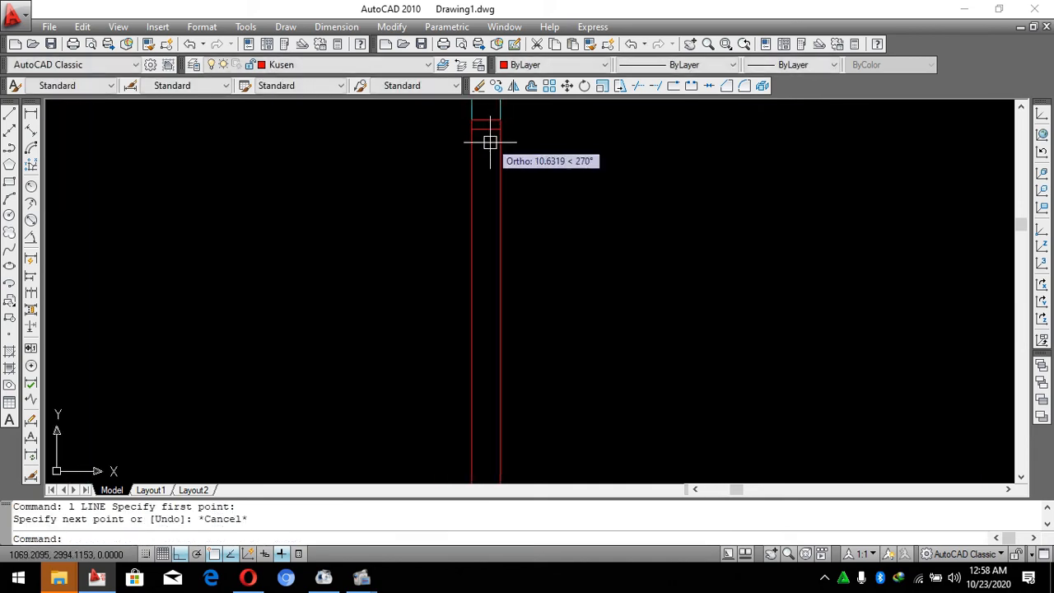
Draw the window's vertical centre line from the upper jamb's lower-edge midpoint down to the lower jamb.
key("Return")
left_click(485, 129)
scroll(494, 264, "down", 3)
scroll(482, 329, "up", 3)
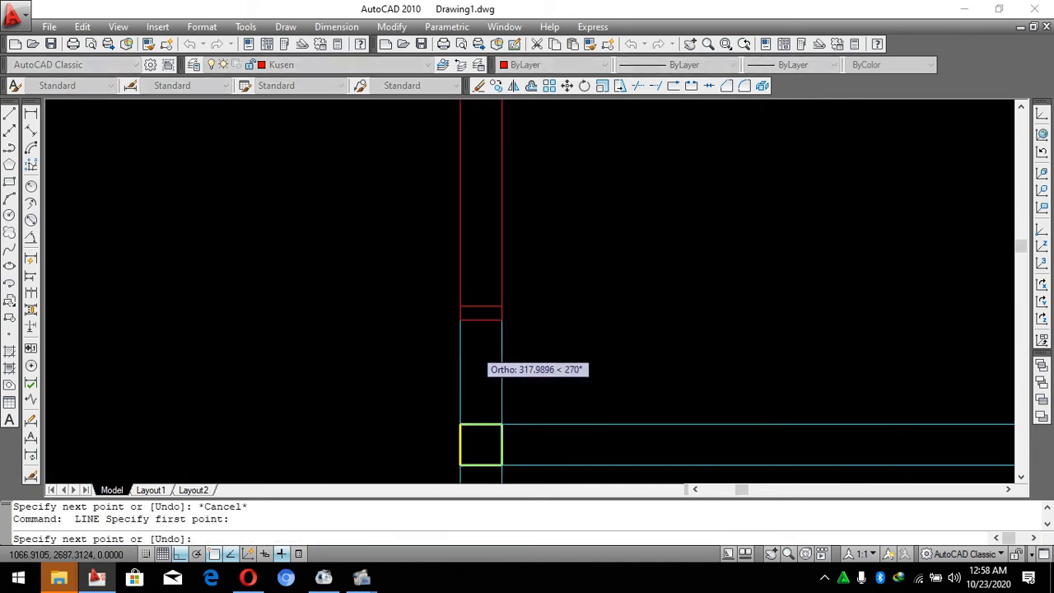
scroll(478, 321, "up", 3)
left_click(484, 240)
scroll(428, 371, "down", 4)
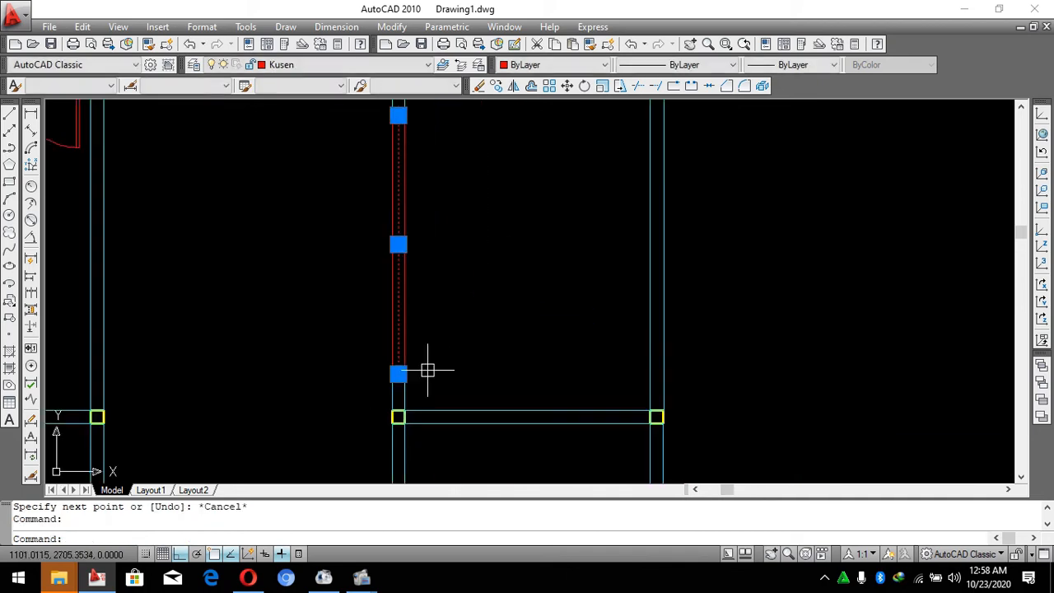
Move the window's vertical centre line horizontally out of the frame into the open room beside it.
type("m")
key("Return")
left_click(429, 309)
left_click(550, 307)
key("Escape")
key("Escape")
scroll(595, 384, "down", 1)
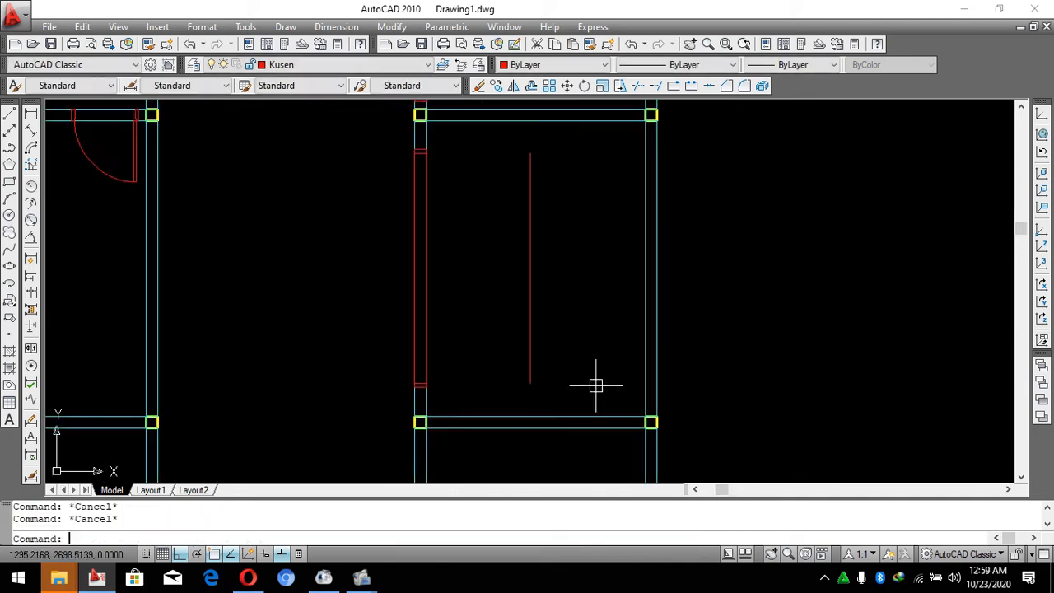
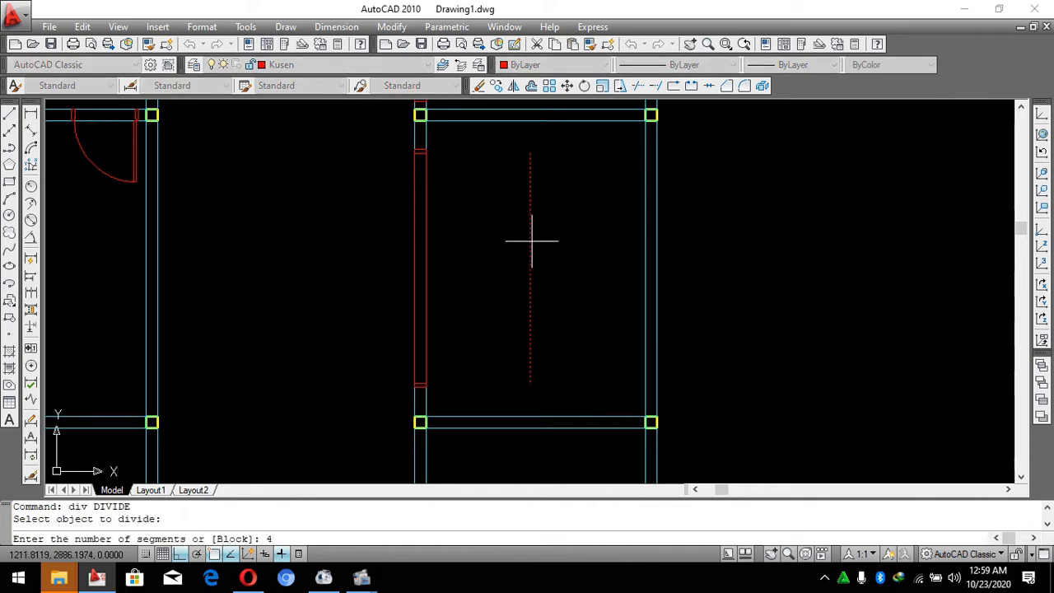
Divide the moved vertical line into 4 equal segments and select the division points.
key("Return")
left_click(603, 357)
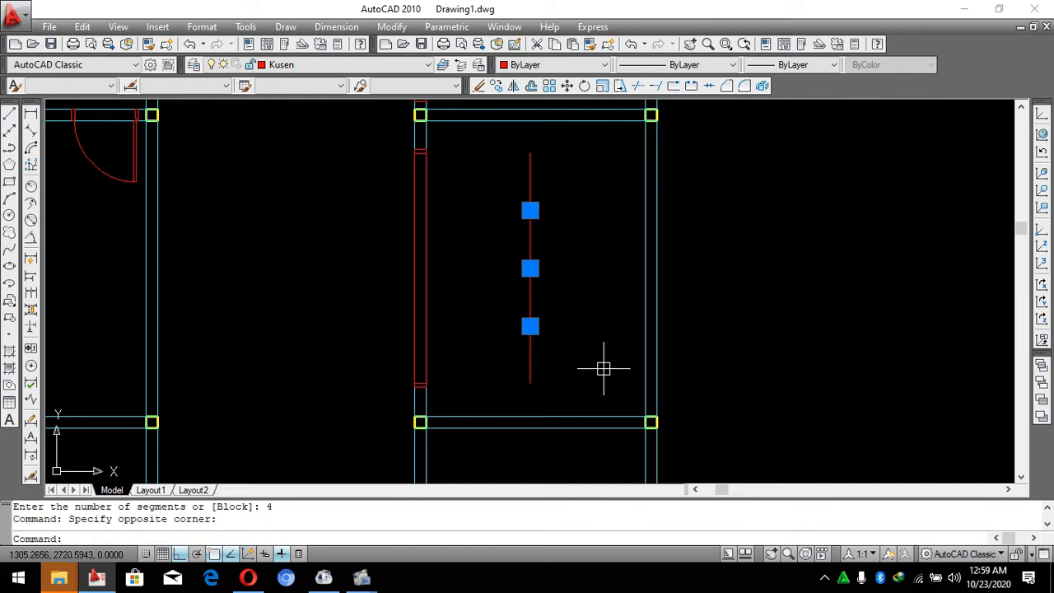
scroll(624, 392, "up", 2)
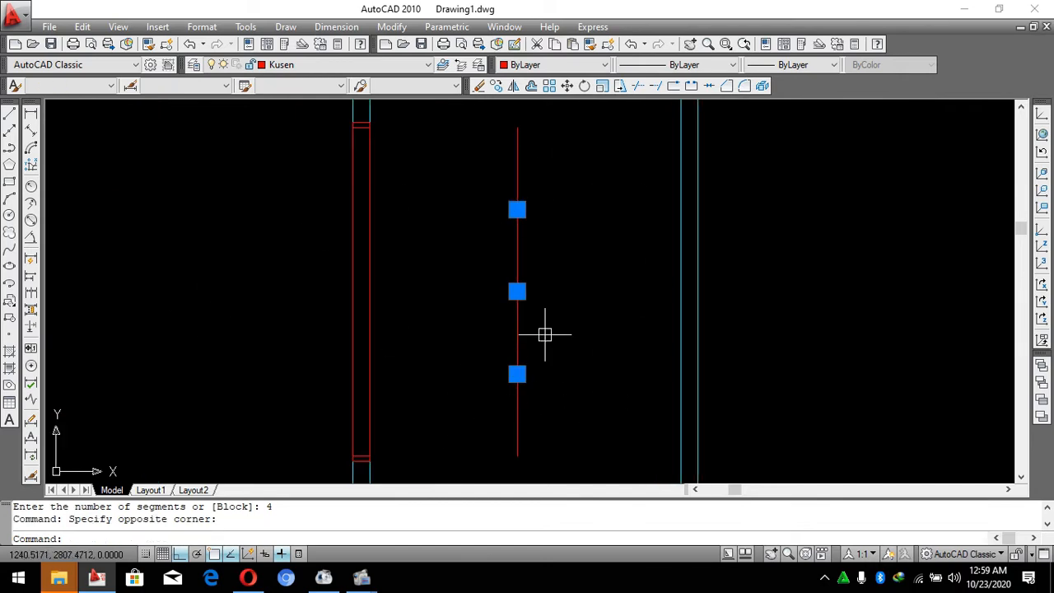
scroll(544, 334, "down", 1)
scroll(553, 336, "up", 1)
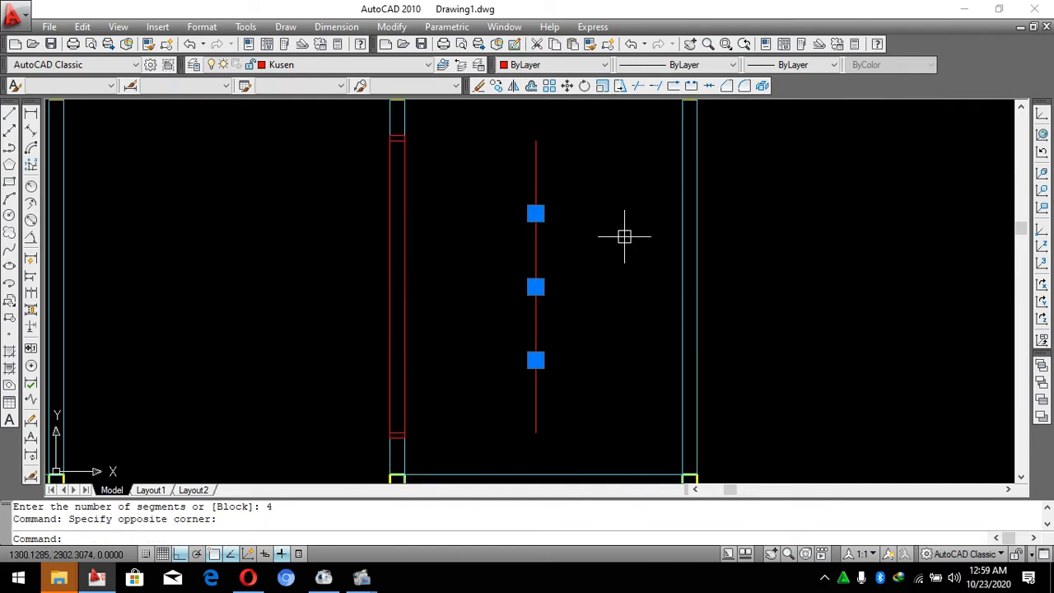
scroll(621, 264, "up", 2)
scroll(560, 344, "down", 2)
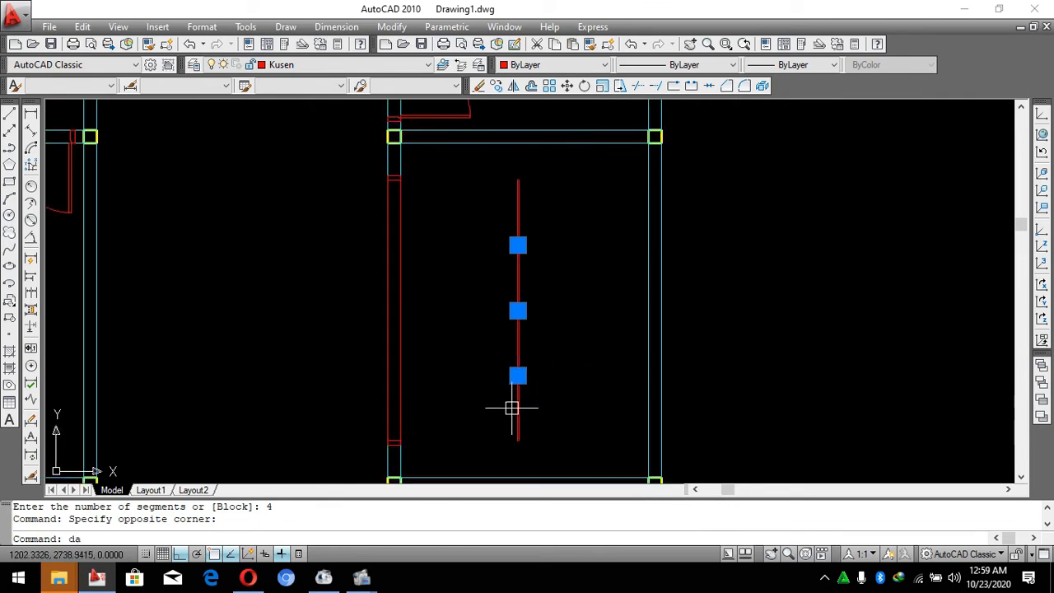
Add an aligned dimension along the lowest quarter segment of the divided line.
type("l")
key("Return")
left_click(518, 375)
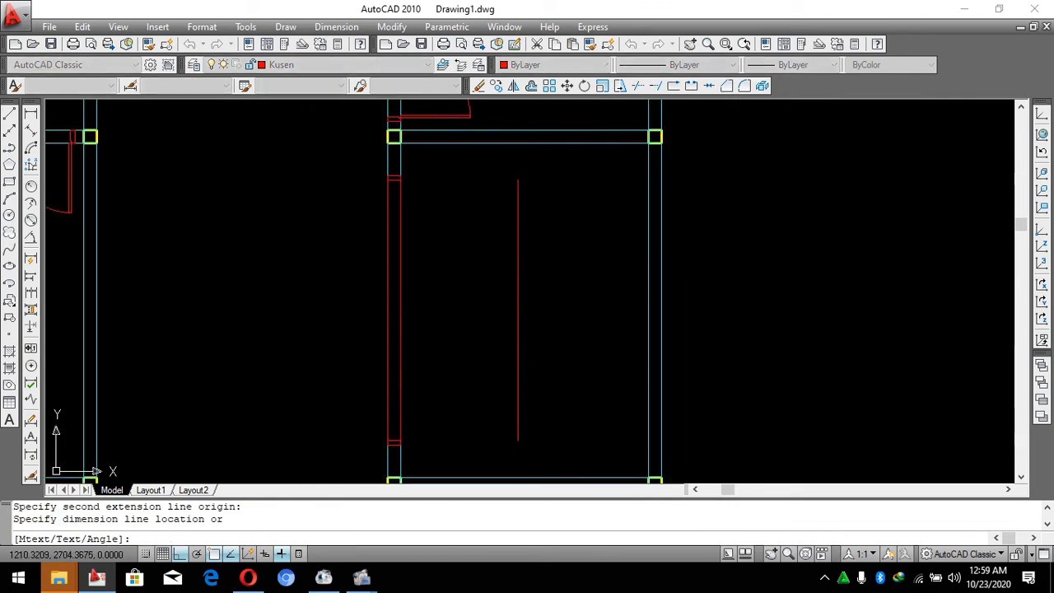
scroll(614, 393, "up", 3)
left_click(582, 390)
scroll(559, 211, "up", 3)
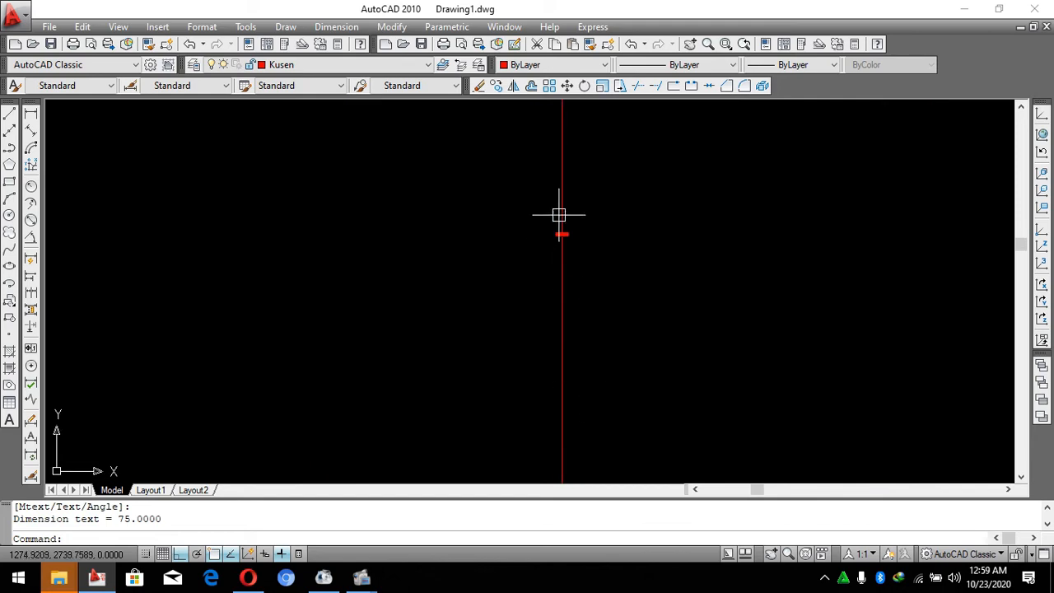
Erase the small aligned dimension on the divided line.
key("Escape")
key("Escape")
left_click(671, 218)
left_click(405, 408)
key("Delete")
key("Escape")
scroll(606, 318, "down", 5)
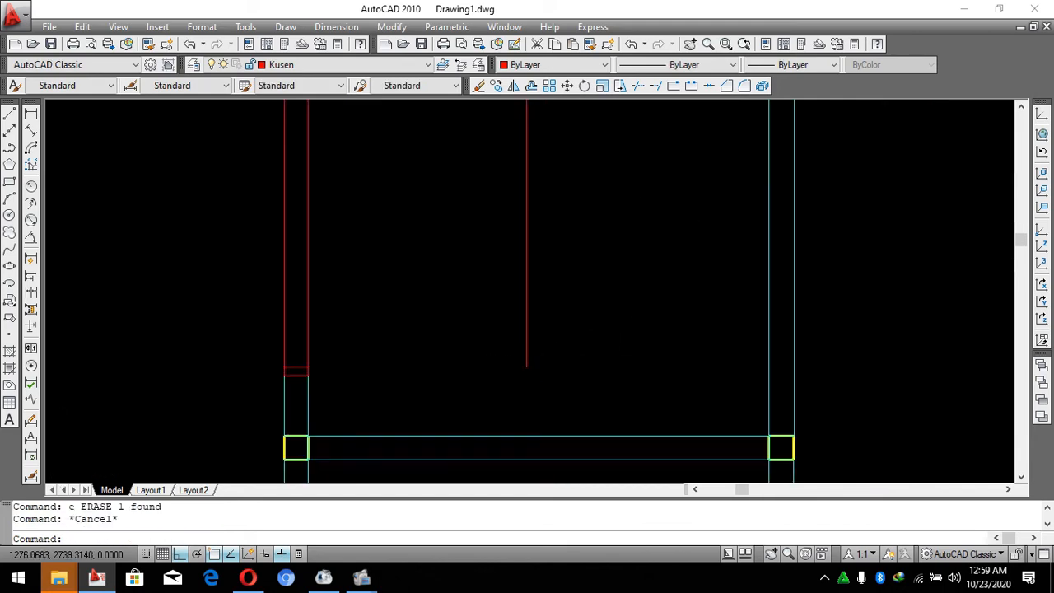
Draw a 75 × 3 rectangle for a window sash in the corridor.
type("rec")
key("Return")
scroll(551, 302, "up", 2)
left_click(457, 371)
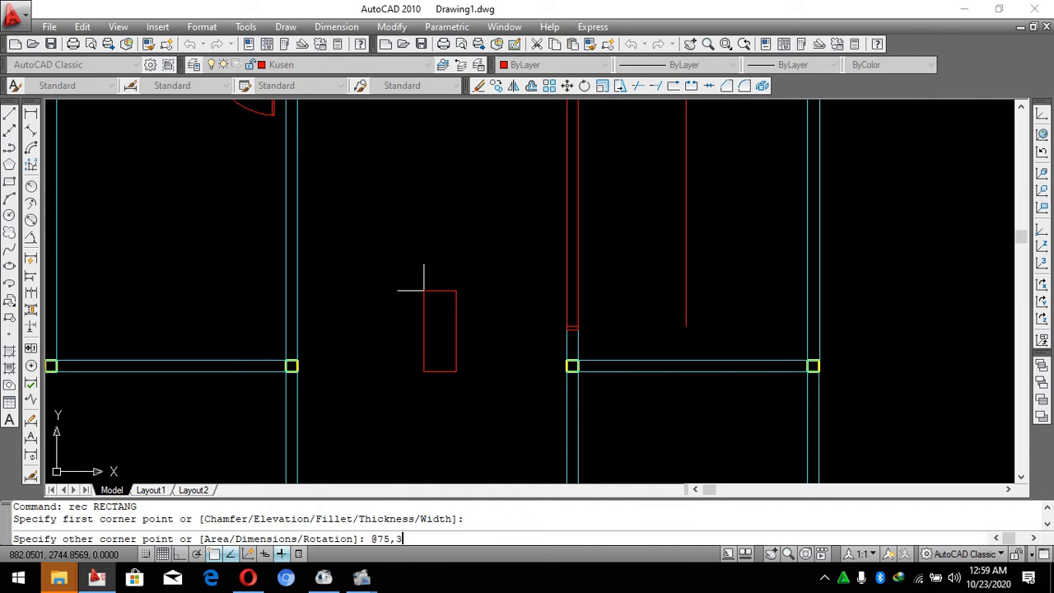
key("Return")
key("Escape")
Rotate the 75 × 3 rectangle by 270° so it stands vertically.
scroll(466, 390, "up", 3)
left_click(466, 390)
left_click(433, 253)
type("r")
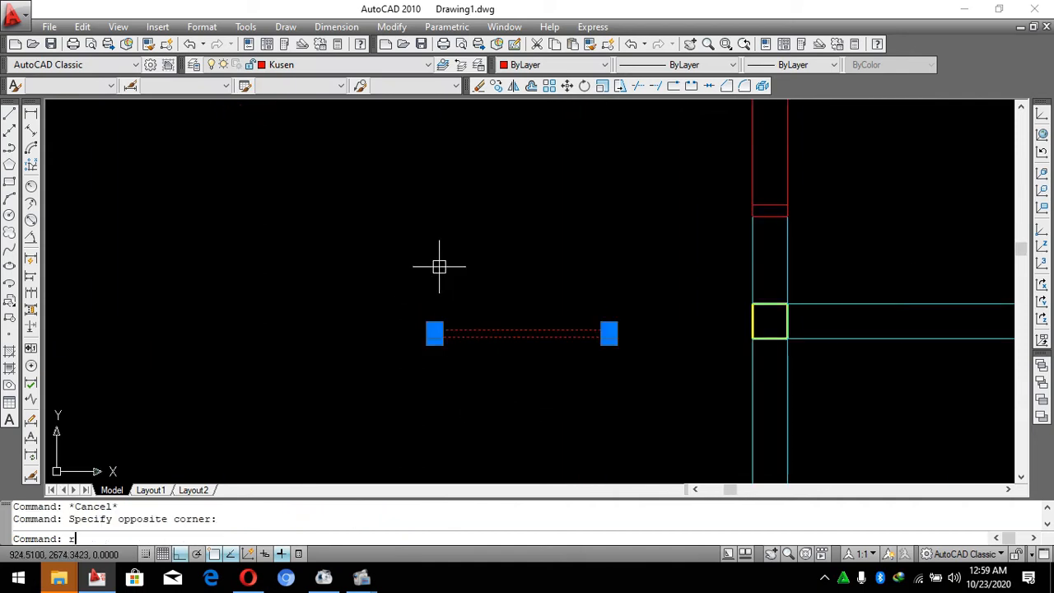
type("o")
key("Return")
left_click(510, 276)
left_click(508, 419)
key("Escape")
key("Escape")
scroll(505, 409, "down", 4)
scroll(474, 396, "up", 3)
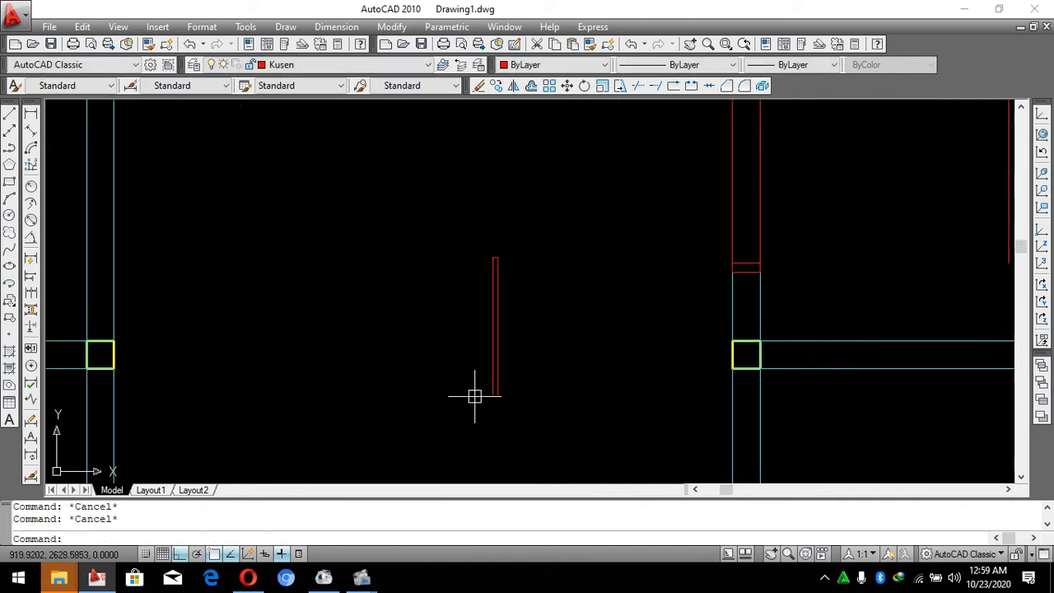
Draw a line across the lower short edge of the vertical sash rectangle.
scroll(475, 396, "up", 3)
type("l")
key("Return")
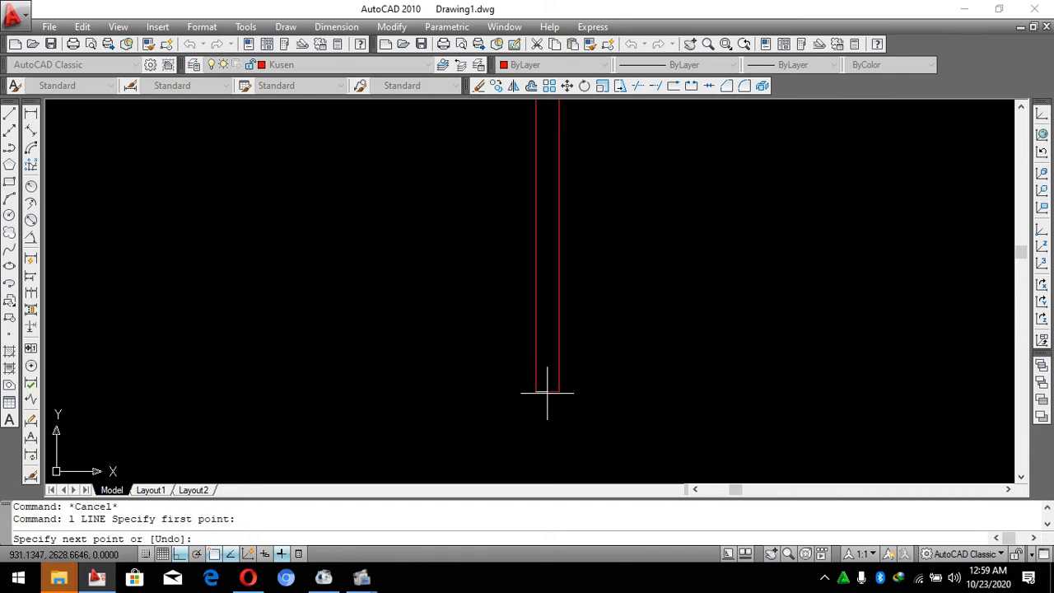
left_click(559, 391)
key("Escape")
Move the short line 5 units straight up from the sash's lower edge.
left_click(472, 357)
left_click(629, 442)
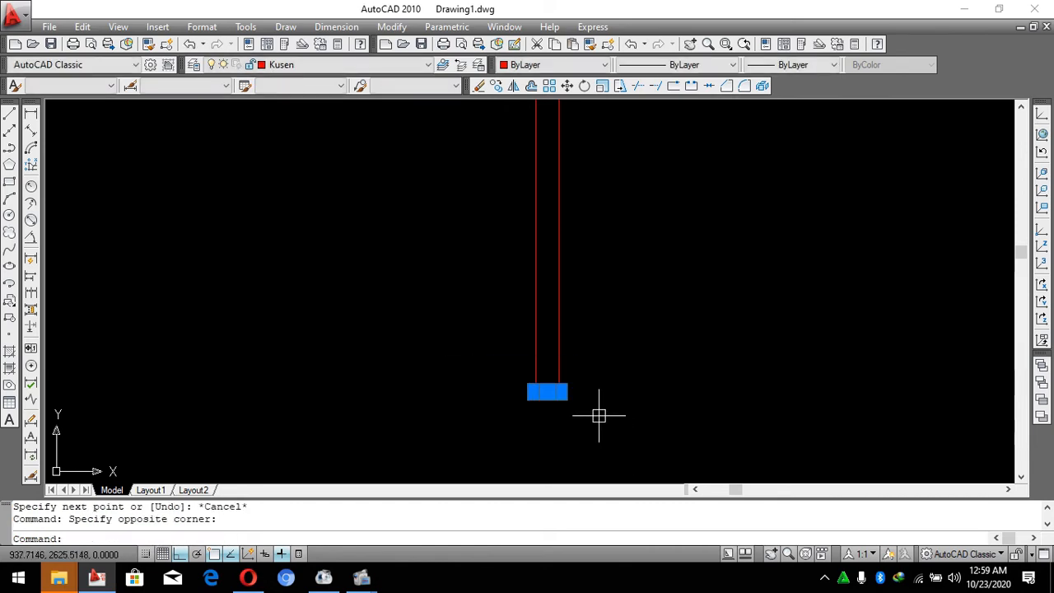
type("m")
key("Return")
left_click(601, 418)
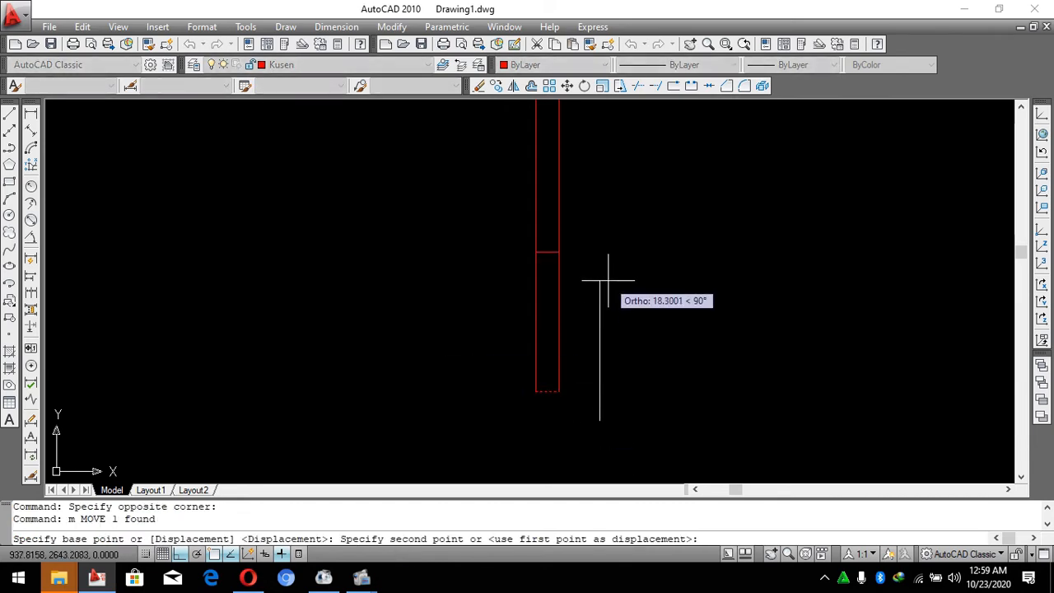
scroll(586, 265, "up", 2)
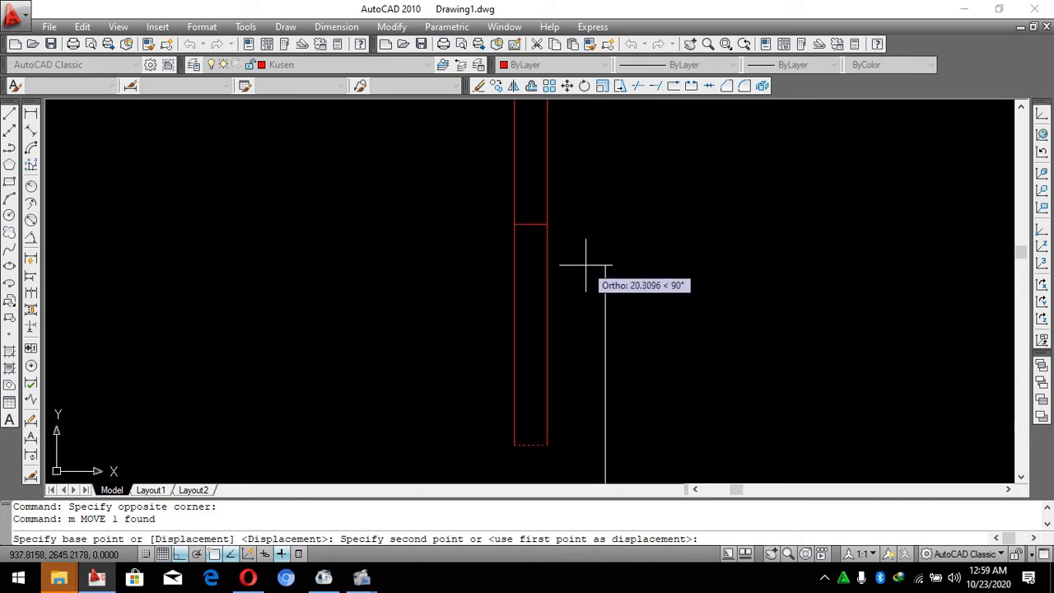
scroll(590, 260, "down", 2)
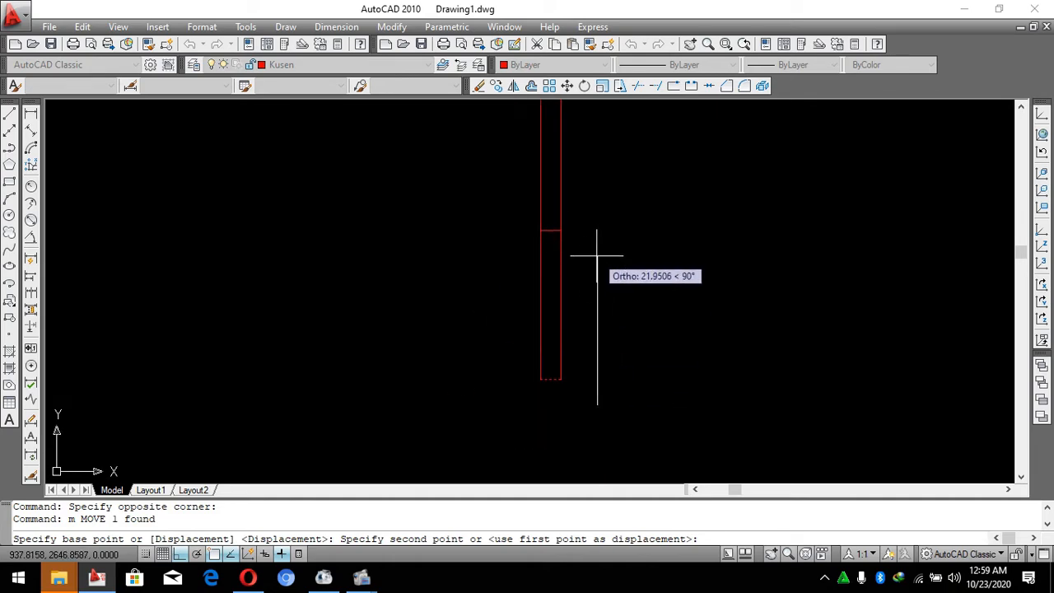
type("5")
key("Return")
key("Escape")
Mirror the short line to the sash's upper end about the rectangle's horizontal mid-axis, keeping the original.
left_click(452, 263)
left_click(621, 341)
scroll(572, 412, "down", 3)
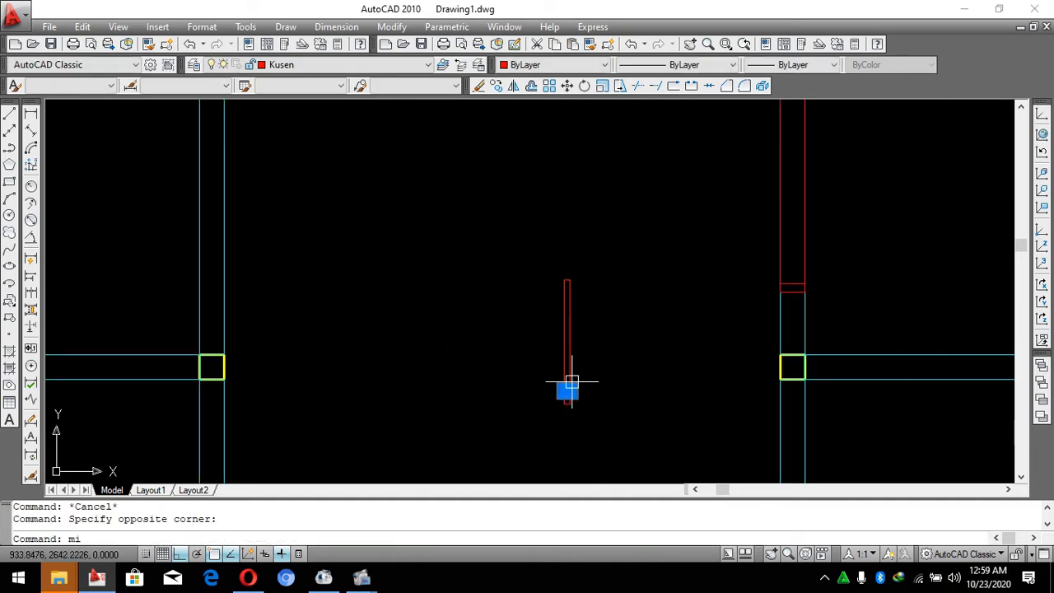
type("mi")
key("Return")
left_click(678, 347)
key("Return")
key("Escape")
key("Escape")
scroll(581, 395, "up", 4)
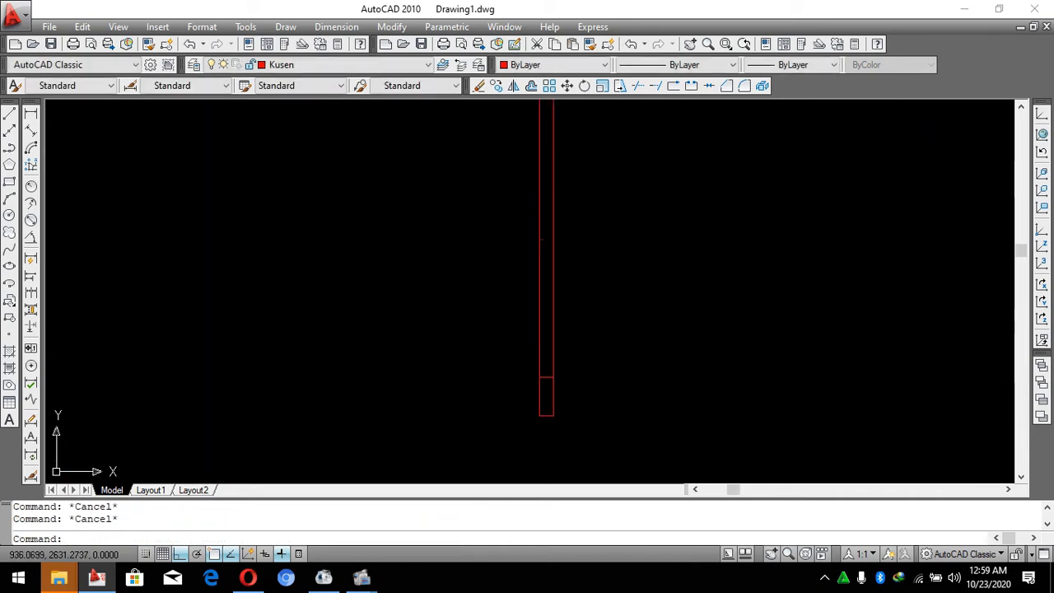
Draw a 0.5-wide polyline for the glass between the midpoints of the sash's lower and upper cross lines.
scroll(551, 395, "up", 3)
type("pl")
key("Return")
left_click(527, 326)
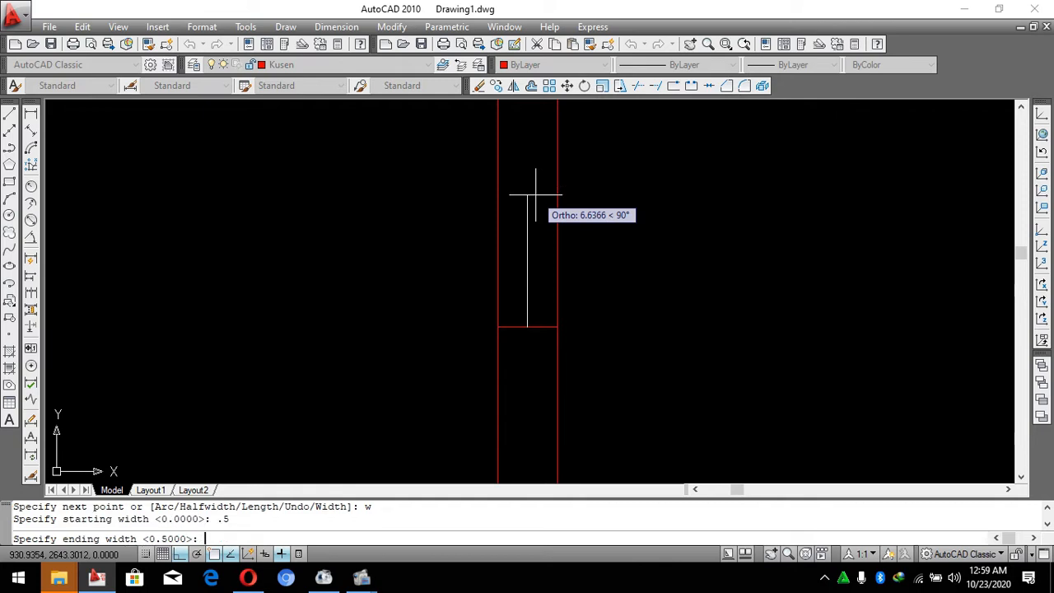
key("Return")
scroll(530, 387, "down", 8)
scroll(530, 231, "up", 7)
left_click(529, 216)
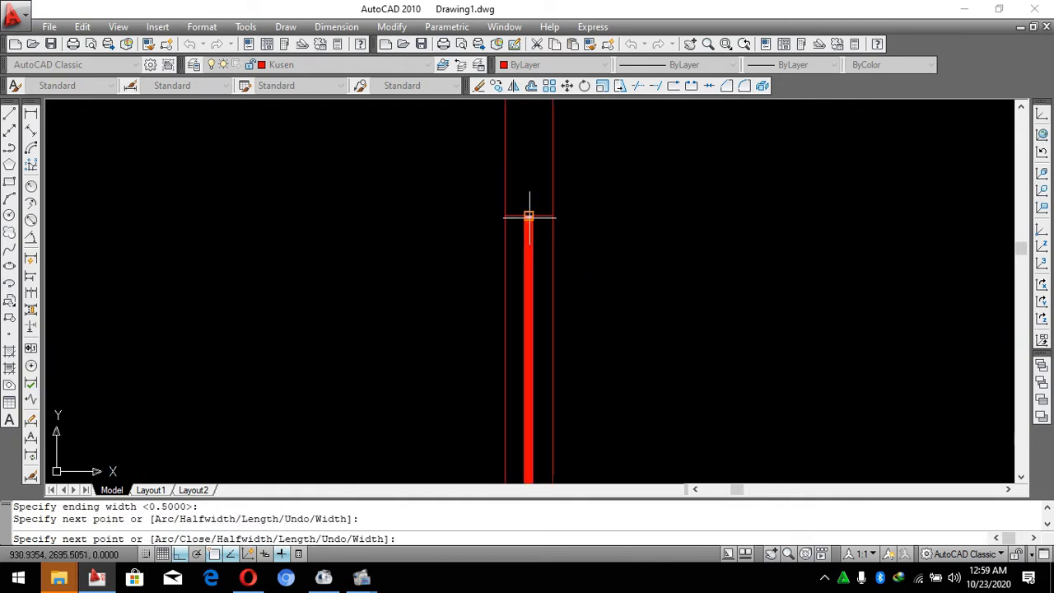
key("Escape")
Stretch both ends of the glass polyline outward by 1 unit past the cross lines.
left_click(528, 216)
left_click(526, 217)
type("1")
key("Return")
scroll(517, 169, "down", 3)
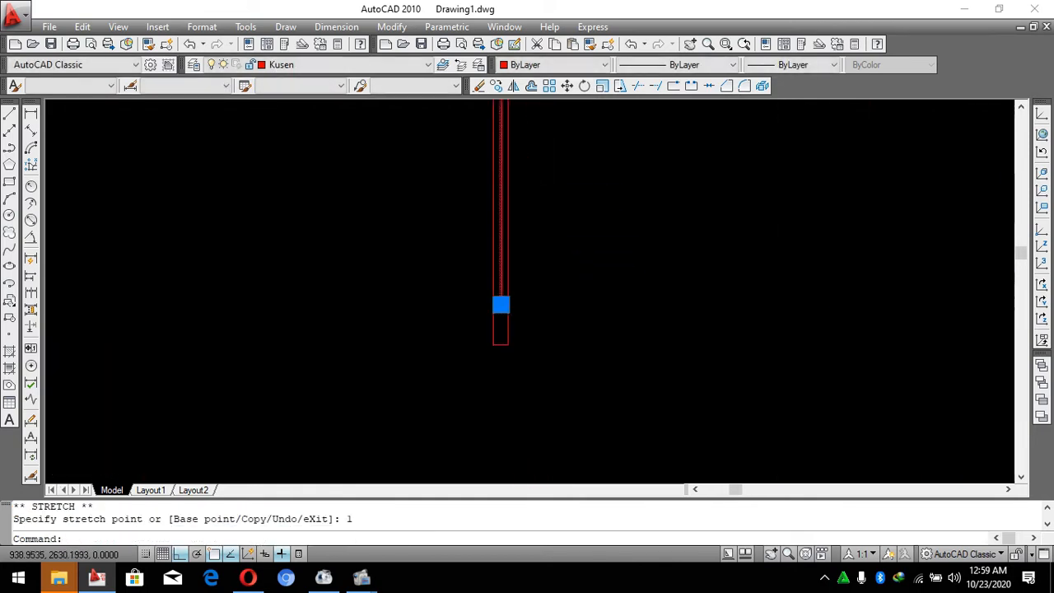
scroll(516, 312, "up", 5)
left_click(473, 289)
type("1")
key("Return")
key("Escape")
key("Escape")
scroll(539, 432, "down", 4)
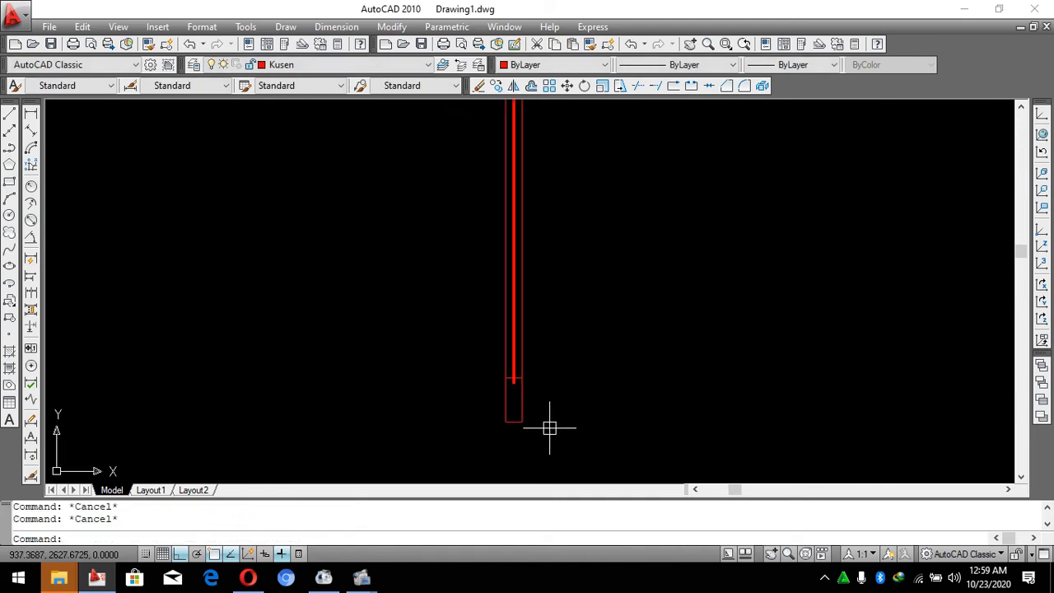
scroll(527, 387, "down", 3)
scroll(823, 387, "up", 3)
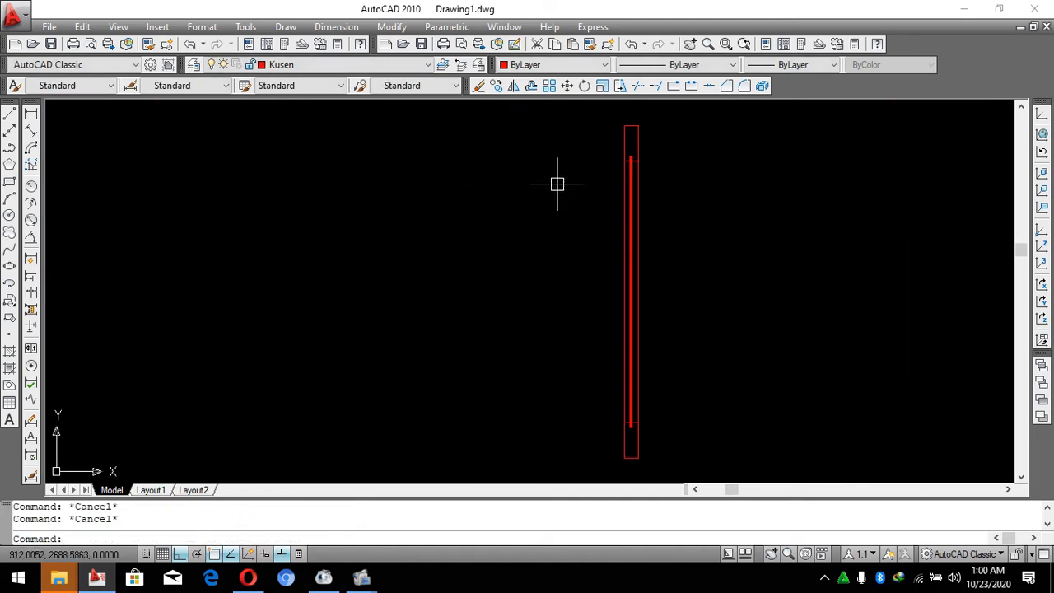
scroll(531, 272, "down", 2)
left_click(652, 388)
left_click(550, 180)
type("m")
key("Return")
scroll(596, 346, "up", 2)
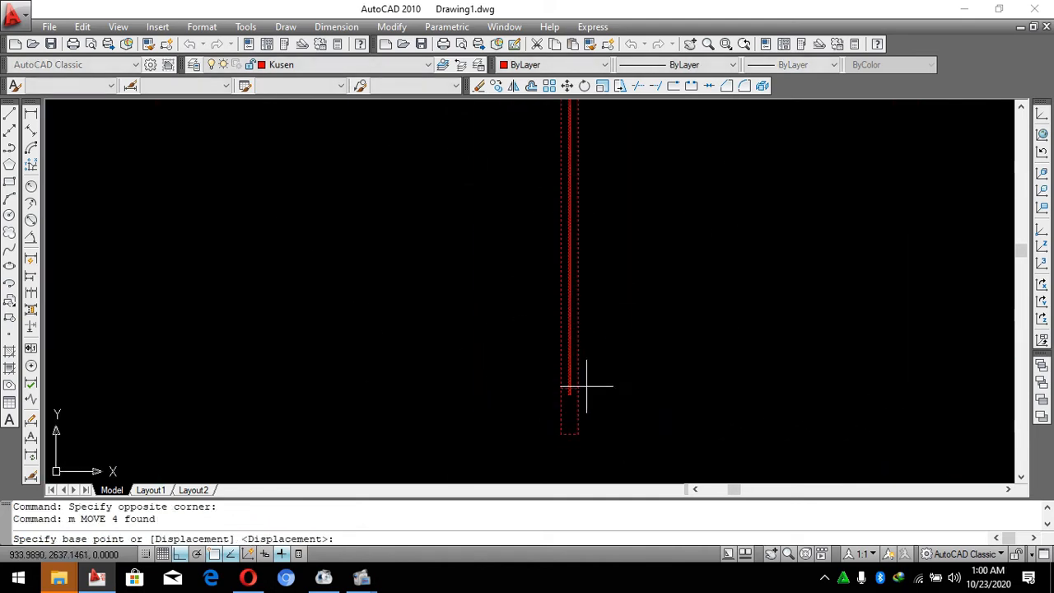
key("Escape")
scroll(576, 423, "down", 2)
left_click(584, 423)
left_click(489, 231)
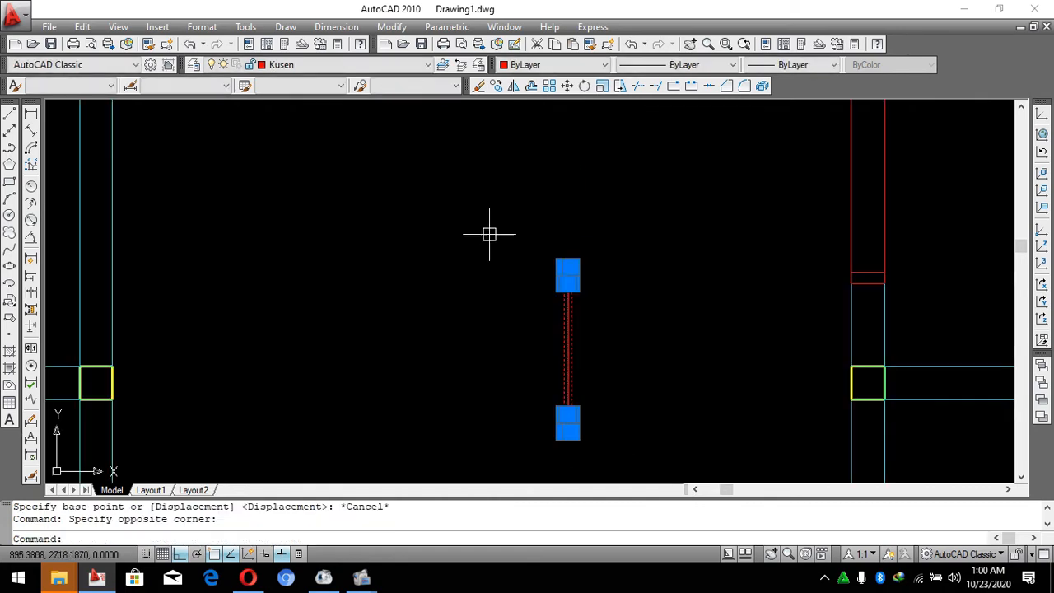
scroll(588, 436, "up", 2)
type("m")
key("Return")
key("Escape")
left_click(635, 400)
scroll(552, 371, "down", 2)
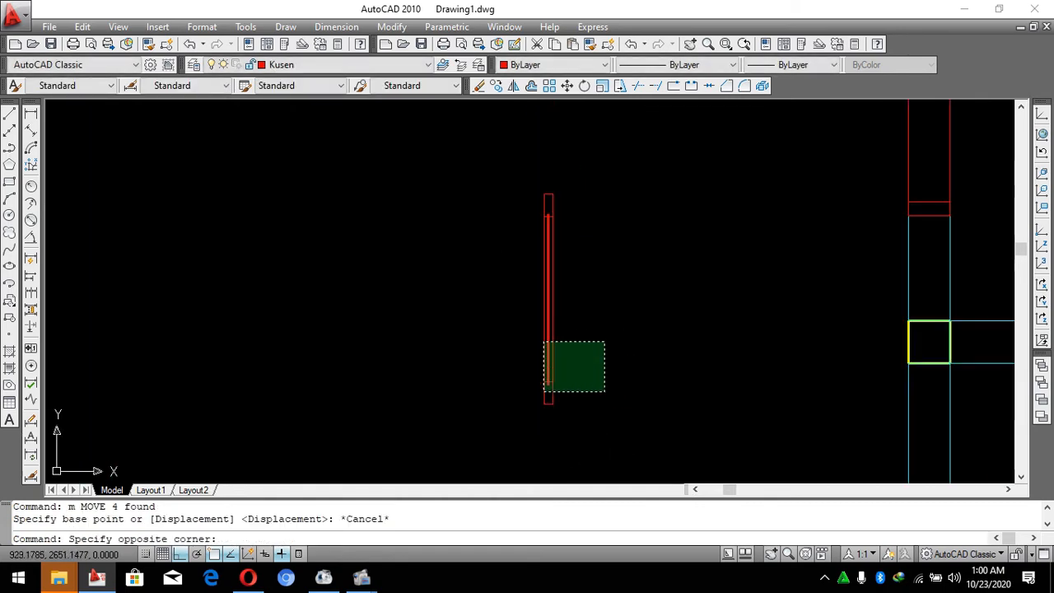
key("Escape")
Rotate the complete sash 35° counterclockwise.
left_click(621, 408)
left_click(428, 191)
type("r")
key("Return")
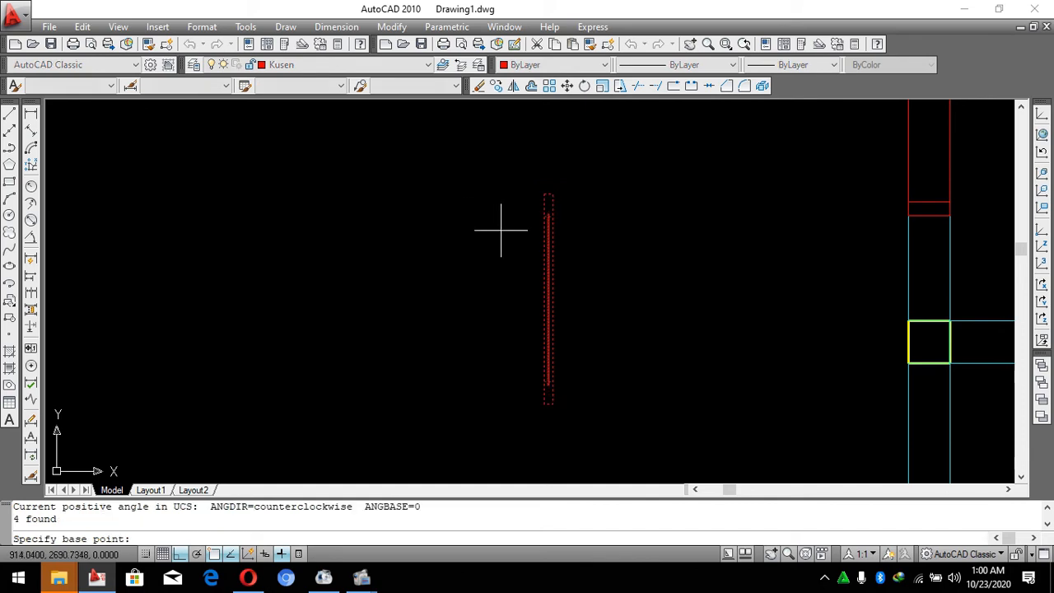
left_click(543, 382)
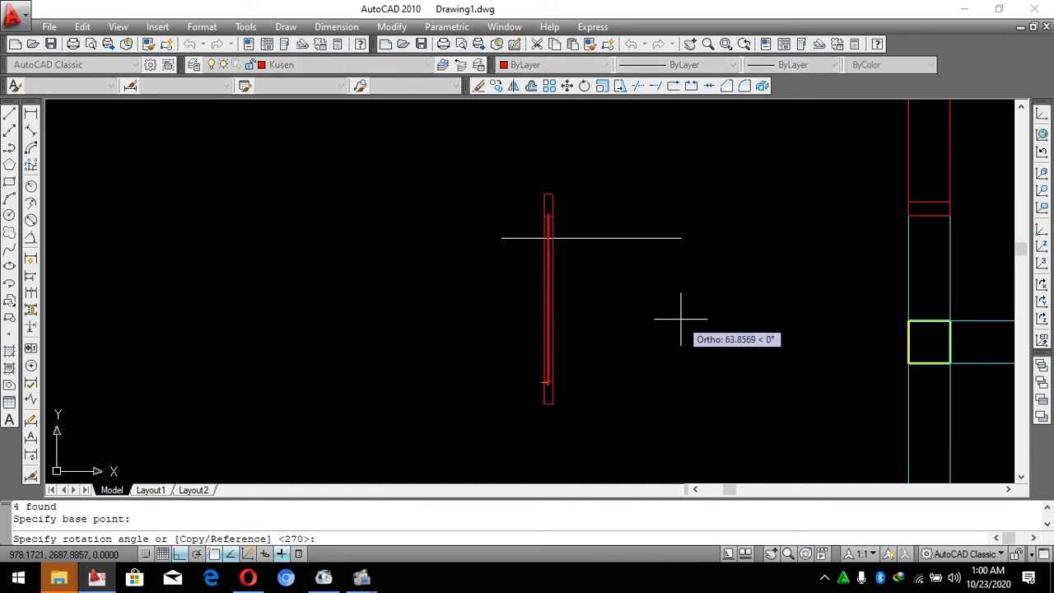
key("Return")
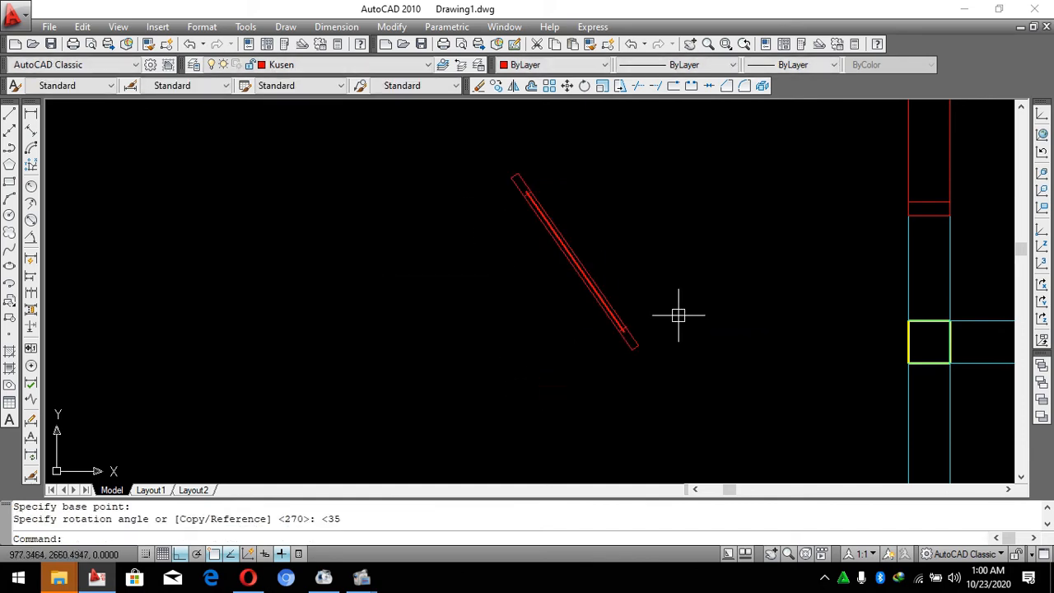
Rotate the tilted sash by a further 270° so it rises from lower left to upper right.
key("ctrl+z")
scroll(441, 347, "down", 2)
left_click(575, 359)
left_click(462, 232)
type("r")
key("Return")
left_click(539, 272)
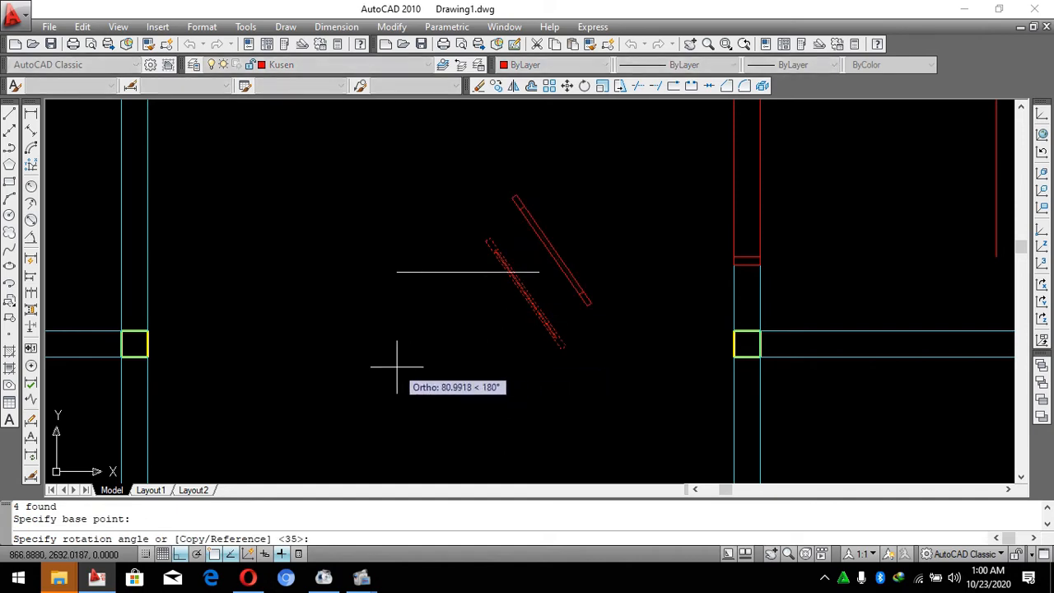
left_click(549, 387)
key("Escape")
Mirror the slanted sash about a horizontal axis through its upper-right tip, keeping the original, to form a pair.
left_click(599, 354)
left_click(337, 142)
type("m")
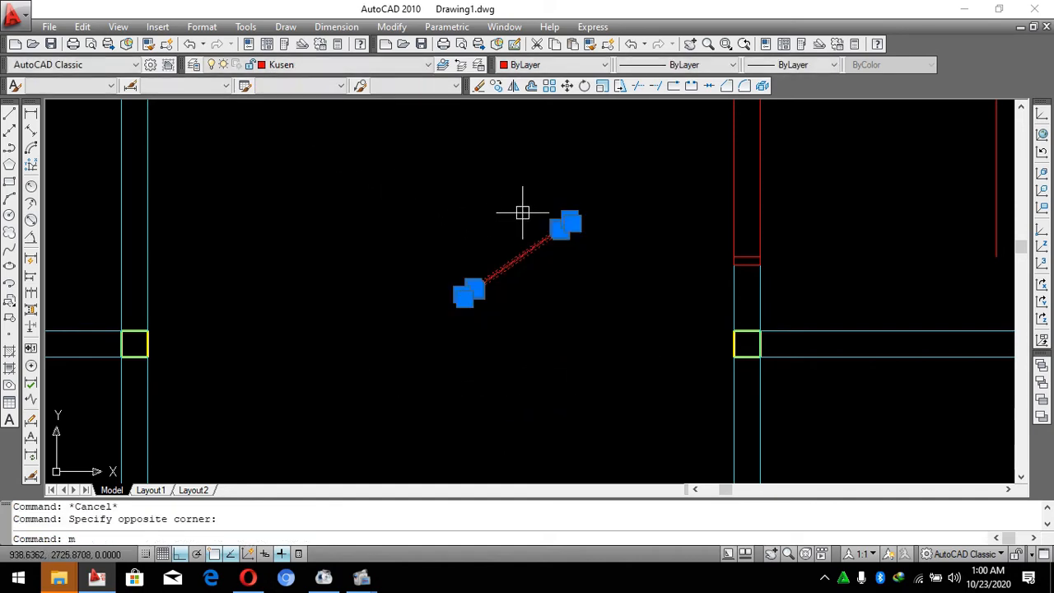
scroll(527, 203, "up", 2)
type("i")
left_click(610, 236)
left_click(710, 245)
key("space")
Move the V-shaped sash pair by its lower end corner onto the inner corner of the window frame's lower jamb.
left_click(677, 329)
left_click(527, 158)
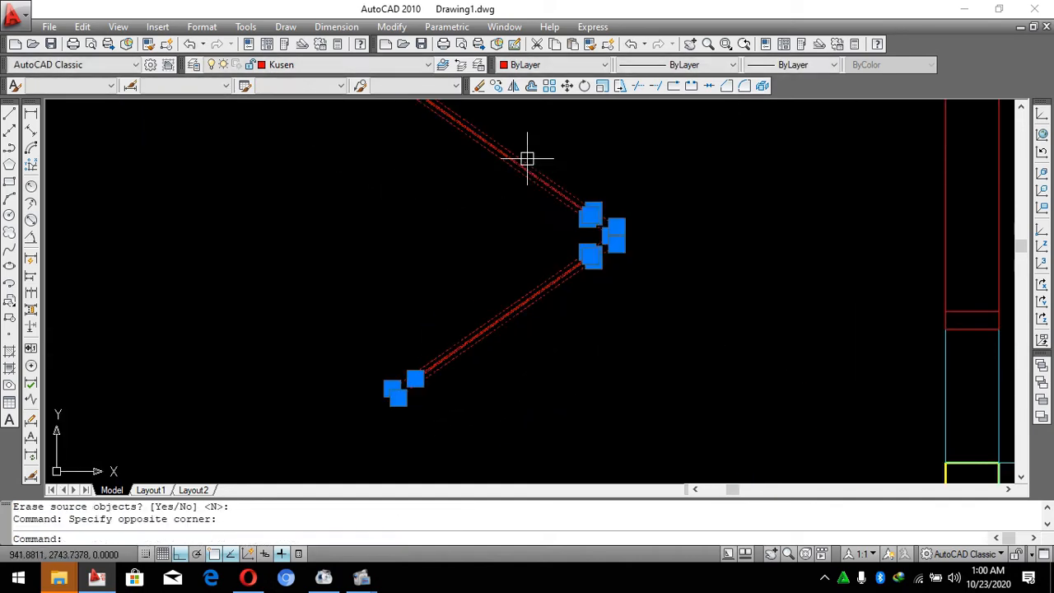
scroll(539, 242, "down", 3)
left_click(591, 152)
type("m")
key("space")
scroll(484, 344, "up", 5)
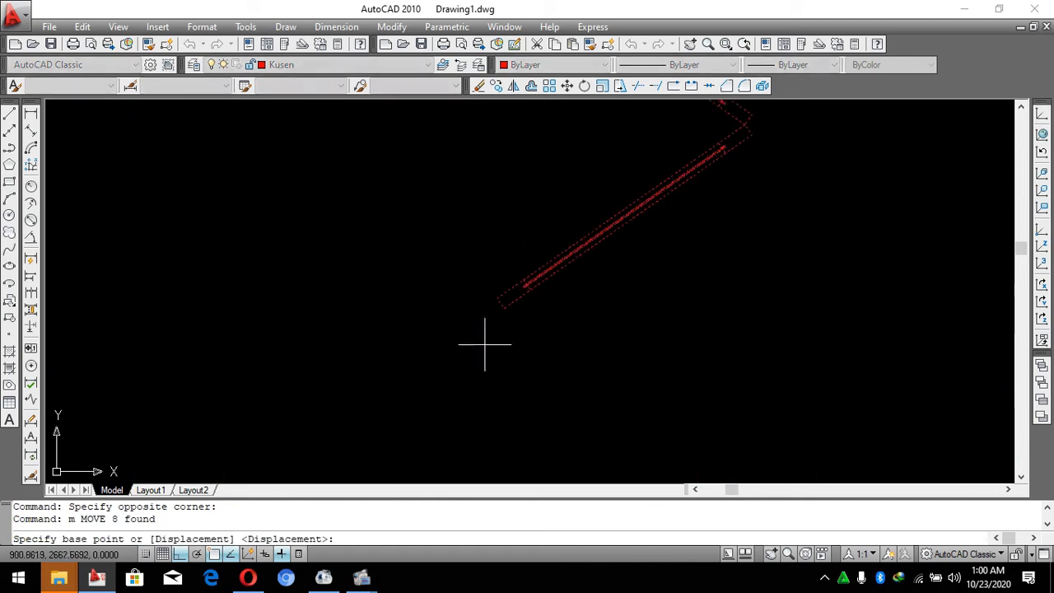
left_click(505, 310)
scroll(365, 301, "down", 3)
scroll(677, 275, "up", 3)
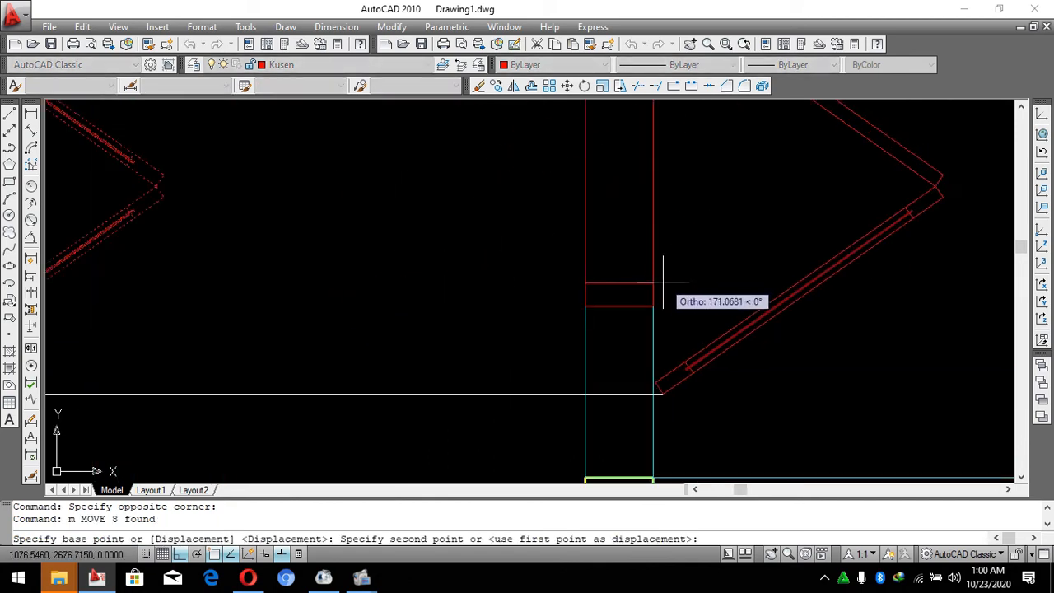
left_click(652, 282)
Copy the sash pair from its upper hinge corner to the inner corner of the window frame's upper jamb.
scroll(579, 344, "down", 4)
left_click(502, 204)
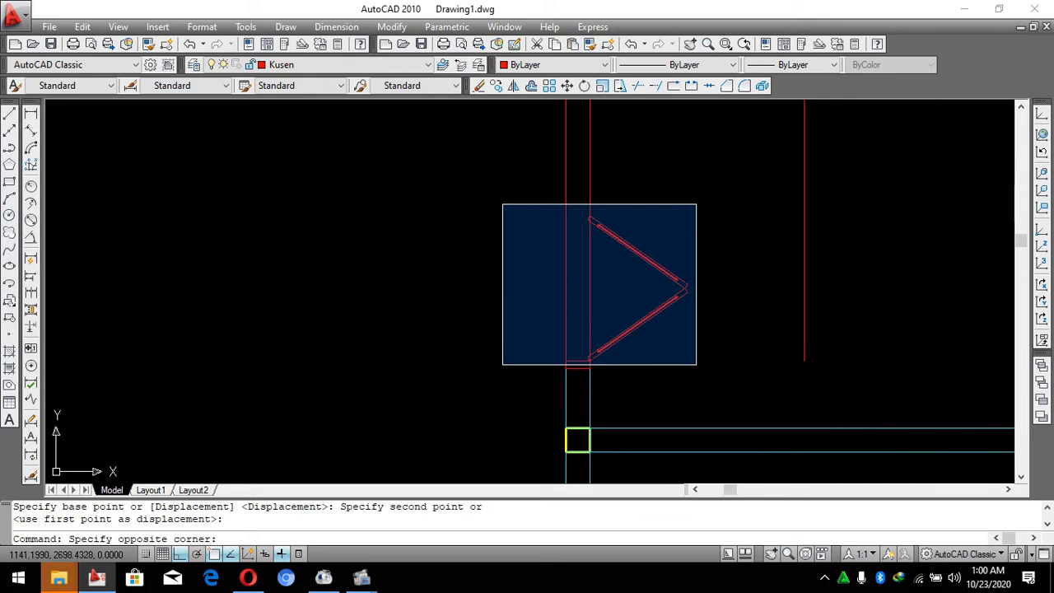
left_click(696, 364)
type("co")
key("Return")
scroll(586, 214, "up", 4)
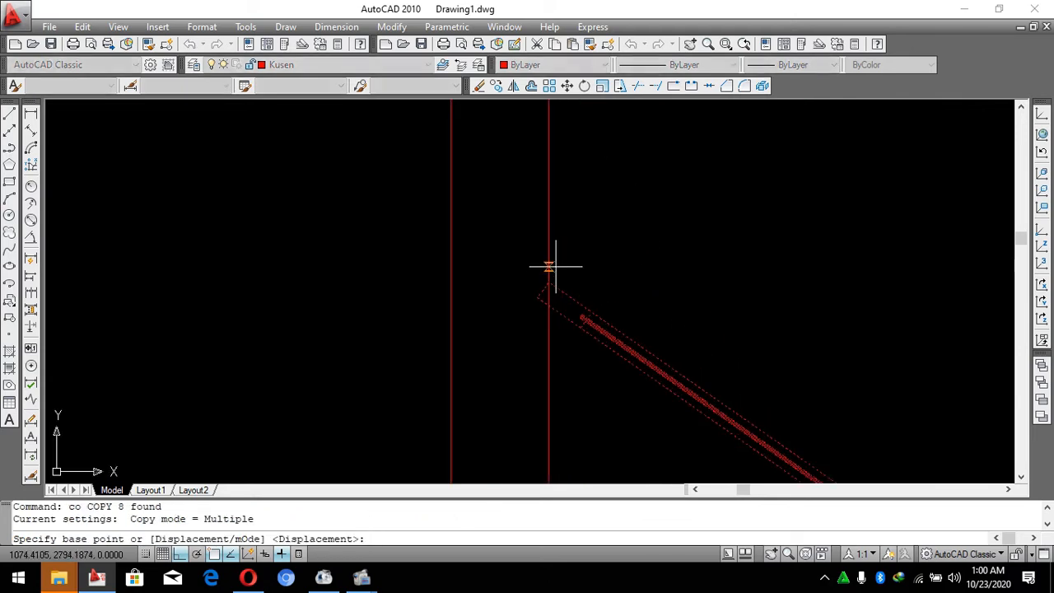
left_click(550, 284)
scroll(544, 375, "down", 4)
scroll(545, 278, "down", 3)
scroll(560, 228, "up", 5)
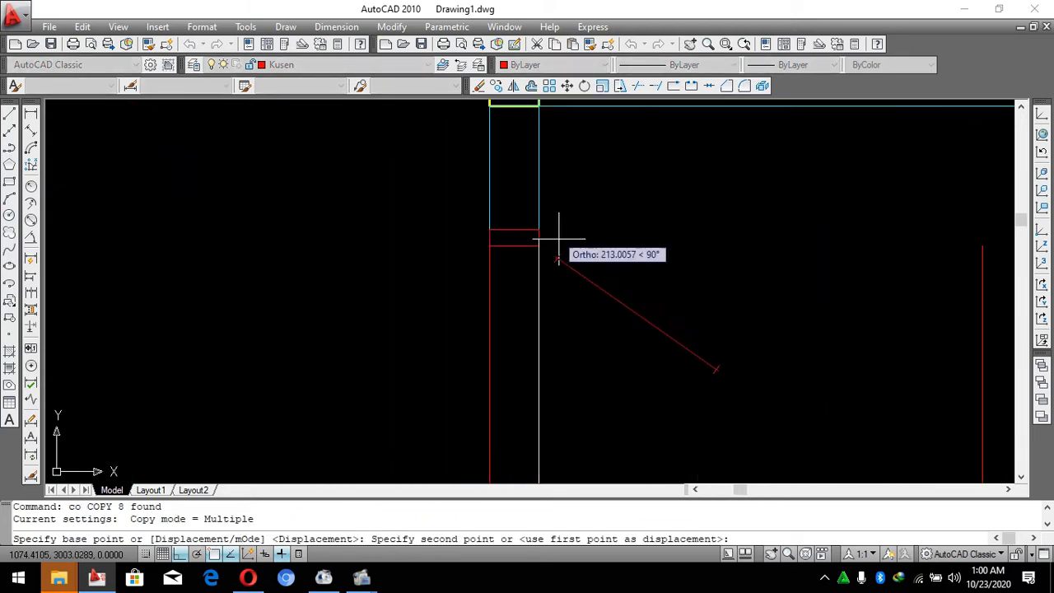
left_click(516, 247)
key("Escape")
scroll(522, 181, "down", 3)
key("Escape")
key("Escape")
scroll(505, 190, "down", 3)
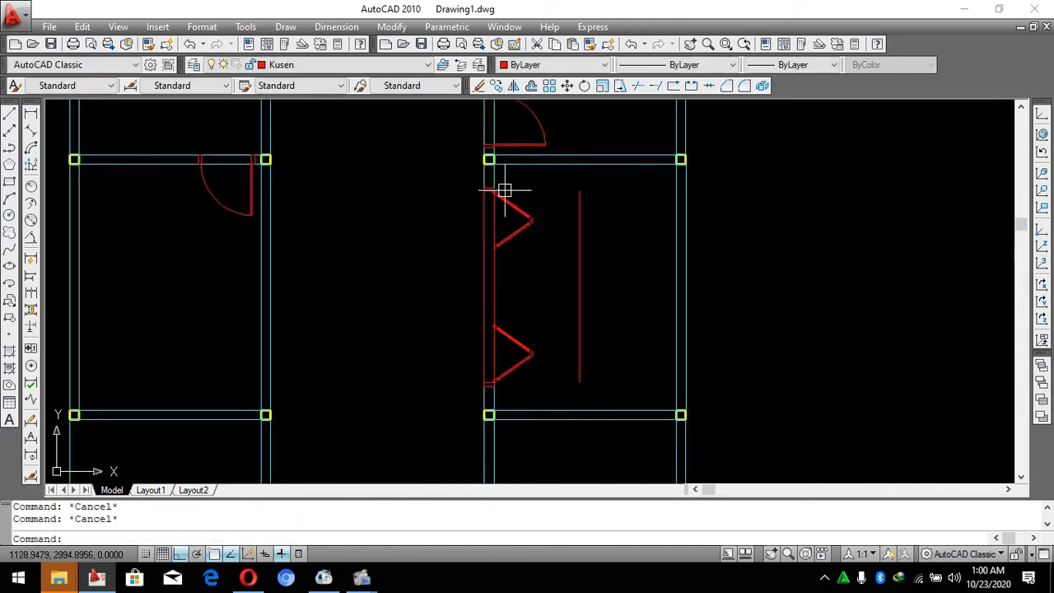
Mirror the window frame and both sash pairs about the wall's vertical centreline, erasing the source objects.
left_click(462, 188)
left_click(562, 397)
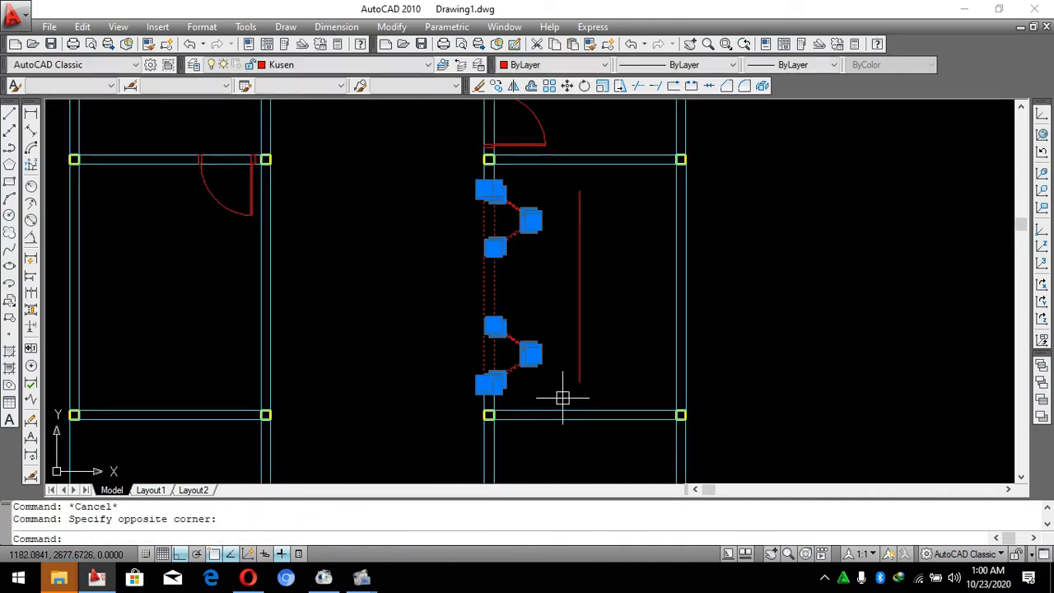
type("mi")
key("Return")
scroll(461, 370, "up", 6)
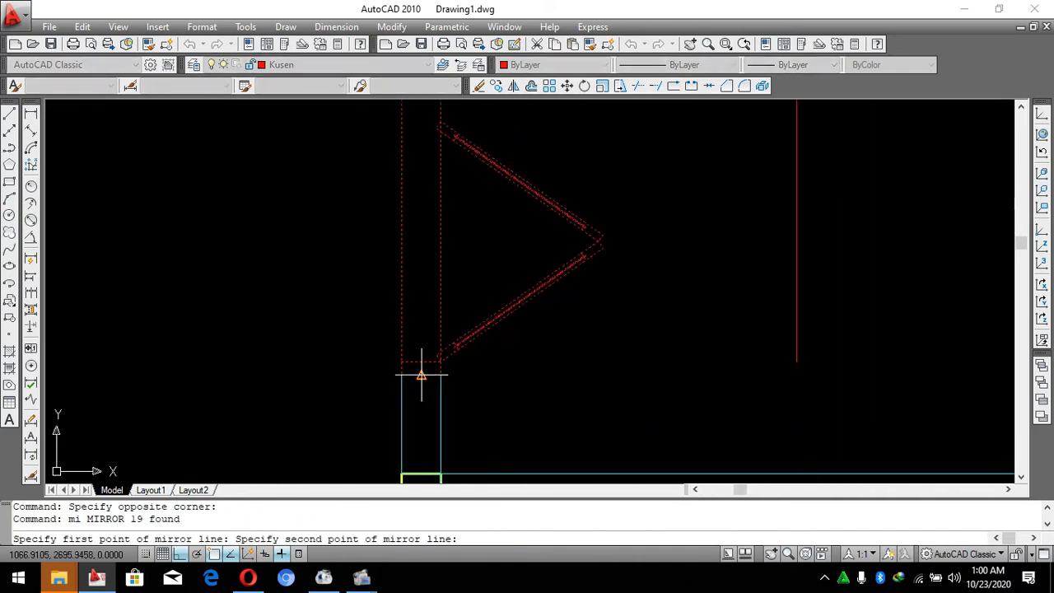
left_click(419, 277)
type("y")
key("Return")
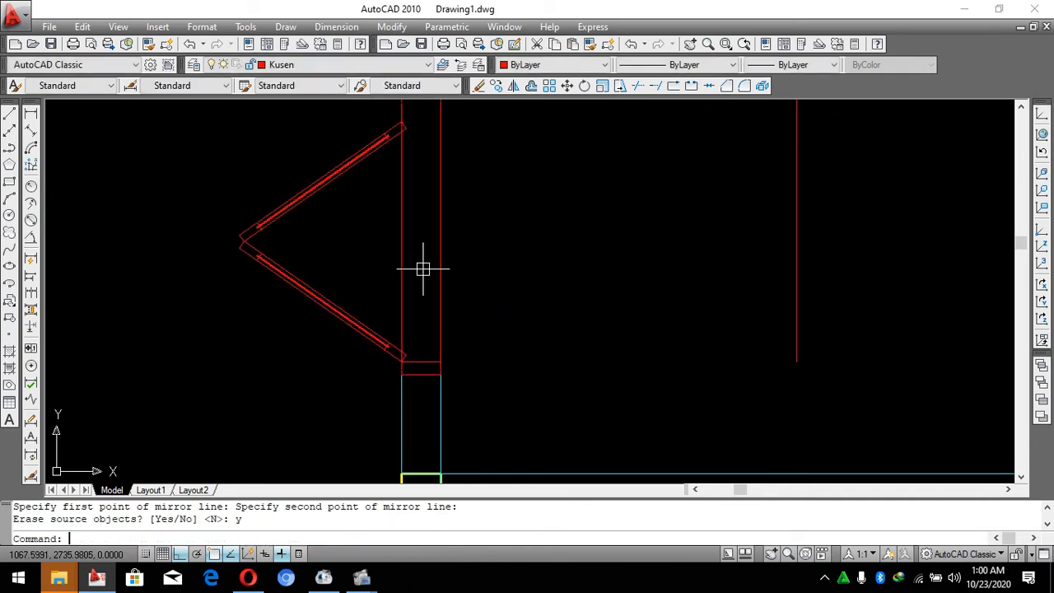
key("Escape")
key("Escape")
Redo the copy of the window beside the wall and rotate that copy 90° counterclockwise.
scroll(582, 372, "down", 4)
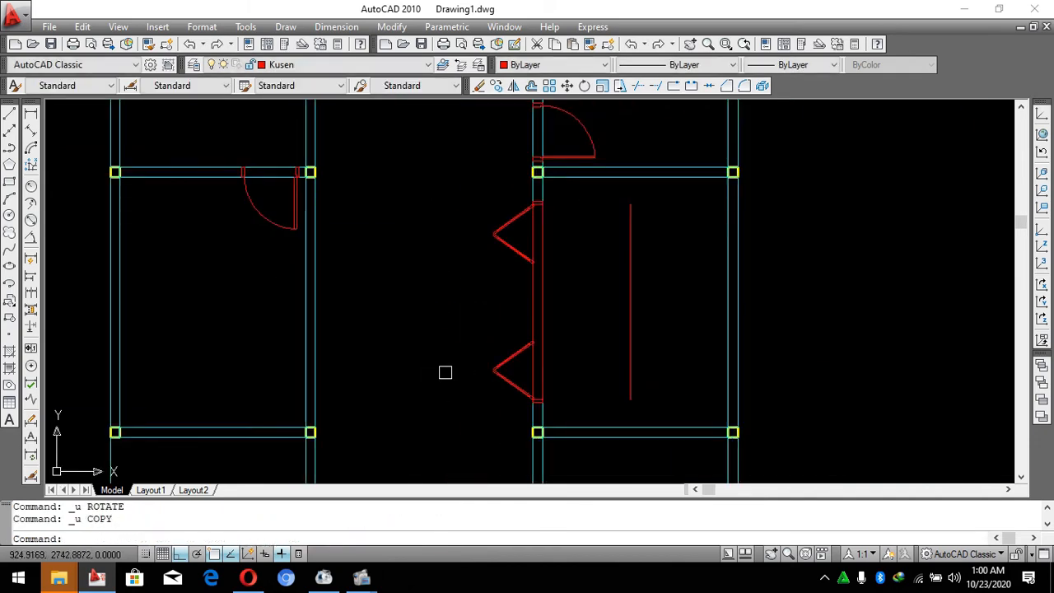
key("ctrl+y")
left_click(452, 426)
left_click(354, 172)
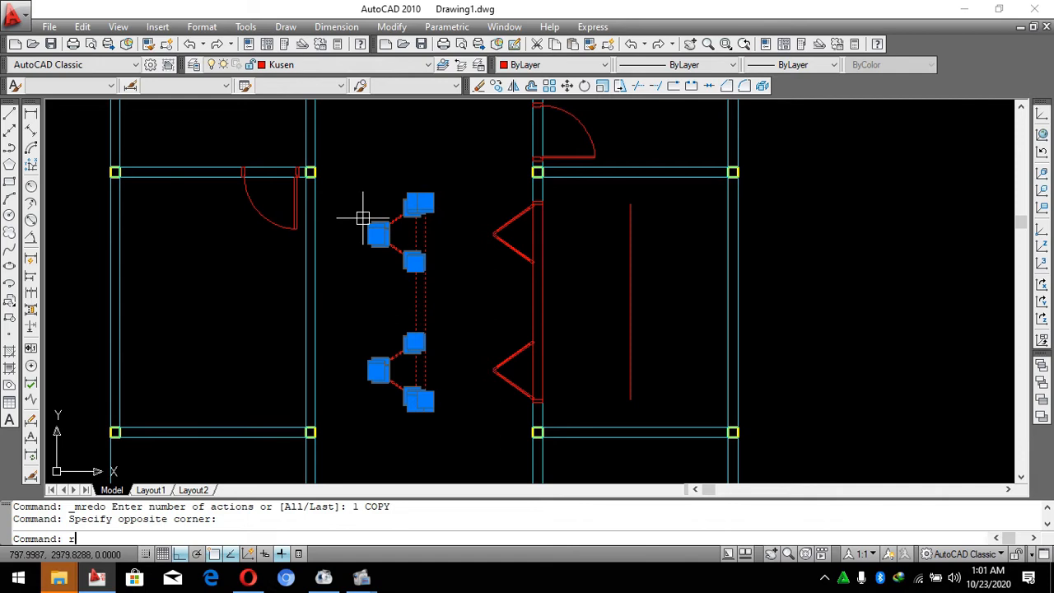
type("ro")
key("Return")
left_click(376, 279)
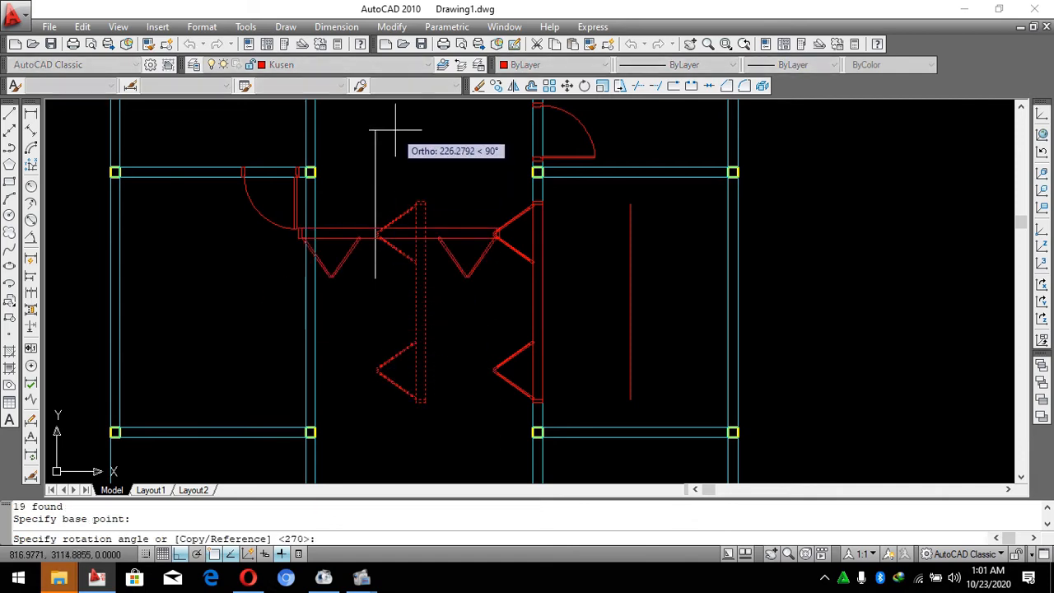
left_click(389, 151)
Move the horizontal window copy with its sashes up into the wall line at the corridor's upper end.
scroll(444, 243, "up", 3)
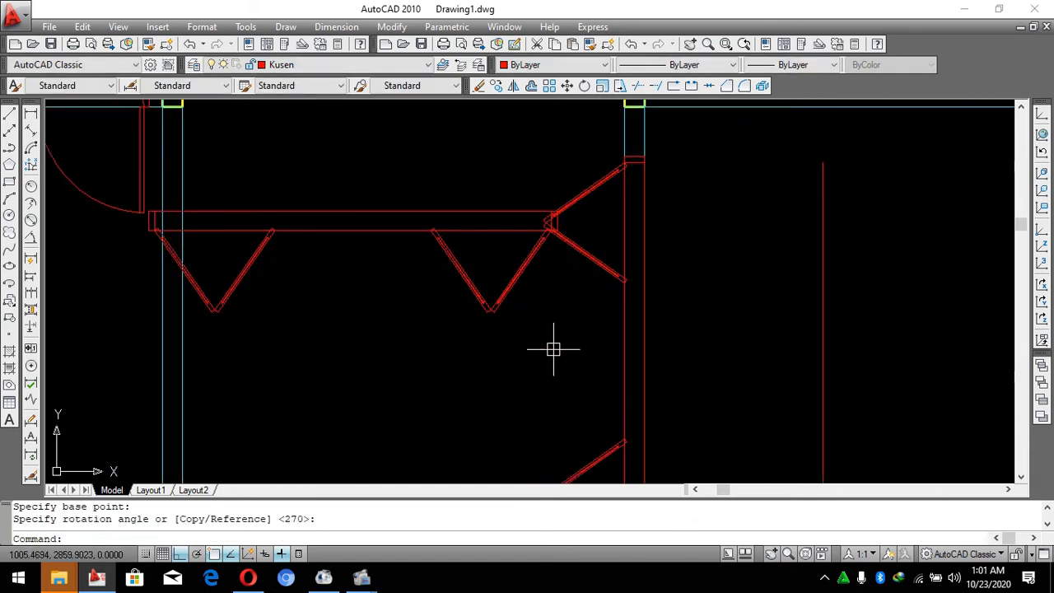
left_click(553, 348)
left_click(412, 275)
left_click(374, 299)
left_click(332, 345)
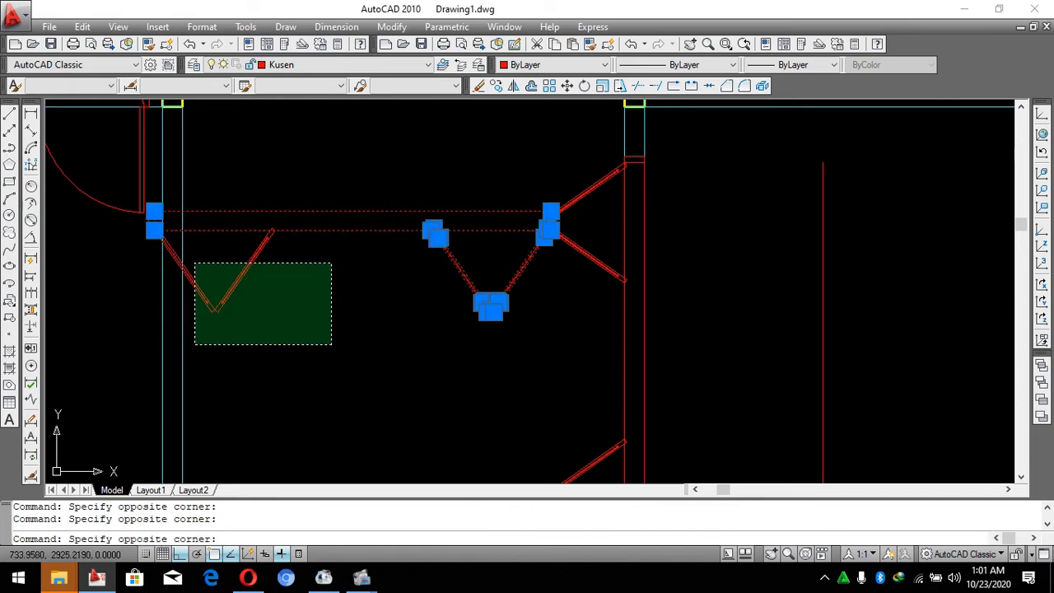
left_click(195, 260)
scroll(129, 241, "up", 3)
left_click(163, 202)
left_click(650, 303)
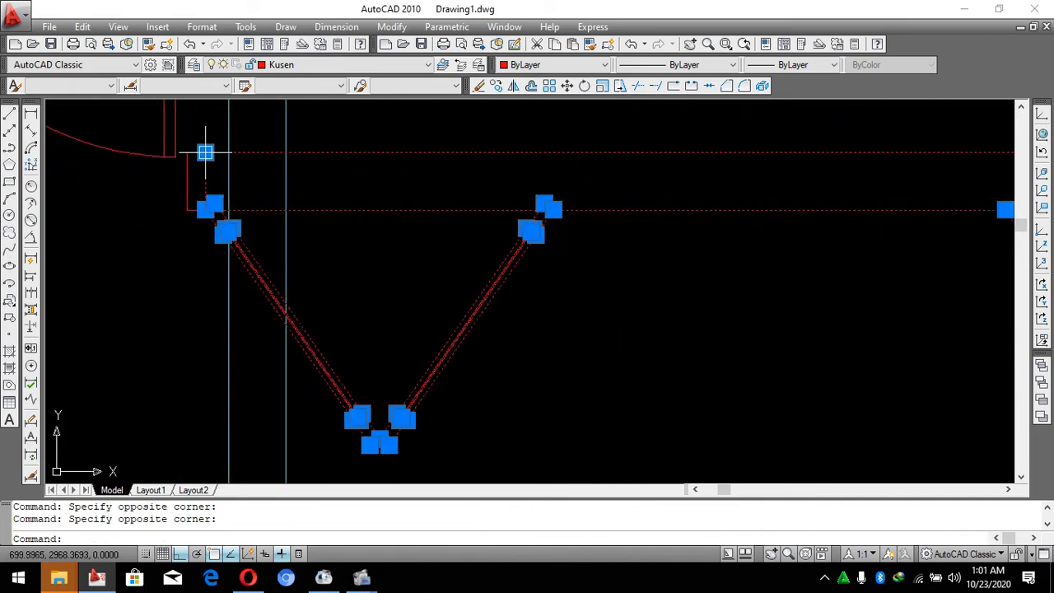
scroll(172, 123, "up", 2)
scroll(177, 206, "down", 1)
scroll(882, 258, "down", 3)
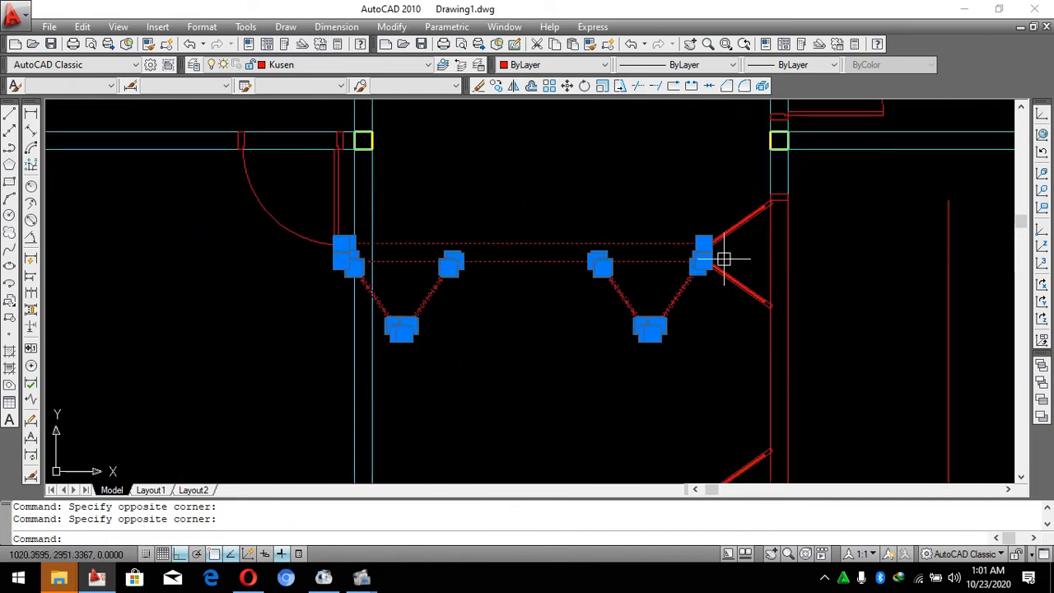
scroll(694, 237, "up", 4)
scroll(696, 329, "down", 4)
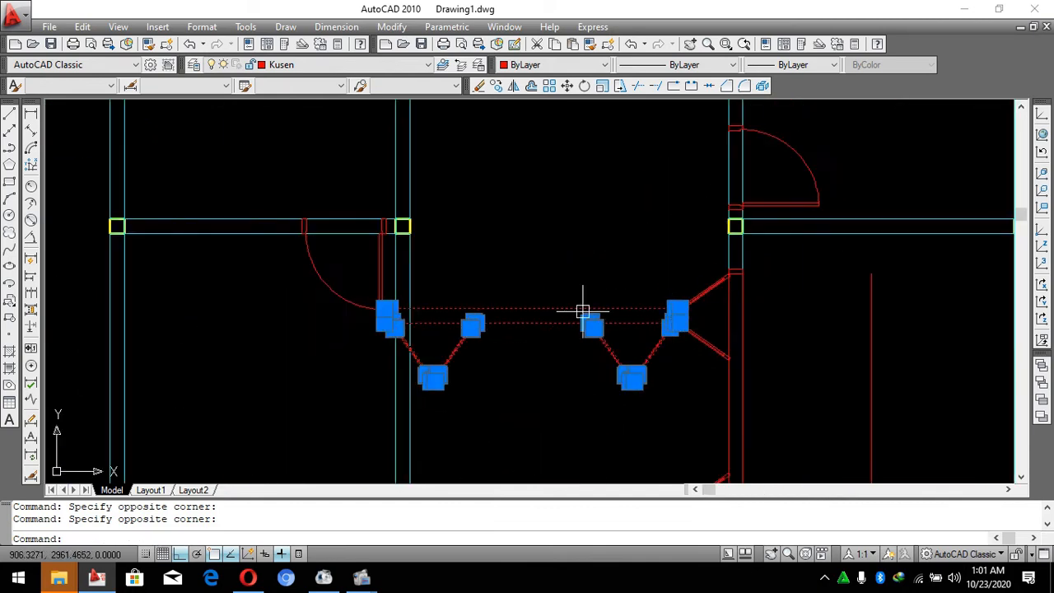
type("m")
key("Return")
left_click(533, 310)
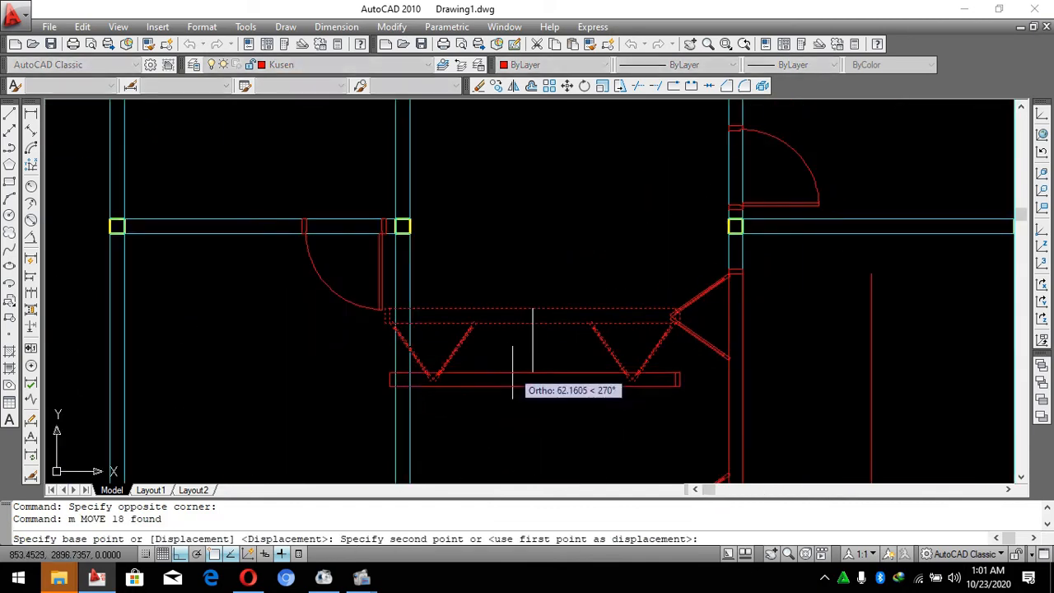
scroll(535, 311, "down", 3)
scroll(500, 306, "up", 3)
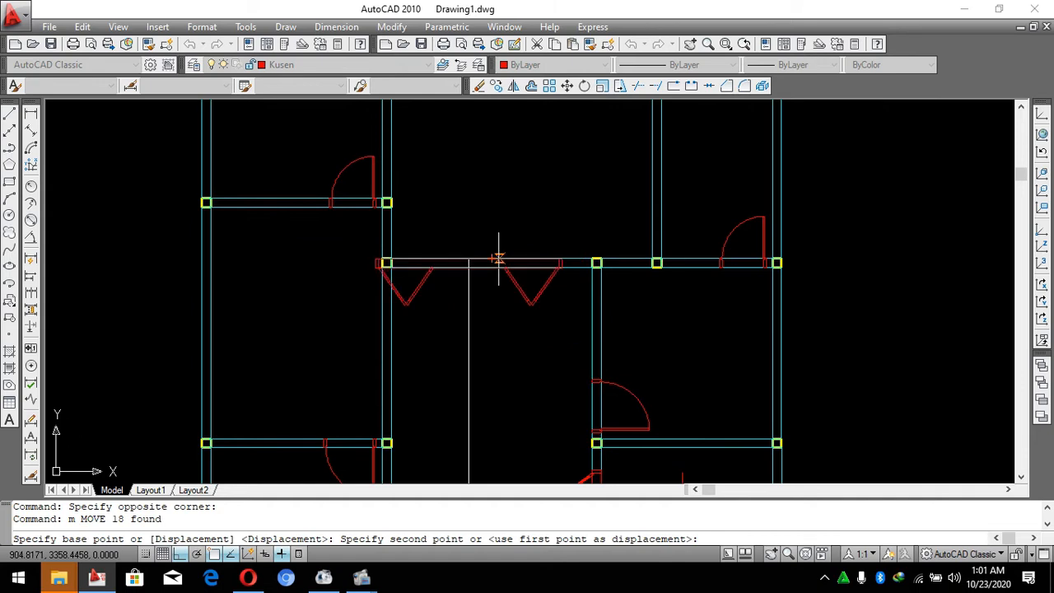
left_click(498, 258)
key("Escape")
scroll(529, 294, "up", 2)
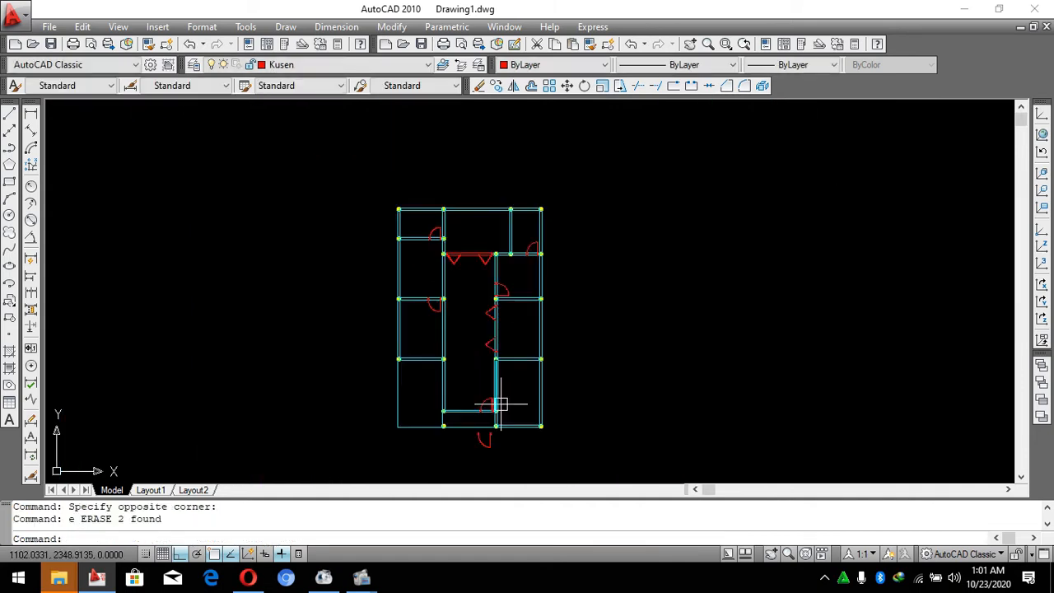
key("Escape")
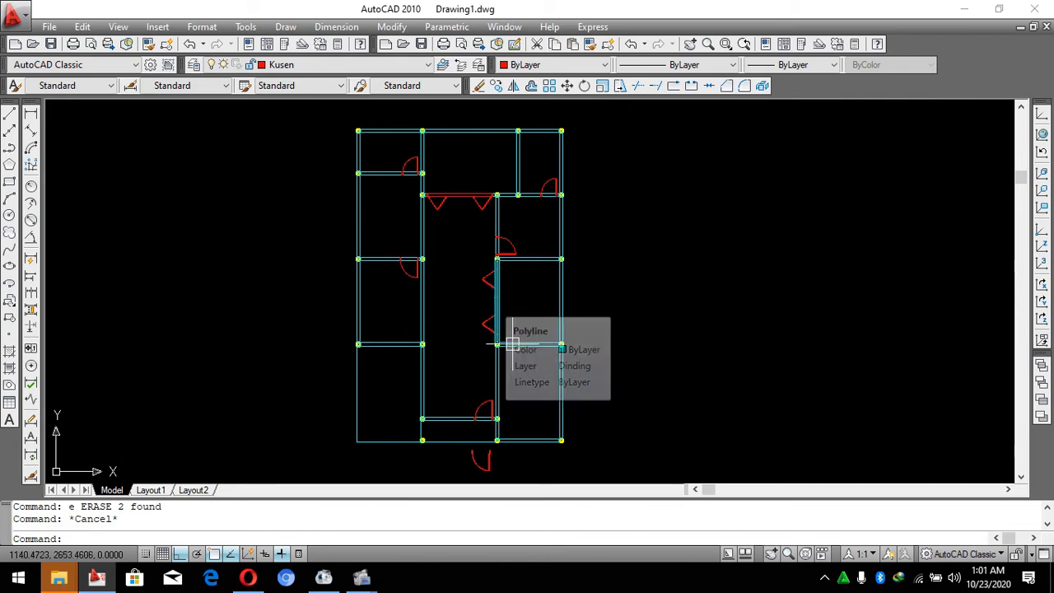
scroll(513, 346, "up", 6)
scroll(522, 434, "down", 3)
key("Escape")
scroll(505, 247, "down", 2)
scroll(543, 245, "up", 3)
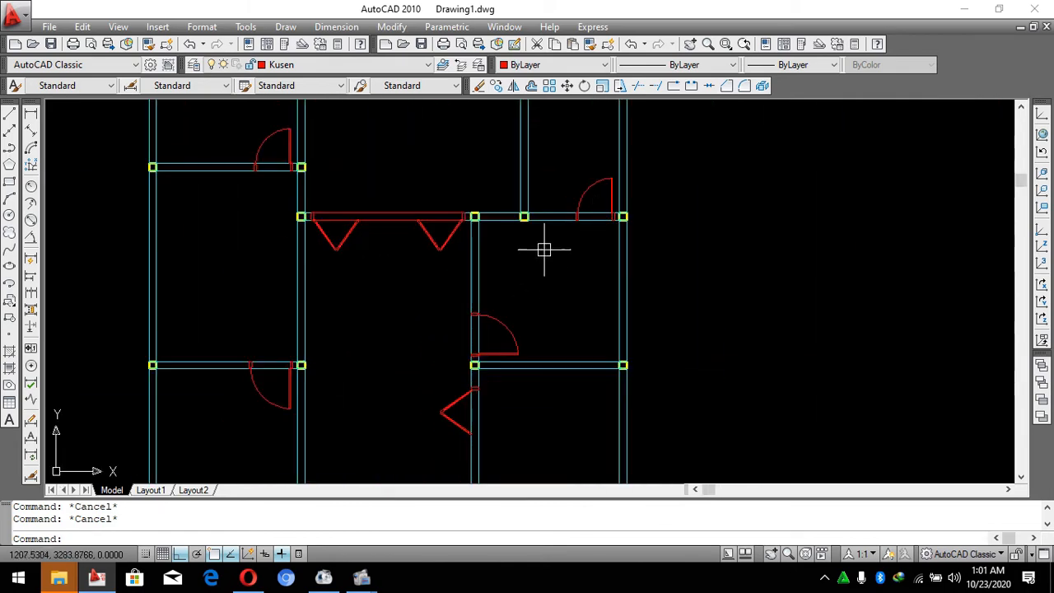
Copy the door from the corridor's right wall to the same wall below the lower cross wall, and undo the rotation of the copy.
scroll(397, 211, "up", 4)
left_click(361, 186)
left_click(585, 339)
type("co")
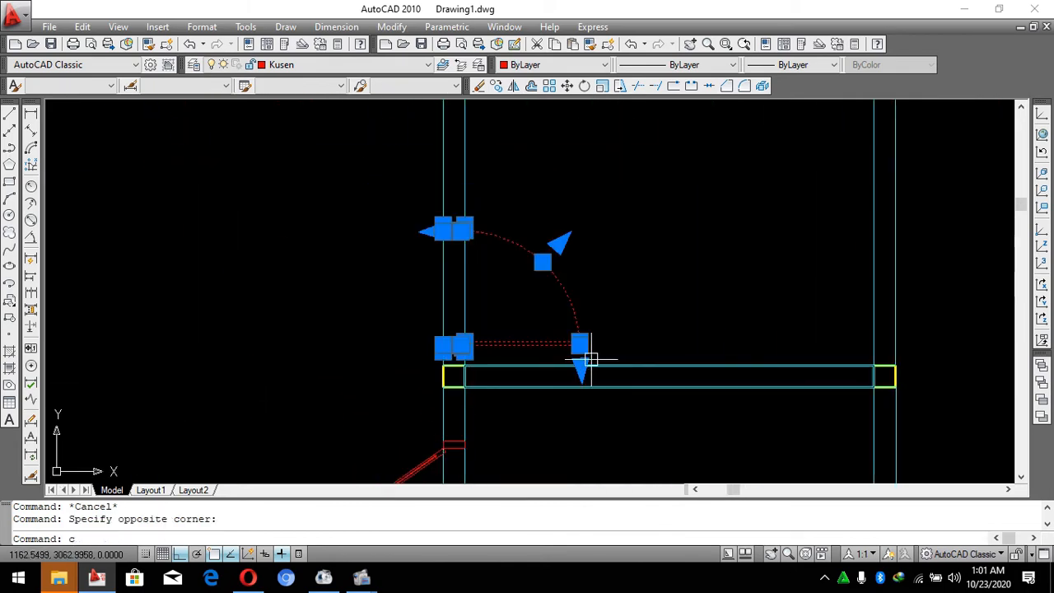
key("Return")
left_click(581, 342)
scroll(580, 362, "down", 5)
scroll(580, 369, "up", 3)
key("Escape")
key("ctrl+z")
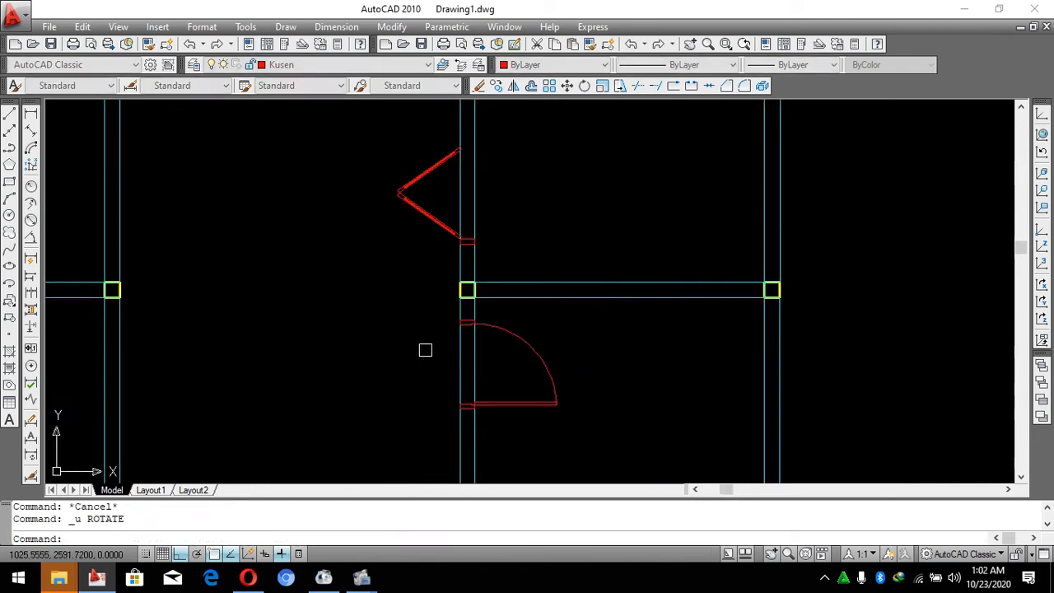
Rotate the copied door 90° clockwise so its leaf points down.
left_click(388, 325)
left_click(618, 436)
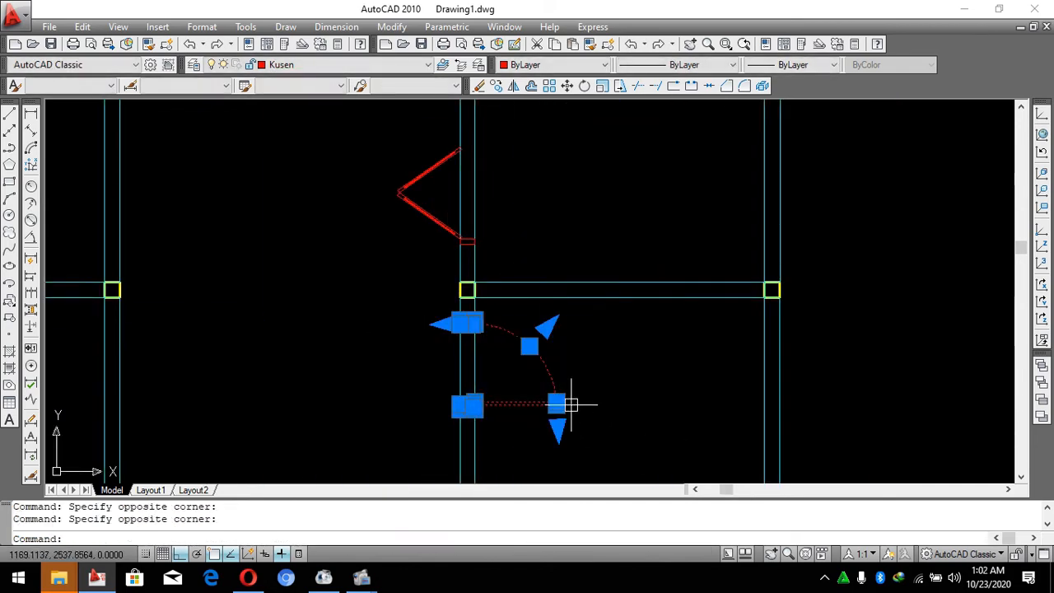
type("ro")
key("Return")
left_click(437, 330)
left_click(412, 431)
key("Escape")
Move the rotated door by its jamb's upper-left corner to the column's upper-right corner on the lower cross wall.
left_click(337, 318)
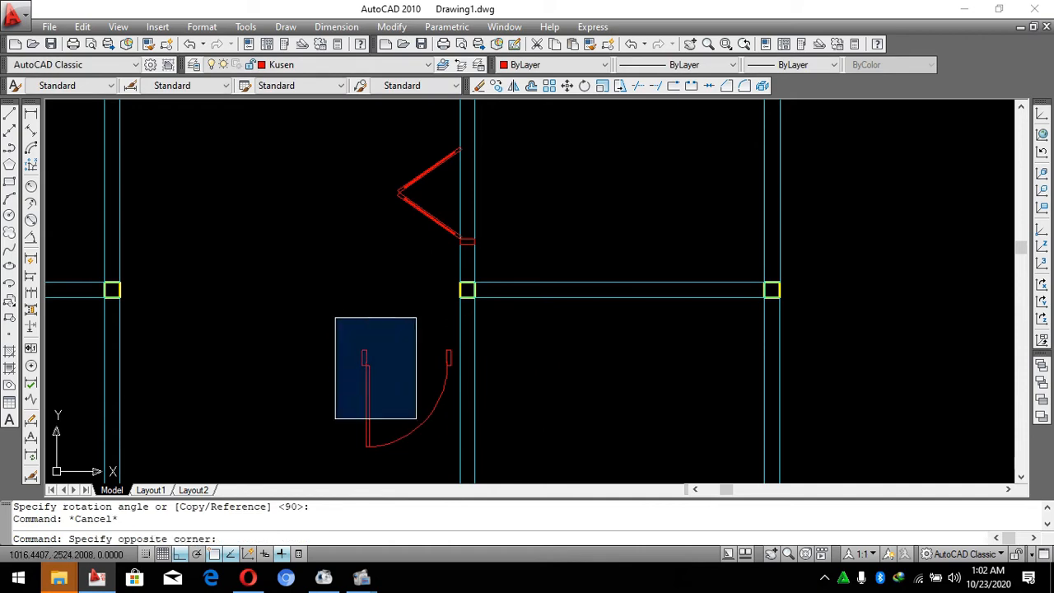
left_click(485, 441)
type("m")
key("Return")
scroll(301, 313, "up", 3)
left_click(223, 266)
scroll(470, 305, "down", 3)
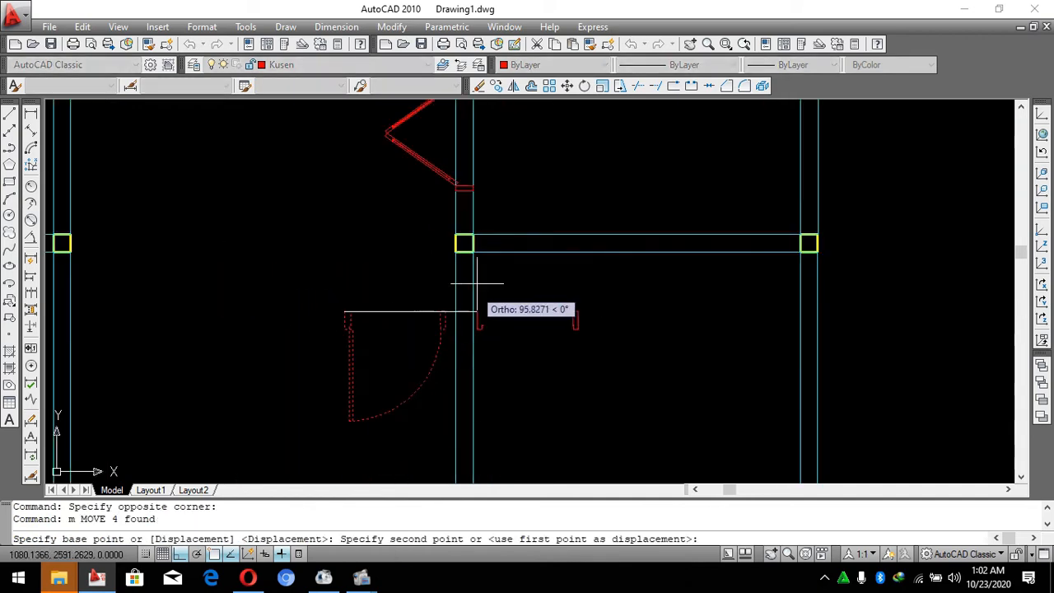
scroll(453, 233, "up", 4)
left_click(456, 226)
left_click(451, 216)
Move the door 10 units to the right along the cross wall, away from the column.
scroll(451, 208, "down", 4)
left_click(658, 400)
type("m")
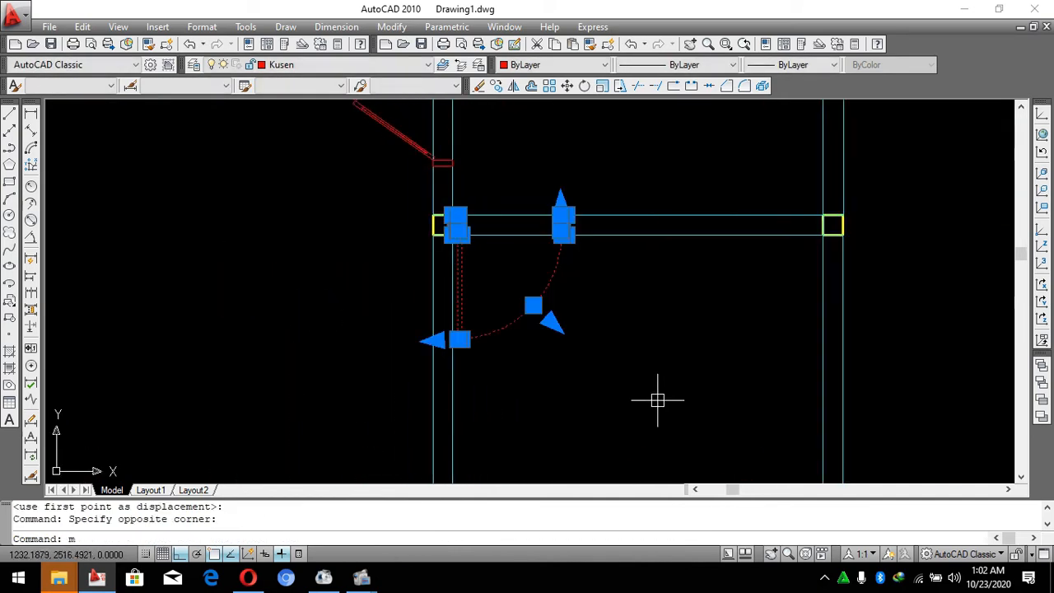
key("Return")
left_click(560, 376)
type("10")
key("Return")
key("Escape")
Erase the corridor's left wall segment between the column beside the upper window and the next column below.
scroll(635, 376, "down", 3)
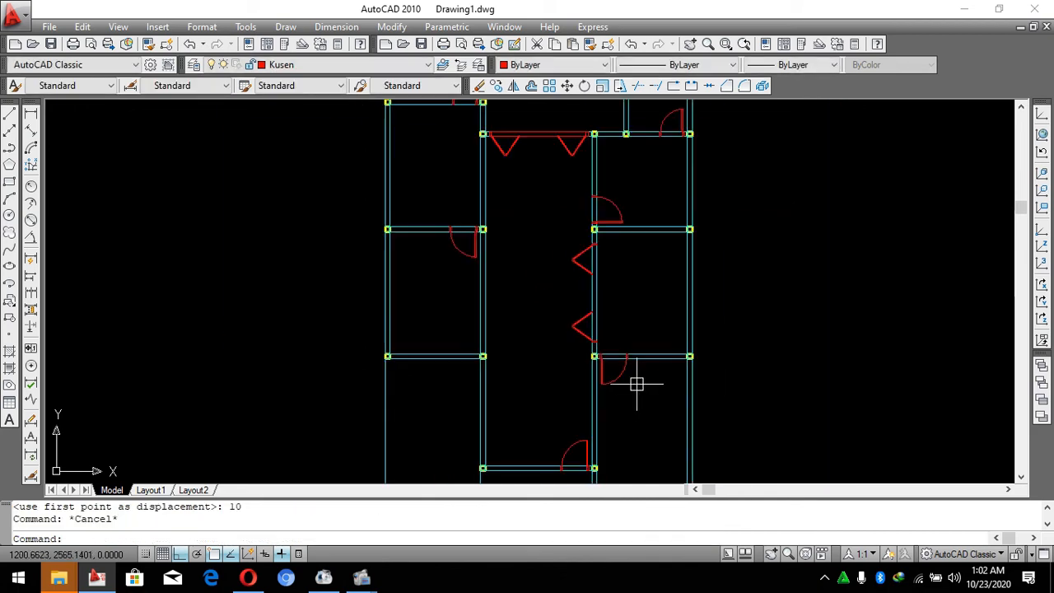
key("Escape")
scroll(631, 369, "down", 3)
scroll(574, 330, "up", 2)
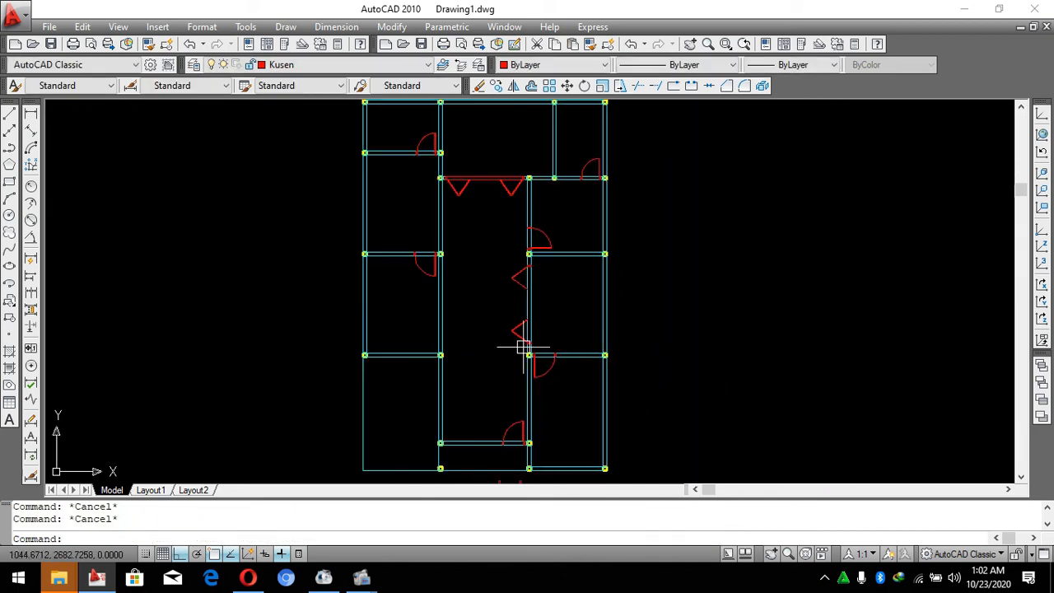
scroll(493, 358, "down", 2)
scroll(452, 258, "up", 3)
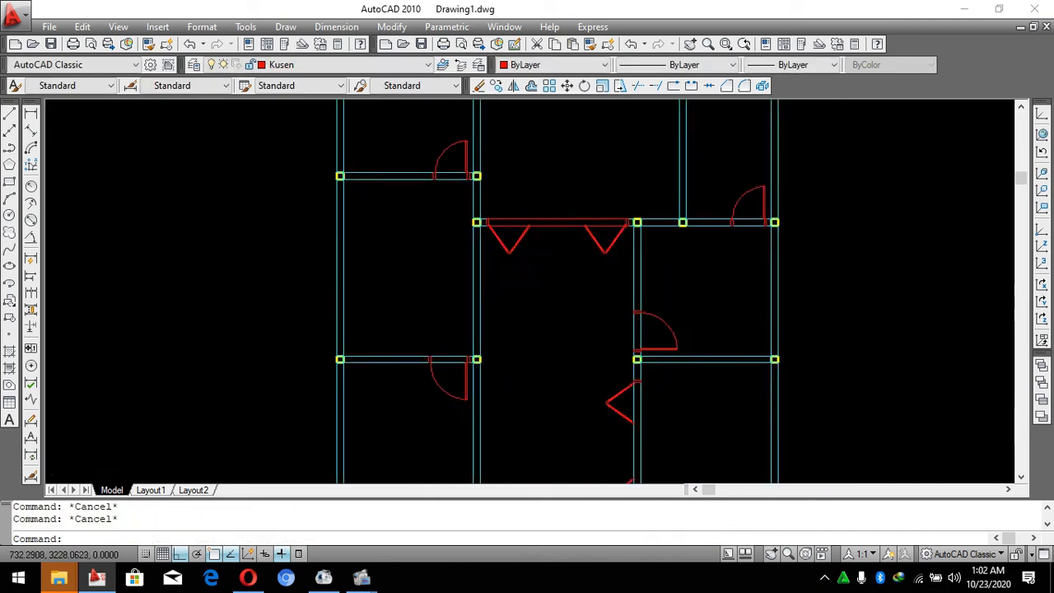
left_click(592, 308)
left_click(458, 305)
type("e")
key("Return")
Erase the spare door left outside the plan below the lower wall.
scroll(453, 298, "down", 3)
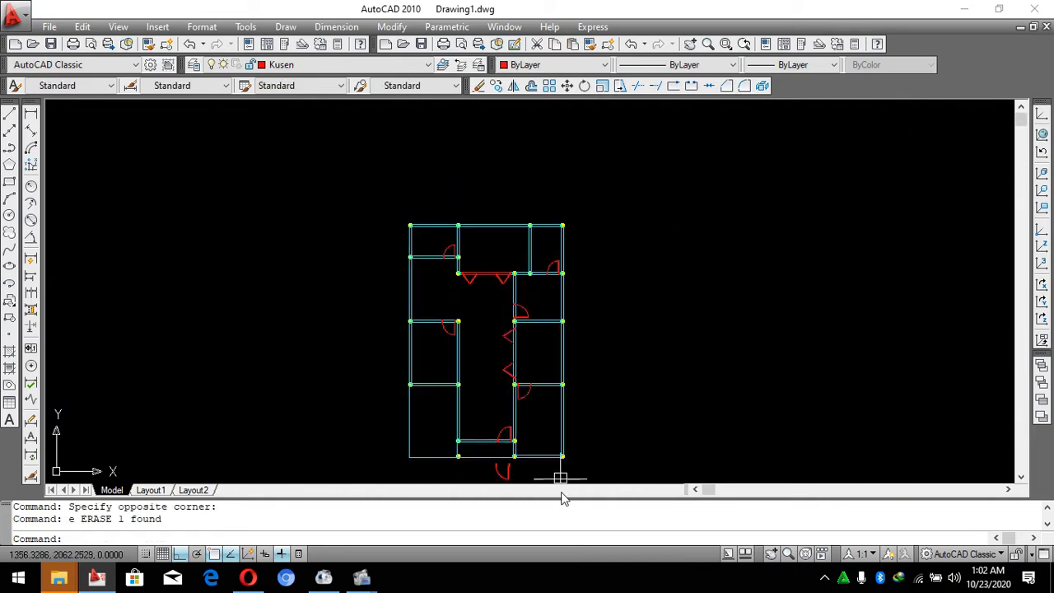
scroll(552, 424, "up", 1)
key("Escape")
scroll(519, 455, "up", 3)
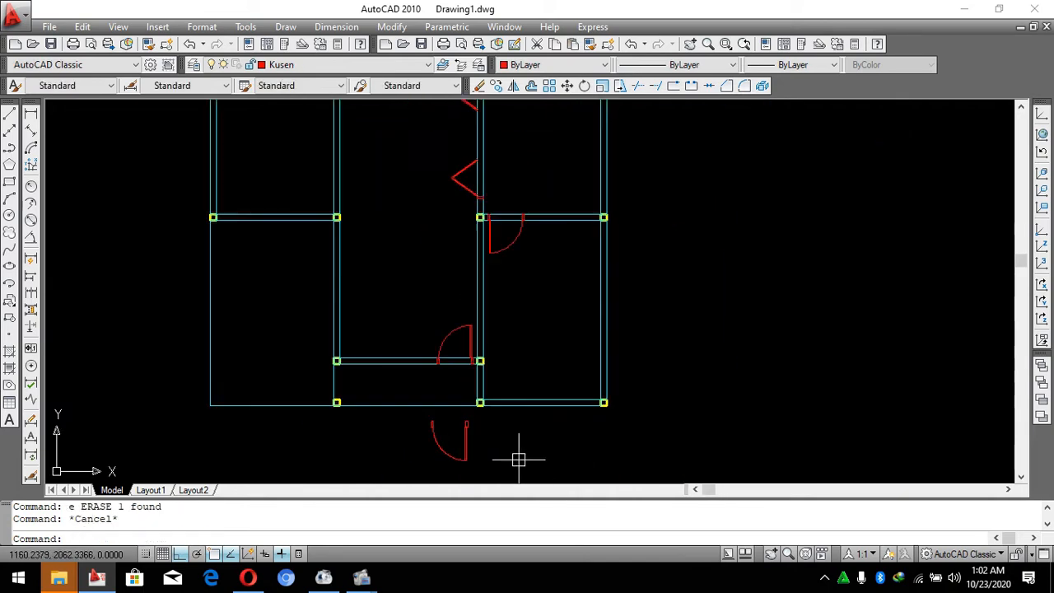
left_click(518, 461)
left_click(396, 415)
type("e")
scroll(500, 444, "down", 4)
key("Escape")
scroll(499, 370, "up", 2)
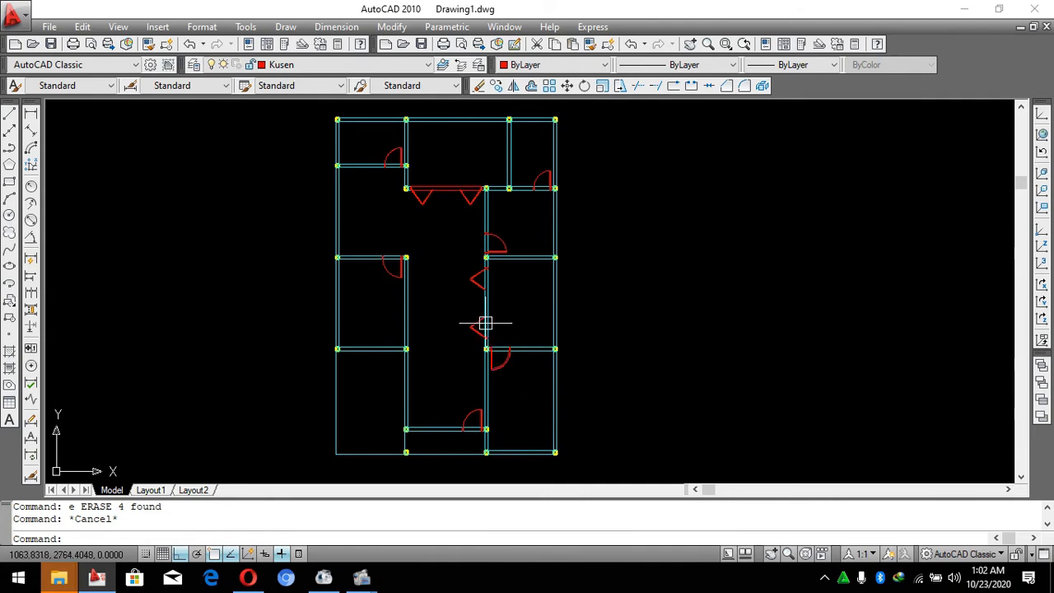
Copy the left jamb of the door on the lower cross wall to the empty space below the plan's lower wall.
key("Escape")
scroll(479, 363, "down", 1)
scroll(480, 412, "up", 1)
scroll(494, 354, "up", 10)
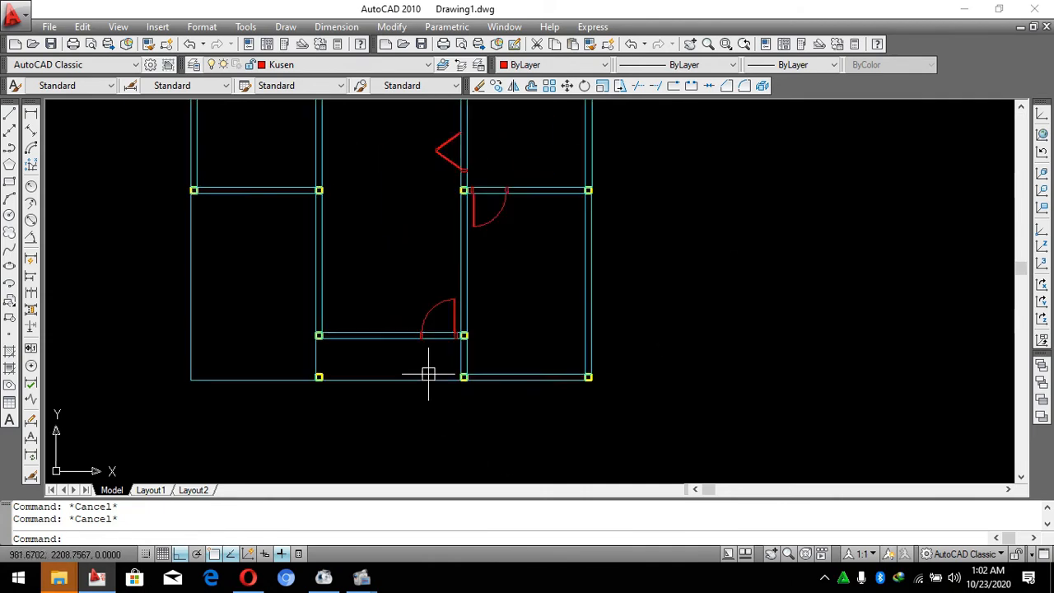
left_click(391, 267)
left_click(475, 387)
type("o")
left_click(476, 387)
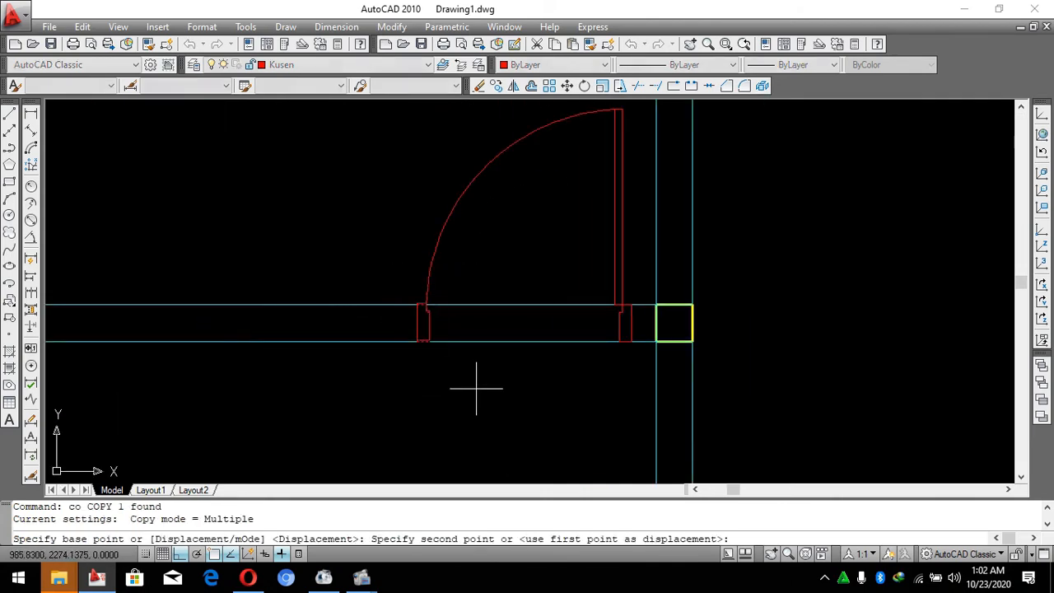
scroll(489, 247, "down", 5)
scroll(486, 406, "up", 4)
left_click(482, 431)
key("Escape")
Mirror the copied jamb about a vertical line through its upper edge, keeping the original.
left_click(487, 405)
left_click(423, 364)
scroll(432, 375, "down", 2)
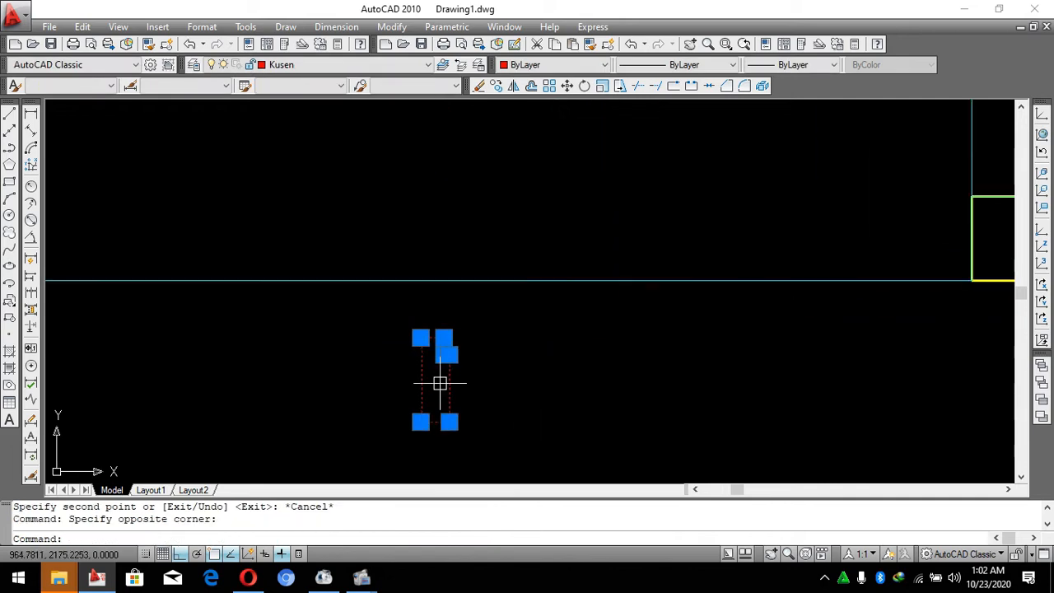
type("mi")
key("space")
scroll(439, 376, "up", 5)
left_click(442, 257)
left_click(450, 201)
key("space")
Move the mirrored jamb 60 units to the right so the two notches face each other.
left_click(487, 276)
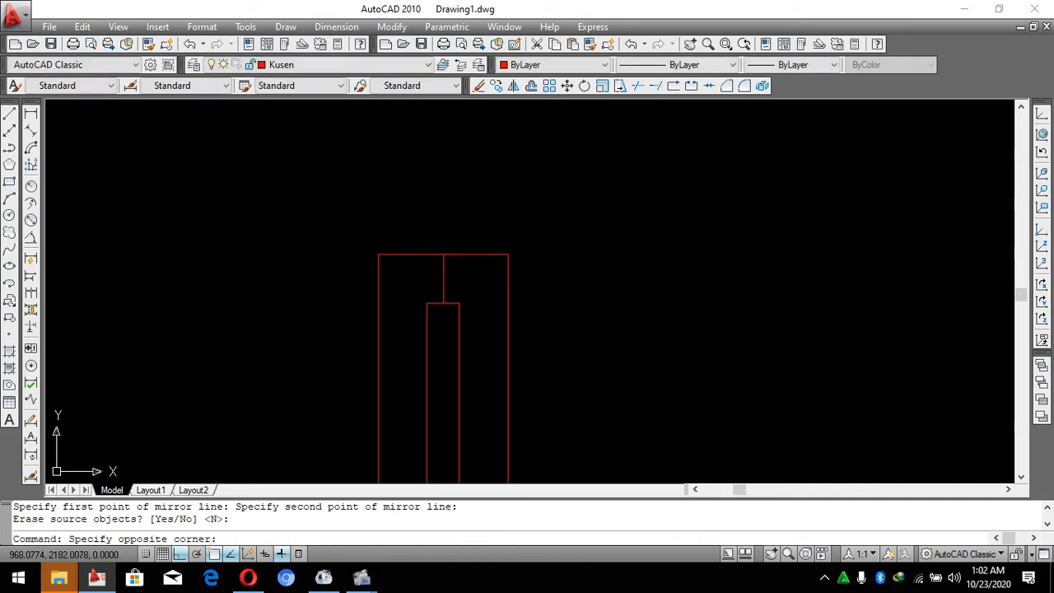
left_click(465, 225)
scroll(423, 276, "down", 3)
type("m")
key("space")
left_click(397, 313)
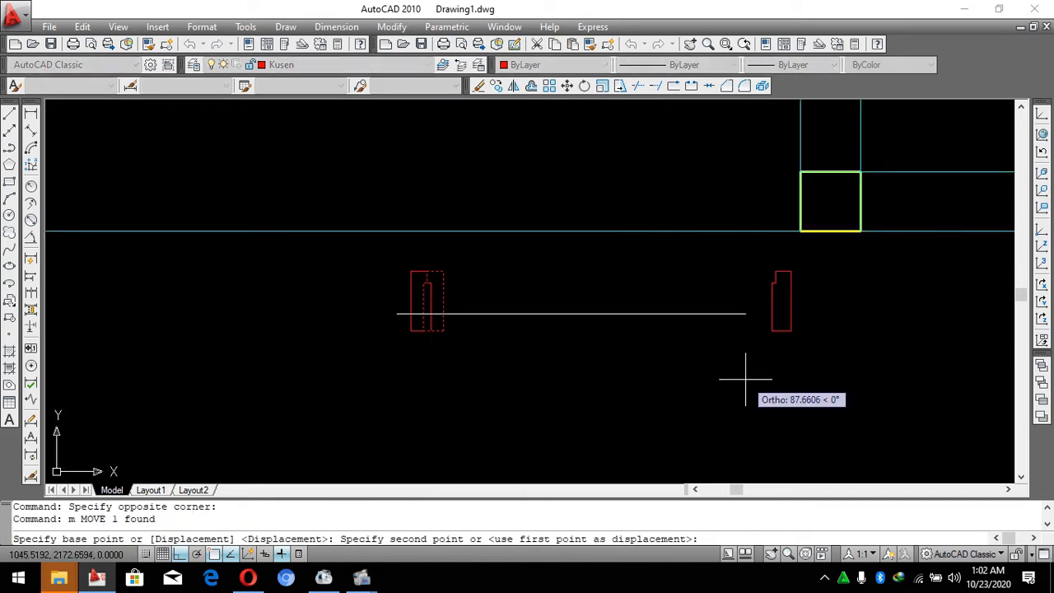
type("60")
key("Return")
key("Escape")
Draw a rectangle for the window sash spanning the notches of the two jambs.
scroll(584, 292, "up", 3)
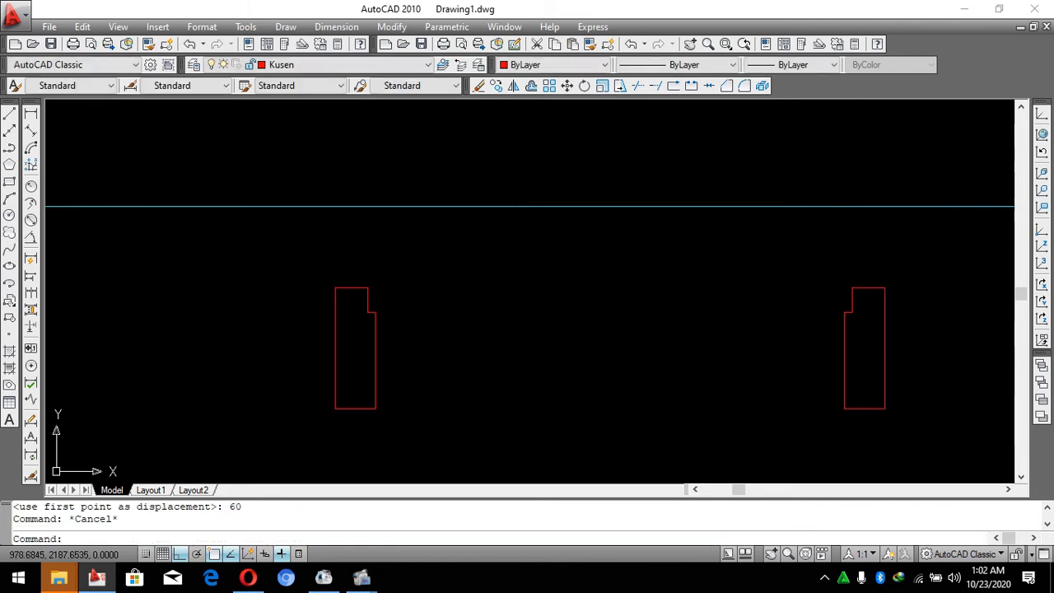
type("rec")
key("space")
left_click(336, 287)
scroll(854, 293, "up", 3)
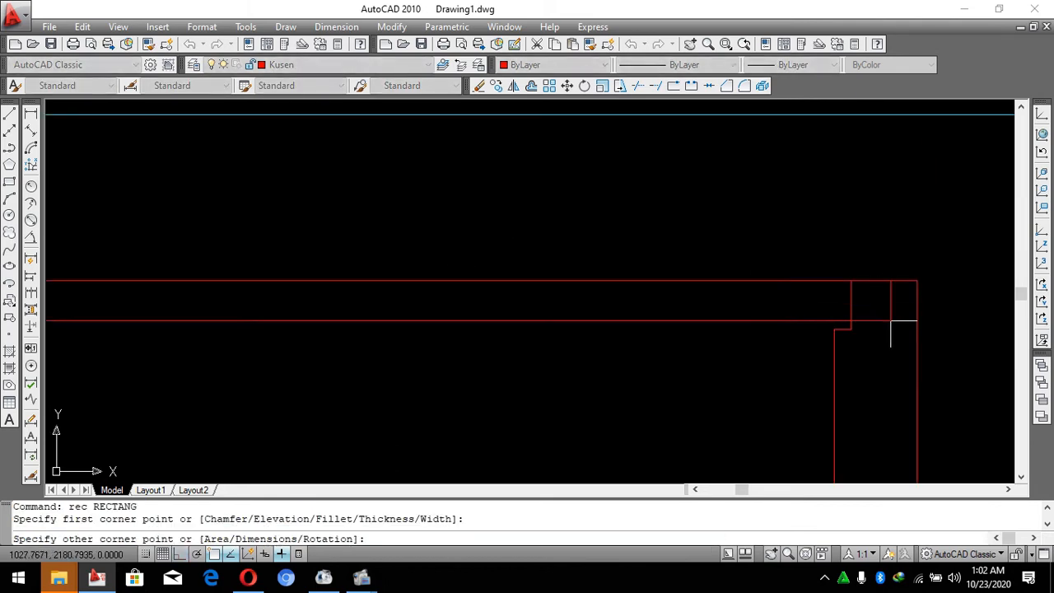
left_click(850, 328)
key("Escape")
scroll(639, 351, "down", 5)
left_click(768, 419)
left_click(499, 359)
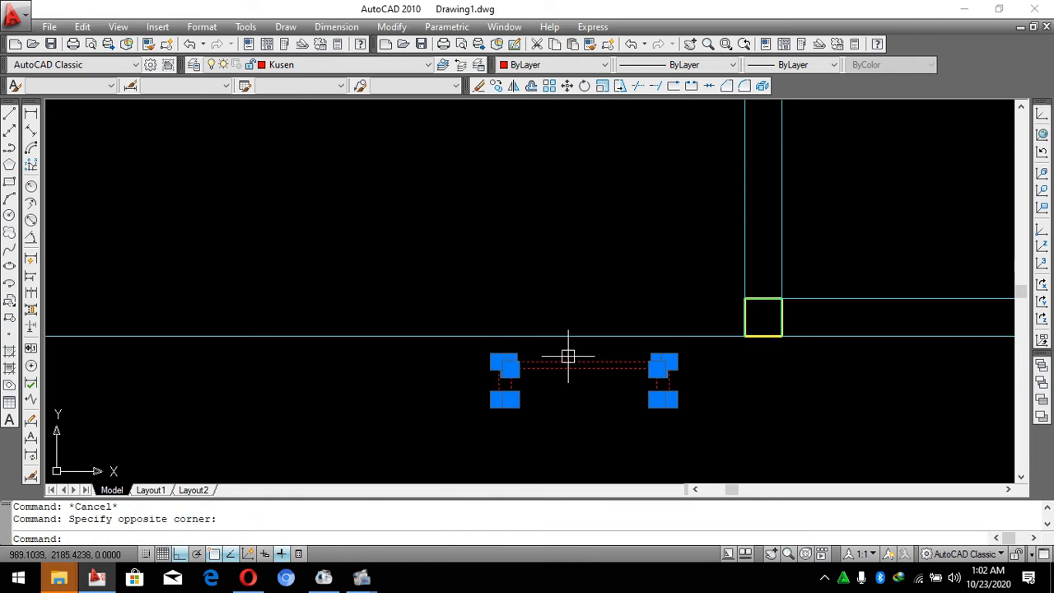
scroll(568, 356, "down", 2)
type("r")
key("Escape")
scroll(659, 384, "up", 3)
left_click(659, 384)
left_click(584, 358)
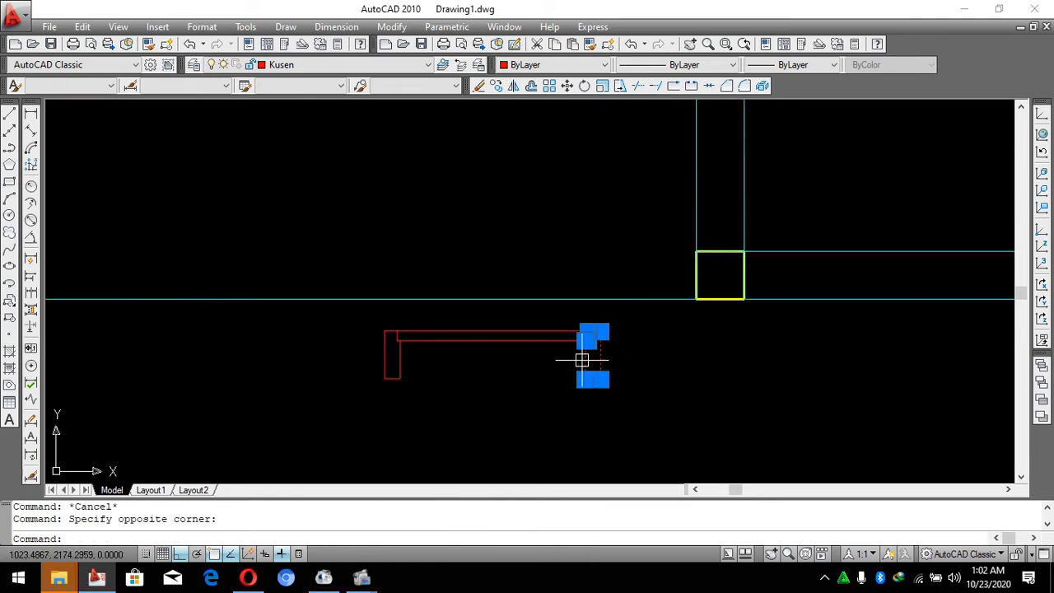
key("Escape")
Mirror the right jamb about its own vertical centreline, keeping the original.
scroll(596, 354, "up", 3)
scroll(607, 353, "up", 2)
left_click(638, 346)
left_click(461, 396)
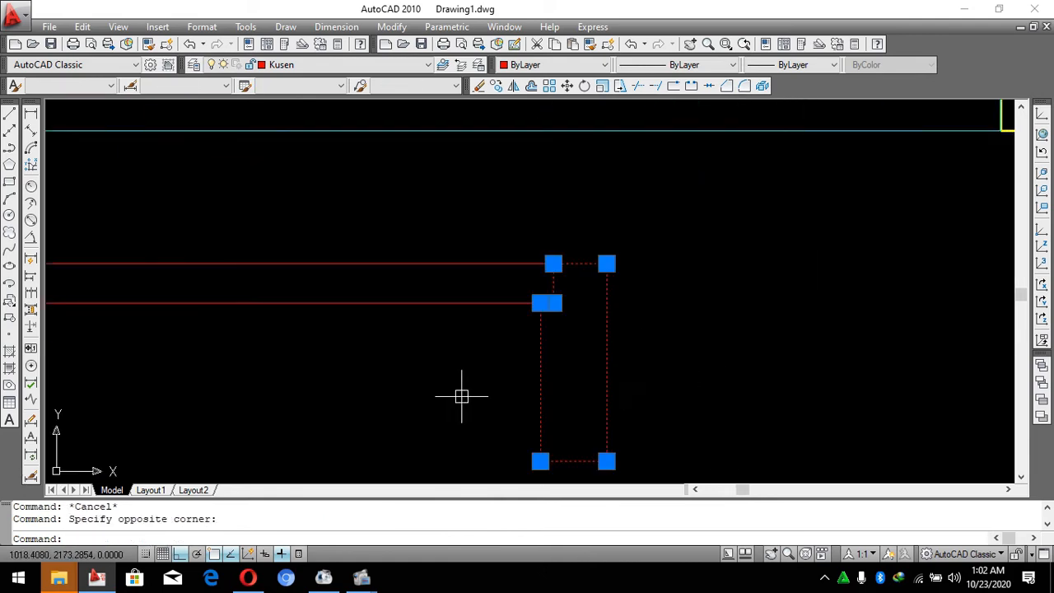
key("Return")
left_click(570, 408)
key("Escape")
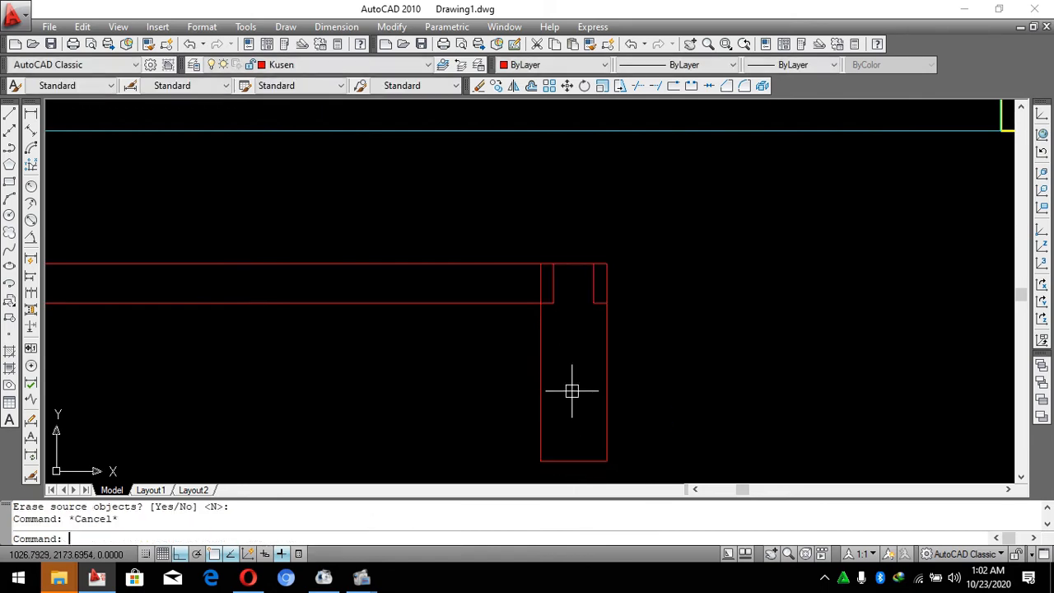
Trace the combined outline of the overlapping right jambs, notched on both sides, with a polyline of width 0.
type("pl")
key("Return")
scroll(558, 267, "up", 3)
left_click(550, 260)
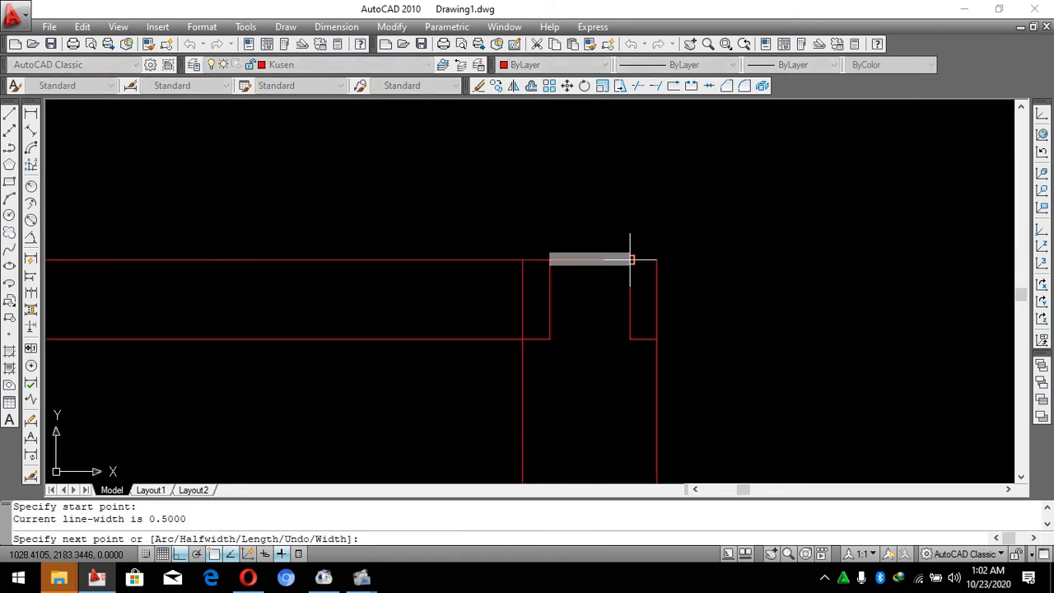
type("w")
key("Return")
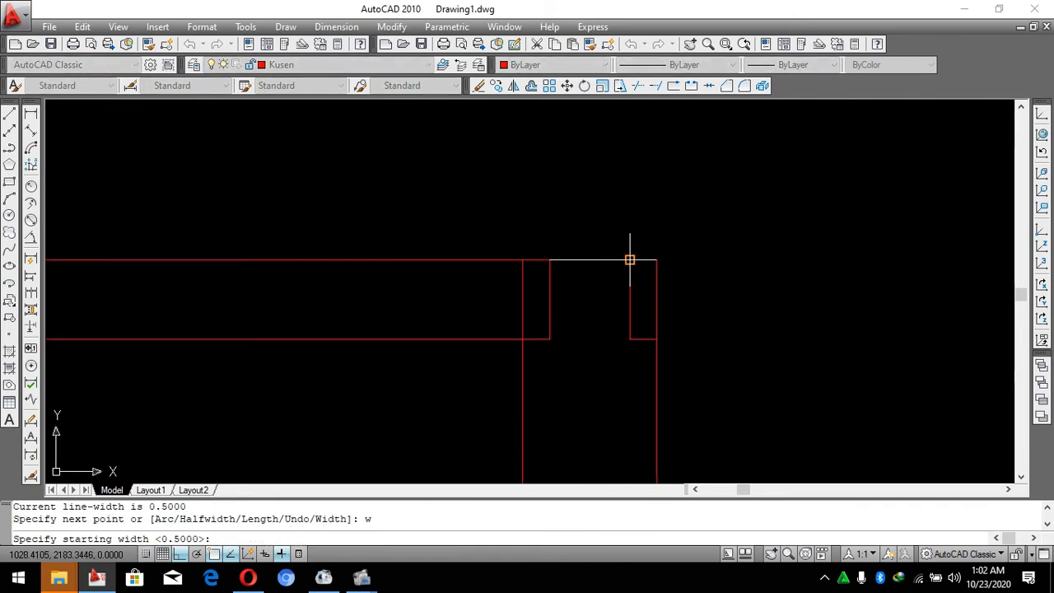
type("0")
key("Return")
key("Return")
left_click(629, 260)
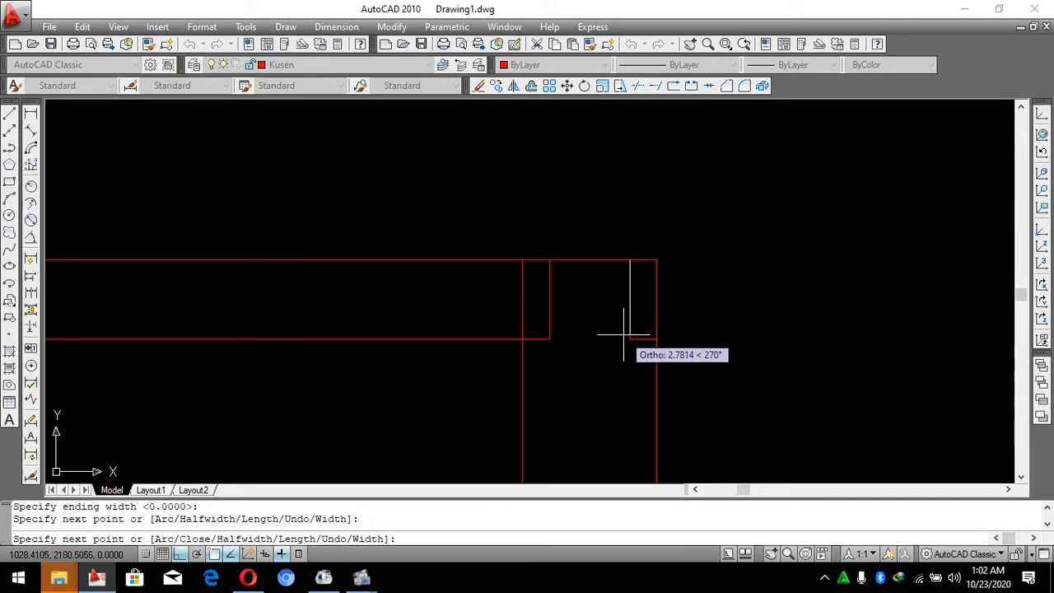
left_click(629, 339)
left_click(656, 339)
scroll(659, 329, "down", 5)
scroll(643, 377, "up", 1)
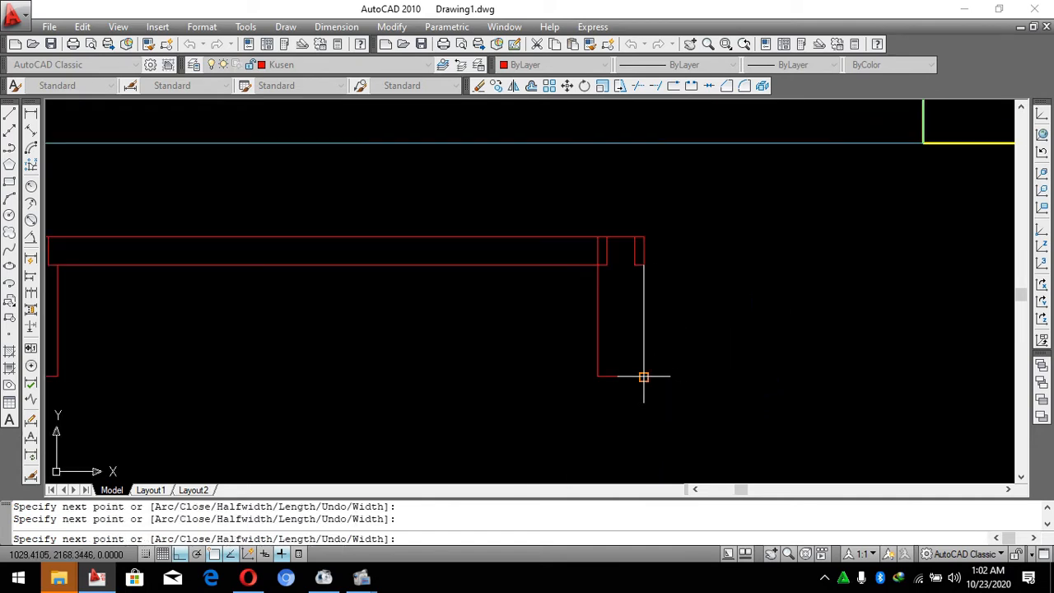
scroll(613, 240, "up", 3)
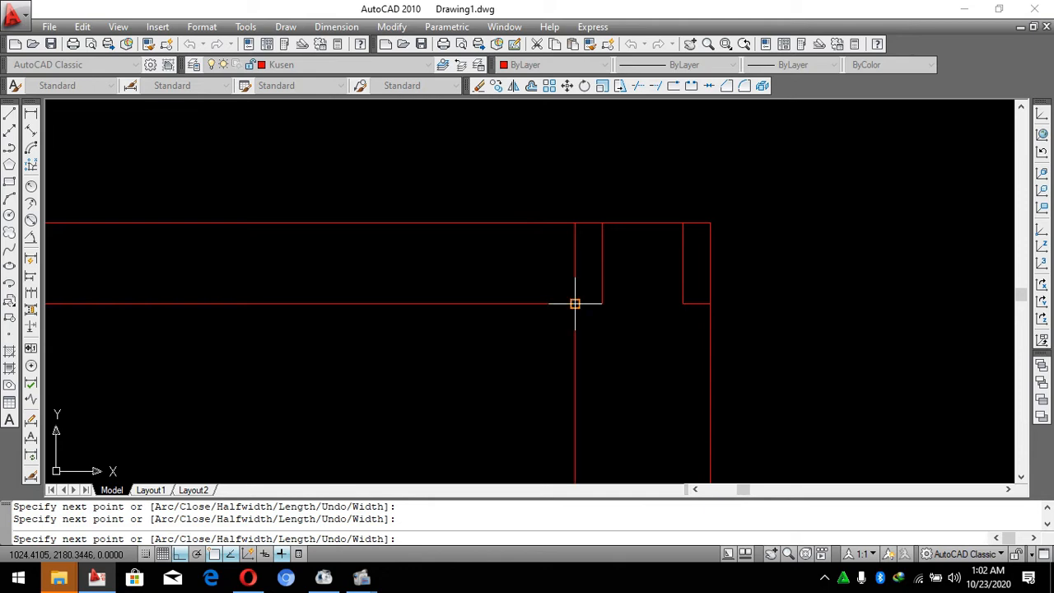
key("Escape")
Erase the two overlapping single-notched jambs under the traced outline.
left_click(574, 257)
type("e")
left_click(710, 249)
type("e")
key("Escape")
scroll(702, 250, "down", 6)
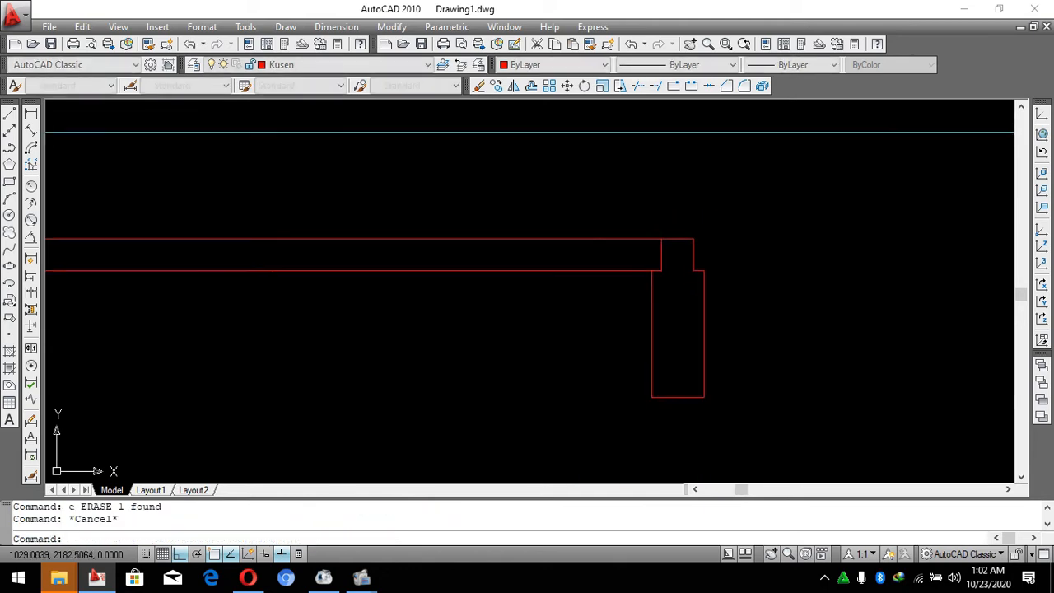
left_click(809, 325)
left_click(243, 184)
key("Escape")
left_click(430, 349)
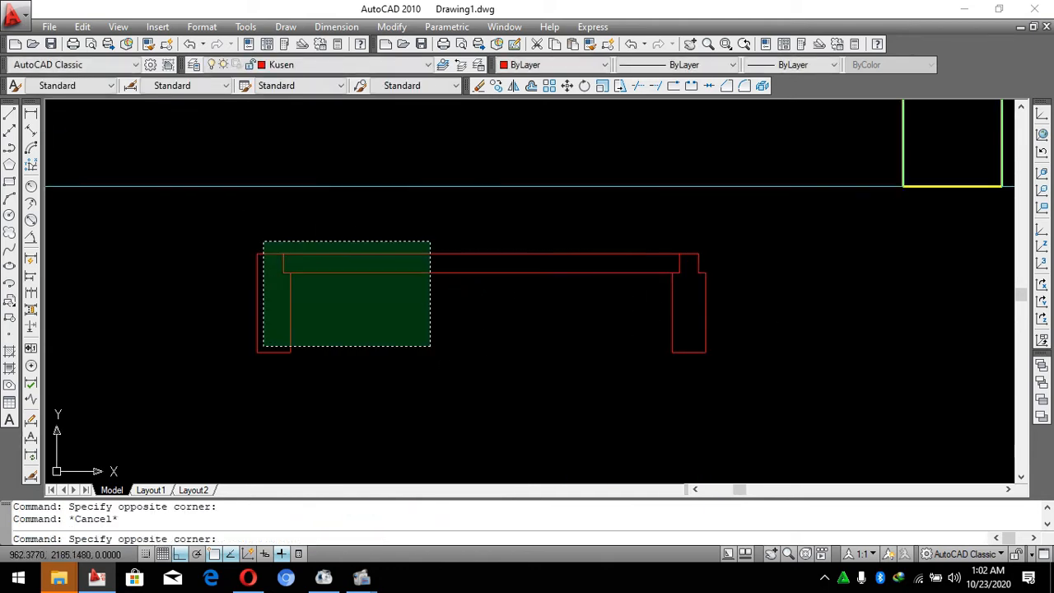
left_click(250, 235)
key("Escape")
Copy the sash and double-notched jamb from the sash's upper-left corner to the right notch of that jamb.
left_click(722, 281)
left_click(635, 245)
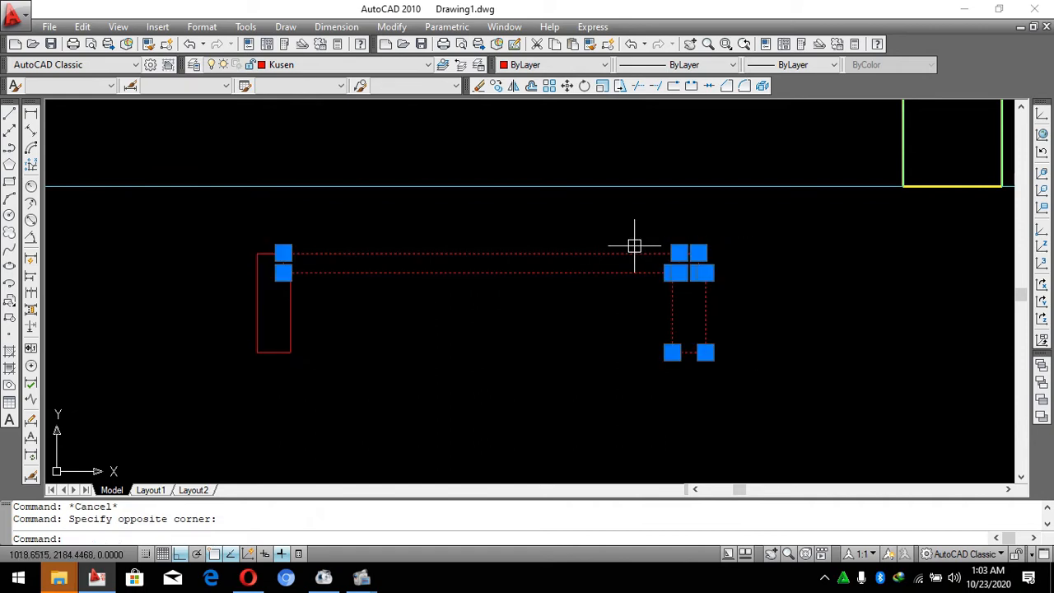
type("co")
key("Return")
left_click(283, 253)
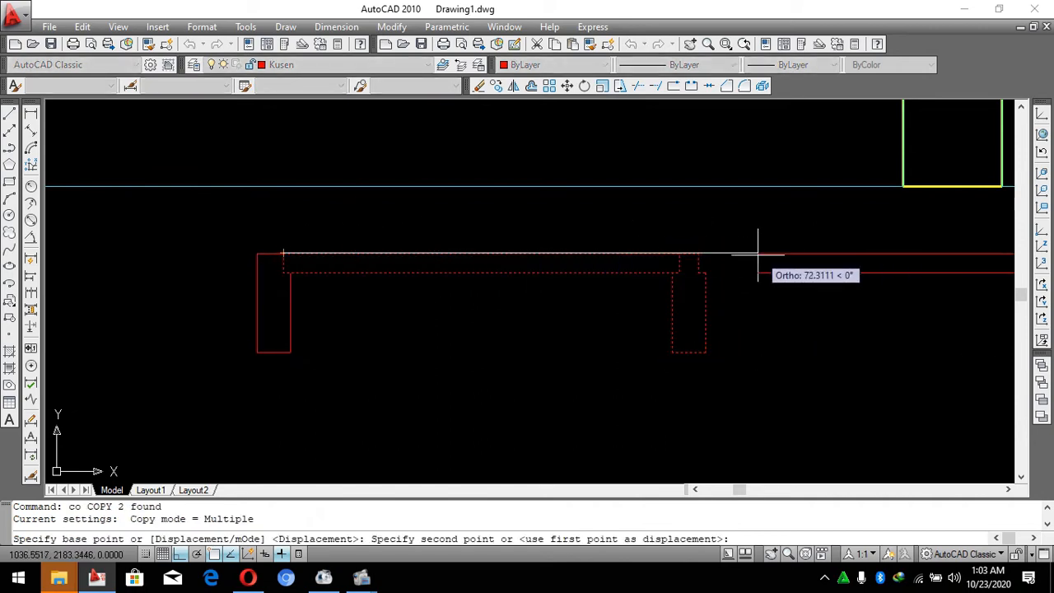
left_click(707, 255)
key("Escape")
Mirror the left jamb and its sash about the vertical centreline of the second sash, keeping the originals.
scroll(540, 330, "down", 4)
left_click(522, 370)
left_click(403, 298)
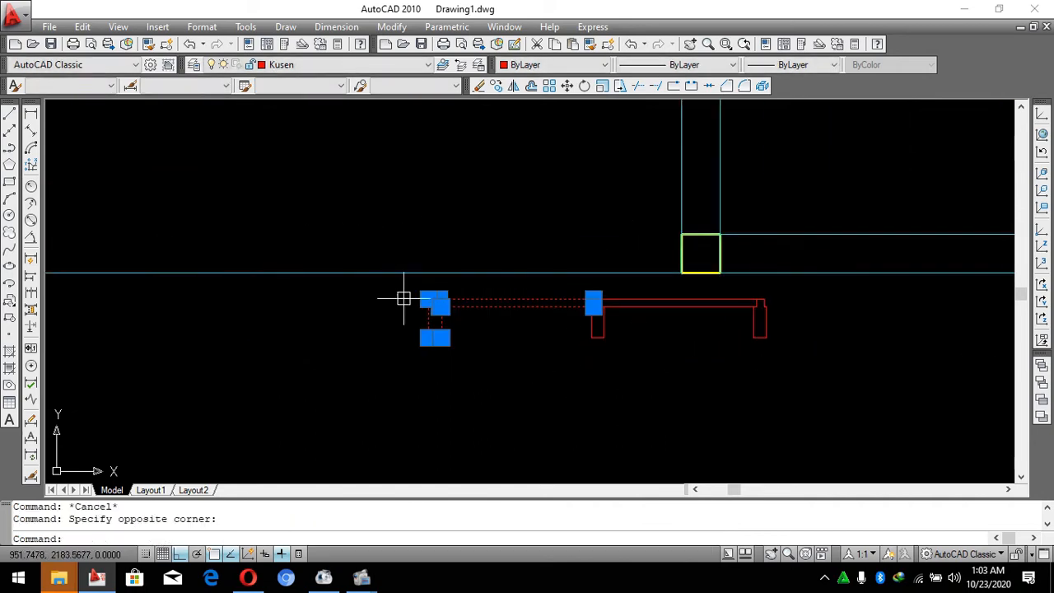
left_click(680, 301)
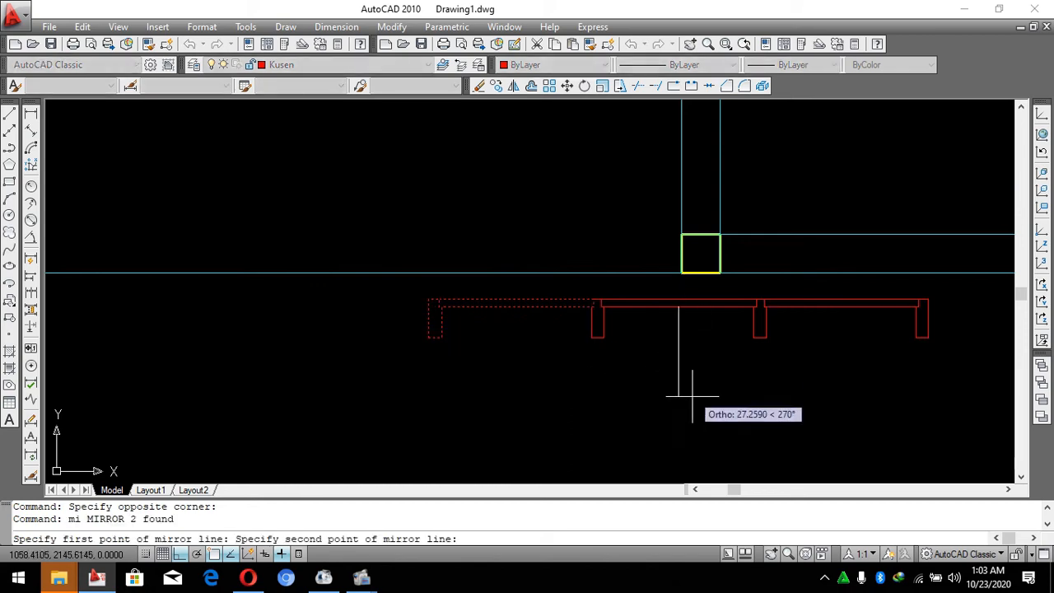
left_click(680, 376)
key("Escape")
Mirror the whole three-sash window about a horizontal line below it, erasing the source objects.
left_click(995, 358)
left_click(377, 297)
scroll(373, 321, "down", 2)
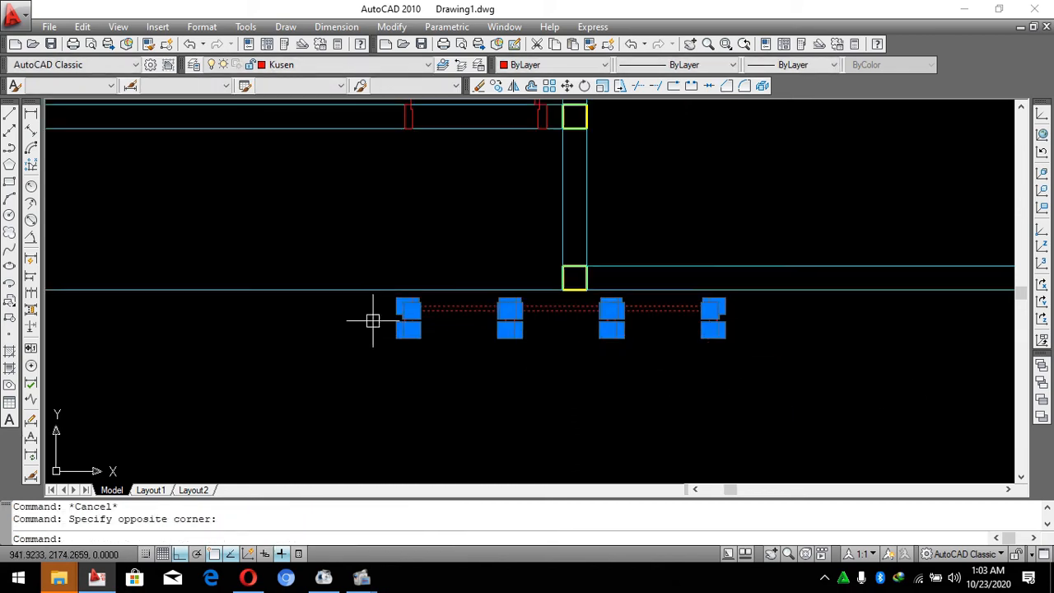
key("Return")
left_click(628, 367)
left_click(777, 359)
key("Return")
Move the three-sash window by the midpoint of its sash edge to the outer-face midpoint of the lower right room's bottom wall.
left_click(779, 390)
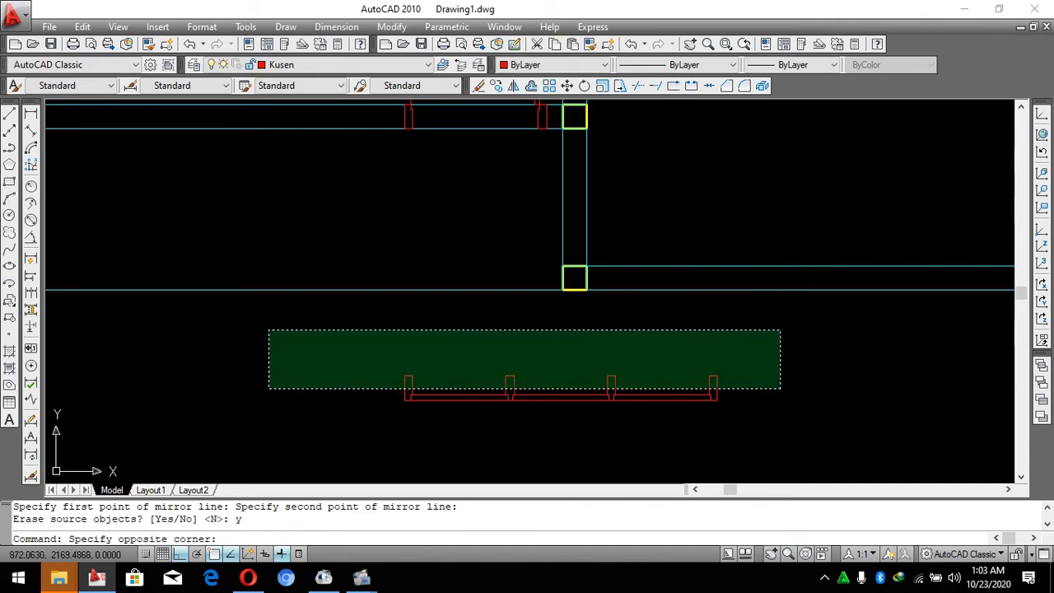
left_click(266, 334)
left_click(859, 488)
scroll(827, 420, "down", 3)
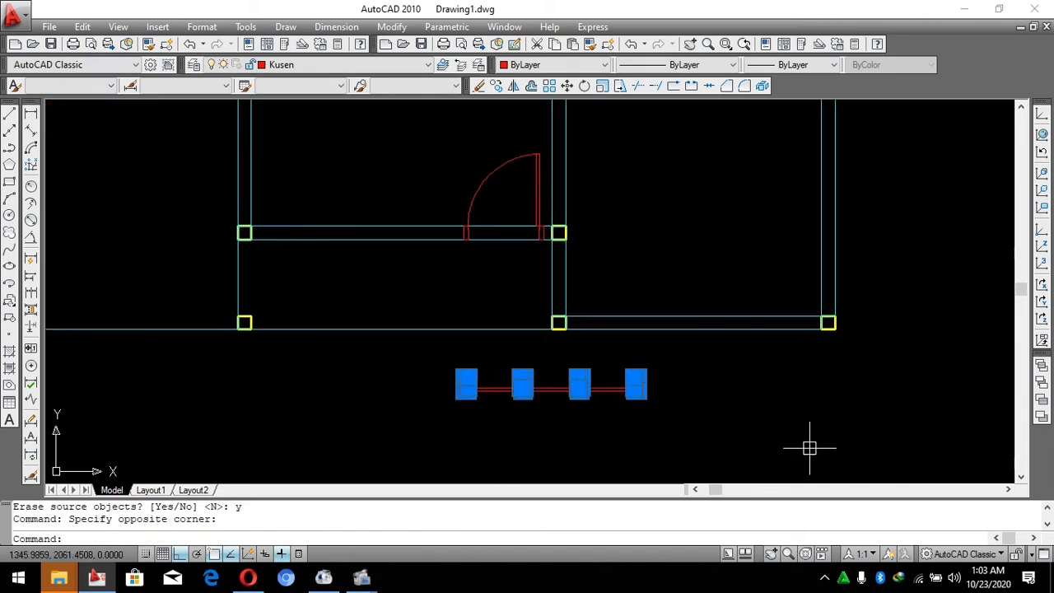
left_click(809, 447)
left_click(468, 387)
scroll(527, 396, "up", 3)
type("m")
key("Return")
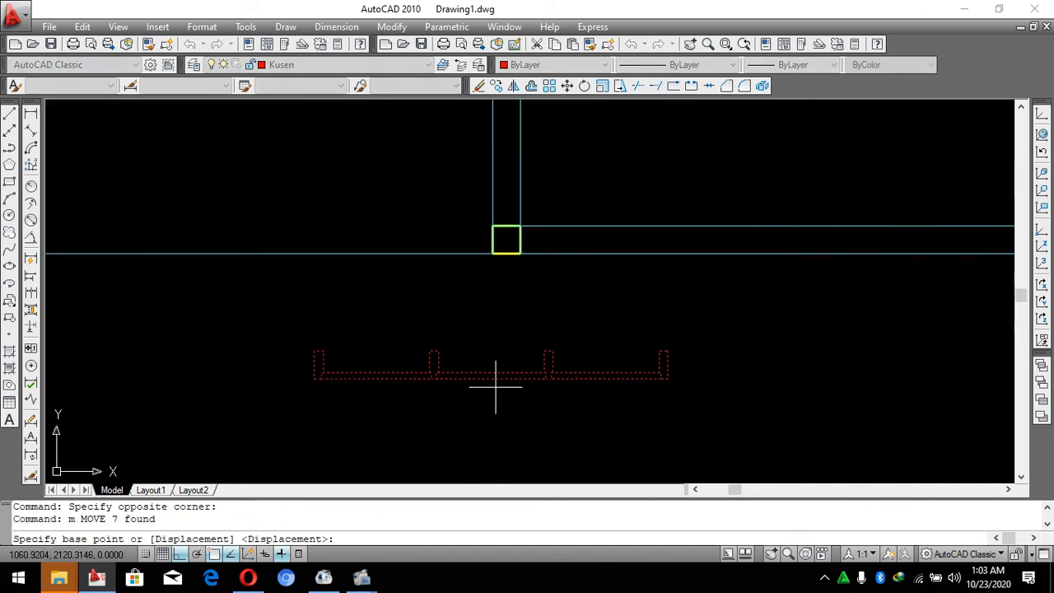
left_click(494, 376)
scroll(540, 360, "down", 4)
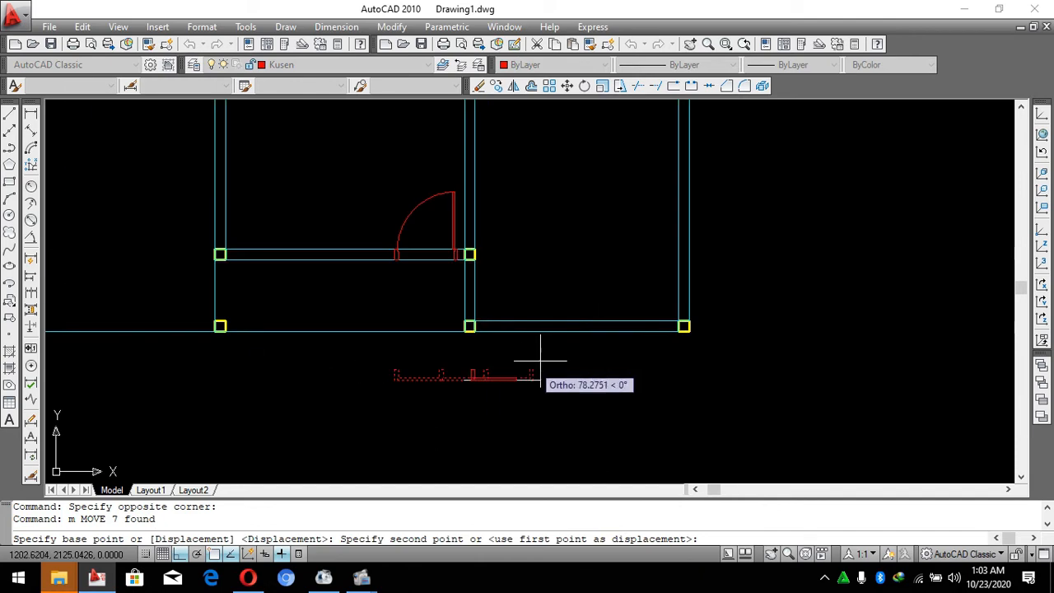
left_click(577, 331)
scroll(584, 322, "up", 3)
key("Escape")
key("Escape")
left_click(358, 296)
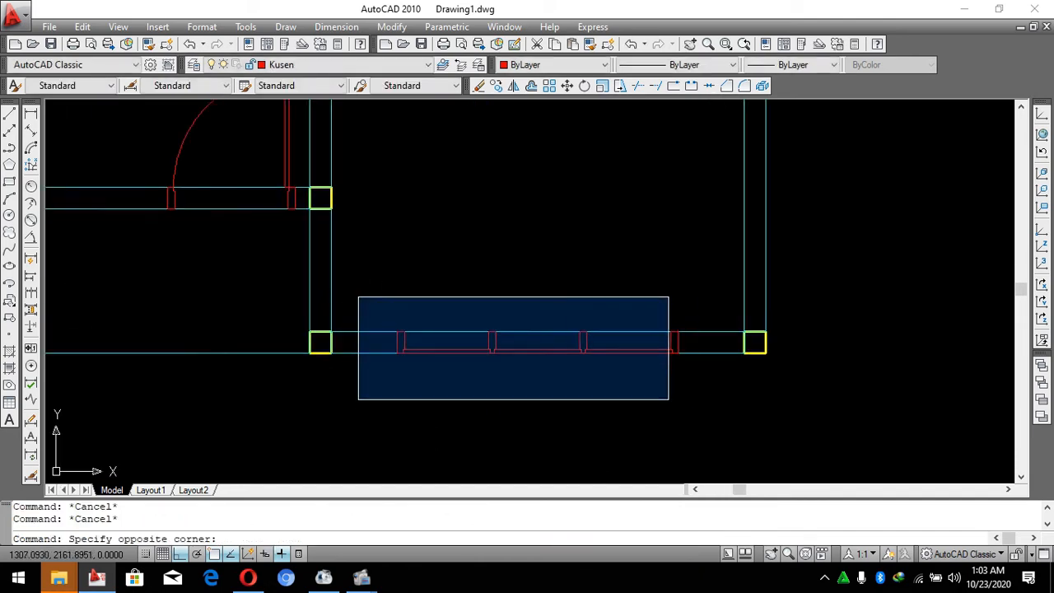
left_click(669, 400)
scroll(586, 376, "up", 2)
type("co")
key("Return")
key("Escape")
key("Escape")
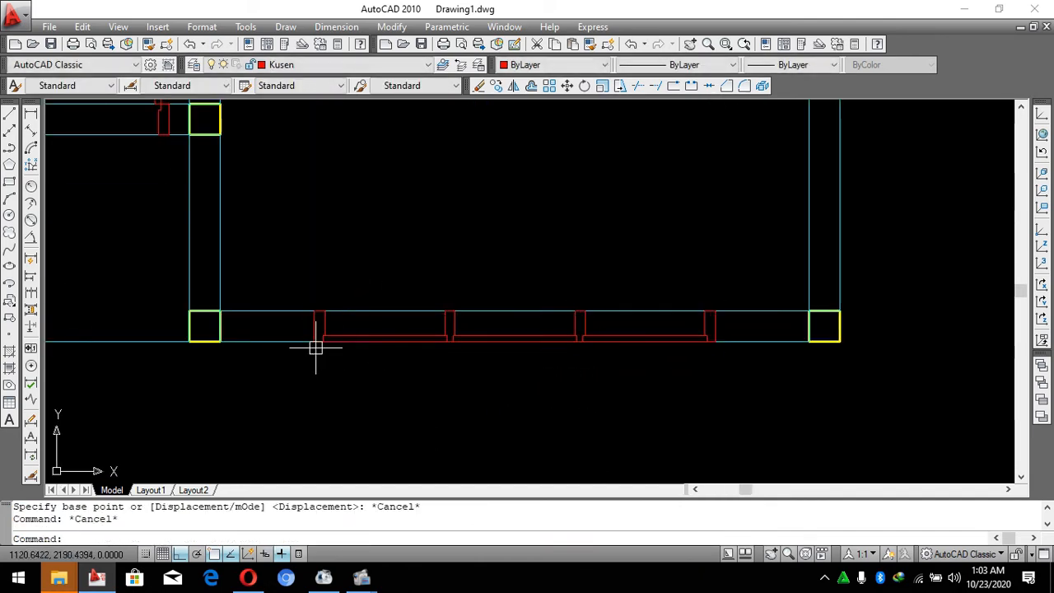
key("Escape")
Draw a vertical line across the left end of the window's left sash.
scroll(381, 325, "up", 5)
left_click(355, 308)
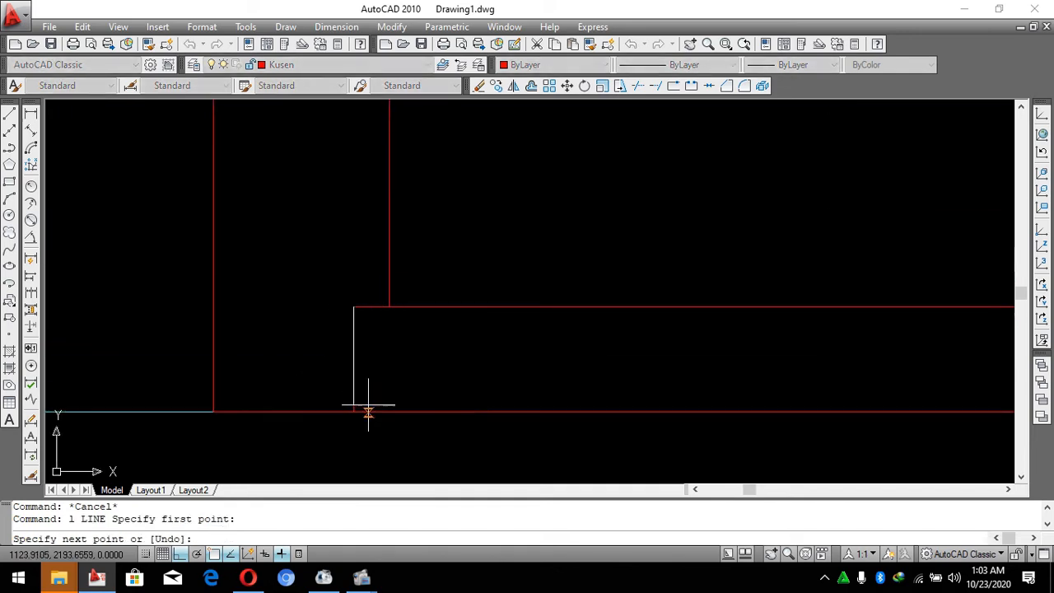
scroll(329, 336, "down", 2)
Move the vertical line 5 units to the right along the left sash.
left_click(339, 338)
scroll(371, 430, "down", 3)
type("m")
key("Return")
left_click(297, 412)
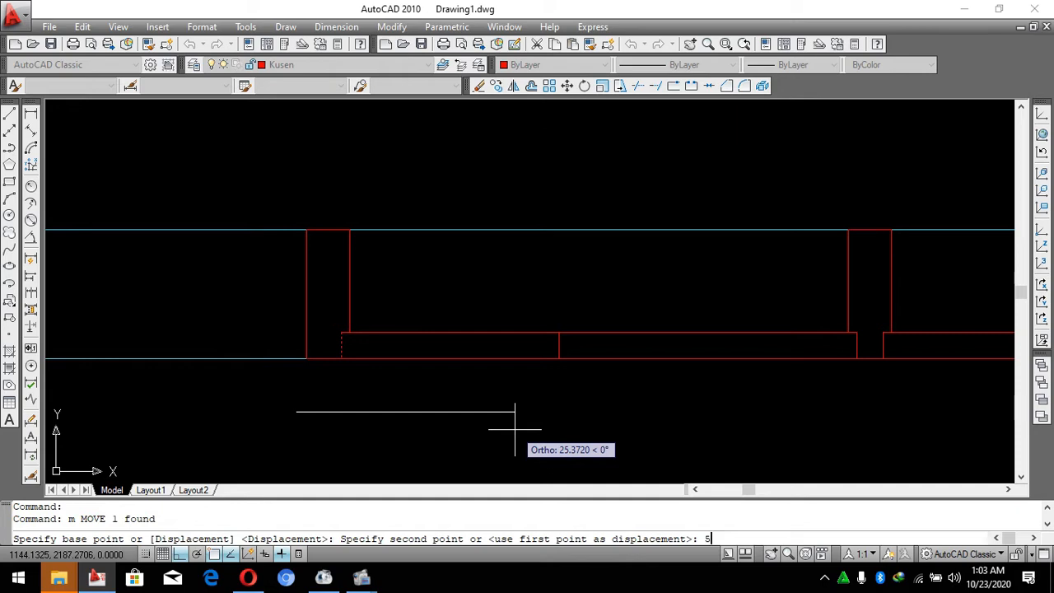
type("5")
key("Return")
Shift the sash's vertical line a further 3 units to the right.
left_click(384, 345)
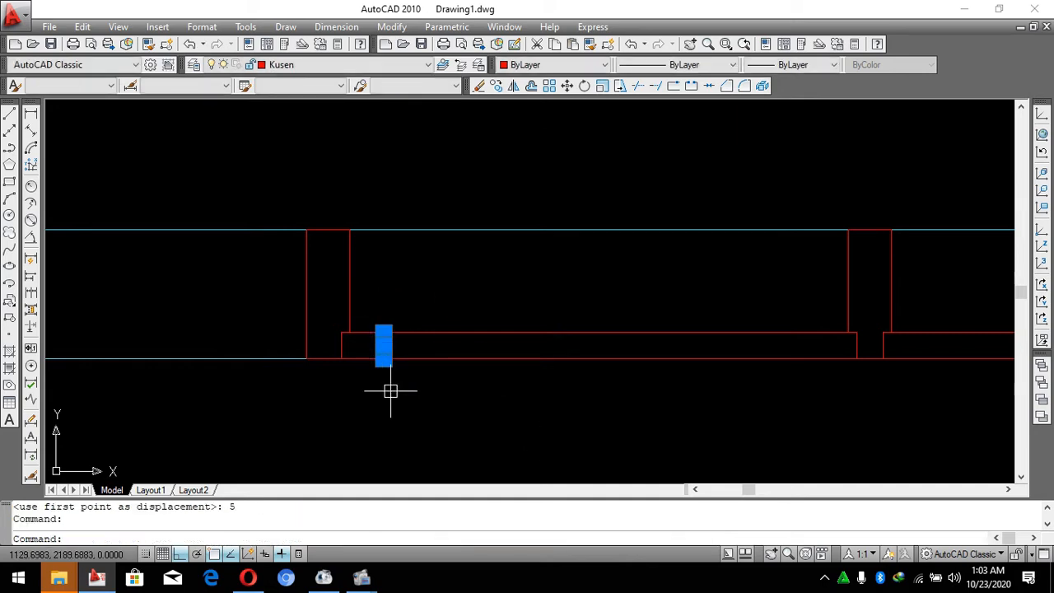
type("m")
key("Return")
left_click(360, 407)
type("3")
key("Return")
Mirror the vertical line about the left sash's vertical centreline, keeping the original.
left_click(381, 289)
left_click(485, 413)
scroll(474, 407, "down", 5)
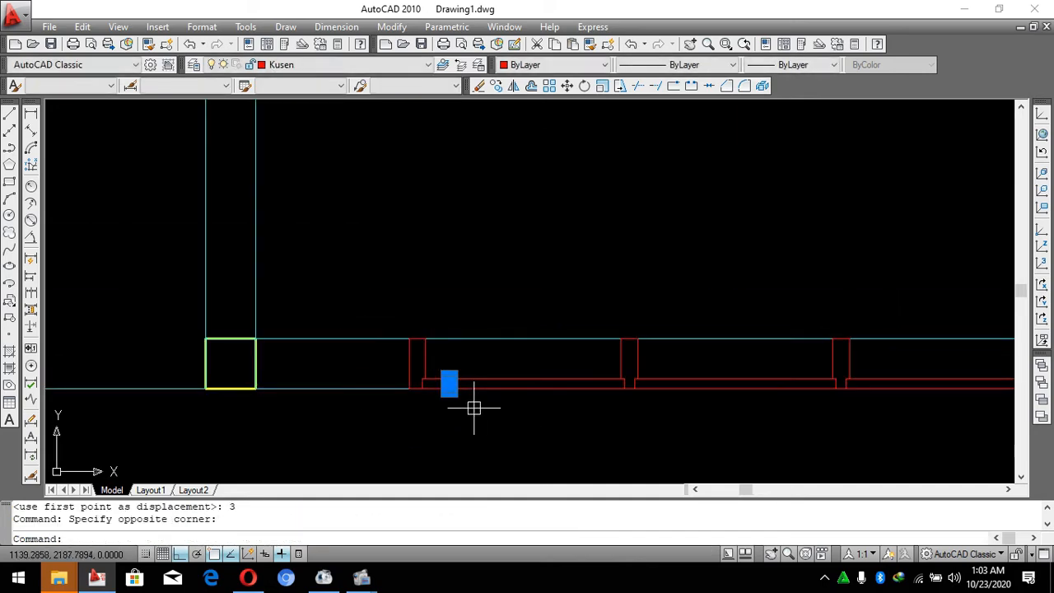
scroll(475, 404, "down", 5)
type("mi")
scroll(486, 402, "up", 6)
key("Return")
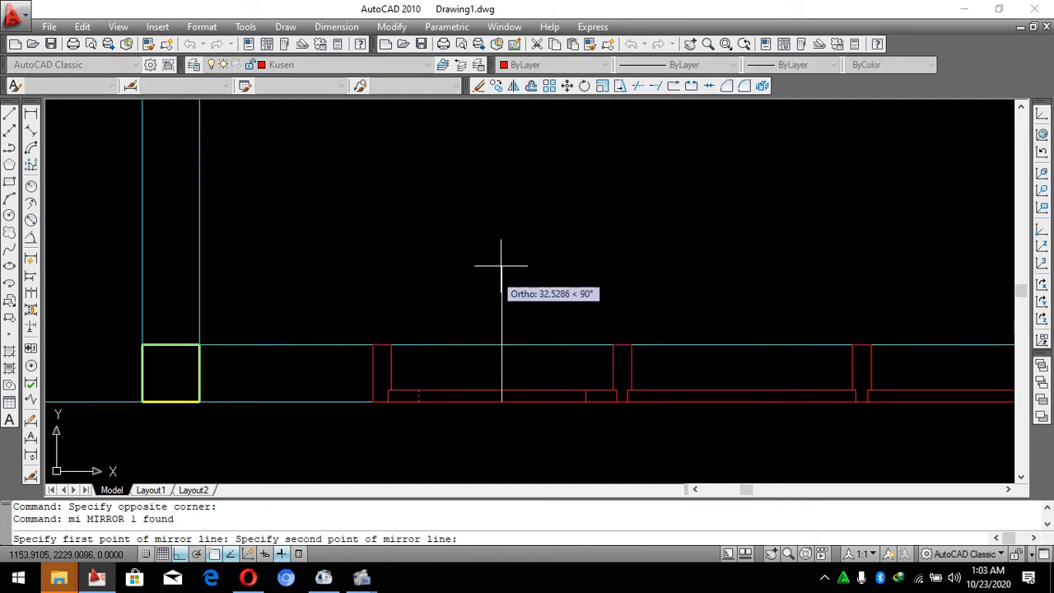
left_click(501, 266)
key("Return")
key("Escape")
Draw a thick polyline with a custom width along the left sash's mid-height, from one vertical line to the other.
scroll(485, 412, "up", 6)
key("Escape")
type("pl")
key("Return")
left_click(326, 370)
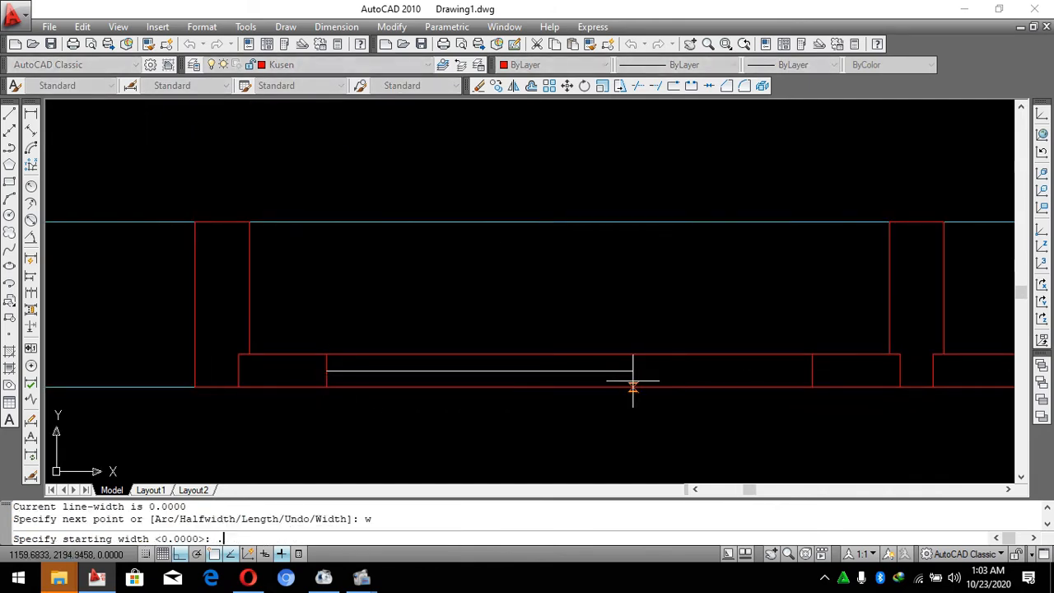
key("Return")
left_click(812, 371)
key("Escape")
Stretch both ends of the thick polyline outward by 1 unit, past the vertical lines.
left_click(790, 371)
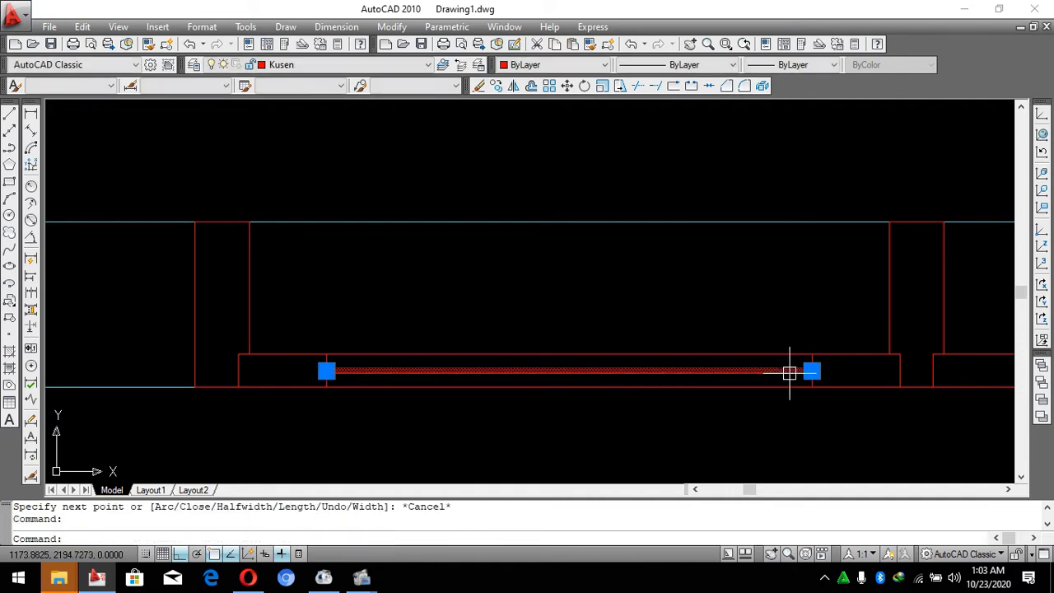
left_click(812, 371)
type("1")
key("Return")
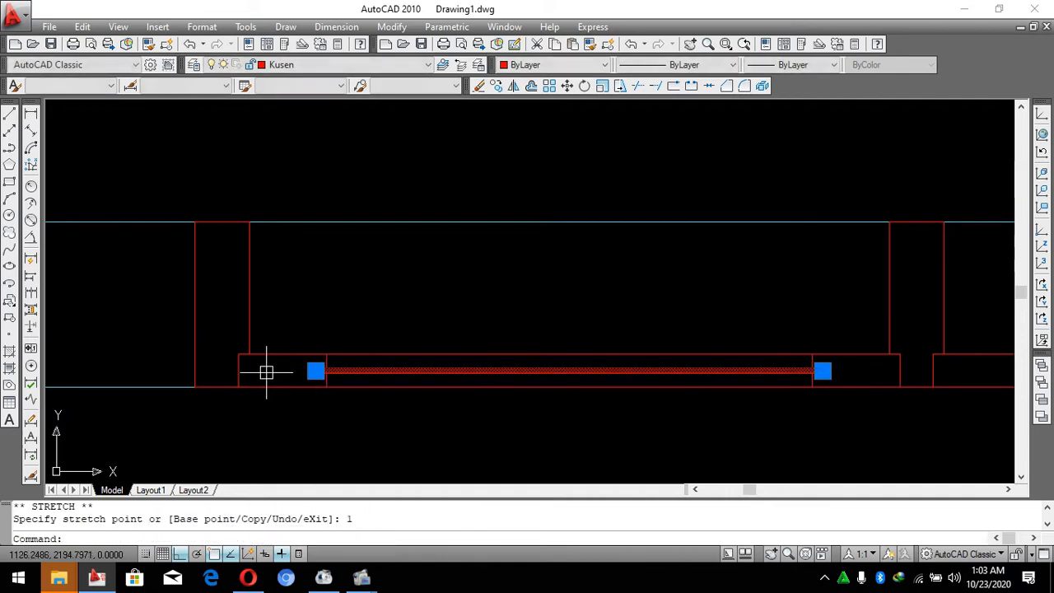
key("Escape")
Copy the thick polyline and its two vertical end lines from the left sash to the middle and right sashes.
left_click(319, 320)
key("Escape")
left_click(279, 319)
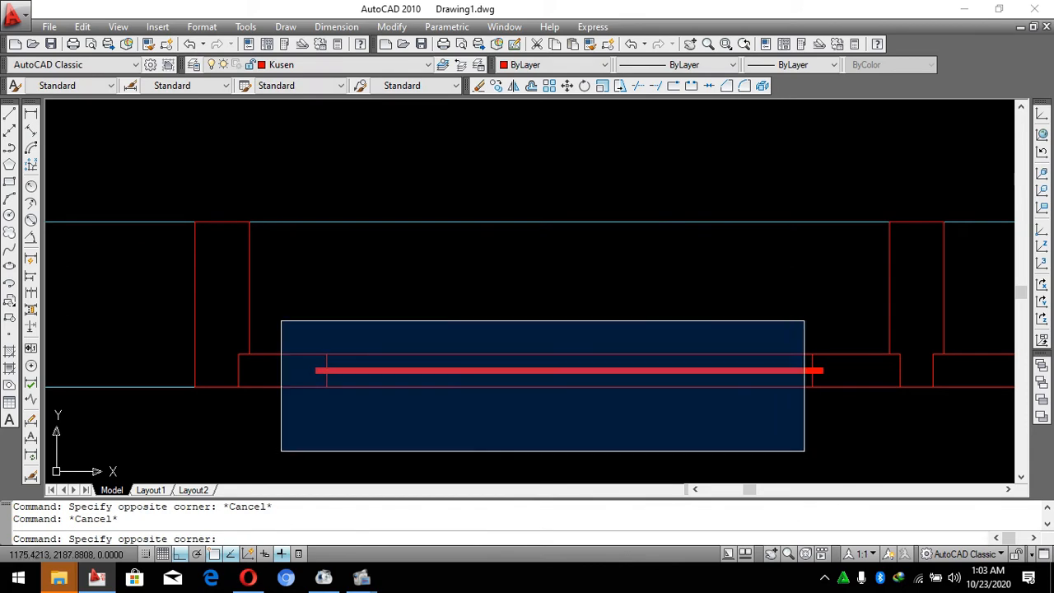
left_click(832, 453)
type("co")
key("Return")
left_click(247, 350)
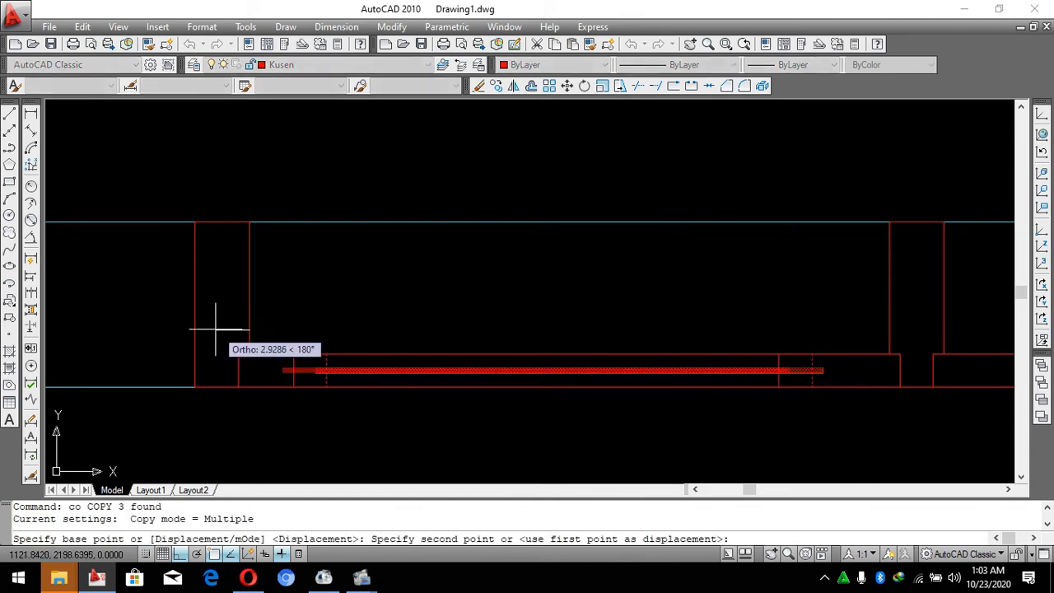
scroll(522, 329, "down", 3)
left_click(465, 326)
scroll(465, 327, "down", 2)
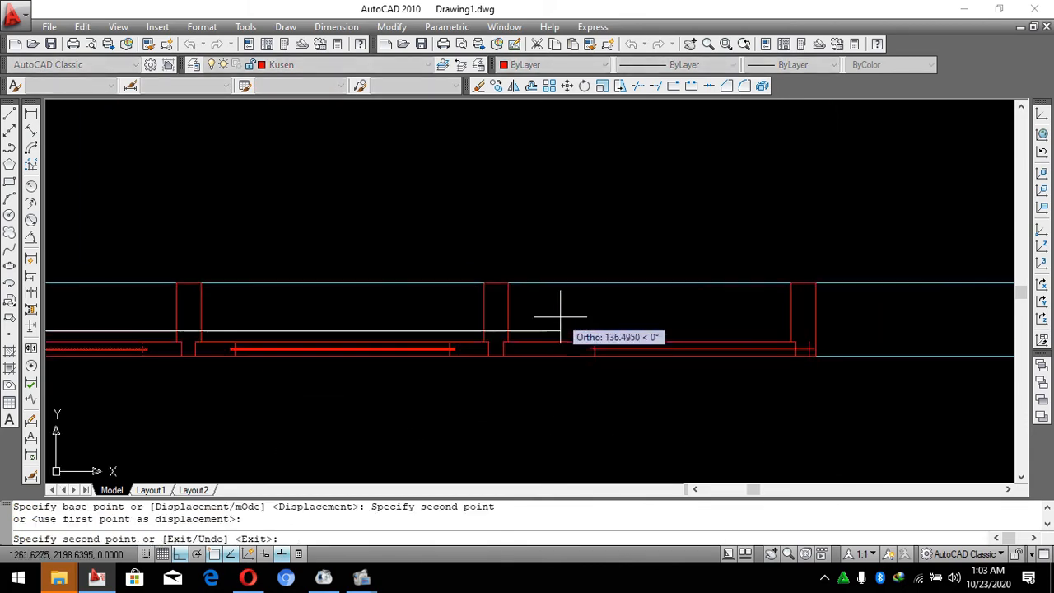
left_click(508, 330)
key("Escape")
key("Escape")
scroll(770, 371, "down", 1)
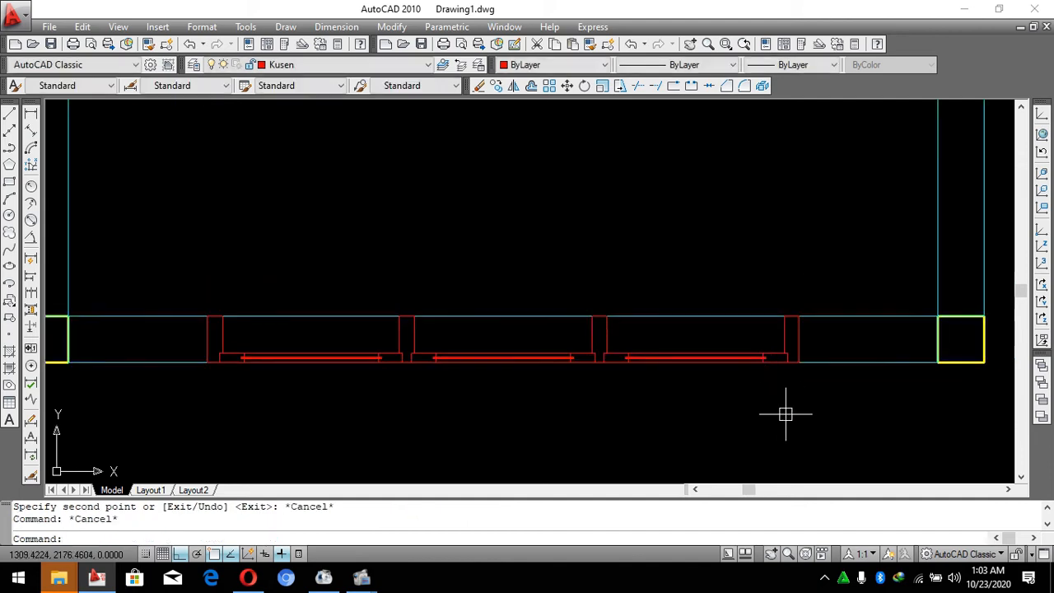
Copy the completed three-sash window into the horizontal wall at the bottom of the left-hand room.
scroll(672, 278, "up", 2)
scroll(416, 275, "down", 4)
left_click(403, 250)
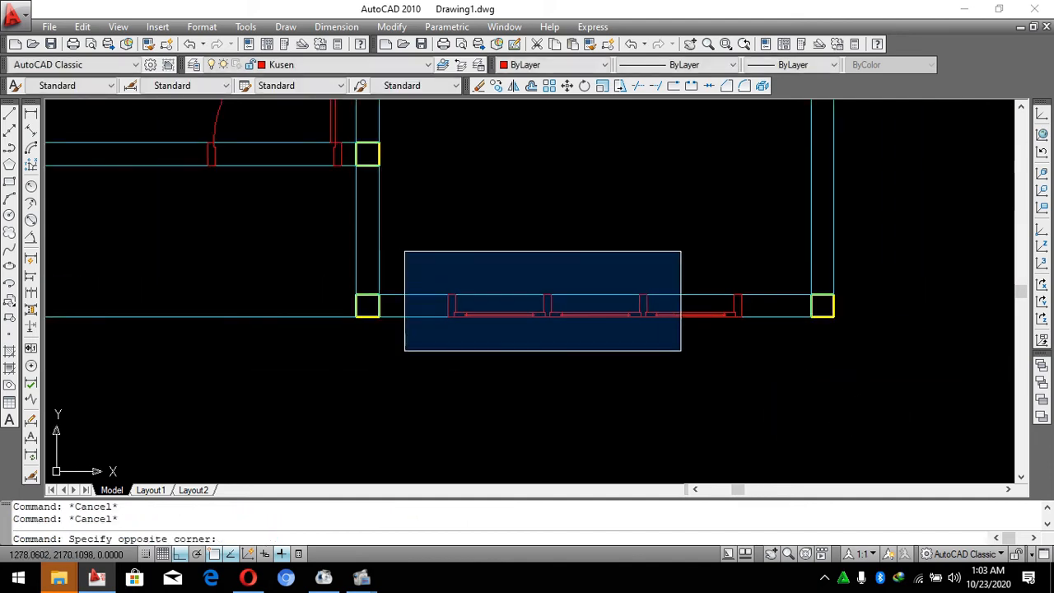
left_click(753, 362)
type("co")
key("Return")
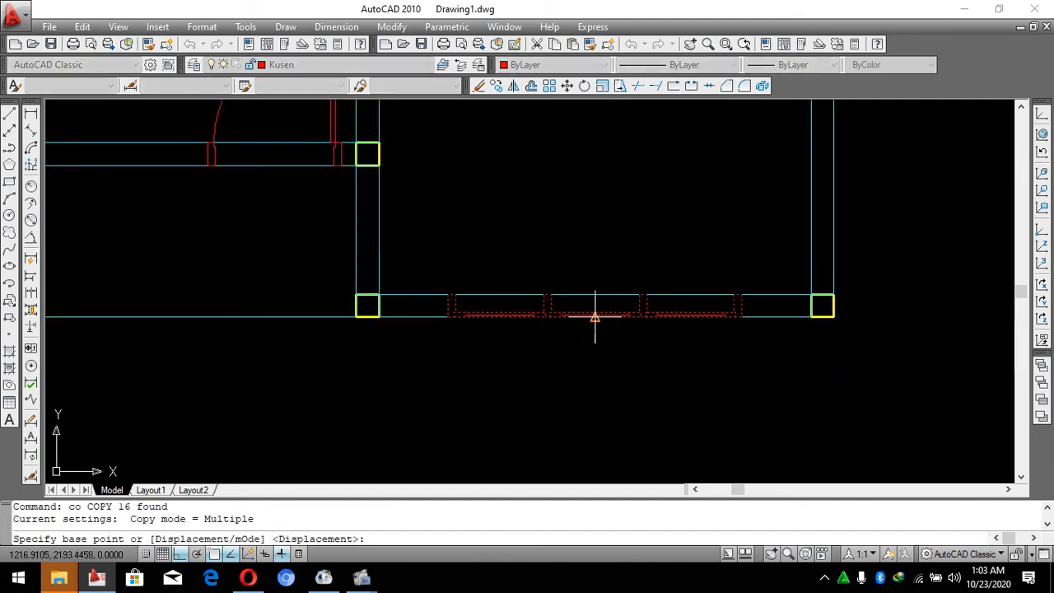
left_click(595, 313)
scroll(604, 325, "down", 3)
scroll(604, 325, "down", 2)
scroll(530, 242, "up", 2)
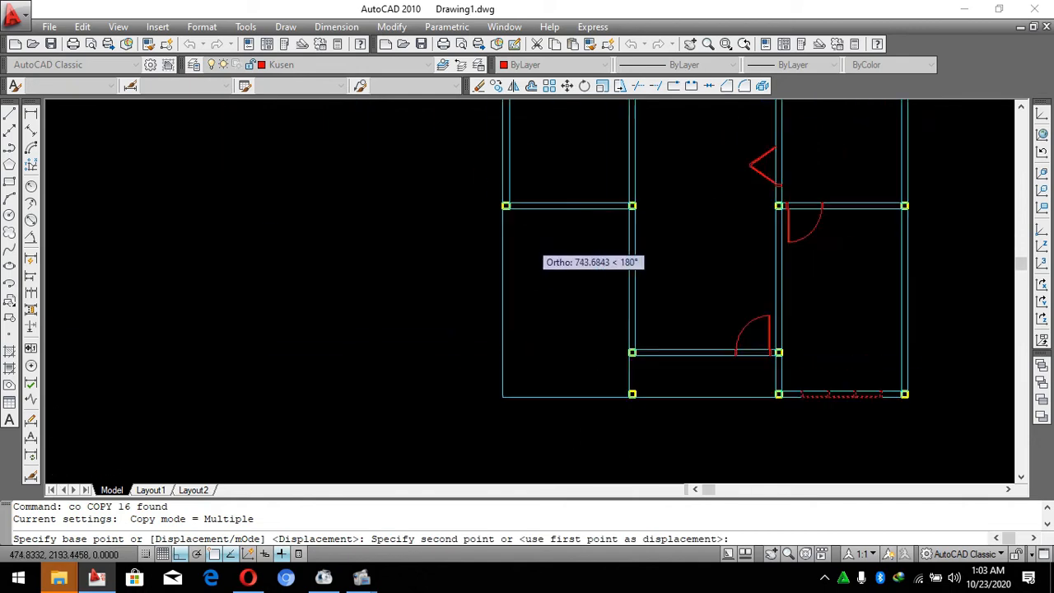
left_click(580, 194)
scroll(474, 309, "down", 3)
scroll(619, 219, "up", 4)
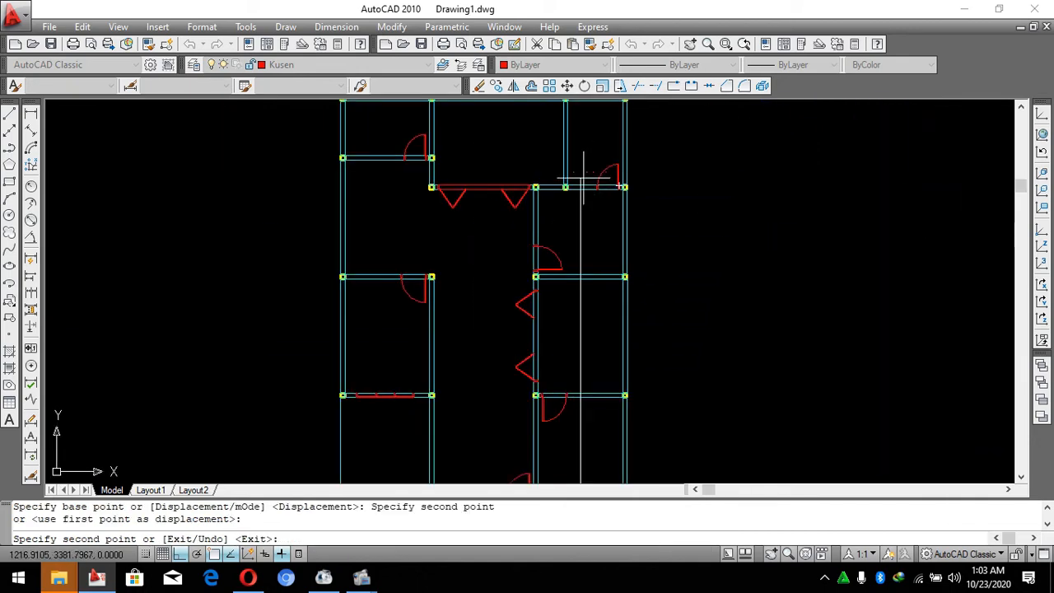
scroll(568, 329, "down", 3)
scroll(525, 356, "up", 5)
key("Escape")
scroll(624, 374, "up", 5)
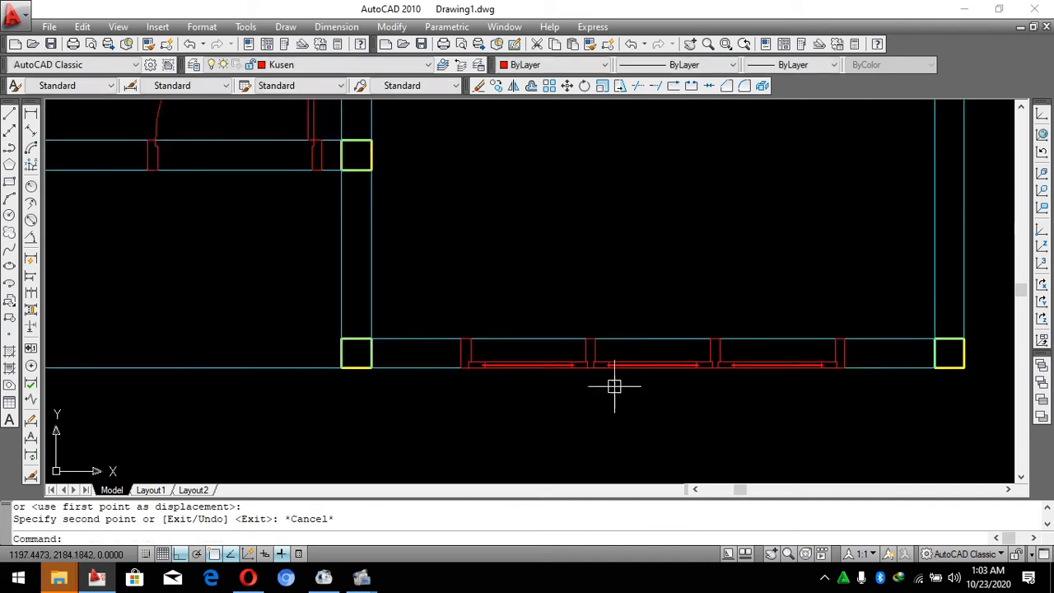
key("Escape")
key("Escape")
Copy the three-sash window's two right sashes and their jambs onto the bottom line of the neighbouring porch.
scroll(600, 365, "down", 3)
scroll(617, 348, "up", 2)
left_click(628, 293)
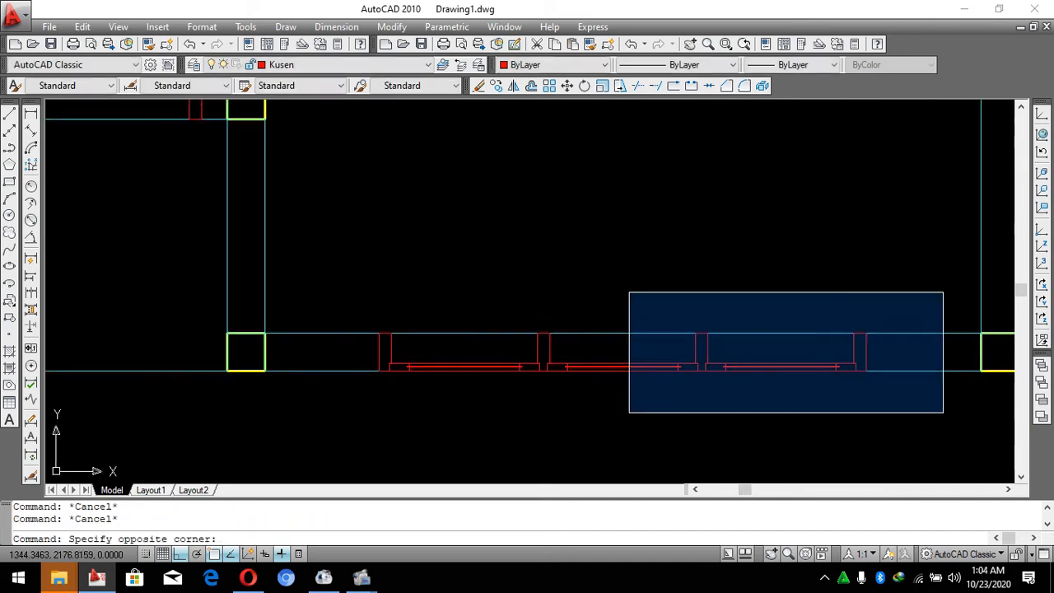
left_click(930, 439)
scroll(690, 379, "up", 3)
scroll(736, 414, "down", 2)
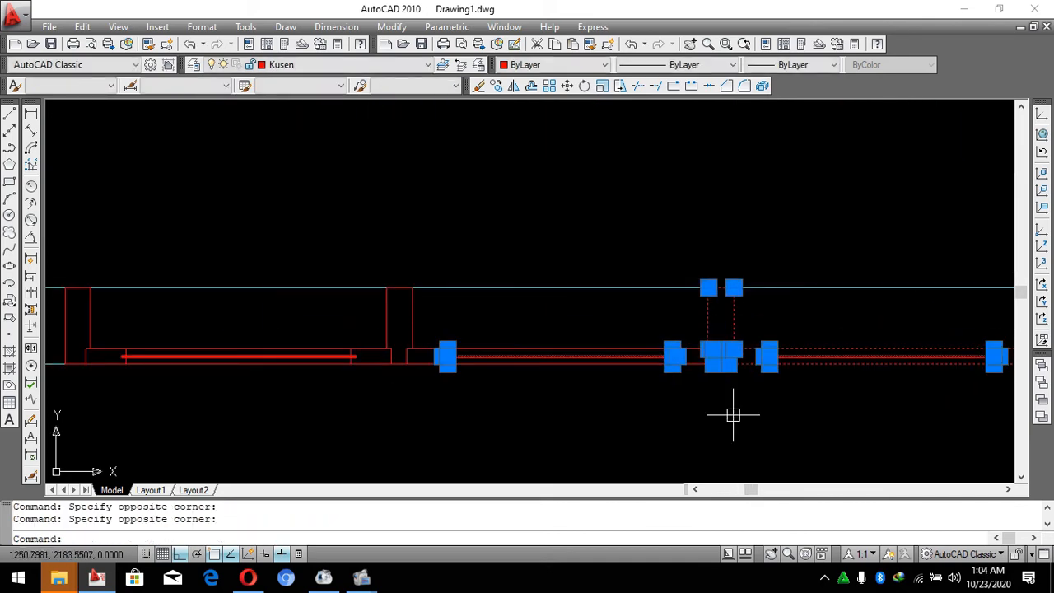
scroll(298, 232, "down", 3)
scroll(766, 387, "up", 3)
scroll(567, 380, "up", 3)
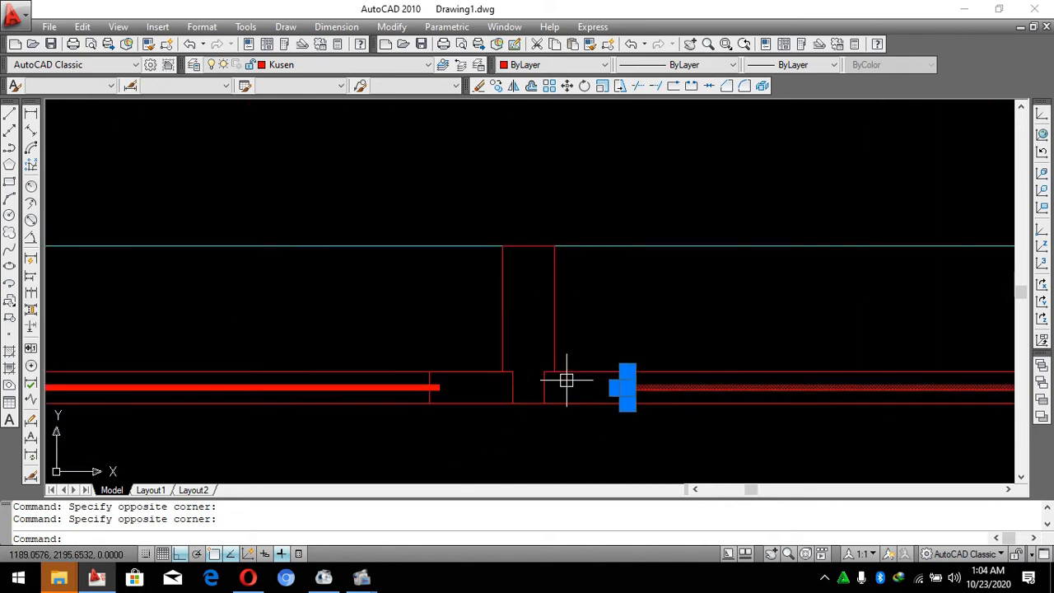
scroll(569, 339, "down", 3)
scroll(743, 344, "up", 1)
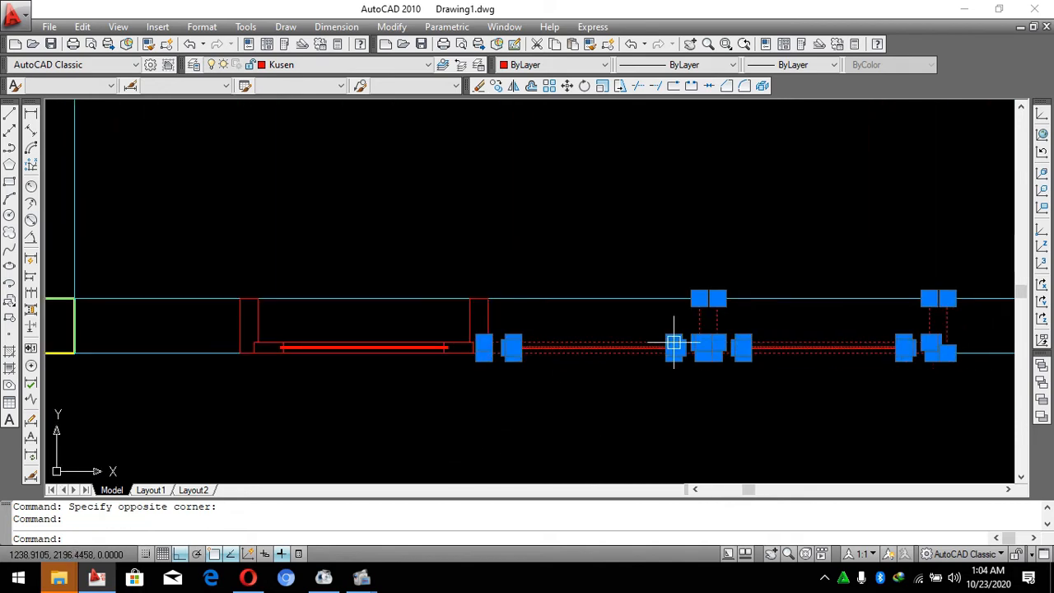
type("o")
key("space")
scroll(708, 371, "up", 2)
left_click(702, 335)
scroll(836, 359, "down", 6)
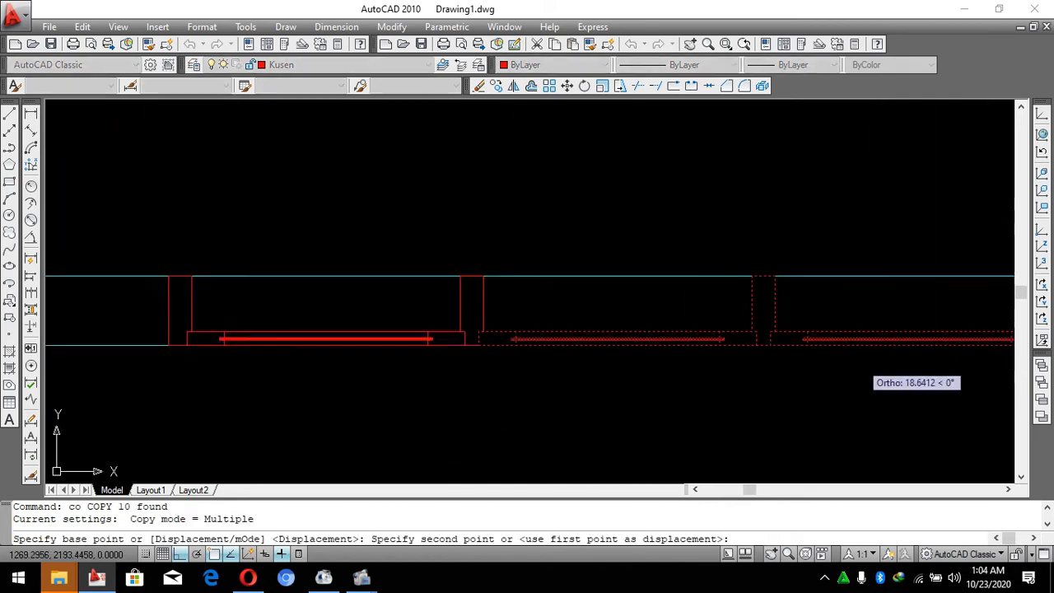
scroll(627, 356, "up", 3)
left_click(580, 396)
scroll(580, 394, "down", 2)
key("Escape")
key("Escape")
key("Escape")
scroll(658, 380, "up", 3)
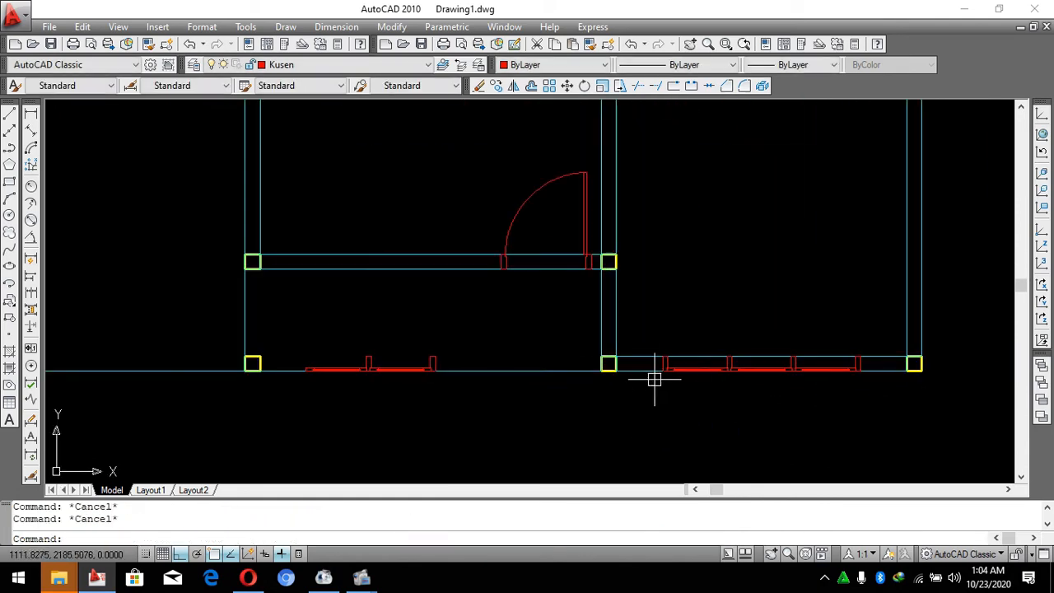
Mirror the right jamb about the middle jamb's centreline to close the two-sash window's left end, keeping the original.
scroll(653, 379, "down", 1)
scroll(642, 341, "up", 4)
left_click(782, 329)
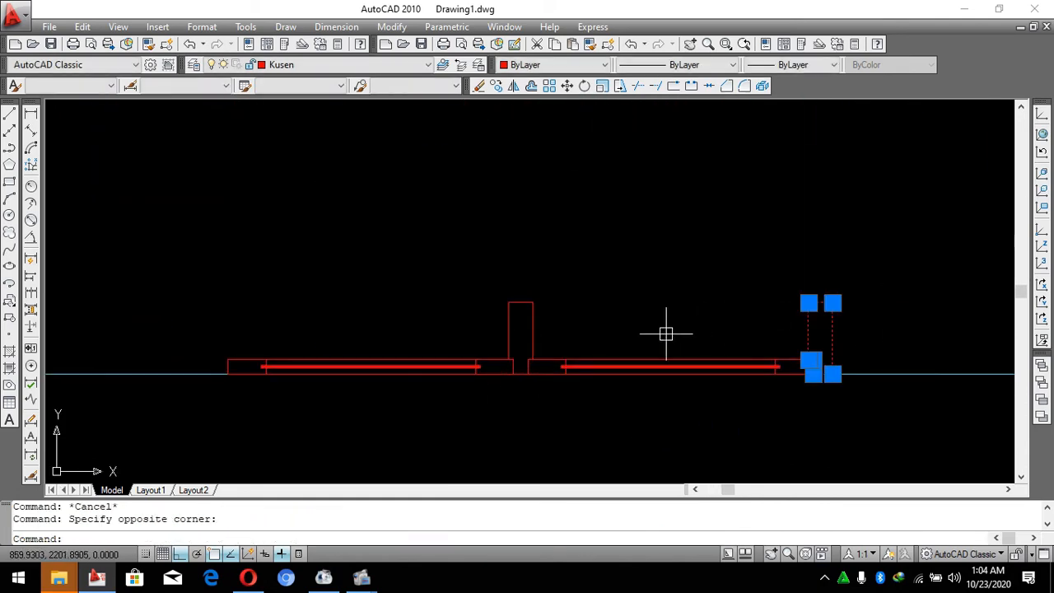
key("space")
left_click(521, 302)
left_click(519, 221)
key("space")
scroll(531, 362, "down", 3)
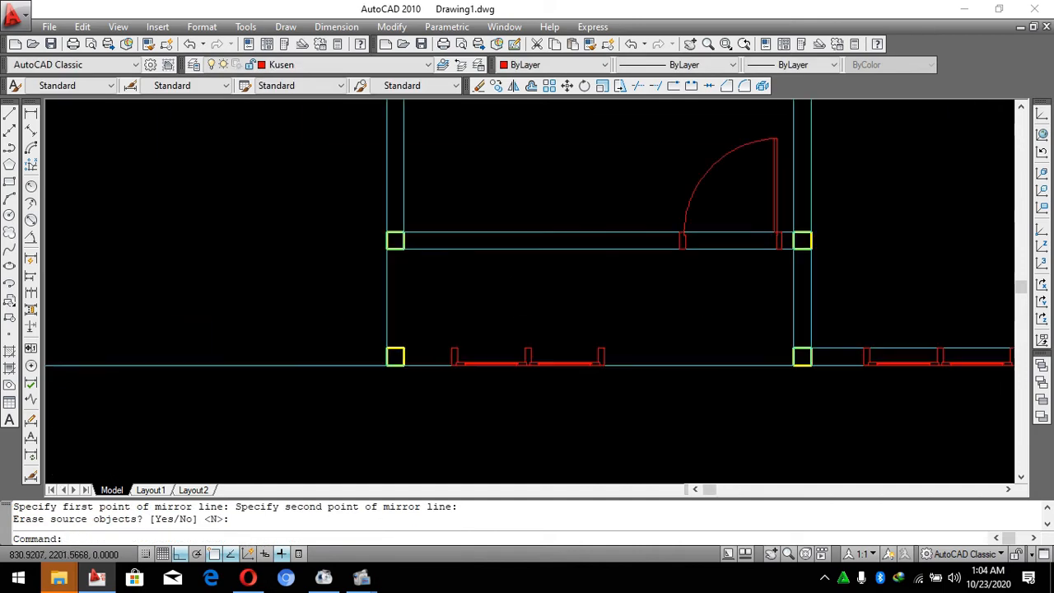
Erase the upper line of the wall between the porch and the room with the door.
left_click(642, 244)
key("Escape")
left_click(644, 216)
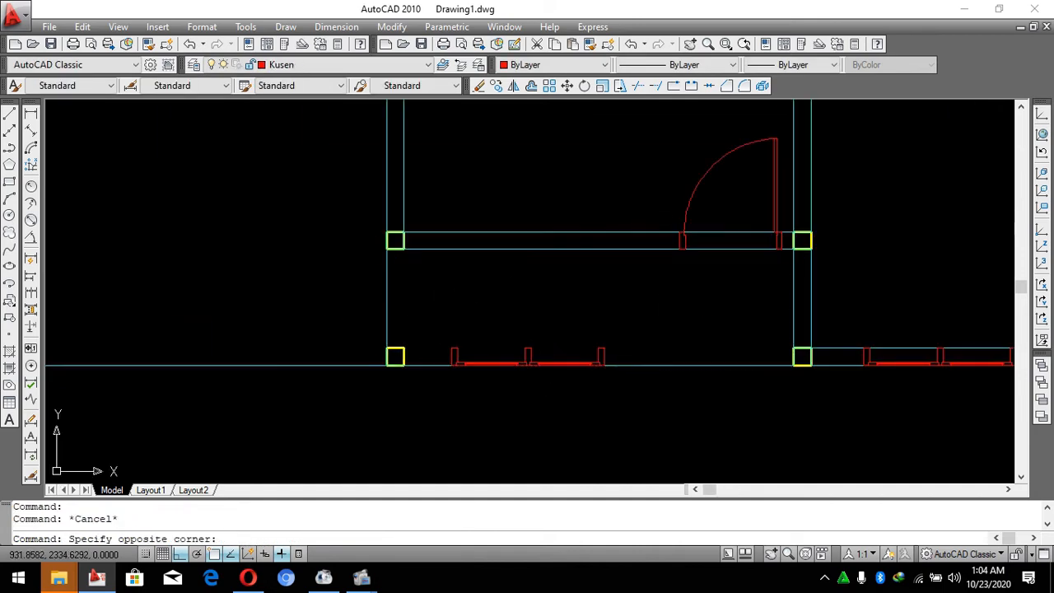
left_click(590, 237)
key("Delete")
key("Escape")
Draw rectangles for the wall segments on both sides of the porch door, each running from column to door jamb.
scroll(639, 235, "up", 3)
type("rec")
key("space")
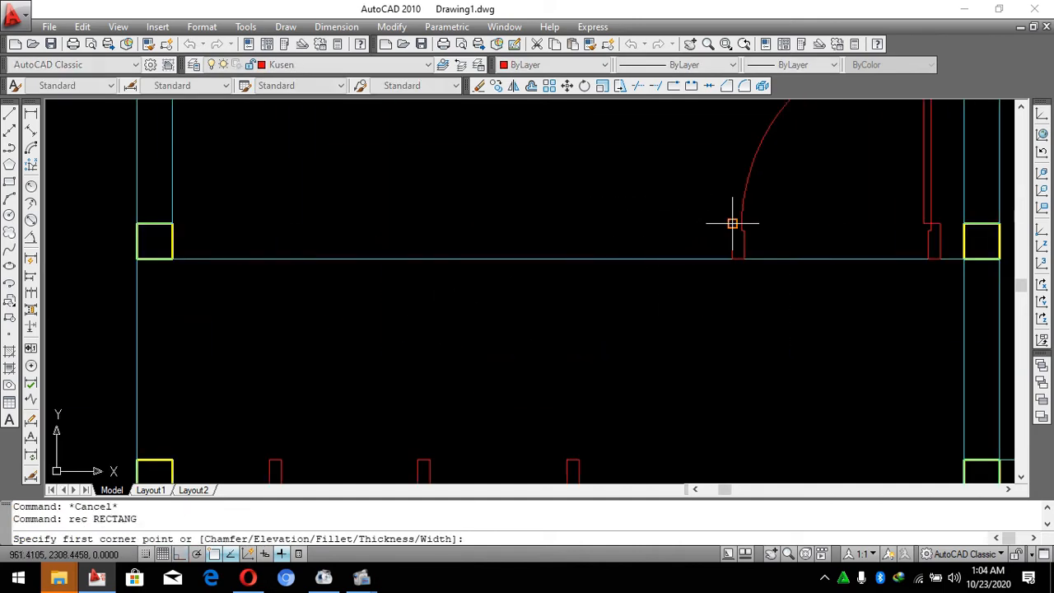
left_click(734, 223)
key("Escape")
key("space")
scroll(701, 271, "down", 1)
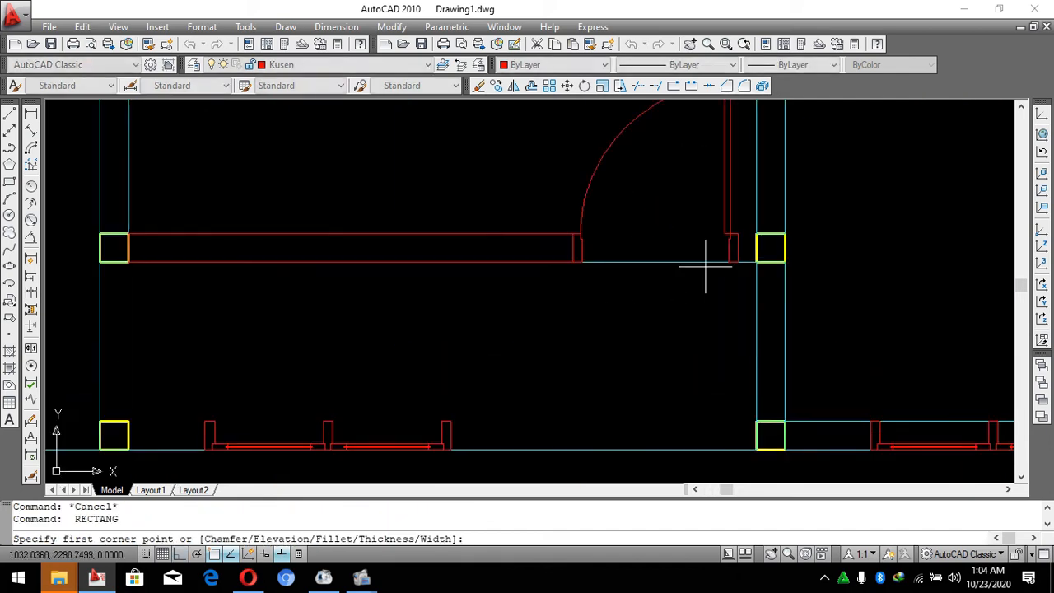
key("Escape")
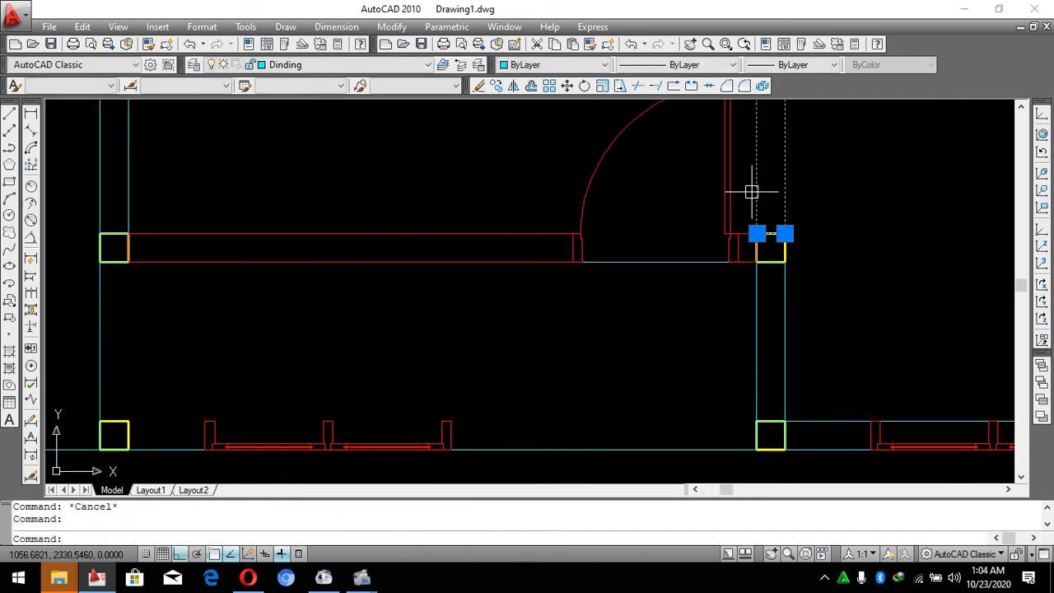
Match the properties of the Dinding wall onto the two new rectangles beside the porch door.
type("ma")
key("space")
scroll(748, 236, "up", 3)
left_click(743, 228)
scroll(783, 225, "down", 4)
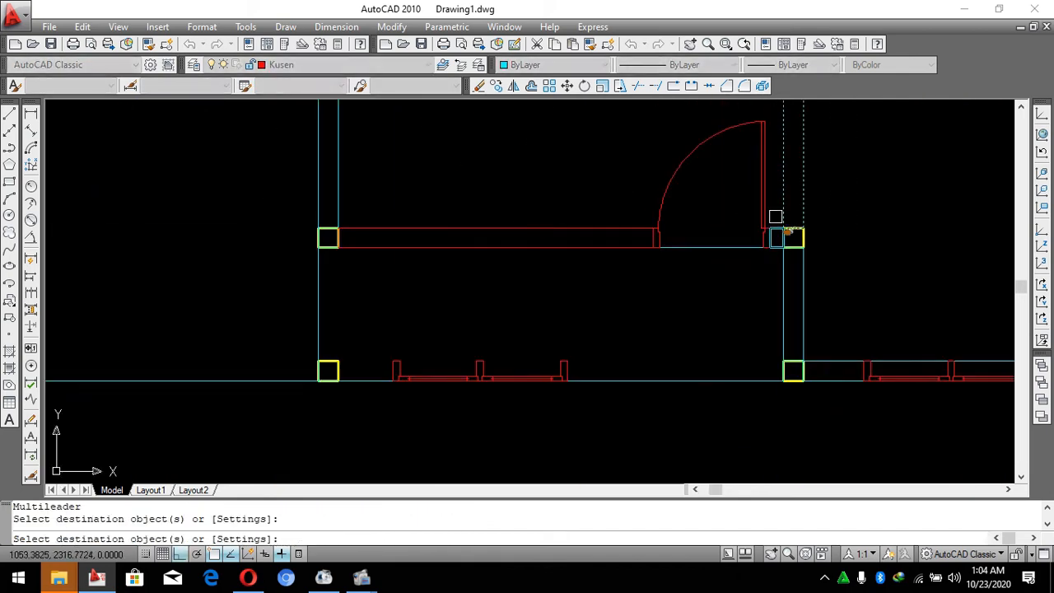
left_click(519, 194)
left_click(473, 244)
key("Escape")
Move the two-sash window from the porch's bottom line up to the upper edge of the porch door's wall.
left_click(386, 273)
left_click(610, 440)
scroll(483, 410, "up", 5)
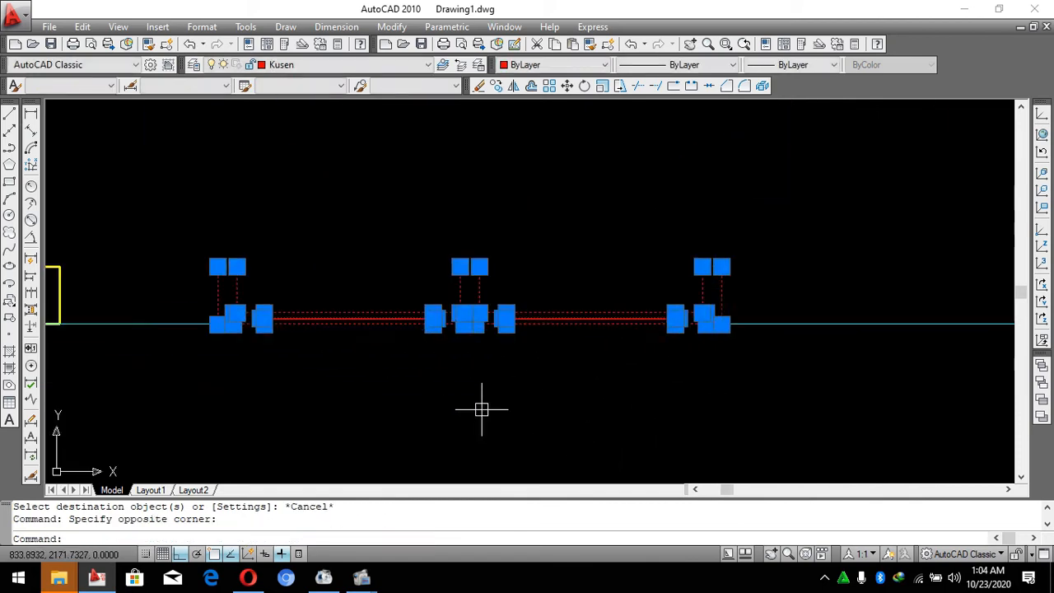
type("m")
key("space")
scroll(468, 348, "up", 3)
left_click(476, 301)
scroll(508, 353, "down", 5)
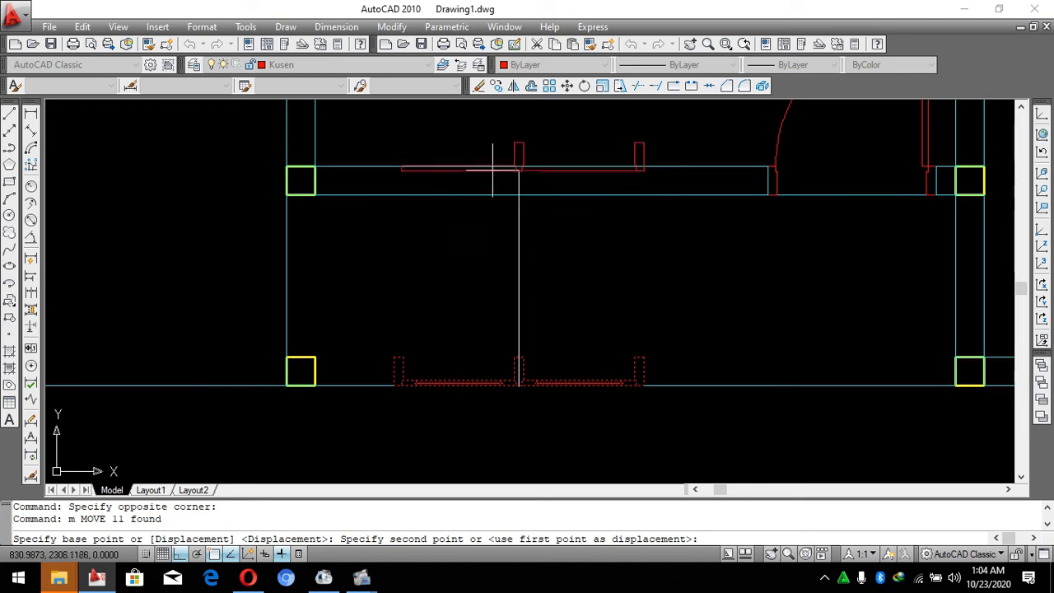
key("Escape")
scroll(526, 228, "down", 5)
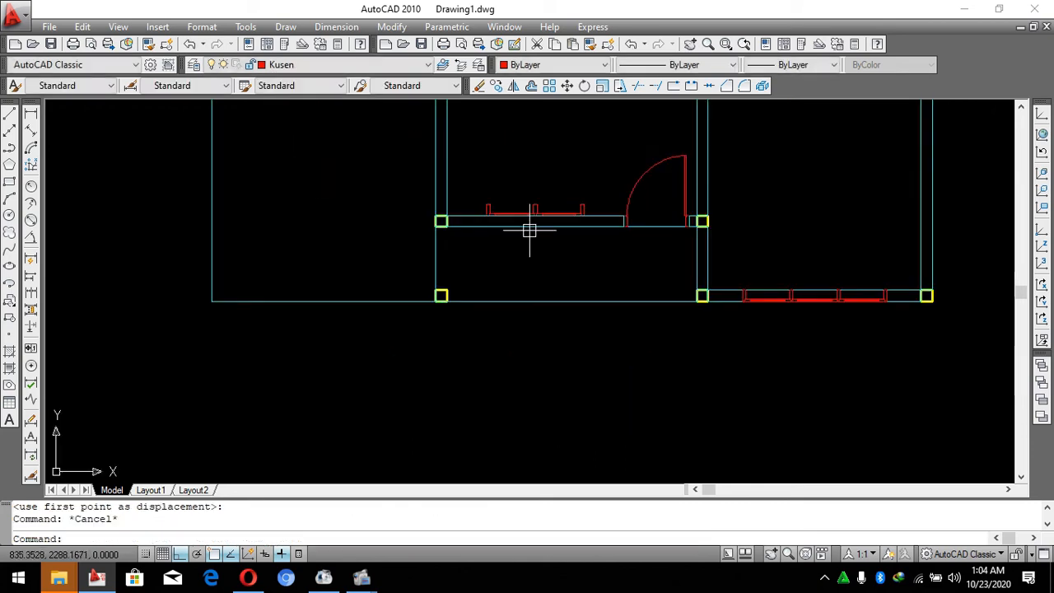
key("Escape")
Move the two-sash window down so that it sits within the wall's thickness, flush with its lower edge.
scroll(482, 186, "up", 4)
left_click(477, 173)
left_click(675, 287)
left_click(598, 178)
left_click(717, 293)
scroll(717, 294, "up", 2)
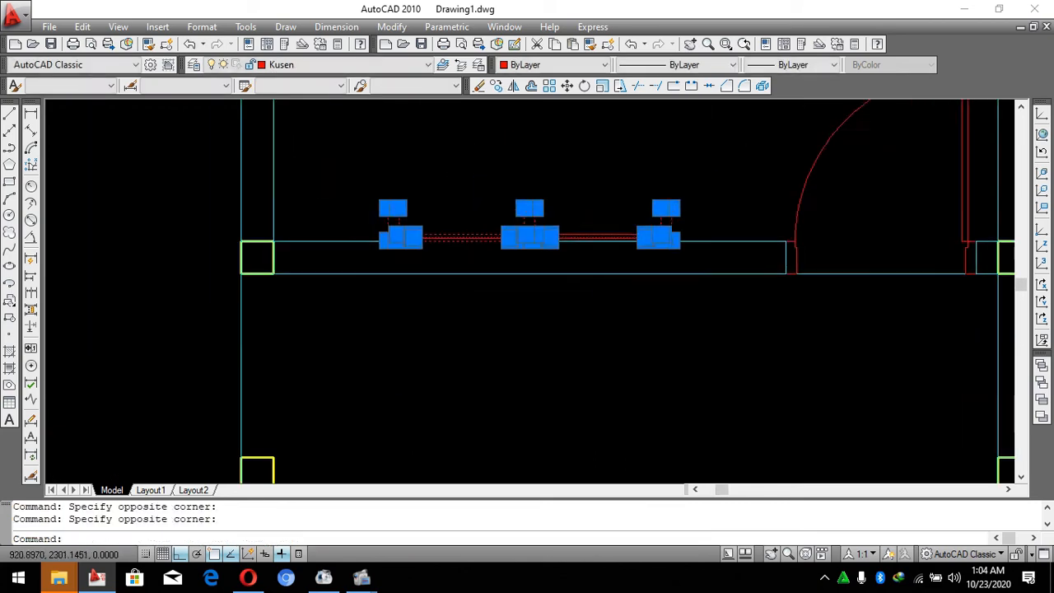
type("m")
key("space")
scroll(729, 223, "up", 2)
left_click(732, 237)
left_click(722, 282)
key("Escape")
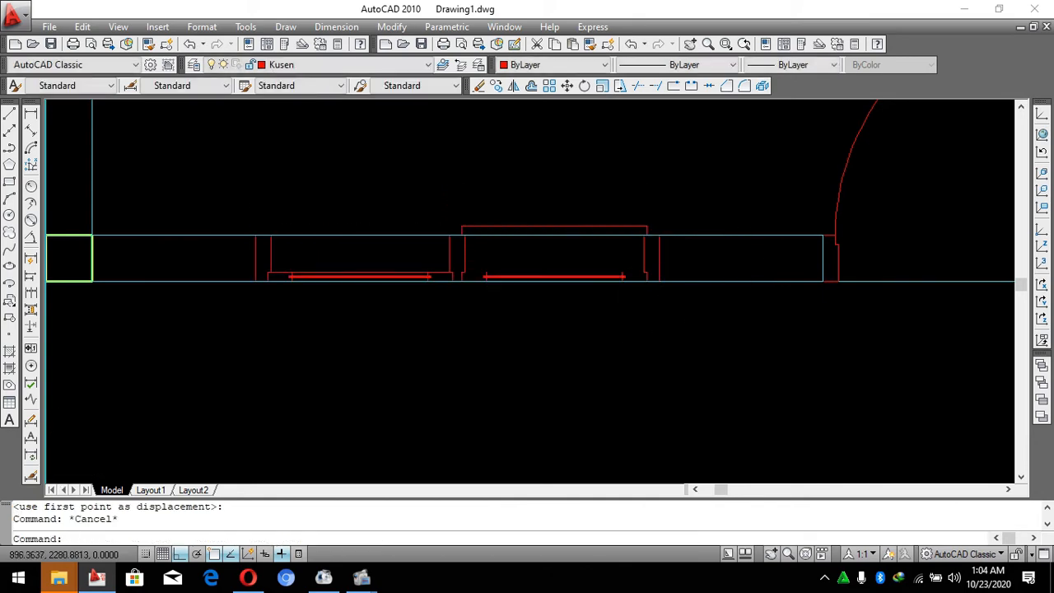
key("Escape")
Move the right sash's frame rectangle down onto the wall's lower edge, in line with the left sash.
scroll(613, 390, "down", 3)
scroll(555, 307, "up", 5)
left_click(578, 301)
left_click(557, 314)
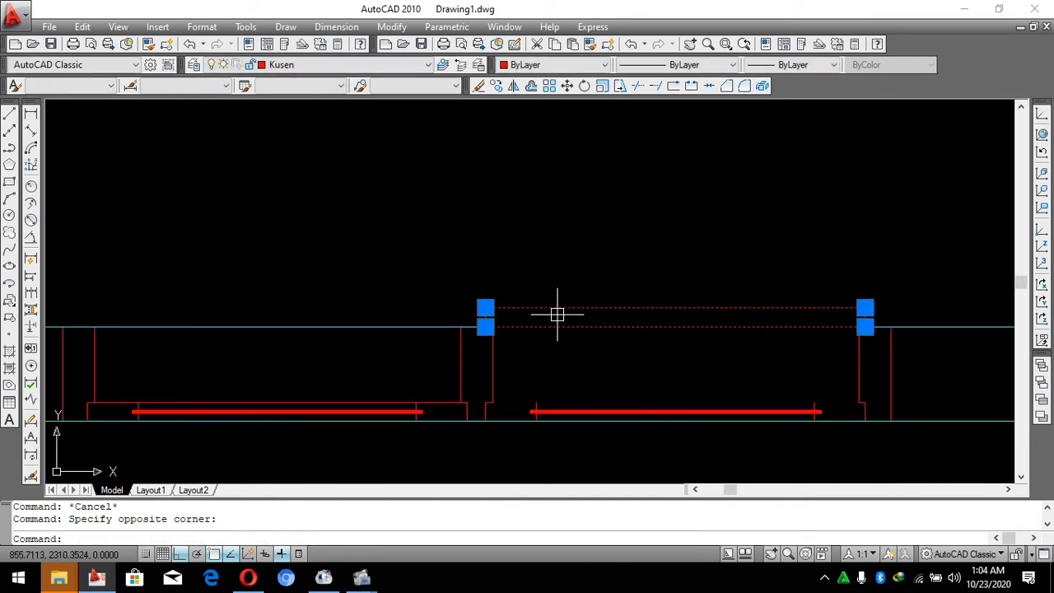
type("m")
key("space")
left_click(519, 339)
left_click(518, 418)
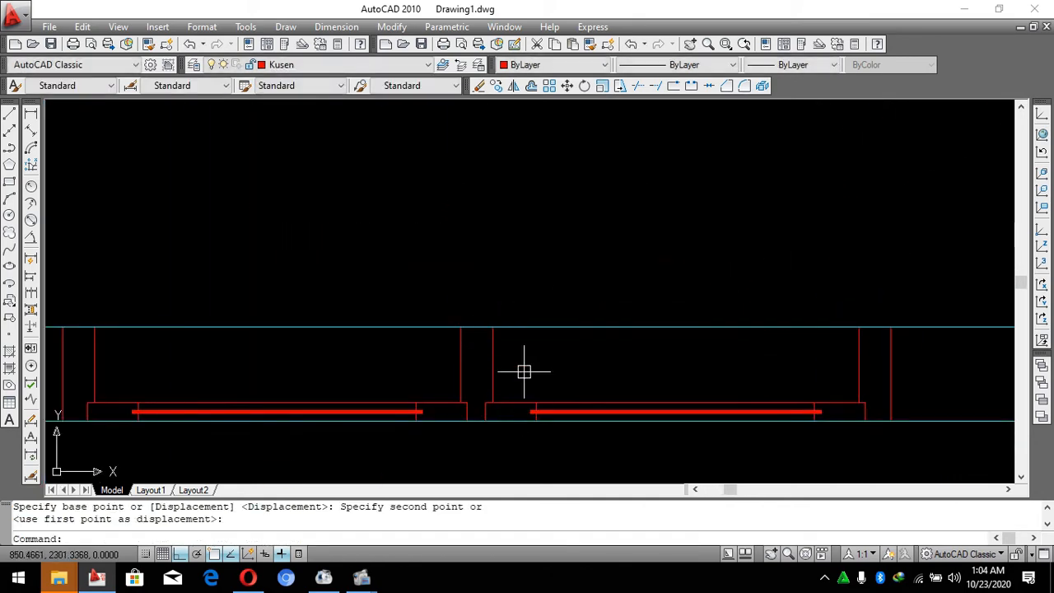
key("Escape")
key("Escape")
Examine the placed doors and windows across the floor plan, including both lower walls and the upper rooms.
scroll(666, 390, "down", 3)
scroll(565, 330, "down", 3)
scroll(558, 419, "up", 1)
scroll(558, 419, "up", 2)
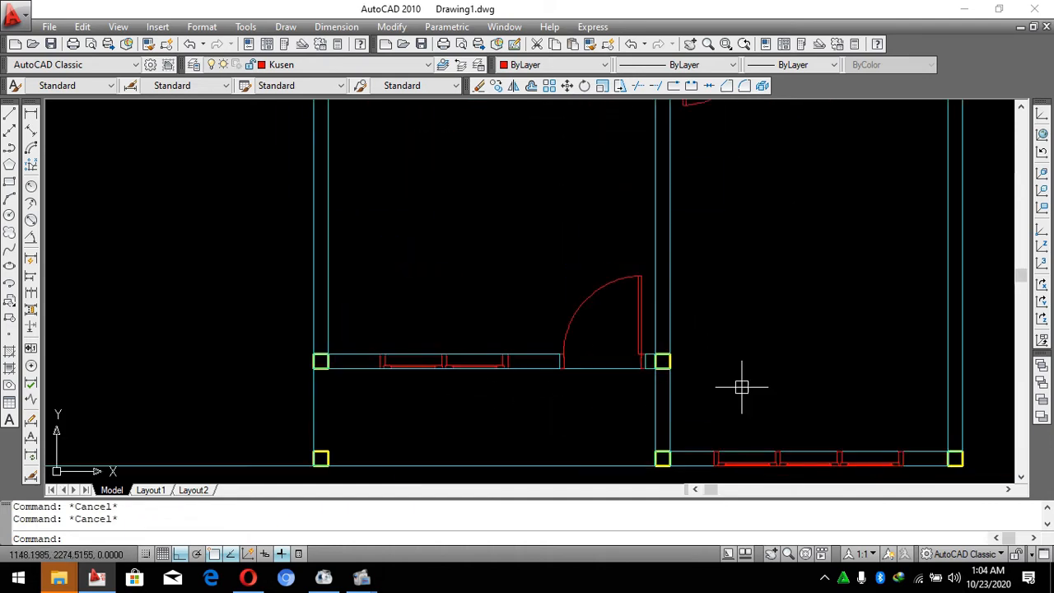
scroll(560, 384, "up", 2)
scroll(560, 423, "down", 5)
scroll(555, 183, "down", 3)
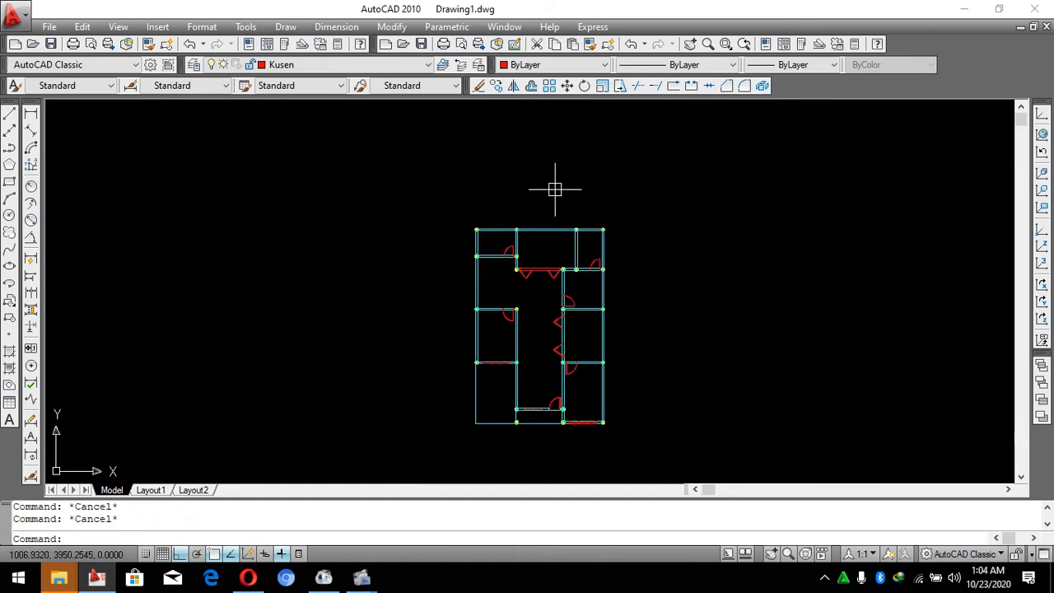
scroll(561, 295, "up", 3)
scroll(560, 295, "up", 2)
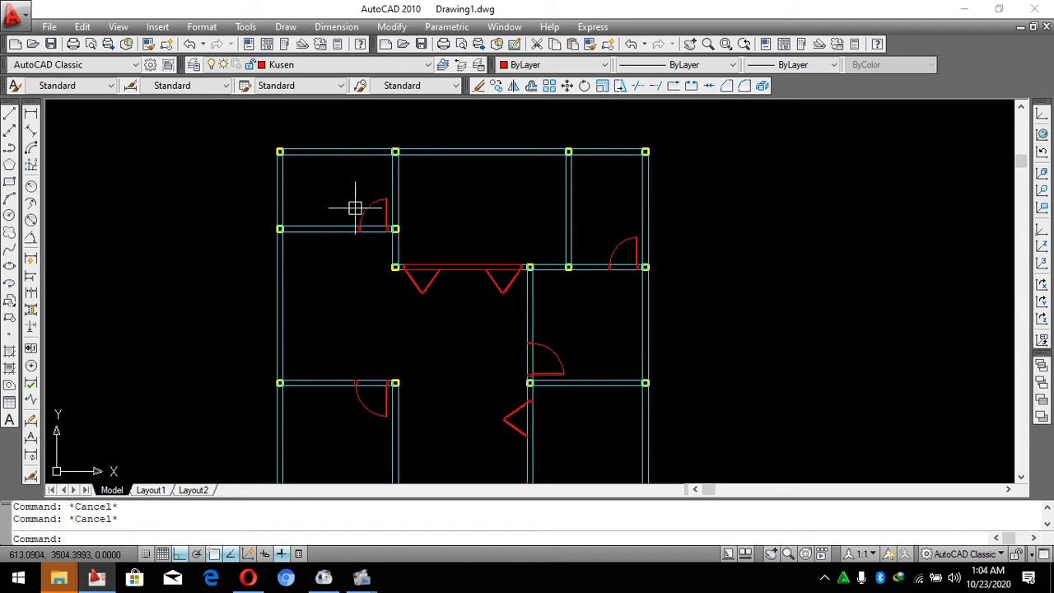
scroll(506, 205, "down", 3)
scroll(603, 457, "up", 2)
middle_click_drag(603, 459, 615, 344)
scroll(566, 350, "down", 1)
scroll(332, 278, "up", 5)
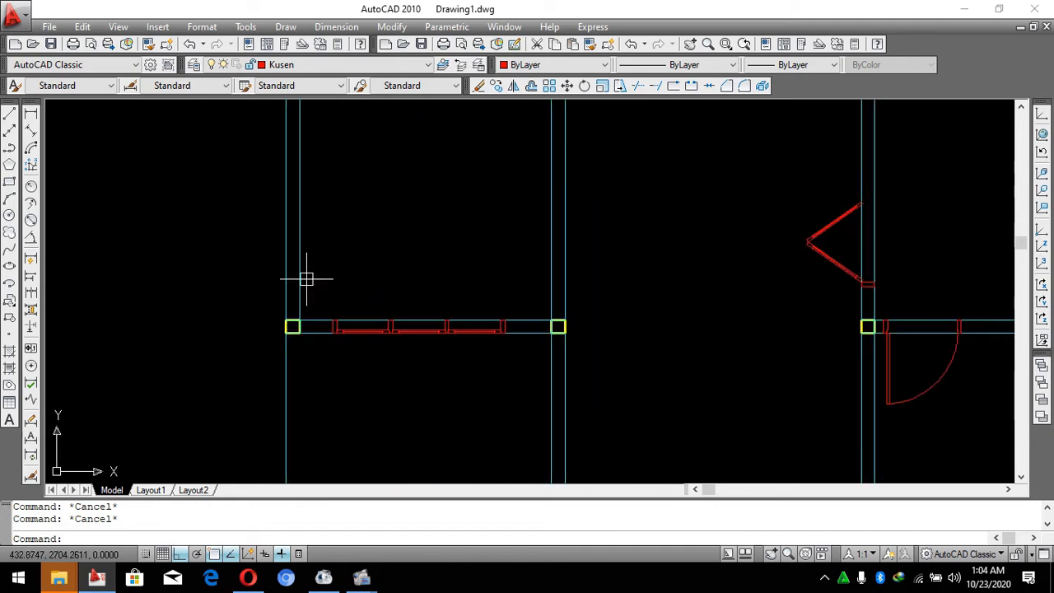
scroll(332, 279, "up", 1)
scroll(451, 284, "down", 4)
scroll(447, 283, "up", 3)
scroll(345, 269, "up", 1)
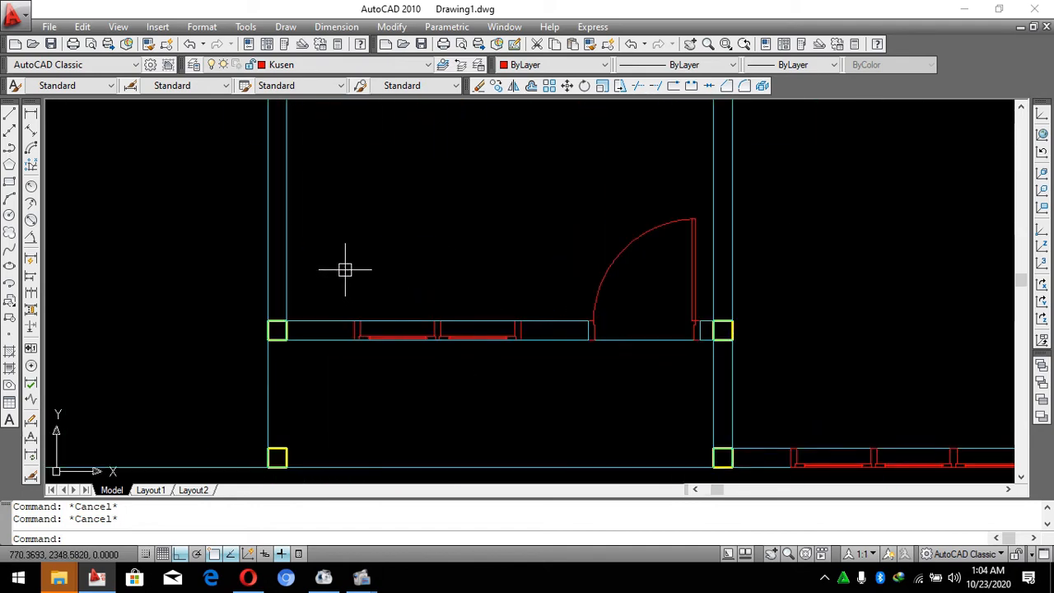
Start copying the two-sash window from the wall beside the porch door.
left_click(341, 285)
left_click(536, 365)
scroll(428, 357, "up", 5)
type("co")
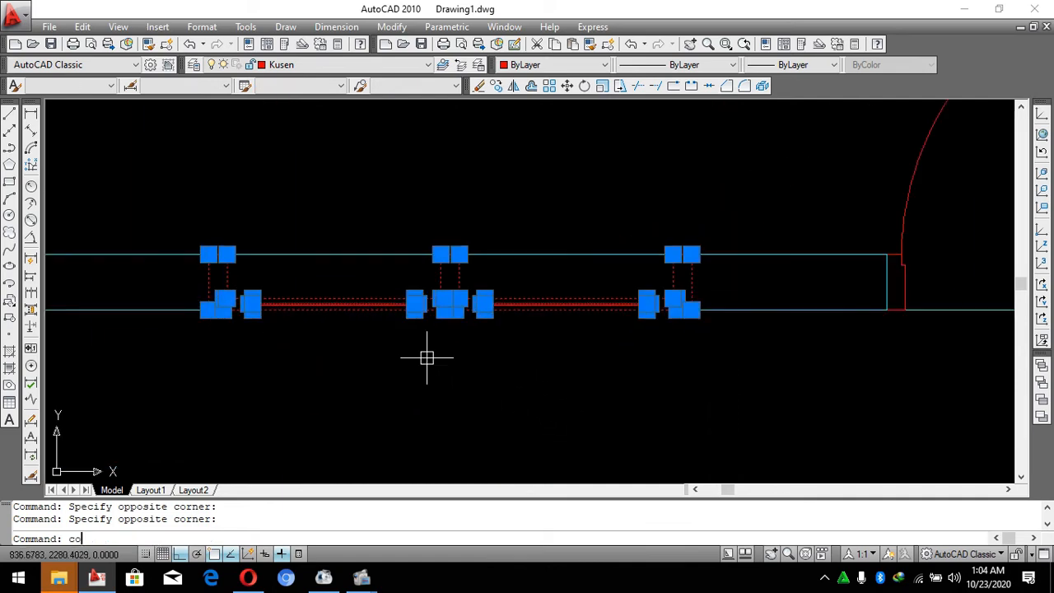
Copy the selected two-panel window onto the midpoint of the wall between the two columns in the right-hand wing.
key("Return")
scroll(455, 309, "up", 3)
scroll(447, 308, "down", 3)
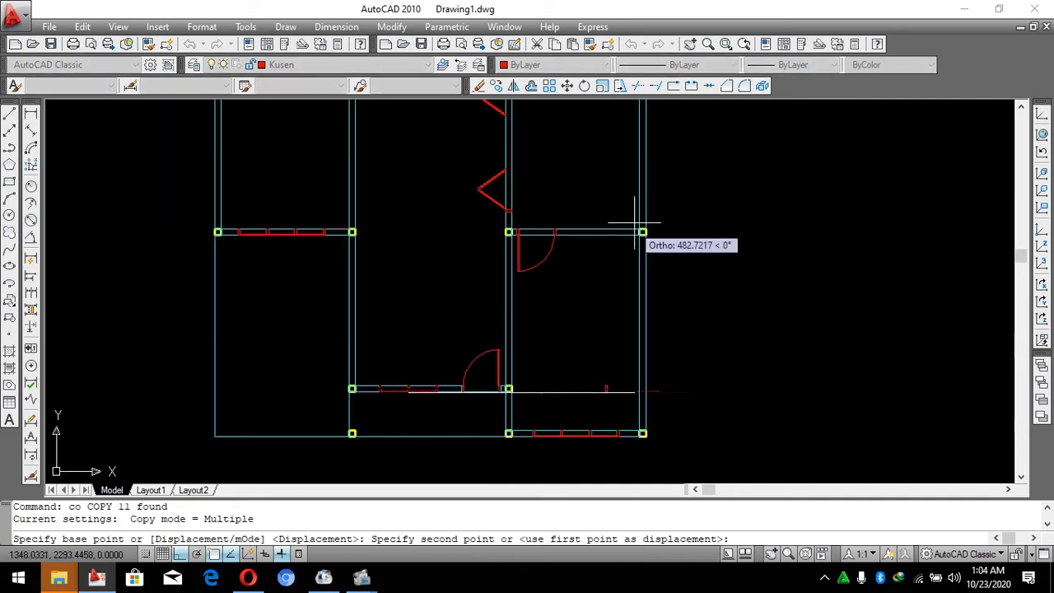
scroll(564, 247, "down", 5)
scroll(566, 247, "up", 4)
scroll(568, 250, "up", 3)
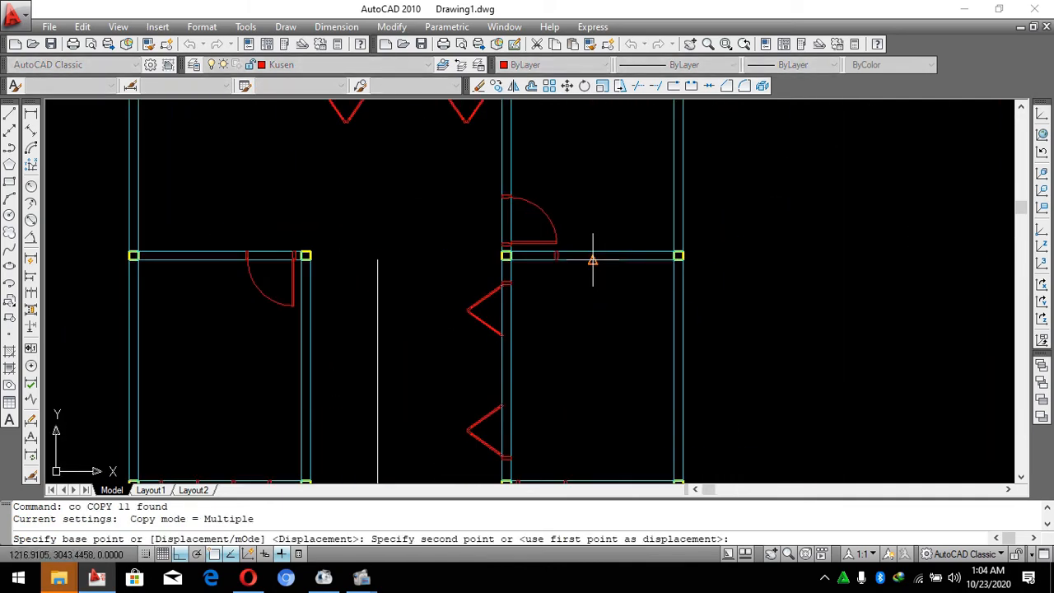
left_click(591, 260)
key("Escape")
key("Escape")
scroll(606, 304, "up", 3)
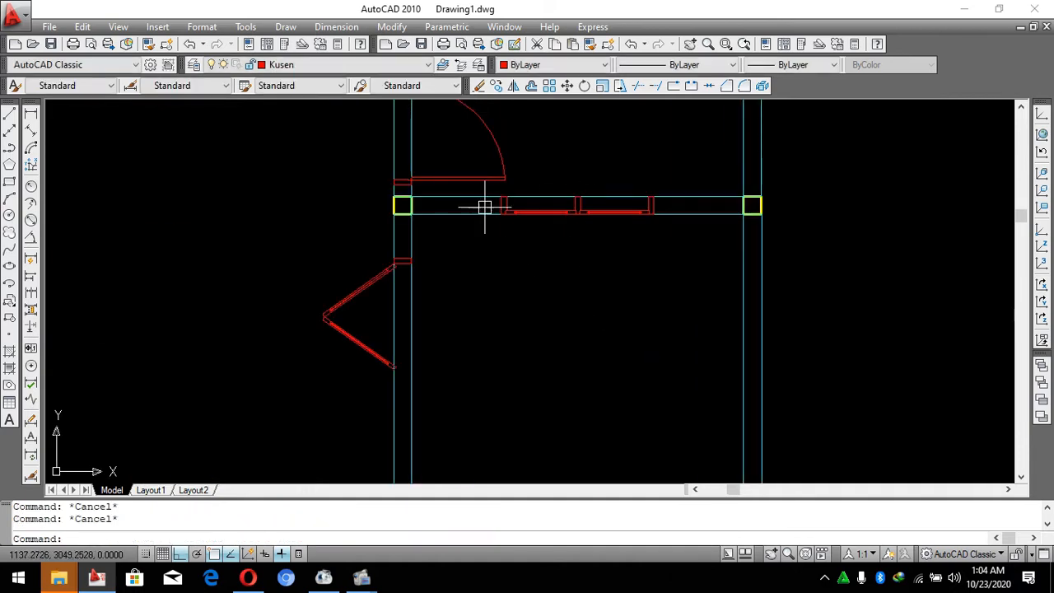
scroll(485, 207, "down", 4)
scroll(559, 383, "up", 1)
type("rec")
key("Return")
key("Escape")
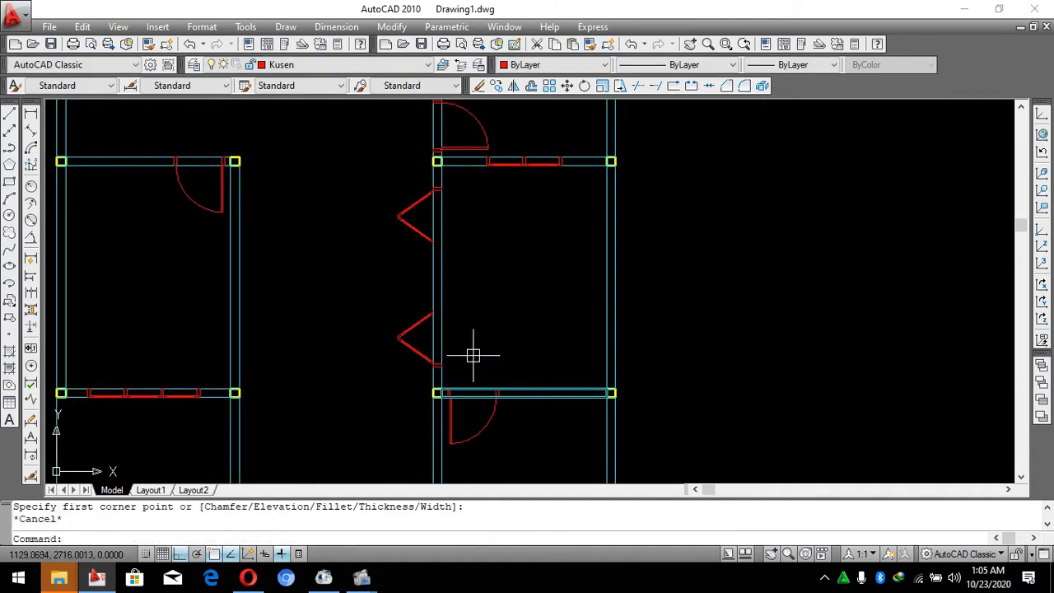
key("Escape")
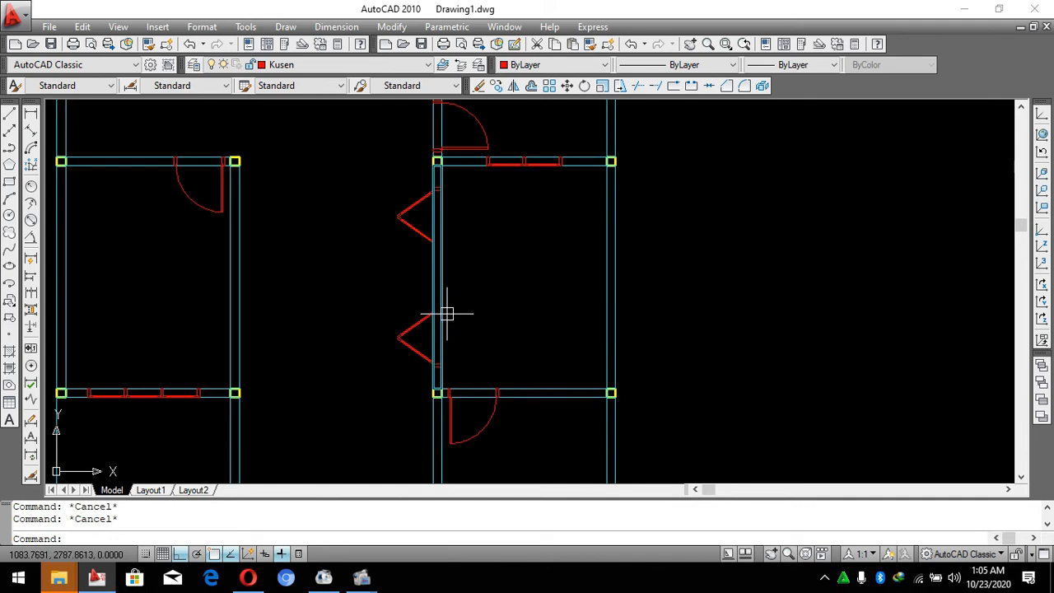
Draw a vertical line along the inner face of the folding-window wall, spanning the room between its two columns.
scroll(452, 337, "up", 4)
type("l")
key("Return")
scroll(446, 393, "down", 2)
middle_click_drag(445, 392, 420, 237)
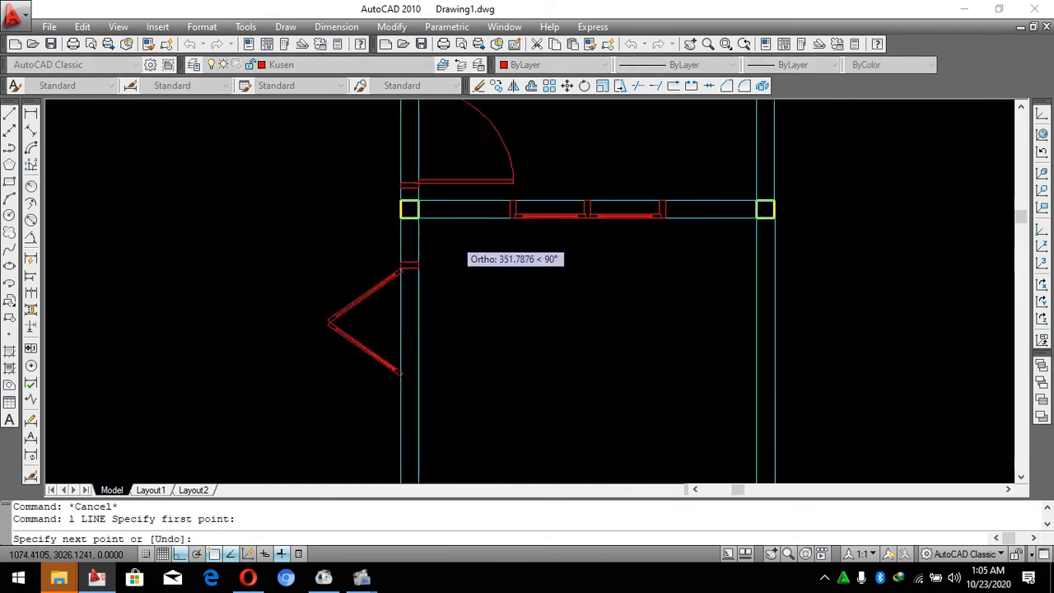
scroll(424, 238, "up", 4)
key("Escape")
Move the new vertical line 100 units to the right into the room.
left_click(406, 206)
scroll(412, 206, "down", 3)
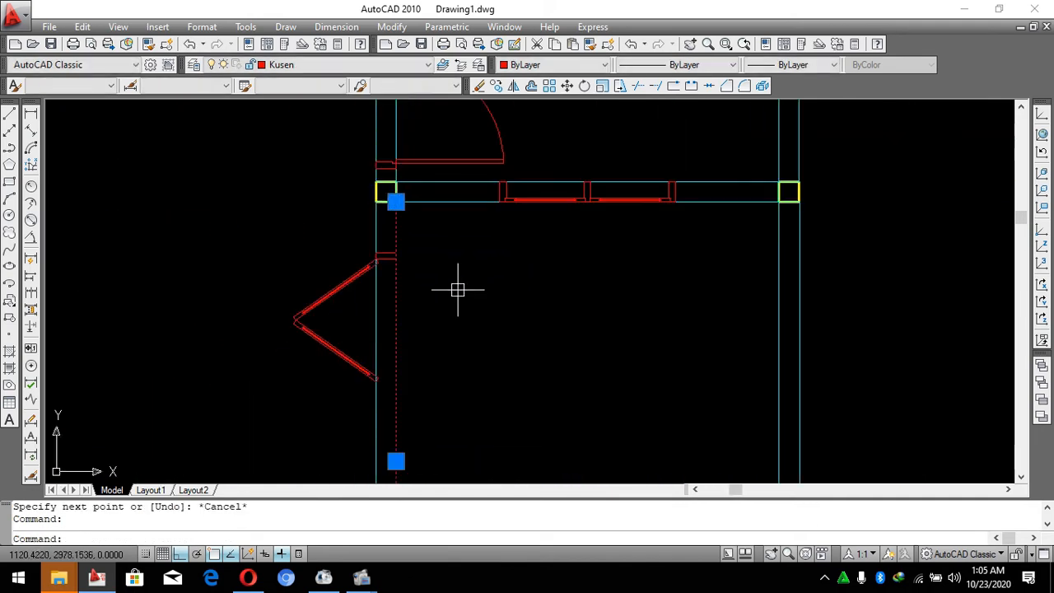
type("m")
key("Return")
left_click(463, 322)
type("100")
key("Return")
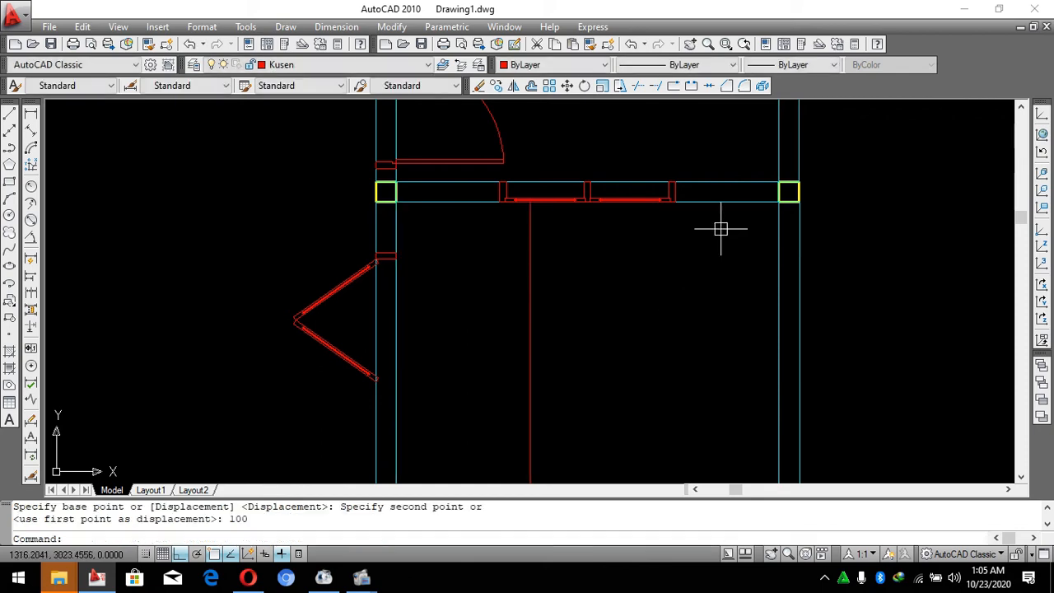
Match the moved line's properties to those of the cyan wall line.
left_click(706, 202)
type("ma")
key("Return")
left_click(647, 245)
left_click(480, 288)
scroll(504, 192, "down", 6)
key("Escape")
key("Escape")
key("Escape")
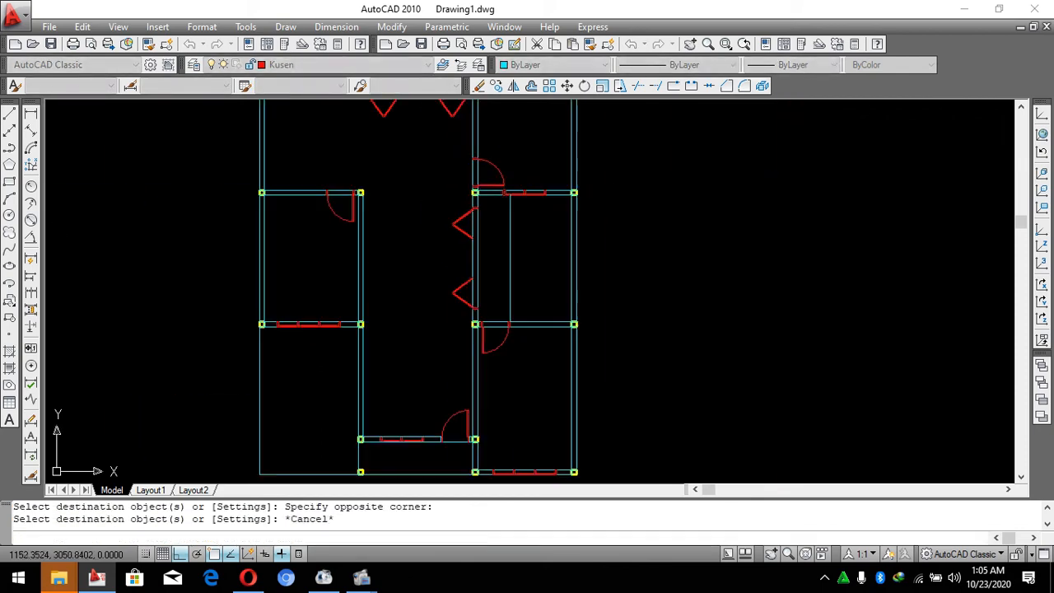
Draw a rectangle from the foot of the moved line to the inner corner at the room's upper-right column.
scroll(544, 260, "up", 6)
type("rec")
key("Return")
left_click(431, 430)
scroll(442, 395, "down", 3)
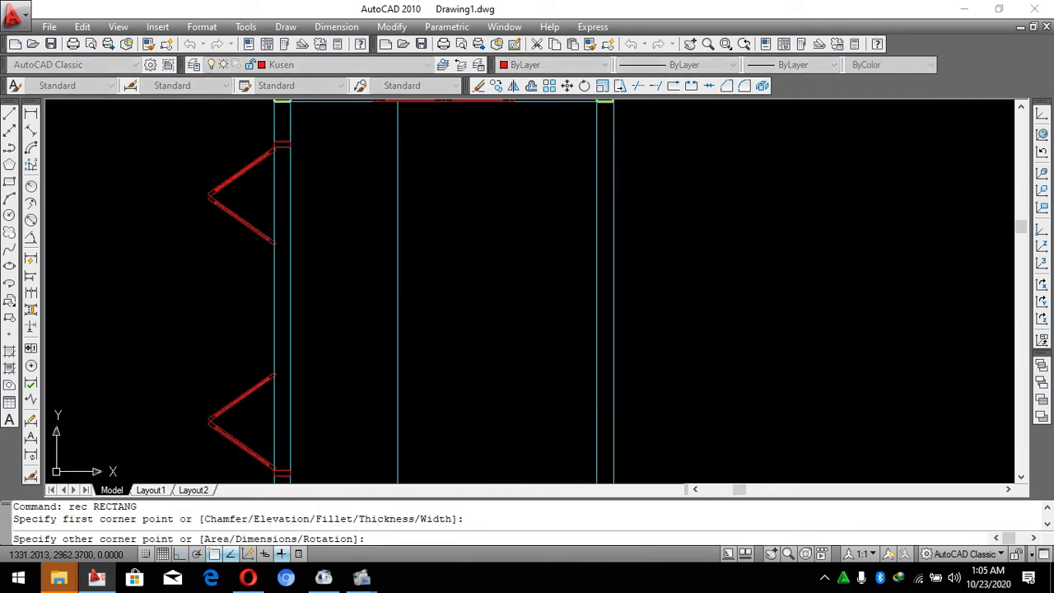
scroll(590, 161, "up", 5)
key("Escape")
Offset the rectangle 15 units inward.
type("o")
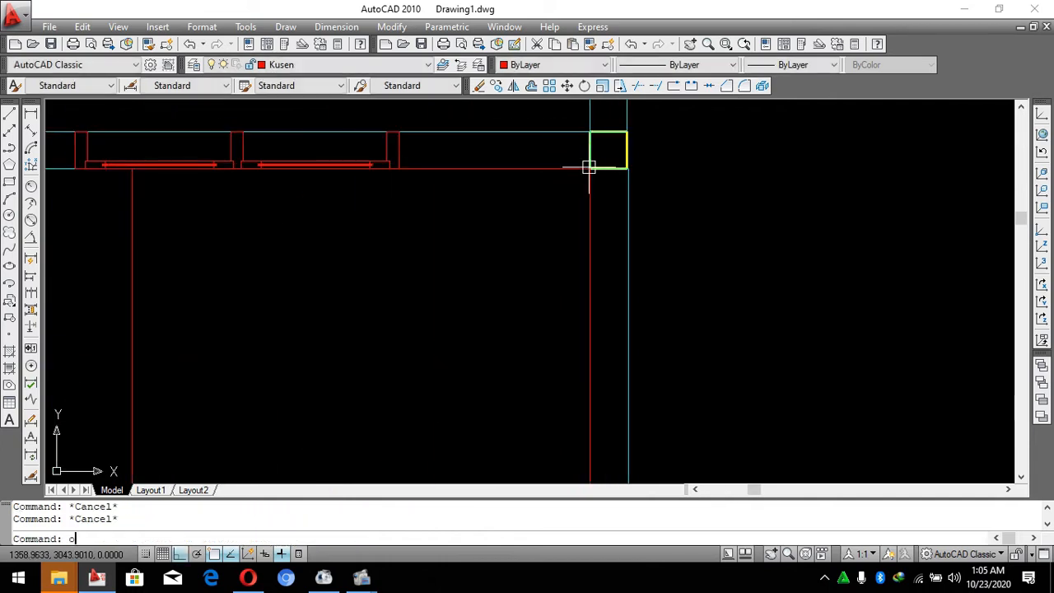
key("Return")
type("15")
key("Return")
left_click(586, 169)
left_click(543, 206)
key("Escape")
key("Escape")
Match the properties of the outer and inner rectangles to those of the cyan wall line.
left_click(553, 155)
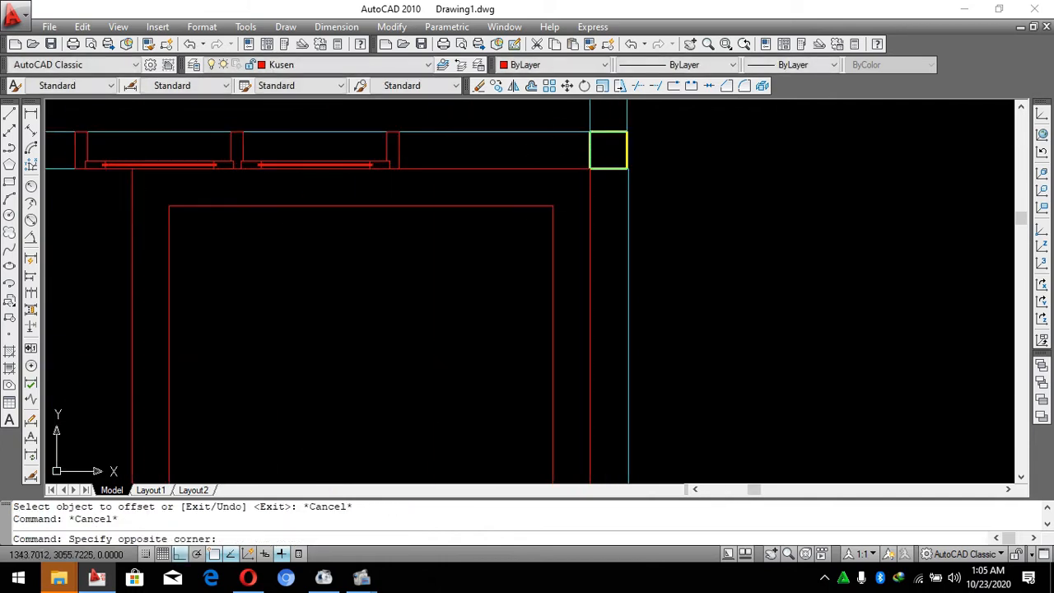
left_click(522, 126)
scroll(539, 178, "down", 2)
type("ma")
key("Return")
left_click(528, 257)
left_click(501, 155)
key("Escape")
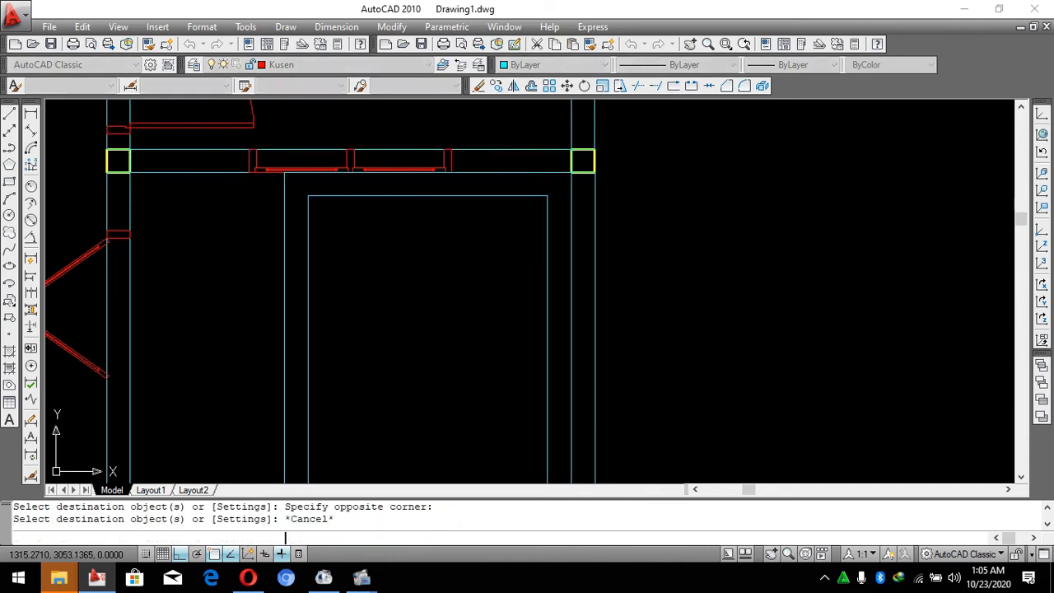
key("Escape")
key("Escape")
scroll(435, 172, "down", 4)
scroll(483, 221, "up", 6)
left_click(415, 201)
left_click(803, 345)
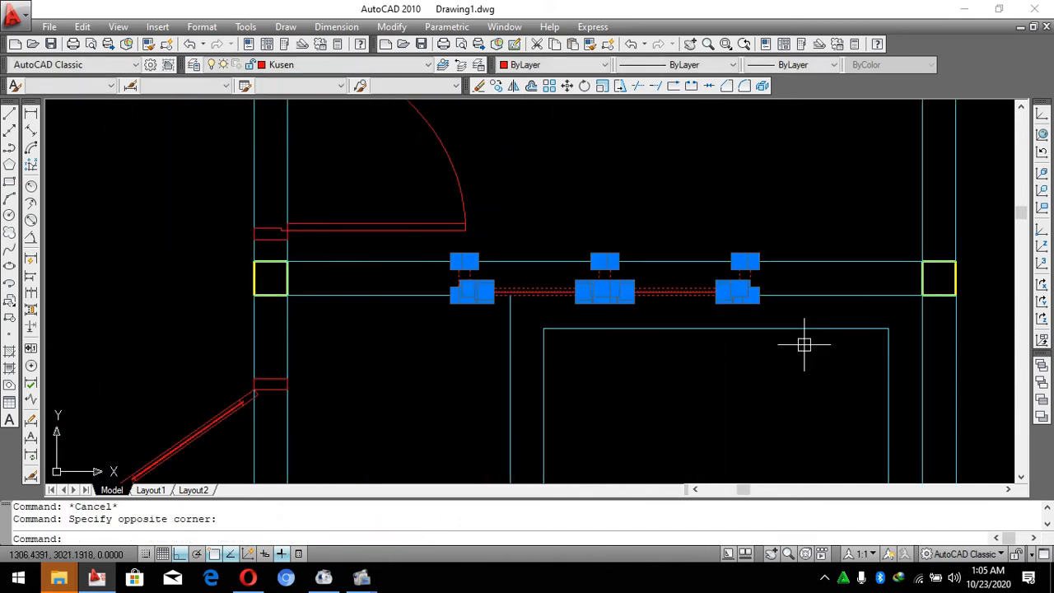
type("m")
key("Return")
left_click(572, 374)
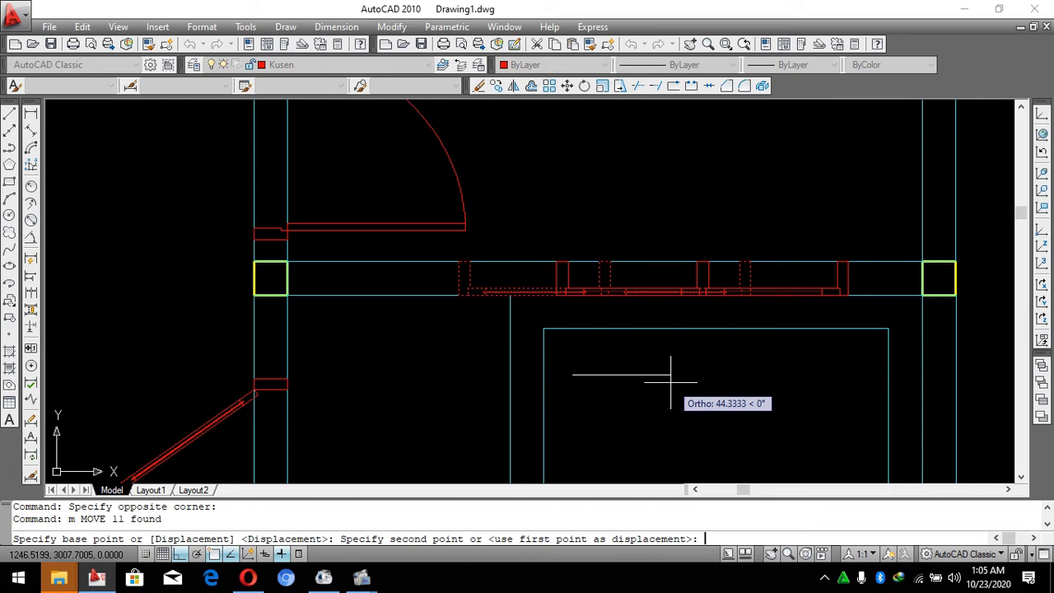
key("Escape")
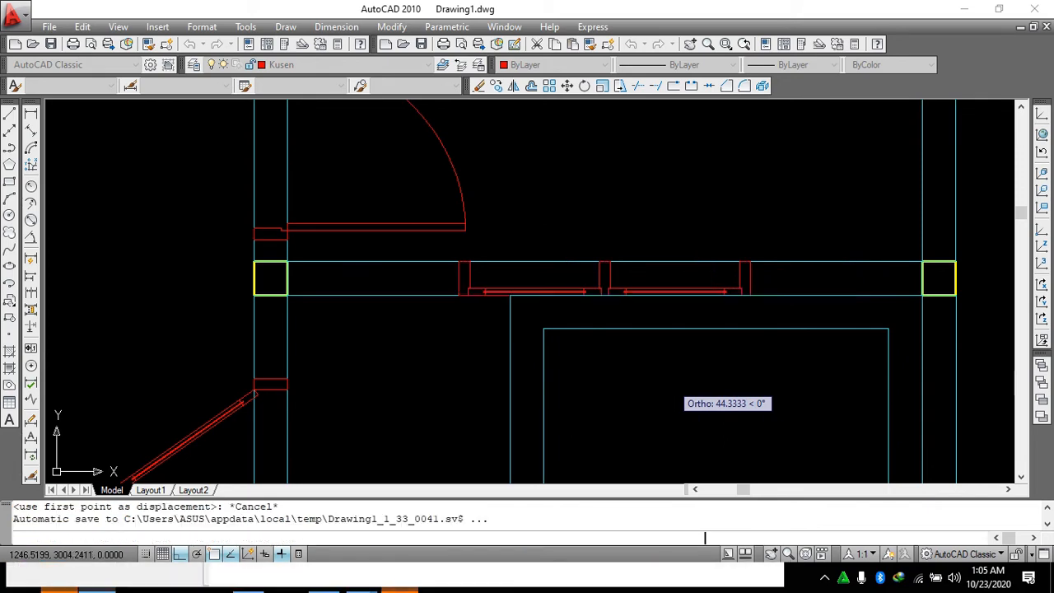
Move the two-panel window by its bottom midpoint along the wall, aligning it with the midpoint of the inner rectangle's top edge.
left_click(414, 202)
left_click(818, 349)
type("m")
key("Return")
scroll(607, 296, "up", 6)
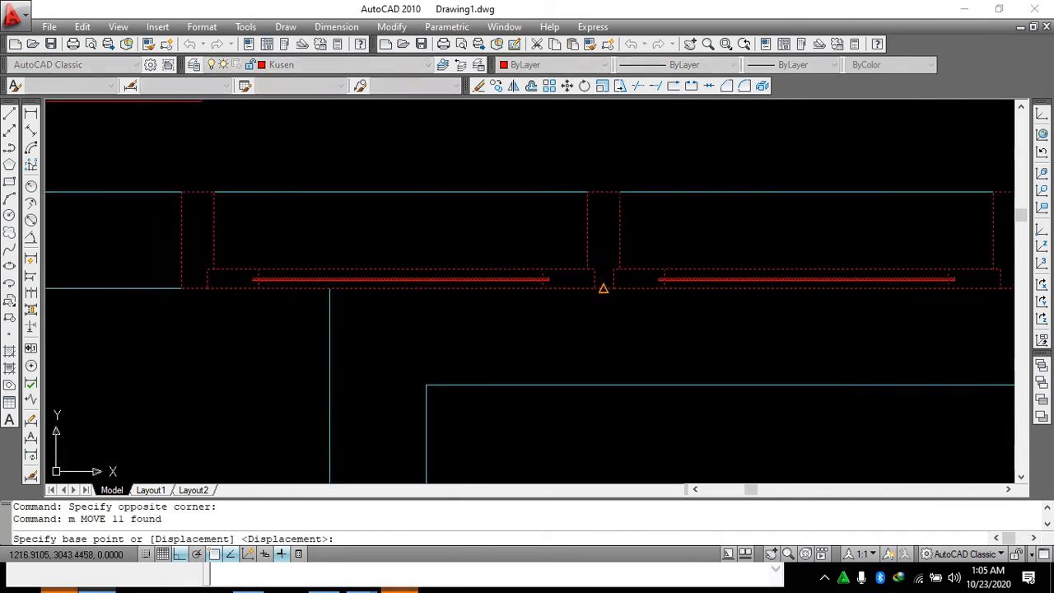
left_click(607, 287)
scroll(607, 287, "down", 2)
scroll(621, 314, "down", 4)
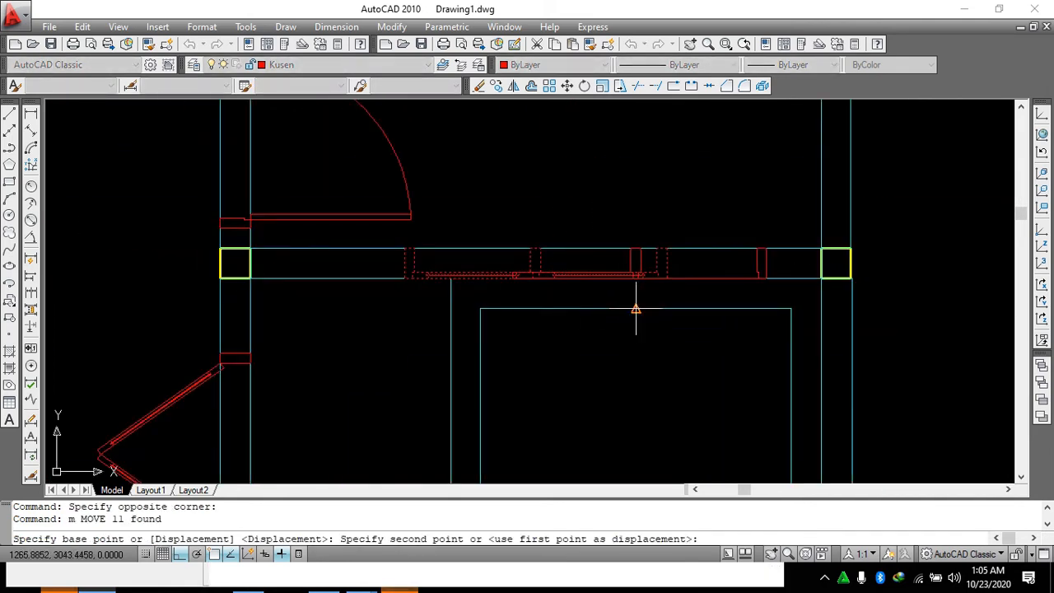
left_click(635, 305)
scroll(576, 268, "down", 5)
key("Escape")
key("Escape")
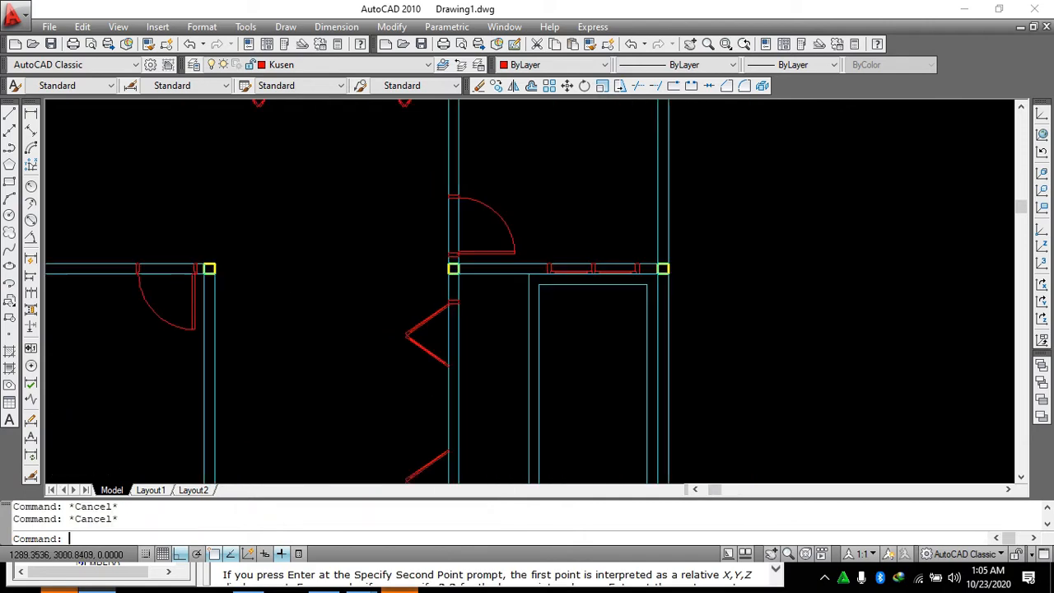
Copy the left jamb and first sash of the front wall's window up to the empty space above the upper folding windows.
scroll(647, 263, "down", 5)
scroll(666, 329, "up", 2)
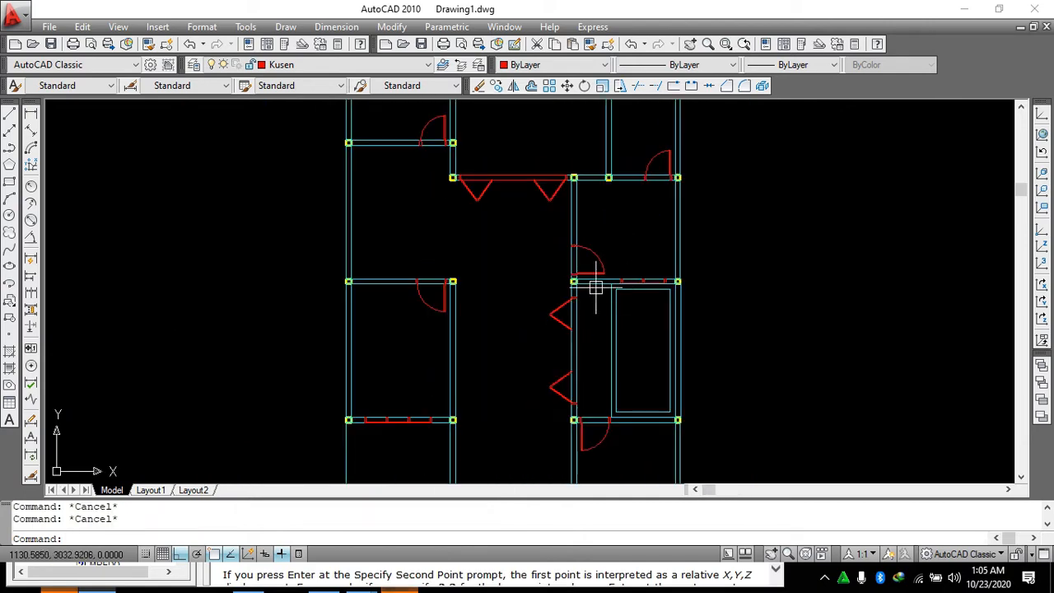
scroll(565, 223, "down", 1)
scroll(497, 242, "down", 5)
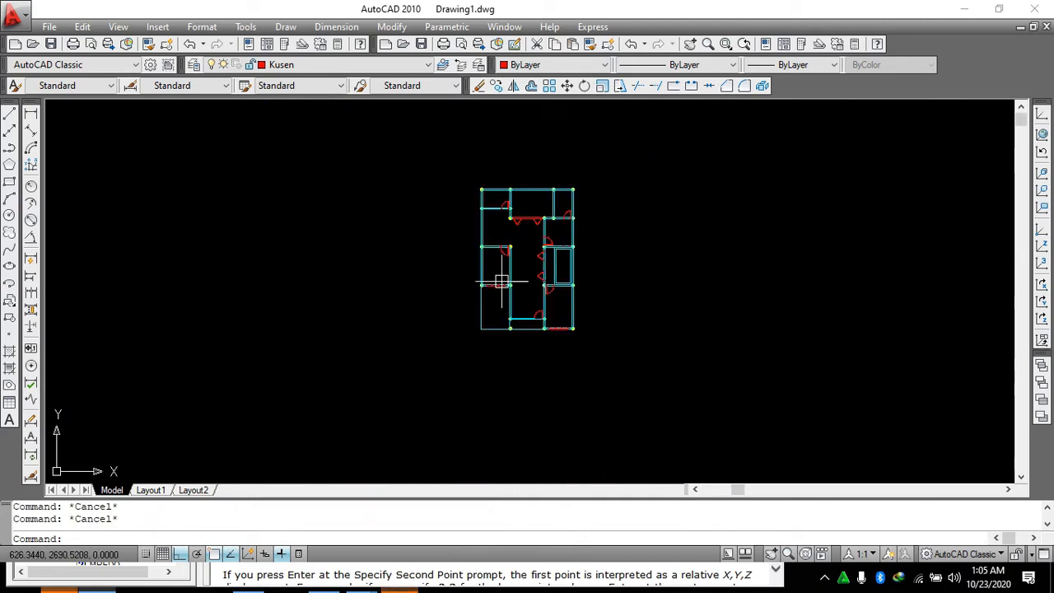
scroll(508, 286, "up", 7)
scroll(560, 355, "up", 6)
left_click(454, 282)
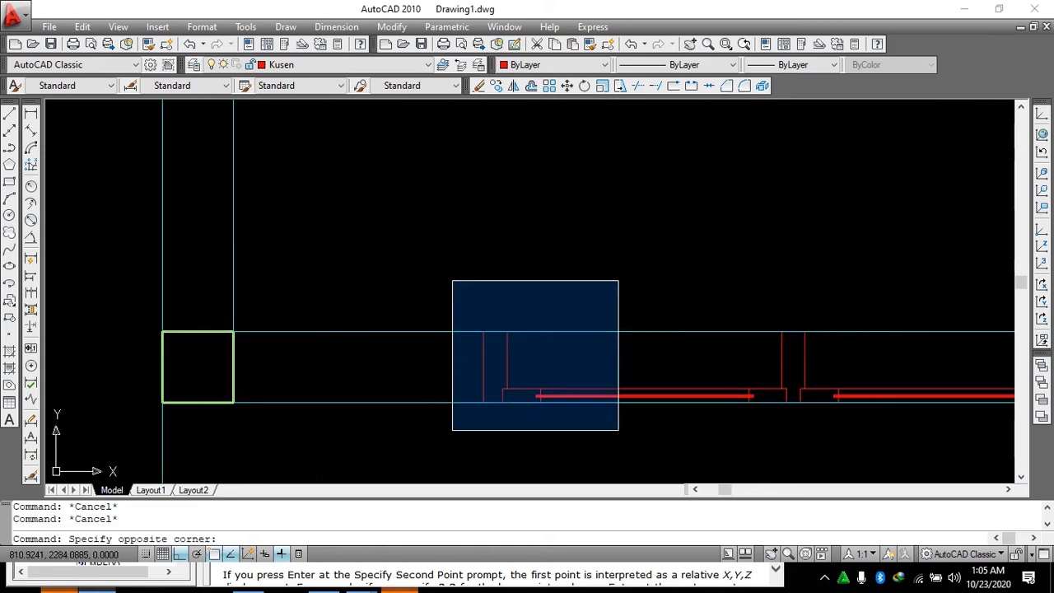
left_click(617, 431)
scroll(739, 383, "up", 2)
left_click(788, 388)
left_click(669, 409)
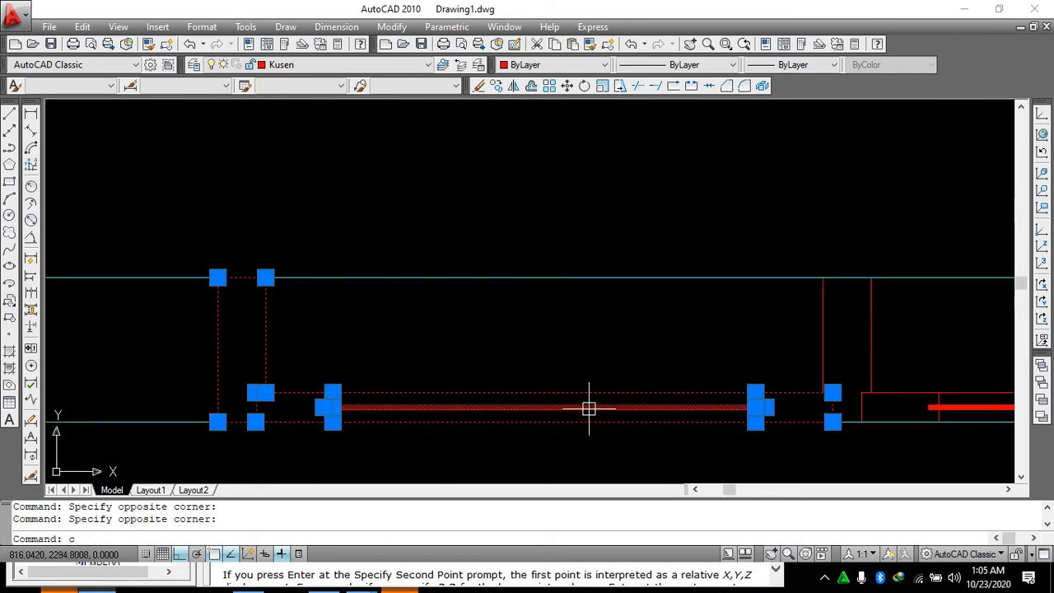
type("co")
key("Return")
left_click(513, 407)
scroll(527, 329, "down", 5)
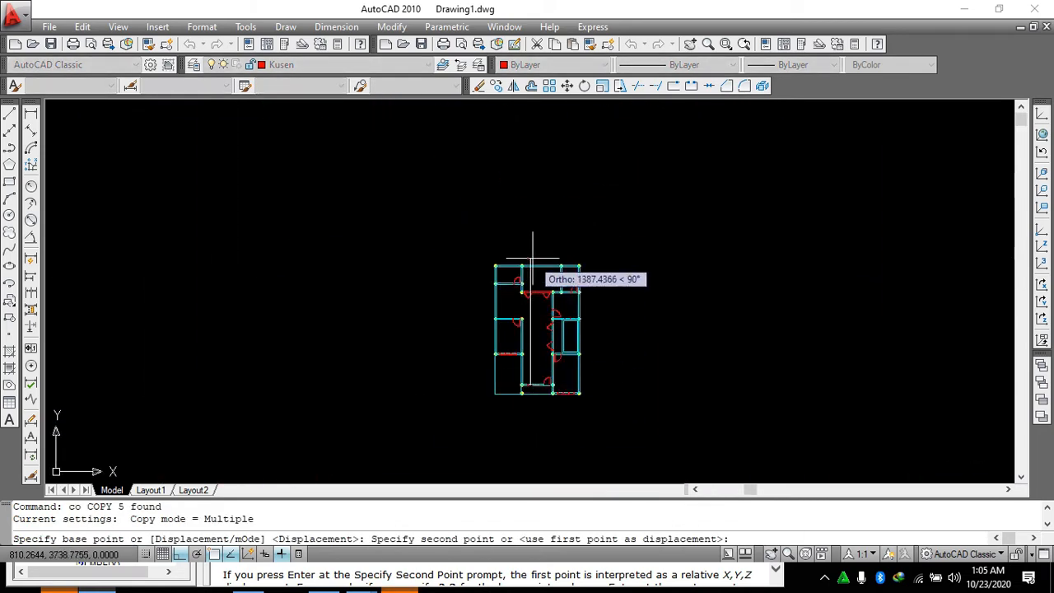
scroll(532, 334, "up", 6)
scroll(560, 247, "up", 3)
left_click(569, 212)
key("Escape")
key("Escape")
scroll(494, 181, "up", 2)
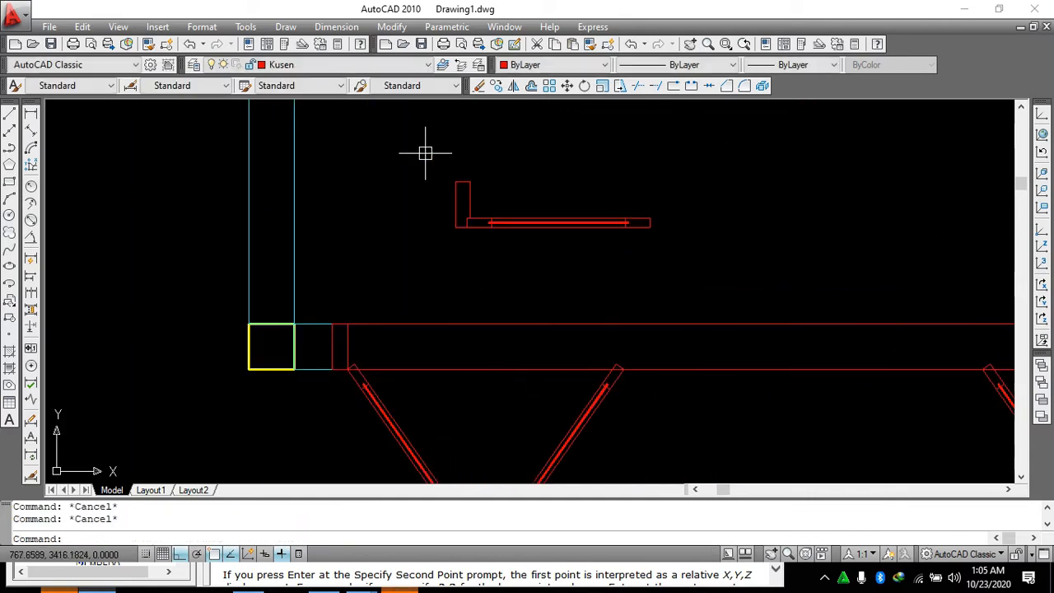
Mirror the copied jamb about a vertical axis through the sash's midpoint, keeping the original.
left_click(417, 132)
left_click(474, 245)
type("mi")
key("Return")
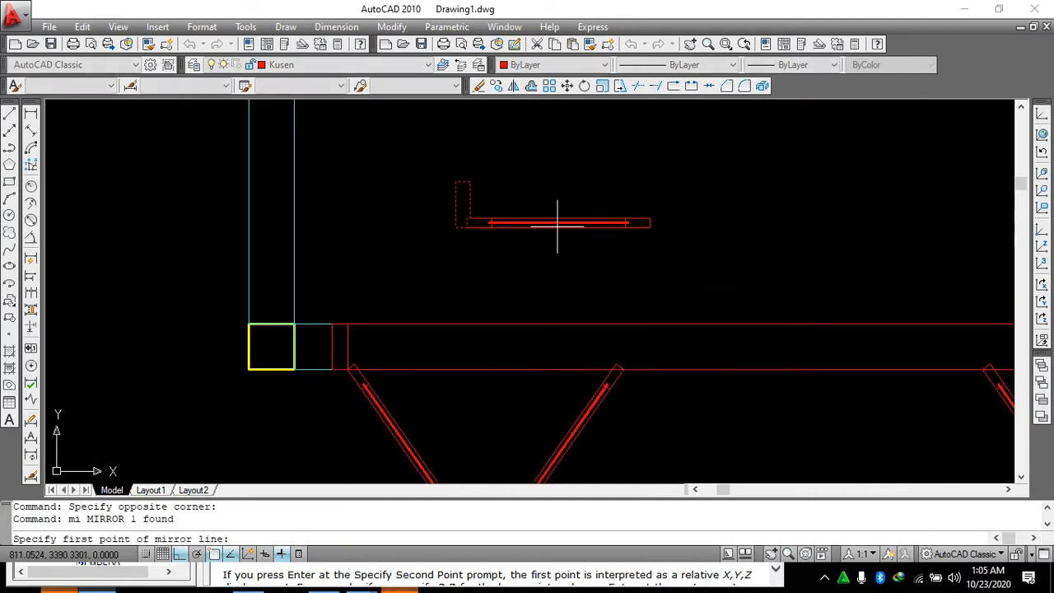
left_click(557, 223)
left_click(558, 148)
key("Return")
left_click(369, 135)
left_click(739, 277)
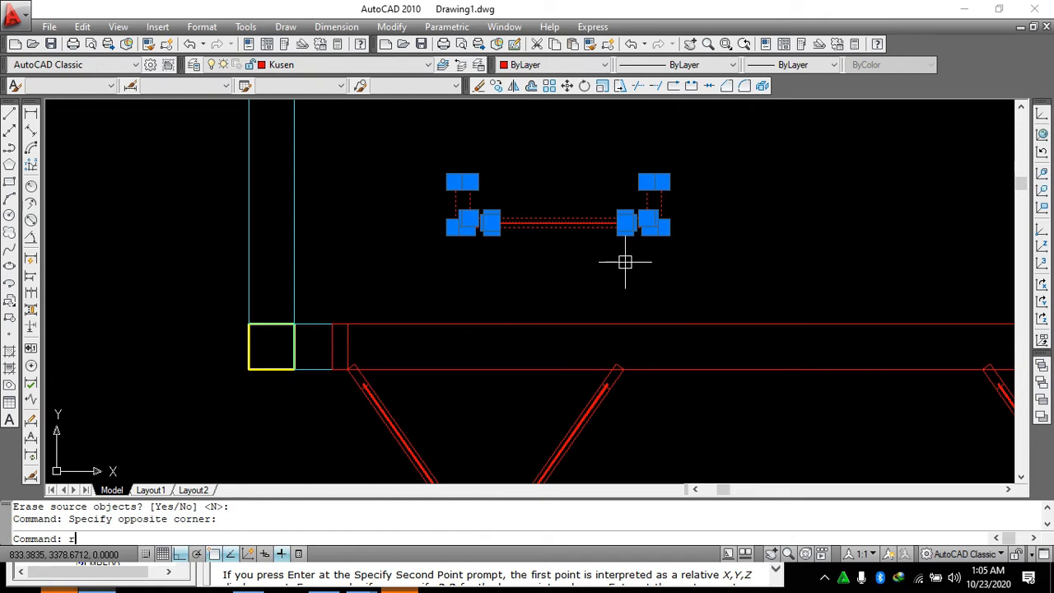
type("rro")
key("Return")
key("Escape")
Rotate the complete single-panel window 90 degrees about the upper-left corner of its left jamb.
left_click(576, 254)
left_click(329, 152)
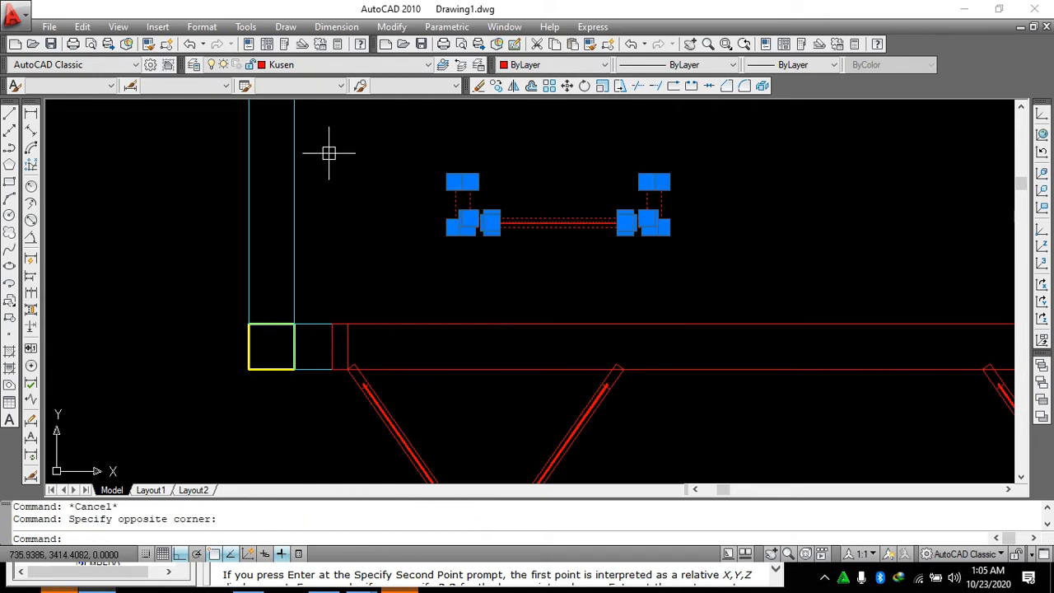
key("Return")
left_click(455, 183)
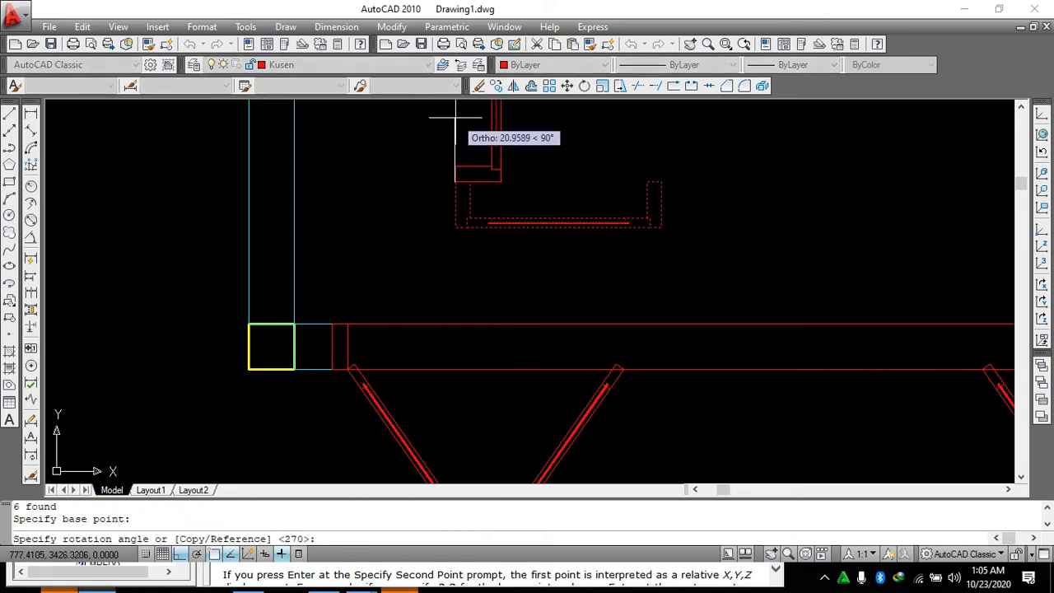
scroll(532, 328, "down", 6)
left_click(524, 226)
key("Escape")
Move the rotated window by its sash midpoint onto the inner-face midpoint of the short vertical wall beside the folding windows.
scroll(534, 293, "up", 3)
scroll(532, 292, "up", 2)
left_click(533, 298)
left_click(433, 134)
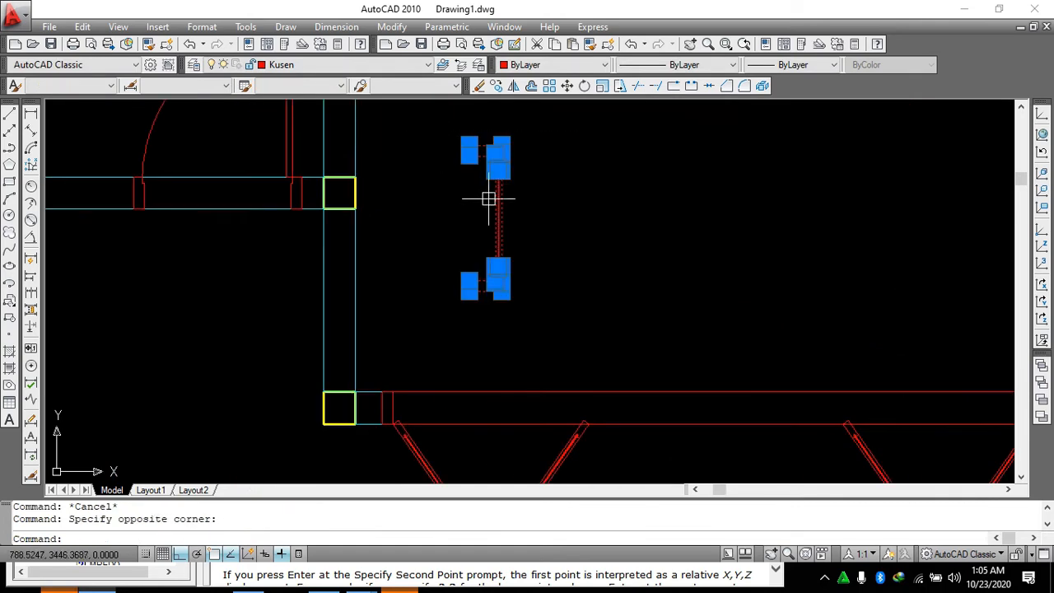
type("m")
key("Return")
left_click(500, 218)
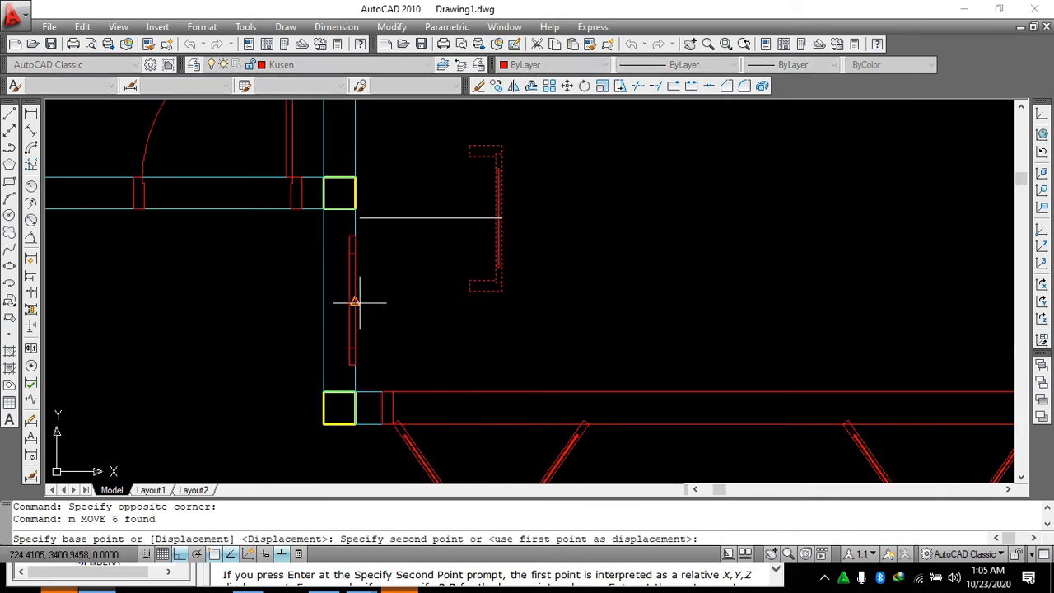
left_click(362, 301)
key("Escape")
key("Escape")
Examine the placed single-panel window and the arrangement of doors and windows across the whole floor plan.
scroll(346, 308, "down", 2)
scroll(361, 307, "up", 3)
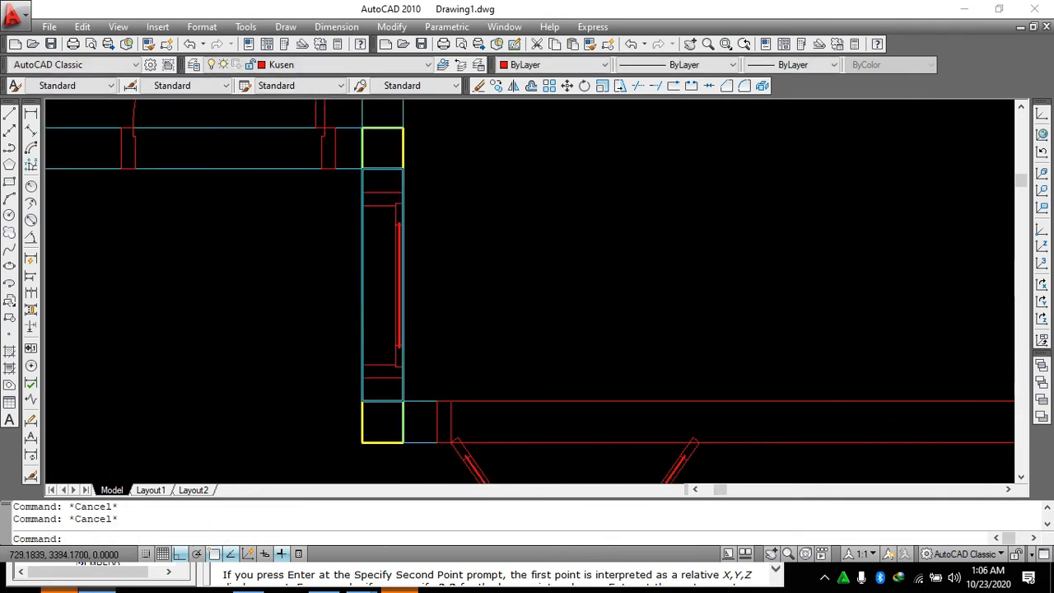
scroll(419, 200, "down", 4)
scroll(419, 200, "up", 2)
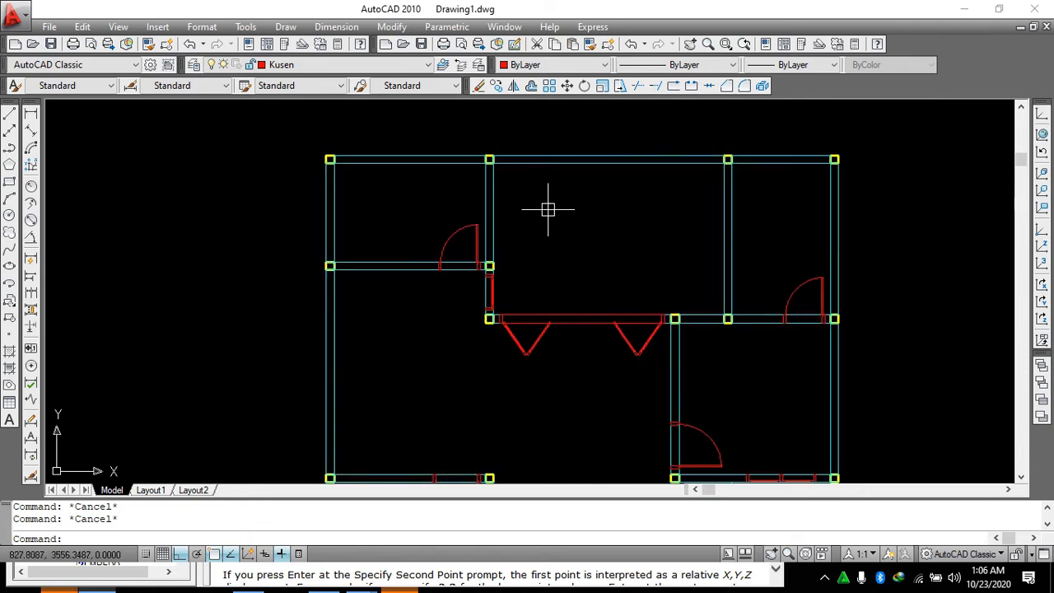
scroll(547, 210, "down", 2)
scroll(682, 370, "up", 2)
scroll(670, 376, "down", 2)
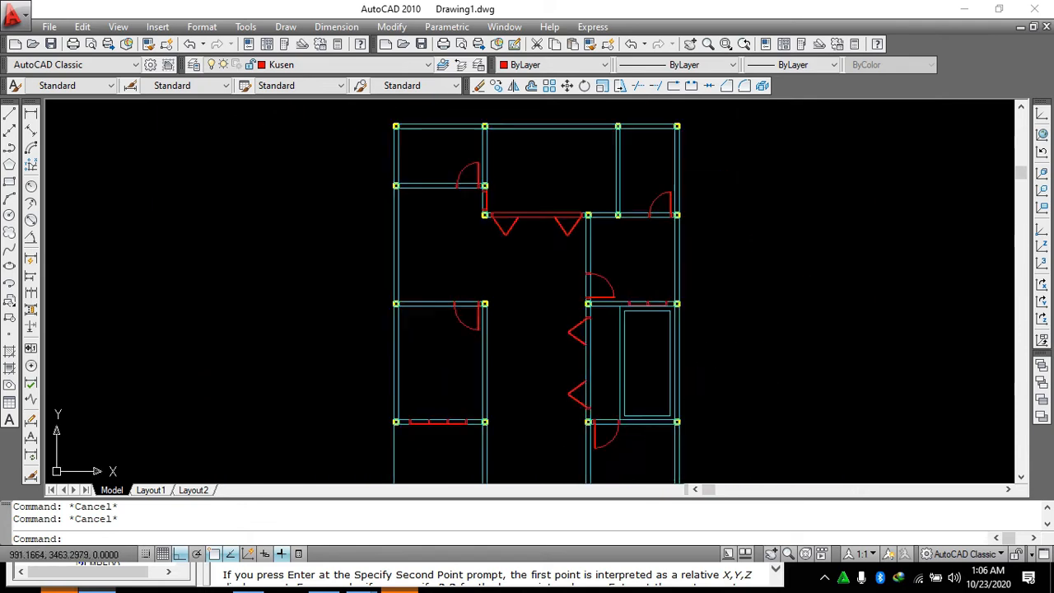
scroll(574, 357, "up", 2)
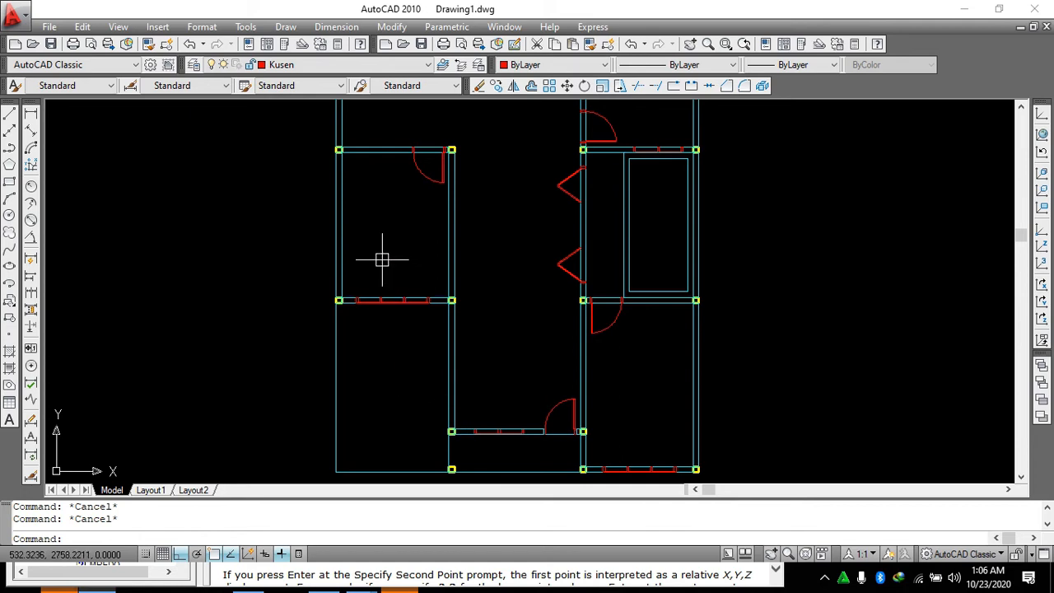
Draw a 15 by 5 rectangle in the open area of the large upper room as the frame's end piece.
scroll(408, 284, "down", 4)
scroll(479, 189, "up", 1)
scroll(478, 157, "up", 3)
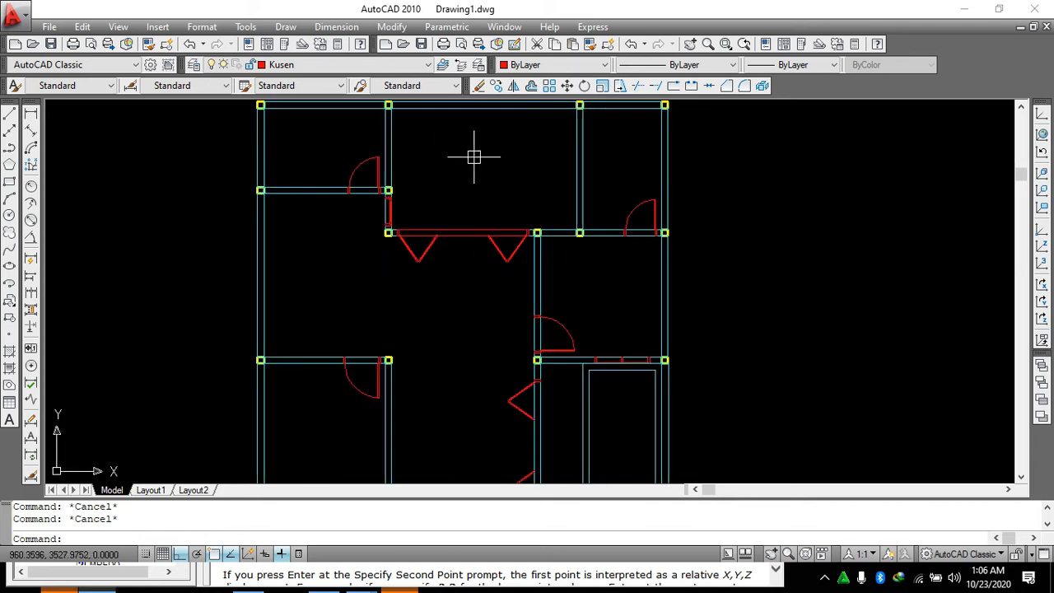
scroll(360, 164, "down", 2)
scroll(375, 176, "up", 2)
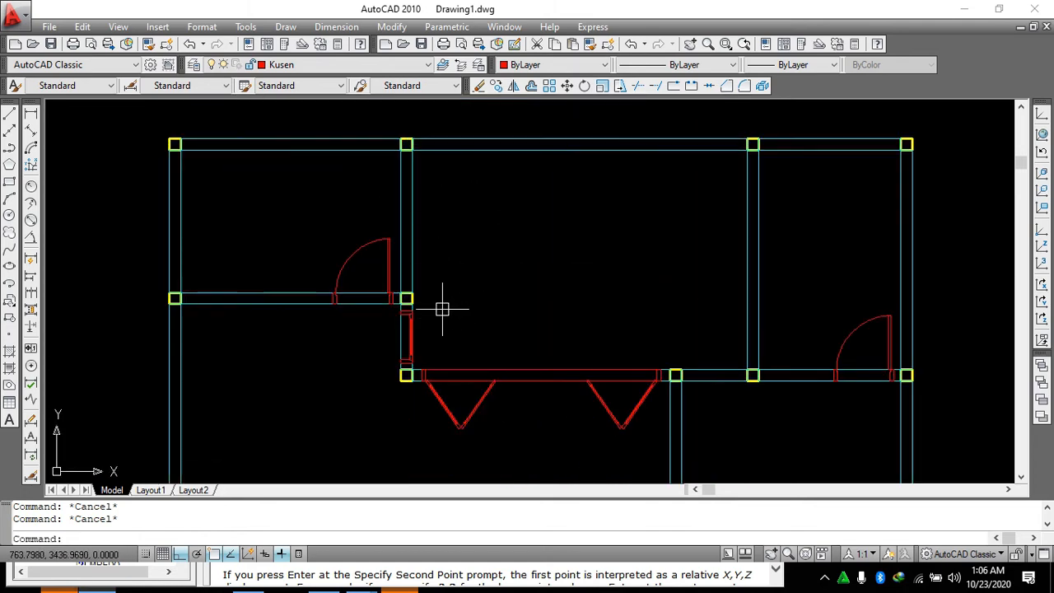
scroll(466, 184, "up", 2)
scroll(322, 183, "up", 2)
type("r")
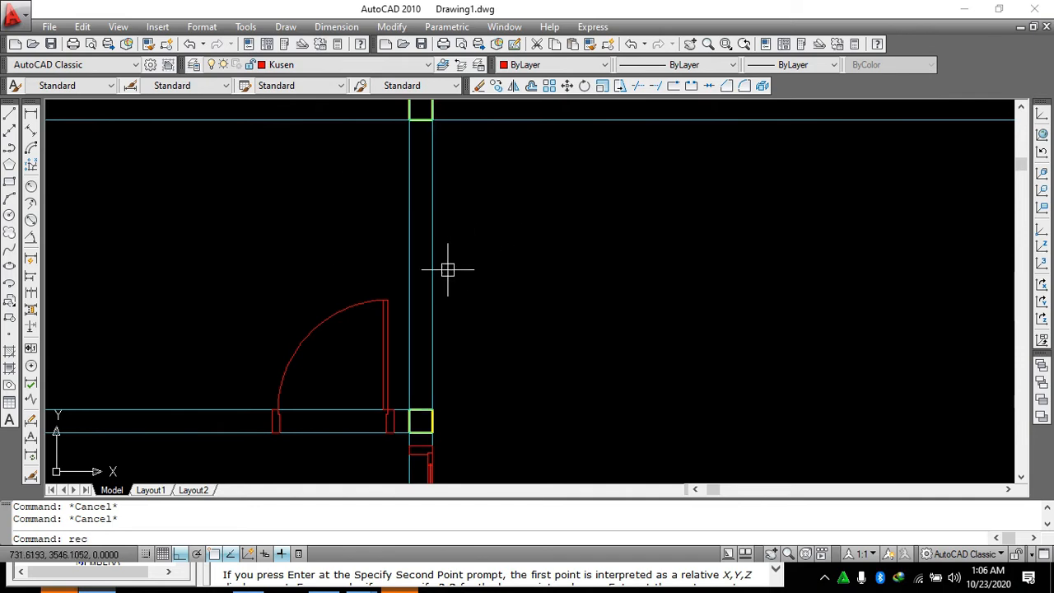
type("ec")
key("Return")
scroll(630, 306, "down", 2)
scroll(252, 232, "down", 1)
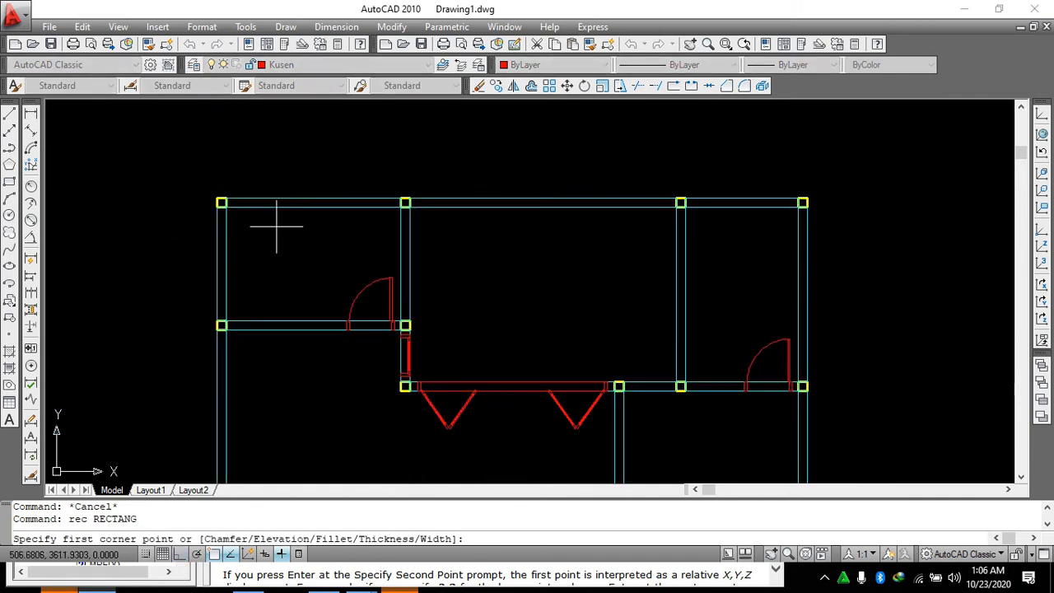
scroll(578, 172, "up", 2)
scroll(615, 280, "up", 1)
scroll(790, 278, "down", 1)
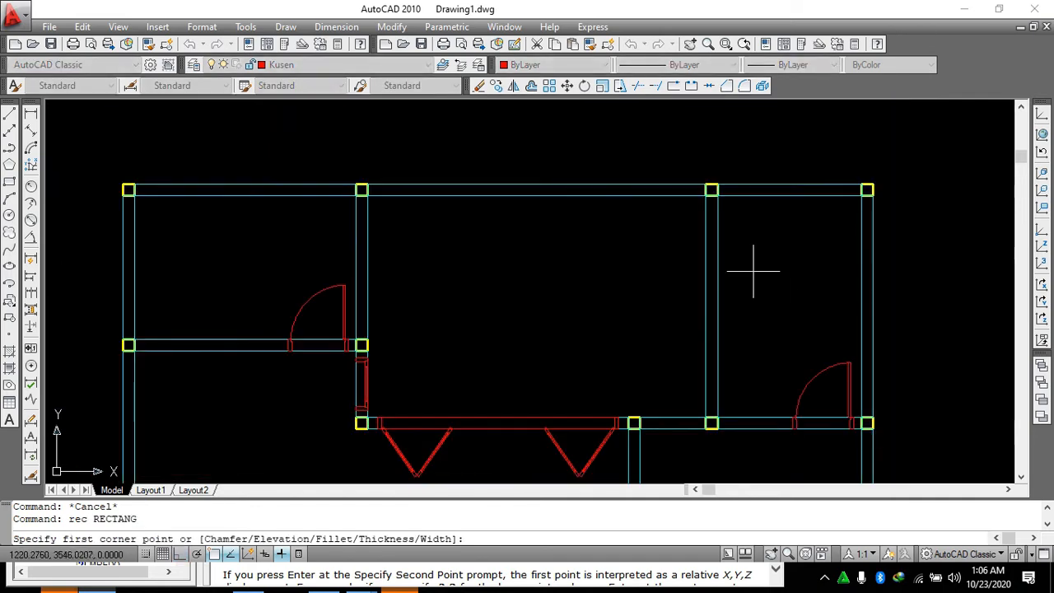
scroll(458, 284, "up", 3)
left_click(472, 313)
scroll(521, 284, "up", 2)
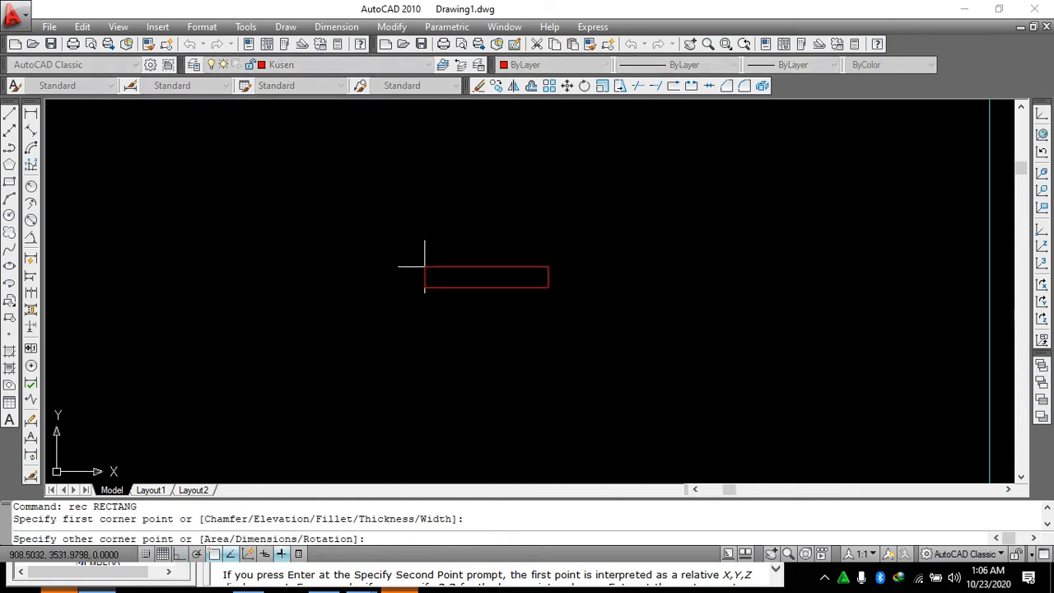
type("@15,5")
key("Return")
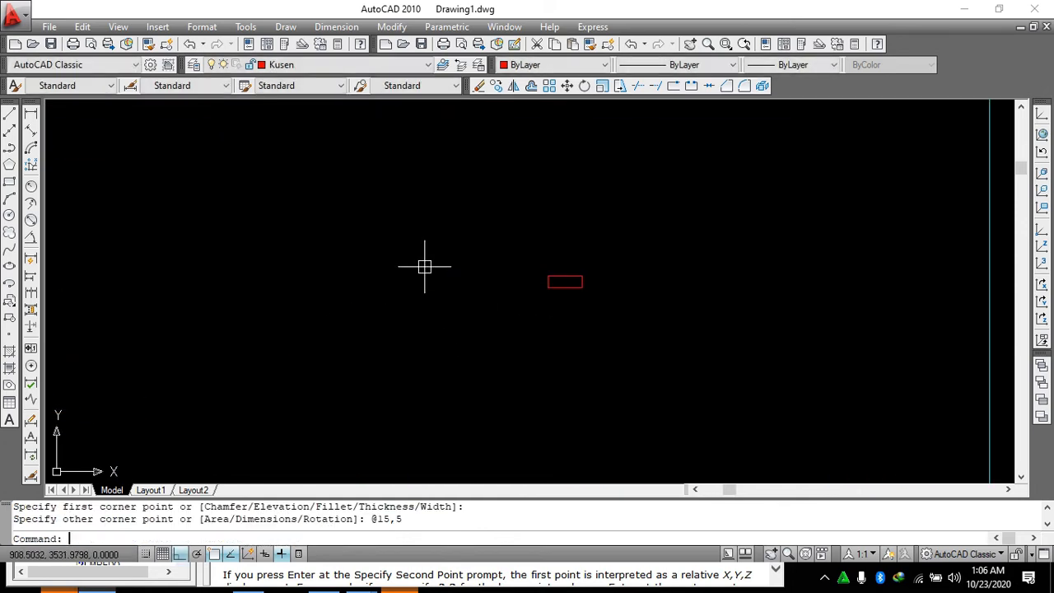
left_click(688, 249)
left_click(408, 340)
key("Return")
scroll(549, 300, "up", 2)
key("Escape")
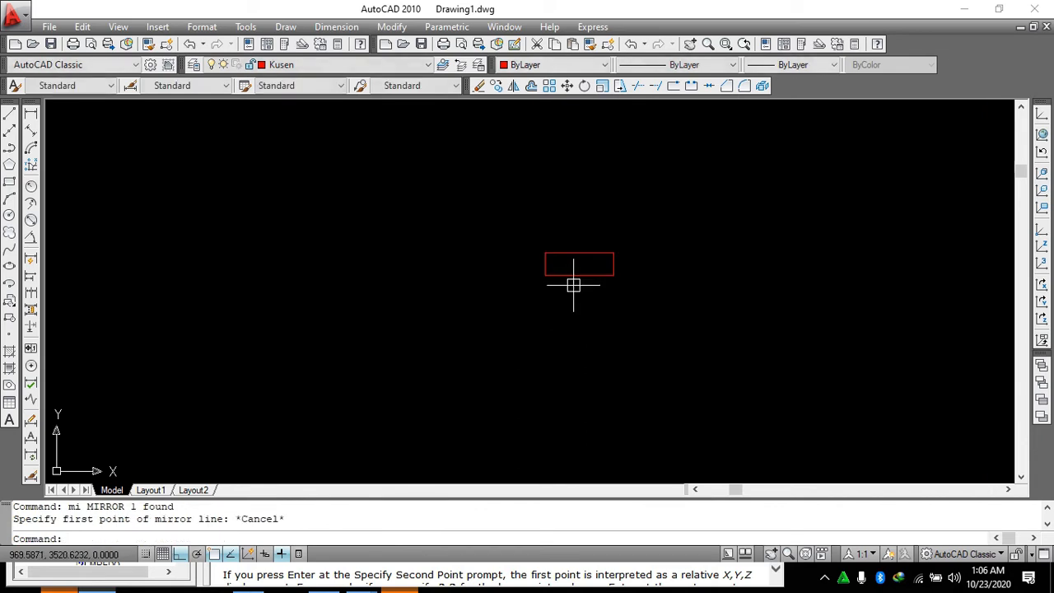
Copy the small rectangle 40 units straight down to form the frame's opposite end piece.
left_click(573, 285)
left_click(556, 229)
type("co")
key("Return")
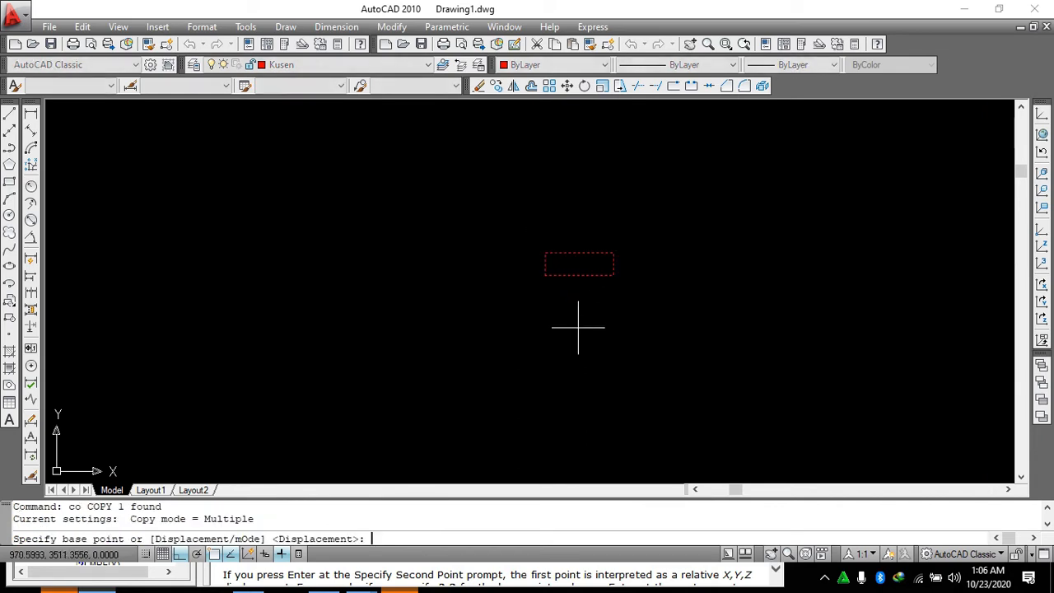
left_click(578, 328)
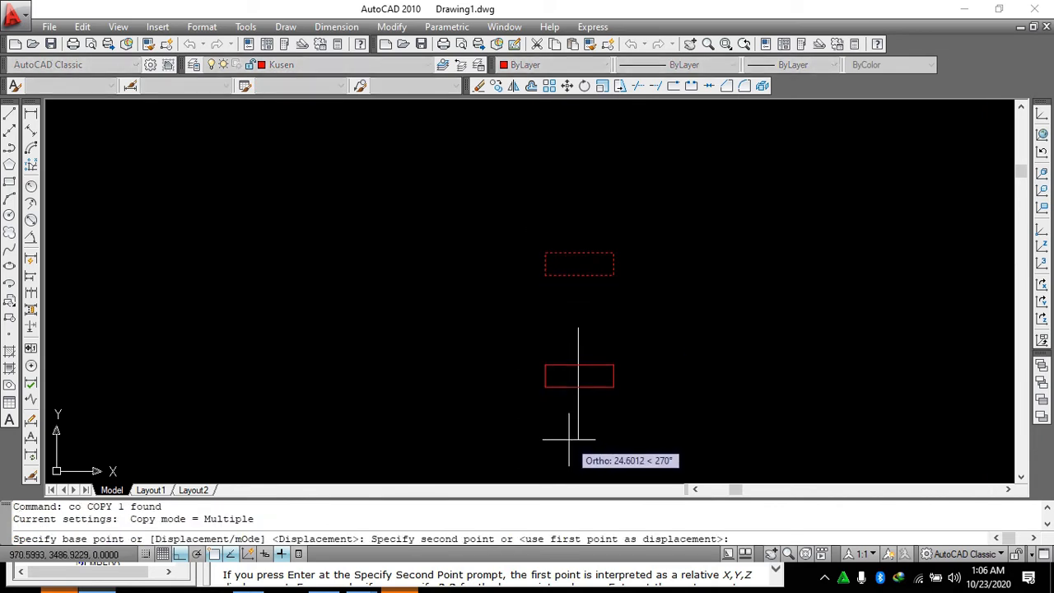
type("40")
key("Return")
key("Escape")
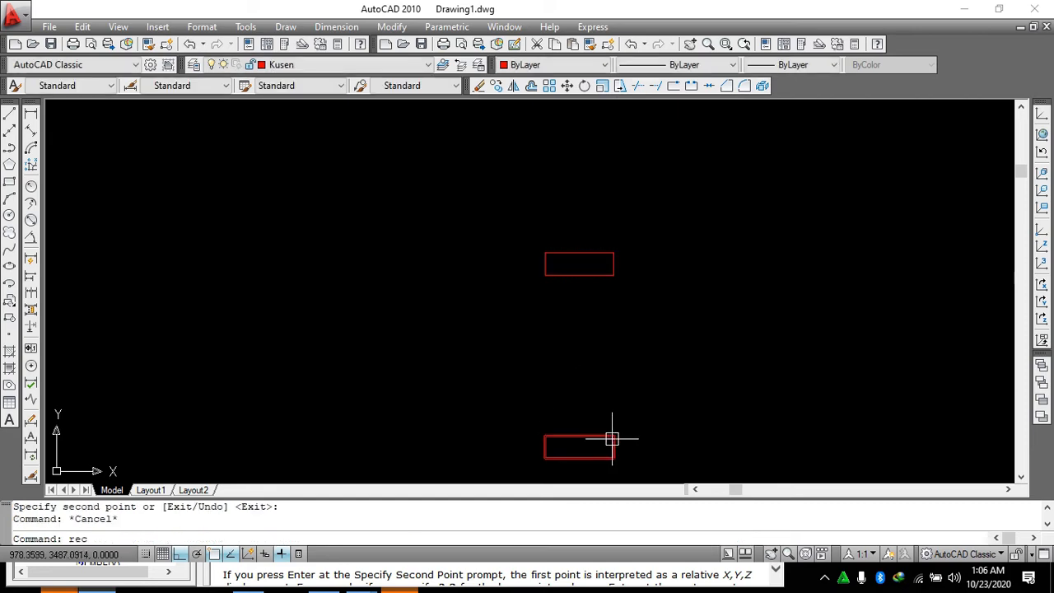
Enclose both end pieces with a rectangle drawn between their opposite outer corners.
type("rec")
key("Return")
left_click(615, 457)
key("Escape")
Move the complete frame by the midpoint of its long right edge onto the right face of the wall beside the upper-left room.
left_click(717, 183)
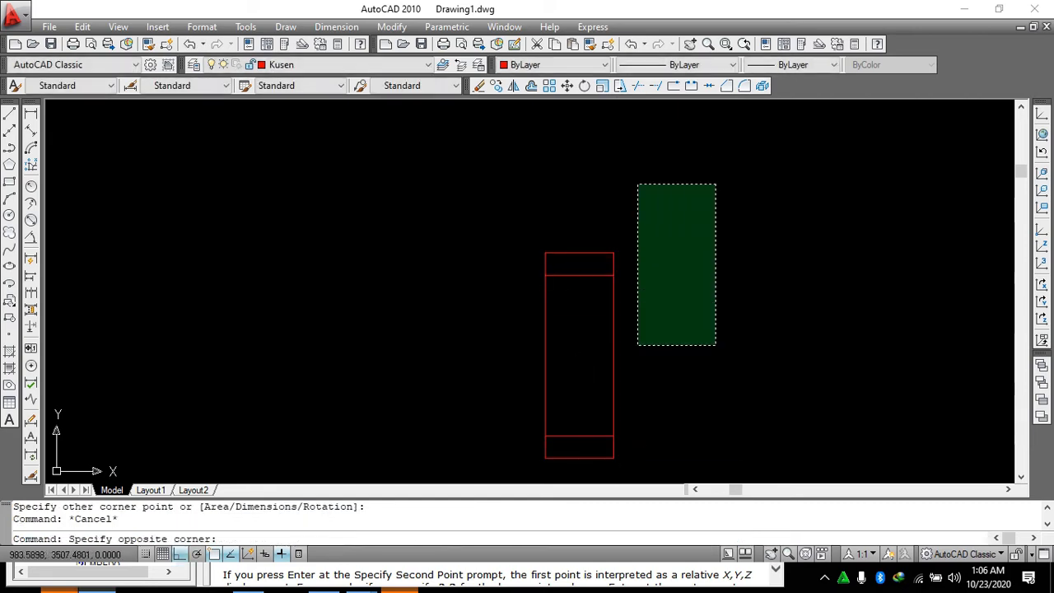
left_click(556, 455)
type("m")
key("Return")
left_click(626, 350)
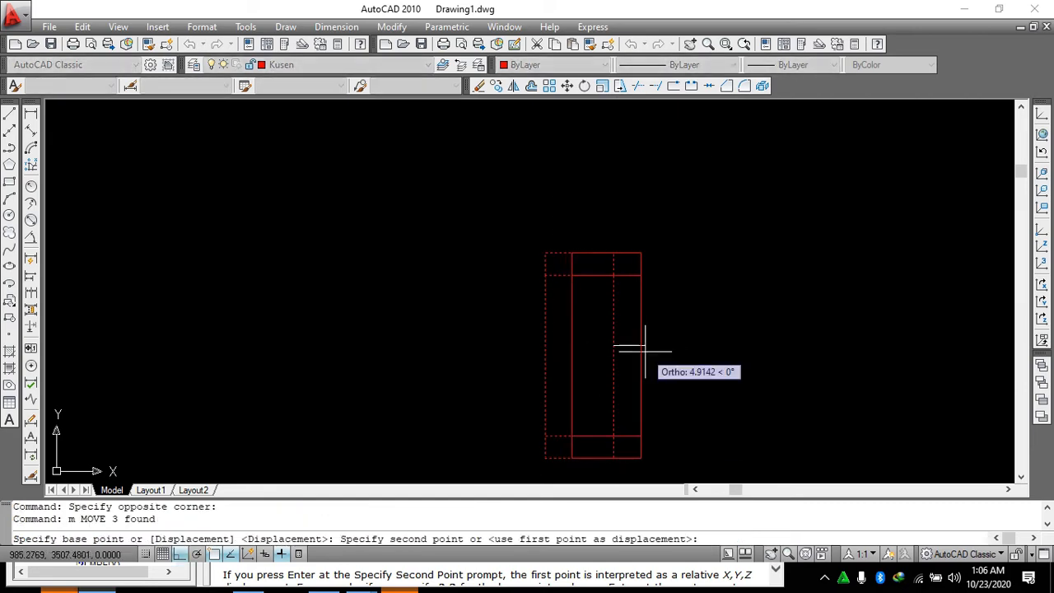
scroll(643, 350, "down", 5)
left_click(358, 273)
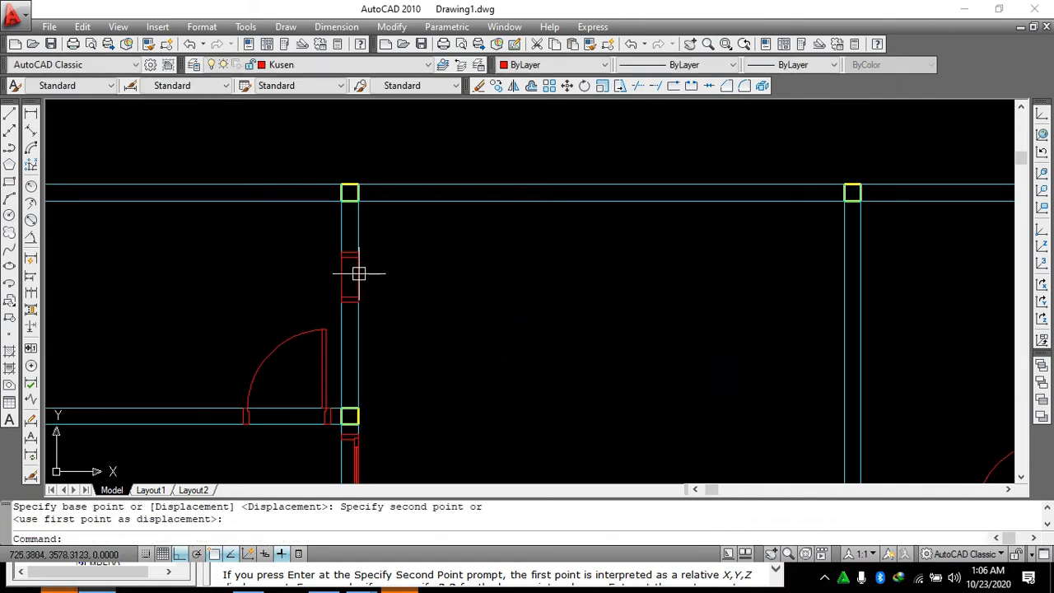
Centre the frame between the wall's two columns and shift it 30 units straight up.
scroll(335, 255, "up", 4)
left_click(335, 241)
left_click(397, 357)
type("m")
key("Return")
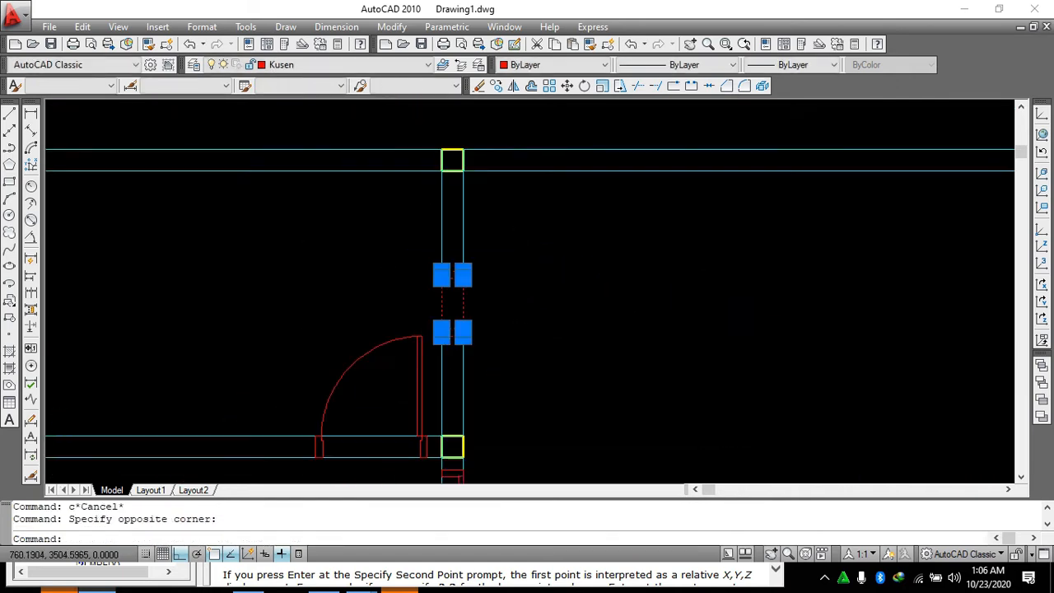
scroll(501, 348, "down", 2)
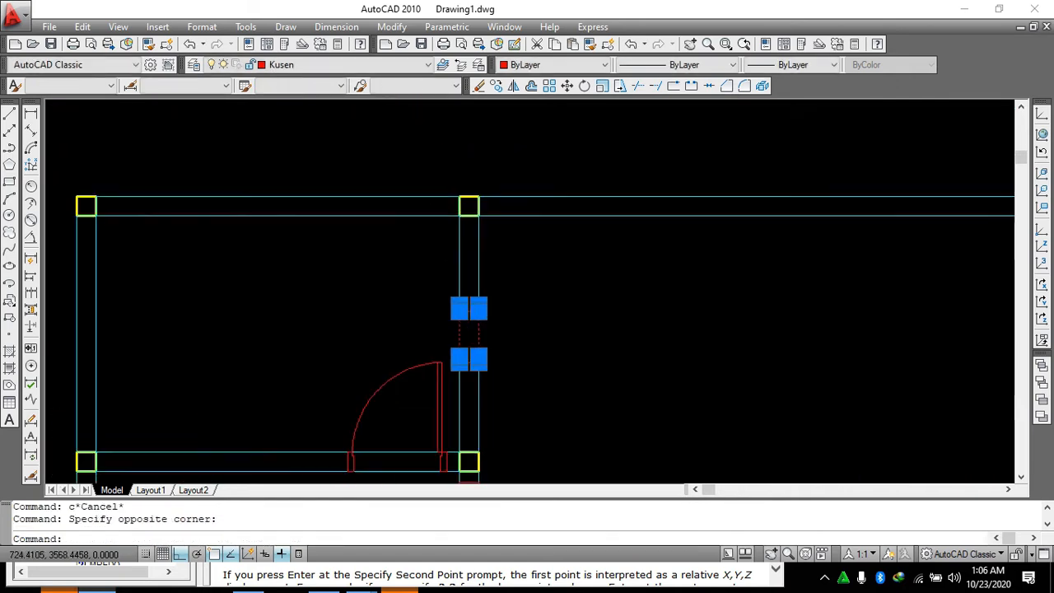
scroll(501, 348, "up", 2)
type("m")
key("Return")
left_click(508, 336)
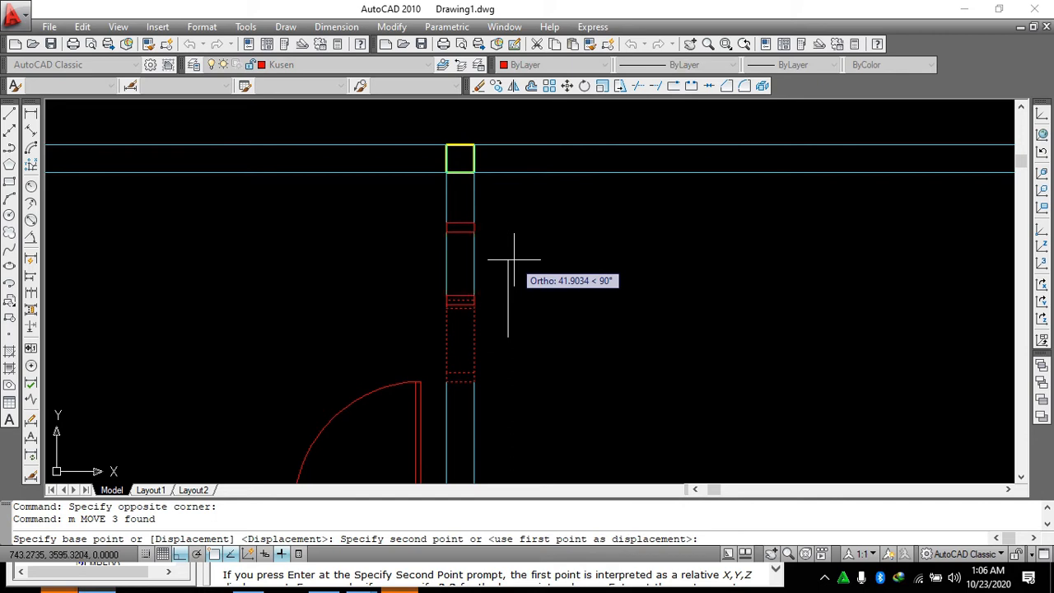
type("30")
key("Return")
left_click(380, 210)
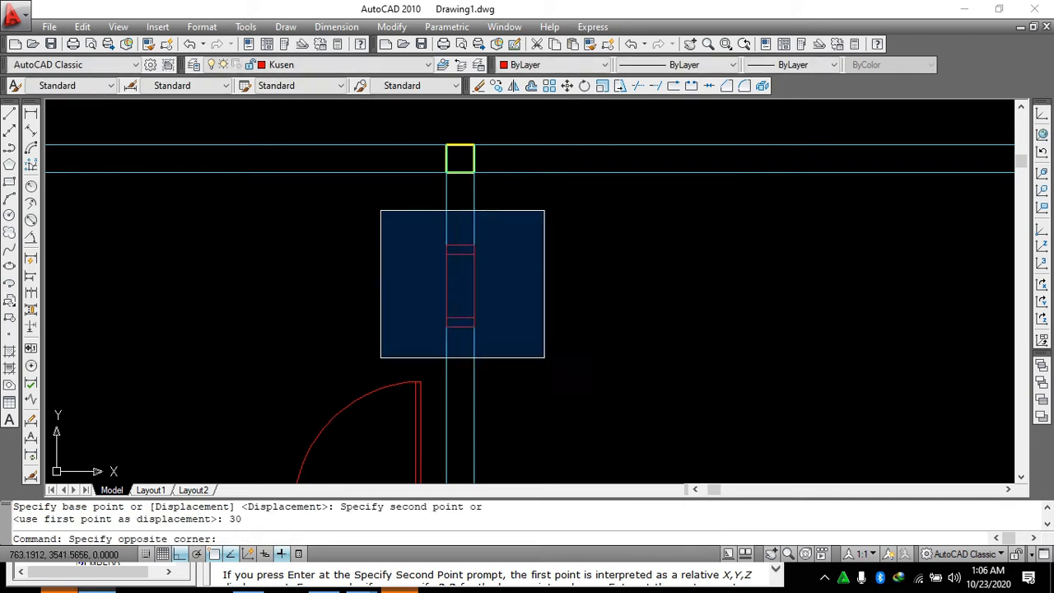
left_click(545, 358)
type("co")
key("Return")
left_click(480, 215)
key("Escape")
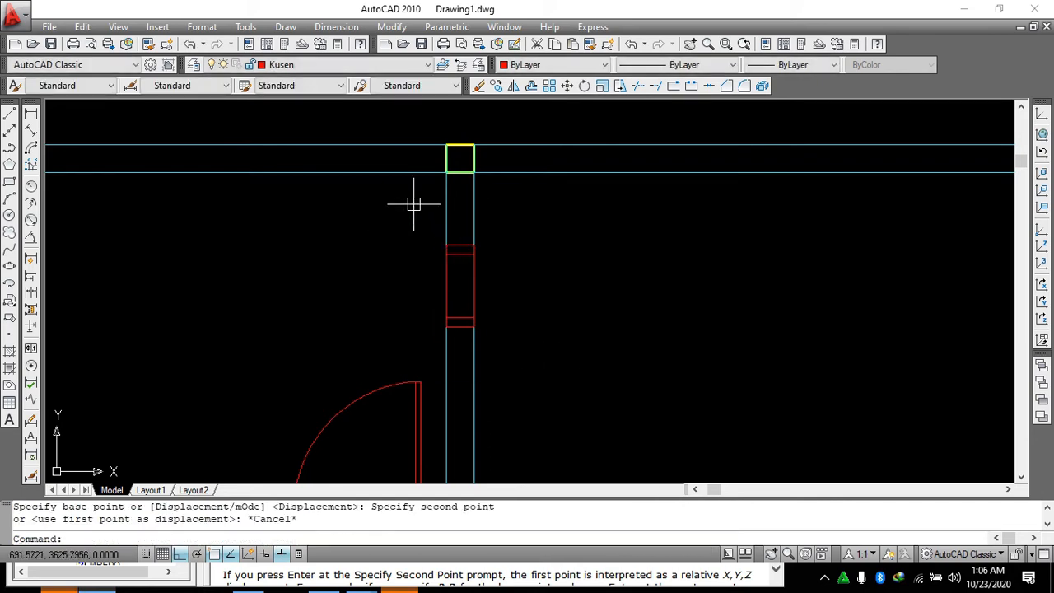
Copy the frame at the same height into the wall between the large upper room and the upper-right room.
left_click(414, 205)
left_click(534, 418)
type("co")
key("Return")
left_click(474, 205)
scroll(226, 243, "down", 3)
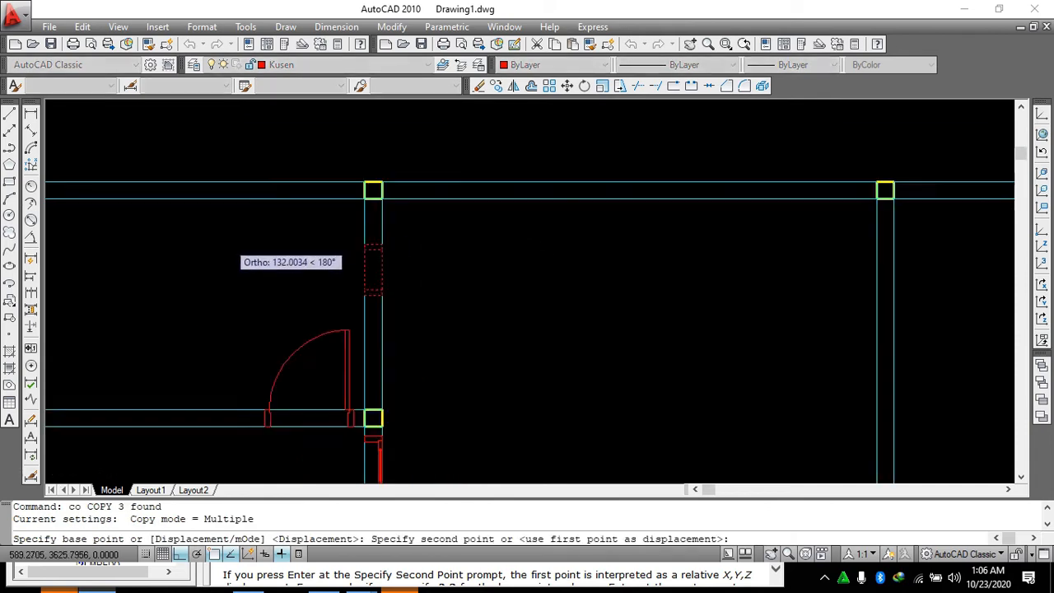
scroll(599, 251, "up", 2)
key("Escape")
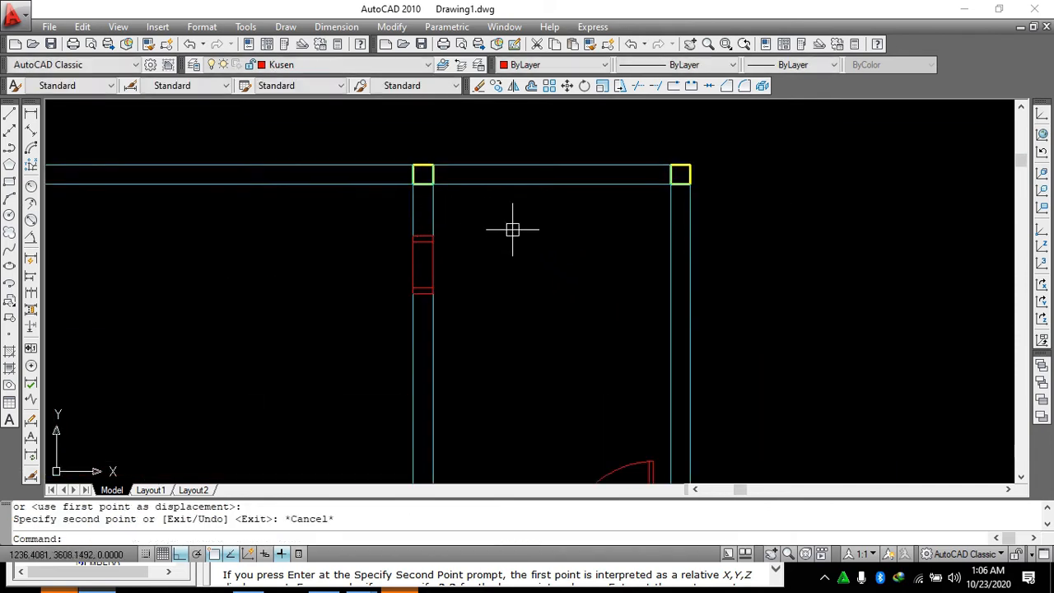
key("Escape")
key("Escape")
Draw a rectangle across the large upper room from the left column's upper-right corner to the opposite lower wall corner.
scroll(581, 212, "down", 5)
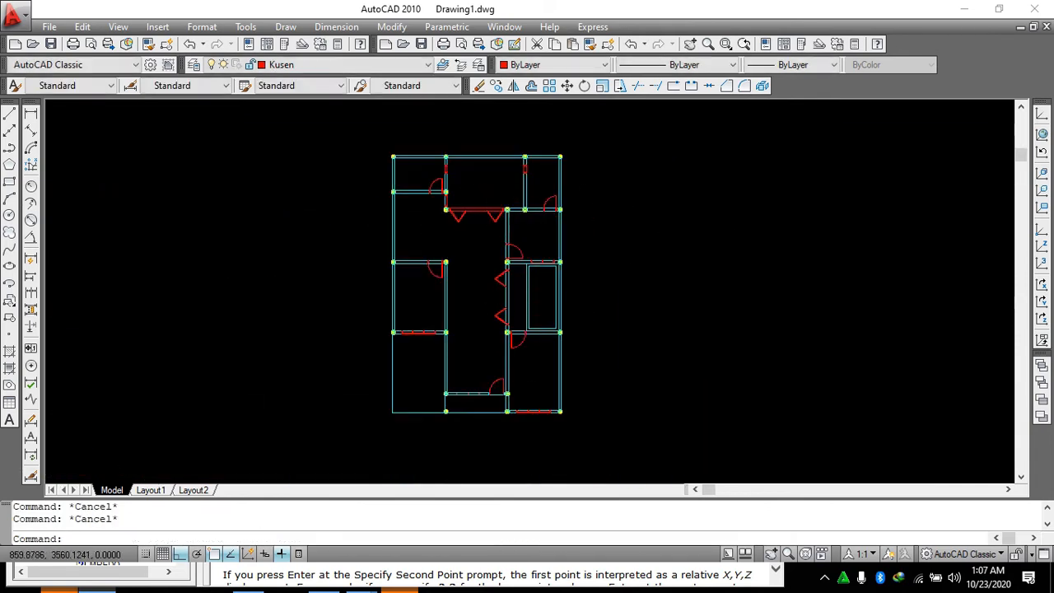
scroll(444, 221, "up", 10)
type("rec")
key("Return")
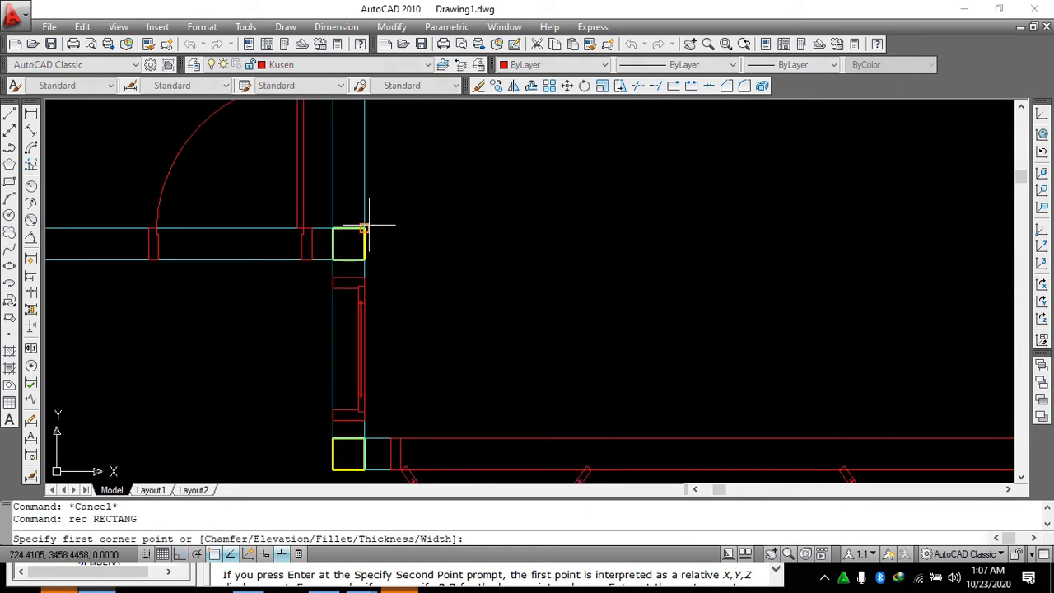
left_click(365, 228)
scroll(303, 214, "down", 4)
scroll(511, 247, "up", 3)
left_click(593, 308)
key("Escape")
Match the new rectangle's properties to those of the cyan wall lines.
left_click(637, 244)
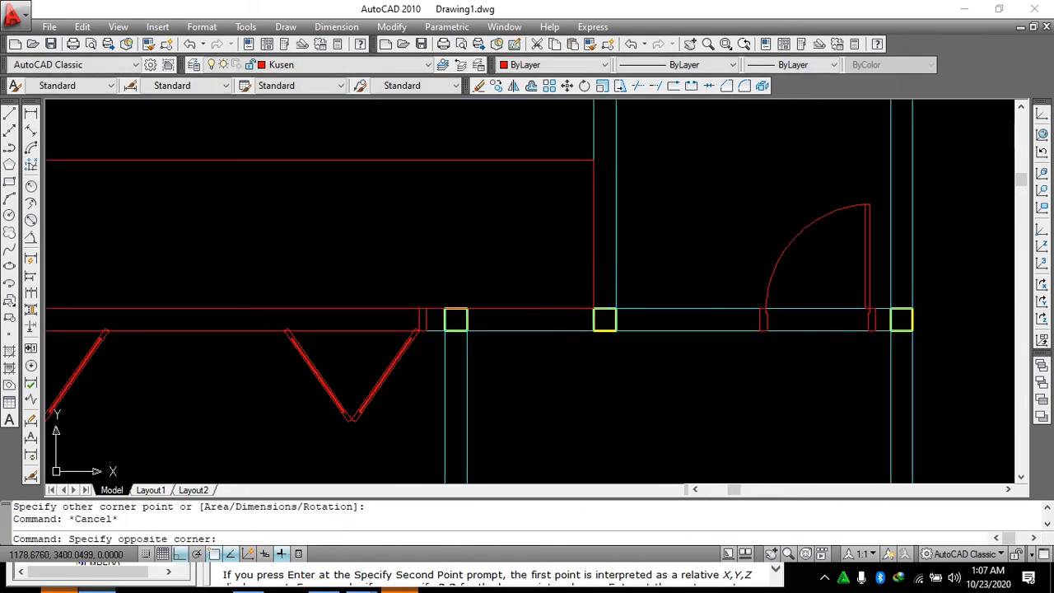
left_click(580, 148)
scroll(642, 285, "down", 2)
type("m")
key("Return")
left_click(664, 232)
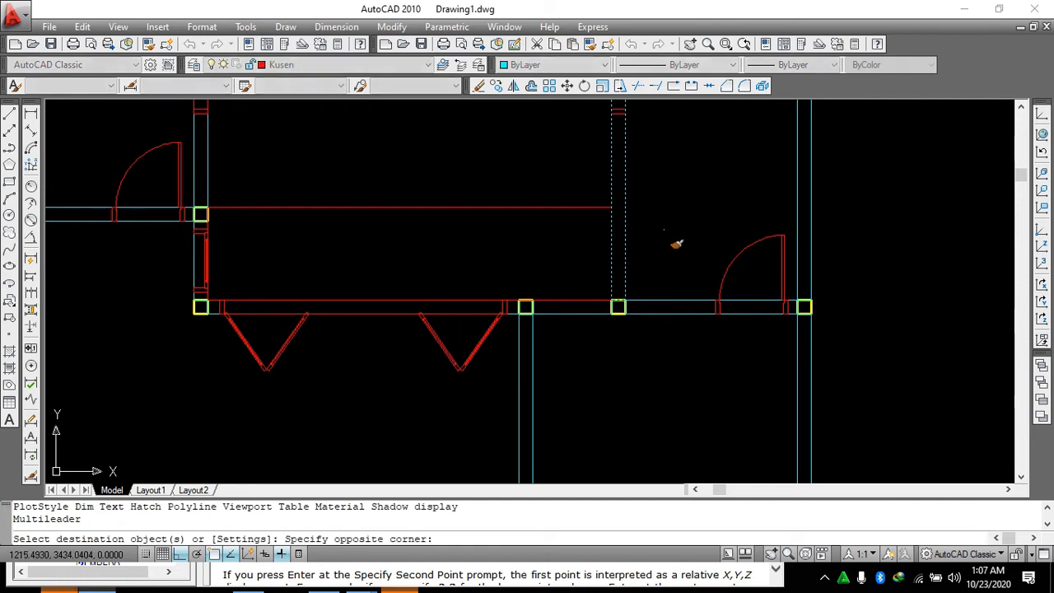
left_click(452, 177)
key("Escape")
key("Escape")
Examine the doors, windows and columns across the whole floor plan, including the front entrance and the three-panel front window.
scroll(524, 256, "down", 3)
scroll(532, 202, "down", 1)
scroll(548, 329, "up", 2)
key("Escape")
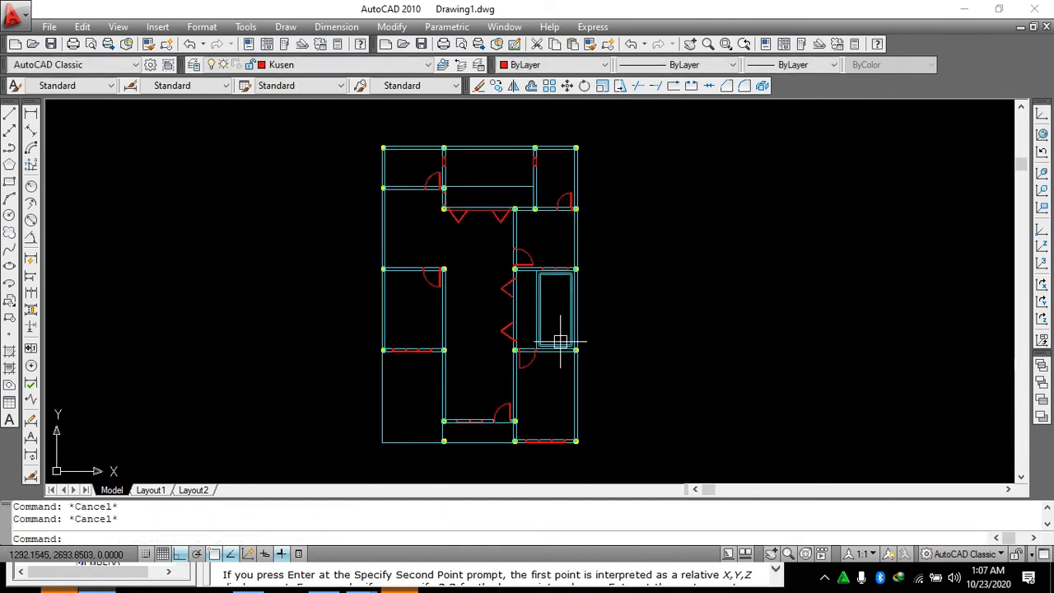
scroll(552, 329, "up", 2)
scroll(548, 348, "down", 2)
scroll(546, 353, "up", 3)
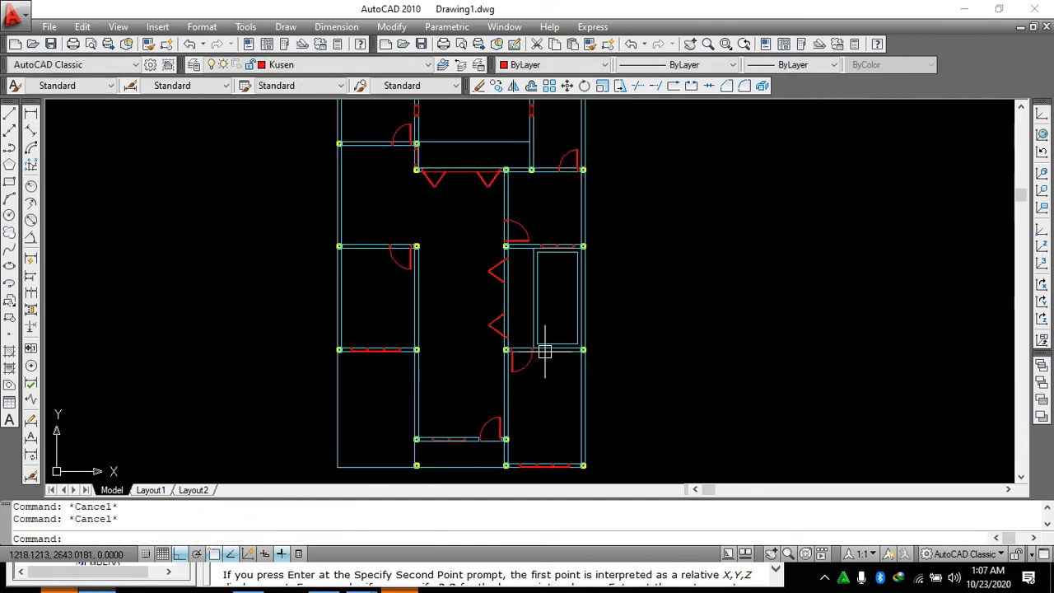
scroll(498, 329, "up", 2)
scroll(494, 272, "down", 3)
scroll(445, 272, "up", 5)
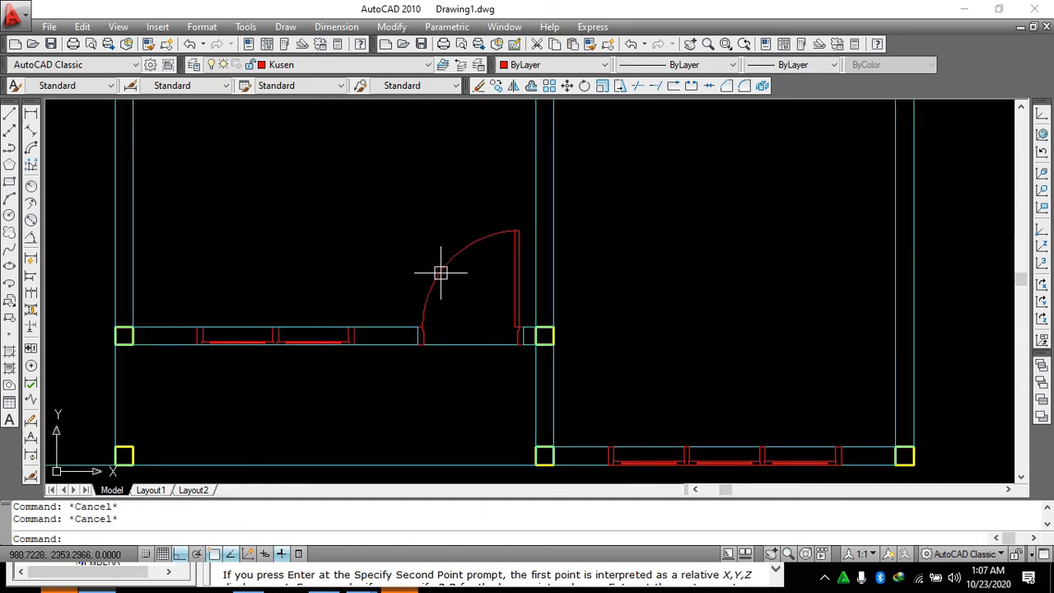
scroll(473, 312, "up", 3)
scroll(485, 157, "down", 6)
scroll(535, 190, "up", 5)
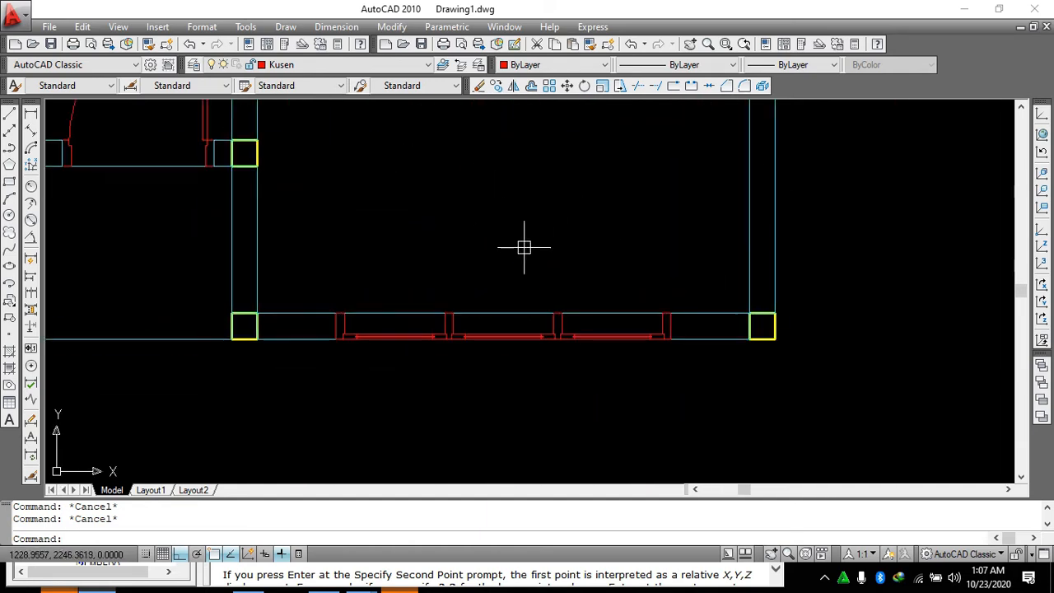
scroll(609, 371, "down", 5)
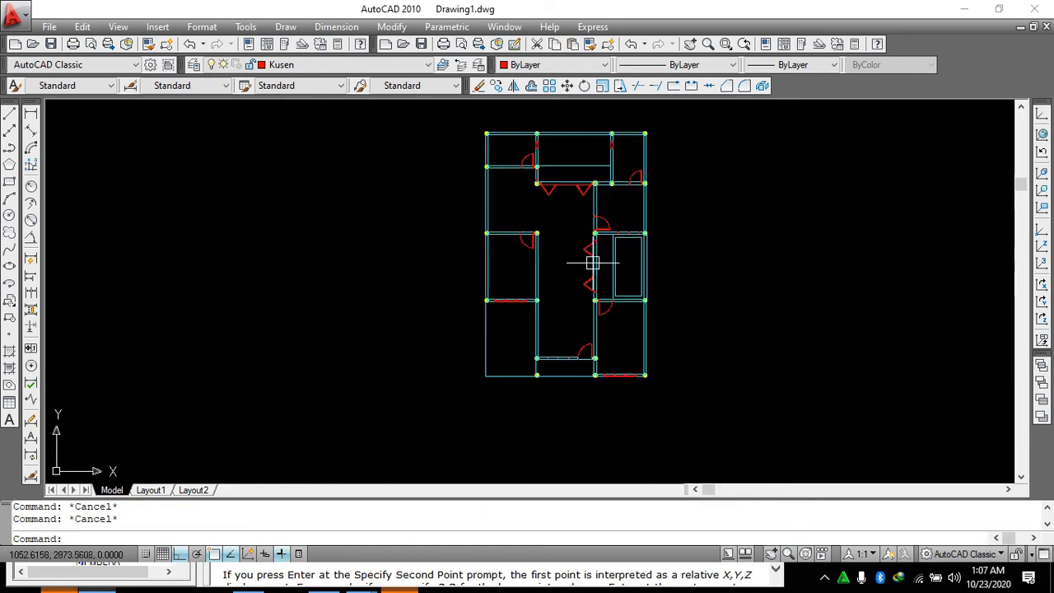
scroll(595, 266, "up", 2)
scroll(605, 206, "up", 3)
scroll(584, 170, "down", 5)
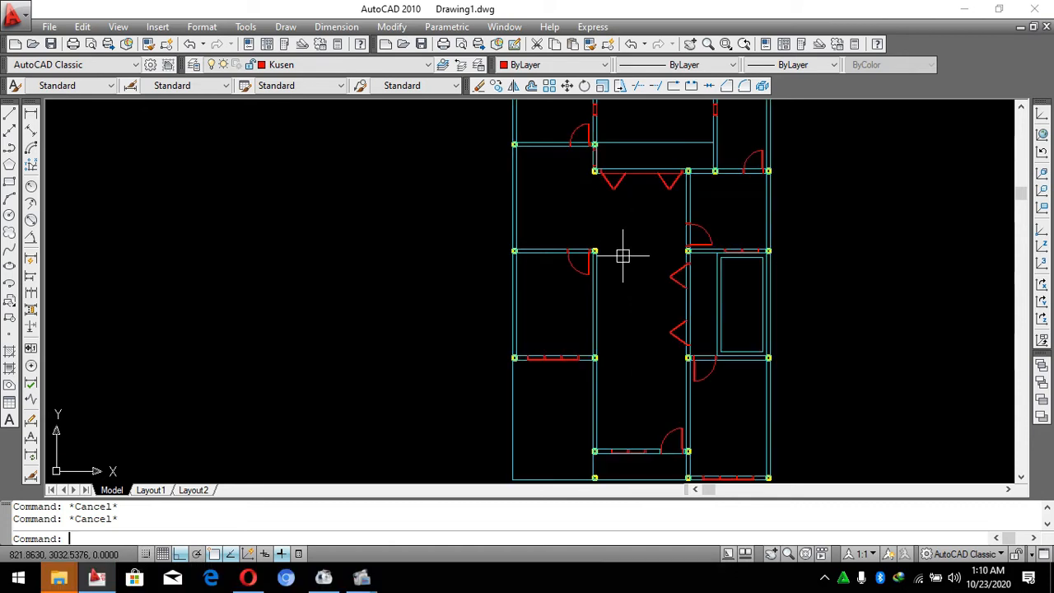
Examine the left middle room's walls, corner columns, door and three-panel window.
scroll(569, 239, "up", 5)
scroll(588, 263, "down", 3)
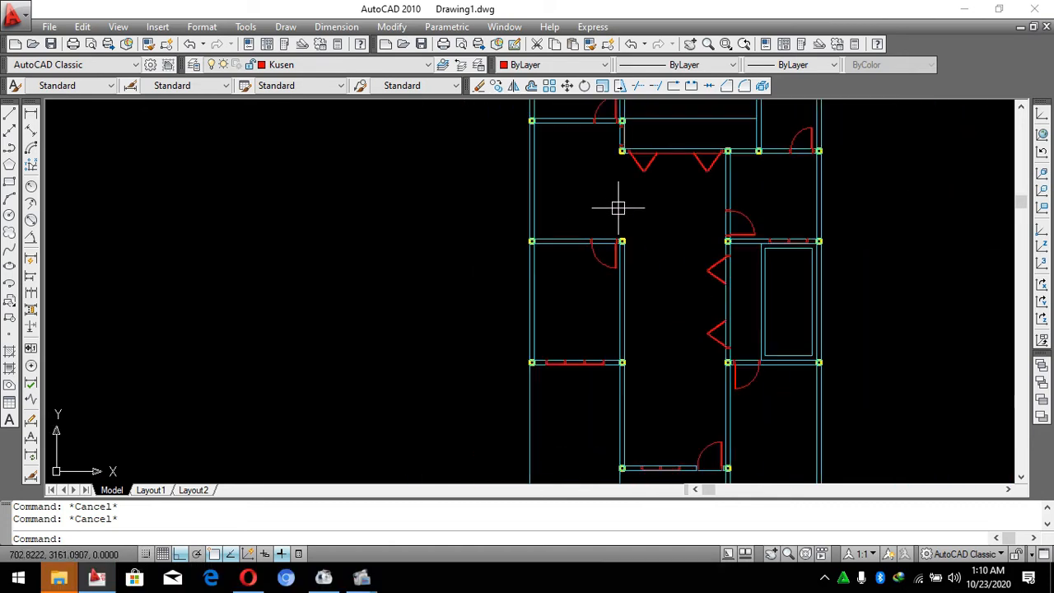
scroll(630, 247, "up", 4)
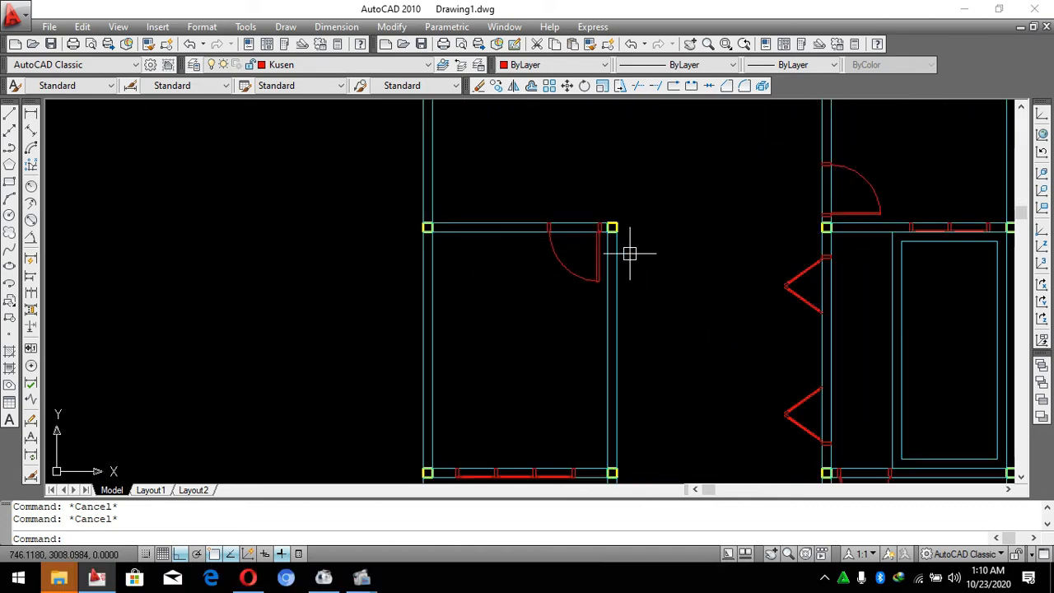
scroll(352, 320, "up", 3)
scroll(485, 287, "down", 4)
scroll(407, 362, "up", 3)
scroll(456, 299, "down", 4)
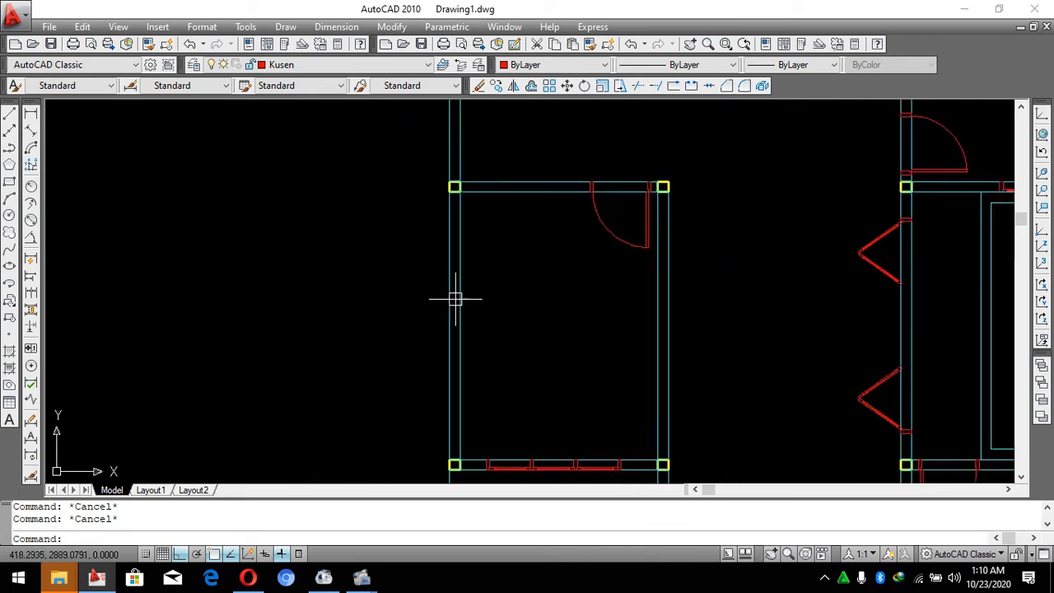
scroll(589, 262, "up", 4)
scroll(526, 306, "down", 5)
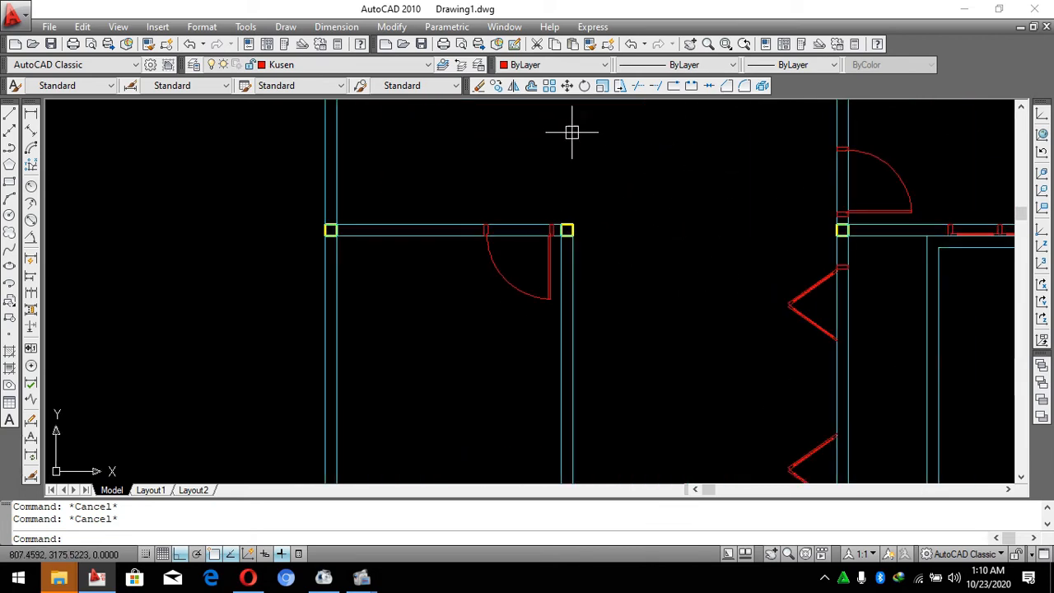
Trim the wall lines out of the door opening in the left middle room's upper wall.
scroll(609, 190, "up", 2)
scroll(715, 175, "down", 1)
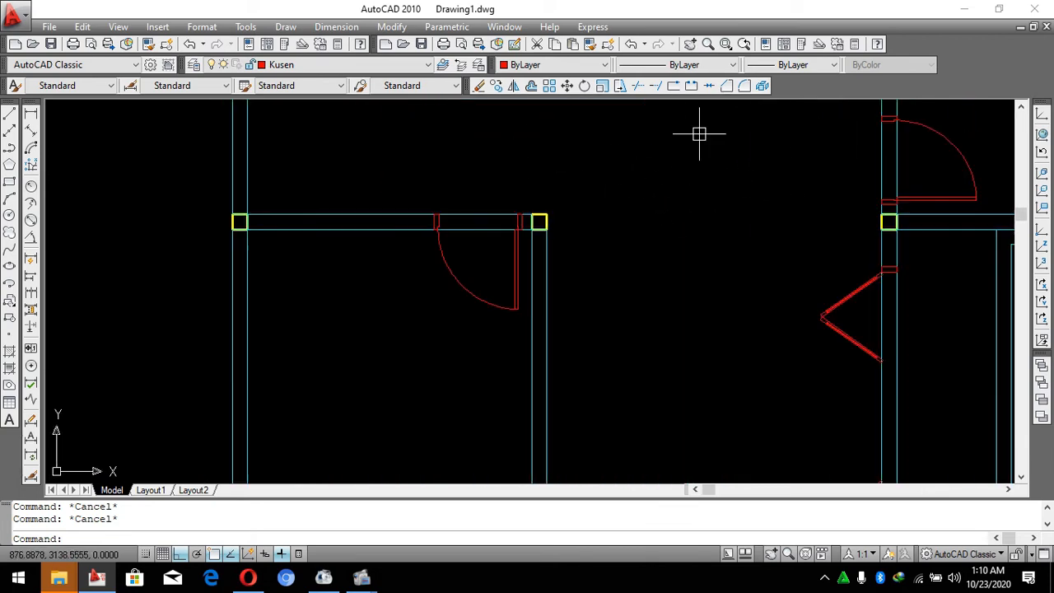
scroll(733, 192, "down", 4)
scroll(730, 271, "up", 3)
scroll(677, 244, "down", 4)
scroll(612, 153, "up", 5)
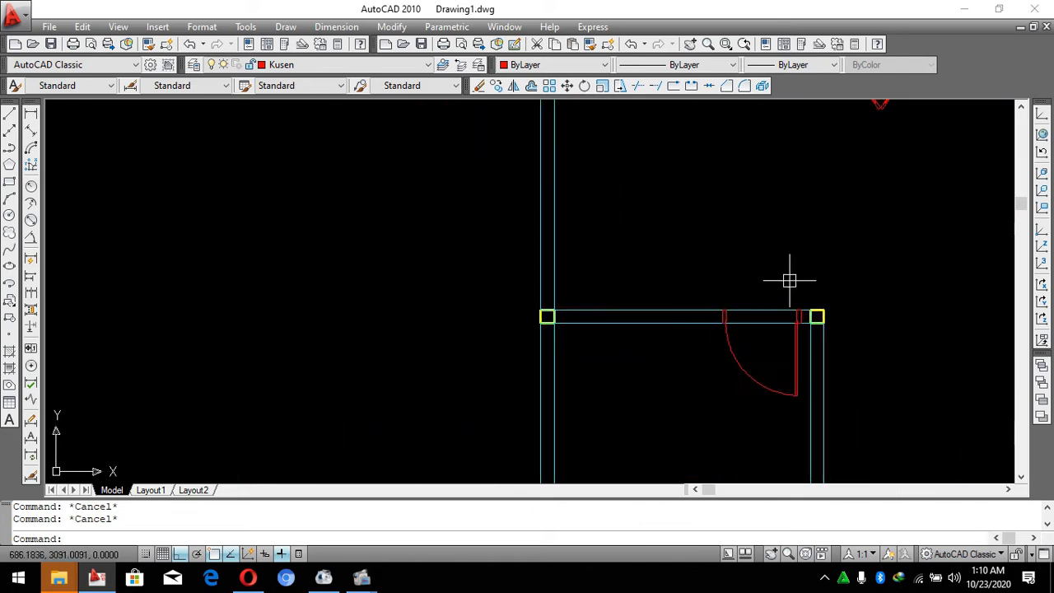
scroll(776, 321, "up", 3)
scroll(776, 329, "up", 3)
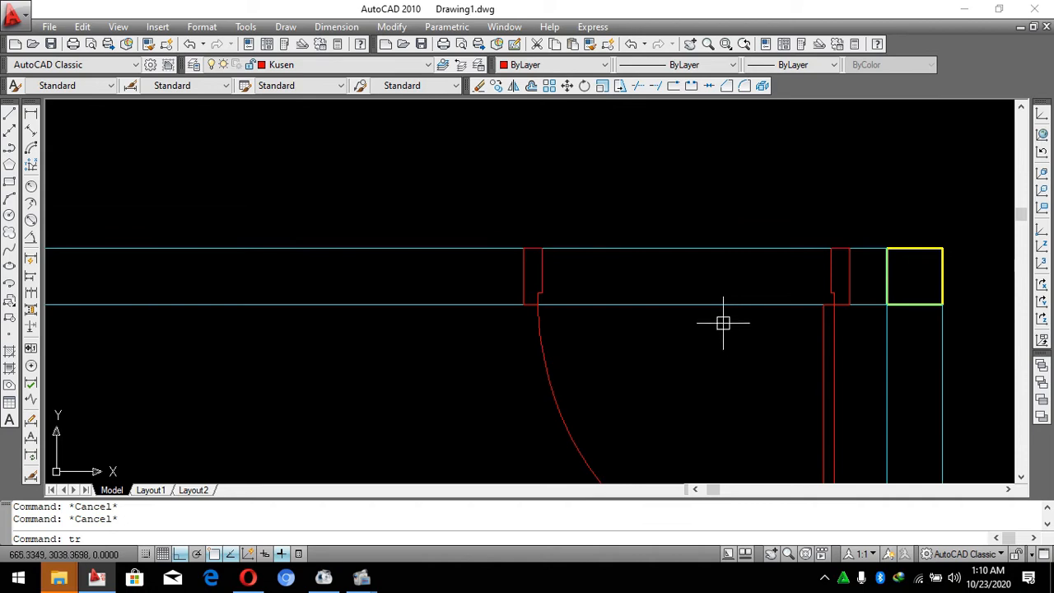
key("Return")
key("Return")
left_click(673, 203)
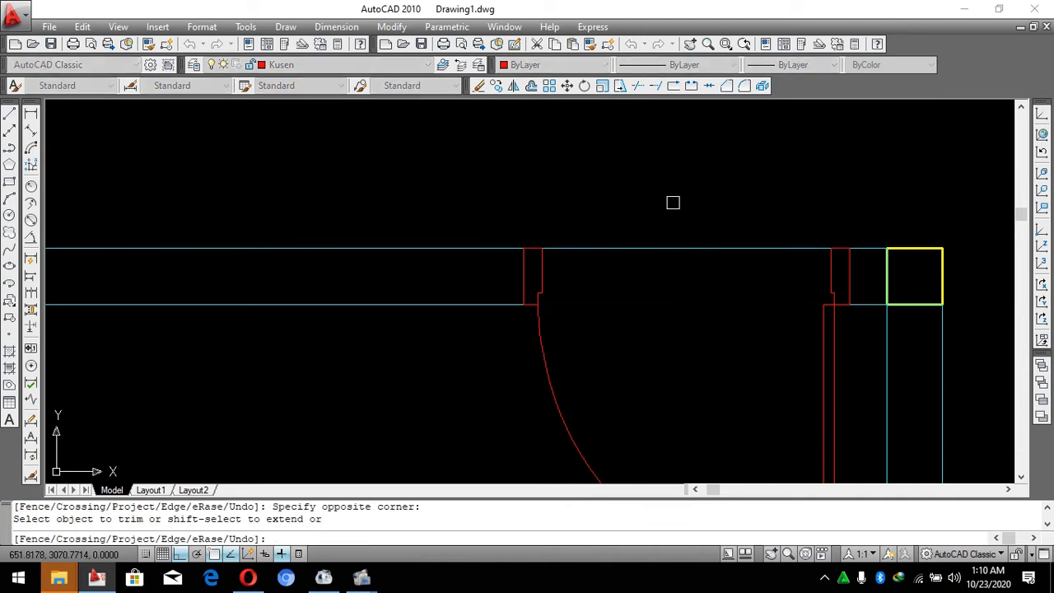
scroll(631, 353, "down", 4)
scroll(658, 275, "up", 3)
key("Escape")
key("Escape")
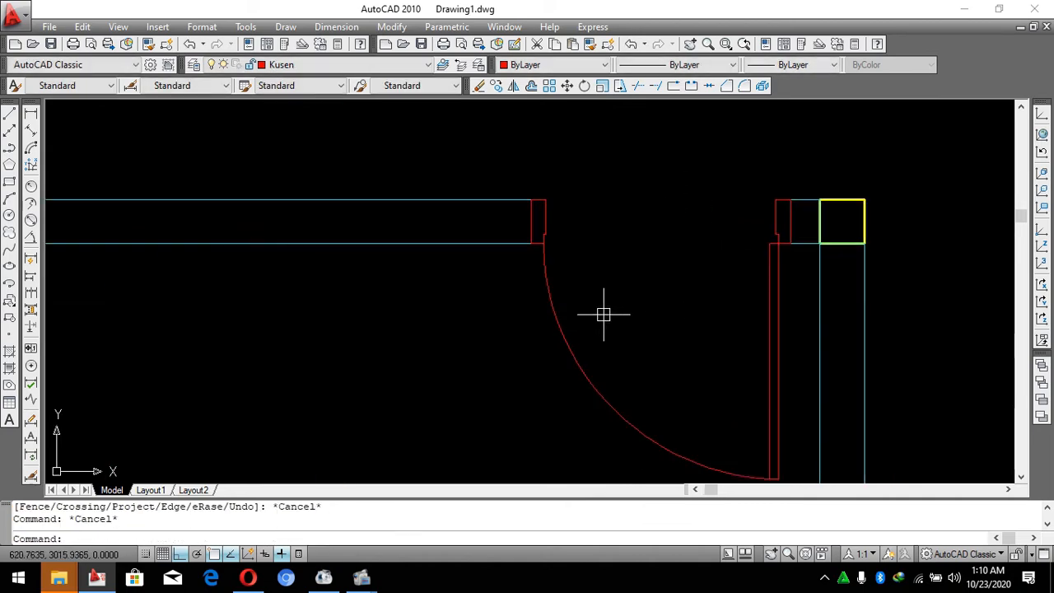
key("Escape")
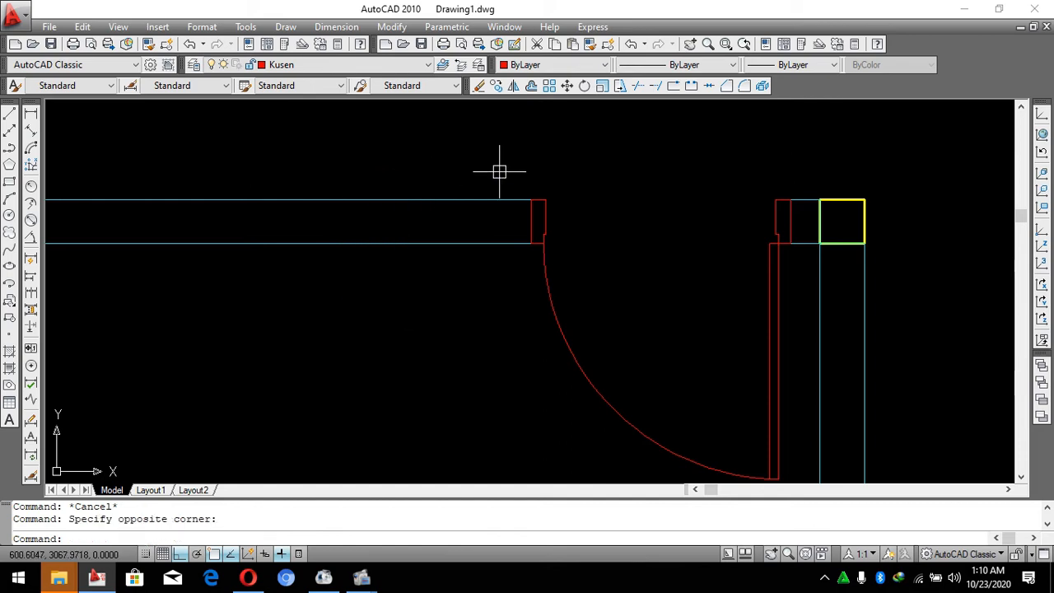
Erase the remaining wall pieces on both sides of the left middle room's door.
scroll(518, 190, "up", 5)
scroll(518, 190, "up", 1)
left_click(494, 174)
left_click(383, 441)
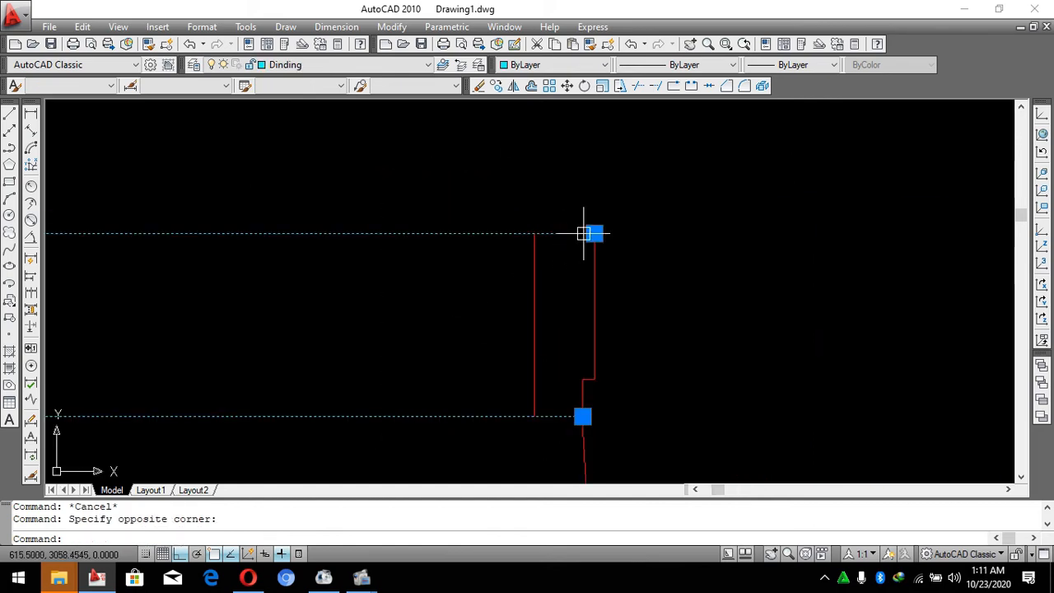
scroll(511, 292, "down", 3)
scroll(810, 321, "up", 2)
type("e ERASE 1 found")
left_click(767, 358)
left_click(725, 232)
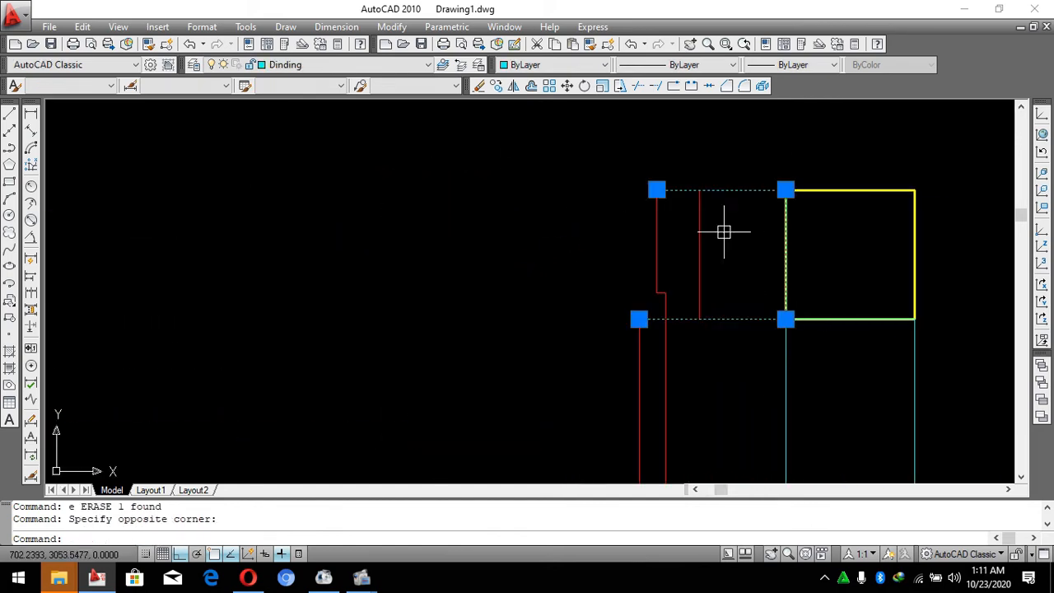
type("e")
key("Escape")
type("rec")
key("space")
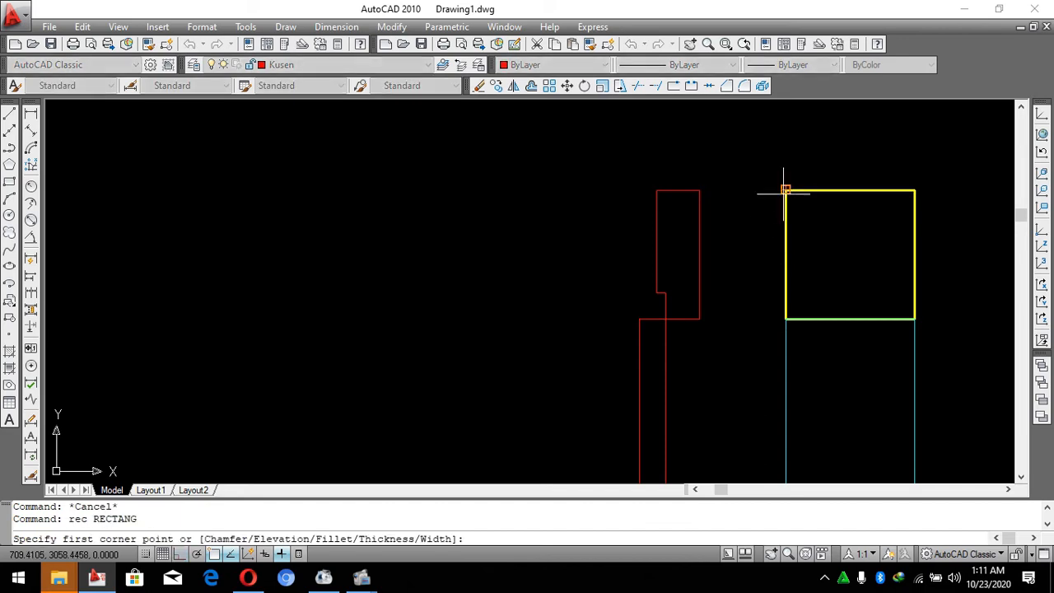
key("Escape")
Make Dinding the current layer and draw a wall rectangle between the left middle room's door frame and its upper-right column.
left_click(305, 64)
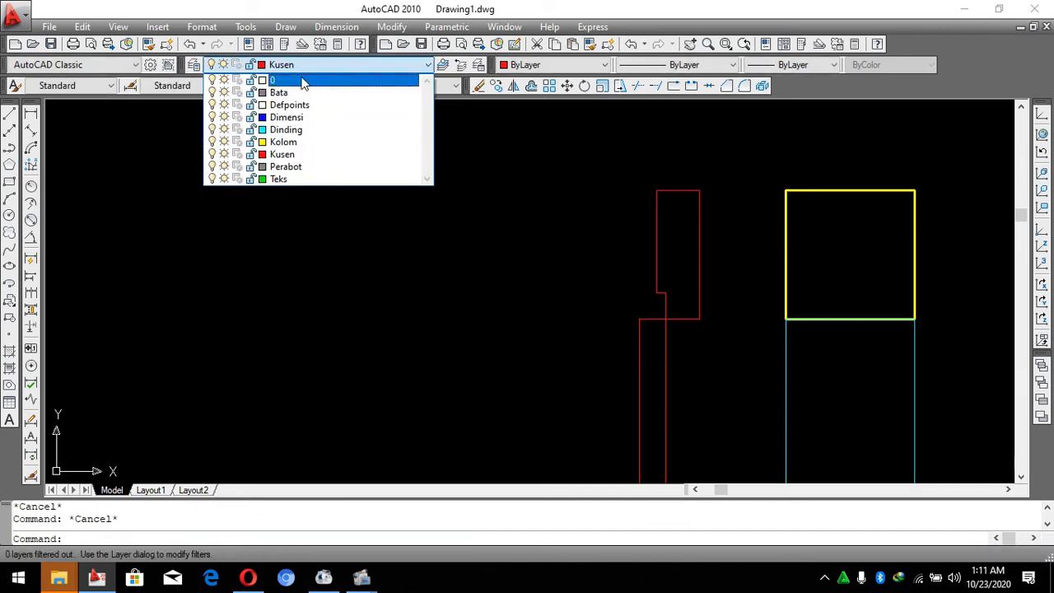
left_click(286, 130)
type("rec")
key("space")
left_click(785, 190)
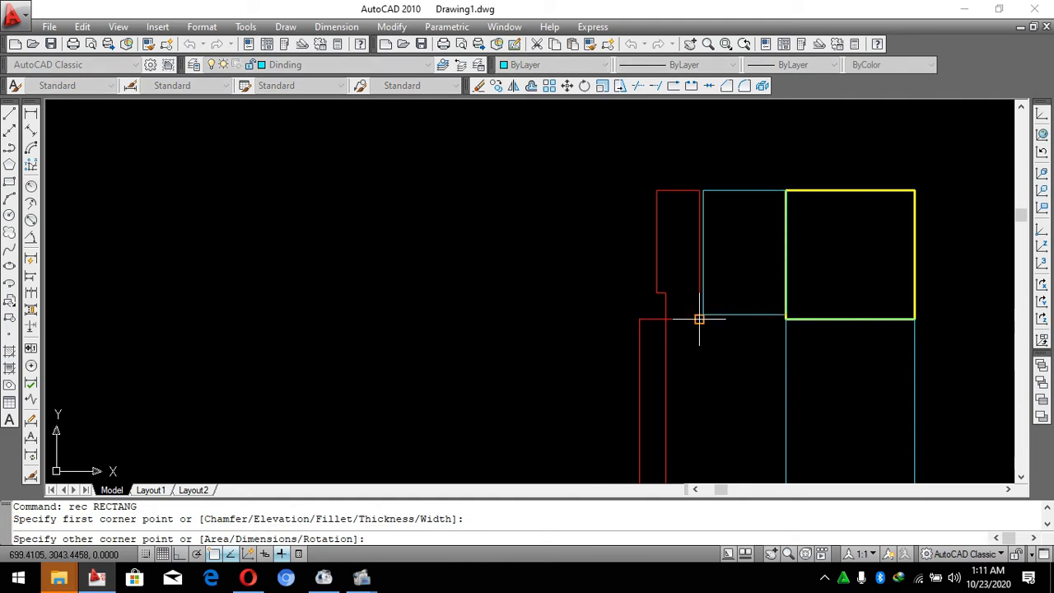
left_click(699, 319)
scroll(936, 218, "down", 3)
key("Escape")
Draw a wall rectangle from the left middle room's other door jamb to the upper-left column.
scroll(650, 251, "up", 1)
scroll(659, 245, "up", 1)
key("space")
left_click(781, 237)
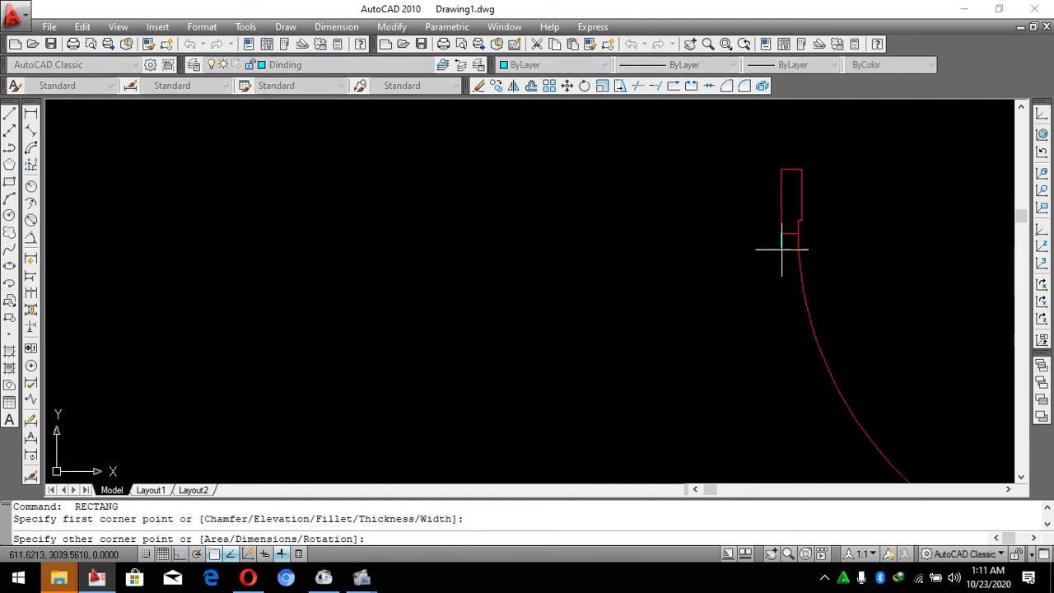
scroll(779, 247, "down", 2)
scroll(438, 217, "up", 2)
left_click(421, 215)
scroll(513, 211, "down", 6)
key("Escape")
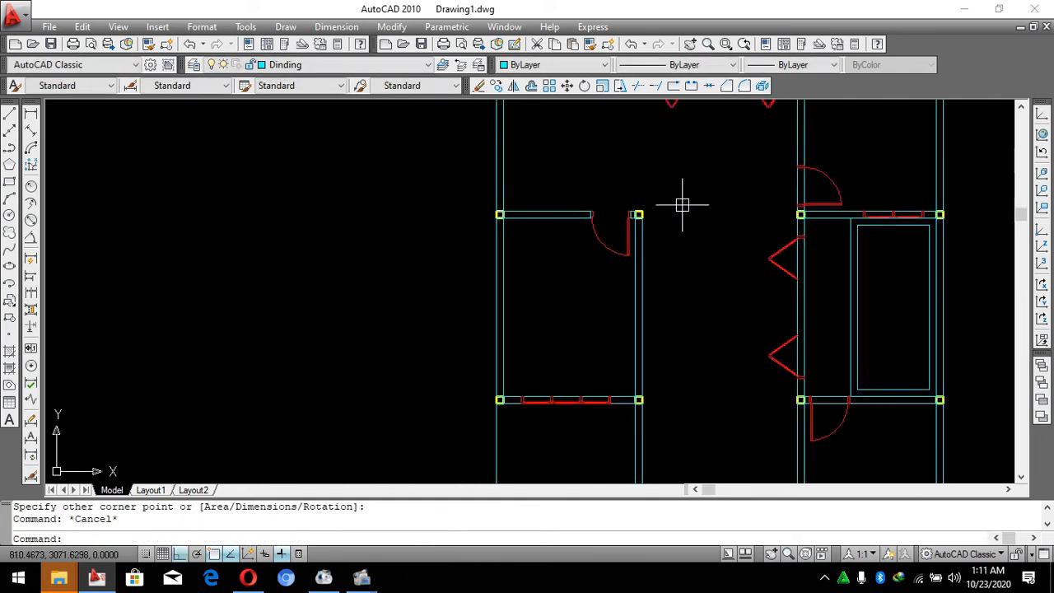
Erase the wall rectangle running through the door above the right middle room's upper-left column.
scroll(814, 173, "up", 5)
left_click(782, 206)
left_click(669, 243)
type("e")
key("space")
key("Escape")
Draw a short wall rectangle between that door's lower jamb and the column below it.
type("rec")
key("space")
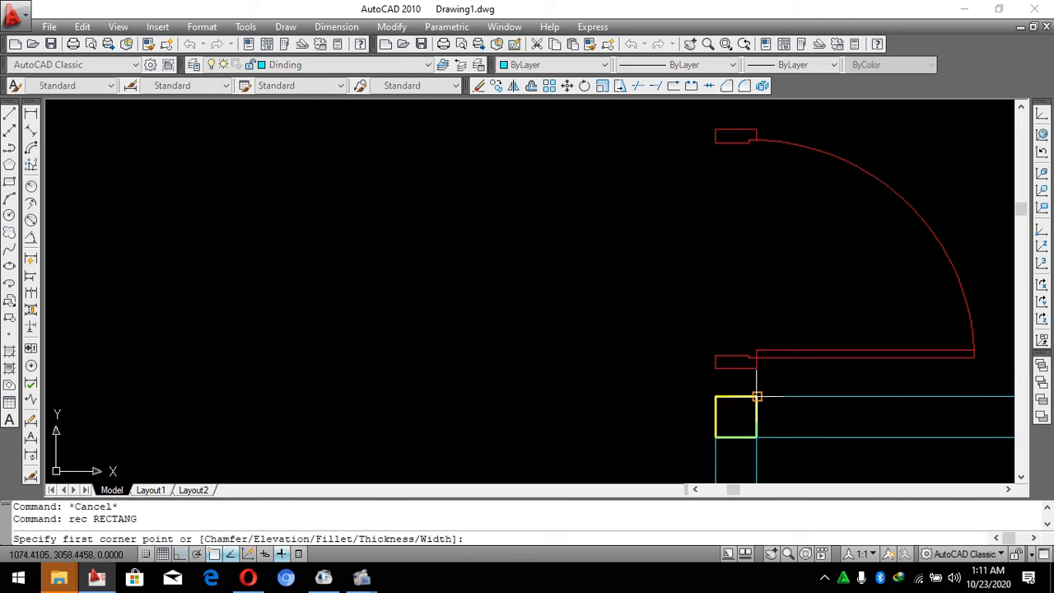
left_click(757, 369)
left_click(713, 399)
Draw a wall rectangle from the same door's upper jamb to the column above it.
key("space")
scroll(725, 282, "up", 2)
left_click(735, 301)
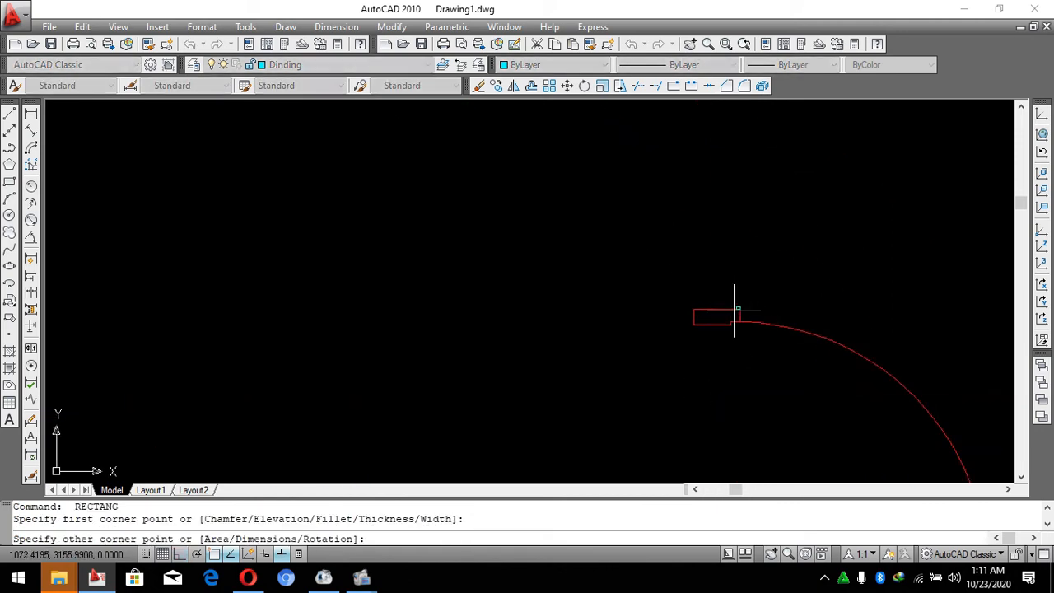
scroll(618, 299, "down", 3)
scroll(643, 146, "up", 3)
key("Escape")
scroll(664, 129, "down", 3)
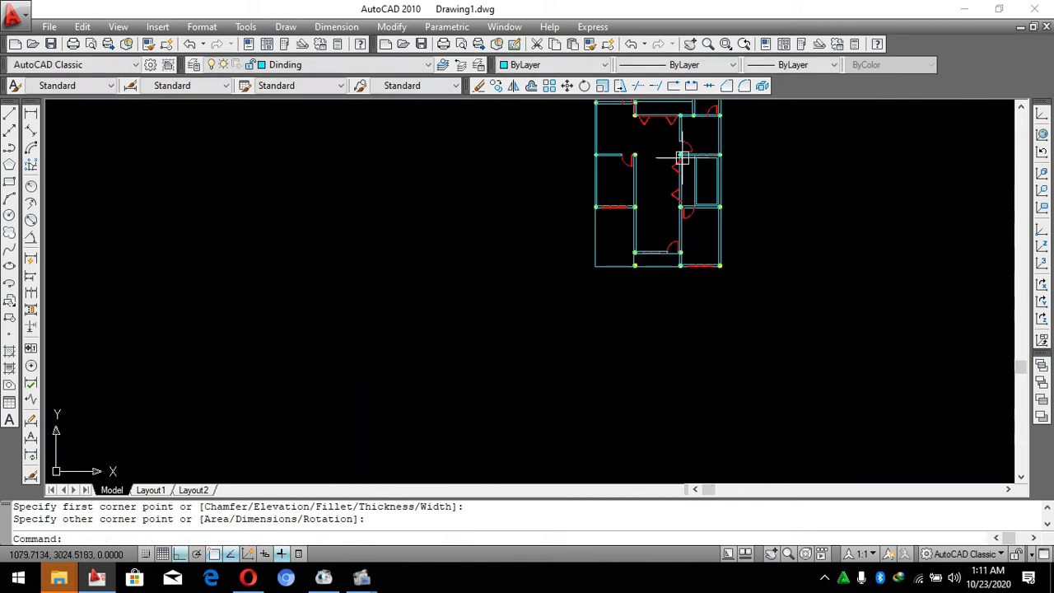
Erase the vertical wall rectangle running behind the two folding doors of the right middle room.
scroll(677, 164, "up", 3)
scroll(684, 232, "down", 1)
scroll(688, 216, "up", 4)
left_click(713, 226)
left_click(628, 251)
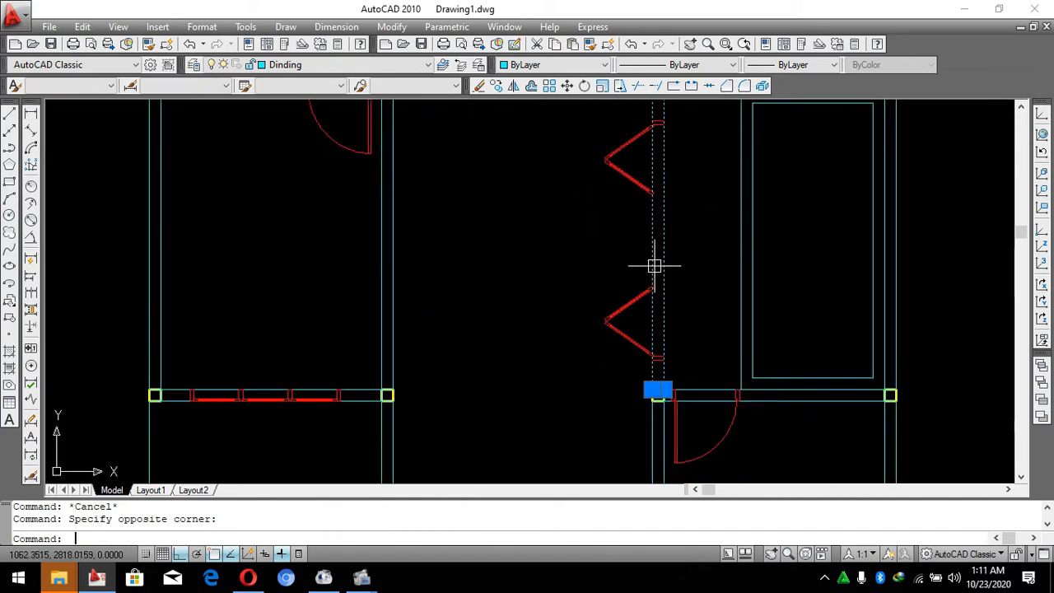
type("e")
key("space")
key("Escape")
Draw a wall rectangle from the right middle room's lower-left column to the lower folding door's frame.
scroll(682, 399, "up", 6)
type("rec")
key("space")
left_click(635, 361)
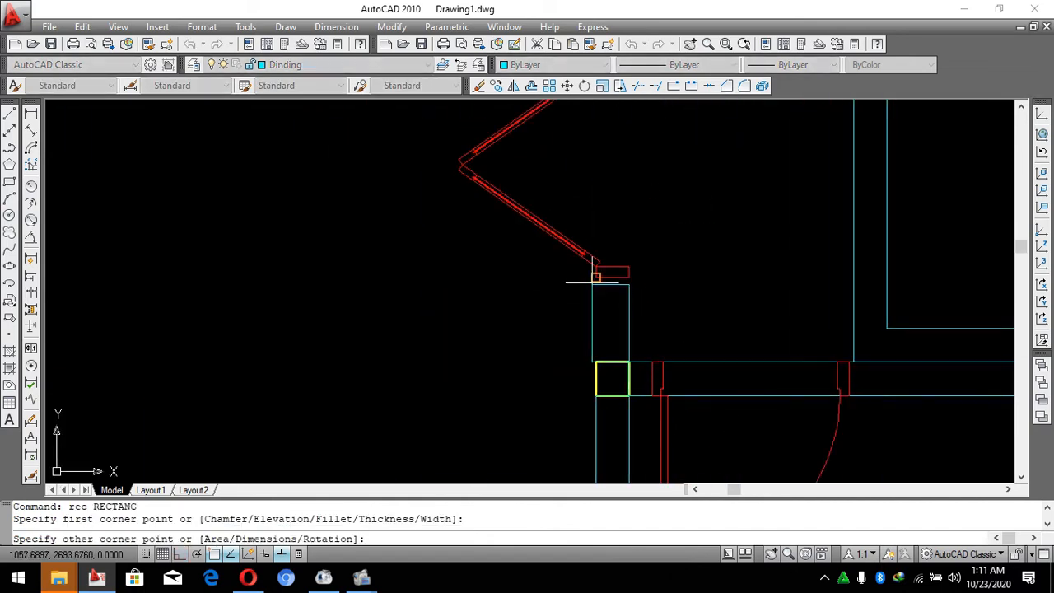
left_click(594, 280)
scroll(614, 416, "down", 6)
key("Escape")
Draw a wall rectangle from the upper folding door's frame to the right middle room's upper-left column.
scroll(624, 203, "up", 6)
key("space")
left_click(599, 236)
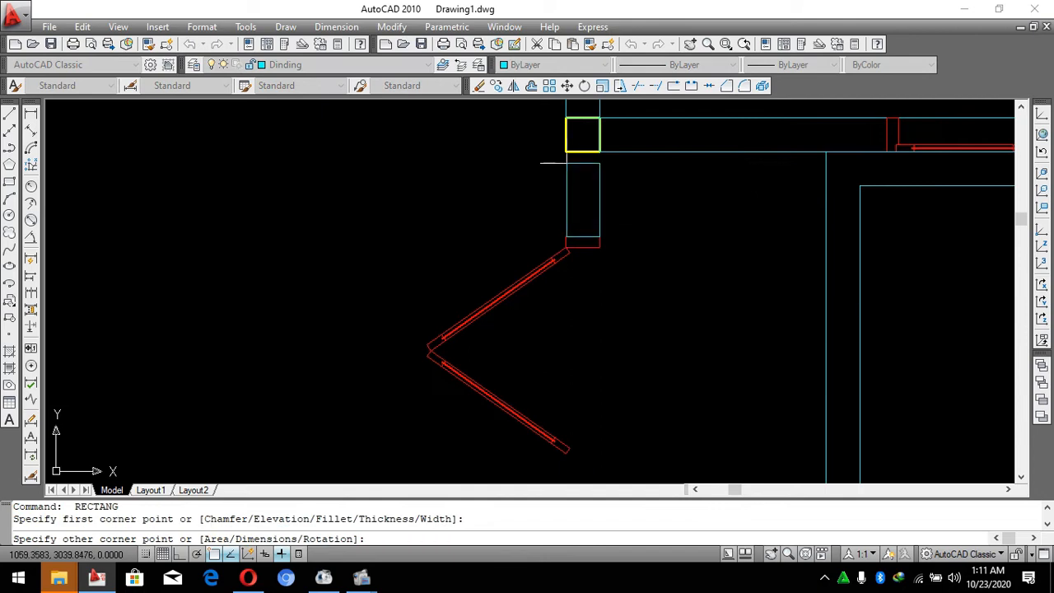
left_click(566, 153)
scroll(652, 144, "down", 8)
scroll(670, 251, "up", 6)
scroll(722, 276, "down", 6)
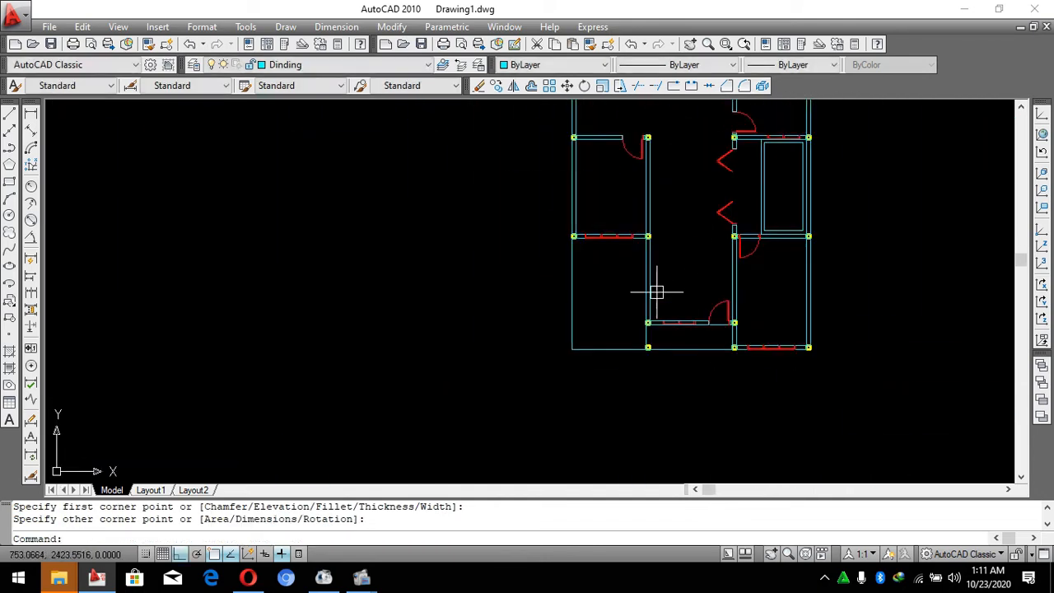
Erase the wall rectangle running through the door of the upper-left room.
scroll(617, 219, "up", 2)
scroll(656, 272, "down", 6)
scroll(674, 193, "up", 5)
scroll(647, 119, "up", 7)
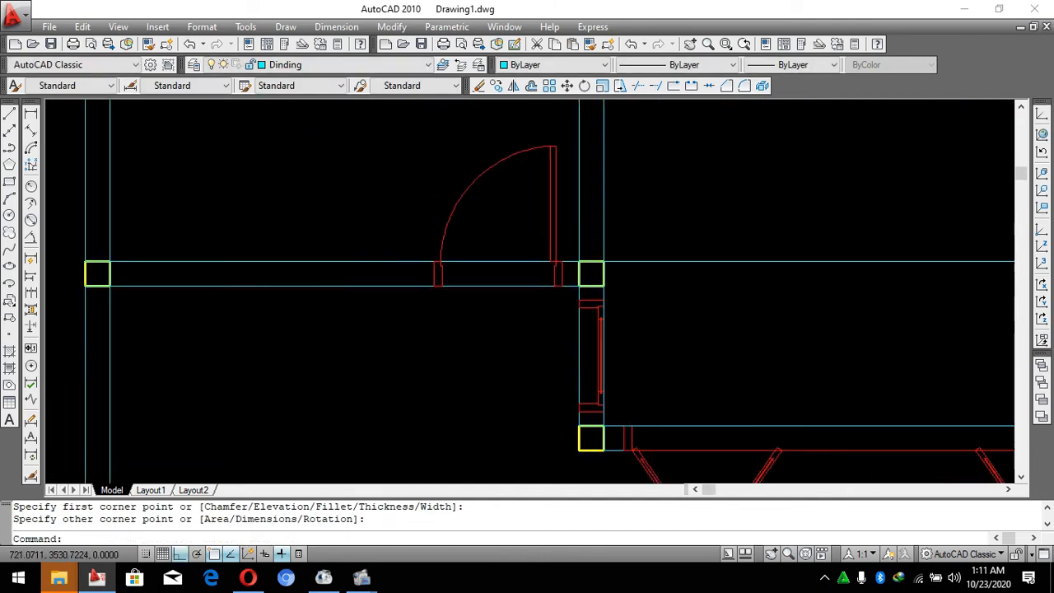
left_click(510, 301)
type("e")
key("space")
Draw a wall rectangle from the upper-left room's left door jamb to the outer wall column.
type("re")
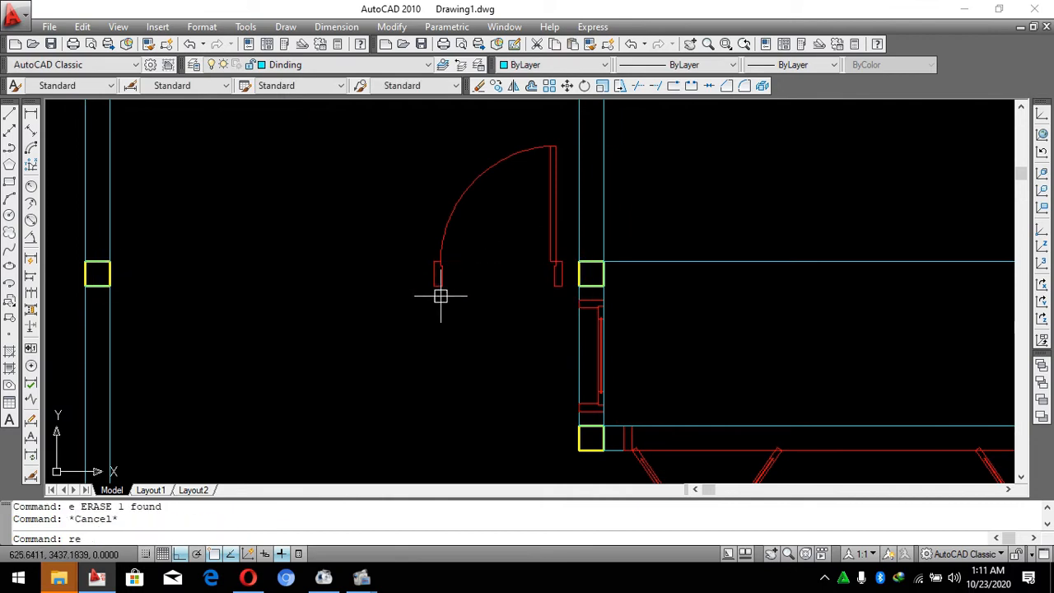
type("c")
key("space")
left_click(433, 286)
left_click(110, 261)
scroll(581, 291, "up", 4)
key("Escape")
Draw a short wall rectangle between the upper-left room's right door jamb and the adjacent column.
key("space")
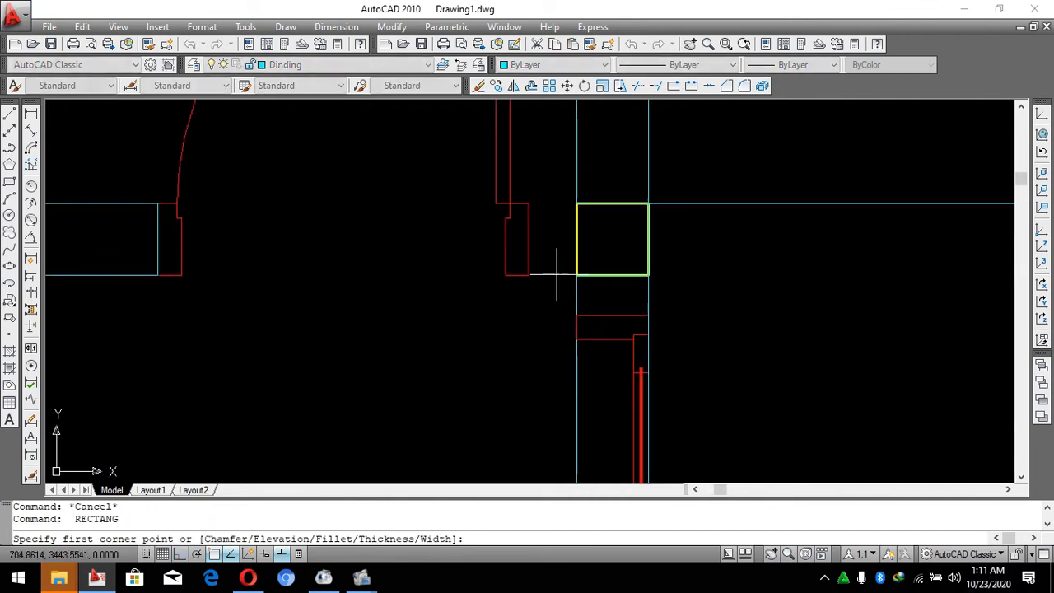
left_click(528, 275)
left_click(577, 203)
scroll(165, 238, "down", 4)
key("Escape")
Erase the wall rectangle running through the door of the upper-right room.
scroll(647, 247, "up", 2)
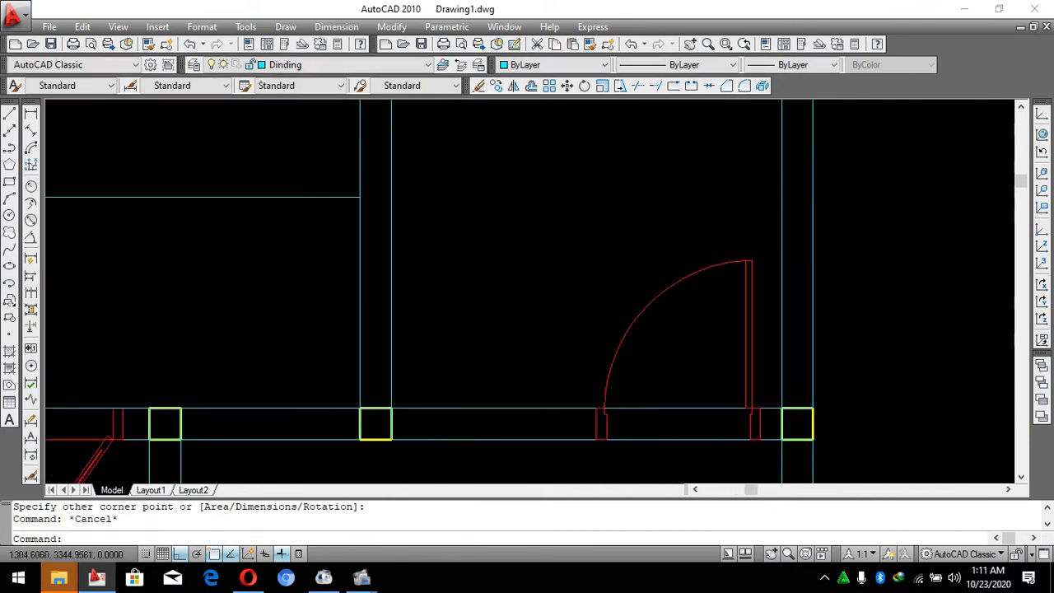
scroll(666, 435, "up", 1)
left_click(686, 437)
left_click(675, 412)
key("space")
key("Escape")
scroll(631, 291, "down", 4)
scroll(632, 370, "up", 4)
type("e")
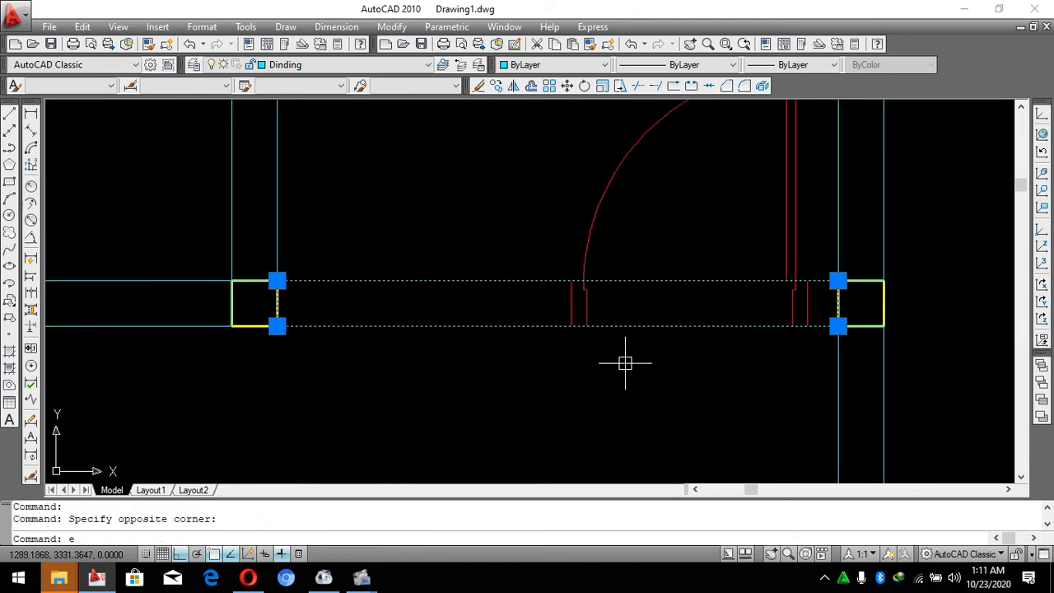
key("space")
key("Escape")
scroll(565, 330, "up", 1)
type("rc")
key("Escape")
key("Escape")
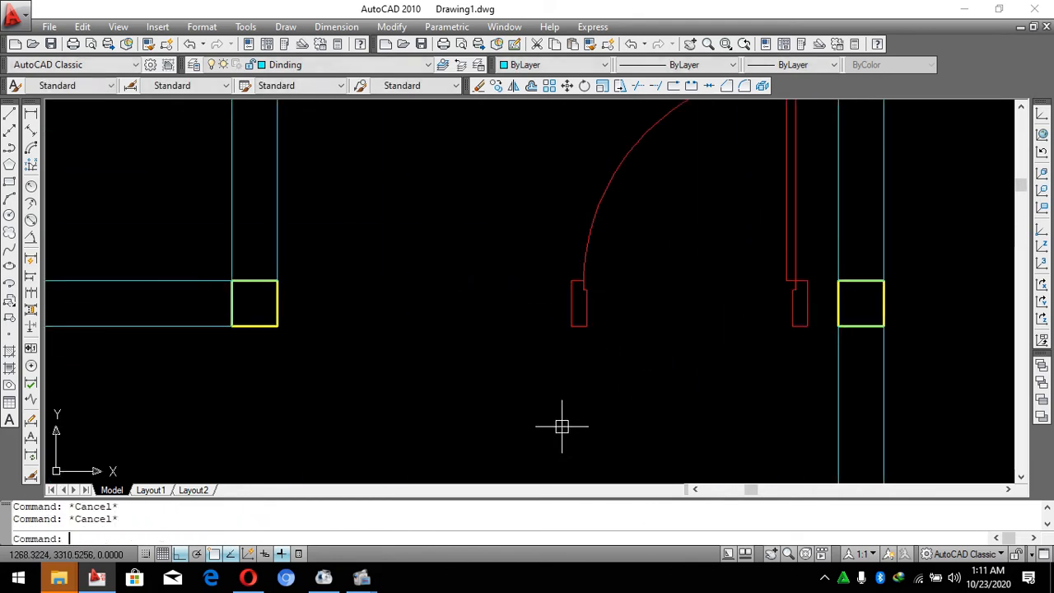
Draw a wall rectangle from the upper-right room's left door jamb to the column on its inner side.
type("rec")
key("space")
left_click(572, 325)
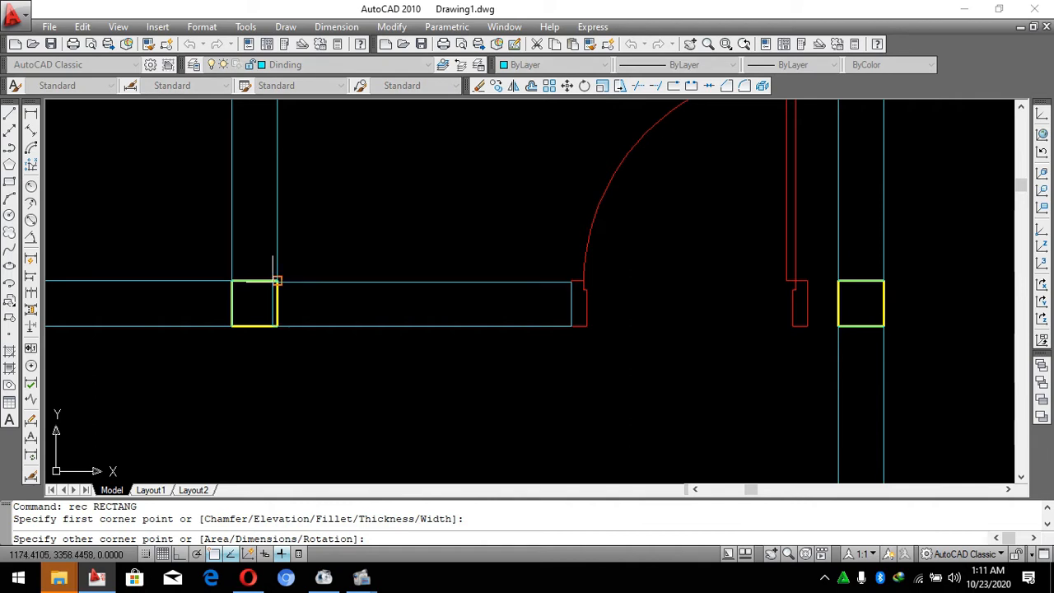
key("Escape")
Draw a short wall rectangle between the upper-right room's right door jamb and the outer wall column.
key("space")
left_click(807, 325)
left_click(838, 281)
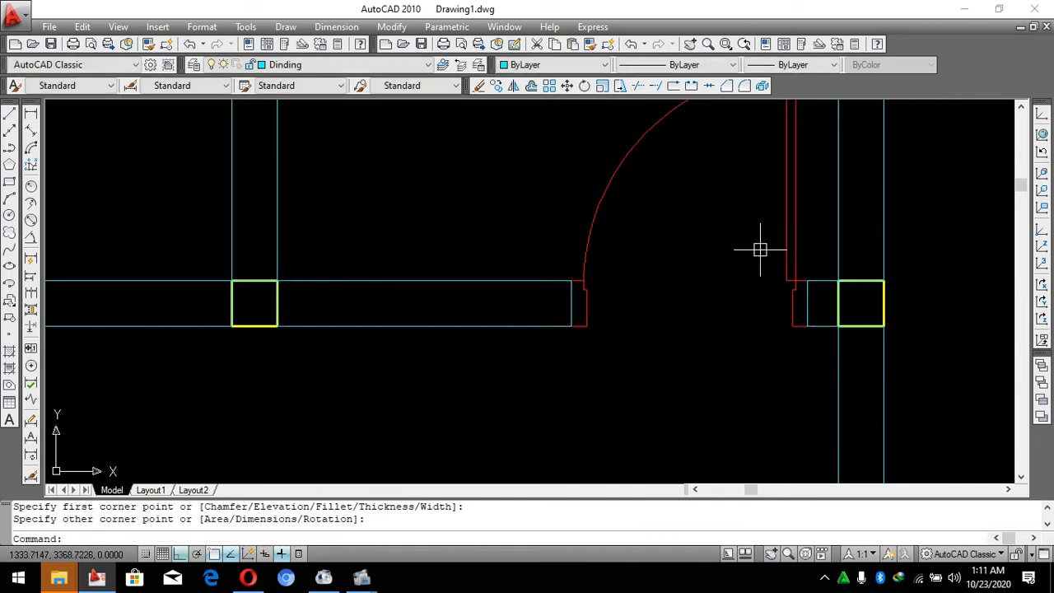
scroll(705, 235, "down", 8)
key("Escape")
key("Escape")
Examine the front entrance door, its two-panel window and the surrounding front room walls for remaining wall lines across openings.
scroll(650, 343, "down", 2)
scroll(679, 360, "up", 2)
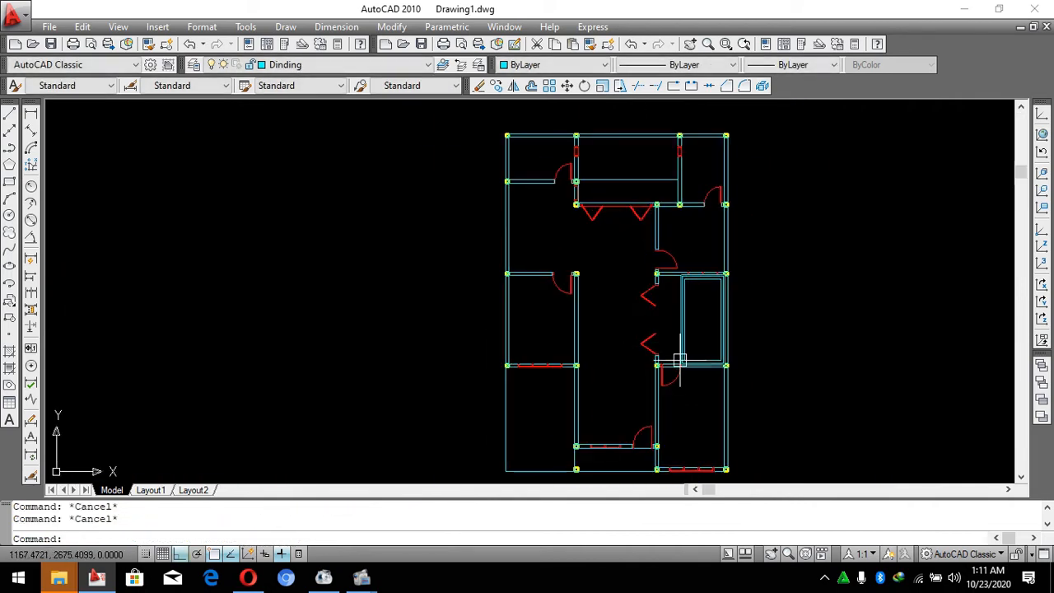
scroll(679, 360, "up", 9)
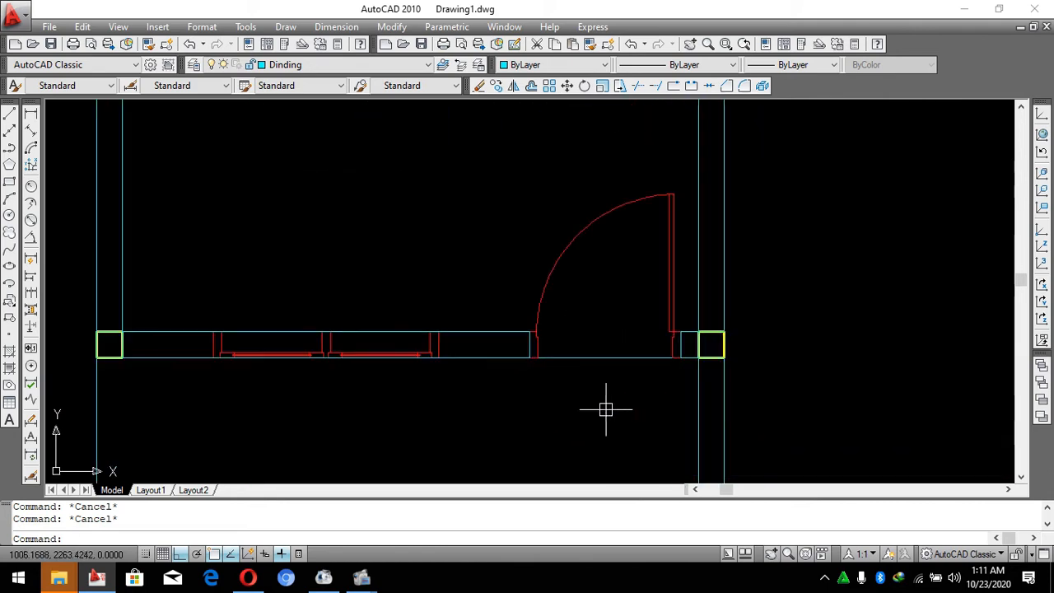
left_click(627, 416)
key("Escape")
key("Escape")
scroll(617, 355, "up", 5)
scroll(706, 376, "down", 4)
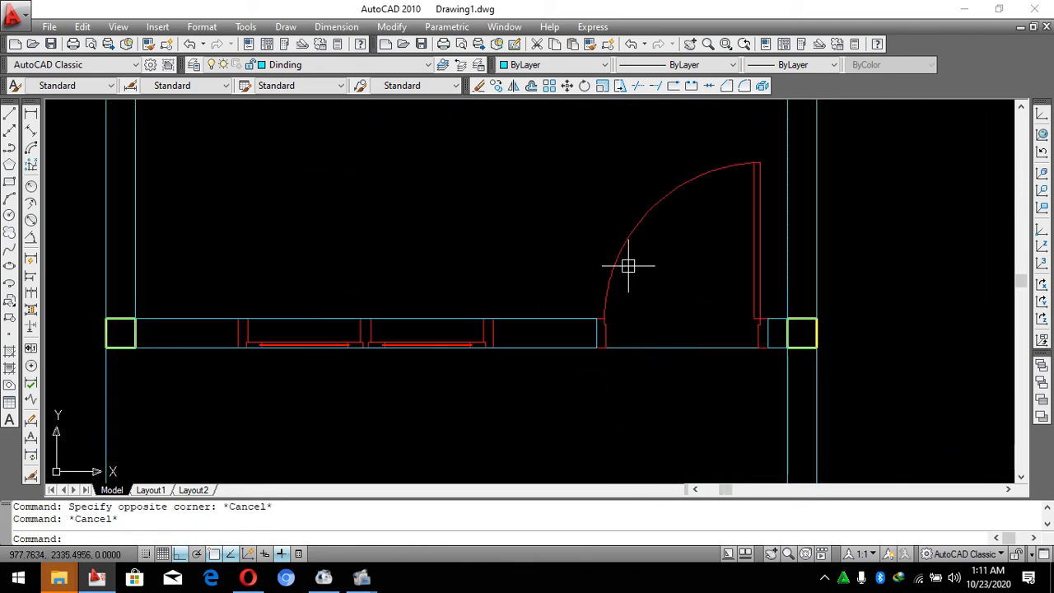
scroll(650, 313, "down", 4)
key("Escape")
scroll(711, 301, "up", 4)
scroll(618, 388, "down", 4)
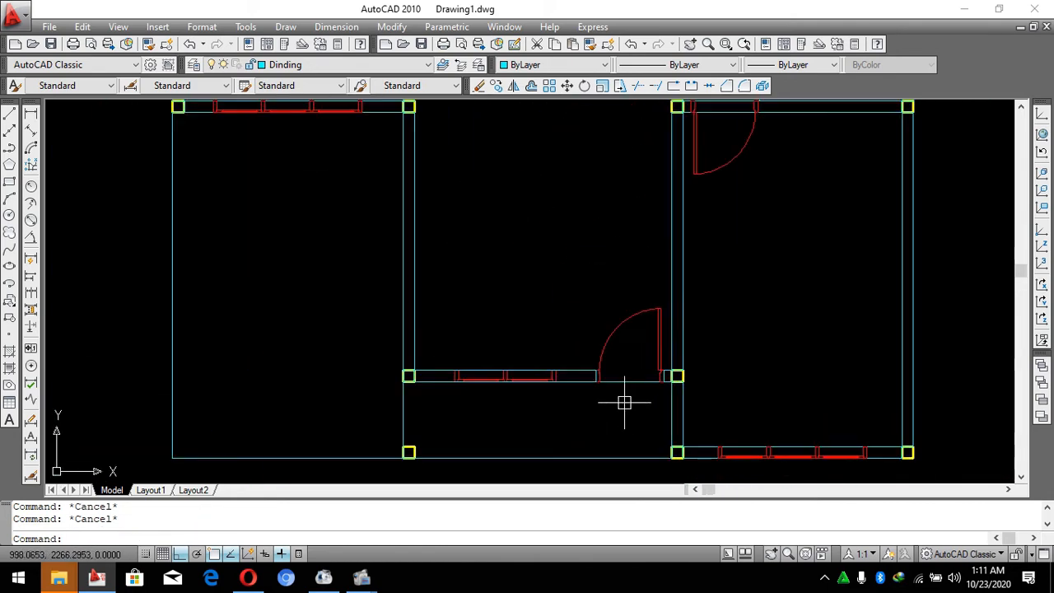
scroll(580, 329, "down", 2)
scroll(572, 228, "up", 2)
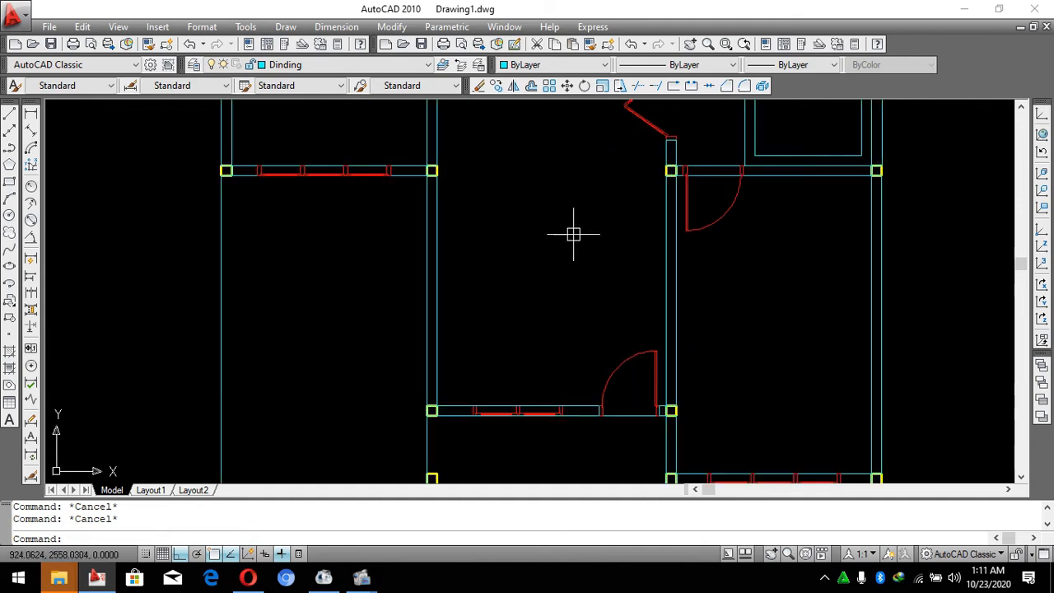
scroll(590, 318, "down", 2)
scroll(550, 198, "up", 3)
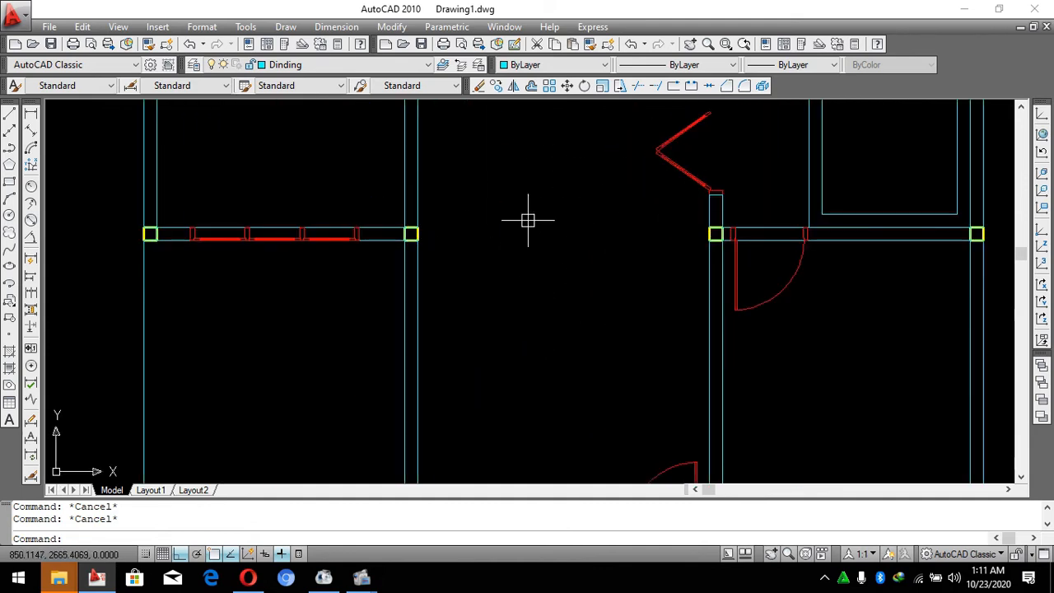
scroll(581, 182, "down", 2)
scroll(576, 354, "up", 3)
scroll(600, 165, "down", 4)
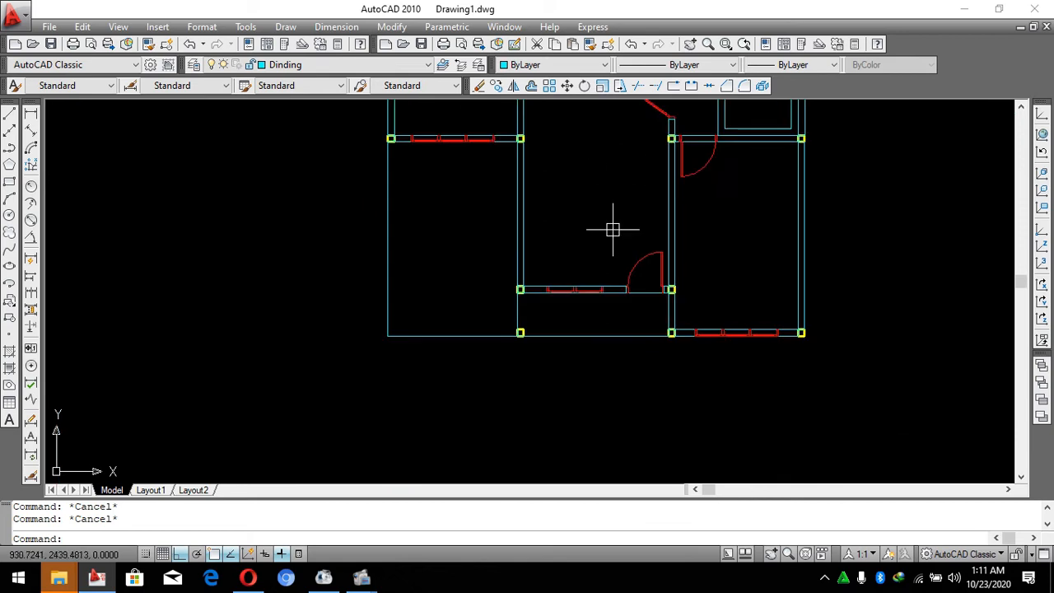
Erase the wall rectangle running through the door at the back of the front-right room.
scroll(658, 296, "up", 1)
scroll(753, 386, "up", 2)
scroll(585, 247, "up", 3)
scroll(586, 238, "up", 2)
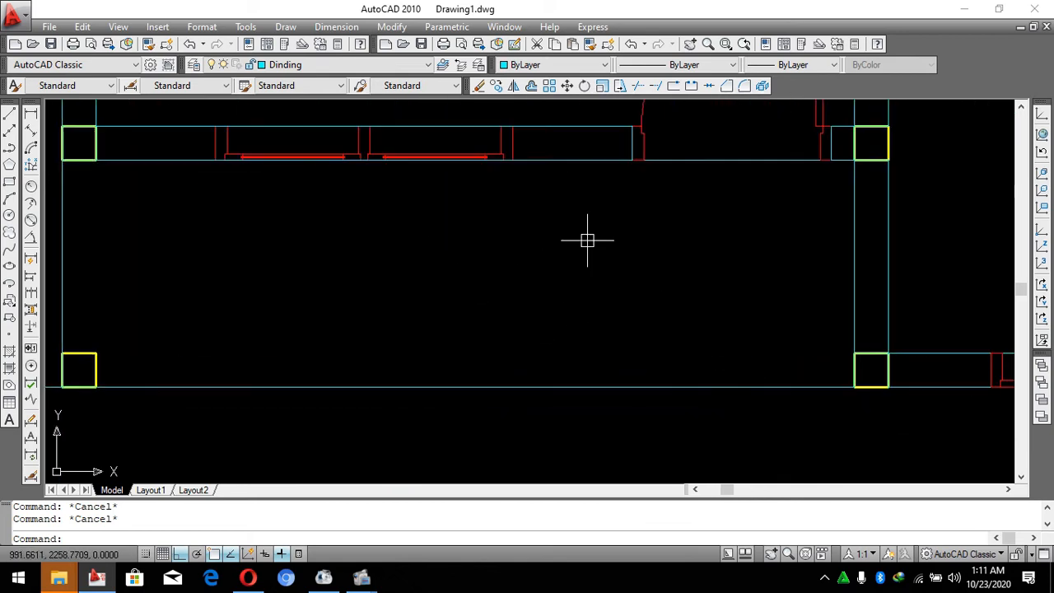
scroll(581, 357, "down", 6)
scroll(640, 245, "down", 2)
scroll(641, 245, "up", 2)
scroll(699, 282, "down", 1)
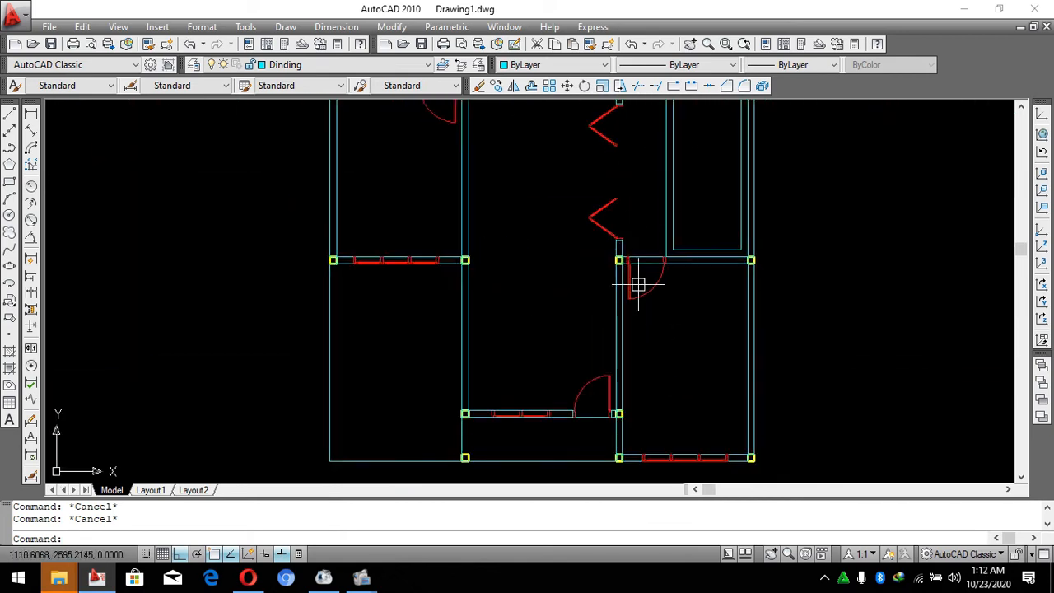
scroll(699, 283, "up", 5)
scroll(659, 272, "down", 4)
scroll(663, 298, "up", 4)
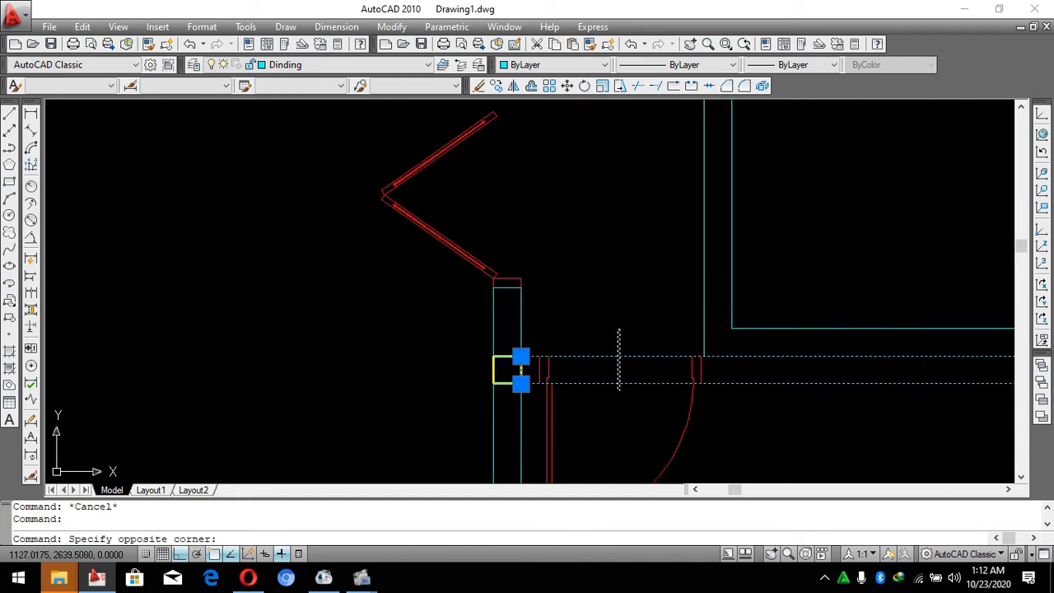
left_click(618, 390)
type("e")
key("Return")
key("Escape")
Draw a short wall rectangle between the front-right room's left door jamb and the adjacent column.
scroll(572, 407, "up", 4)
type("rec")
key("space")
left_click(476, 338)
left_click(424, 259)
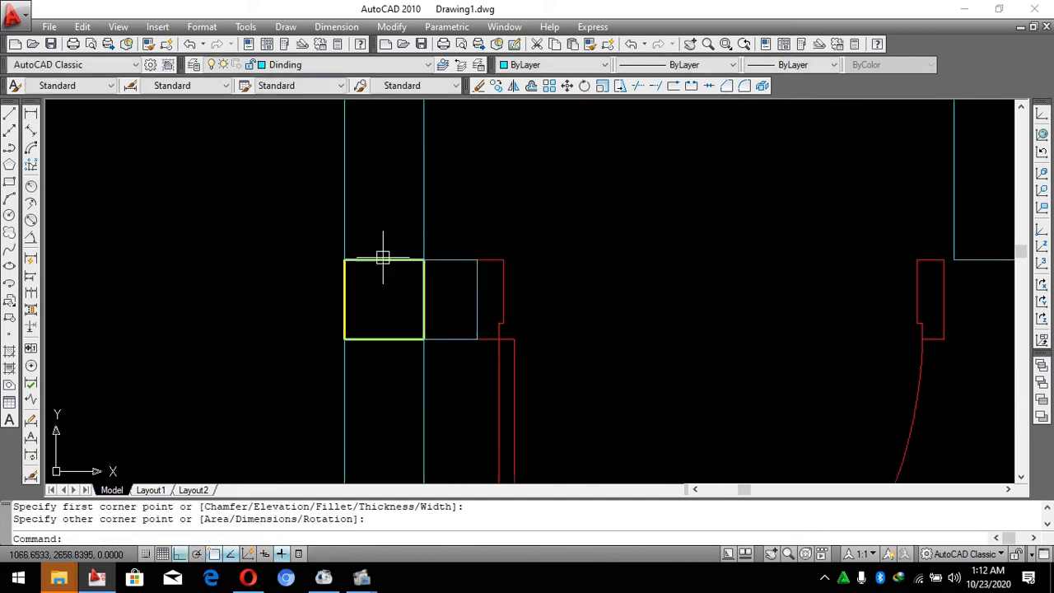
key("Escape")
Draw a wall rectangle from the front-right room's right door jamb to the column on the outer wall.
scroll(395, 255, "down", 5)
scroll(585, 283, "up", 4)
key("space")
left_click(579, 221)
scroll(741, 259, "down", 3)
scroll(940, 230, "up", 3)
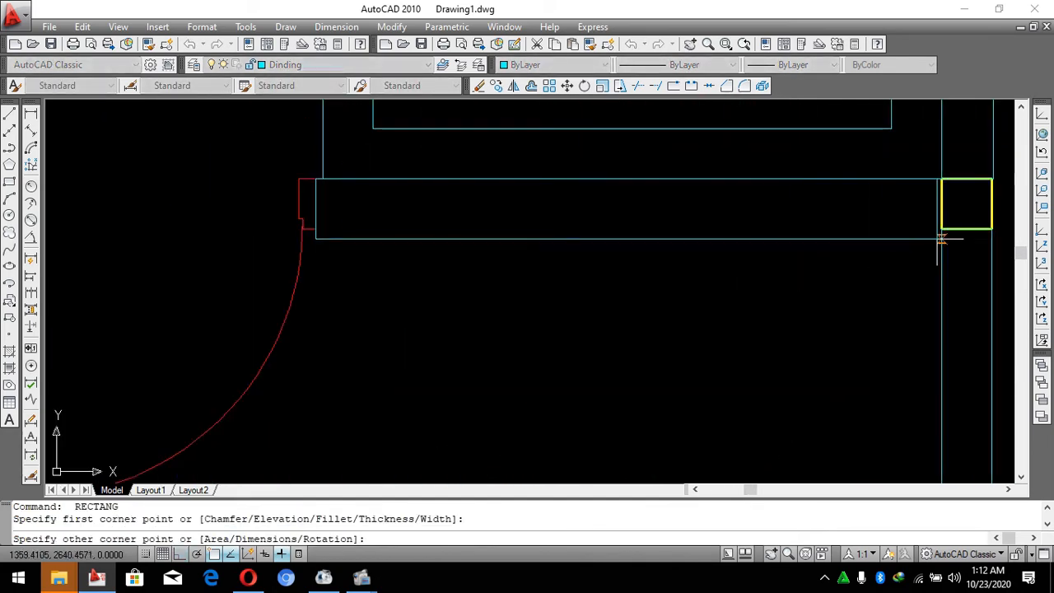
left_click(941, 230)
key("Escape")
key("Escape")
scroll(729, 304, "down", 4)
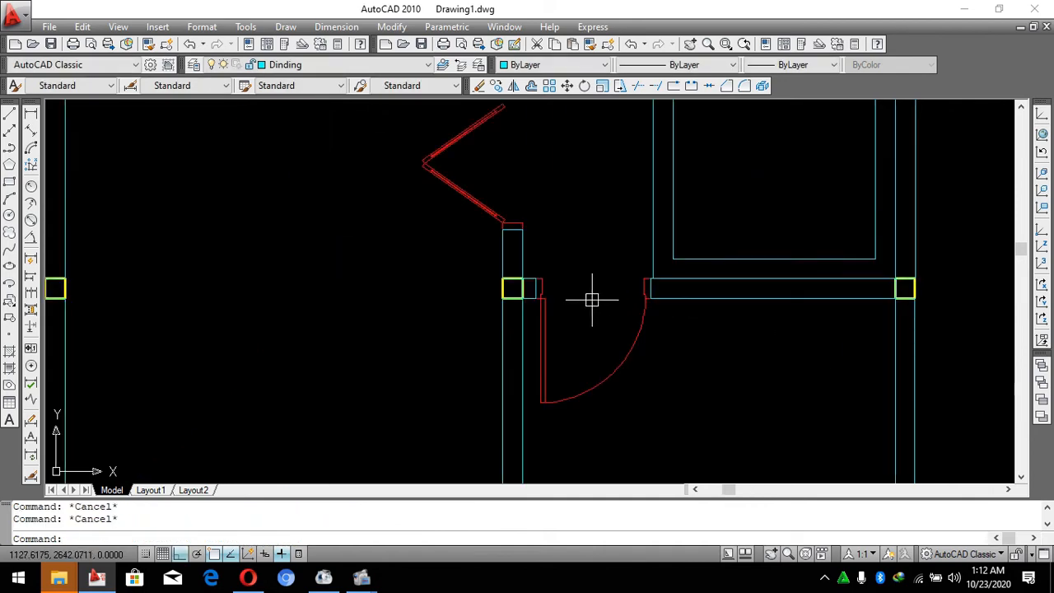
Draw a line across the front-right room's door opening along the upper wall face, joining the two wall rectangles.
scroll(592, 300, "up", 5)
type("l")
key("space")
scroll(745, 272, "down", 2)
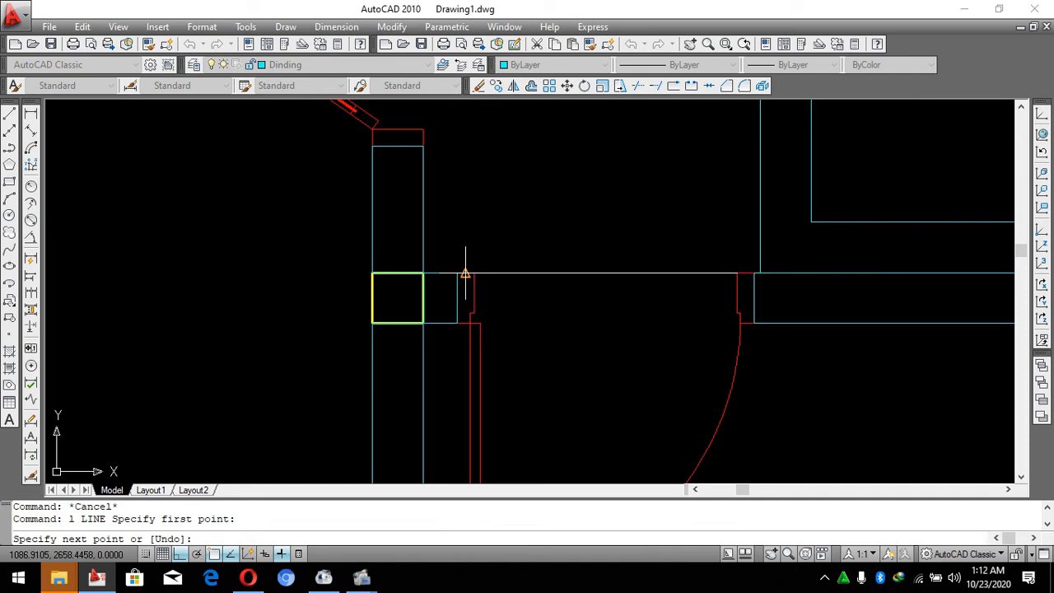
Draw a vertical line across the side folding-door opening along the outer wall face, from the lower wall stub to the upper one.
scroll(572, 146, "down", 3)
key("space")
scroll(538, 308, "up", 4)
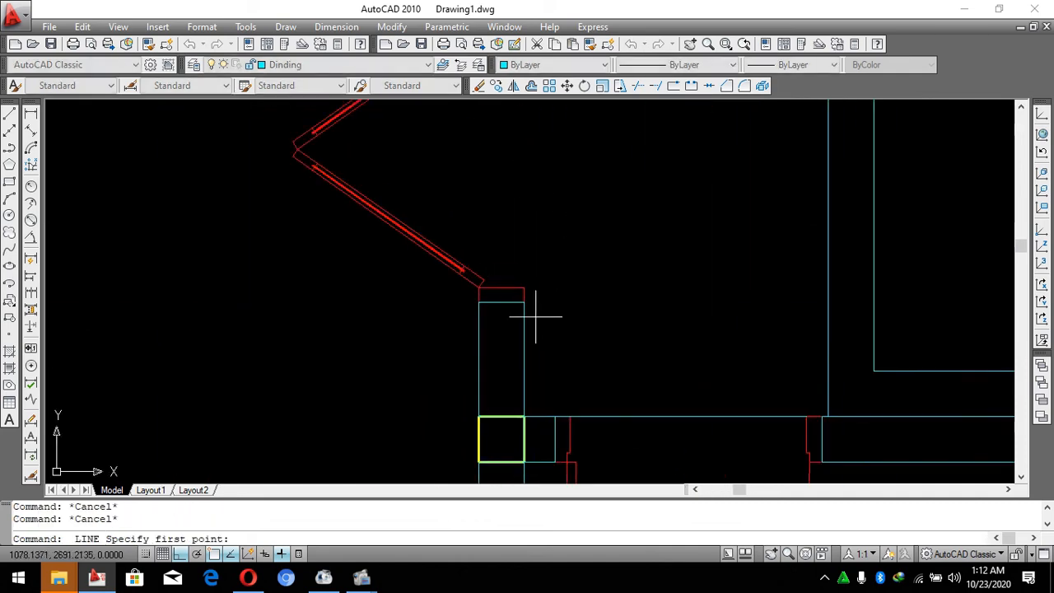
left_click(524, 302)
scroll(524, 302, "down", 4)
scroll(499, 222, "up", 5)
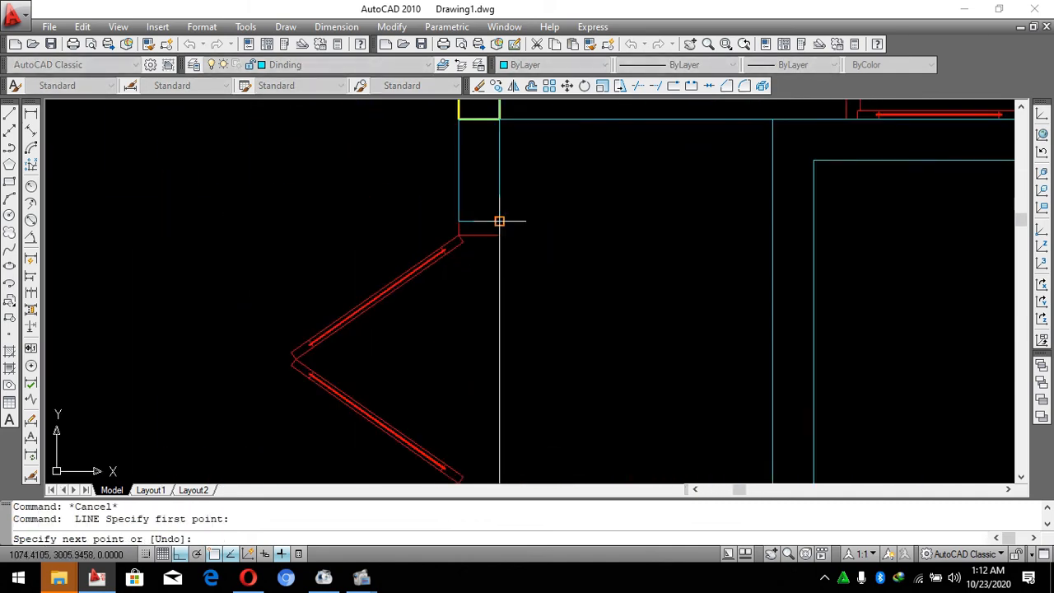
scroll(581, 317, "down", 2)
key("Escape")
scroll(628, 272, "up", 2)
left_click(630, 261)
key("Escape")
key("Escape")
scroll(609, 251, "down", 2)
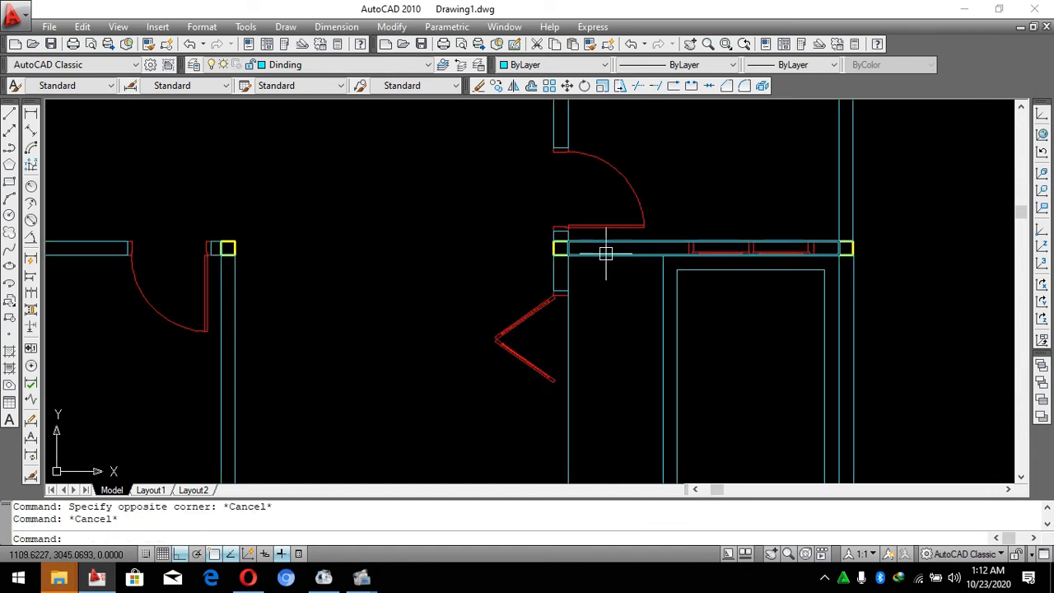
Erase the wall lines running through the wide folding-door opening at the rear of the hall.
scroll(582, 199, "up", 4)
scroll(658, 254, "down", 3)
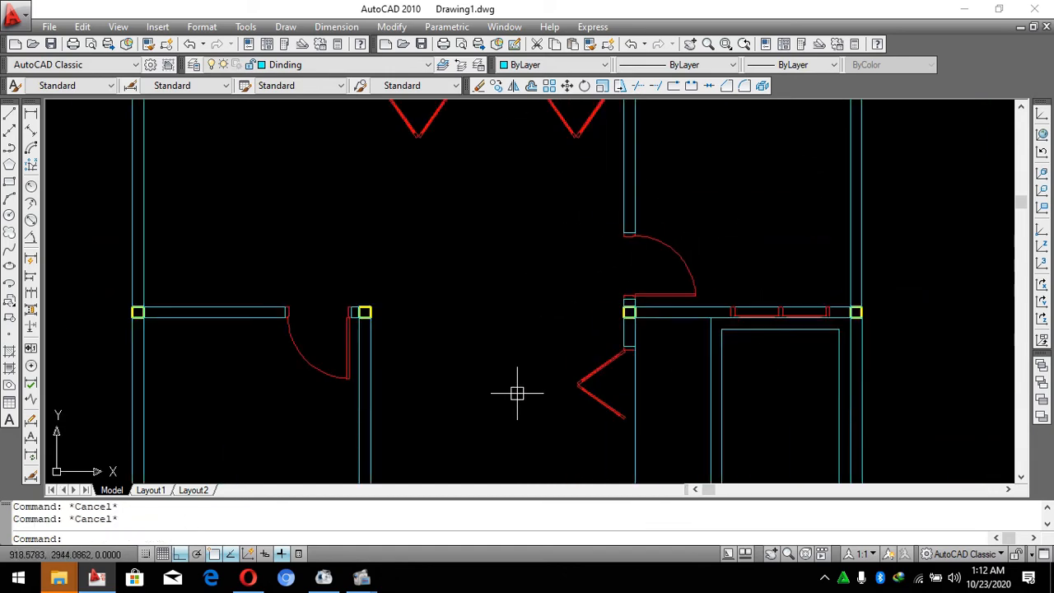
scroll(571, 159, "down", 2)
scroll(574, 189, "up", 5)
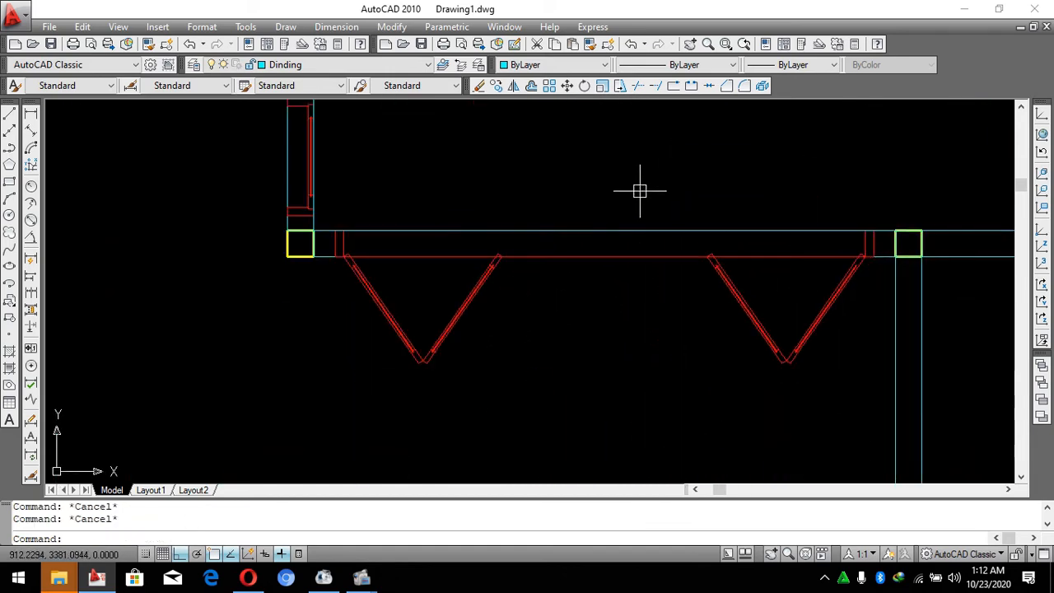
left_click(576, 219)
type("e")
key("Return")
key("Escape")
Draw a short wall rectangle between the left column and the left frame of the rear folding doors.
scroll(338, 234, "up", 3)
type("rec")
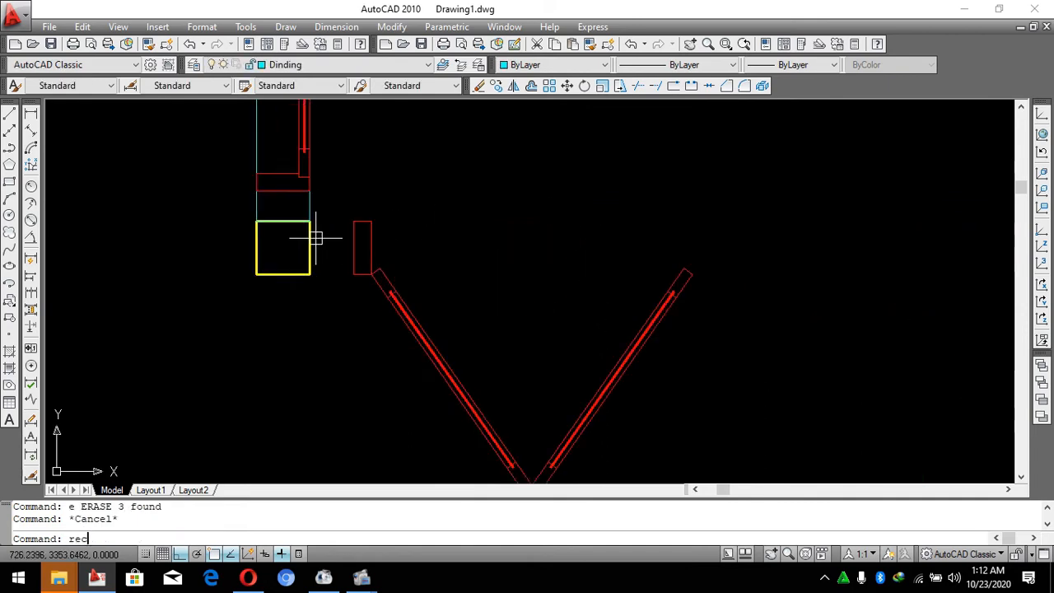
key("Return")
left_click(310, 221)
key("Escape")
Draw a short wall rectangle between the right frame of the rear folding doors and the adjacent column.
scroll(513, 266, "down", 3)
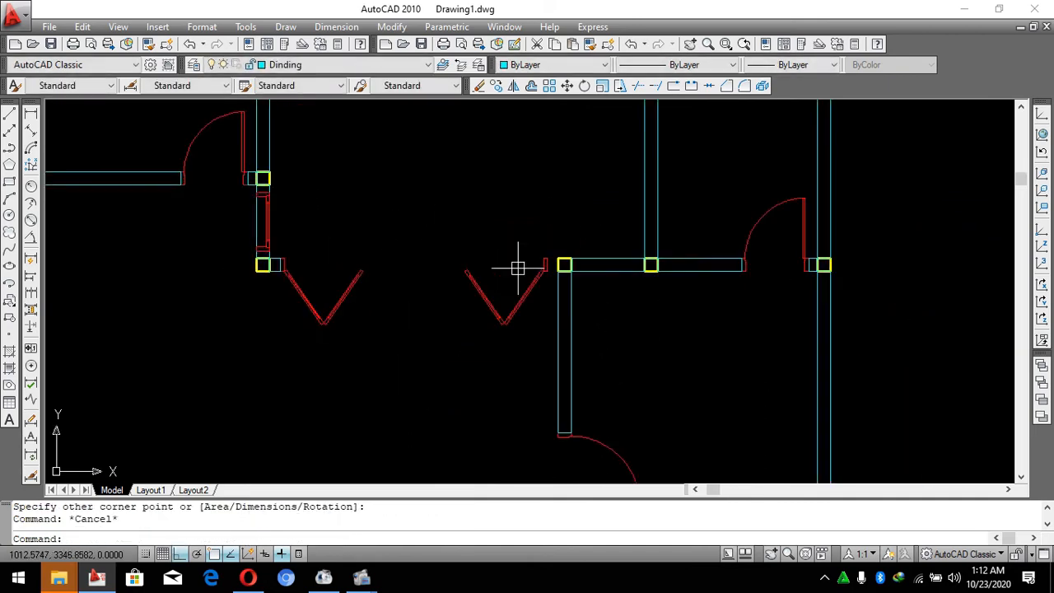
key("Return")
scroll(501, 261, "up", 5)
left_click(499, 235)
key("Escape")
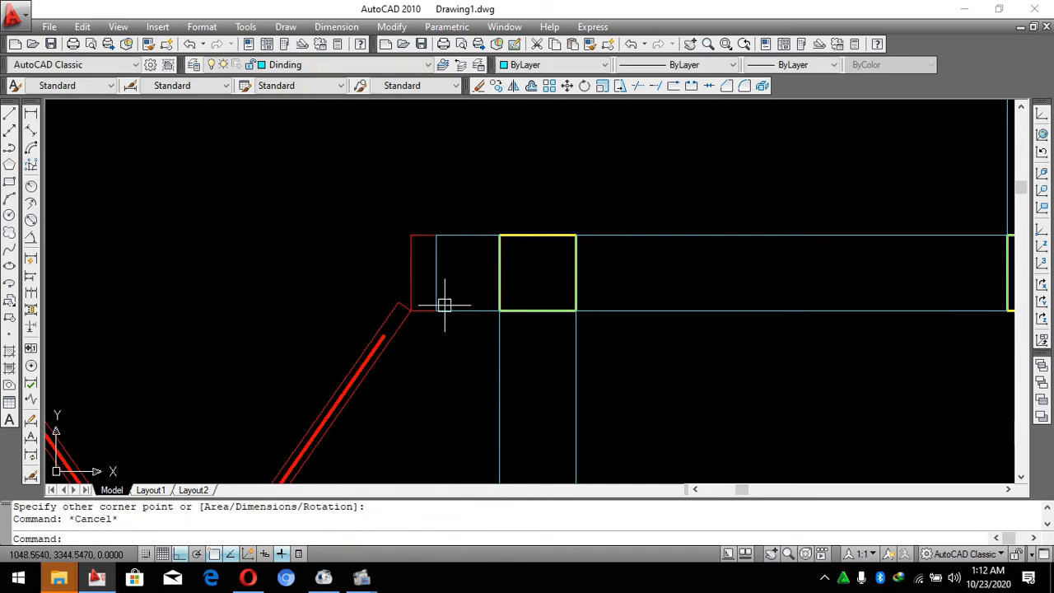
Draw a line across the rear folding-door opening along the upper wall face, between the two short wall rectangles.
scroll(654, 255, "down", 3)
type("l")
key("Return")
scroll(696, 258, "up", 3)
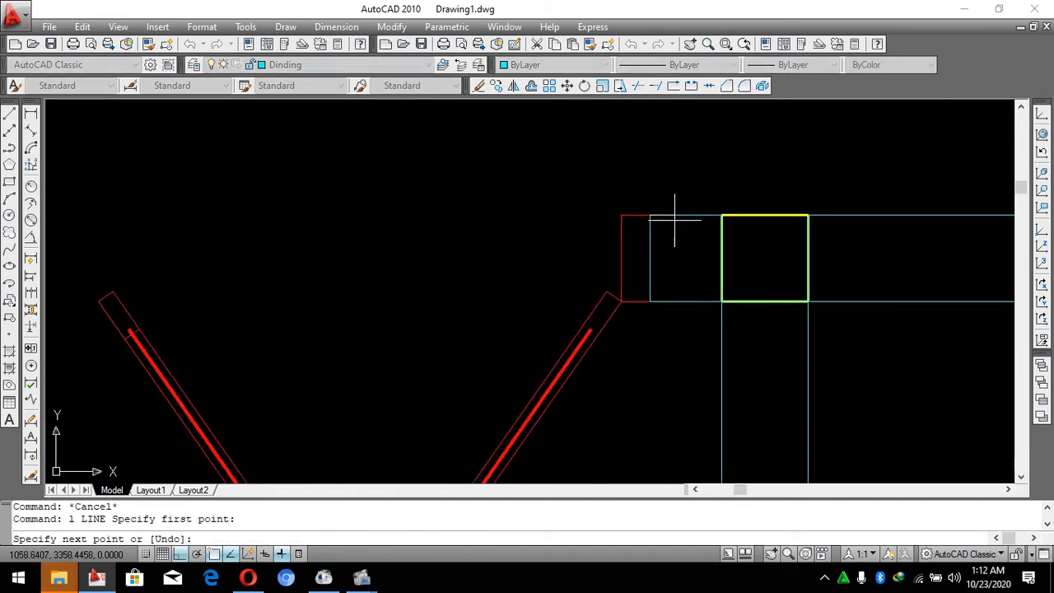
scroll(674, 219, "down", 3)
scroll(302, 220, "up", 3)
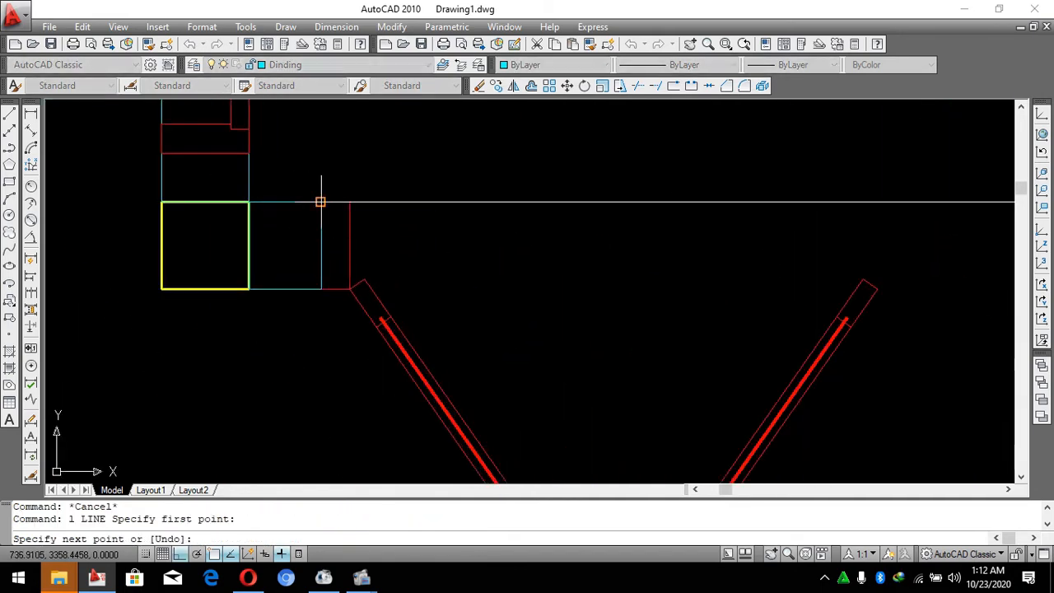
key("Escape")
scroll(320, 202, "down", 5)
key("Escape")
scroll(630, 244, "down", 3)
key("Escape")
Draw a rectangle outlining the strip behind the rear folding doors, from the column beside the left door to the opposite wall.
scroll(600, 268, "up", 6)
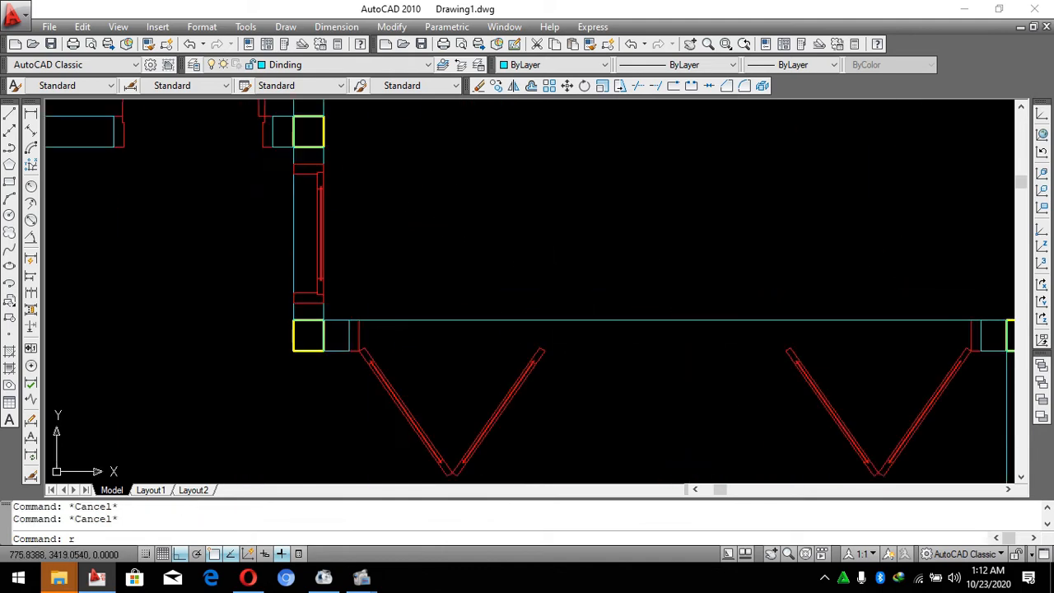
type("rec")
key("Return")
left_click(315, 132)
scroll(315, 132, "down", 3)
scroll(555, 228, "up", 4)
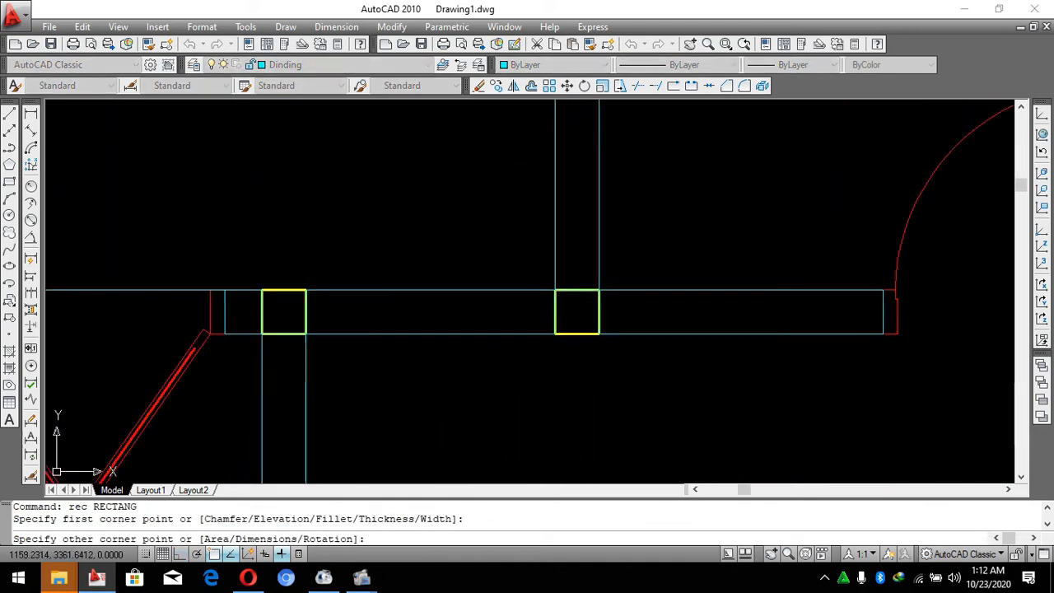
key("Escape")
key("Escape")
Draw a line across the upper-right room's door opening along the upper wall face.
scroll(511, 242, "down", 6)
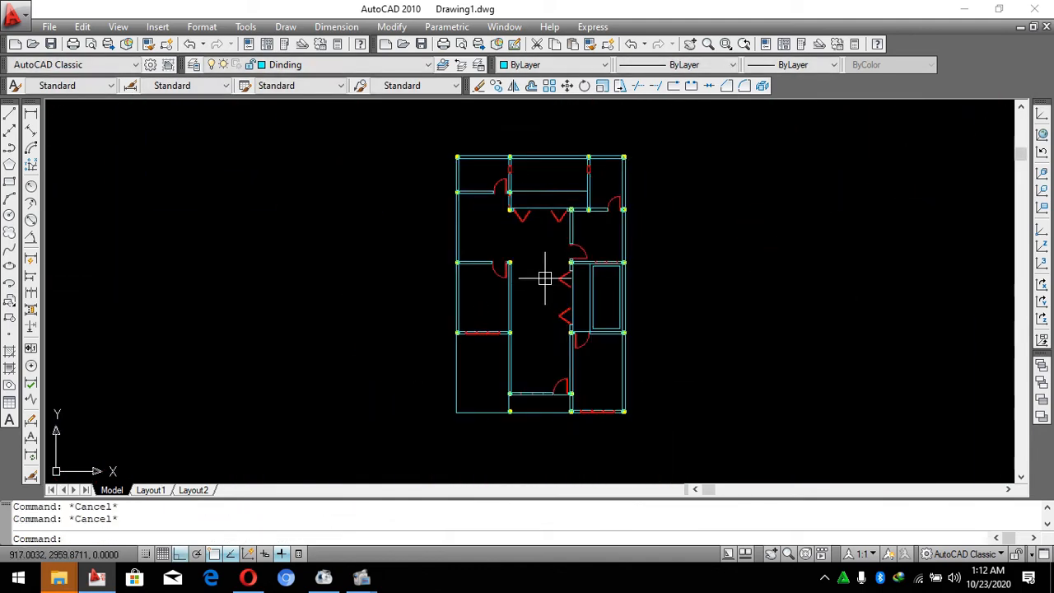
scroll(568, 257, "up", 8)
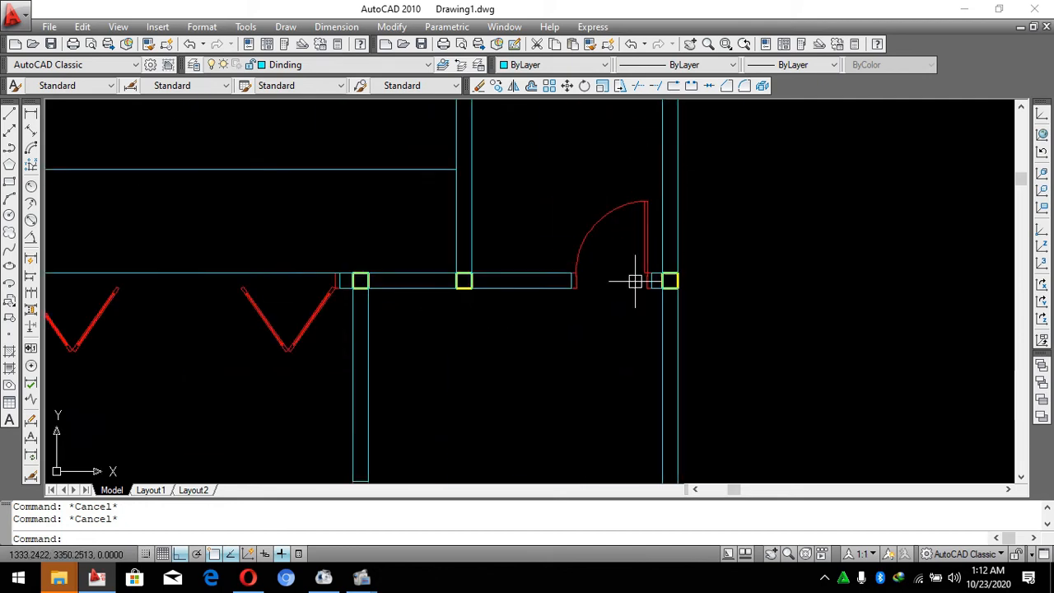
type("l")
key("Return")
scroll(756, 243, "up", 3)
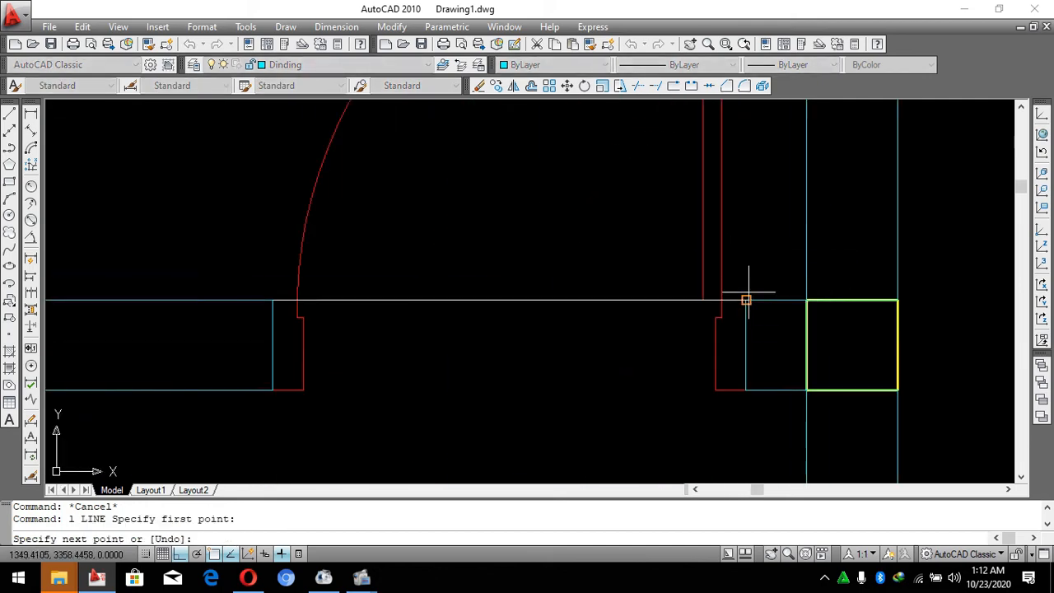
key("Escape")
scroll(746, 299, "down", 6)
key("Escape")
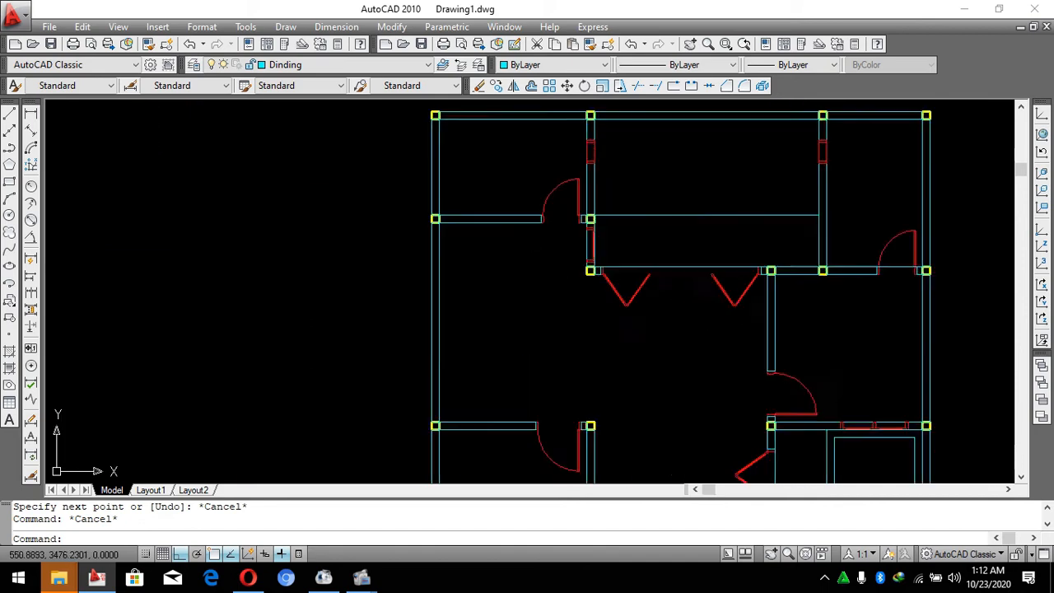
Draw a line across the upper-left room's door opening along the upper wall face.
scroll(572, 206, "up", 8)
key("Return")
left_click(577, 257)
scroll(856, 210, "up", 3)
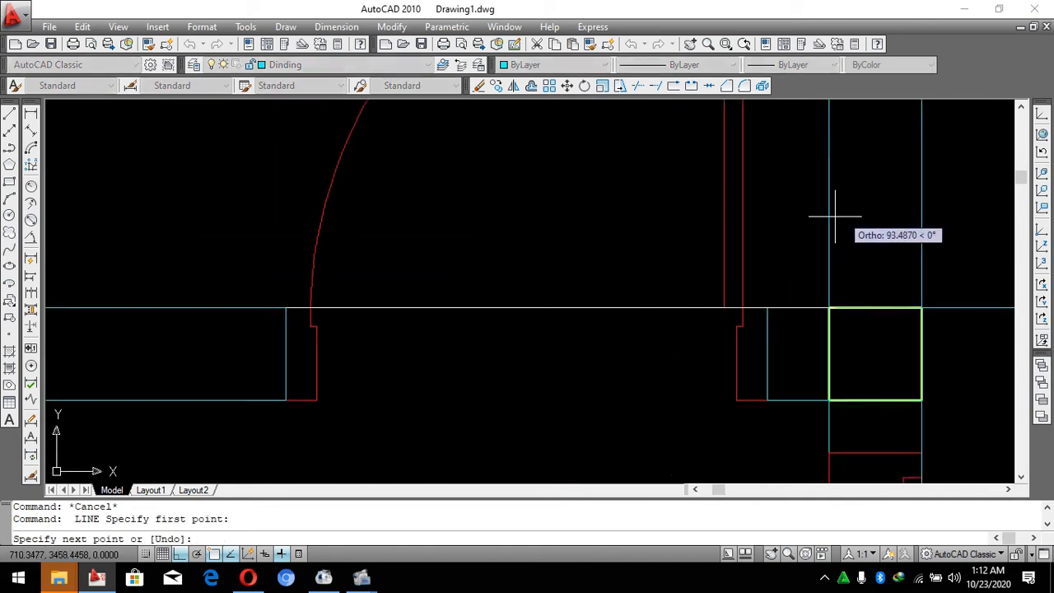
left_click(760, 293)
key("Escape")
Make the Bata layer current for the brick symbols in the walls.
scroll(631, 240, "down", 6)
scroll(650, 214, "up", 2)
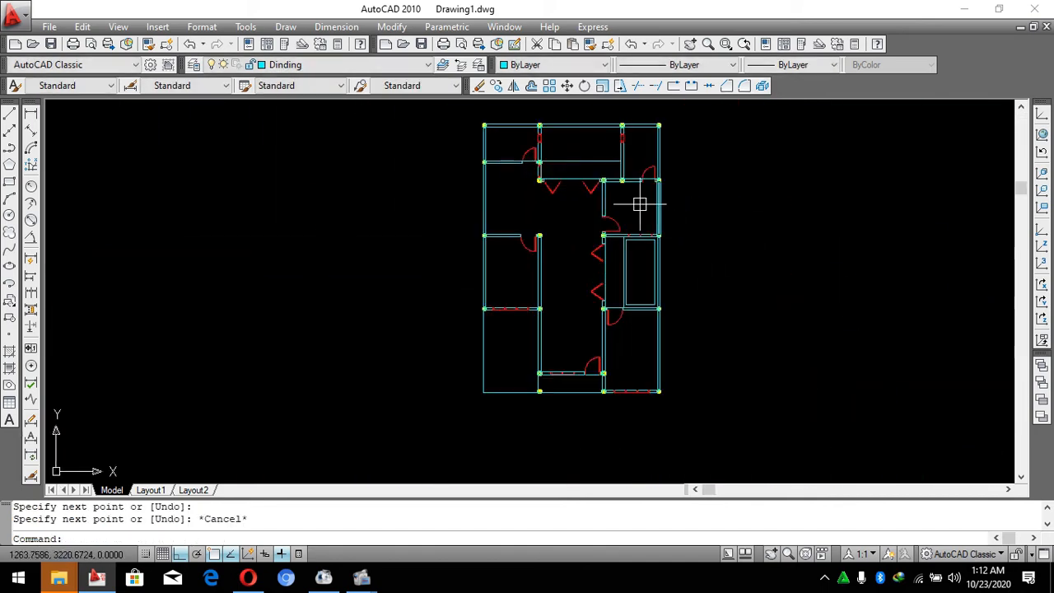
scroll(577, 190, "up", 2)
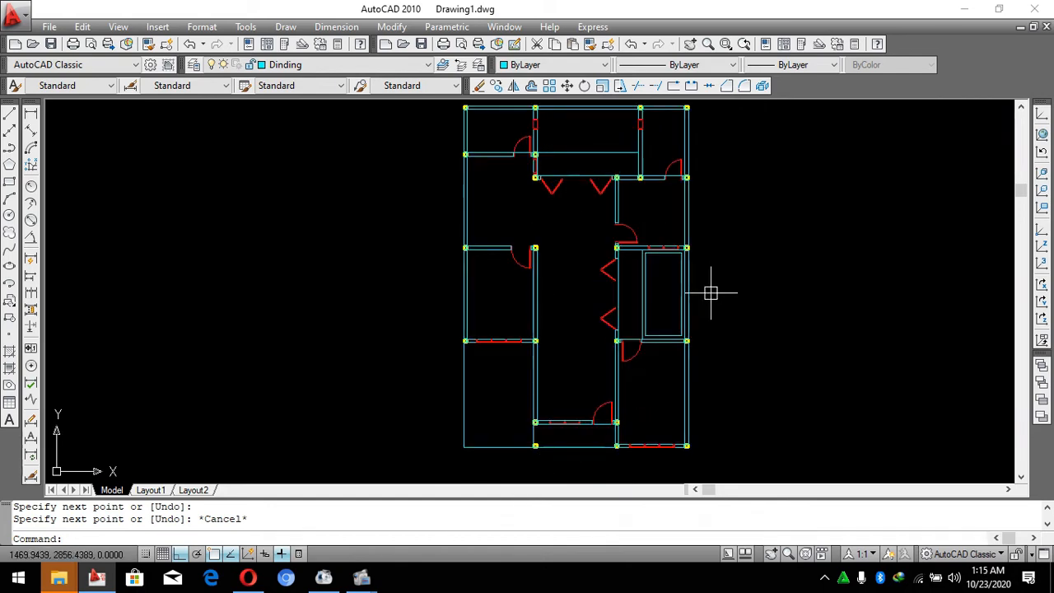
scroll(710, 293, "up", 5)
scroll(663, 170, "down", 5)
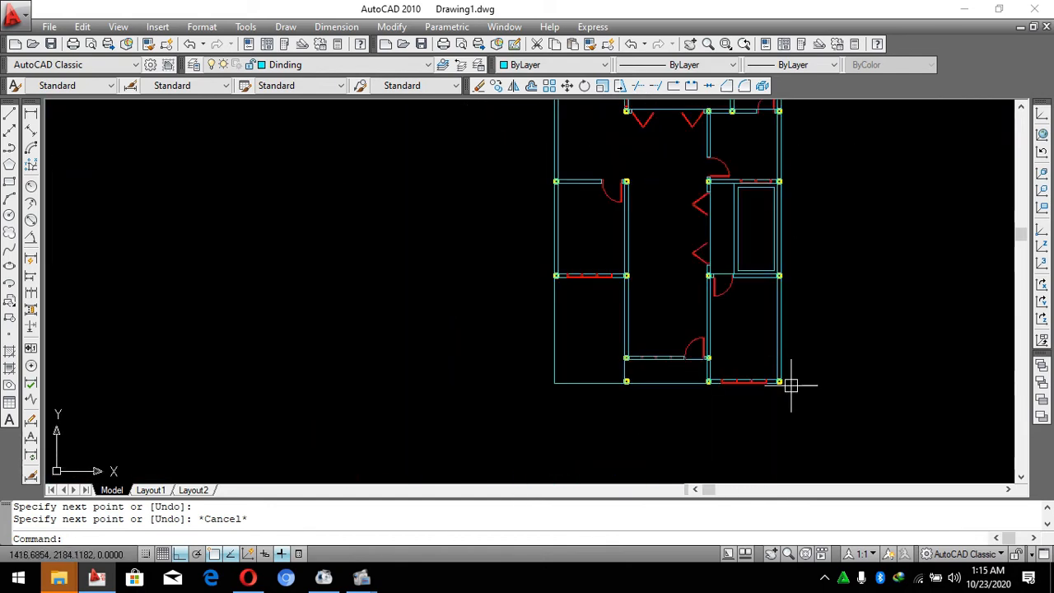
scroll(792, 384, "up", 5)
left_click(338, 70)
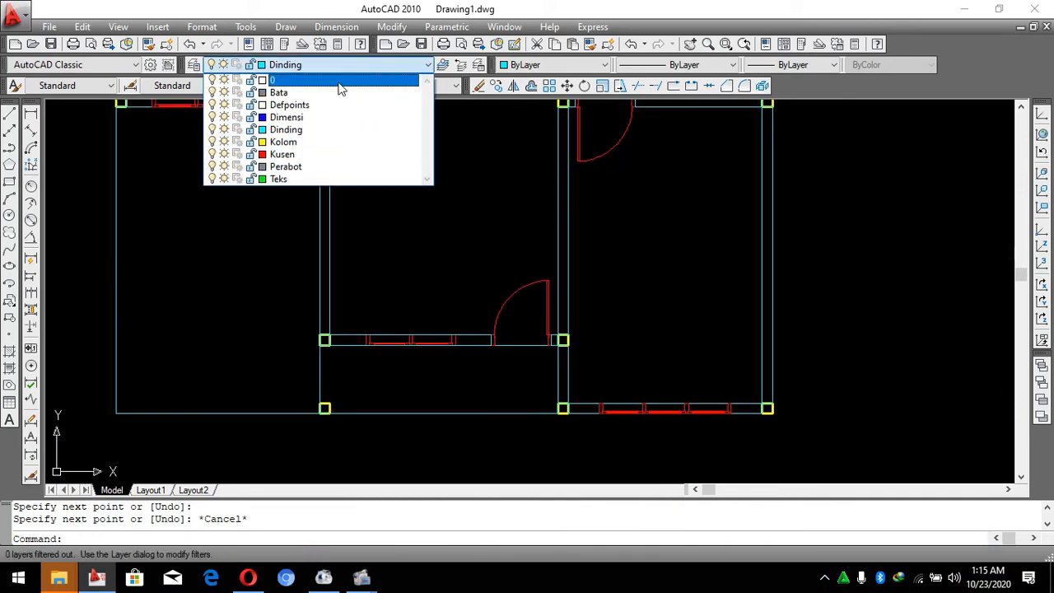
left_click(288, 96)
scroll(807, 366, "up", 2)
scroll(765, 375, "up", 2)
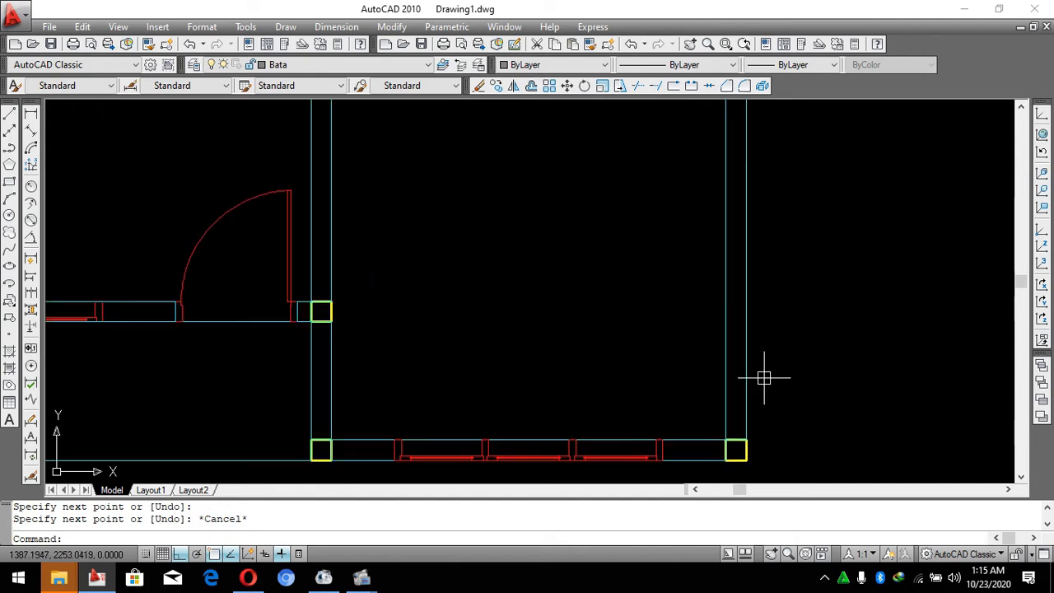
Switch to the Opera browser to examine the "Pasangan bata" brick wall symbol, and return to the AutoCAD drawing.
left_click(248, 578)
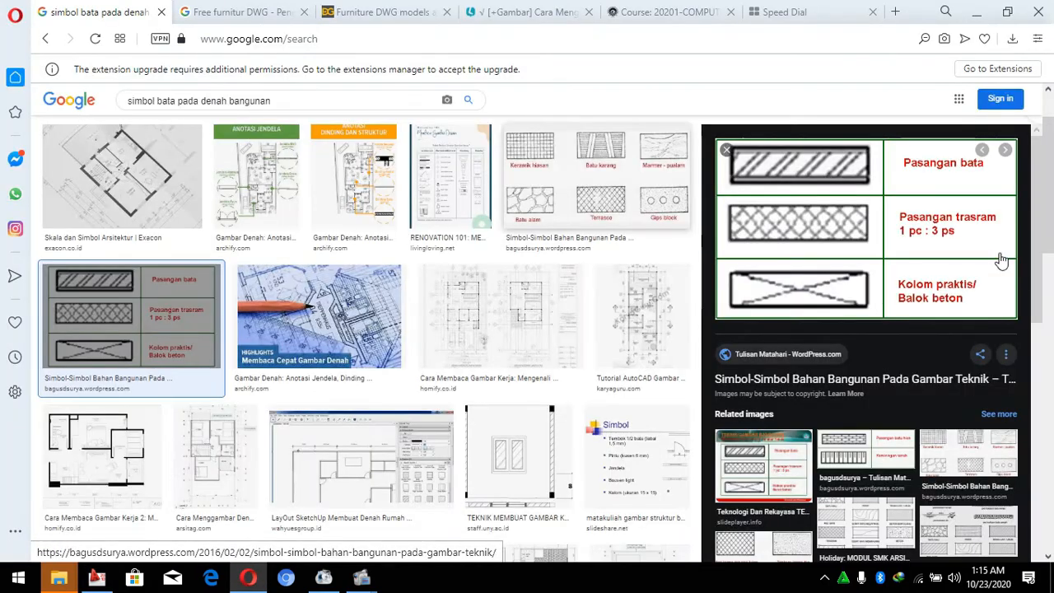
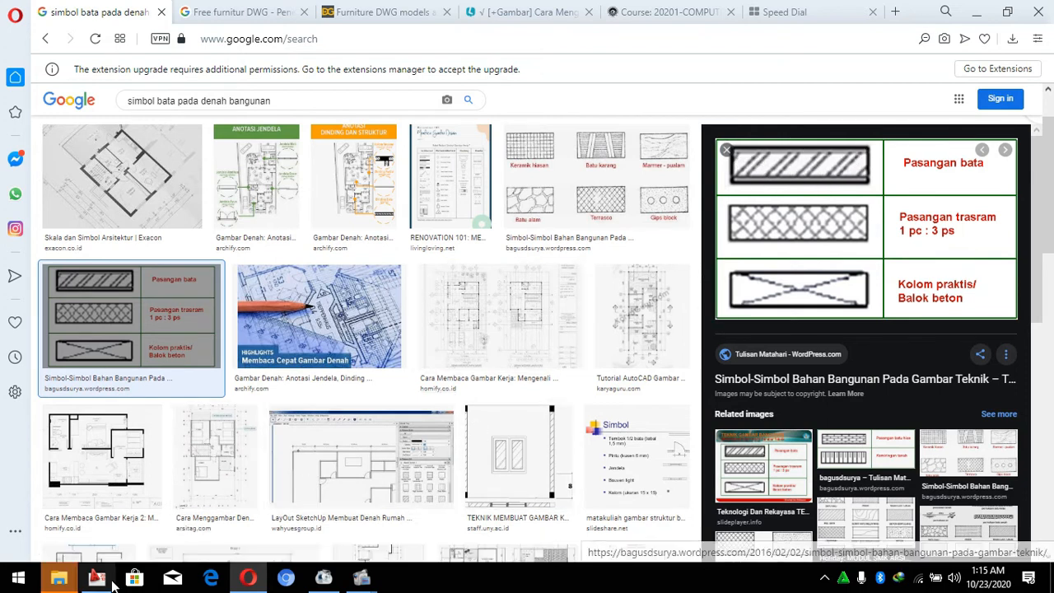
left_click(97, 578)
key("Escape")
key("Escape")
scroll(796, 286, "down", 2)
scroll(788, 383, "up", 3)
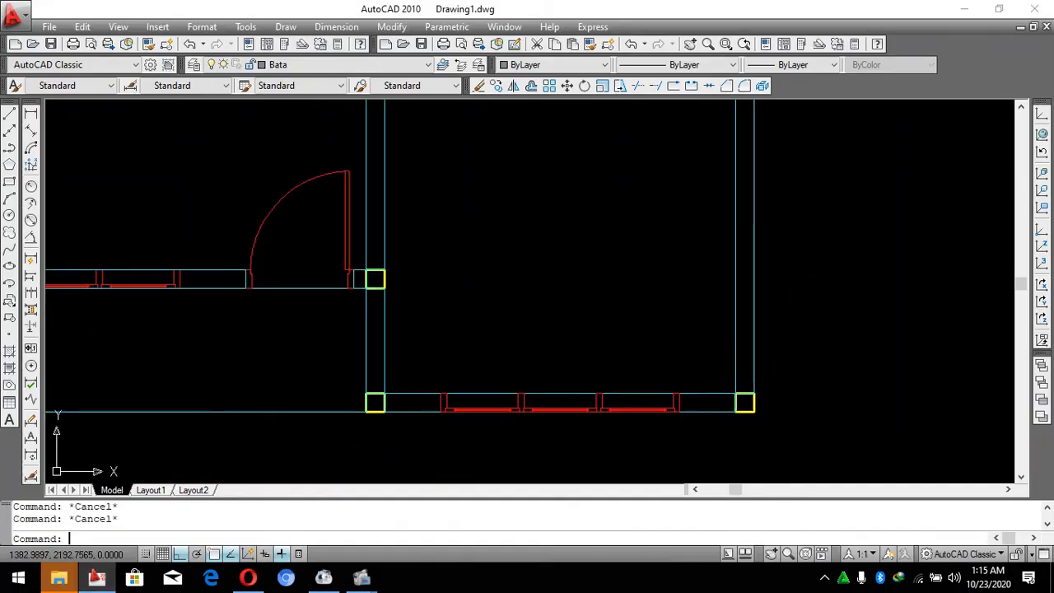
left_click(835, 337)
left_click(800, 408)
key("Escape")
key("Escape")
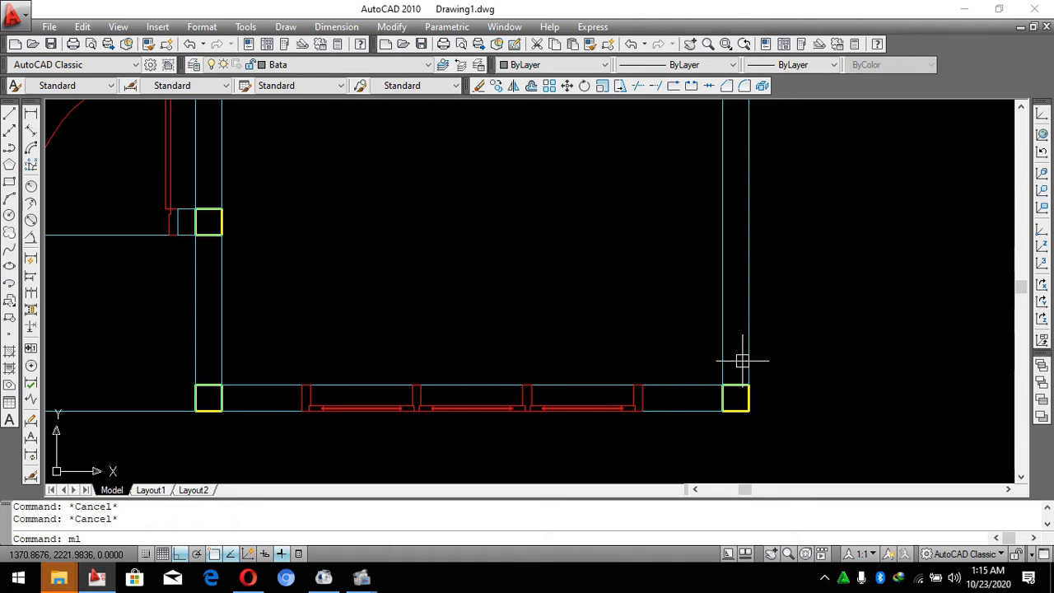
Start a multiline with Zero justification and a scale of 11 for the brick lines.
type("ml")
key("Return")
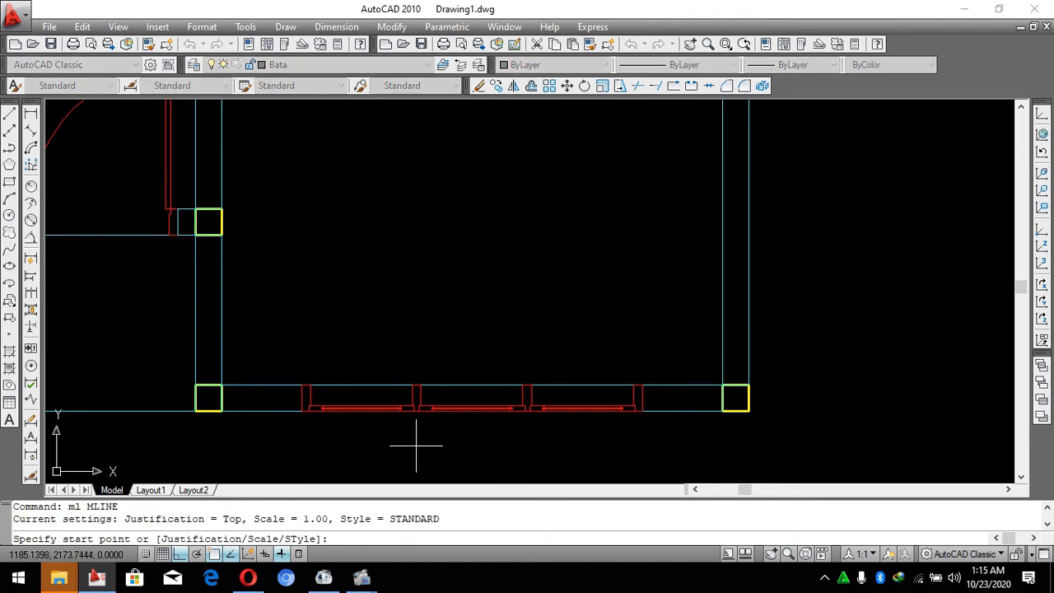
type("j")
key("Return")
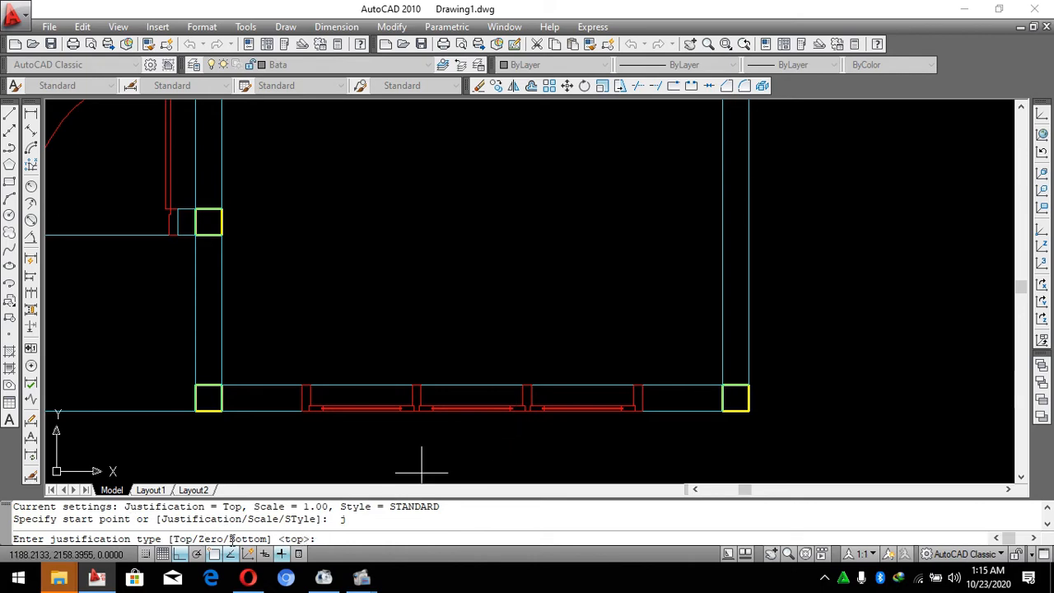
type("z")
key("Return")
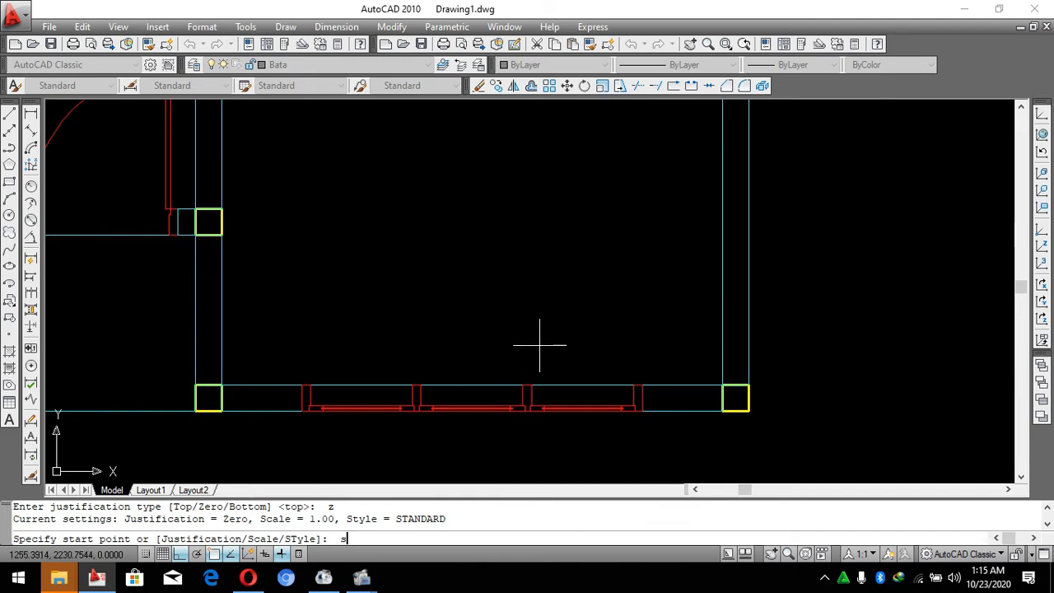
type("s")
key("Return")
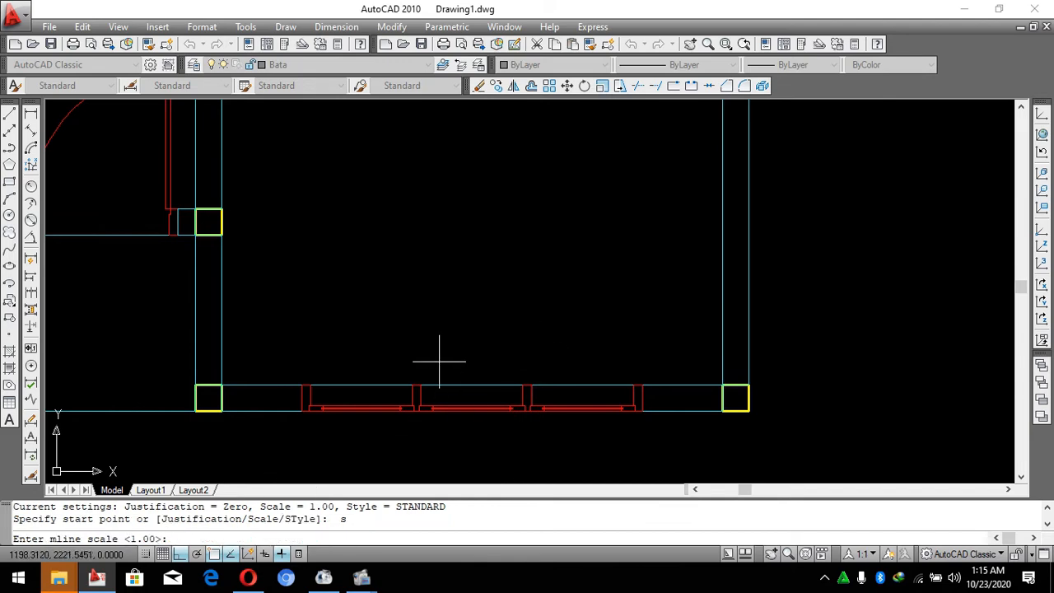
type("11")
key("Return")
Draw a multiline centred in the right outer wall from the lower-right corner column up to the next column.
scroll(732, 385, "up", 6)
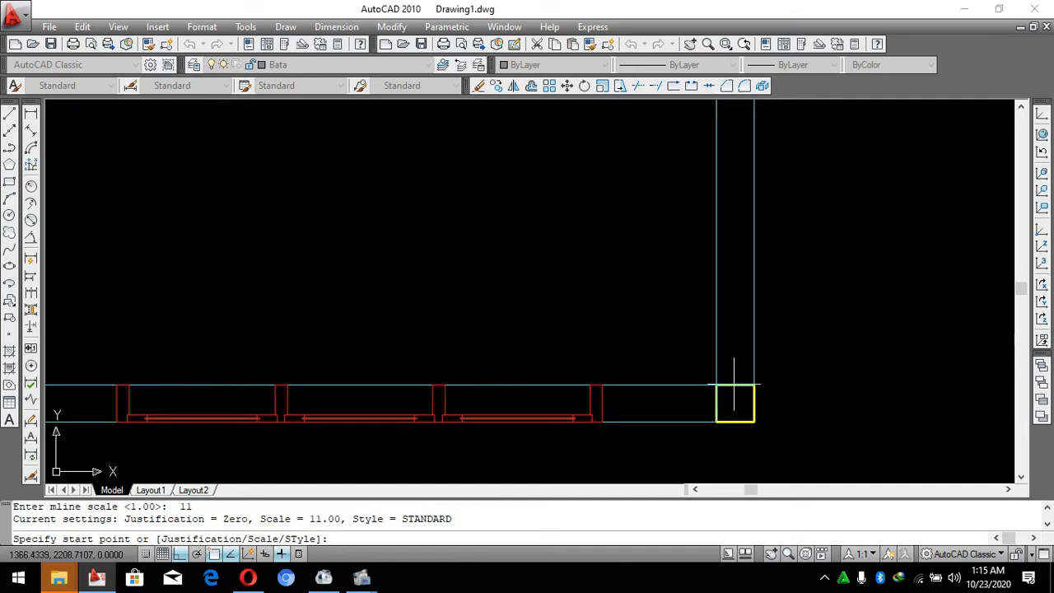
left_click(733, 385)
scroll(743, 313, "down", 6)
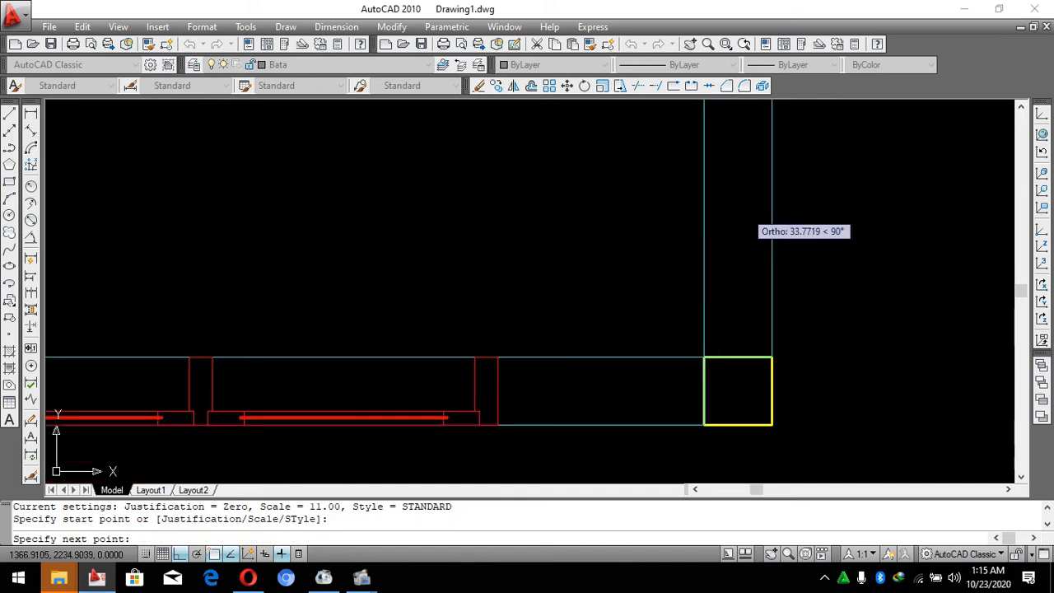
scroll(740, 179, "up", 2)
scroll(734, 179, "up", 8)
scroll(734, 184, "down", 2)
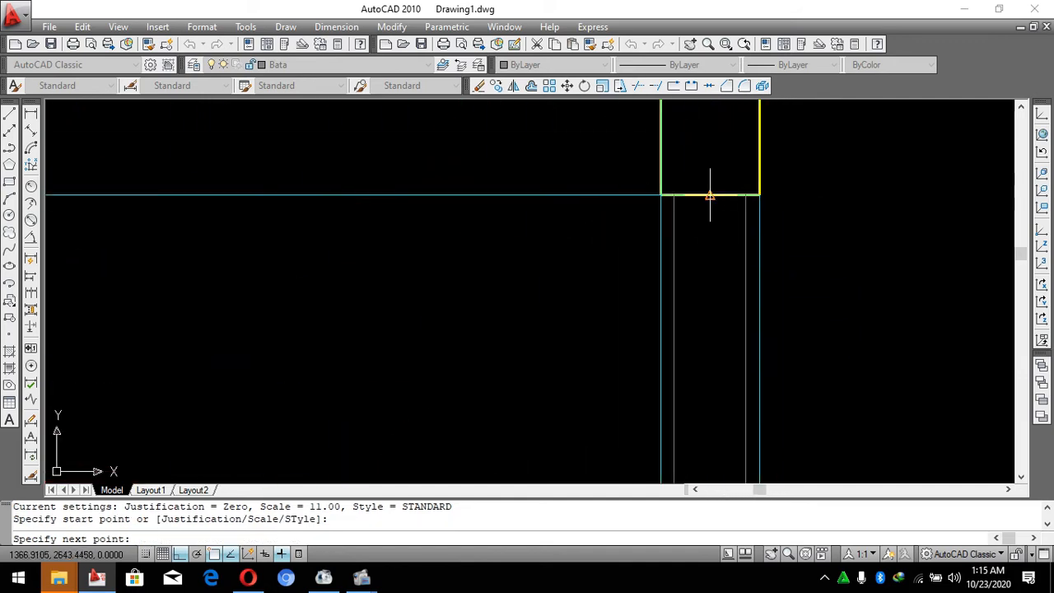
key("Escape")
Draw a multiline in the lower-right room's upper wall, from the right column to the door frame.
scroll(724, 197, "down", 6)
scroll(739, 186, "up", 2)
key("Return")
left_click(717, 187)
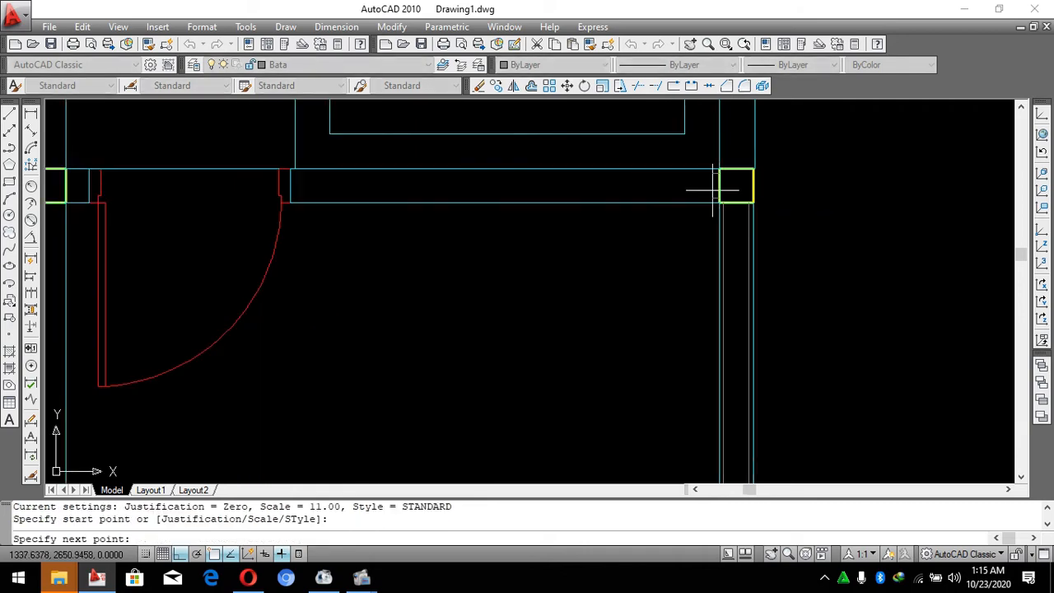
key("Escape")
Draw a multiline in the bottom wall between the room's lower-left column and the triple window.
scroll(696, 322, "down", 5)
key("Return")
scroll(459, 350, "up", 5)
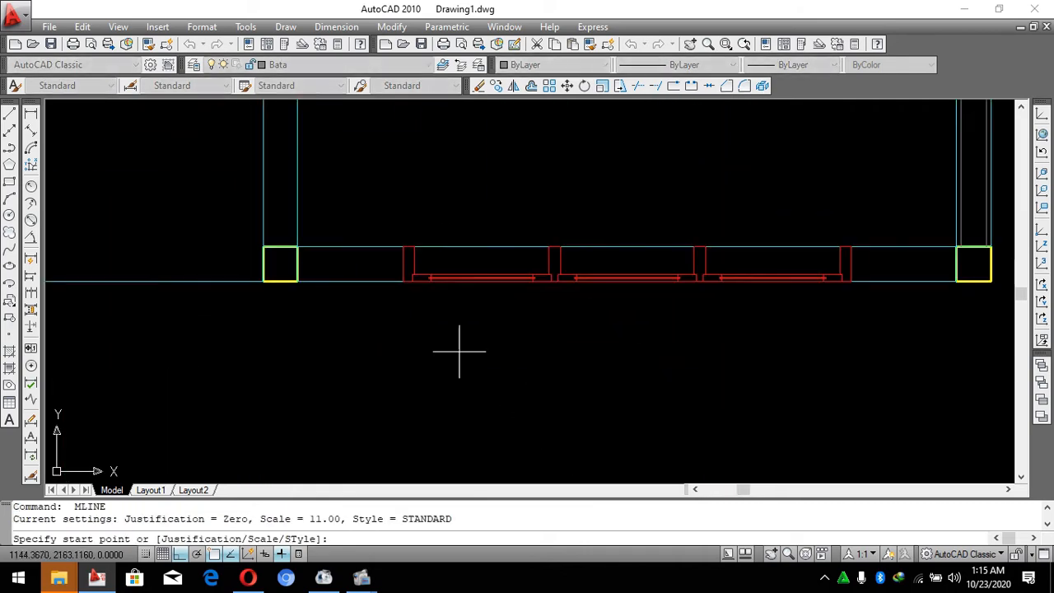
left_click(250, 255)
key("Escape")
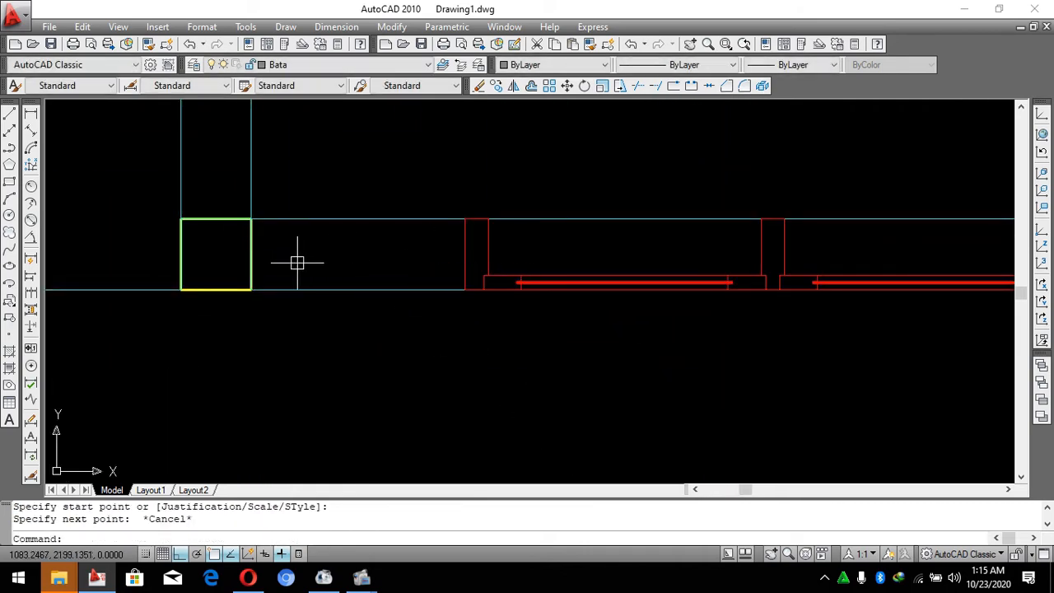
key("Return")
left_click(250, 254)
key("Escape")
scroll(464, 254, "down", 3)
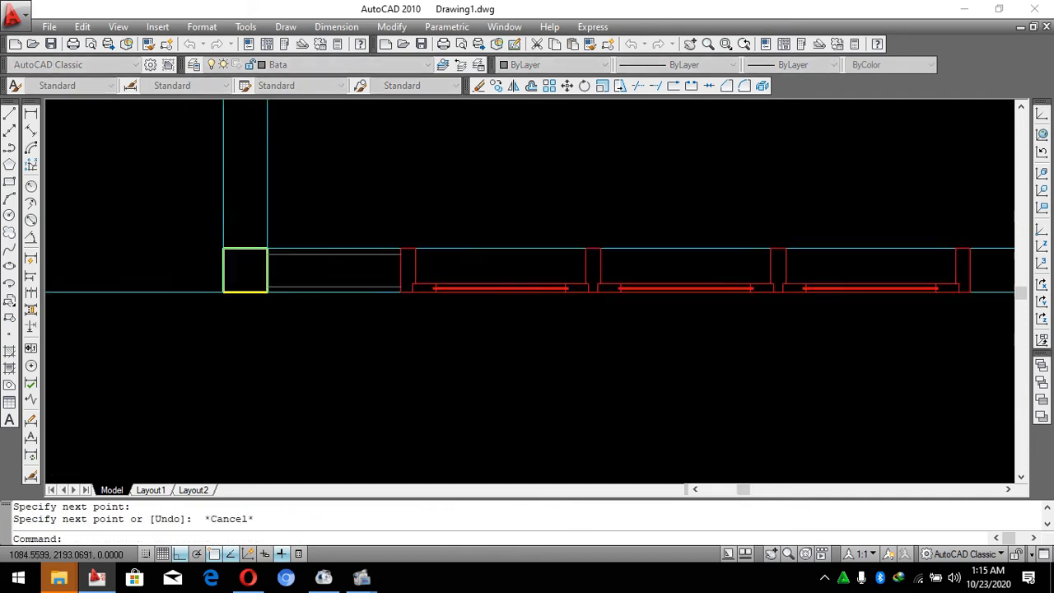
Draw a multiline in the bottom wall between the triple window and the lower-right corner column.
key("Return")
scroll(581, 302, "up", 3)
left_click(446, 289)
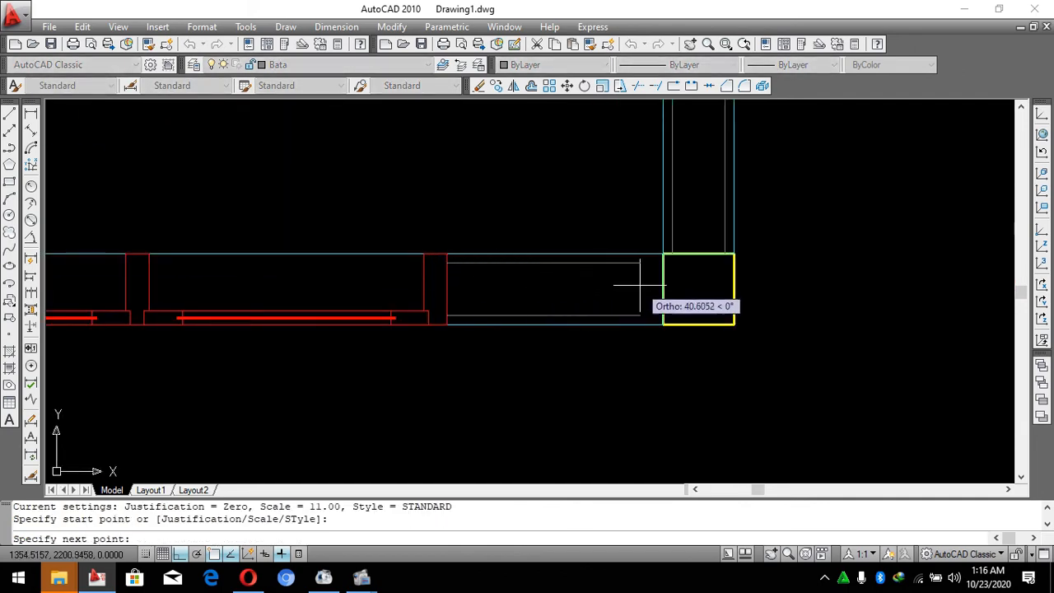
left_click(663, 289)
key("Escape")
key("Escape")
Draw a multiline in the room's left wall from its bottom column up to the column beside the neighbouring door.
scroll(447, 242, "down", 3)
key("Return")
scroll(445, 312, "up", 3)
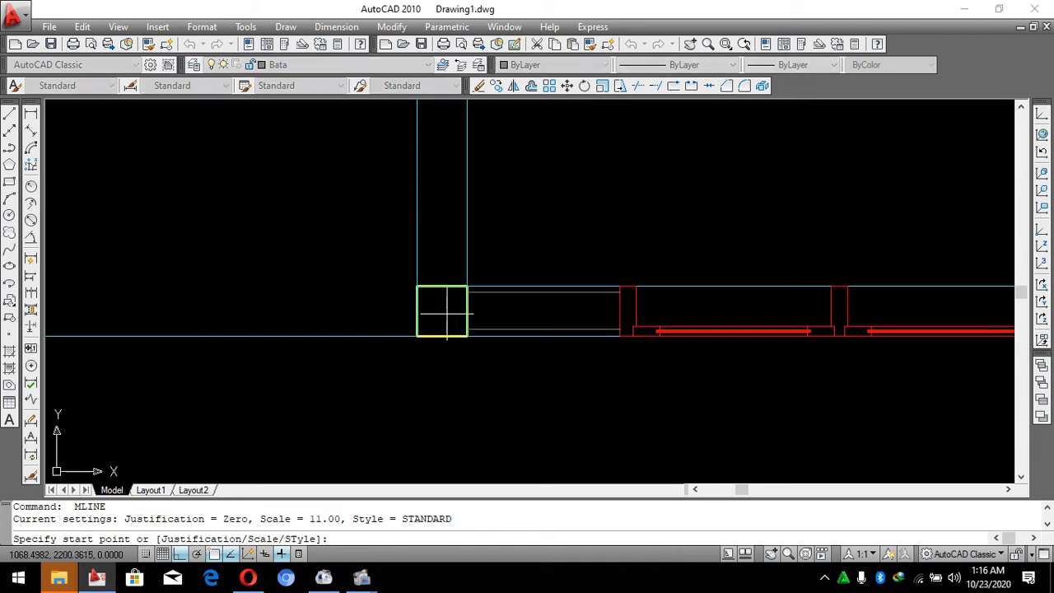
left_click(441, 285)
scroll(444, 290, "down", 3)
scroll(459, 301, "up", 3)
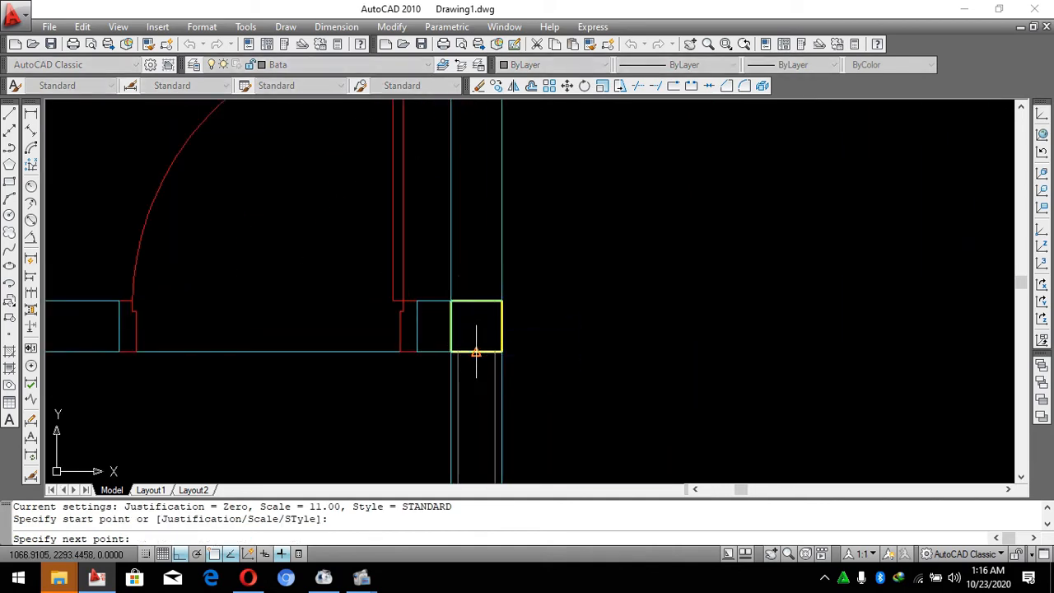
key("Escape")
Draw multilines in the short wall between that column and the door frame, and in the vertical wall up to the next column.
key("Return")
left_click(451, 326)
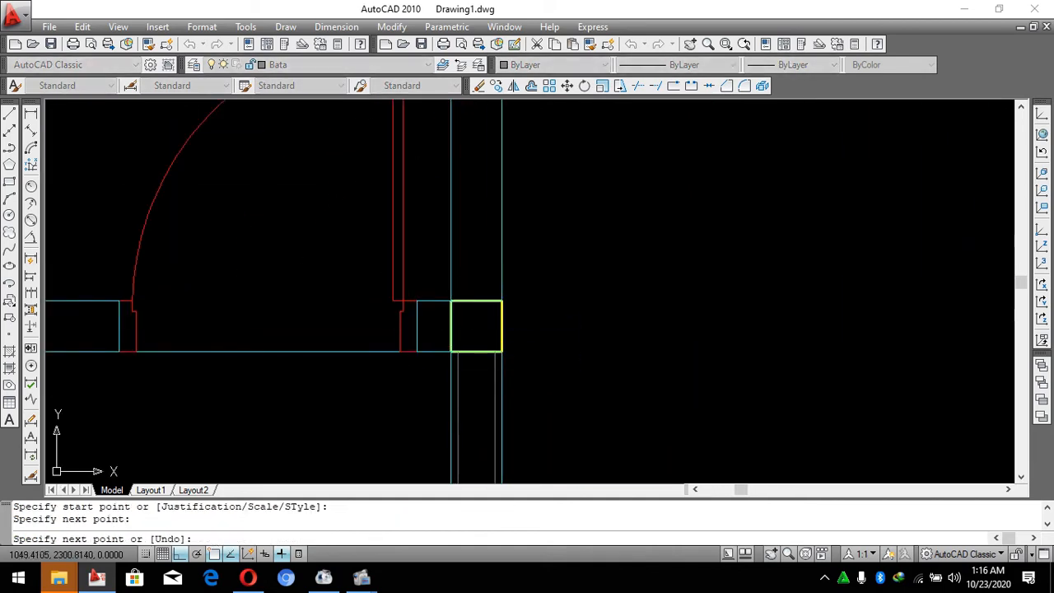
key("Escape")
key("Return")
left_click(476, 301)
scroll(480, 272, "down", 3)
scroll(485, 223, "up", 3)
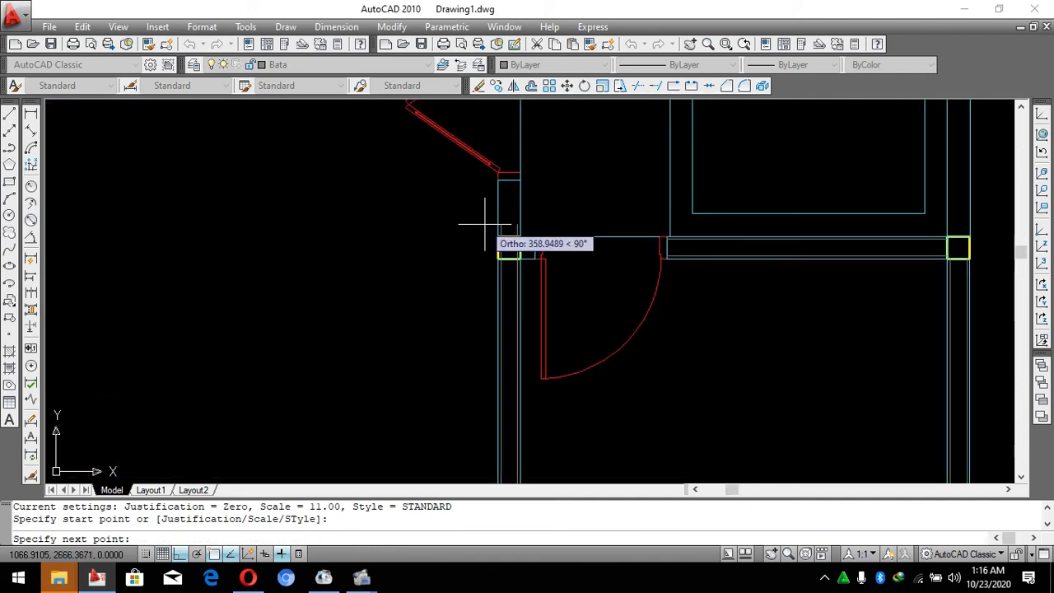
scroll(485, 223, "up", 4)
left_click(543, 286)
key("Escape")
Draw multilines from the room's upper-left column across the short wall to the door frame and up to the lower folding door frame.
key("Return")
left_click(618, 287)
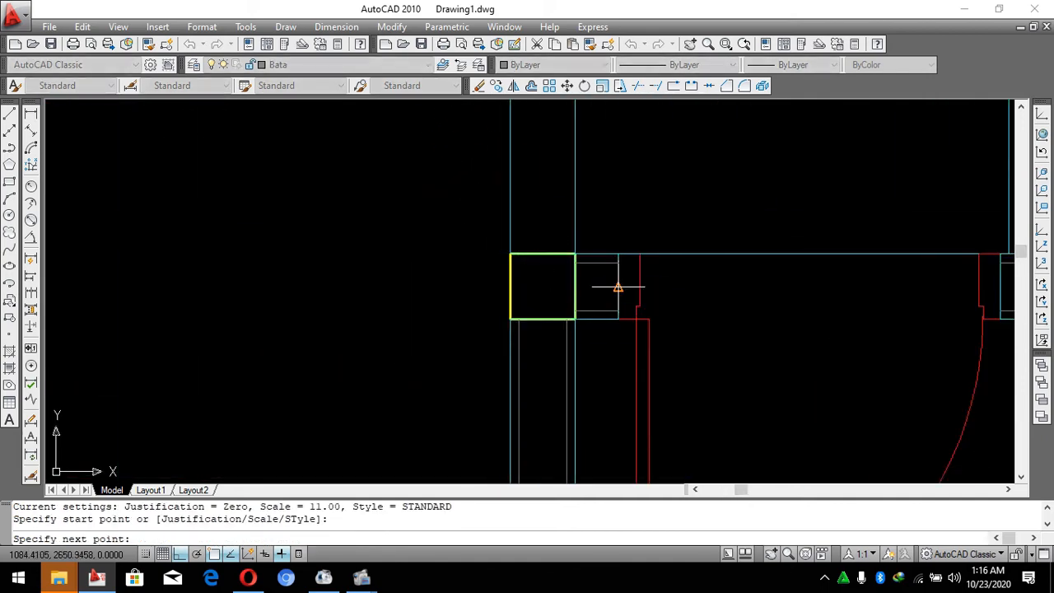
key("Escape")
key("Return")
left_click(543, 254)
scroll(545, 263, "down", 3)
scroll(546, 264, "up", 3)
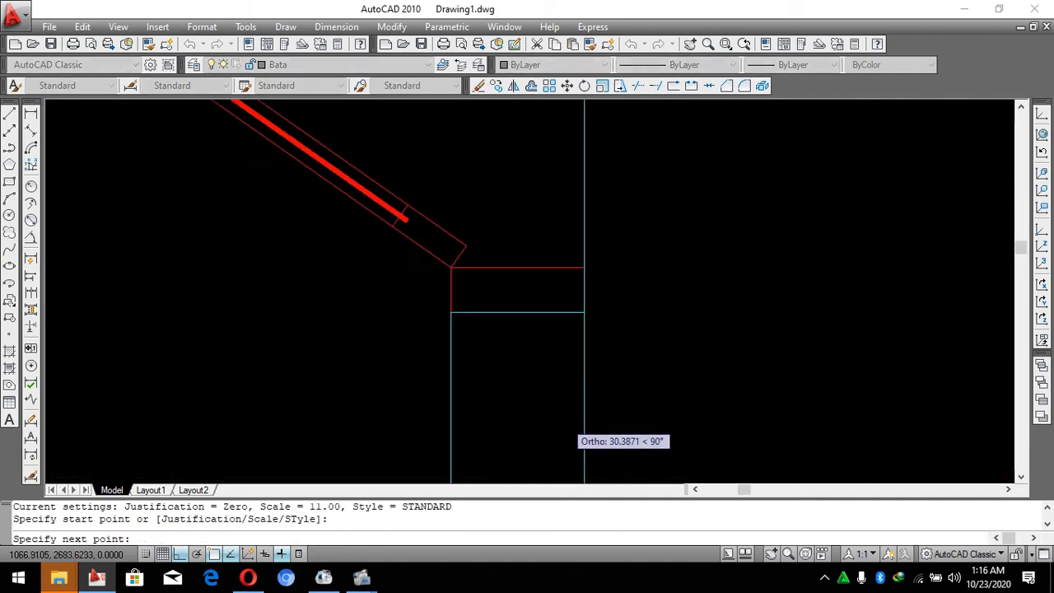
left_click(560, 445)
key("Escape")
Draw a multiline in the short vertical wall from the upper folding door frame up to the column above it.
scroll(548, 337, "down", 4)
key("Escape")
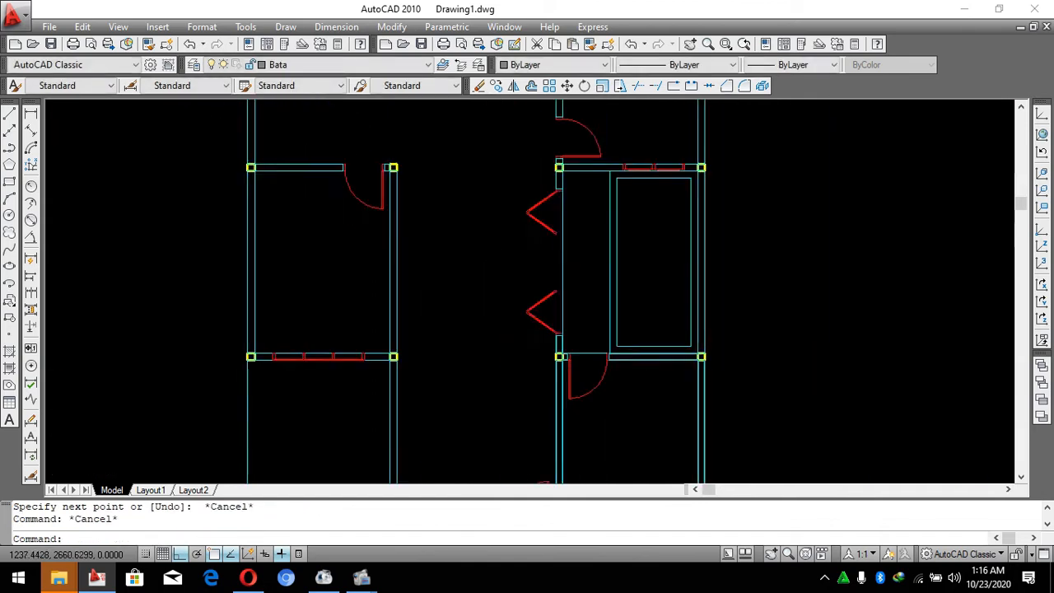
key("Return")
scroll(565, 264, "up", 8)
left_click(609, 387)
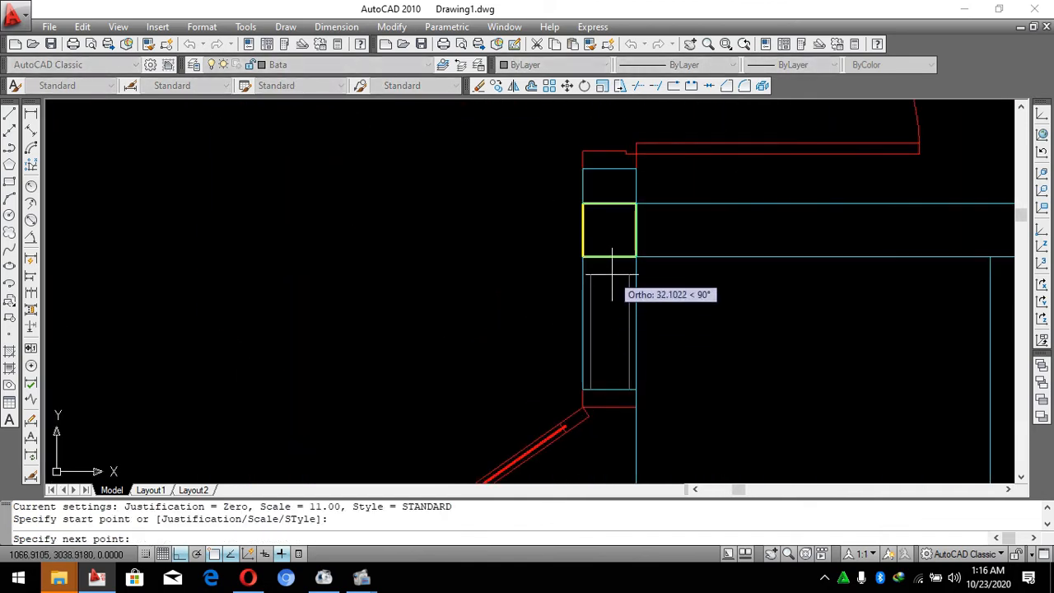
left_click(609, 257)
key("Escape")
Draw a multiline in the horizontal wall from that column's right face to the double window.
key("Return")
left_click(634, 229)
scroll(626, 247, "up", 5)
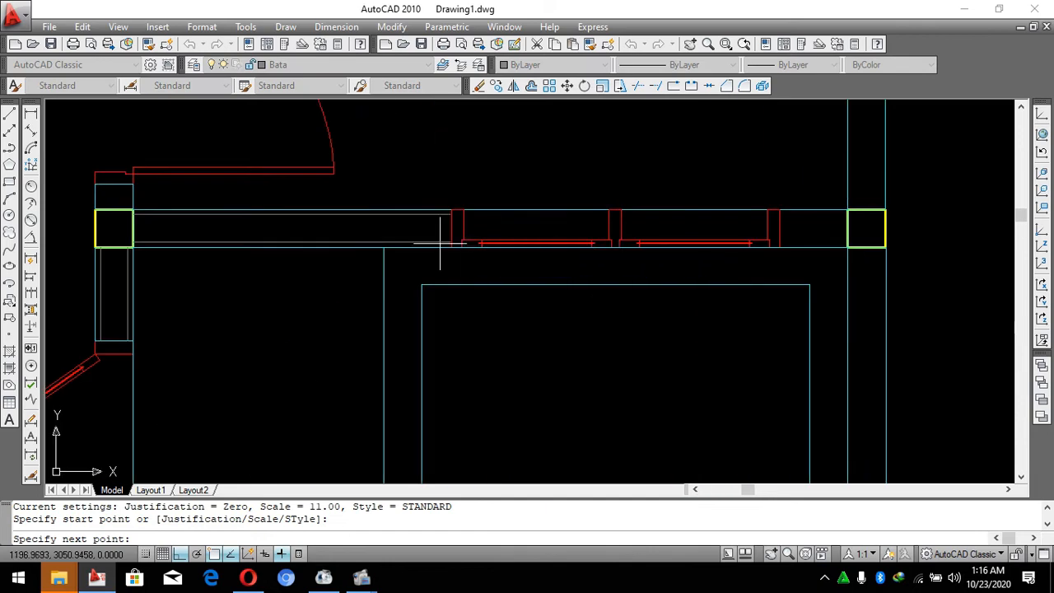
scroll(486, 222, "down", 2)
key("Escape")
Draw a multiline in the horizontal wall between the double window and the right outer column.
key("Return")
scroll(502, 218, "up", 3)
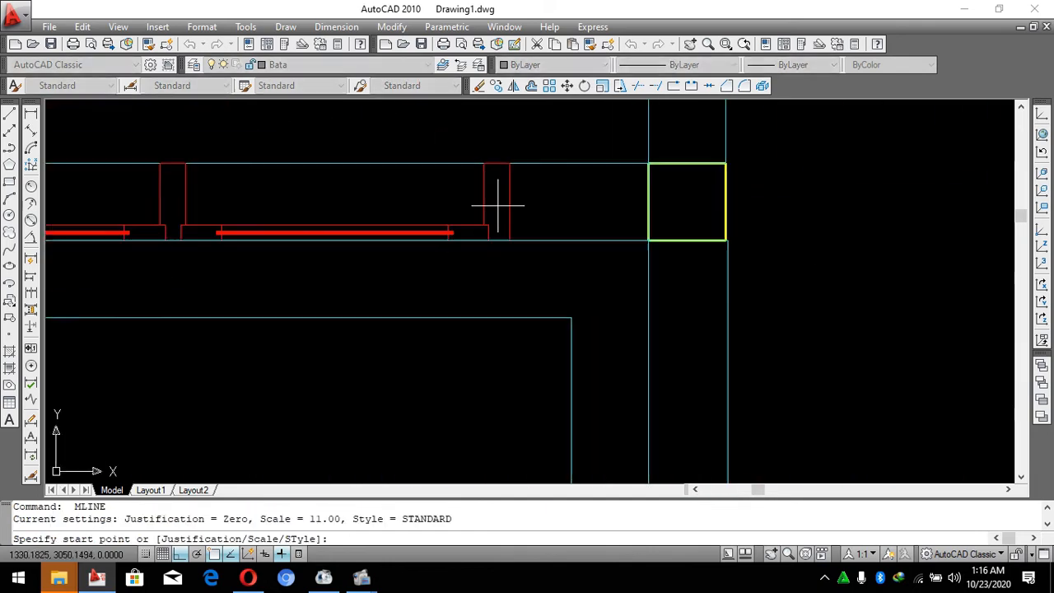
left_click(510, 202)
left_click(647, 200)
key("Return")
Draw a multiline in the right outer wall from the column beside the double window down to the next column.
key("Return")
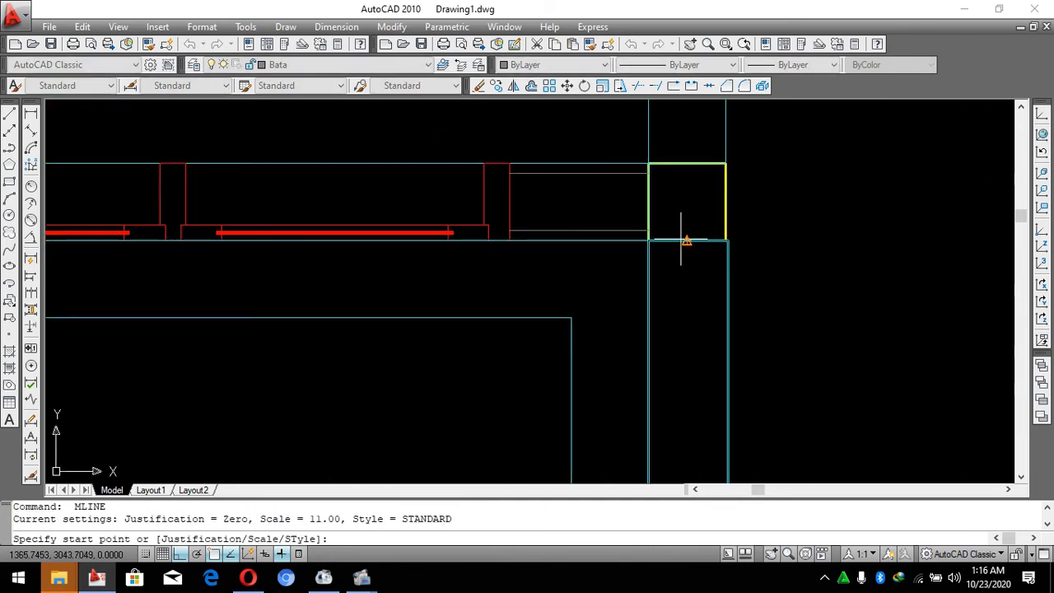
left_click(685, 239)
scroll(683, 165, "down", 7)
scroll(688, 243, "up", 3)
scroll(665, 155, "up", 5)
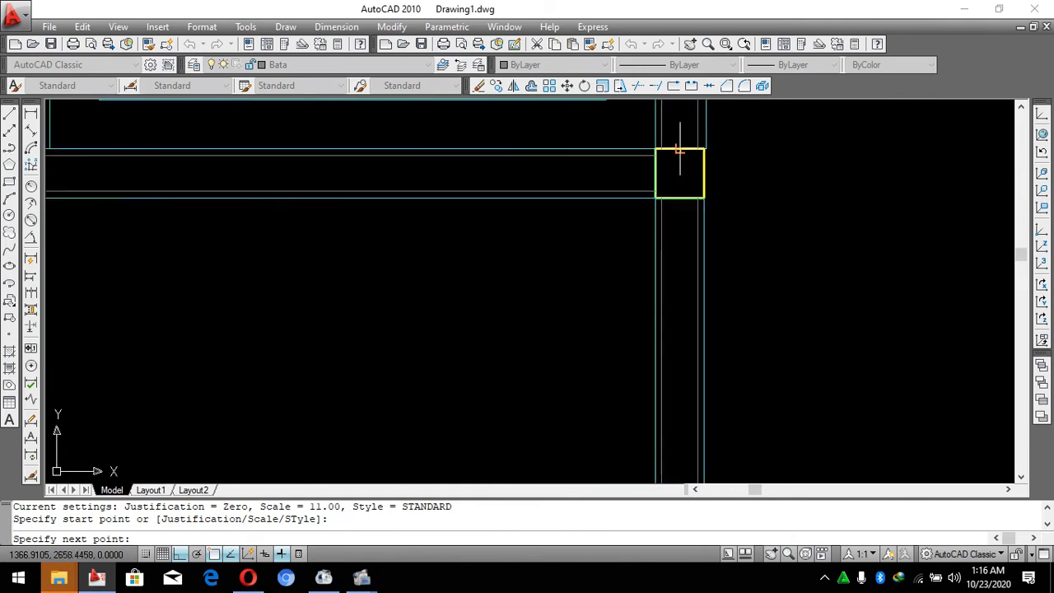
key("Escape")
key("Escape")
key("Escape")
Draw multilines in the right outer wall above the double window up to the next column, and in the short wall to the door frame.
scroll(680, 149, "down", 5)
scroll(607, 337, "up", 3)
key("Return")
scroll(565, 419, "up", 3)
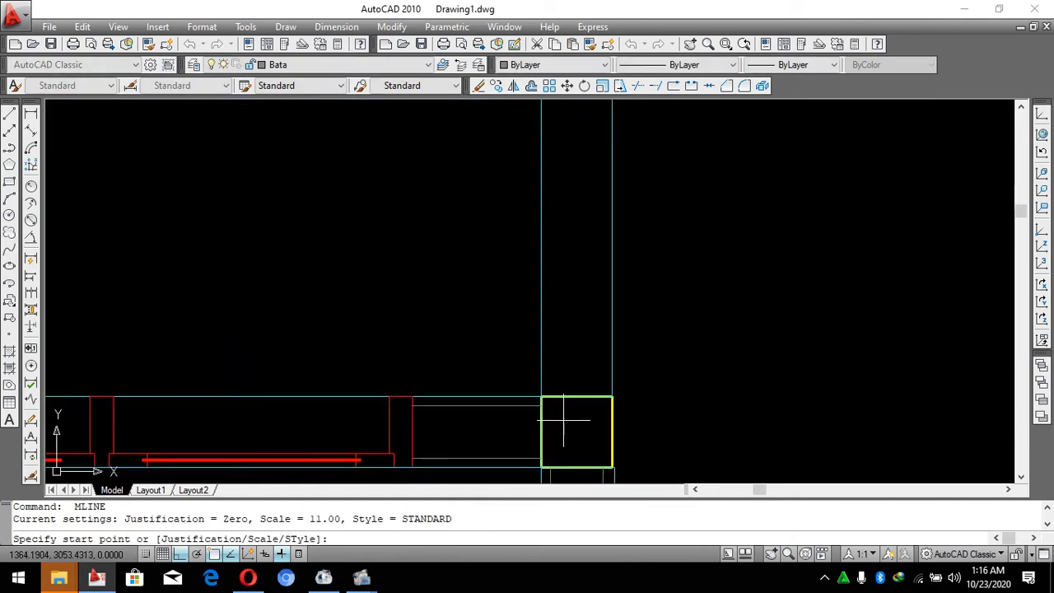
left_click(576, 398)
scroll(616, 301, "down", 5)
scroll(659, 237, "up", 6)
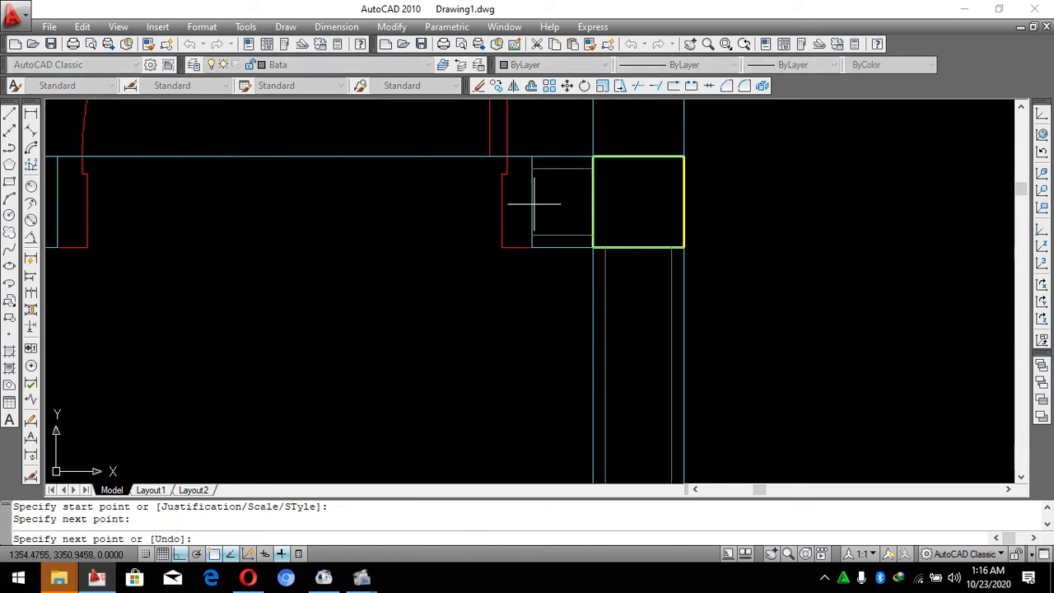
key("Escape")
key("Escape")
Draw multilines in the horizontal wall from the door's left frame to the middle column, and between that column and the next one left.
scroll(664, 200, "down", 4)
key("Return")
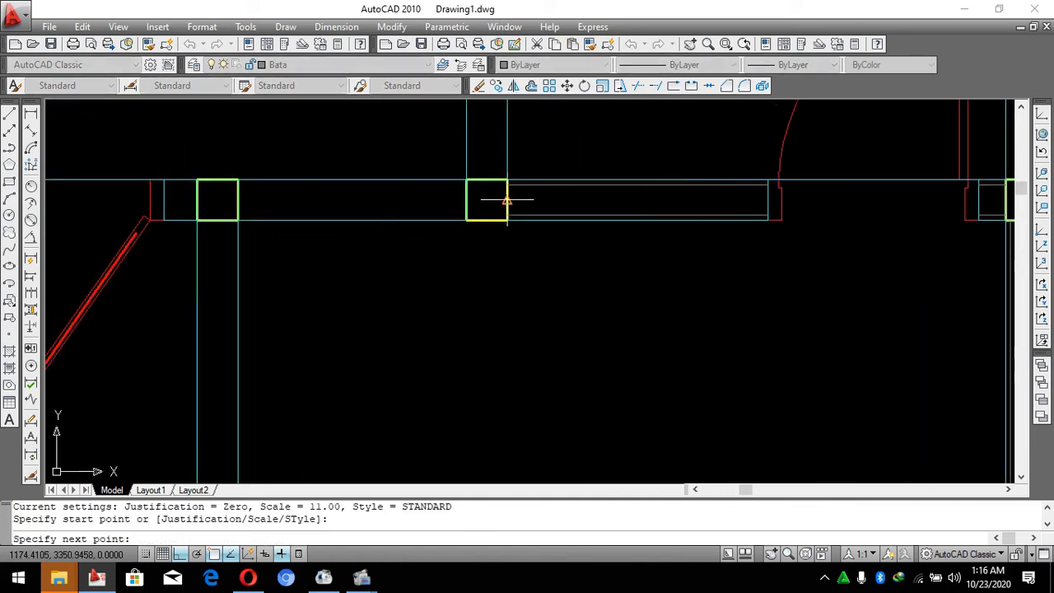
left_click(507, 200)
key("Return")
key("Return")
left_click(466, 199)
left_click(239, 200)
key("Escape")
Draw a multiline in the right outer wall from the column beside the upper-right door up to the top-right corner column.
scroll(391, 283, "down", 3)
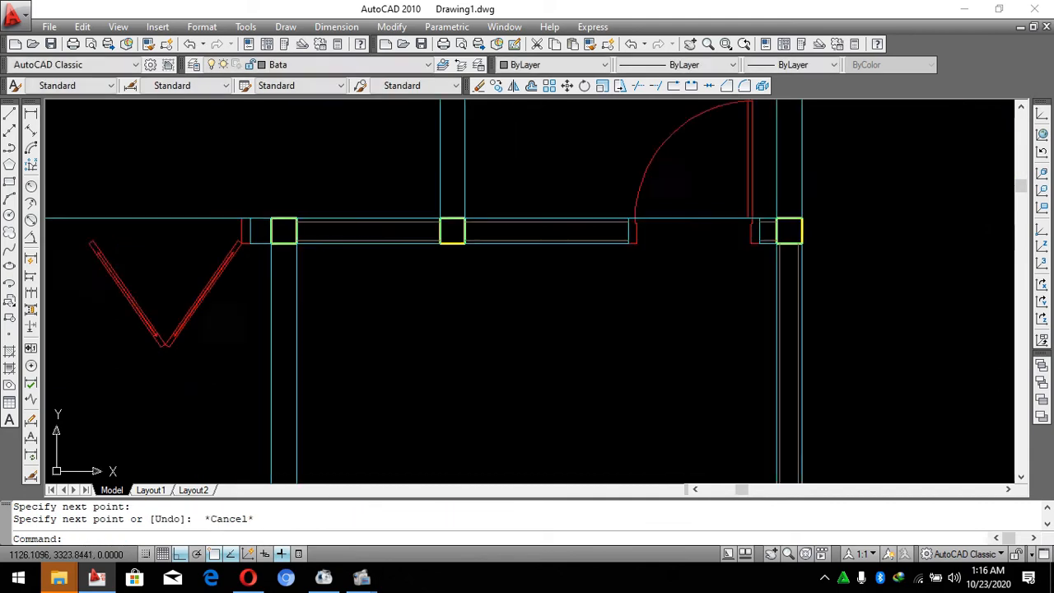
key("Return")
scroll(541, 275, "up", 5)
left_click(352, 304)
key("Return")
key("Return")
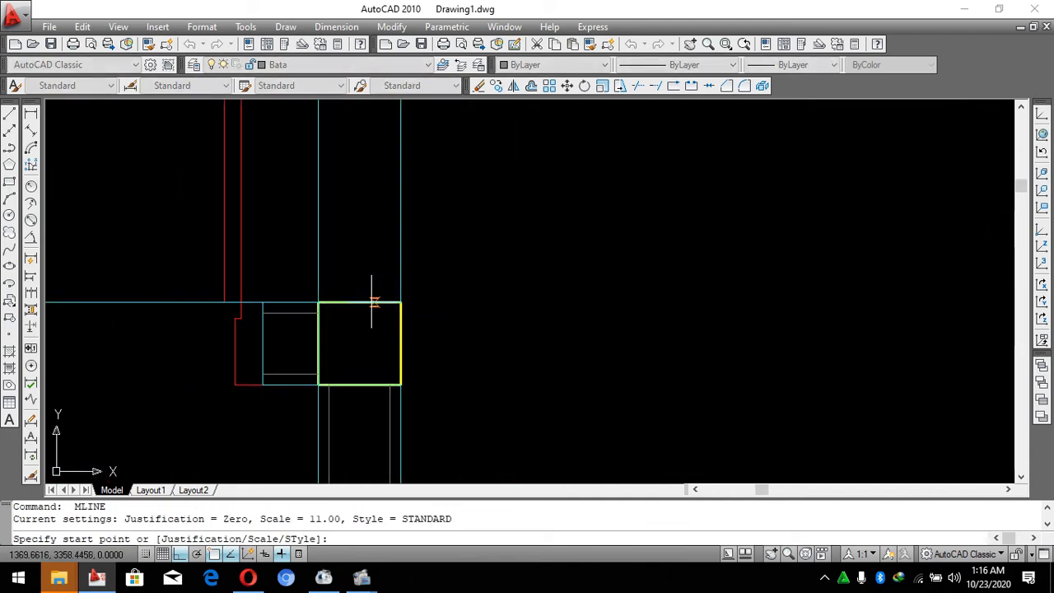
left_click(357, 300)
scroll(576, 209, "down", 3)
scroll(567, 144, "up", 4)
scroll(601, 163, "up", 3)
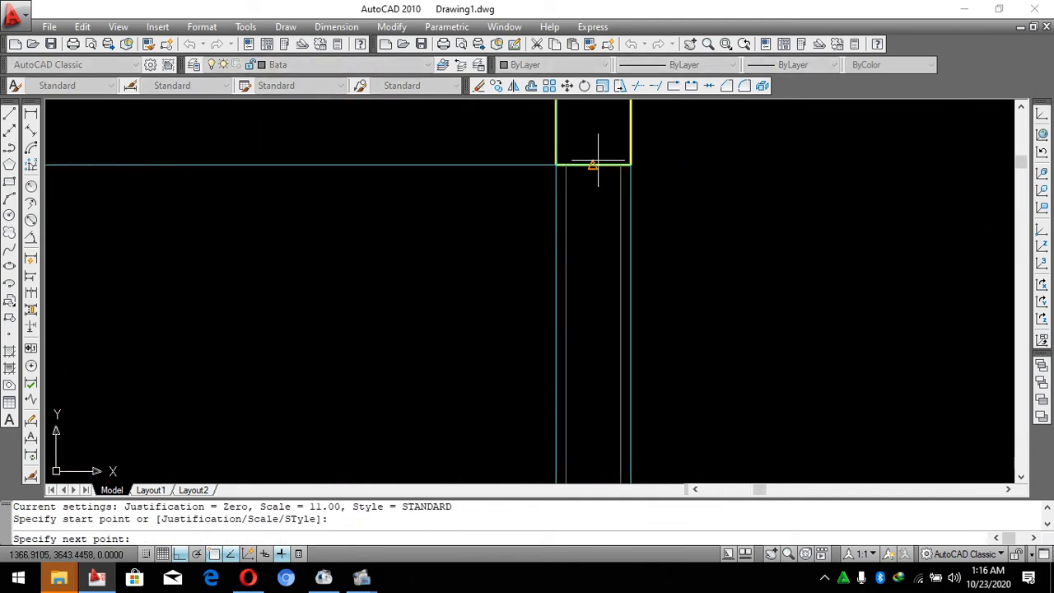
key("Escape")
Draw a multiline in the top wall from the top-right corner column to the next column on the left.
scroll(722, 159, "down", 5)
scroll(722, 160, "up", 4)
key("Return")
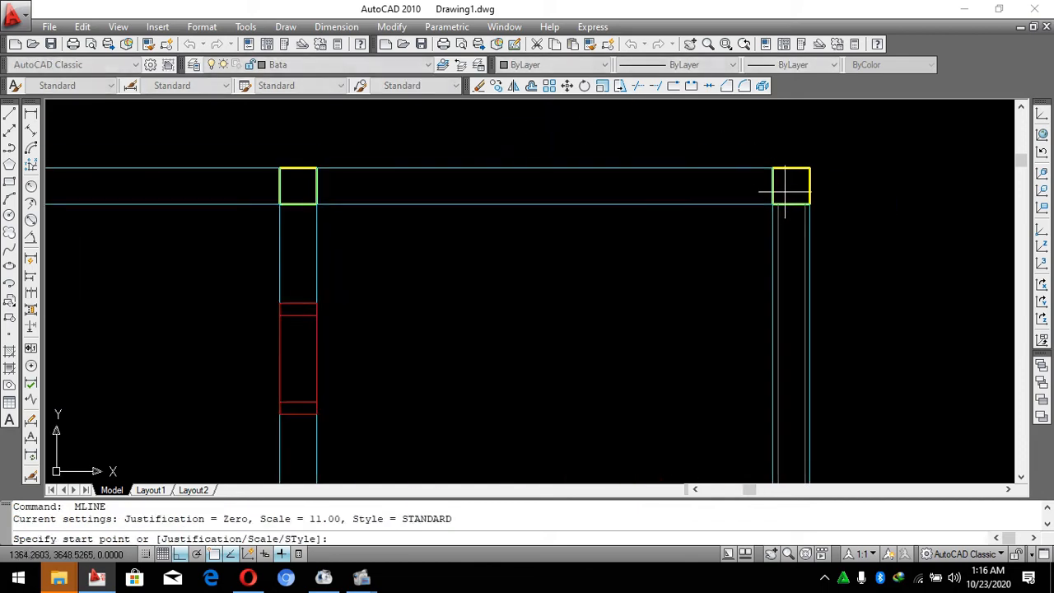
left_click(772, 186)
scroll(311, 194, "up", 4)
left_click(318, 182)
key("Escape")
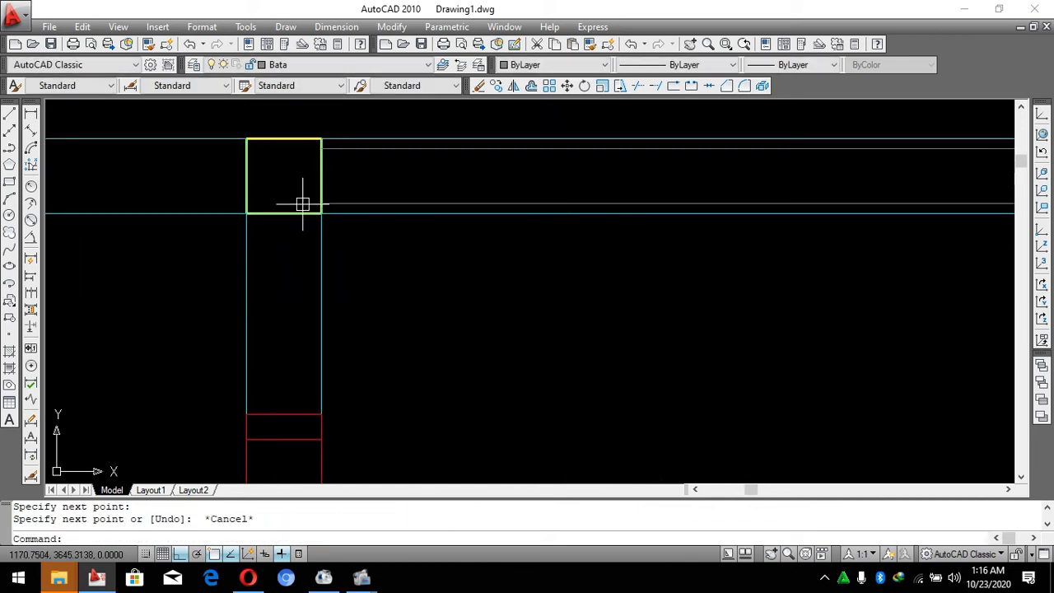
Draw a multiline in the short vertical wall from that top column down to the small window.
key("Return")
left_click(284, 214)
left_click(274, 406)
key("Escape")
Draw a multiline in the upper-right room's left wall from the column below up to the small window.
scroll(505, 141, "down", 3)
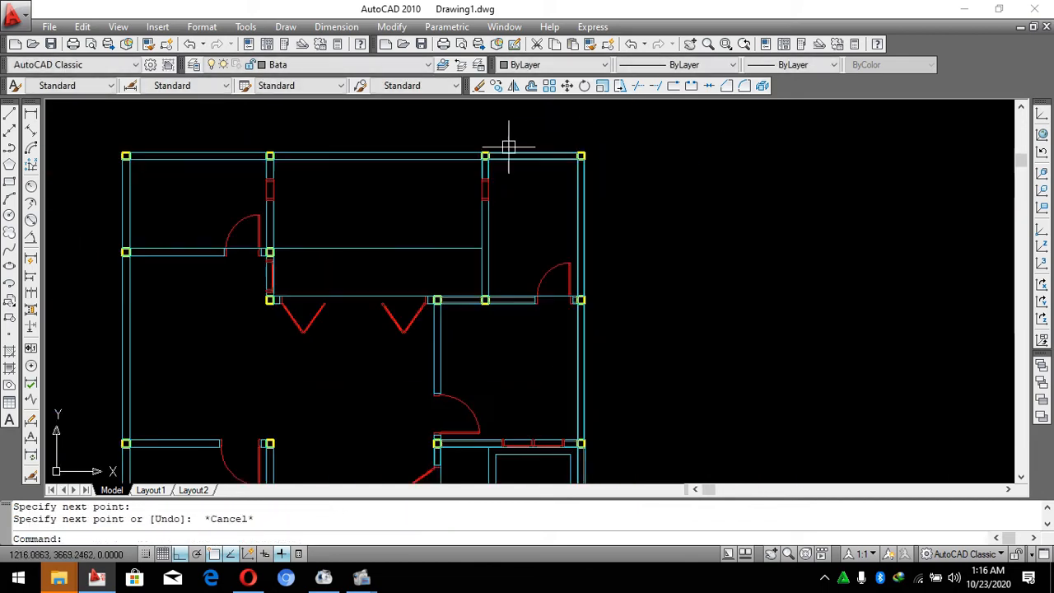
key("Return")
scroll(498, 387, "up", 5)
left_click(507, 376)
scroll(519, 396, "down", 4)
scroll(524, 278, "up", 5)
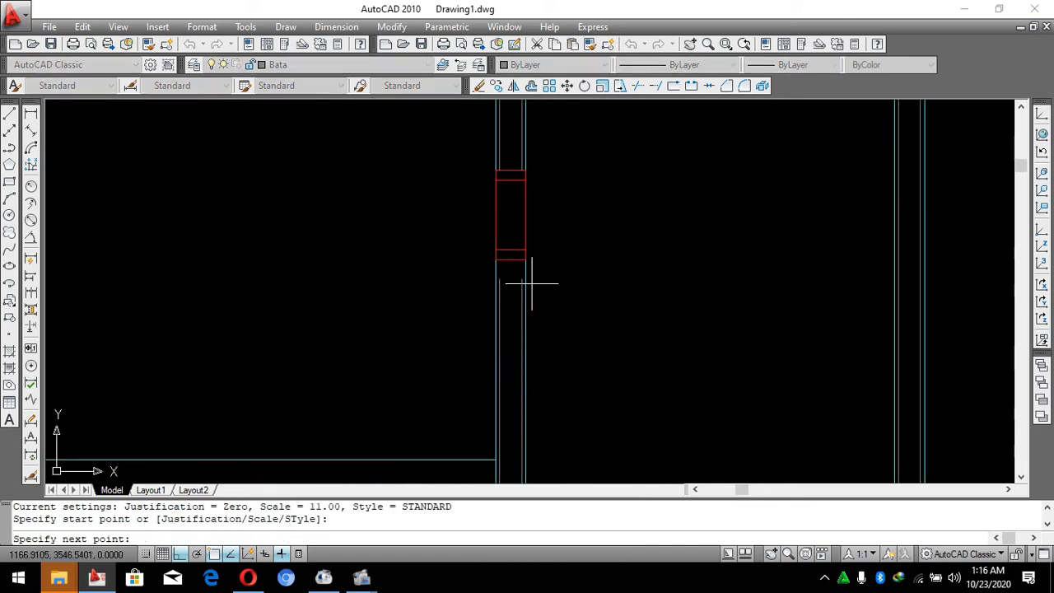
left_click(502, 242)
key("Escape")
Draw a multiline in the top wall from the column above the right small window to the next column on the left.
scroll(569, 298, "down", 5)
key("Return")
scroll(531, 223, "up", 4)
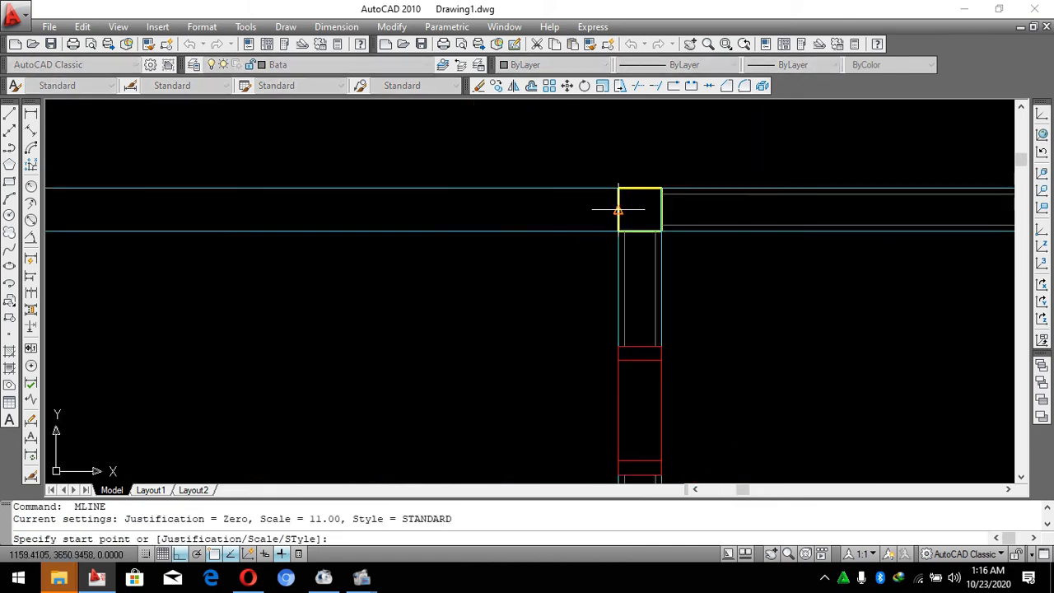
left_click(618, 210)
scroll(678, 206, "down", 4)
scroll(524, 195, "up", 5)
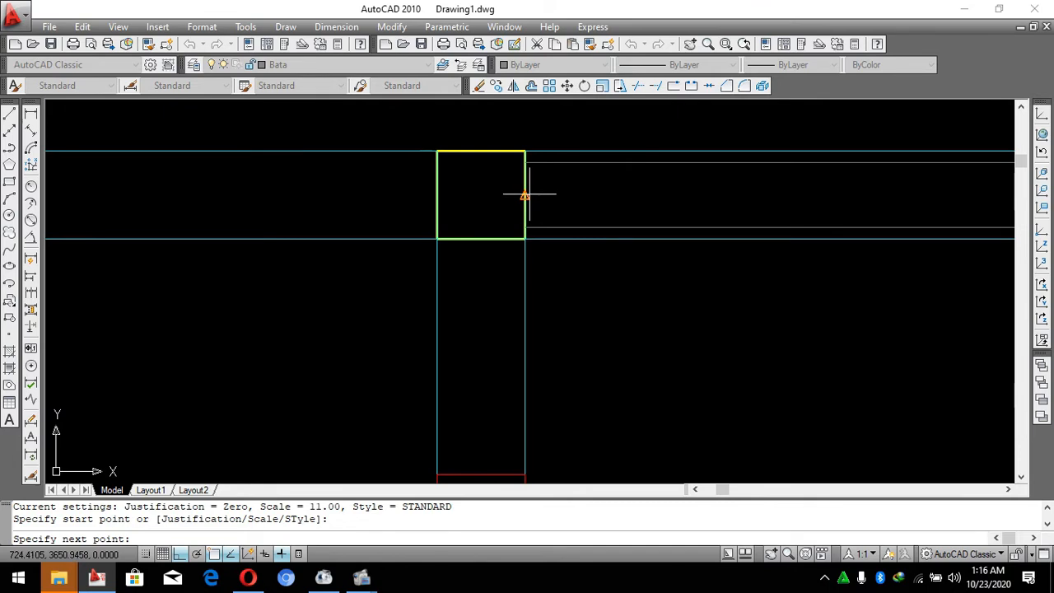
left_click(527, 194)
key("Return")
Draw a multiline in the upper-left room's right wall from its top column down to the small window.
key("Return")
left_click(479, 237)
scroll(478, 235, "down", 5)
scroll(485, 280, "up", 4)
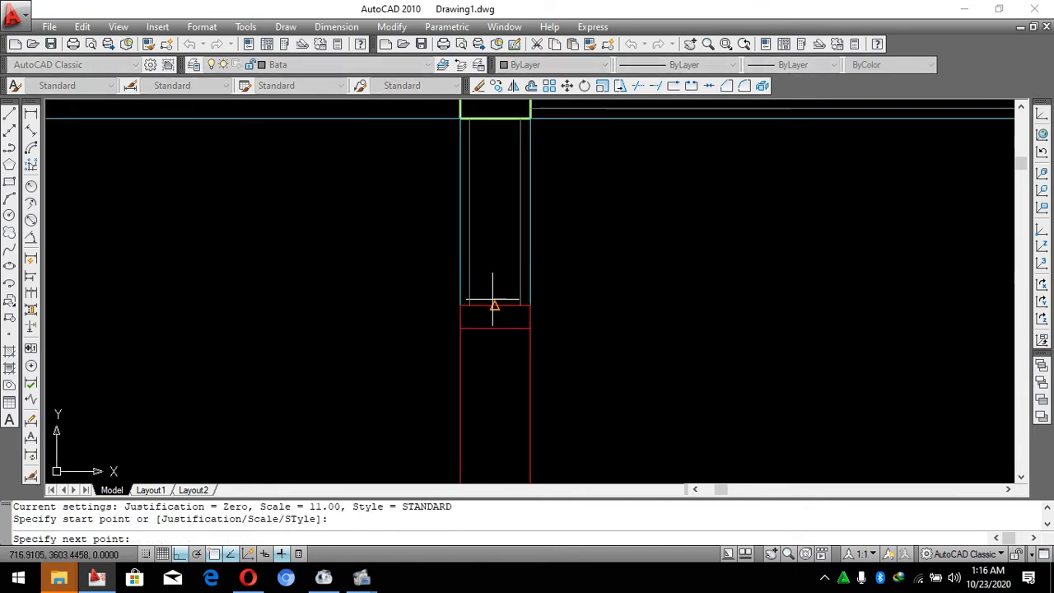
key("Escape")
key("Escape")
Draw a multiline in the upper-left room's right wall from the small window down to the column beside the door.
scroll(525, 346, "down", 4)
key("Return")
scroll(502, 205, "up", 4)
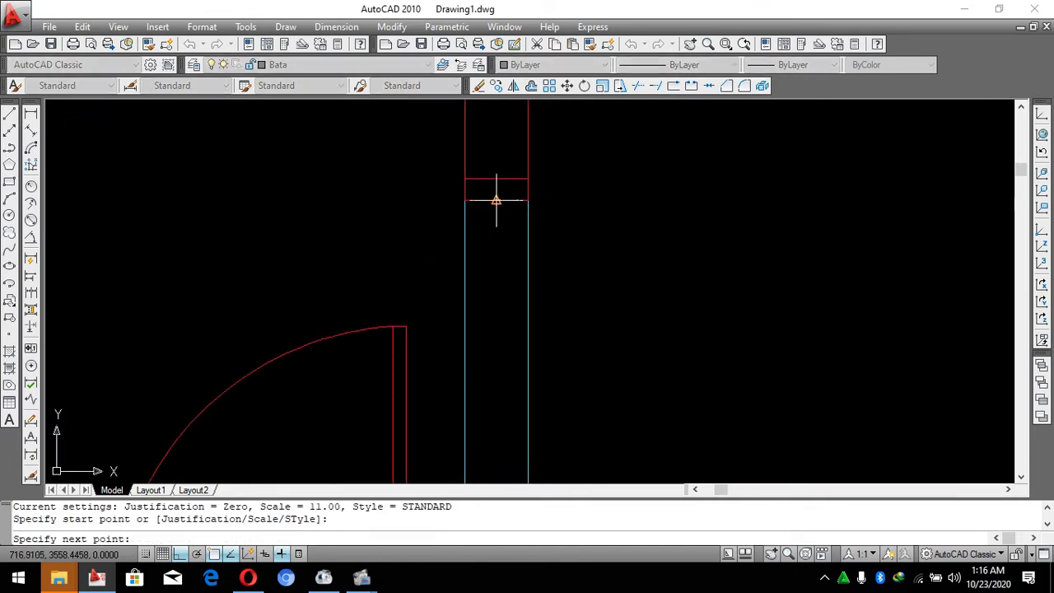
scroll(496, 200, "down", 2)
Draw a short multiline between the window frame and the underside of the column beside the upper-left door.
key("Return")
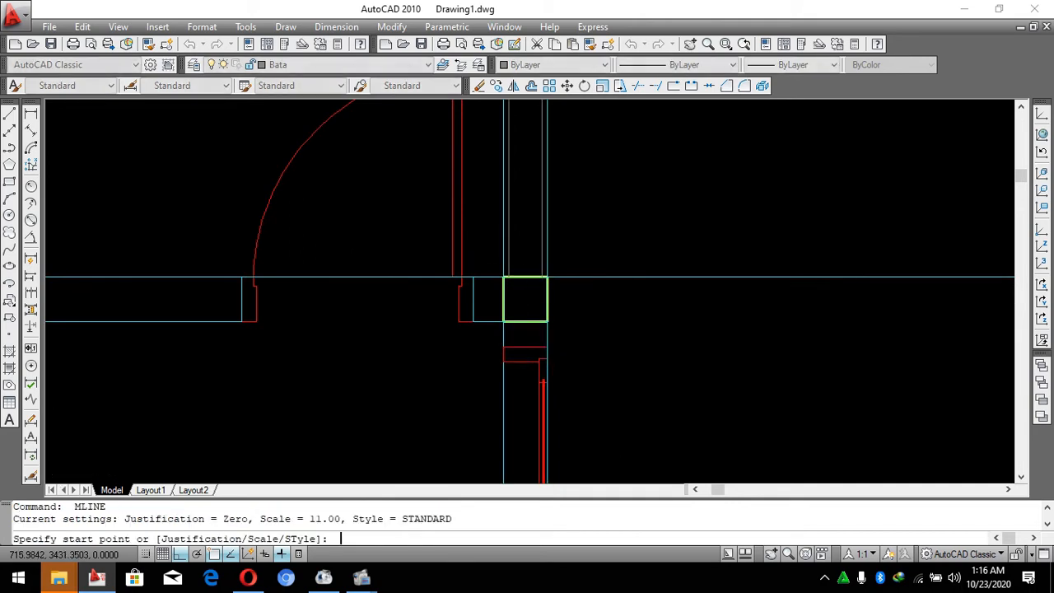
scroll(526, 355, "up", 3)
left_click(525, 348)
left_click(523, 286)
key("Escape")
Draw a short multiline between the upper-left door's right jamb and the adjoining column.
key("Return")
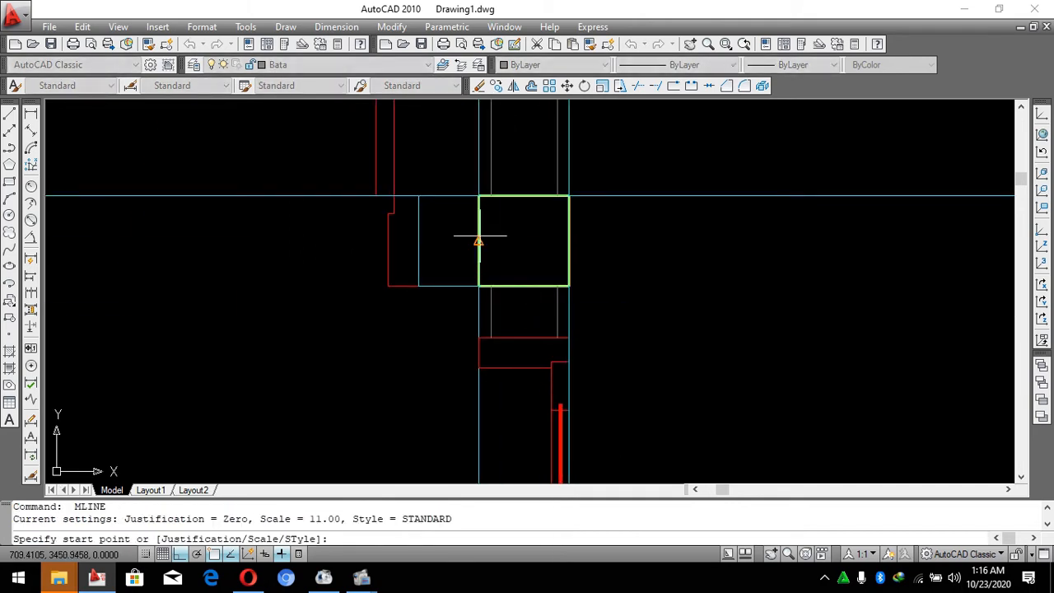
left_click(418, 241)
left_click(479, 241)
key("Escape")
Draw a multiline in the upper-left room's bottom wall from the door's left jamb to the left outer wall column.
key("Return")
scroll(716, 250, "down", 5)
scroll(440, 242, "up", 5)
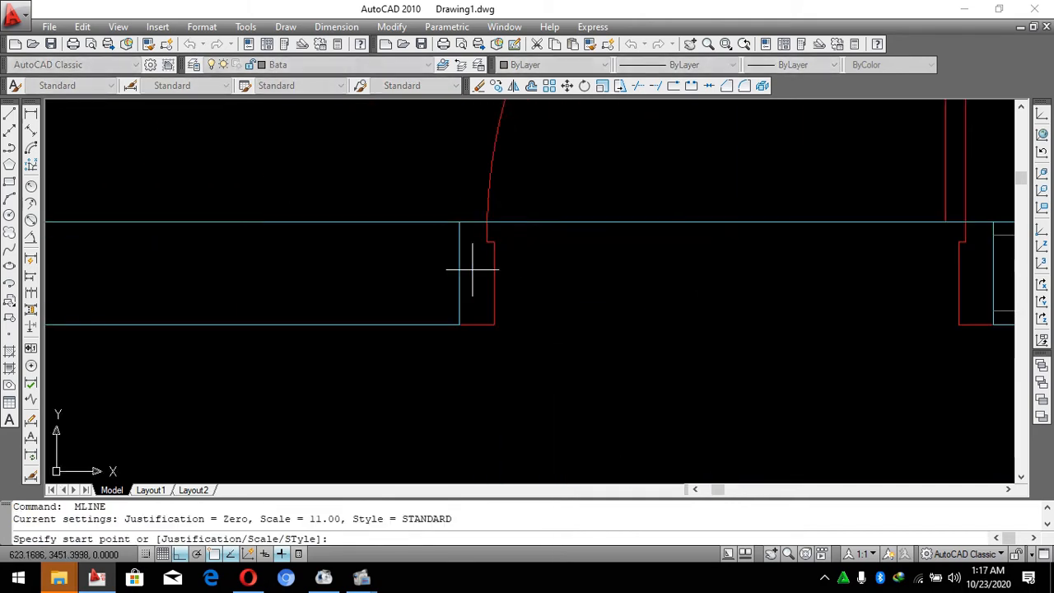
left_click(459, 272)
scroll(659, 263, "down", 7)
scroll(445, 270, "up", 2)
scroll(407, 267, "up", 5)
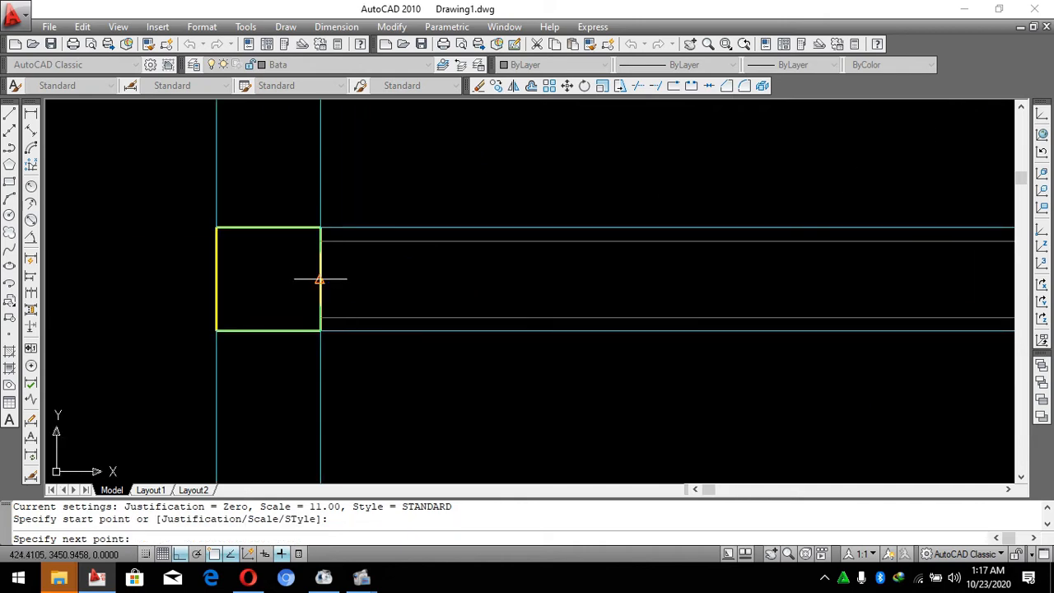
left_click(321, 279)
key("Escape")
Draw a multiline in the left outer wall from the upper-left room's bottom column up to the top-left corner column.
key("Return")
left_click(269, 227)
scroll(357, 378, "down", 10)
scroll(347, 185, "up", 5)
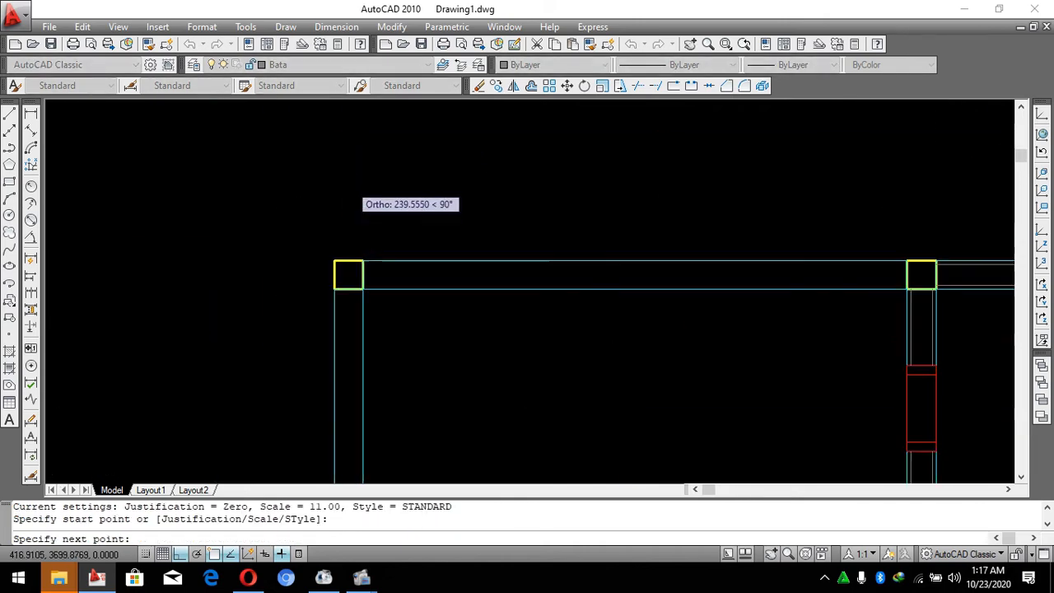
scroll(355, 252, "up", 3)
left_click(343, 325)
key("Return")
Draw a multiline in the top wall from the top-left corner column to the next column on the right.
key("Return")
left_click(372, 298)
scroll(402, 211, "down", 2)
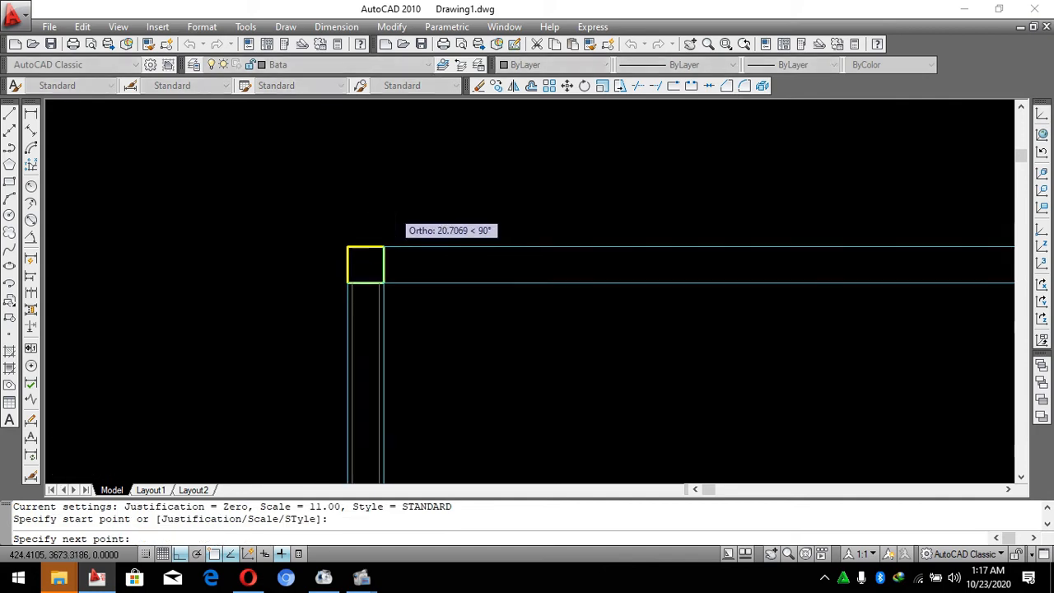
scroll(395, 214, "down", 4)
scroll(683, 255, "up", 5)
left_click(745, 194)
key("Escape")
Draw a multiline in the left outer wall from the upper-left room's bottom column down to the next column.
scroll(732, 140, "down", 6)
key("Return")
scroll(516, 307, "up", 6)
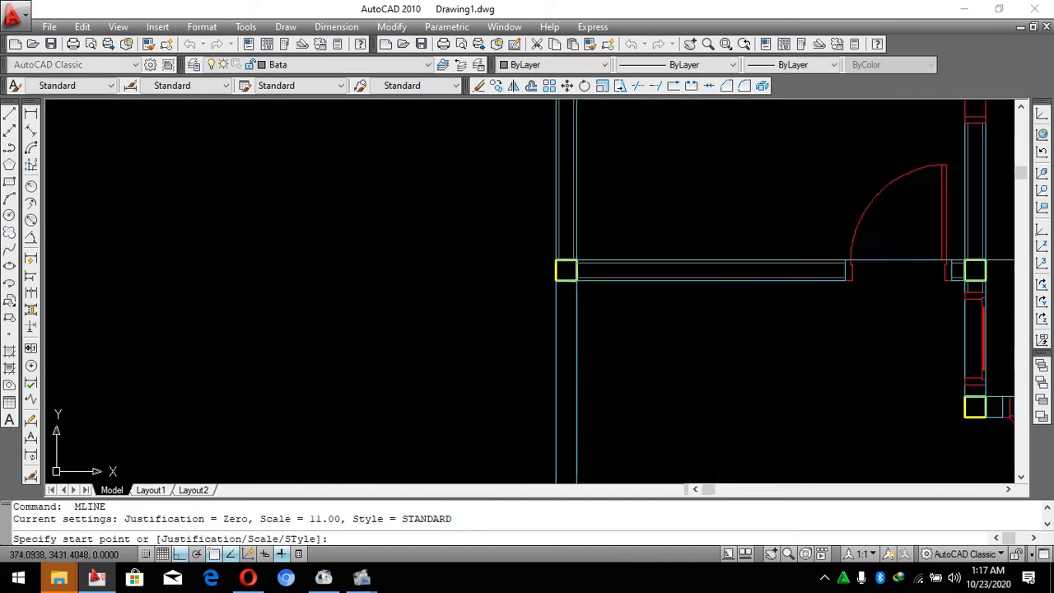
left_click(615, 209)
scroll(608, 148, "down", 4)
scroll(611, 178, "down", 4)
scroll(607, 165, "up", 5)
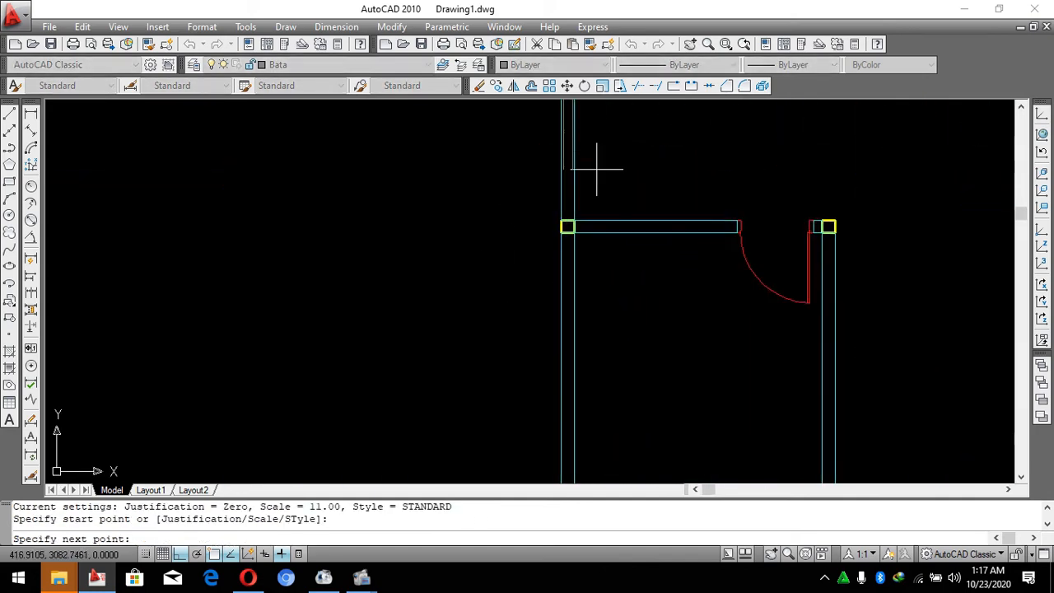
scroll(534, 221, "up", 2)
left_click(550, 217)
key("Escape")
Draw a multiline in the middle-left room's top wall from the outer wall column to the door's left jamb.
key("Return")
left_click(563, 231)
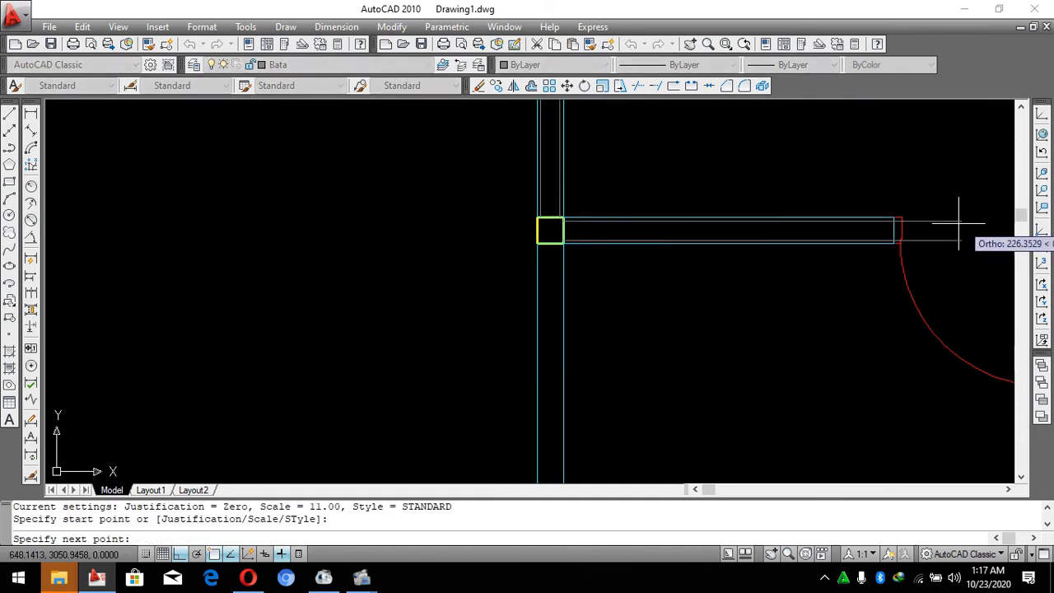
left_click(893, 230)
key("Escape")
Draw a multiline in the left outer wall from the middle-left room's top column down to its bottom-left column.
key("Return")
left_click(550, 243)
scroll(548, 242, "down", 4)
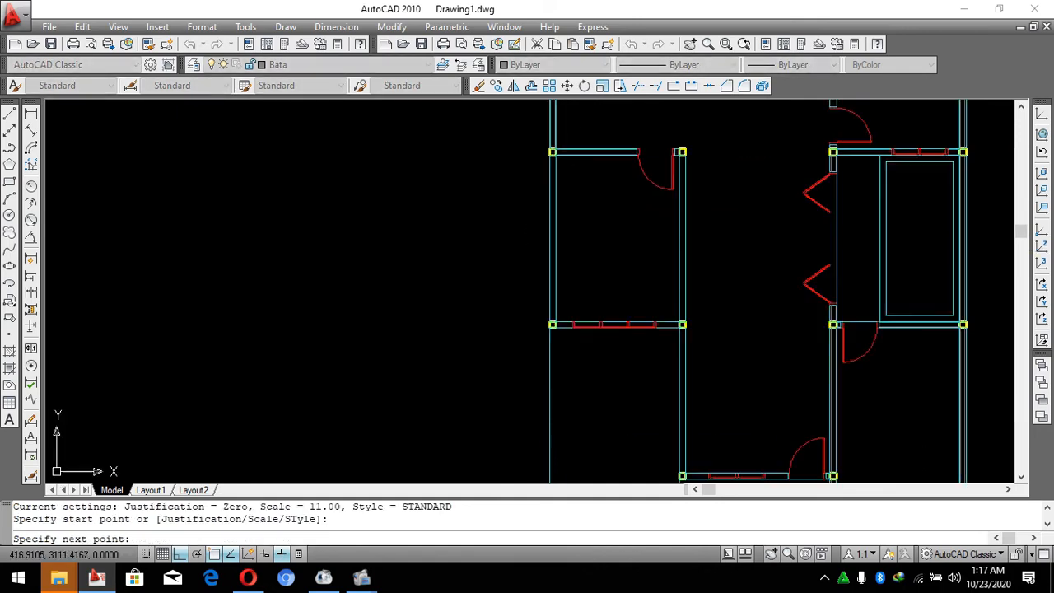
scroll(538, 321, "up", 6)
key("Escape")
scroll(498, 329, "down", 4)
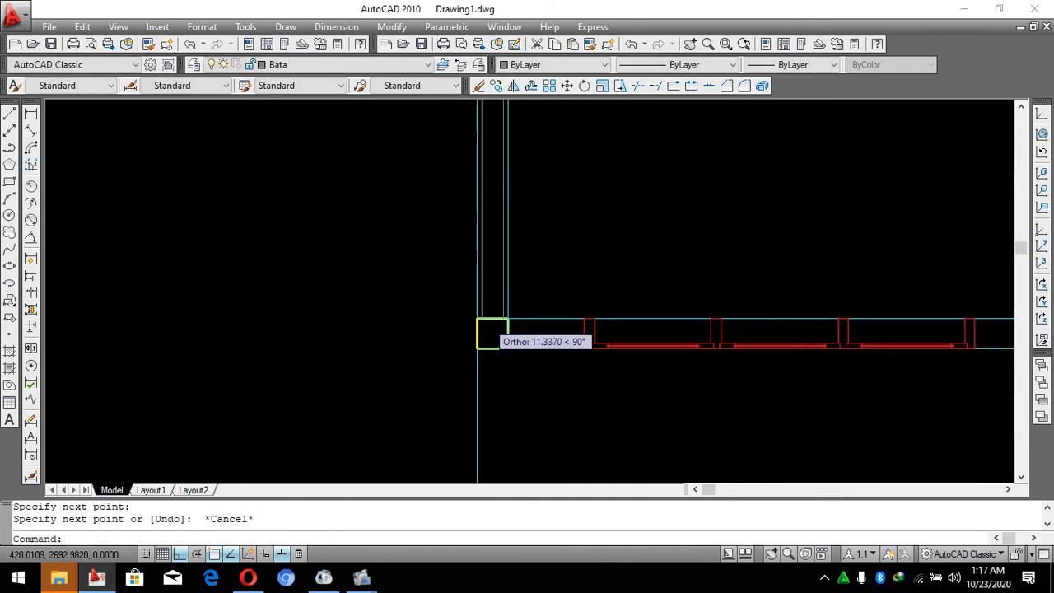
key("Return")
scroll(513, 296, "up", 3)
left_click(488, 271)
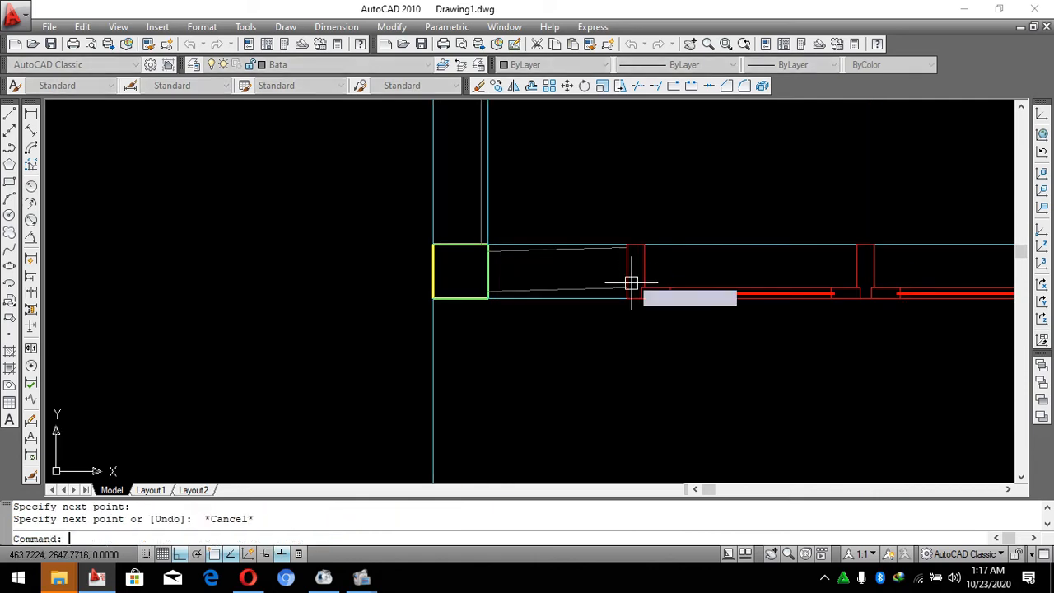
key("Return")
left_click(487, 269)
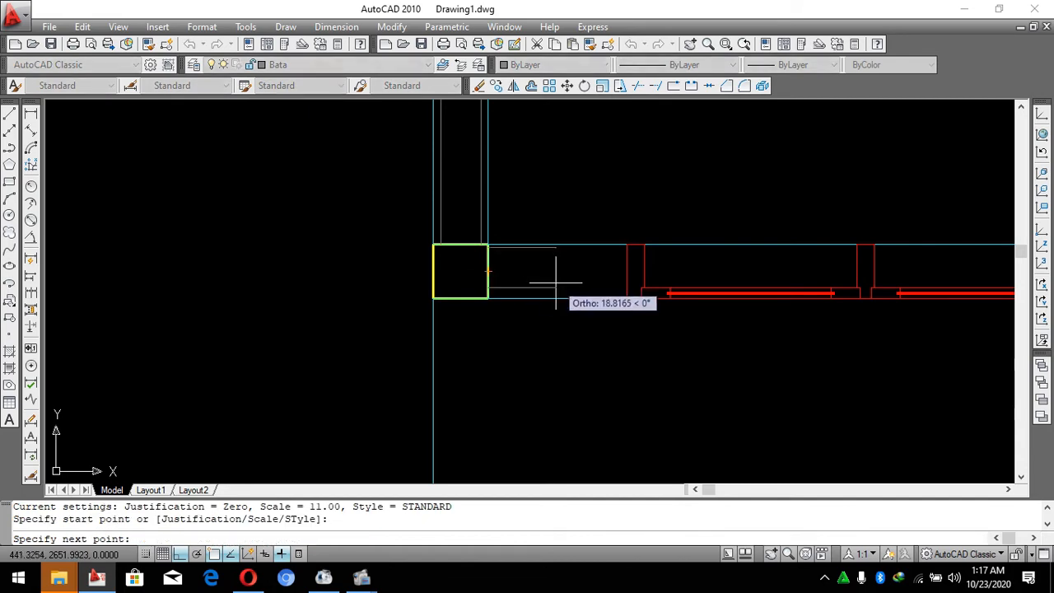
key("Escape")
Draw multilines in the middle-left room's bottom wall on both sides of the triple window, between its frame and the end columns.
key("Return")
left_click(488, 272)
key("Escape")
scroll(605, 288, "down", 4)
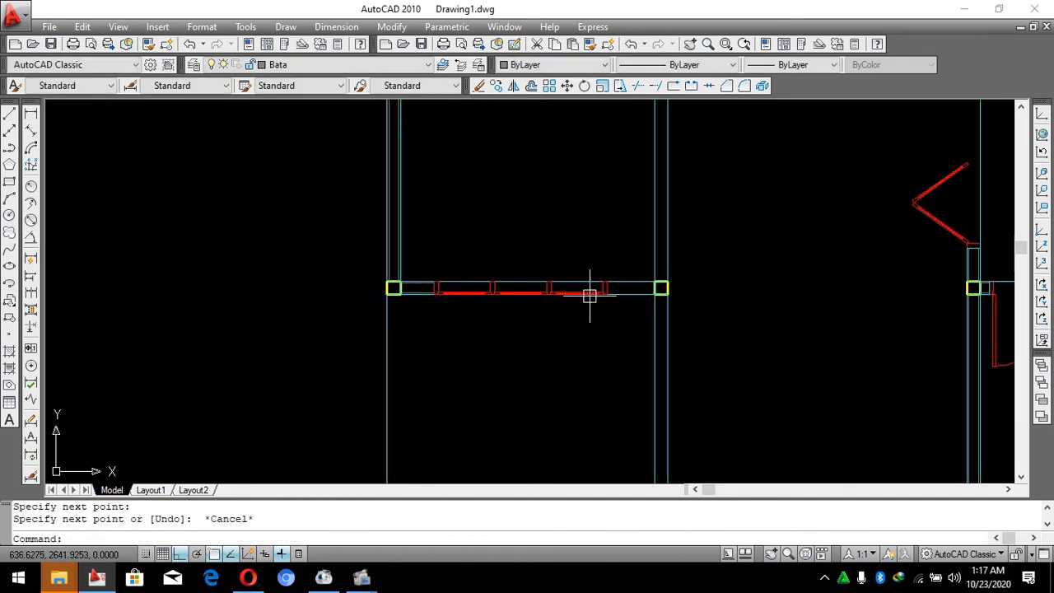
key("Return")
scroll(609, 292, "up", 3)
left_click(617, 276)
left_click(752, 277)
key("Escape")
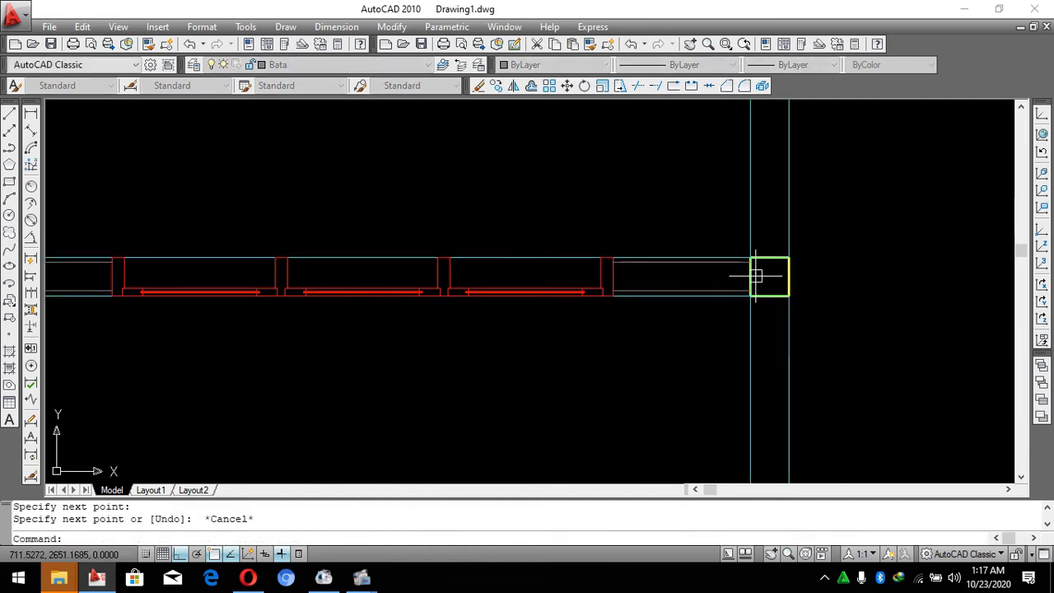
Draw a multiline in the middle-left room's right wall from the bottom-right column up to the column beside the door.
key("Return")
left_click(768, 255)
scroll(657, 367, "down", 3)
scroll(680, 260, "down", 3)
scroll(689, 282, "up", 5)
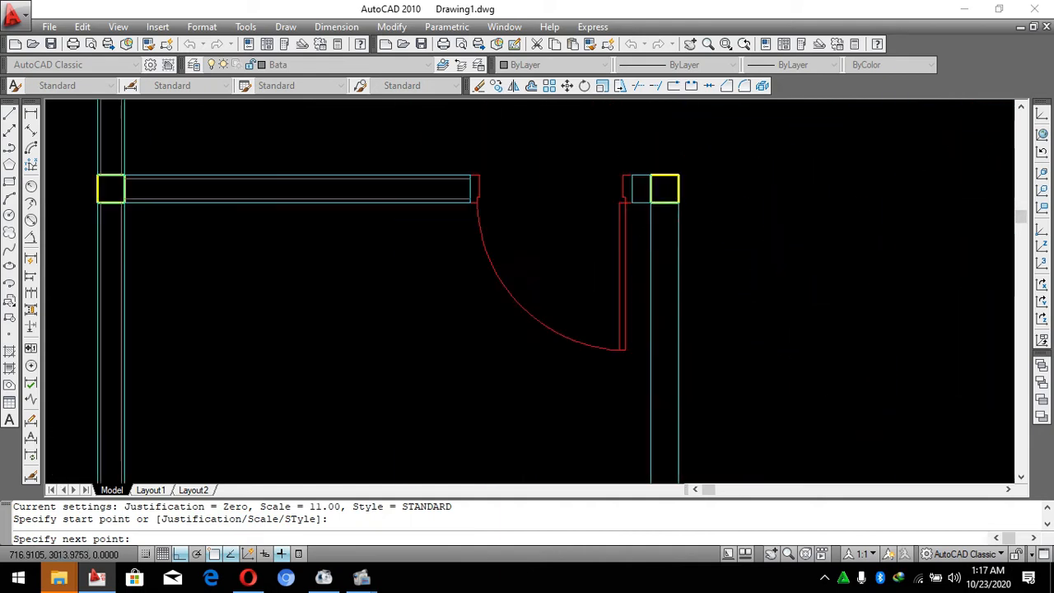
left_click(661, 203)
key("Return")
Draw a short multiline between the middle-left room's top-right column and the door's right jamb.
key("Return")
scroll(658, 200, "up", 3)
left_click(586, 178)
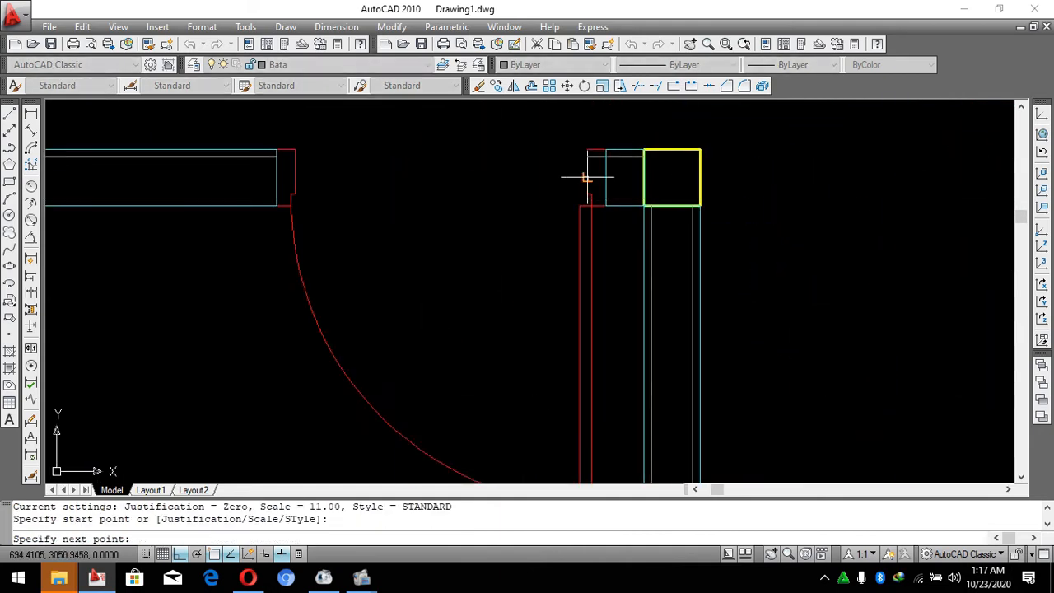
left_click(606, 177)
key("Escape")
Draw a multiline in the vertical wall from the triple-window wall's right column down to the front wall's left column.
scroll(596, 146, "down", 5)
key("Return")
scroll(603, 299, "up", 3)
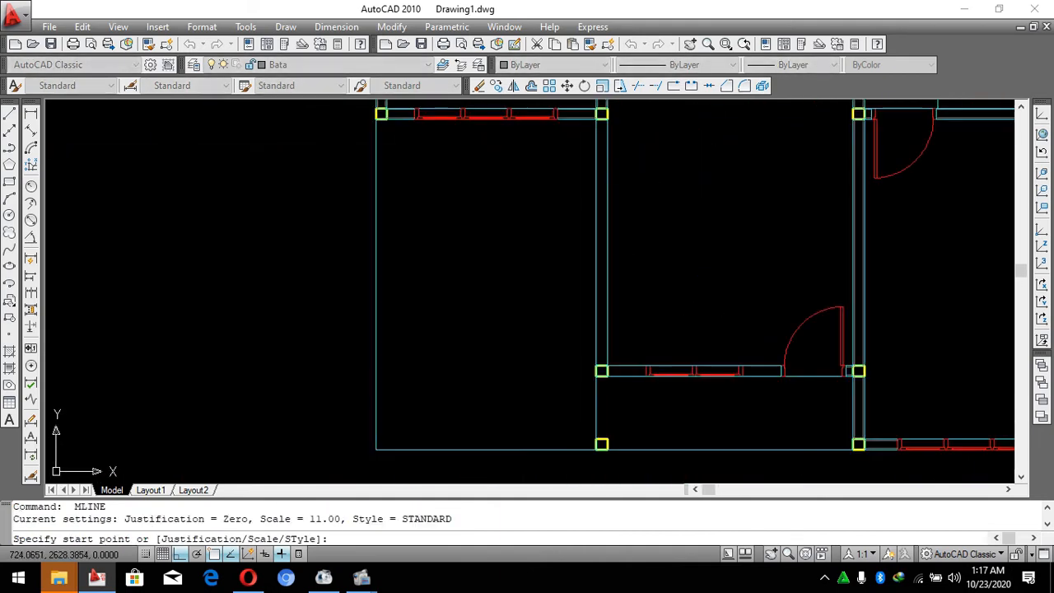
scroll(613, 116, "up", 3)
left_click(576, 123)
scroll(576, 165, "down", 4)
scroll(576, 211, "up", 4)
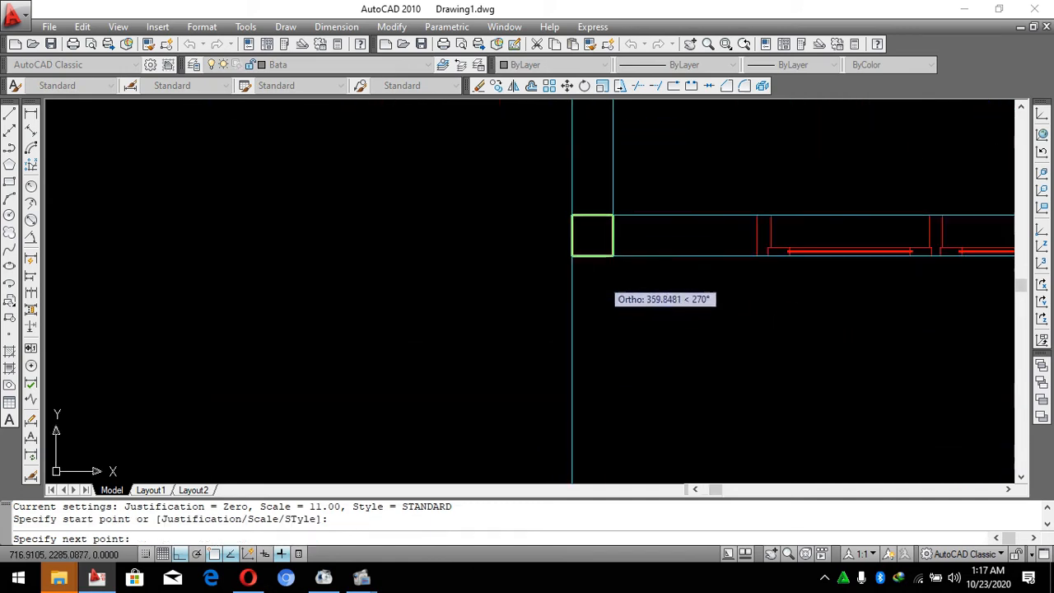
key("Return")
Draw a multiline in the front entrance wall from its left column to the double window.
key("Return")
left_click(617, 236)
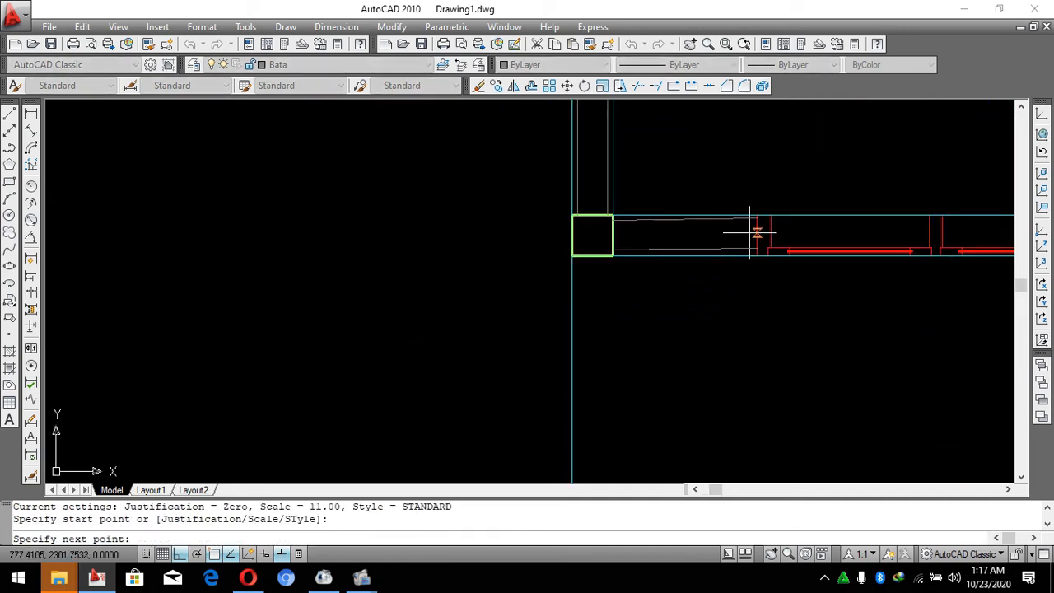
left_click(756, 233)
key("Escape")
Draw a multiline in the front entrance wall from the double window's right side to the door's left jamb.
scroll(654, 348, "down", 5)
scroll(654, 348, "up", 3)
key("Return")
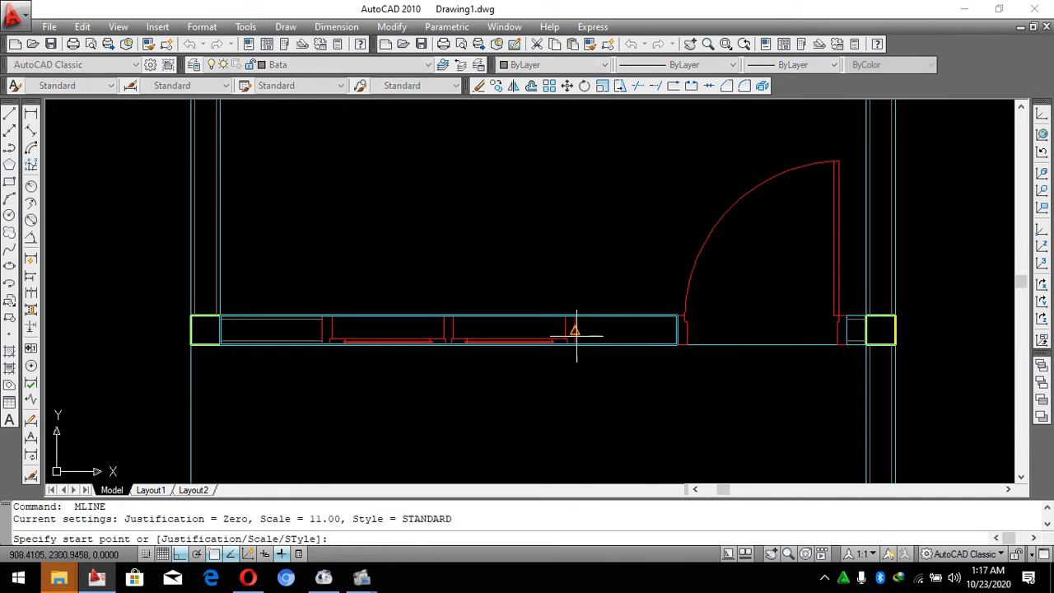
left_click(576, 336)
scroll(577, 336, "up", 4)
key("Escape")
Draw a multiline in the vertical wall from the column right of the upper folding doors down to the door opening.
scroll(717, 336, "down", 4)
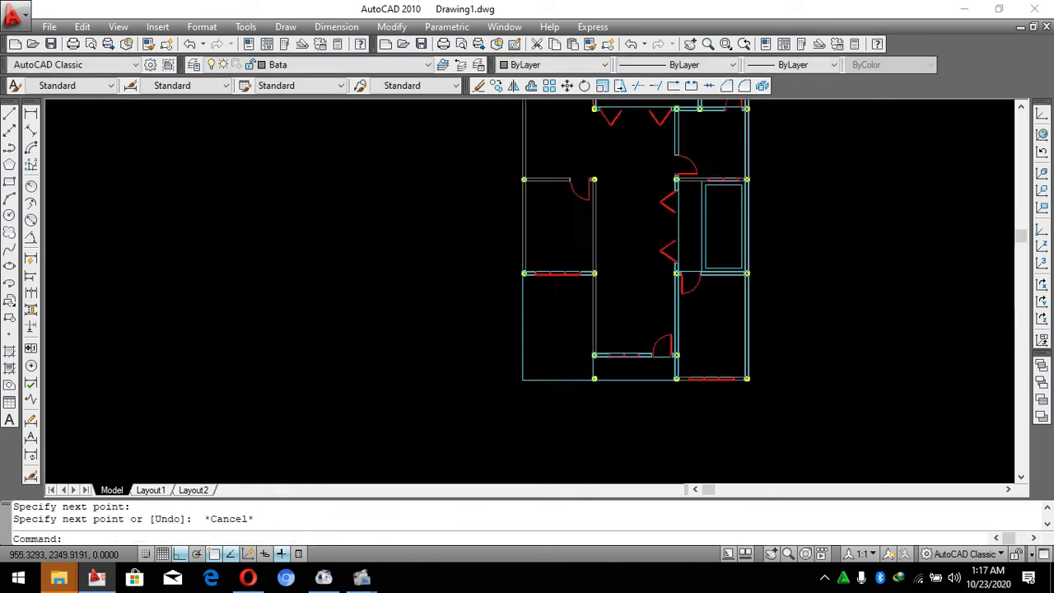
scroll(656, 173, "up", 3)
scroll(714, 305, "up", 3)
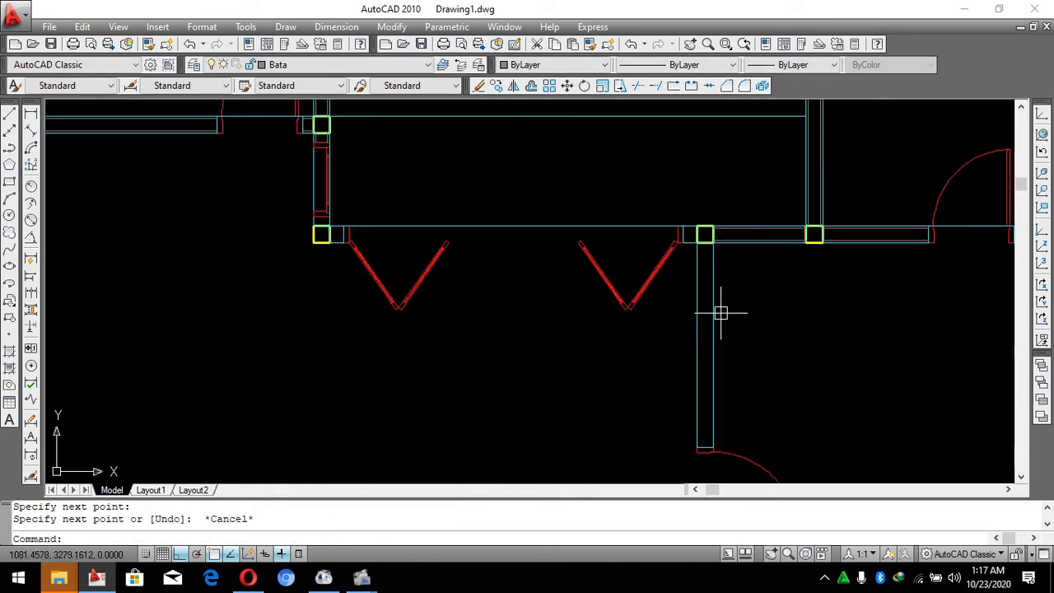
scroll(694, 189, "up", 3)
key("Return")
left_click(694, 184)
scroll(694, 185, "up", 2)
scroll(699, 317, "down", 3)
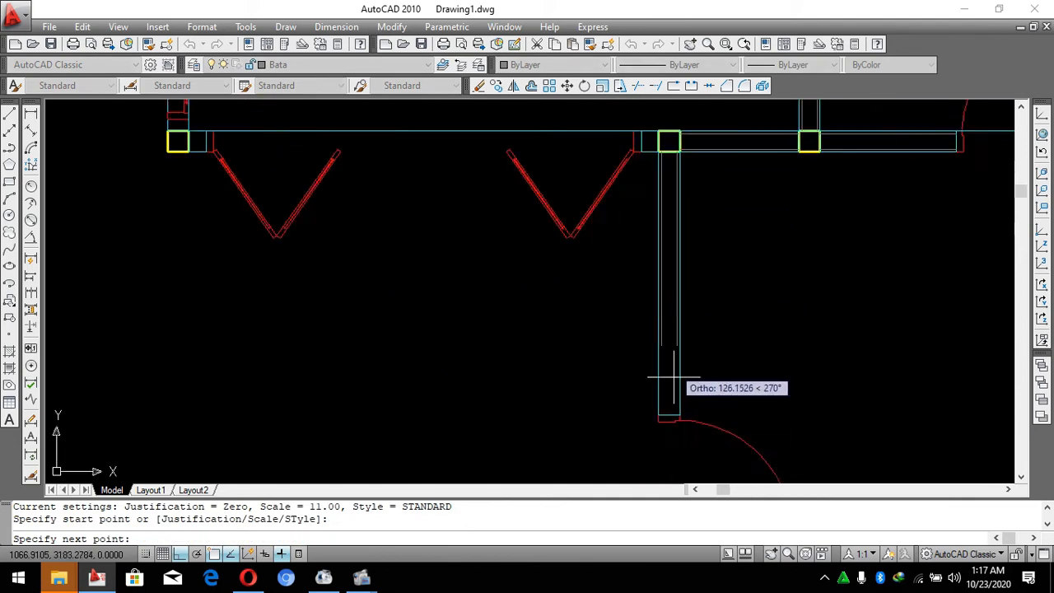
scroll(665, 376, "up", 3)
key("Escape")
Draw a short multiline between the column right of the upper folding doors and the opening's right jamb.
scroll(660, 405, "down", 3)
scroll(650, 219, "up", 3)
key("Return")
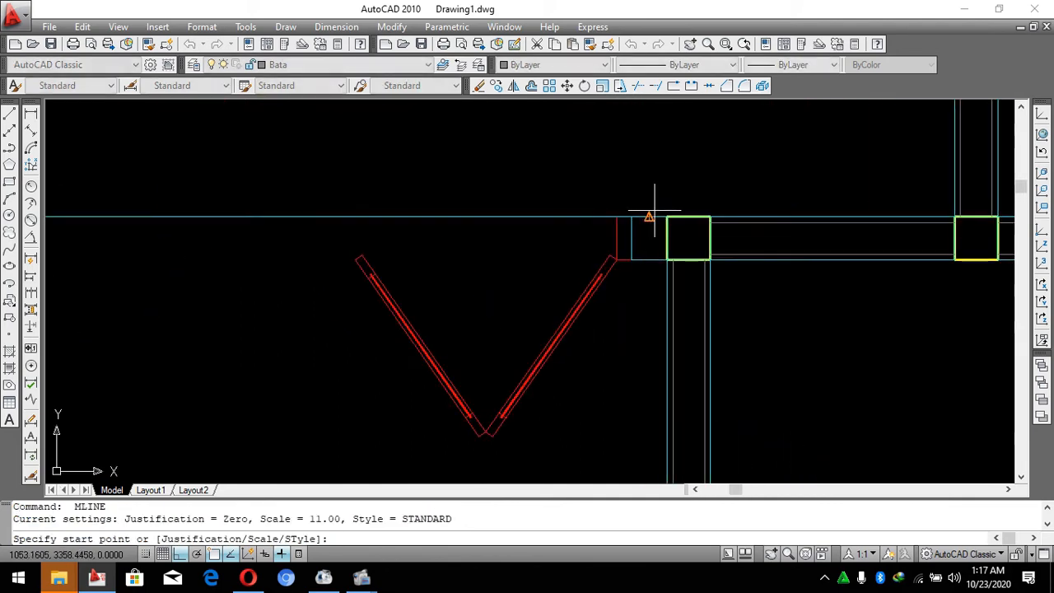
left_click(667, 240)
left_click(630, 239)
key("Escape")
Draw a short multiline between the upper folding doors' left jamb and the adjoining column.
scroll(543, 247, "down", 3)
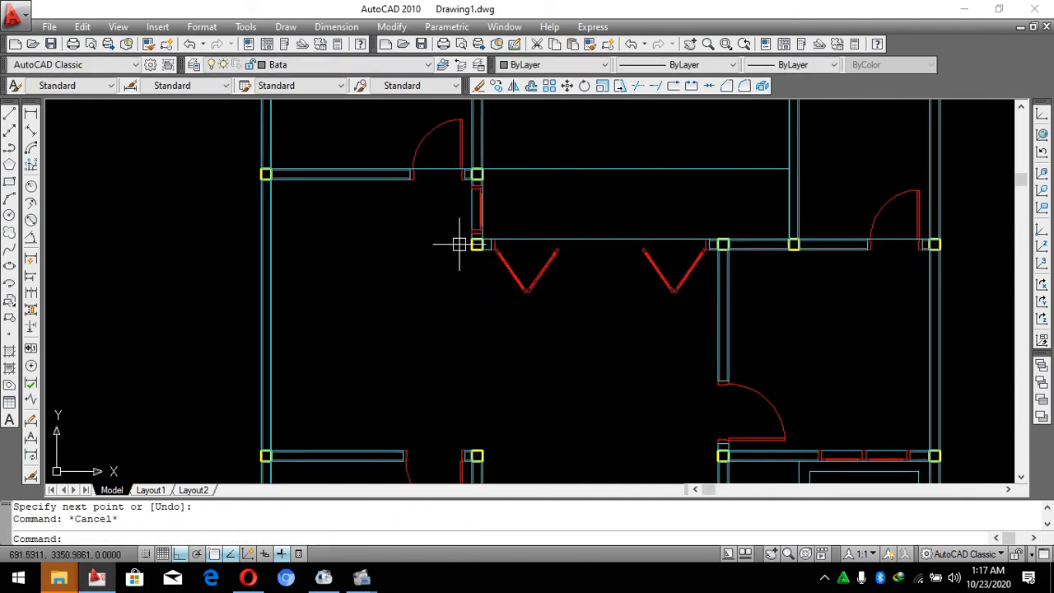
scroll(459, 244, "up", 3)
key("Return")
left_click(555, 230)
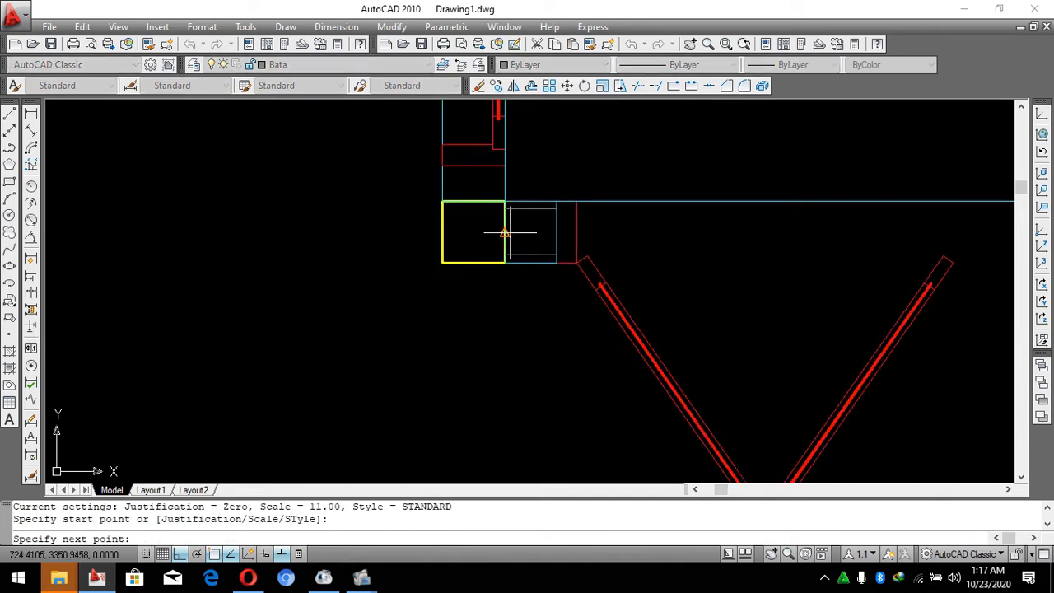
left_click(504, 232)
key("Return")
Draw a short multiline from the column left of the upper folding doors up to the window frame above it.
key("Return")
left_click(473, 201)
left_click(473, 166)
key("Return")
key("Escape")
Look over the walls of the whole floor plan for segments still missing a brick multiline.
scroll(529, 370, "down", 3)
scroll(517, 237, "up", 2)
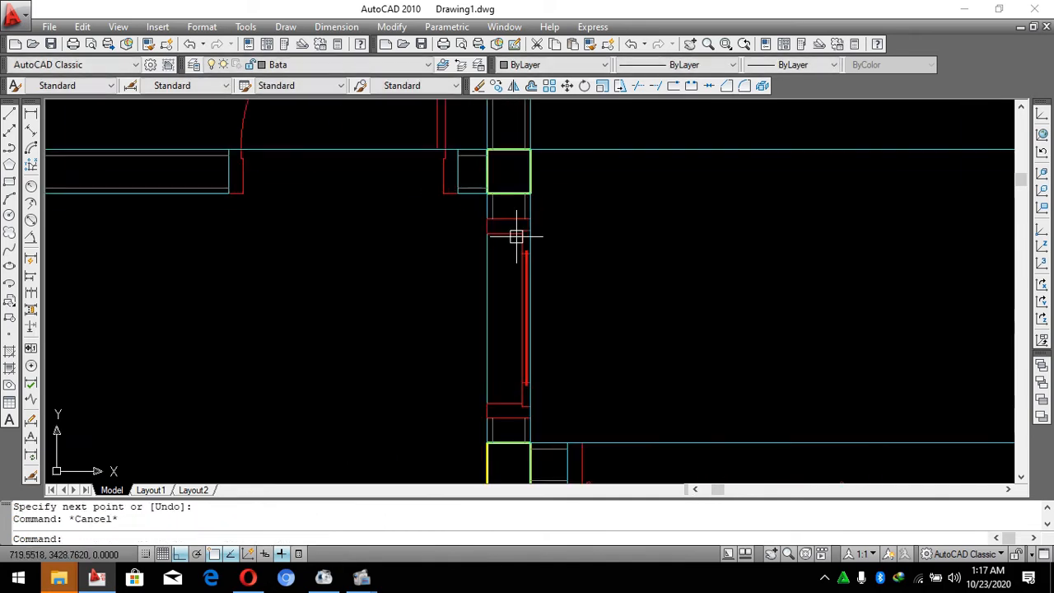
key("Return")
key("Escape")
scroll(513, 231, "down", 4)
scroll(577, 238, "up", 1)
scroll(618, 238, "down", 3)
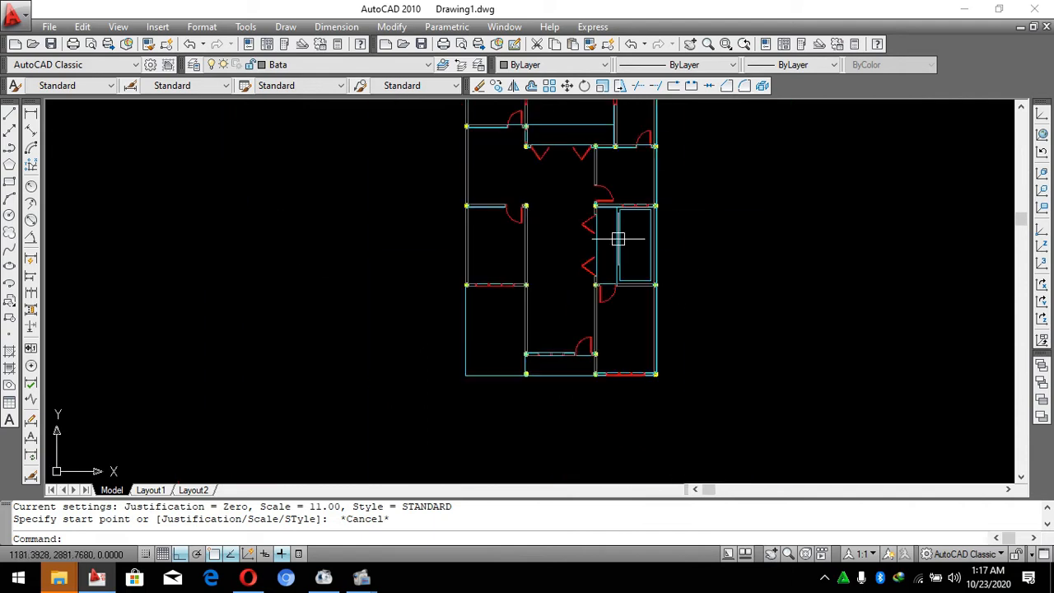
scroll(613, 288, "up", 3)
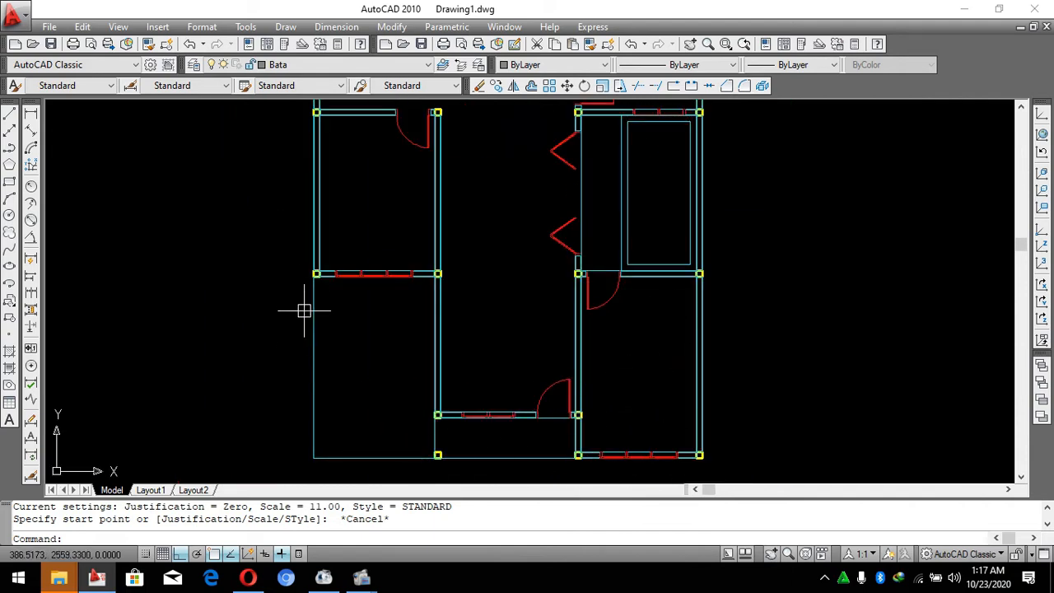
scroll(572, 287, "down", 3)
scroll(489, 252, "up", 5)
scroll(629, 167, "down", 2)
key("Escape")
key("Escape")
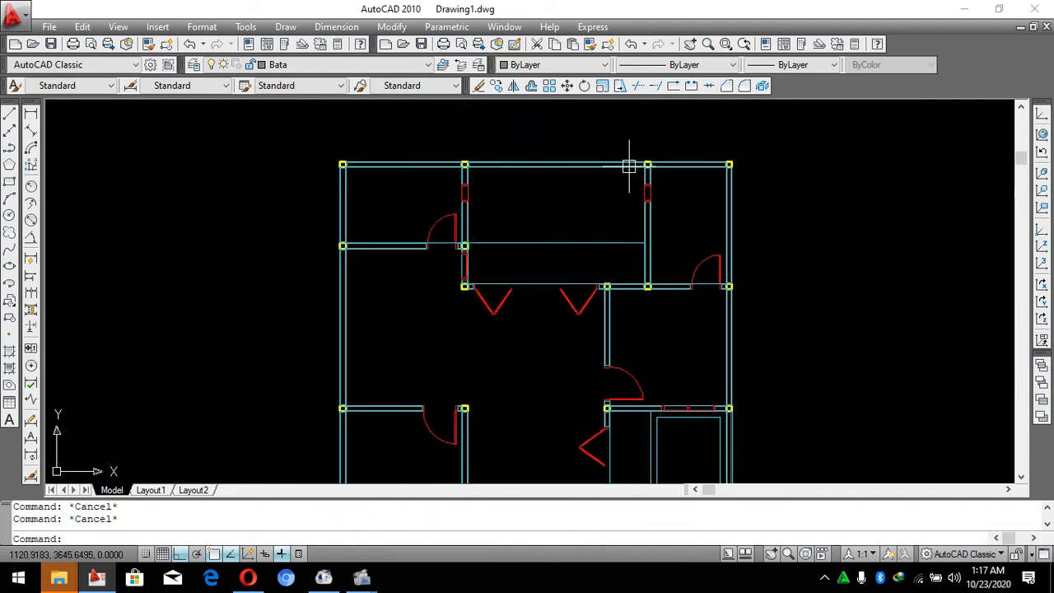
Check the brick masonry symbol in the browser's image search results, and return to the AutoCAD floor plan.
scroll(629, 167, "down", 2)
scroll(645, 256, "down", 1)
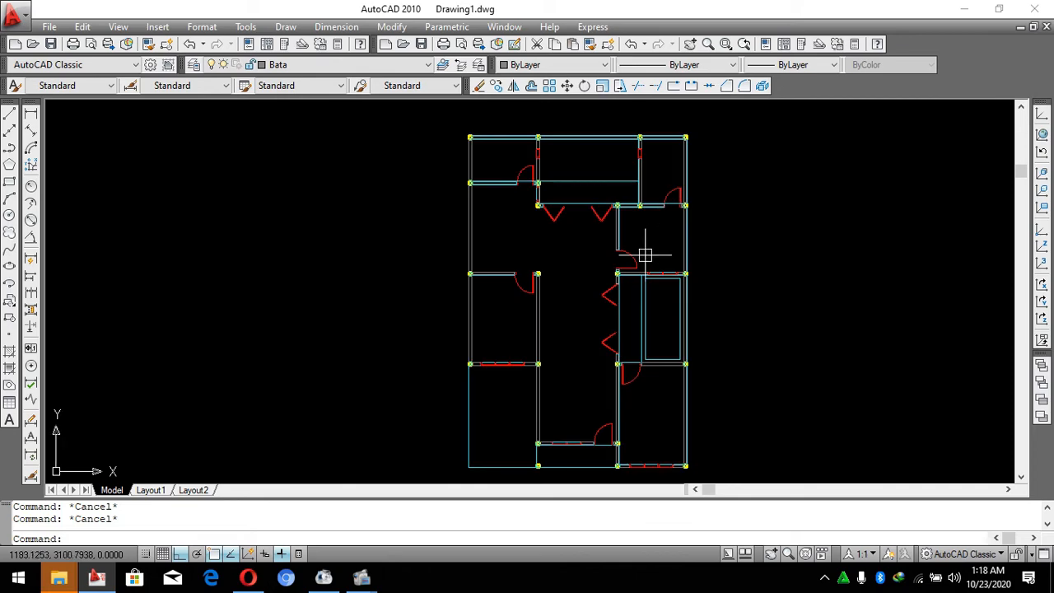
left_click(248, 576)
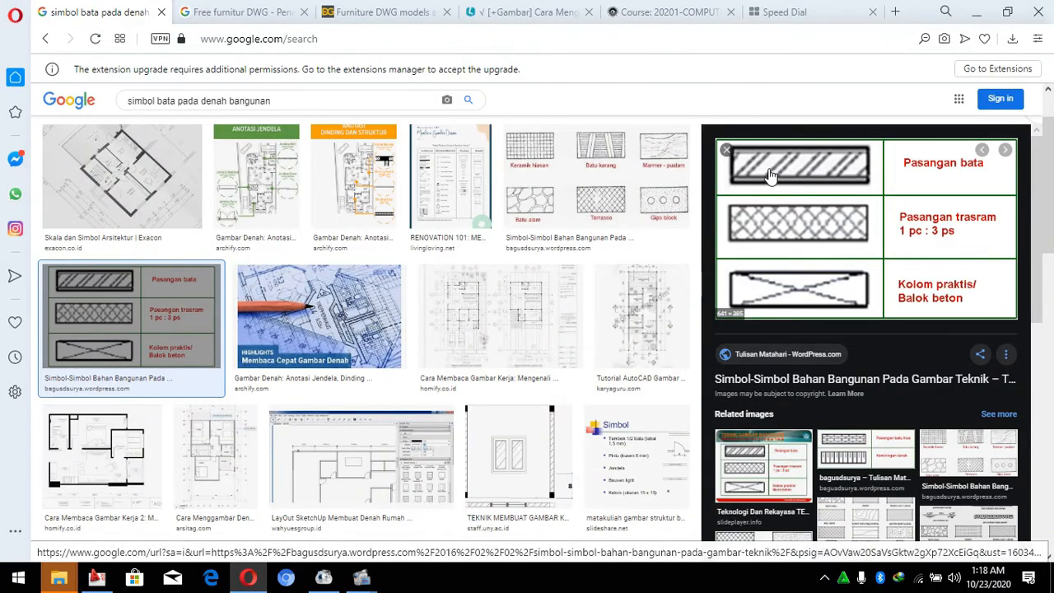
left_click(96, 577)
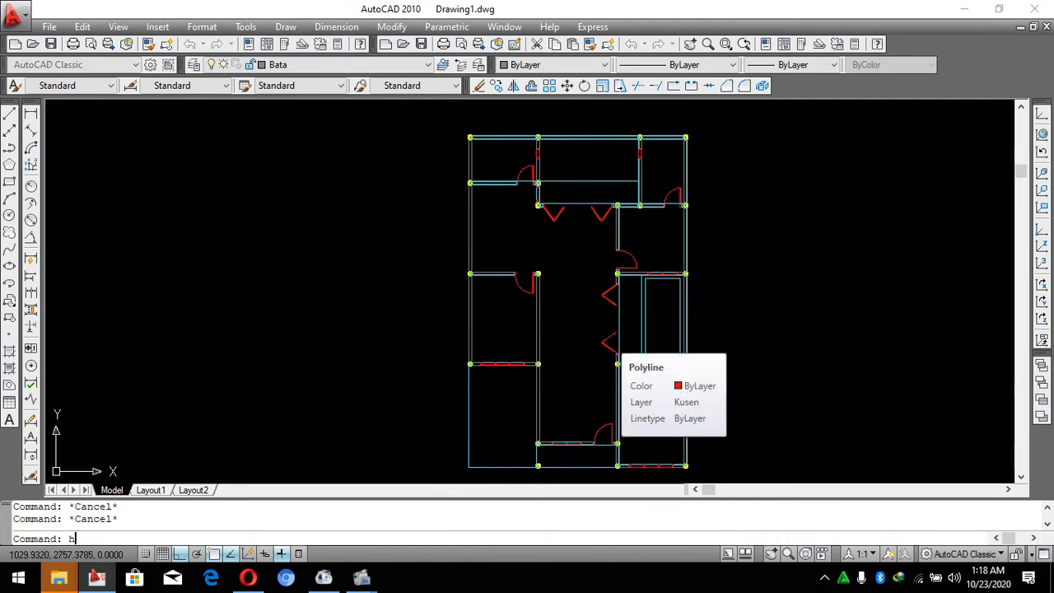
Start a hatch with the predefined ANSI32 pattern.
type("h")
key("Return")
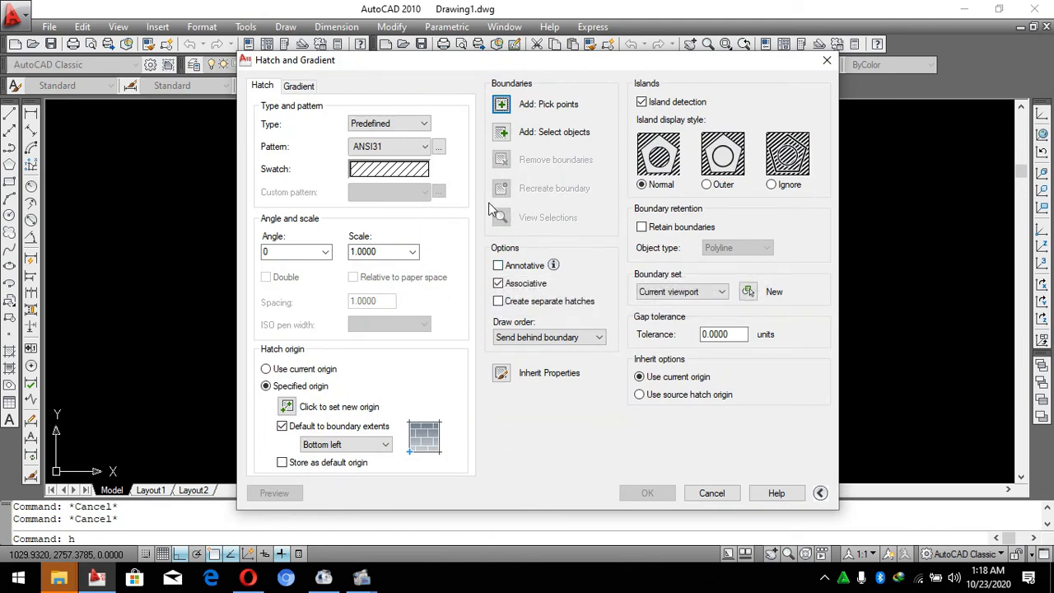
left_click(439, 146)
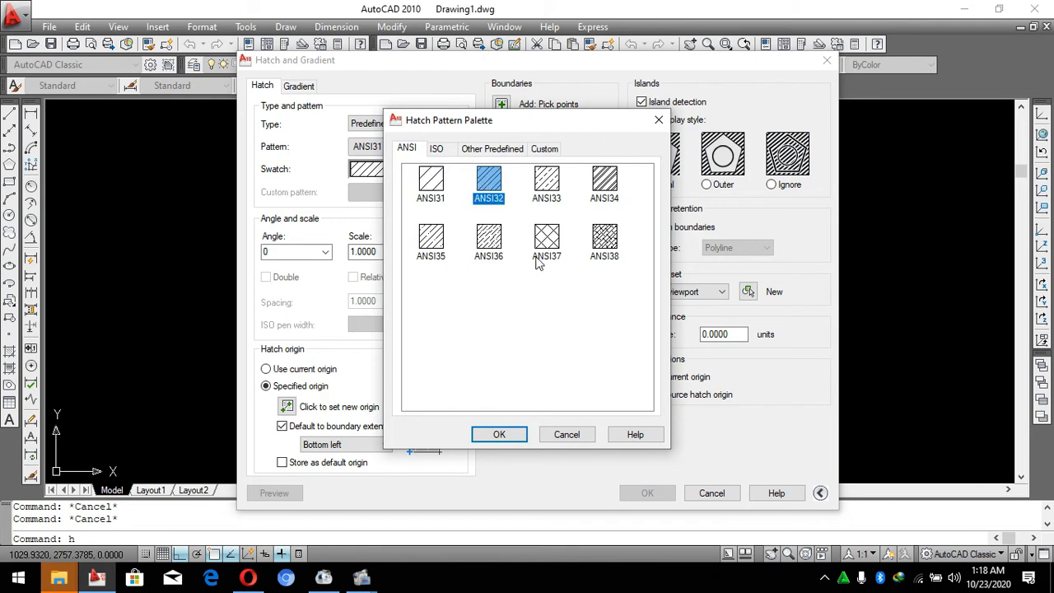
left_click(501, 434)
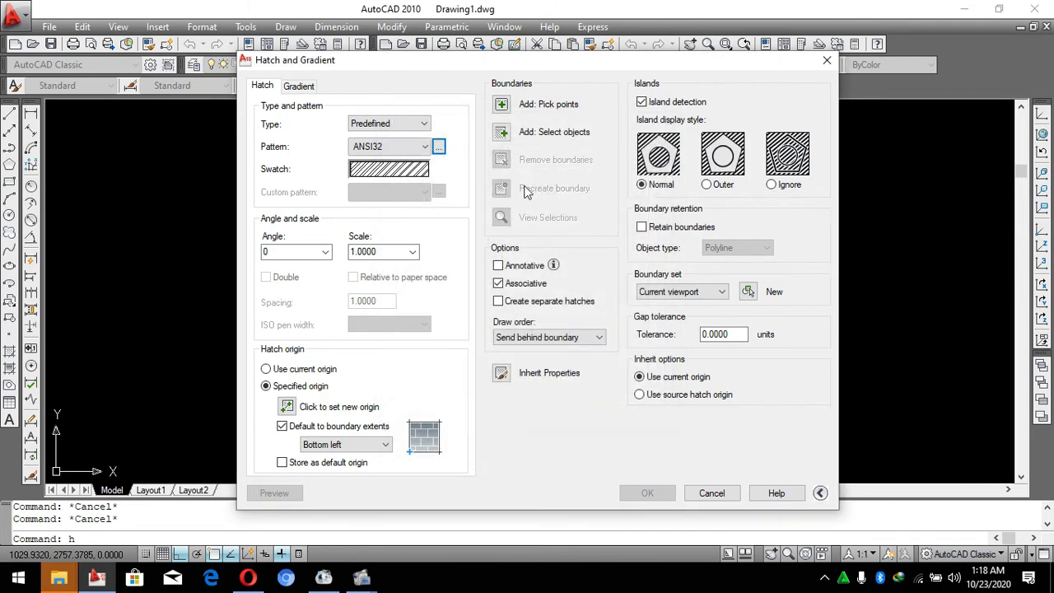
Pick the brick areas on both sides of the lower right room's bottom window and in its side walls as hatch areas.
left_click(502, 108)
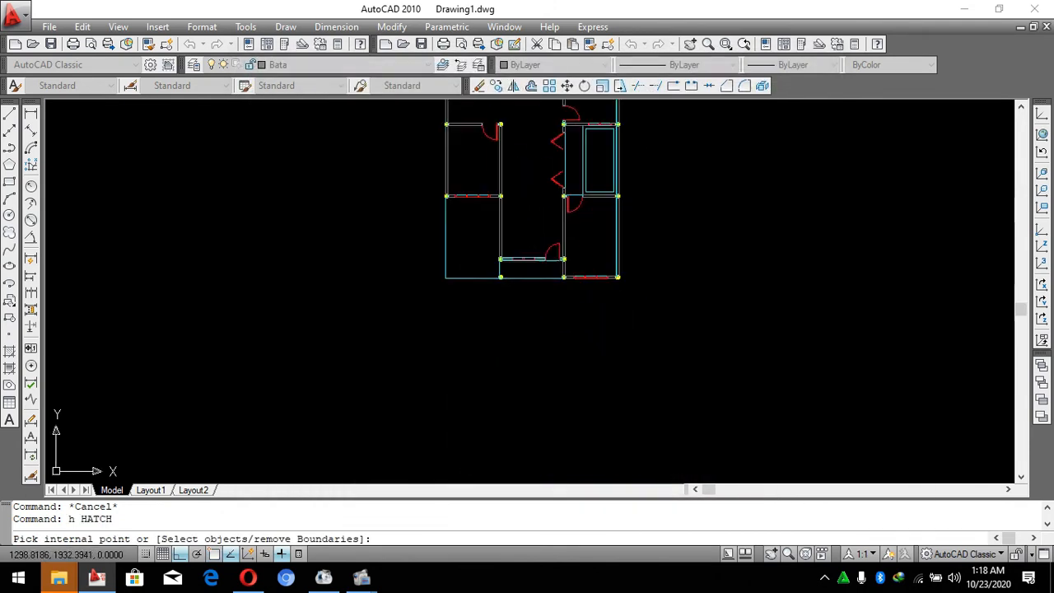
scroll(649, 278, "up", 3)
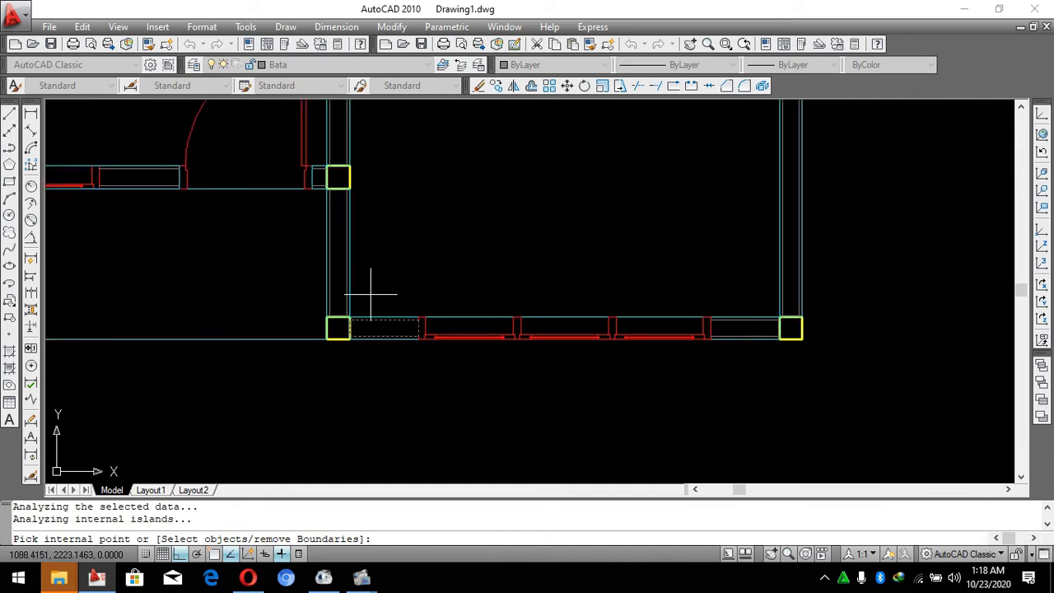
scroll(732, 327, "down", 5)
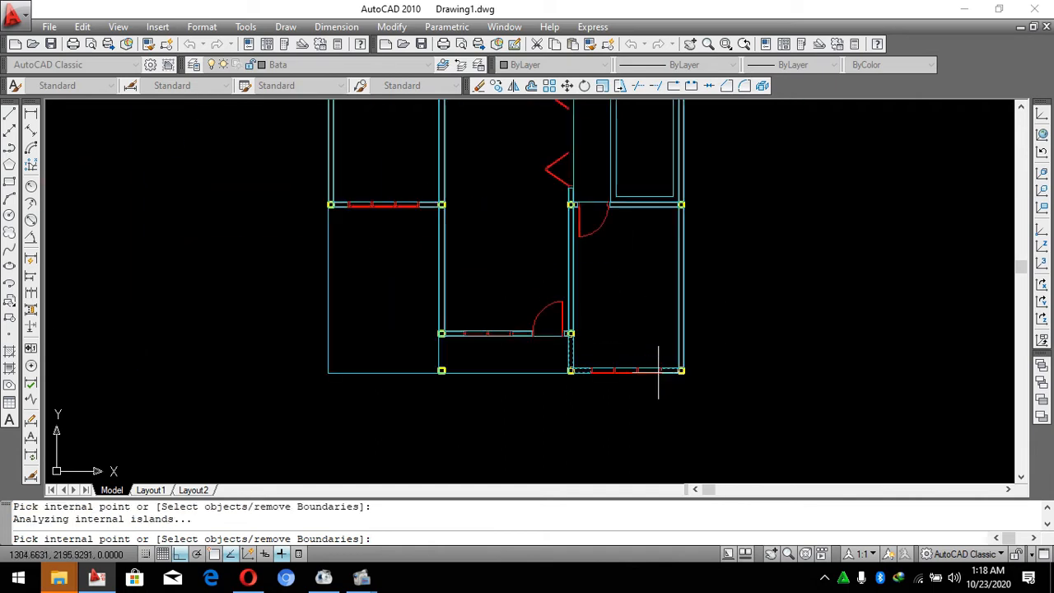
scroll(688, 258, "up", 1)
scroll(540, 271, "up", 2)
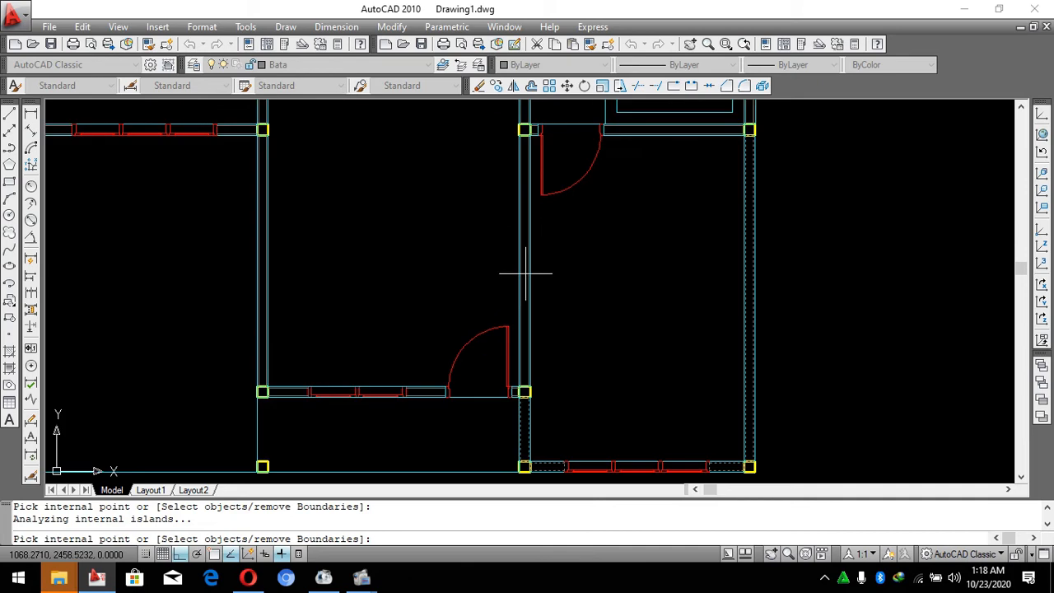
Add the rest of the lower right room's left wall, the stub below the folding doors and the upper wall beside the door as hatch areas.
scroll(565, 340, "down", 2)
scroll(546, 278, "up", 4)
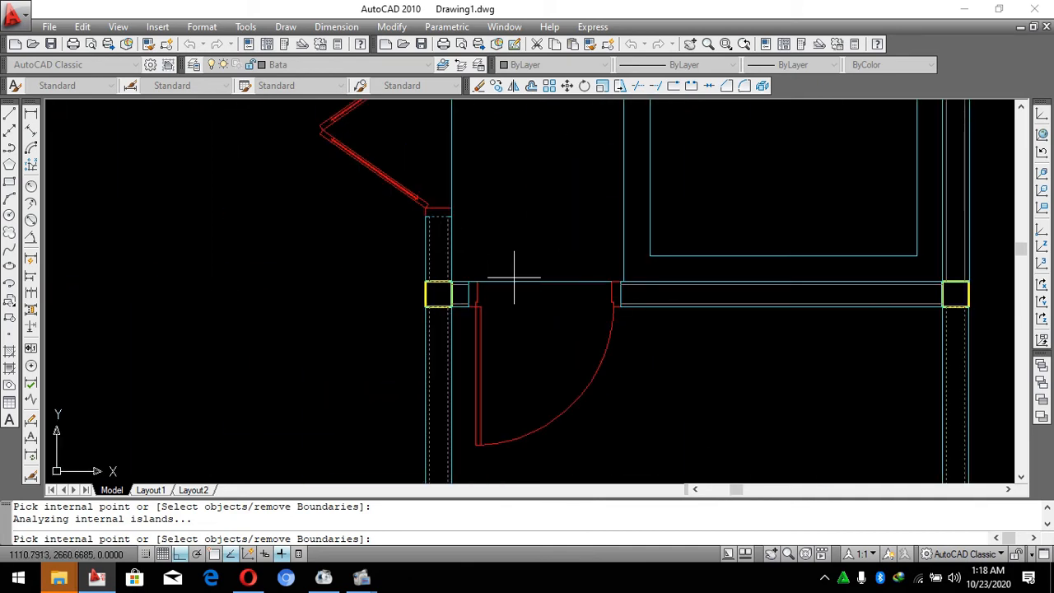
scroll(658, 281, "down", 5)
scroll(709, 212, "up", 3)
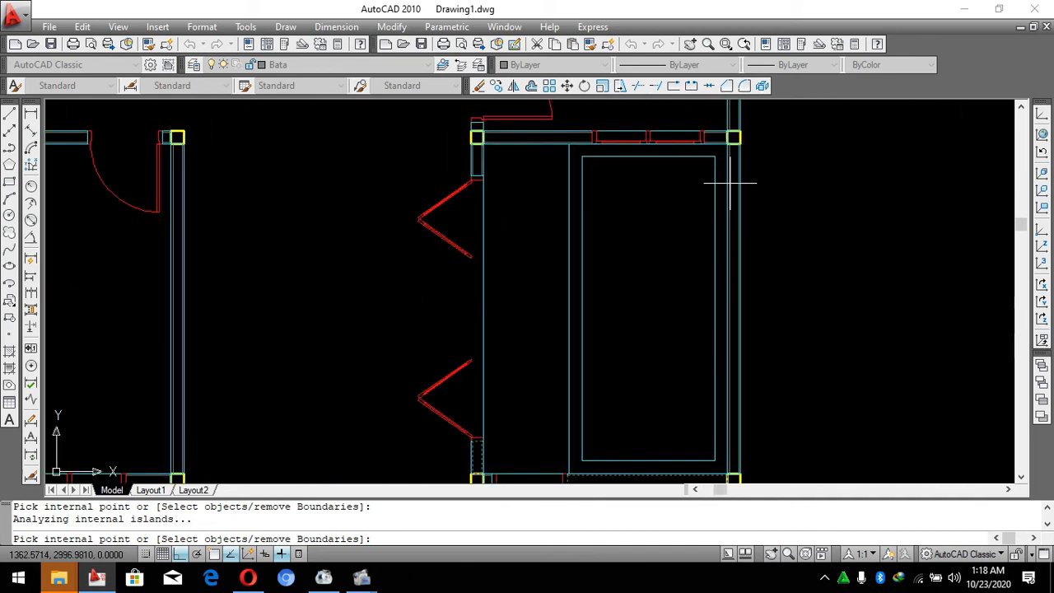
Add the right outer wall, the brick areas beside the middle window and the stub above the side folding doors as hatch areas.
scroll(735, 174, "down", 2)
scroll(510, 284, "up", 4)
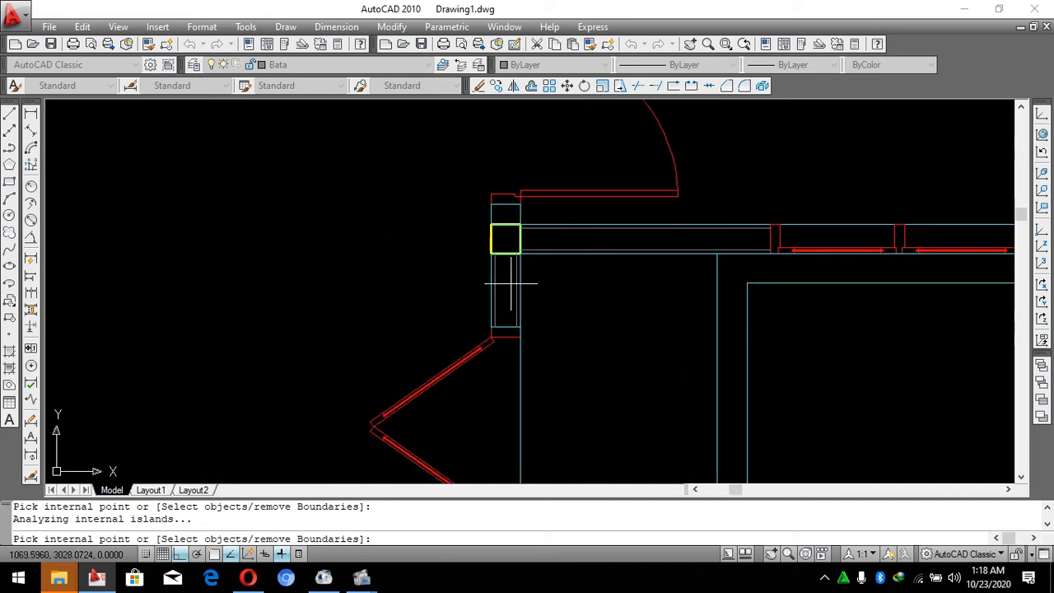
scroll(547, 235, "down", 4)
scroll(517, 276, "up", 1)
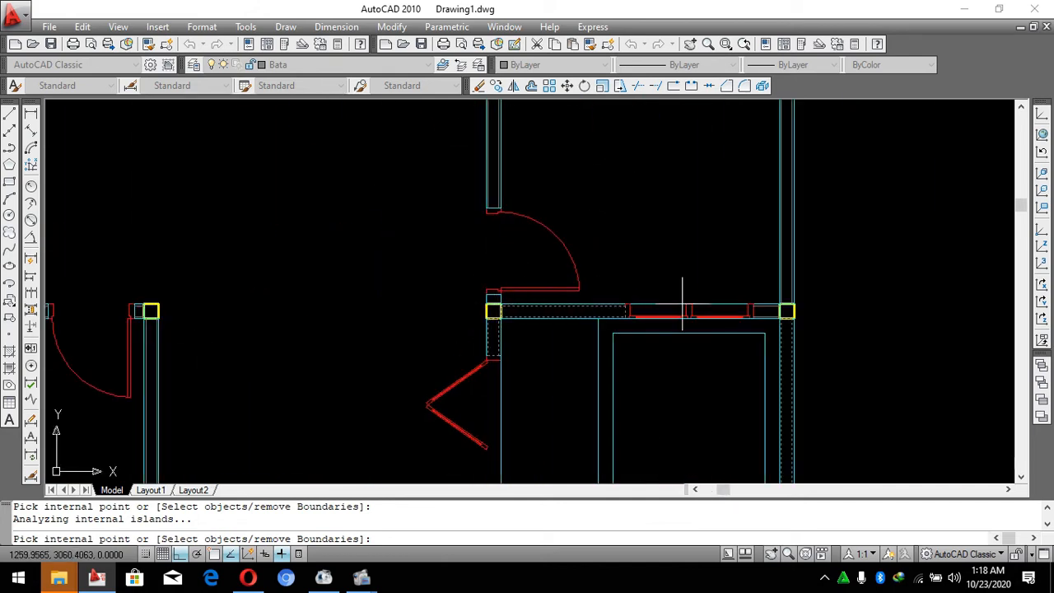
scroll(745, 298, "up", 2)
scroll(805, 268, "down", 3)
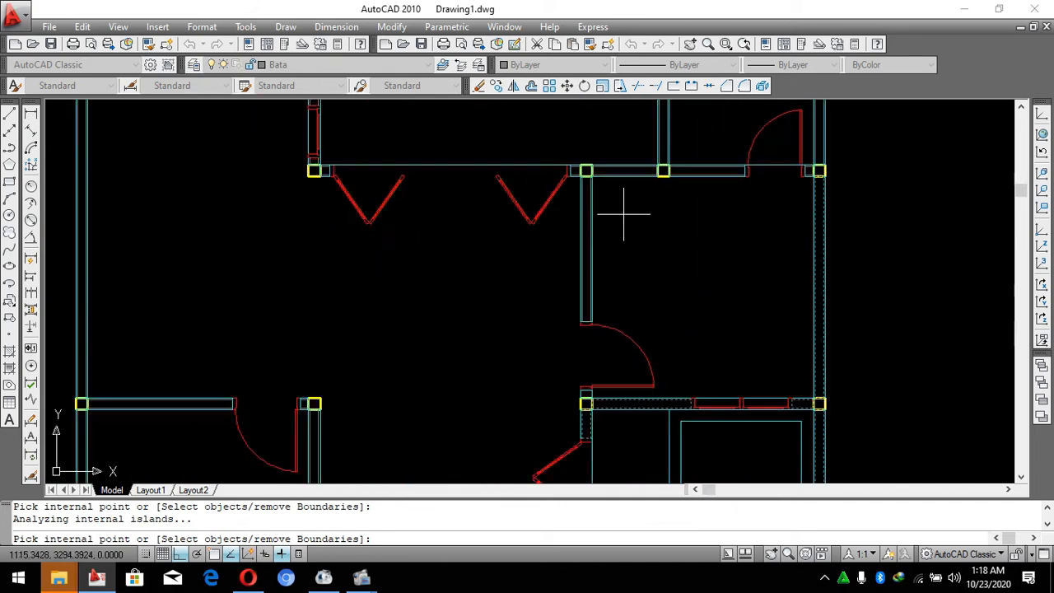
Add the vertical wall above the middle door and the horizontal wall between the upper folding doors and the right door as hatch areas.
scroll(577, 207, "up", 2)
scroll(556, 141, "up", 3)
left_click(557, 157)
left_click(659, 165)
scroll(659, 166, "down", 2)
middle_click_drag(942, 149, 621, 260)
scroll(622, 260, "down", 1)
scroll(577, 266, "down", 2)
scroll(554, 198, "up", 2)
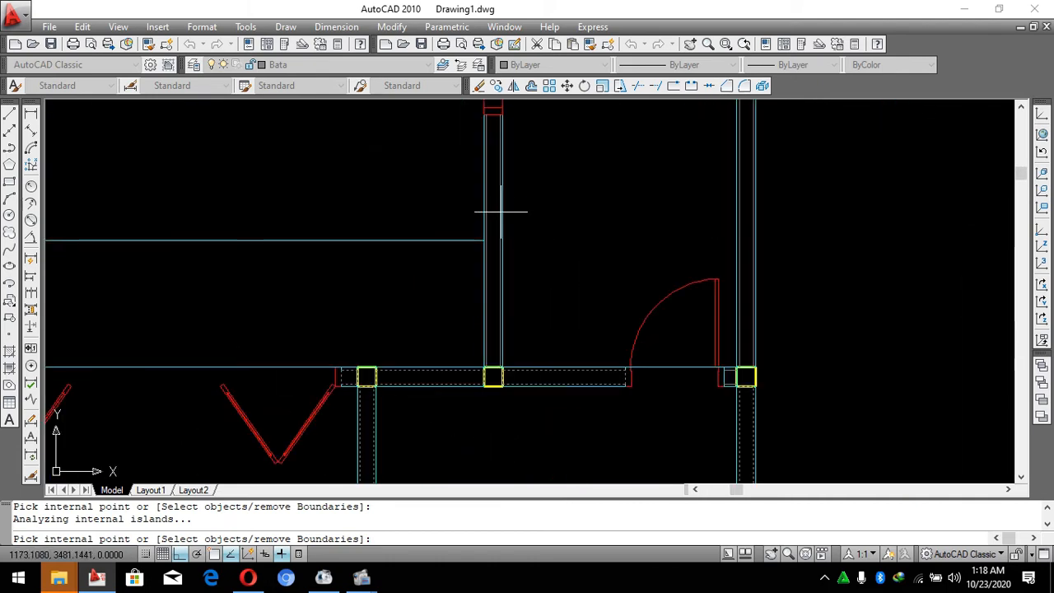
Add the partition wall left of the upper right room as a hatch area and apply the ANSI32 hatch.
scroll(538, 305, "down", 3)
scroll(546, 301, "up", 4)
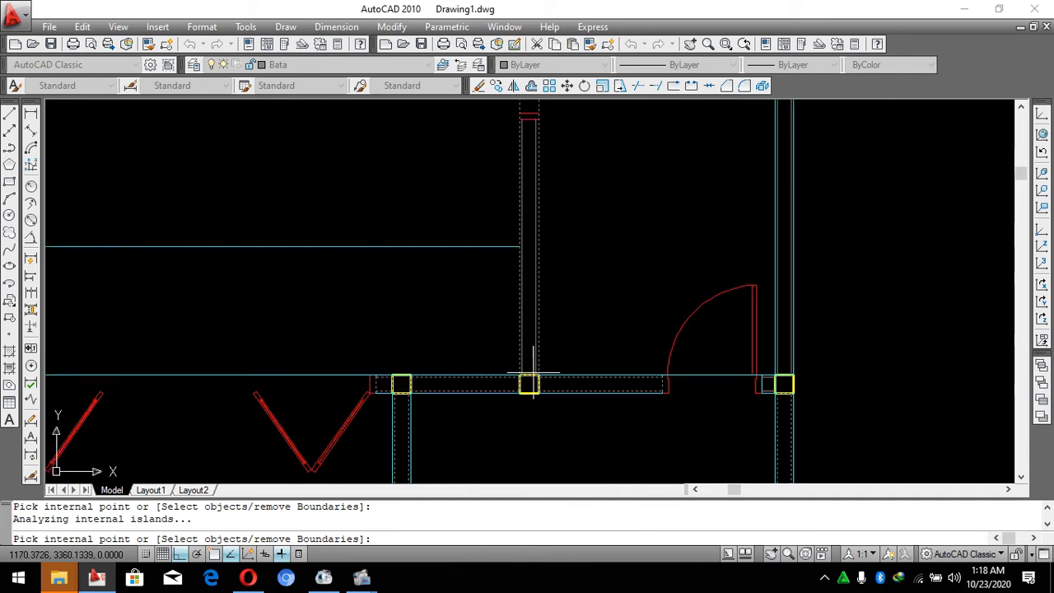
key("Return")
key("Return")
key("Escape")
key("Escape")
scroll(561, 375, "down", 4)
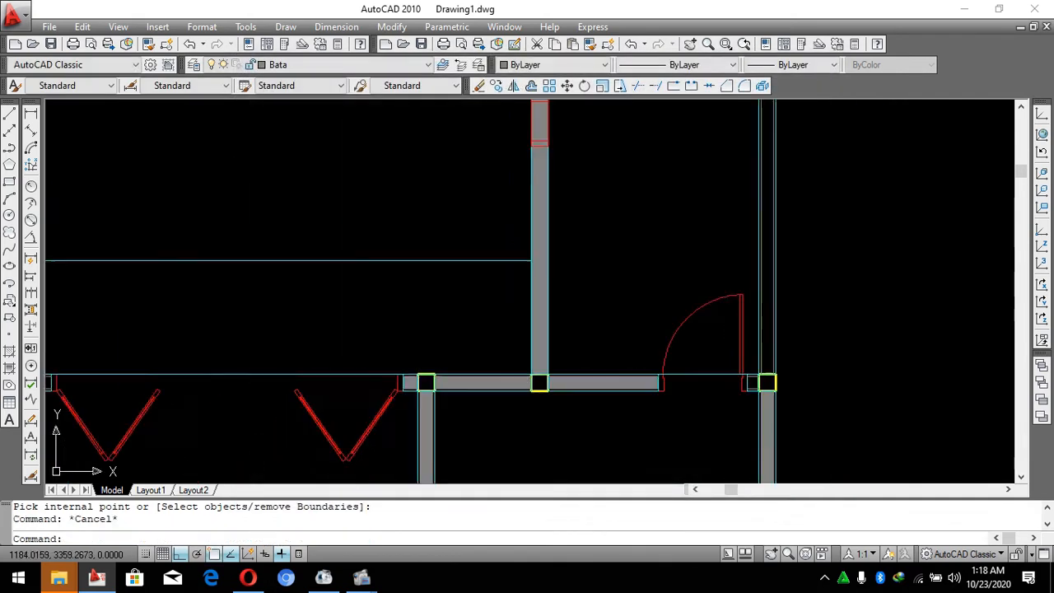
Trim away the hatch that overfills the partition wall left of the upper right room.
scroll(555, 233, "up", 3)
scroll(549, 206, "up", 4)
type("tr")
key("Return")
key("Return")
scroll(556, 249, "up", 4)
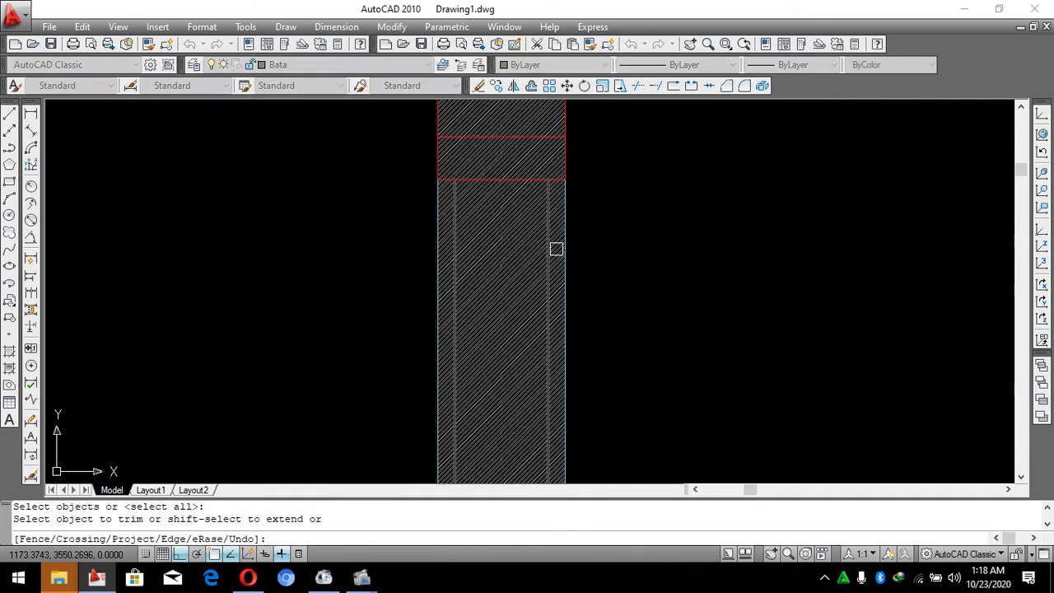
scroll(559, 245, "up", 3)
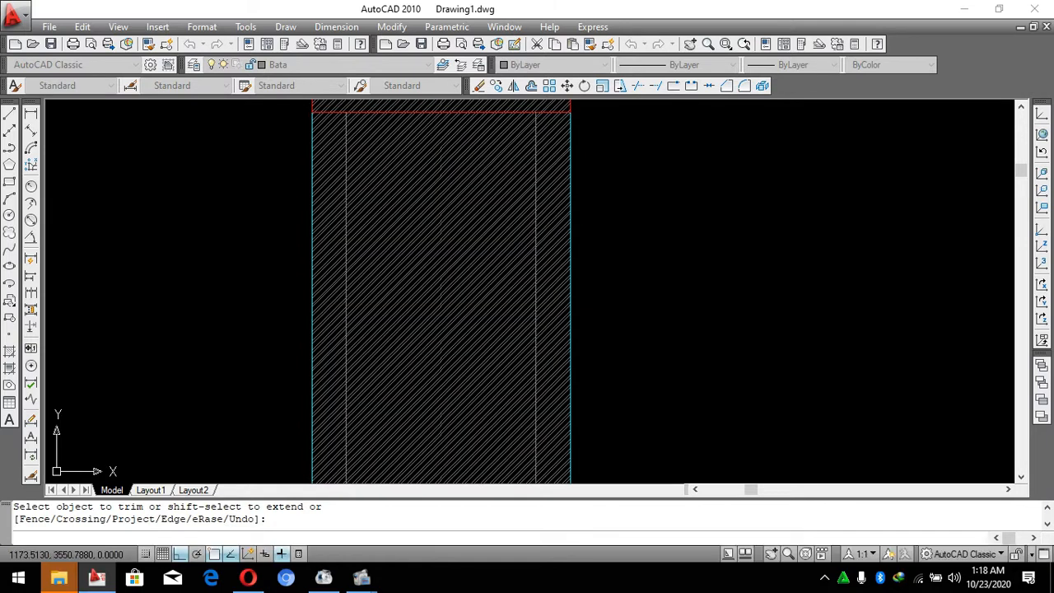
scroll(536, 329, "down", 5)
key("Escape")
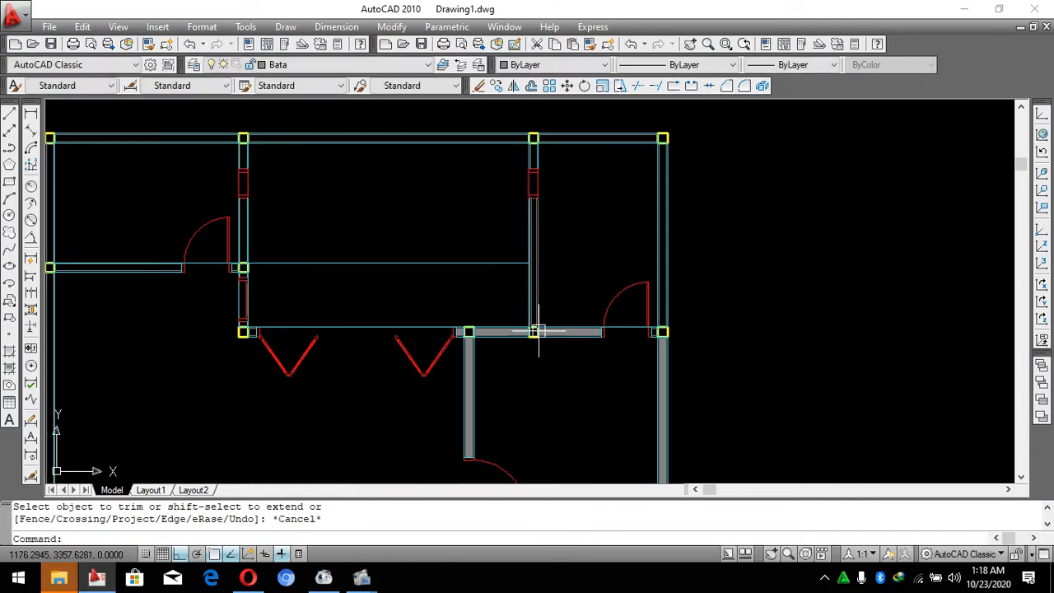
Edit the wall hatch to add the partition wall left of the upper right room, both below and above its window.
scroll(557, 259, "up", 6)
scroll(543, 198, "down", 4)
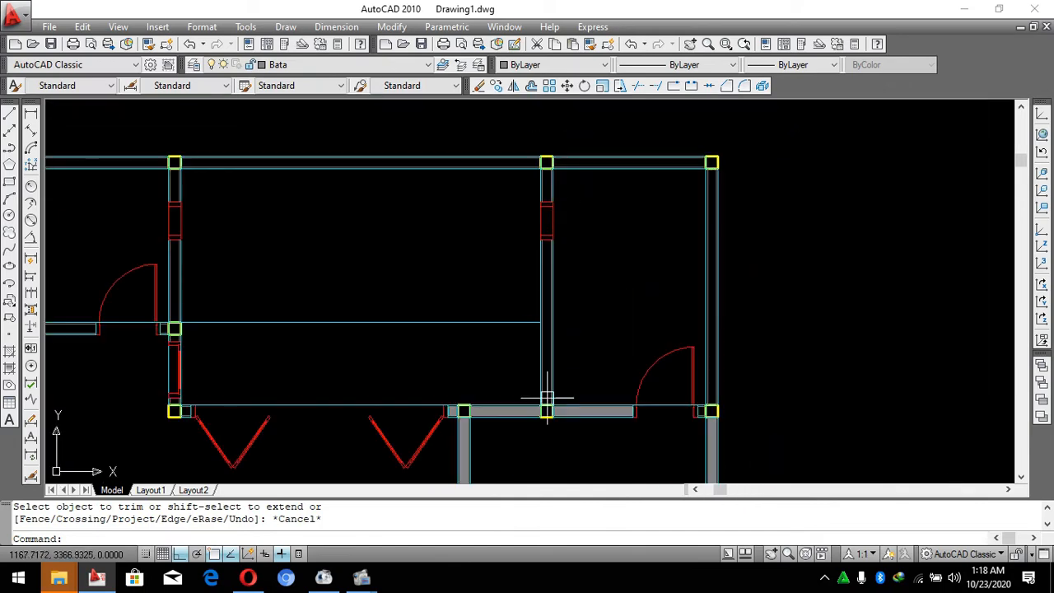
scroll(548, 404, "up", 6)
double_click(547, 406)
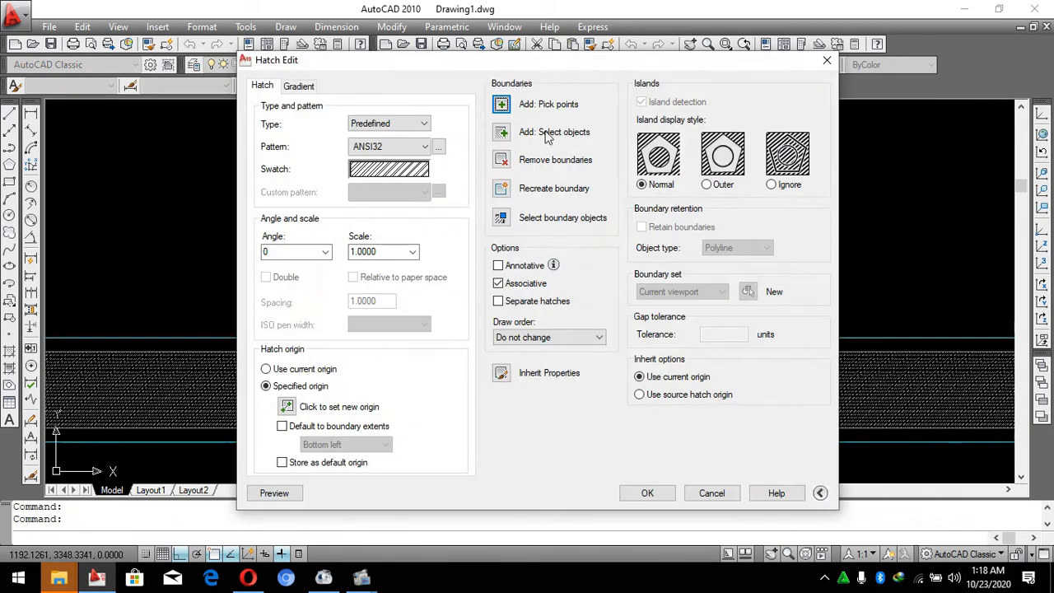
left_click(501, 105)
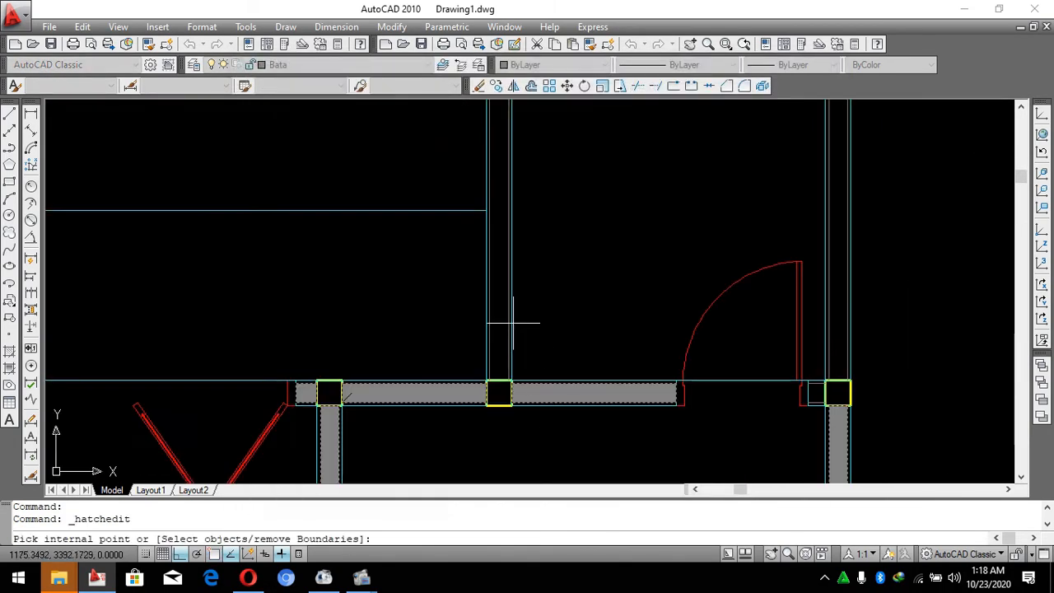
left_click(503, 209)
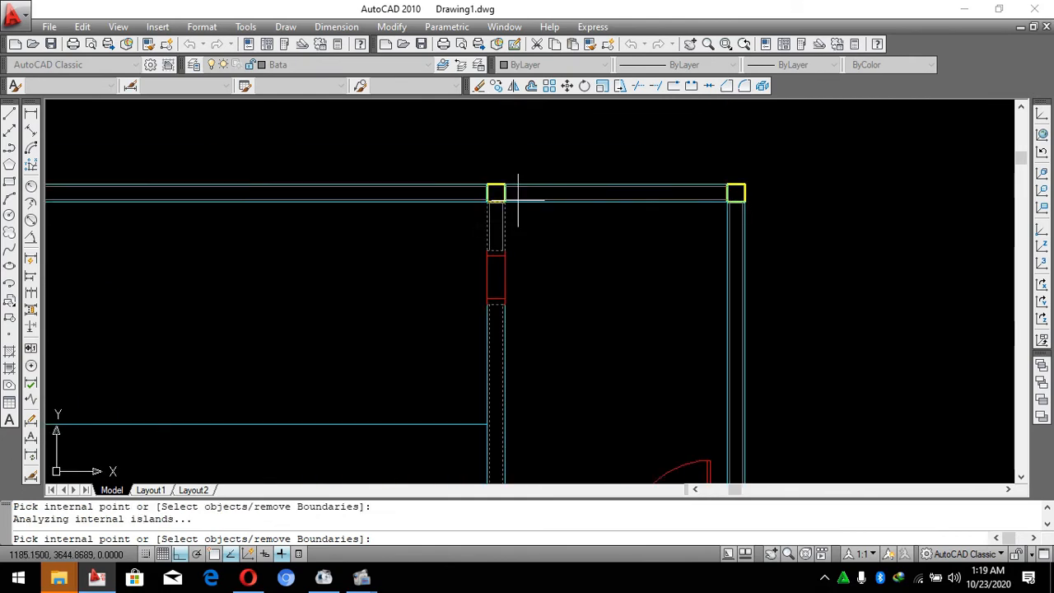
key("Return")
key("Return")
Trim away the overfilled hatch between the partition window and the column above it.
scroll(496, 214, "up", 2)
key("Escape")
type("t")
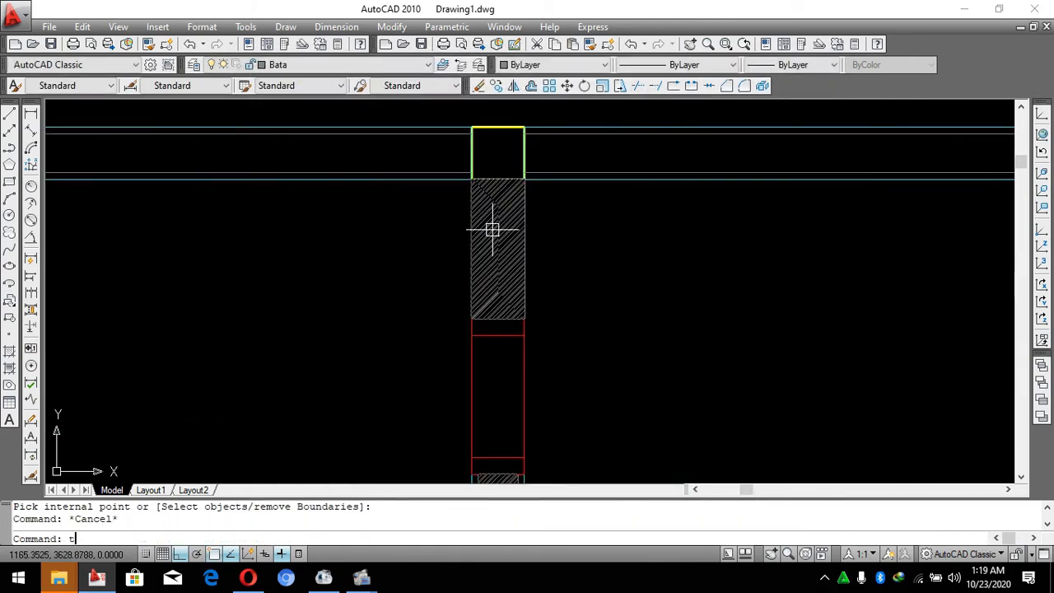
type("r")
key("Return")
key("Return")
scroll(492, 229, "up", 2)
left_click(494, 231)
key("Escape")
key("Escape")
scroll(491, 207, "down", 4)
Edit the wall hatch again to add the brick area above the partition window and the upper right room's top wall.
double_click(496, 306)
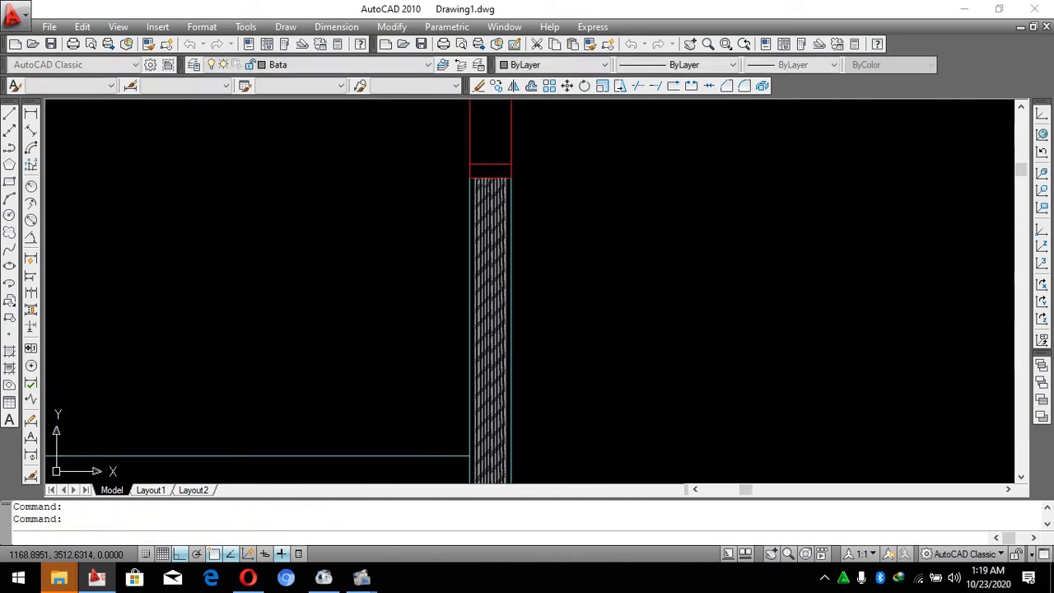
left_click(539, 114)
scroll(531, 198, "up", 3)
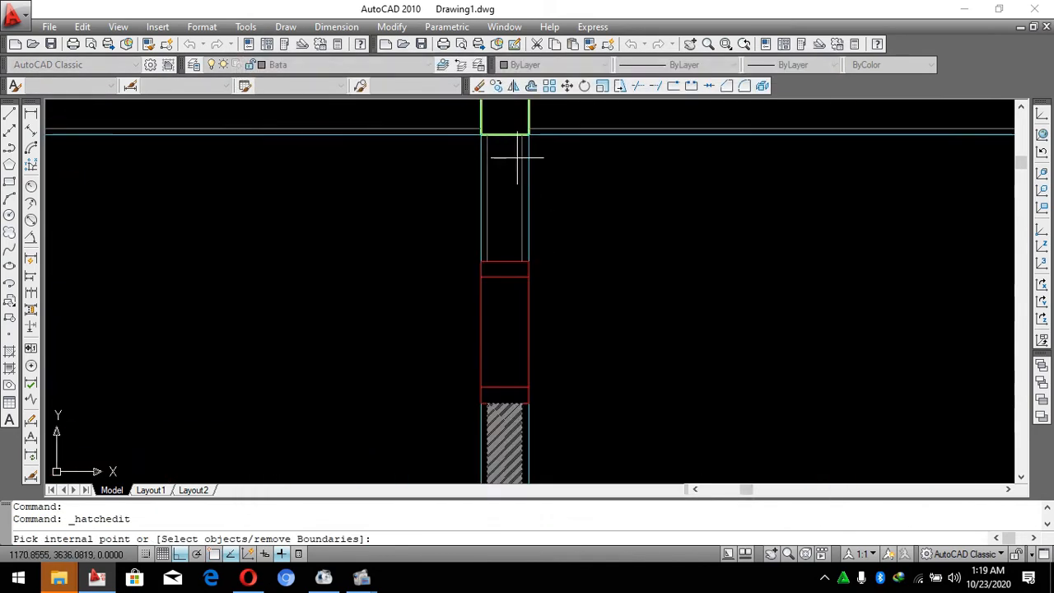
scroll(508, 218, "down", 3)
left_click(553, 194)
scroll(649, 228, "down", 2)
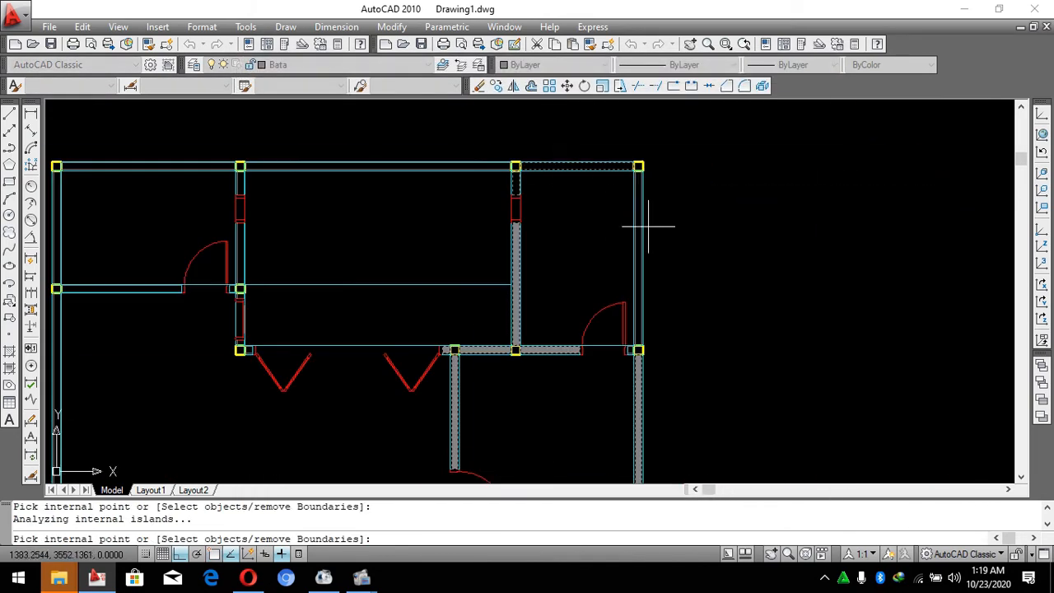
Add the upper right room's right wall, the middle room's top wall and the brick area above the left partition window to the hatch.
scroll(423, 200, "down", 3)
scroll(584, 230, "up", 5)
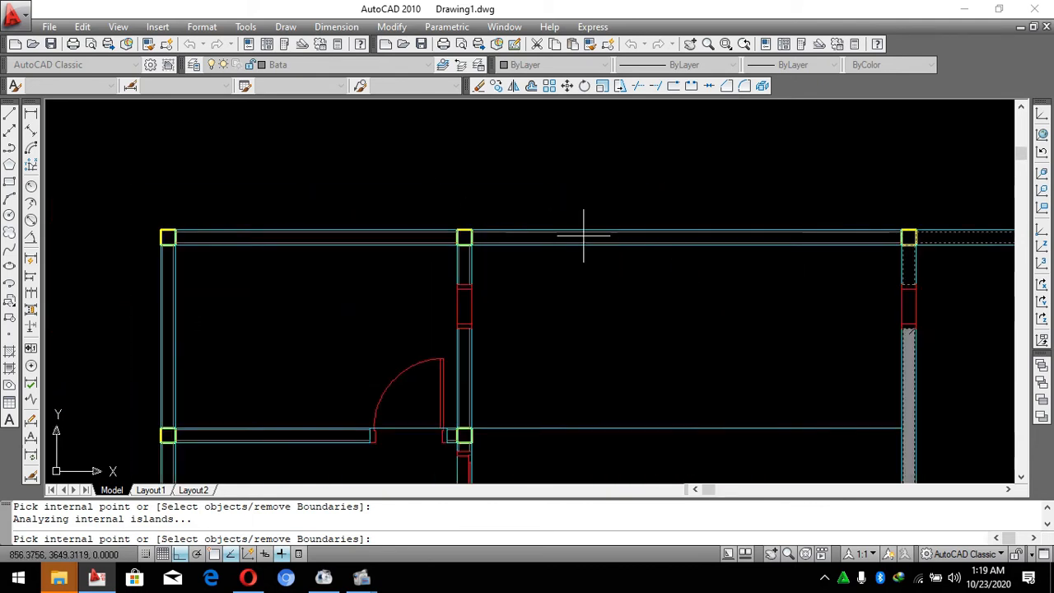
scroll(463, 239, "down", 4)
scroll(449, 247, "up", 3)
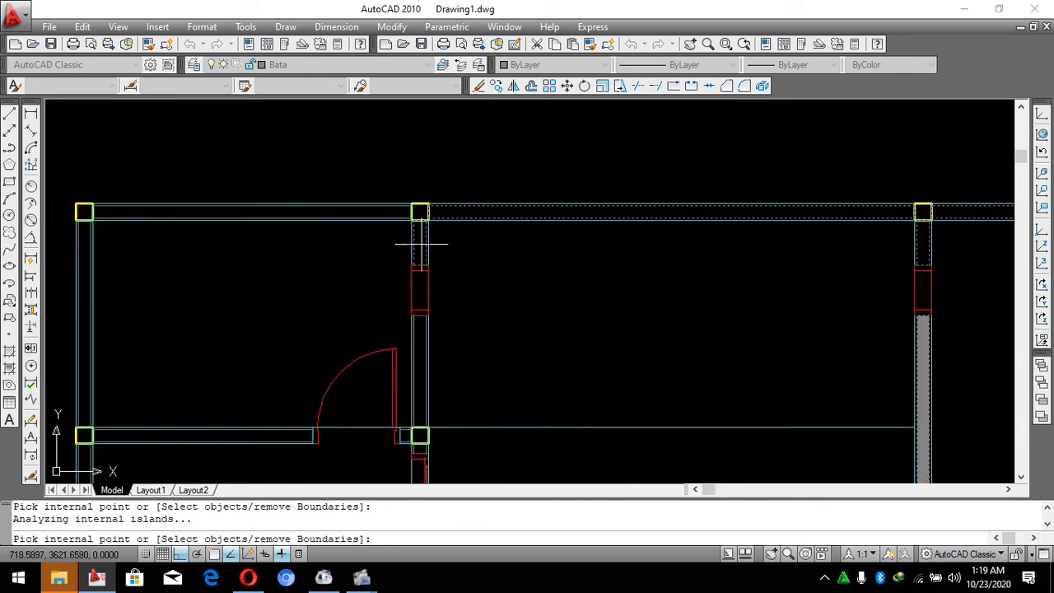
Add the left partition wall below its window, the short pieces around the next window and the stub beside the upper folding doors.
scroll(420, 244, "down", 2)
scroll(433, 359, "up", 3)
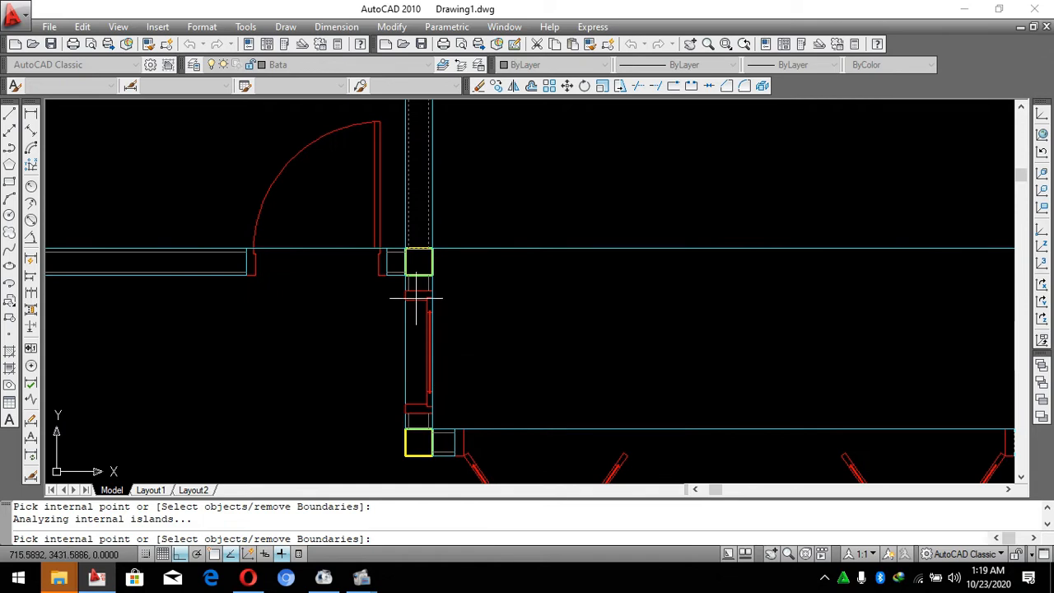
scroll(440, 442, "down", 4)
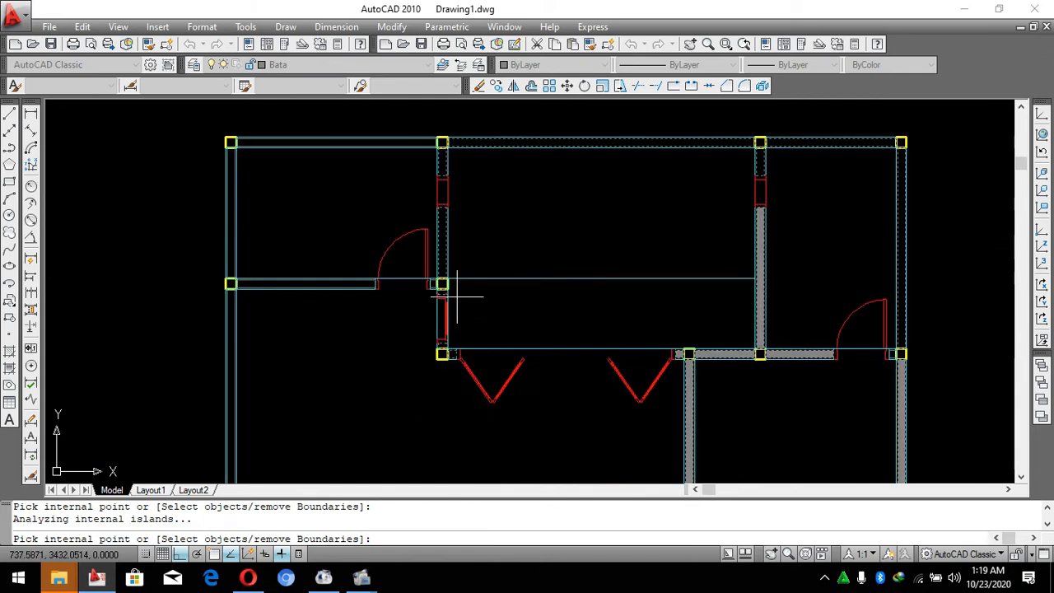
Add the upper left room's lower wall beside the door and its left outer wall to the hatch.
scroll(466, 294, "up", 4)
scroll(288, 282, "down", 4)
scroll(284, 251, "up", 3)
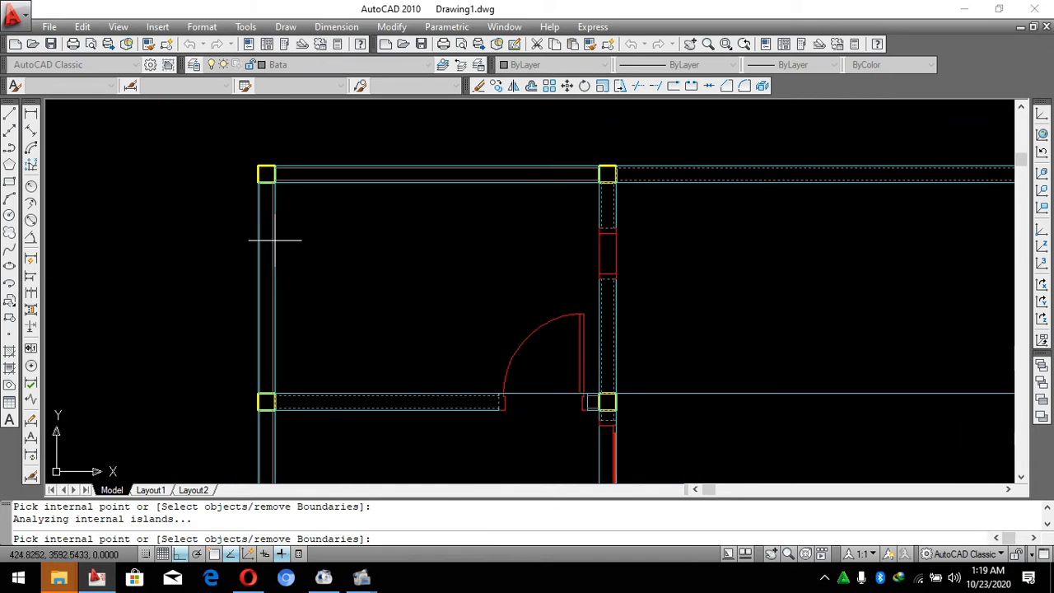
scroll(488, 149, "down", 4)
scroll(429, 254, "up", 2)
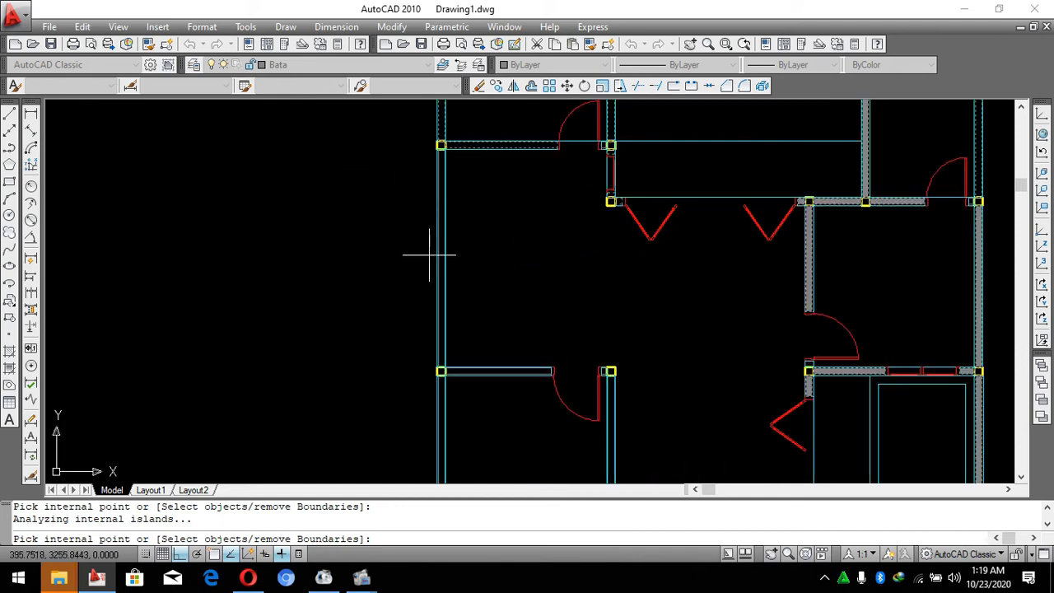
Add the middle left room's outer wall, top wall, right wall and the stub beside its door to the hatch.
scroll(441, 220, "down", 1)
scroll(445, 305, "up", 2)
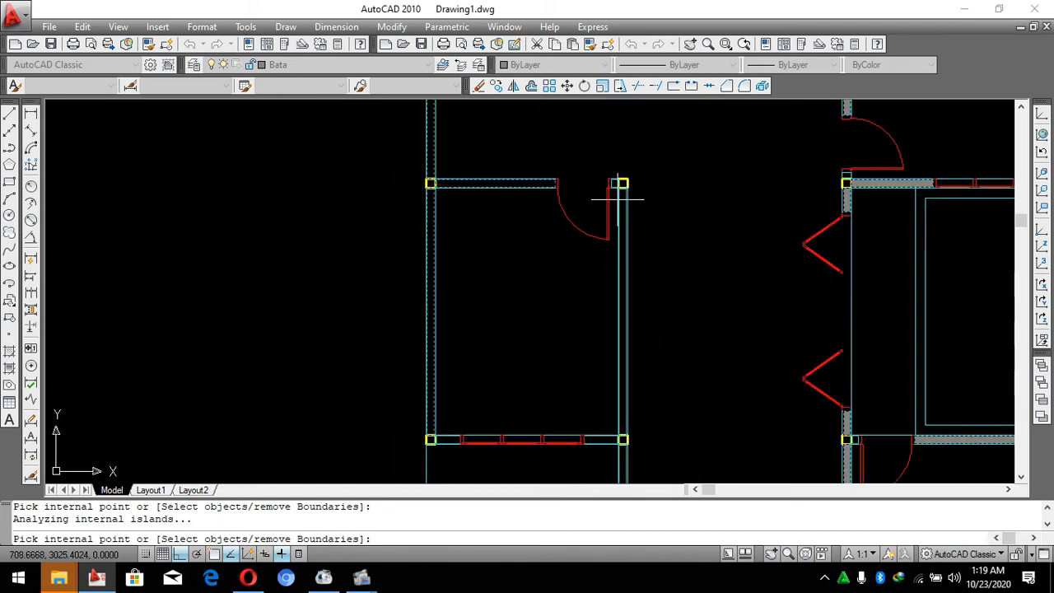
scroll(624, 198, "up", 3)
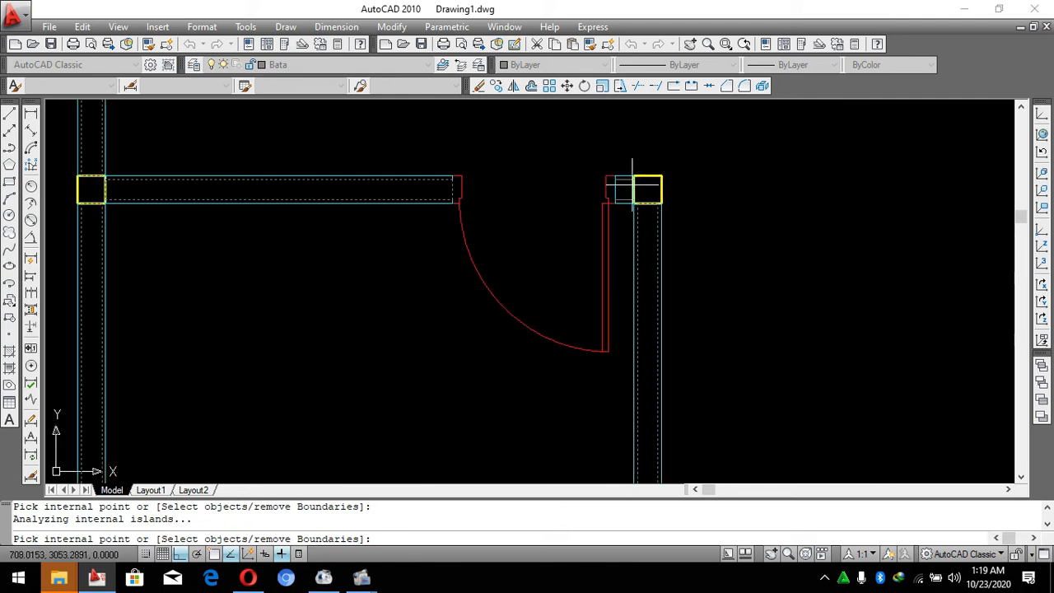
scroll(632, 189, "down", 3)
Add the brick areas on both sides of the three-pane window and the partition wall below it to the hatch.
scroll(555, 309, "up", 2)
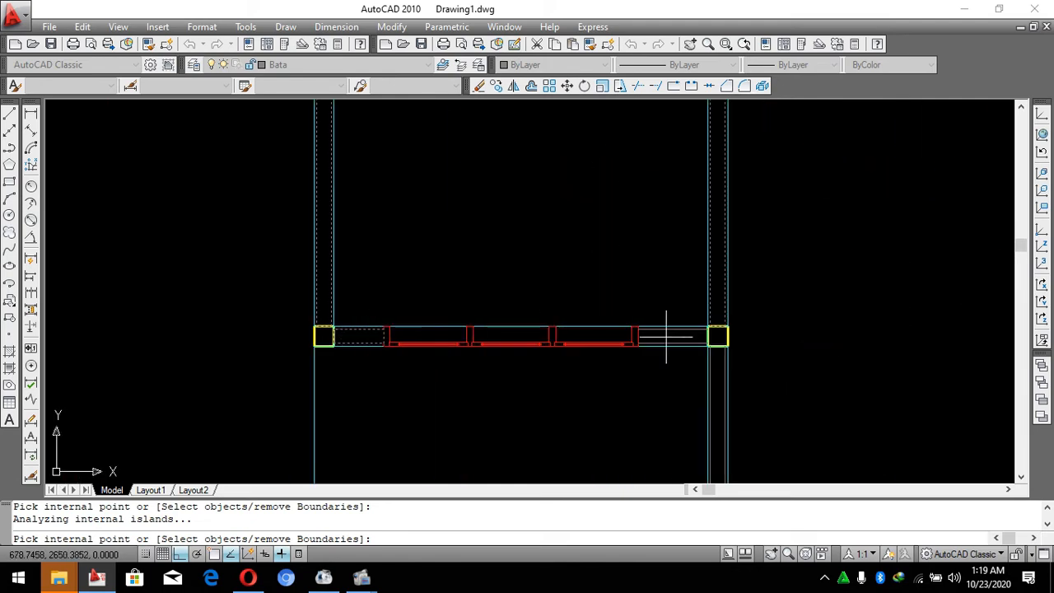
scroll(615, 320, "down", 1)
left_click(619, 299)
scroll(582, 256, "down", 2)
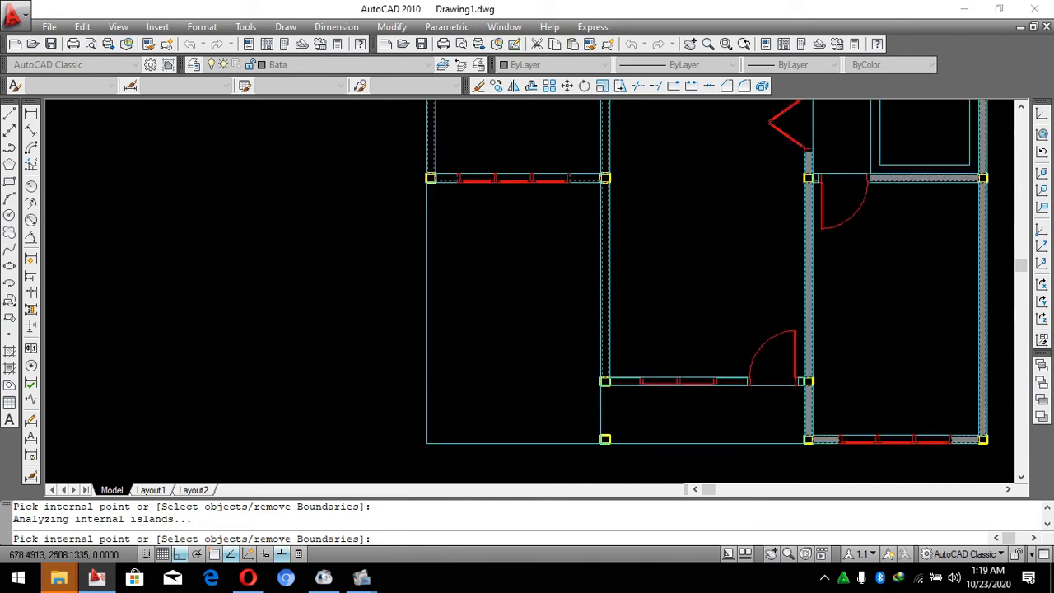
Add the brick areas on both sides of the front two-pane window and apply the edited hatch.
scroll(680, 417, "up", 6)
left_click(552, 343)
scroll(552, 343, "down", 5)
scroll(788, 384, "up", 4)
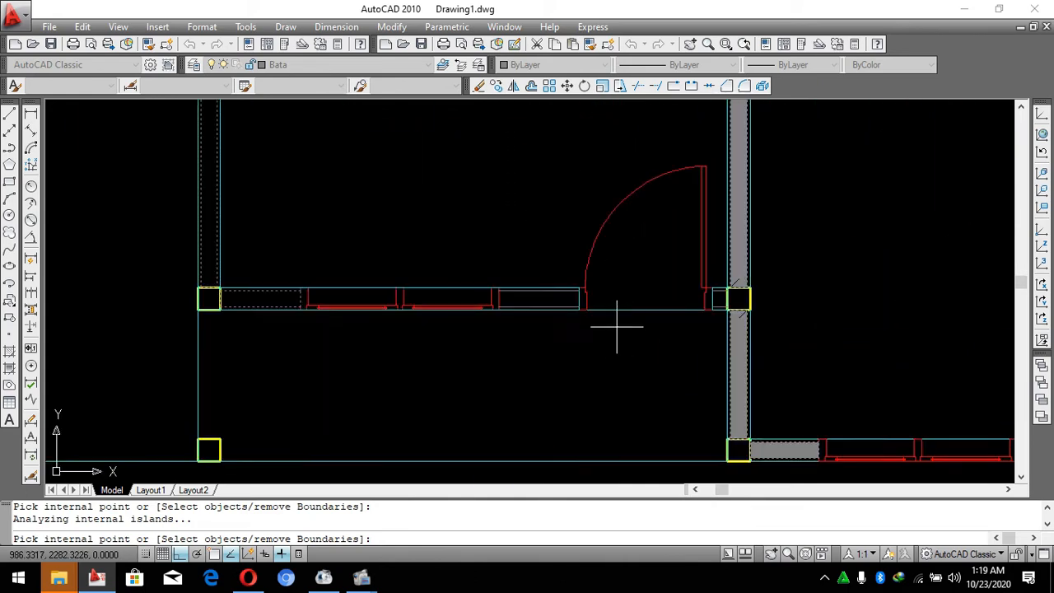
left_click(548, 298)
key("Return")
key("Return")
key("Escape")
key("Escape")
Edit the wall hatch again to add the short stub between the front entrance door and the column.
scroll(762, 265, "up", 5)
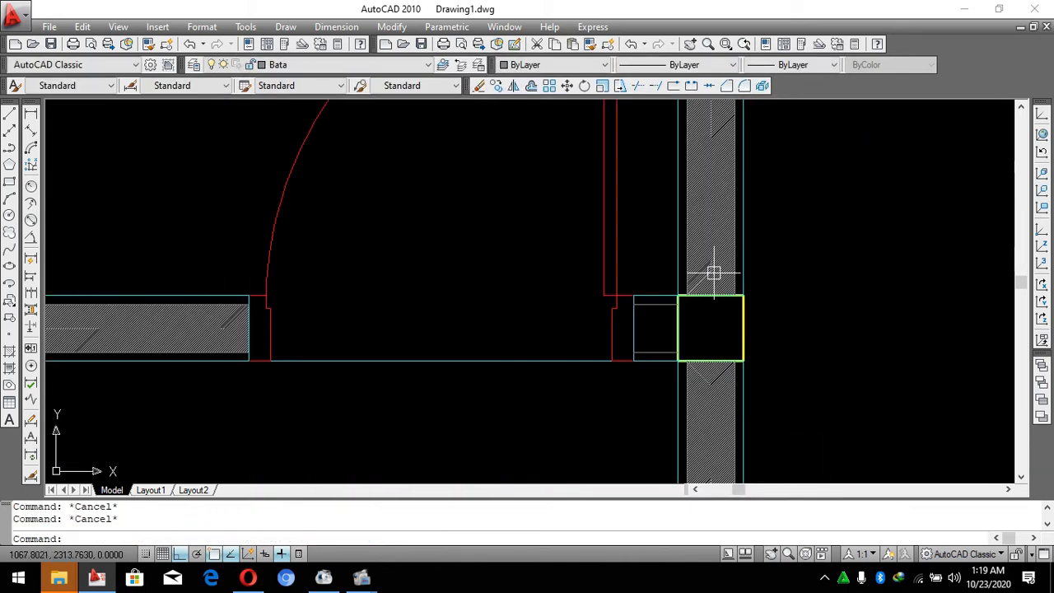
double_click(713, 273)
left_click(502, 105)
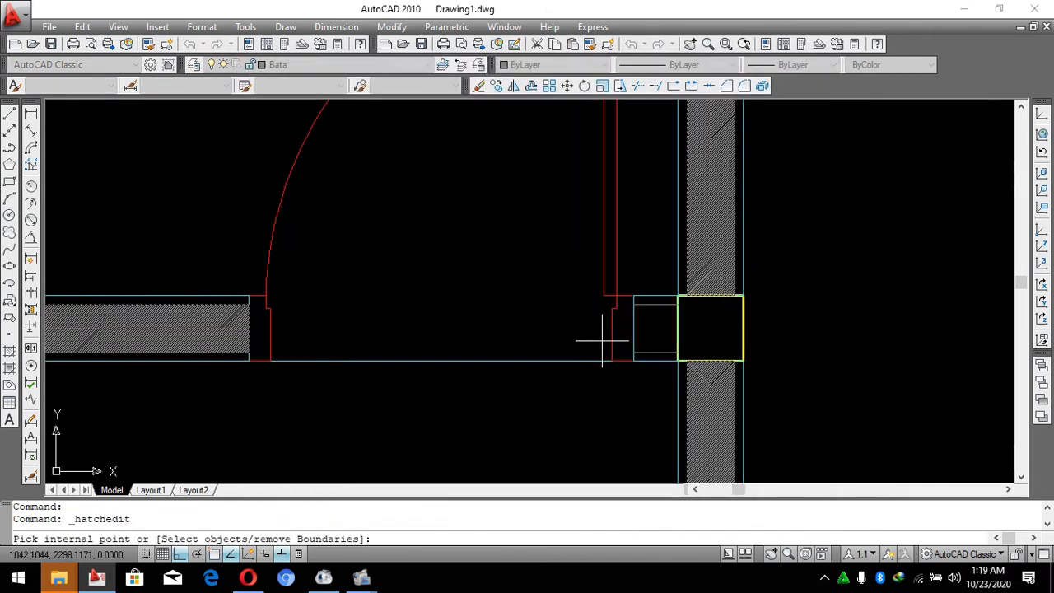
key("Return")
key("Escape")
key("Escape")
Edit the wall hatch to add the short stub between the column and the lower right room's door.
scroll(627, 373, "down", 6)
scroll(640, 254, "up", 6)
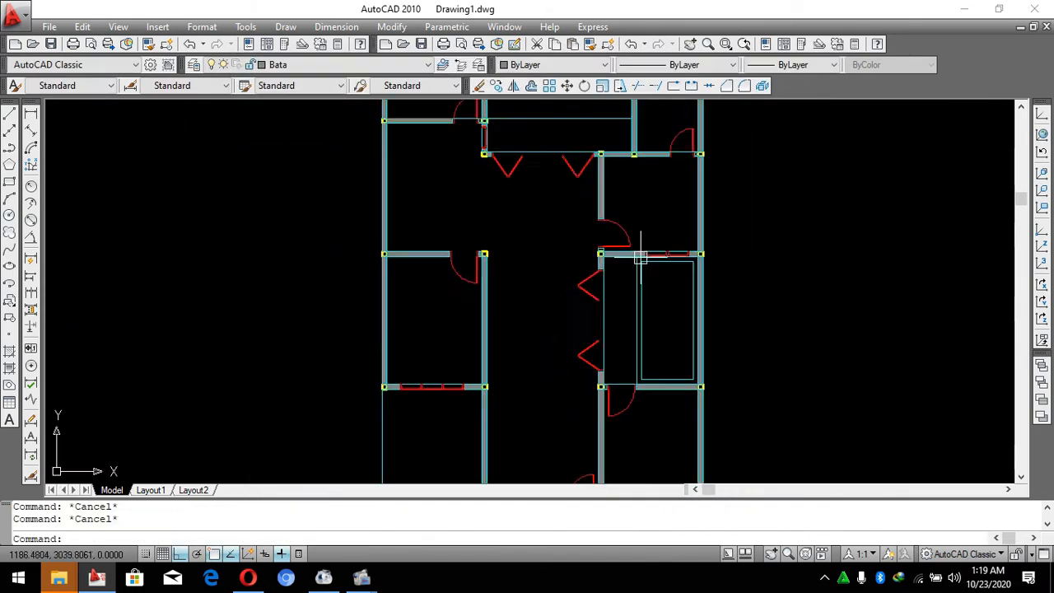
scroll(596, 265, "down", 2)
scroll(611, 353, "down", 2)
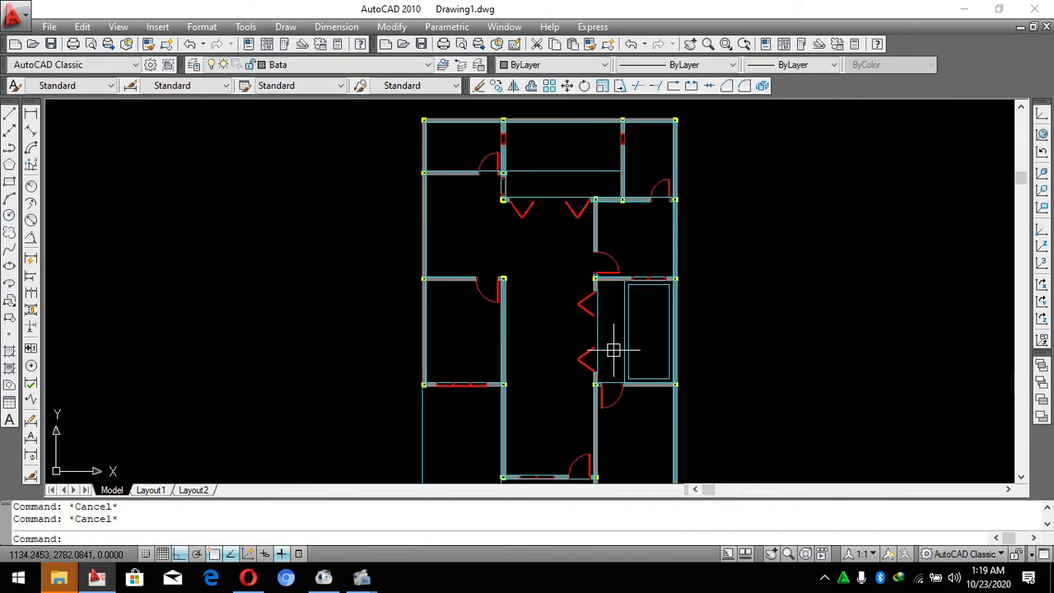
scroll(602, 302, "up", 3)
scroll(601, 412, "down", 1)
scroll(601, 411, "up", 2)
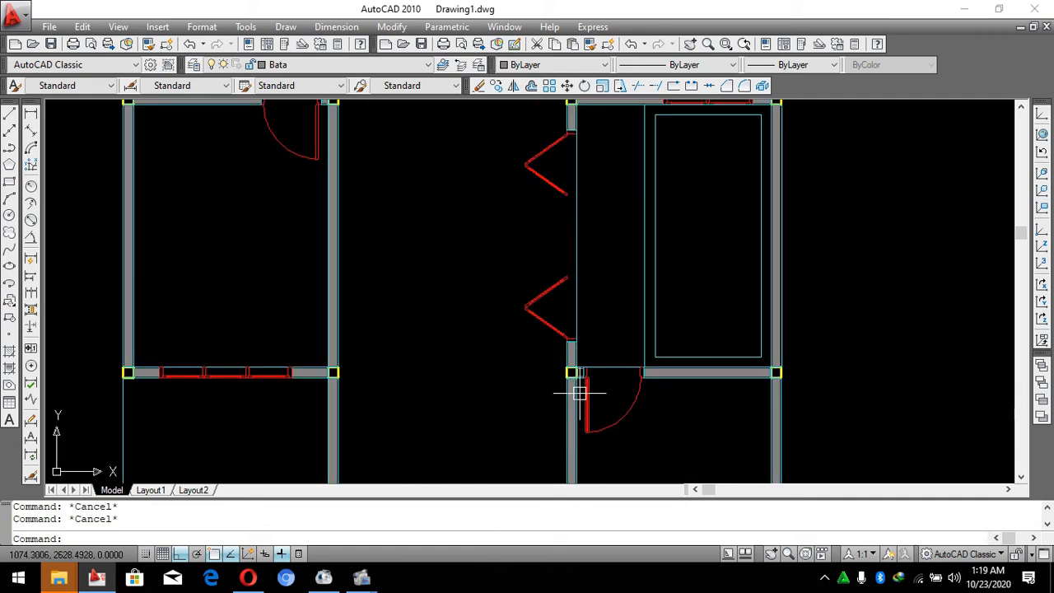
scroll(580, 378, "up", 10)
double_click(518, 419)
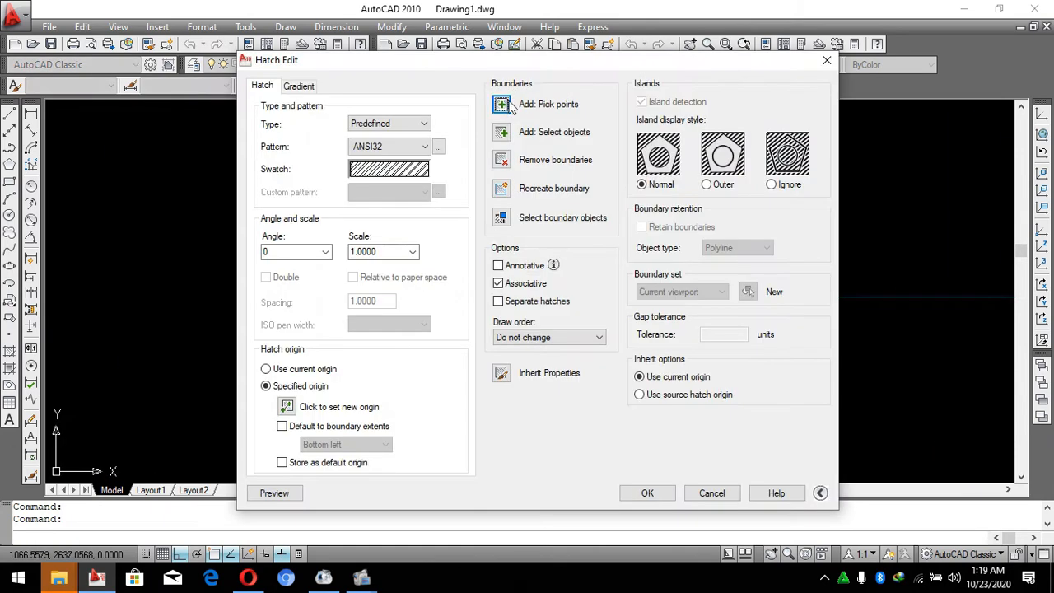
left_click(501, 104)
left_click(586, 333)
key("Return")
key("Return")
key("Return")
key("Escape")
scroll(600, 360, "down", 8)
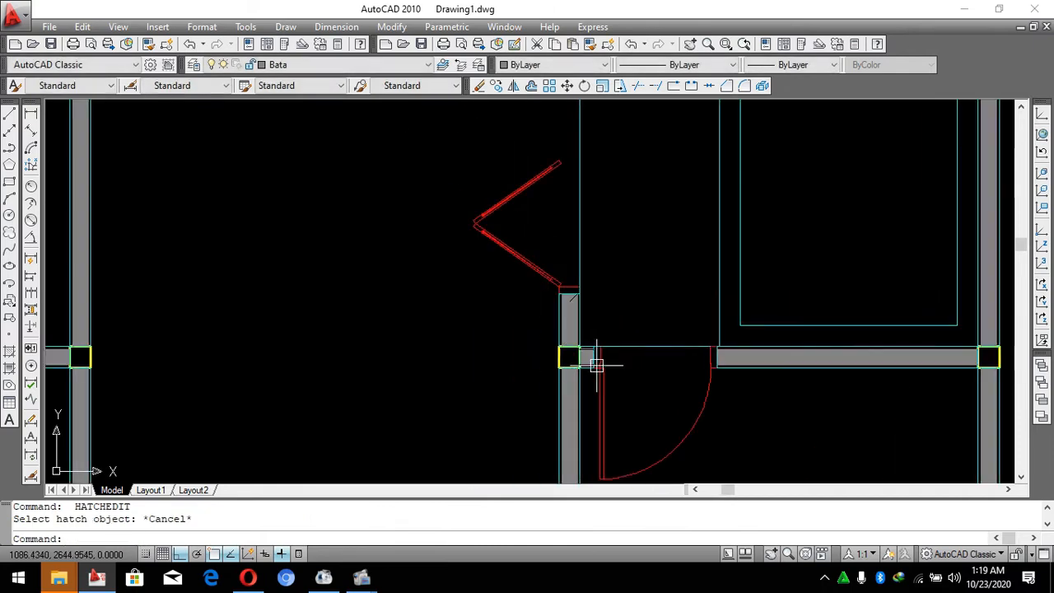
key("Escape")
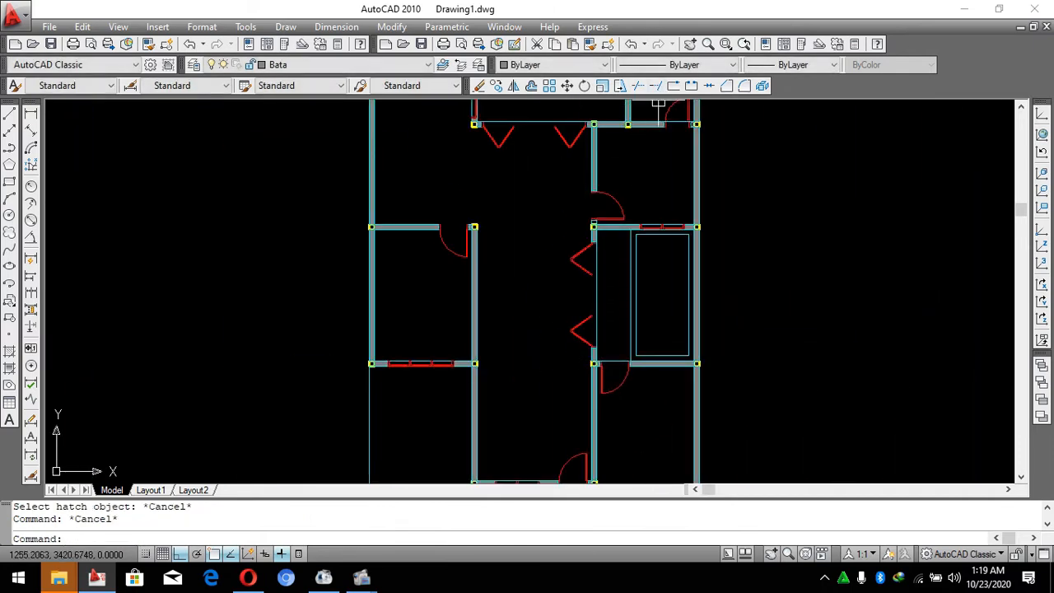
Edit the wall hatch to add the short stub between the upper right room's door and the outer wall column.
scroll(776, 127, "up", 8)
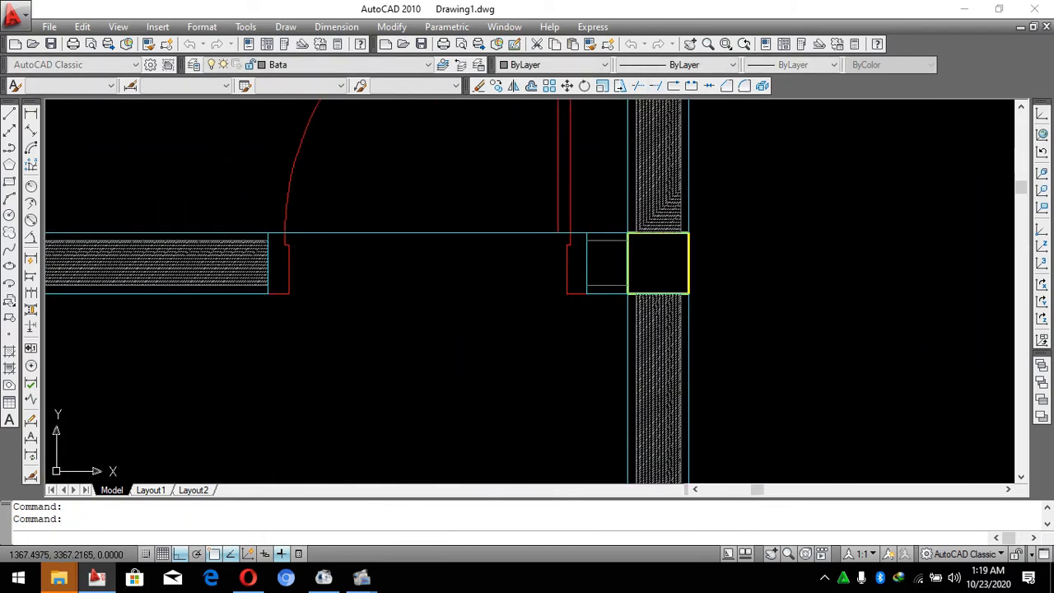
double_click(661, 197)
left_click(501, 104)
left_click(607, 263)
key("Return")
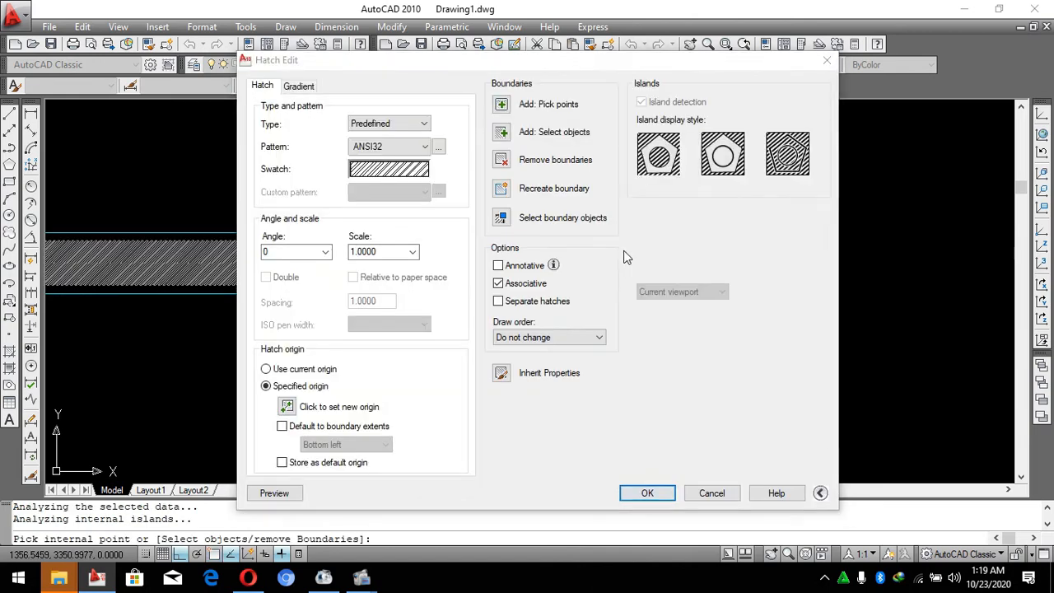
key("Return")
Check the walls across the whole floor plan for brick areas still missing the hatch.
scroll(626, 257, "down", 8)
scroll(527, 288, "up", 4)
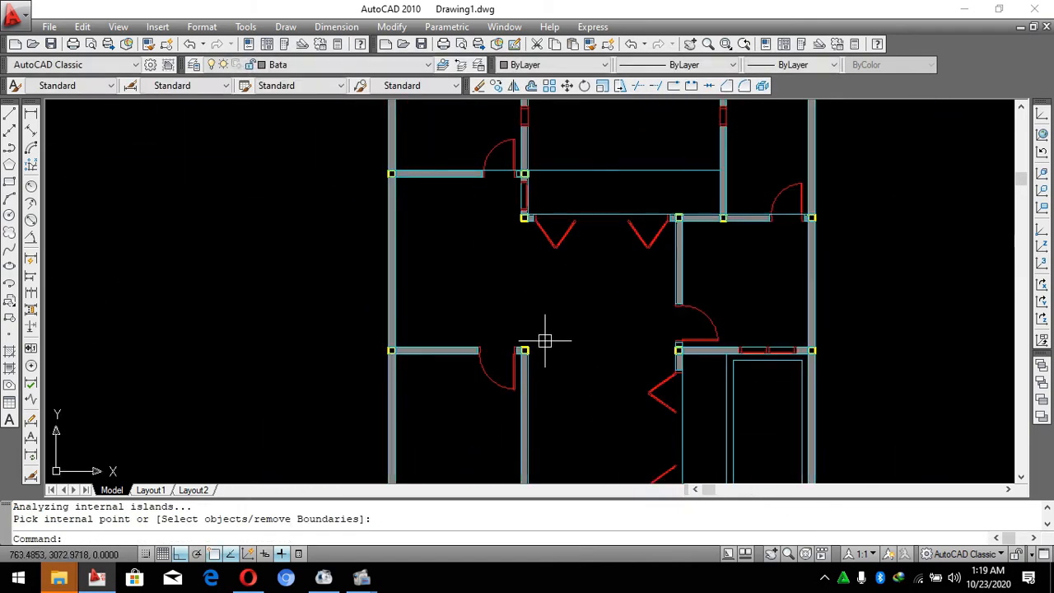
scroll(574, 437, "down", 4)
scroll(608, 448, "up", 4)
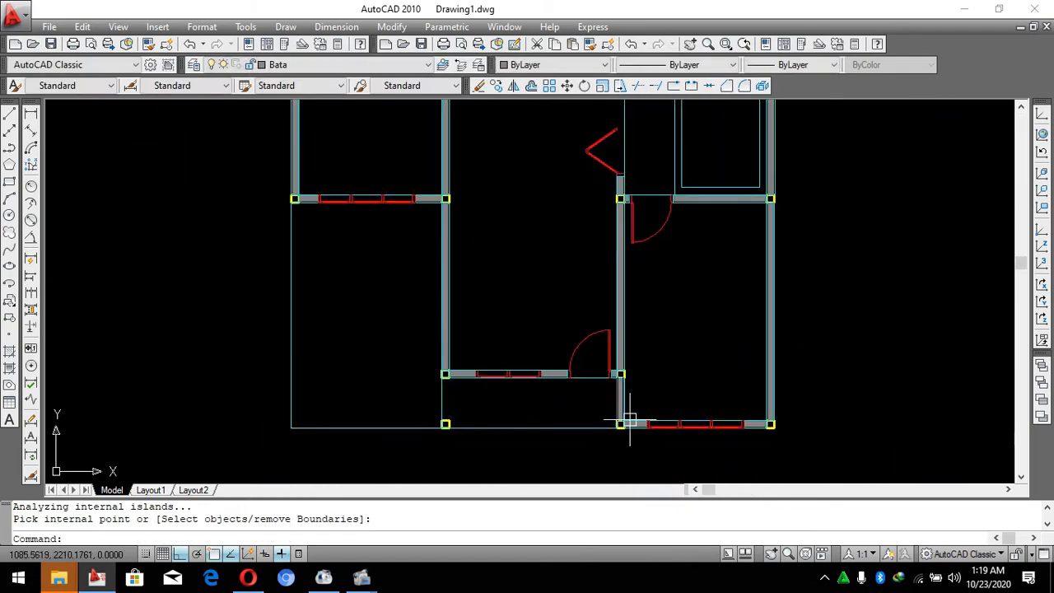
scroll(629, 422, "down", 4)
scroll(616, 228, "up", 5)
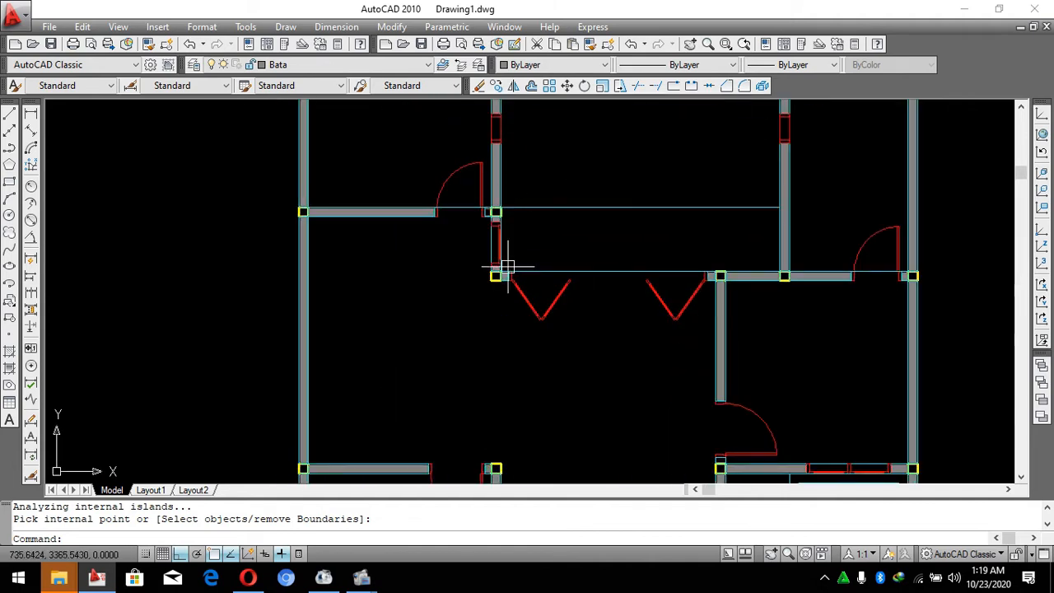
scroll(508, 266, "down", 2)
scroll(503, 132, "up", 3)
scroll(502, 131, "down", 6)
scroll(618, 376, "up", 7)
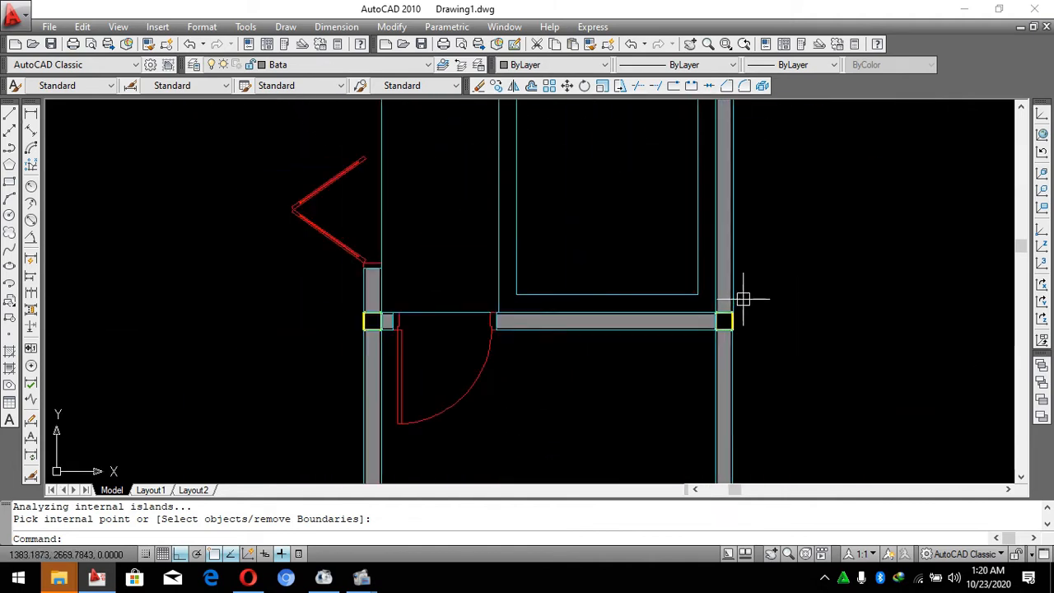
Set the wall hatch's scale to 15.
scroll(743, 301, "up", 8)
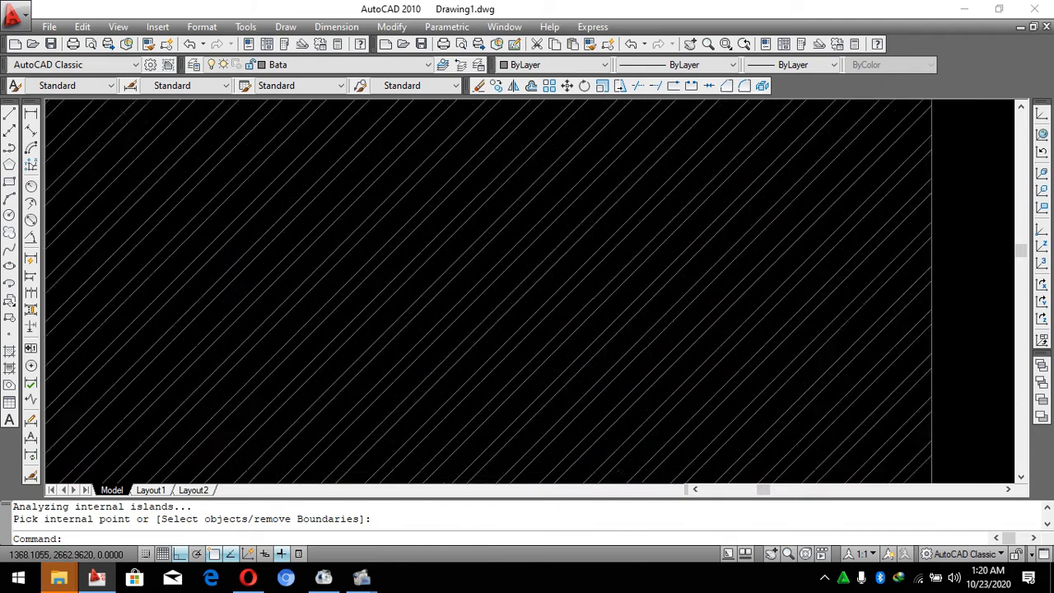
scroll(600, 288, "up", 3)
scroll(600, 287, "down", 5)
scroll(601, 284, "up", 2)
key("Return")
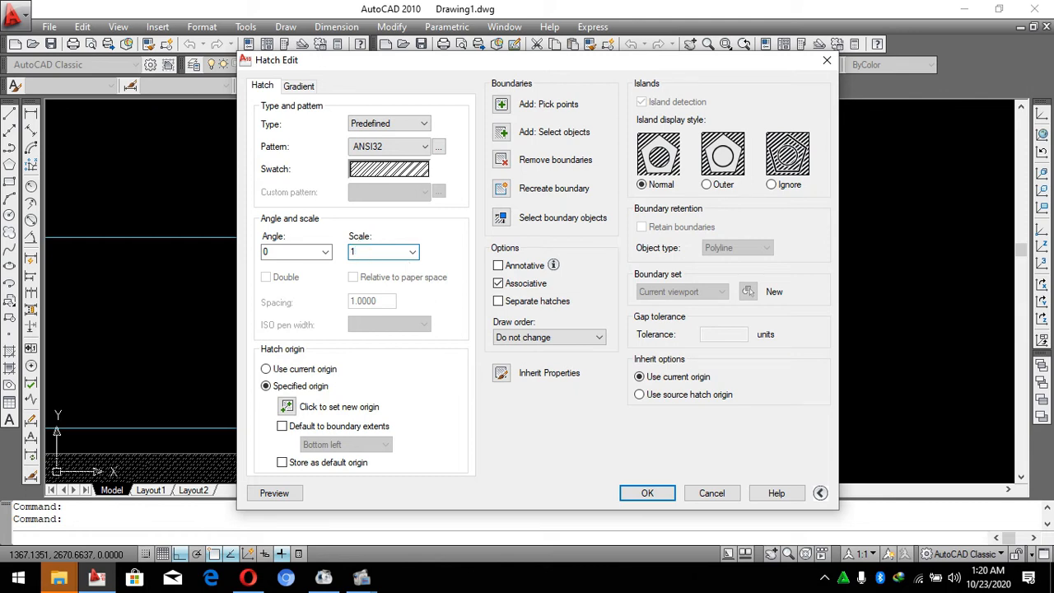
key("Return")
scroll(711, 337, "down", 5)
key("Escape")
key("Escape")
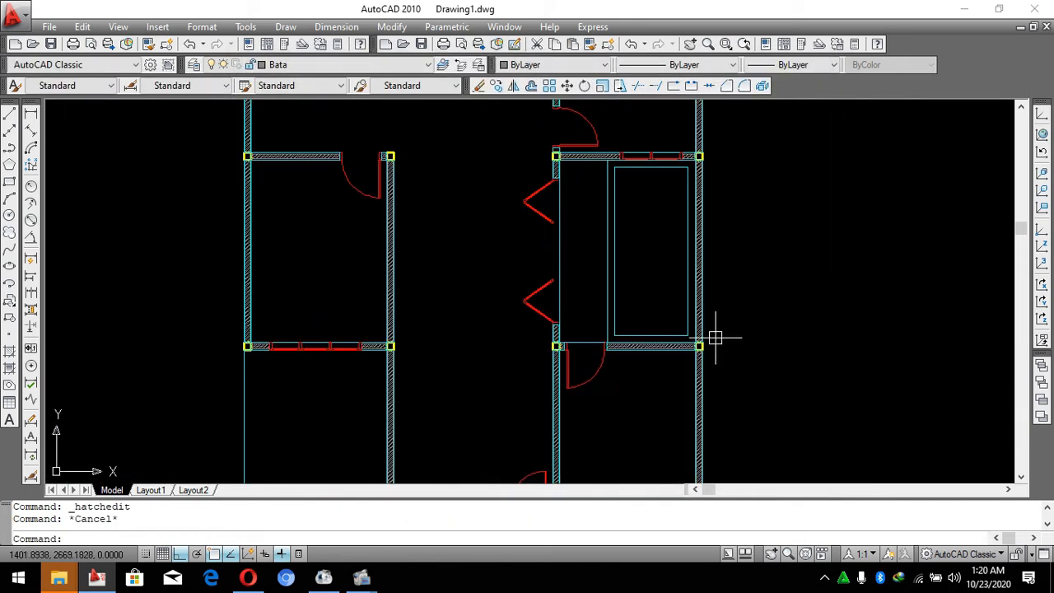
Set the scale of the ANSI32 wall hatch to 30.
scroll(705, 146, "up", 2)
scroll(729, 217, "up", 5)
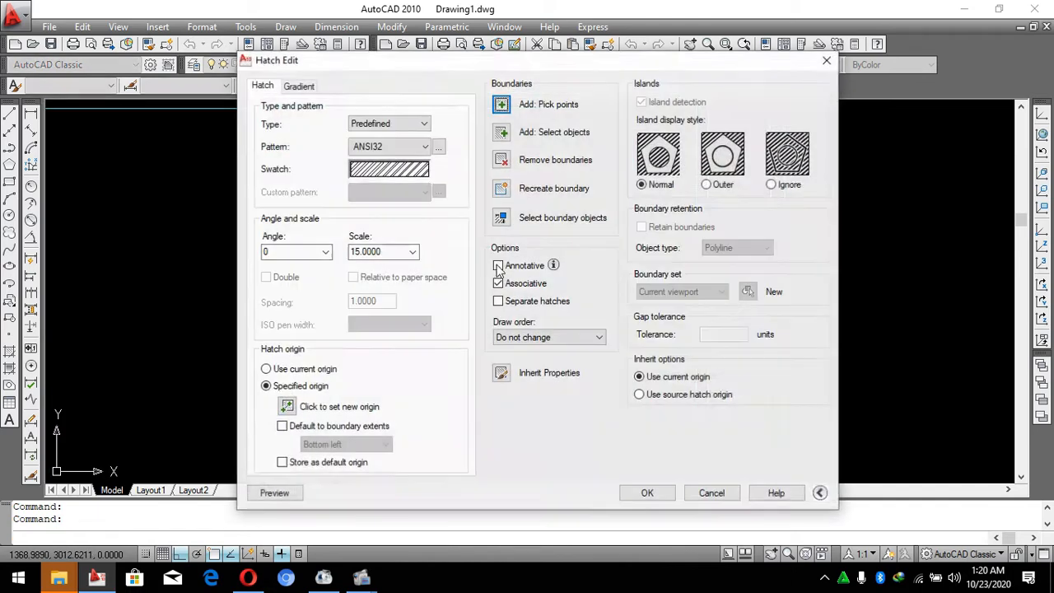
double_click(377, 251)
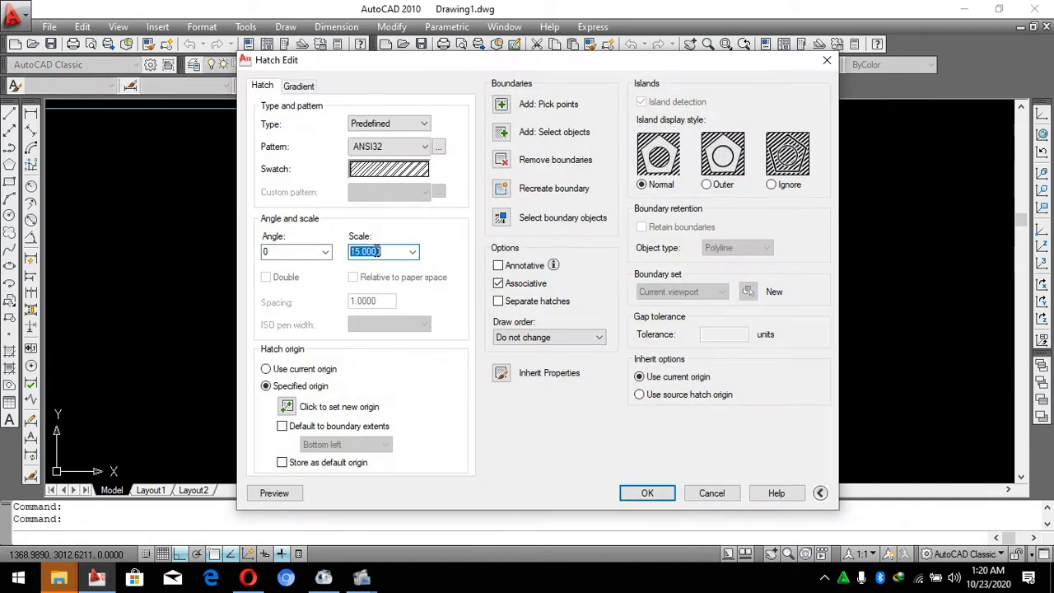
type("30")
key("Return")
key("Escape")
scroll(667, 198, "down", 6)
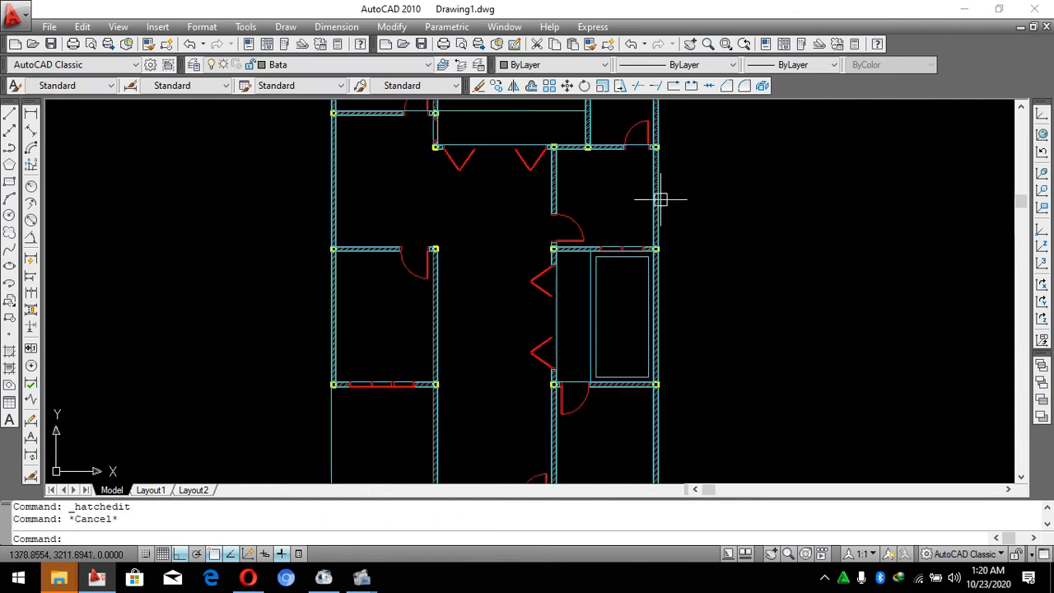
Inspect the rescaled hatch in the walls throughout the floor plan.
scroll(675, 268, "up", 6)
scroll(579, 346, "down", 4)
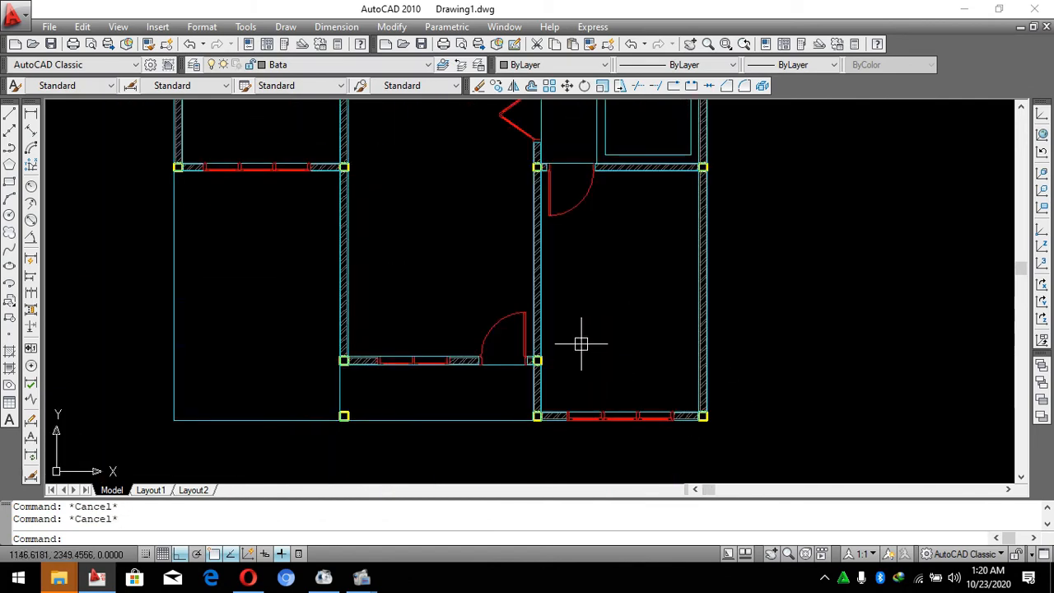
scroll(691, 417, "down", 3)
scroll(670, 289, "up", 1)
scroll(679, 252, "up", 4)
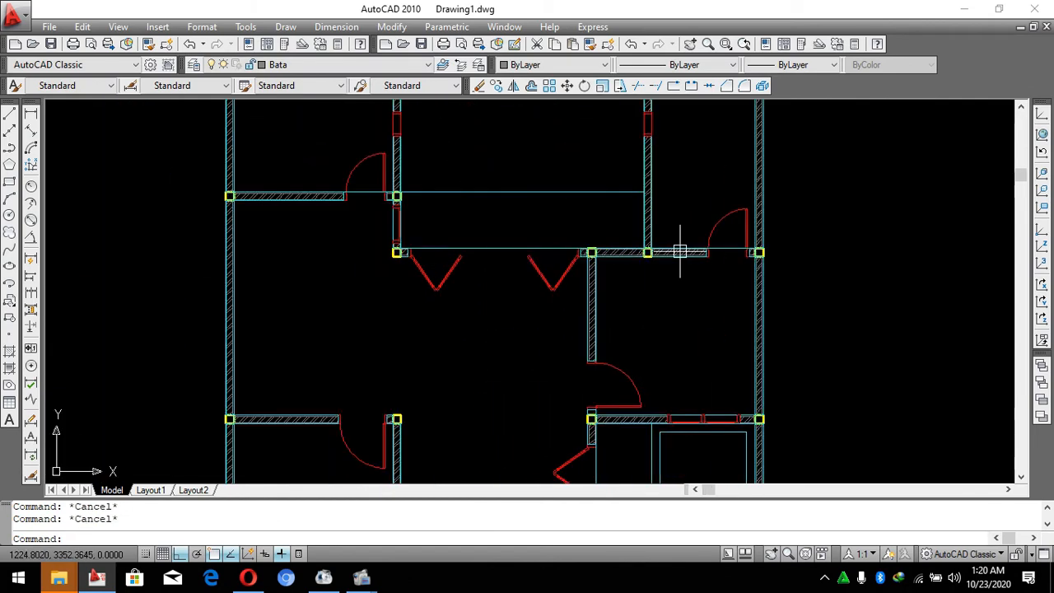
scroll(591, 220, "down", 3)
scroll(571, 165, "up", 1)
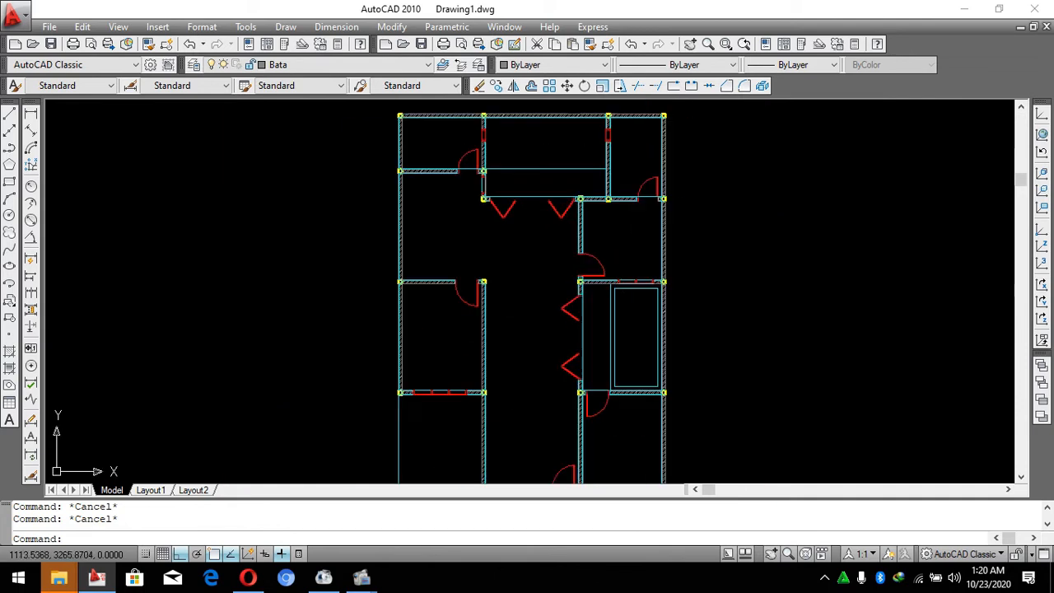
scroll(626, 321, "up", 1)
scroll(605, 326, "up", 1)
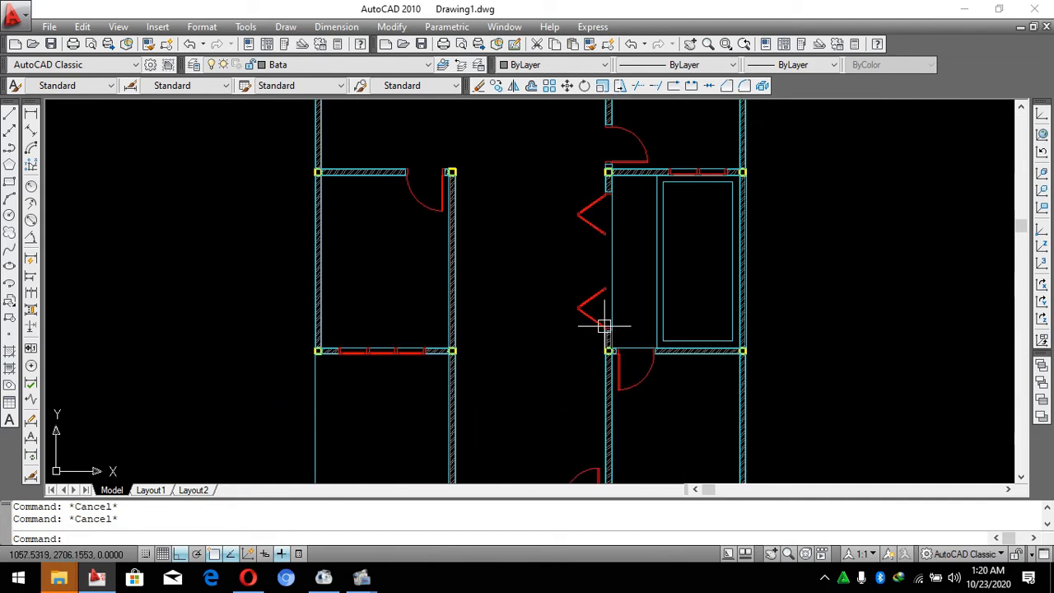
scroll(508, 313, "down", 4)
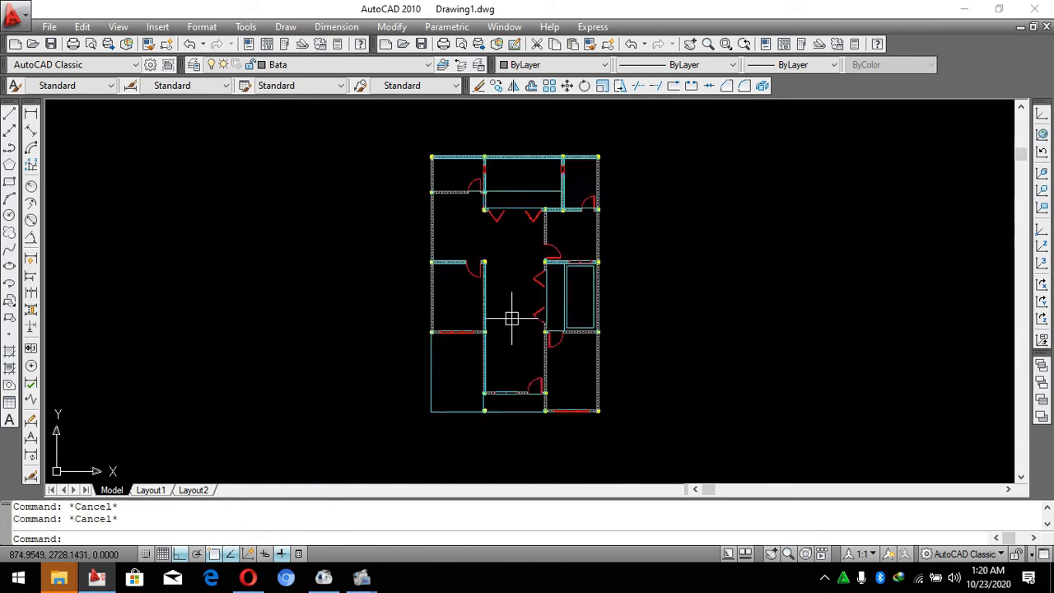
scroll(447, 231, "up", 5)
scroll(428, 185, "up", 5)
scroll(363, 329, "down", 5)
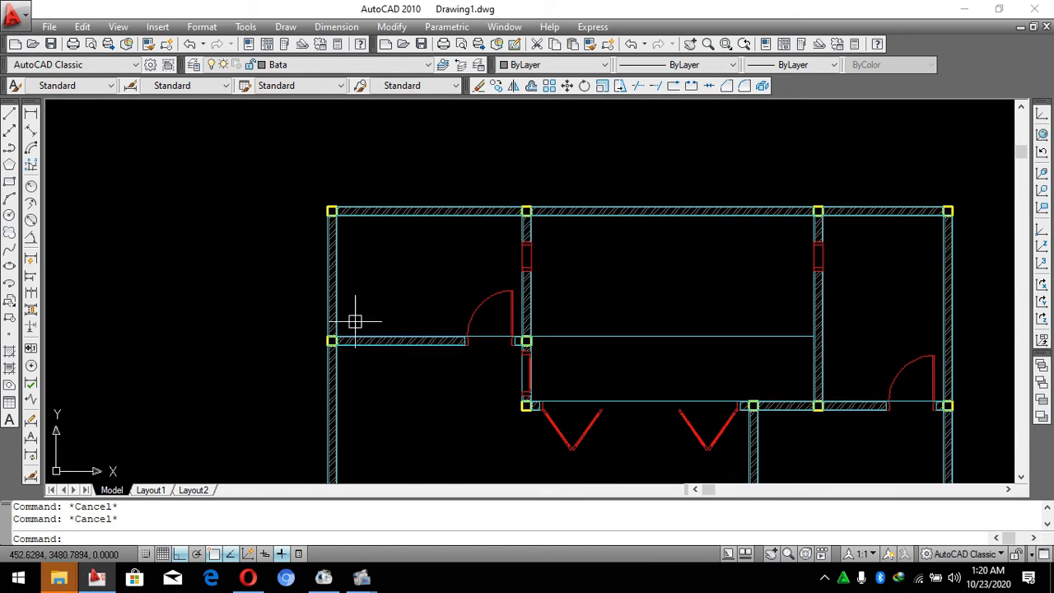
Switch to the Opera browser to compare the hatch with the Pasangan bata symbol, and return to the AutoCAD plan.
left_click(247, 577)
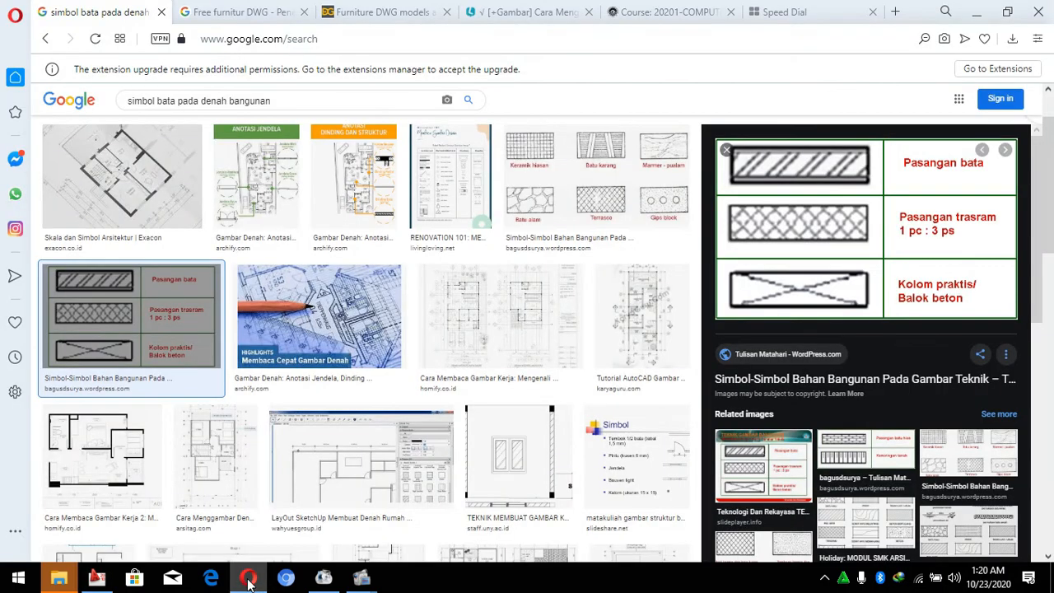
left_click(247, 577)
scroll(571, 341, "down", 3)
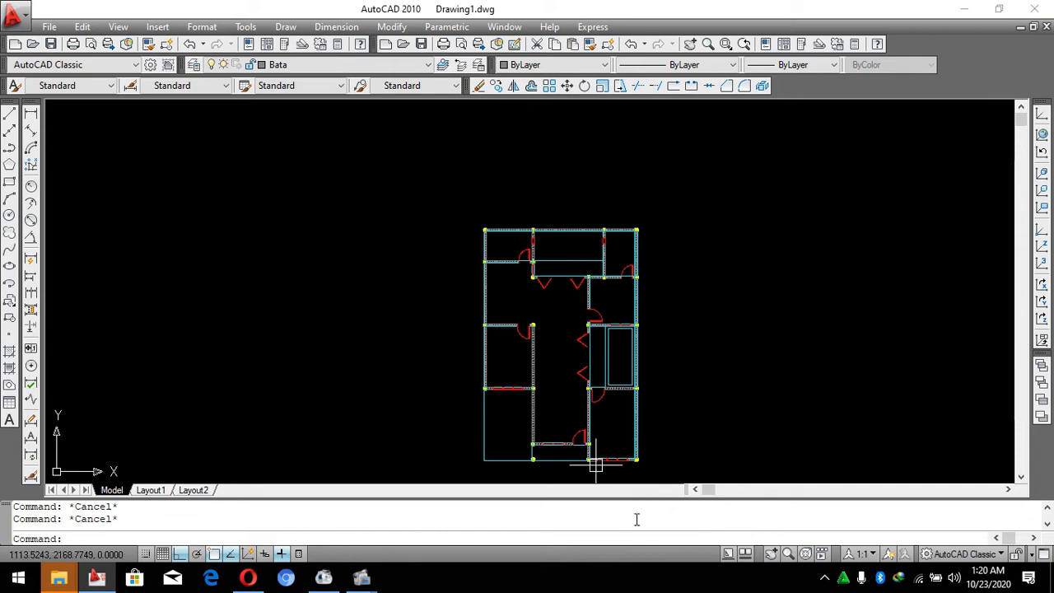
scroll(608, 469, "up", 2)
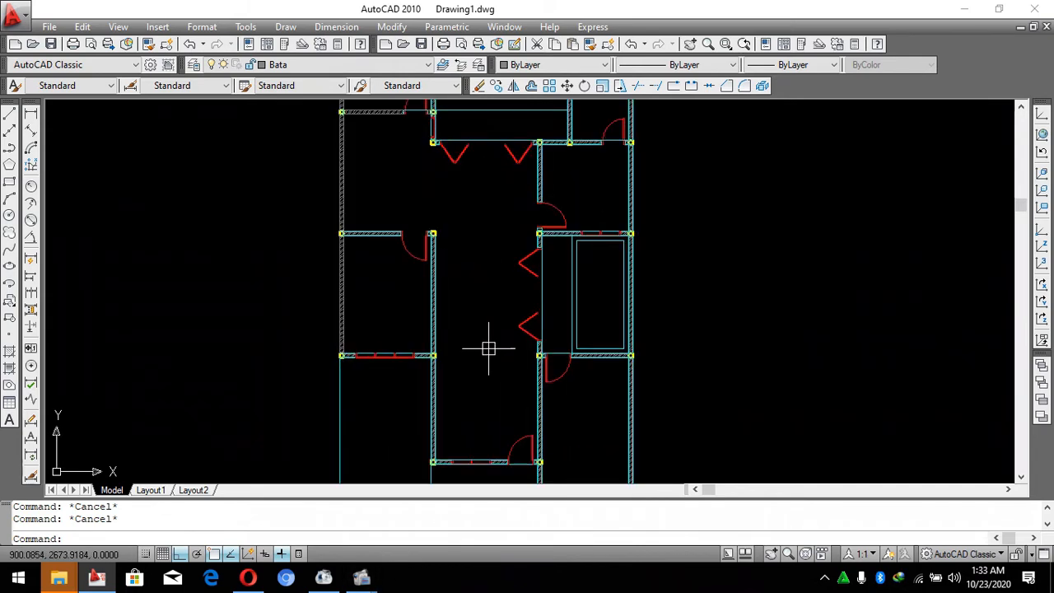
scroll(576, 305, "down", 2)
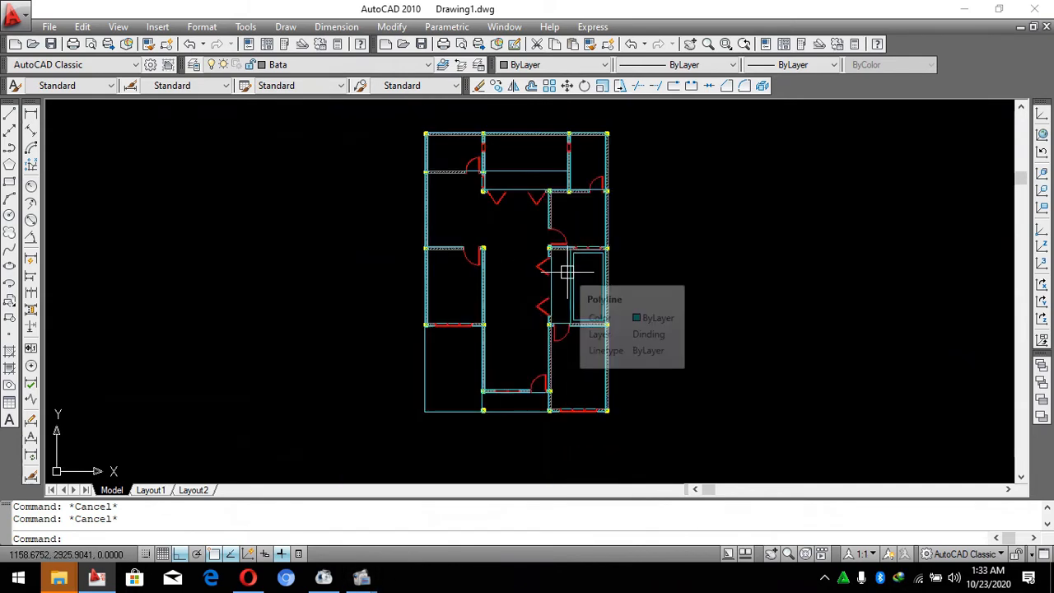
Make Teks the current layer for the floor plan's room labels.
scroll(554, 268, "up", 2)
scroll(535, 407, "down", 2)
scroll(535, 415, "up", 2)
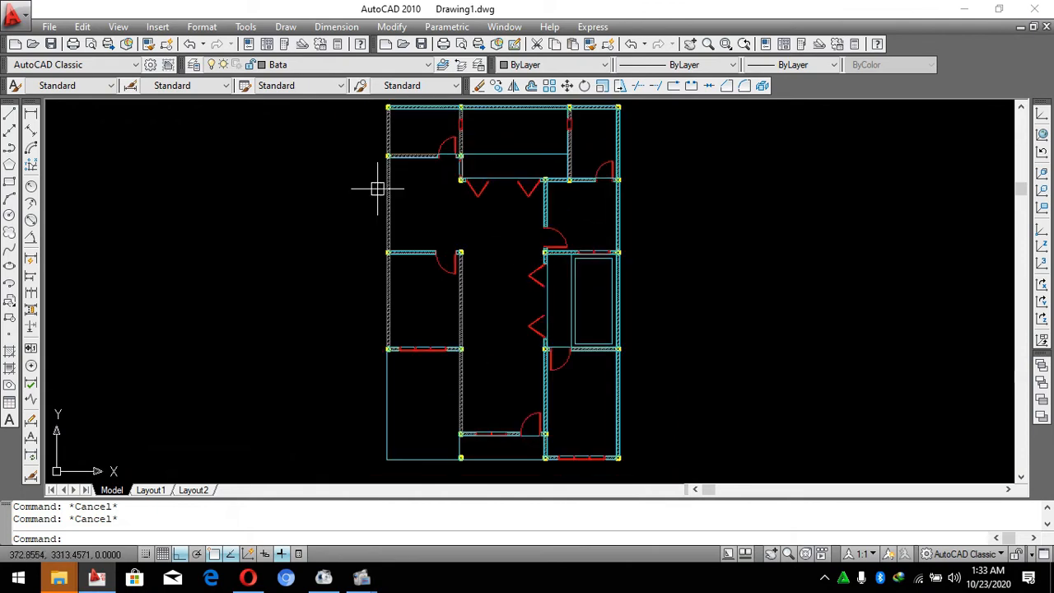
left_click(321, 66)
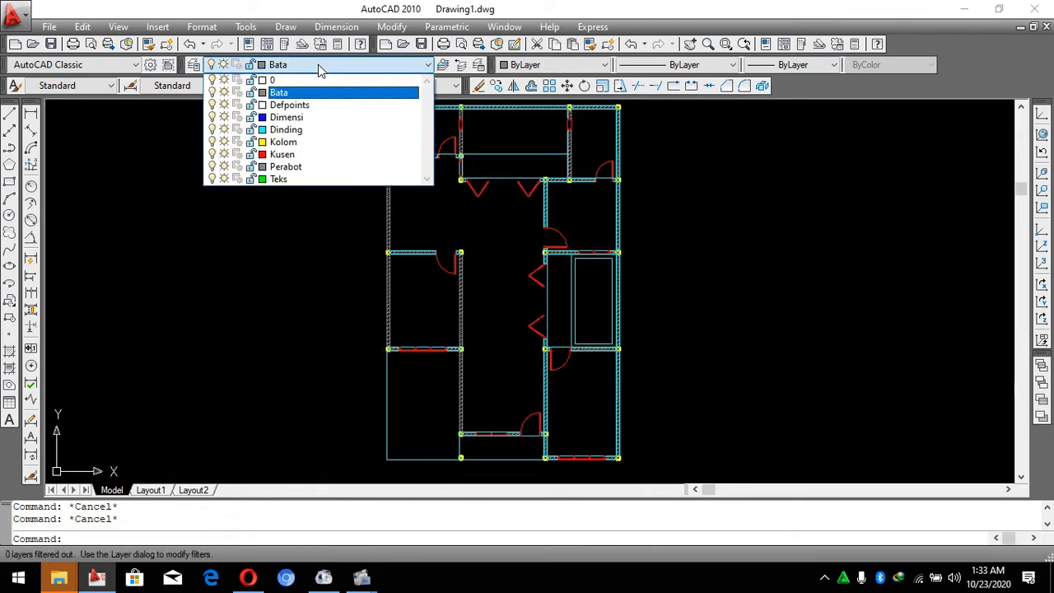
left_click(288, 180)
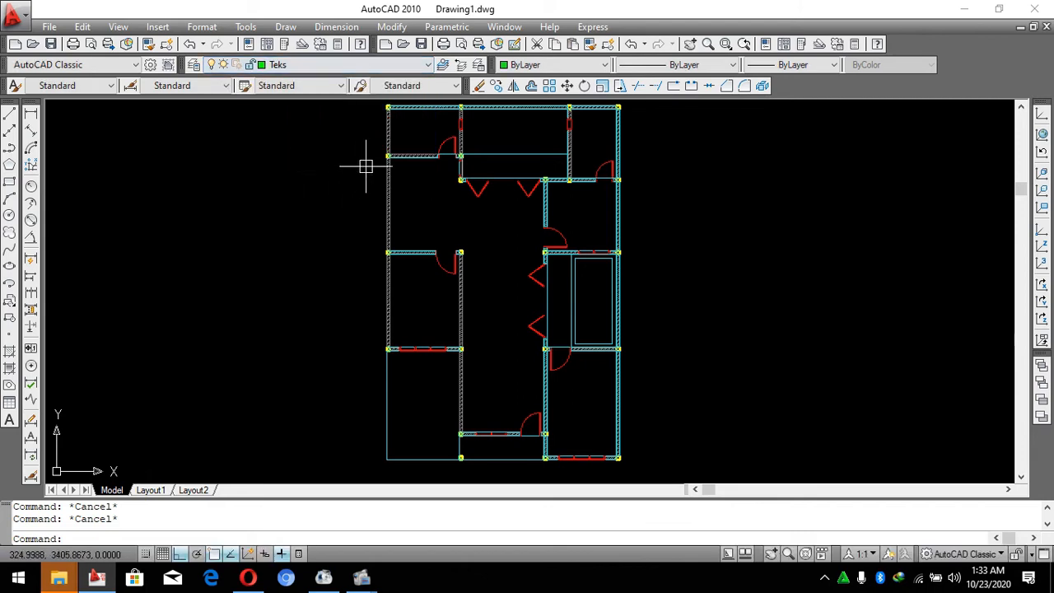
Add the multiline text RUANG TAMU in the front central room, with height 20 and the Times New Roman font.
left_click(9, 420)
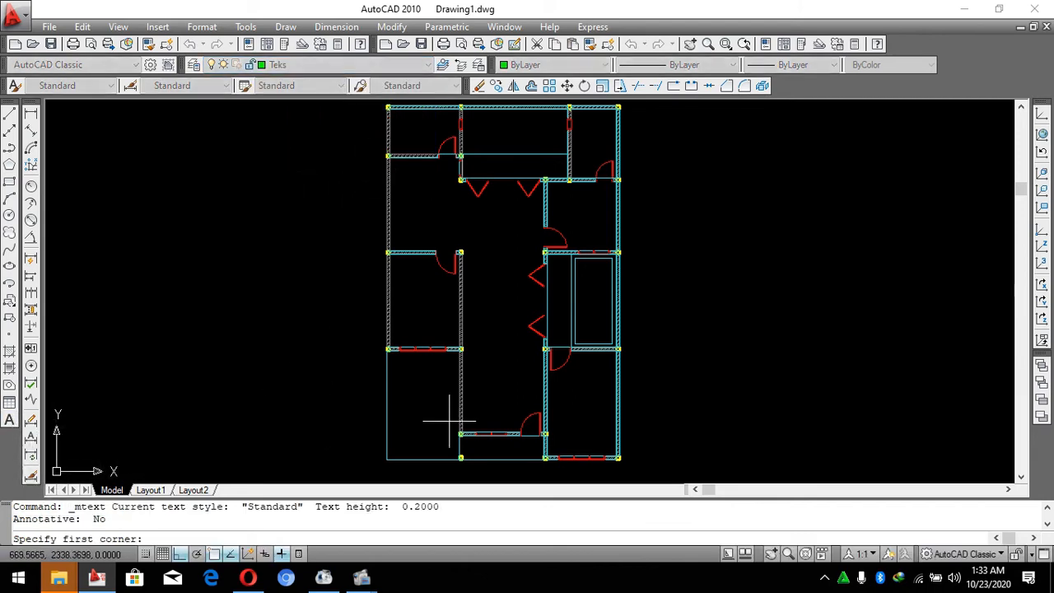
scroll(439, 419, "up", 4)
left_click(516, 355)
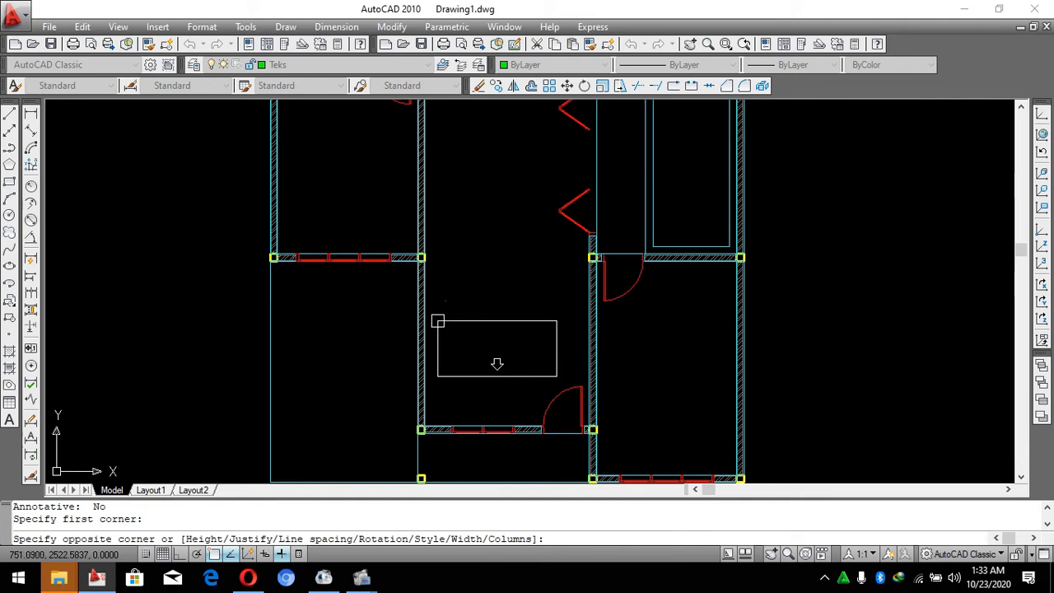
left_click(427, 333)
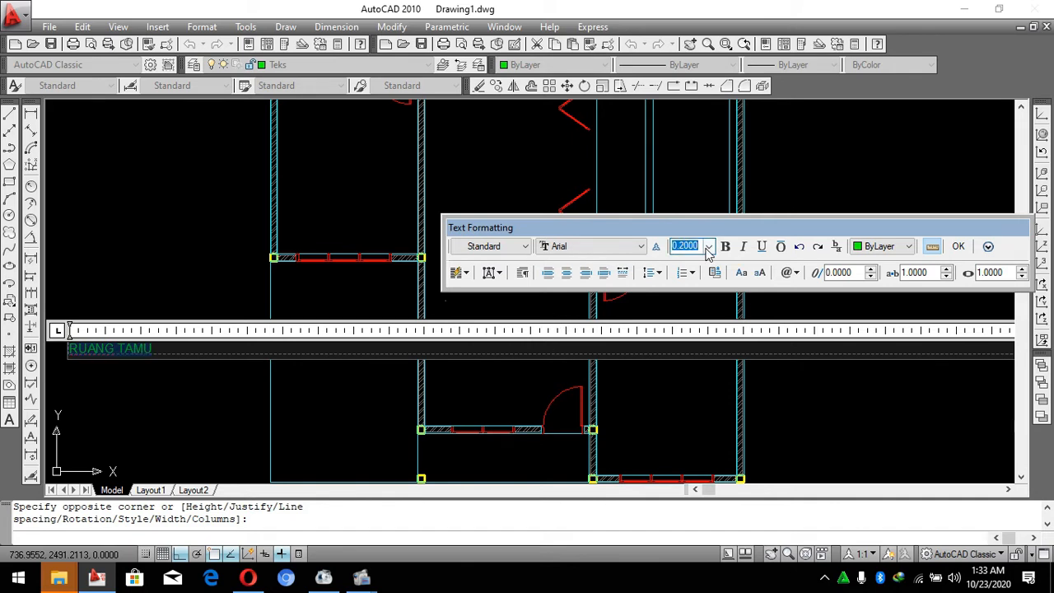
key("Return")
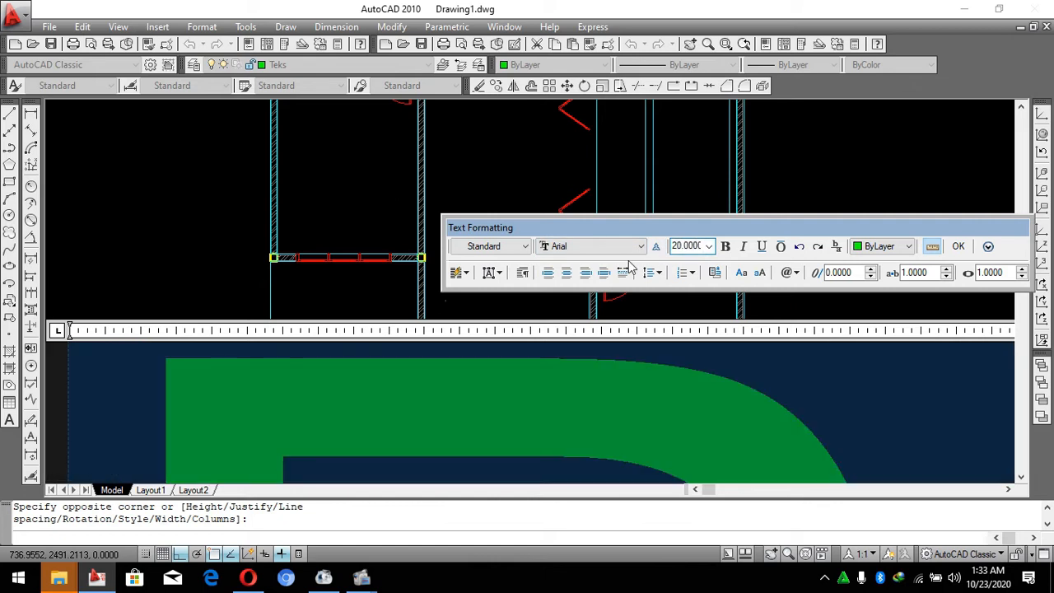
left_click(572, 244)
key("t")
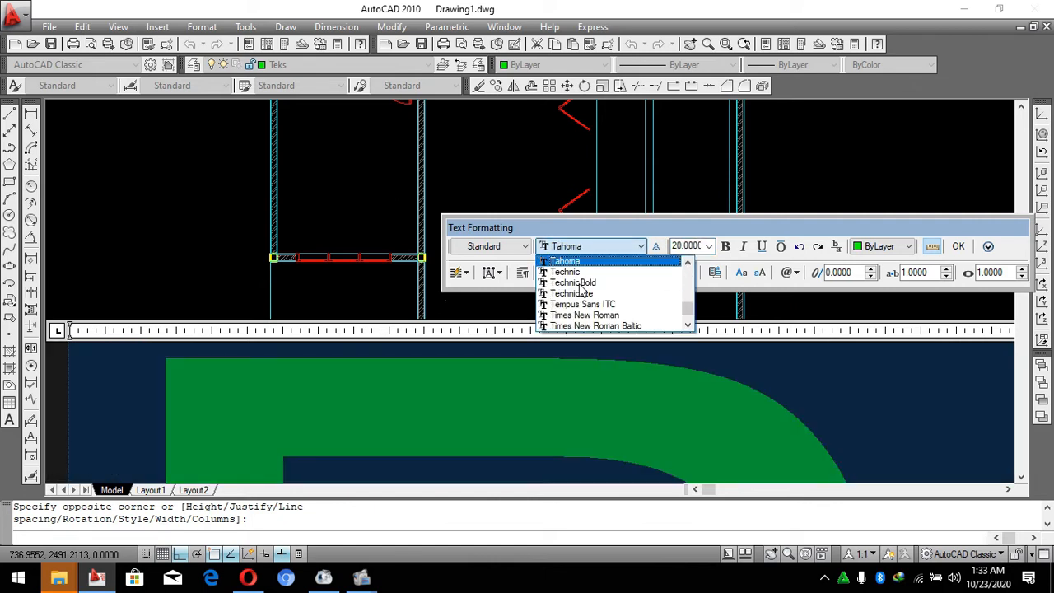
left_click(612, 315)
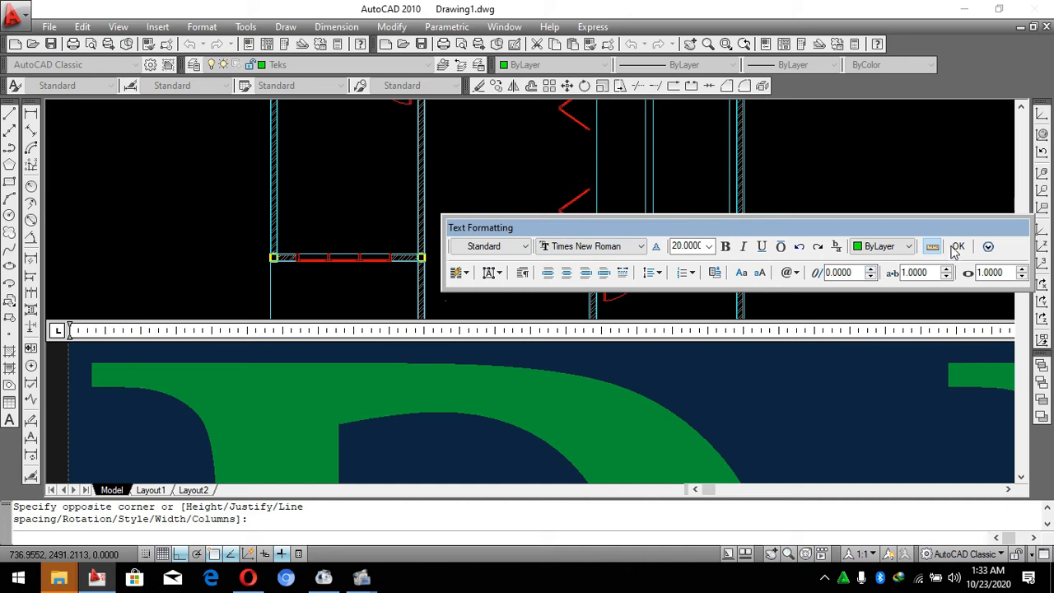
left_click(958, 246)
Narrow the RUANG TAMU text box to fit its text and centre the text within it.
scroll(536, 348, "up", 3)
left_click(527, 349)
scroll(549, 323, "down", 1)
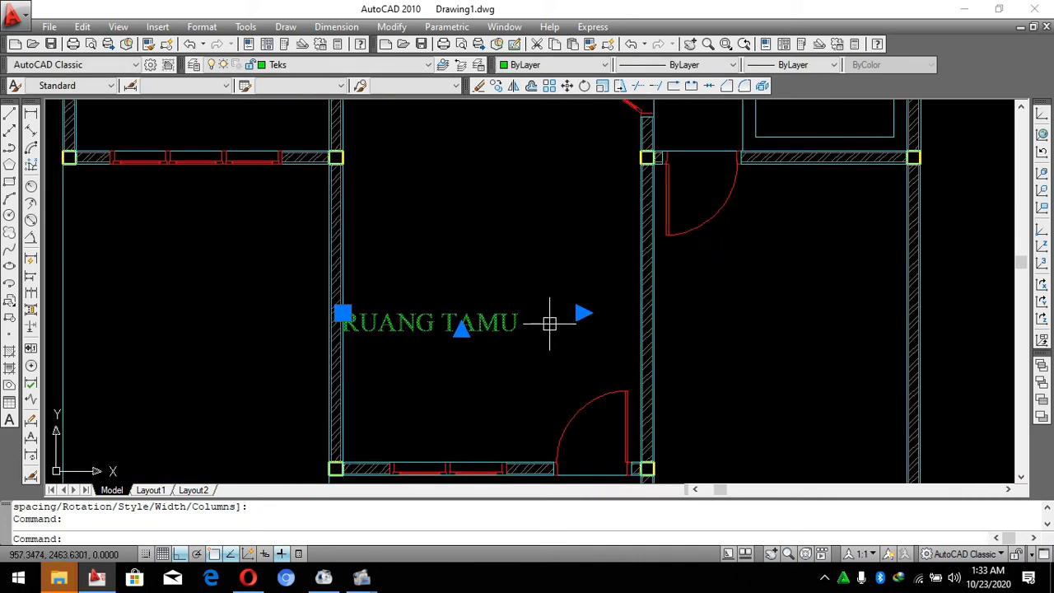
scroll(549, 323, "up", 2)
left_click(594, 307)
left_click(533, 308)
double_click(445, 323)
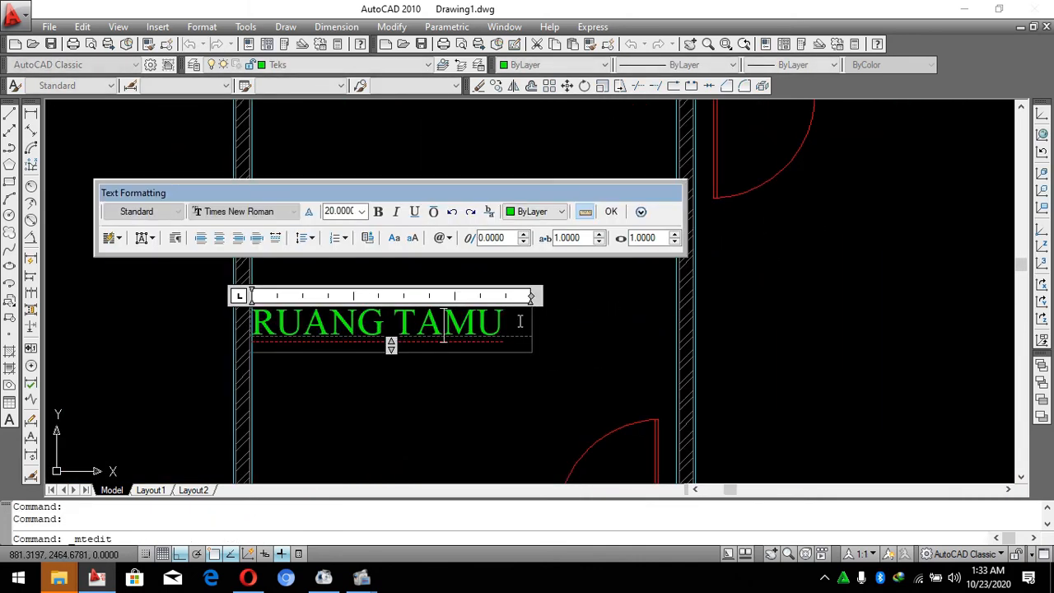
key("ctrl+a")
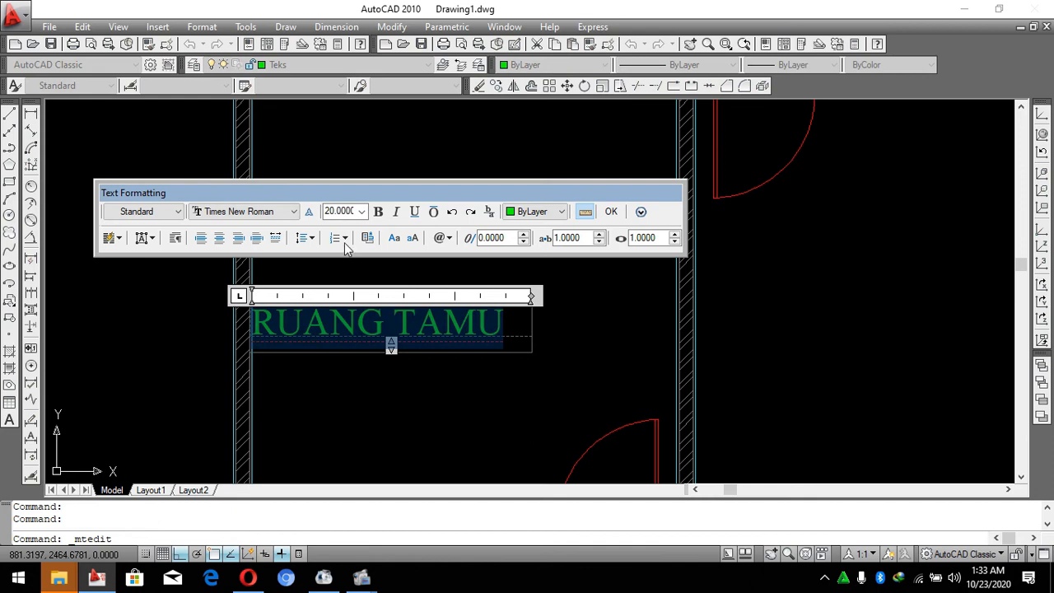
left_click(220, 240)
left_click(611, 211)
scroll(470, 242, "down", 2)
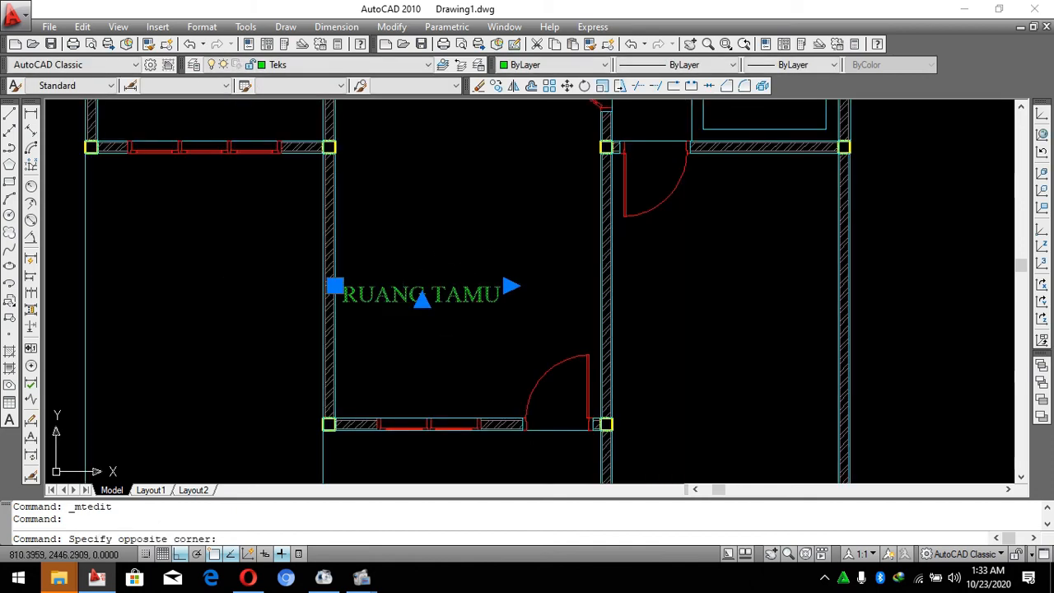
Move the RUANG TAMU label horizontally toward the middle of the front central room.
type("m")
key("Return")
left_click(419, 207)
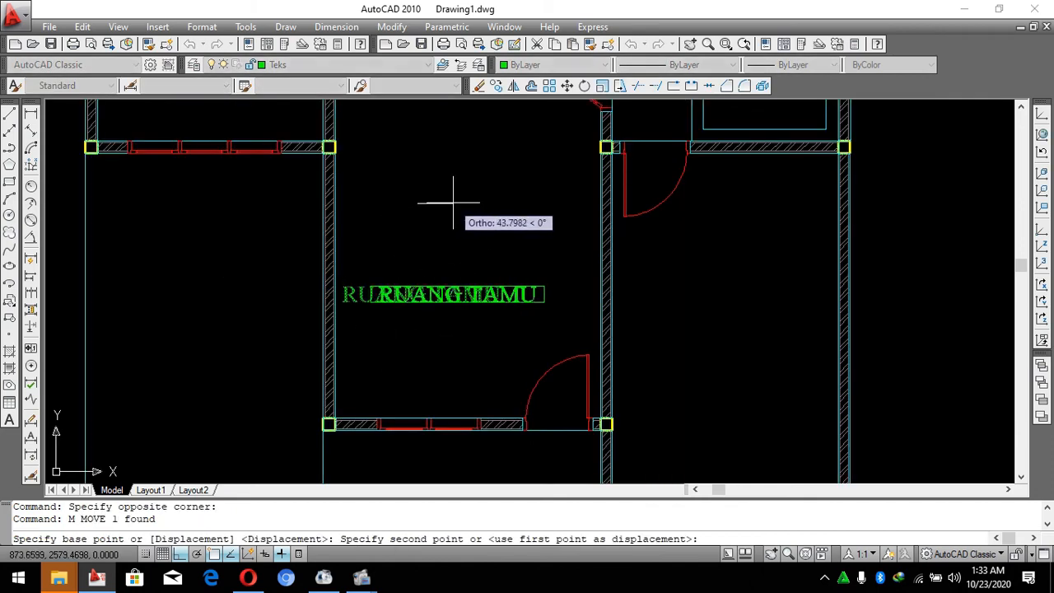
left_click(444, 206)
scroll(466, 294, "up", 2)
left_click(471, 294)
type("m")
key("Return")
left_click(461, 212)
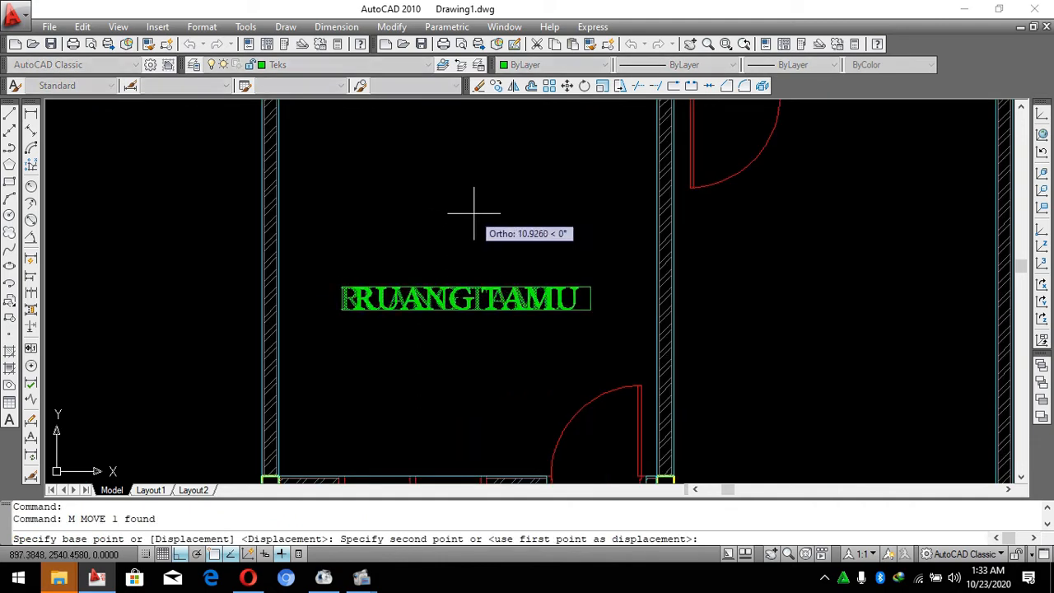
left_click(476, 206)
Add a second line reading FFL ±0.00 to the RUANG TAMU label, using the plus/minus symbol.
left_click(468, 294)
double_click(468, 294)
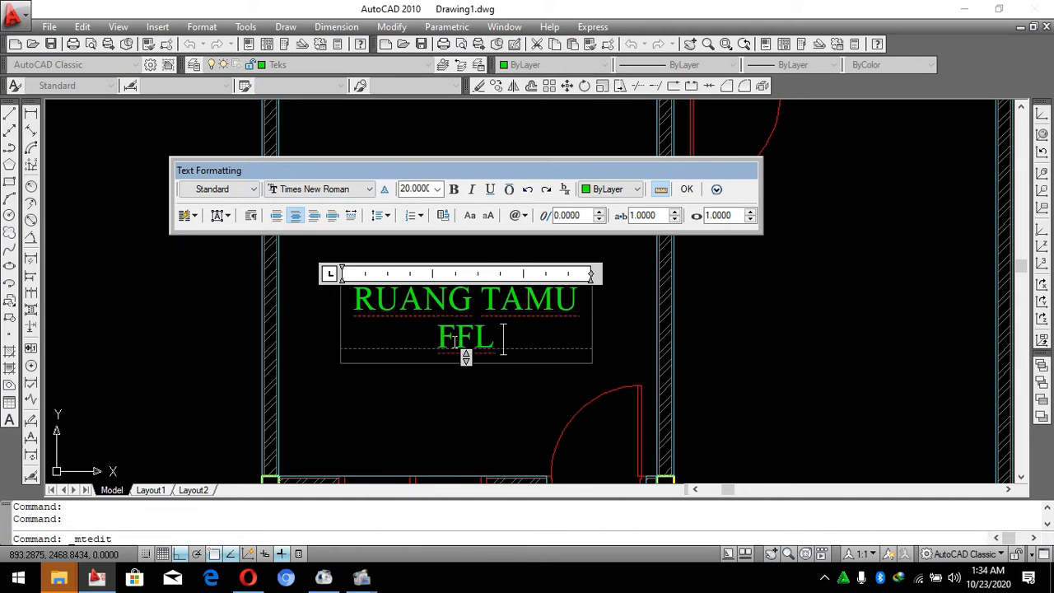
left_click(519, 214)
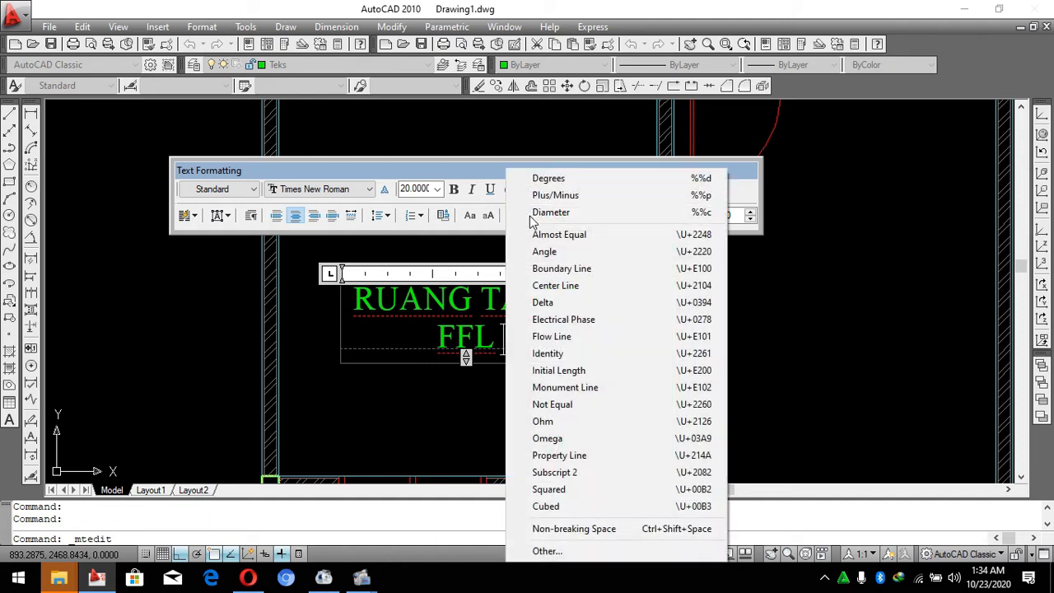
left_click(537, 191)
type("0.00")
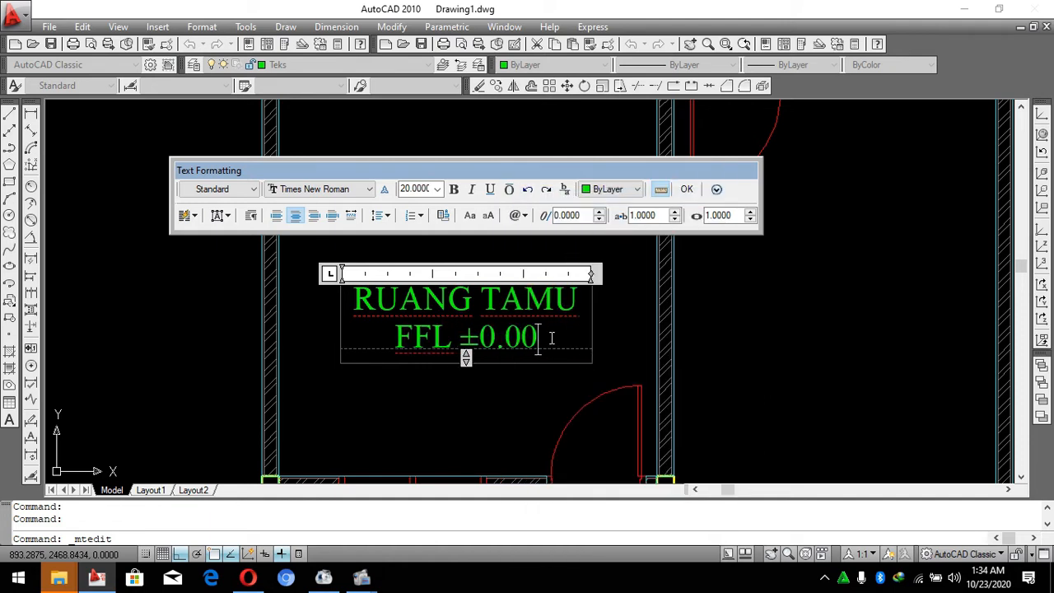
Reduce the text height of only the FFL ±0.00 line and finish editing the label.
left_click_drag(552, 337, 254, 294)
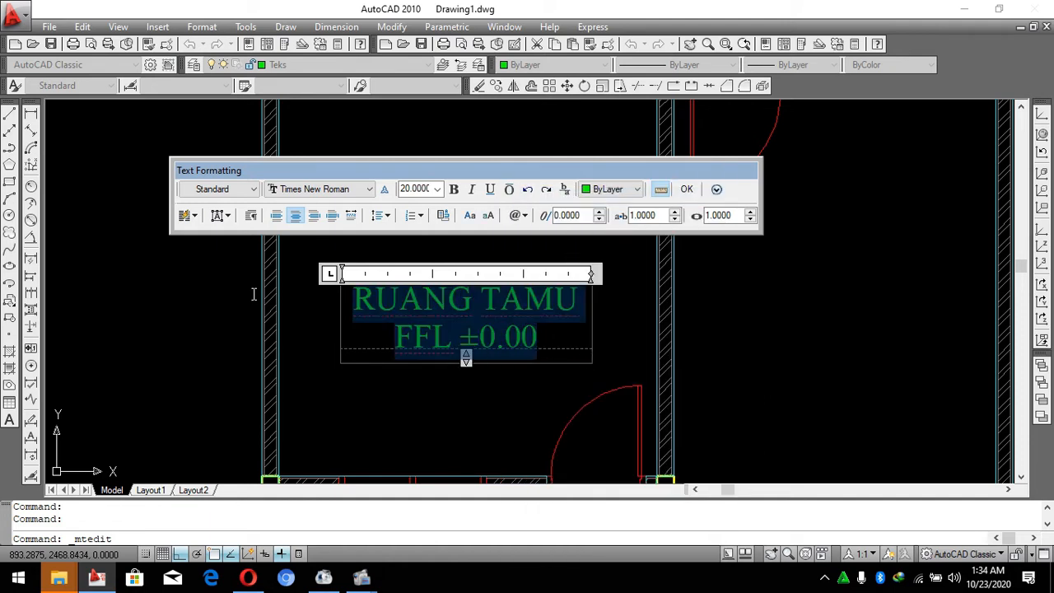
left_click(373, 306)
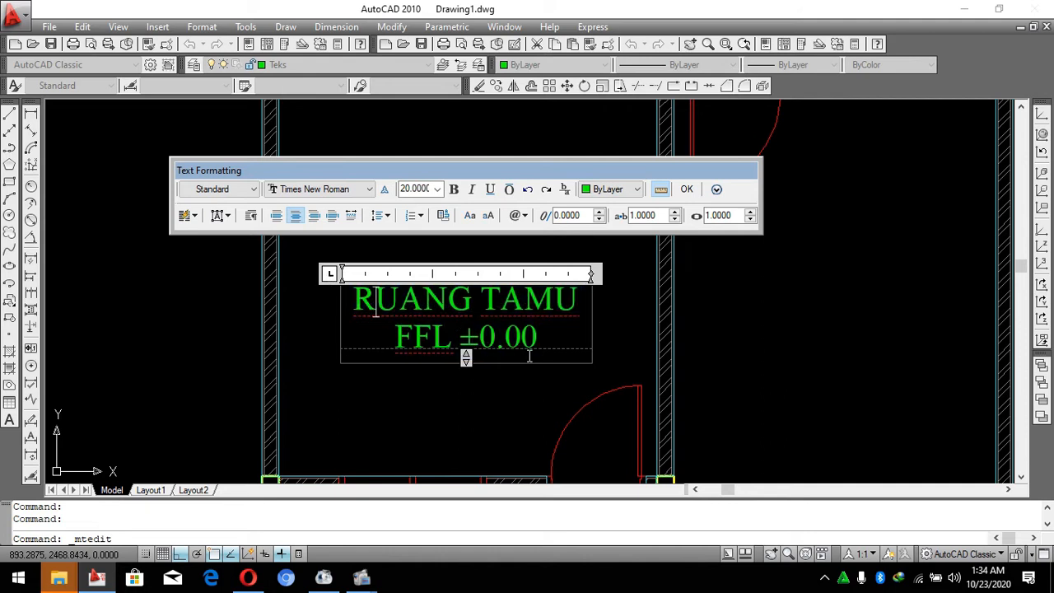
left_click_drag(529, 356, 393, 344)
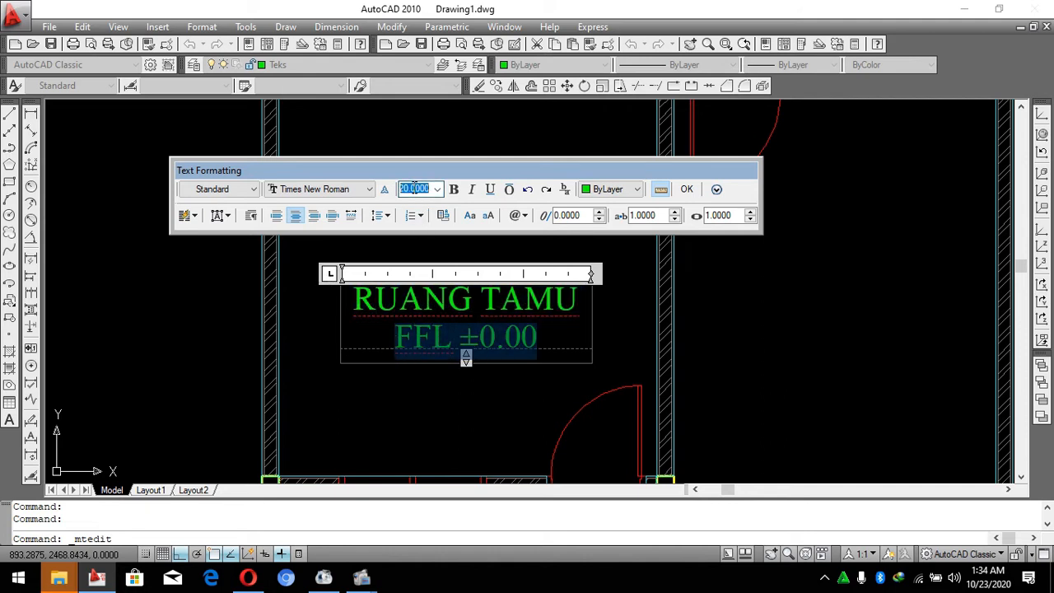
key("Return")
left_click(482, 437)
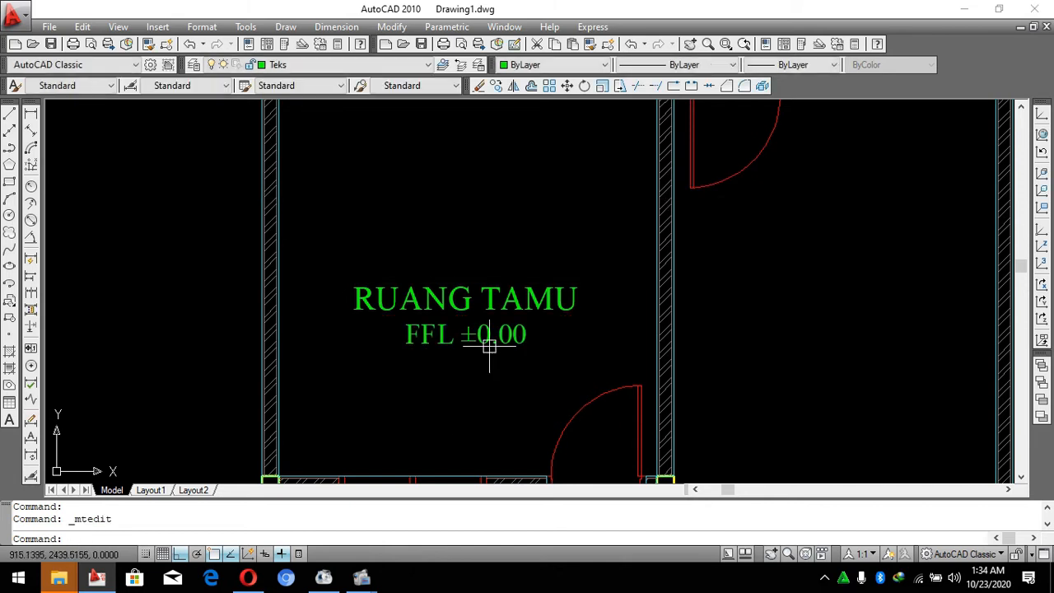
left_click(482, 287)
type("C")
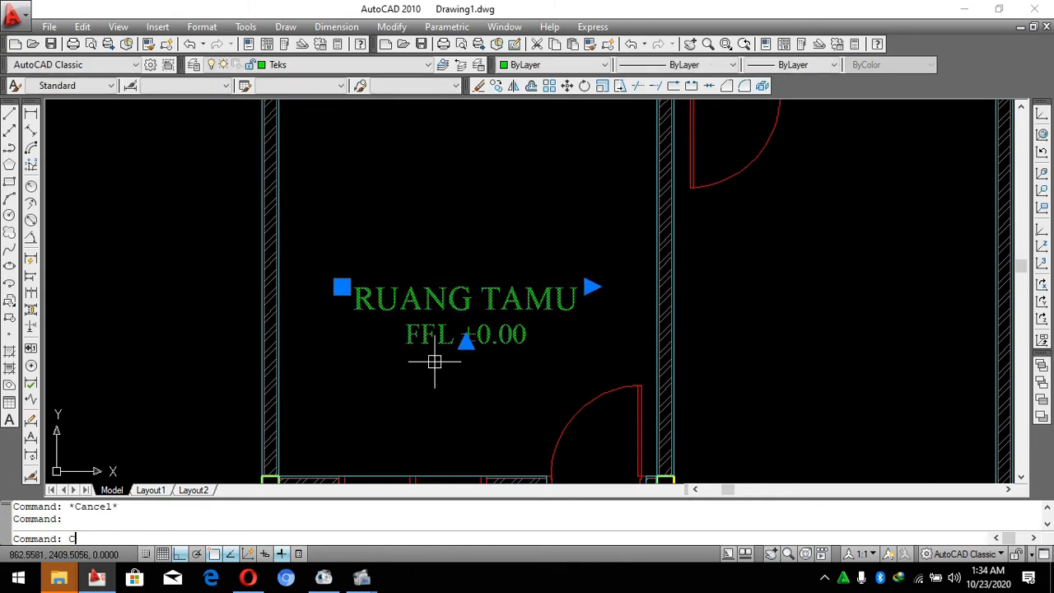
type("O")
key("Return")
scroll(386, 306, "down", 3)
scroll(387, 313, "up", 5)
key("Escape")
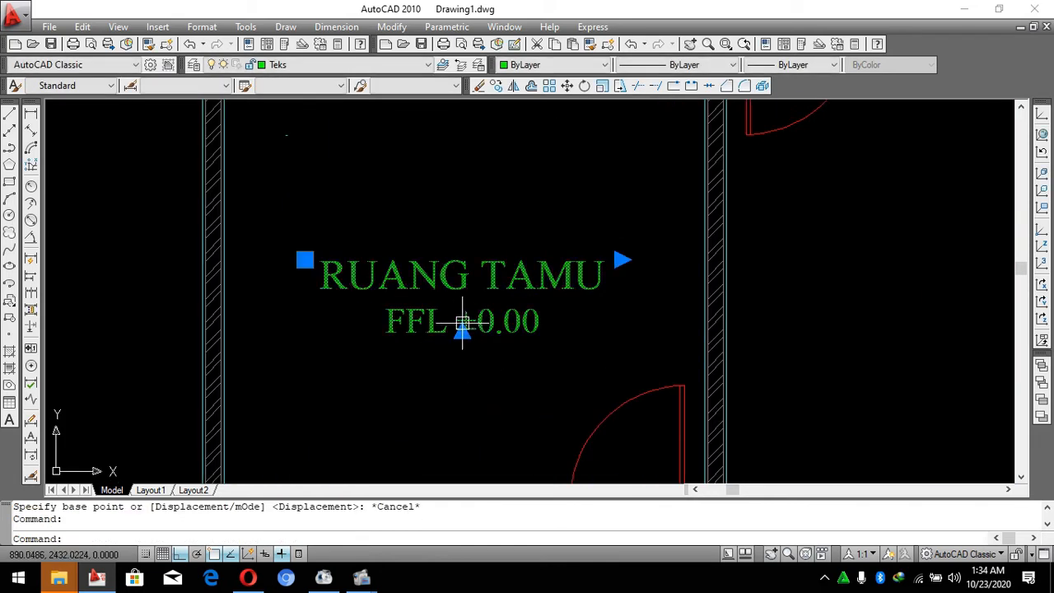
Shift the two-line RUANG TAMU label slightly to the left within its room.
type("M")
key("Return")
left_click(462, 406)
left_click(453, 406)
key("Escape")
scroll(458, 343, "down", 2)
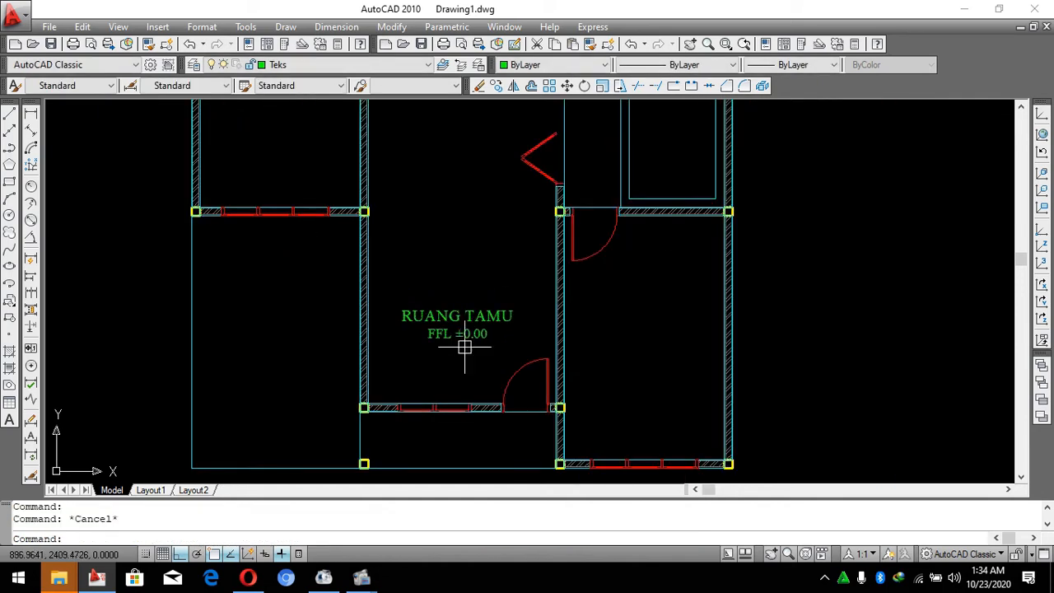
Copy the RUANG TAMU label with its FFL line into the adjoining room on the plan's front right.
scroll(492, 373, "up", 2)
left_click(470, 360)
left_click(432, 297)
type("CO")
key("Return")
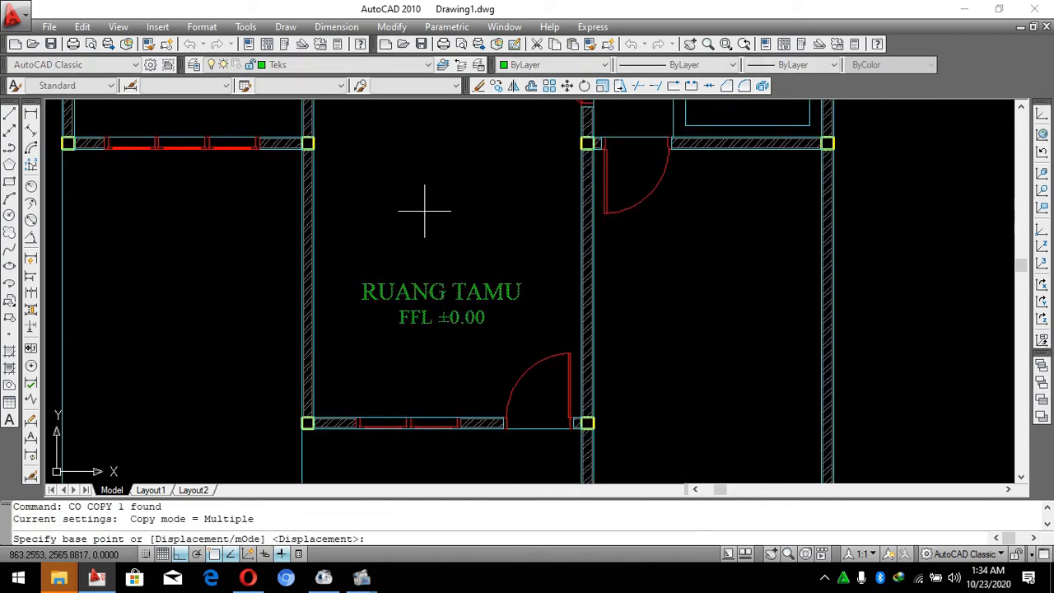
left_click(424, 210)
left_click(702, 224)
key("Escape")
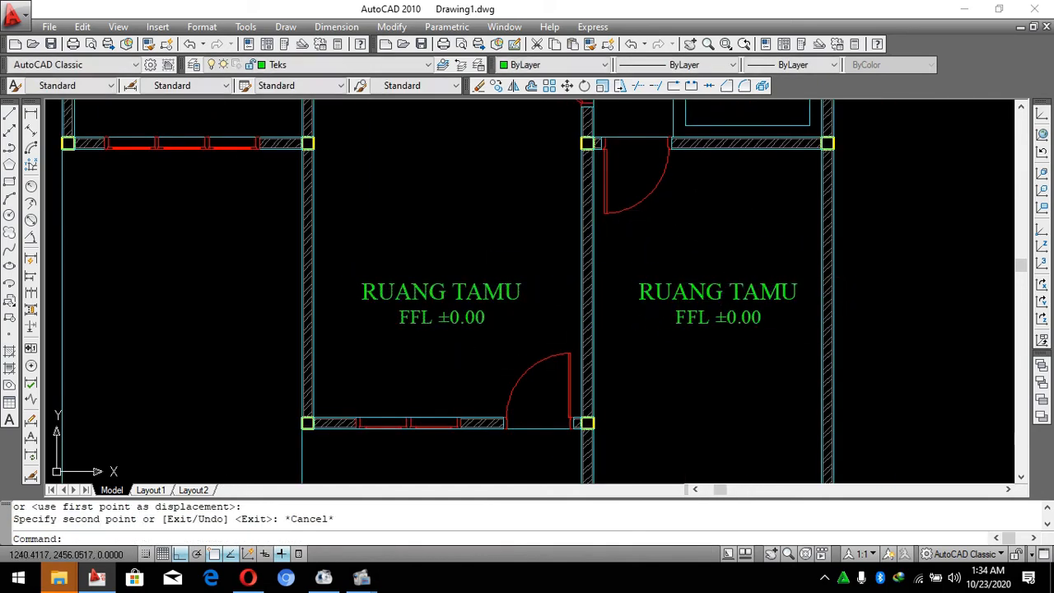
Move the copied label down and slightly left to centre it in the front right room.
scroll(673, 353, "down", 2)
type("M")
left_click(697, 350)
left_click(697, 372)
left_click(691, 330)
type("M")
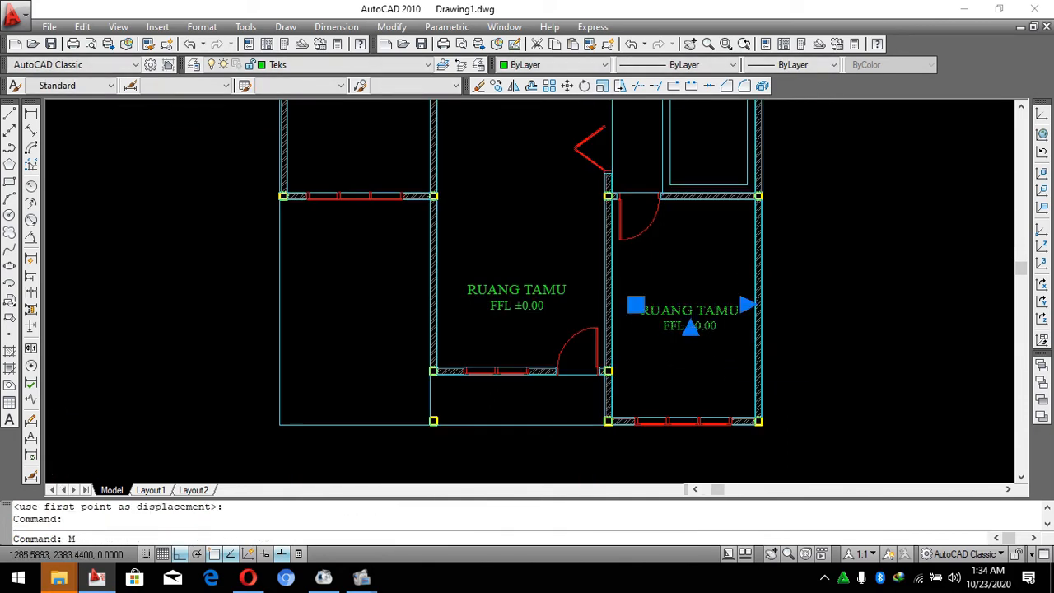
scroll(721, 329, "up", 3)
key("Return")
left_click(705, 380)
left_click(696, 381)
Change the copied label's first line to KAMAR TIDUR, keeping the FFL ±0.00 line.
double_click(677, 301)
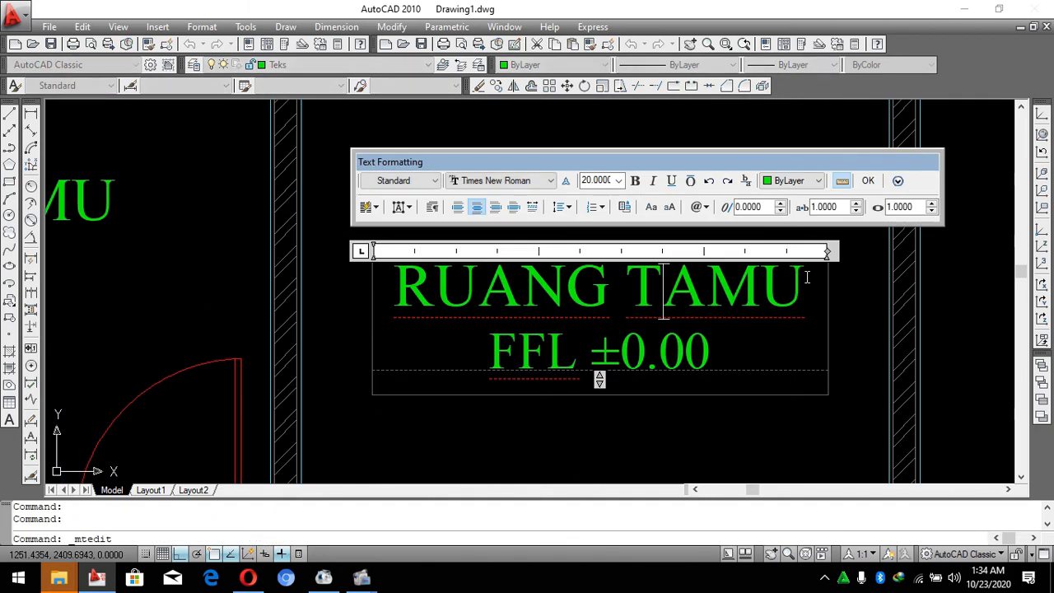
left_click_drag(807, 284, 385, 282)
type("KAM")
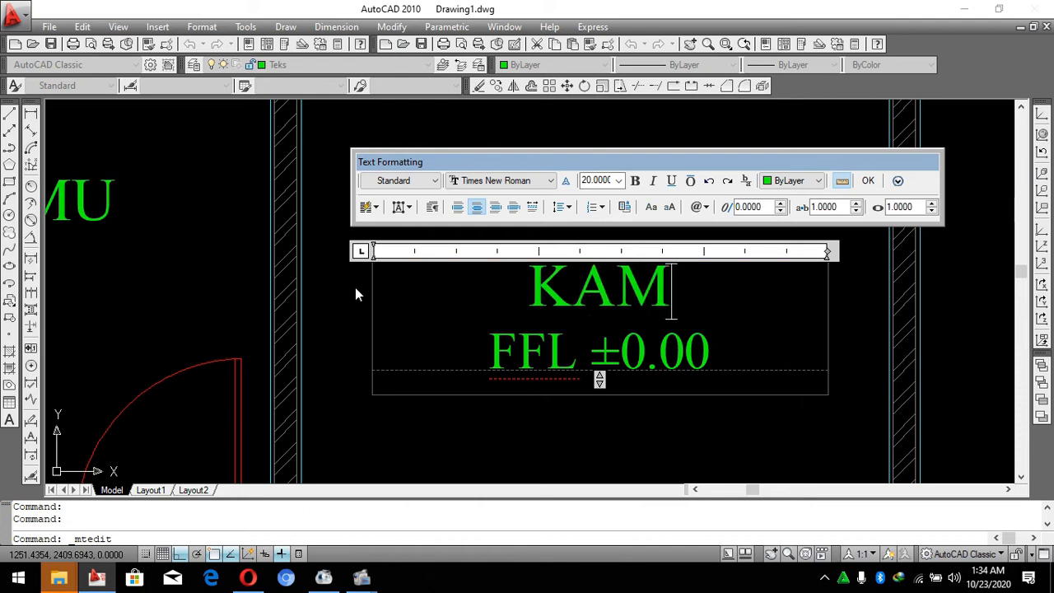
type("AR TIDUR")
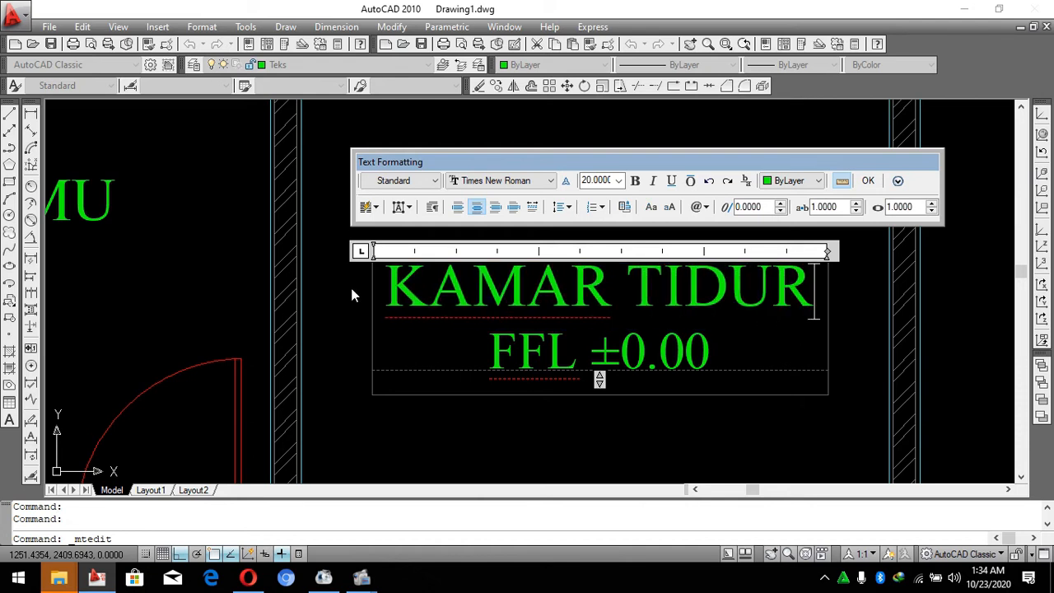
left_click(350, 284)
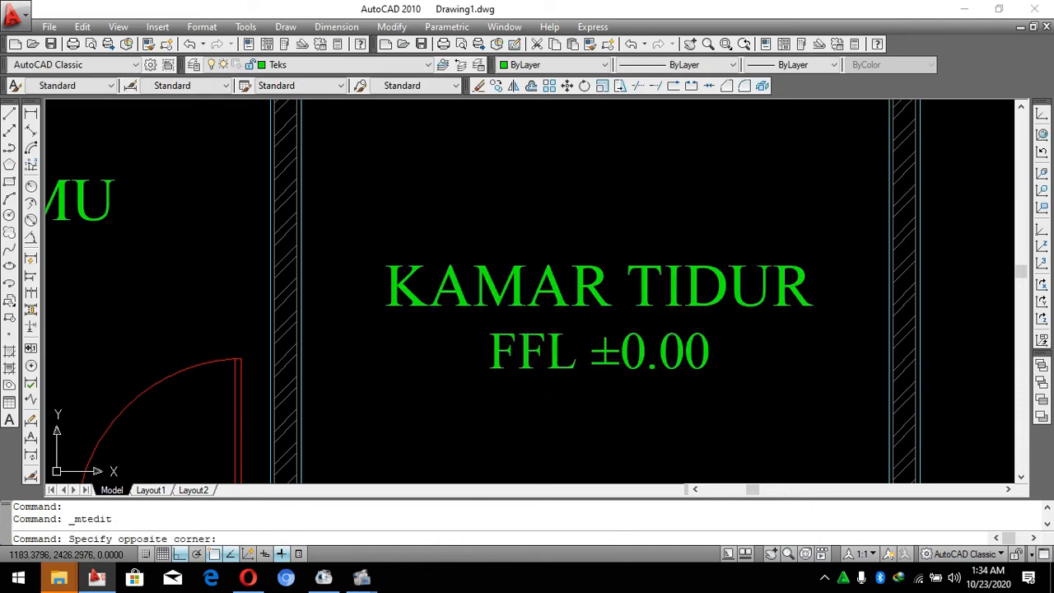
Copy the KAMAR TIDUR label straight up into the right-hand room above the enclosed rectangular area.
left_click(522, 282)
left_click(478, 241)
type("co")
key("Return")
scroll(519, 370, "down", 5)
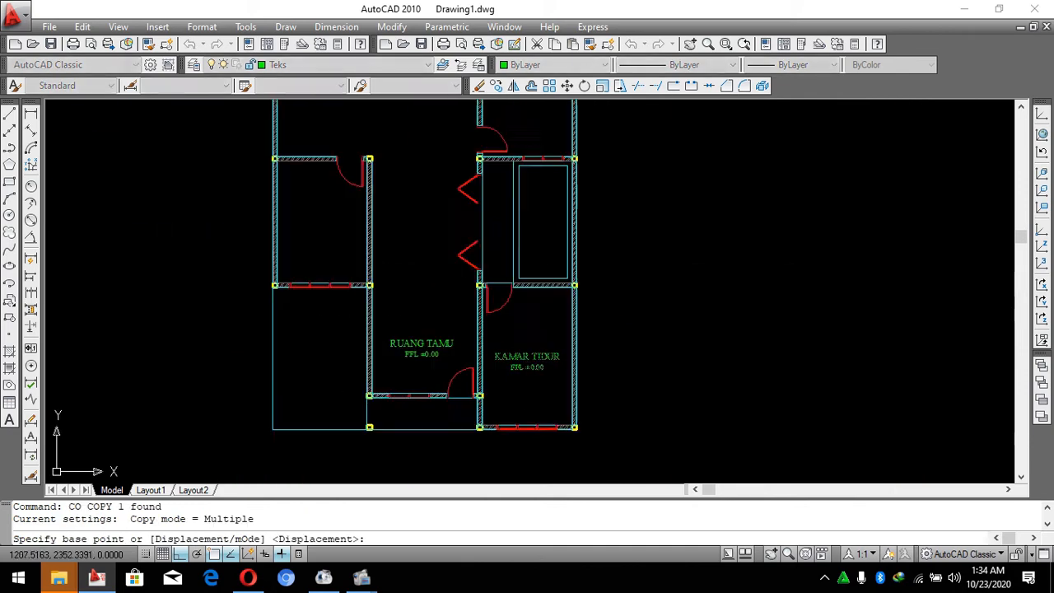
left_click(608, 365)
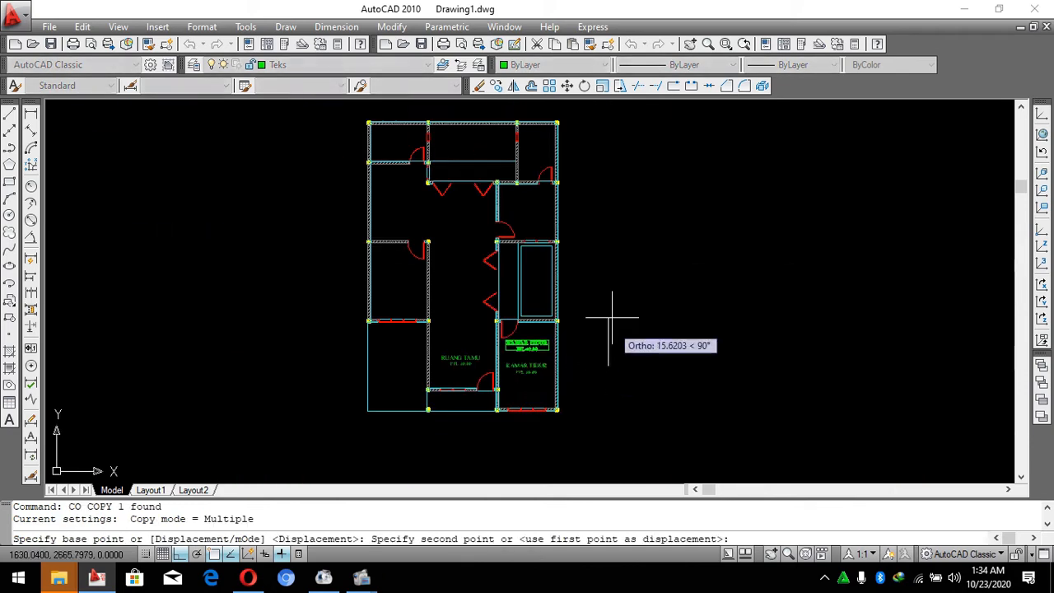
left_click(615, 212)
key("Escape")
Copy the front right room's KAMAR TIDUR label with its FFL line straight left into the open area at the plan's front left.
left_click(535, 362)
type("c")
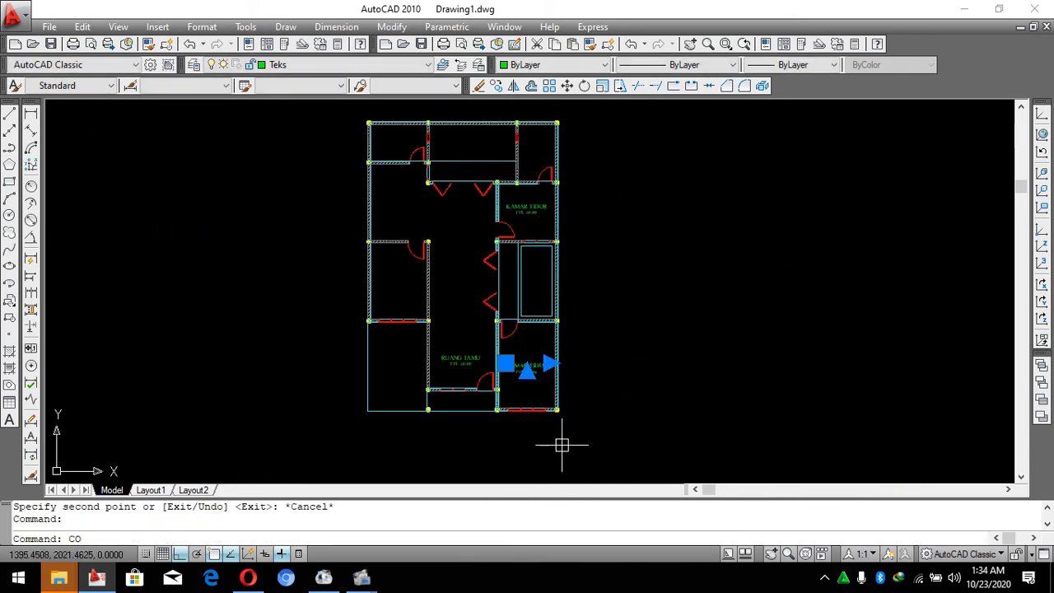
type("o")
key("Return")
left_click(524, 438)
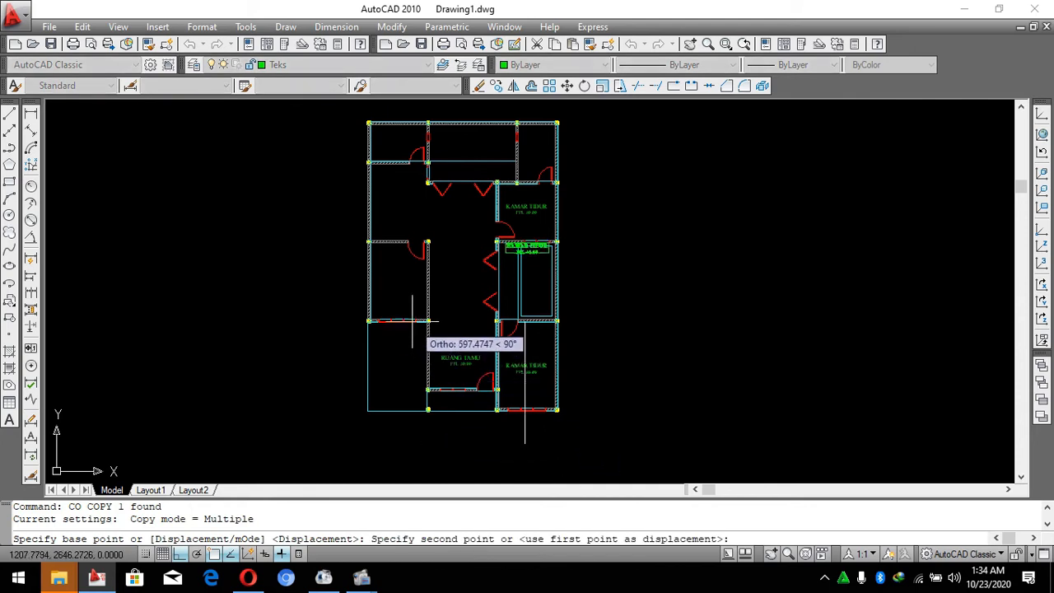
left_click(394, 439)
key("Escape")
Move the copied KAMAR TIDUR label straight up from the front left area into the enclosed room above it.
left_click(397, 372)
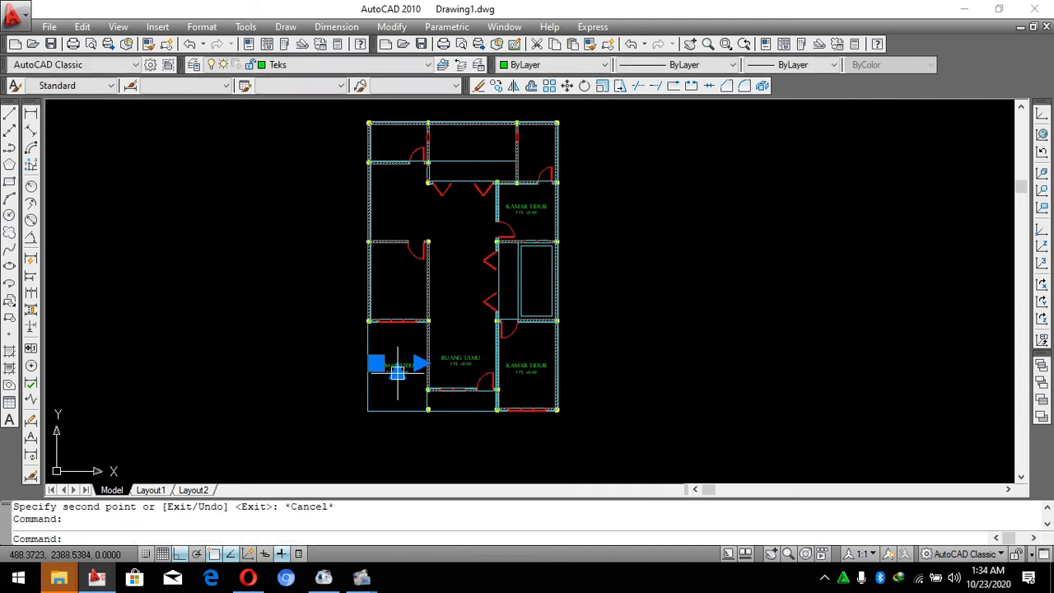
type("m")
key("Return")
left_click(218, 374)
left_click(217, 287)
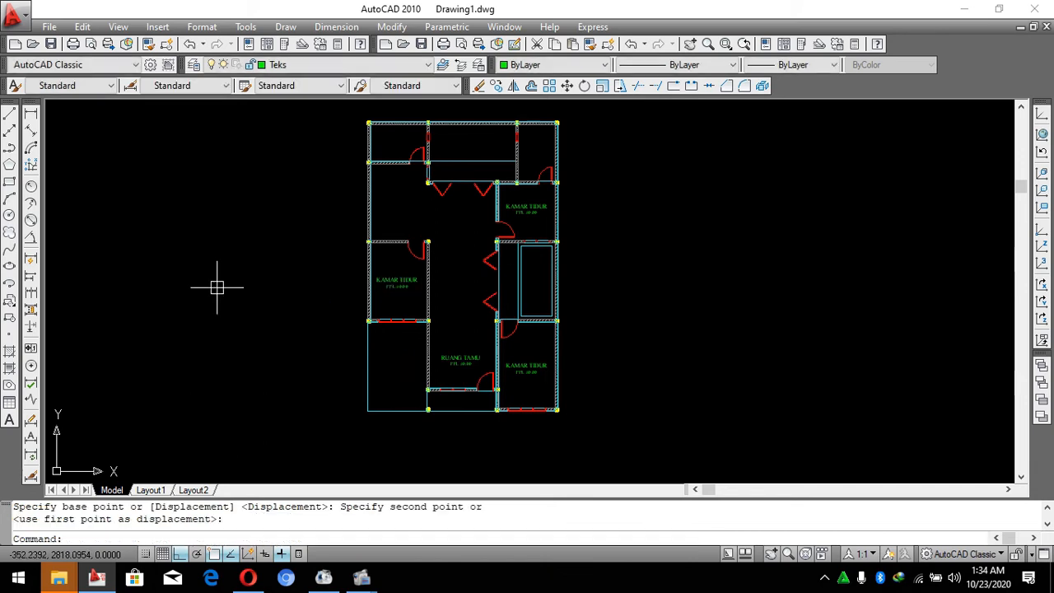
Copy the left-hand room's KAMAR TIDUR label straight down into the open front left area.
scroll(335, 290, "up", 3)
key("Escape")
left_click(436, 279)
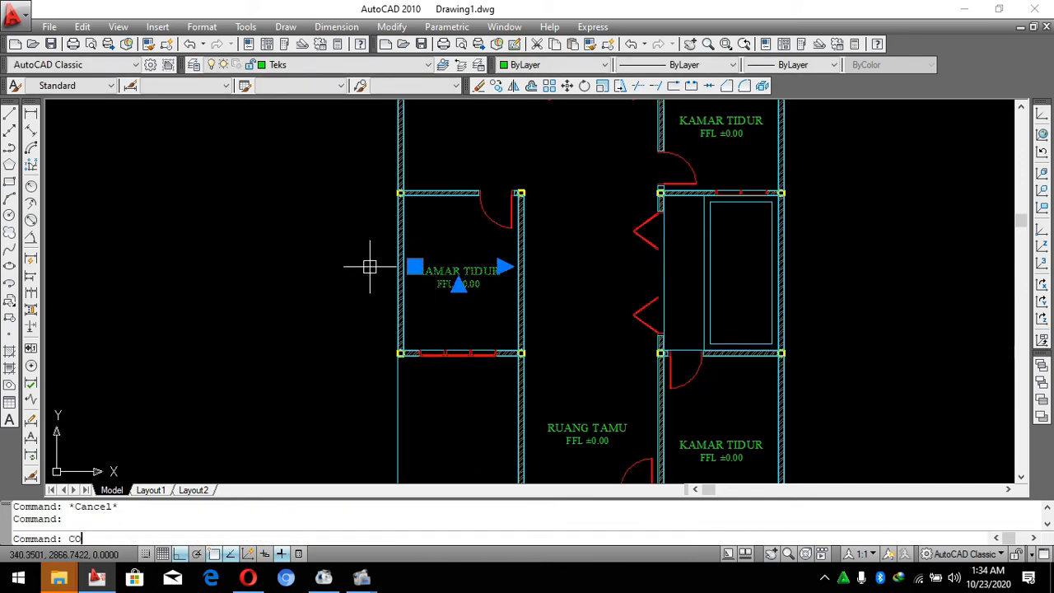
type("CO")
key("Return")
scroll(370, 266, "down", 2)
left_click(296, 230)
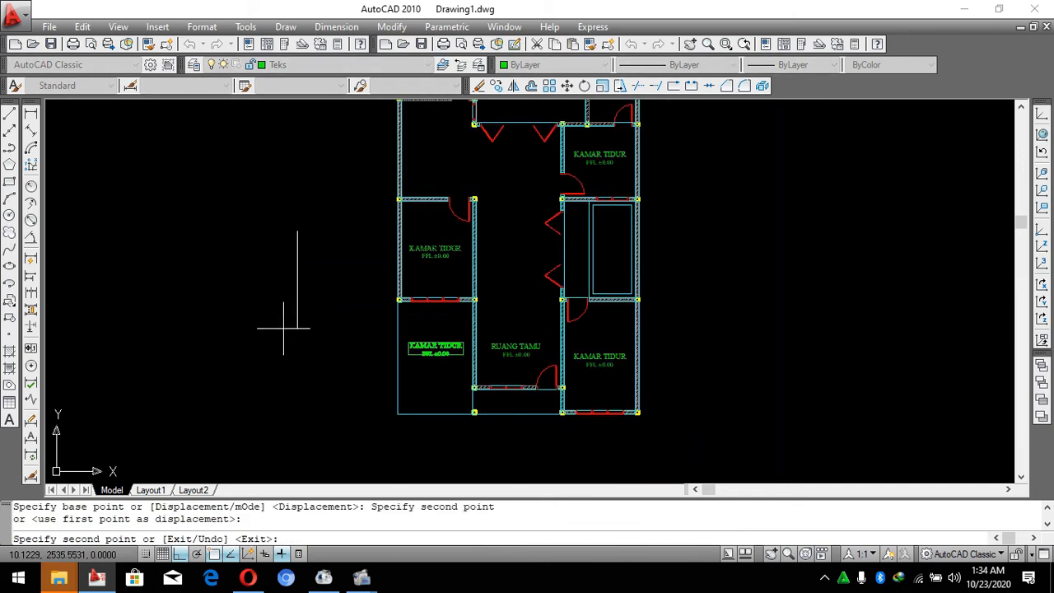
key("Escape")
key("Escape")
Replace the whole text of the front left label, including its FFL line, with CARPORT.
scroll(392, 329, "up", 2)
double_click(478, 341)
left_click_drag(520, 359, 303, 359)
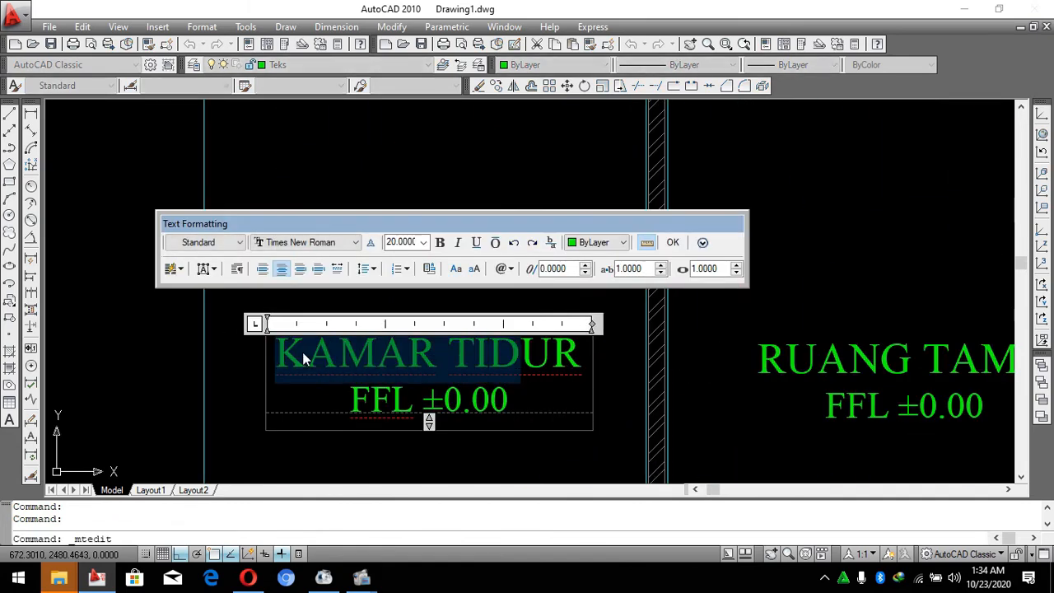
left_click_drag(535, 391, 215, 306)
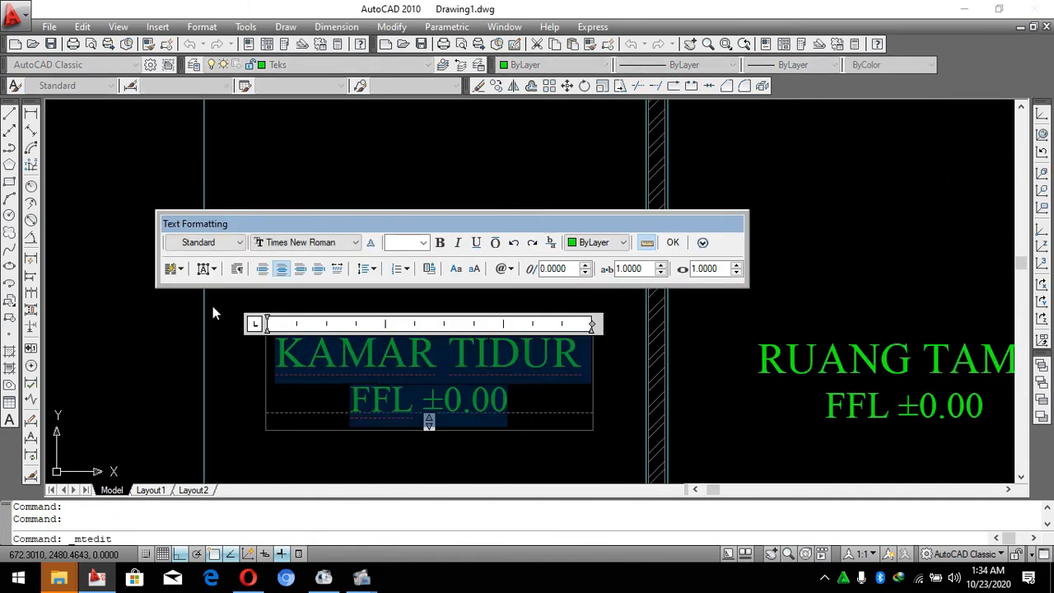
type("CARPORT")
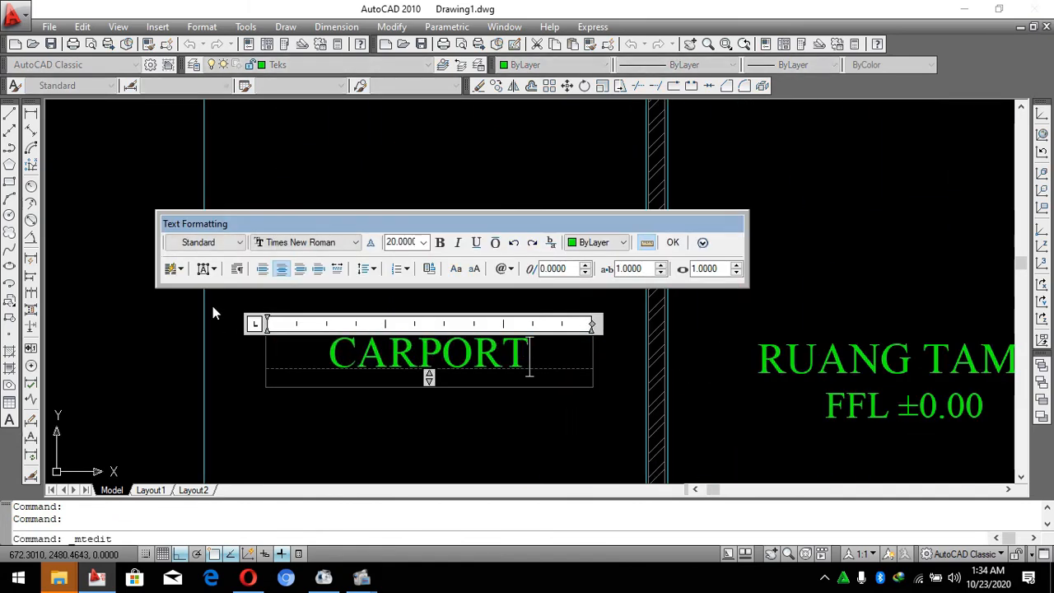
left_click(211, 305)
scroll(356, 370, "down", 3)
key("Escape")
Copy the left-hand KAMAR TIDUR label straight up into the open room behind it.
left_click(408, 380)
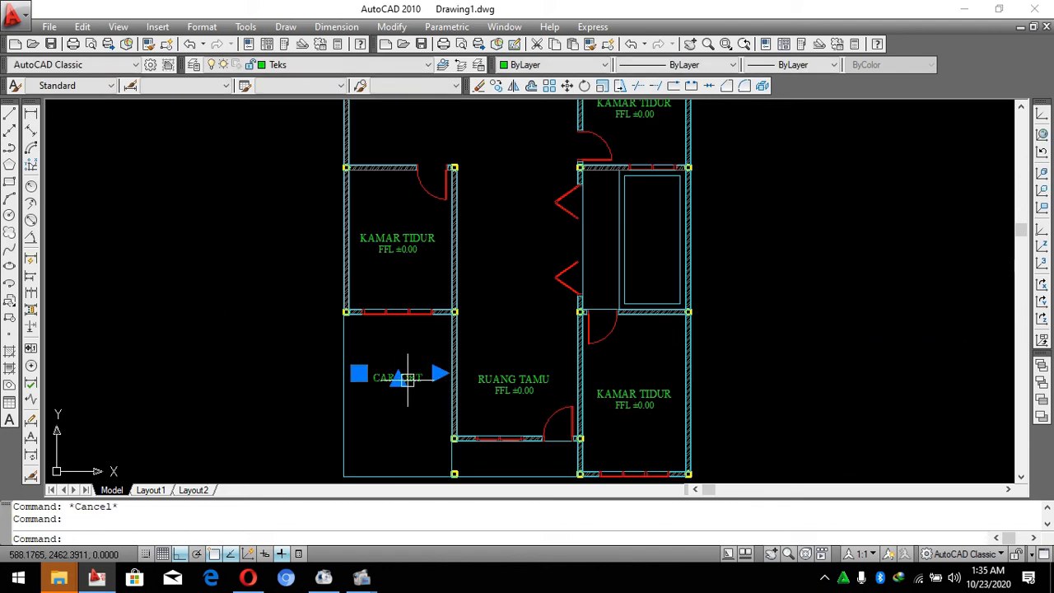
key("Escape")
left_click(399, 252)
scroll(428, 372, "down", 2)
type("CO")
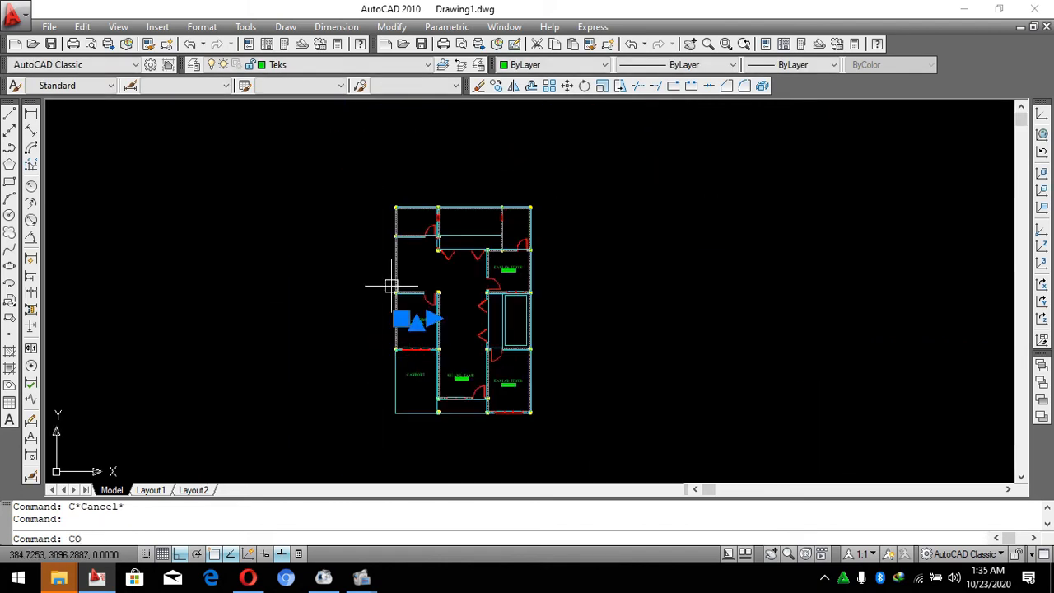
key("space")
scroll(394, 275, "up", 2)
left_click(287, 357)
left_click(280, 179)
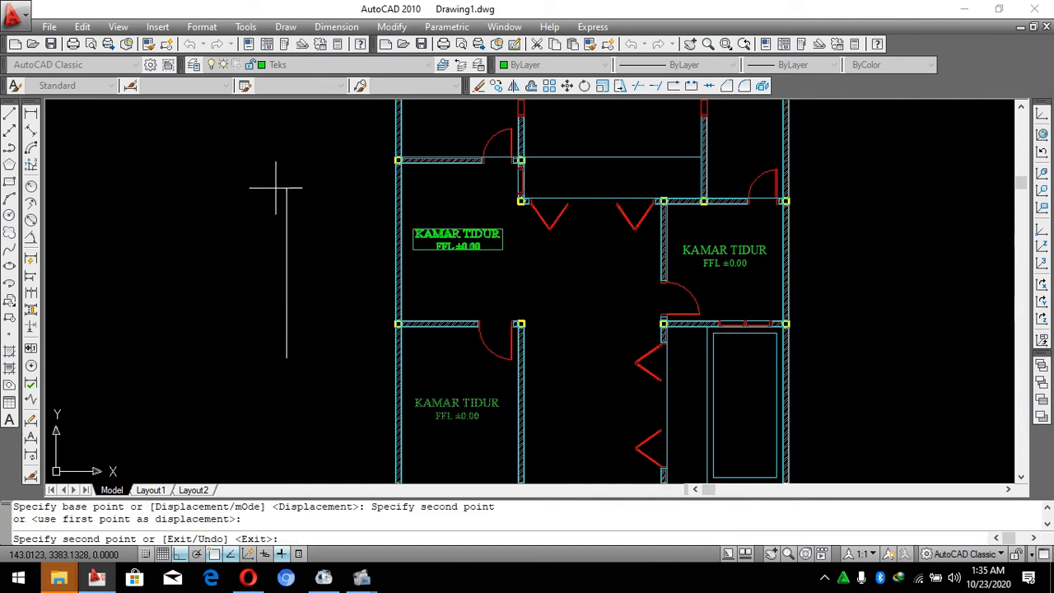
key("Escape")
key("Escape")
Change the copied label's first line to DAPUR, keeping the FFL ±0.00 line.
scroll(437, 223, "up", 3)
double_click(461, 247)
left_click_drag(566, 243, 103, 251)
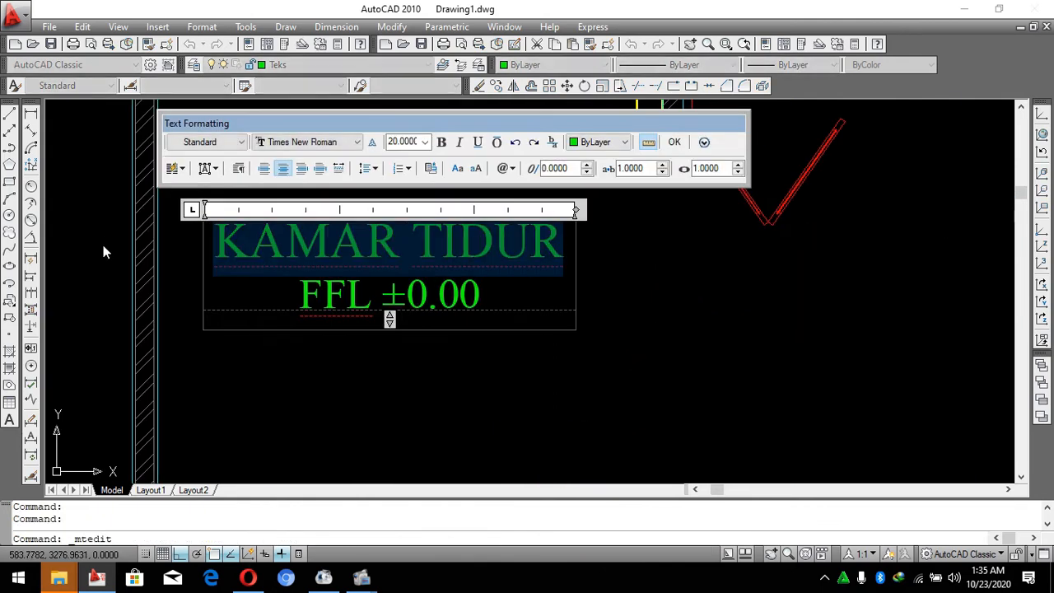
type("DAPUR")
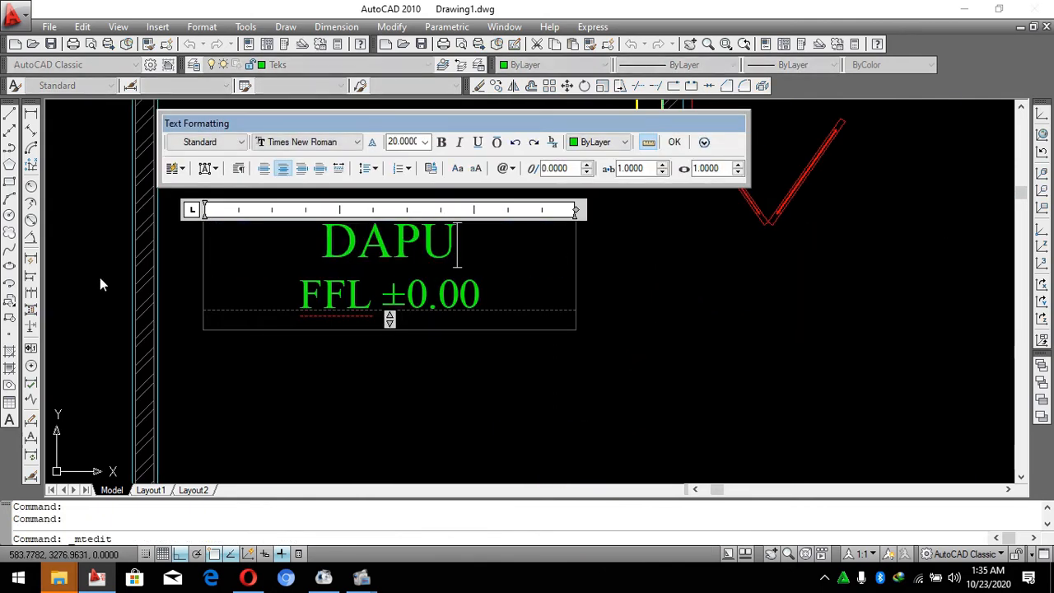
left_click(301, 356)
key("Escape")
key("Escape")
Copy the DAPUR label with its FFL line straight up into the small room in the plan's back left corner.
scroll(493, 275, "down", 3)
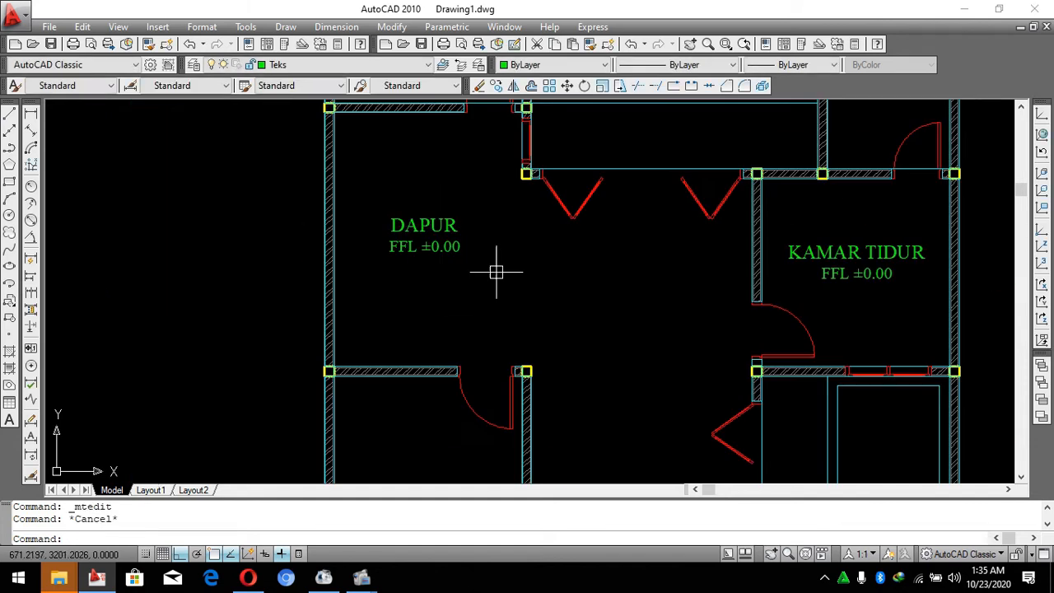
scroll(452, 247, "down", 2)
scroll(469, 257, "up", 4)
left_click(406, 254)
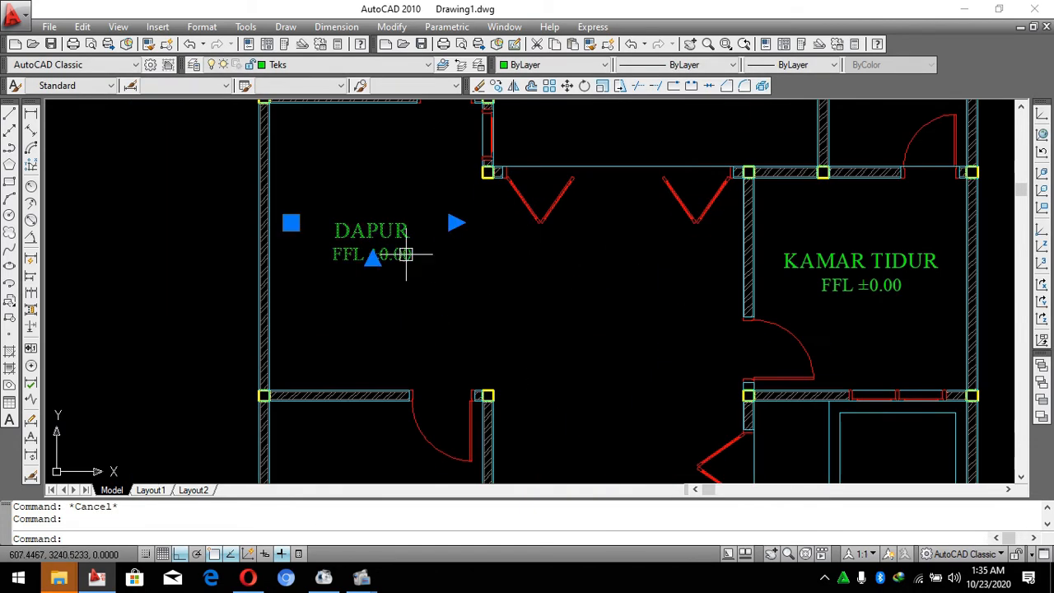
type("CO")
key("Return")
scroll(377, 244, "down", 2)
left_click(208, 327)
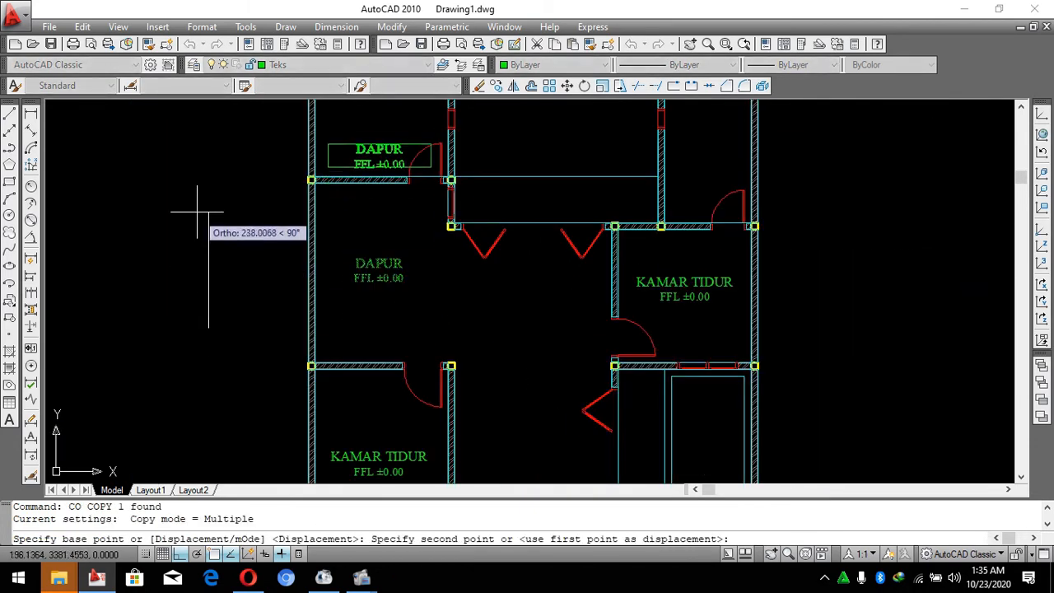
key("Escape")
key("Escape")
Change the first line of the back left room's label to WC/KM, with FFL ±0.00 on its own line below.
scroll(294, 223, "down", 3)
scroll(322, 238, "up", 5)
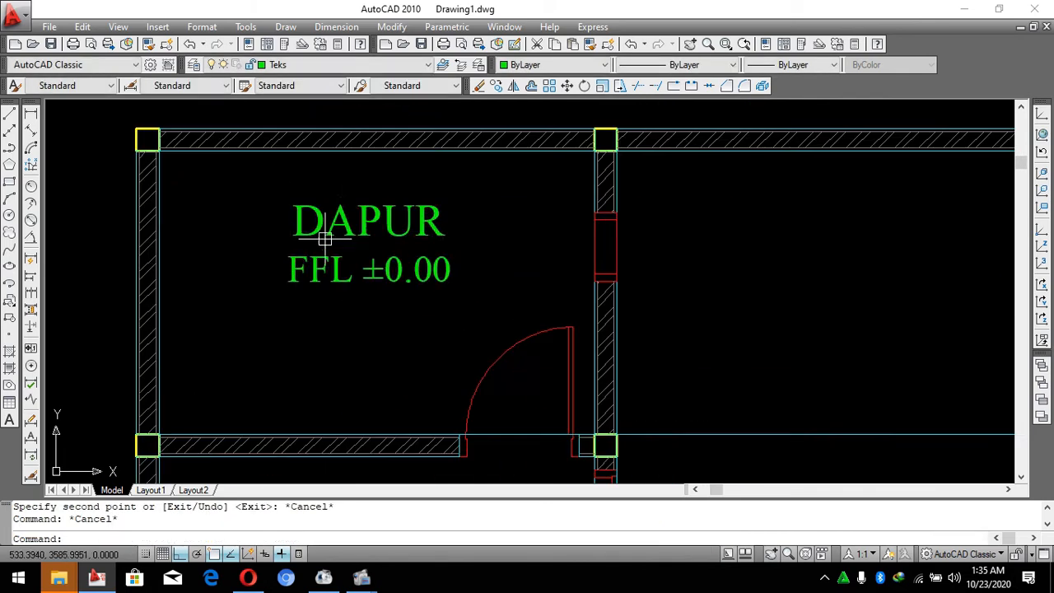
double_click(322, 237)
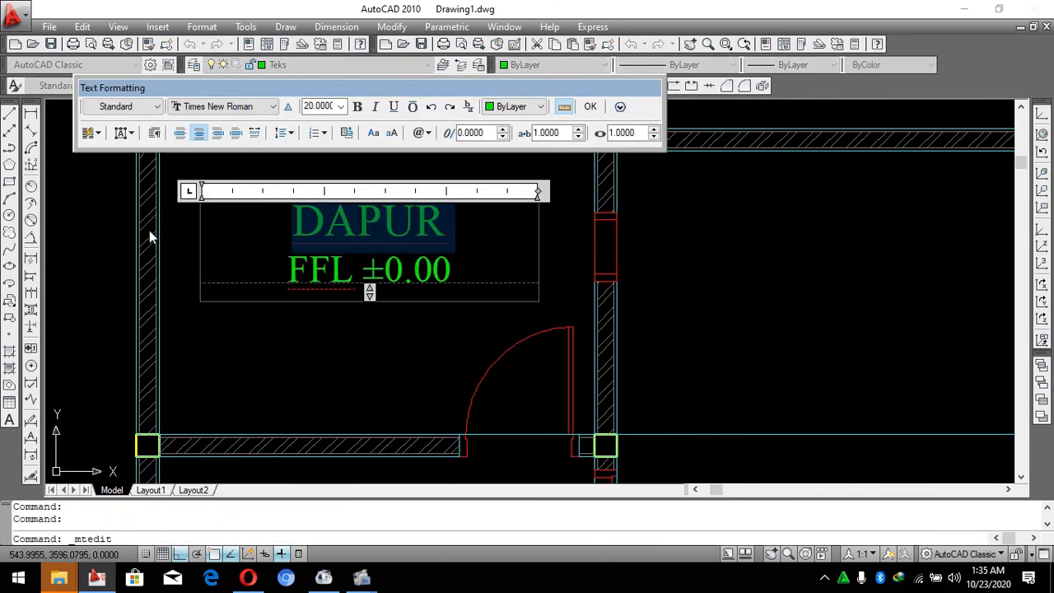
type("WC./FFL ±0.00")
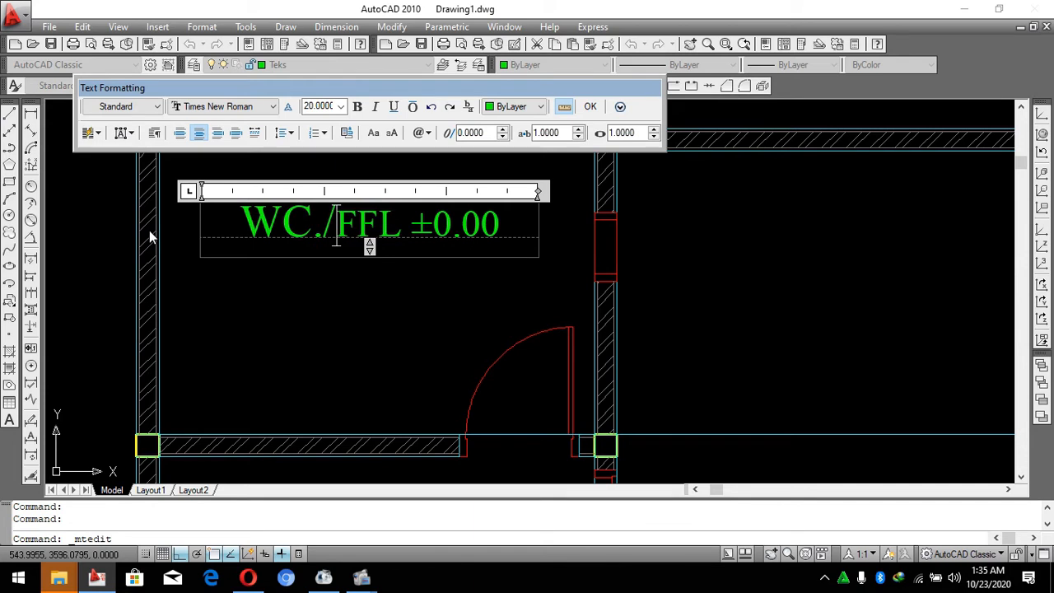
key("BackSpace")
key("BackSpace")
type("/")
type("KM")
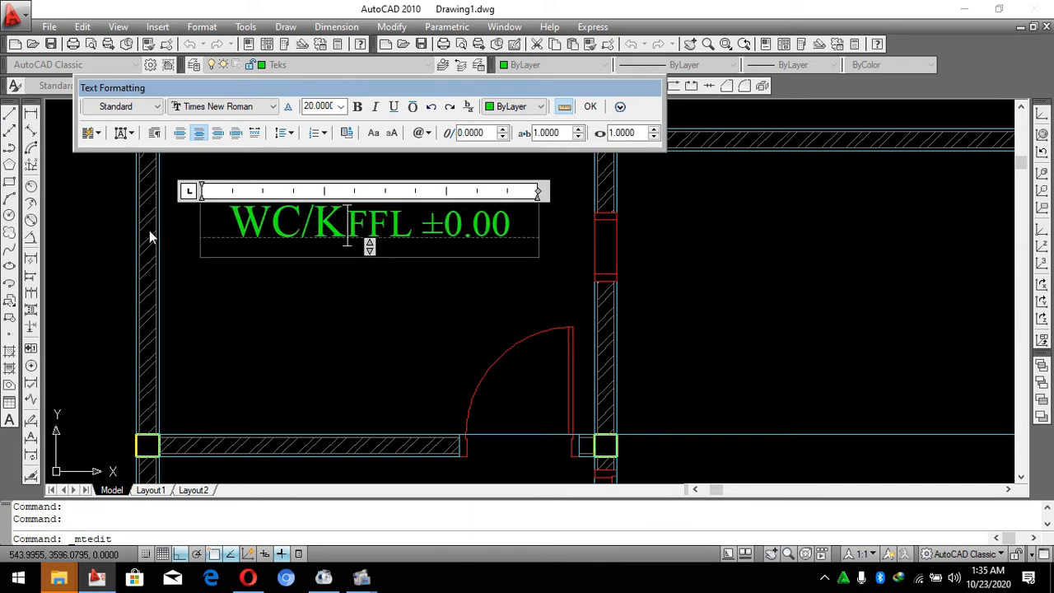
key("Return")
left_click(88, 212)
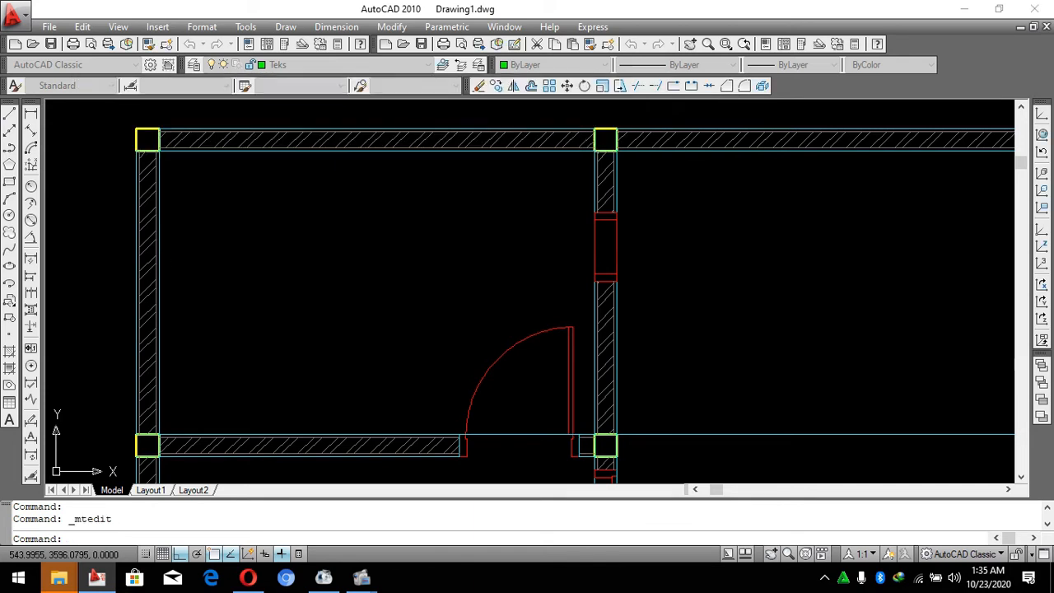
Move the WC/KM label slightly down within the back left room.
left_click(409, 245)
left_click(308, 317)
scroll(416, 259, "down", 1)
scroll(587, 247, "down", 2)
type("m")
key("Return")
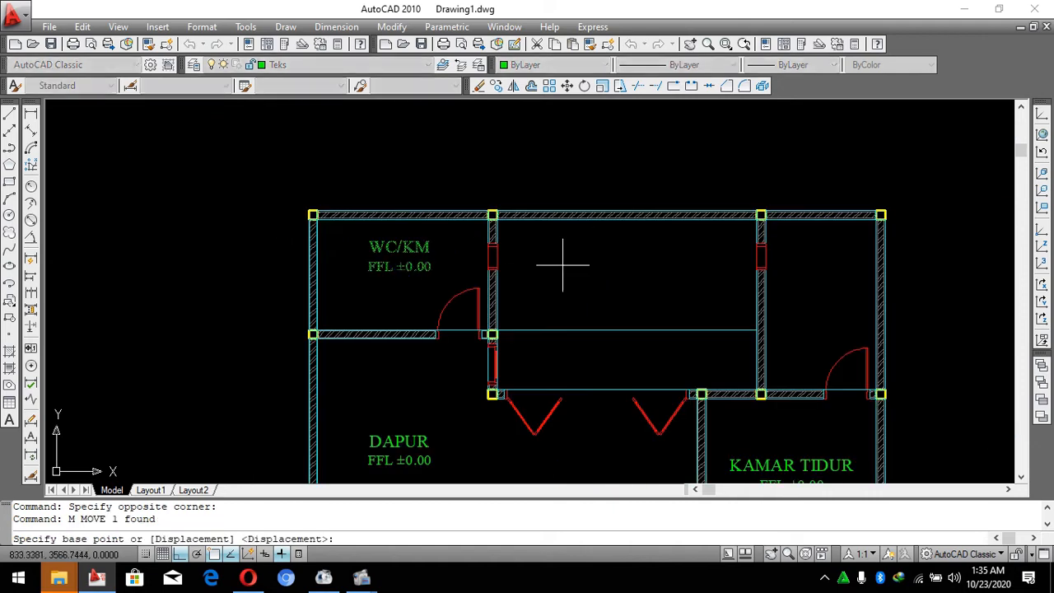
scroll(555, 263, "up", 2)
left_click(555, 262)
left_click(557, 287)
Shift the WC/KM label slightly to the right within its room.
left_click(372, 283)
type("m")
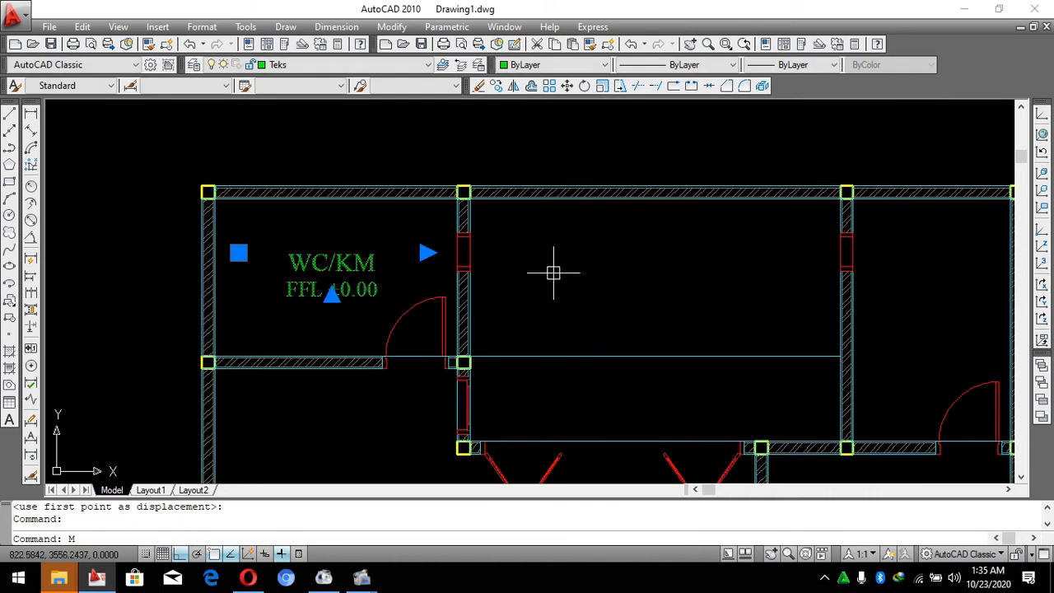
key("Return")
left_click(574, 272)
left_click(579, 272)
Narrow the WC/KM label's text frame from its right side and move the label right to centre it in the room.
left_click(359, 273)
left_click(430, 253)
scroll(429, 253, "up", 2)
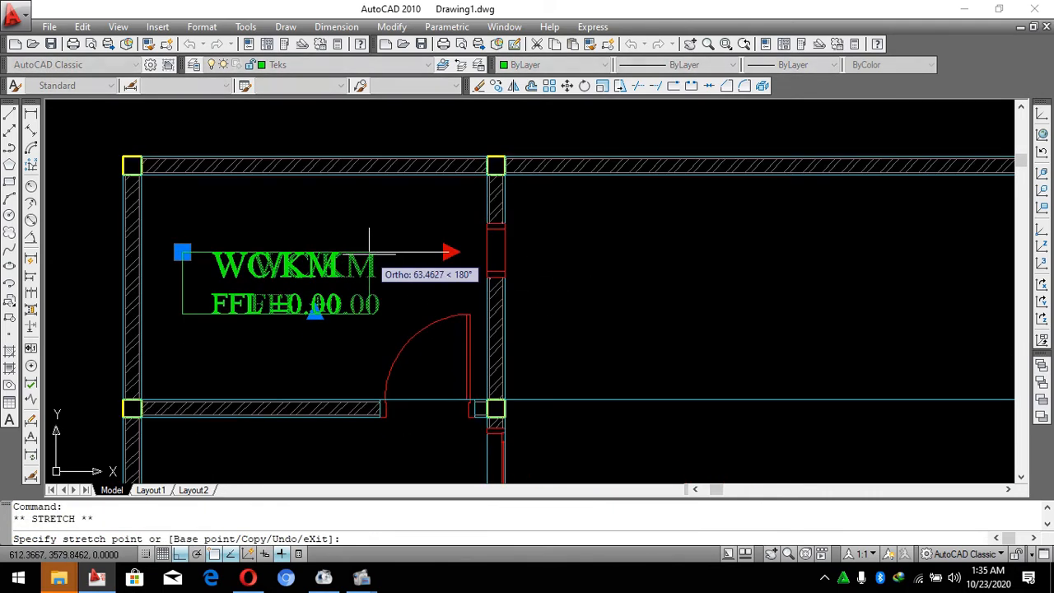
left_click(357, 249)
type("m")
key("Return")
left_click(646, 272)
left_click(693, 265)
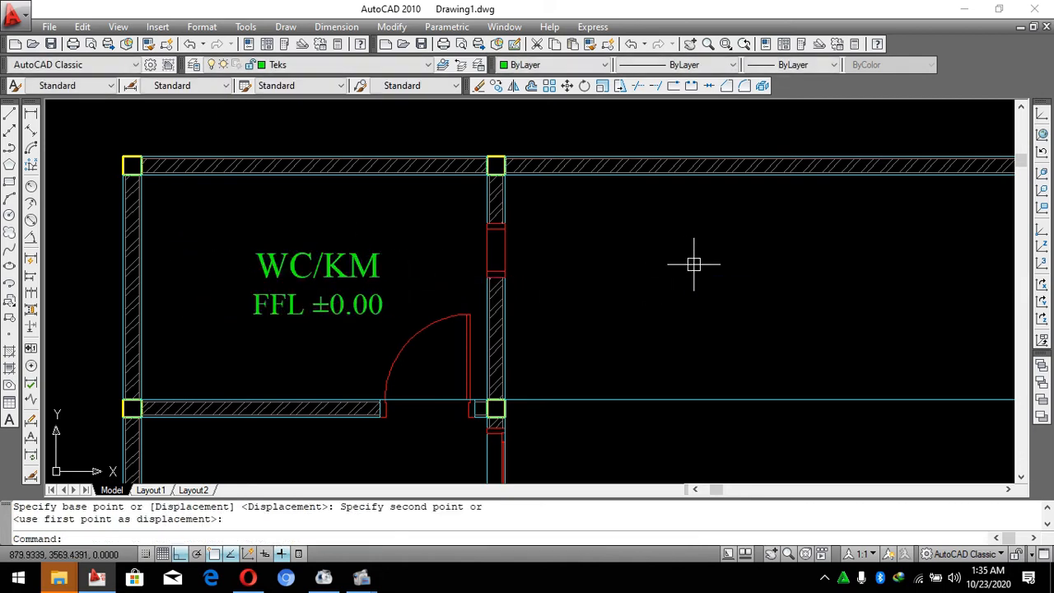
Narrow the DAPUR label's text frame from its right side.
scroll(515, 184, "down", 4)
scroll(484, 320, "up", 2)
left_click(450, 280)
scroll(498, 268, "up", 2)
left_click(522, 238)
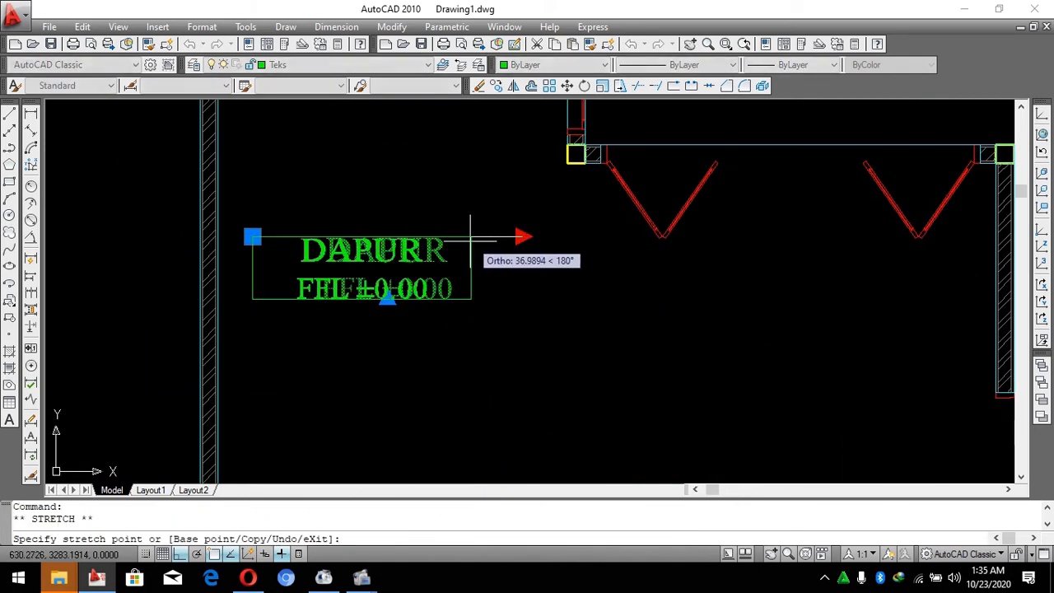
scroll(461, 244, "up", 2)
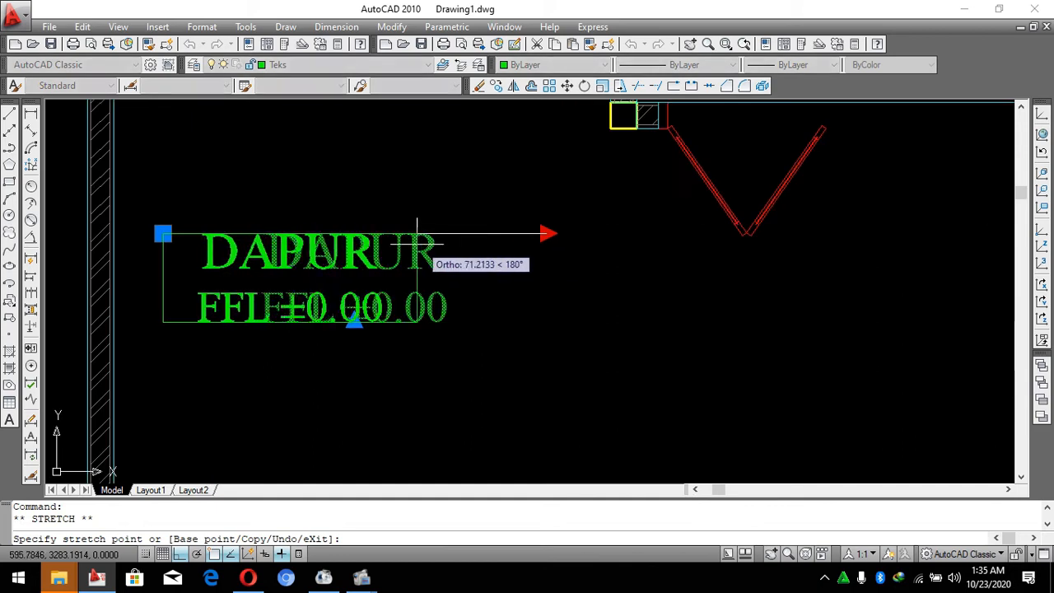
left_click(412, 242)
Move the DAPUR label to the right to centre it horizontally in its room.
type("m")
scroll(421, 307, "down", 5)
key("space")
left_click(383, 354)
left_click(406, 352)
scroll(394, 273, "down", 6)
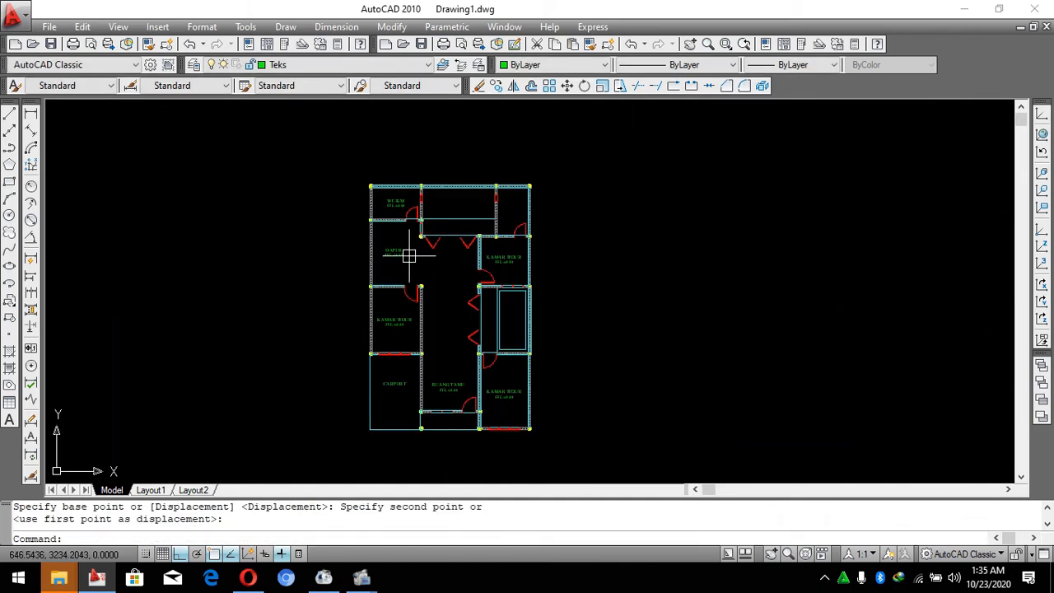
scroll(546, 299, "up", 3)
scroll(337, 235, "up", 3)
left_click(334, 231)
type("m")
key("space")
left_click(362, 297)
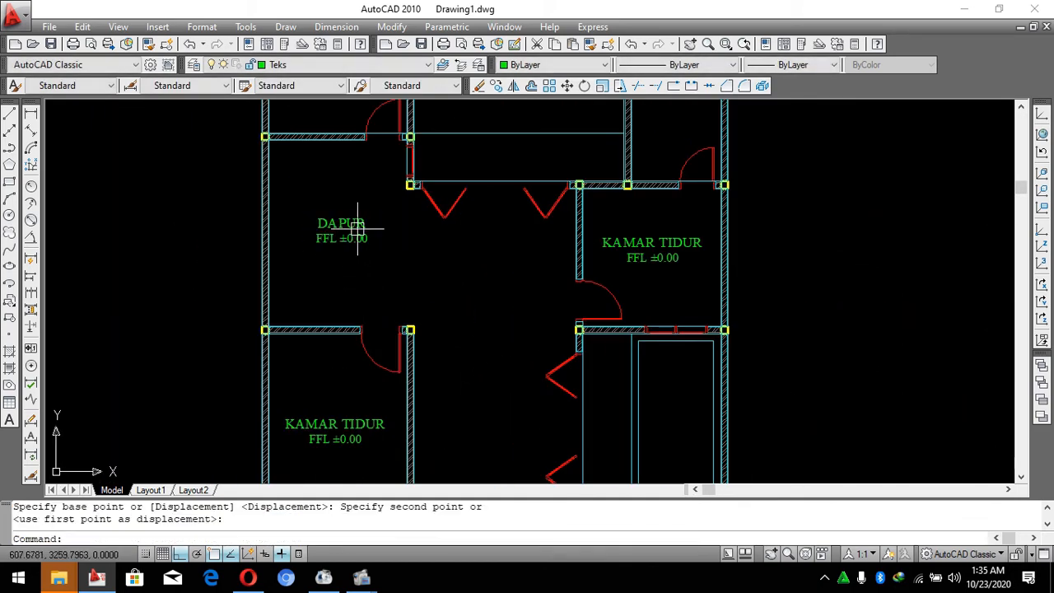
Copy the WC/KM label with its FFL line straight right into the small room in the plan's back right corner.
scroll(486, 278, "down", 6)
scroll(480, 283, "up", 2)
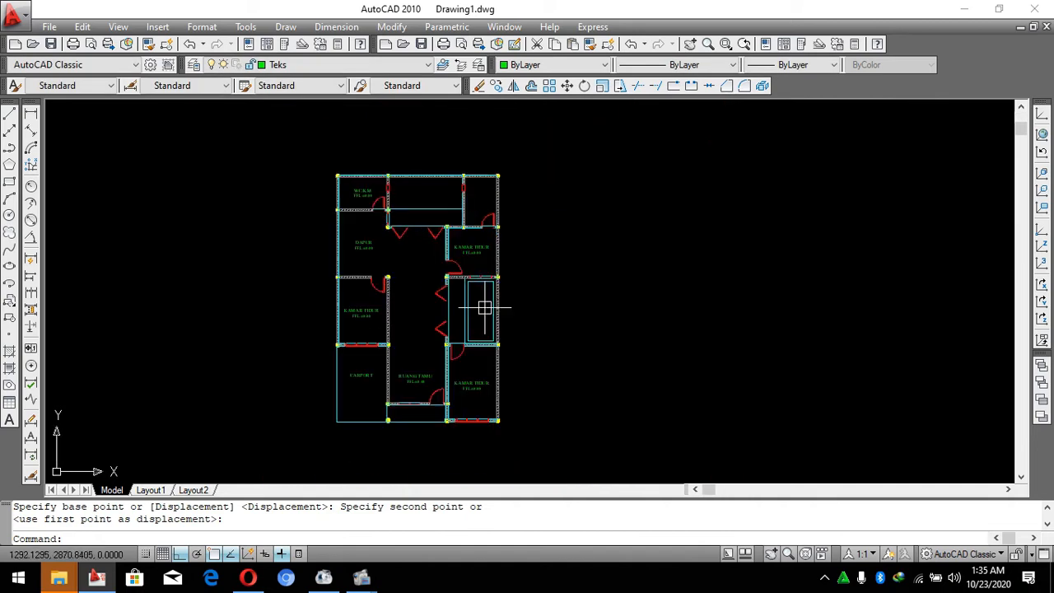
scroll(479, 247, "up", 3)
key("Escape")
scroll(265, 190, "down", 2)
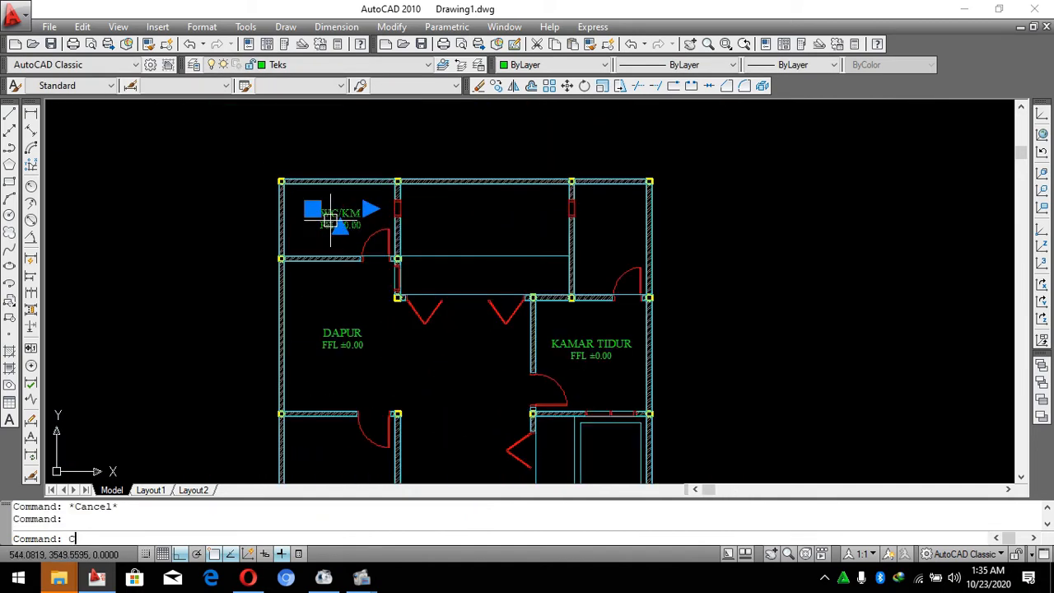
key("space")
left_click(341, 132)
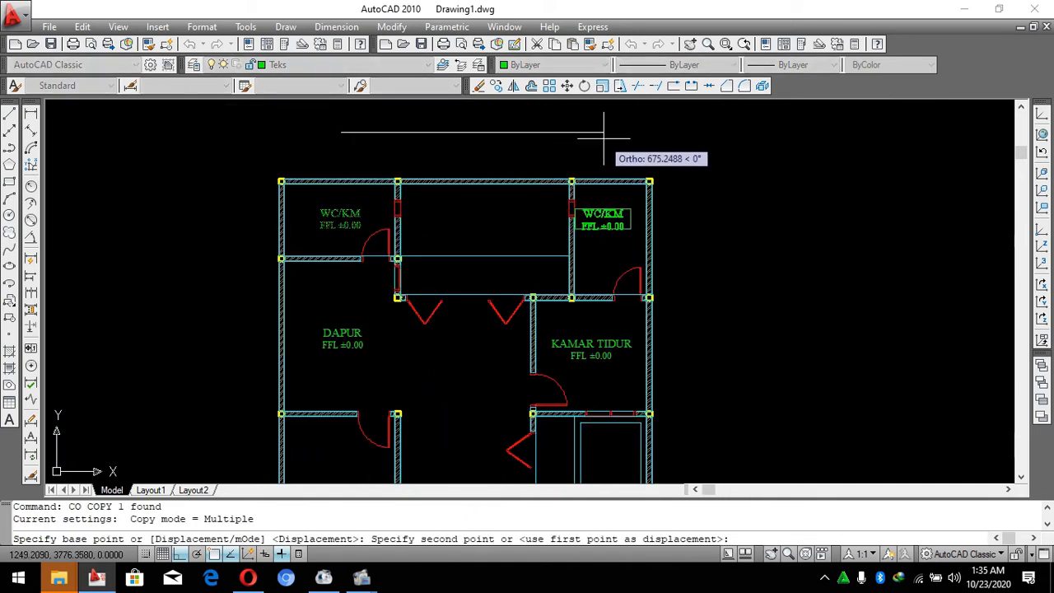
left_click(611, 132)
key("Escape")
key("Escape")
scroll(543, 313, "down", 4)
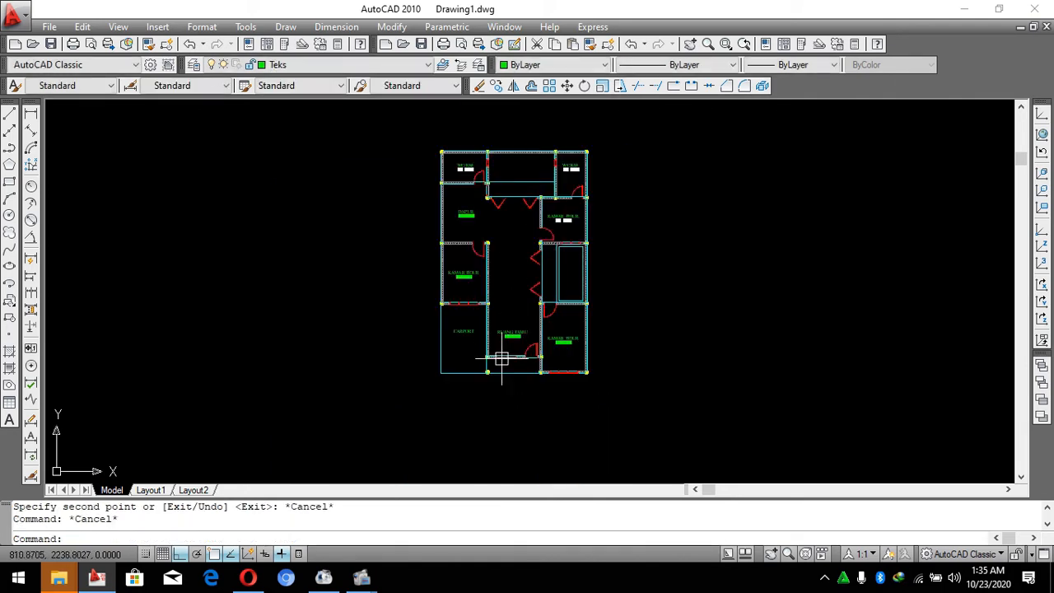
Copy the RUANG TAMU label with its FFL line about 380 units straight up into the middle of the central hall.
scroll(517, 236, "up", 4)
left_click(510, 204)
type("CO")
key("space")
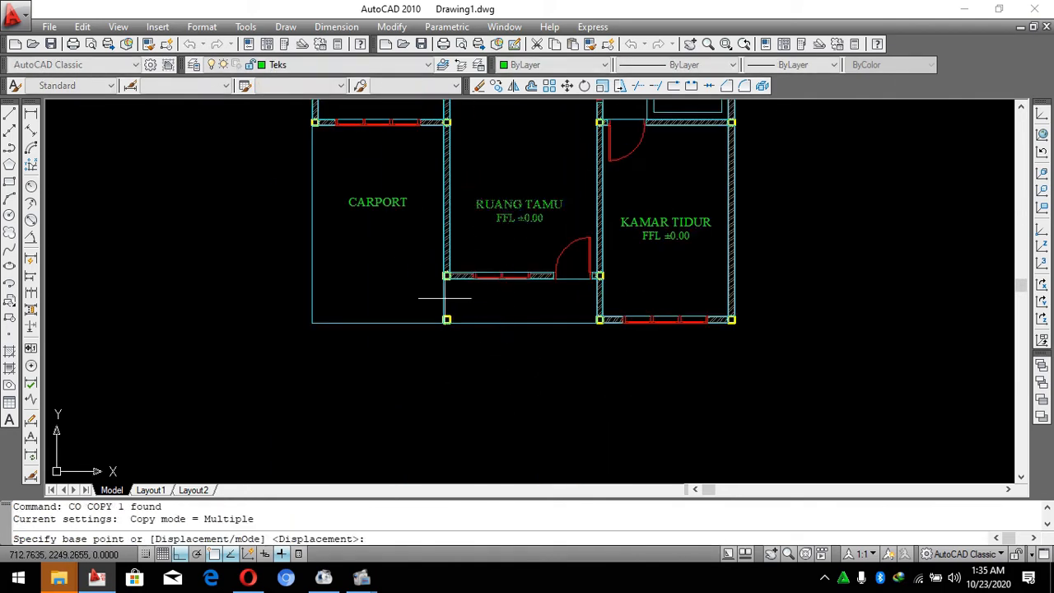
scroll(333, 416, "down", 2)
left_click(634, 328)
left_click(624, 235)
key("Escape")
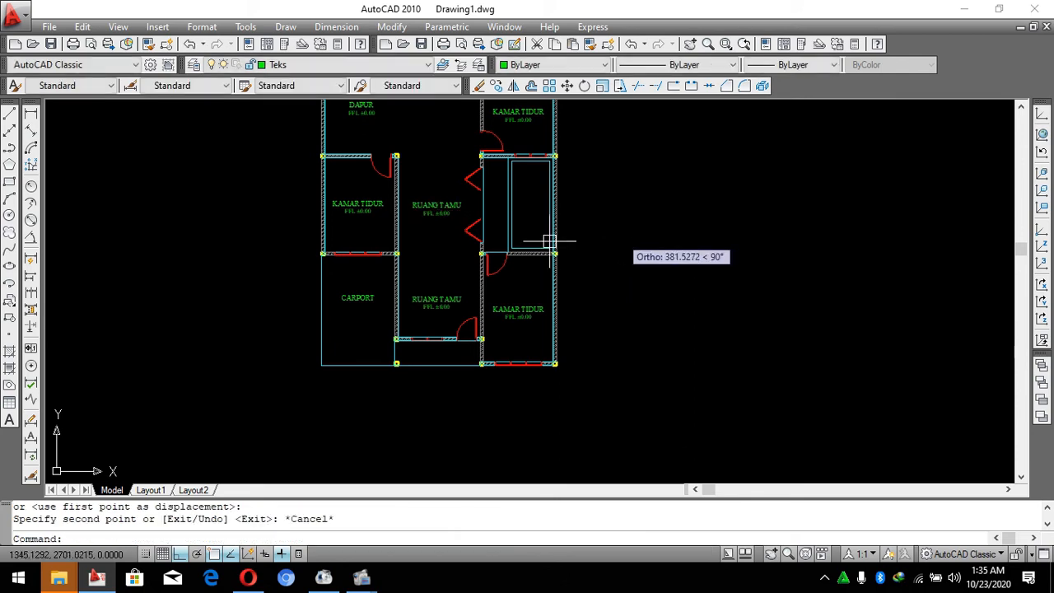
Change the copied central hall label's name to RUANG KELUARGA, keeping the FFL ±0.00 text on its own line.
scroll(443, 205, "up", 5)
double_click(430, 209)
left_click_drag(525, 210, 457, 210)
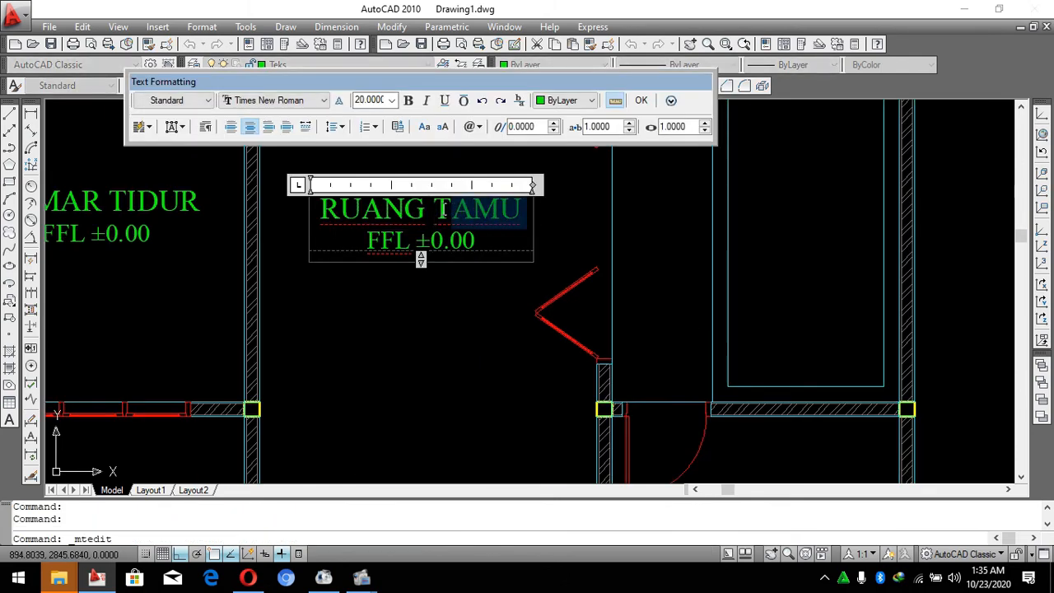
type("KELUAR")
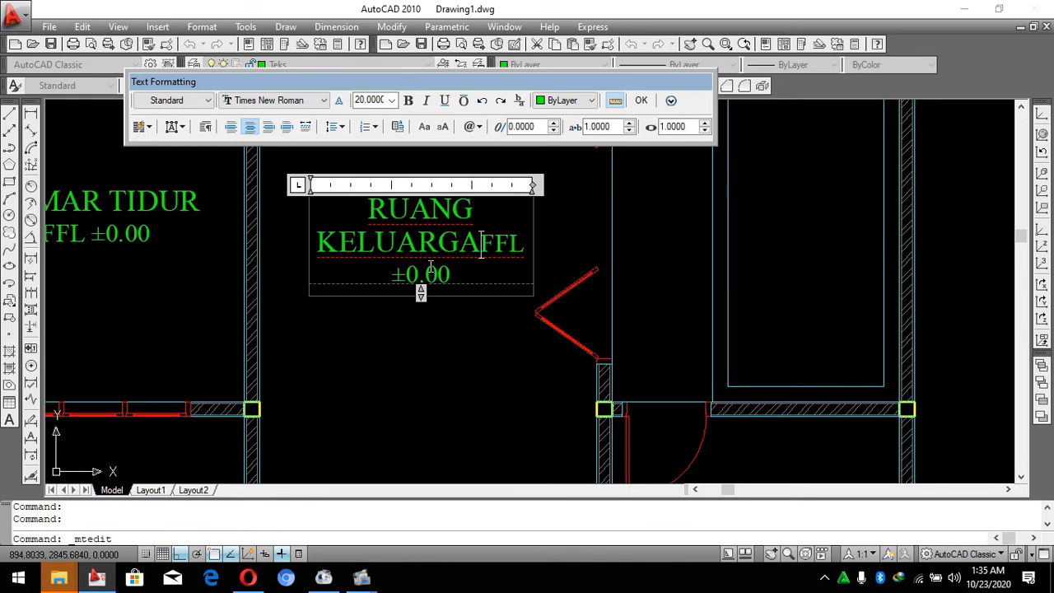
type("GA")
key("Return")
left_click(457, 317)
Widen the RUANG KELUARGA label's text frame so the room name fits on a single line.
left_click(470, 246)
left_click(533, 198)
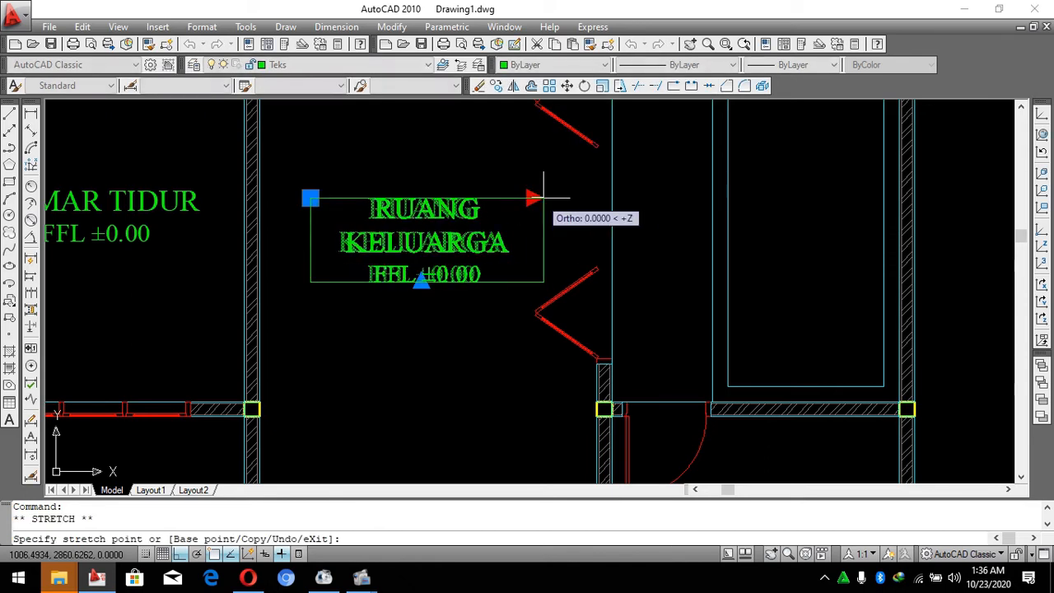
left_click(587, 198)
key("Escape")
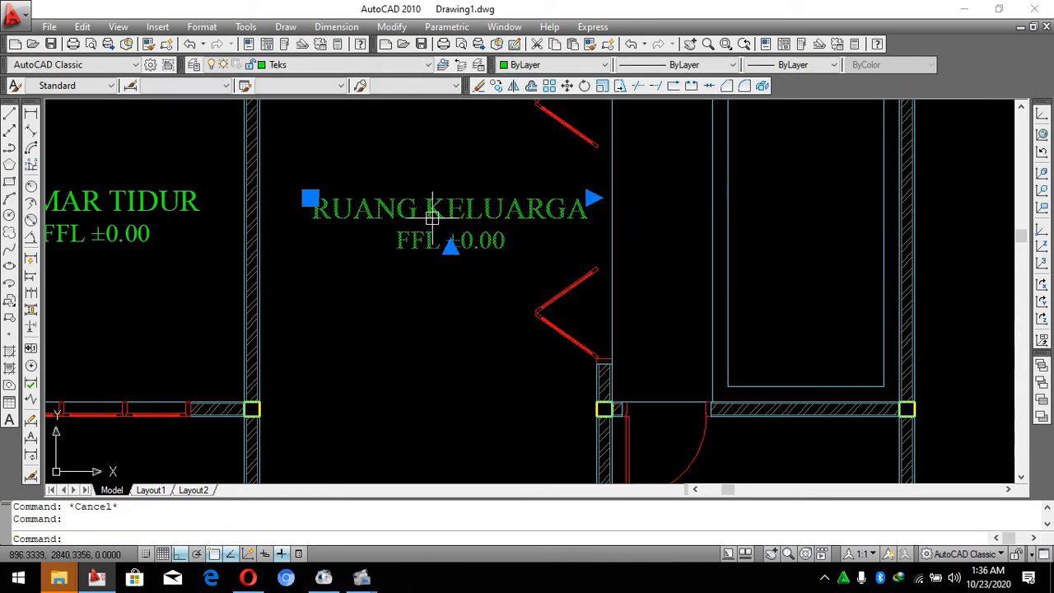
Copy the RUANG KELUARGA label straight up into the open area between DAPUR and the back KAMAR TIDUR.
type("CO")
key("Return")
scroll(470, 278, "down", 6)
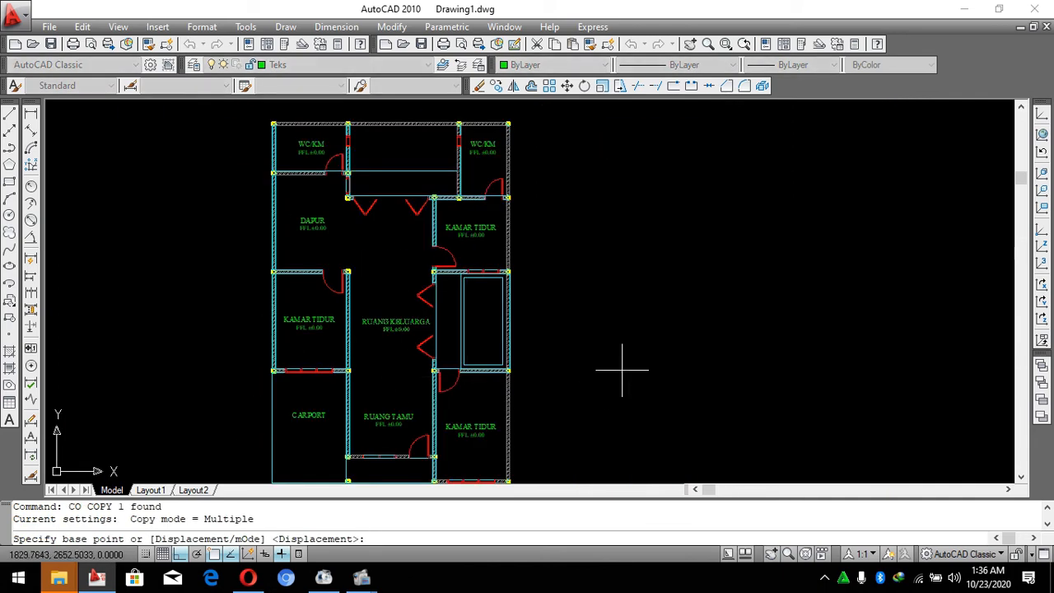
left_click(621, 349)
left_click(618, 269)
key("Escape")
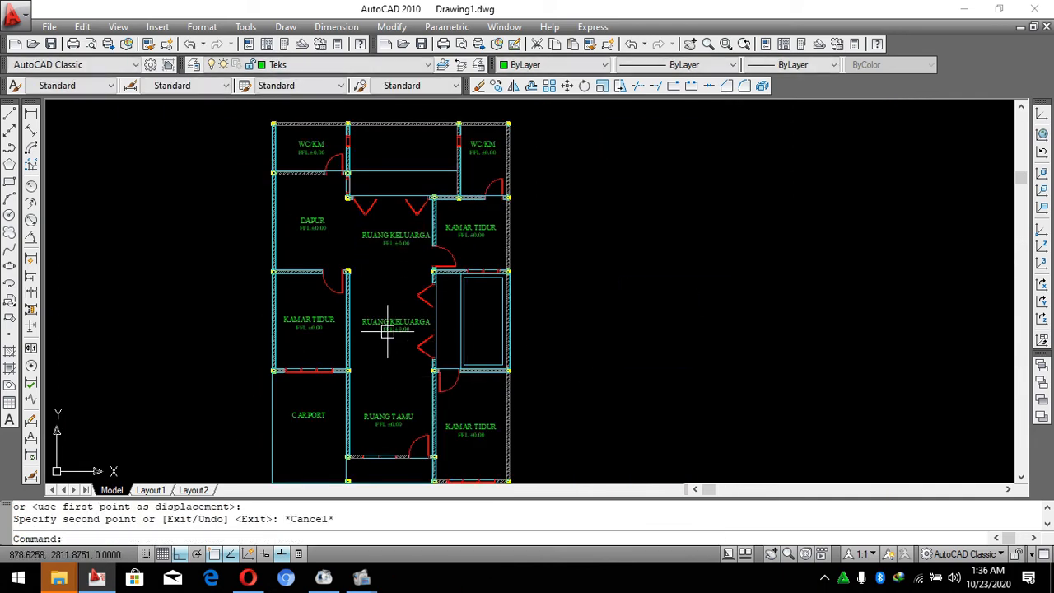
Move the original RUANG KELUARGA label slightly left to centre it in the hall.
left_click(387, 330)
scroll(395, 364, "up", 2)
type("M")
key("Return")
left_click(394, 365)
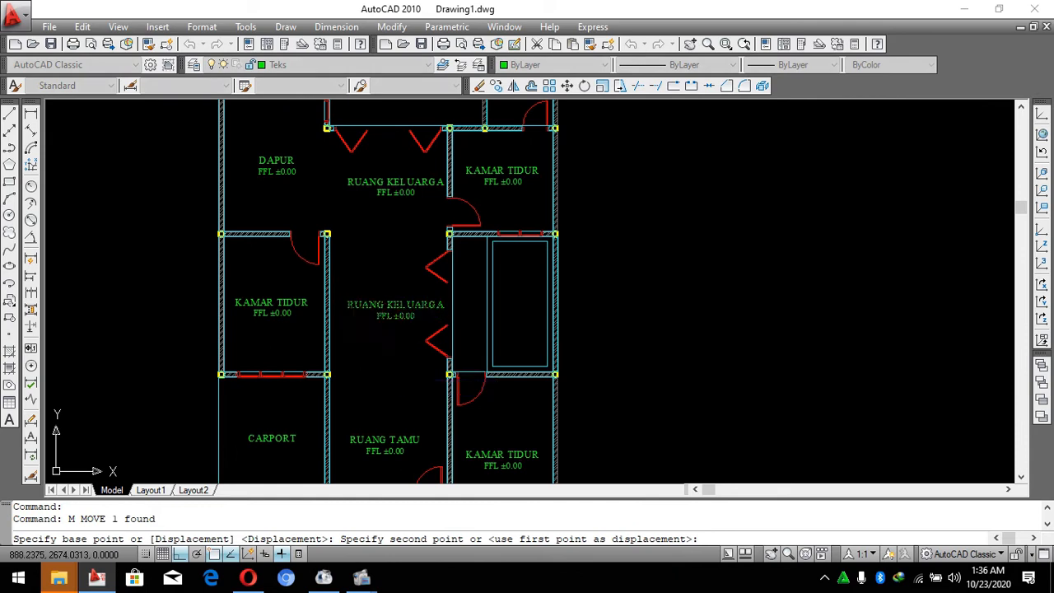
left_click(388, 364)
Change the room name on the copied label beside DAPUR to MEJA MAKAN, keeping its FFL line.
scroll(406, 175, "up", 3)
double_click(406, 214)
left_click_drag(557, 202, 156, 202)
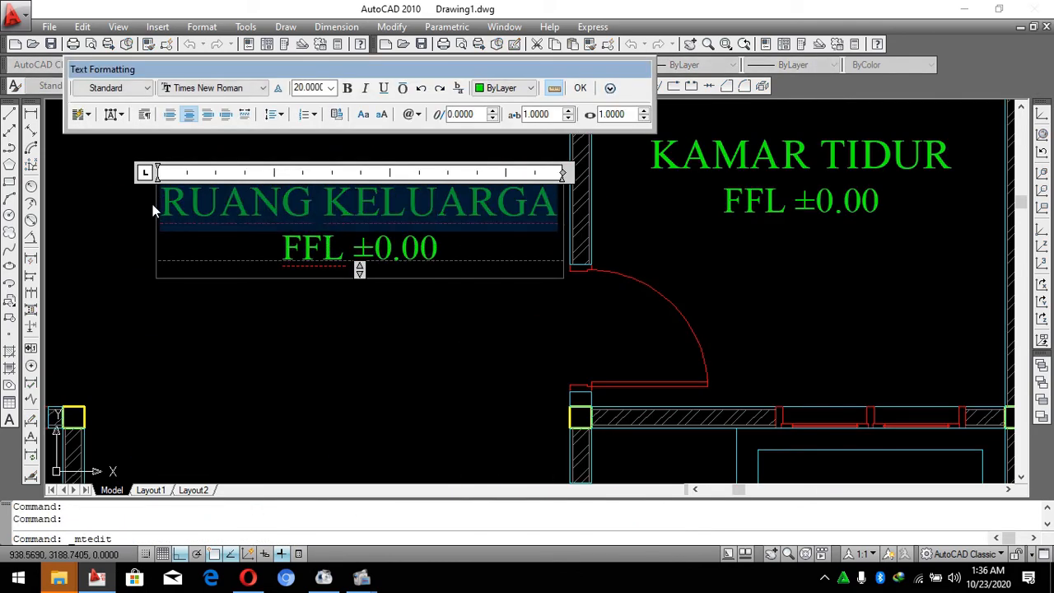
type("R")
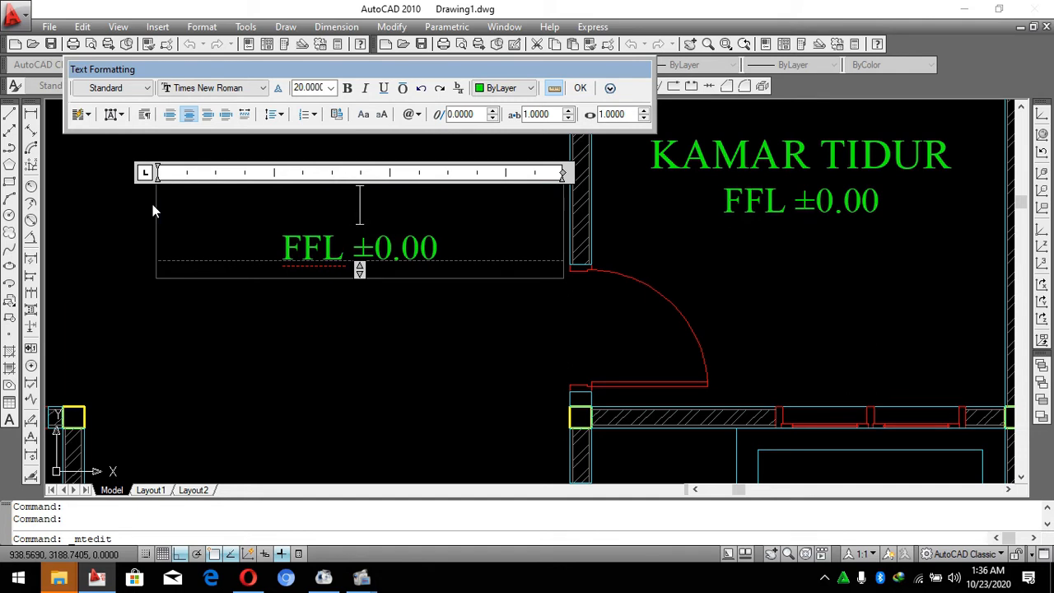
type("MEJA MAKAN")
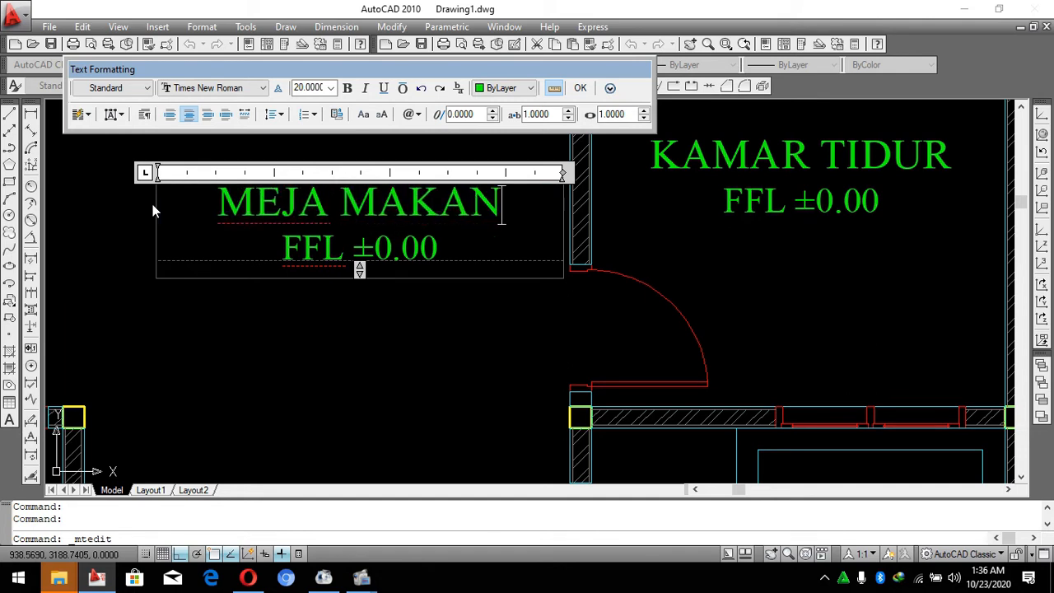
left_click(224, 280)
Move the MEJA MAKAN label left to centre it horizontally in the dining area.
left_click(344, 228)
scroll(531, 237, "down", 2)
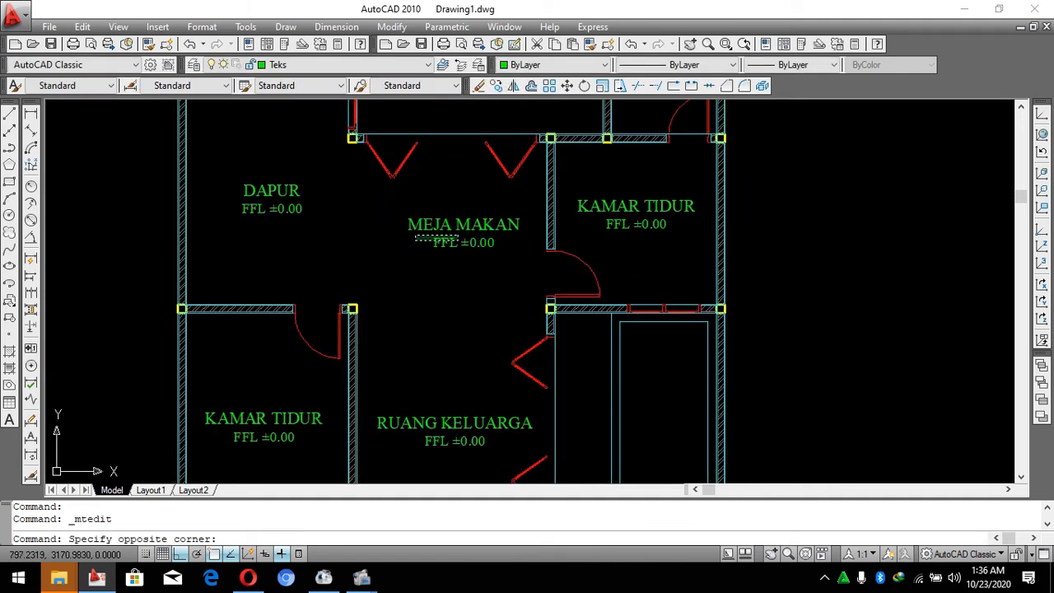
left_click(385, 240)
scroll(476, 302, "up", 1)
type("M")
left_click(461, 278)
left_click(446, 279)
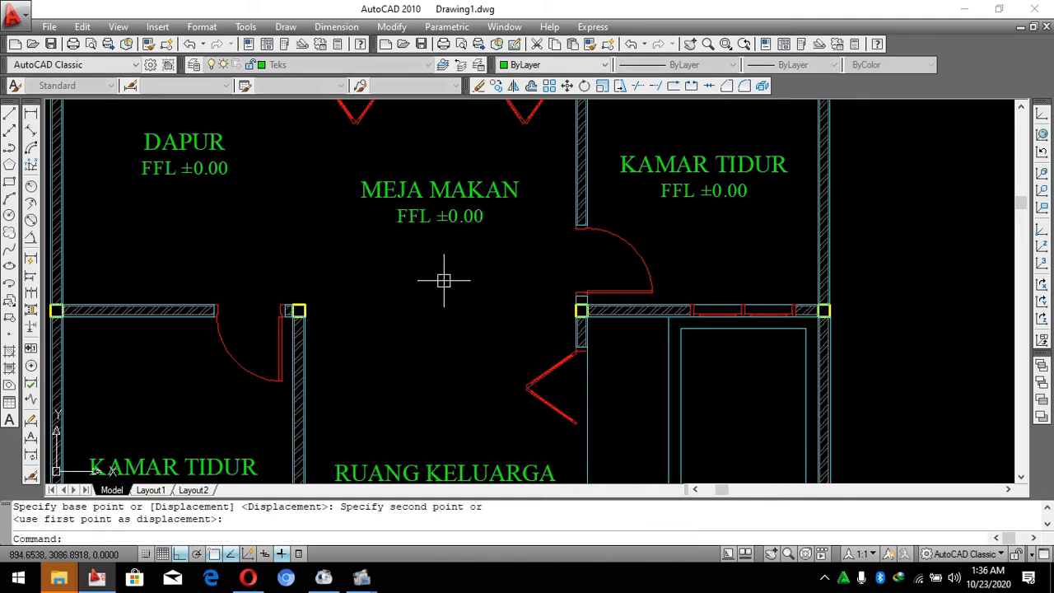
Move the MEJA MAKAN label slightly downward within the dining area.
left_click(440, 212)
scroll(436, 229, "down", 1)
type("M")
left_click(449, 282)
left_click(446, 289)
scroll(446, 254, "down", 3)
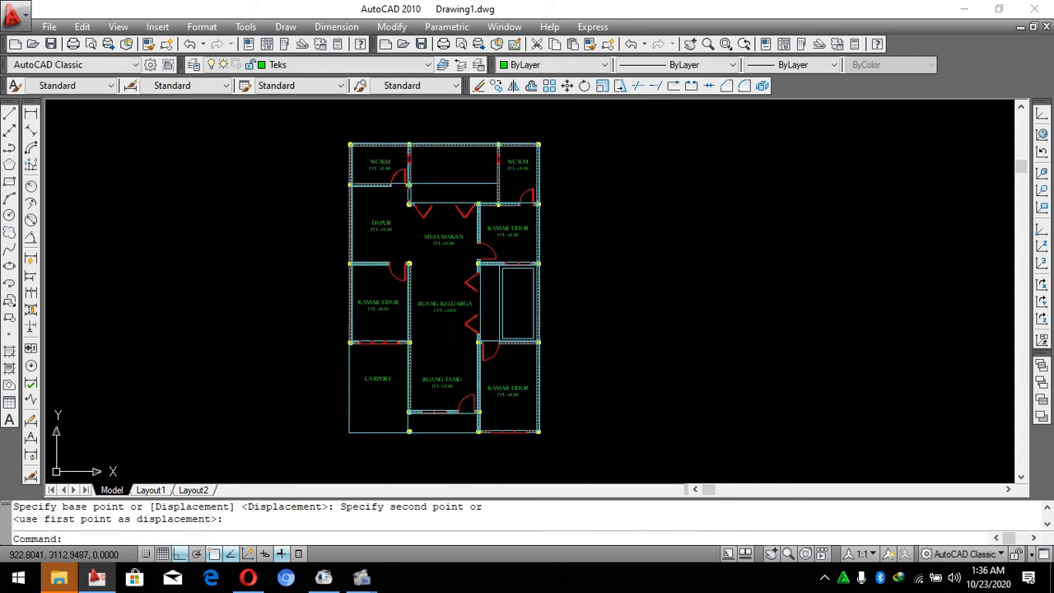
scroll(463, 207, "up", 2)
key("Escape")
key("Escape")
scroll(463, 247, "up", 1)
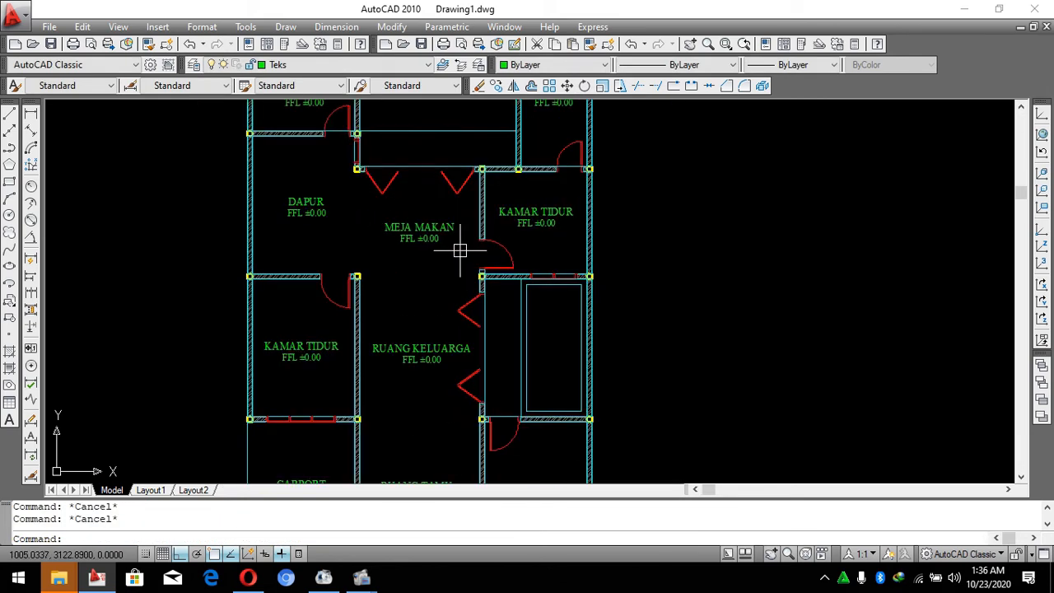
scroll(465, 280, "down", 3)
scroll(468, 319, "up", 2)
scroll(461, 306, "down", 3)
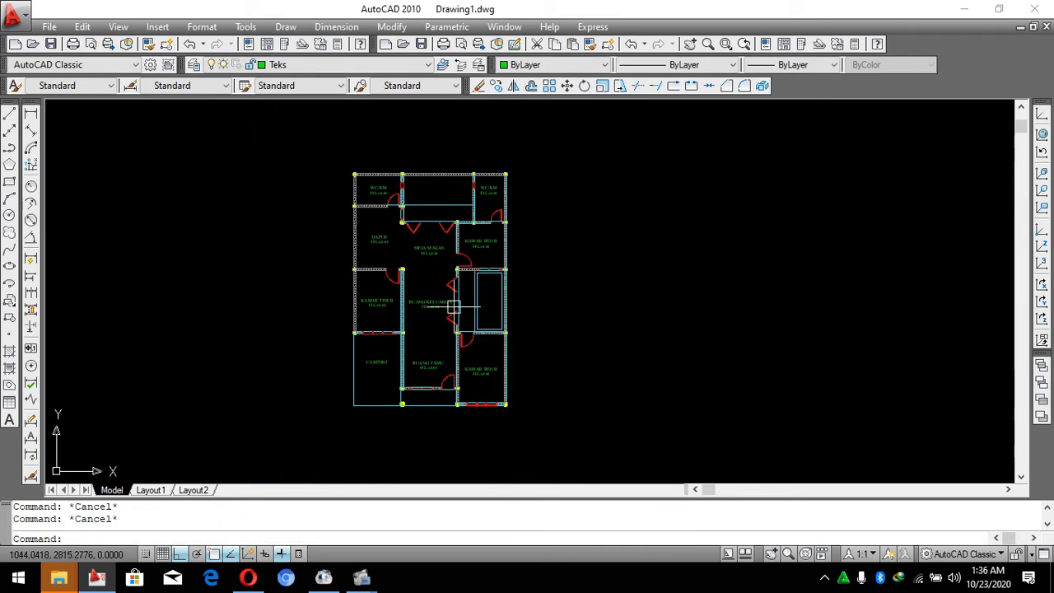
Copy the RUANG TAMU label with its FFL line straight down into the front porch below the living room.
scroll(429, 329, "up", 5)
left_click(407, 349)
type("co")
key("Return")
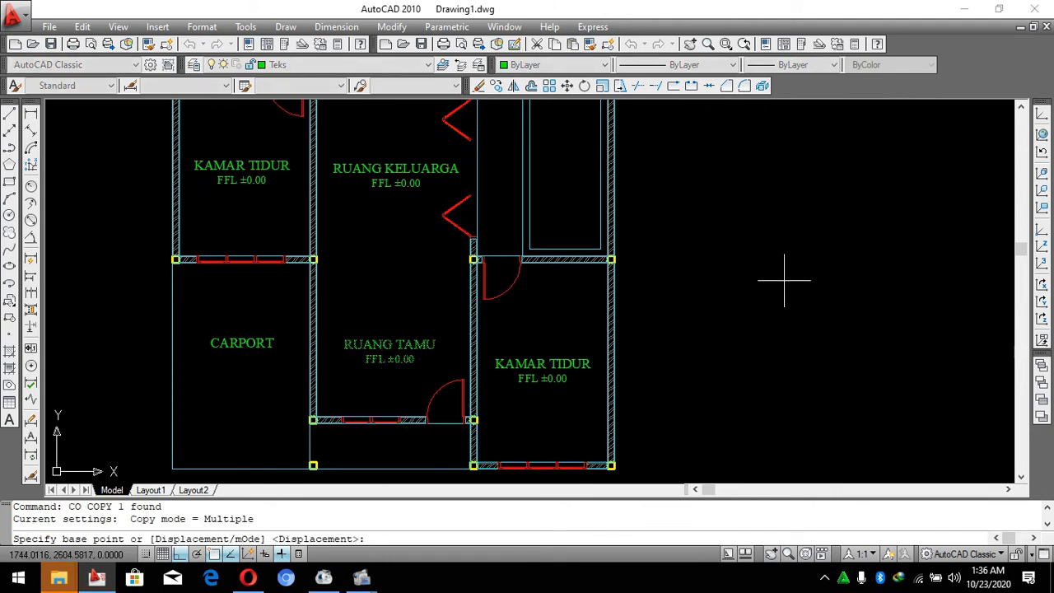
left_click(783, 281)
left_click(793, 374)
key("Escape")
key("Escape")
scroll(741, 288, "down", 1)
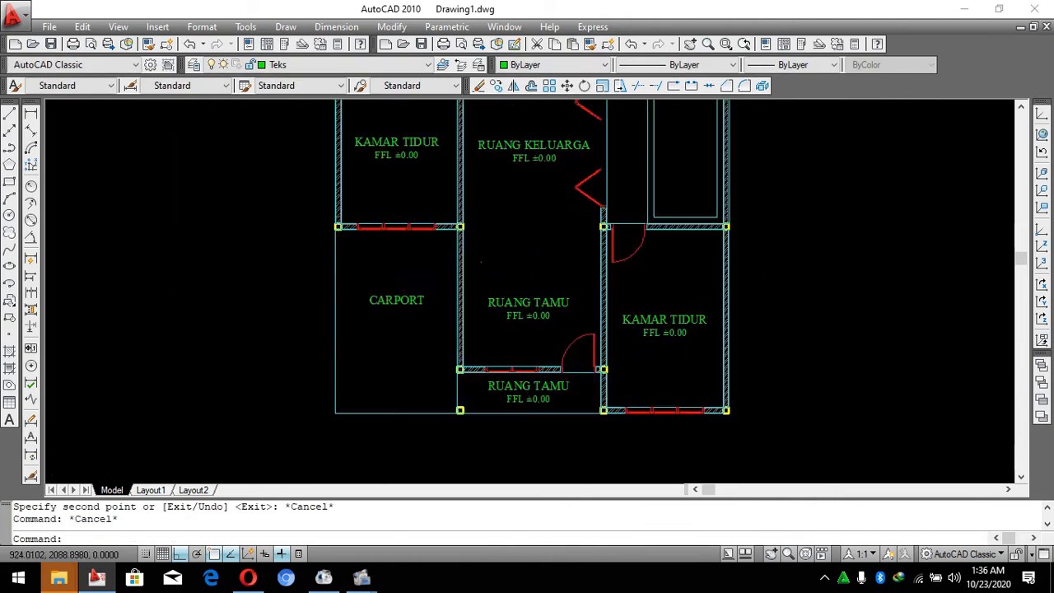
Change the copied porch label's text to TERAS with the floor level FFL -0.05.
scroll(536, 329, "up", 5)
double_click(537, 300)
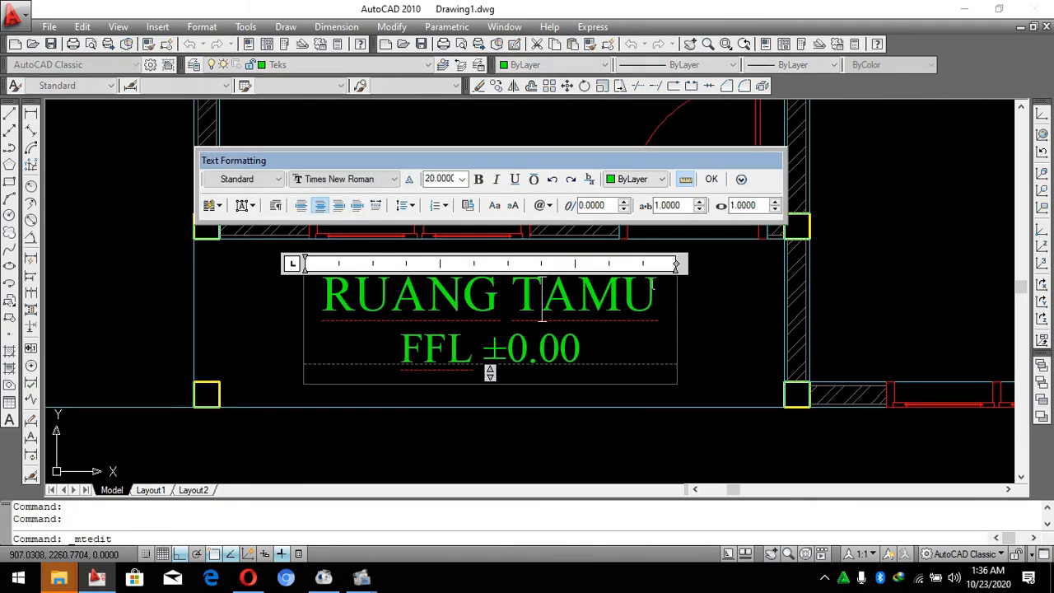
left_click_drag(658, 302, 244, 302)
type("TER")
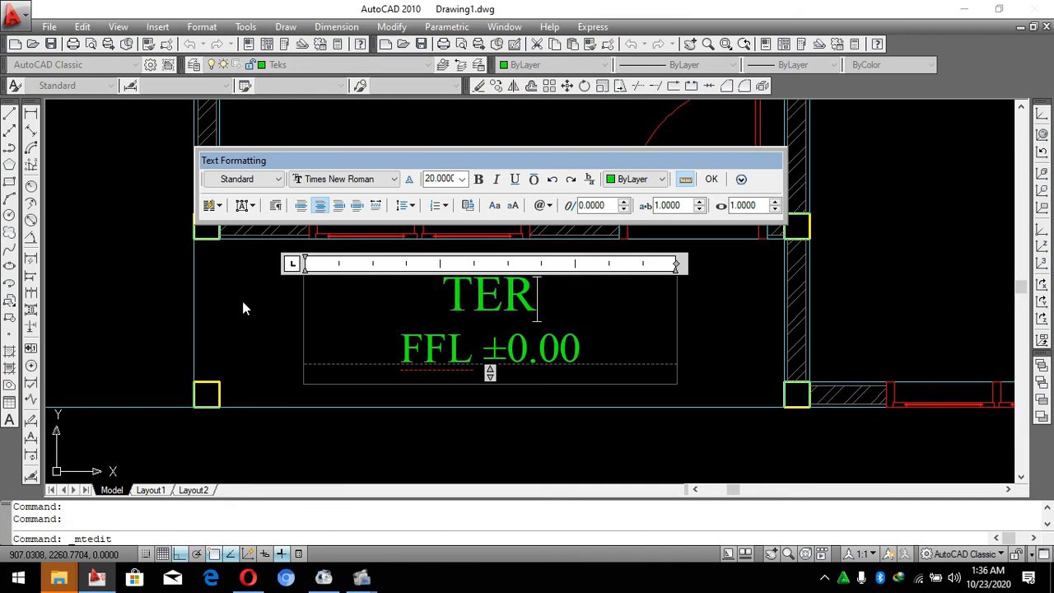
type("AS")
left_click(507, 352)
key("BackSpace")
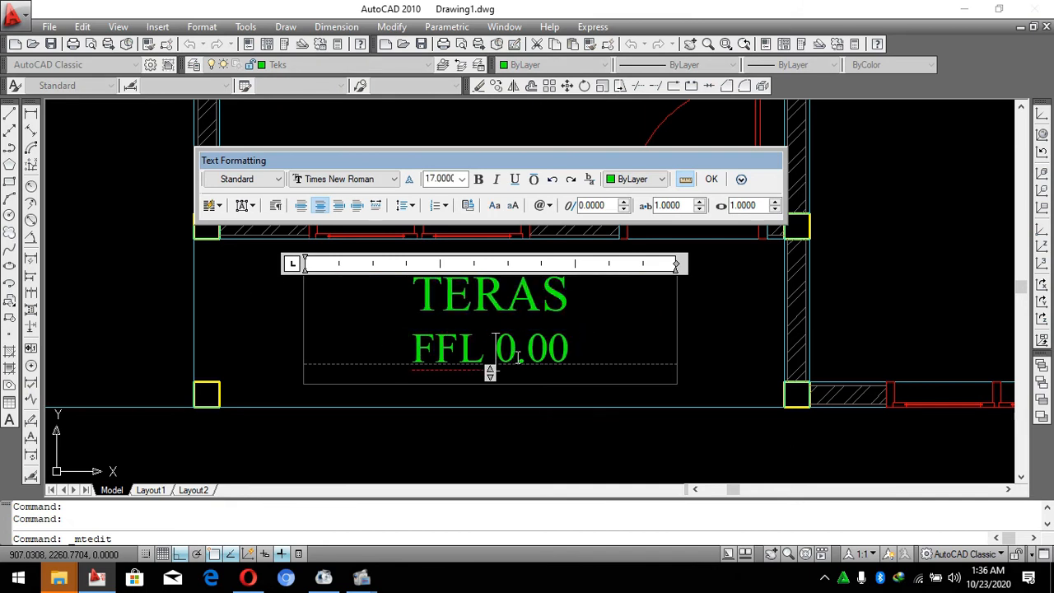
type("-")
left_click(626, 349)
left_click(539, 442)
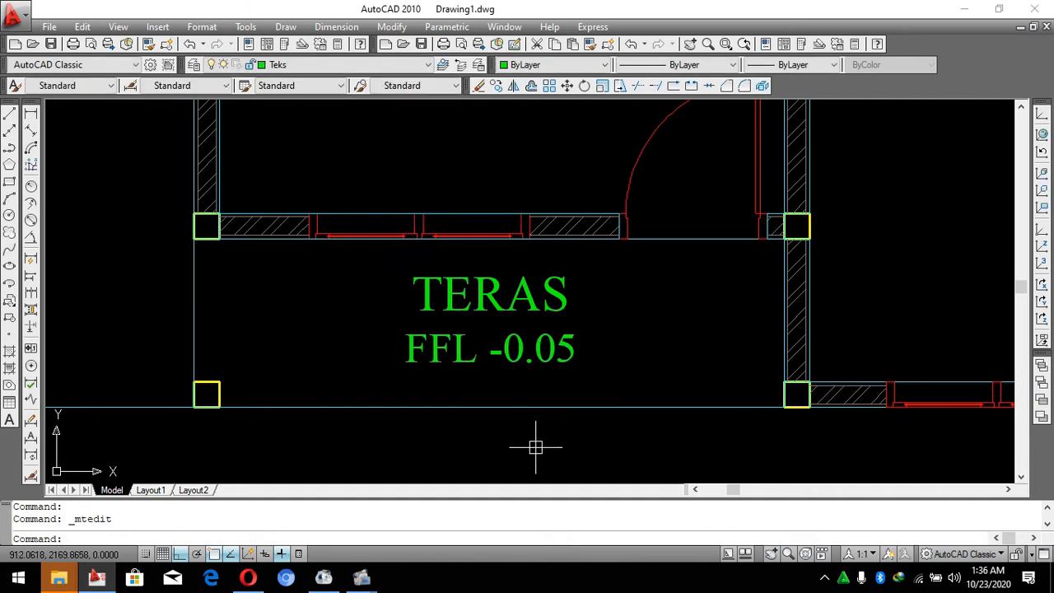
Open the text of the WC/KM label in the plan's back left room for editing.
scroll(527, 412, "down", 8)
scroll(508, 367, "up", 10)
double_click(470, 320)
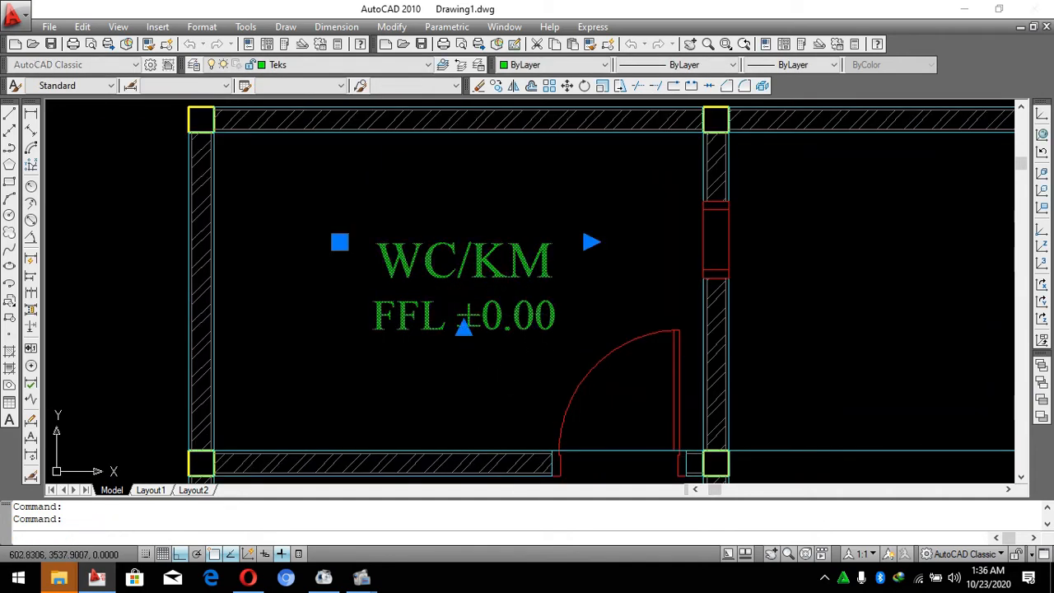
Change the level line of the left WC/KM room label to FFL -0.05.
left_click(483, 328)
scroll(484, 331, "up", 2)
key("BackSpace")
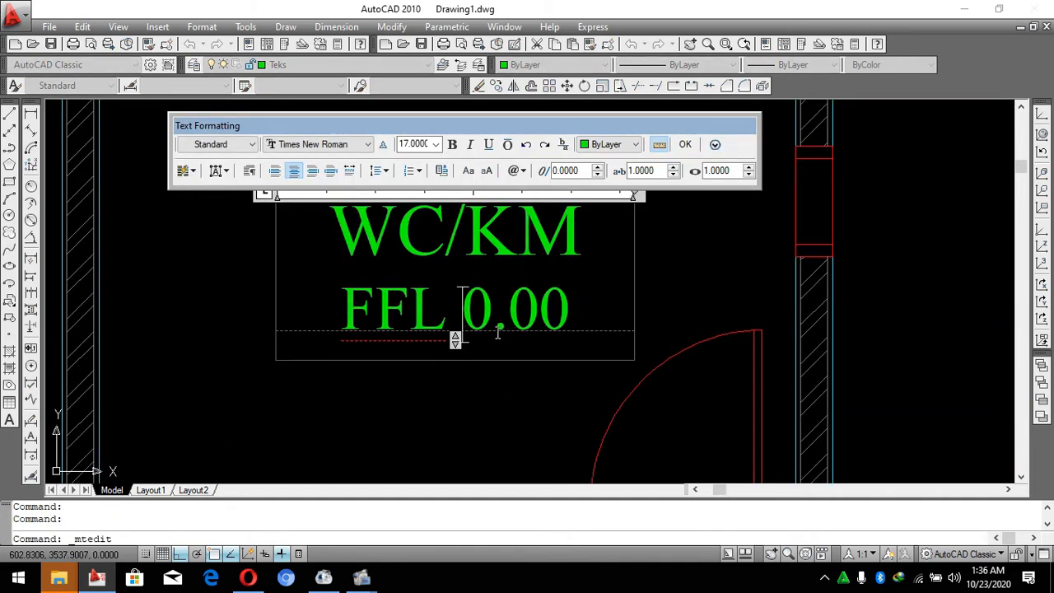
type("-")
key("BackSpace")
type("5")
left_click(571, 400)
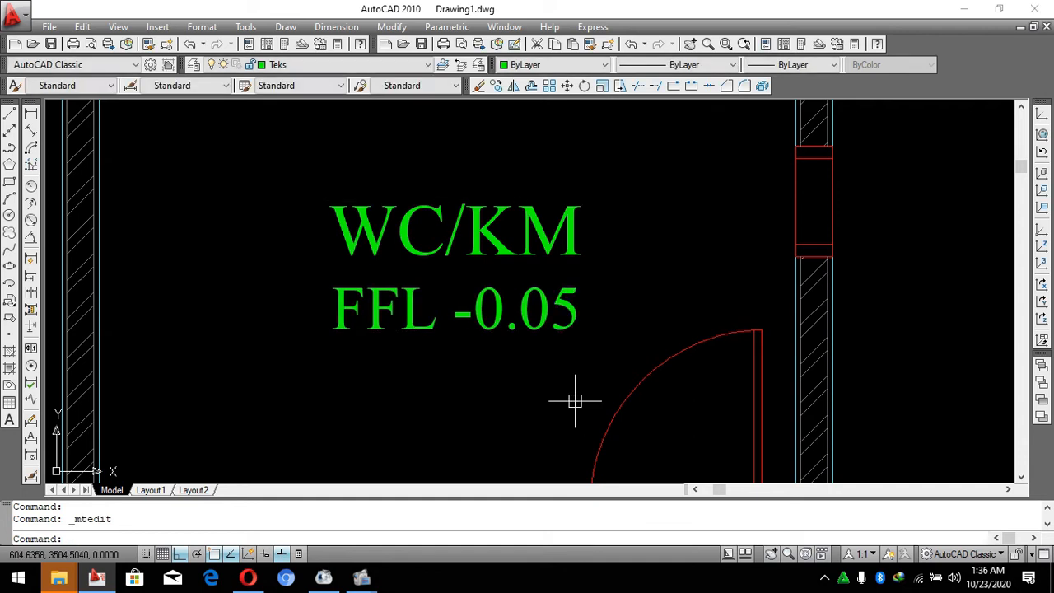
Edit the right-hand WC/KM room label so its level line reads FFL -0.05.
scroll(530, 327, "down", 5)
scroll(623, 257, "up", 5)
left_click(622, 257)
left_click(494, 243)
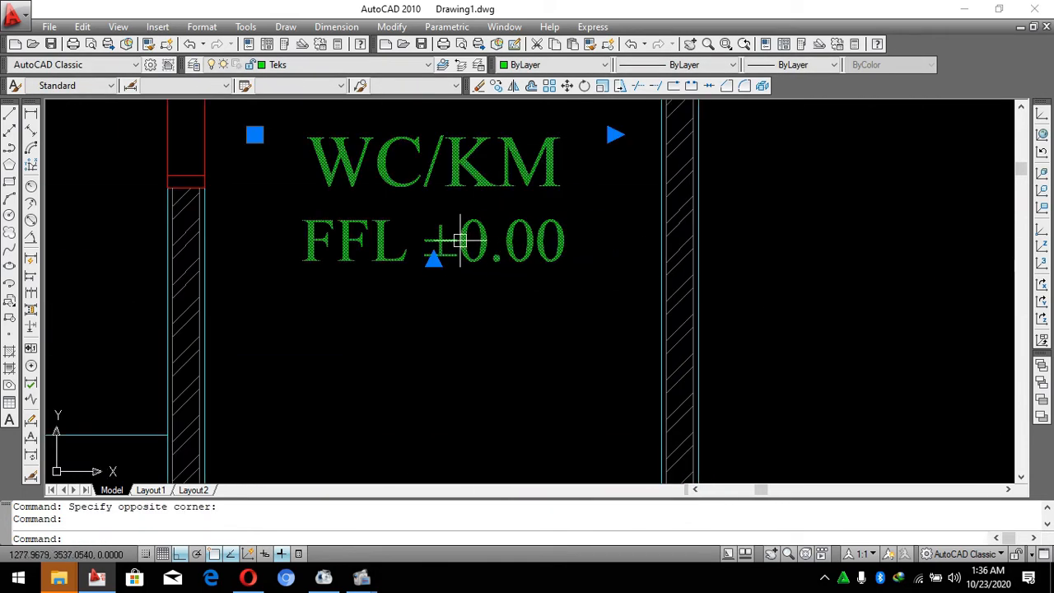
double_click(459, 240)
key("BackSpace")
type("-")
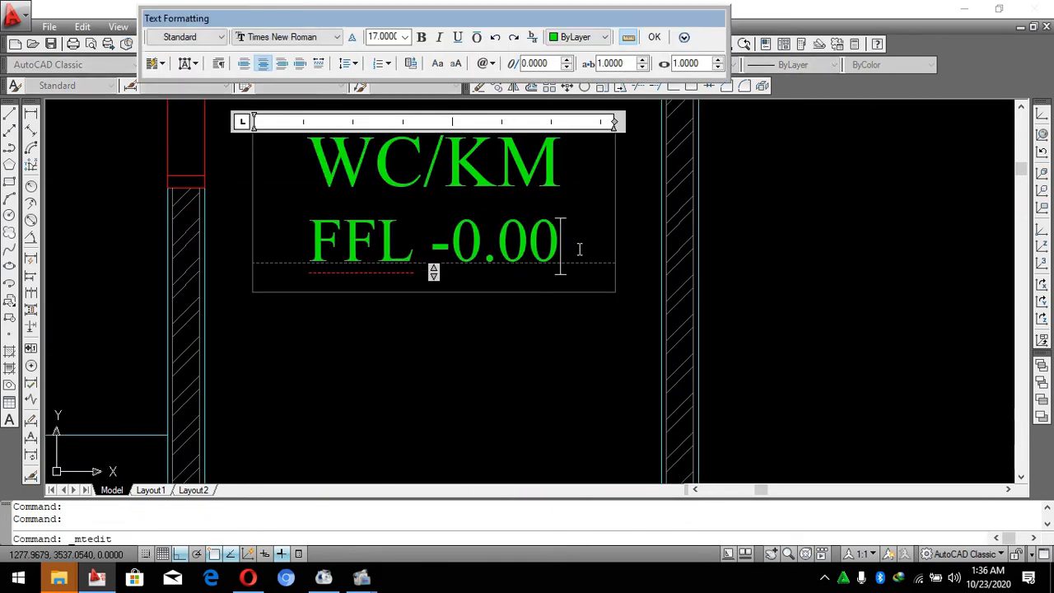
key("BackSpace")
type("5")
left_click(538, 358)
Move the right-hand WC/KM label straight down toward the middle of its room.
left_click(557, 228)
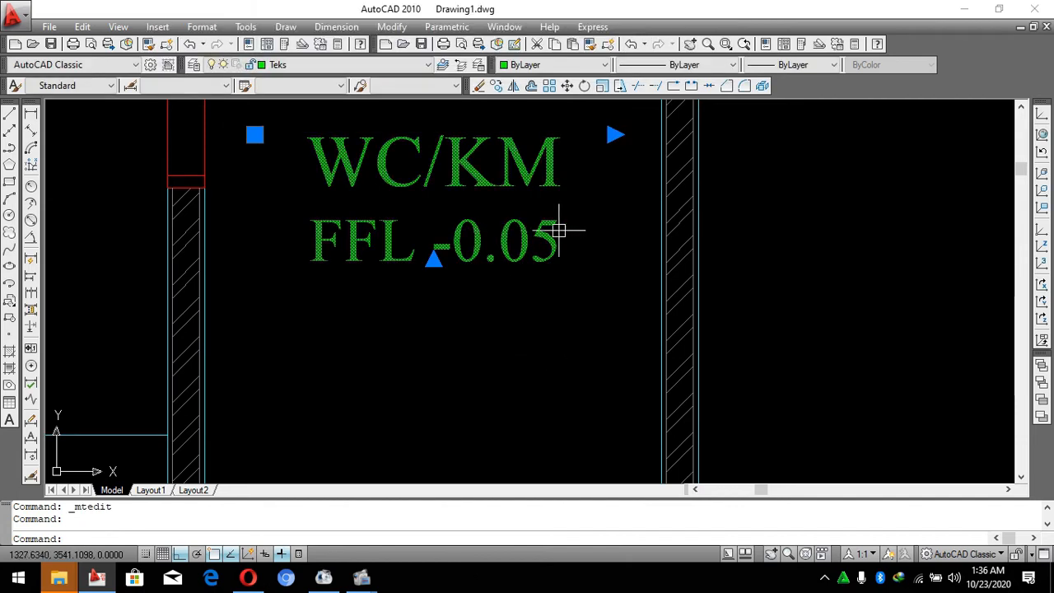
scroll(611, 231, "down", 5)
type("m")
key("Return")
left_click(748, 247)
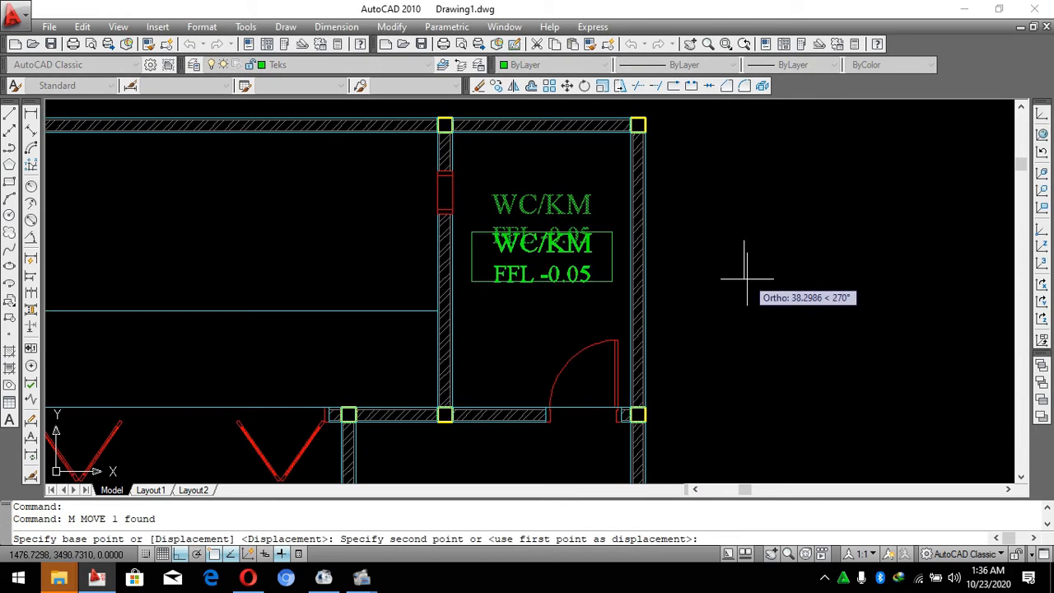
left_click(747, 264)
Shift the KAMAR TIDUR label below the right-hand WC/KM slightly to the right within its room.
scroll(618, 173, "down", 1)
middle_click_drag(617, 172, 703, 28)
scroll(605, 313, "up", 1)
left_click(623, 311)
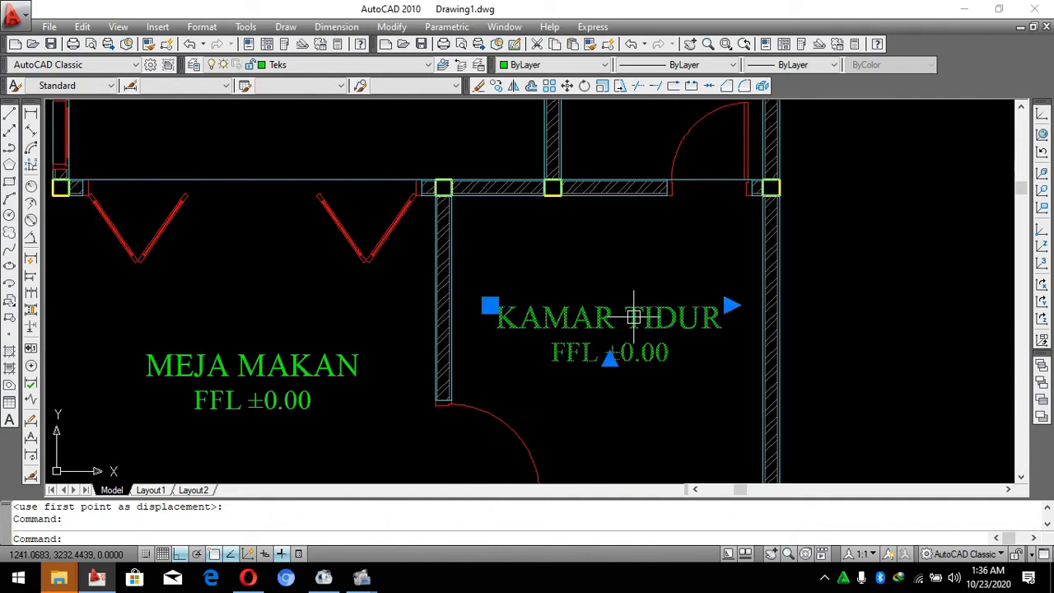
scroll(682, 356, "down", 1)
scroll(658, 371, "up", 2)
type("m")
key("Return")
left_click(631, 388)
left_click(636, 388)
Copy the MEJA MAKAN label straight up into the narrow strip behind the folding doors.
scroll(636, 388, "down", 5)
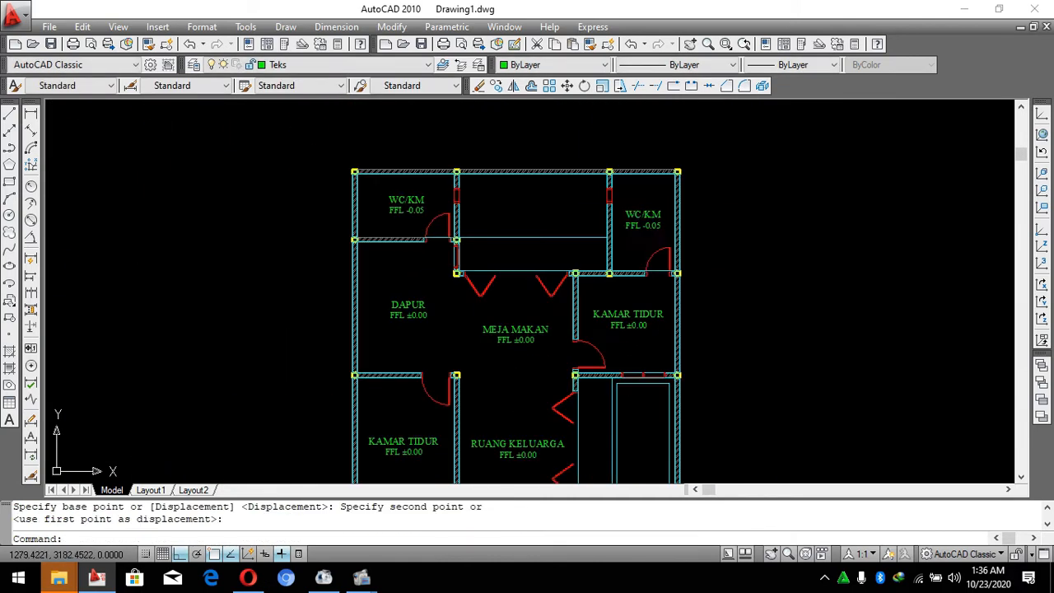
scroll(635, 388, "up", 3)
scroll(678, 204, "down", 5)
scroll(609, 297, "up", 5)
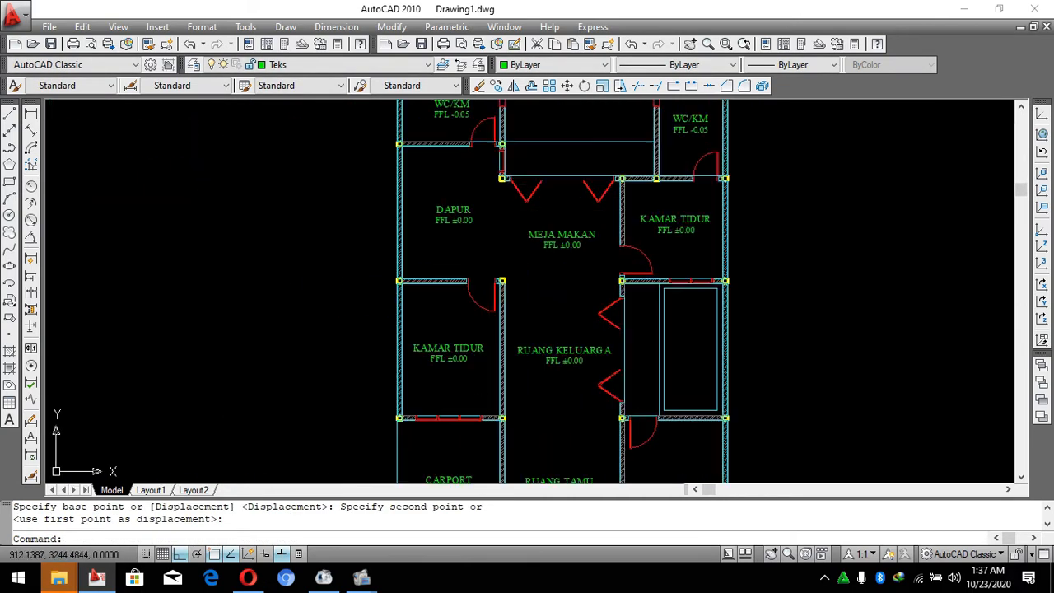
scroll(675, 226, "up", 4)
scroll(576, 324, "down", 5)
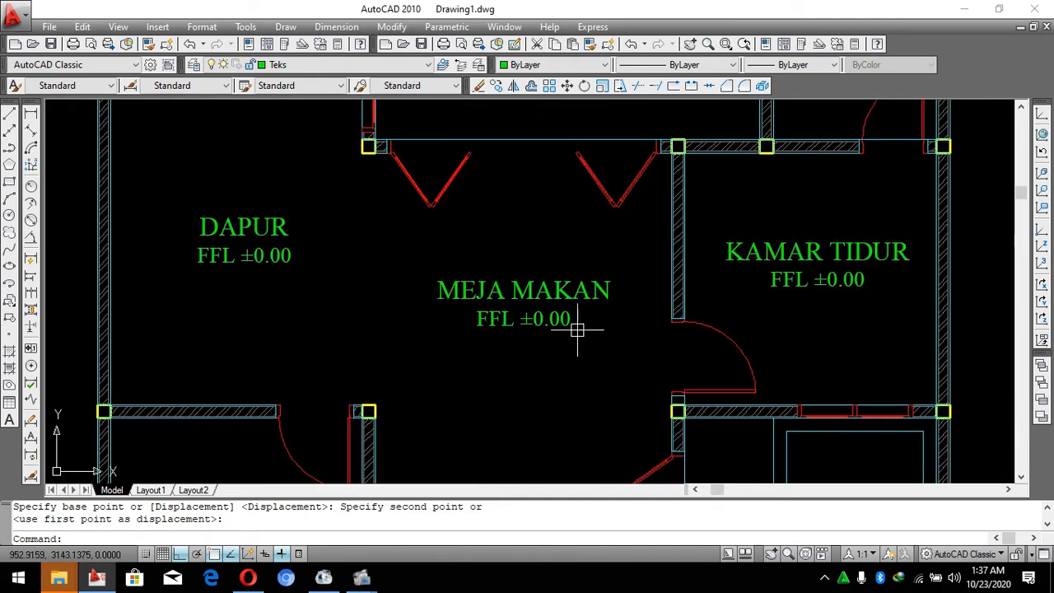
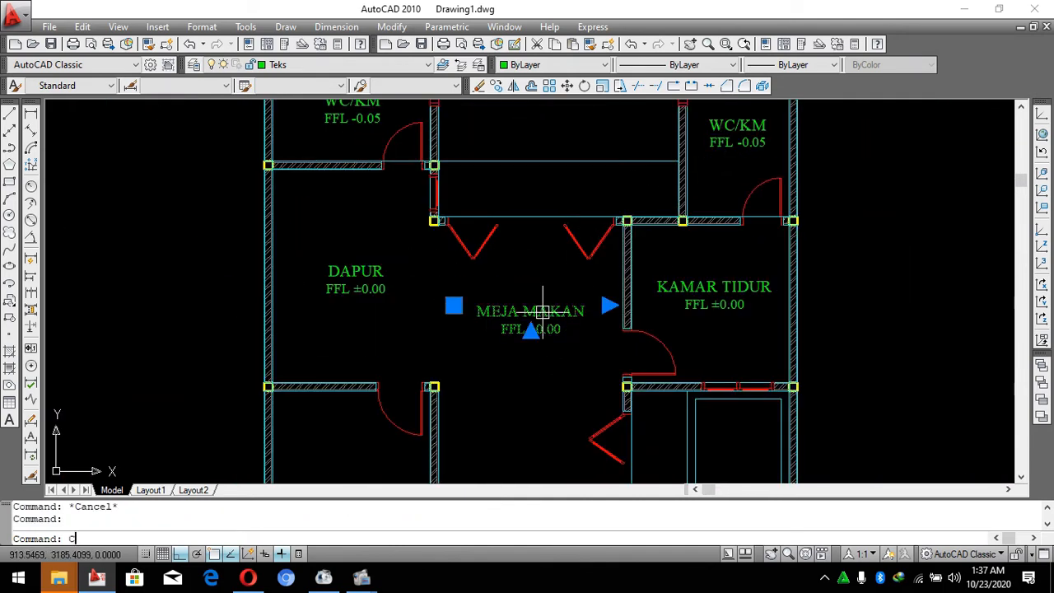
type("o")
key("Return")
left_click(859, 326)
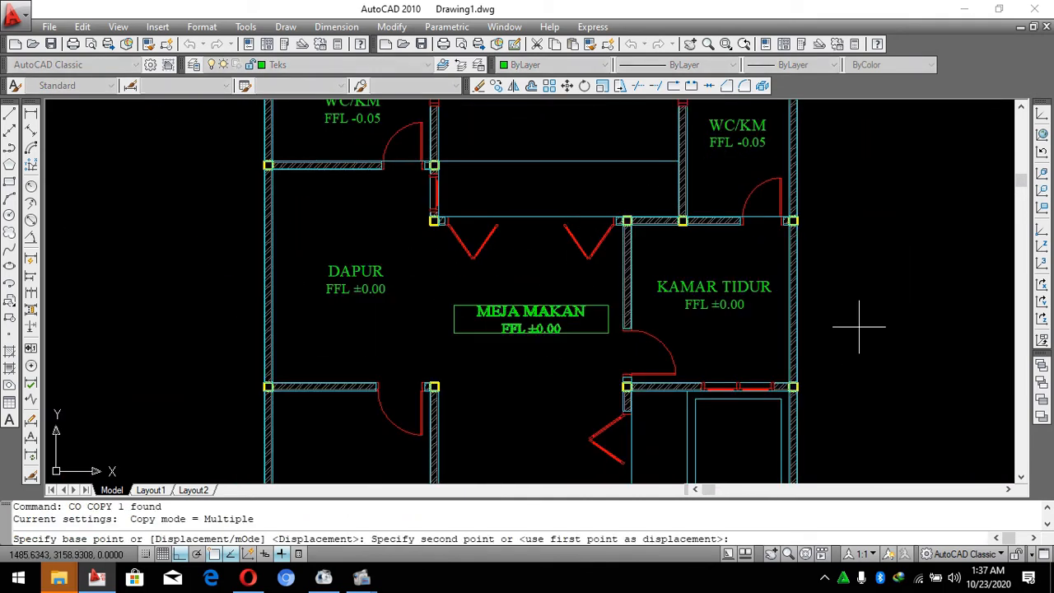
left_click(865, 200)
key("Escape")
Move the copied MEJA MAKAN label horizontally to the right toward the middle of the rear strip.
left_click(544, 172)
type("m")
key("Return")
scroll(560, 156, "up", 3)
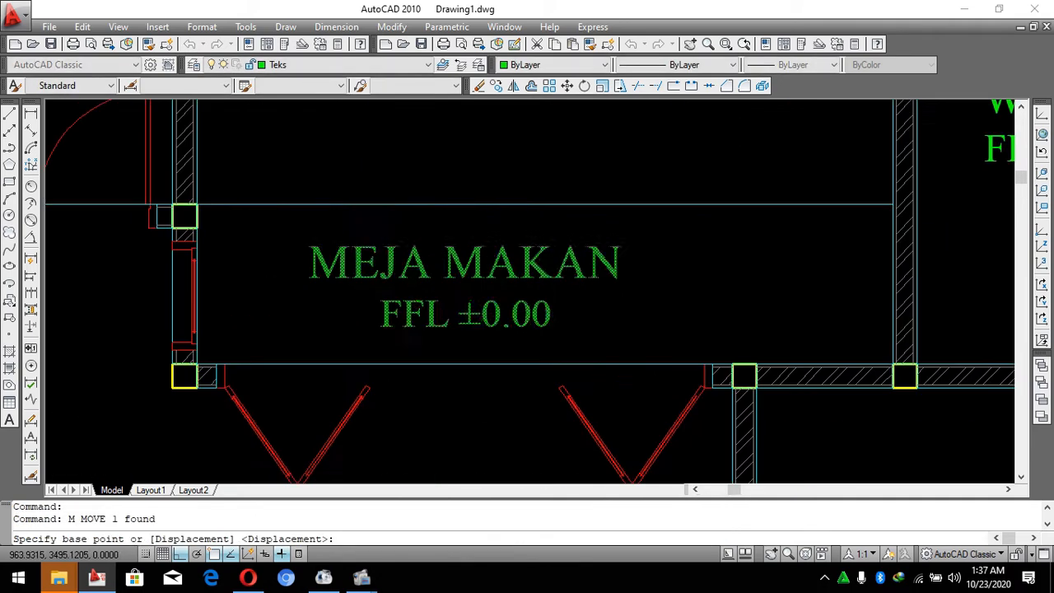
left_click(513, 146)
scroll(544, 280, "down", 5)
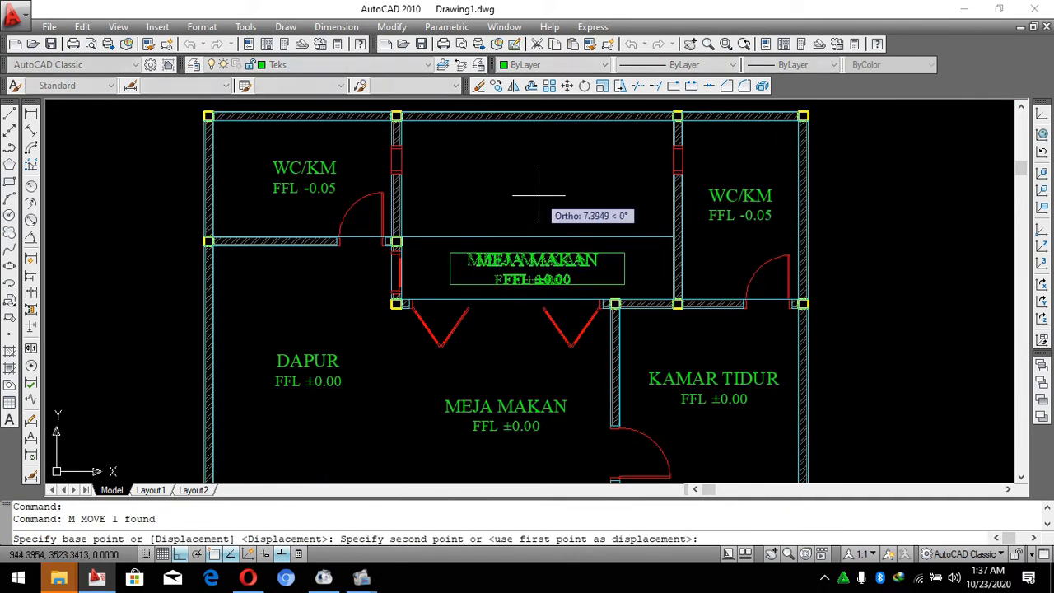
left_click(538, 195)
Nudge the copied MEJA MAKAN label slightly upward within the rear strip.
scroll(540, 248, "up", 3)
left_click(539, 262)
type("m")
key("Return")
left_click(519, 193)
left_click(520, 186)
Change the copied label in the rear strip to TERAS with the level FFL -0.05.
left_click(542, 264)
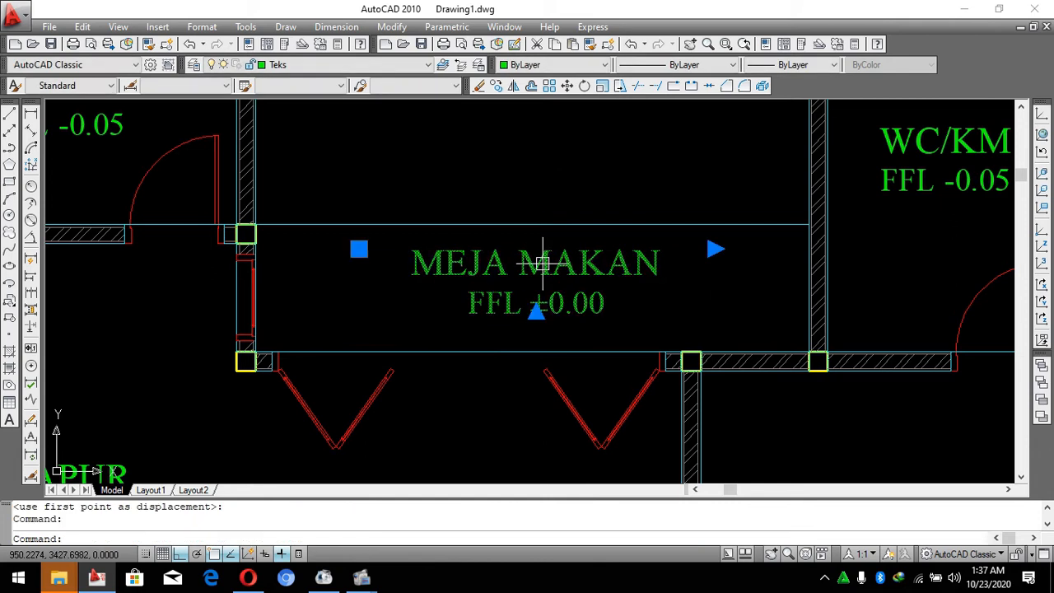
double_click(543, 263)
left_click_drag(419, 247, 304, 293)
type("TE")
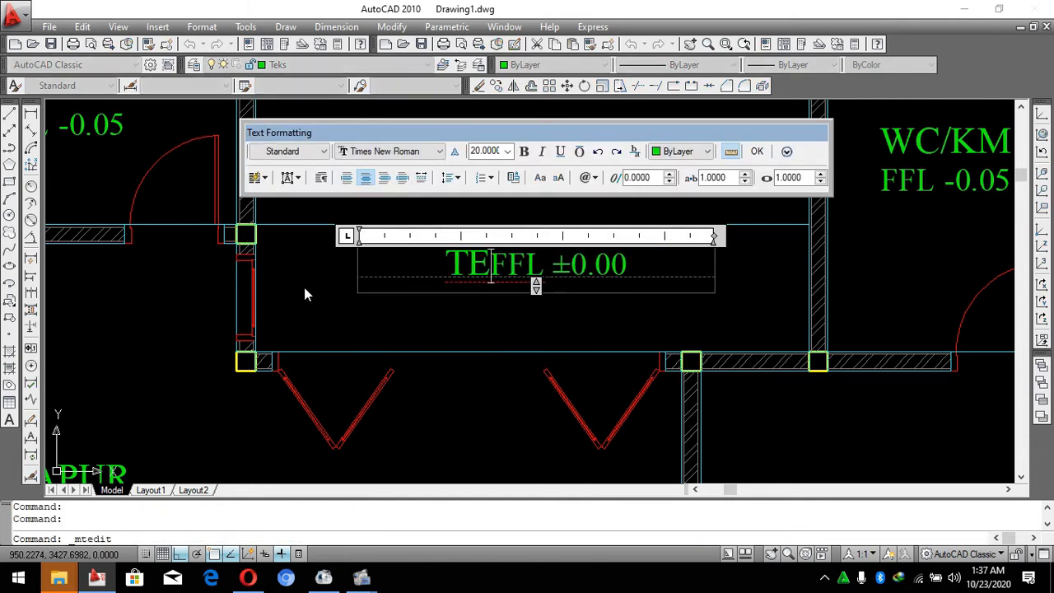
type("RAS")
key("Return")
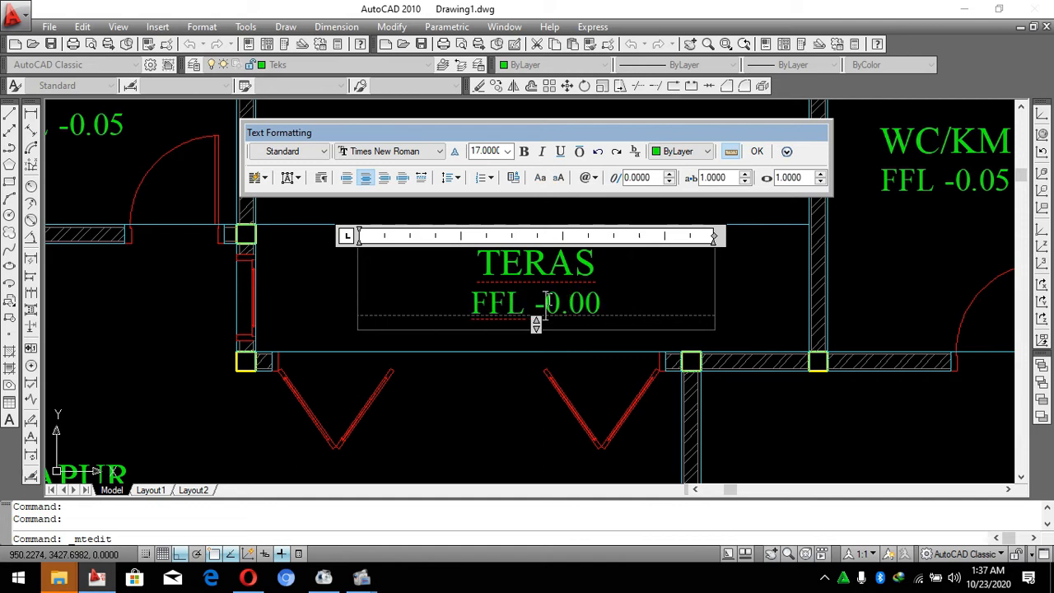
left_click(727, 322)
Copy the front TERAS label into the empty area to the right of the floor plan.
scroll(536, 306, "down", 6)
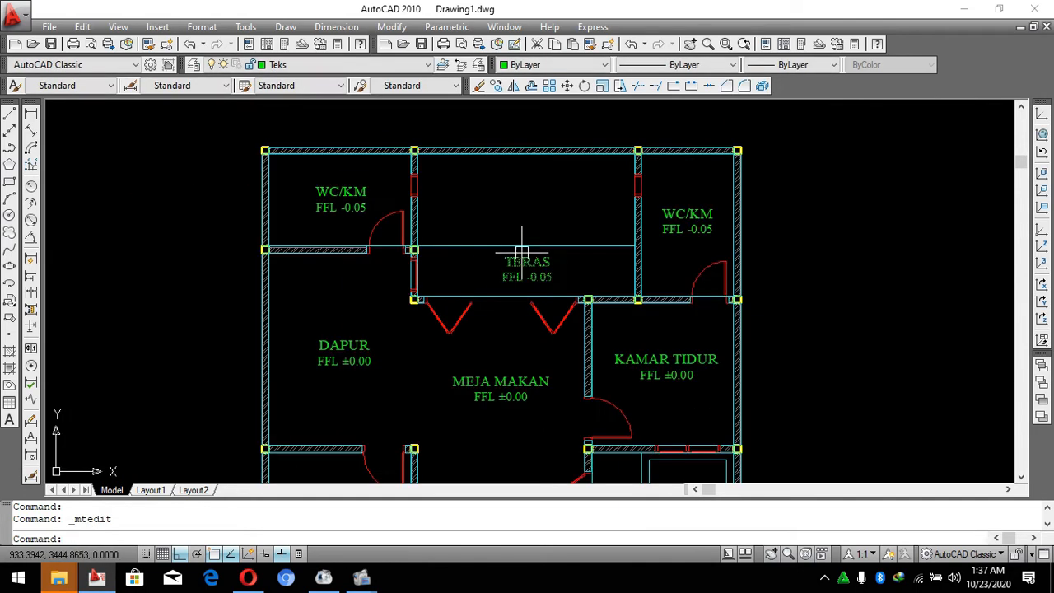
scroll(515, 361, "up", 4)
scroll(516, 360, "down", 2)
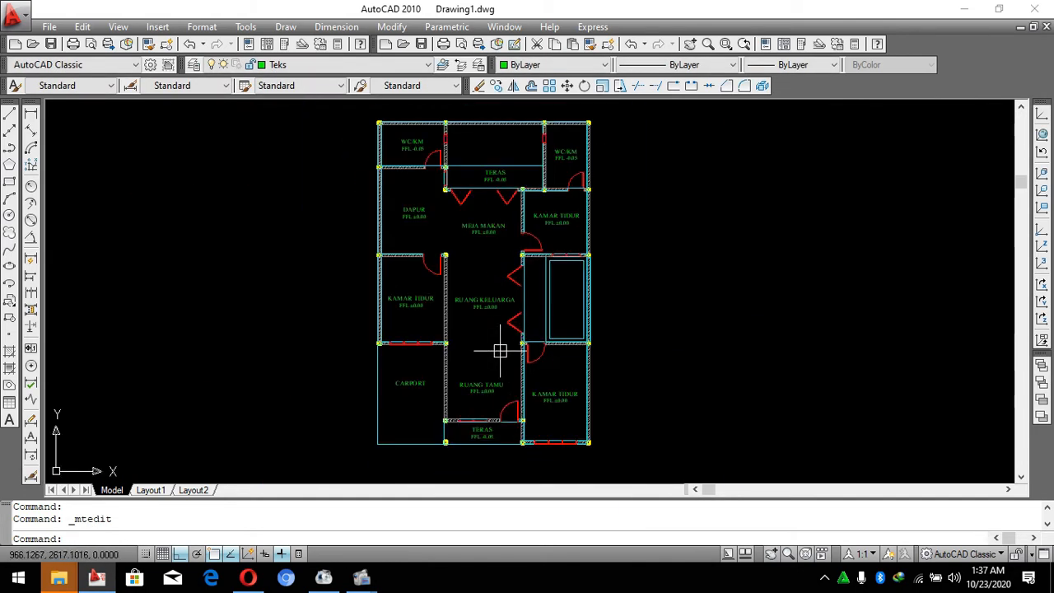
scroll(501, 349, "up", 3)
key("Return")
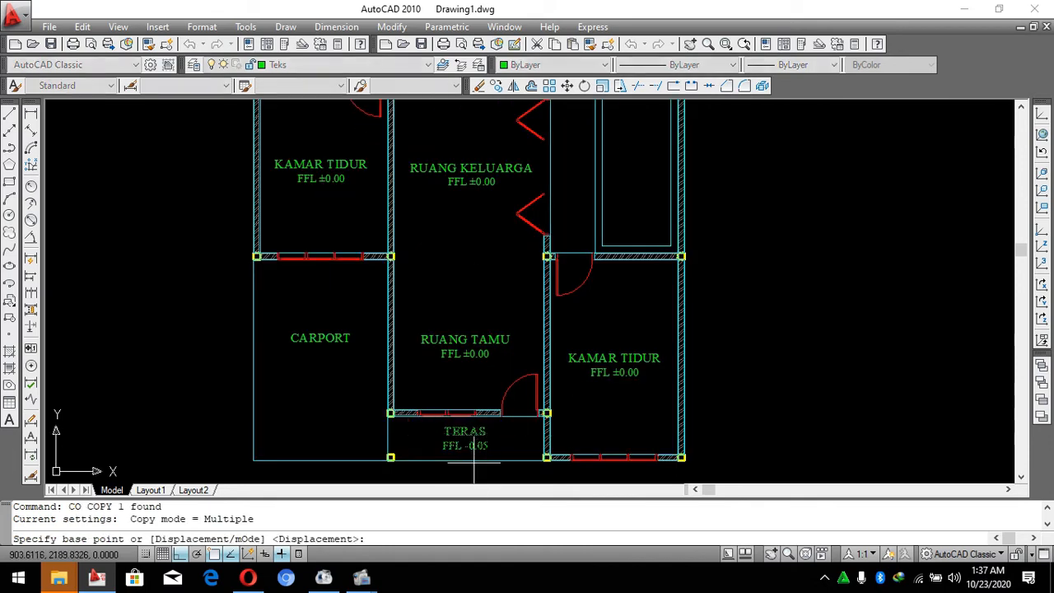
left_click(471, 432)
scroll(494, 362, "down", 3)
left_click(640, 359)
key("Escape")
Rotate the copied TERAS label 90° so it reads vertically.
left_click(716, 416)
left_click(630, 327)
type("R")
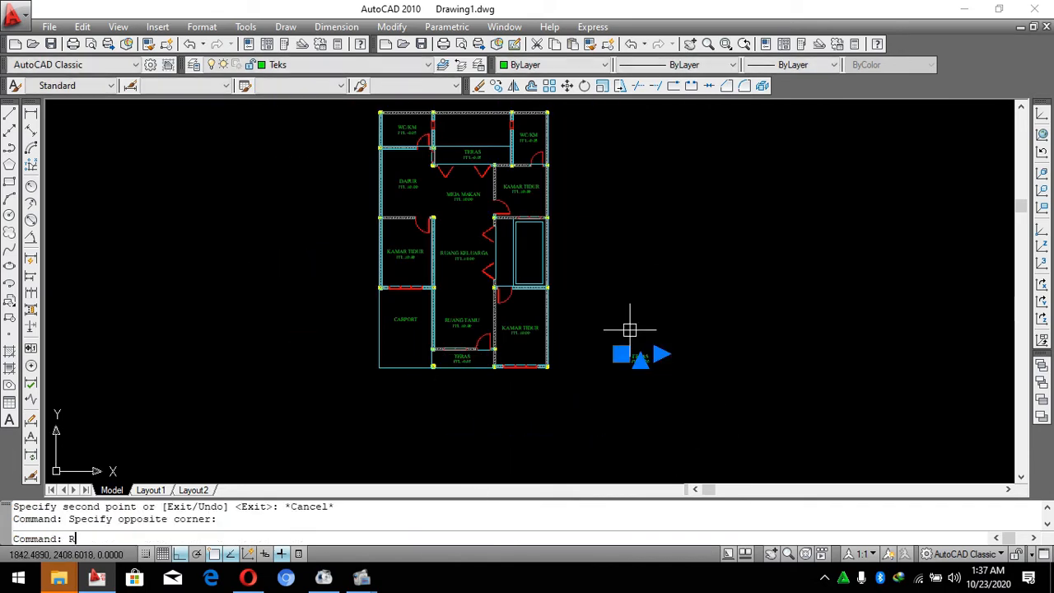
type("O")
key("Return")
left_click(610, 305)
left_click(617, 154)
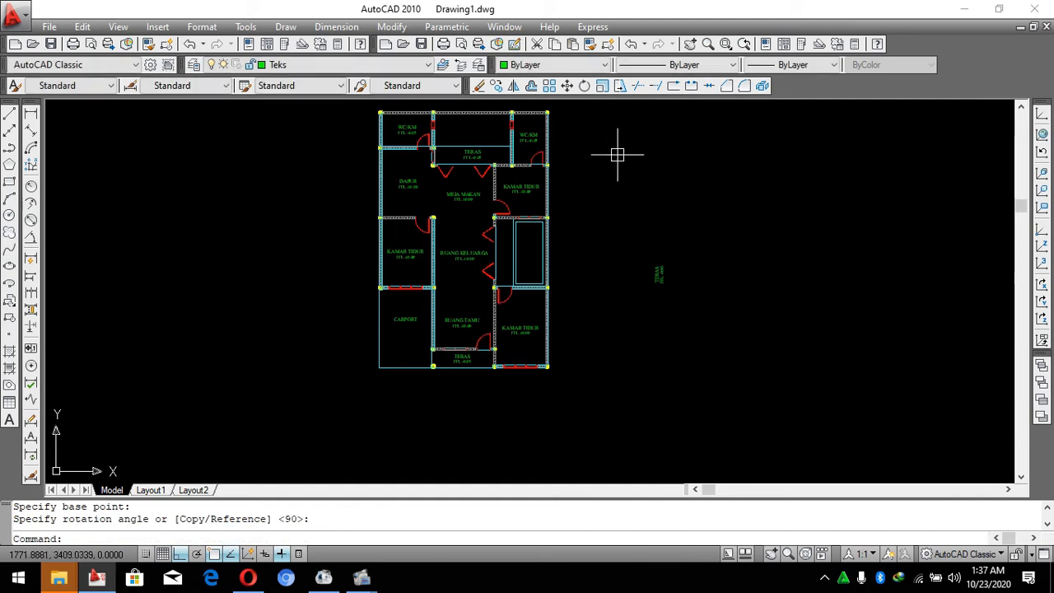
Move the vertical TERAS label horizontally into the narrow side terrace beside RUANG KELUARGA.
scroll(664, 217, "up", 3)
left_click(705, 320)
left_click(605, 388)
type("M")
key("Return")
left_click(870, 353)
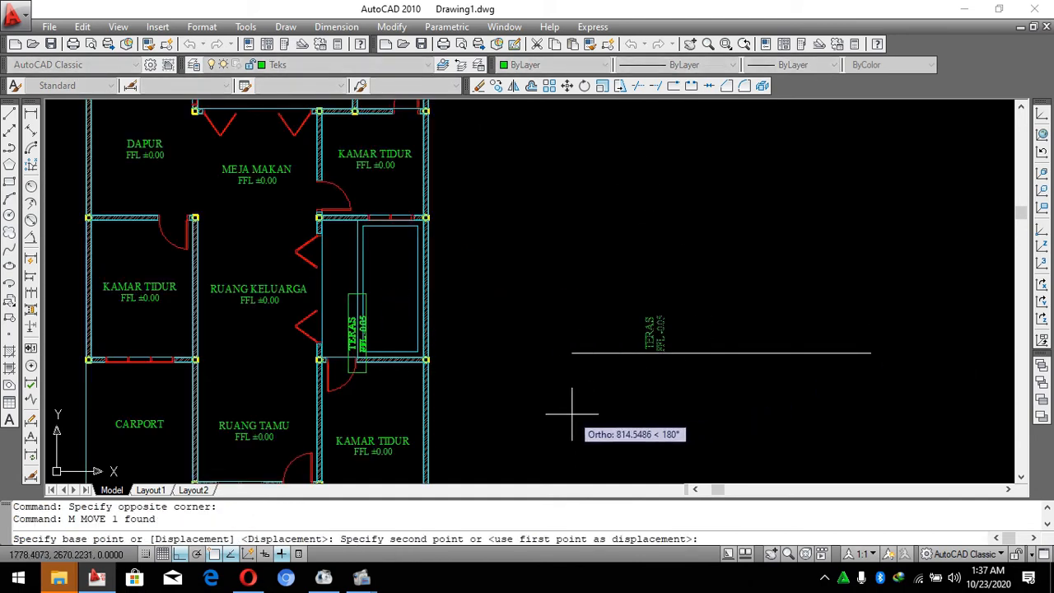
left_click(554, 415)
Move the vertical TERAS label straight up to the middle of the side terrace.
left_click(337, 325)
type("M")
key("Return")
left_click(576, 385)
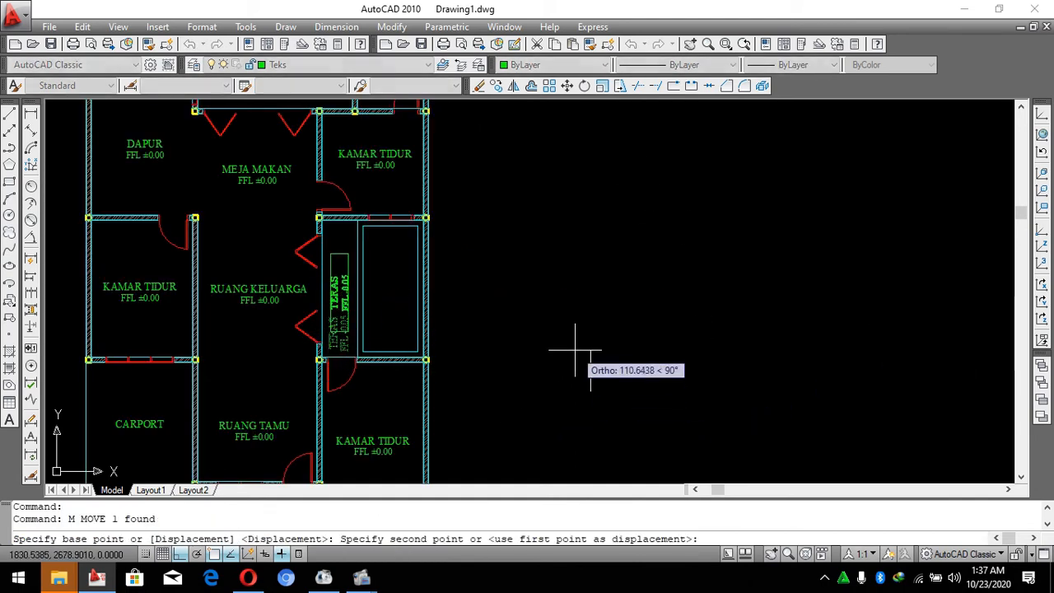
key("Escape")
Copy the front KAMAR TIDUR label straight up onto the pool outline beside the side terrace.
scroll(560, 338, "down", 3)
scroll(519, 333, "up", 2)
type("C")
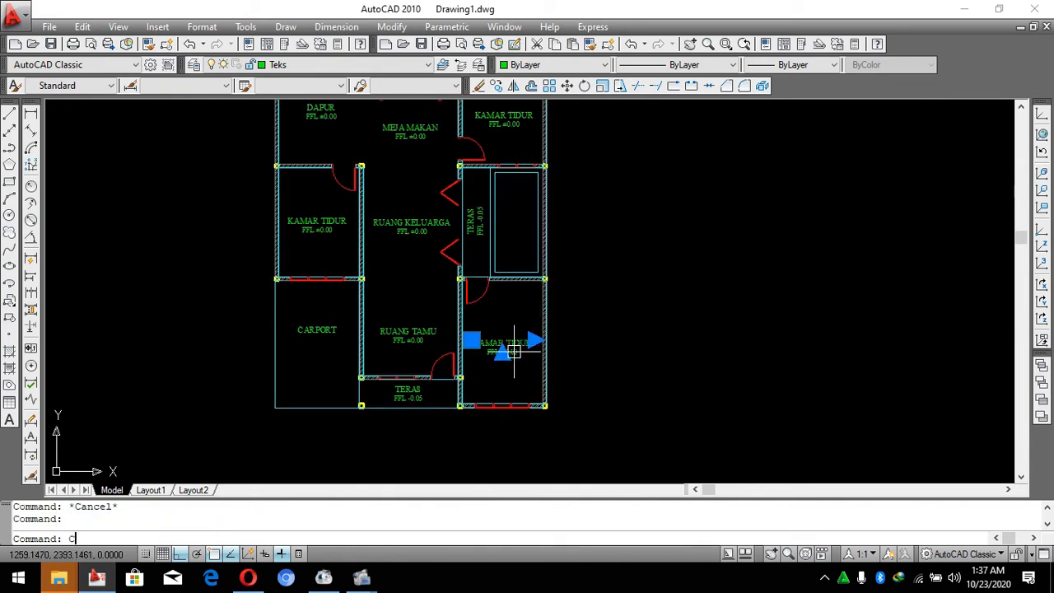
type("O")
key("Return")
left_click(639, 371)
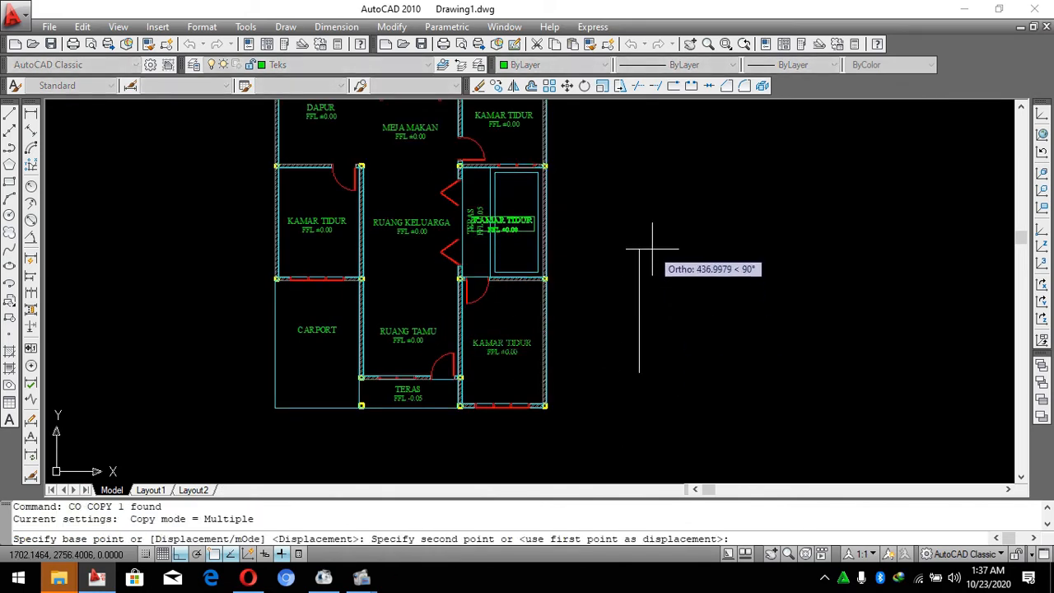
key("Escape")
Rotate the KAMAR TIDUR label copied over the pool by 90° so it reads vertically.
scroll(640, 242, "up", 3)
scroll(570, 290, "down", 2)
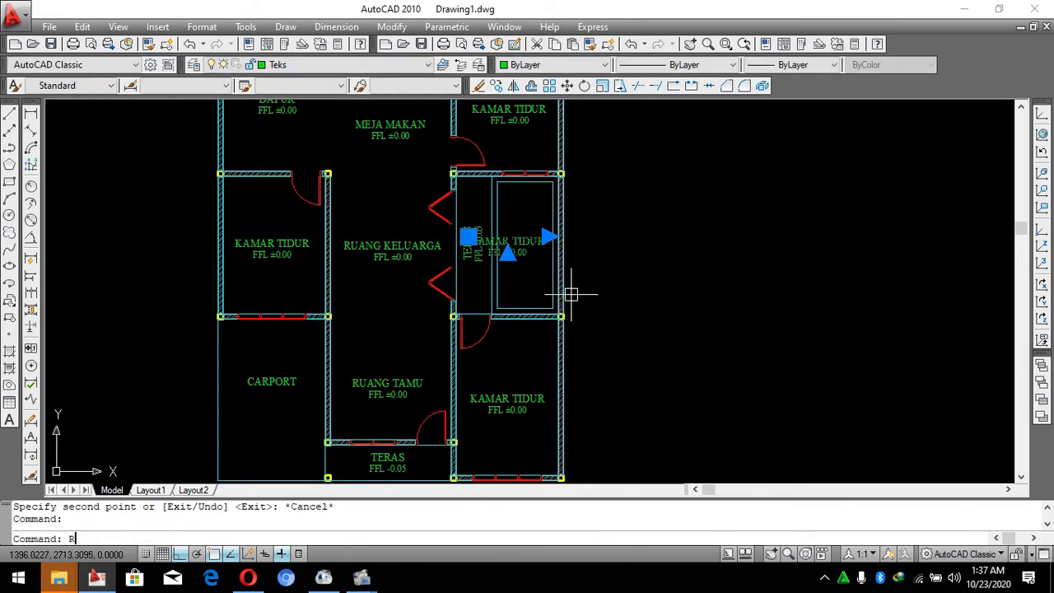
type("RO")
key("Return")
left_click(517, 265)
scroll(568, 305, "up", 3)
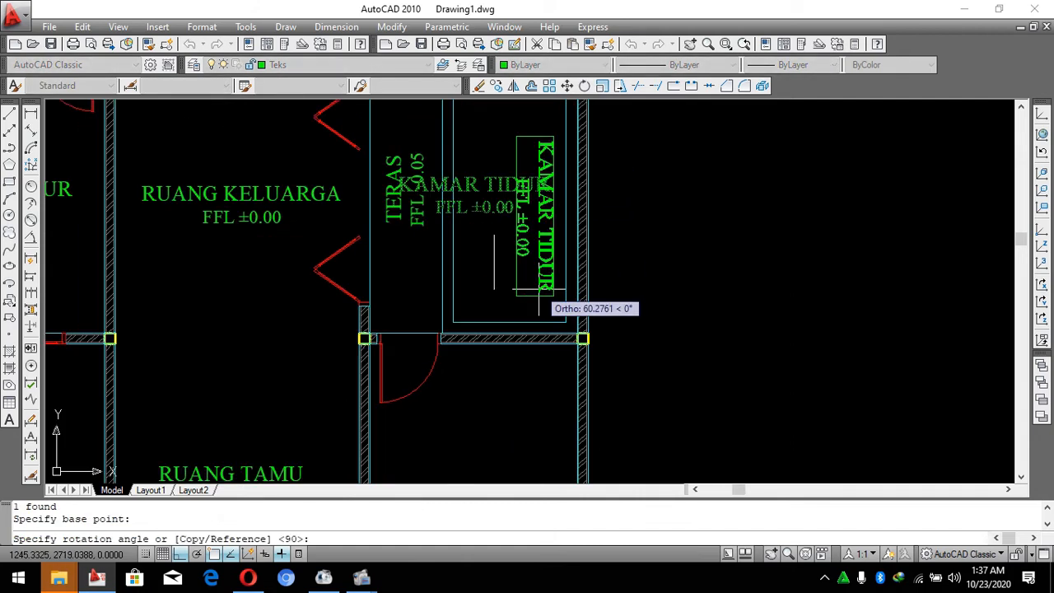
left_click(501, 101)
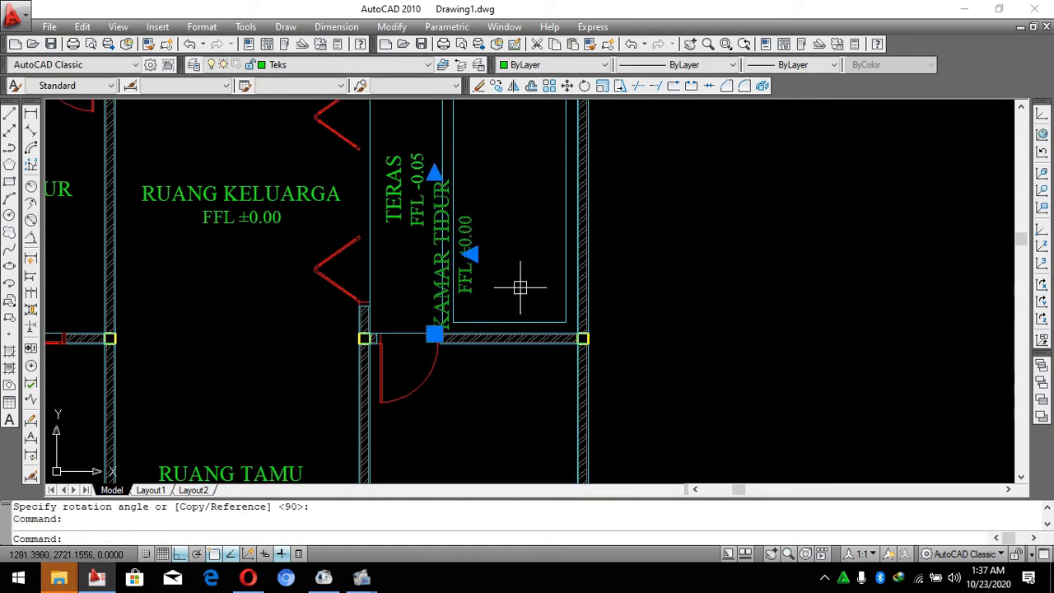
Move the vertical KAMAR TIDUR label to the middle of the pool outline.
type("M")
key("Return")
scroll(599, 313, "down", 5)
left_click(599, 314)
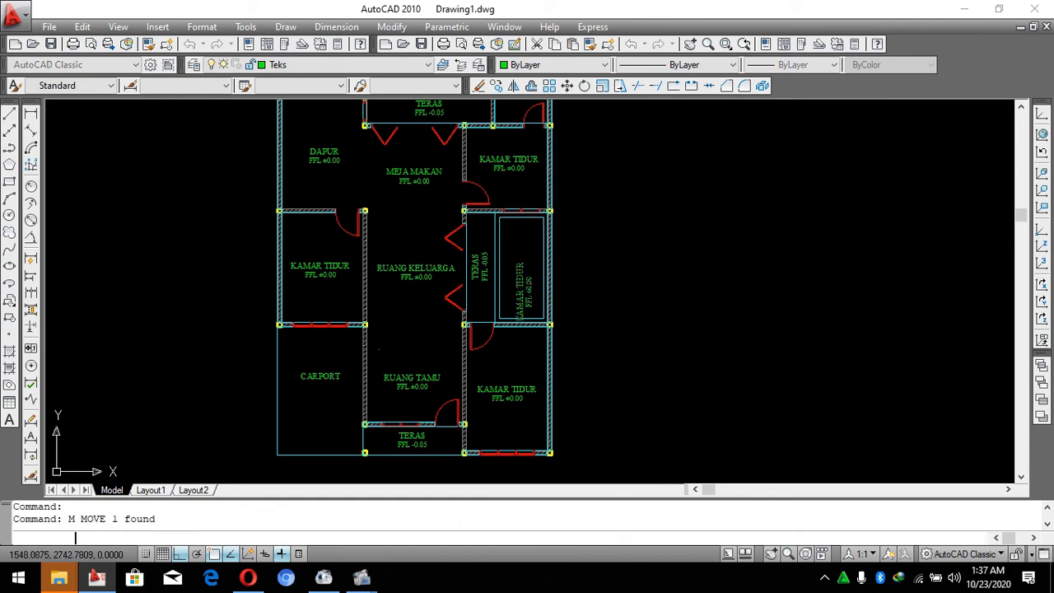
left_click(636, 274)
Change the text of the vertical KAMAR TIDUR label in the pool outline to KOLAM RENANG.
scroll(530, 259, "up", 3)
double_click(526, 274)
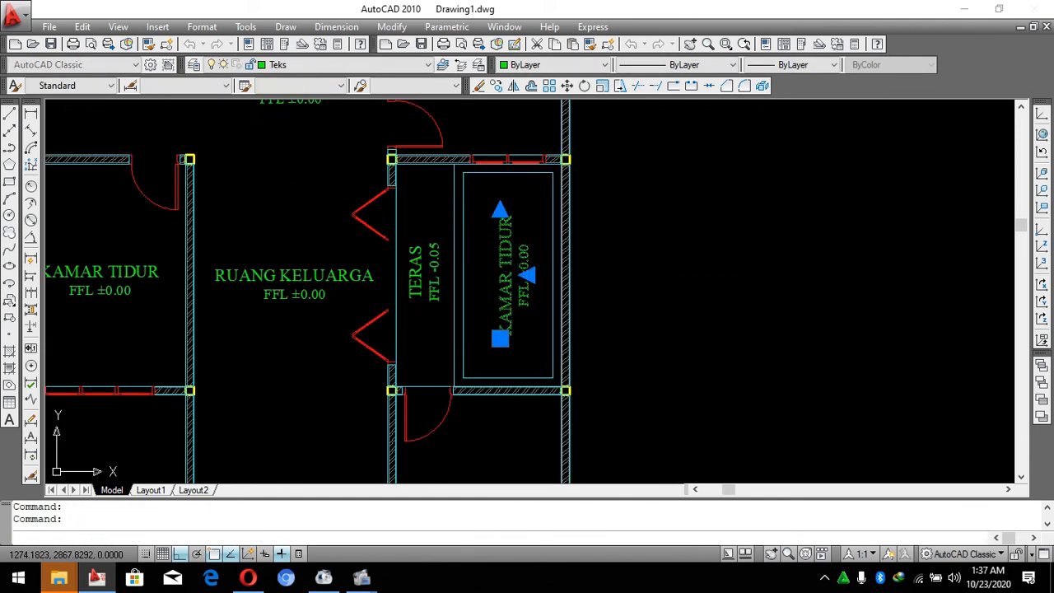
scroll(625, 306, "up", 3)
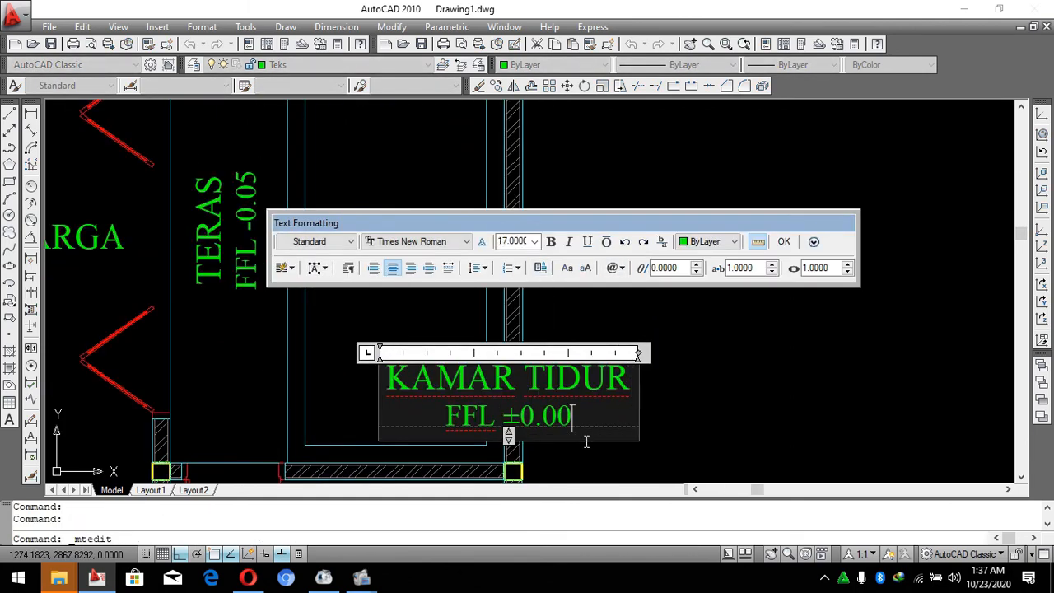
left_click_drag(586, 442, 312, 389)
type("KOLAM")
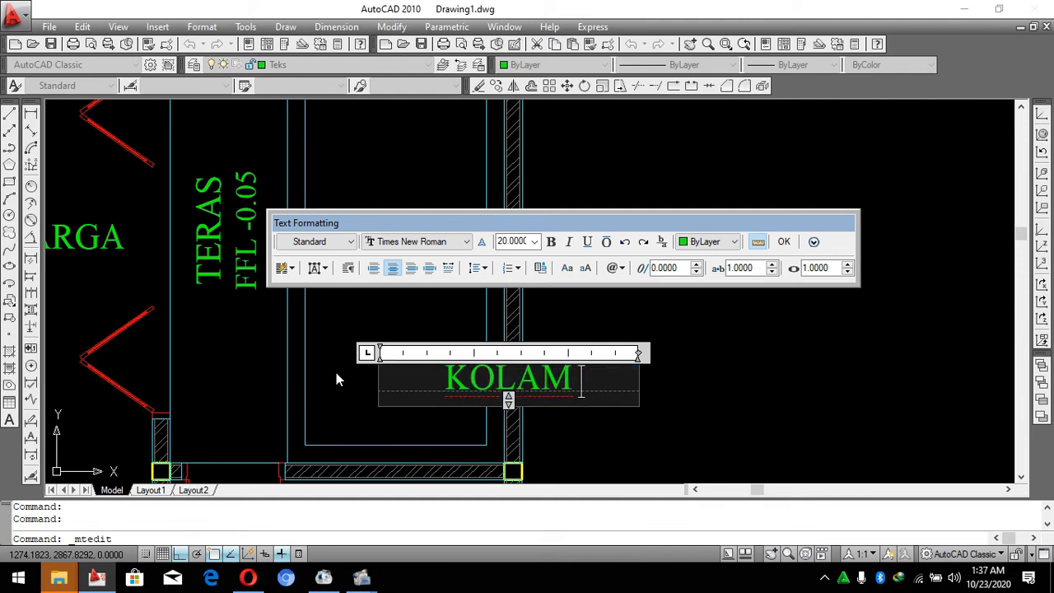
type(" RENANG")
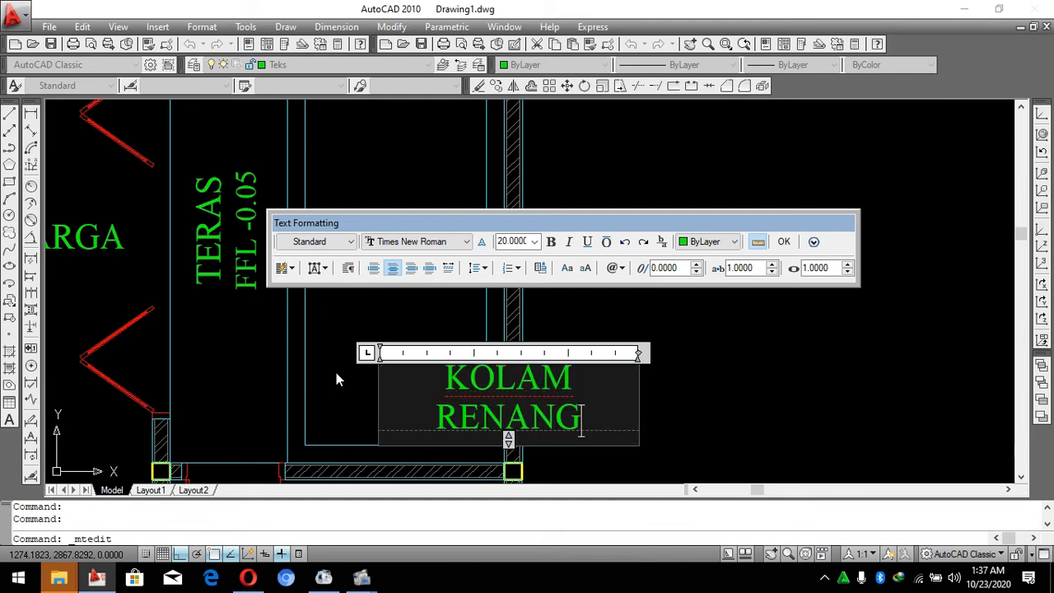
scroll(329, 379, "down", 4)
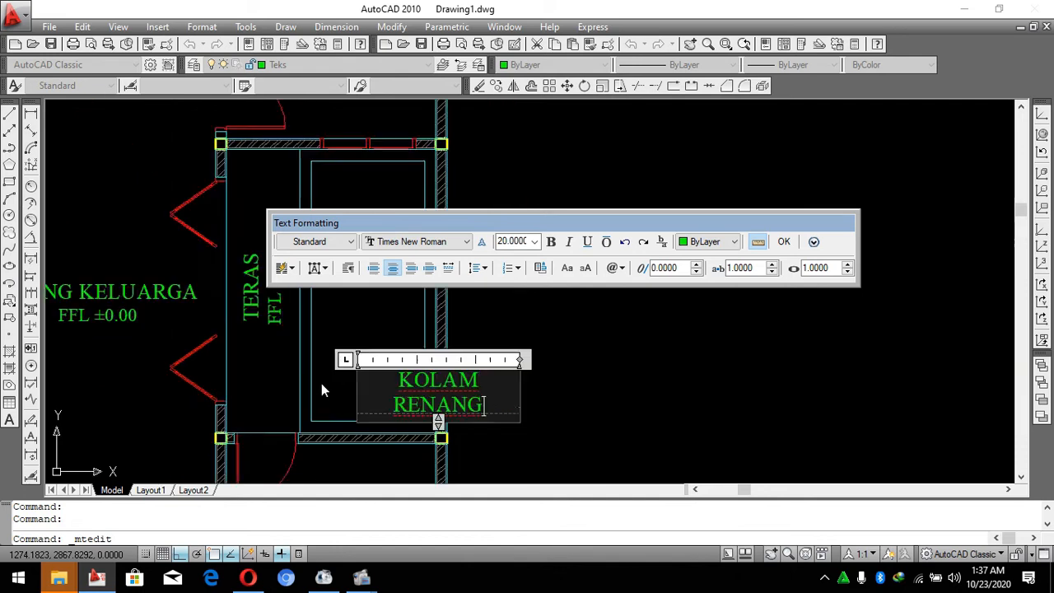
left_click(781, 241)
Nudge the vertical KOLAM RENANG label sideways so it sits centred within the pool outline.
scroll(292, 381, "up", 3)
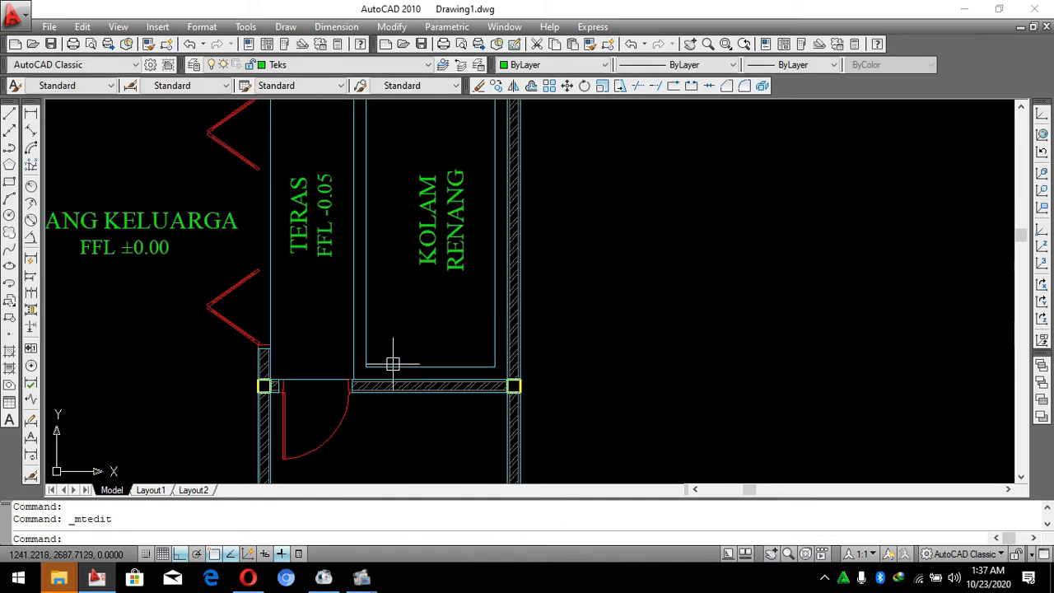
left_click(461, 264)
scroll(521, 304, "down", 2)
scroll(535, 272, "up", 2)
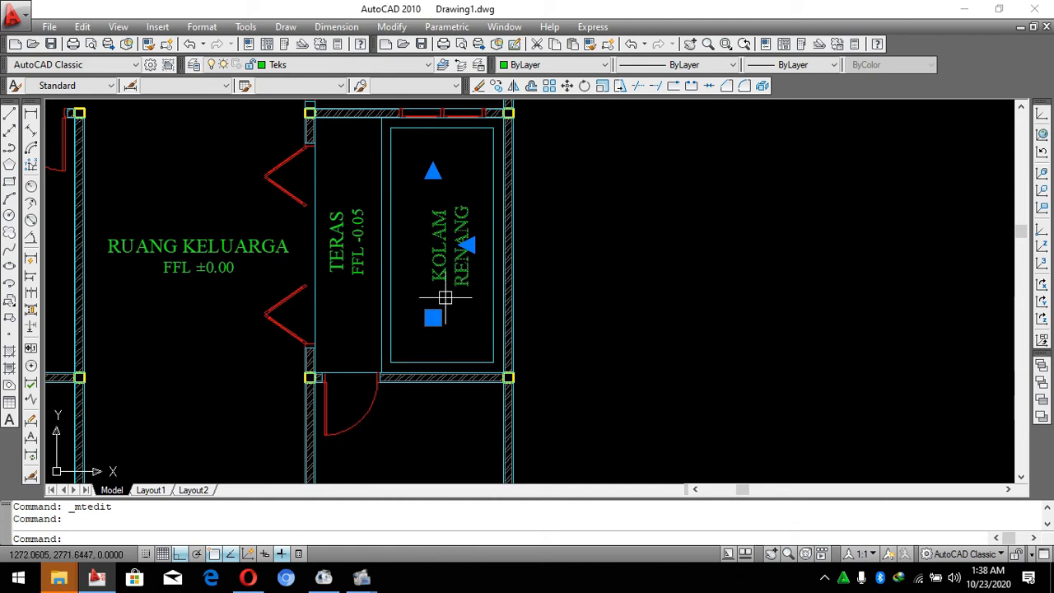
scroll(444, 298, "up", 3)
scroll(524, 296, "down", 3)
key("Escape")
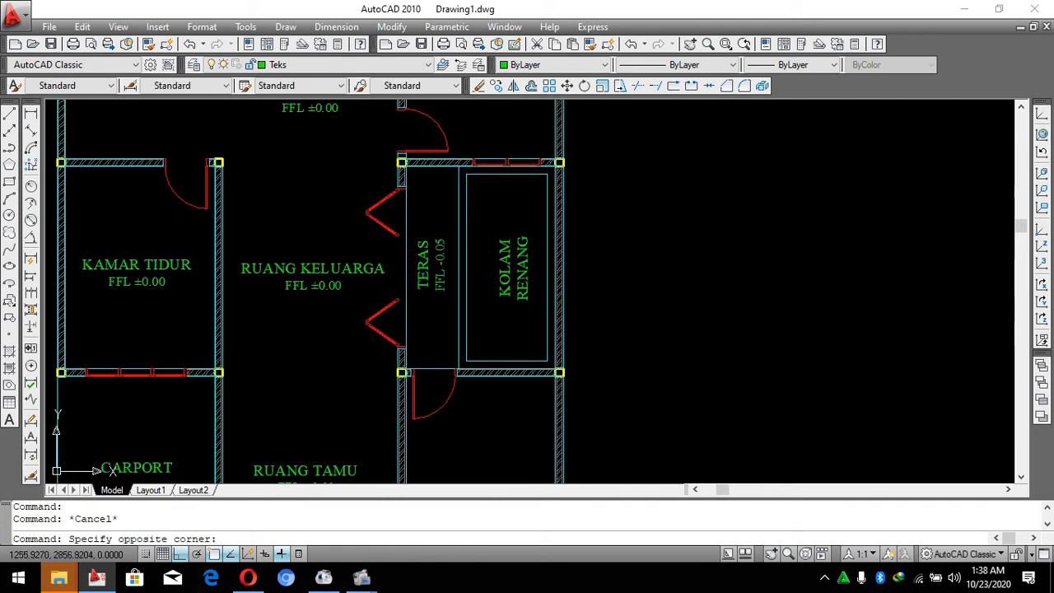
left_click(500, 264)
type("M")
key("space")
left_click(683, 294)
left_click(675, 293)
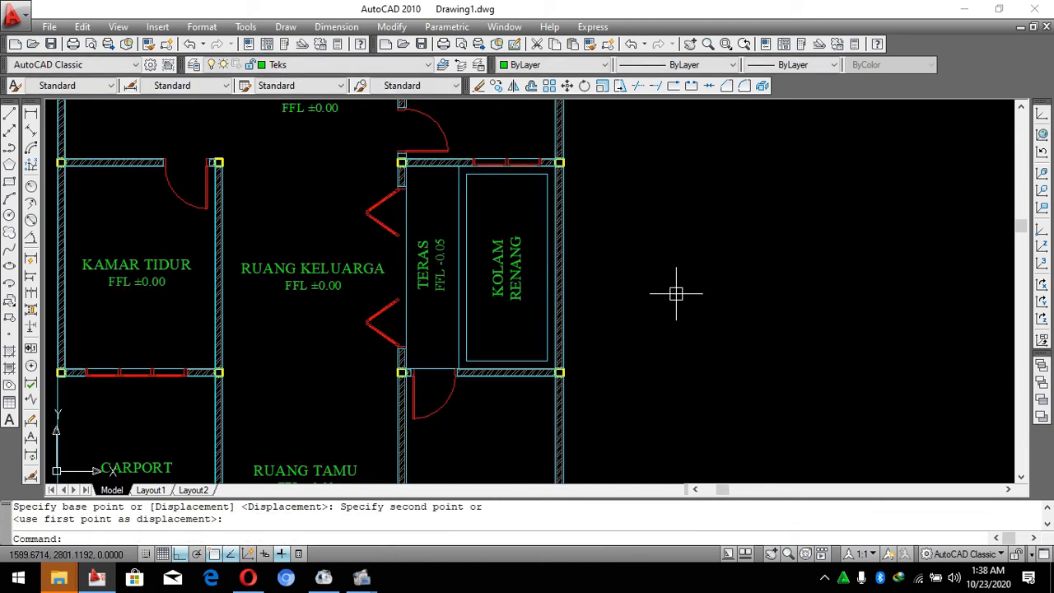
left_click(520, 268)
type("M")
key("space")
left_click(712, 241)
left_click(712, 241)
scroll(700, 263, "down", 5)
scroll(686, 279, "up", 3)
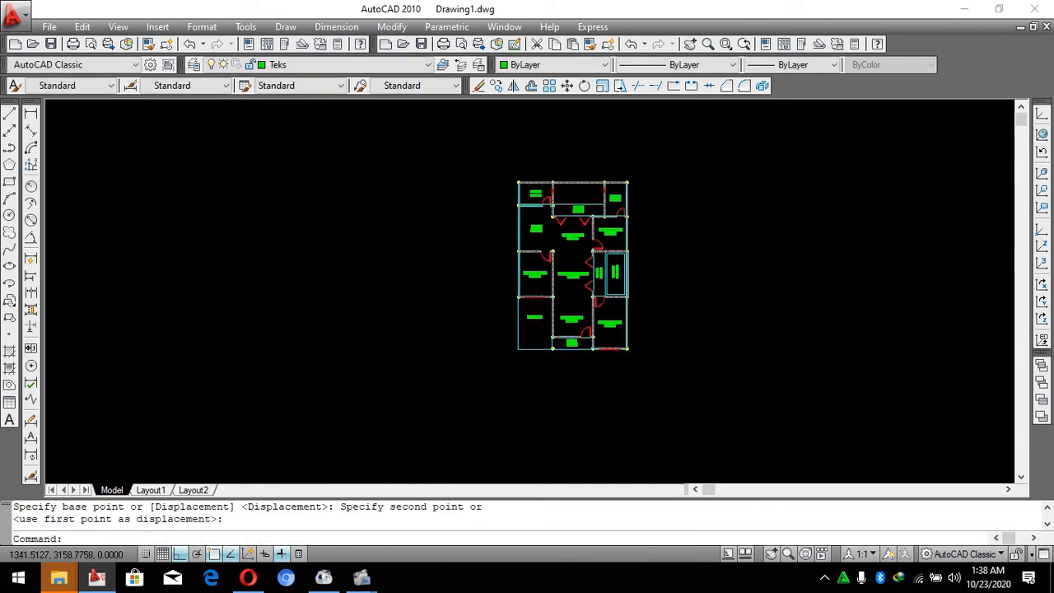
Rotate the KOLAM RENANG label from vertical so it reads horizontally.
scroll(736, 306, "up", 1)
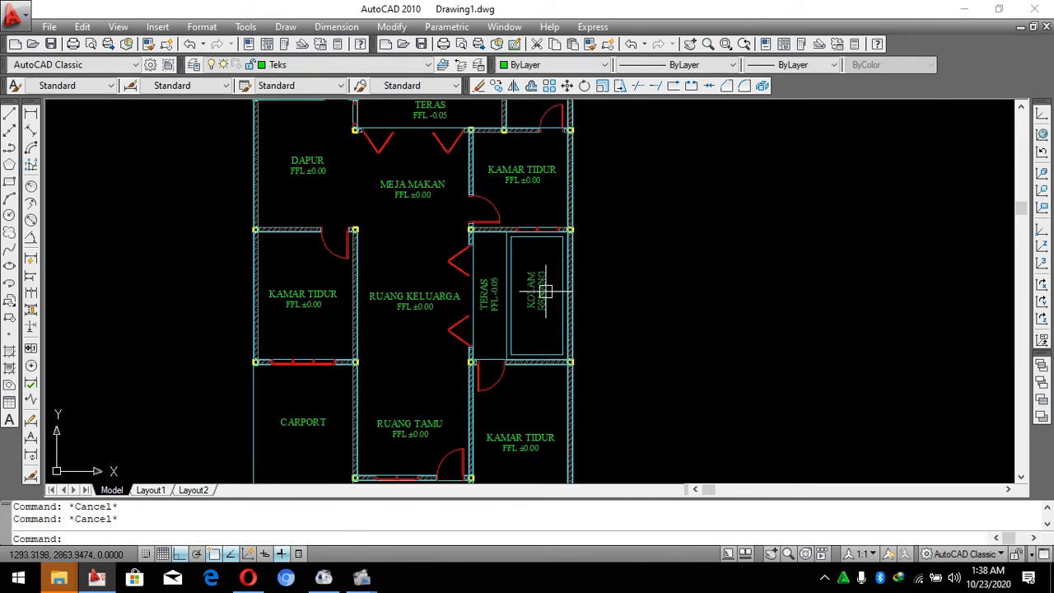
scroll(545, 289, "up", 2)
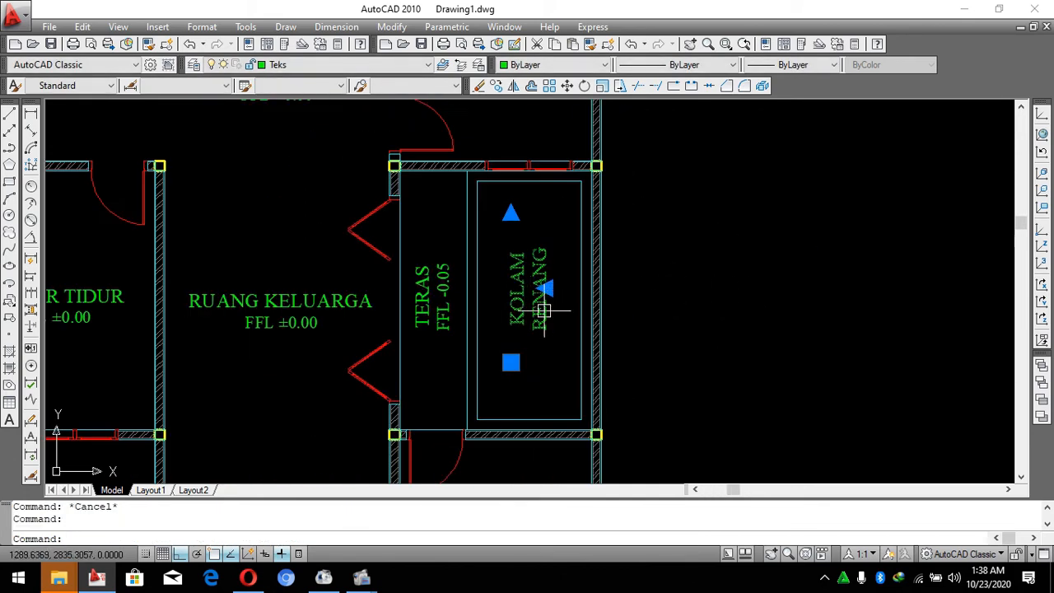
type("RO")
key("Return")
left_click(546, 214)
left_click(541, 388)
key("Escape")
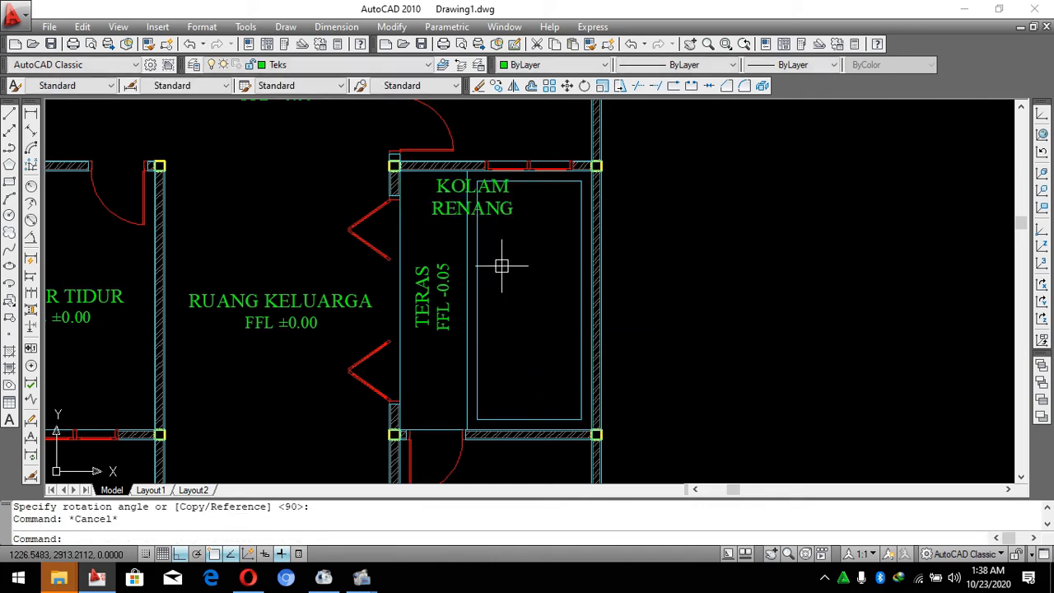
Move the horizontal KOLAM RENANG label down and across into the middle of the pool outline.
type("M")
key("Return")
left_click(742, 247)
left_click(779, 343)
left_click(511, 299)
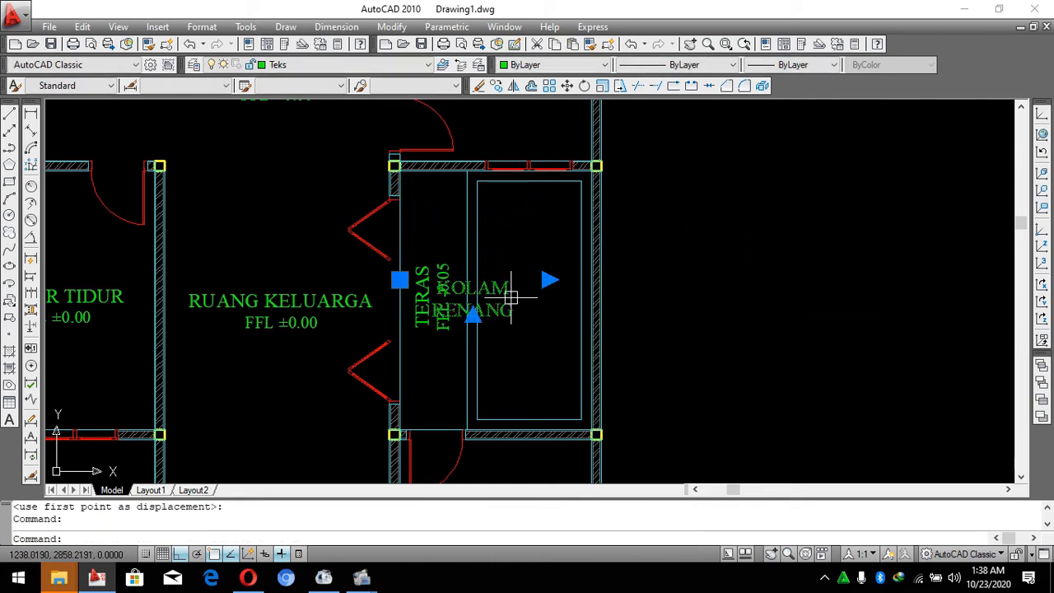
type("M")
key("Return")
left_click(679, 294)
left_click(717, 287)
Narrow the KOLAM RENANG label's text box and re-centre the label within the pool outline.
left_click(599, 280)
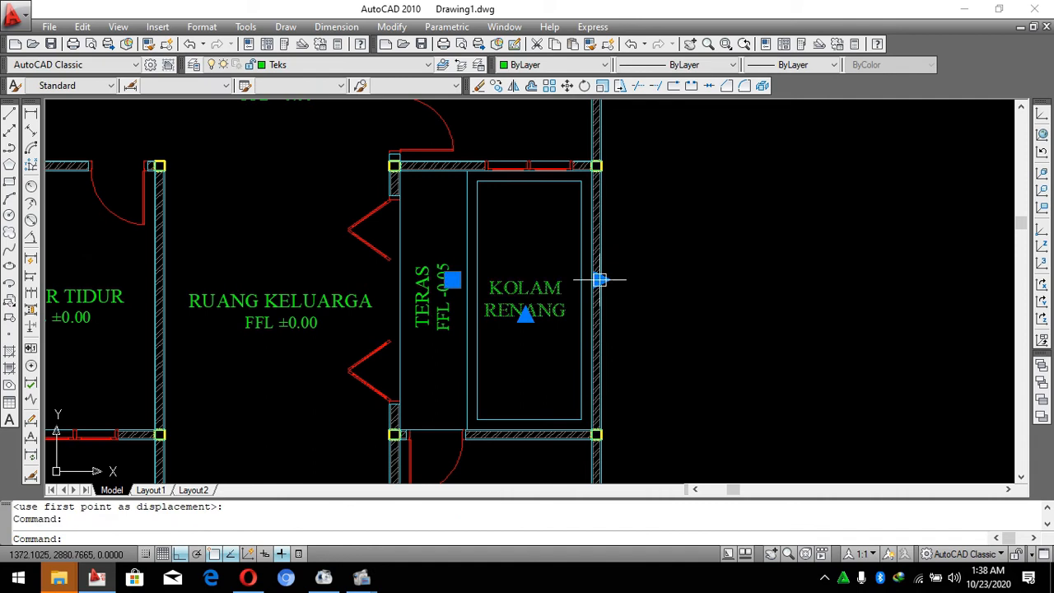
key("Escape")
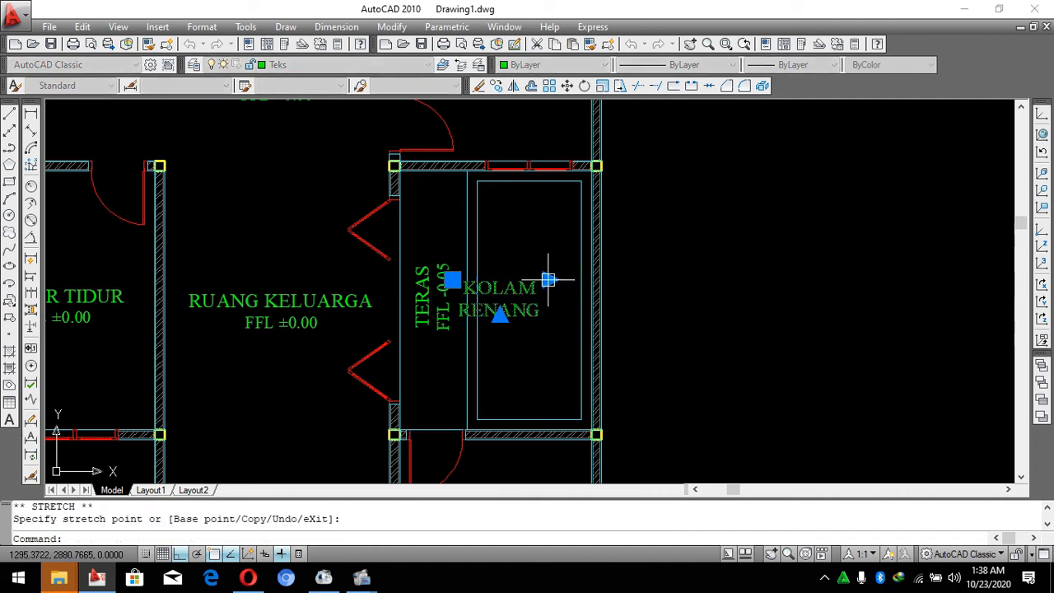
type("M")
key("Return")
left_click(672, 302)
left_click(690, 298)
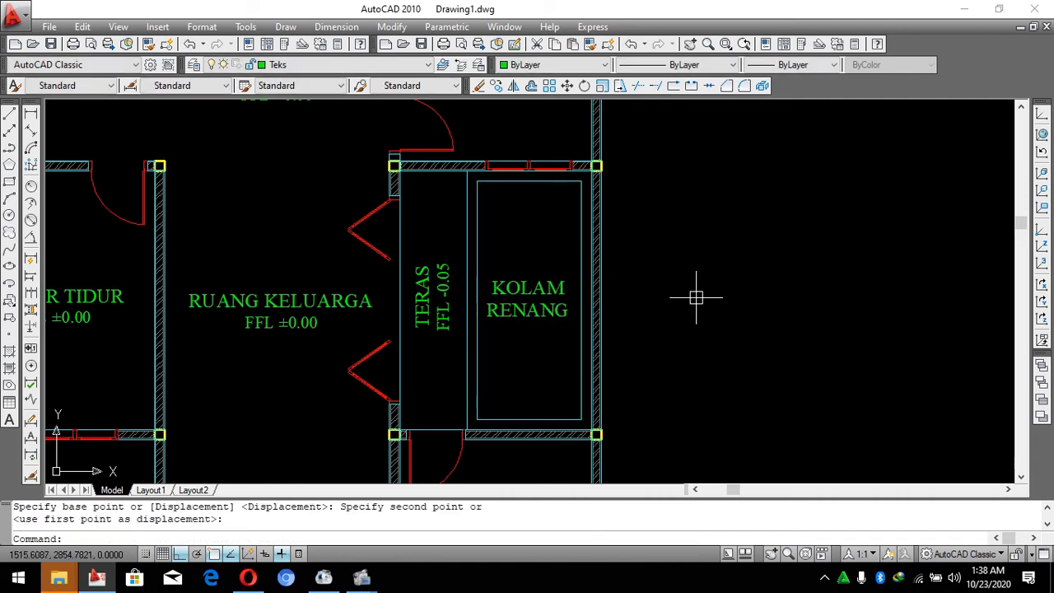
Draw a wall-thick rectangle between the two columns separating RUANG KELUARGA and RUANG TAMU.
scroll(610, 263, "down", 7)
scroll(604, 305, "up", 2)
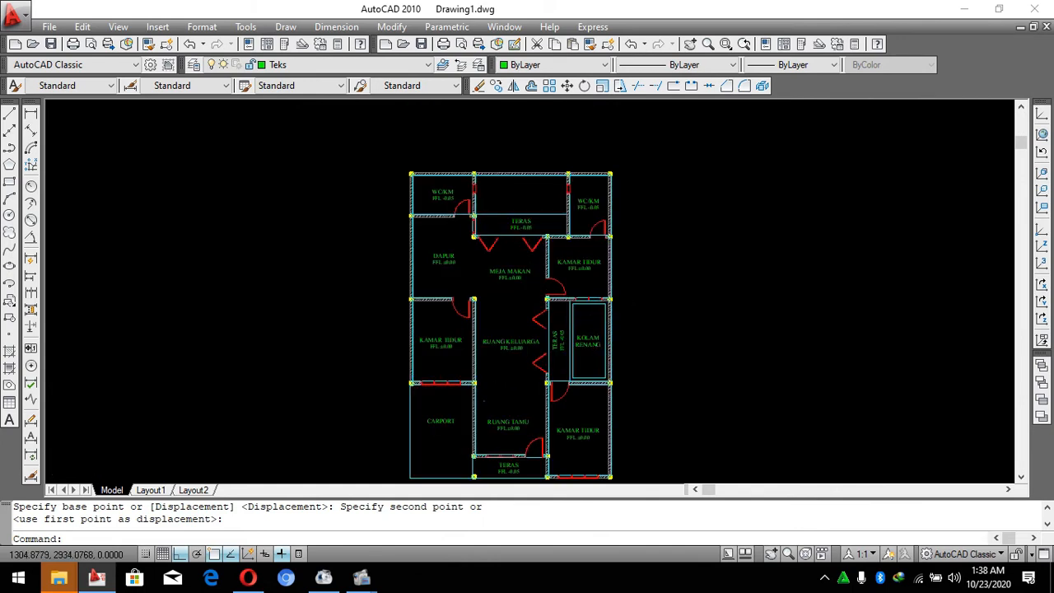
scroll(595, 338, "down", 1)
scroll(571, 381, "up", 2)
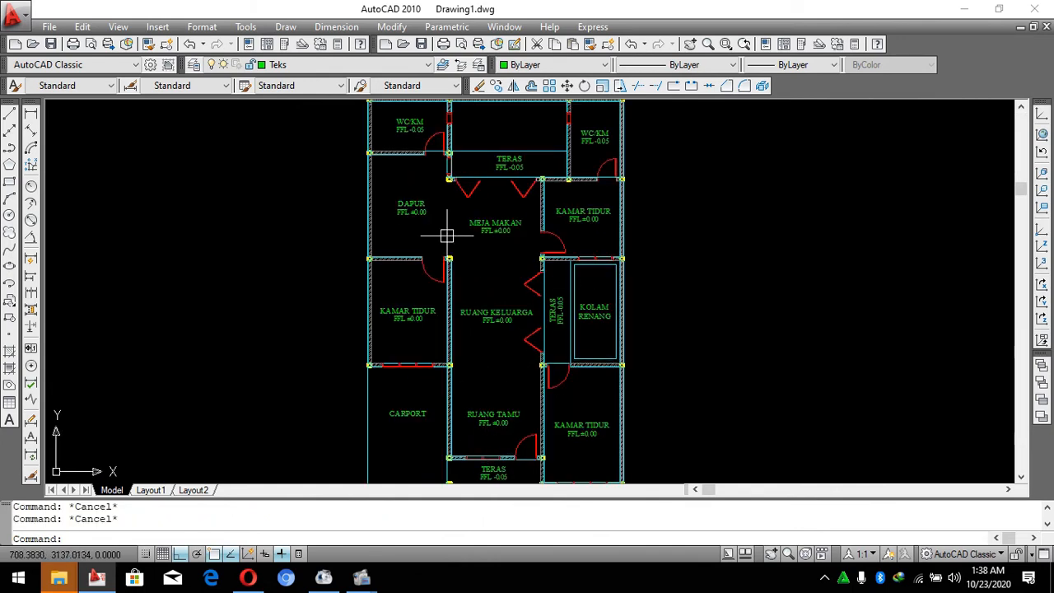
scroll(479, 384, "up", 3)
type("rec")
key("Return")
scroll(405, 346, "up", 3)
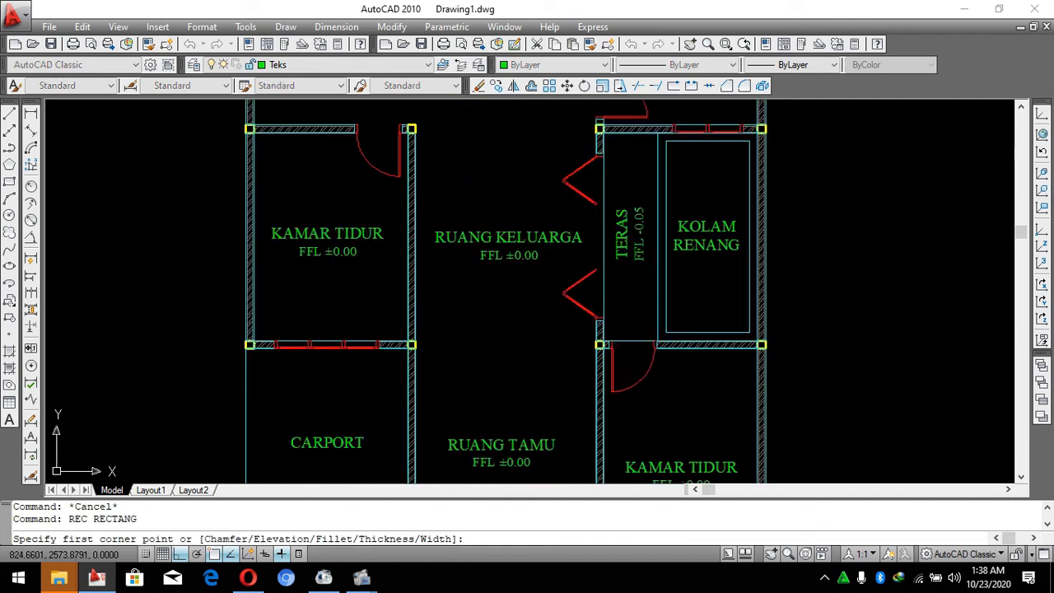
left_click(376, 321)
scroll(638, 311, "up", 3)
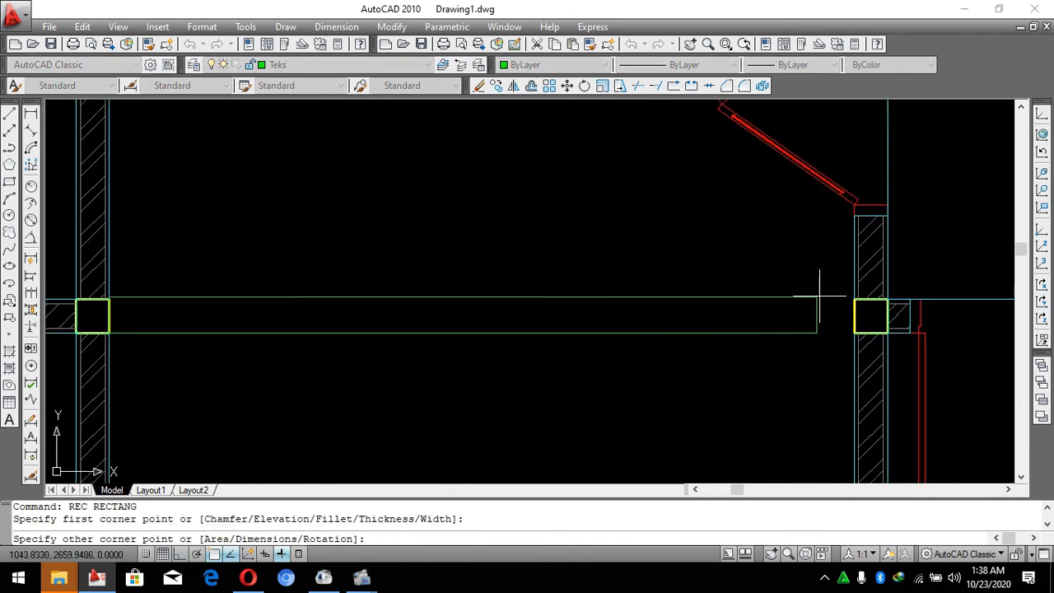
left_click(847, 298)
Stretch the new rectangle's end away from the column beside the terrace to leave a passage opening.
scroll(698, 285, "down", 6)
scroll(698, 285, "up", 3)
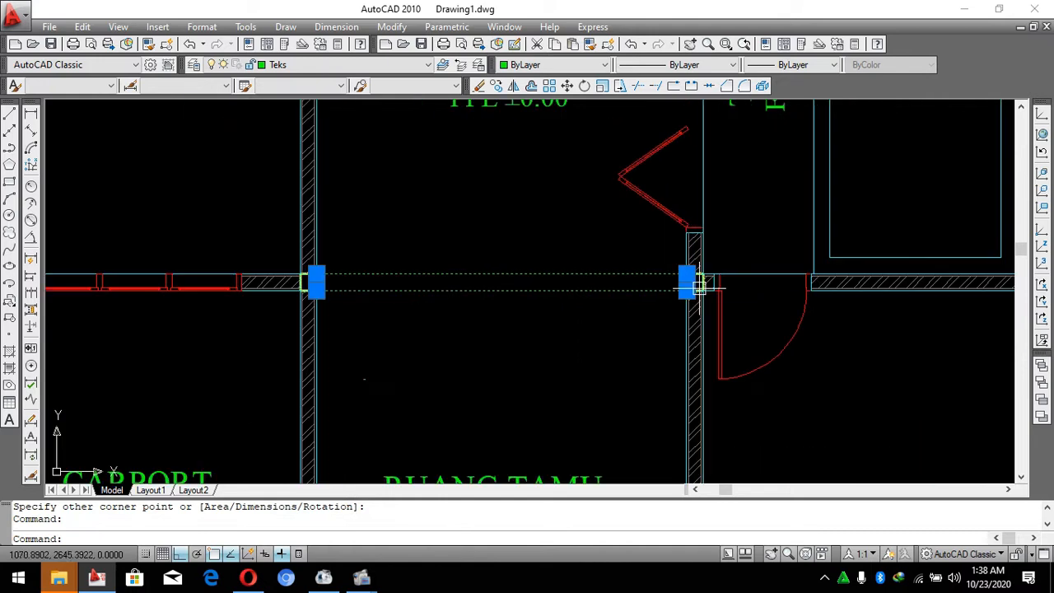
key("Escape")
scroll(688, 282, "up", 4)
left_click(689, 305)
left_click(647, 282)
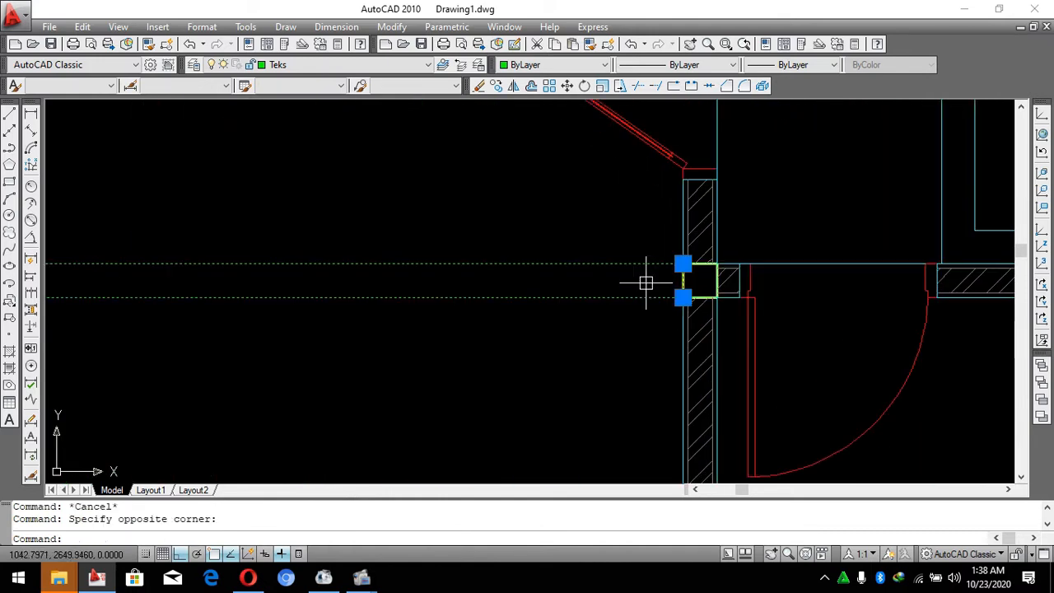
key("Escape")
left_click(651, 242)
left_click(589, 356)
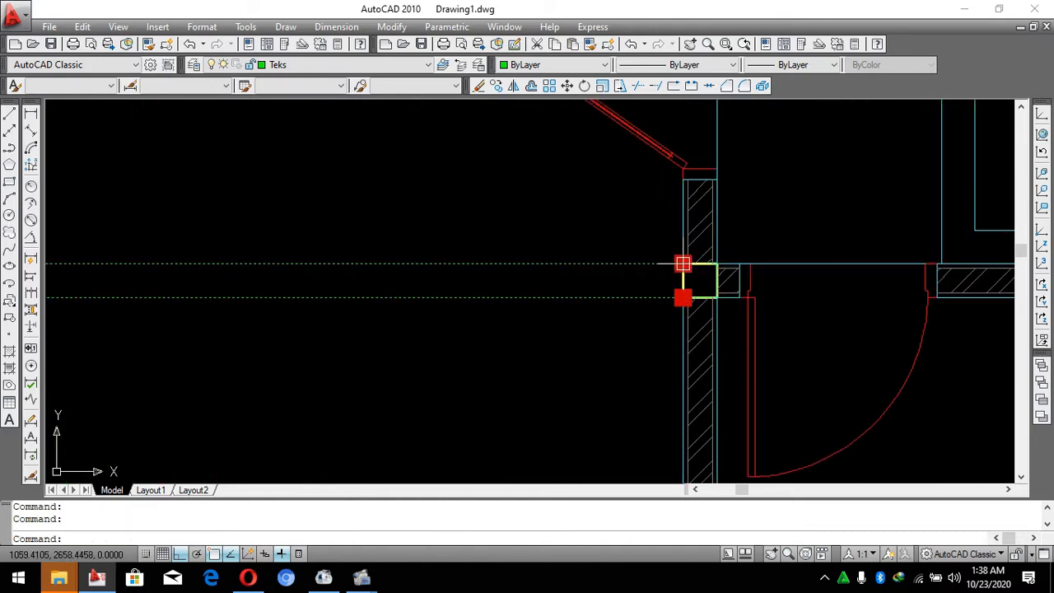
left_click(683, 263)
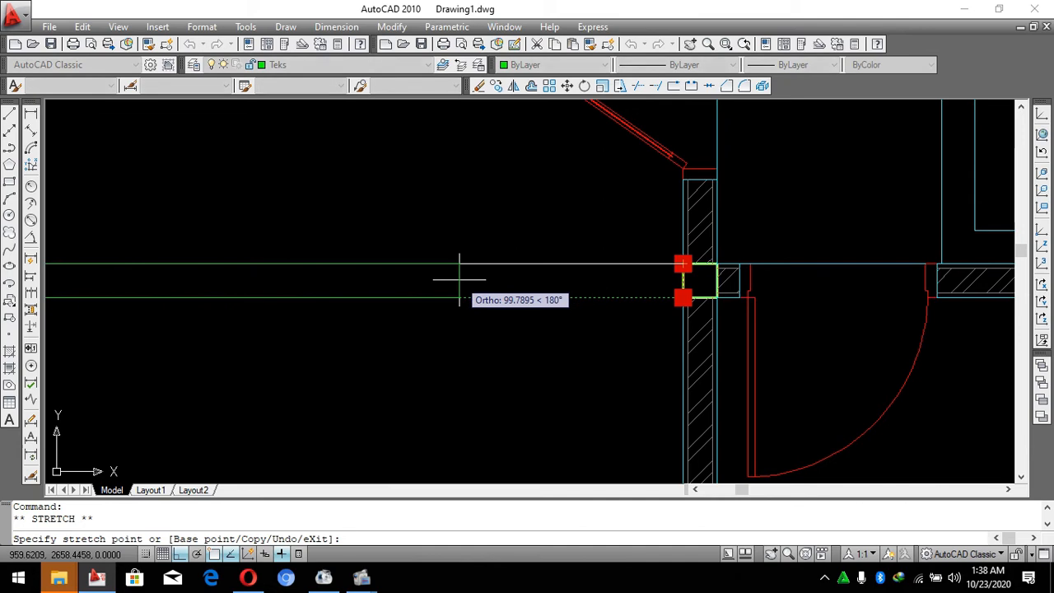
key("Return")
scroll(459, 279, "down", 4)
scroll(685, 340, "up", 4)
key("Escape")
key("Escape")
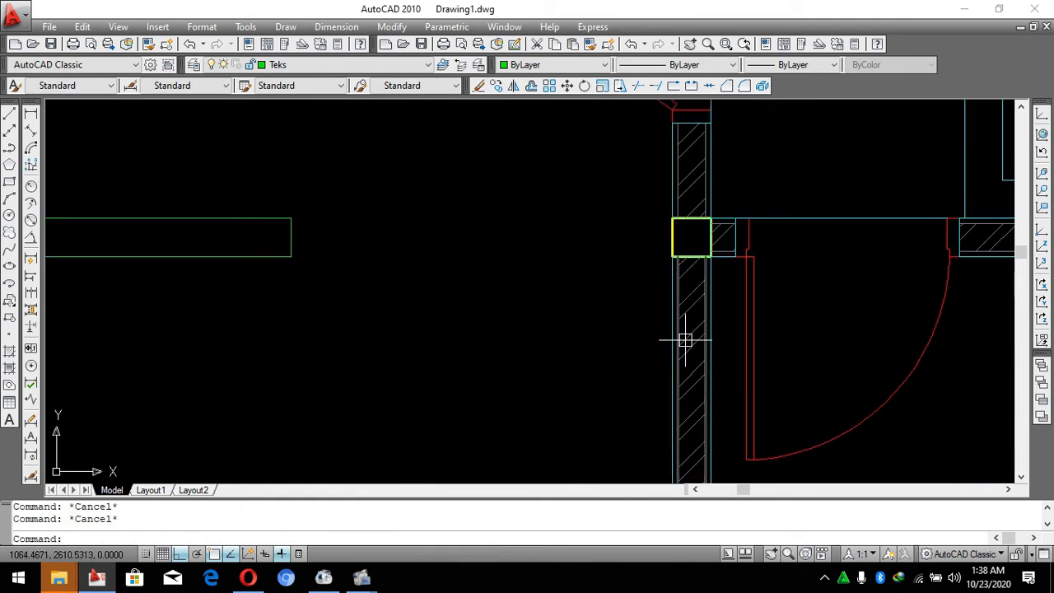
Match the new rectangle's properties to the existing wall outline on the Dinding layer.
left_click(674, 336)
scroll(672, 326, "up", 3)
scroll(740, 347, "down", 6)
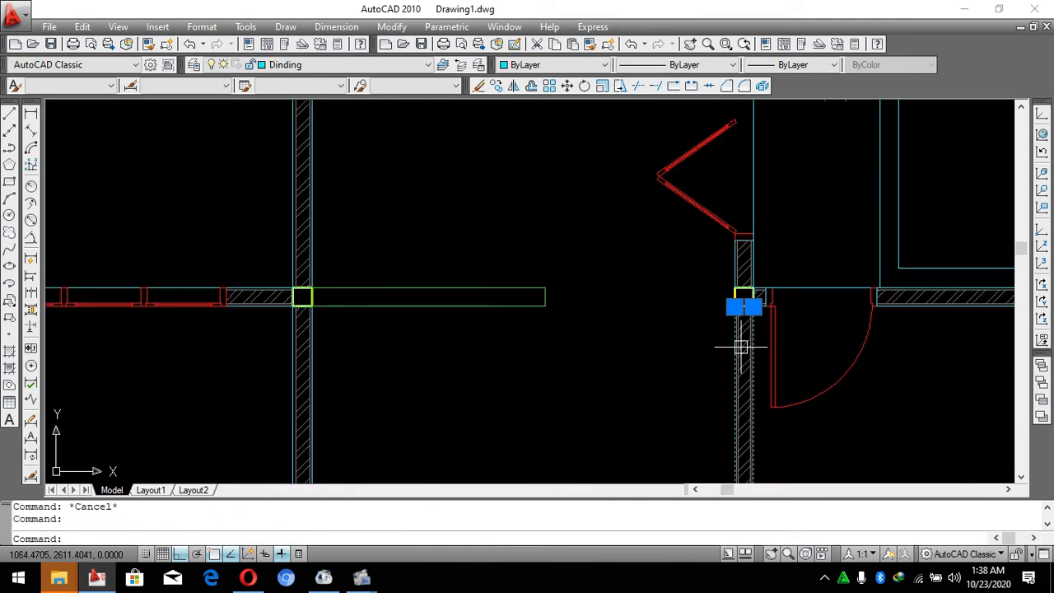
key("Return")
left_click(609, 346)
left_click(469, 256)
key("Escape")
key("Escape")
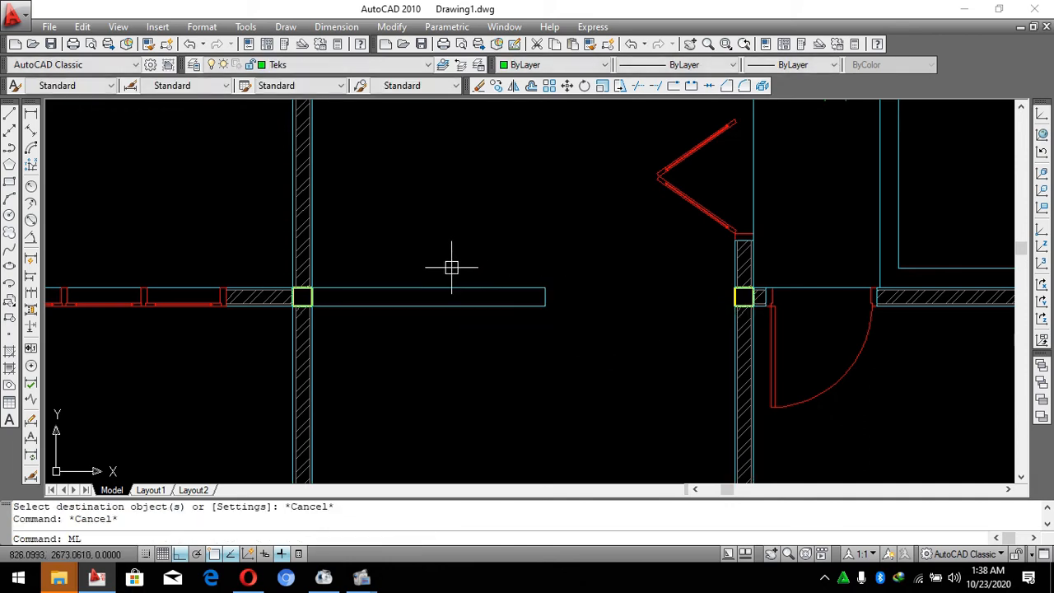
Draw a multiline with Zero justification and scale 11.00 along the new wall's centre, from the column to its free end.
scroll(301, 298, "up", 3)
key("Return")
left_click(325, 303)
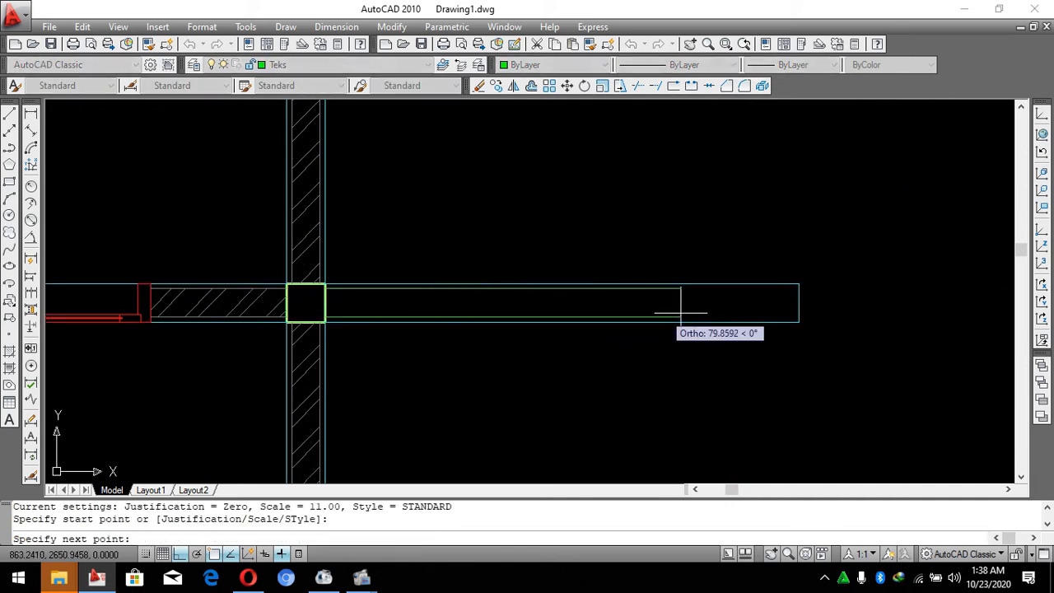
left_click(792, 301)
key("Escape")
key("Escape")
Match the new multiline's properties to the existing brick core lines on the Bata layer.
scroll(288, 321, "up", 4)
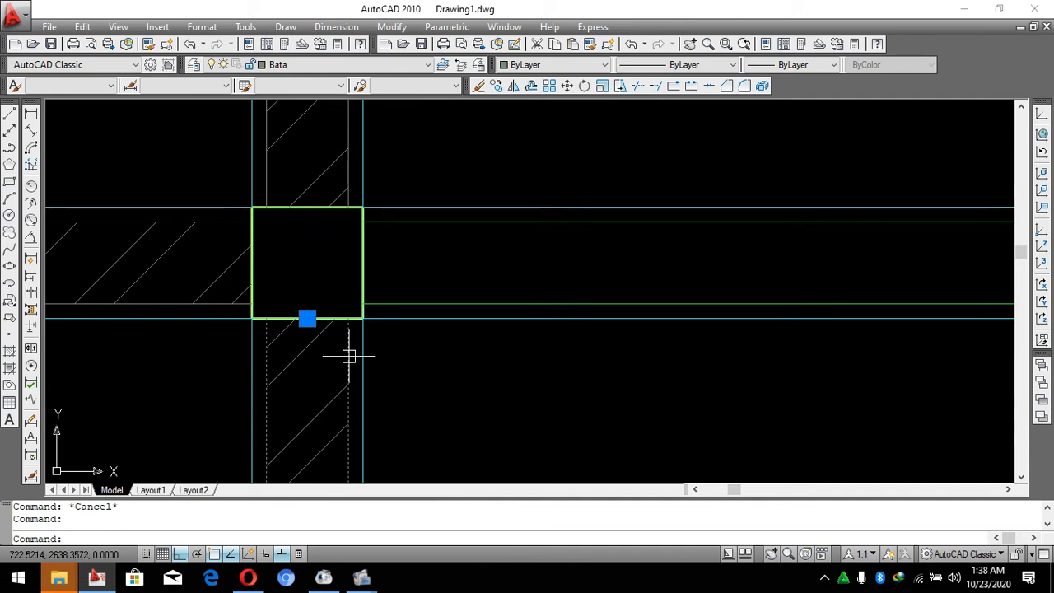
type("MA")
key("Return")
left_click(445, 304)
key("Escape")
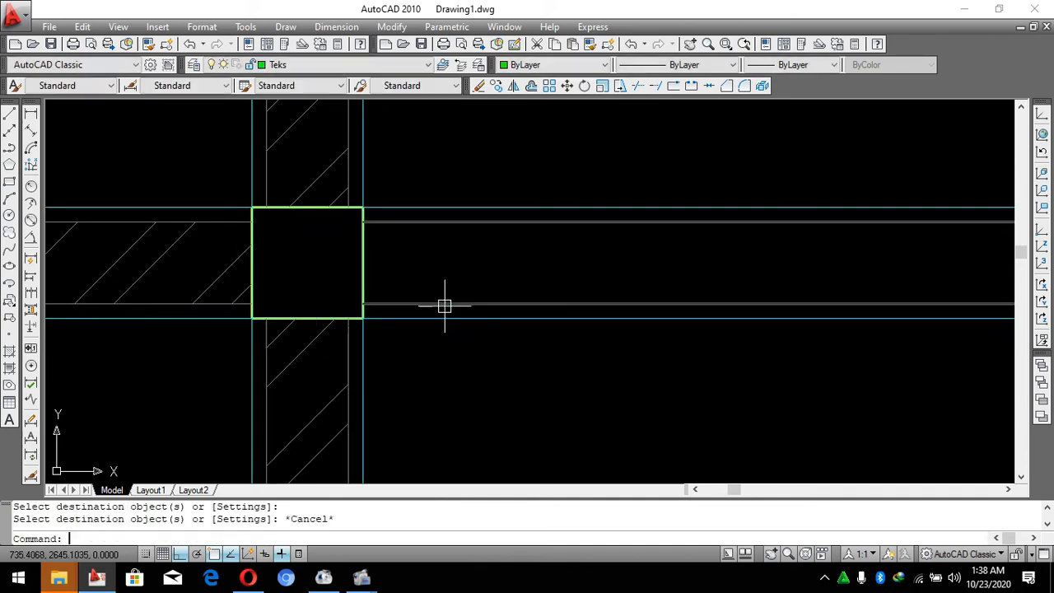
Extend the existing brick hatch to fill the core of the new partition wall.
double_click(299, 346)
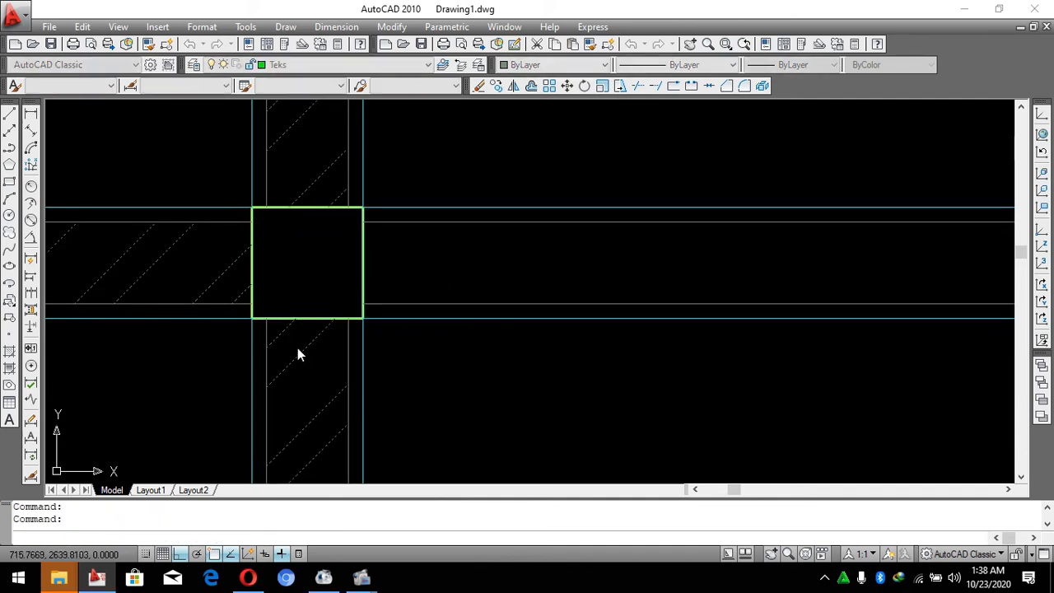
left_click(501, 106)
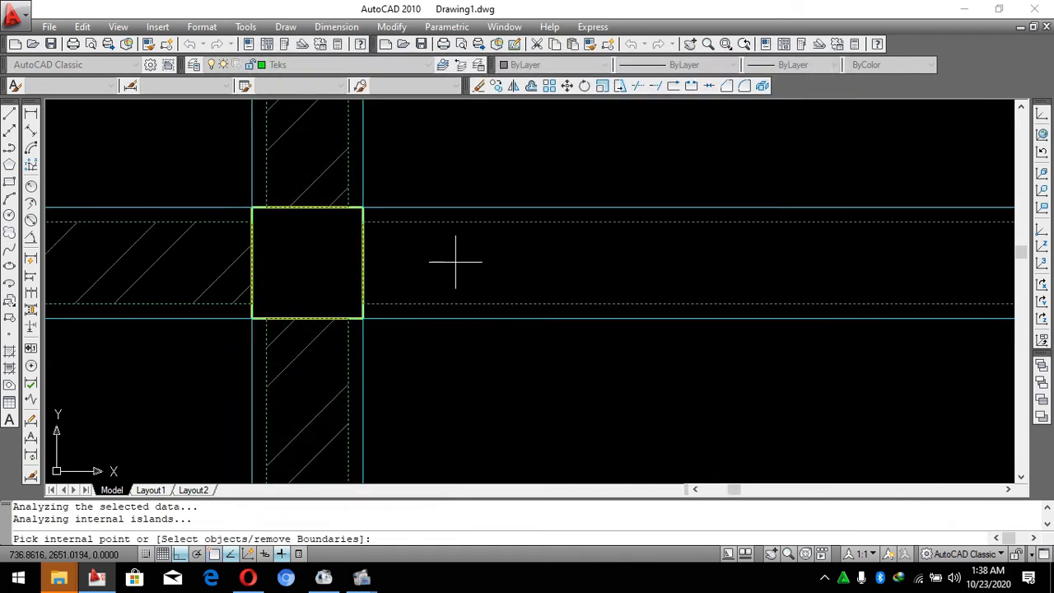
key("Return")
key("Return")
scroll(416, 301, "down", 4)
scroll(488, 313, "up", 3)
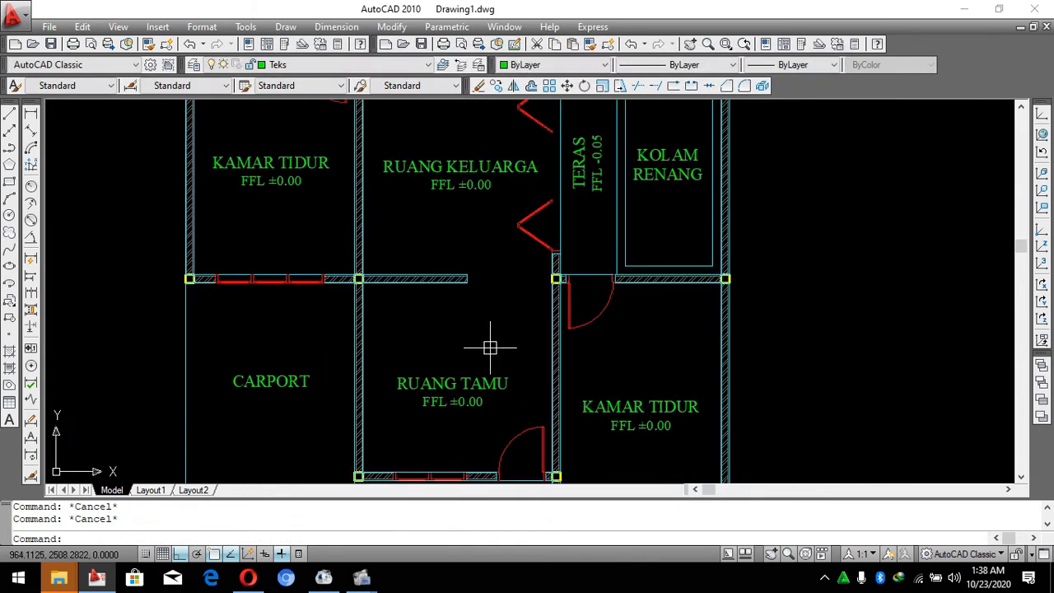
scroll(489, 346, "down", 5)
scroll(538, 348, "up", 4)
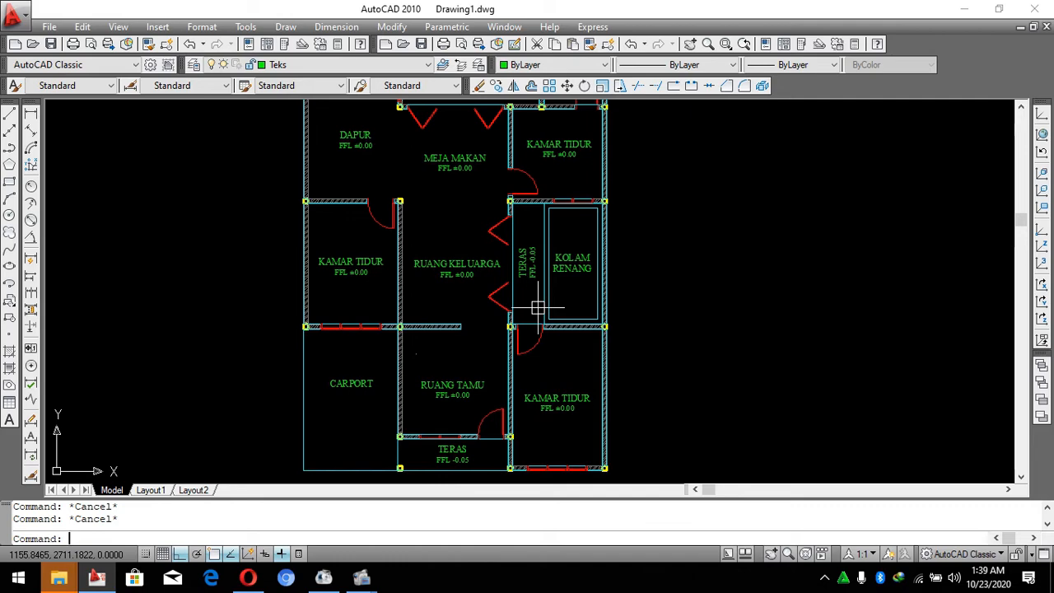
Examine the labelled floor plan, checking the room and terrace labels and the new partition wall near the family room.
scroll(537, 308, "down", 4)
scroll(488, 414, "up", 3)
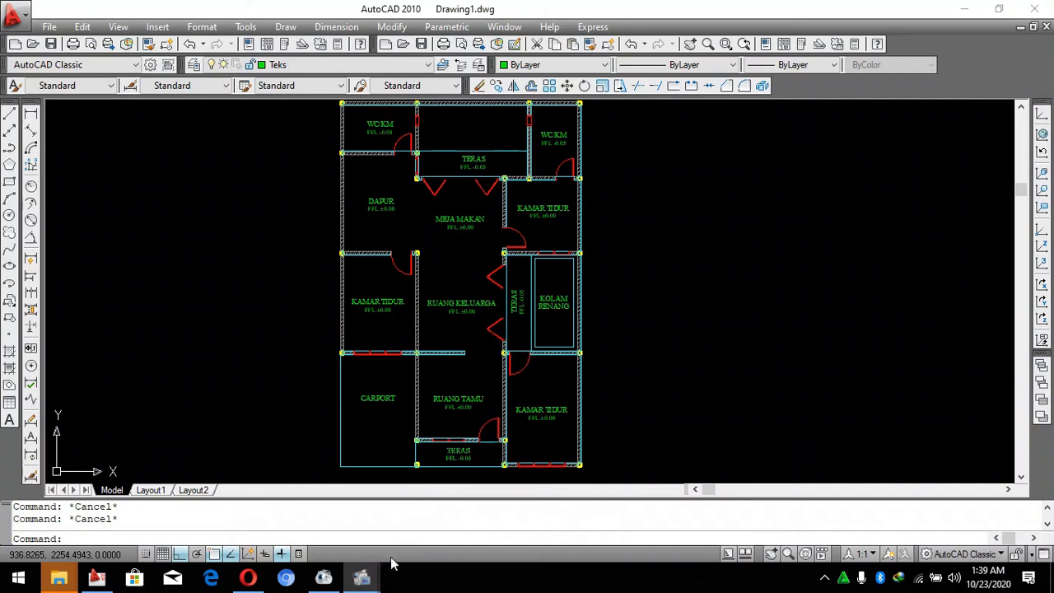
scroll(577, 280, "down", 2)
scroll(534, 279, "up", 3)
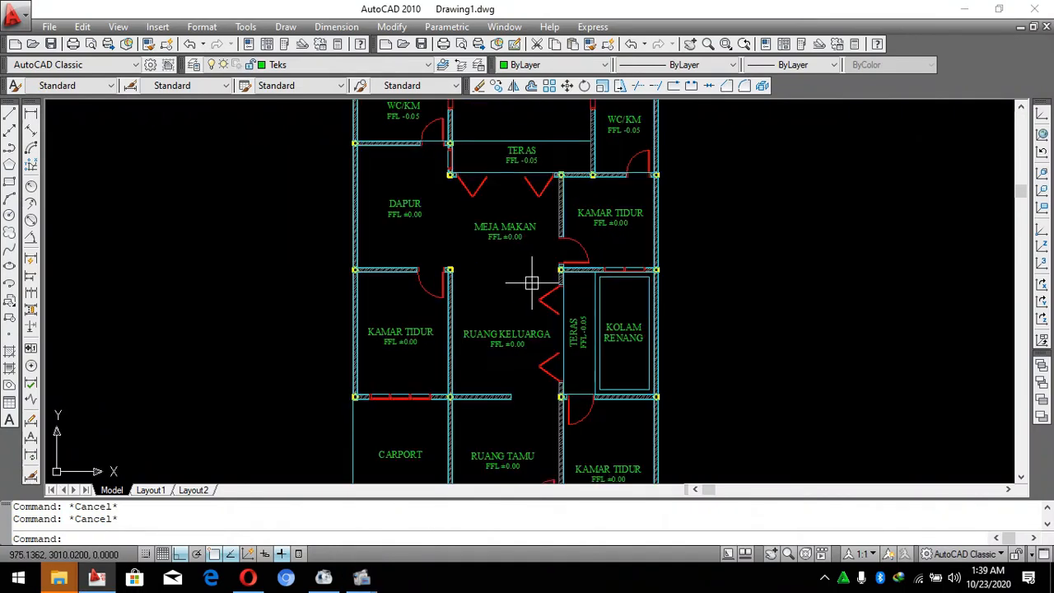
scroll(544, 381, "up", 2)
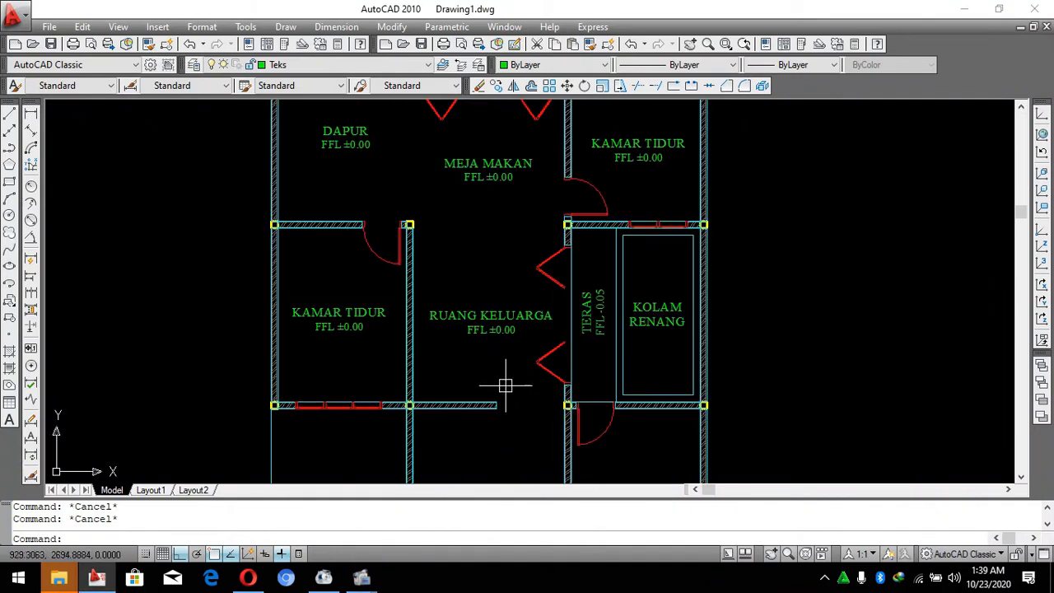
scroll(494, 386, "up", 2)
scroll(578, 321, "down", 5)
scroll(534, 228, "up", 3)
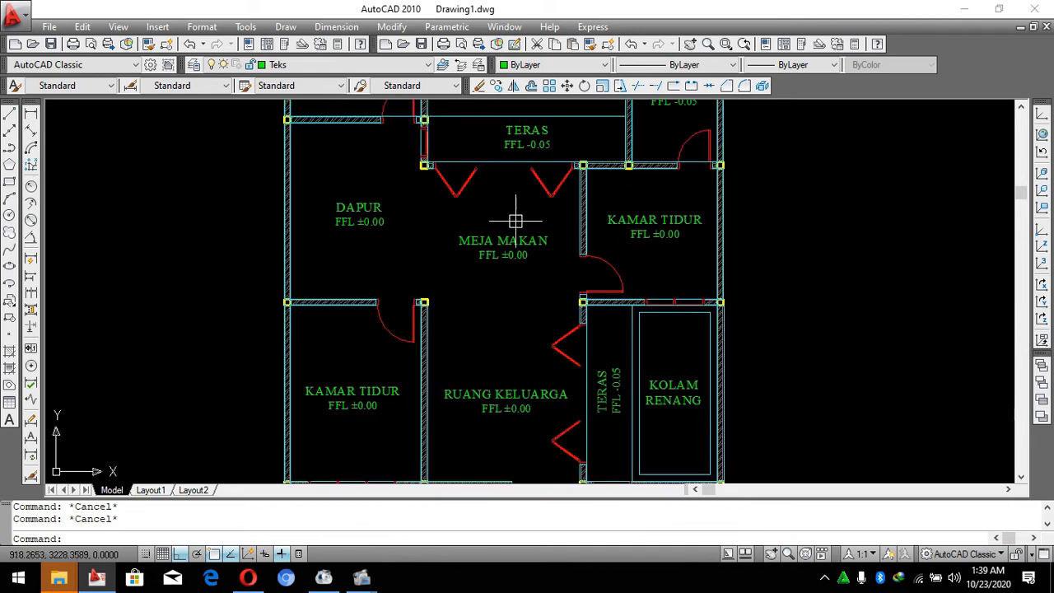
scroll(509, 164, "up", 2)
scroll(510, 197, "down", 8)
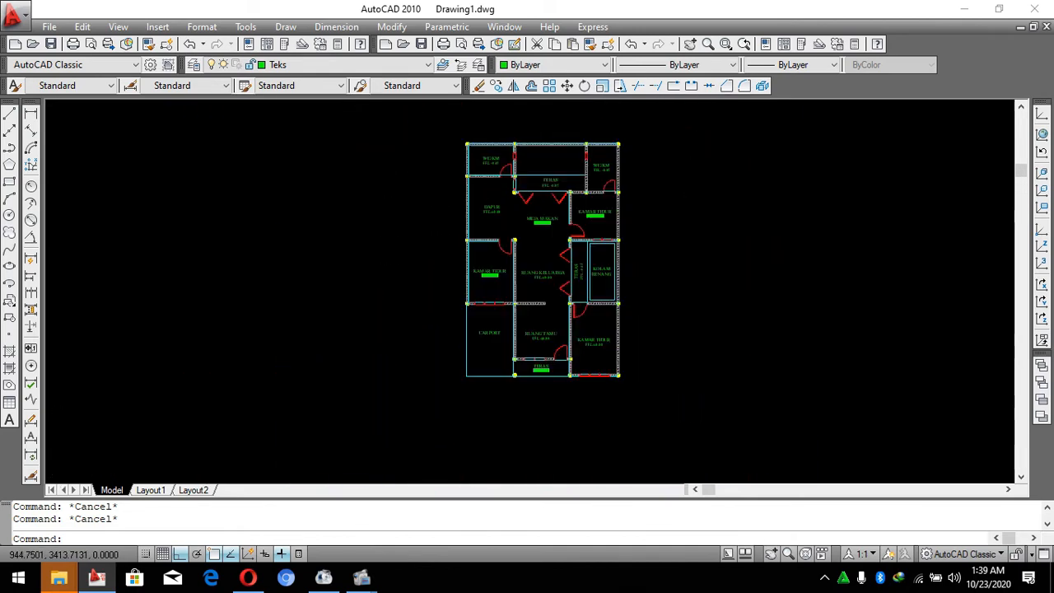
scroll(553, 225, "up", 2)
scroll(553, 224, "up", 5)
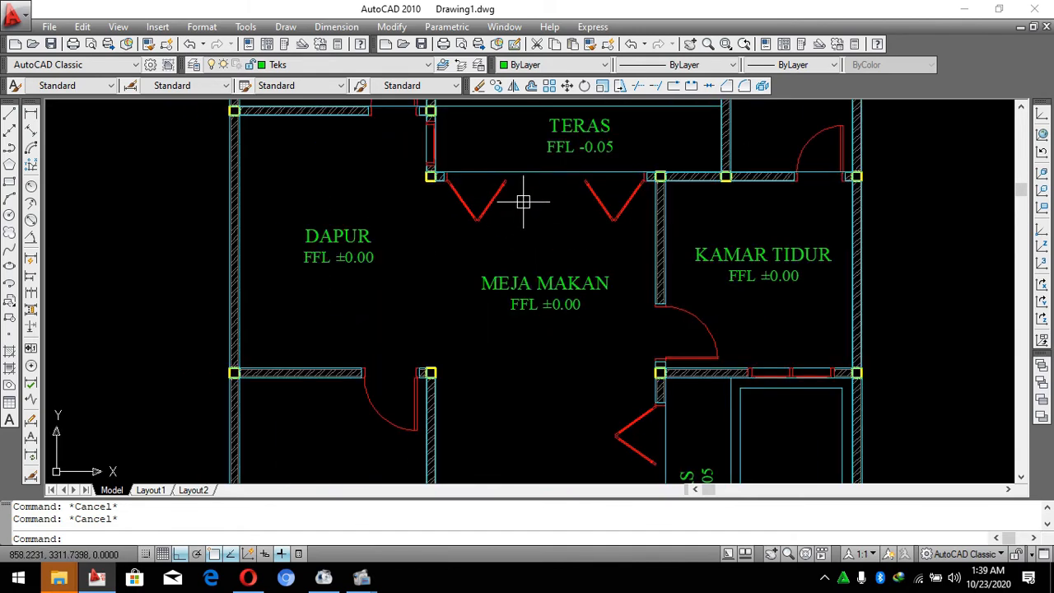
scroll(527, 243, "up", 2)
scroll(543, 239, "down", 5)
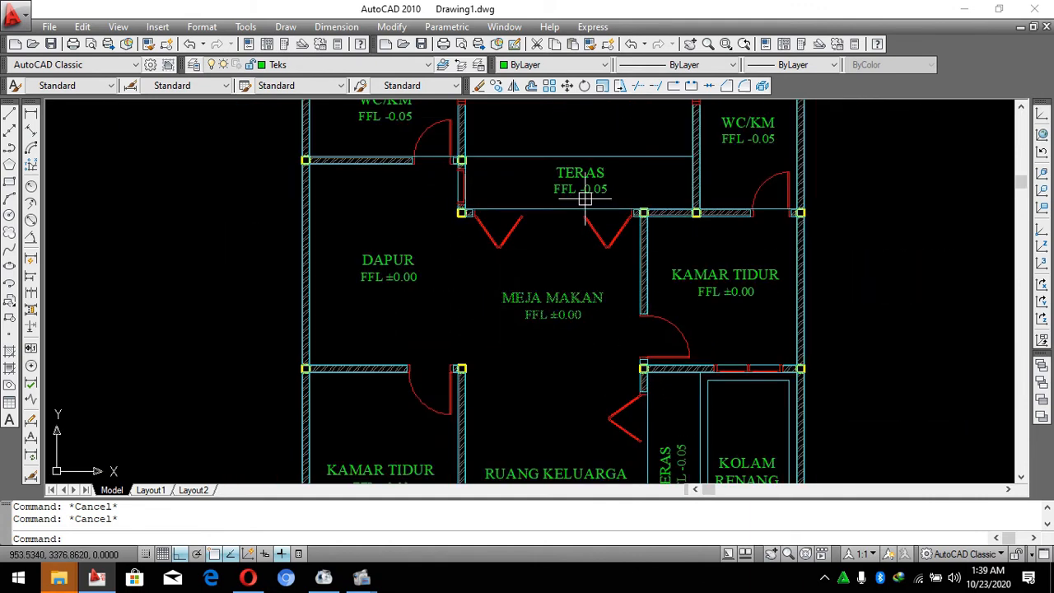
scroll(586, 247, "down", 1)
scroll(597, 329, "up", 6)
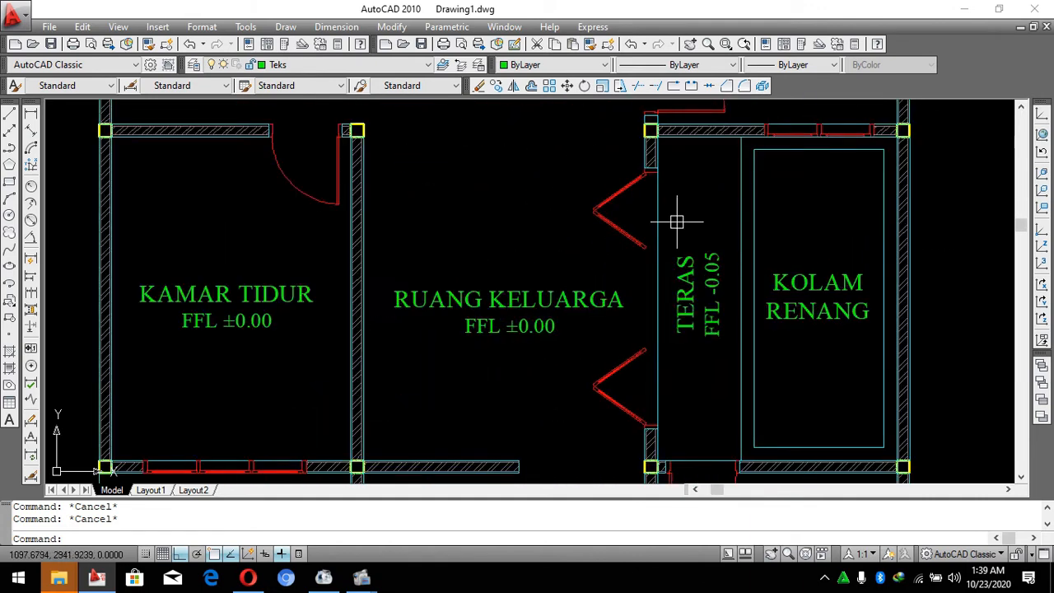
scroll(405, 321, "up", 2)
scroll(599, 287, "down", 3)
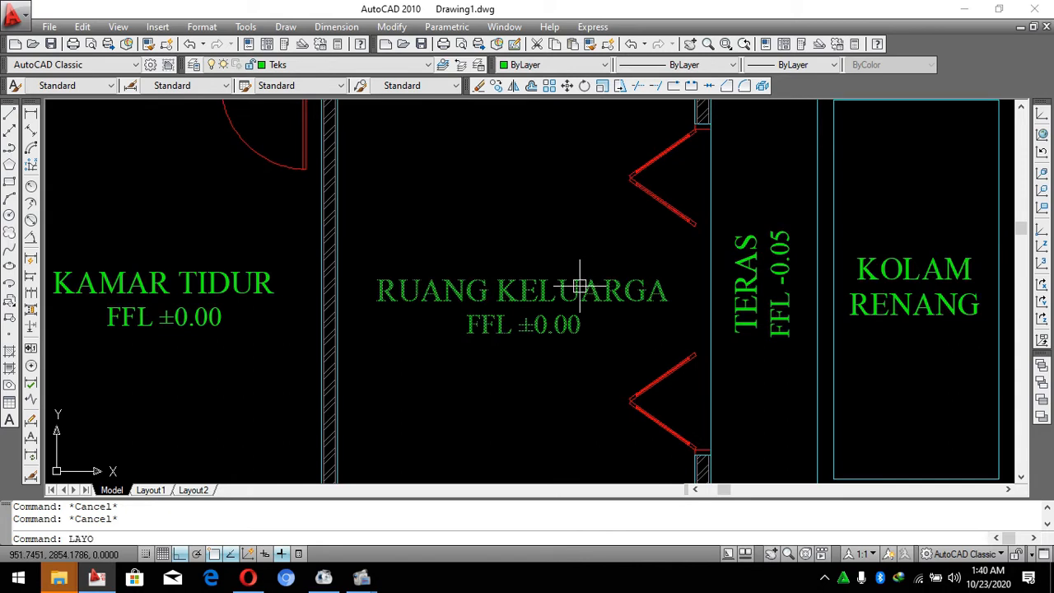
Turn off the current Teks layer with LAYOFF by picking the RUANG KELUARGA label, confirming with Yes.
key("Return")
scroll(568, 289, "down", 4)
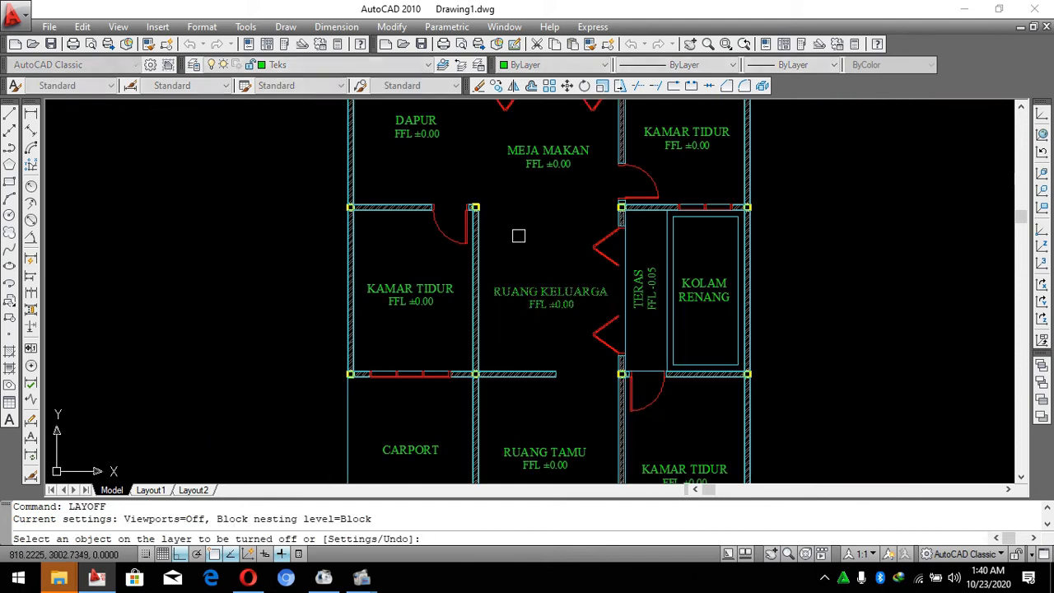
left_click(563, 295)
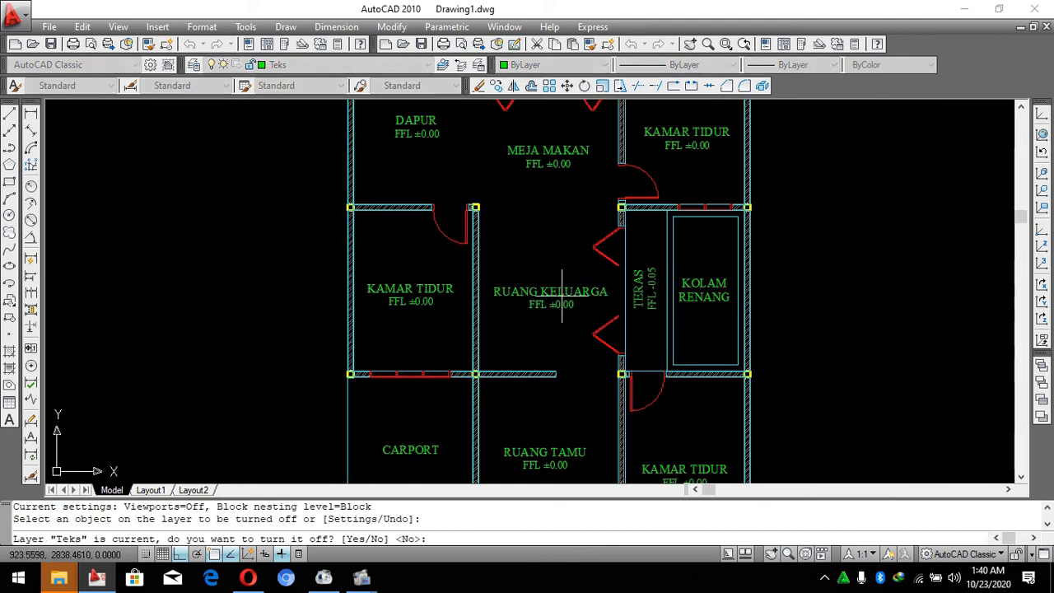
key("Return")
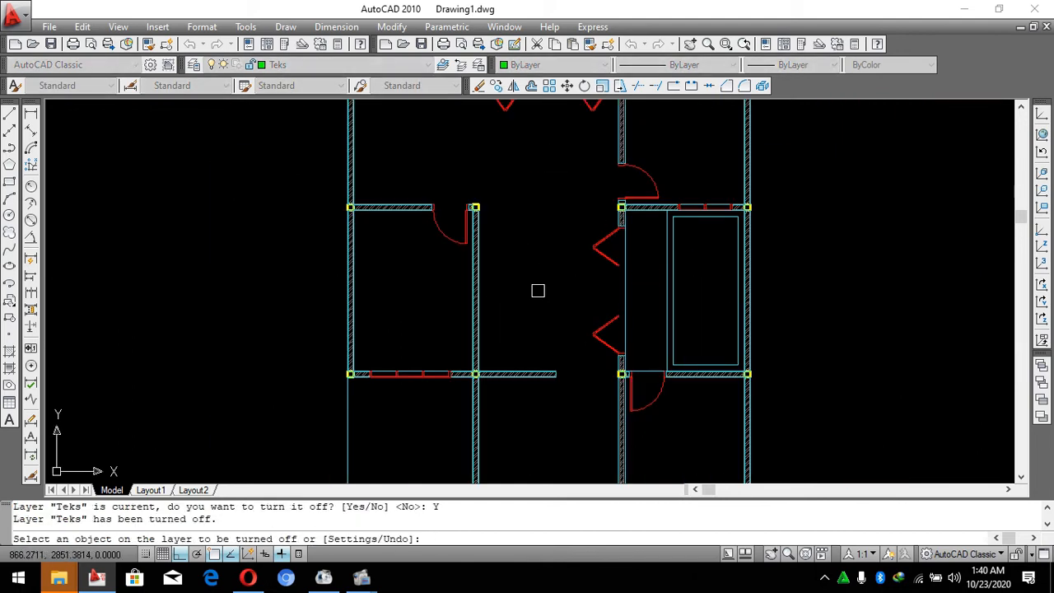
scroll(538, 292, "down", 3)
key("Escape")
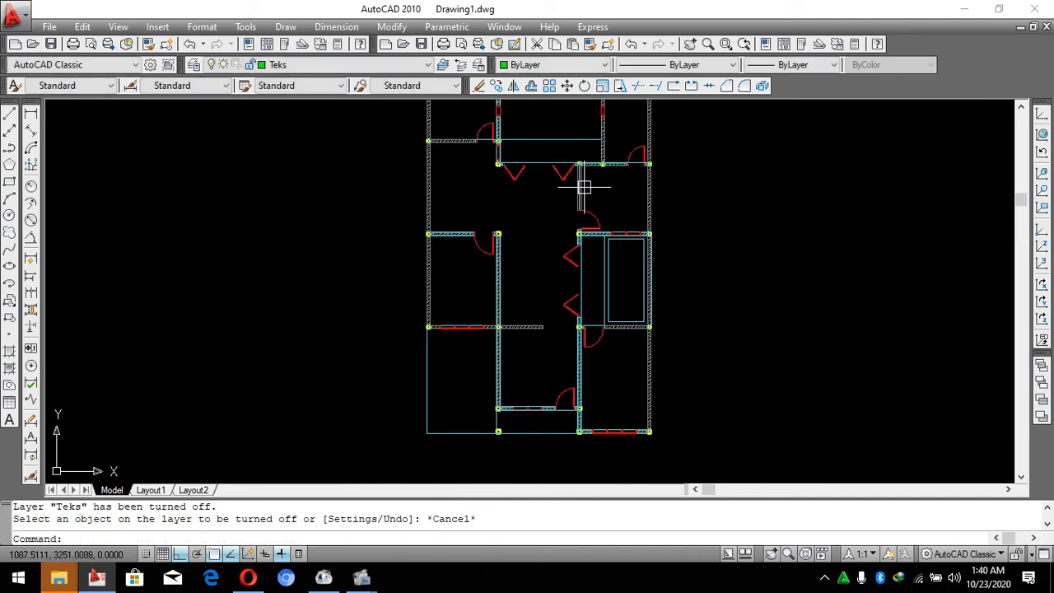
key("Escape")
key("Escape")
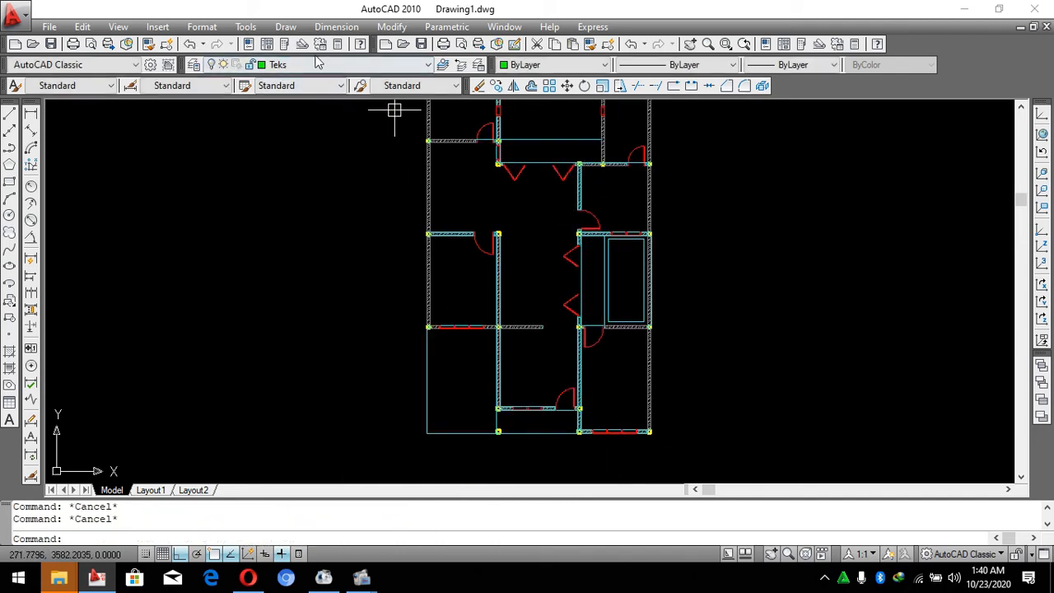
Make the Perabot layer current for the furniture and vehicle blocks.
left_click(316, 65)
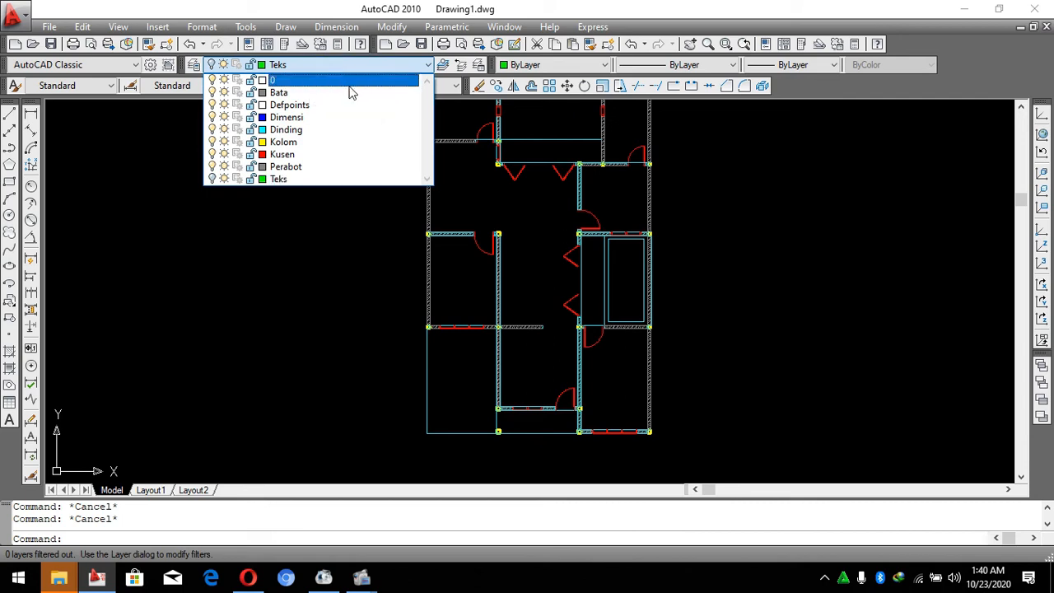
left_click(280, 167)
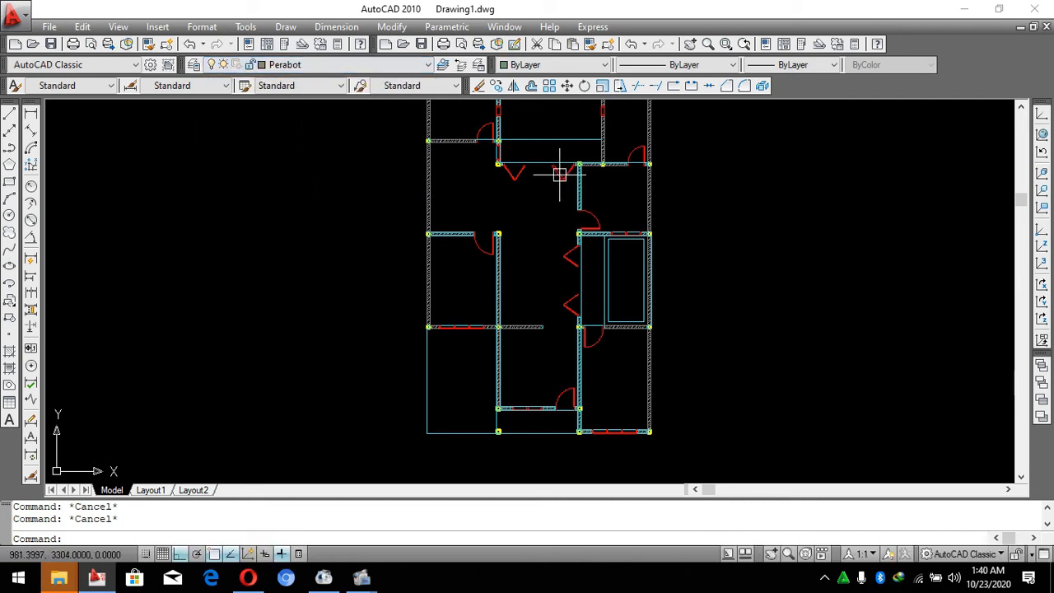
scroll(559, 174, "down", 4)
scroll(565, 113, "up", 3)
left_click(825, 169)
left_click(771, 226)
key("Escape")
key("Escape")
scroll(545, 117, "up", 3)
scroll(541, 156, "down", 4)
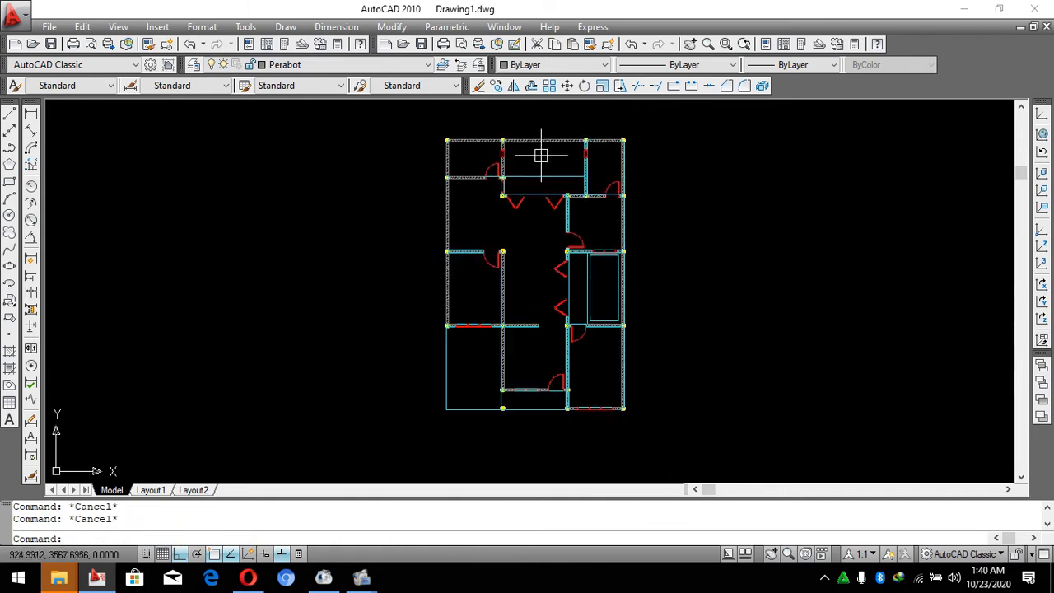
Open the tool palettes and insert the architectural Vehicles - Imperial block just outside the carport's outer edge.
scroll(536, 173, "up", 2)
scroll(533, 215, "up", 2)
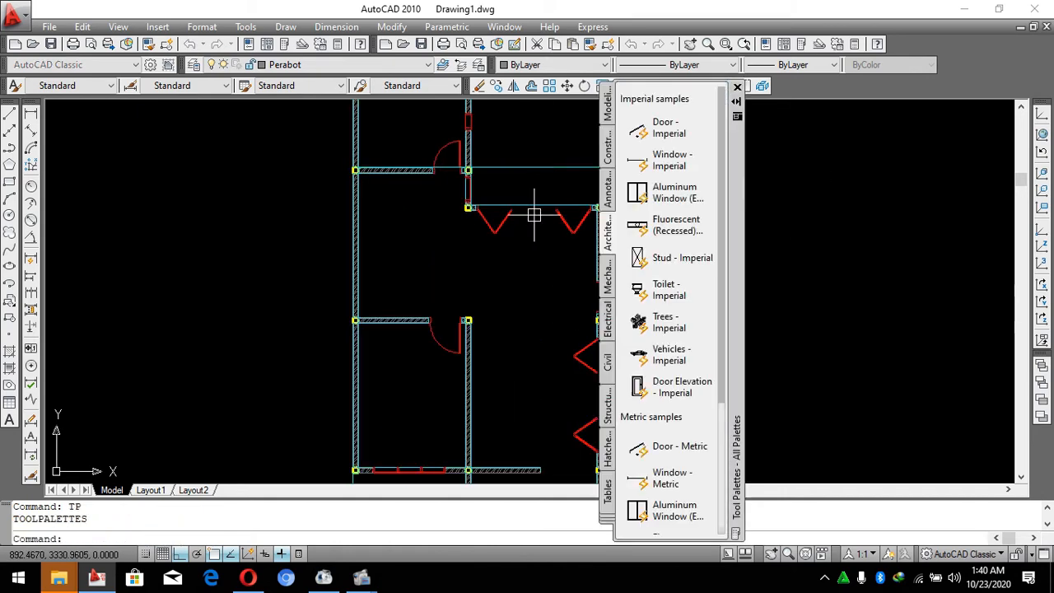
scroll(698, 327, "down", 4)
scroll(693, 324, "up", 3)
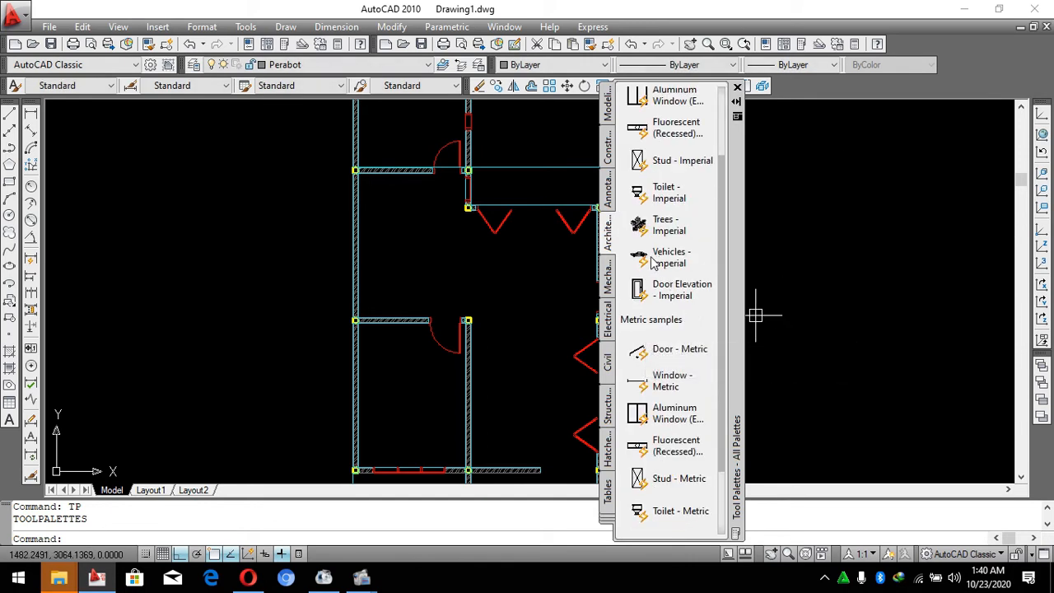
scroll(491, 223, "down", 2)
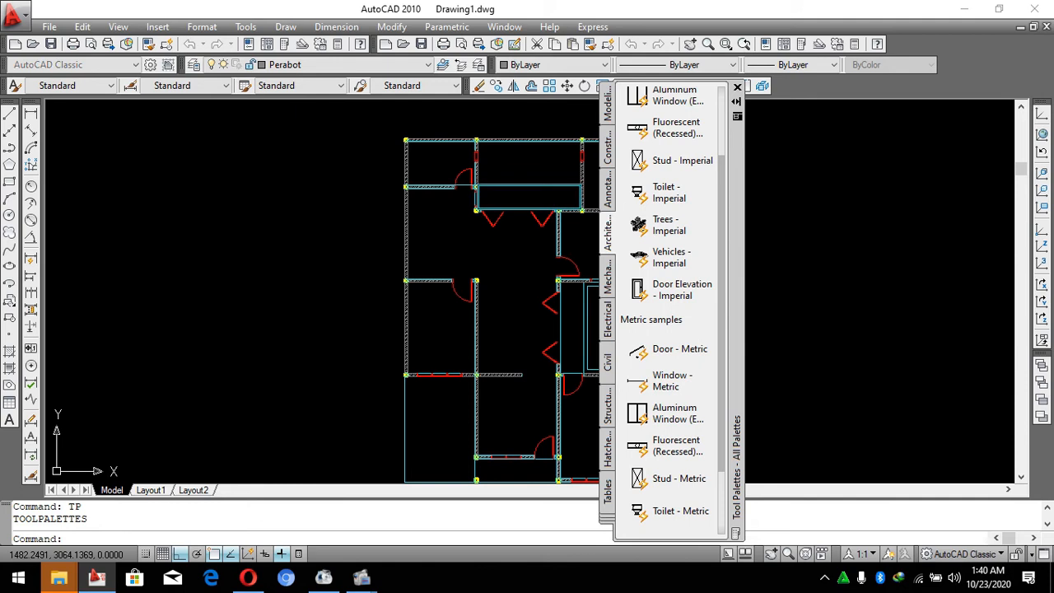
scroll(491, 191, "down", 2)
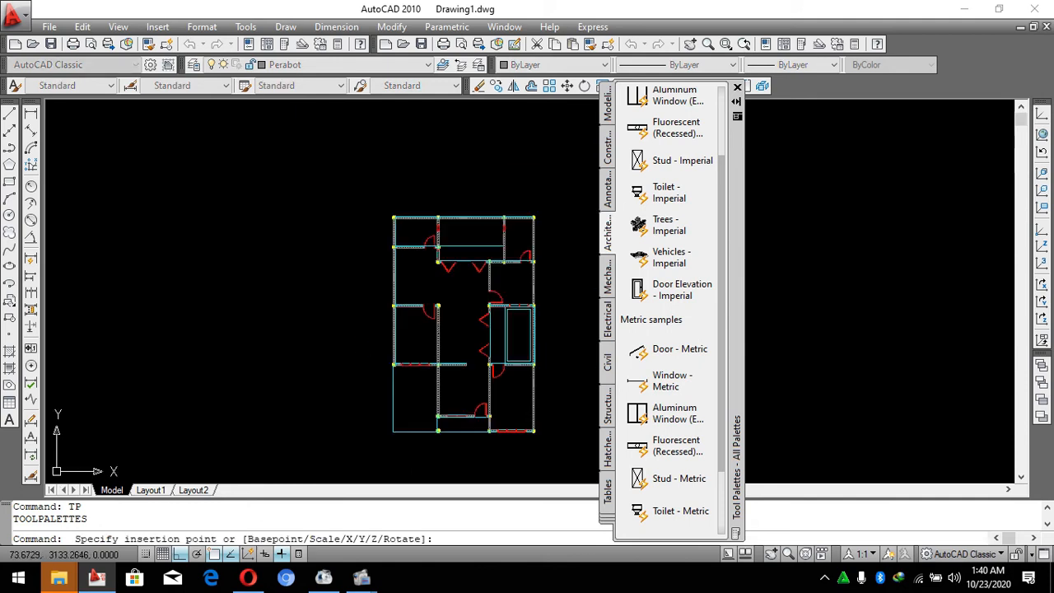
scroll(423, 294, "up", 4)
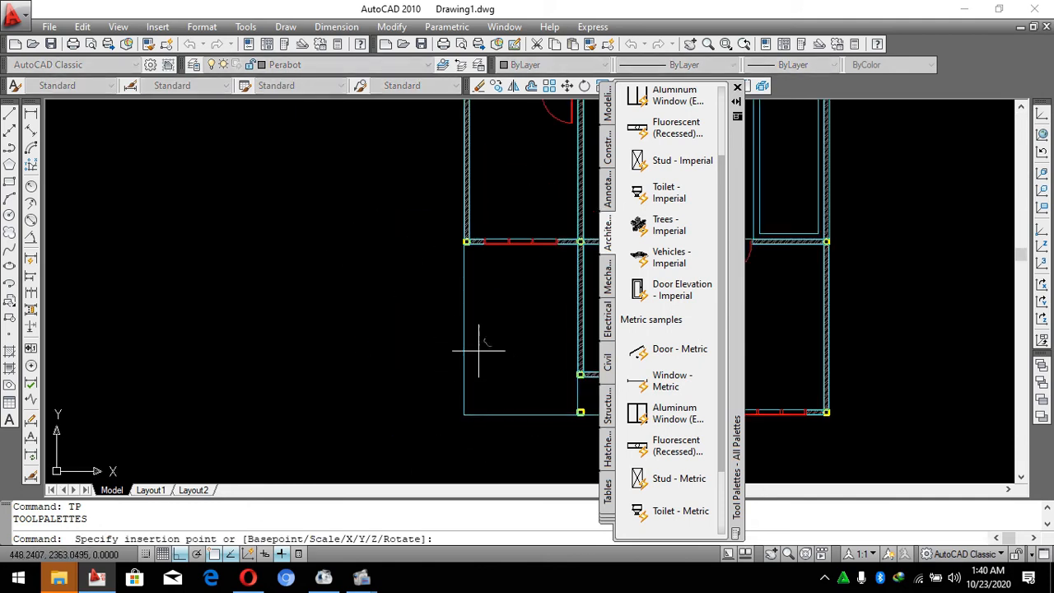
left_click(421, 343)
scroll(413, 341, "up", 3)
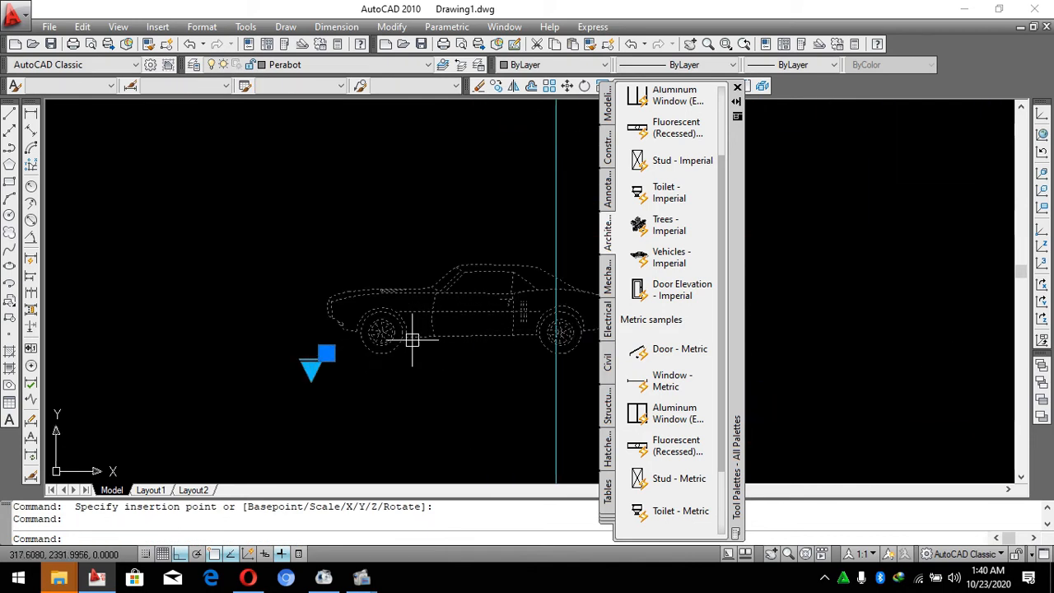
Try the Sports Car (Top), Sports Car (Front) and Sedan (Side) views on the inserted vehicle block.
left_click(310, 369)
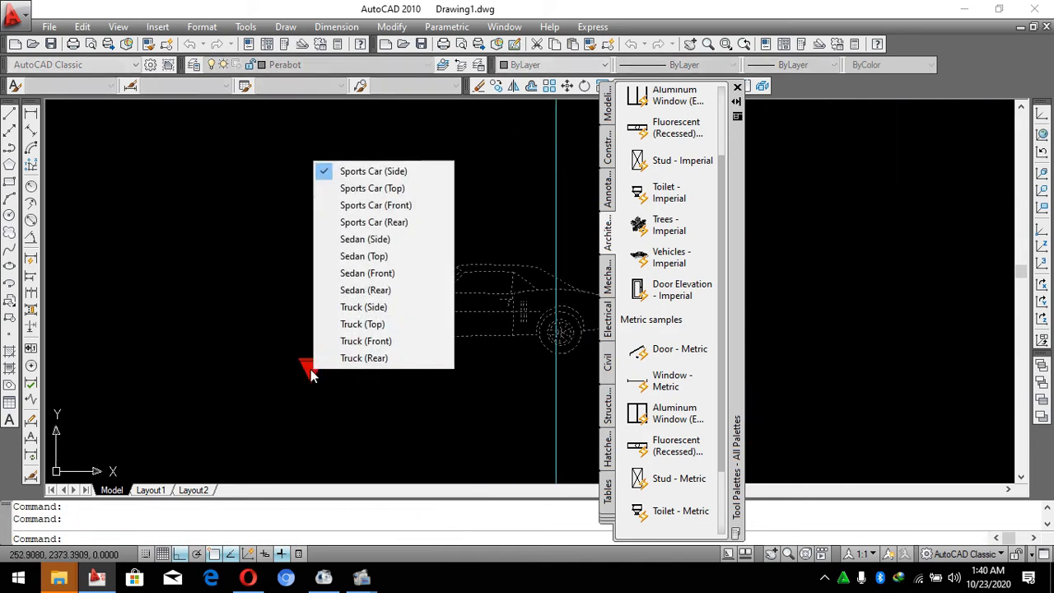
left_click(384, 189)
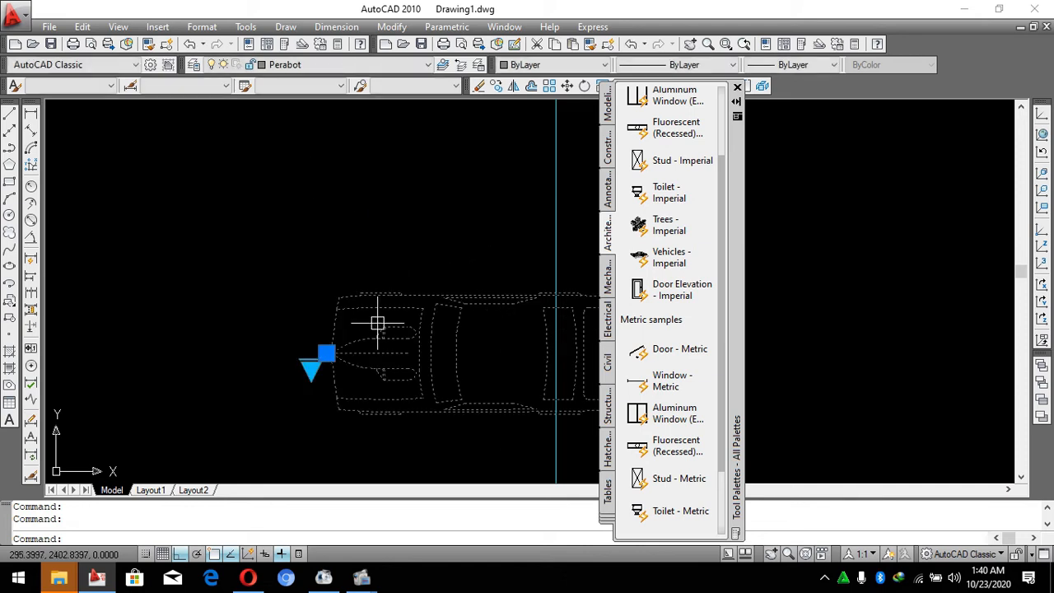
left_click(310, 369)
left_click(374, 207)
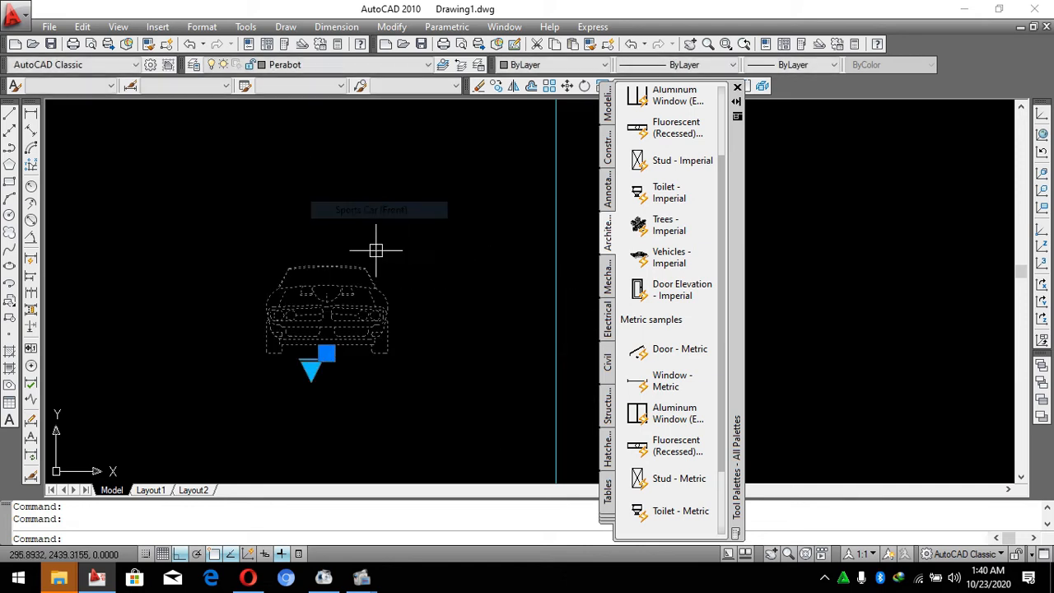
left_click(310, 369)
left_click(365, 240)
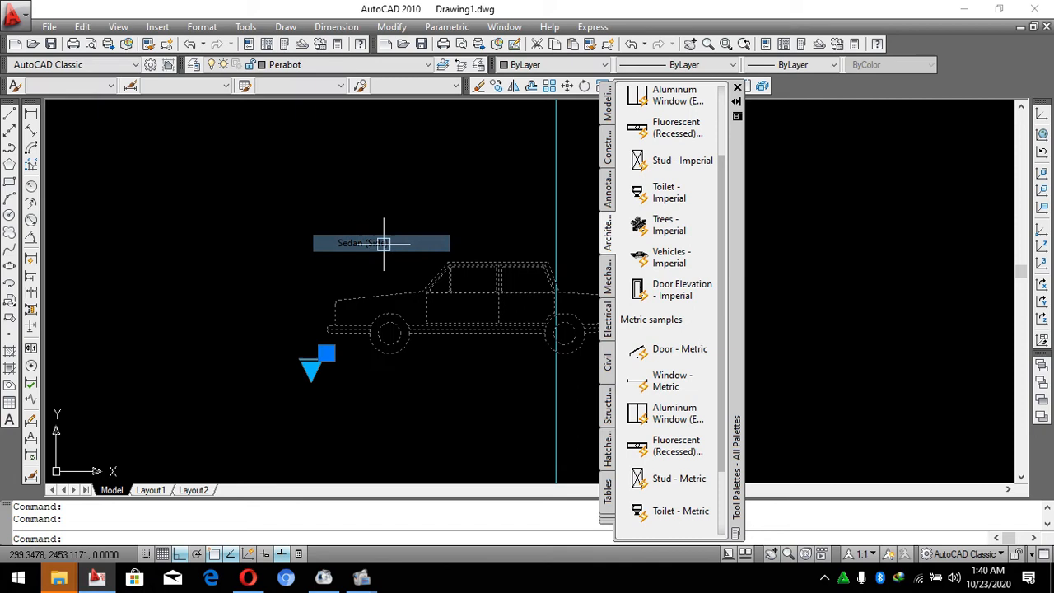
Set the vehicle block to Sports Car (Top) and rotate it 90° clockwise so its front points toward the house.
left_click(310, 369)
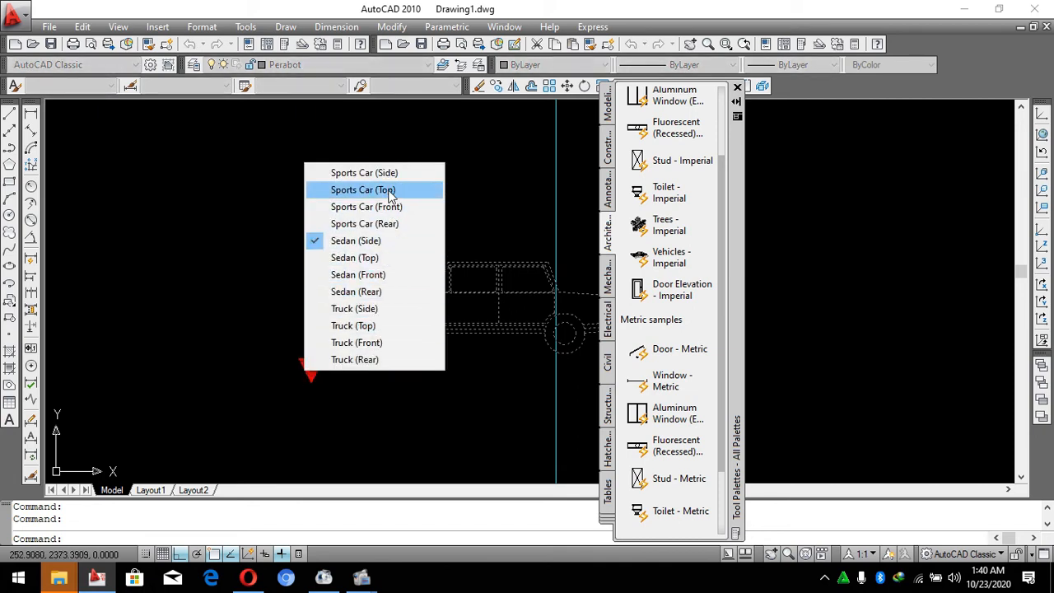
left_click(395, 190)
scroll(447, 283, "down", 4)
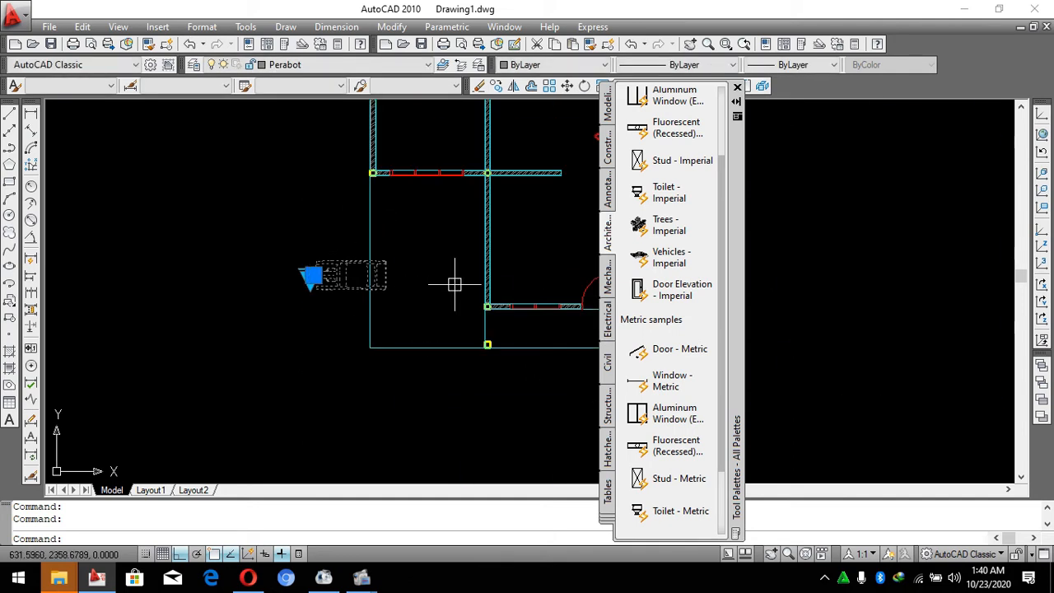
scroll(424, 274, "up", 2)
type("RO")
key("Return")
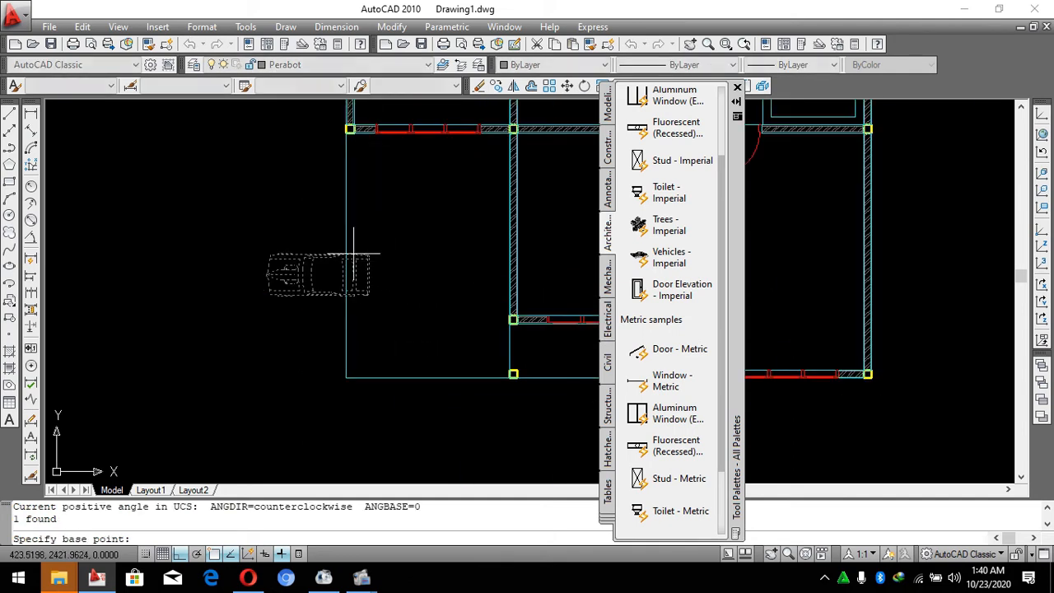
left_click(335, 233)
left_click(302, 379)
Move the rotated sports car straight across into the middle of the carport.
left_click(304, 256)
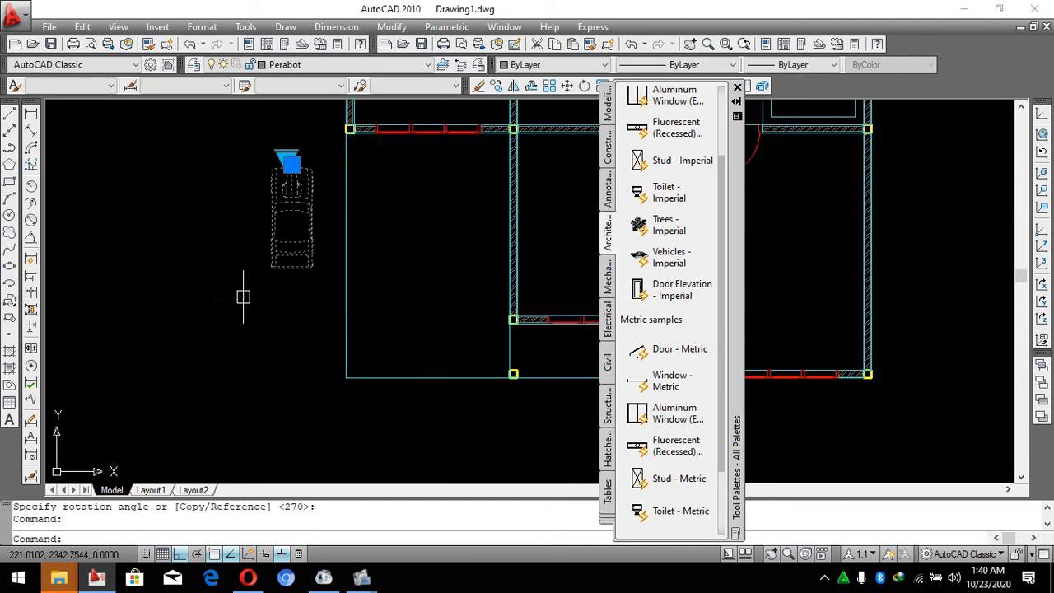
type("M")
key("Return")
left_click(249, 297)
left_click(384, 309)
left_click(418, 221)
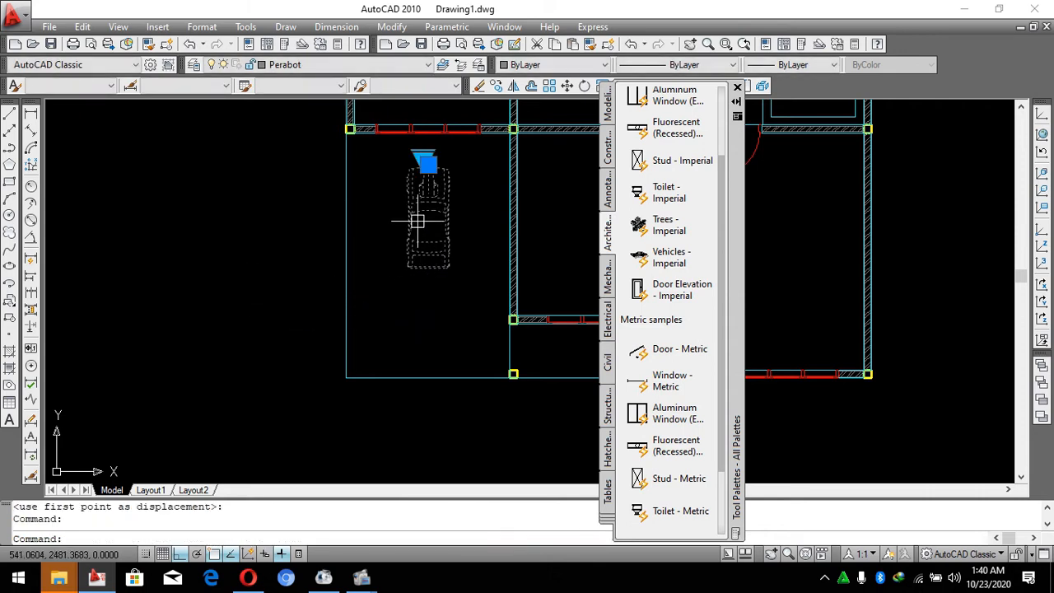
type("SC")
key("Return")
left_click(438, 235)
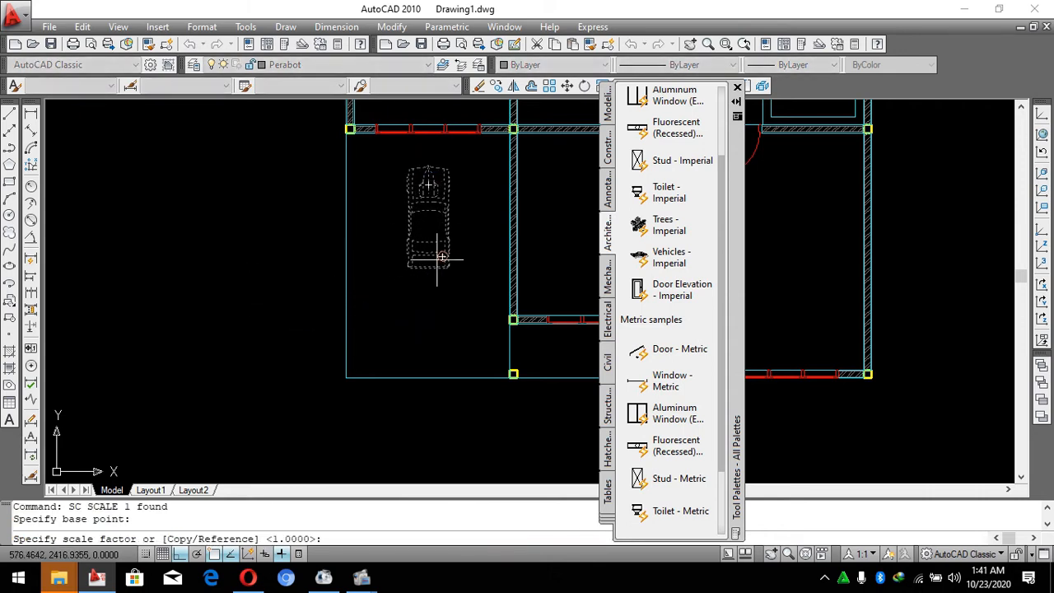
key("Escape")
Scale the sports car by a factor of 2 from a base point at its rear end.
left_click(447, 304)
left_click(404, 212)
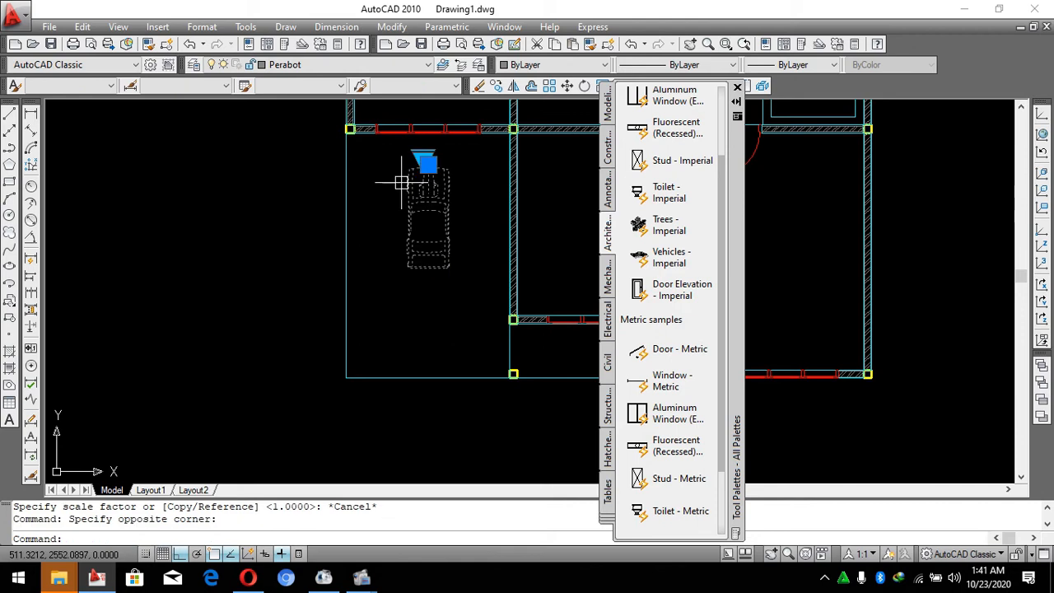
type("SC")
key("Return")
left_click(434, 267)
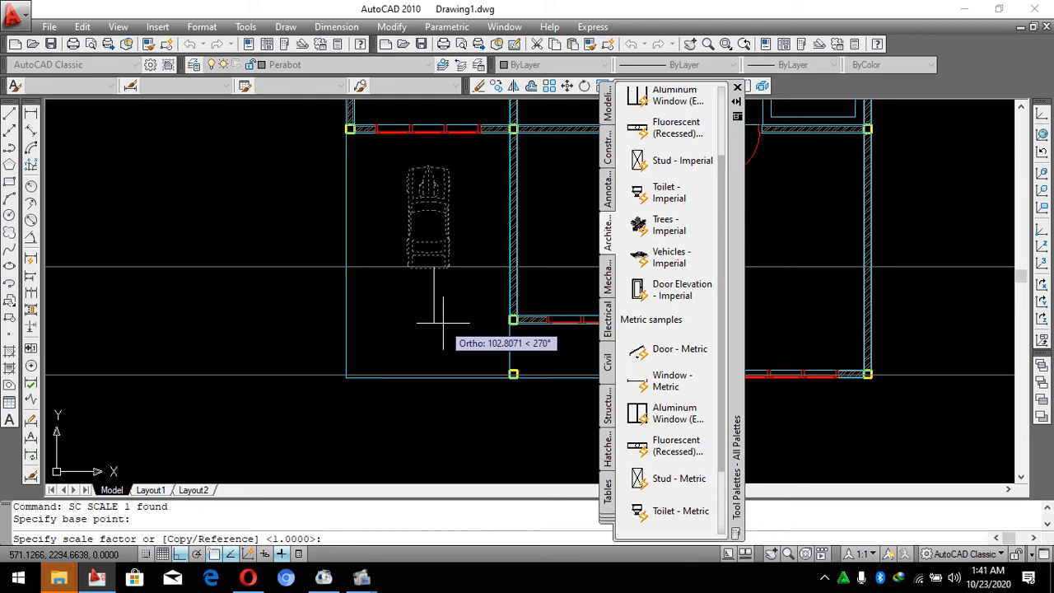
key("Return")
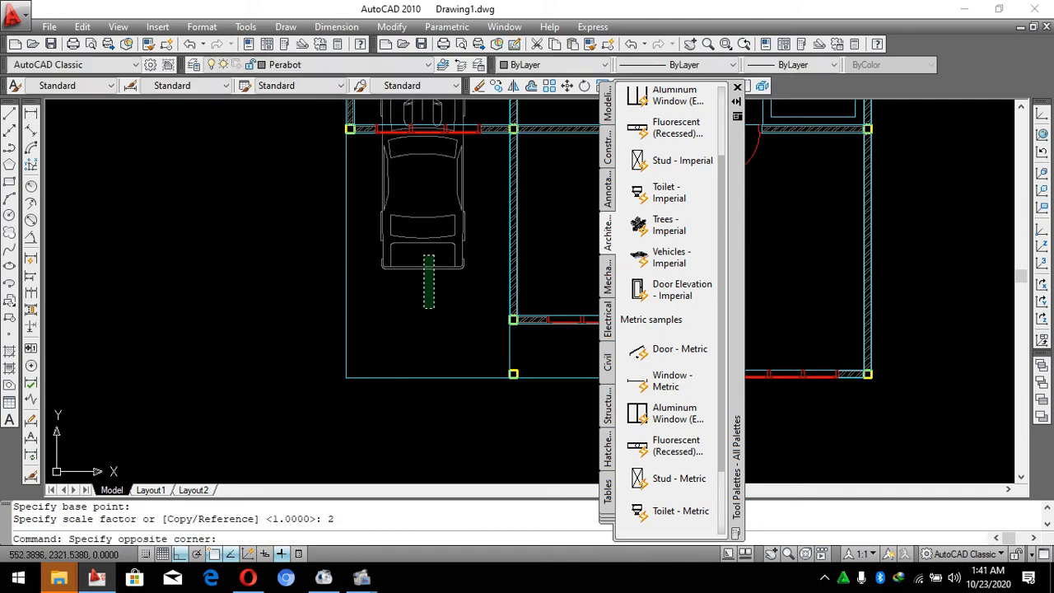
Move the enlarged sports car straight down until it lies inside the carport, clear of the house wall.
left_click(419, 301)
scroll(422, 300, "down", 3)
type("M")
key("Return")
left_click(301, 273)
left_click(301, 308)
scroll(432, 280, "up", 1)
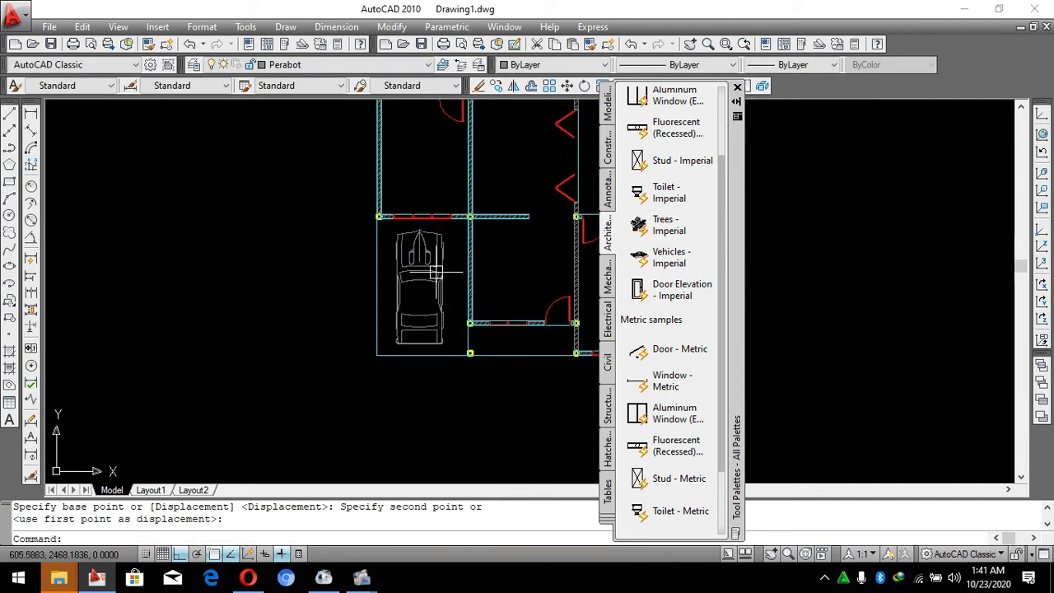
Nudge the sports car slightly in two short moves to centre it within the carport outline.
scroll(435, 272, "up", 2)
left_click(388, 291)
type("M")
key("Return")
left_click(320, 287)
left_click(323, 285)
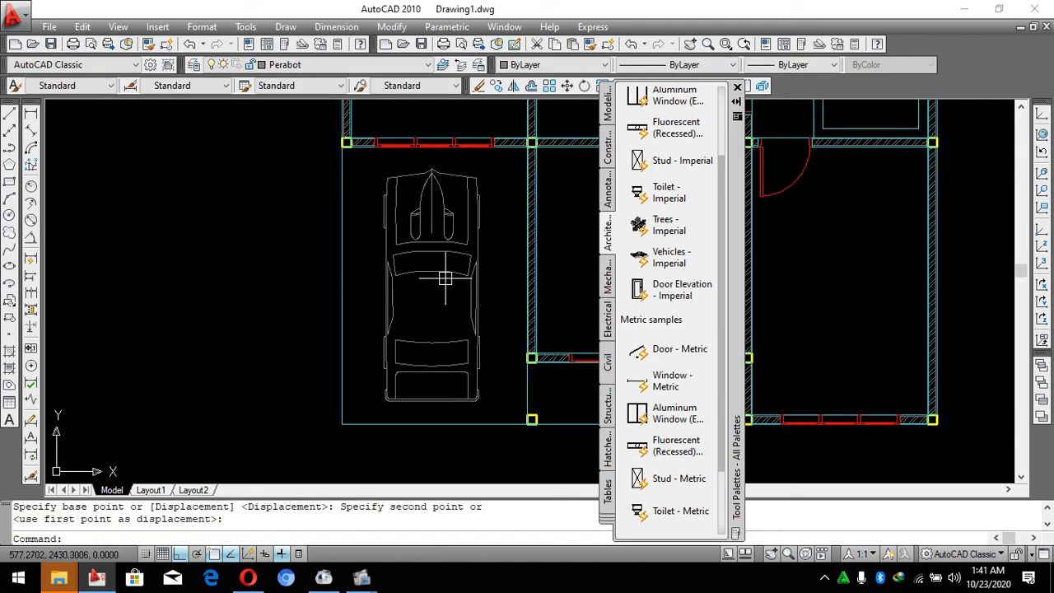
left_click(445, 274)
scroll(444, 272, "down", 2)
type("M")
key("Return")
left_click(335, 271)
left_click(337, 274)
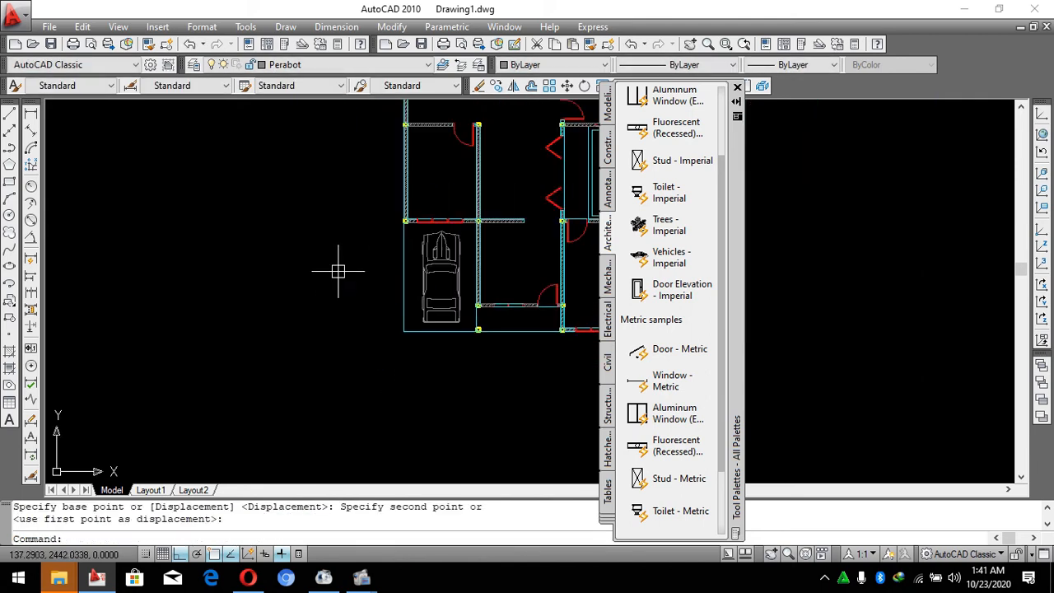
Insert the Trees - Imperial block in the plan's upper middle space, beside the window in its left wall.
scroll(494, 222, "down", 2)
scroll(511, 210, "up", 2)
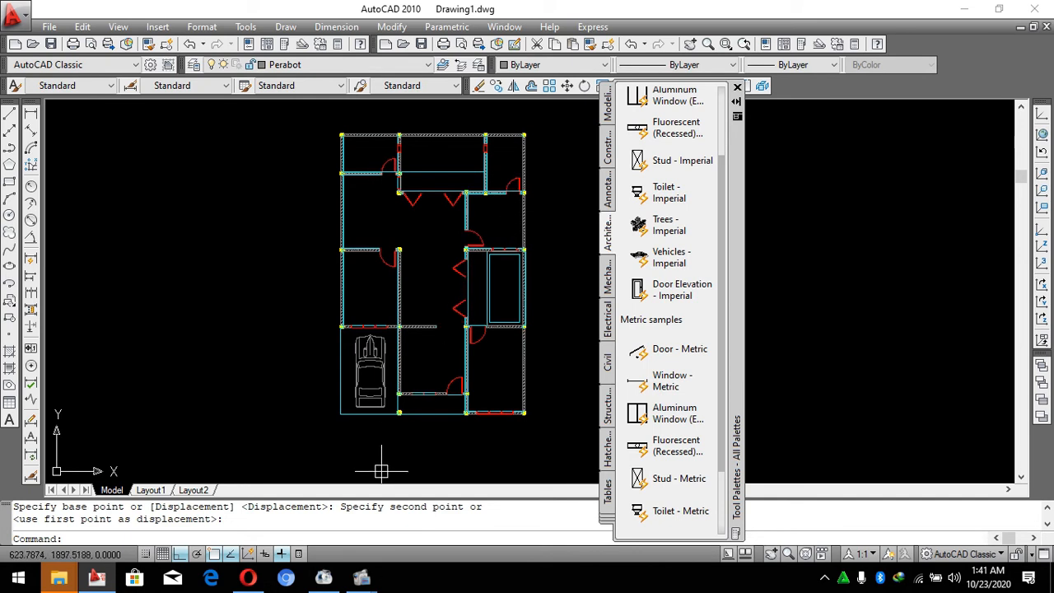
scroll(381, 471, "down", 3)
scroll(458, 416, "up", 2)
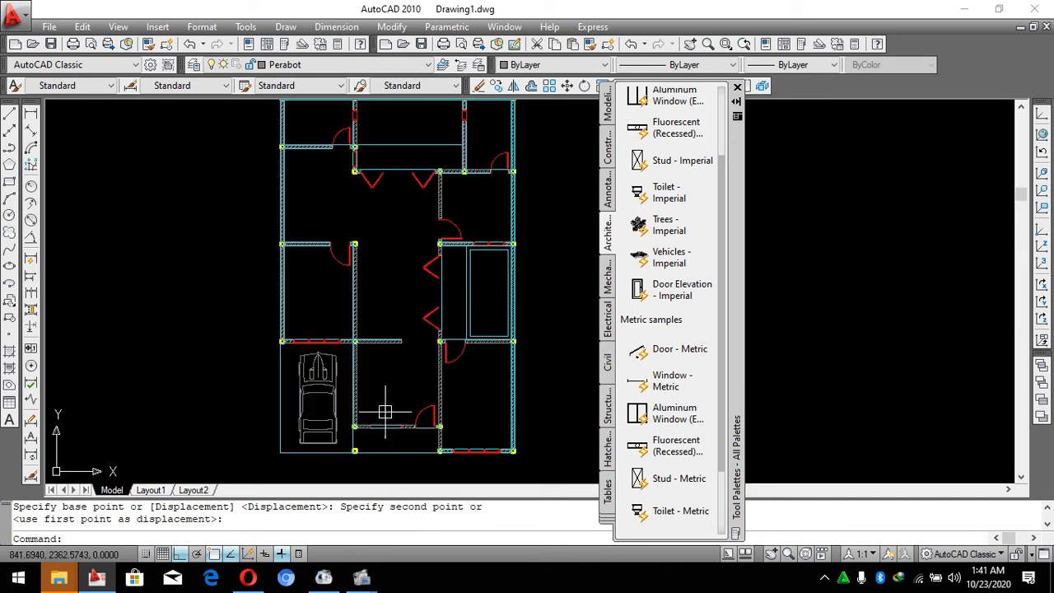
scroll(379, 415, "up", 3)
scroll(451, 322, "down", 2)
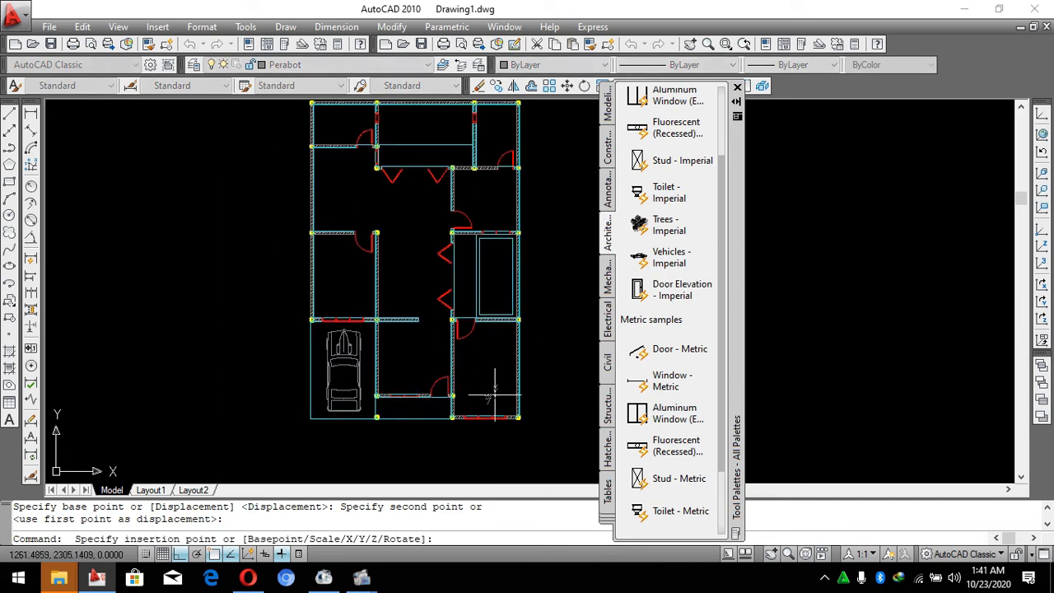
scroll(494, 393, "up", 3)
scroll(483, 387, "down", 6)
scroll(441, 252, "up", 5)
scroll(418, 223, "up", 2)
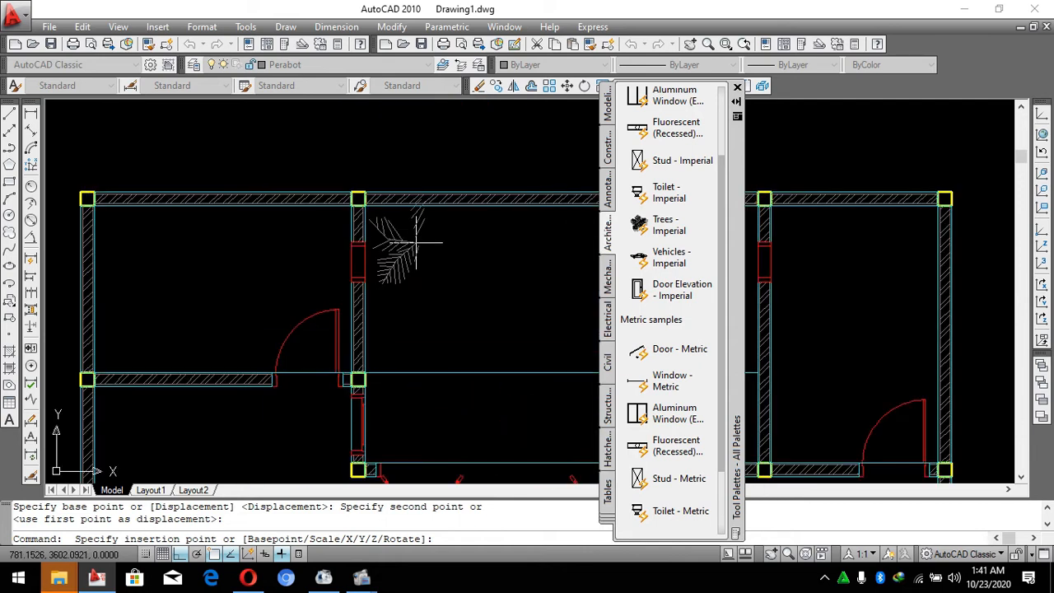
scroll(400, 263, "down", 2)
scroll(362, 255, "up", 2)
left_click(335, 249)
scroll(335, 249, "up", 2)
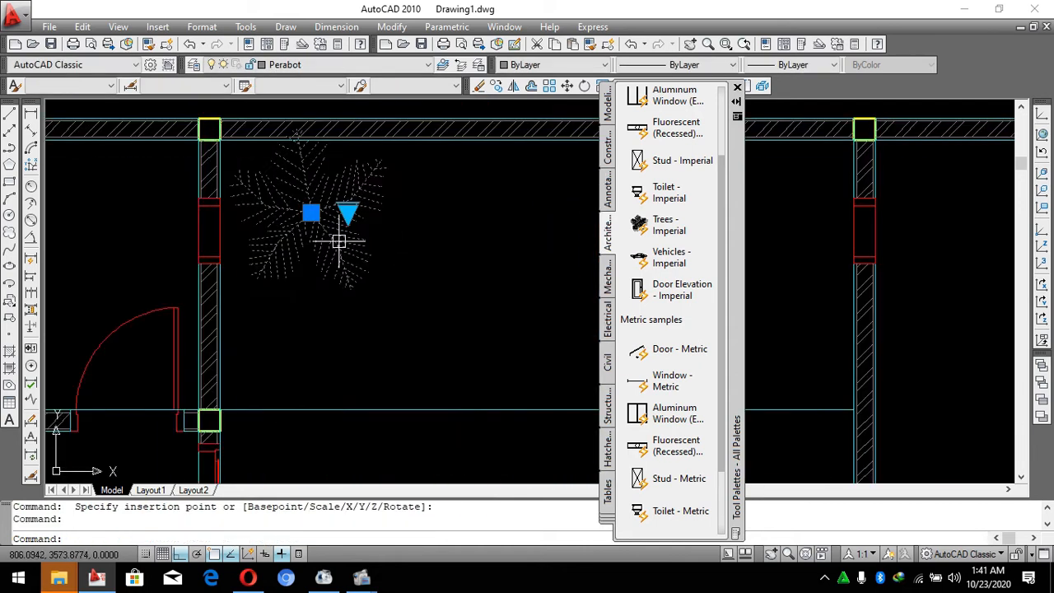
Try the Type 1 Evergreen (Plan), Type 2 Deciduous (Plan) and Type 2 Evergreen (Elevation) views on the tree, then restore Palm (Plan).
left_click(347, 213)
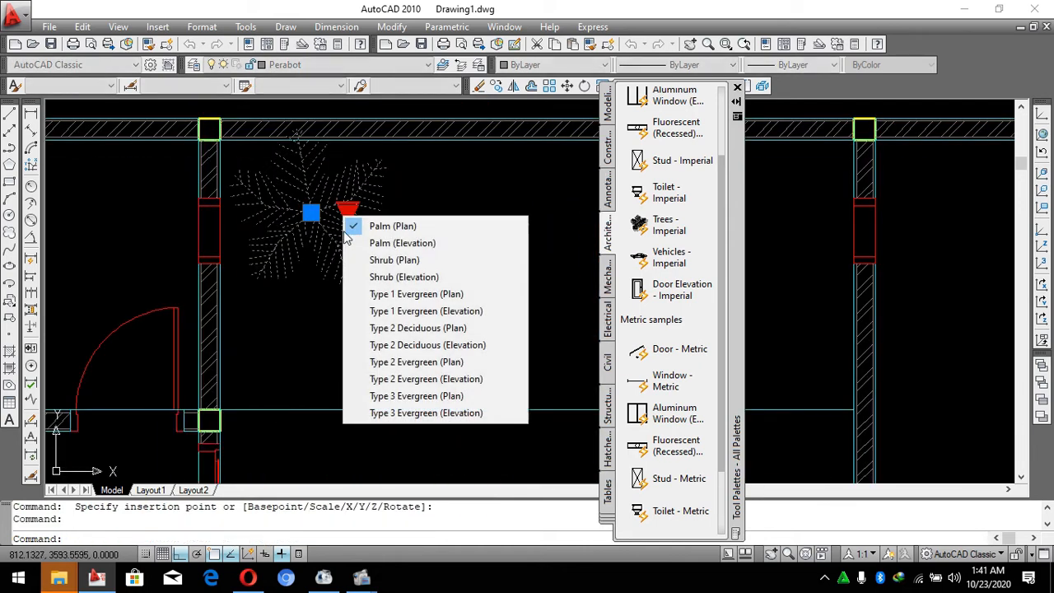
left_click(424, 294)
left_click(348, 213)
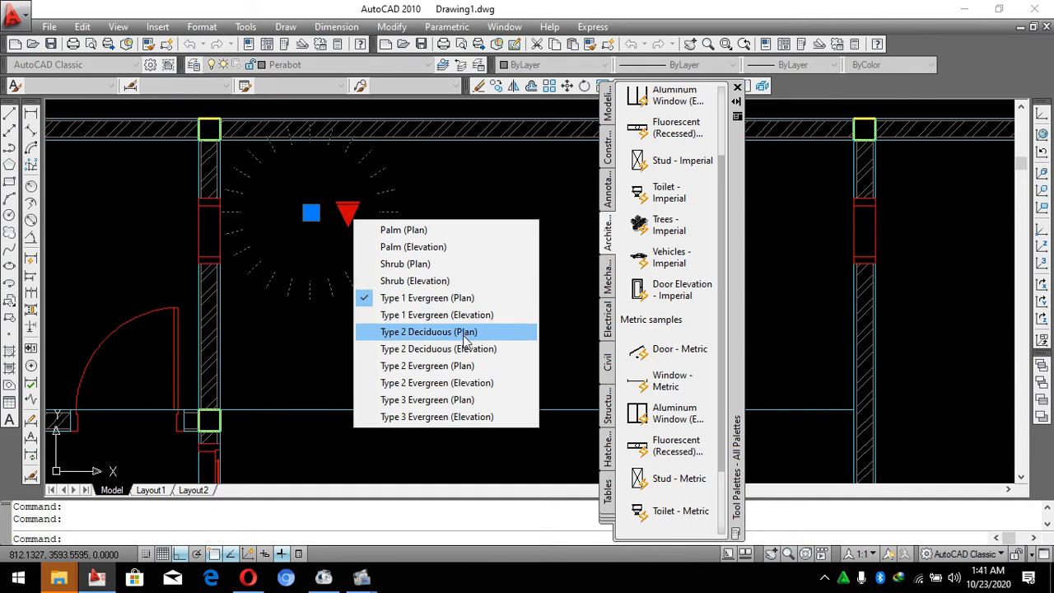
left_click(463, 333)
left_click(349, 213)
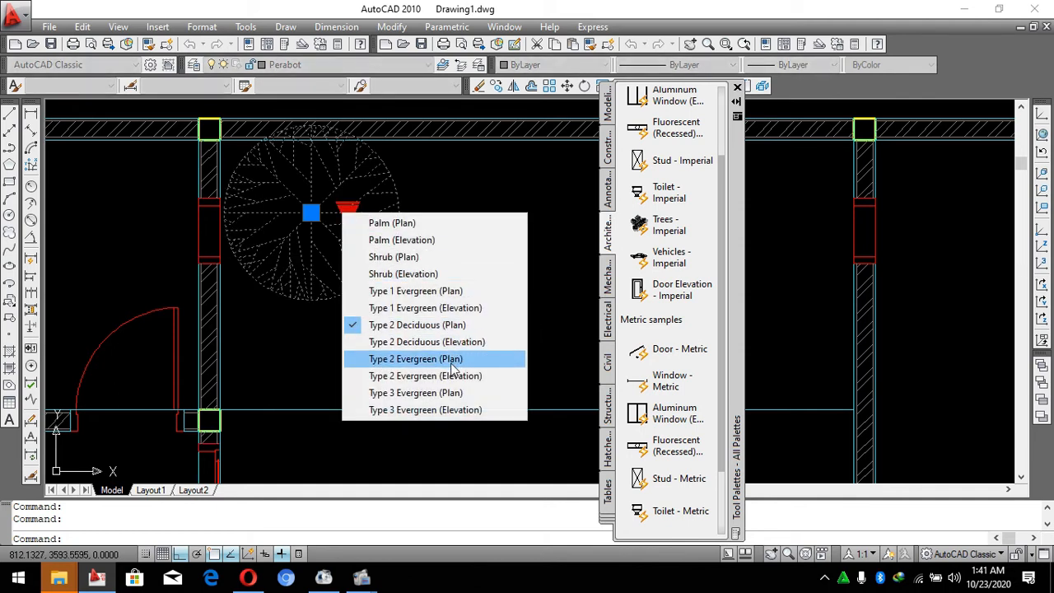
left_click(424, 375)
left_click(347, 212)
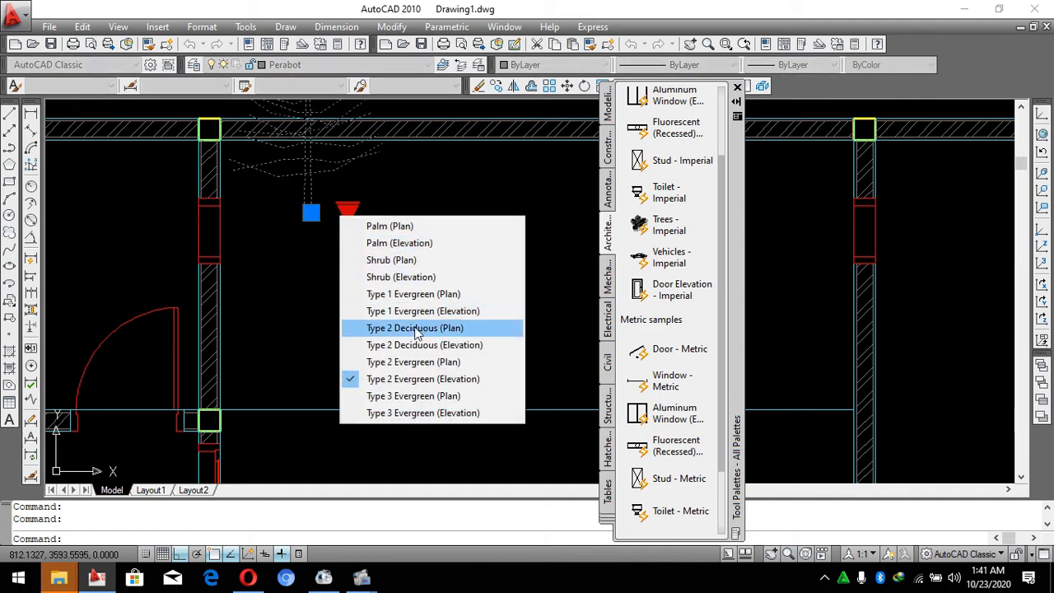
left_click(387, 225)
left_click(347, 212)
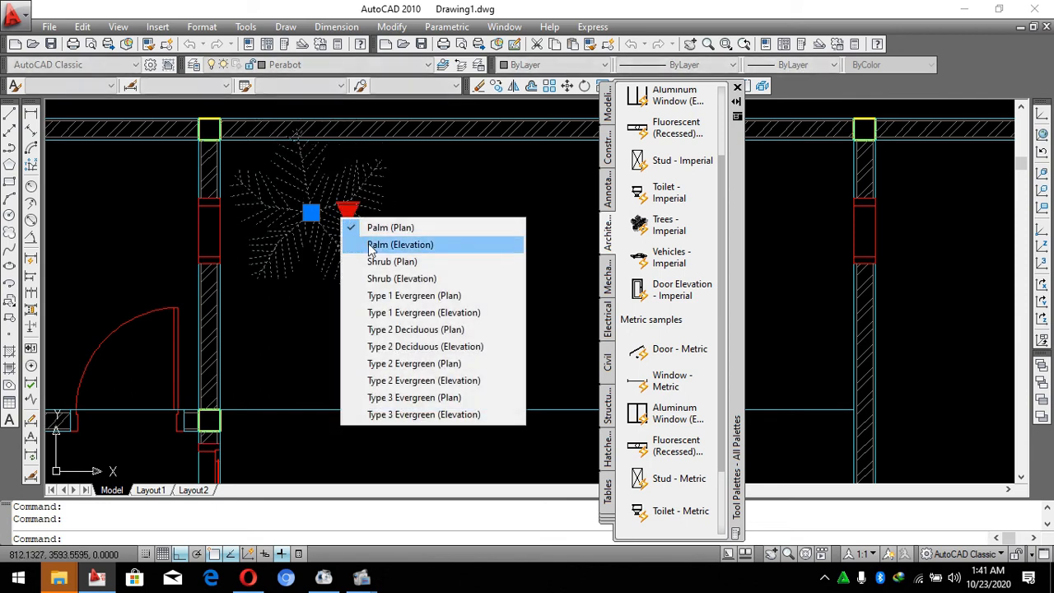
left_click(409, 192)
key("Escape")
Move the palm slightly straight down so it clears the upper wall.
scroll(326, 265, "down", 4)
left_click(321, 247)
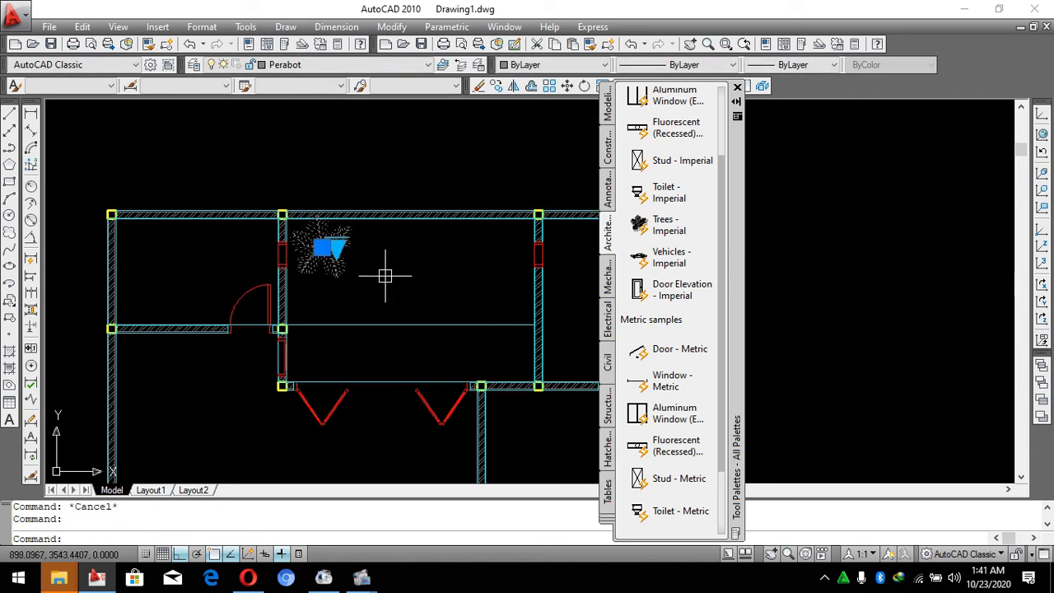
scroll(302, 219, "up", 4)
scroll(305, 254, "down", 4)
scroll(314, 283, "up", 4)
type("M")
key("Return")
left_click(306, 293)
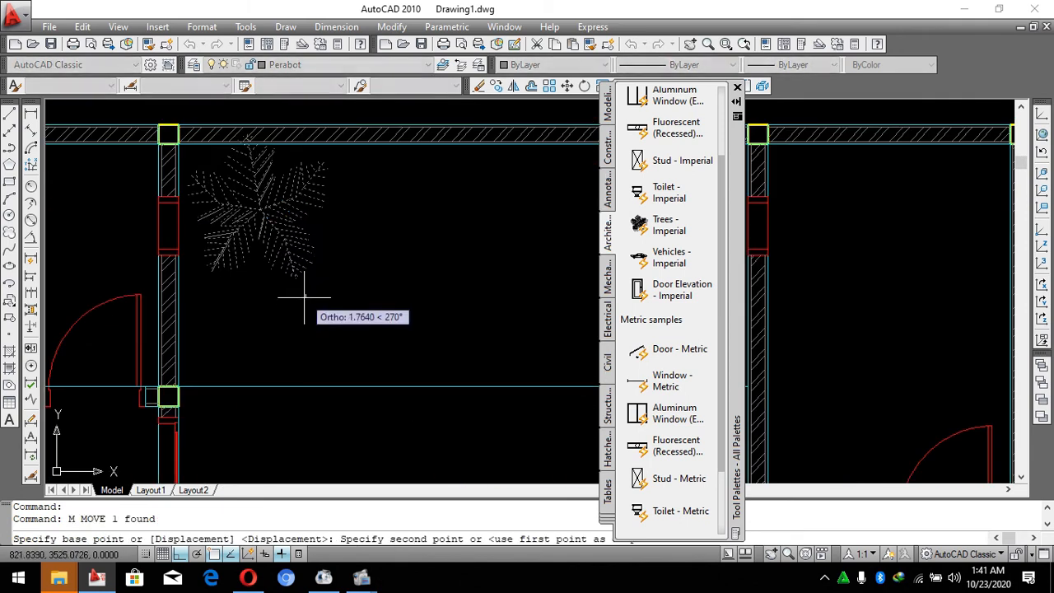
left_click(303, 303)
left_click(281, 242)
left_click(294, 220)
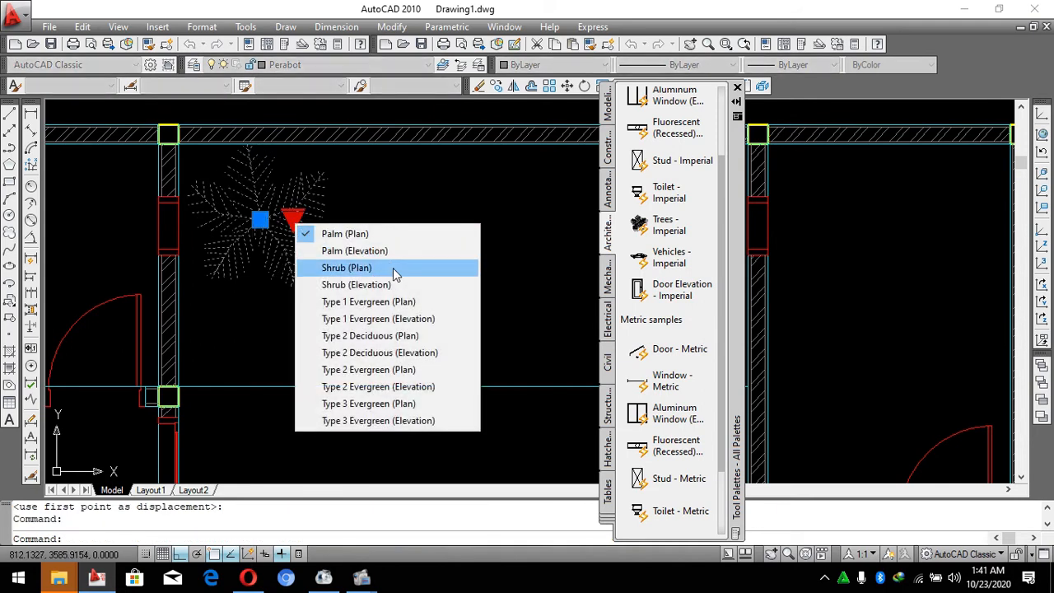
left_click(394, 200)
key("Escape")
Copy the palm once horizontally to the right, partly overlapping the original.
left_click(293, 219)
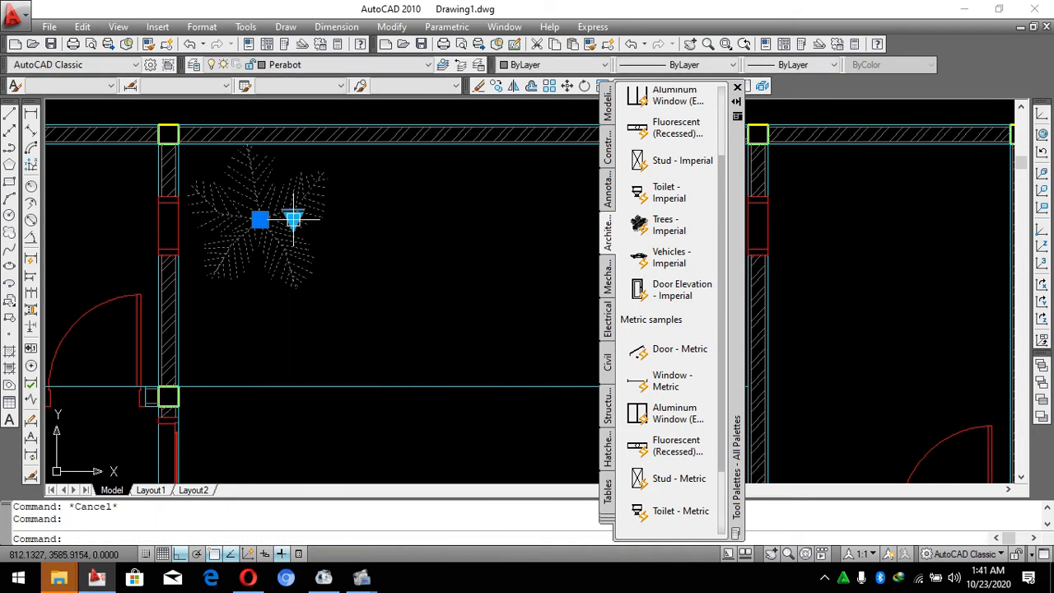
type("CO")
key("Return")
left_click(309, 277)
left_click(401, 278)
key("Escape")
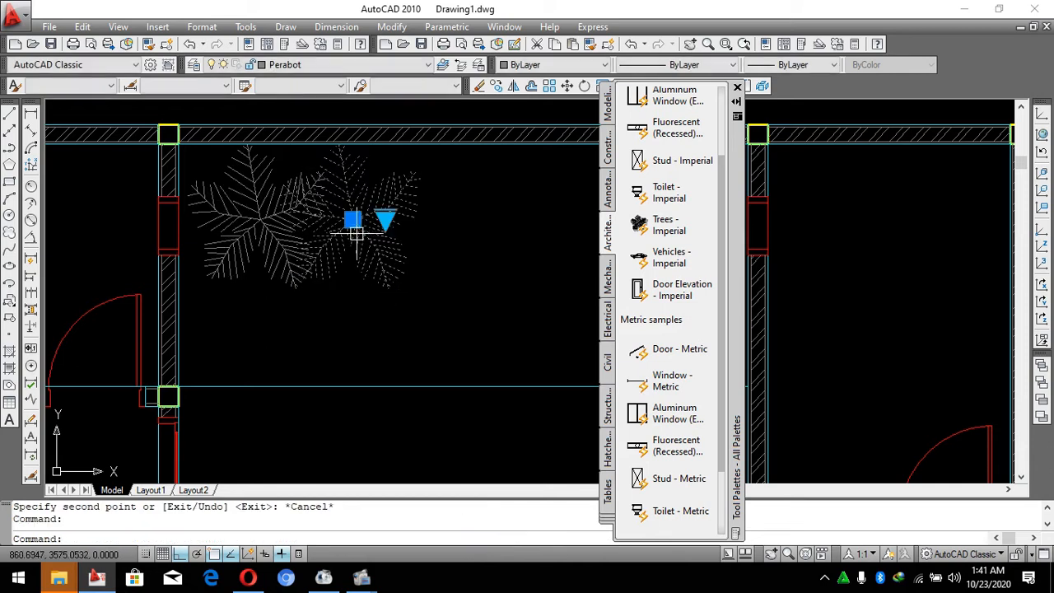
Change the copied palm to the Shrub (Plan) view.
left_click(384, 219)
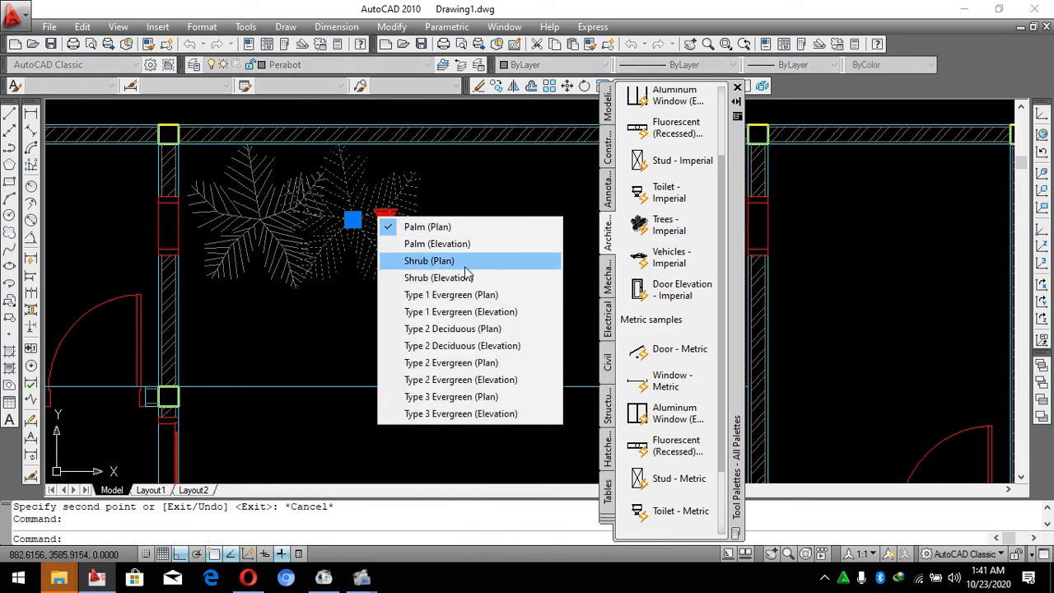
left_click(459, 266)
key("Escape")
scroll(351, 217, "up", 3)
left_click(351, 217)
scroll(395, 251, "down", 3)
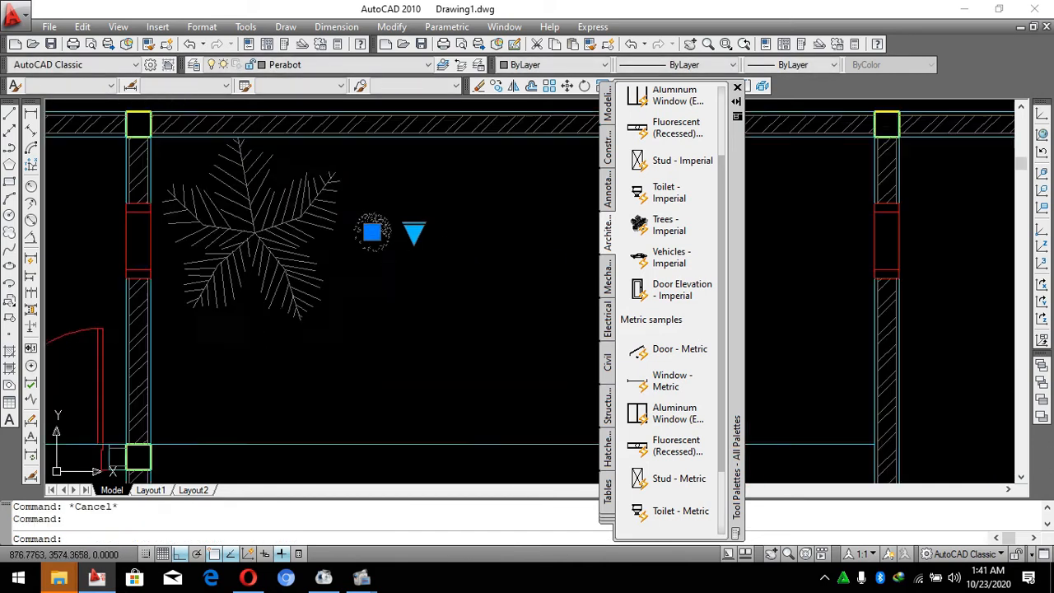
key("Escape")
Change the original palm beside the left window to the Type 3 Evergreen (Plan) view.
middle_click_drag(301, 252, 341, 252)
left_click(341, 251)
left_click(342, 237)
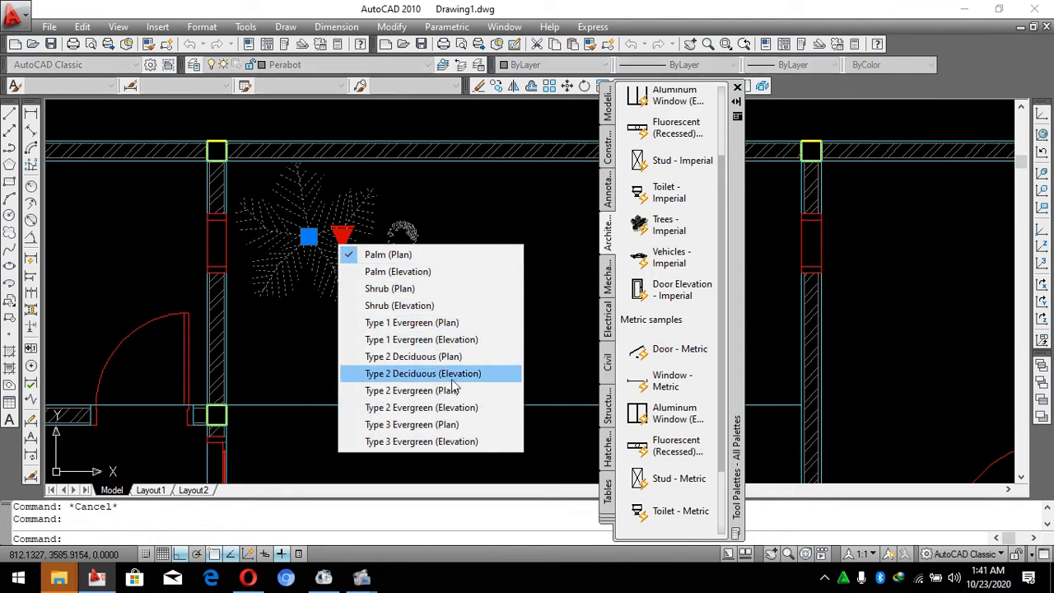
left_click(452, 431)
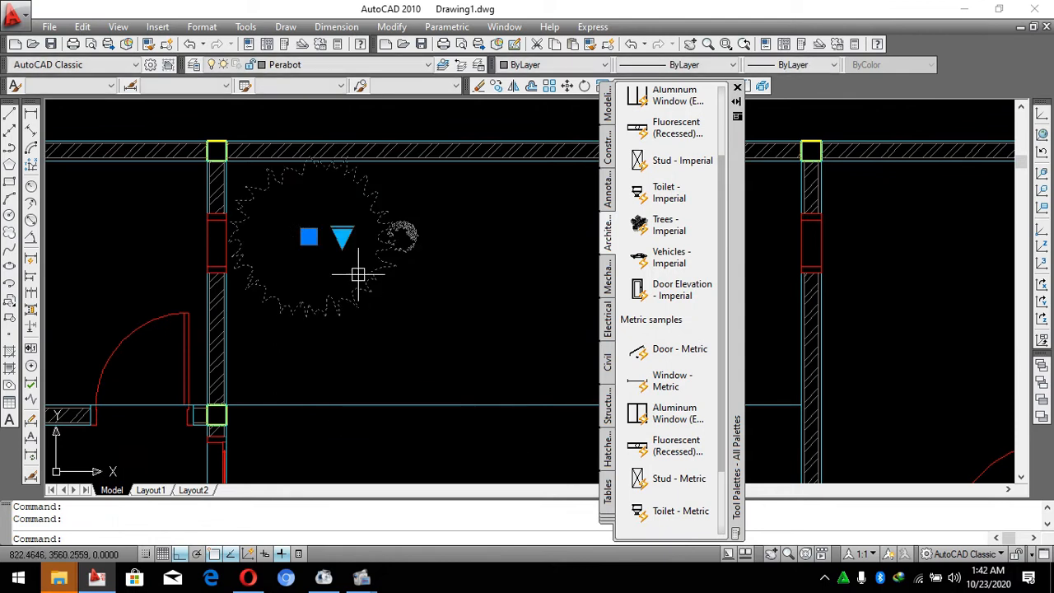
key("Escape")
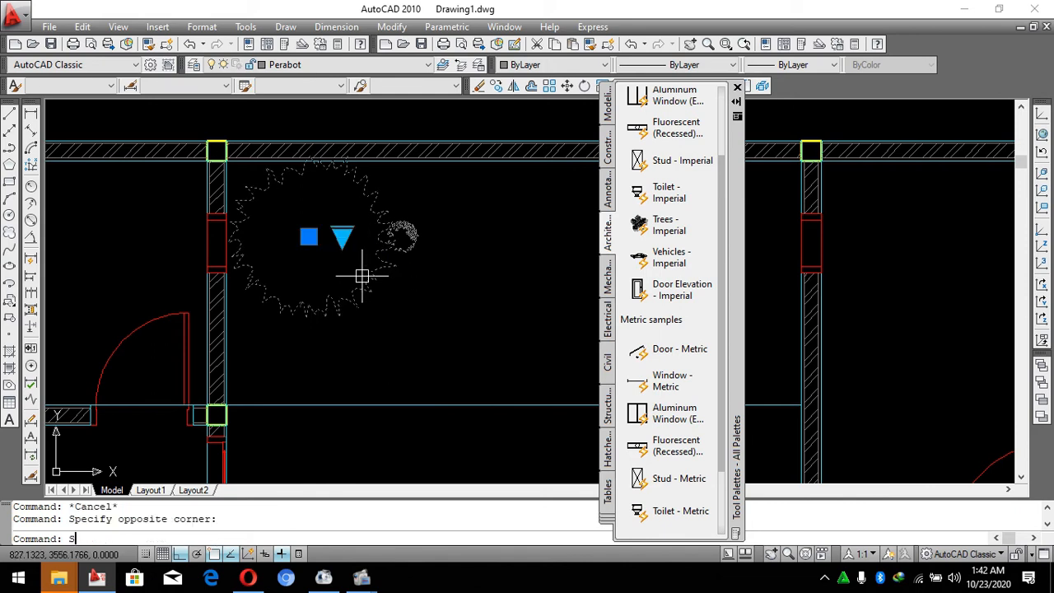
Scale the evergreen tree by a factor of .5 from a point near its centre.
type("SC")
key("Return")
left_click(328, 259)
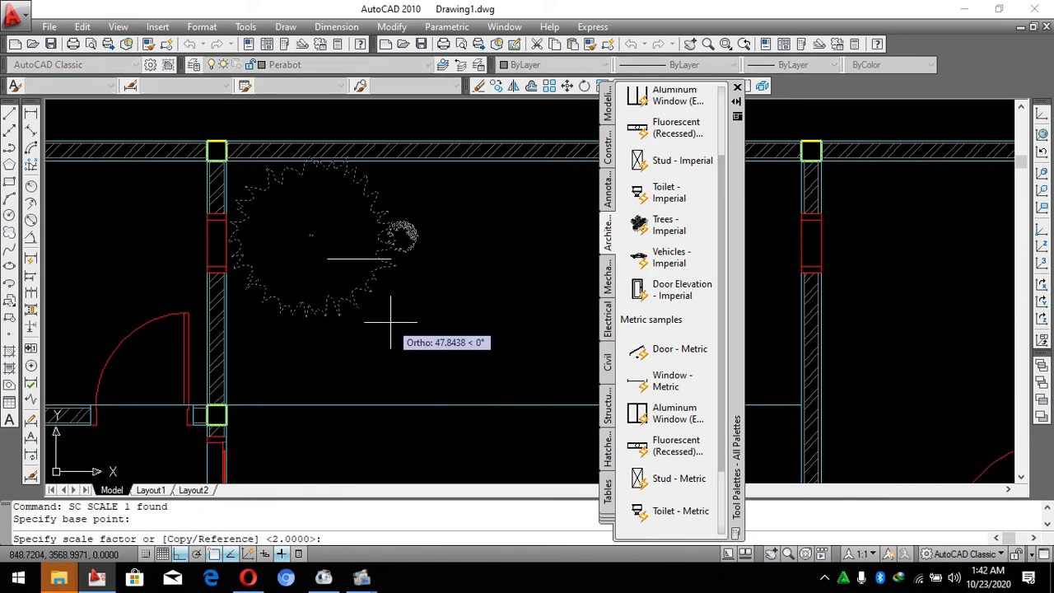
type("5")
key("Return")
Scale the shrub next to the evergreen by a factor of 2.
left_click(418, 252)
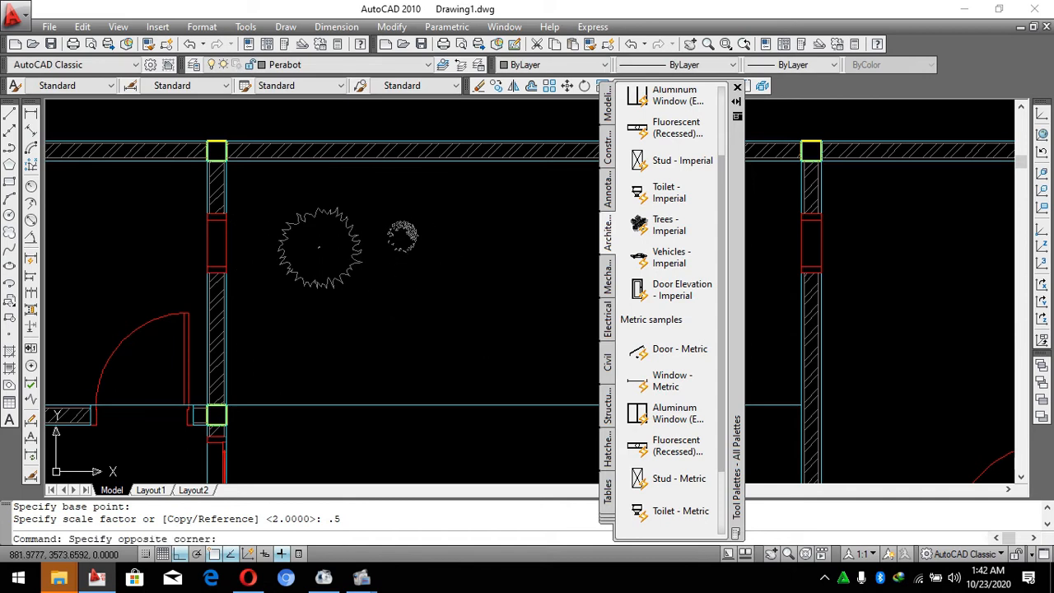
left_click(406, 218)
type("SC")
key("Return")
left_click(442, 299)
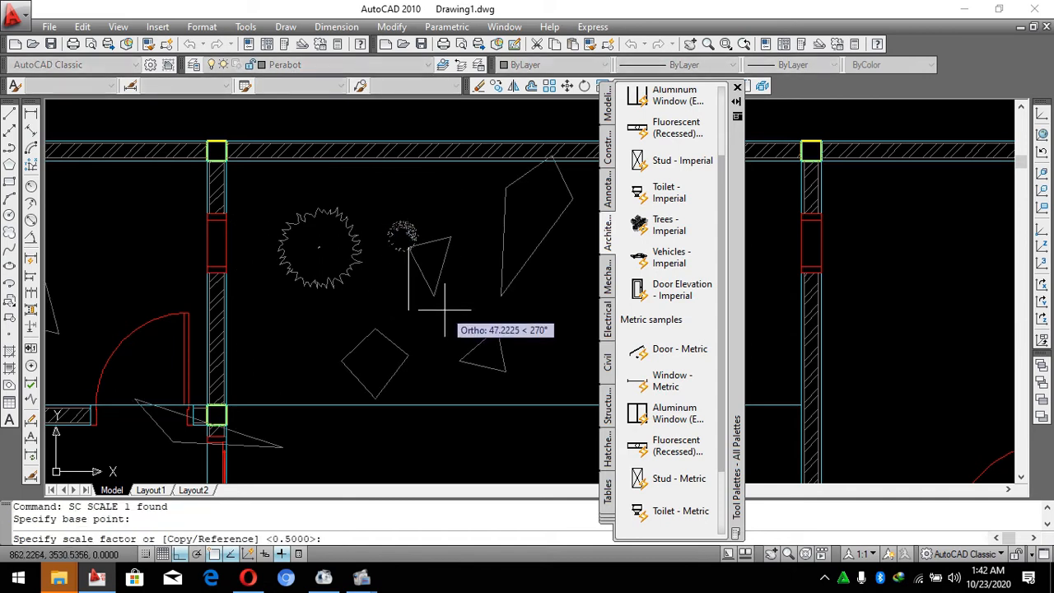
type("2")
key("Return")
Try scaling the shrub by a further factor of 2, and undo that scaling.
left_click(383, 216)
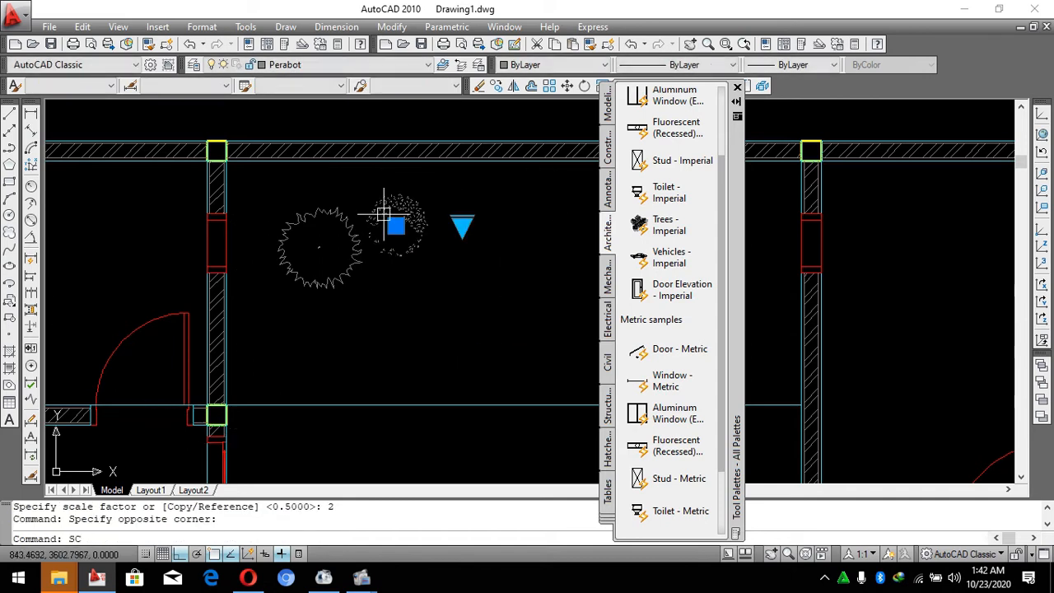
type("SC")
key("Return")
left_click(394, 248)
type("2")
key("Return")
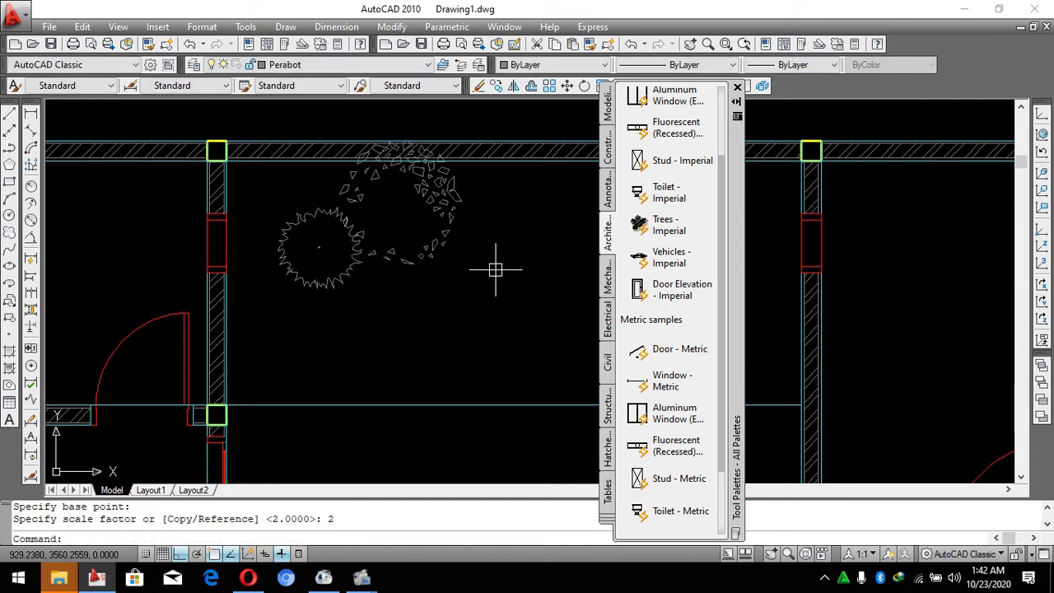
left_click(494, 266)
key("Escape")
key("ctrl+z")
Scale the shrub by a factor of 1.2 from a point near its centre.
left_click(383, 212)
type("S")
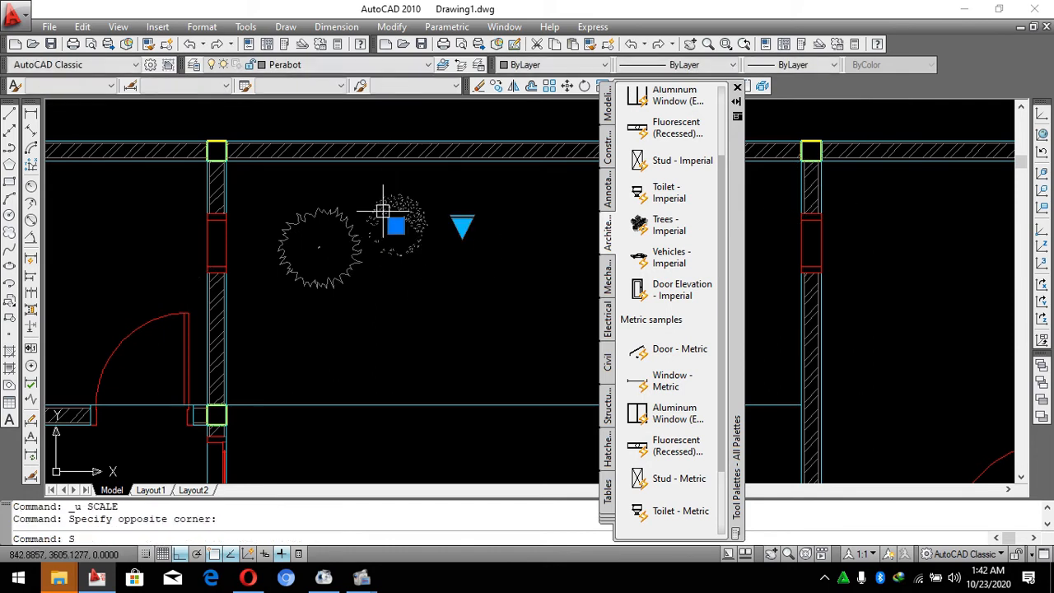
type("C")
key("Return")
left_click(389, 223)
type("1")
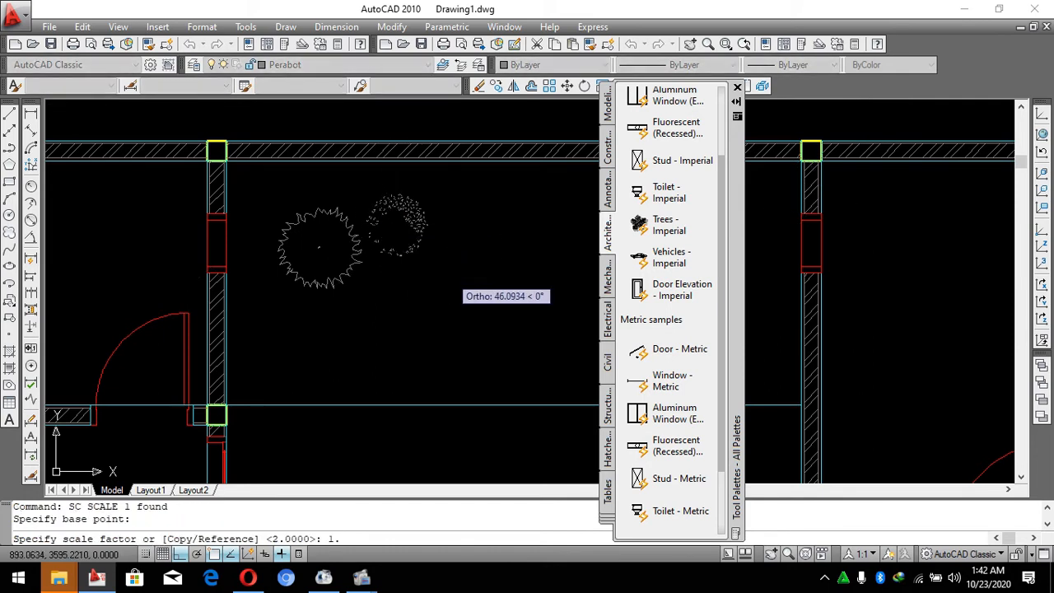
type(".2")
key("Return")
Copy the shrub beside the evergreen to a spot directly below the original.
left_click(449, 274)
left_click(390, 195)
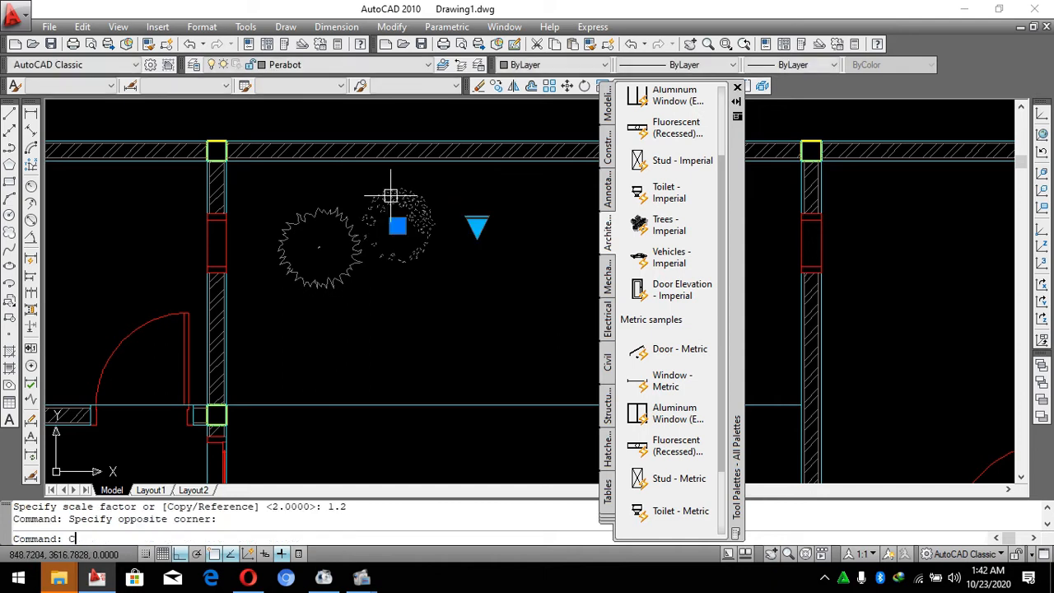
type("CO")
key("Return")
scroll(390, 208, "up", 3)
left_click(389, 246)
scroll(421, 200, "down", 2)
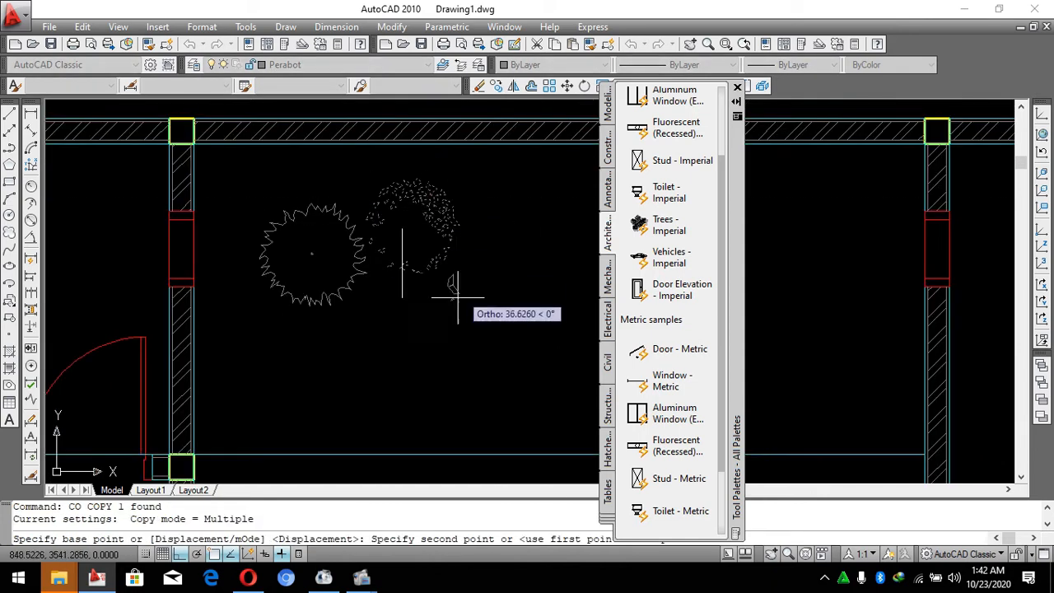
left_click(371, 350)
key("Escape")
Move the copied shrub left and then up so it overlaps the lower edge of the evergreen tree.
left_click_drag(428, 362, 392, 352)
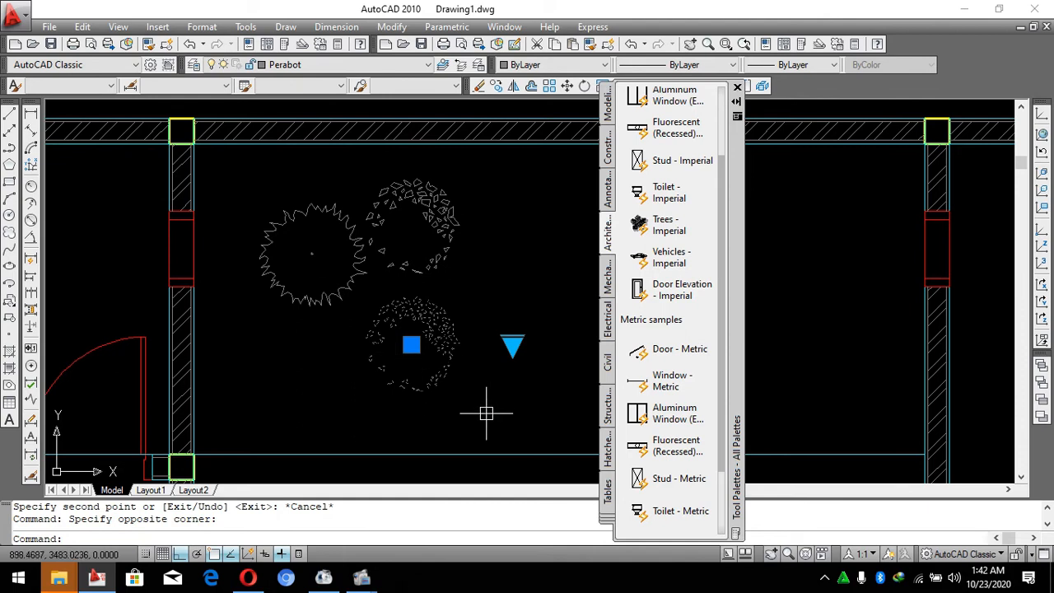
type("M")
left_click(449, 415)
left_click(393, 365)
left_click(392, 363)
type("M")
left_click(449, 367)
left_click(442, 344)
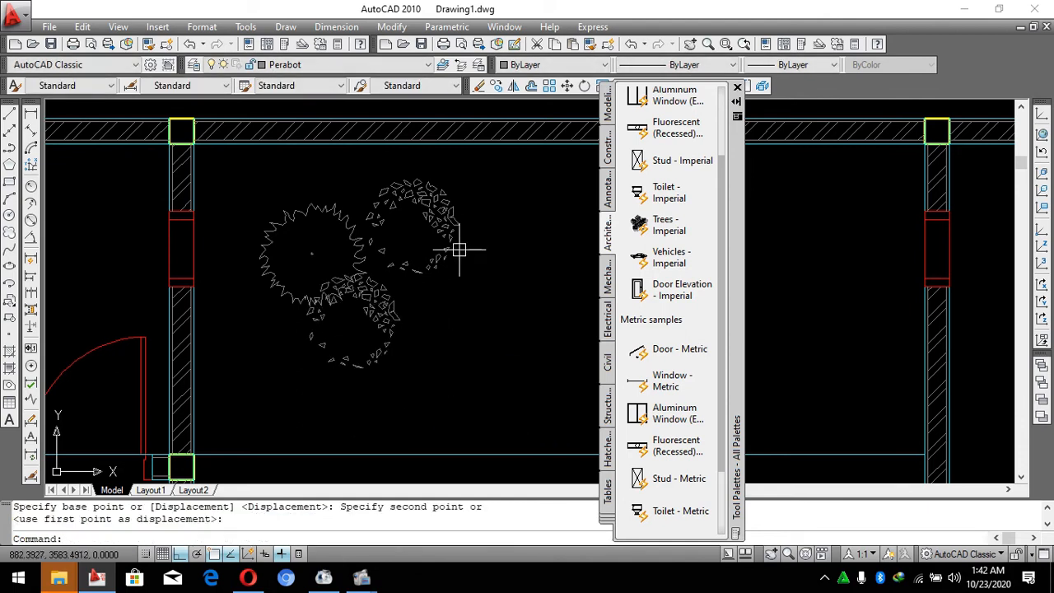
Move the original shrub horizontally left so it overlaps the right side of the evergreen tree.
left_click(459, 250)
left_click(396, 244)
type("M")
left_click(502, 322)
left_click(466, 321)
Move the evergreen and both shrubs together left and then up, into the garden's upper-left corner.
left_click(520, 376)
left_click(342, 251)
type("MOVE 3 found")
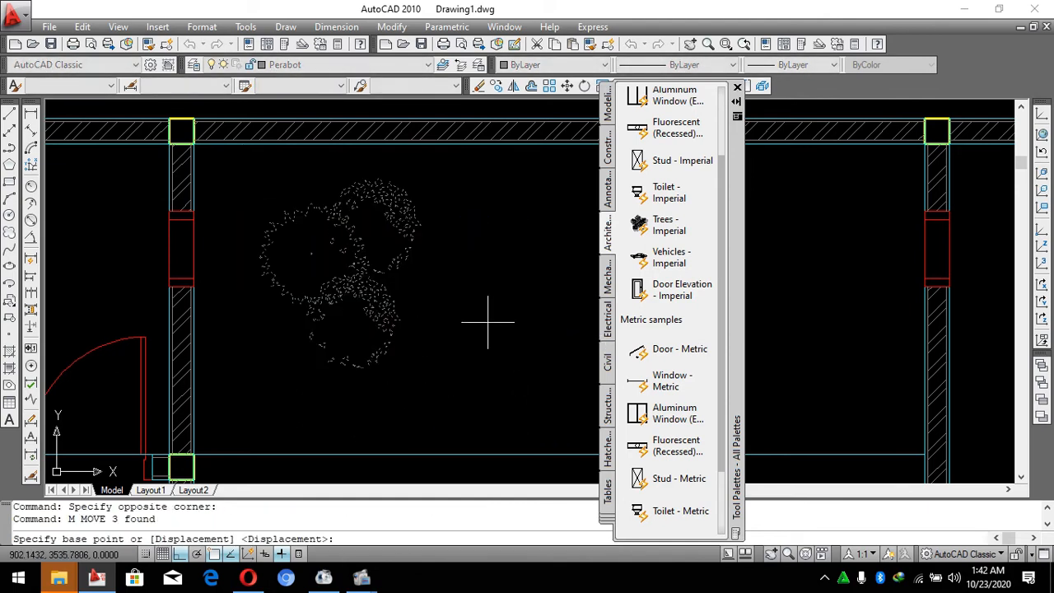
left_click(497, 324)
left_click(449, 327)
left_click(501, 367)
left_click(285, 209)
type("M")
left_click(449, 322)
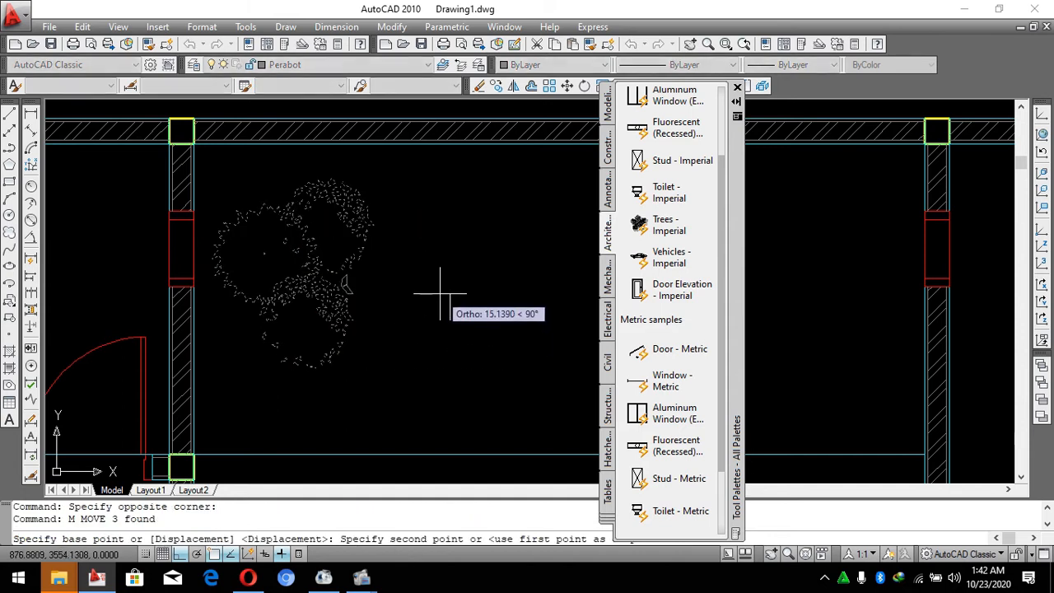
left_click(439, 293)
scroll(260, 273, "down", 6)
scroll(340, 275, "up", 4)
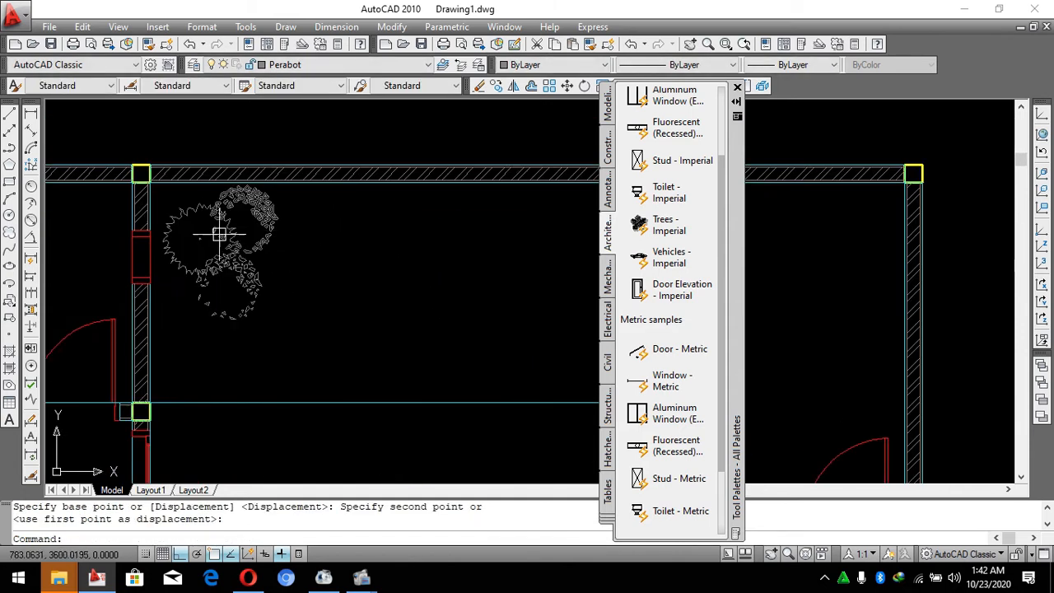
Move the evergreen tree slightly upward in two small shifts, closer to the garden's upper wall.
left_click(193, 215)
type("M")
left_click(330, 293)
left_click(330, 284)
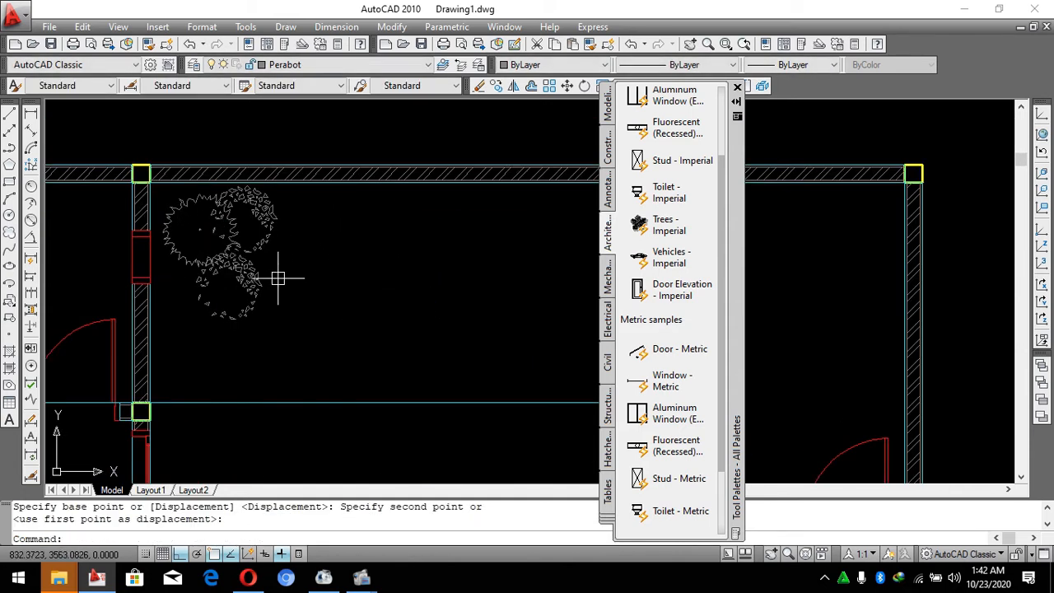
left_click(185, 196)
type("M")
left_click(335, 281)
left_click(333, 269)
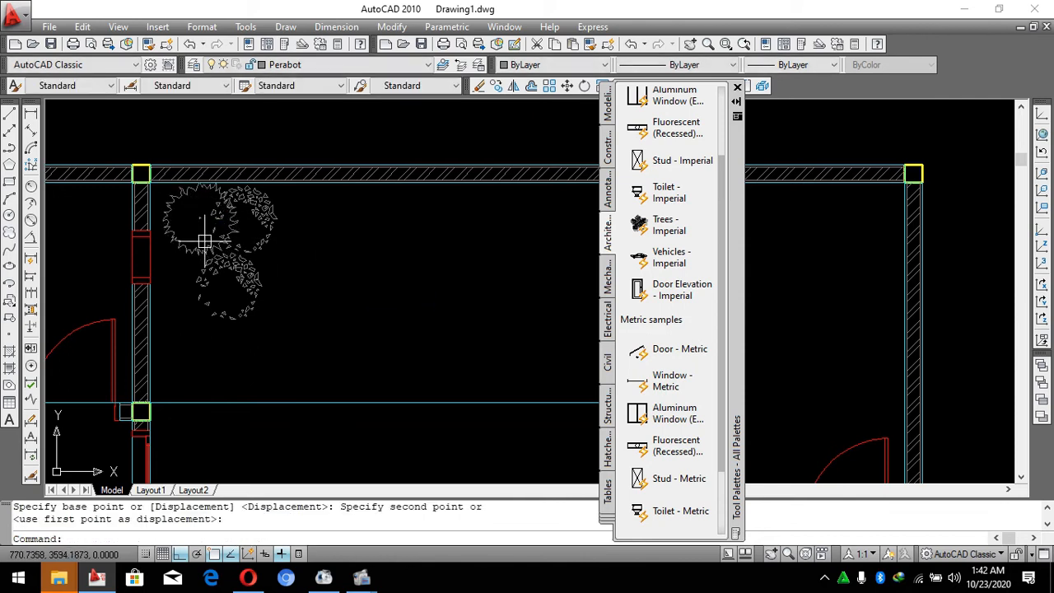
Move the lower shrub left beneath the evergreen, and then slightly up against it.
left_click(239, 288)
type("M")
left_click(384, 308)
left_click(356, 310)
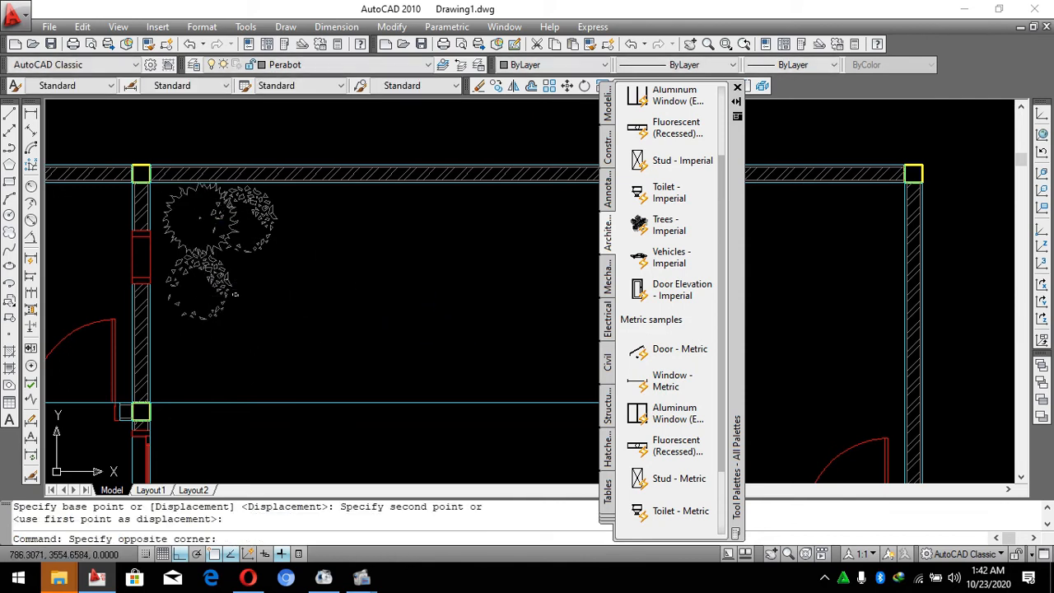
left_click(223, 291)
type("M")
left_click(296, 308)
left_click(295, 301)
Mirror the evergreen and both shrubs across a vertical line through the middle of the garden, keeping the originals.
scroll(164, 255, "down", 3)
left_click(276, 287)
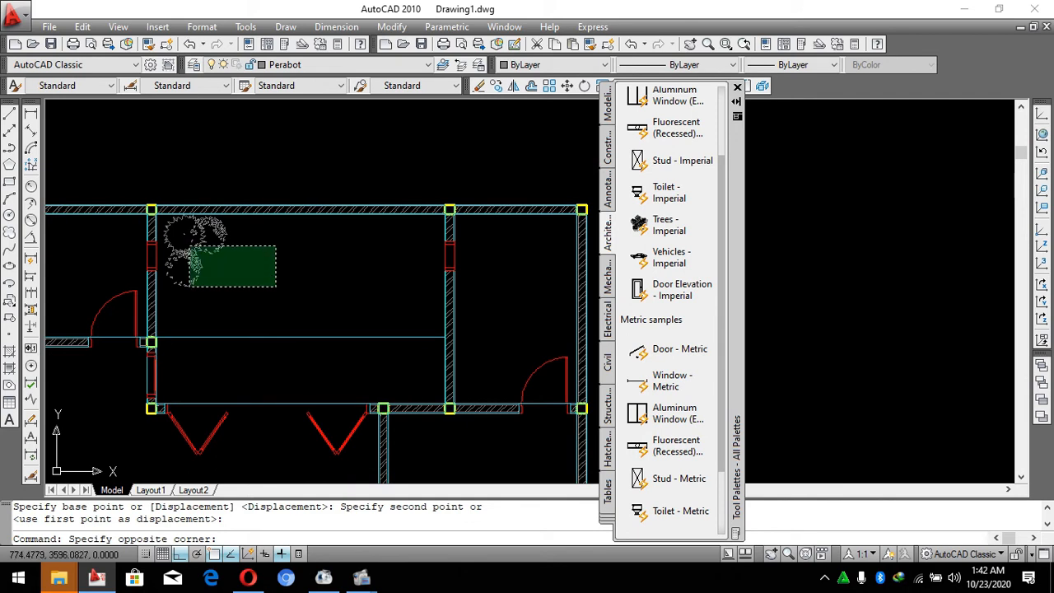
left_click(189, 245)
type("MI MIRROR 3 found")
left_click(303, 242)
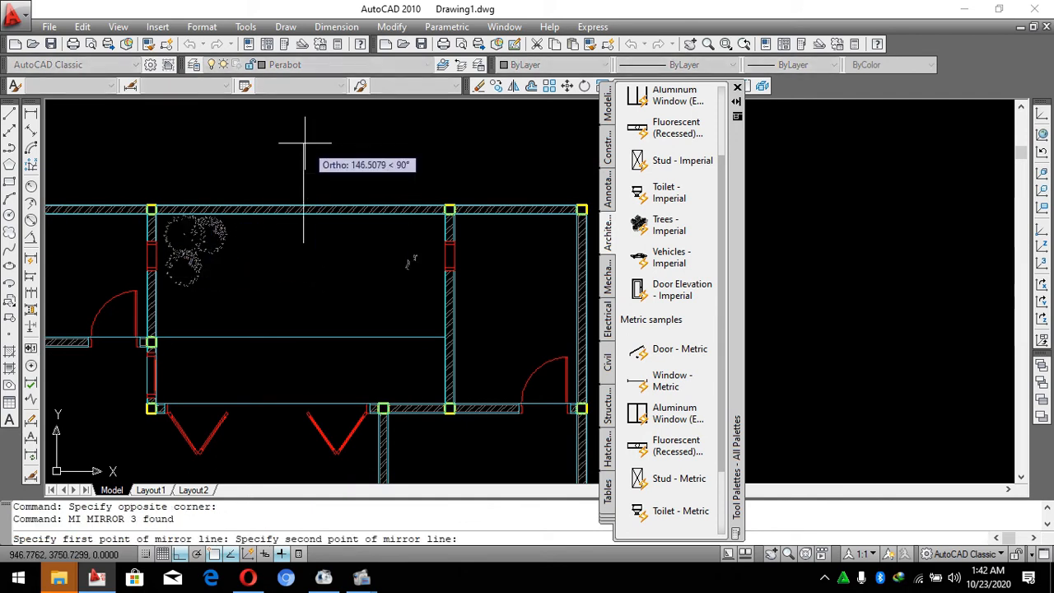
left_click(304, 146)
key("space")
Shift the three mirrored plants slightly left, away from the garden's right wall.
scroll(437, 287, "up", 4)
left_click(432, 291)
left_click(344, 192)
scroll(388, 299, "down", 1)
type("M MOVE 3 found")
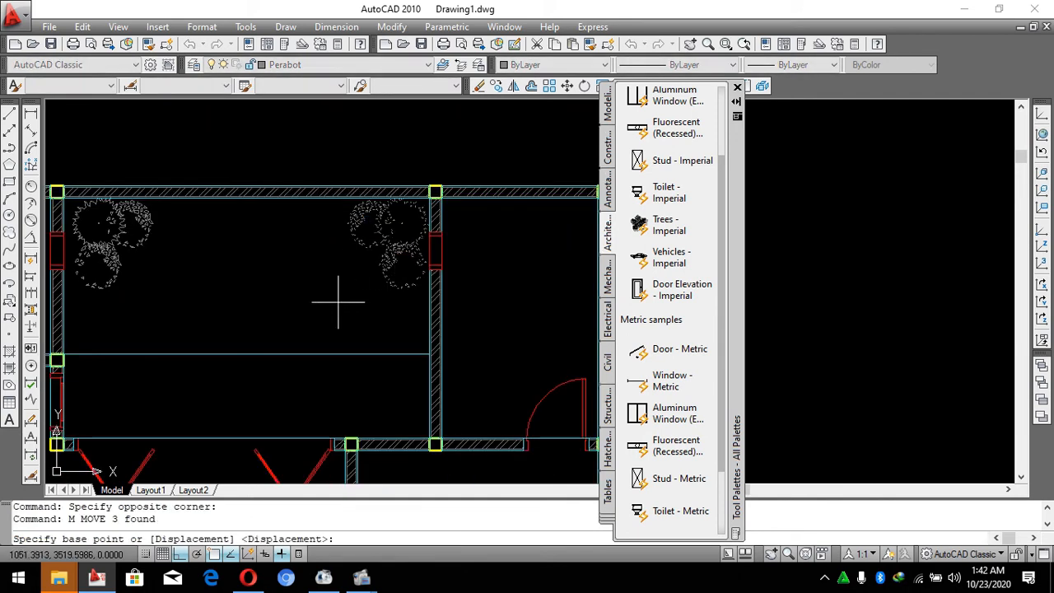
left_click(336, 302)
left_click(333, 301)
Shift the three mirrored plants slightly down, away from the garden's upper wall.
scroll(362, 188, "down", 3)
scroll(382, 209, "up", 4)
left_click(320, 250)
left_click(221, 111)
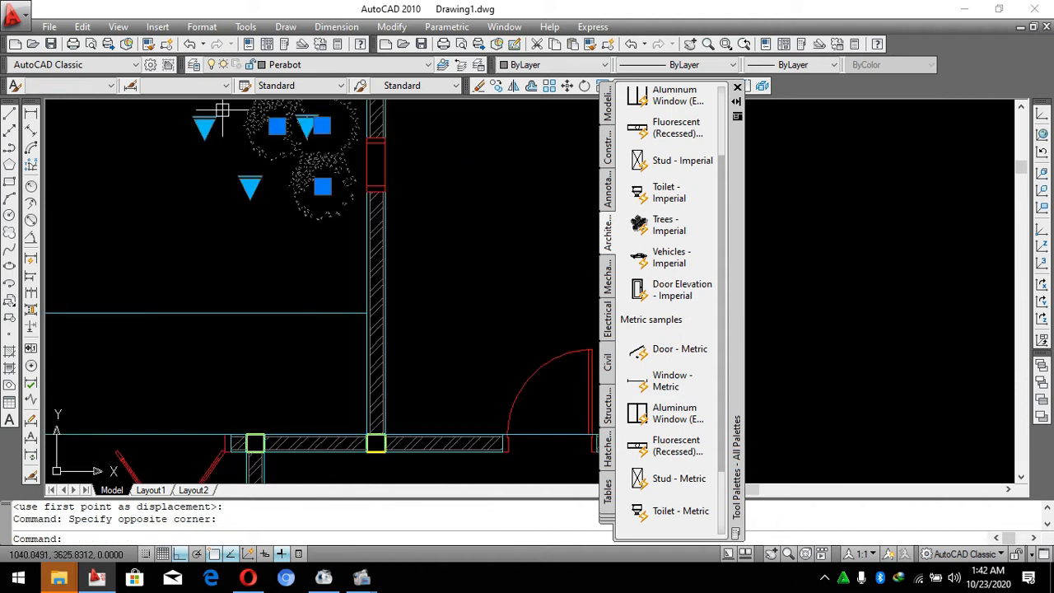
type("M")
left_click(220, 191)
left_click(221, 203)
scroll(437, 207, "down", 6)
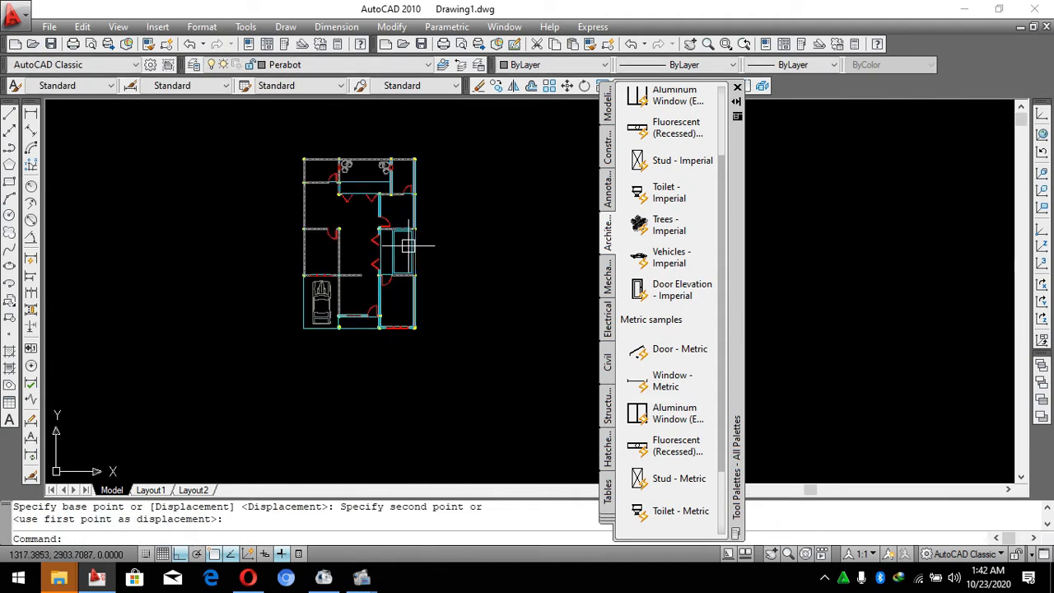
scroll(375, 136, "up", 4)
scroll(376, 136, "down", 2)
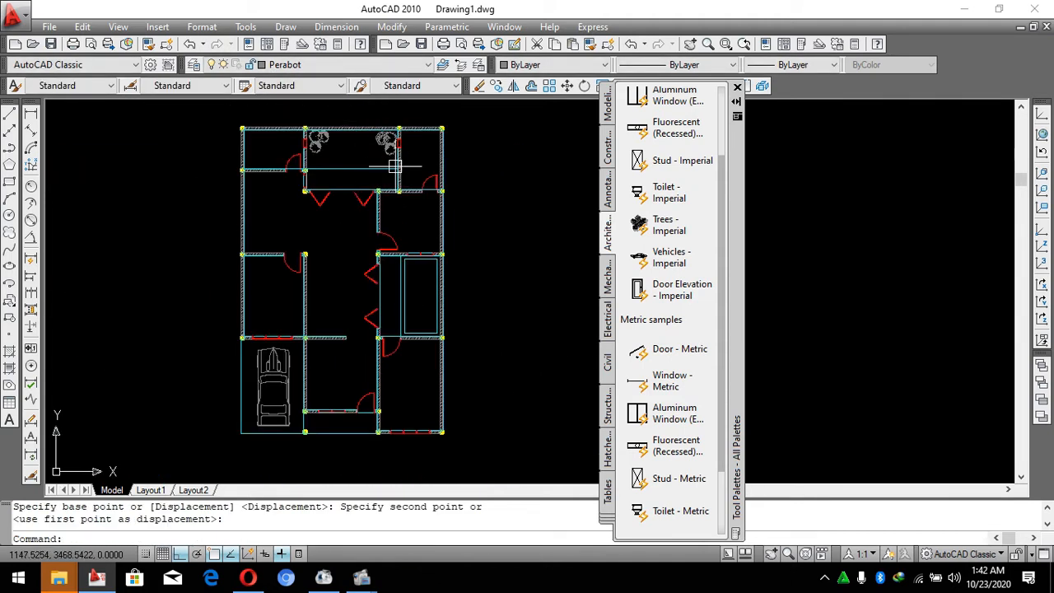
key("Escape")
key("Escape")
scroll(312, 150, "up", 2)
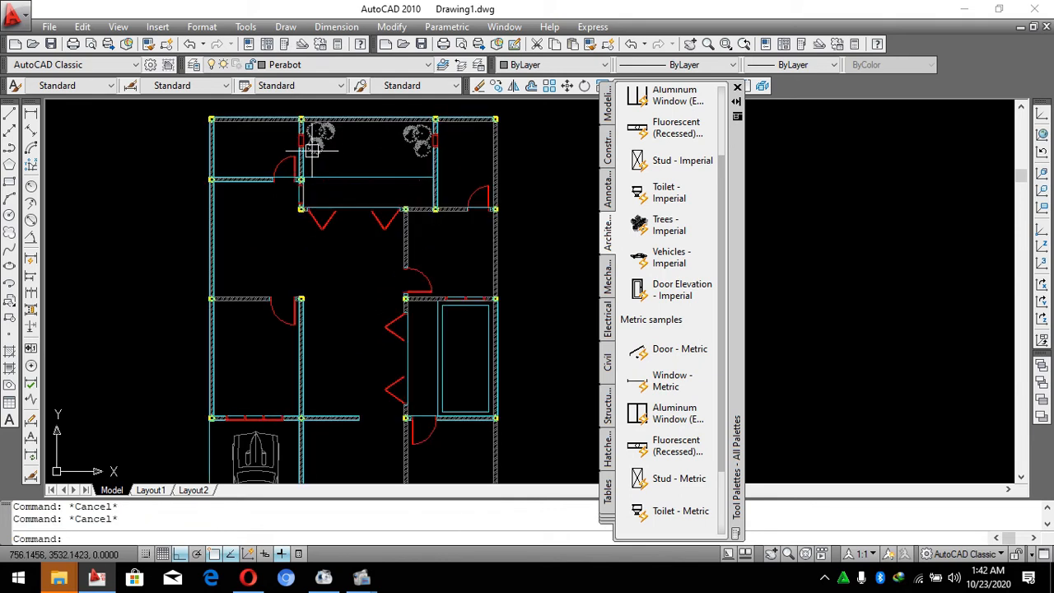
scroll(388, 154, "down", 2)
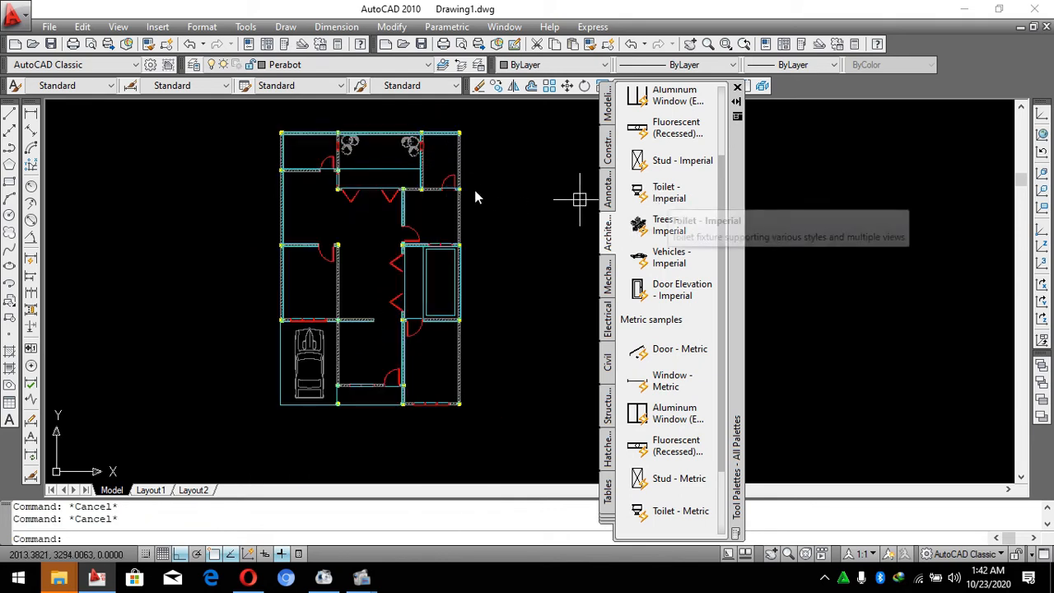
Insert the Toilet - Imperial block in the small room to the right of the garden.
left_click(661, 195)
scroll(429, 154, "up", 3)
scroll(466, 228, "down", 3)
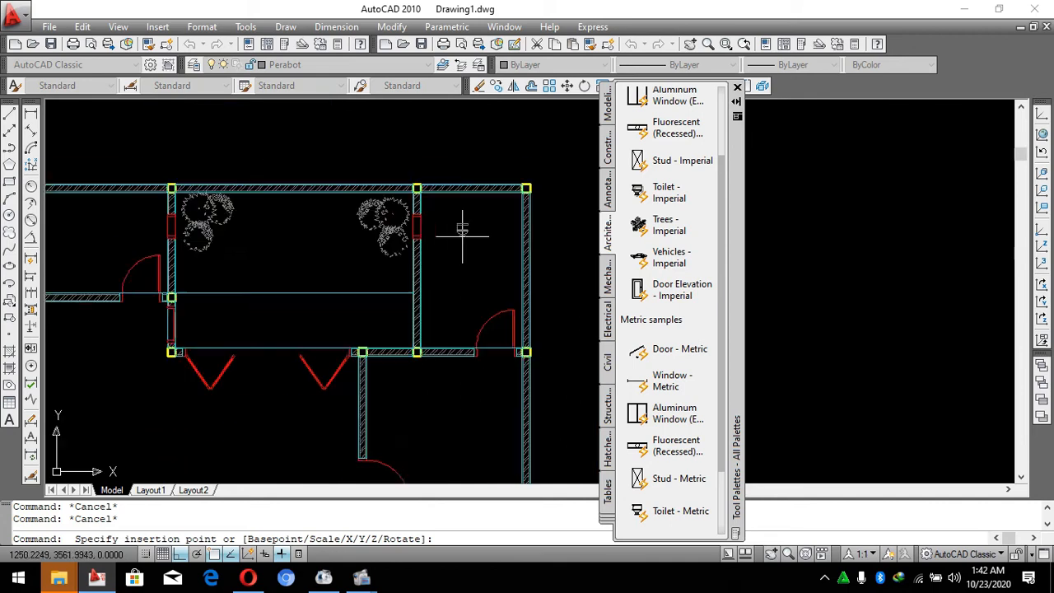
left_click(461, 219)
scroll(453, 202, "up", 4)
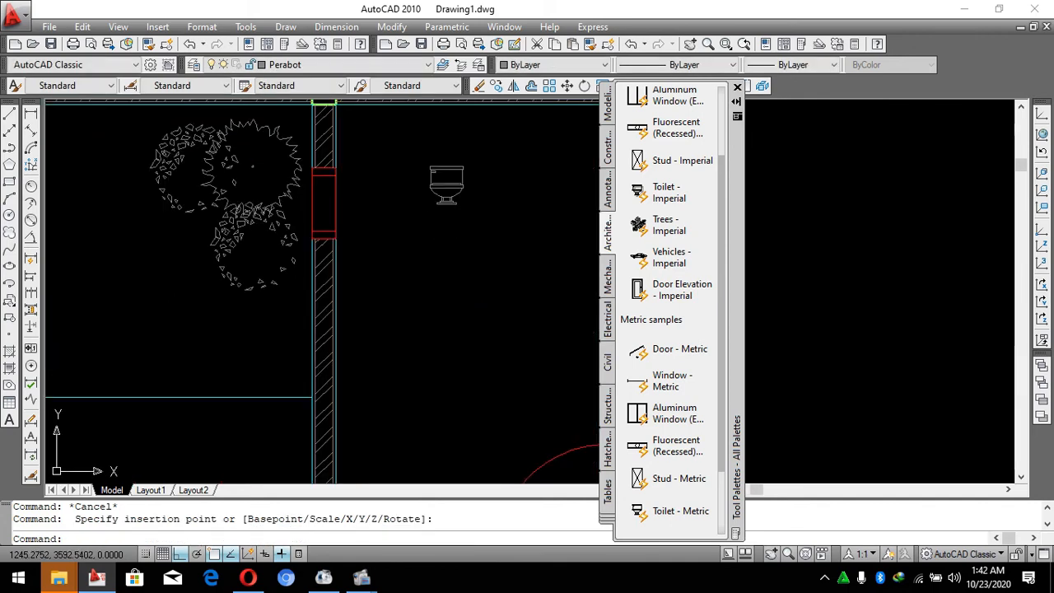
Change the toilet block's view to Elongated (Plan).
left_click(446, 182)
left_click(447, 202)
scroll(453, 206, "up", 5)
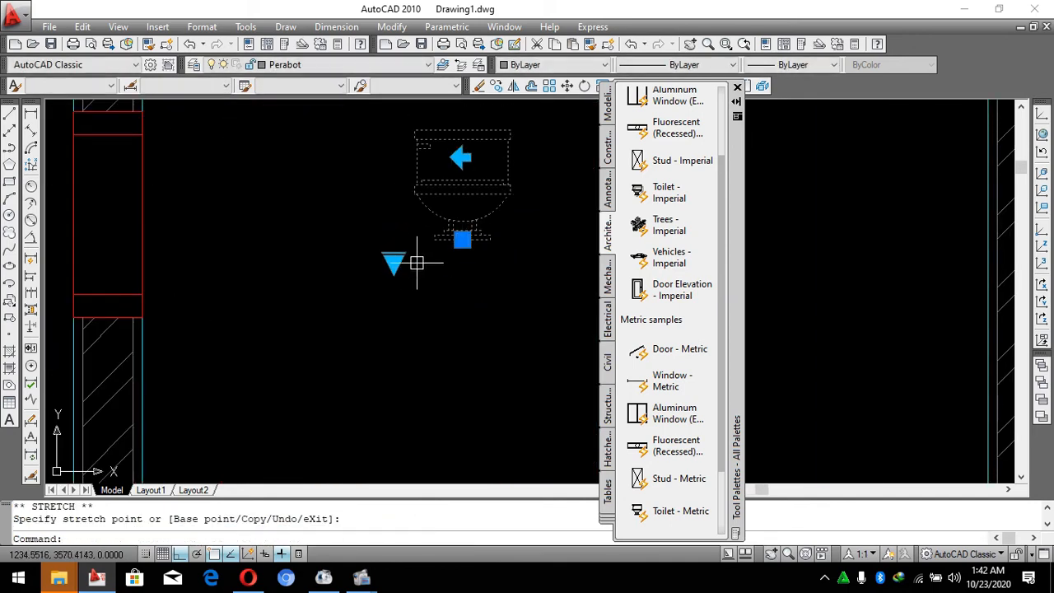
left_click(393, 263)
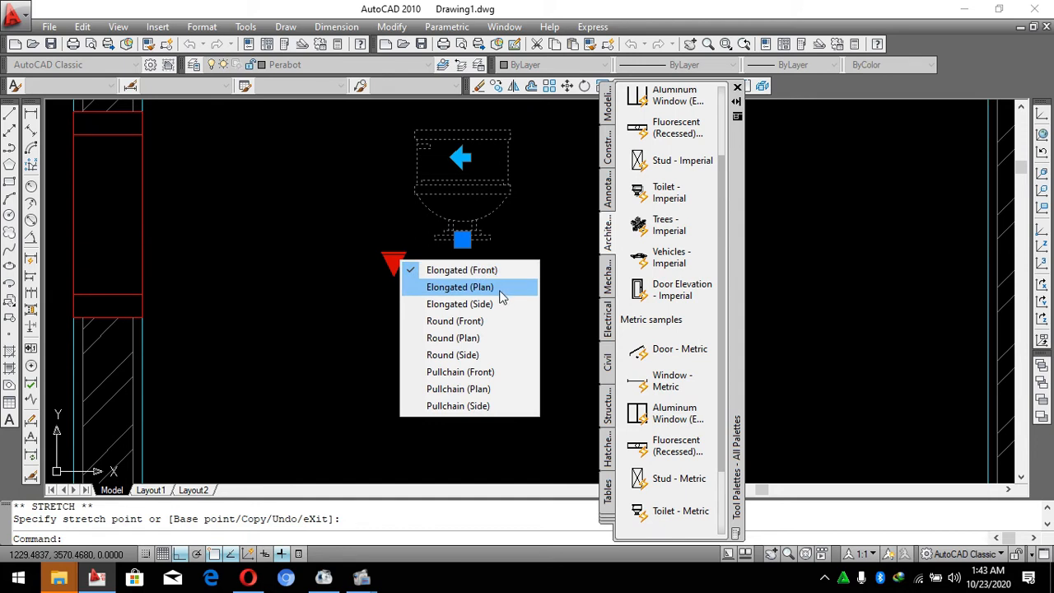
left_click(460, 287)
scroll(460, 276, "down", 3)
scroll(442, 262, "up", 1)
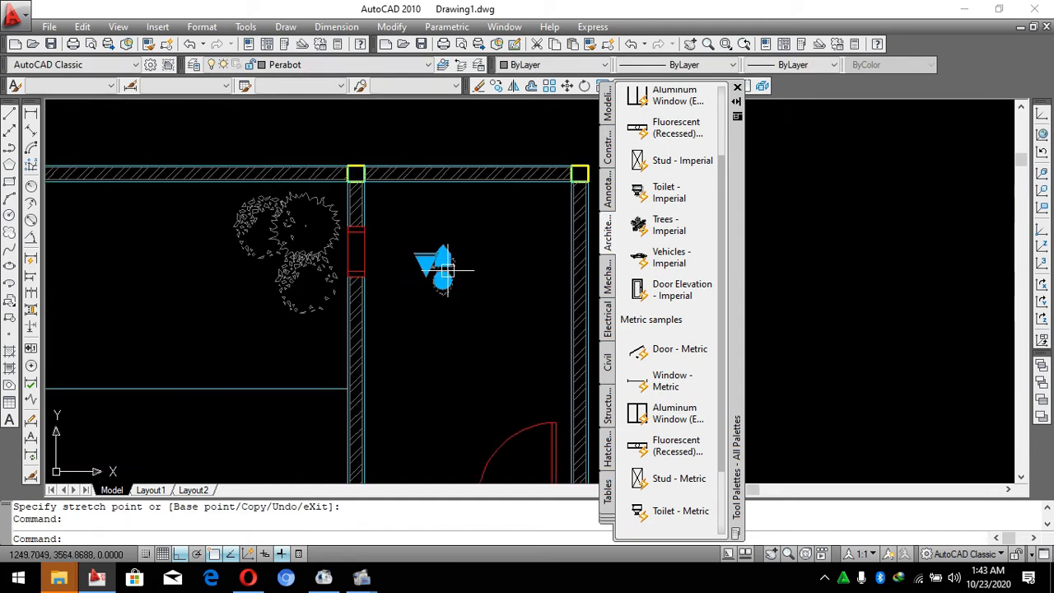
Scale the toilet by a factor of 2 from a point near its bowl.
type("C")
key("Return")
scroll(442, 275, "down", 2)
left_click(436, 282)
type("2")
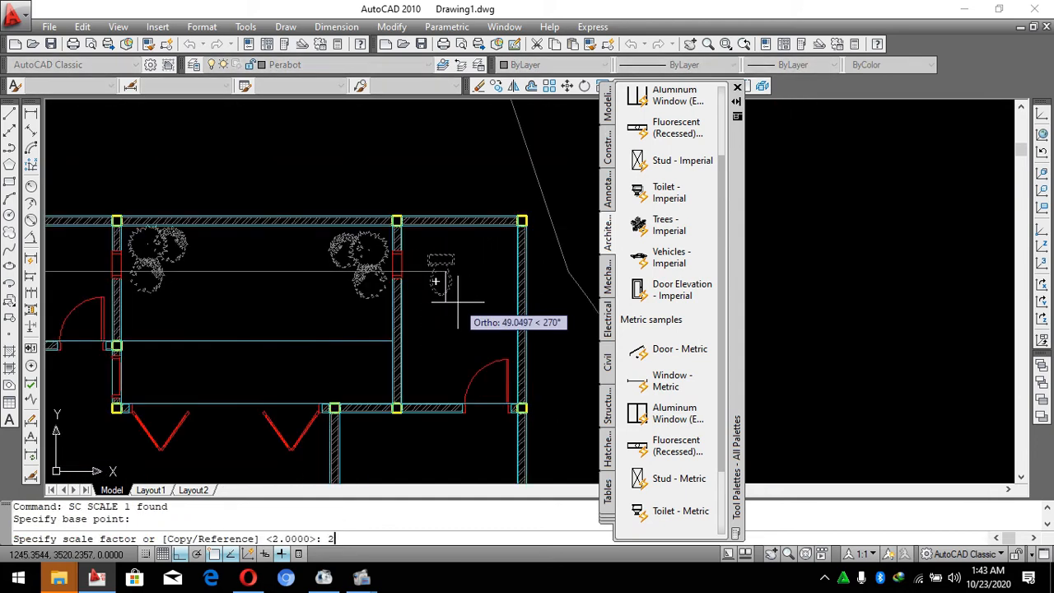
key("Return")
Rotate the toilet 270° so its tank faces the right outer wall.
left_click(455, 287)
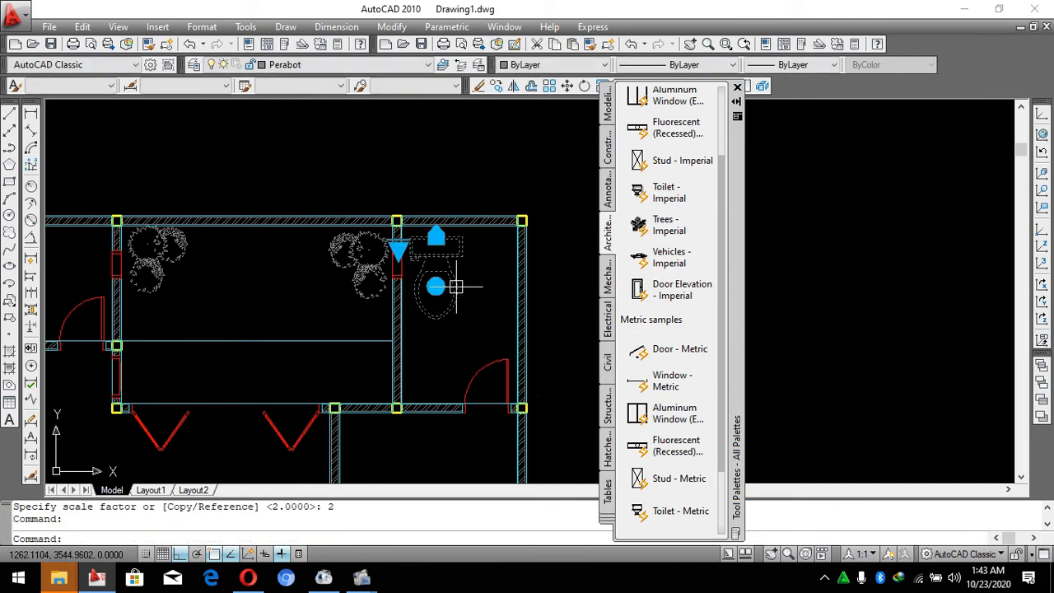
key("Return")
left_click(451, 271)
left_click(447, 357)
Move the toilet horizontally right until its tank sits against the right outer wall.
left_click(484, 257)
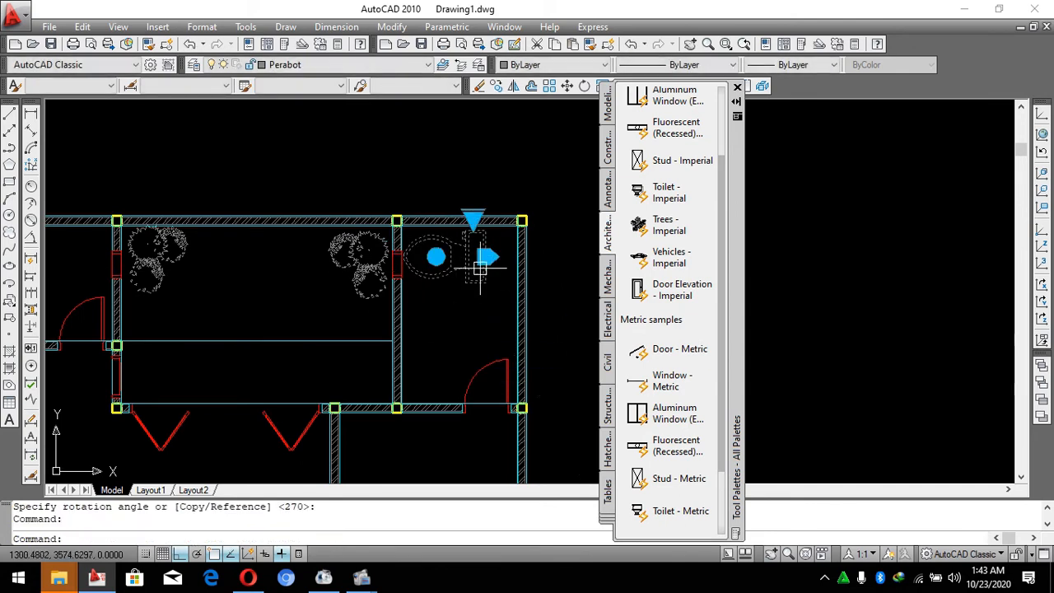
scroll(481, 272, "up", 2)
type("M")
key("Return")
left_click(477, 301)
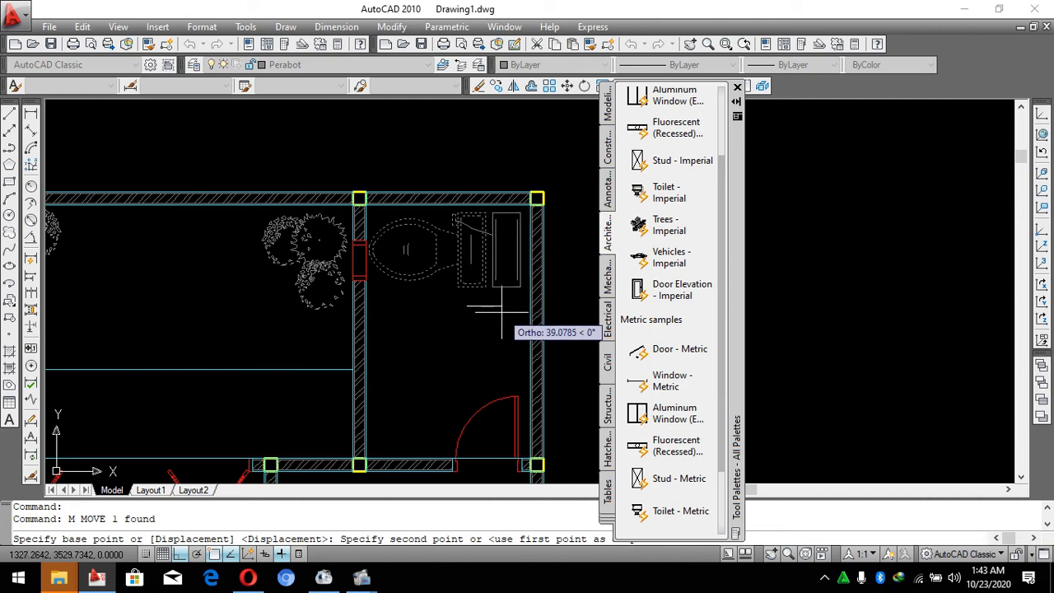
left_click(507, 311)
Scale the toilet by a factor of .9 from the back of its tank at the wall.
left_click(500, 256)
type("SC")
key("Return")
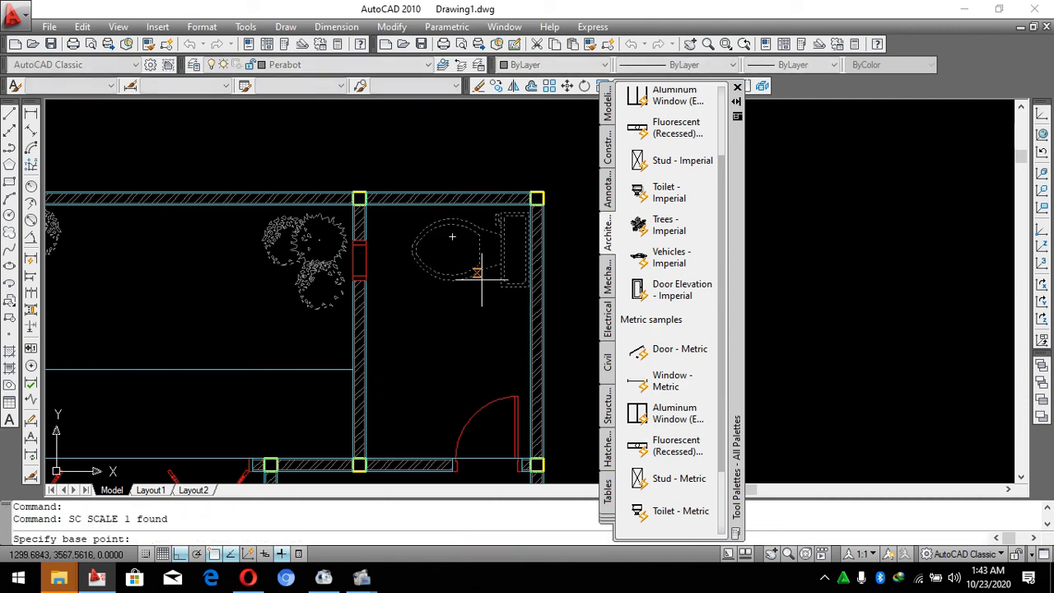
left_click(452, 236)
type(".")
key("BackSpace")
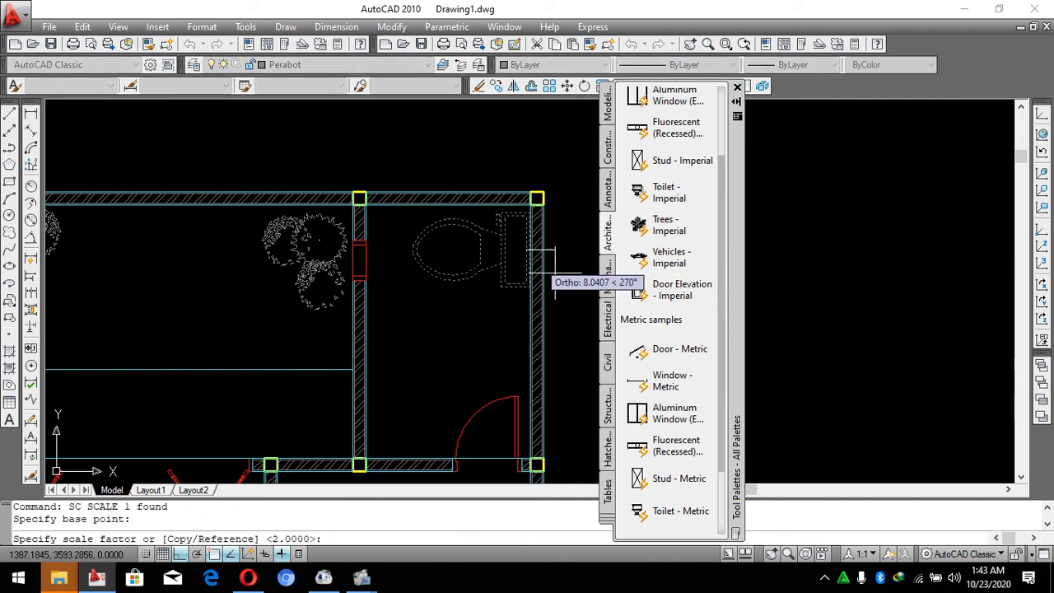
type(".9")
key("Return")
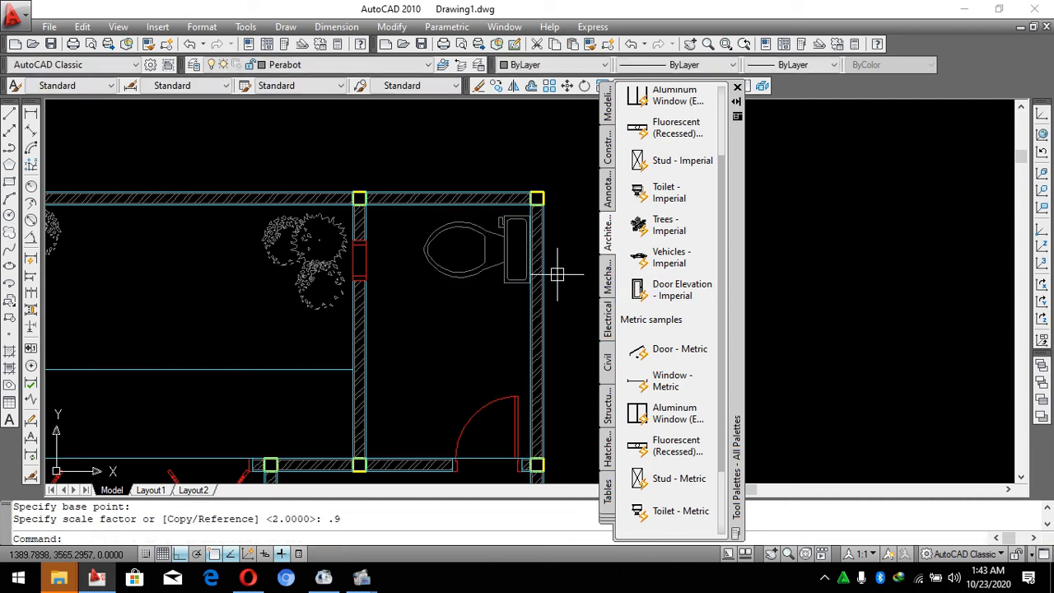
Scale the toilet by a further factor of .9 from the back edge of its tank.
scroll(551, 280, "down", 5)
scroll(515, 200, "up", 2)
key("Escape")
key("Escape")
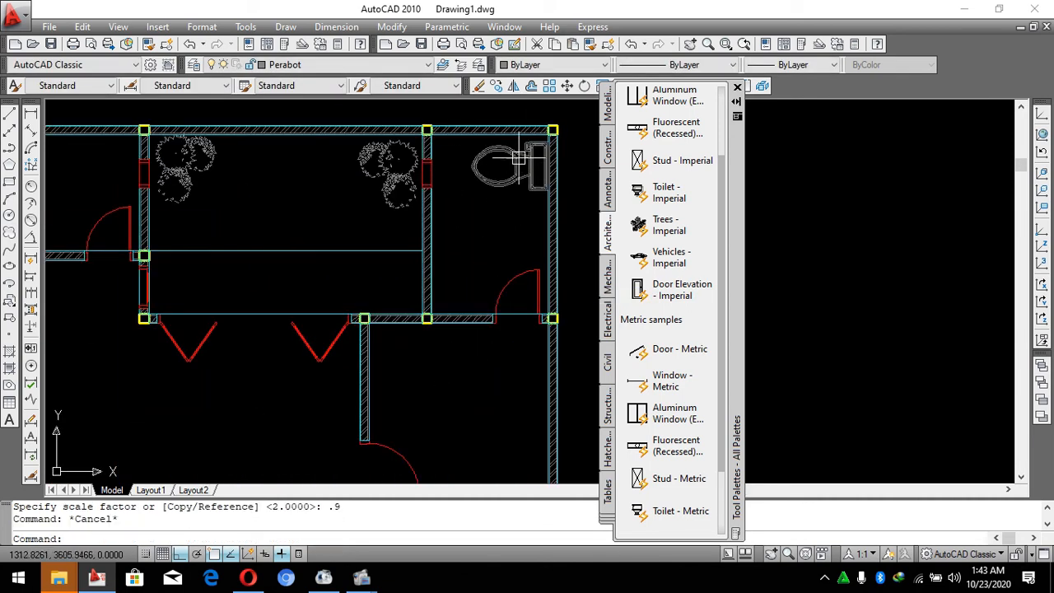
scroll(546, 148, "up", 2)
left_click(547, 149)
left_click(515, 179)
type("SC")
key("space")
left_click(543, 182)
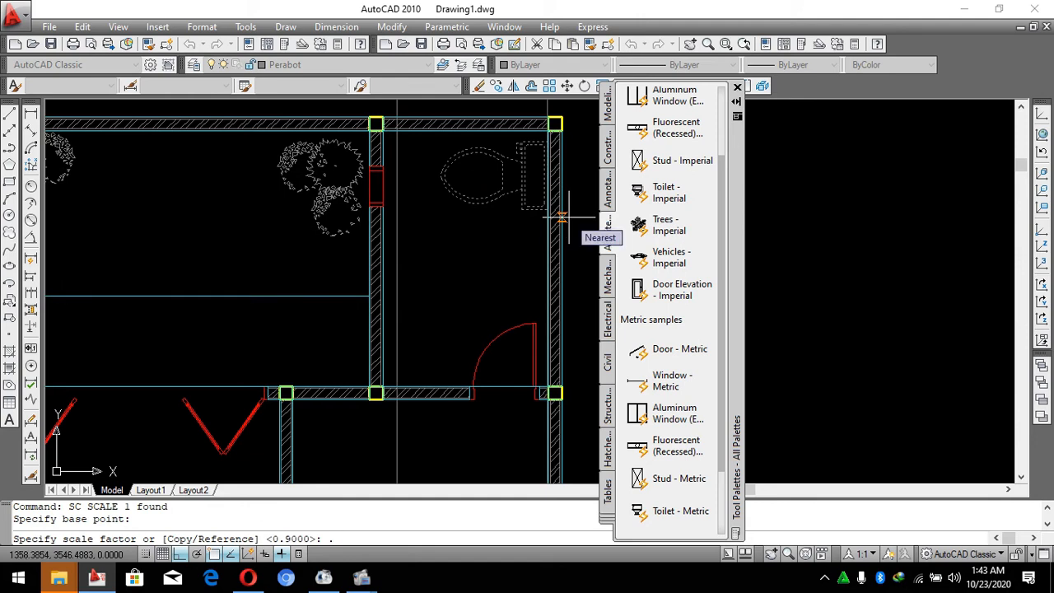
key("Return")
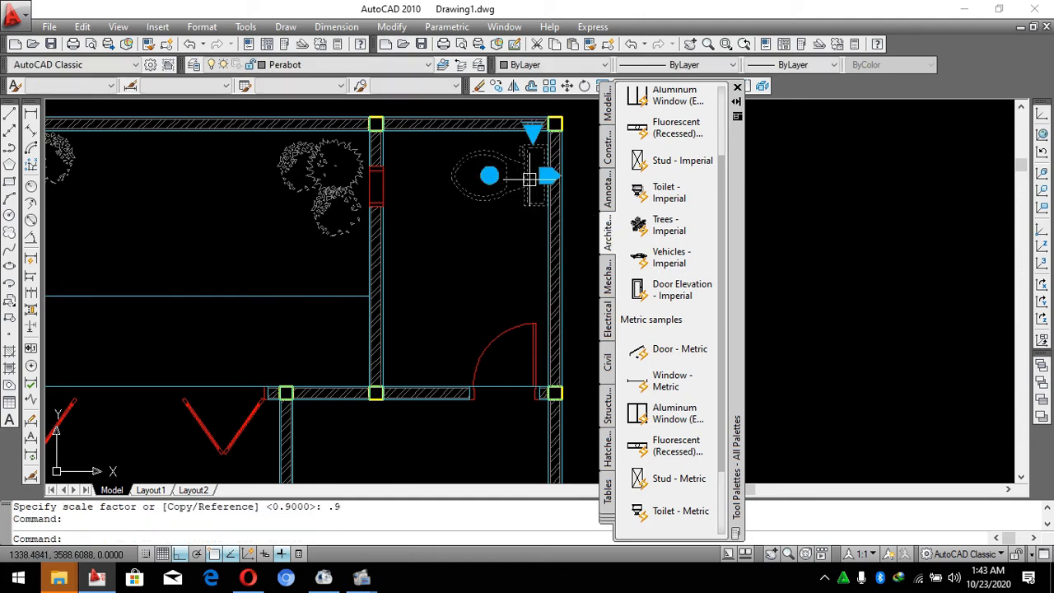
key("Escape")
Scale the plant group beside the right window of the garden by a factor of 1.2.
scroll(558, 214, "down", 5)
scroll(517, 164, "up", 8)
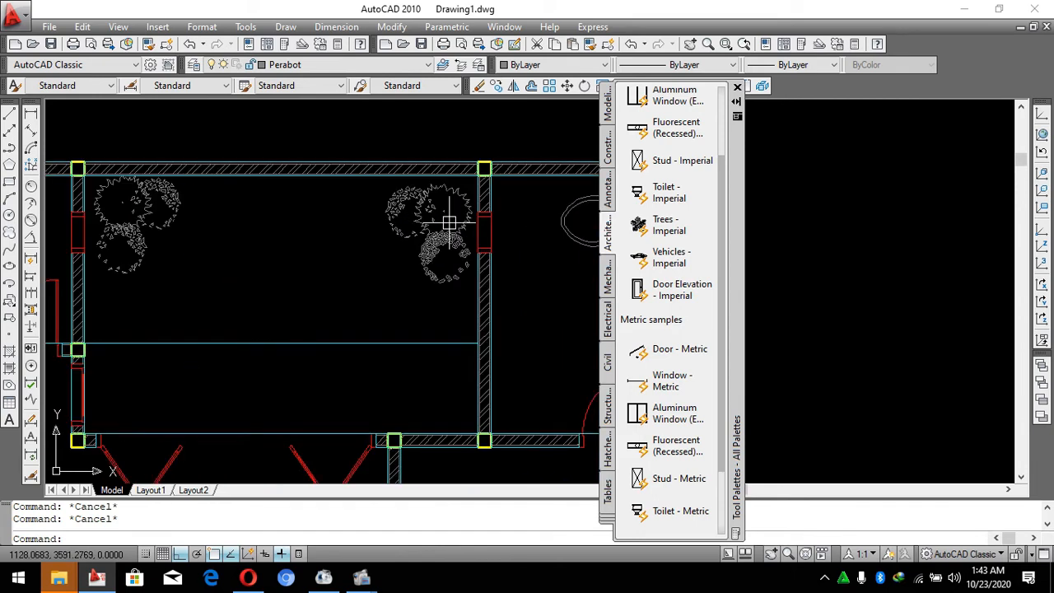
left_click(435, 332)
left_click(427, 362)
left_click(335, 222)
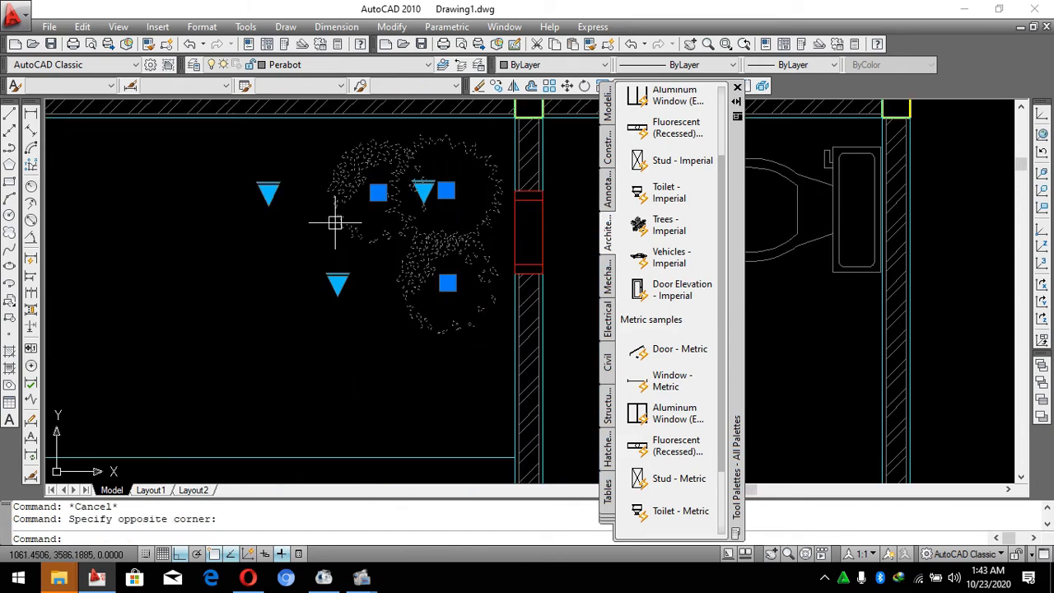
type("SC")
key("Return")
left_click(425, 233)
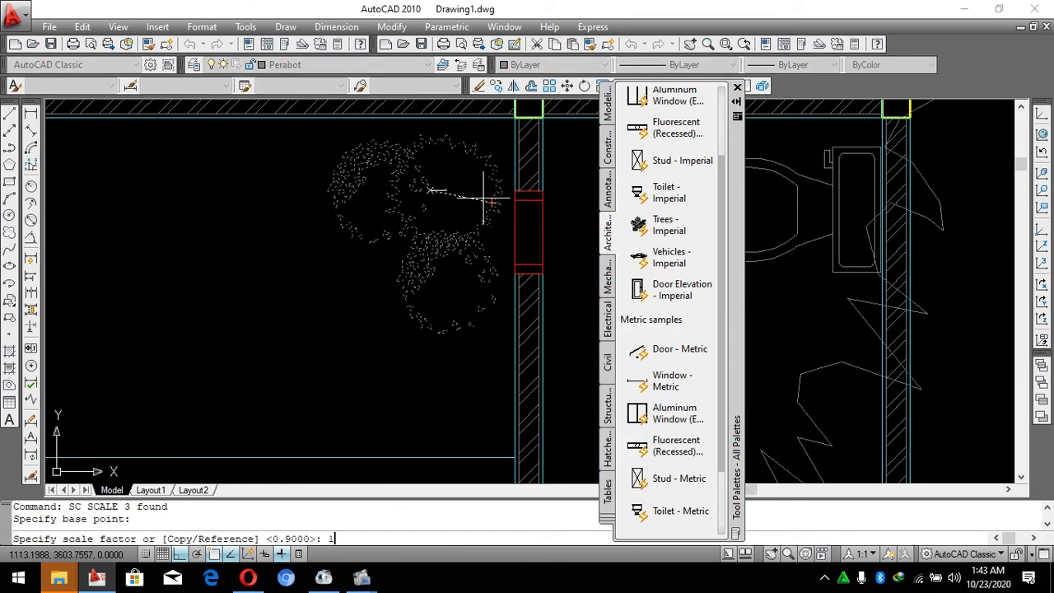
type("1.2")
key("Return")
scroll(461, 187, "down", 4)
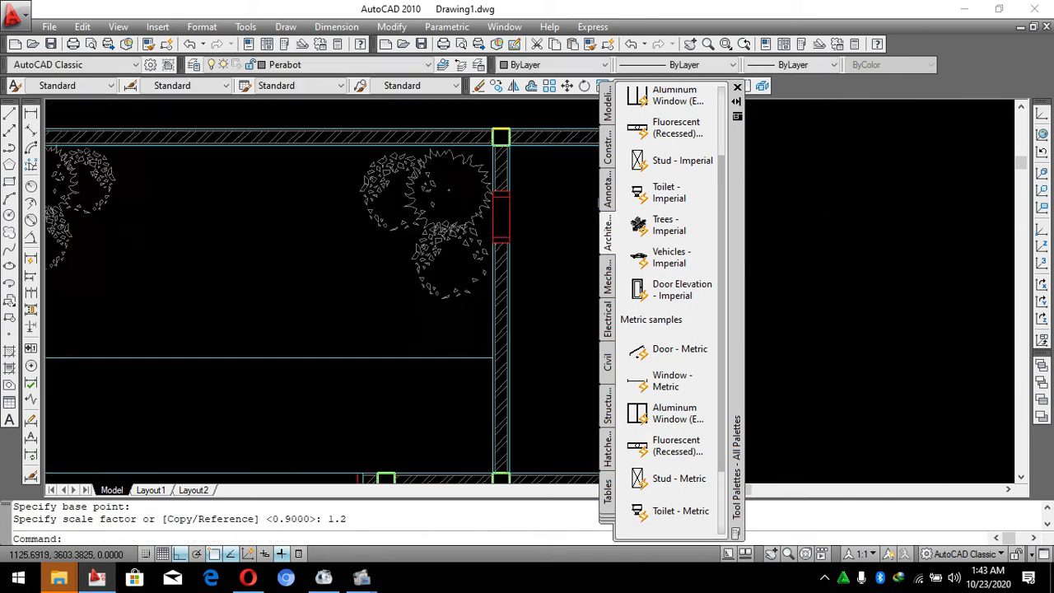
Scale the plant group beside the left window of the garden by a factor of 1.2 to match the other group.
key("Escape")
key("Escape")
scroll(336, 223, "up", 2)
left_click(332, 241)
left_click(262, 187)
type("SC")
key("Return")
scroll(254, 172, "up", 3)
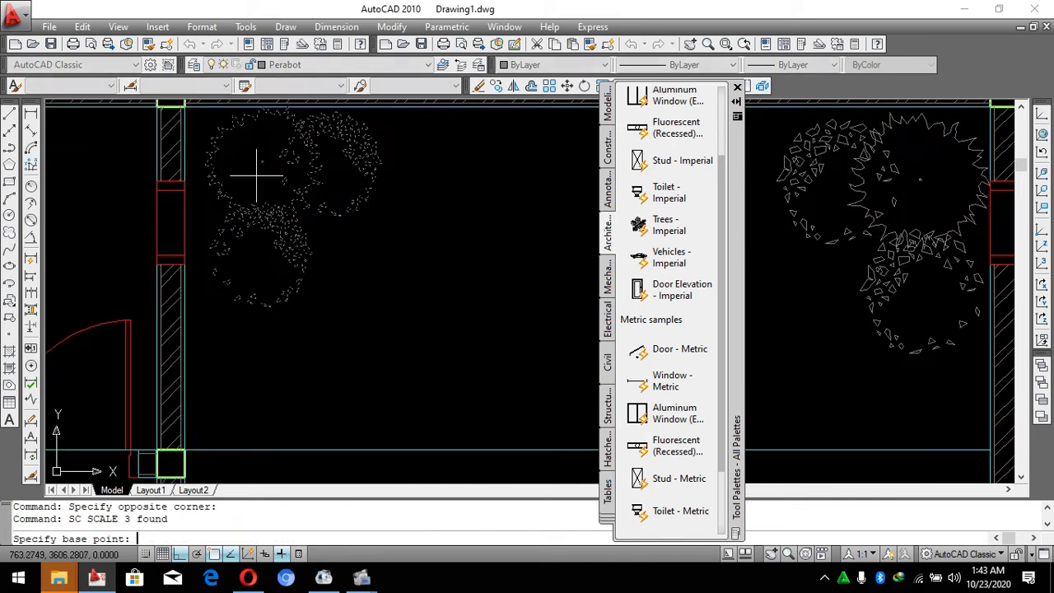
left_click(255, 170)
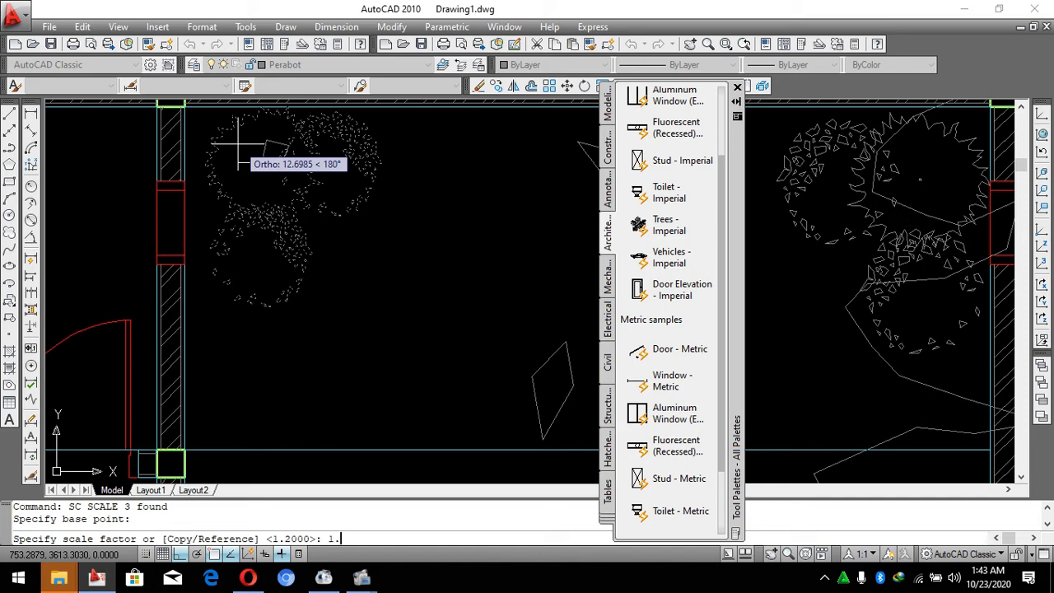
key("Return")
scroll(308, 246, "down", 4)
Move the enlarged left plant group slightly down so it clears the garden's upper wall.
key("Escape")
key("Escape")
scroll(336, 243, "up", 2)
left_click(364, 285)
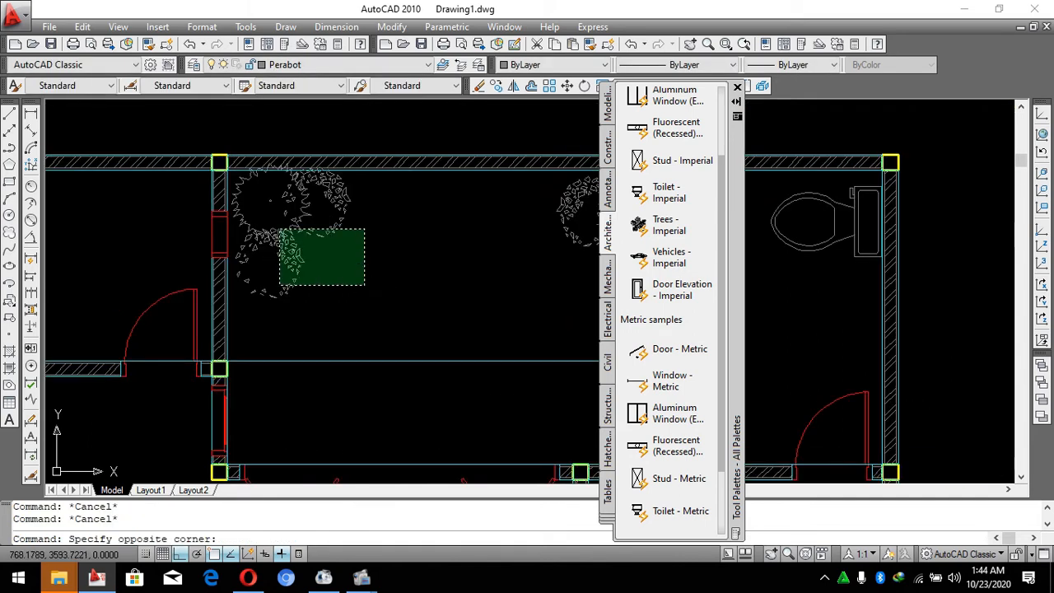
left_click(258, 204)
key("Return")
left_click(382, 261)
scroll(376, 277, "down", 3)
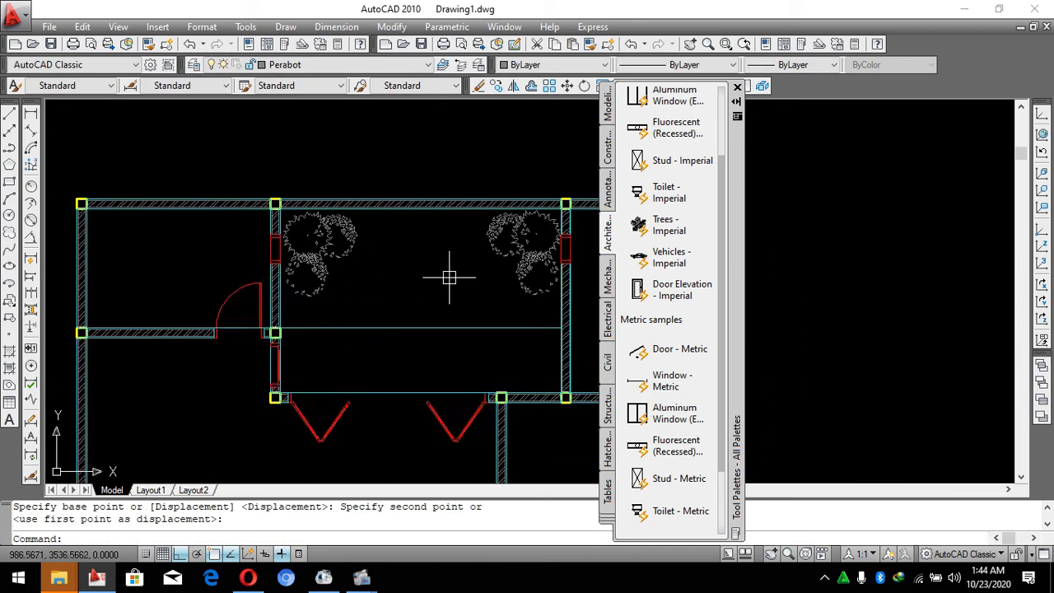
Move the enlarged right plant group slightly so it clears the garden's right wall.
scroll(535, 297, "up", 3)
left_click(490, 205)
type("m")
key("Return")
left_click(490, 205)
scroll(431, 285, "down", 3)
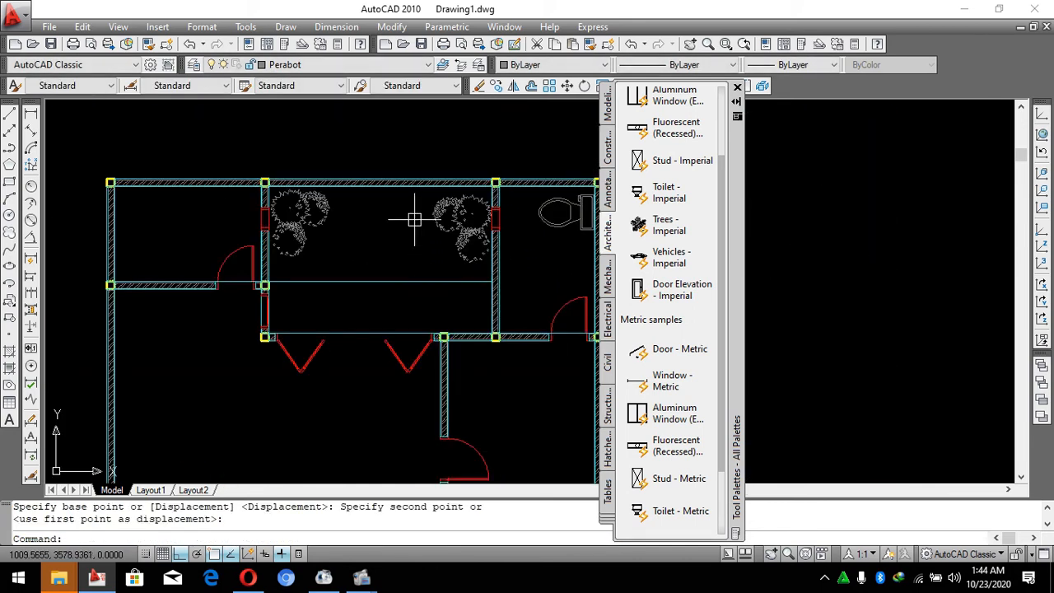
left_click(414, 219)
scroll(536, 216, "up", 2)
scroll(536, 216, "up", 2)
scroll(494, 201, "down", 4)
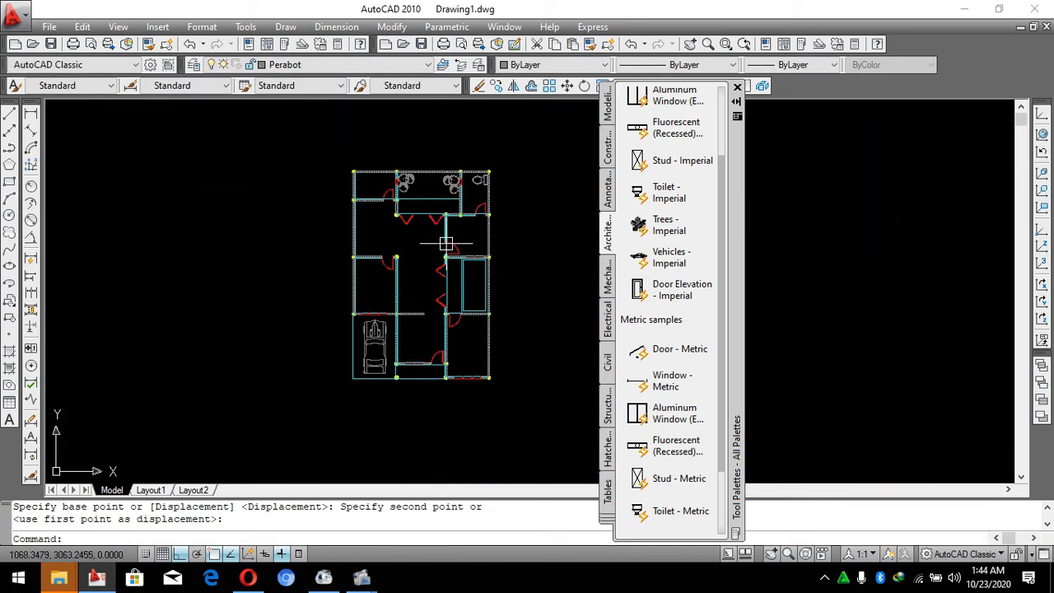
scroll(415, 317, "up", 1)
key("Escape")
key("Escape")
Copy the toilet horizontally from the upper-right room into the upper-left room.
scroll(395, 386, "up", 2)
scroll(387, 345, "down", 2)
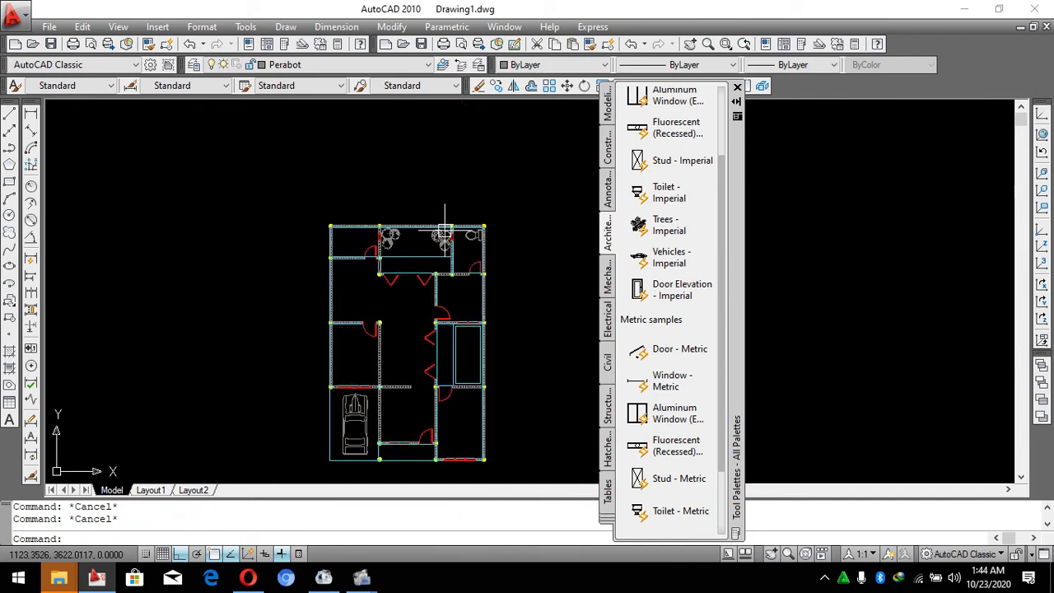
scroll(362, 247, "up", 2)
scroll(288, 206, "up", 3)
left_click(466, 256)
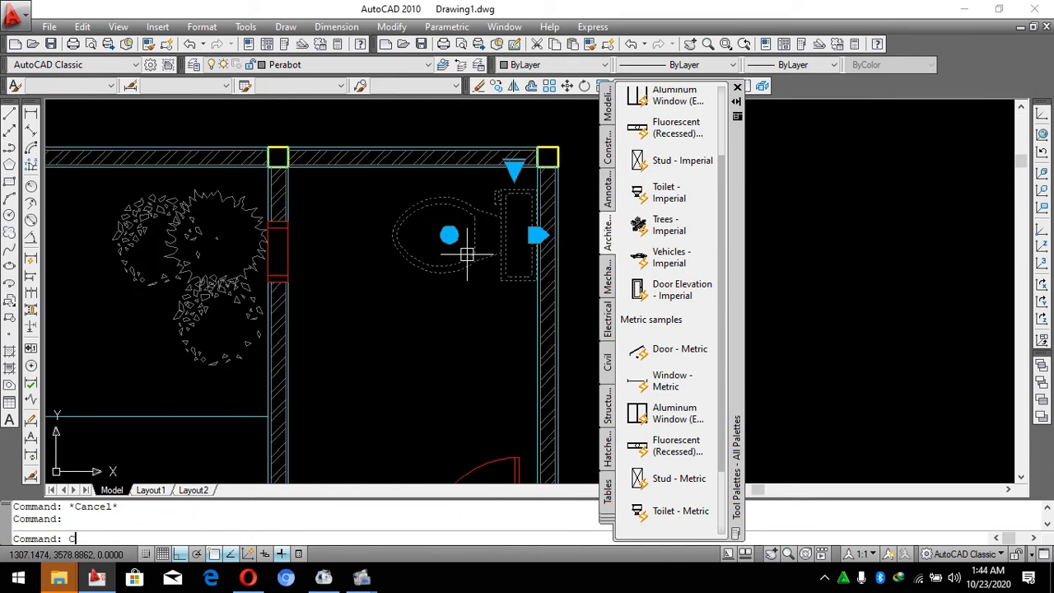
type("CO")
key("Return")
left_click(489, 285)
scroll(489, 284, "down", 4)
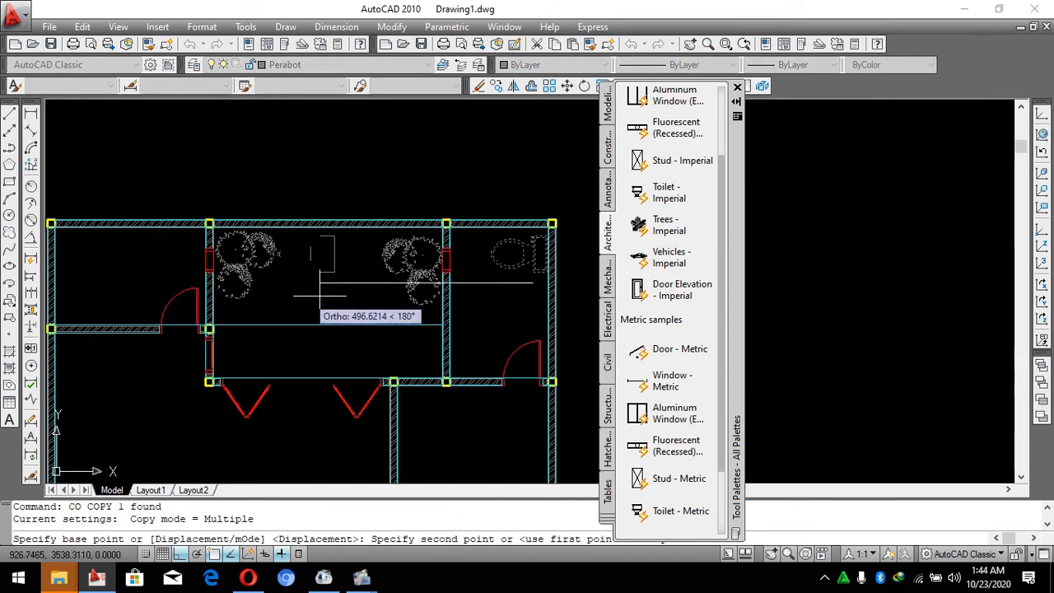
left_click(200, 294)
key("Escape")
Rotate the copied toilet 90° so its tank faces the upper wall.
left_click(285, 227)
left_click(157, 246)
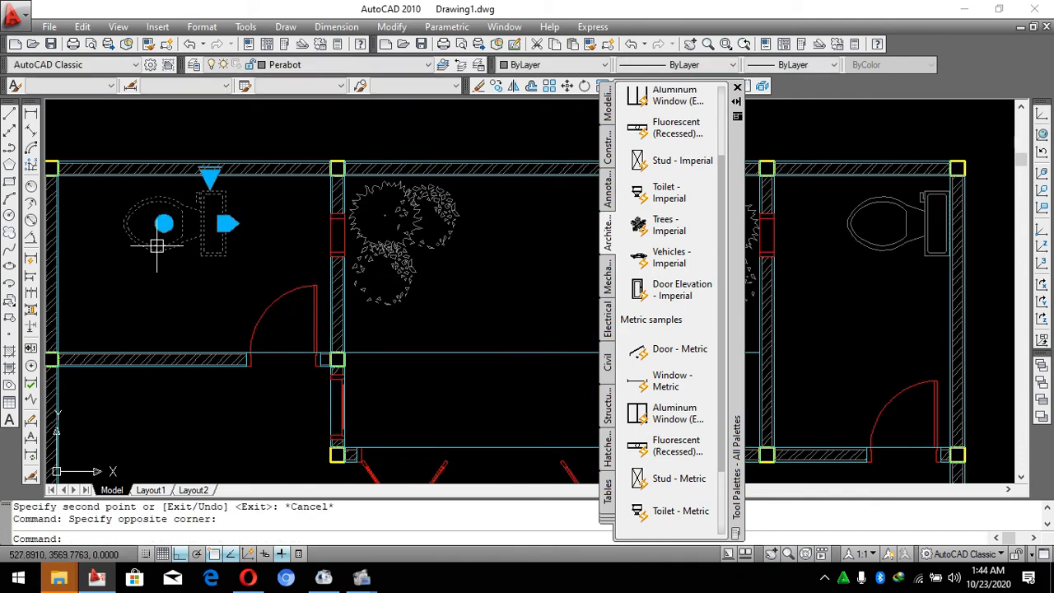
type("RO")
key("Return")
left_click(254, 244)
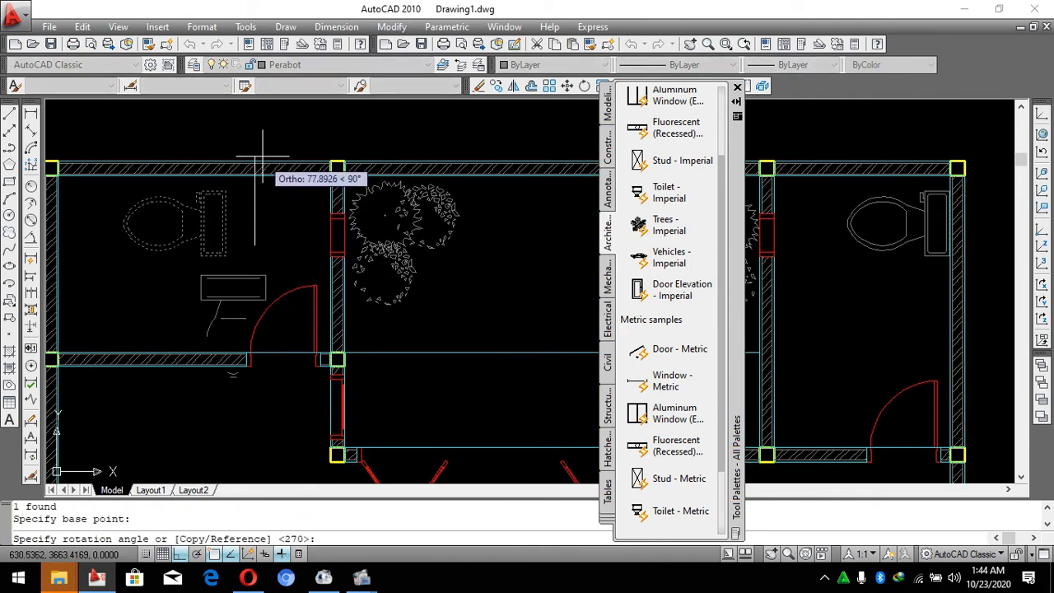
left_click(264, 119)
key("Escape")
Move the copied toilet horizontally toward the left outer wall.
left_click(245, 287)
left_click(203, 238)
scroll(510, 254, "down", 4)
scroll(349, 343, "up", 3)
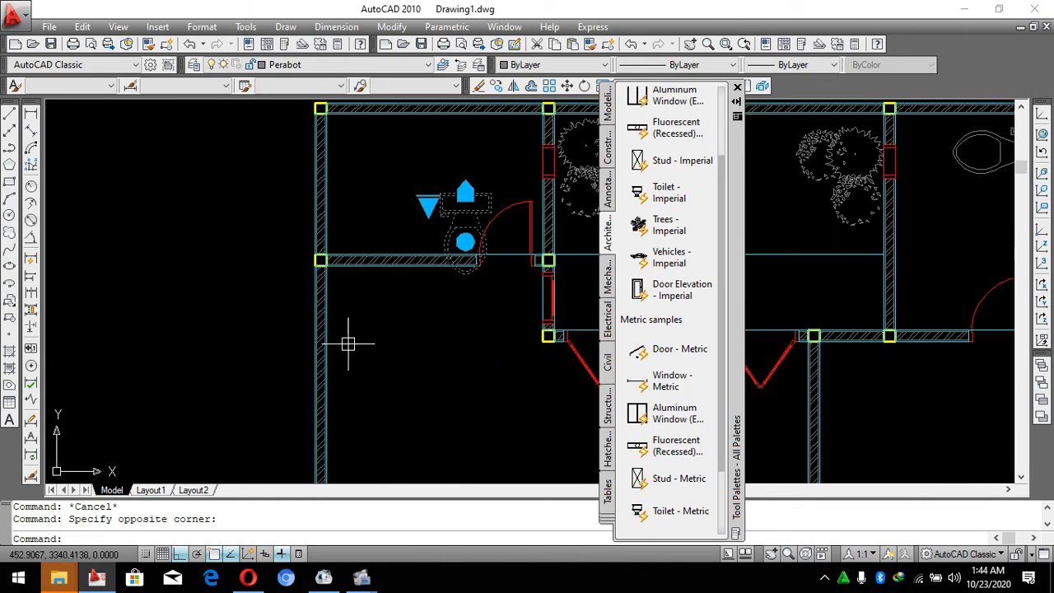
type("M")
key("Return")
left_click(457, 352)
scroll(341, 348, "up", 3)
left_click(359, 191)
Move the copied toilet straight up until the back of its tank sits against the upper outer wall.
left_click(354, 197)
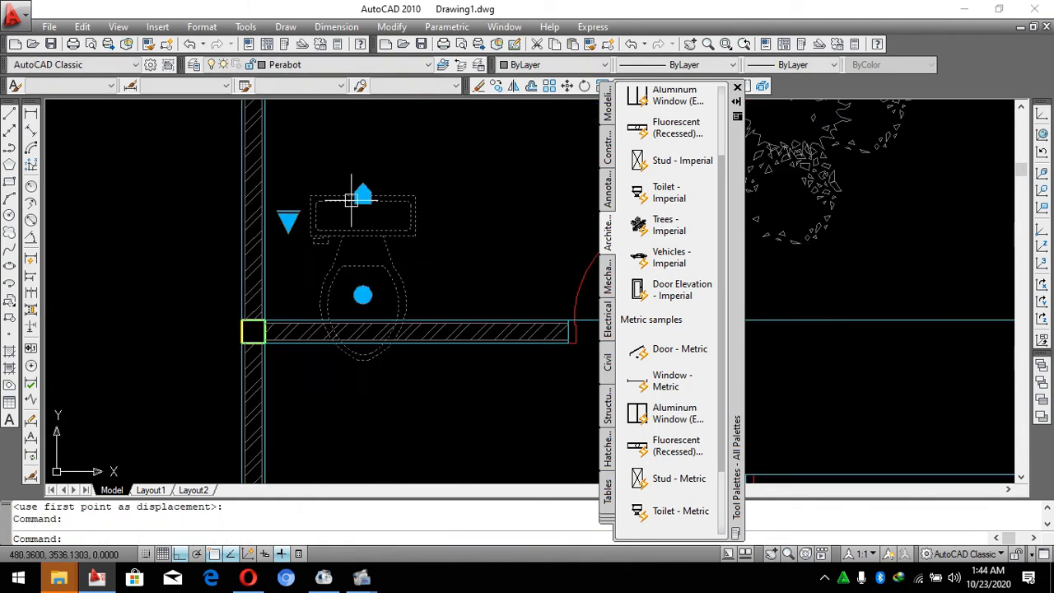
type("M")
key("Return")
left_click(345, 199)
scroll(353, 275, "down", 3)
scroll(349, 176, "up", 3)
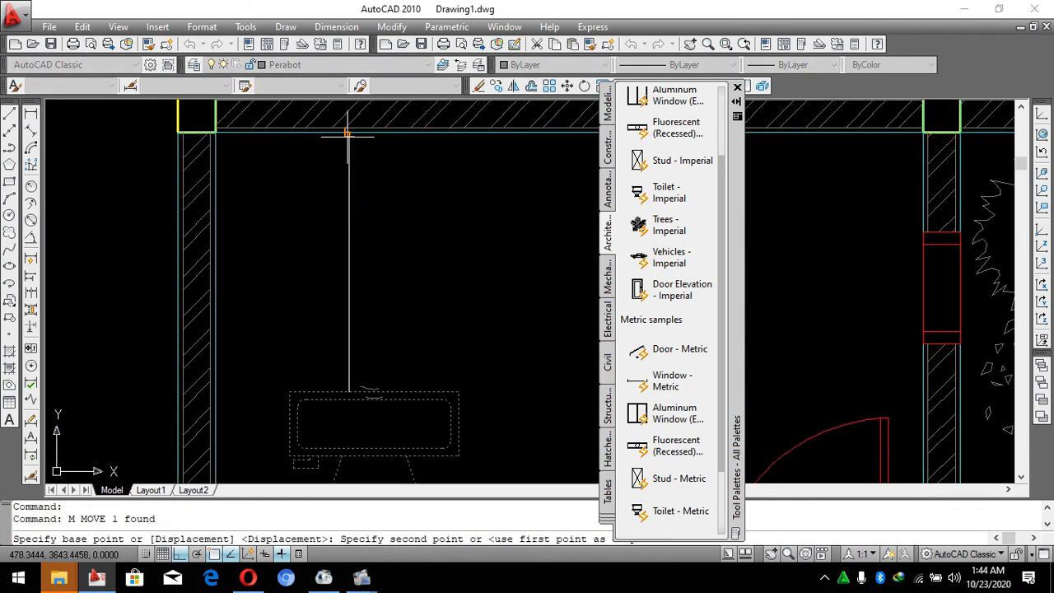
left_click(347, 134)
Shift the toilet in the upper-left room slightly further toward the left outer wall.
left_click(448, 215)
left_click(253, 175)
type("M")
key("Return")
left_click(511, 287)
left_click(478, 290)
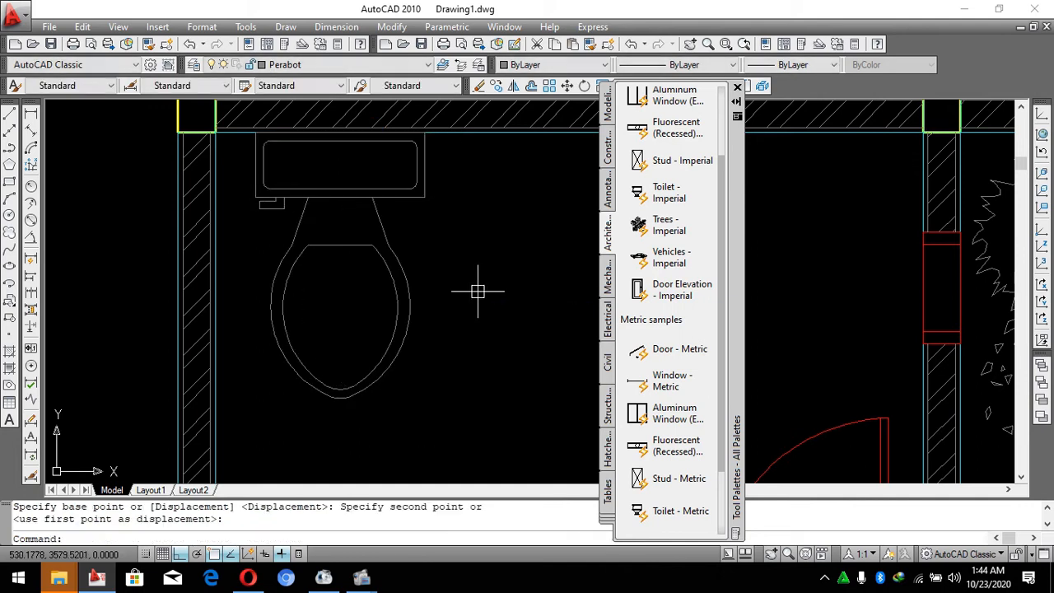
scroll(316, 216, "down", 4)
key("Escape")
key("Escape")
Look over the whole floor plan and browse the metric architectural samples for further furniture.
scroll(424, 298, "down", 2)
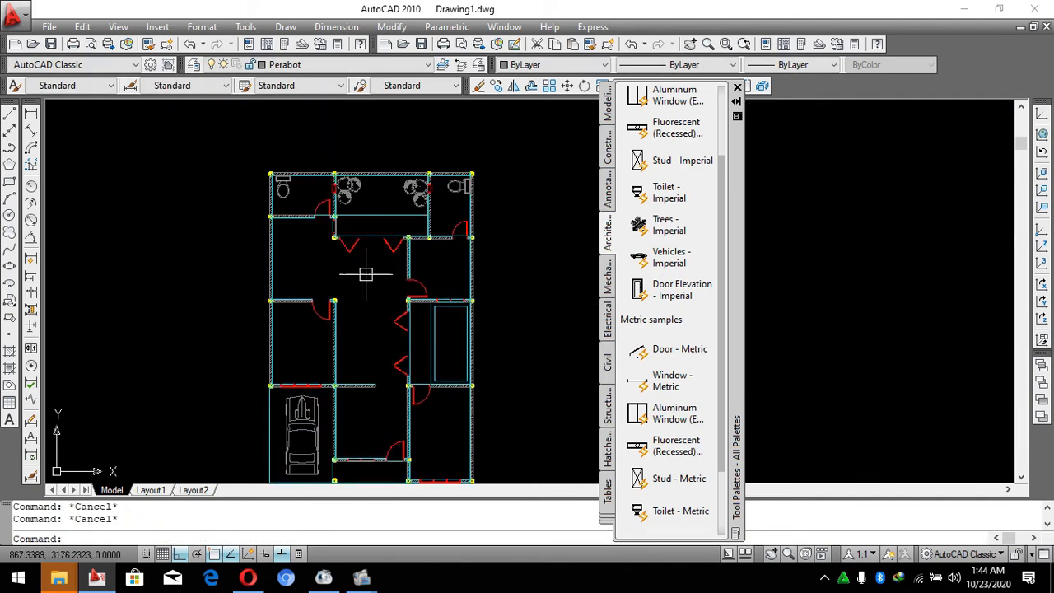
scroll(426, 219, "up", 2)
scroll(429, 167, "down", 2)
scroll(425, 256, "up", 2)
scroll(463, 295, "down", 2)
scroll(462, 357, "up", 2)
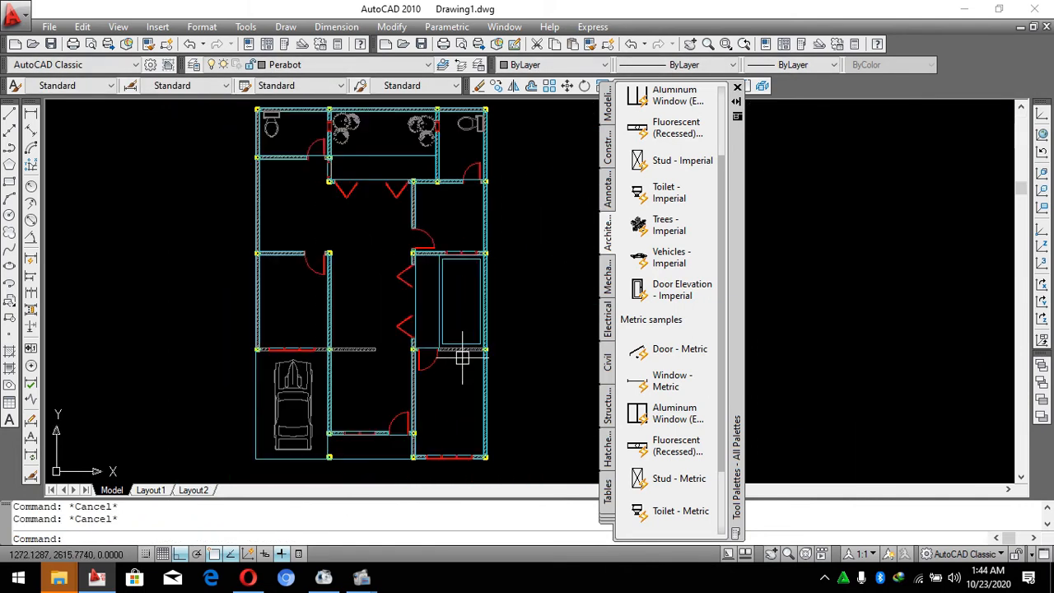
scroll(428, 165, "up", 2)
scroll(396, 214, "down", 4)
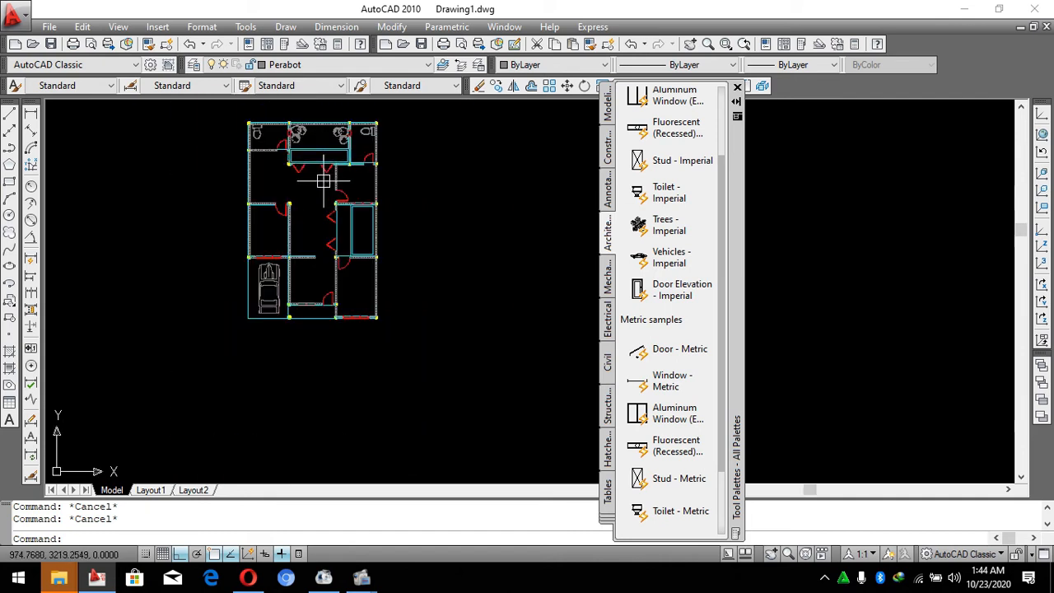
scroll(494, 247, "up", 1)
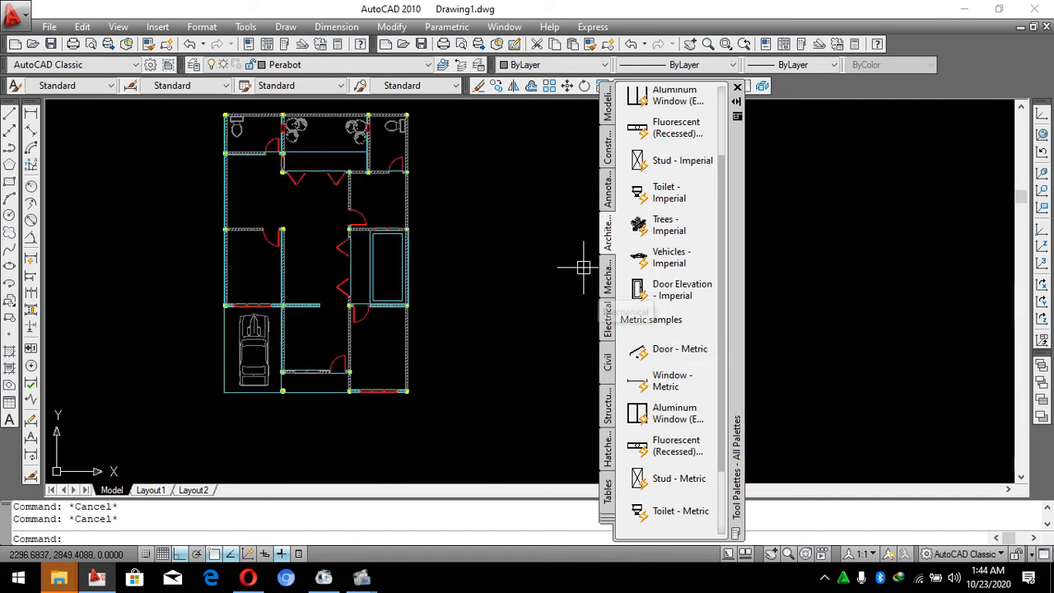
scroll(663, 379, "down", 3)
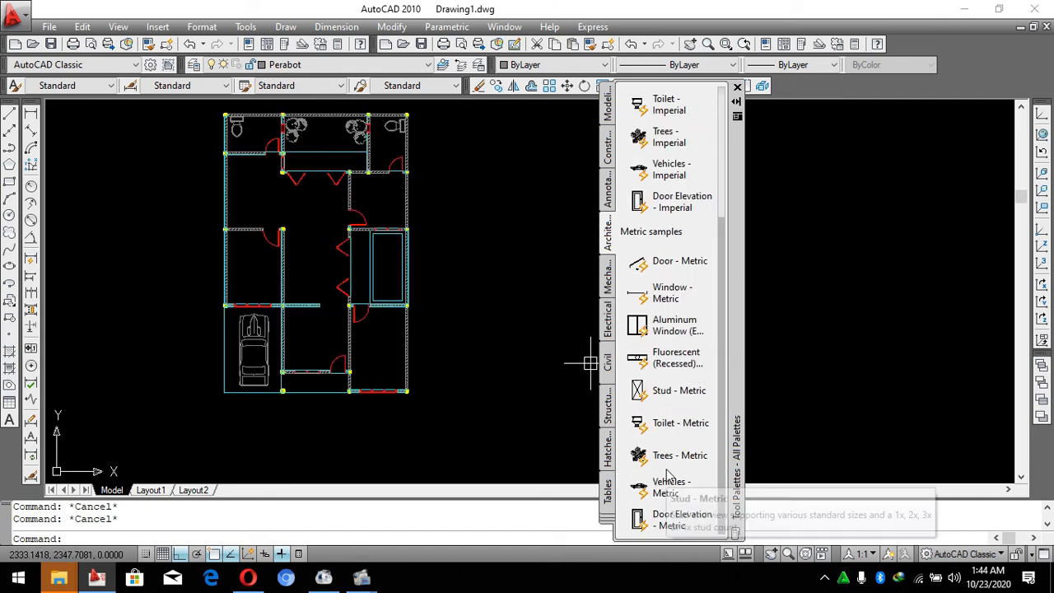
left_click(659, 390)
Draw a 30 by 100 rectangle in the left room above the garage.
scroll(223, 228, "up", 5)
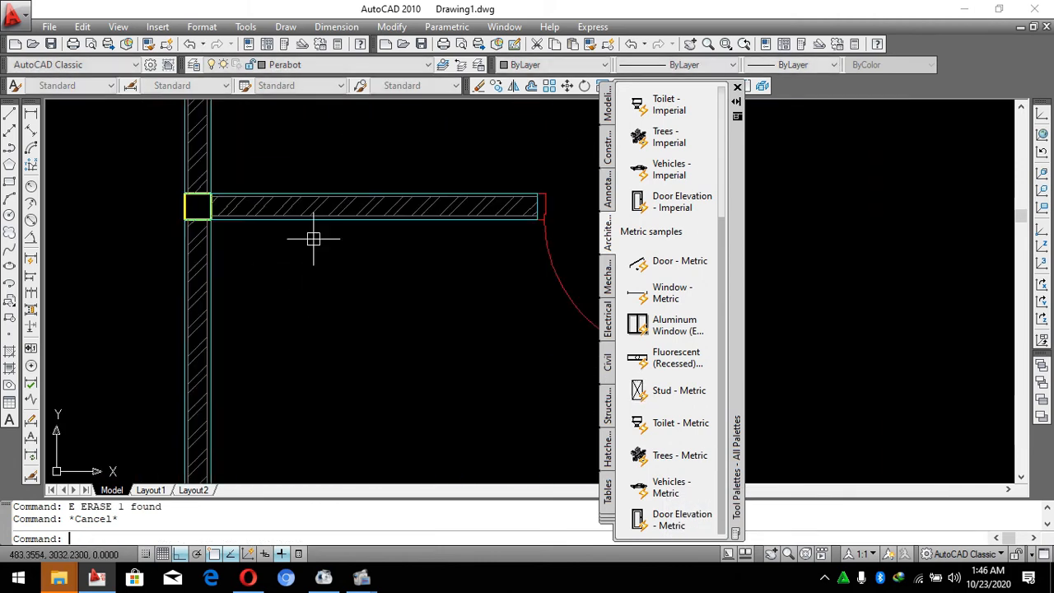
scroll(272, 238, "up", 2)
type("REC")
key("Return")
scroll(272, 247, "down", 3)
left_click(399, 313)
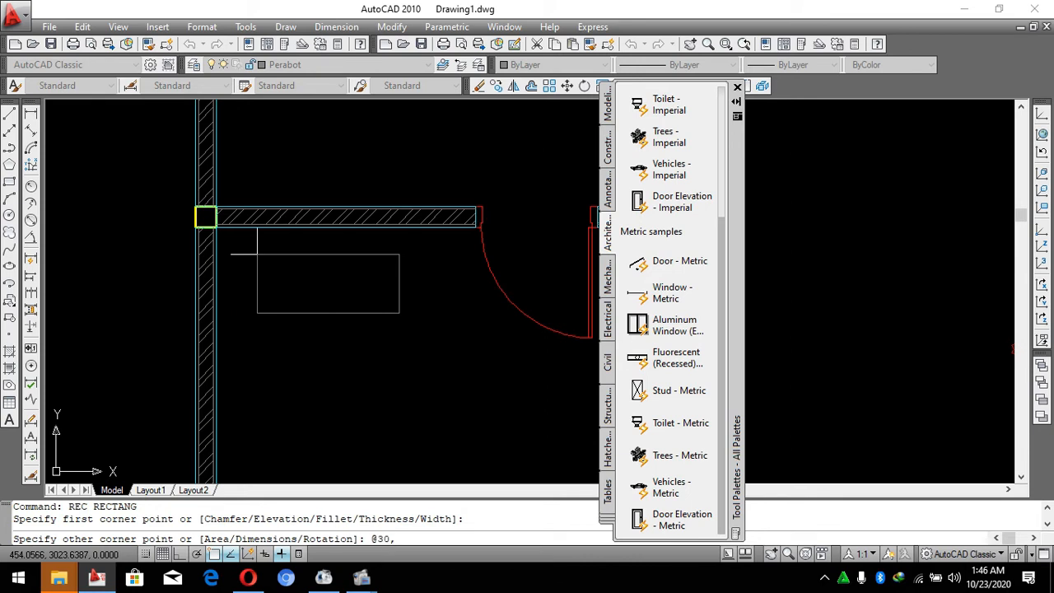
key("Return")
Rotate the rectangle 270° so its long side lies horizontally.
left_click(404, 273)
left_click(336, 301)
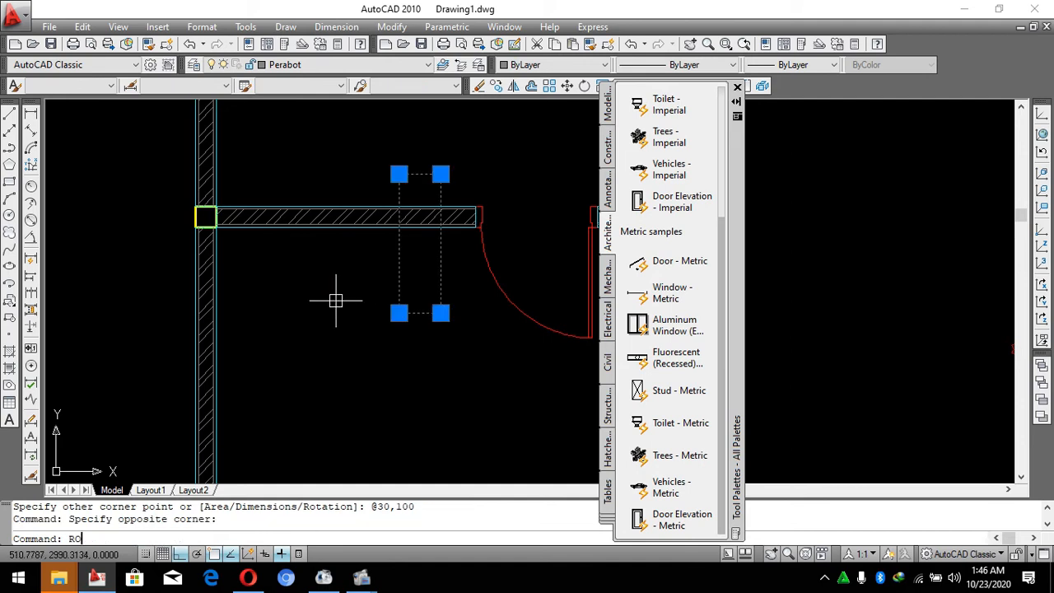
type("RO")
key("Return")
left_click(398, 278)
left_click(384, 405)
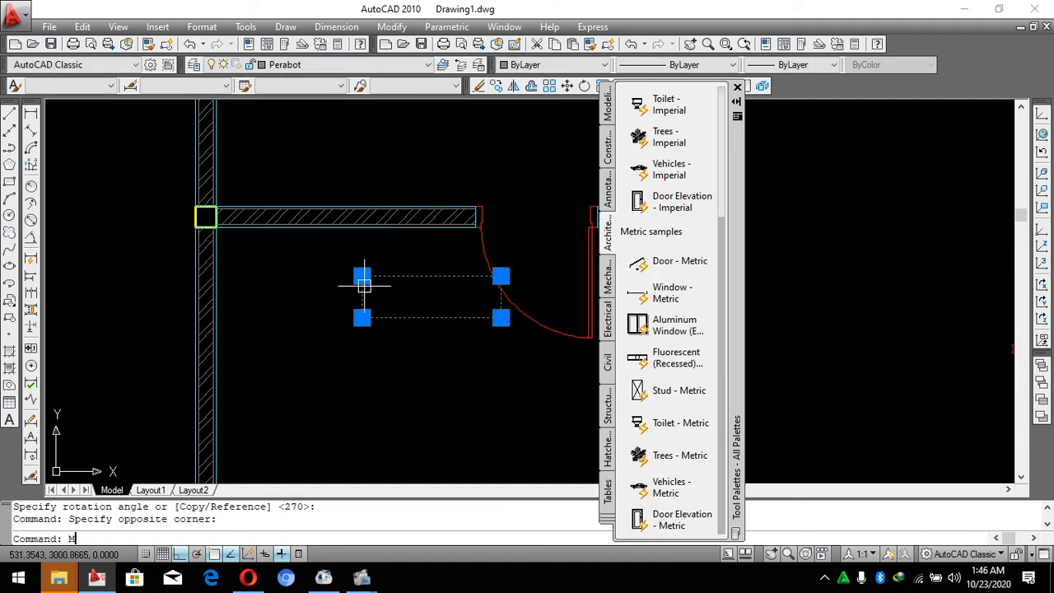
Move the rectangle by its upper-left corner to the upper-left inner corner of the room, at the column.
type("M")
key("Return")
left_click(364, 278)
scroll(216, 215, "up", 4)
left_click(230, 221)
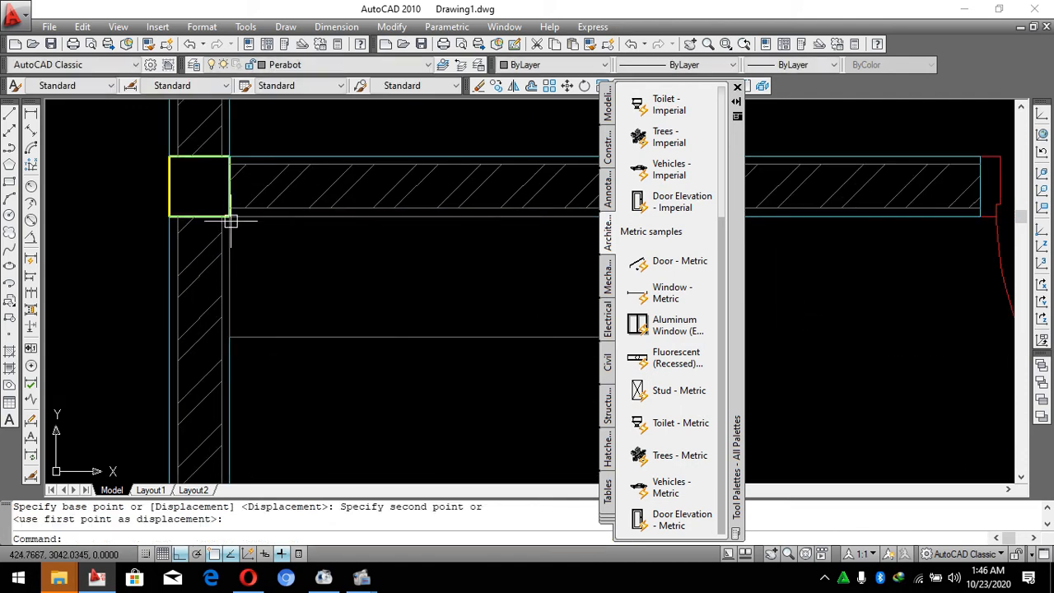
scroll(242, 244, "down", 4)
key("Escape")
key("Escape")
Stretch the right end of the rectangle horizontally toward the room's door to lengthen it.
left_click(409, 301)
left_click(379, 190)
type("S")
key("Return")
left_click(384, 158)
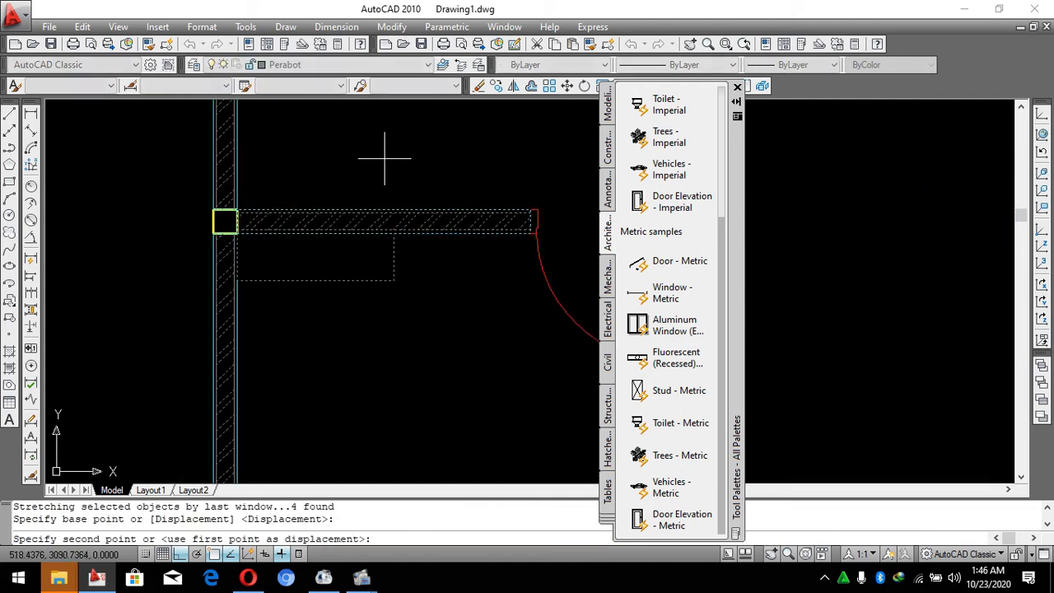
left_click(435, 159)
key("Escape")
scroll(428, 197, "down", 3)
key("Escape")
scroll(440, 197, "up", 2)
left_click(428, 268)
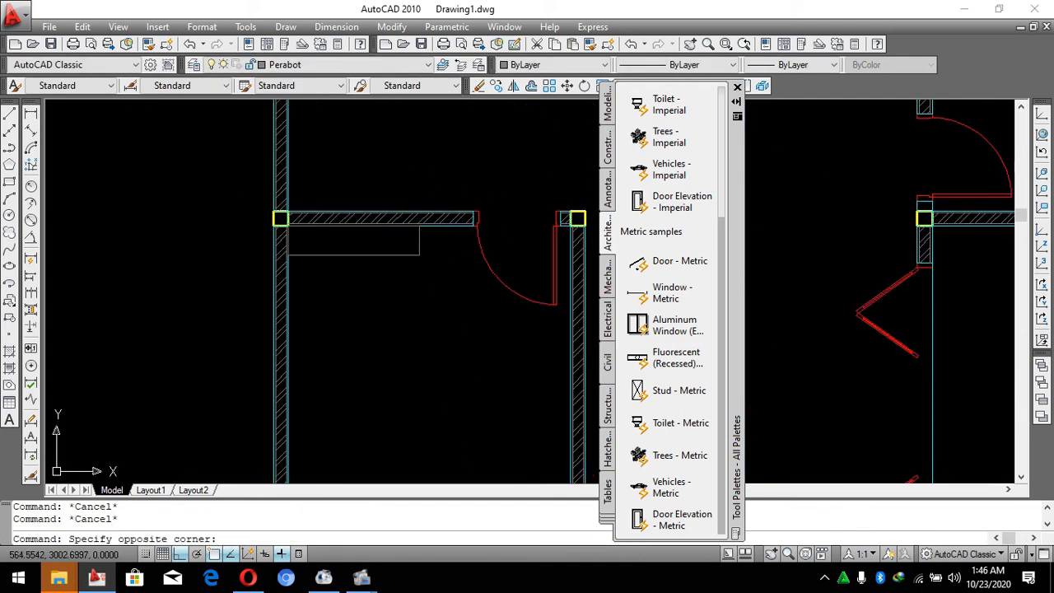
left_click(420, 150)
type("S")
key("Return")
left_click(430, 155)
key("Escape")
scroll(431, 244, "down", 4)
key("Escape")
Switch to the Opera browser and open the dwgmodels.com furniture page.
scroll(455, 233, "down", 2)
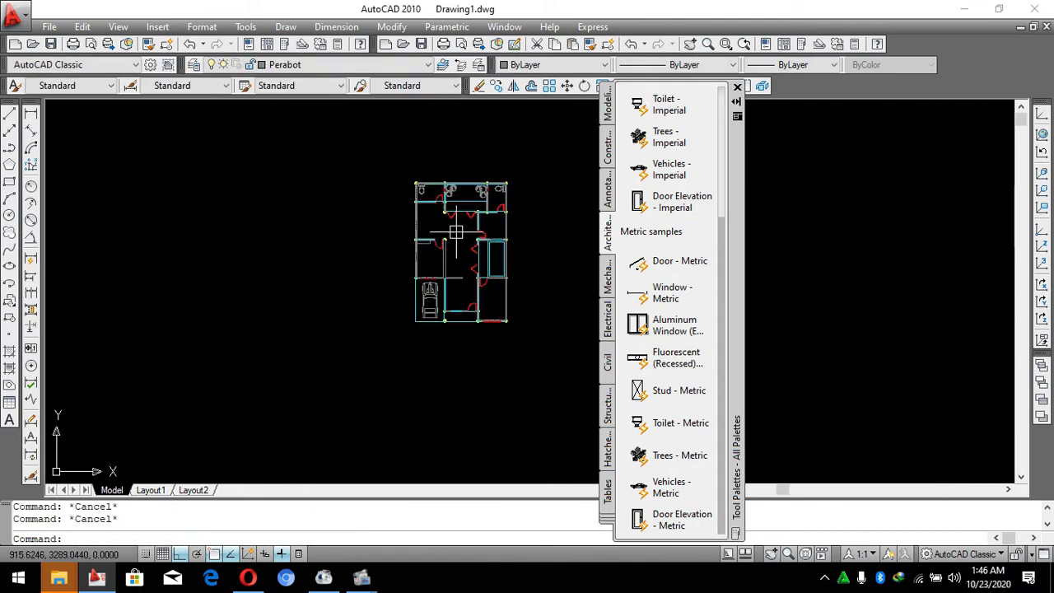
scroll(481, 198, "up", 5)
scroll(354, 337, "down", 3)
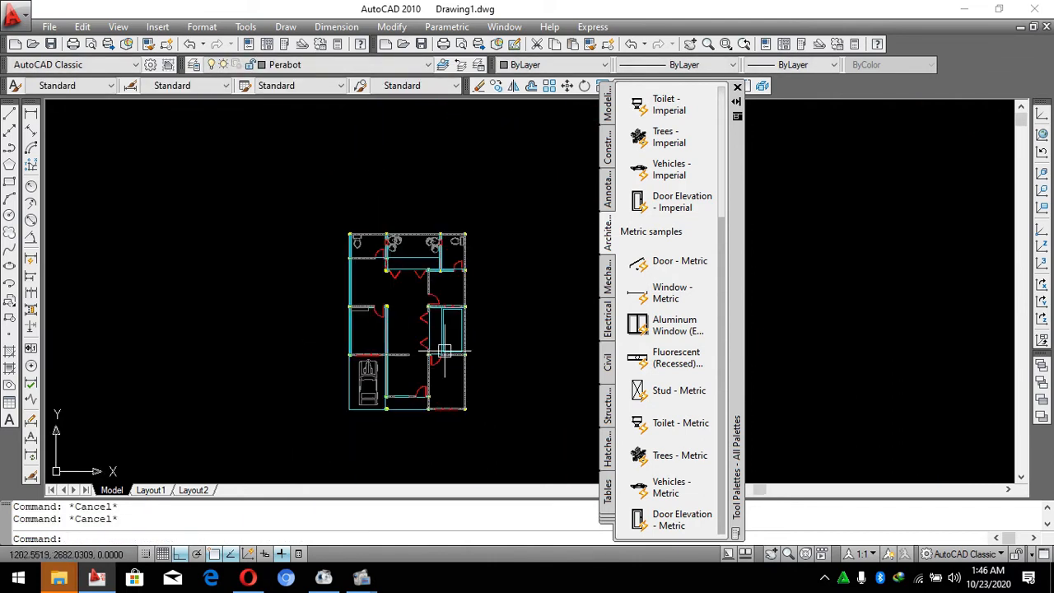
scroll(445, 351, "up", 2)
left_click(247, 579)
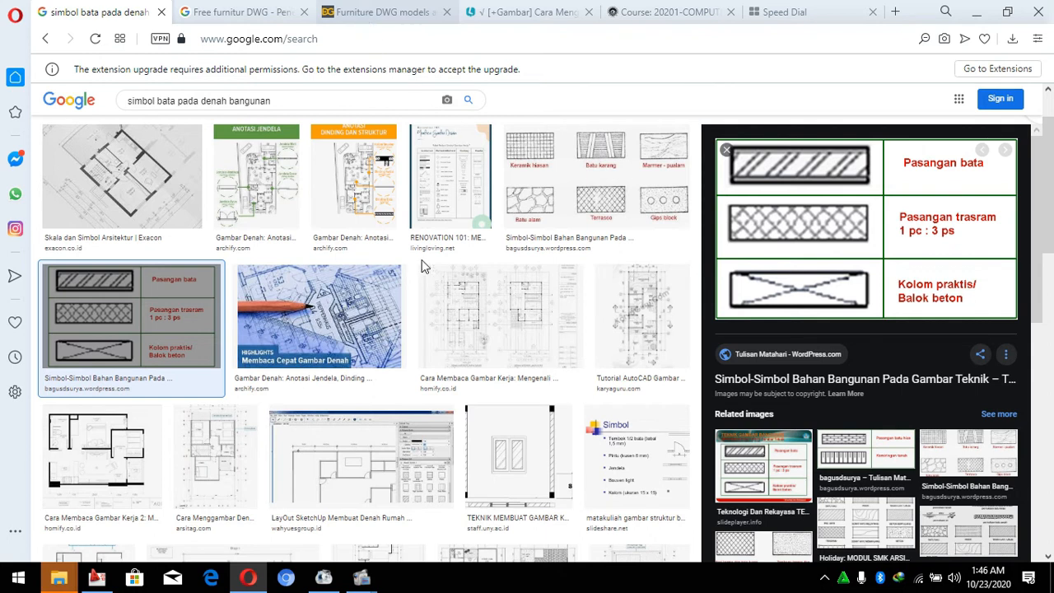
left_click(387, 10)
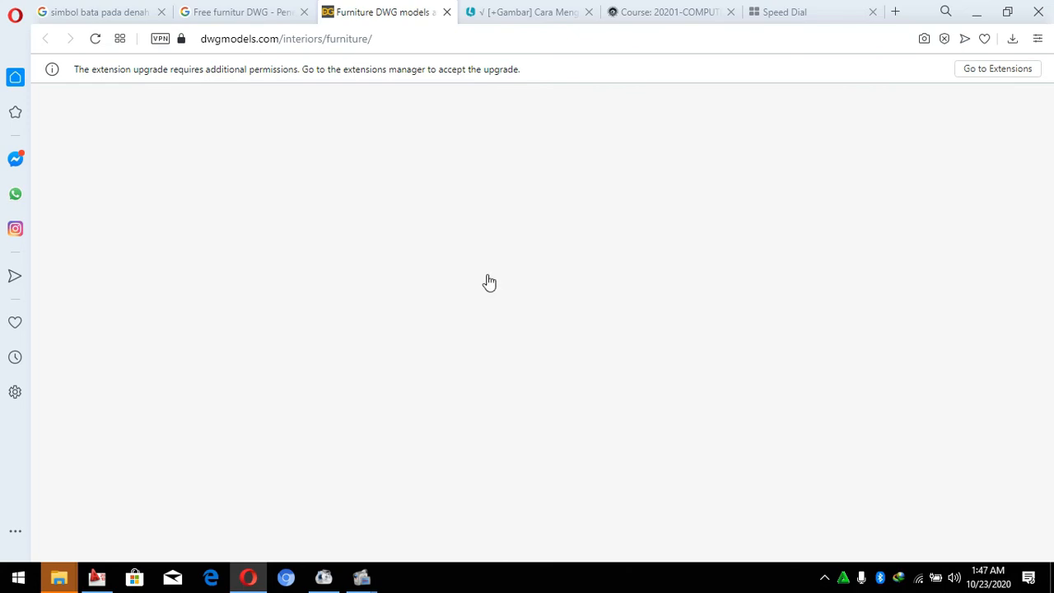
Browse the dwgmodels furniture listing for usable furniture blocks.
scroll(503, 323, "down", 7)
scroll(511, 388, "up", 4)
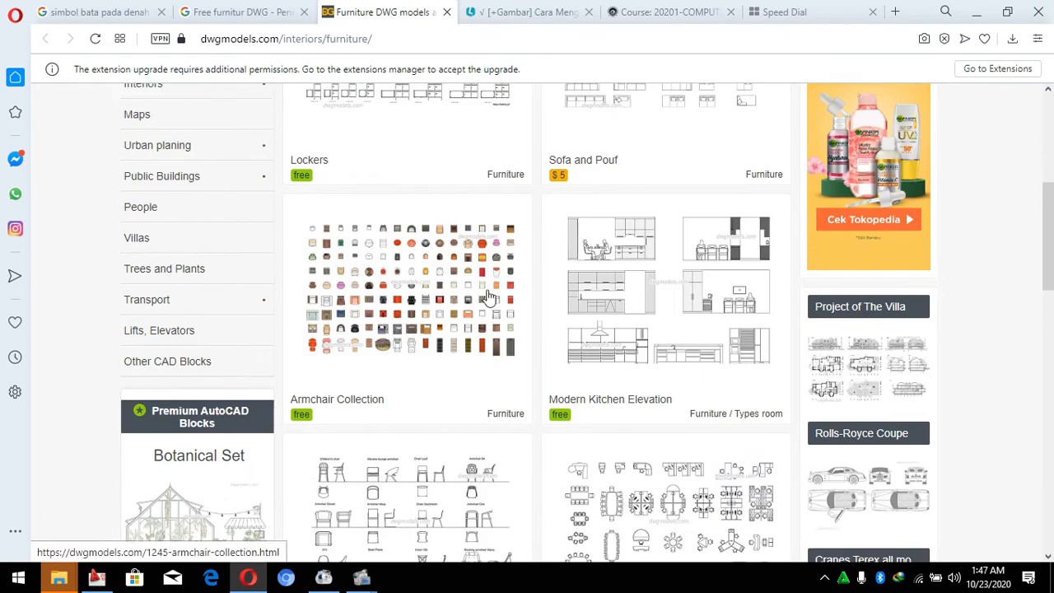
scroll(611, 233, "down", 1)
scroll(612, 233, "down", 4)
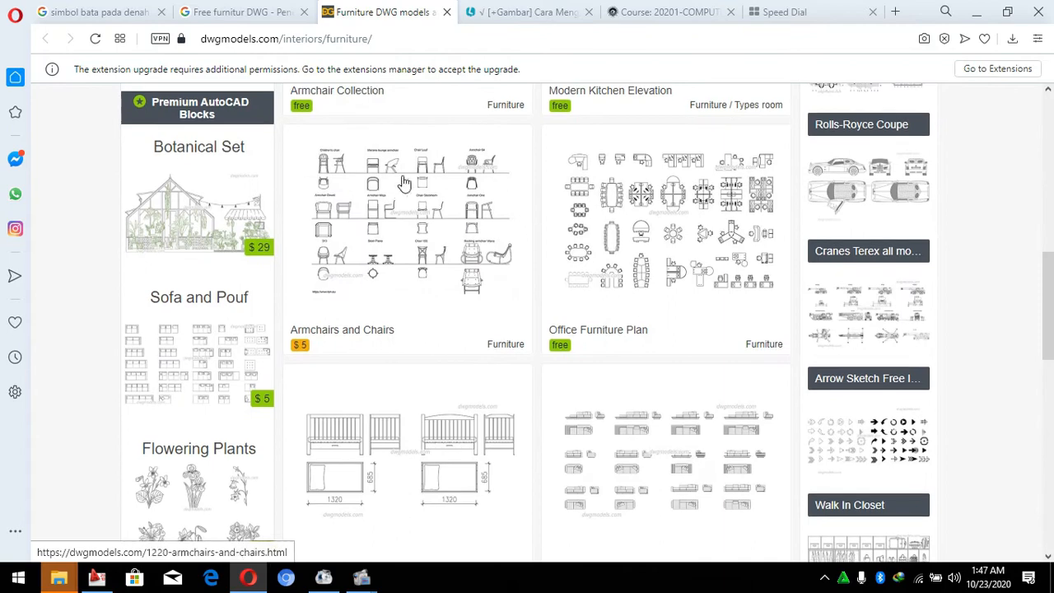
scroll(404, 181, "down", 2)
Switch back to AutoCAD and examine the floor plan's rooms that still need furniture.
left_click(97, 578)
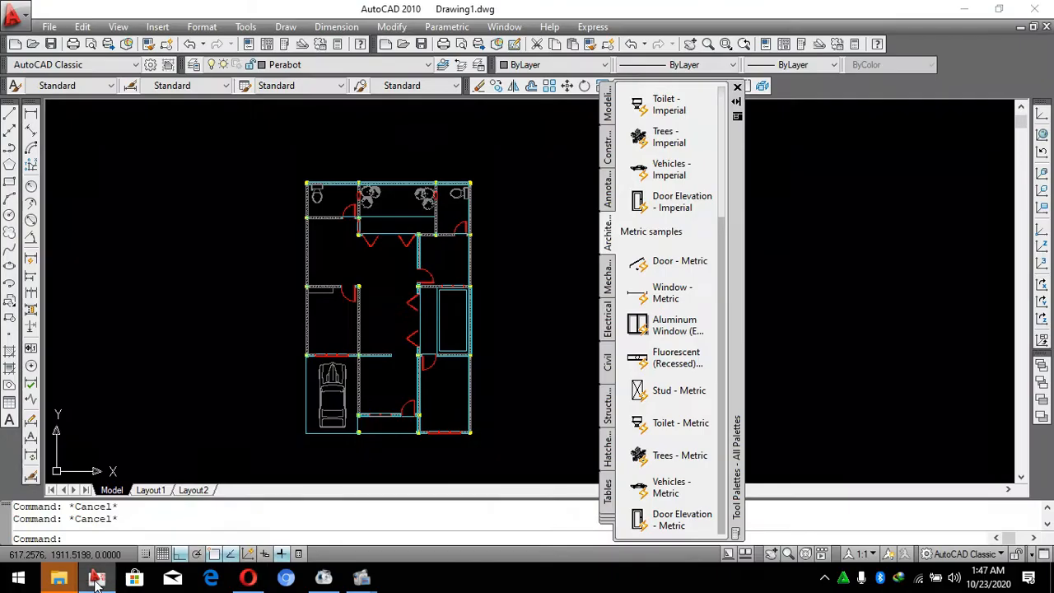
scroll(548, 261, "up", 3)
scroll(461, 205, "up", 1)
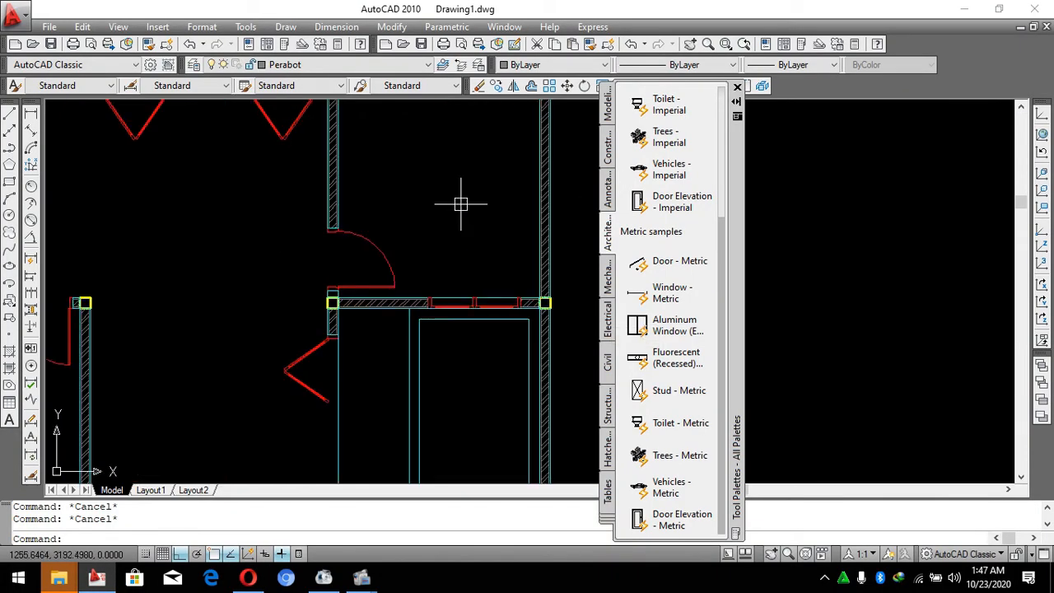
scroll(535, 260, "down", 5)
scroll(535, 260, "up", 3)
scroll(371, 346, "down", 4)
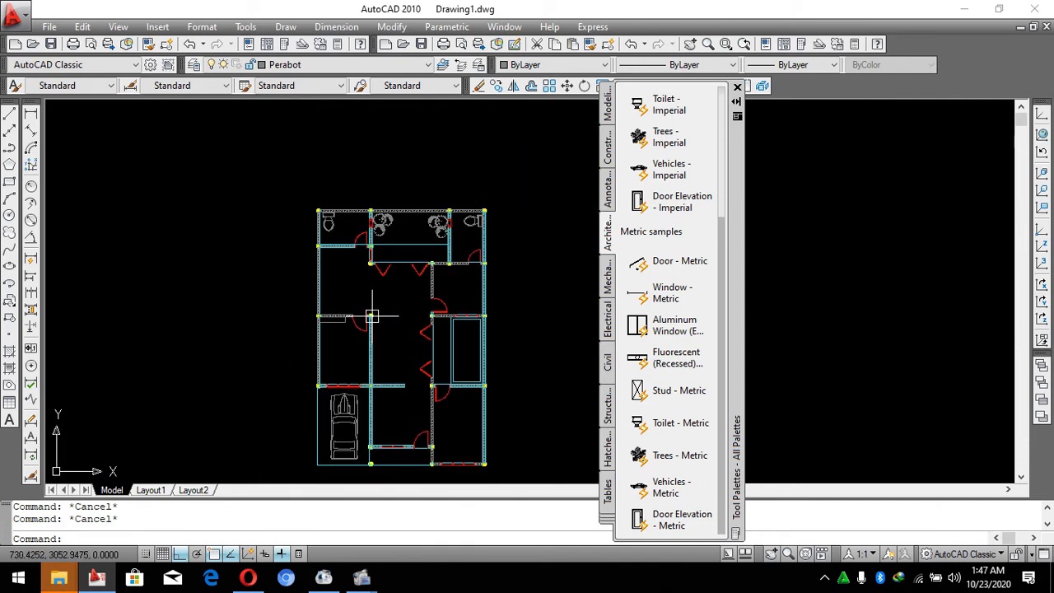
scroll(369, 369, "up", 1)
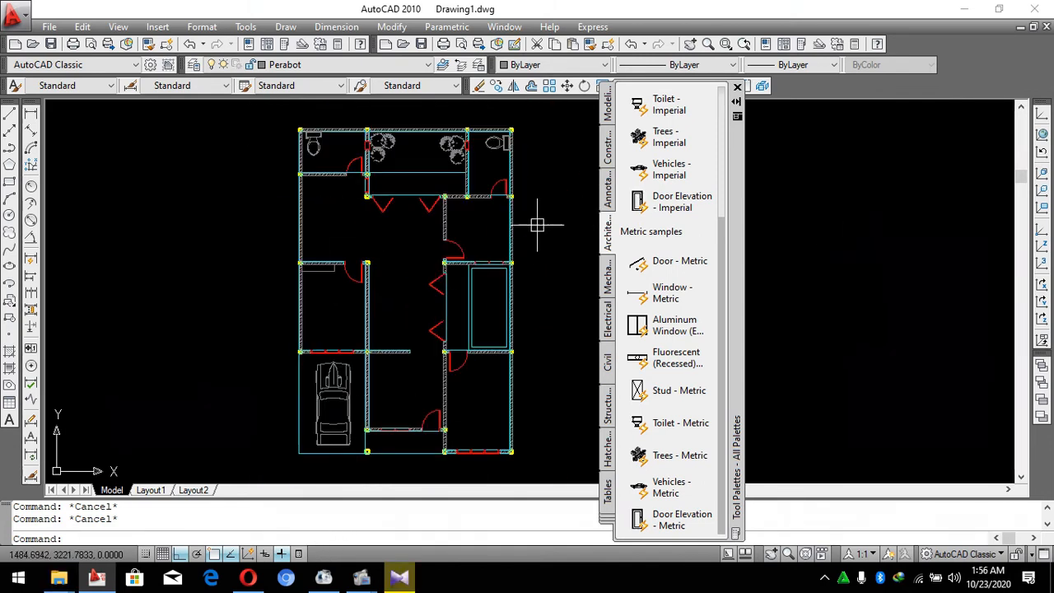
scroll(404, 228, "up", 2)
scroll(400, 233, "up", 1)
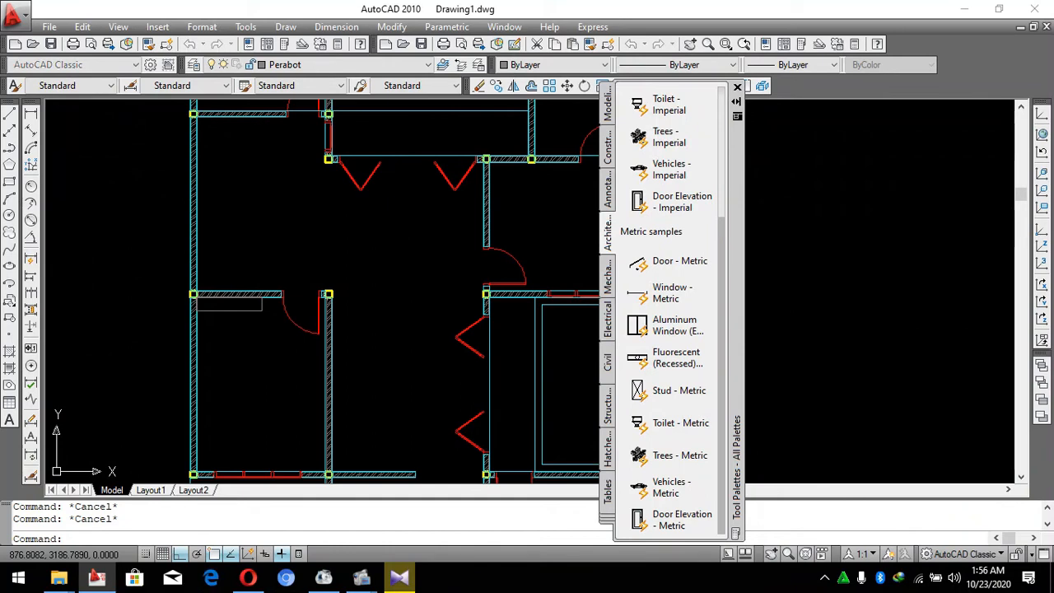
Open the DesignCenter and display the blocks contained in Home - Space Planner.dwg.
key("ctrl+2")
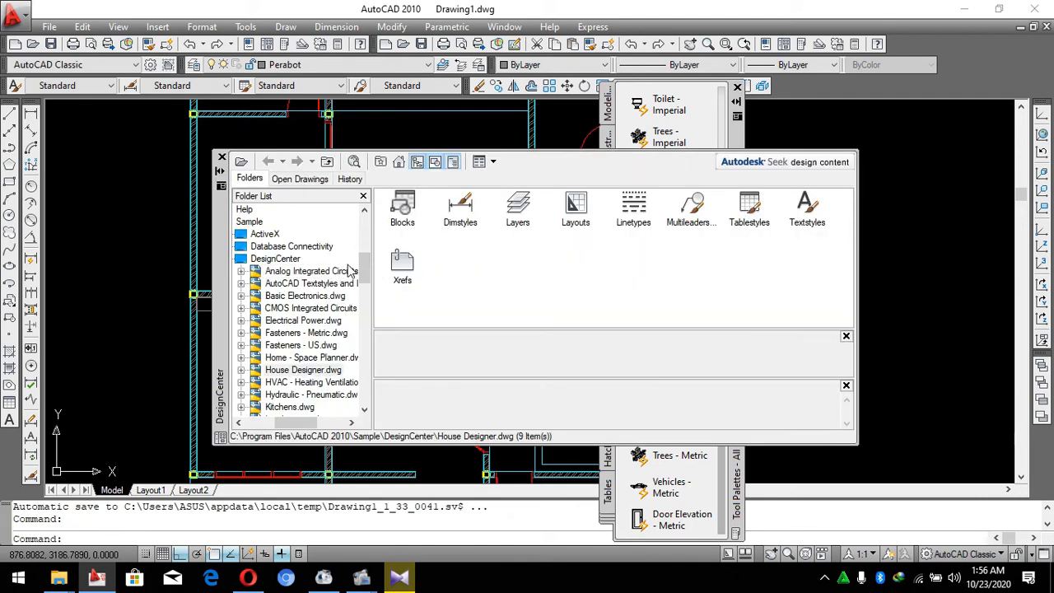
double_click(402, 211)
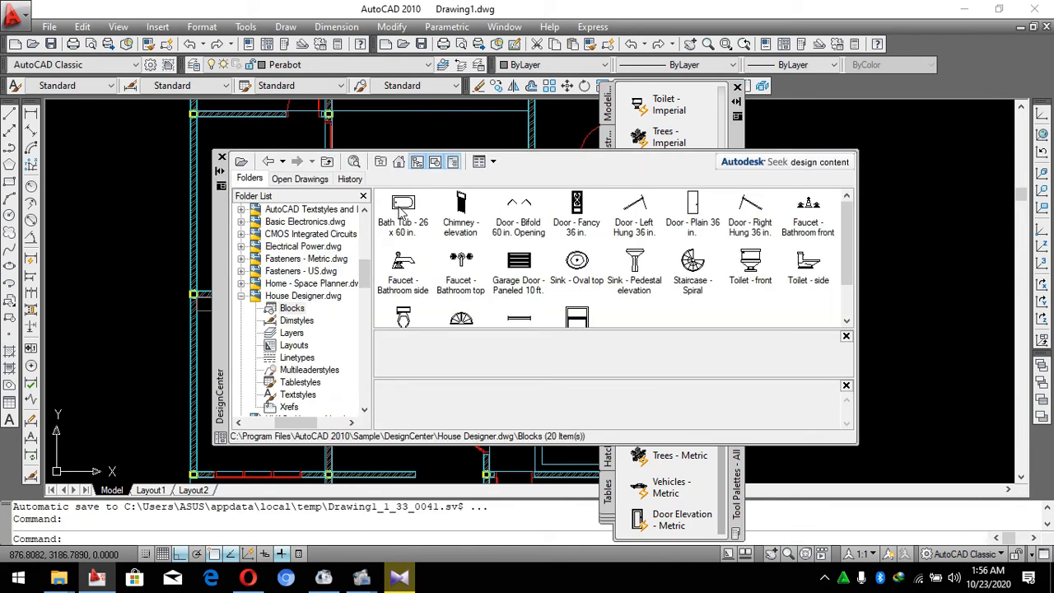
scroll(560, 251, "down", 1)
scroll(576, 279, "up", 1)
left_click(297, 286)
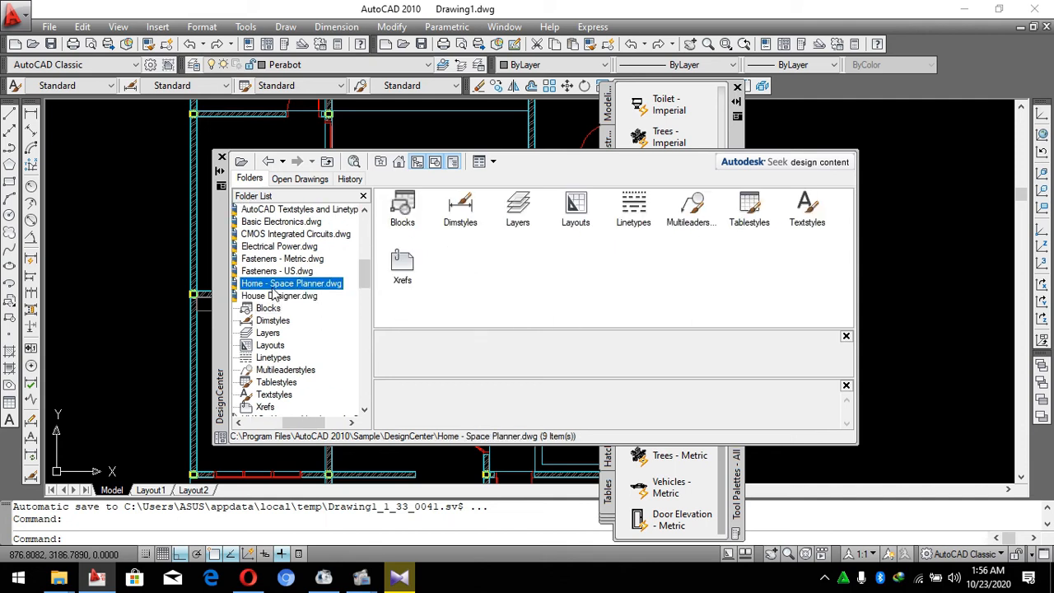
double_click(273, 287)
double_click(401, 212)
scroll(600, 276, "down", 1)
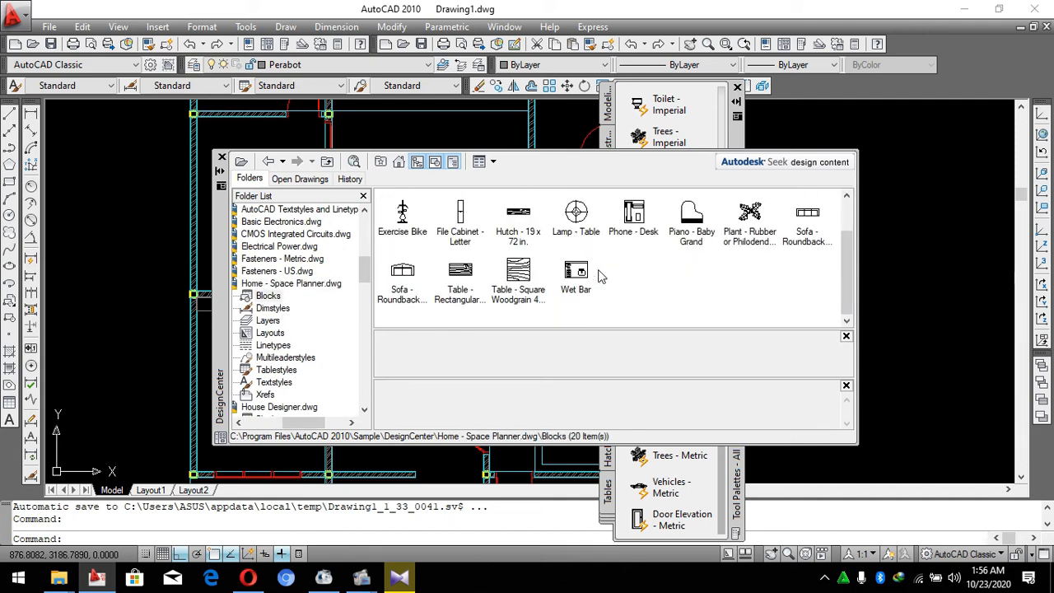
scroll(600, 276, "up", 1)
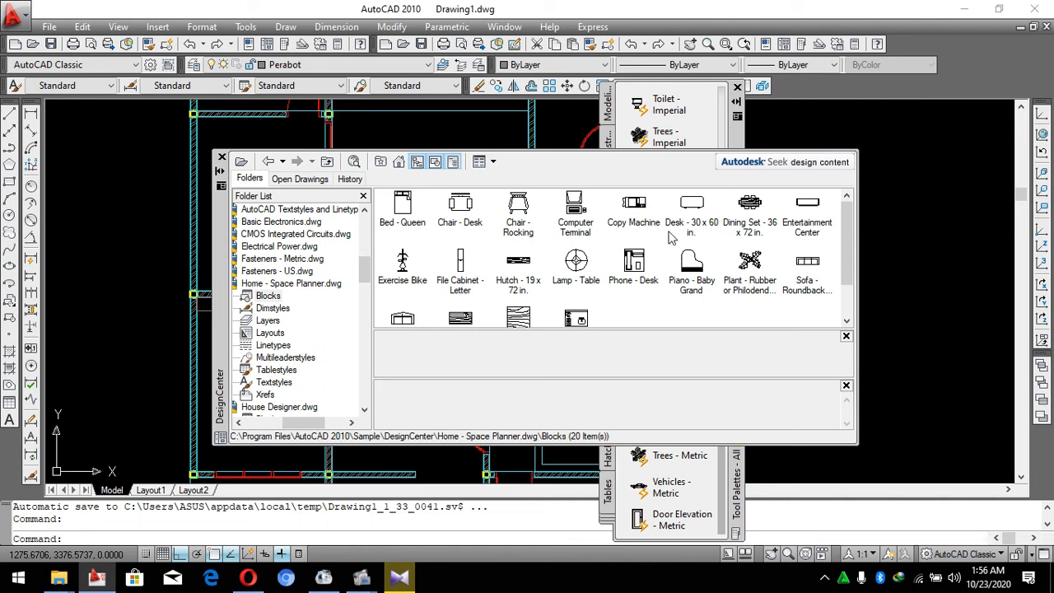
Insert the Bed - Queen block at scale 1 into the room above the garage and close the DesignCenter.
left_click(401, 212)
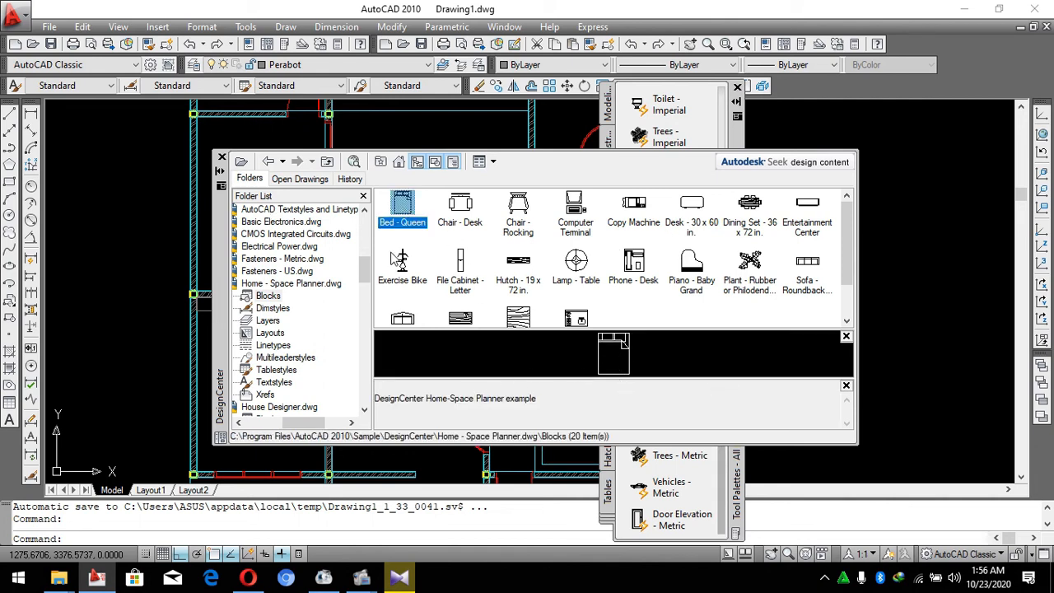
double_click(397, 212)
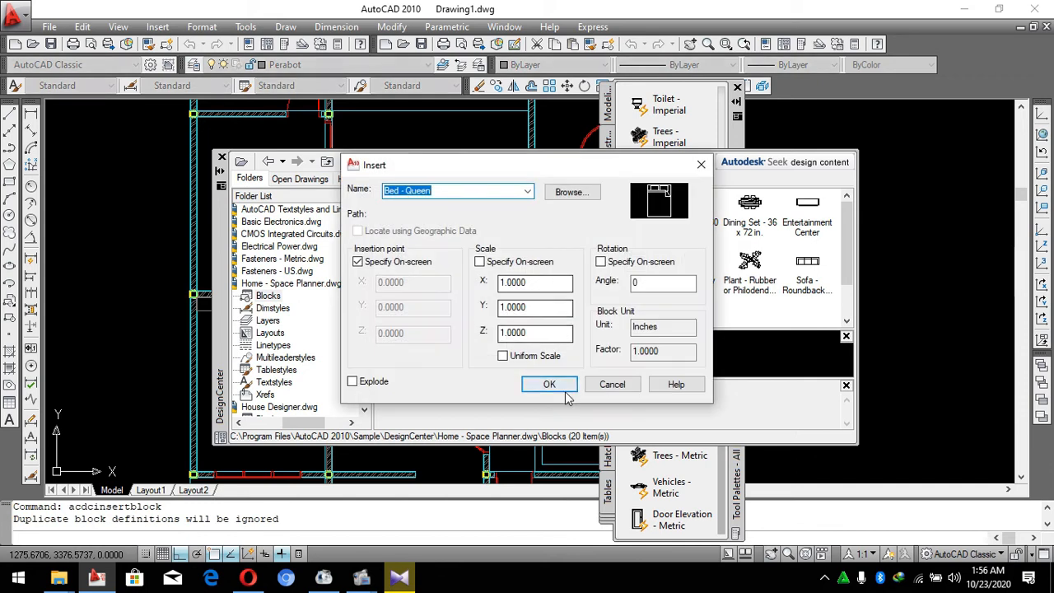
left_click(550, 385)
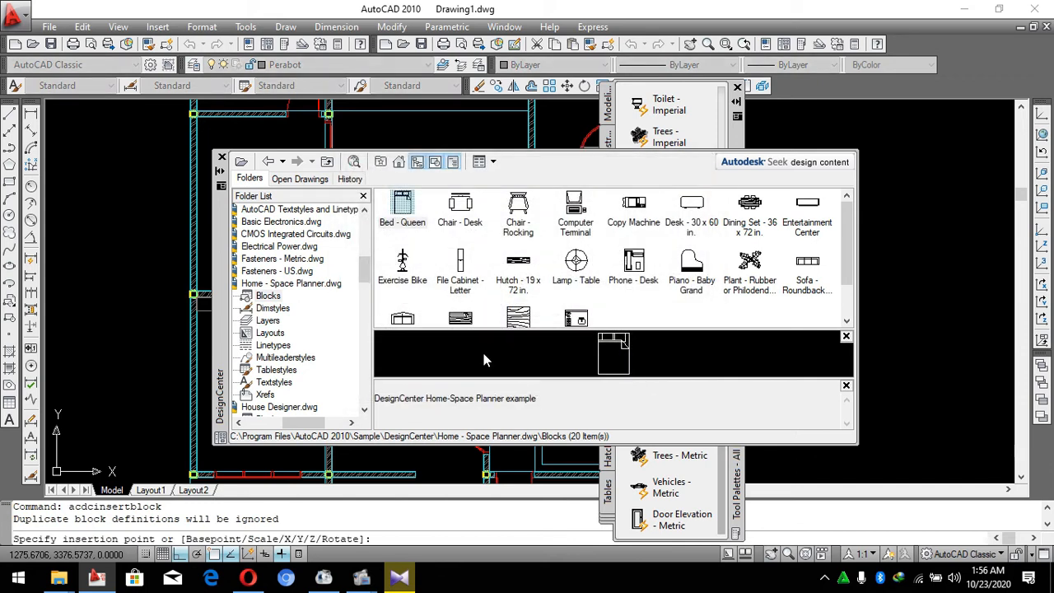
left_click(221, 157)
middle_click_drag(247, 218, 470, 206)
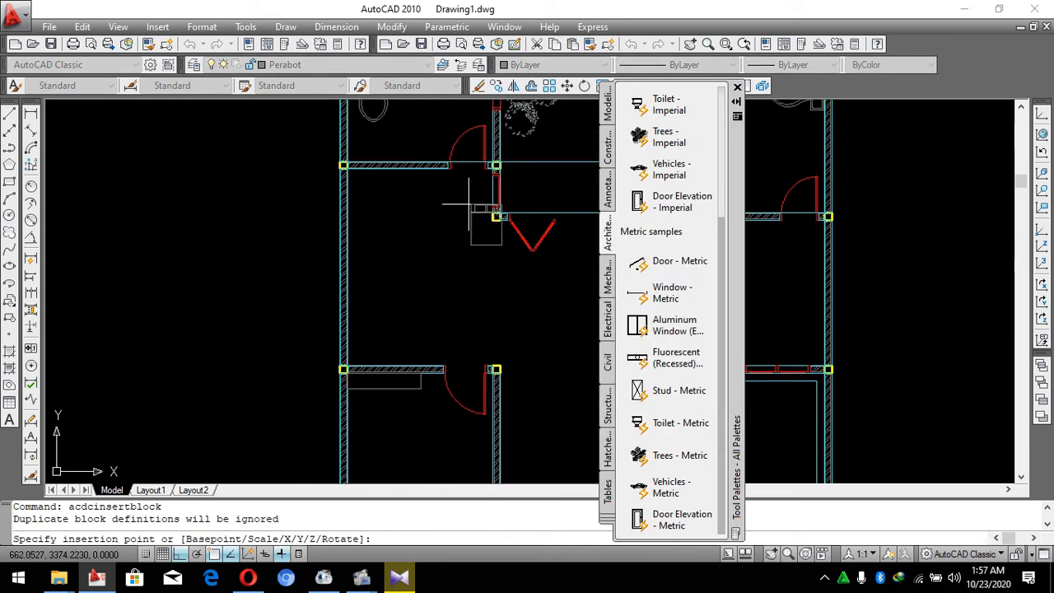
scroll(432, 202, "down", 2)
scroll(422, 317, "up", 2)
scroll(428, 180, "down", 3)
scroll(438, 317, "up", 3)
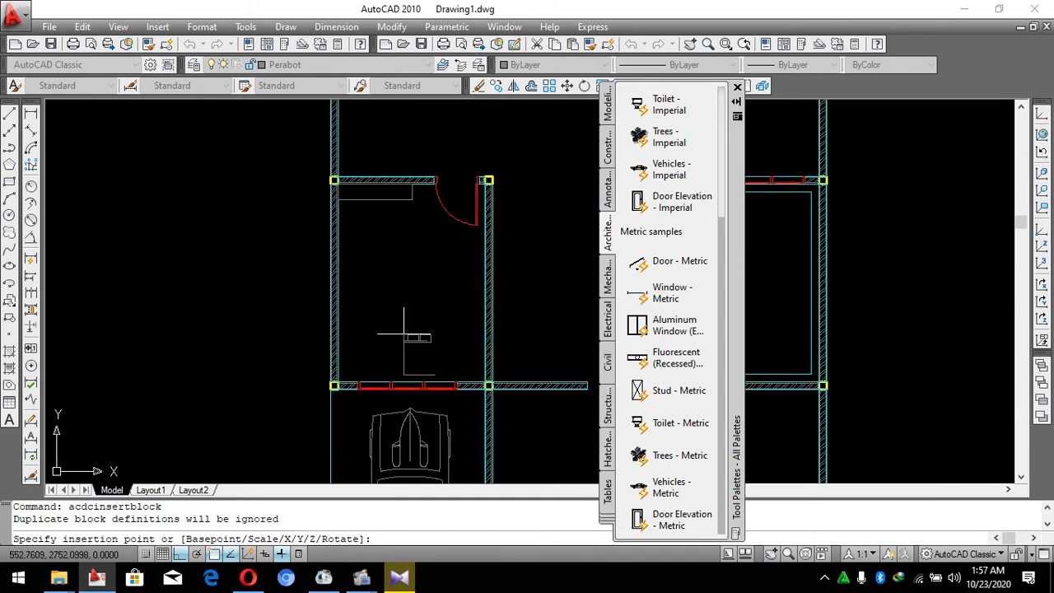
scroll(403, 336, "up", 2)
key("Escape")
Rotate the bed 90° so its pillows face the room's left wall.
left_click(432, 288)
left_click(365, 353)
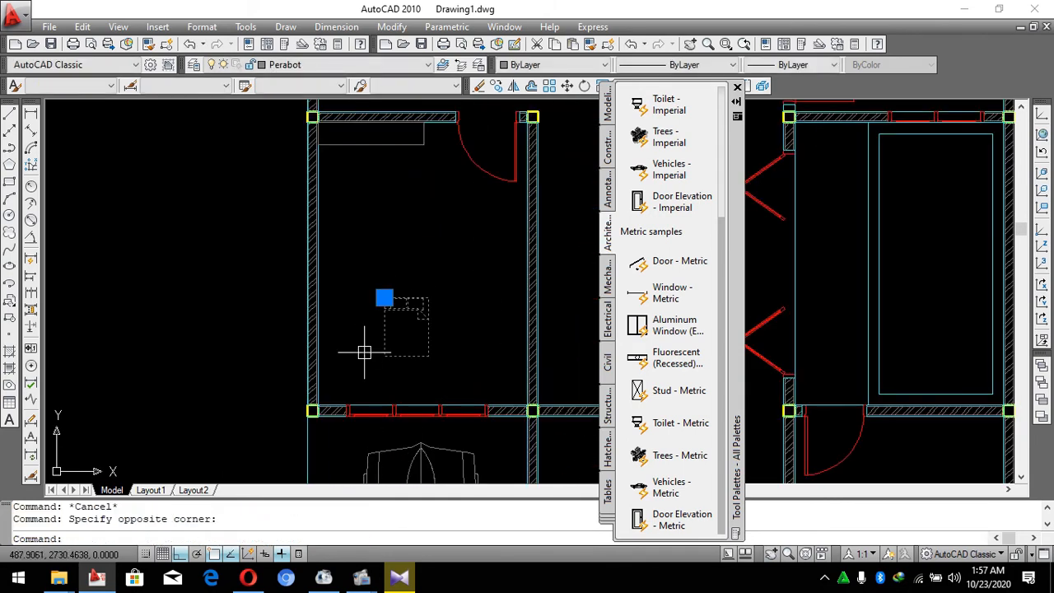
key("Return")
left_click(370, 274)
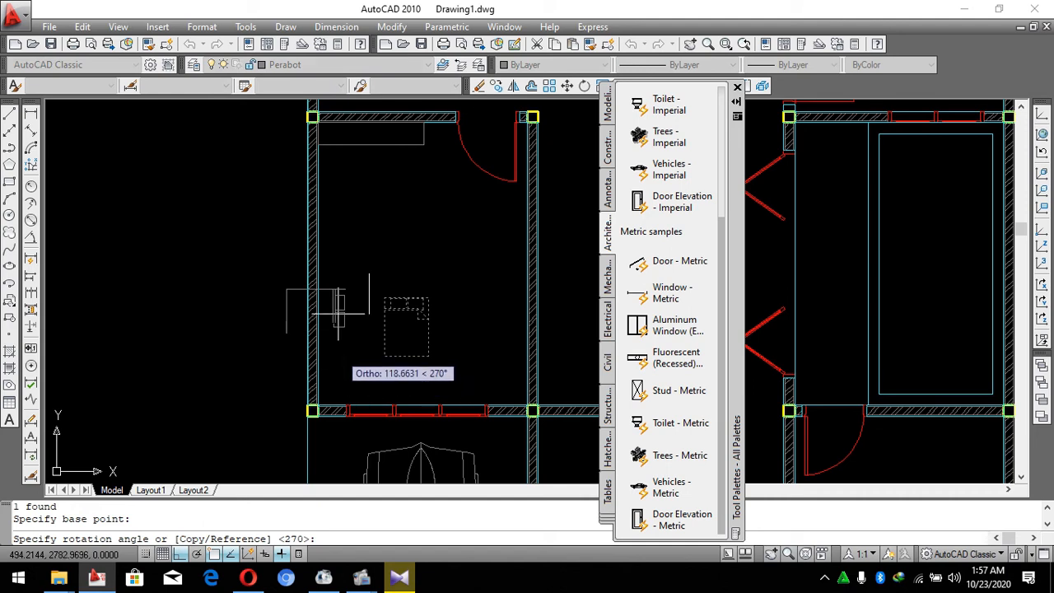
left_click(350, 185)
key("Escape")
Scale the bed by a factor of 2 from its lower-left corner.
left_click(404, 231)
scroll(395, 263, "up", 3)
type("sc")
key("Return")
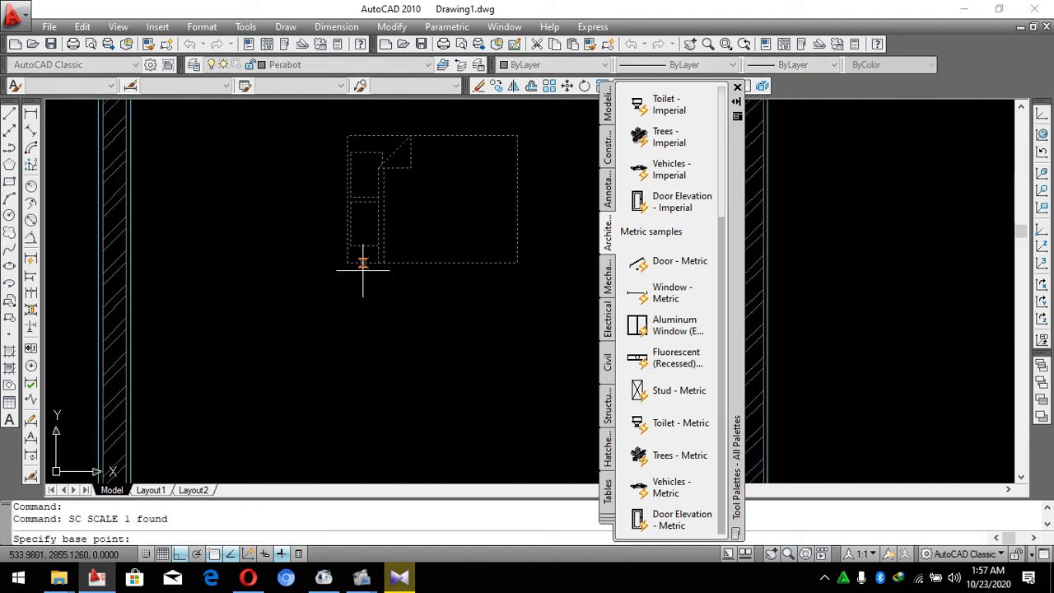
left_click(348, 262)
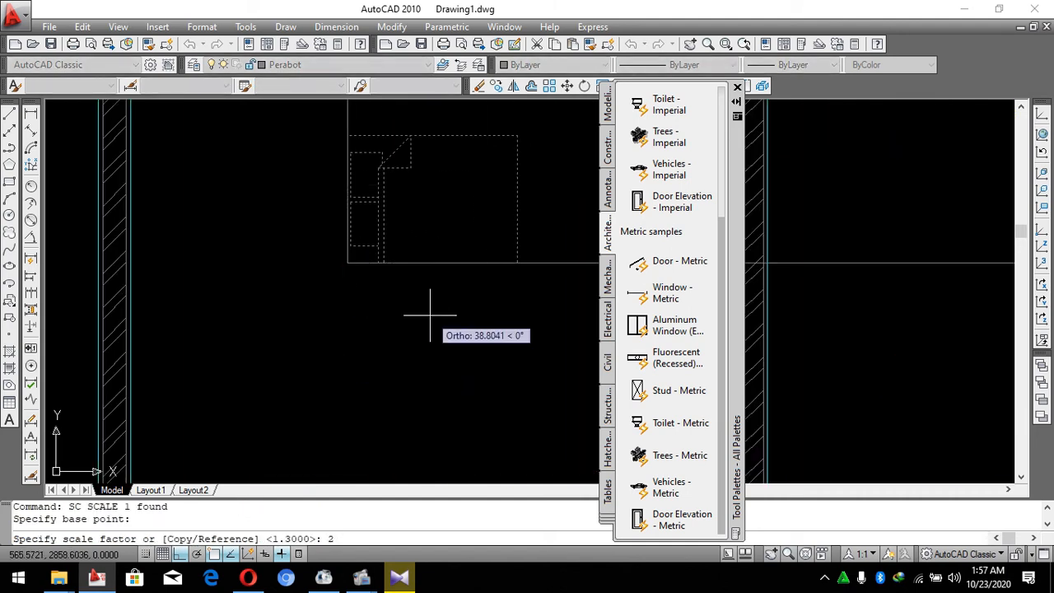
key("Return")
Move the enlarged bed straight down in the room, away from the door.
scroll(345, 311, "down", 4)
left_click(382, 280)
left_click(345, 313)
scroll(345, 312, "up", 2)
type("m")
key("Return")
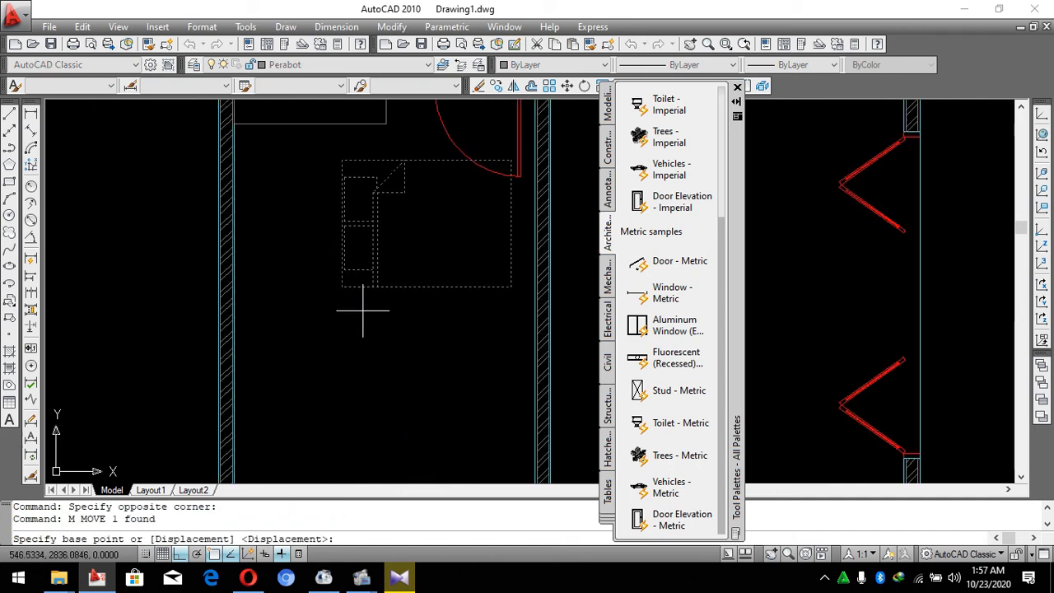
left_click(363, 311)
scroll(357, 311, "down", 1)
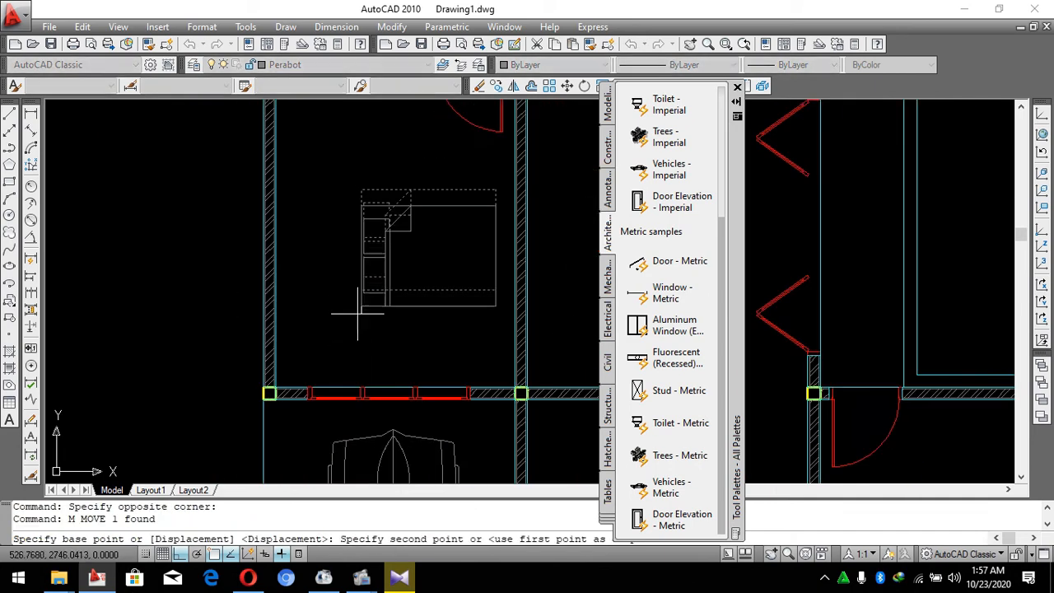
left_click(359, 335)
Move the bed horizontally so its head end sits against the room's left wall.
left_click(370, 335)
left_click(353, 316)
type("m")
key("Return")
left_click(361, 286)
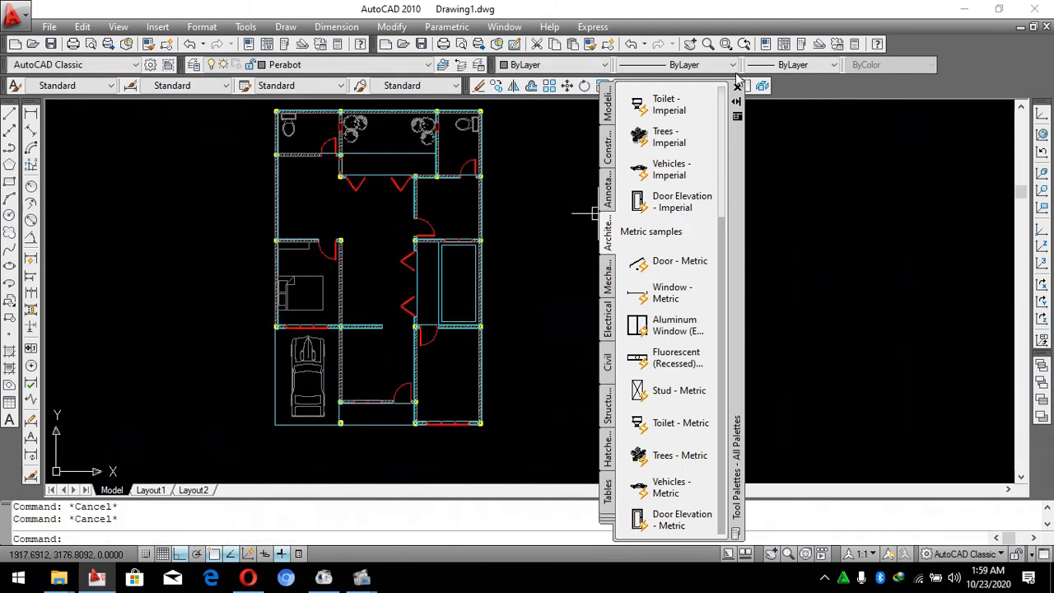
Close the Tool Palettes and copy the bed horizontally to the empty area outside the plan's right wall.
scroll(281, 298, "up", 6)
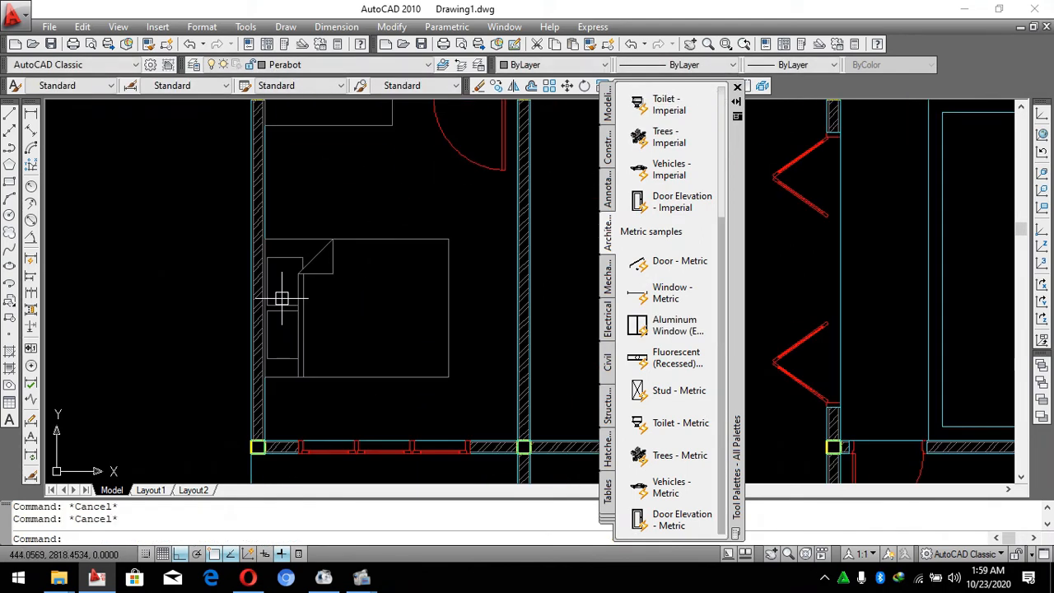
left_click(738, 88)
scroll(371, 343, "up", 2)
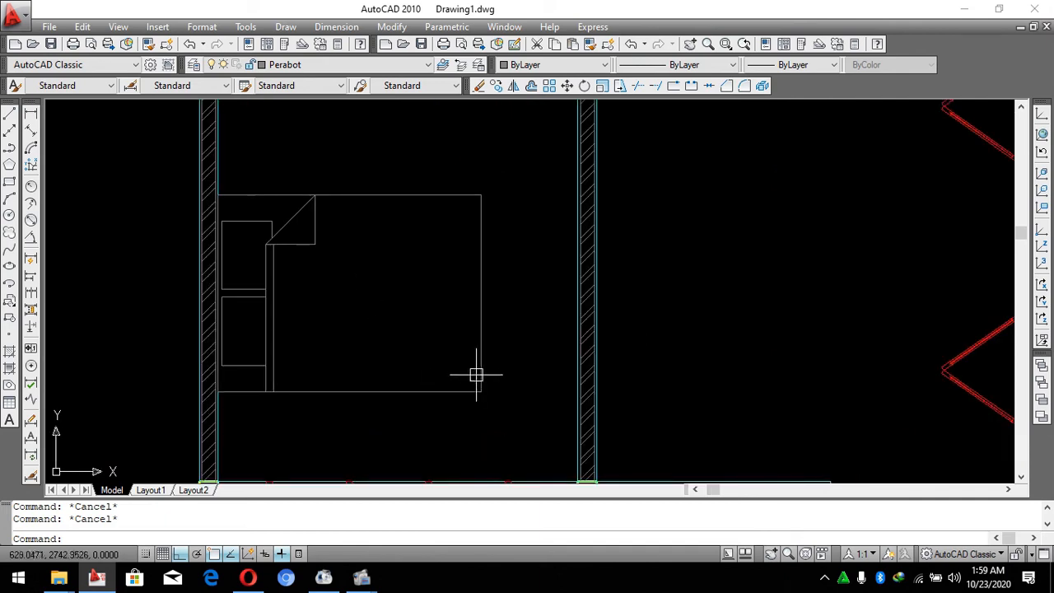
left_click(480, 376)
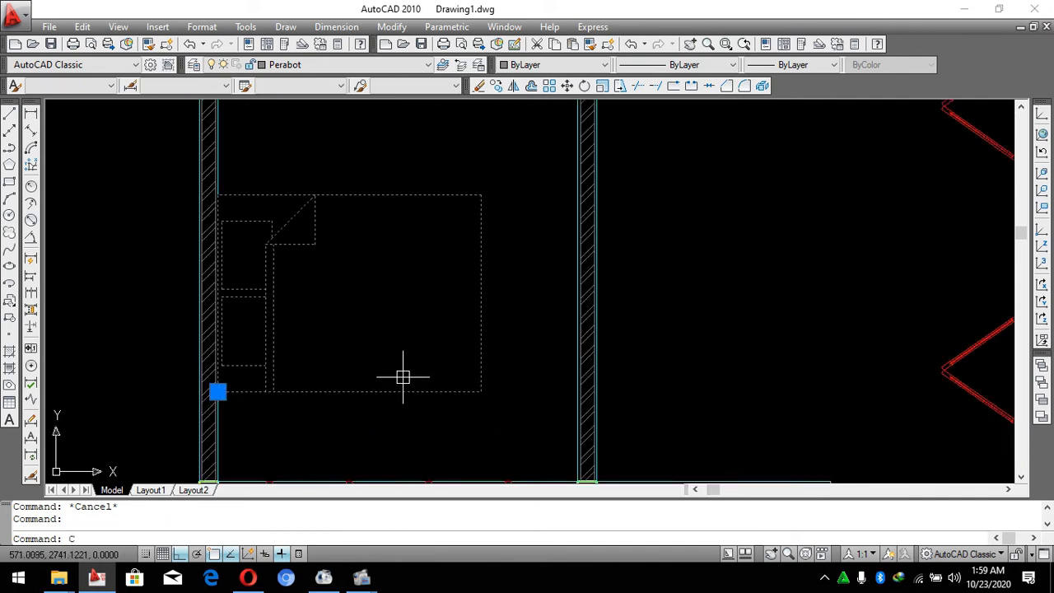
key("Return")
left_click(406, 307)
scroll(255, 287, "down", 5)
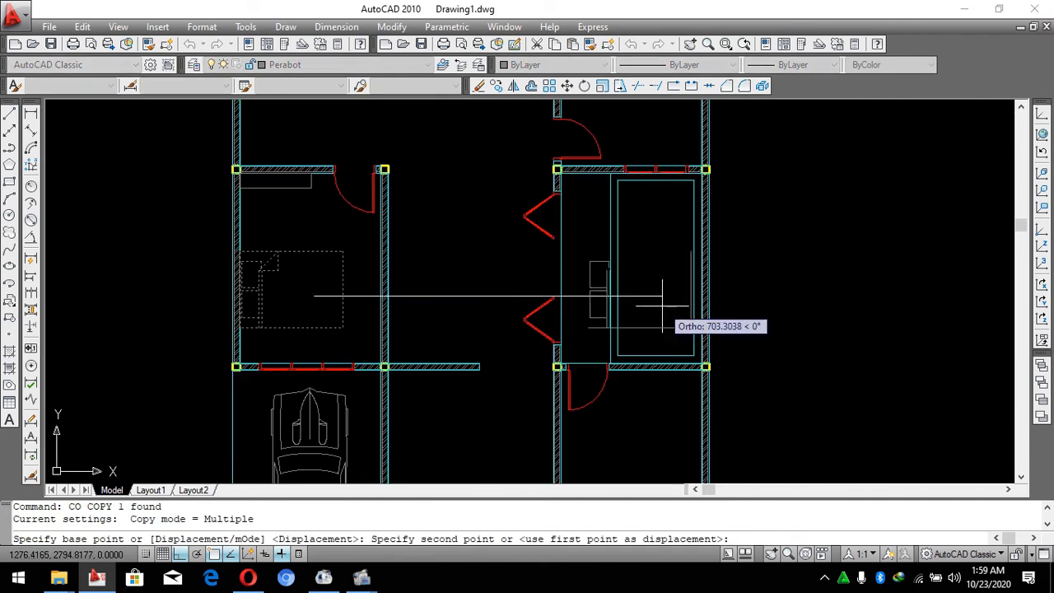
left_click(832, 268)
key("Escape")
Rotate the copied bed 180° so its pillows face right.
left_click(859, 297)
left_click(819, 396)
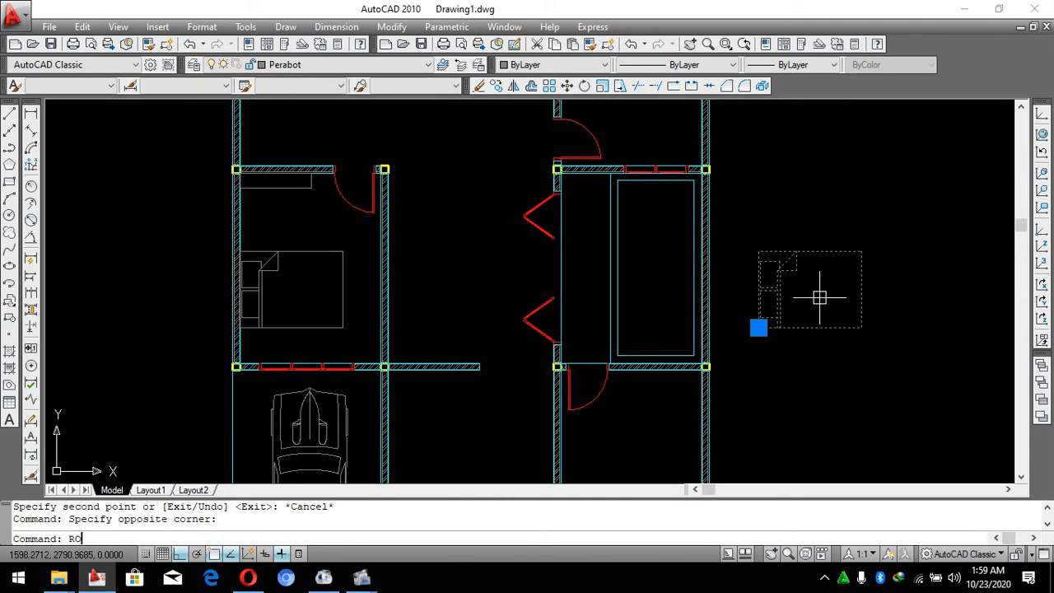
type("RO")
key("Return")
left_click(836, 290)
scroll(656, 206, "up", 4)
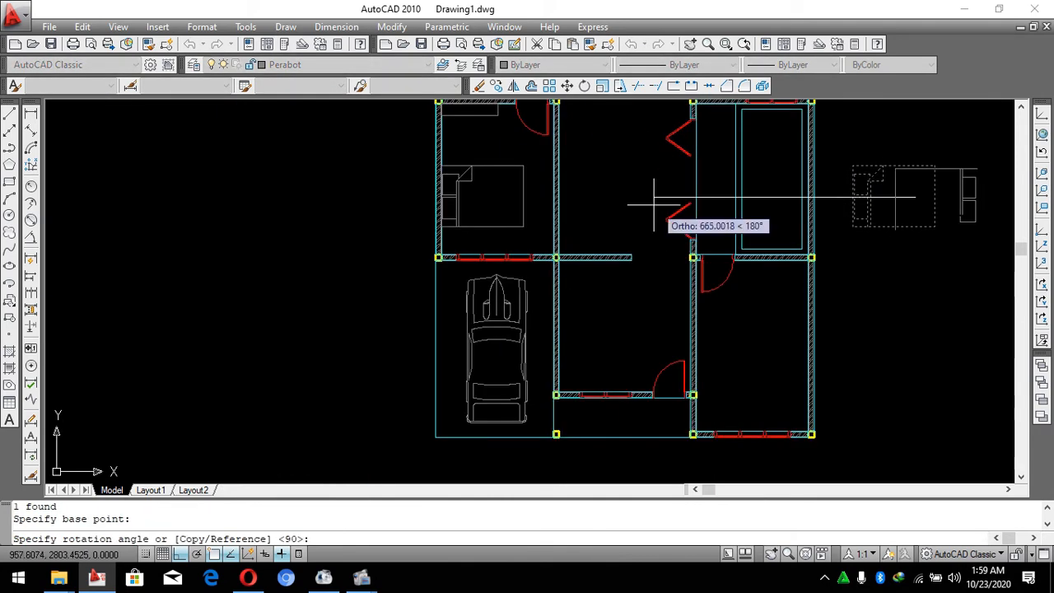
left_click(646, 204)
Move the copied bed by its lower-right corner to the lower-right inner corner of the front-right room, at the column.
left_click(966, 207)
left_click(893, 241)
type("M")
key("Return")
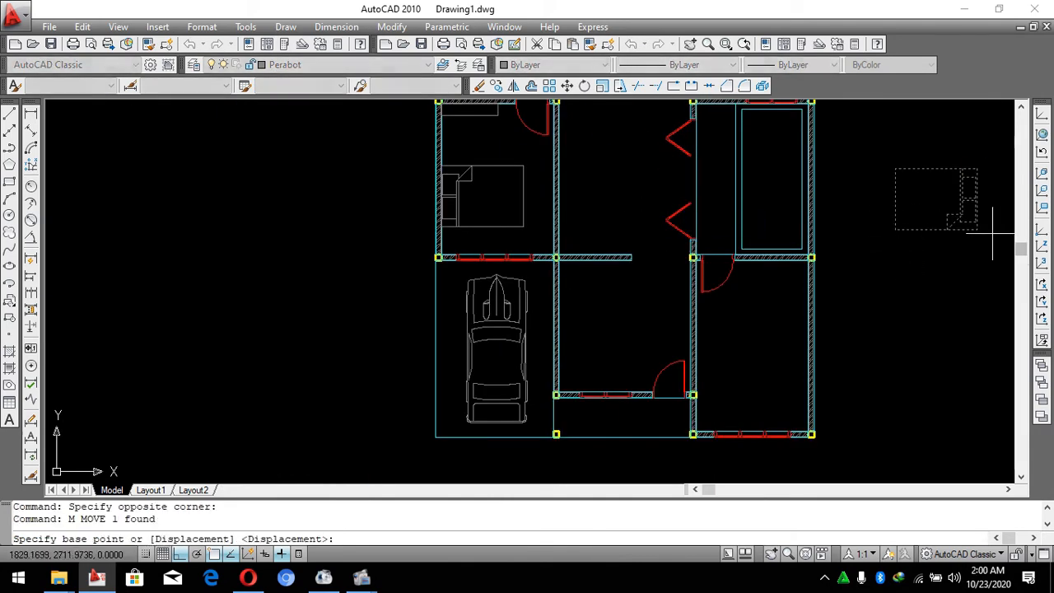
left_click(978, 229)
scroll(776, 419, "up", 6)
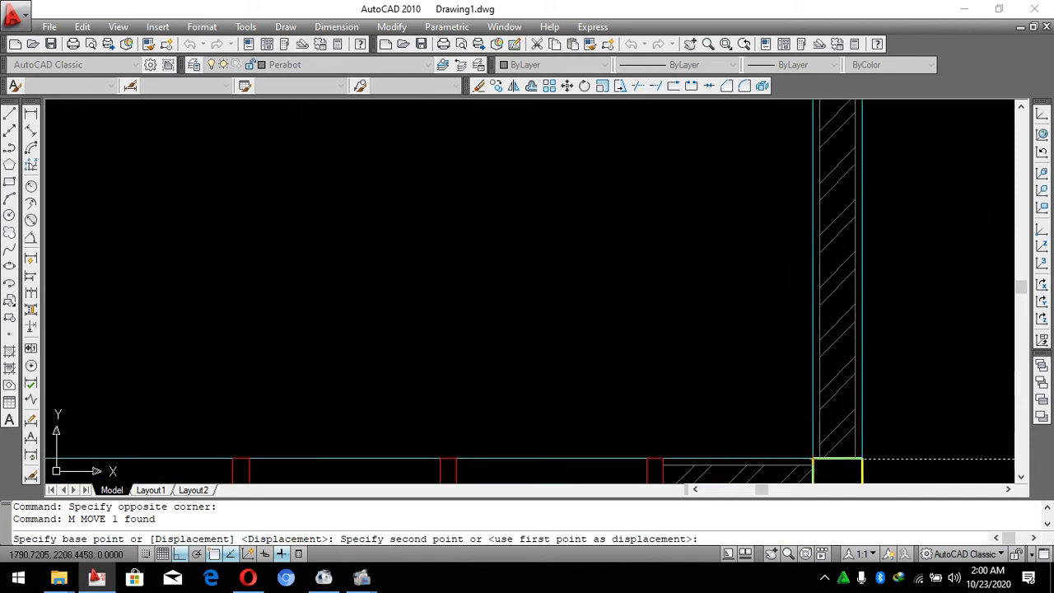
left_click(812, 457)
Move the bed in the front-right room 100 units straight up, away from the window wall.
left_click(733, 315)
left_click(557, 348)
scroll(739, 338, "down", 6)
type("M")
key("Return")
left_click(861, 344)
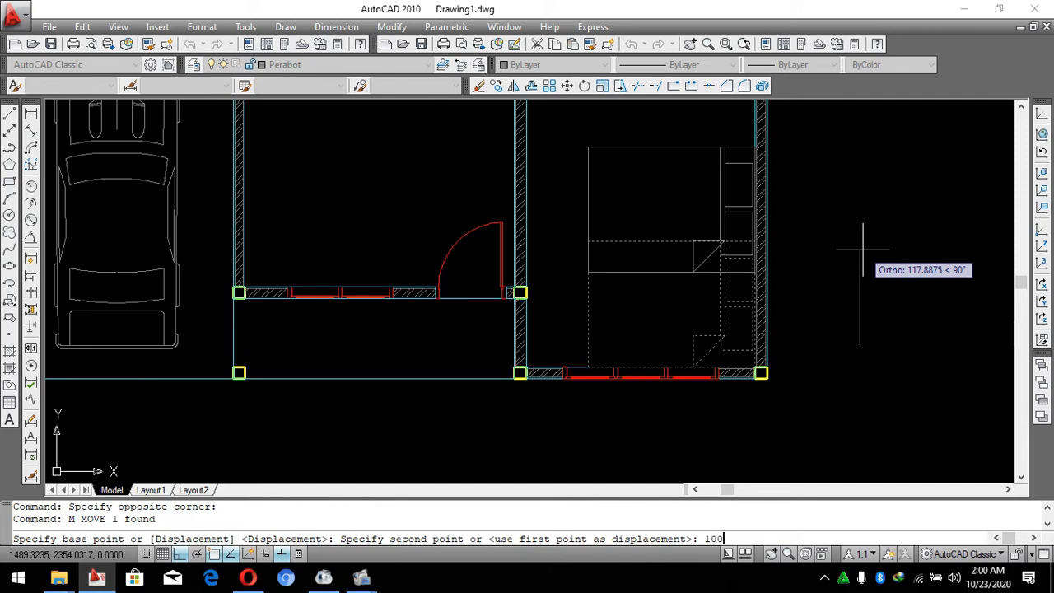
key("Return")
scroll(764, 339, "down", 7)
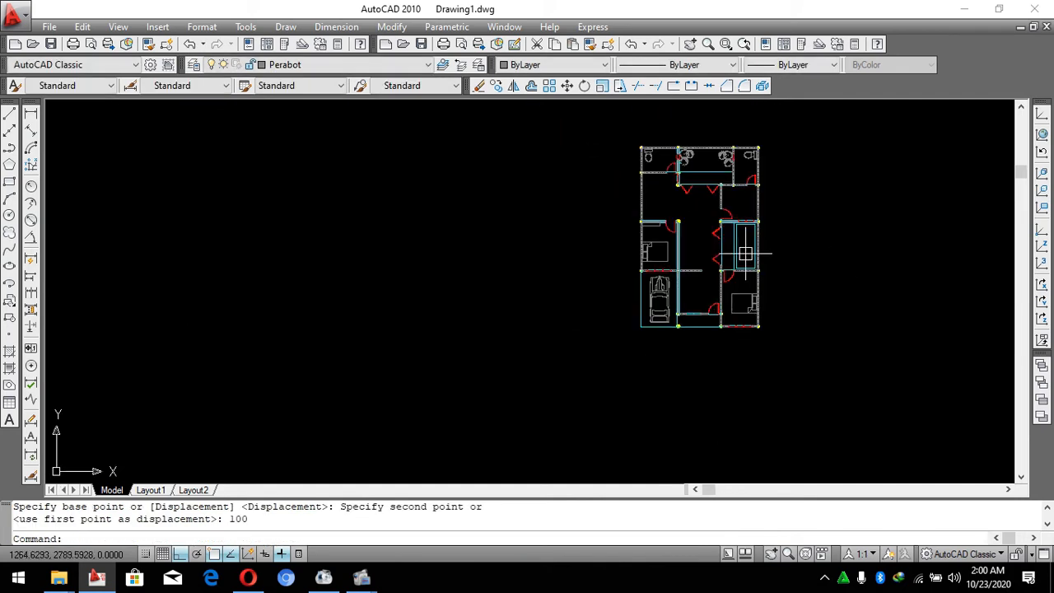
scroll(753, 244, "up", 2)
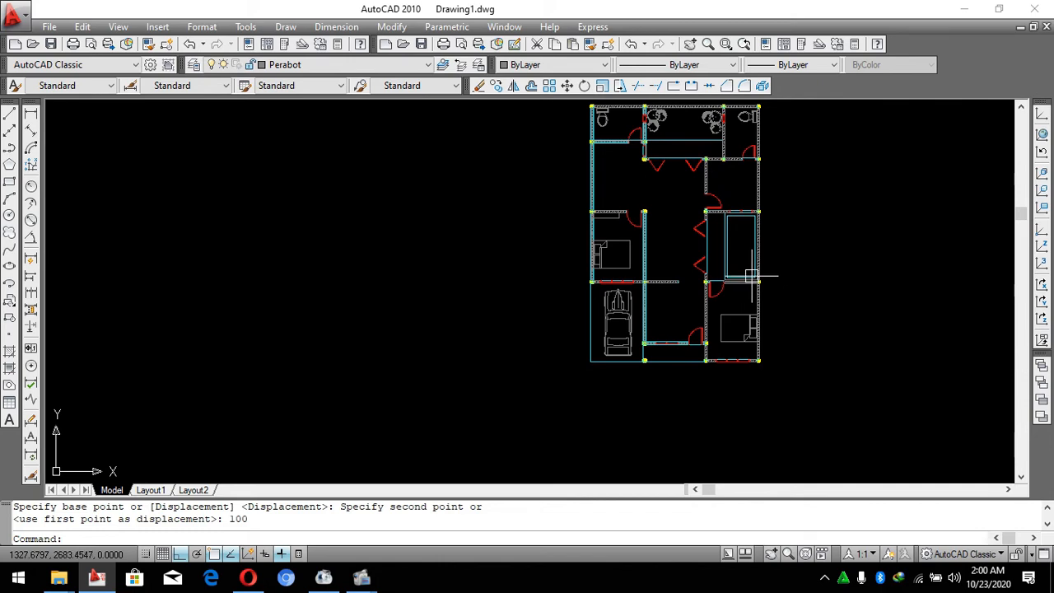
Copy the bed from the front-right room straight up into the small bedroom below the right-hand toilet.
key("Escape")
scroll(779, 325, "up", 4)
left_click(626, 321)
left_click(576, 288)
type("C")
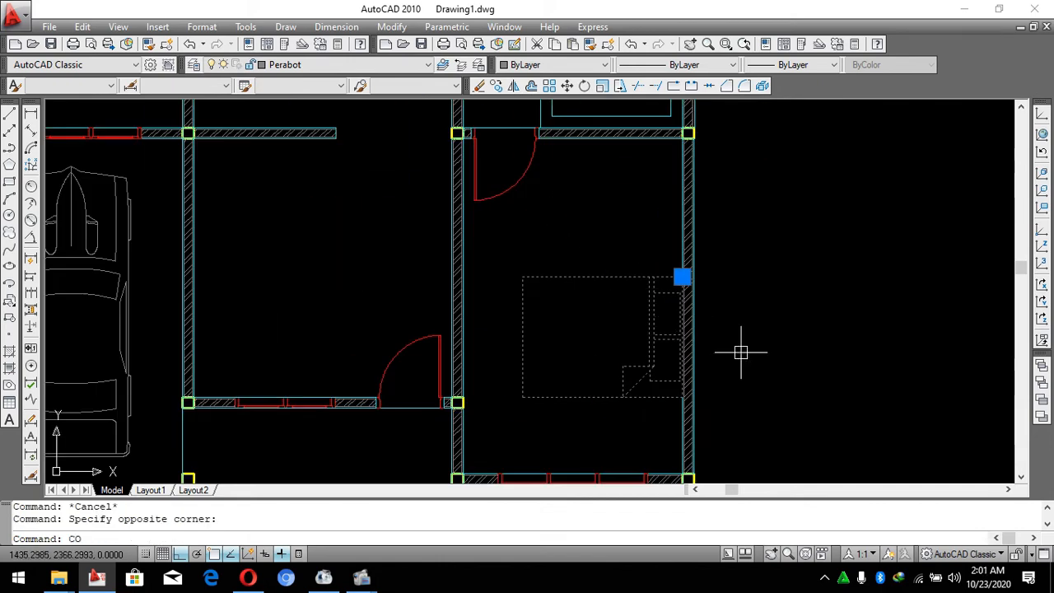
type("O")
key("Return")
left_click(740, 352)
scroll(776, 412, "down", 6)
scroll(764, 341, "up", 6)
left_click(753, 376)
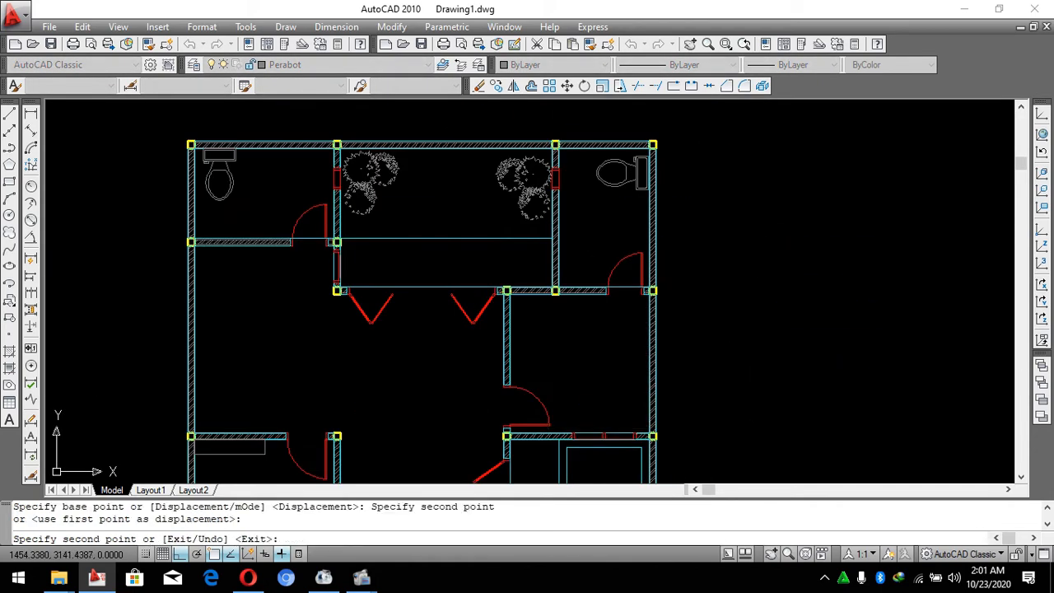
key("Escape")
key("Escape")
Scale the copied bed by 0.9 from a point on its upper edge.
scroll(607, 376, "up", 5)
left_click(607, 376)
left_click(496, 186)
type("sc")
key("Return")
left_click(606, 206)
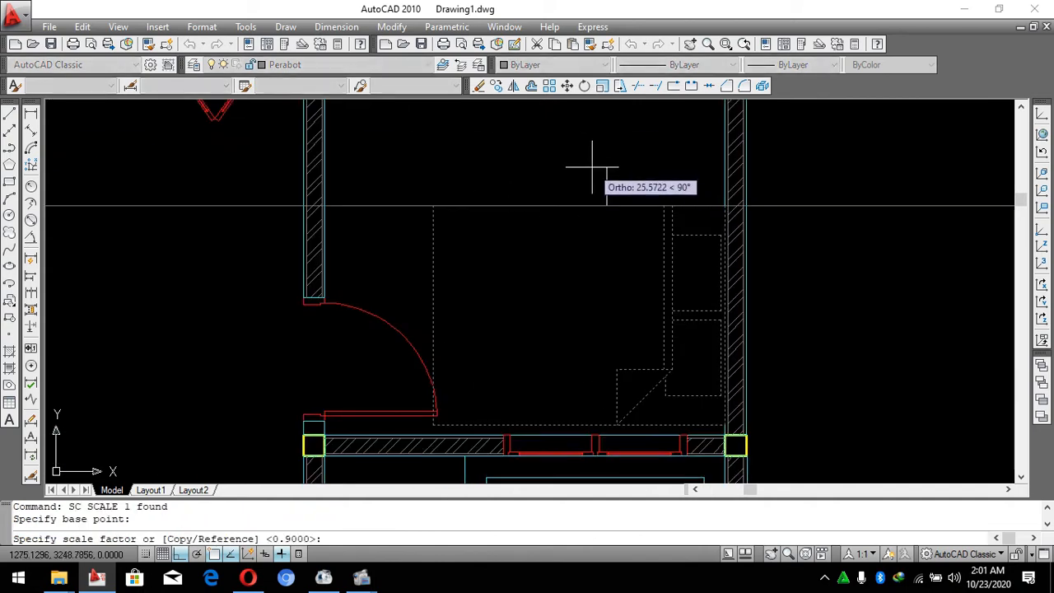
type(".9")
key("Return")
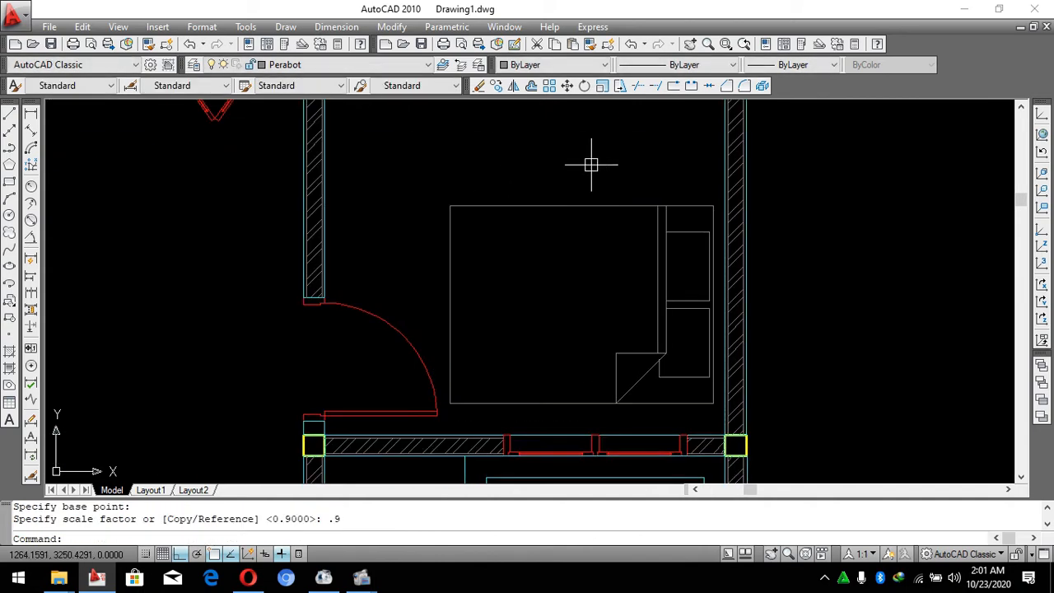
Move the scaled bed into the lower-right corner of its room, against the window wall.
left_click(667, 289)
left_click(696, 404)
scroll(614, 403, "up", 2)
type("m")
key("Return")
left_click(761, 382)
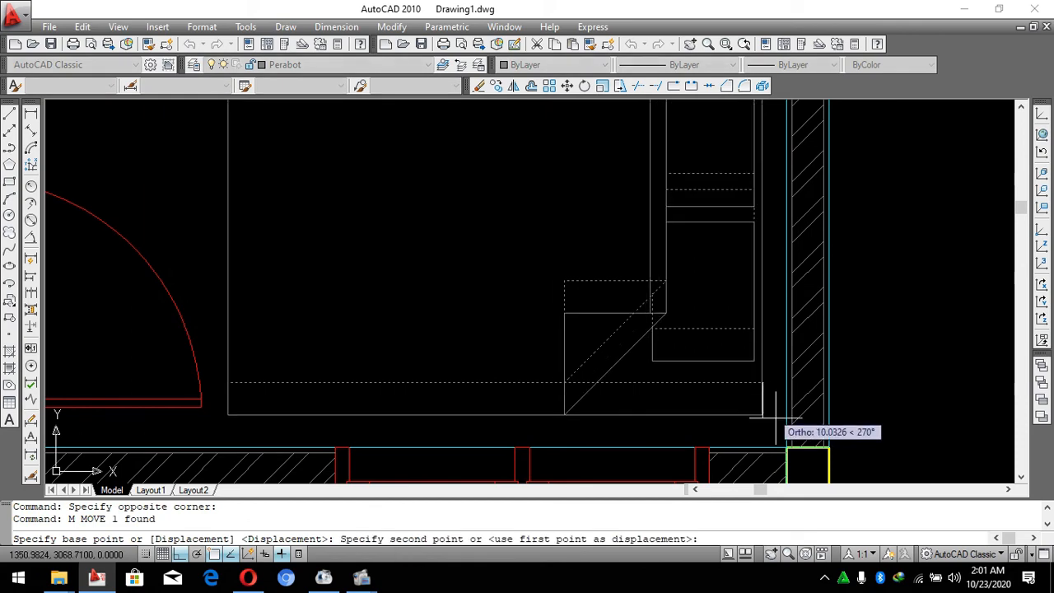
key("Escape")
scroll(732, 320, "down", 2)
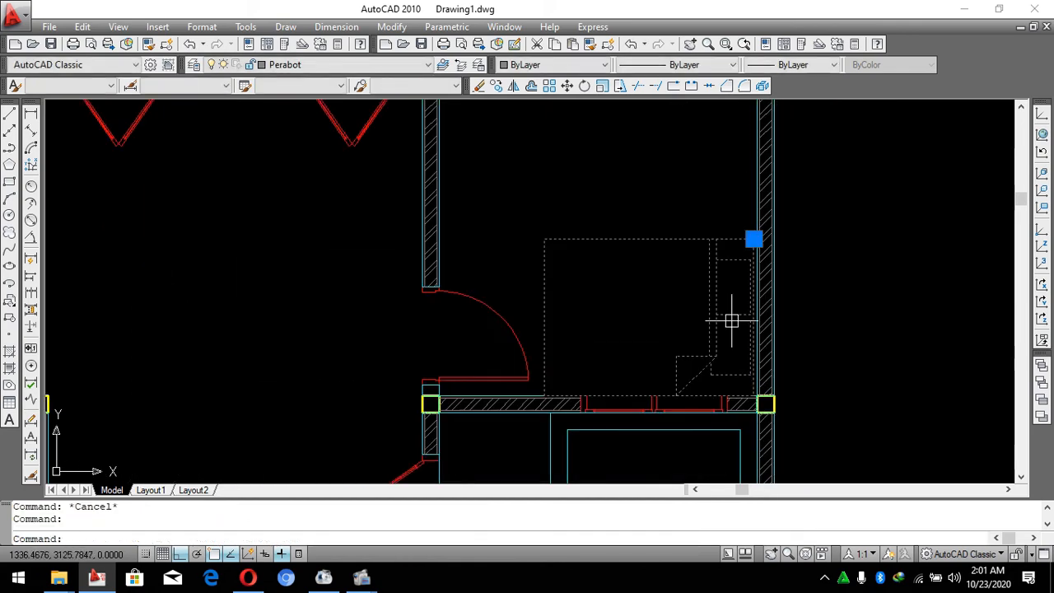
Move the small bedroom's bed straight up, away from the window wall.
type("m")
key("Return")
left_click(837, 307)
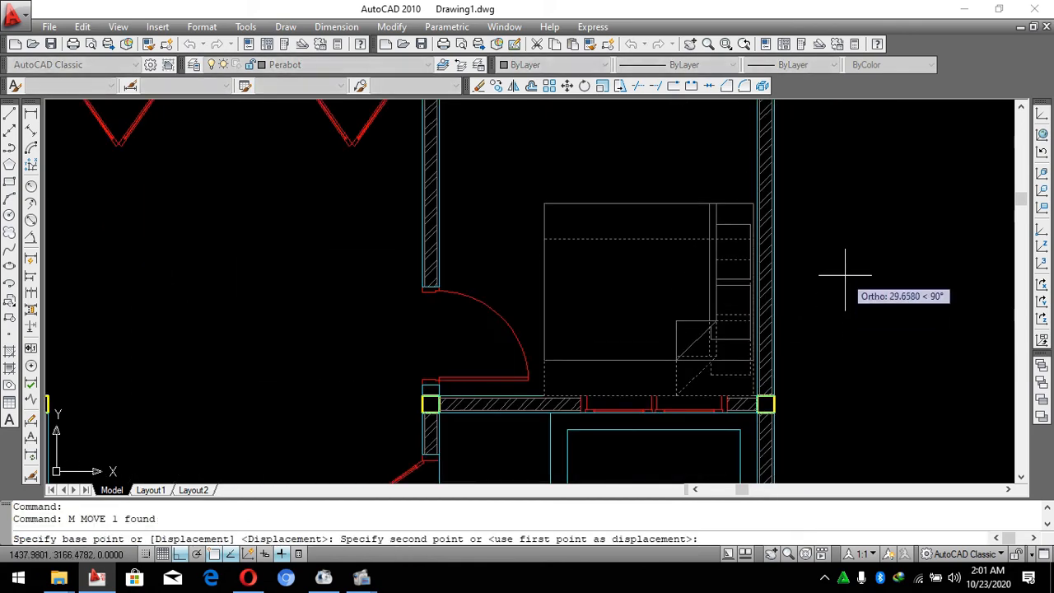
type("1")
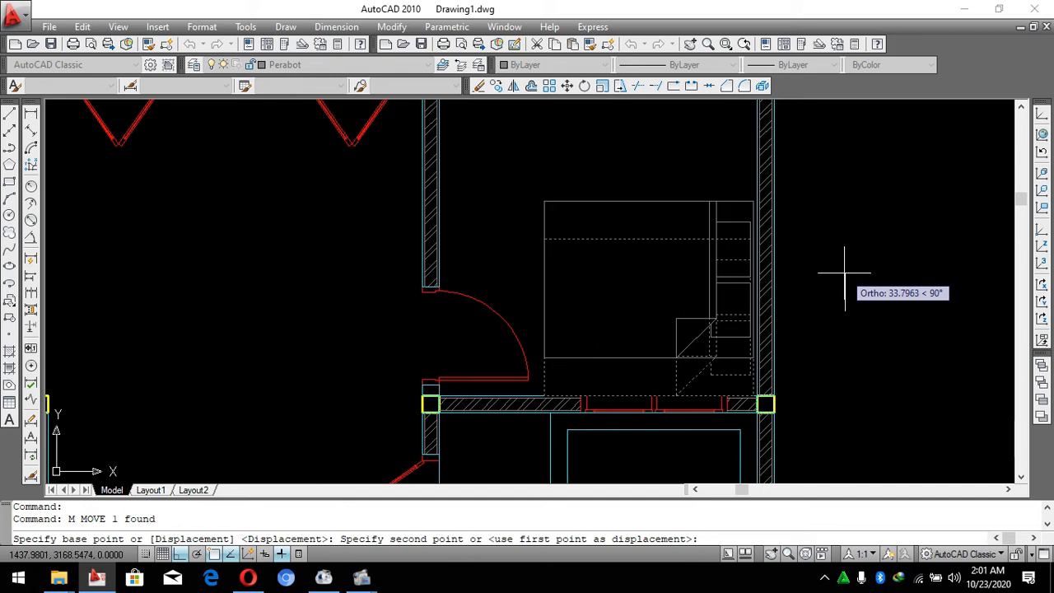
key("Return")
double_click(722, 249)
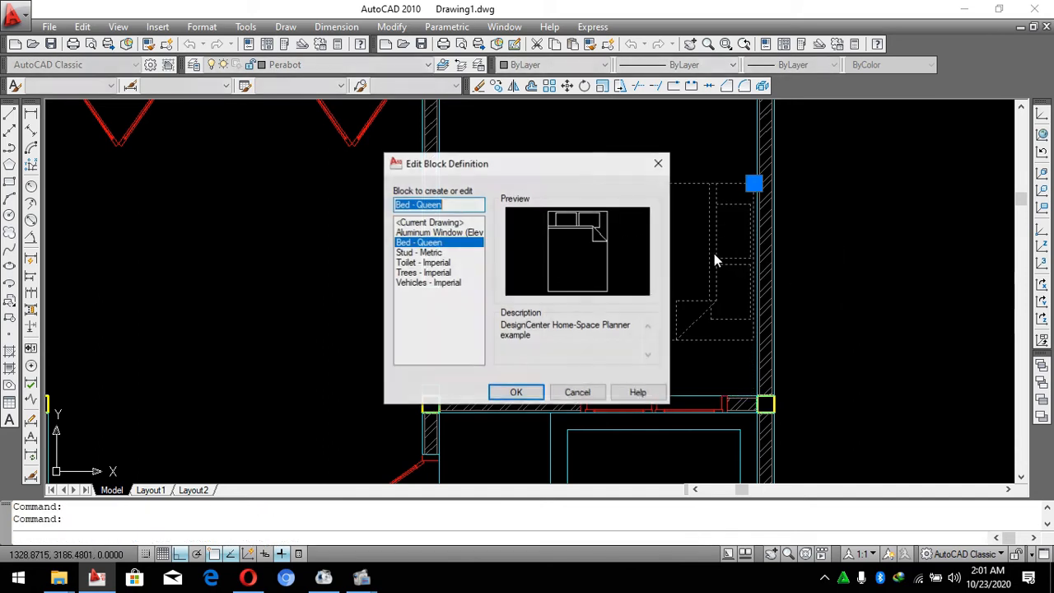
key("Escape")
key("Escape")
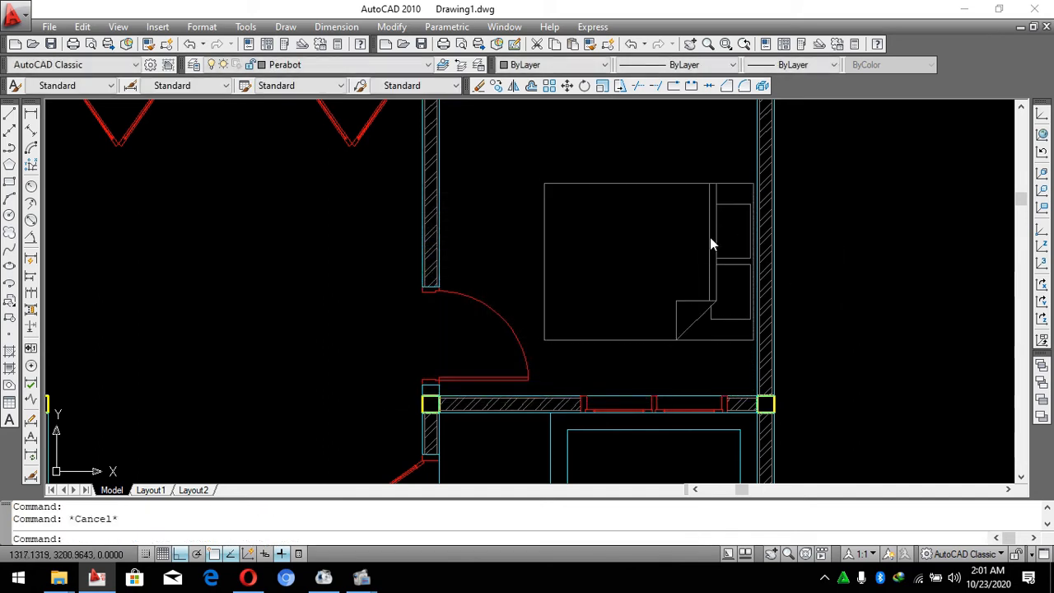
right_click(710, 213)
Explode the bed block in the small right-hand bedroom into separate lines.
left_click(719, 196)
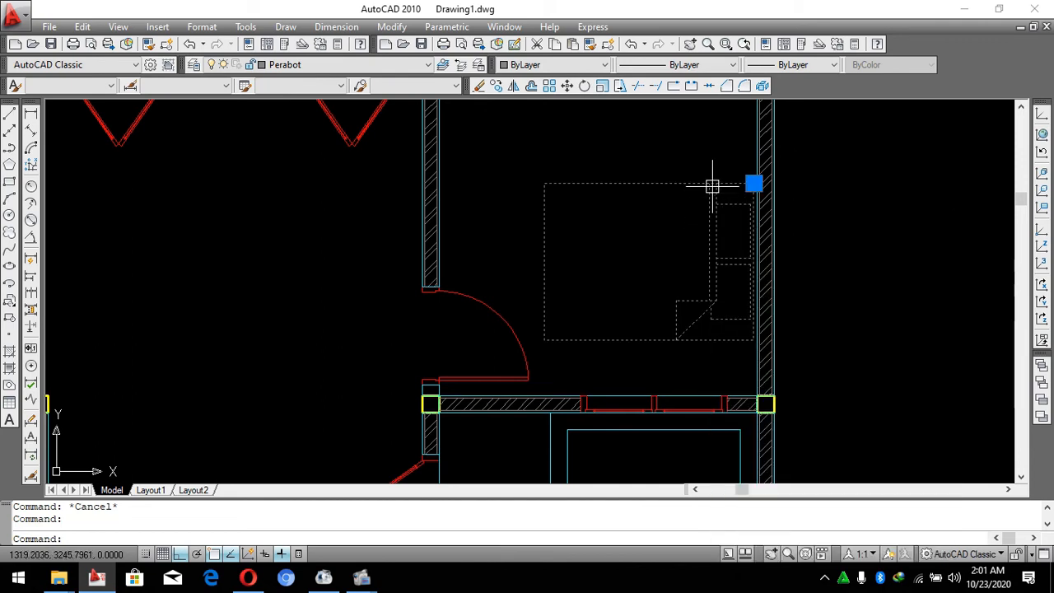
right_click(712, 187)
left_click(710, 213)
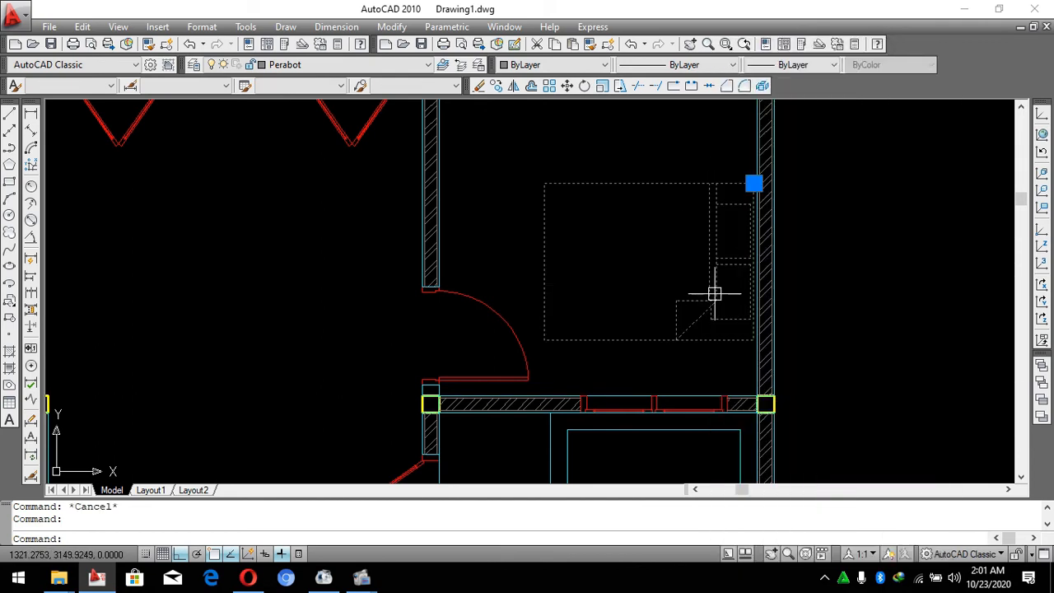
type("X")
key("Return")
left_click(724, 251)
key("Escape")
scroll(756, 232, "up", 3)
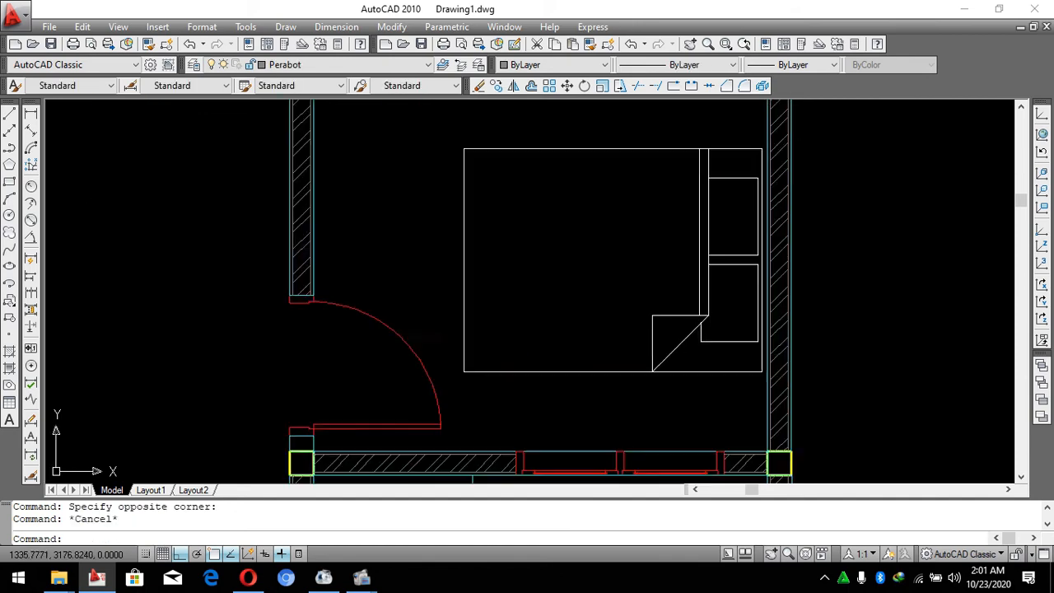
Erase the upper pillow of the exploded bed and select the lower pillow.
scroll(756, 233, "up", 1)
left_click(617, 136)
left_click(805, 278)
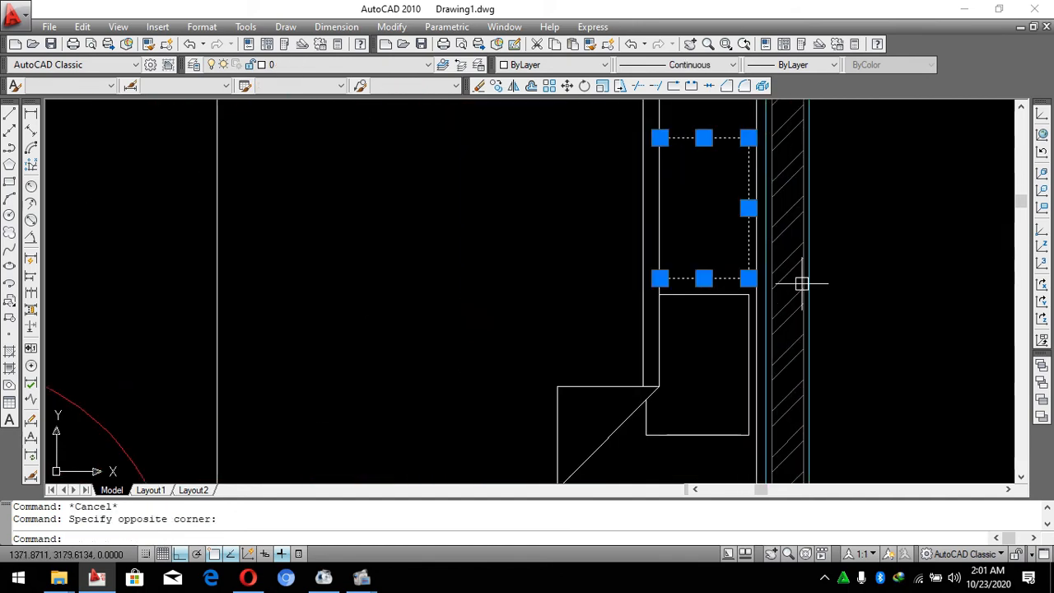
type("e")
key("Return")
left_click(720, 279)
left_click(705, 447)
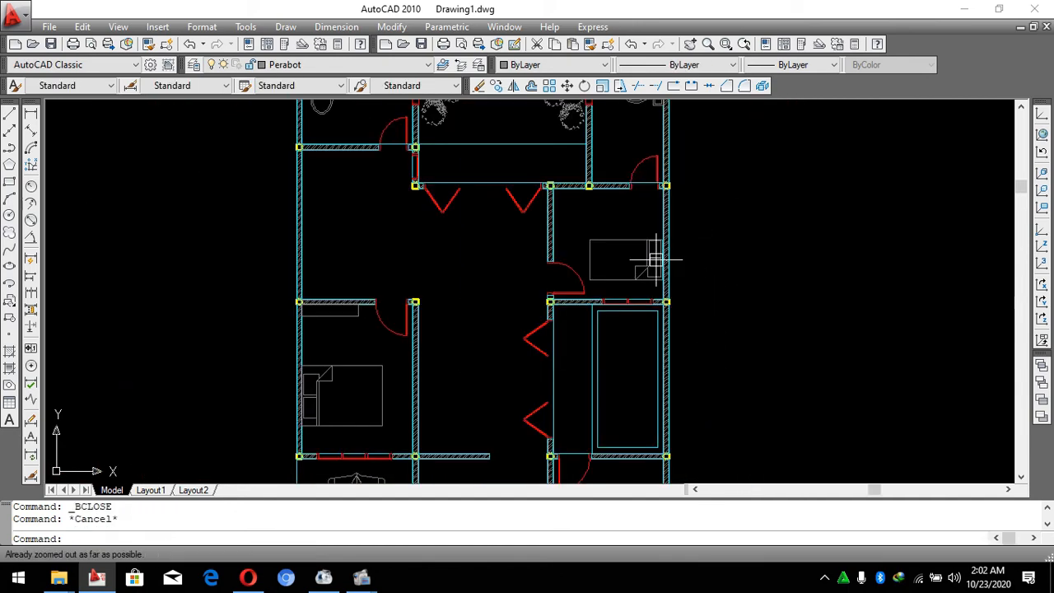
Regenerate the drawing to refresh the display of the whole floor plan.
key("Escape")
scroll(747, 242, "up", 3)
scroll(694, 200, "down", 2)
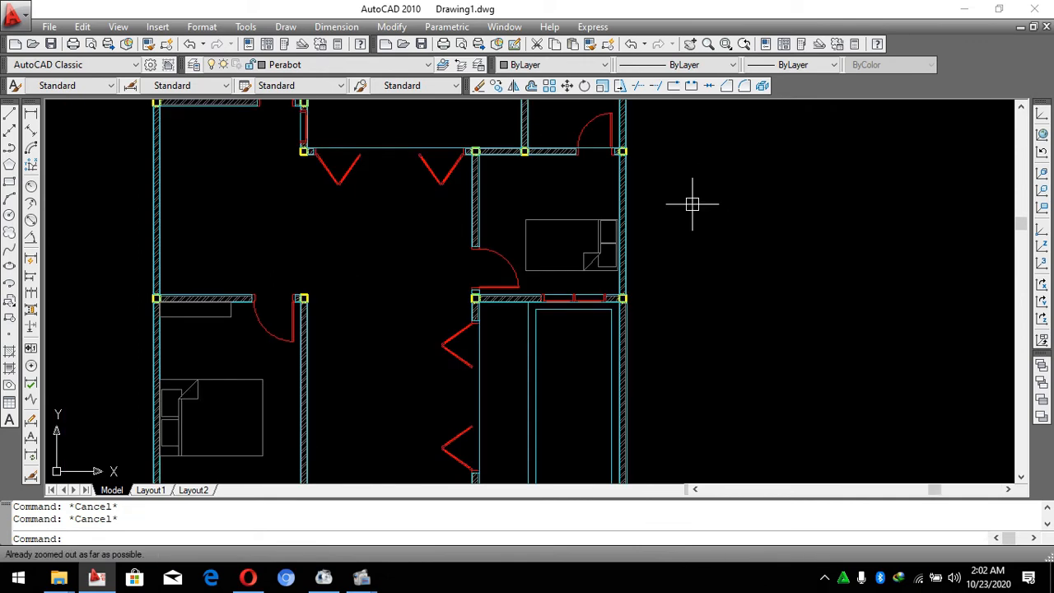
type("re")
key("Return")
scroll(660, 222, "down", 4)
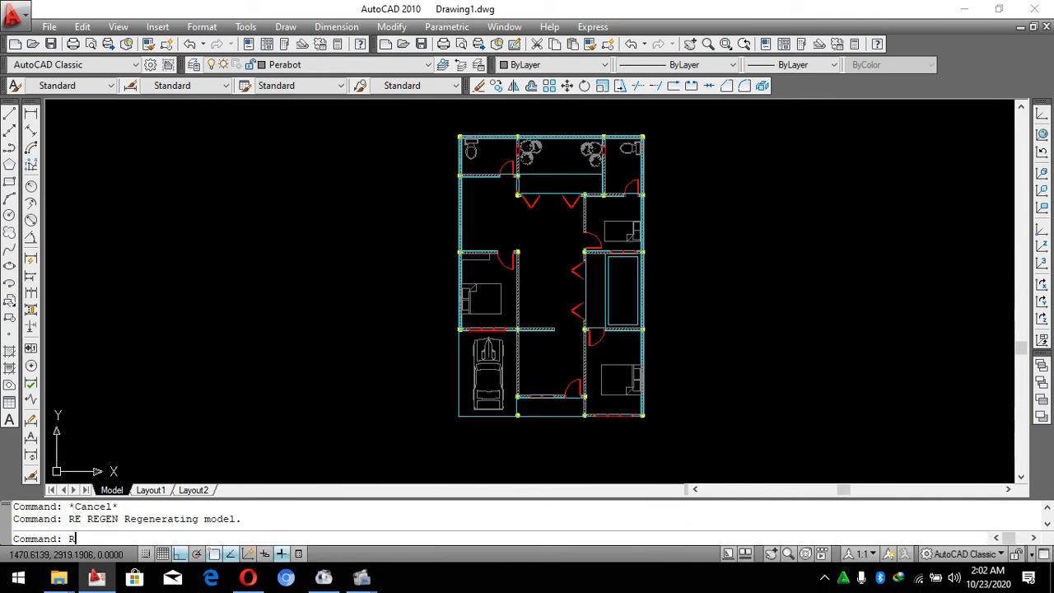
key("Escape")
key("Escape")
Open the DesignCenter and insert the Entertainment Center and Dining Set - 36 x 72 in. blocks outside the plan's right wall.
scroll(577, 228, "up", 2)
scroll(572, 251, "down", 2)
scroll(502, 197, "up", 3)
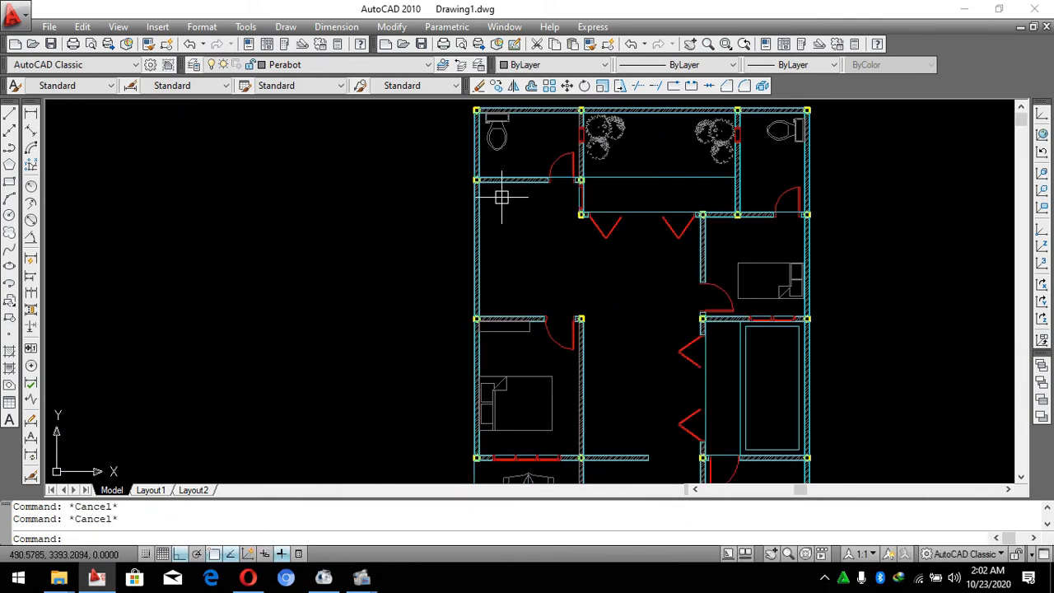
scroll(502, 197, "up", 2)
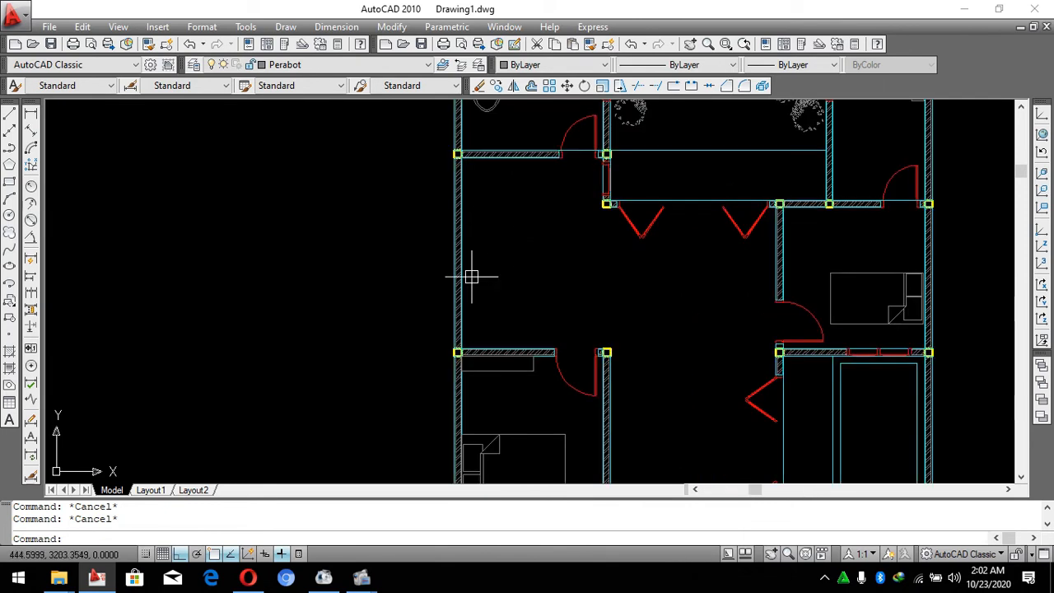
key("ctrl+2")
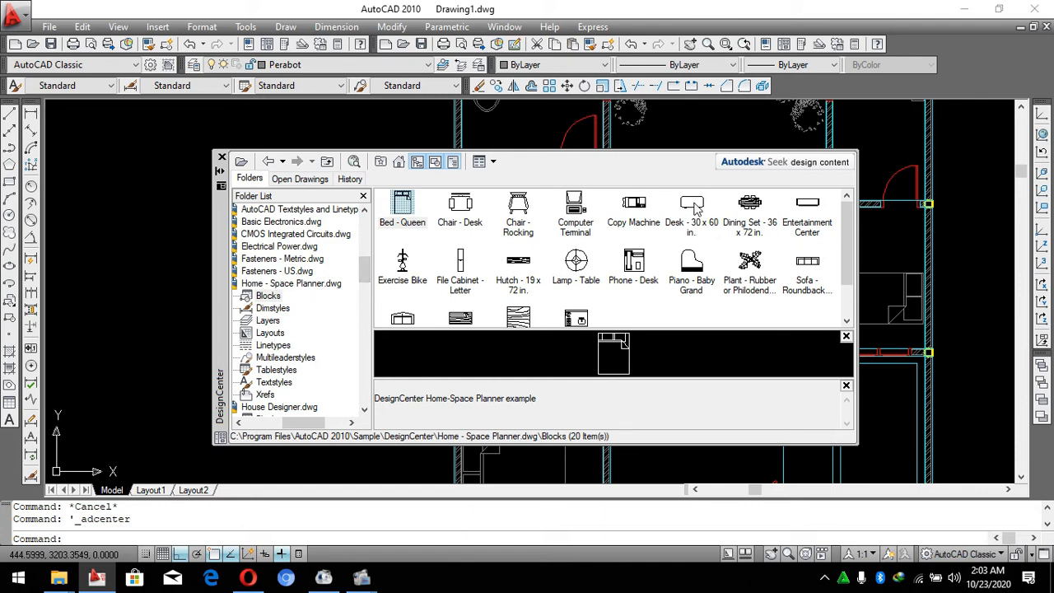
left_click(661, 165)
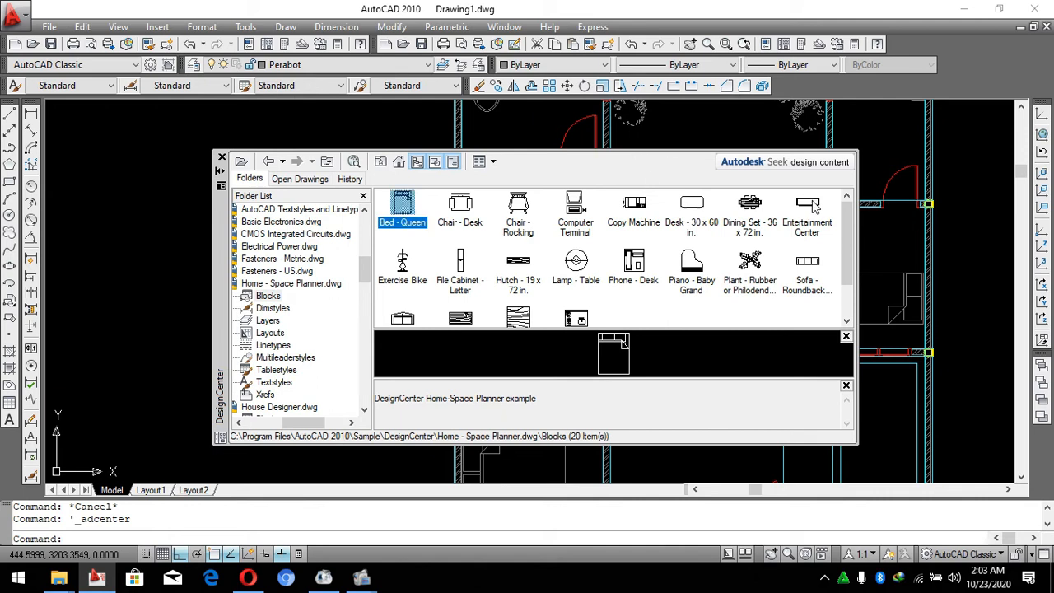
left_click_drag(813, 205, 973, 232)
mouse_move(749, 206)
left_mouse_down()
mouse_move(967, 168)
mouse_move(979, 183)
left_mouse_up()
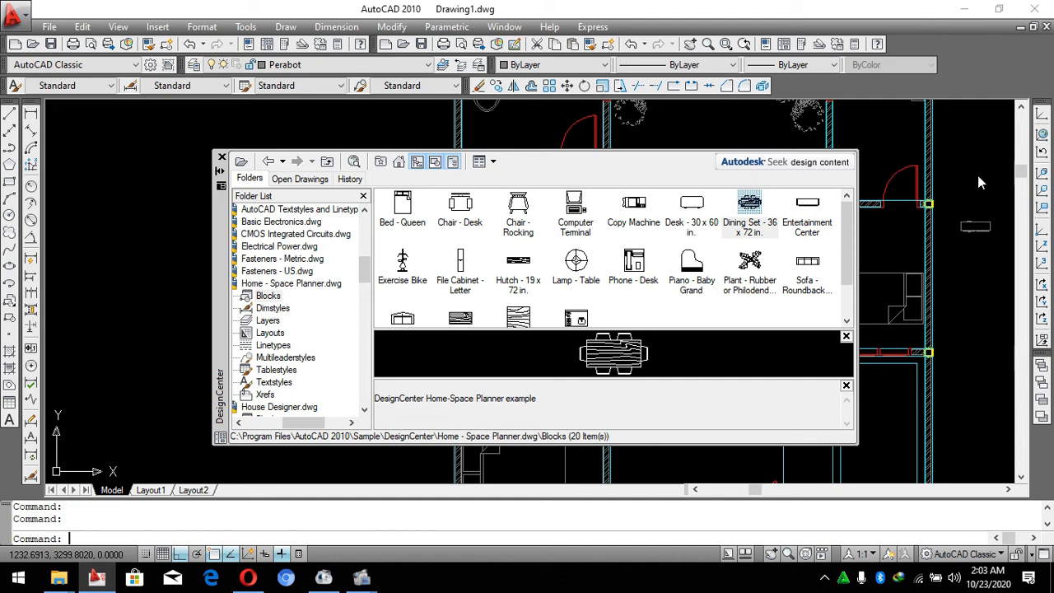
Insert the Desk - 30 x 60 in., three-seat roundback sofa and rectangular table blocks beneath the furniture outside the right wall.
left_click_drag(688, 210, 911, 233)
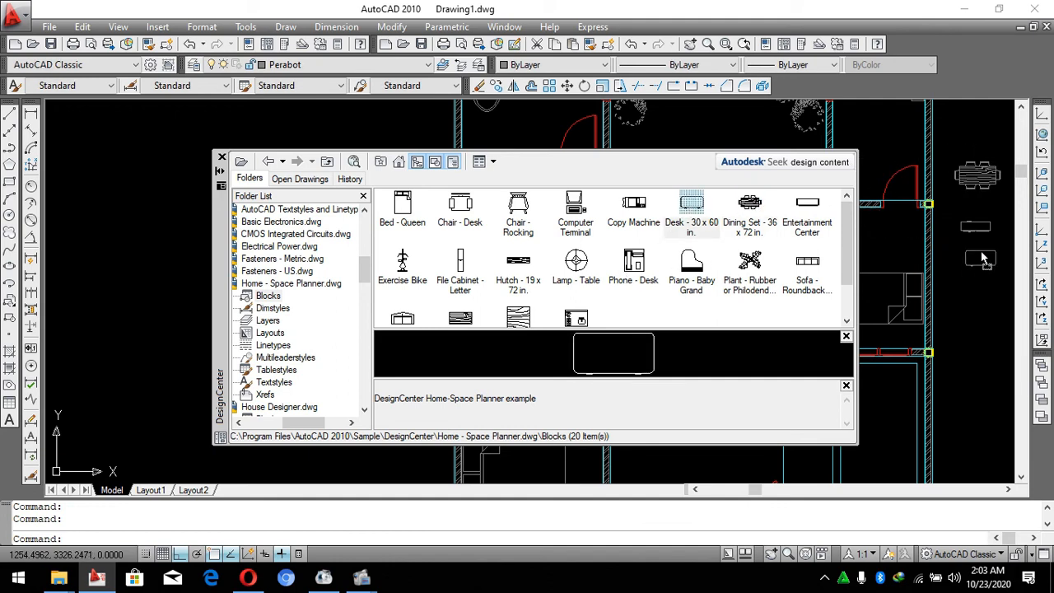
left_click_drag(982, 260, 982, 260)
mouse_move(807, 263)
left_mouse_down()
mouse_move(982, 293)
mouse_move(955, 319)
left_mouse_up()
scroll(554, 296, "down", 1)
left_click(457, 284)
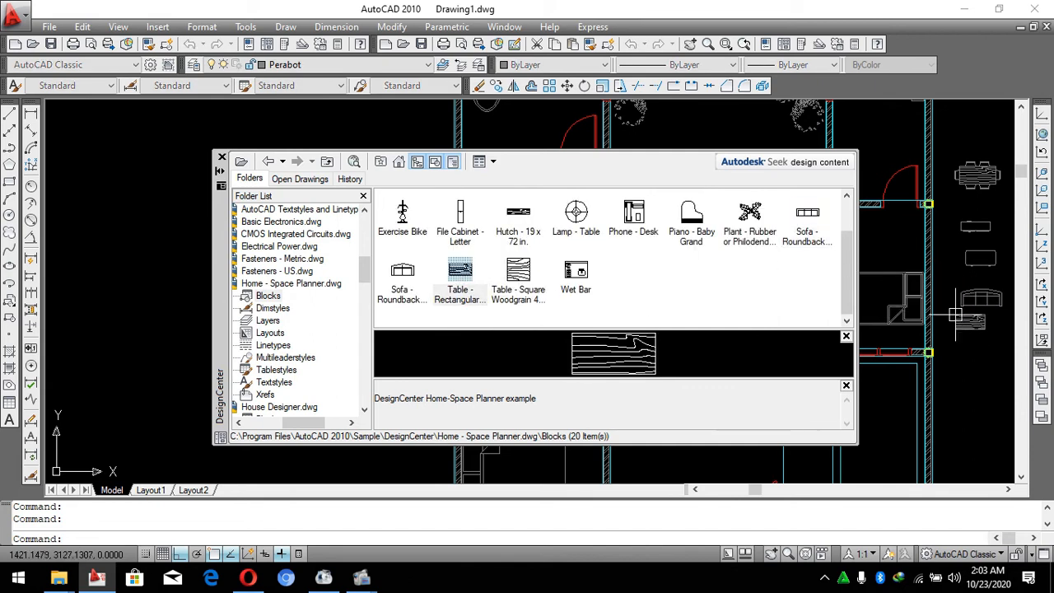
Insert the two-seat roundback sofa and the Lamp - Table block below the rectangular table outside the plan.
left_click_drag(402, 276, 580, 263)
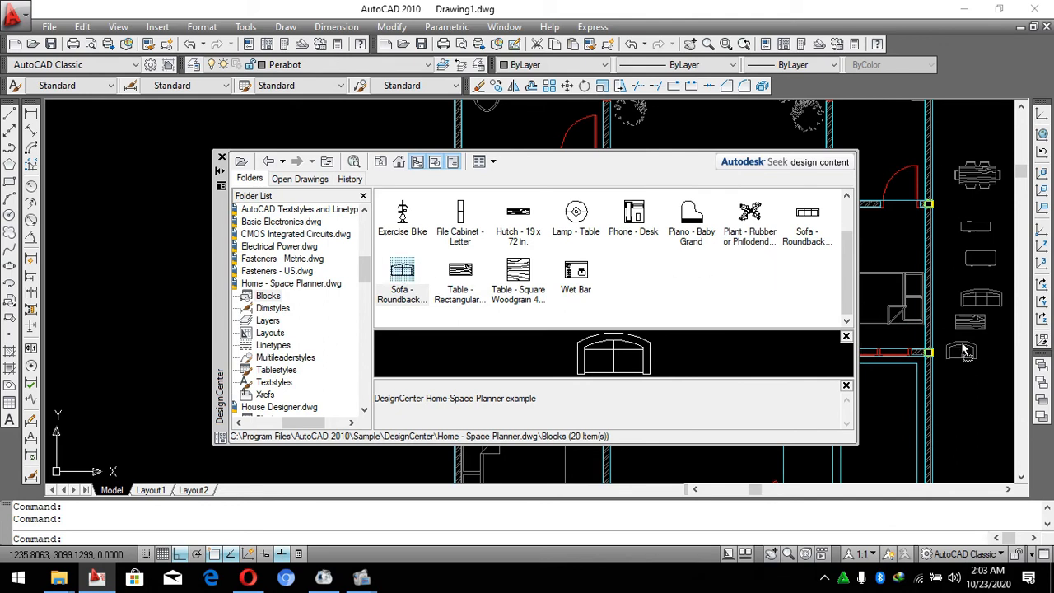
left_click_drag(966, 351, 963, 353)
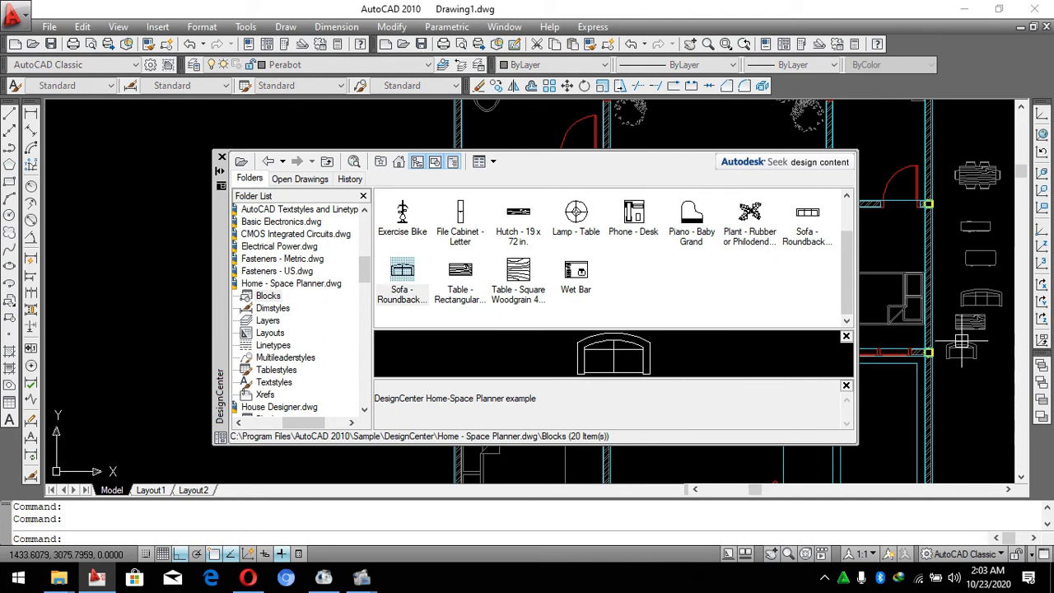
left_click(578, 218)
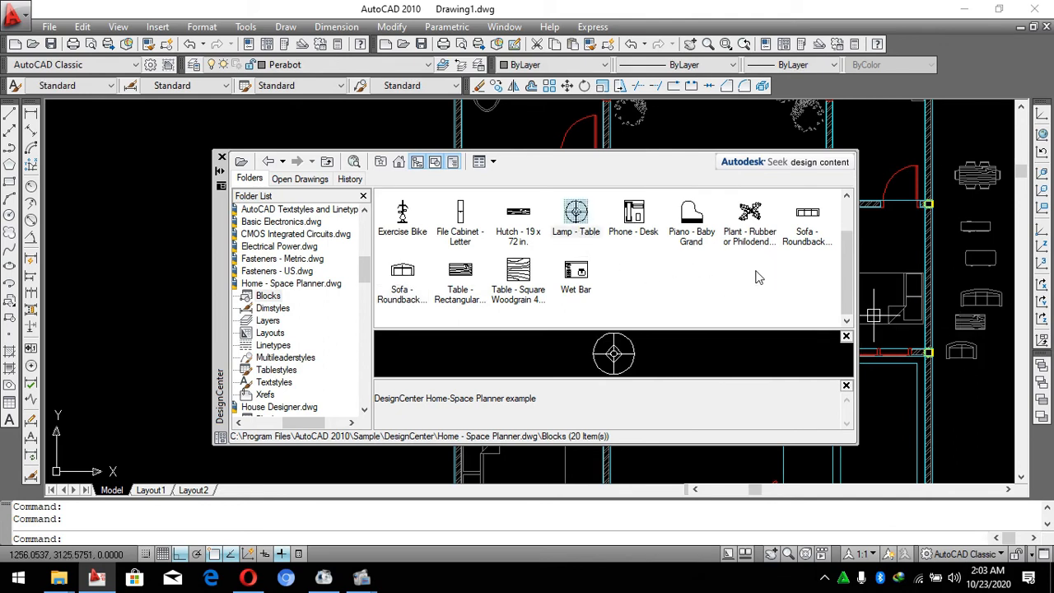
left_click_drag(969, 380, 965, 374)
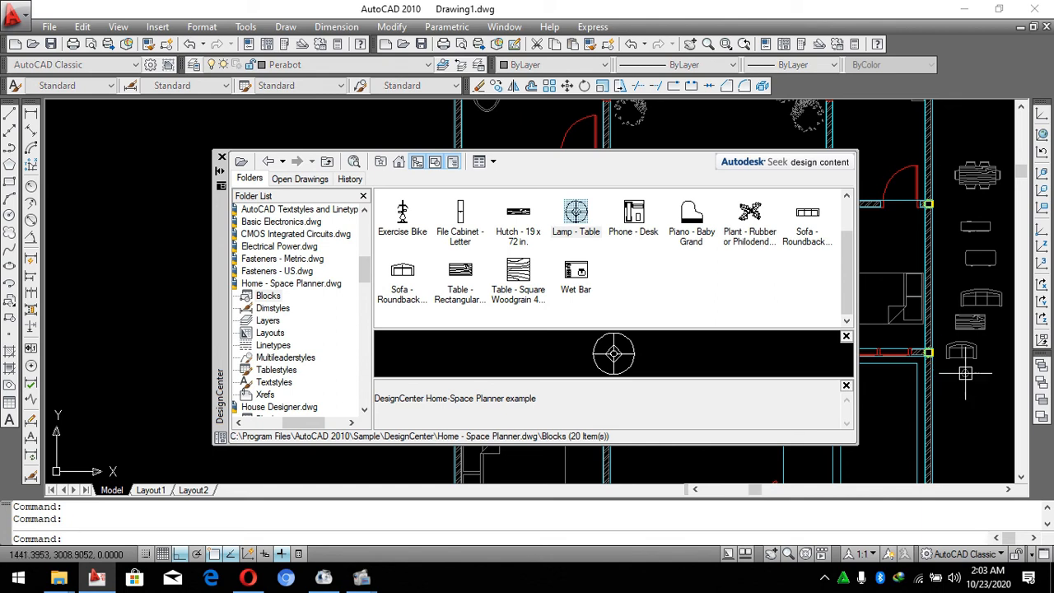
Insert the Bath Tub - 26 x 60 in. block from House Designer.dwg below the two-seat sofa outside the plan.
double_click(290, 284)
left_click(267, 297)
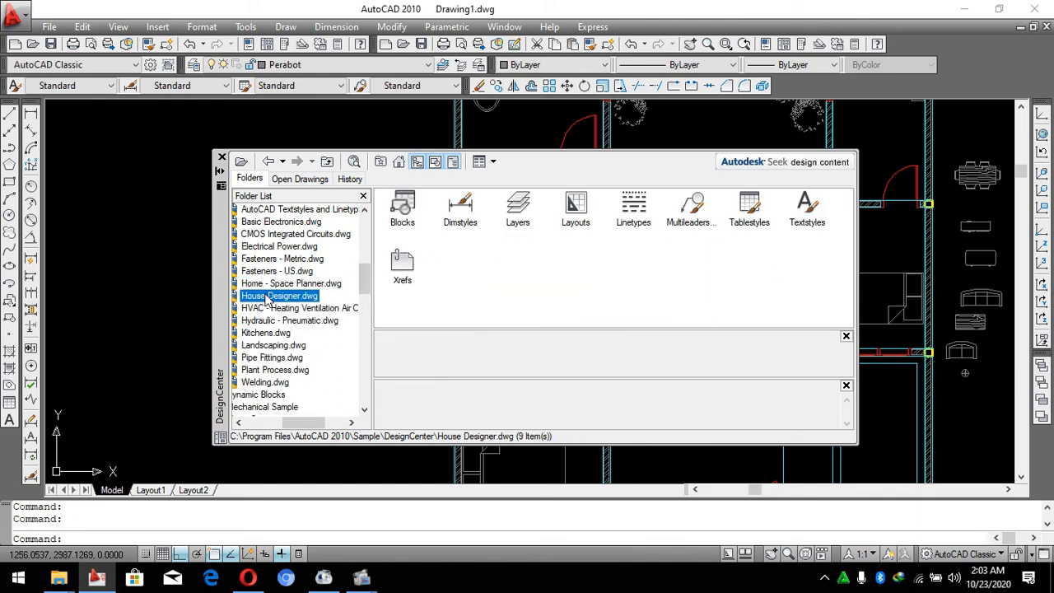
double_click(401, 207)
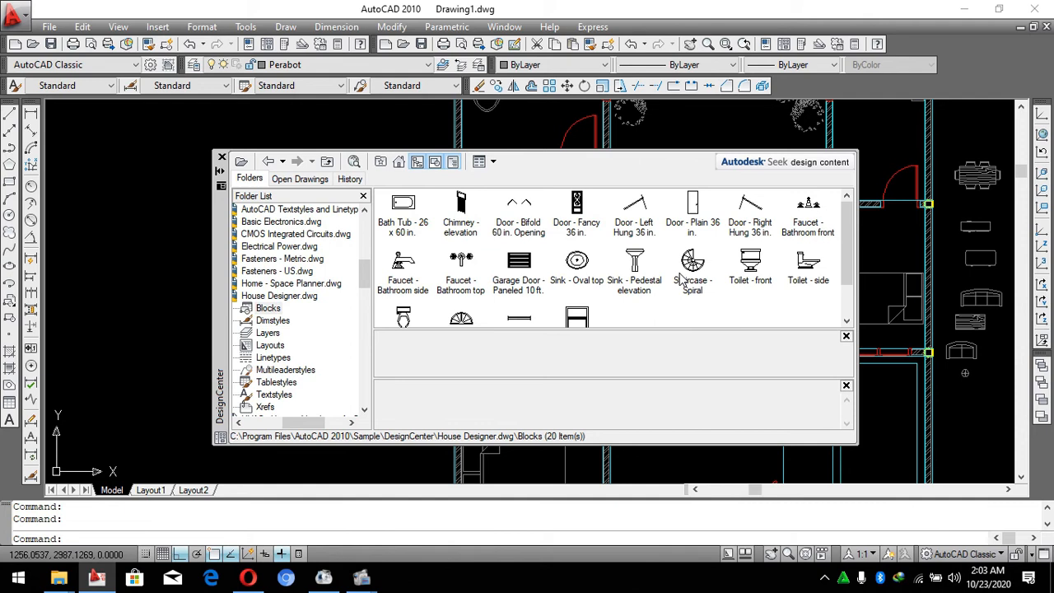
scroll(659, 280, "down", 1)
scroll(715, 265, "up", 1)
left_click(420, 204)
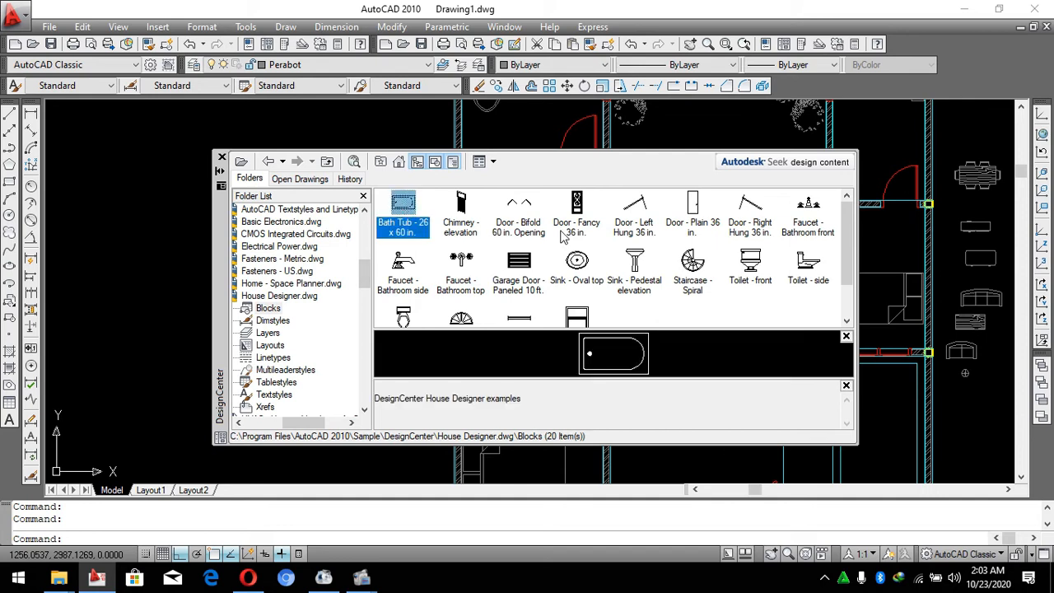
left_click_drag(925, 353, 970, 380)
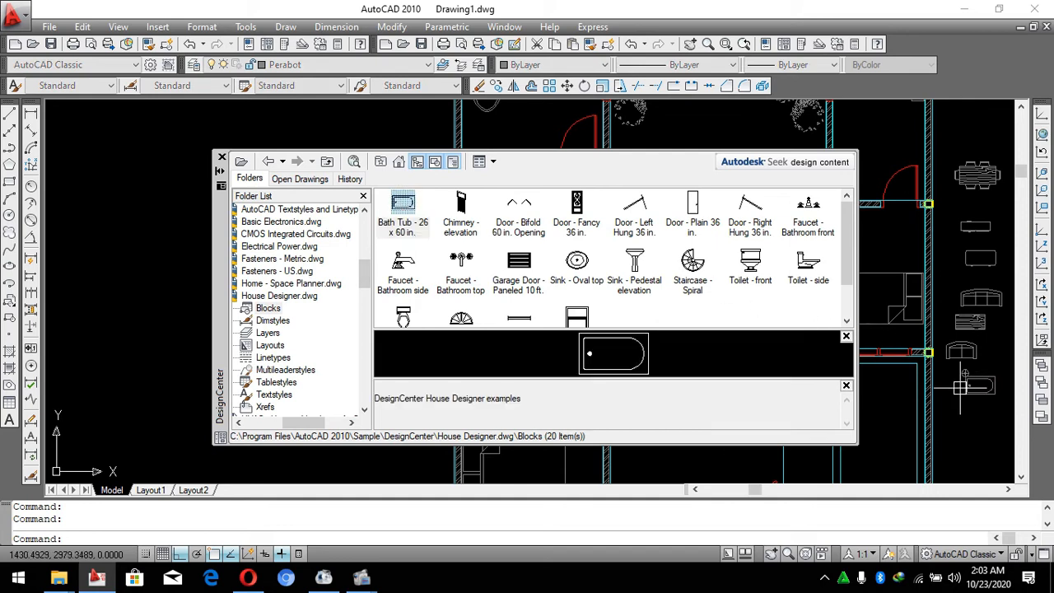
Return to the Home - Space Planner.dwg blocks and look through them for further furniture.
left_click(273, 296)
left_click(286, 283)
left_click(270, 295)
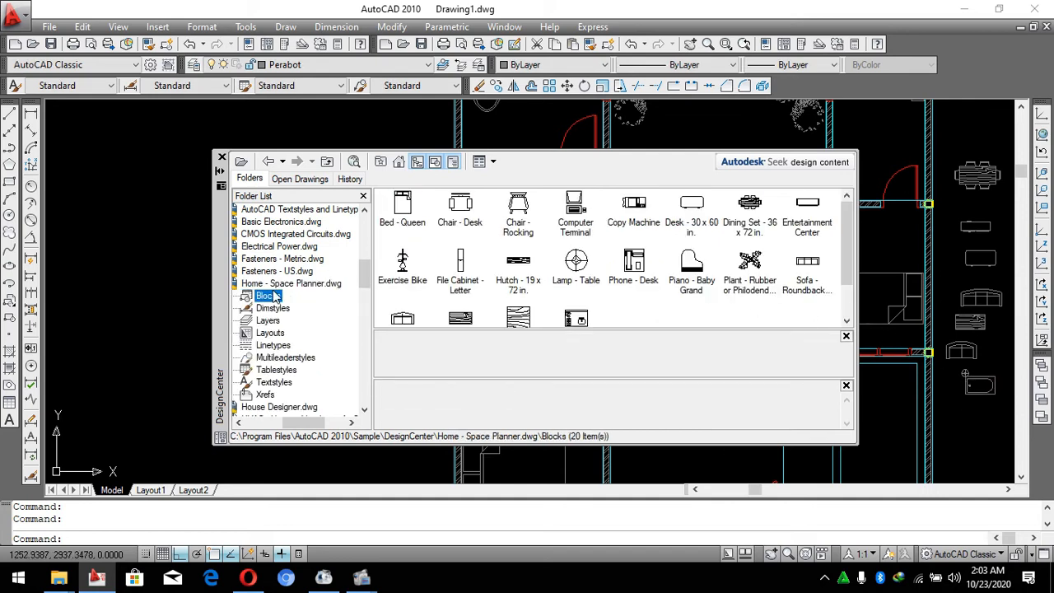
scroll(551, 280, "down", 2)
scroll(613, 300, "up", 2)
scroll(580, 306, "down", 1)
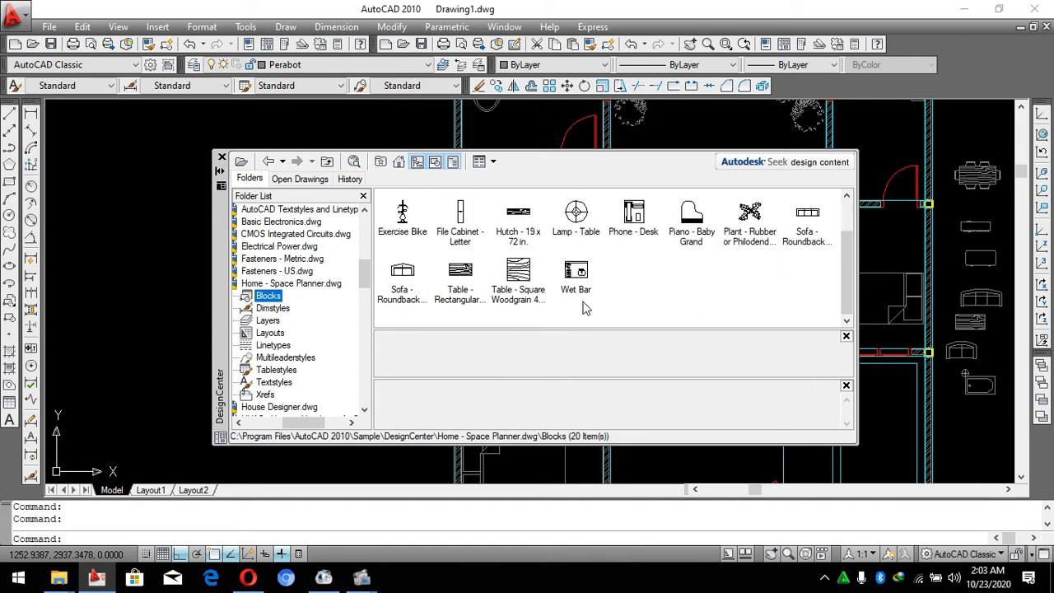
scroll(574, 306, "up", 1)
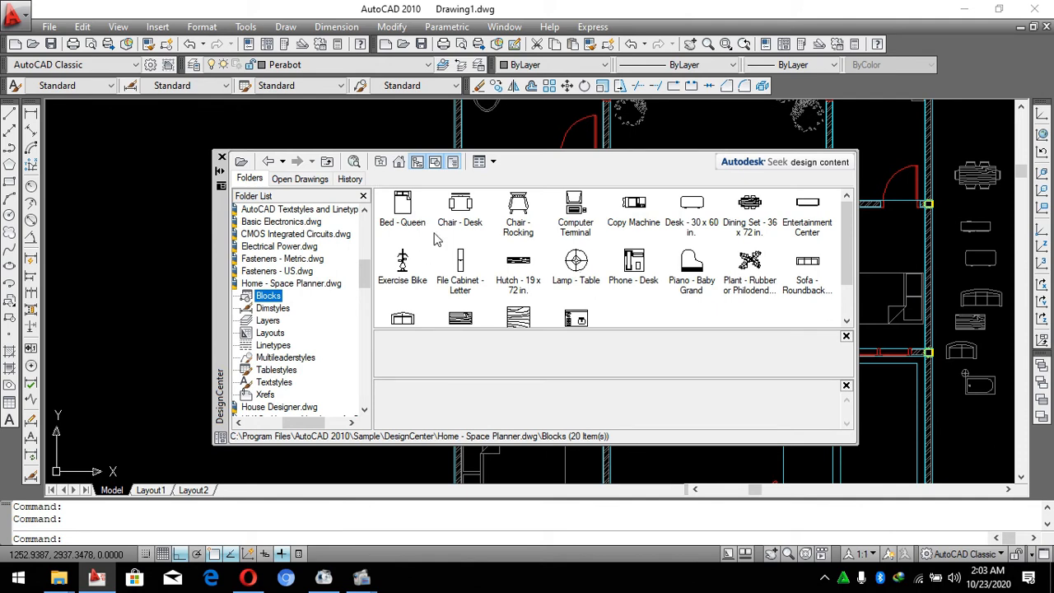
Insert the Chair - Desk and Computer Terminal blocks below the bathtub outside the plan.
left_click(460, 207)
left_click_drag(575, 205, 796, 336)
left_click_drag(996, 420, 995, 418)
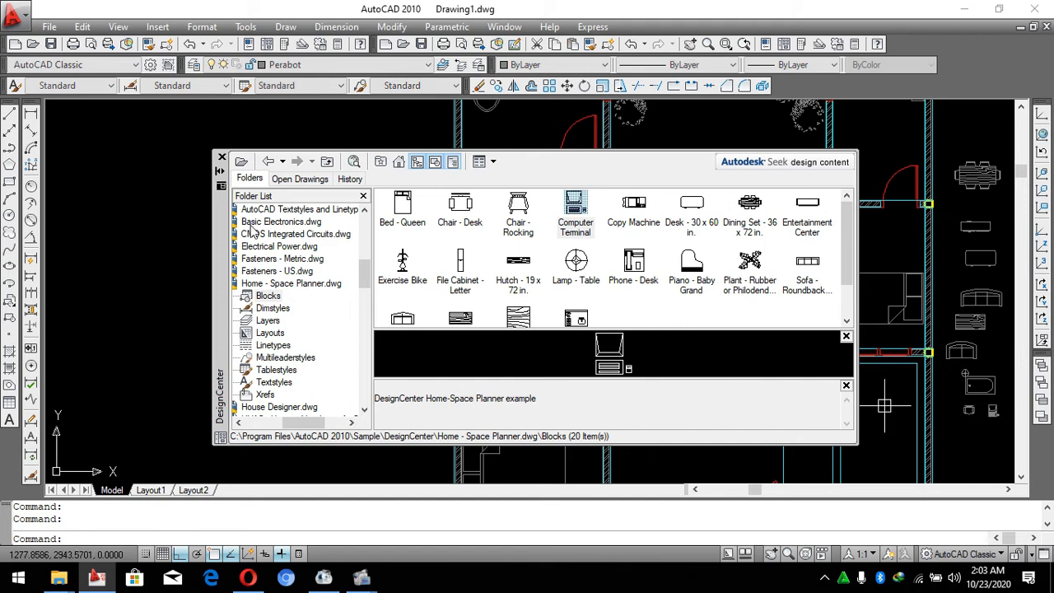
Open the Kitchens.dwg blocks and insert Range-Oven - 30 in top below the desk chair outside the plan.
double_click(271, 283)
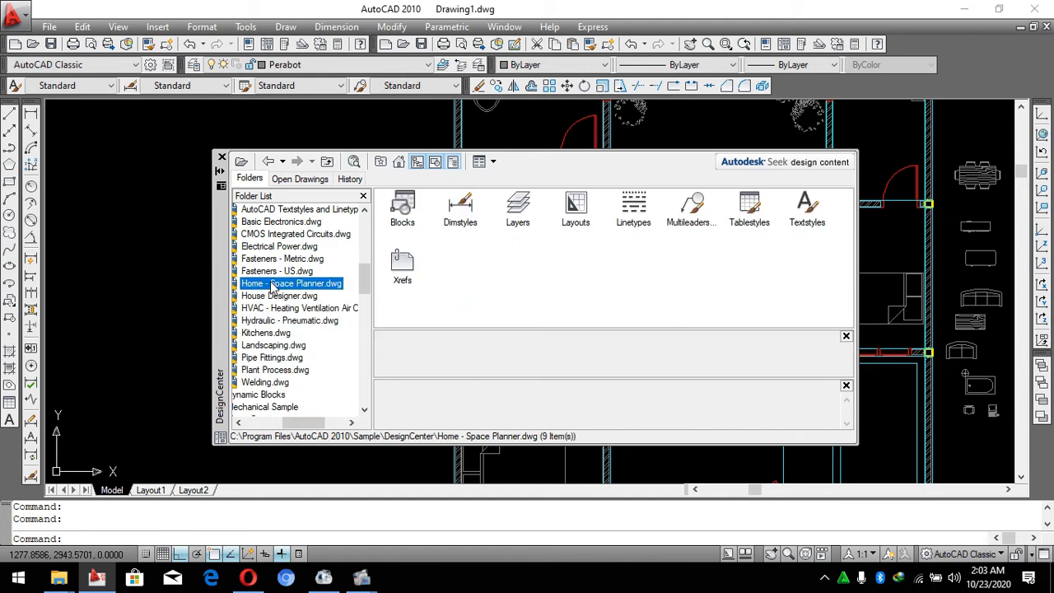
double_click(265, 333)
double_click(400, 203)
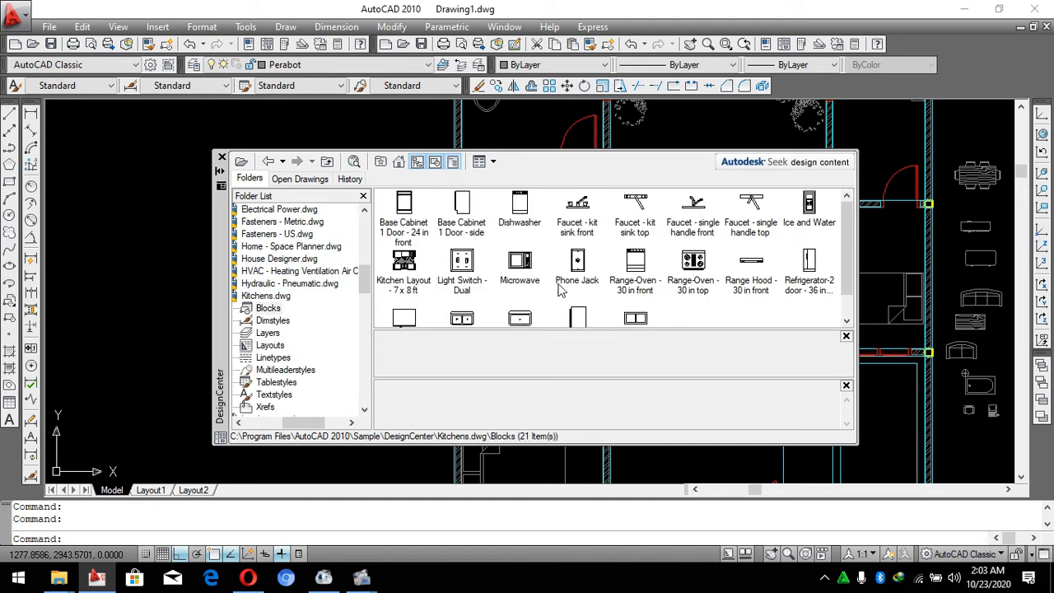
scroll(559, 284, "down", 1)
scroll(577, 288, "up", 1)
left_click(692, 262)
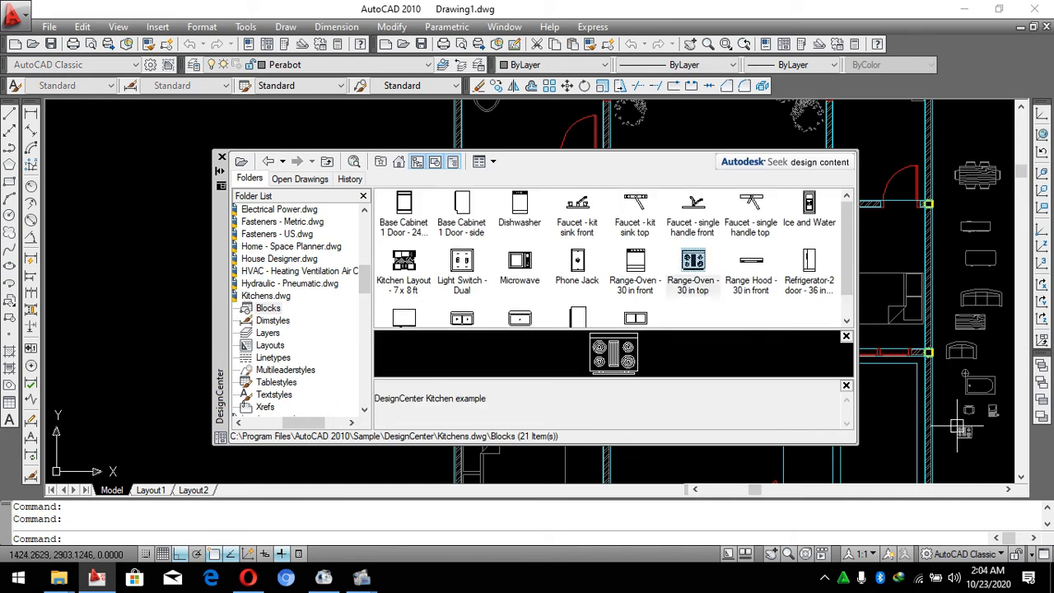
Insert the Sink-double - 36 in top and Sink-single - 30 in top blocks near the range oven and close DesignCenter.
left_click(462, 317)
left_click_drag(945, 446, 961, 444)
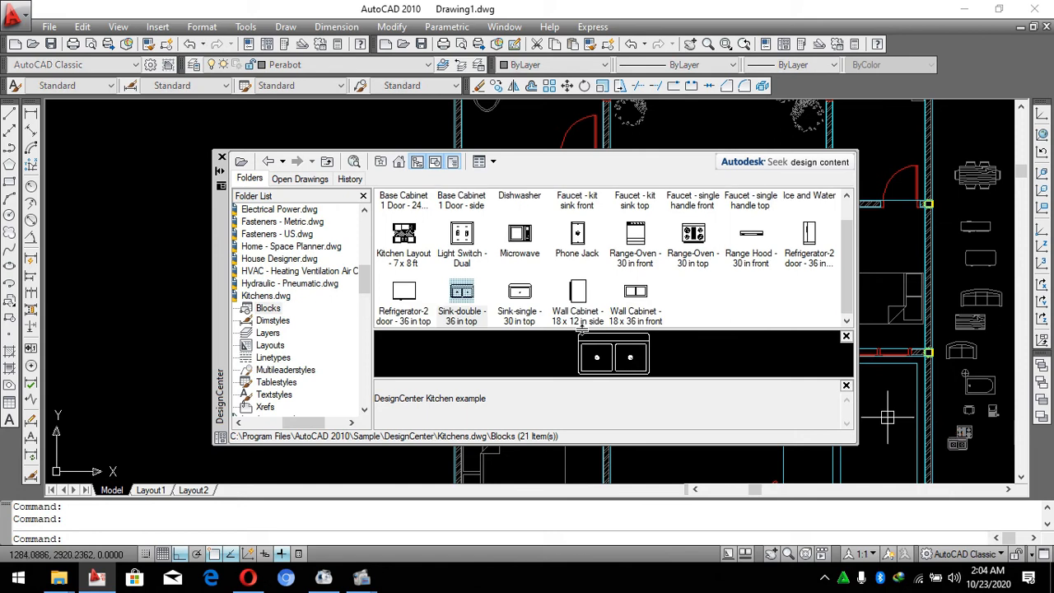
left_click_drag(516, 290, 827, 385)
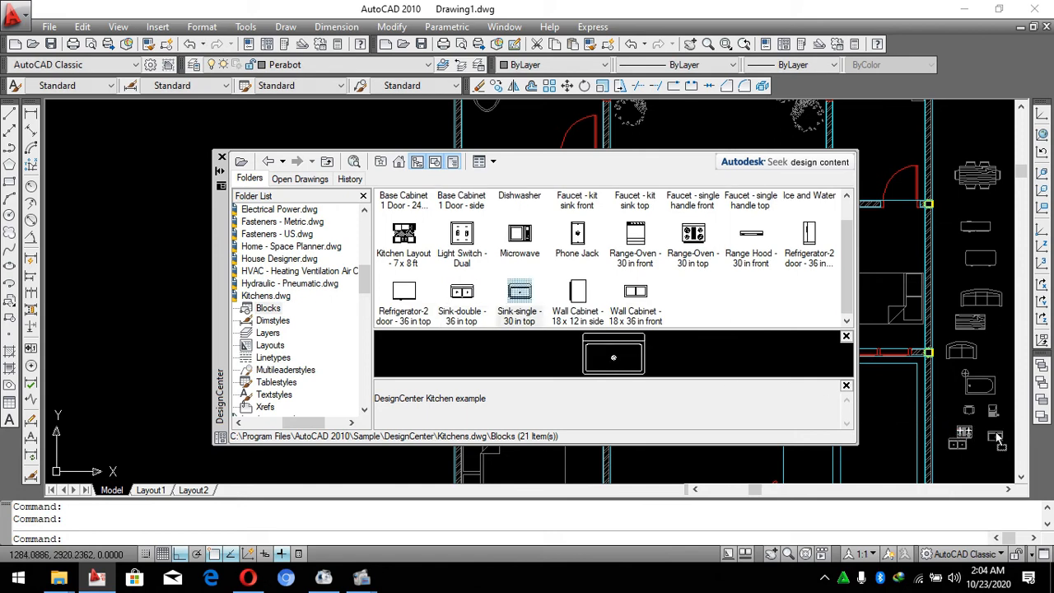
left_click_drag(996, 440, 994, 437)
scroll(716, 301, "up", 2)
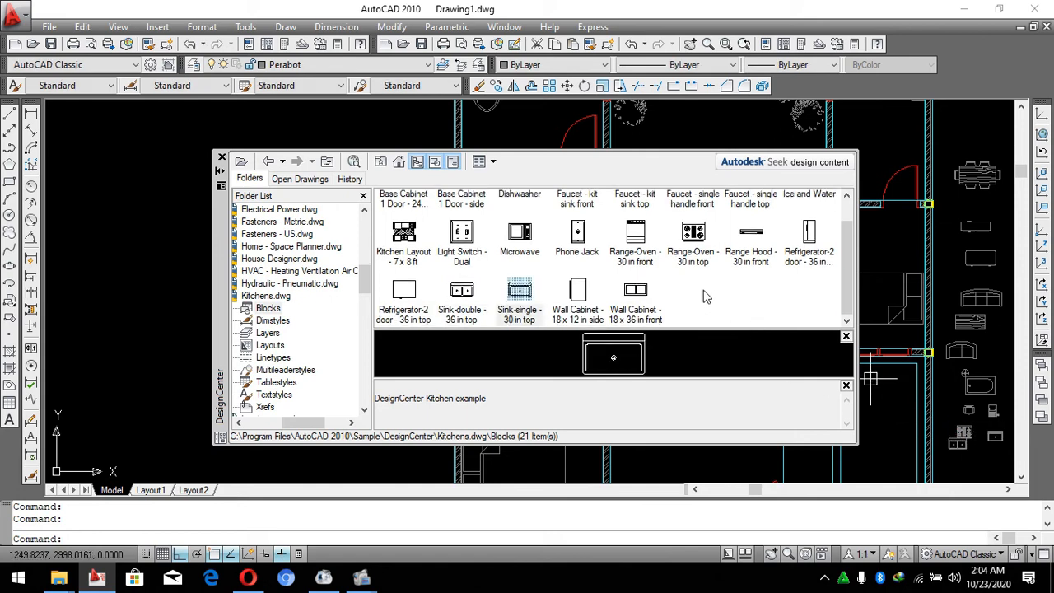
left_click(221, 158)
Draw a zero-width counter polyline 60 units down from the wall end beside the upper-left bathroom door, continuing left to the outer wall.
scroll(645, 288, "down", 4)
scroll(743, 284, "up", 6)
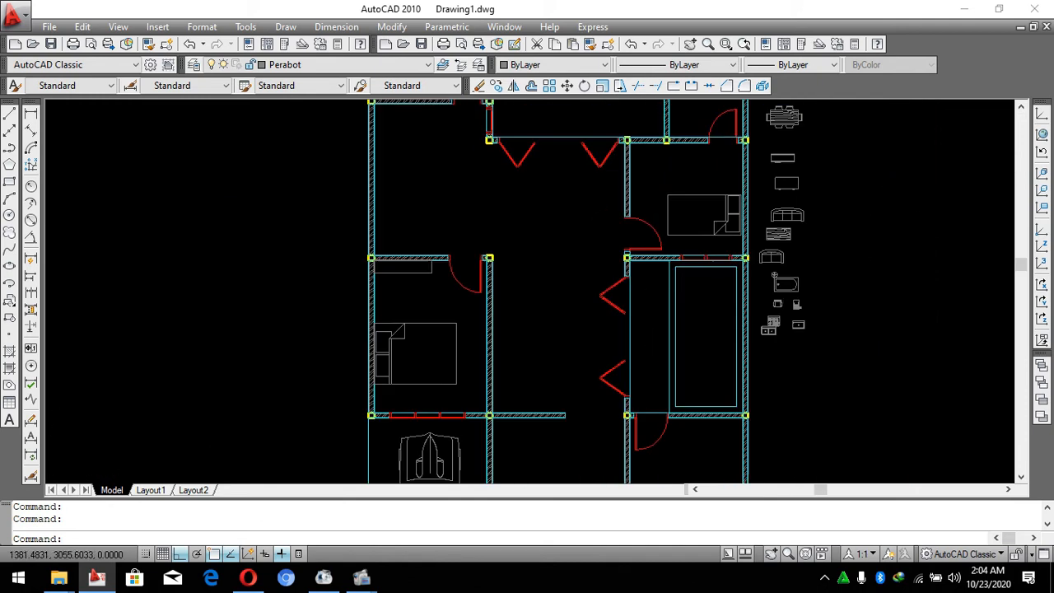
scroll(745, 311, "up", 4)
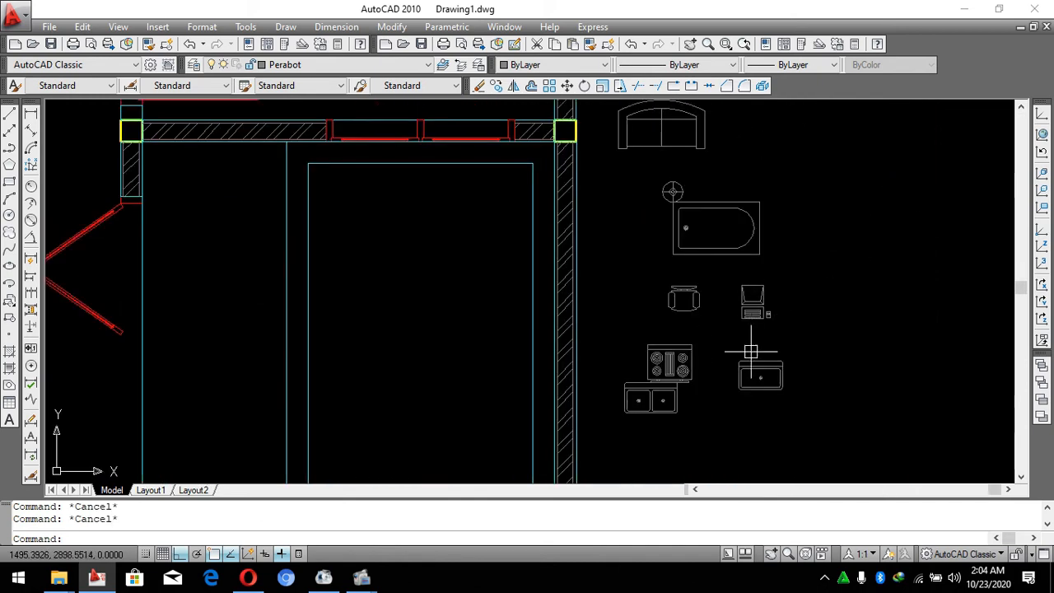
scroll(752, 354, "down", 6)
scroll(488, 240, "up", 1)
scroll(583, 259, "up", 5)
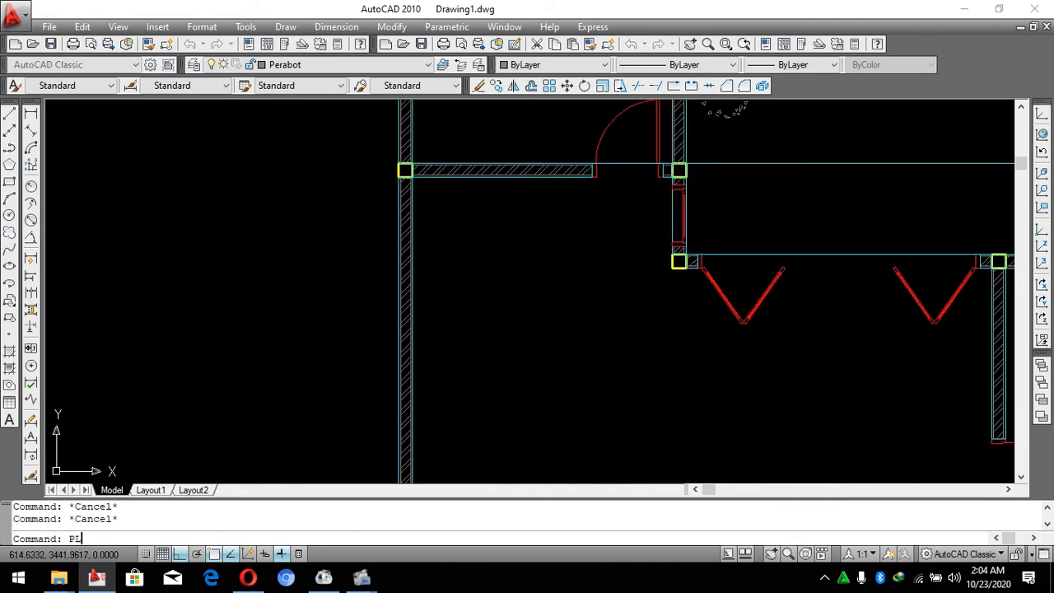
type("pl")
key("Return")
left_click(607, 181)
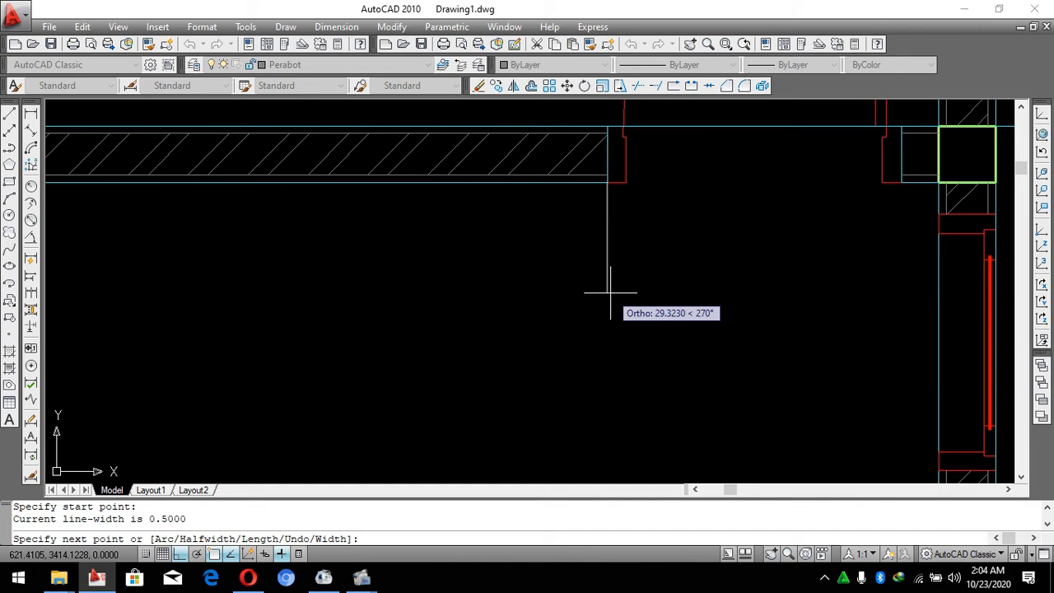
type("w")
key("Return")
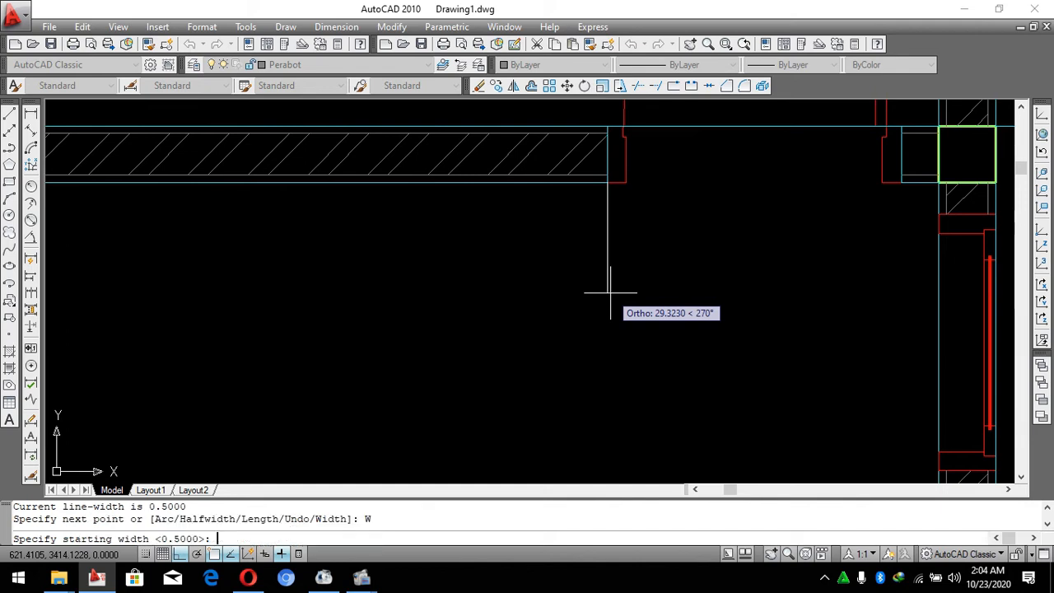
type("0")
key("Return")
key("Return")
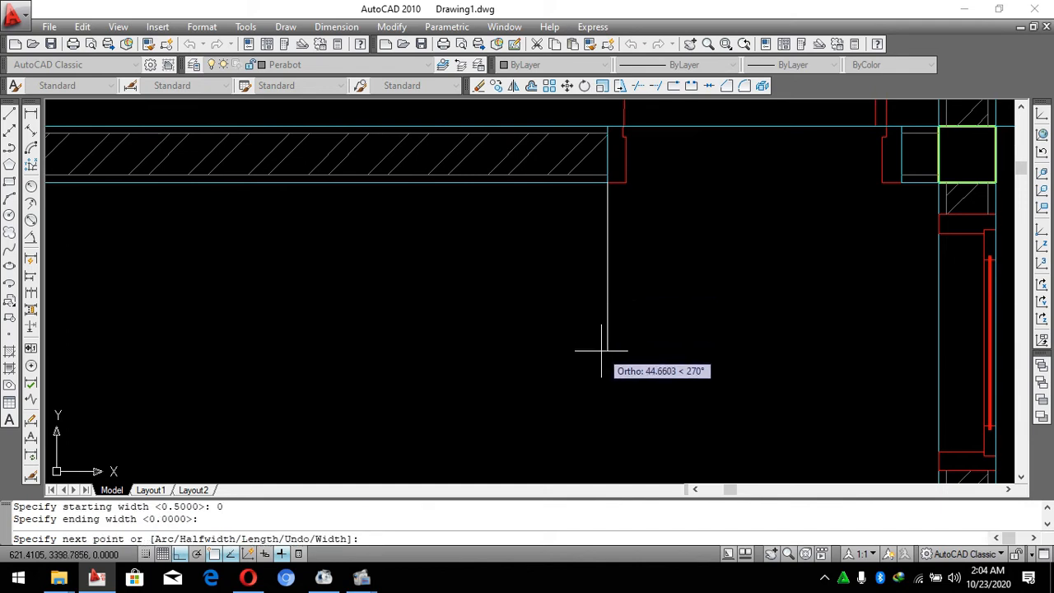
type("60")
key("Return")
scroll(470, 348, "down", 4)
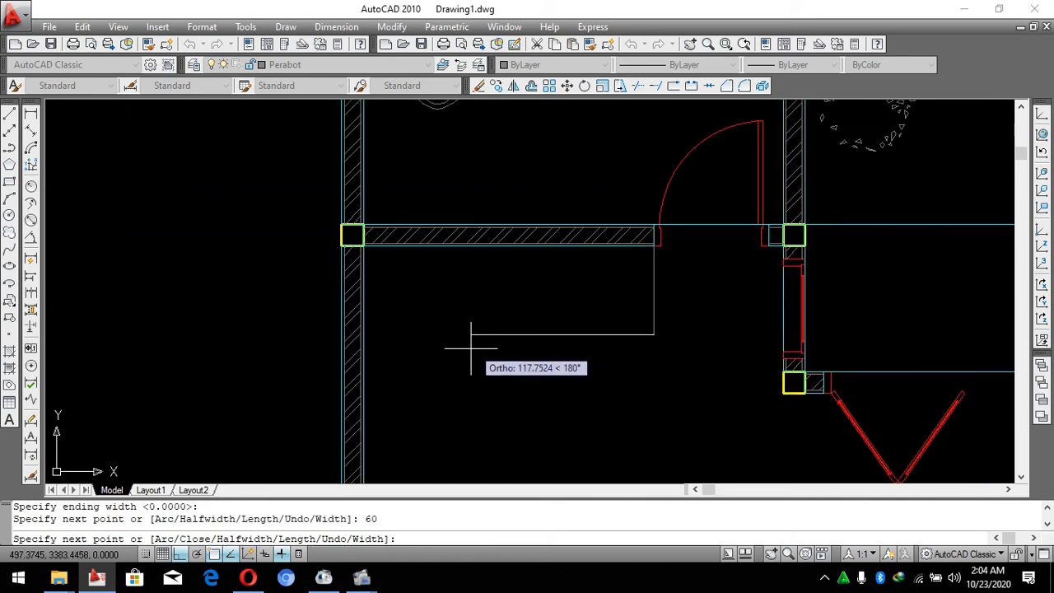
scroll(570, 326, "up", 4)
scroll(570, 327, "down", 3)
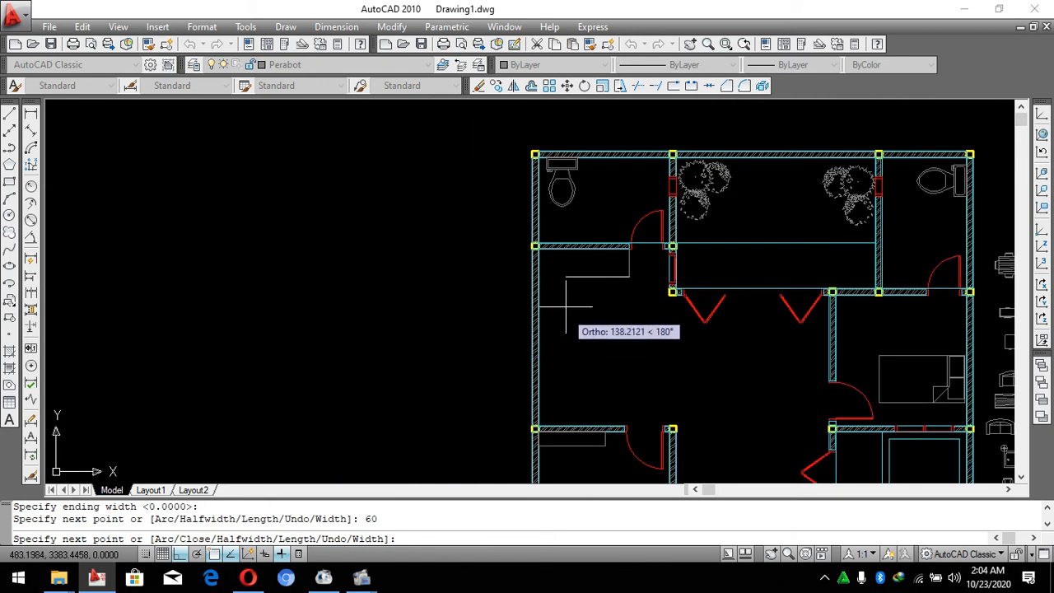
scroll(565, 318, "up", 5)
key("Escape")
scroll(513, 200, "down", 4)
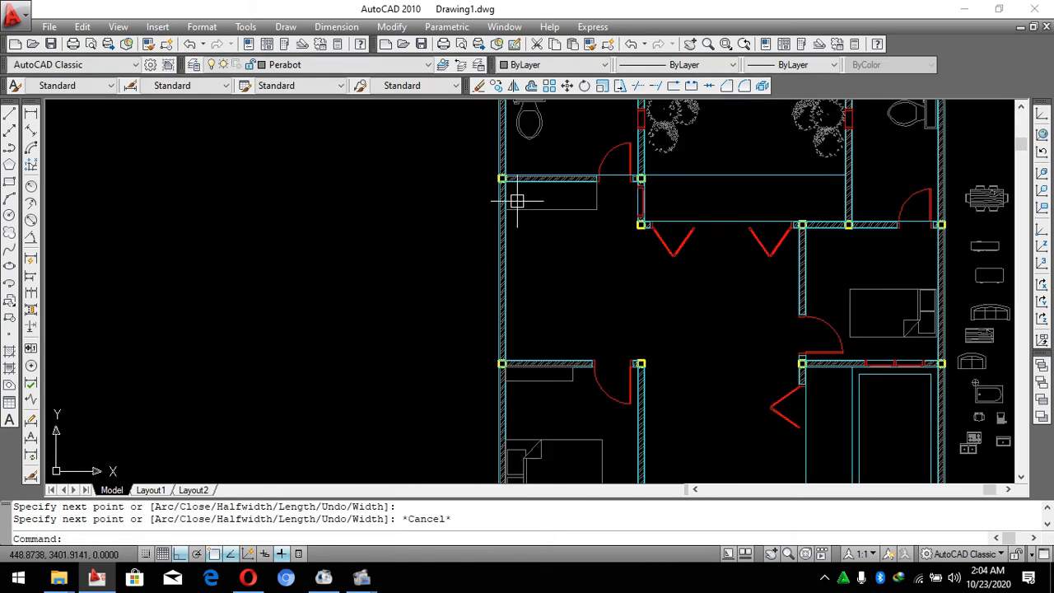
key("Return")
scroll(501, 348, "up", 4)
left_click(497, 404)
key("Escape")
key("Return")
left_click(488, 404)
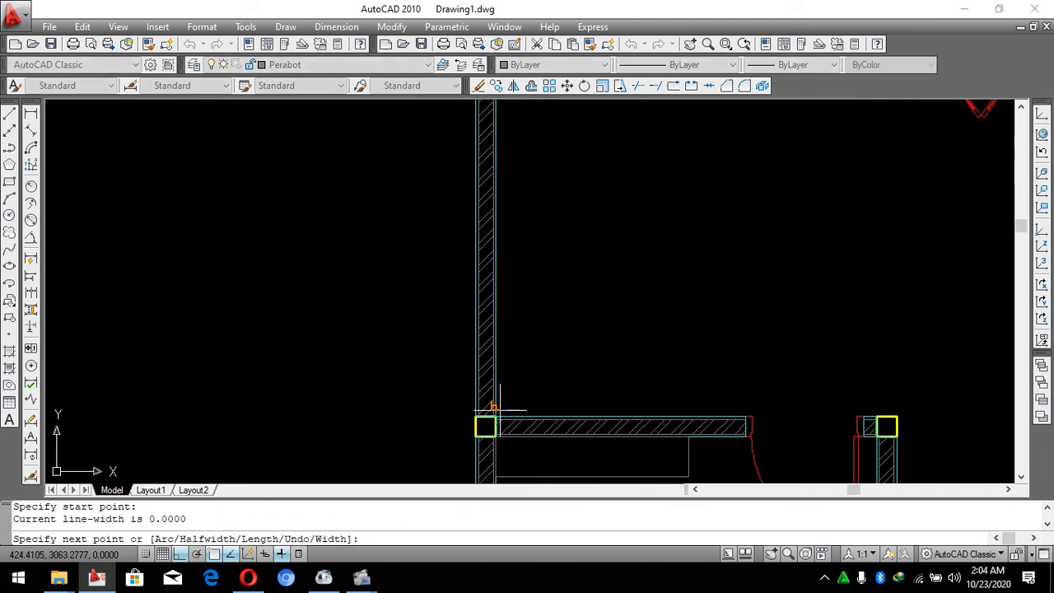
key("Escape")
Draw a polyline up the left outer wall's inner face from the bedroom partition to the counter's front edge.
key("Return")
left_click(486, 423)
scroll(538, 196, "down", 2)
scroll(514, 165, "up", 2)
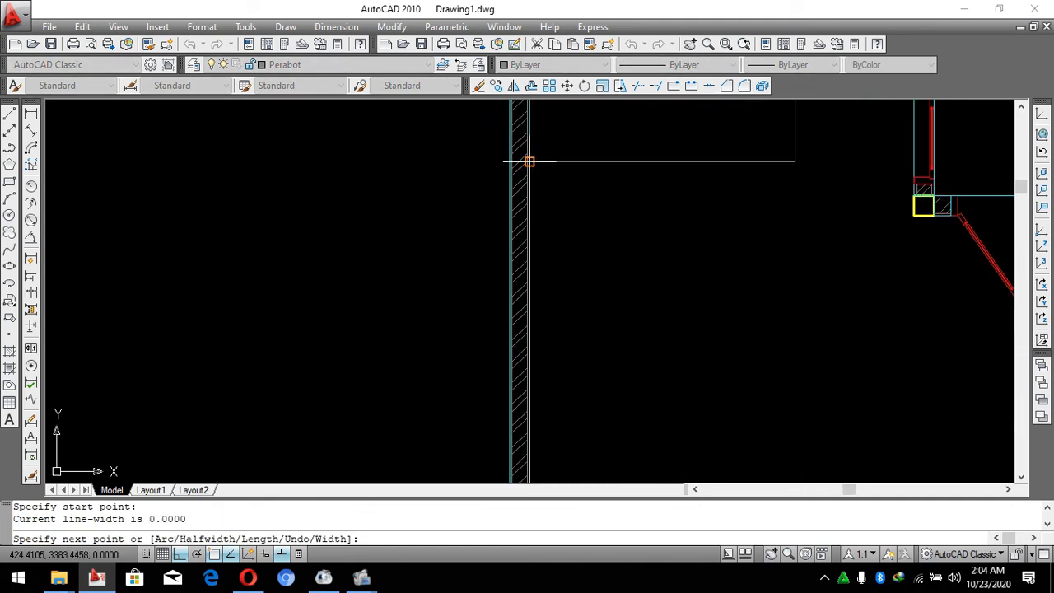
key("Escape")
Move the new vertical polyline 60 units right to form the front edge of the side counter.
left_click(531, 201)
type("m")
key("Return")
left_click(574, 244)
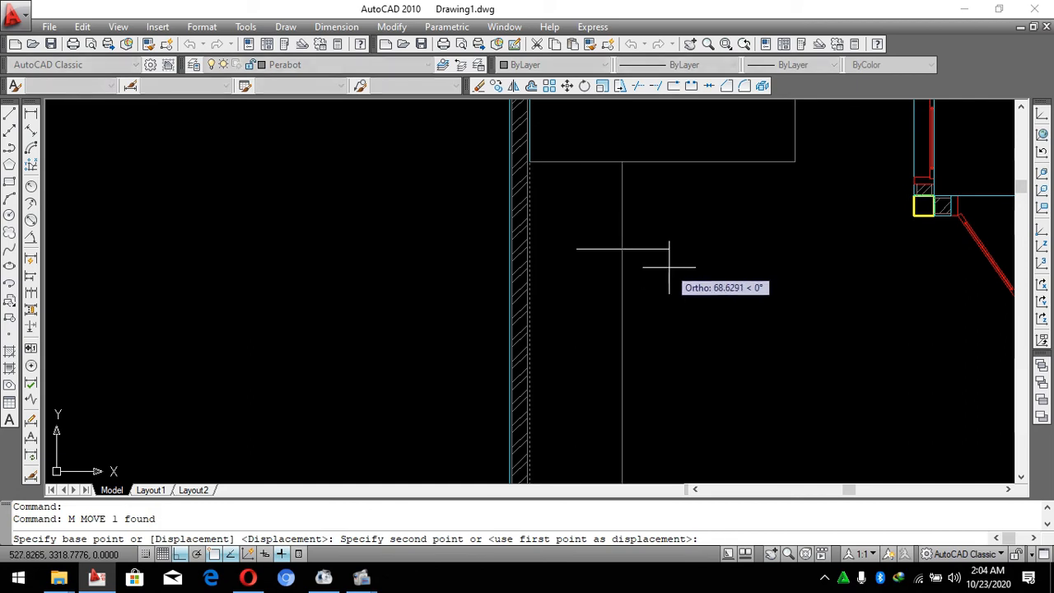
key("Return")
scroll(635, 243, "down", 5)
key("Escape")
key("Escape")
scroll(708, 243, "up", 3)
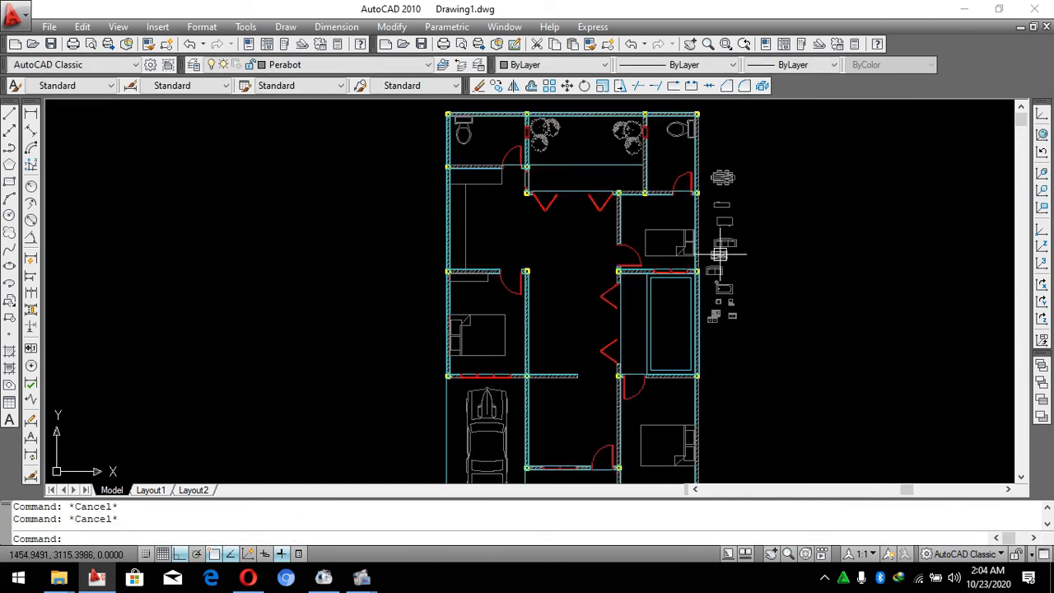
scroll(733, 274, "up", 8)
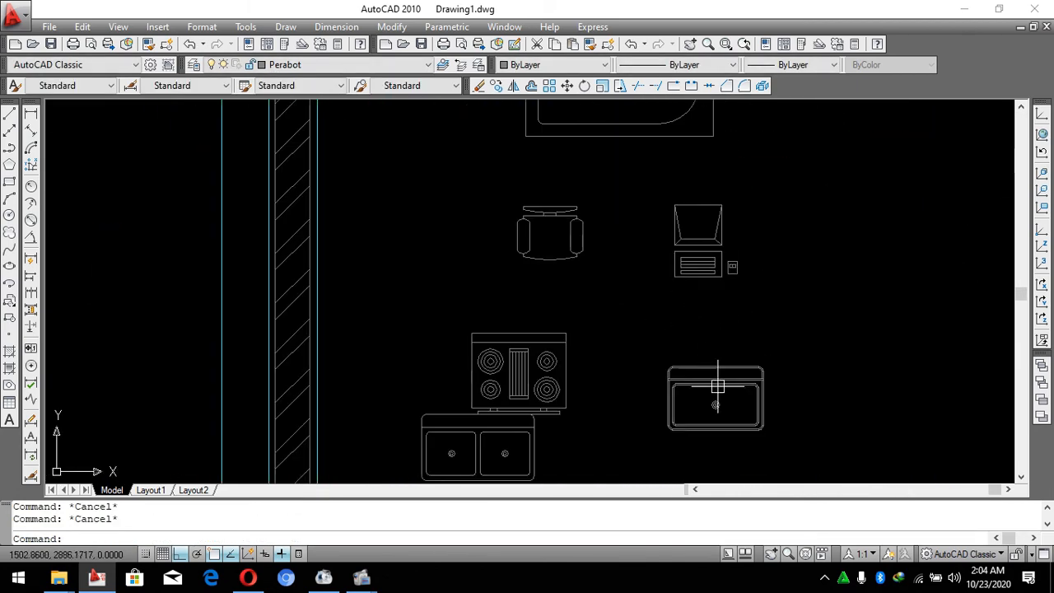
scroll(717, 386, "down", 5)
left_click(770, 406)
scroll(650, 344, "up", 3)
left_click(639, 329)
key("Escape")
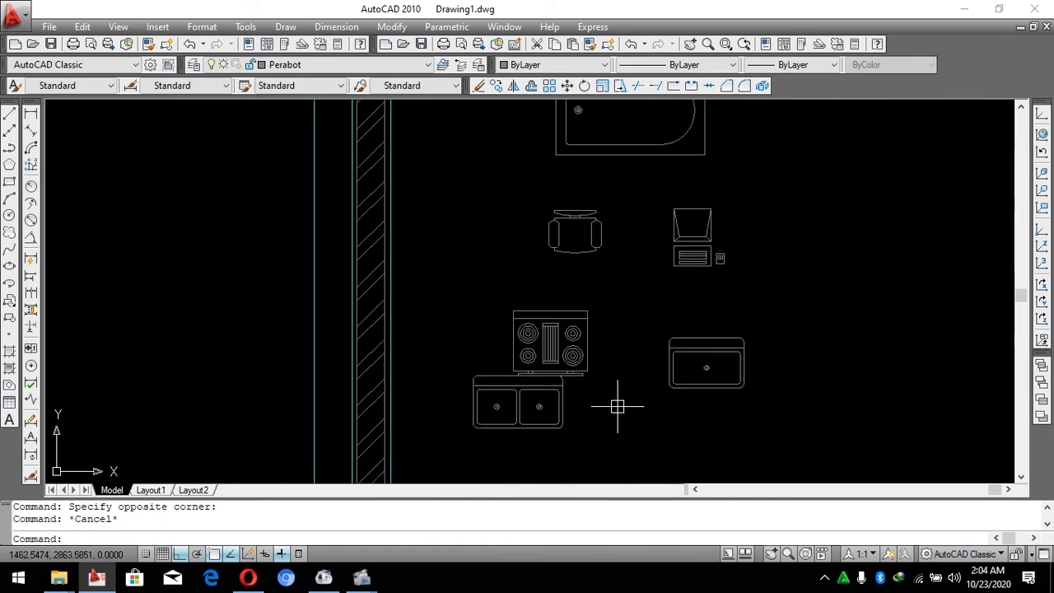
Copy the double sink by its back edge midpoint onto the kitchen counter, against the wall shared with the upper-left bathroom.
left_click(517, 411)
type("CO")
key("Return")
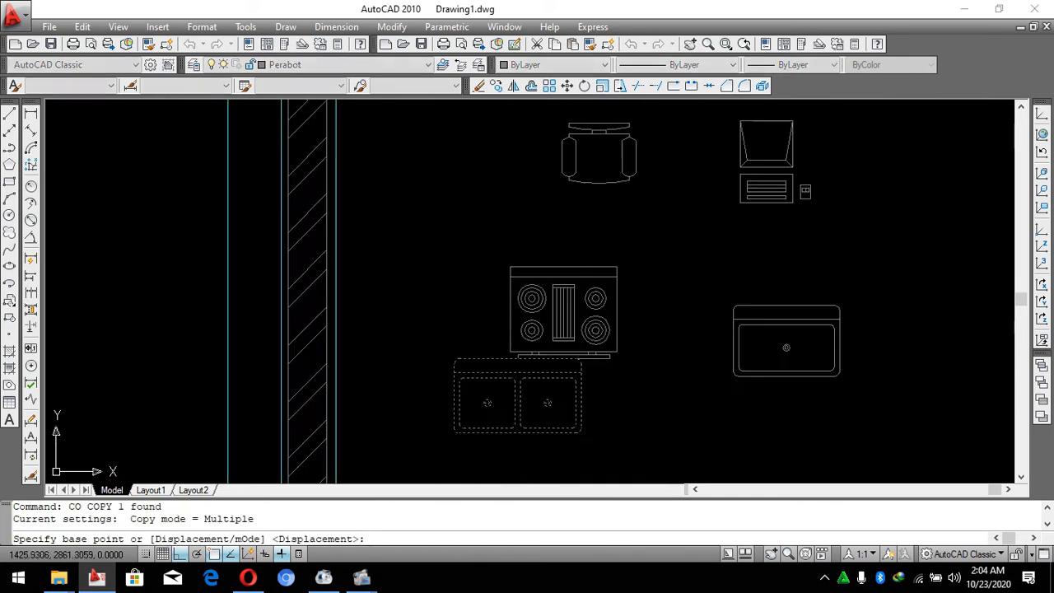
scroll(507, 354, "up", 5)
left_click(509, 284)
scroll(577, 288, "down", 8)
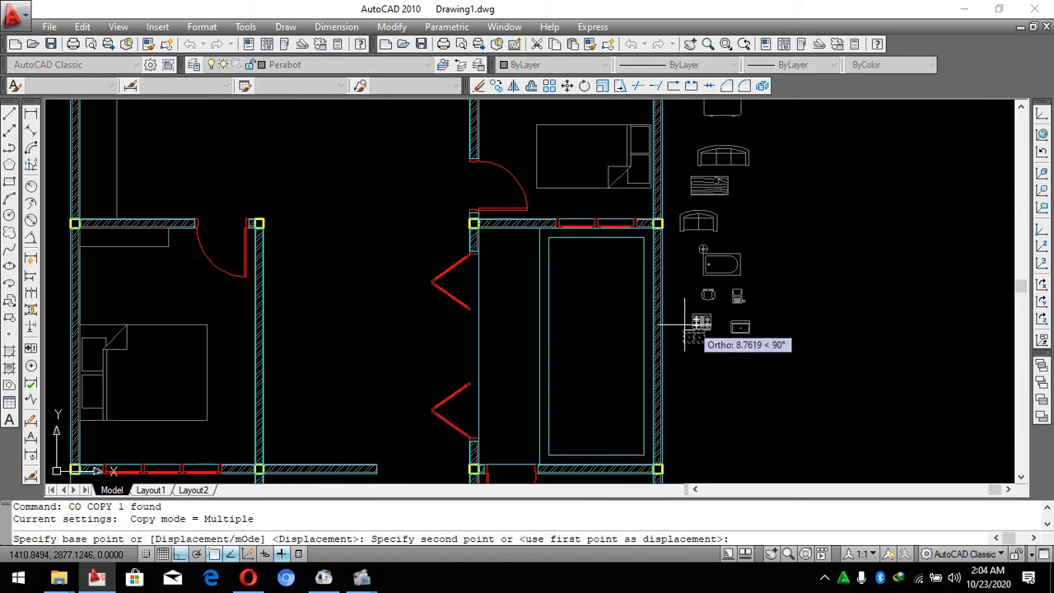
scroll(647, 251, "down", 3)
scroll(411, 112, "up", 3)
scroll(572, 244, "down", 3)
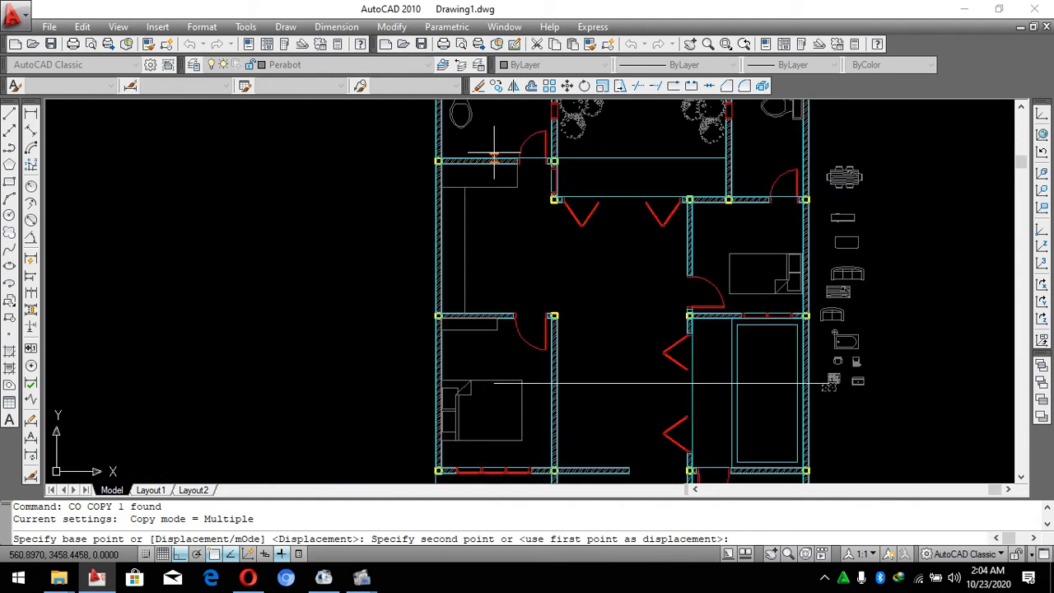
scroll(497, 155, "up", 5)
scroll(504, 181, "down", 5)
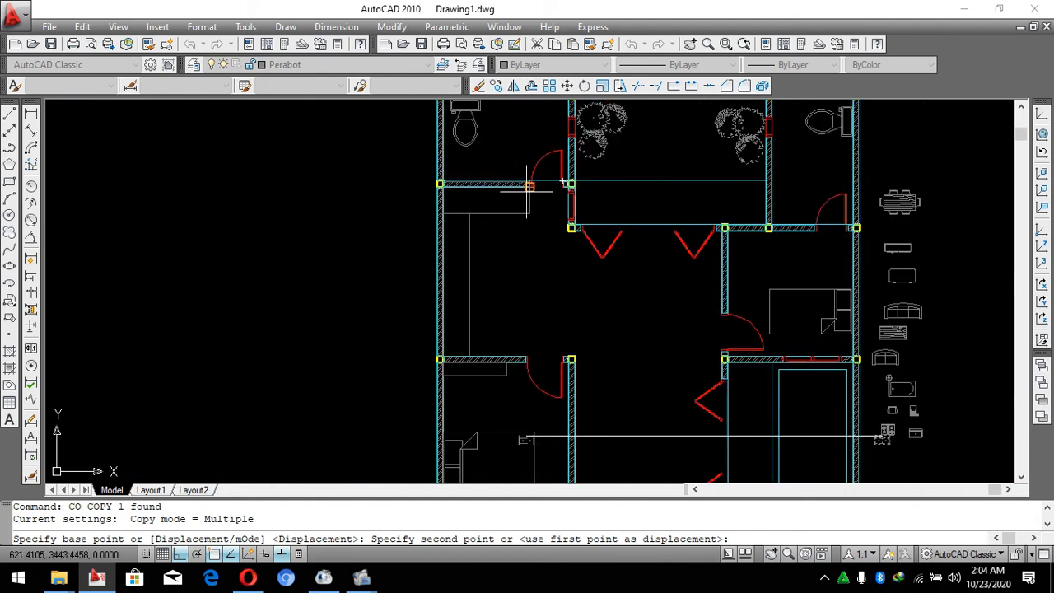
scroll(514, 186, "up", 5)
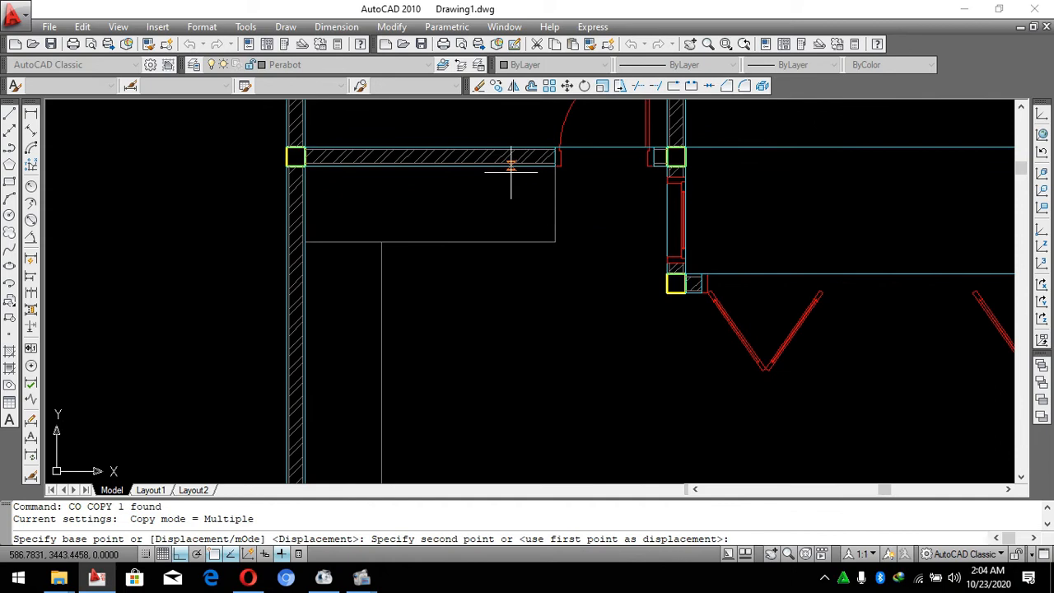
left_click(511, 169)
key("Escape")
left_click(512, 181)
scroll(500, 175, "up", 3)
key("Escape")
scroll(535, 202, "down", 5)
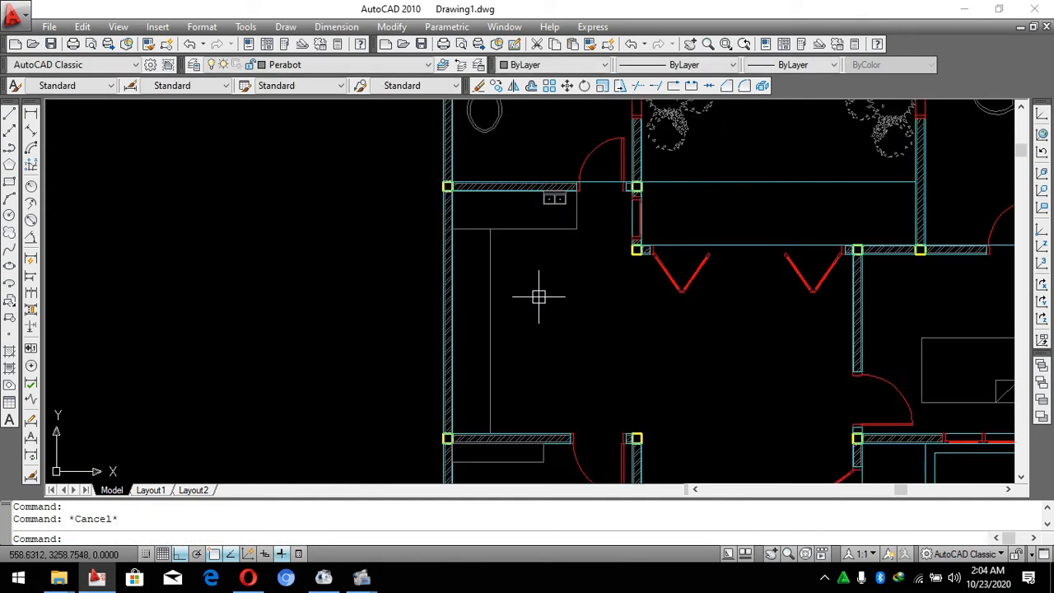
Add an aligned dimension across the side counter, from the outer wall's inner face to the counter's front line.
left_click(493, 311)
key("Escape")
scroll(494, 311, "up", 2)
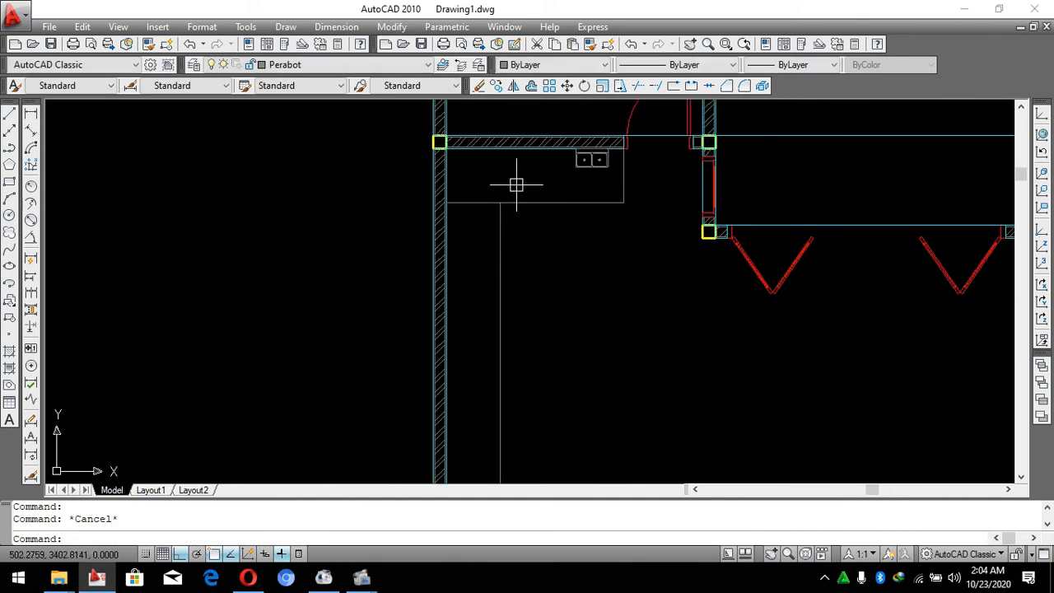
scroll(506, 323, "down", 3)
scroll(504, 323, "up", 1)
type("dal")
scroll(485, 313, "up", 3)
key("Return")
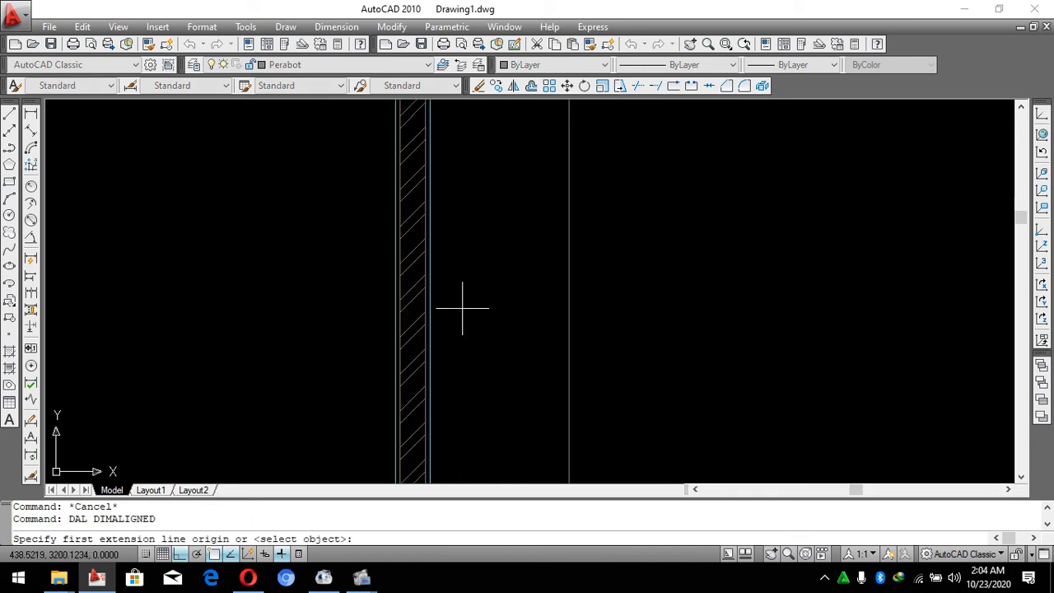
left_click(437, 301)
left_click(567, 303)
left_click(514, 268)
scroll(513, 268, "up", 10)
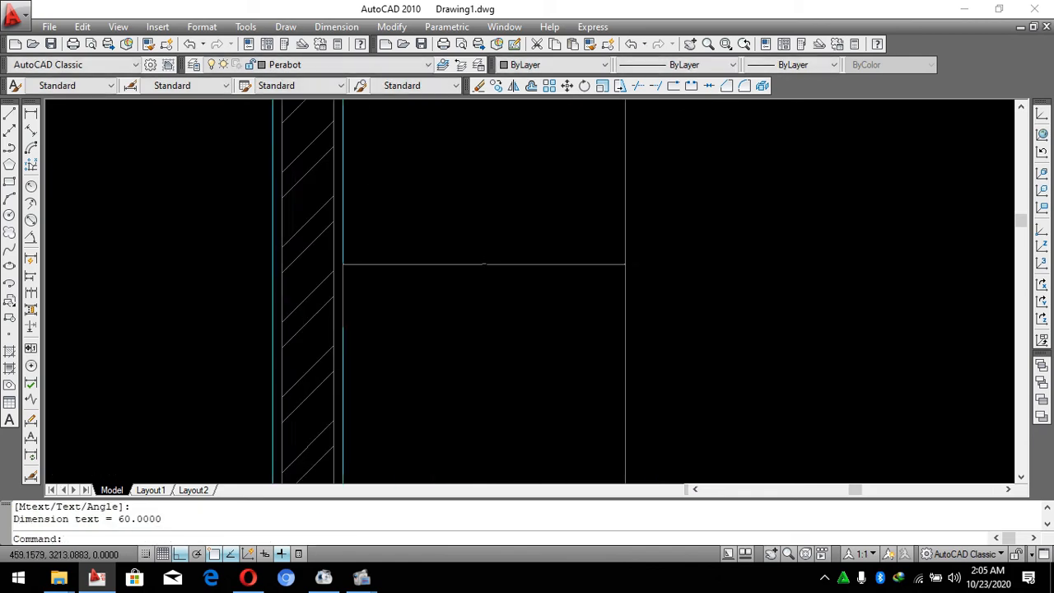
Erase the aligned dimension across the side counter.
left_click(442, 261)
left_click(339, 195)
type("e")
key("Return")
scroll(553, 357, "down", 10)
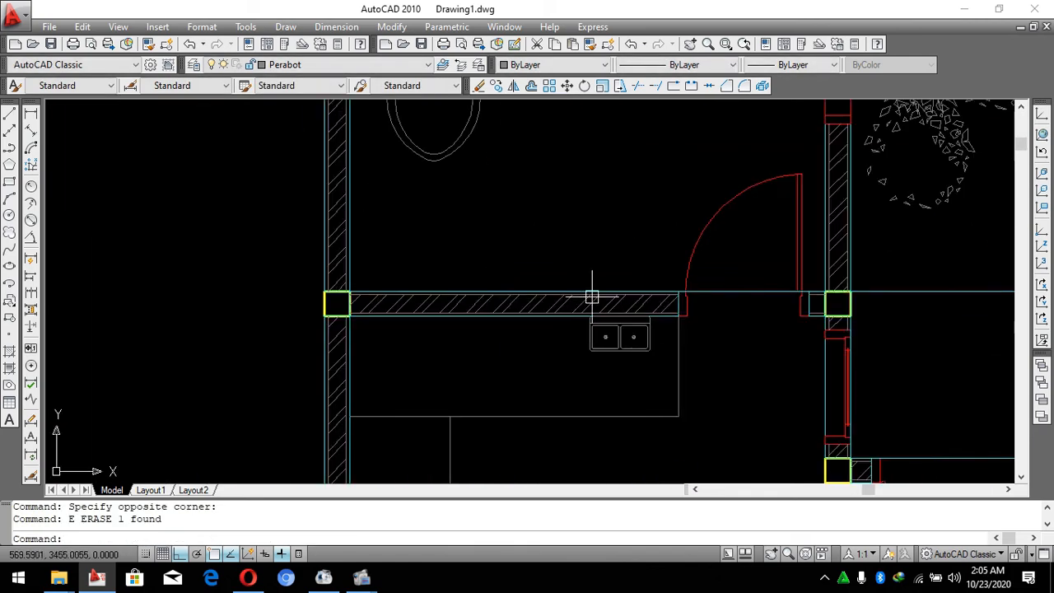
left_click(620, 350)
scroll(614, 346, "up", 4)
type("s")
key("Escape")
Scale the double sink on the counter by a factor of 2 from a base point on its back edge.
left_click(594, 321)
left_click(564, 330)
type("sc")
scroll(575, 299, "up", 4)
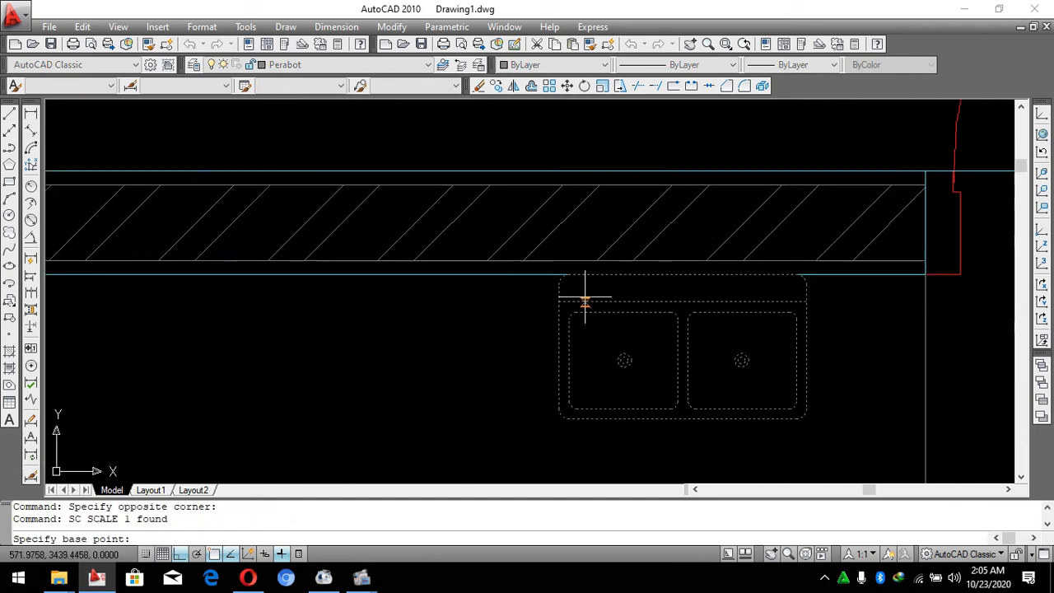
left_click(584, 274)
key("Return")
scroll(557, 159, "down", 5)
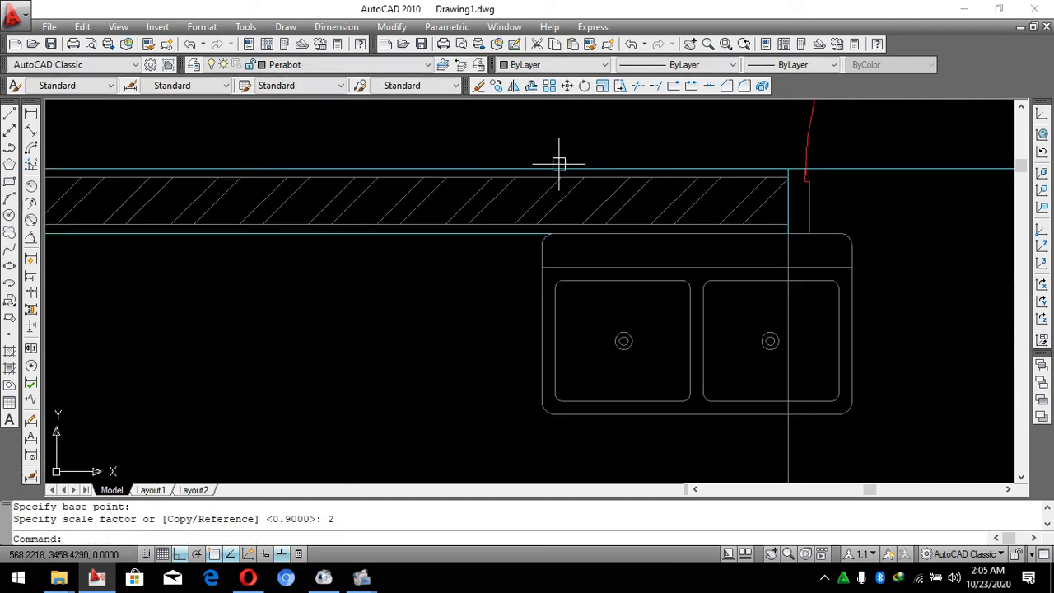
Move the double sink along the back wall, away from the counter's open end, so it sits fully on the counter.
left_click(602, 245)
left_click(576, 277)
type("m")
key("Return")
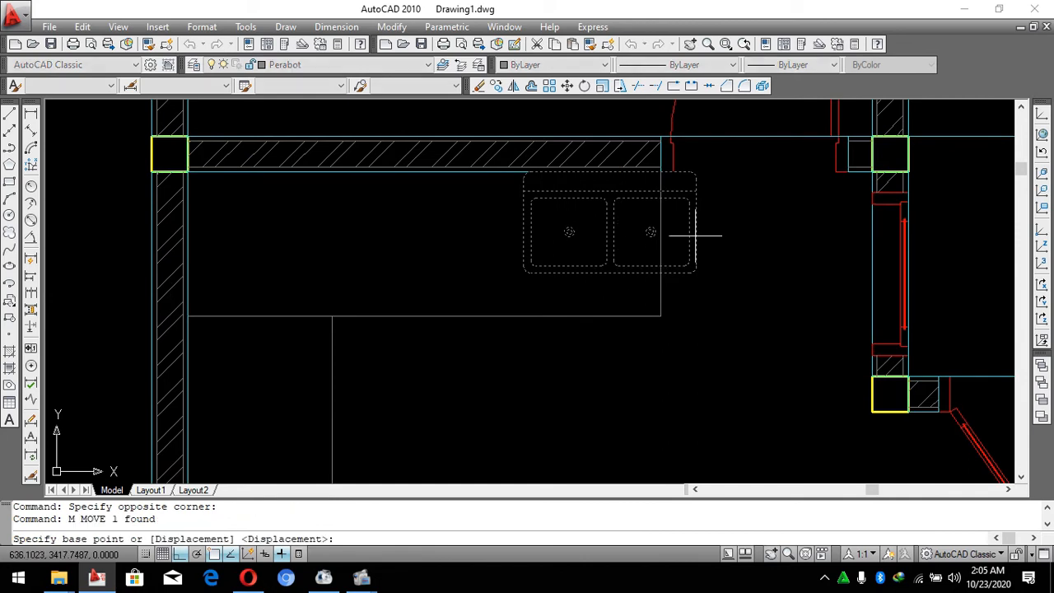
left_click(748, 298)
left_click(622, 307)
Move the double sink off the back wall toward the counter's front line and shift it slightly toward the open end.
left_click(621, 298)
left_click(588, 242)
type("M")
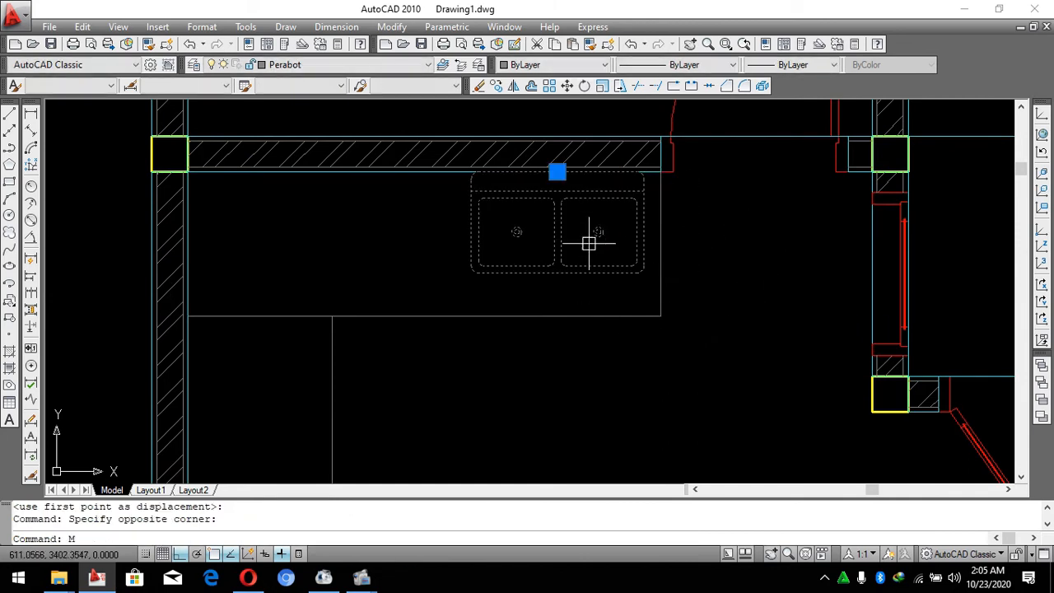
key("space")
left_click(736, 298)
left_click(736, 319)
left_click(615, 294)
type("M")
key("space")
left_click(708, 289)
left_click(714, 290)
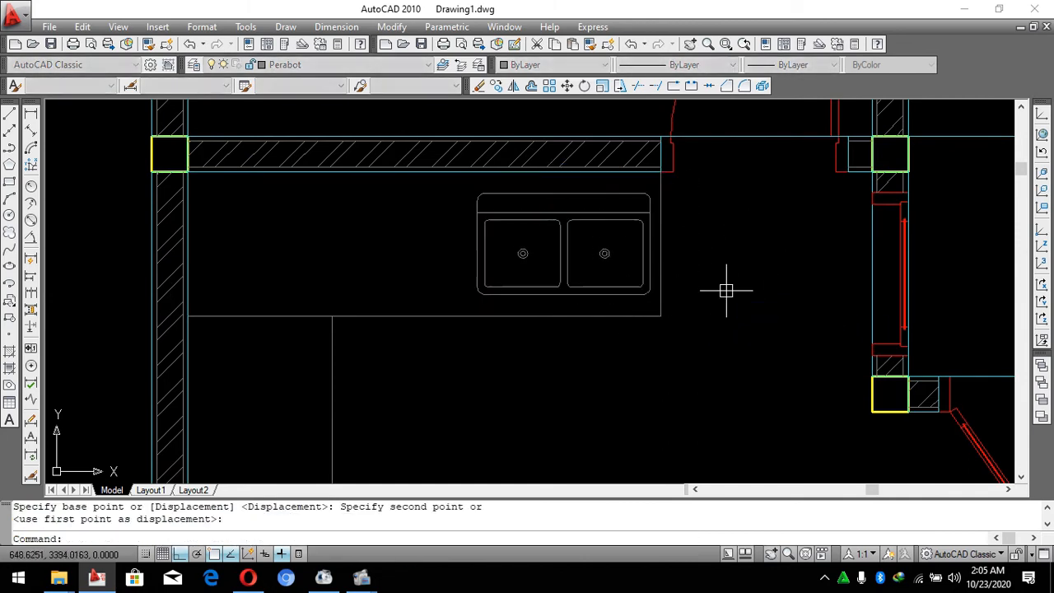
left_click(629, 267)
left_click(606, 284)
type("M")
key("space")
key("Escape")
Try to scale the double sink by a factor of 0.8 from the midpoint of its back ledge line.
left_click(590, 288)
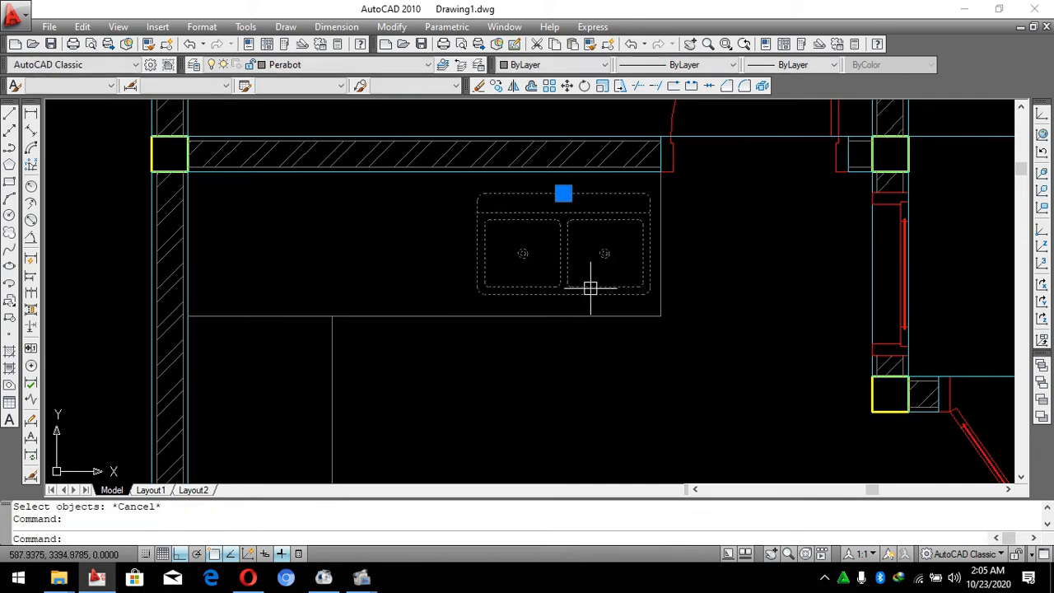
type("SC")
scroll(502, 275, "up", 2)
key("space")
left_click(588, 187)
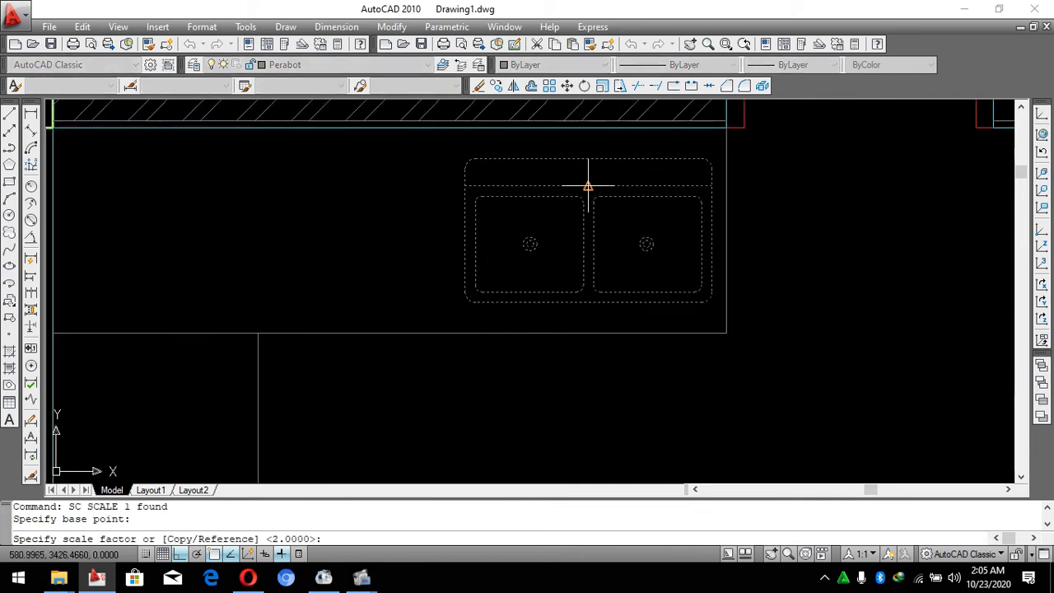
type(".8")
key("Return")
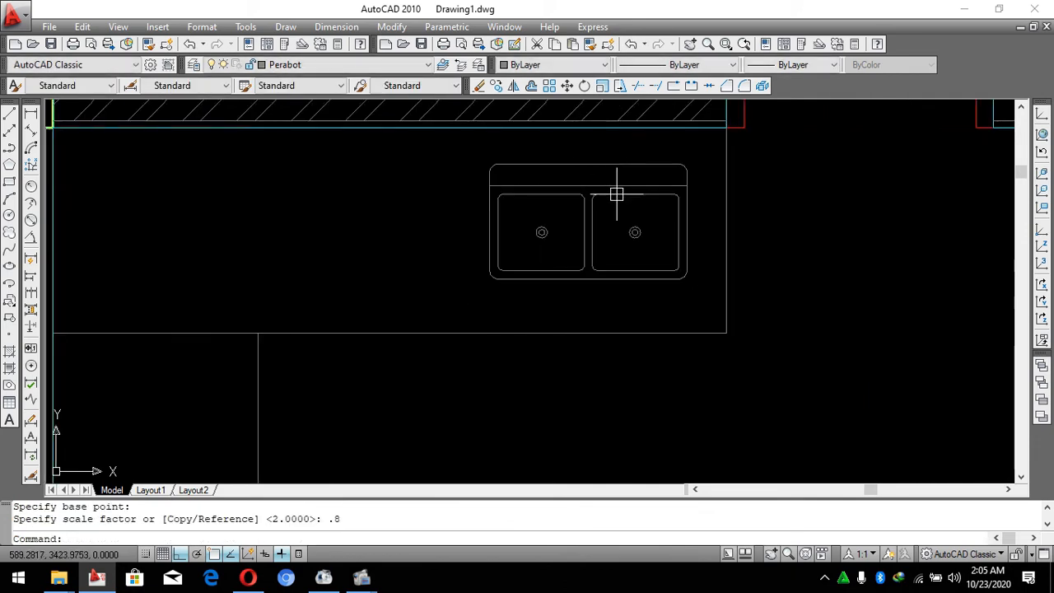
key("ctrl+z")
Scale the double sink by a factor of 0.9 from the midpoint of its back edge.
left_click(672, 254)
left_click(625, 319)
type("sc")
key("Return")
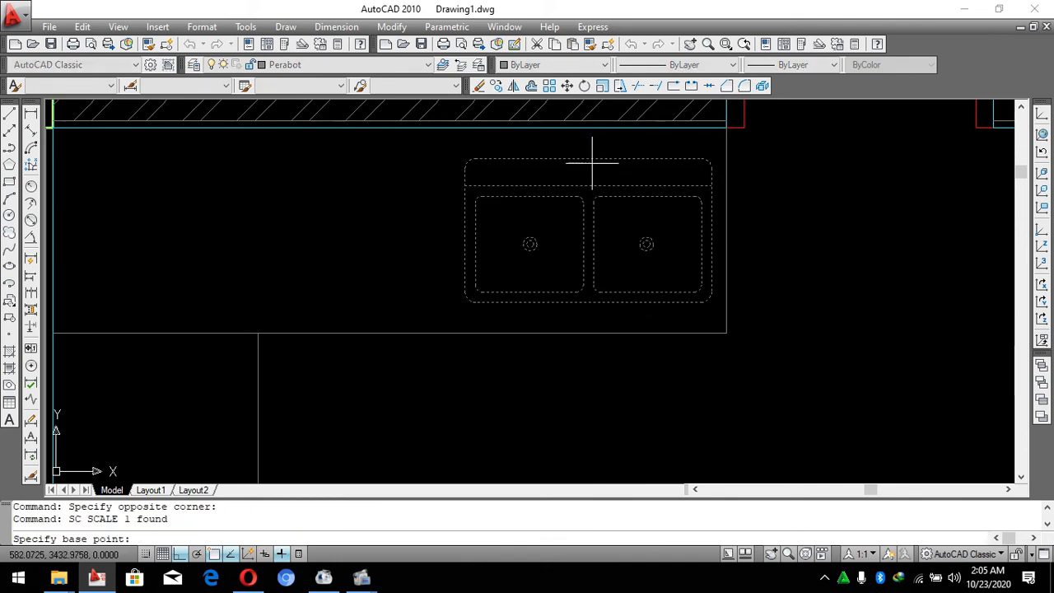
left_click(588, 159)
type(".")
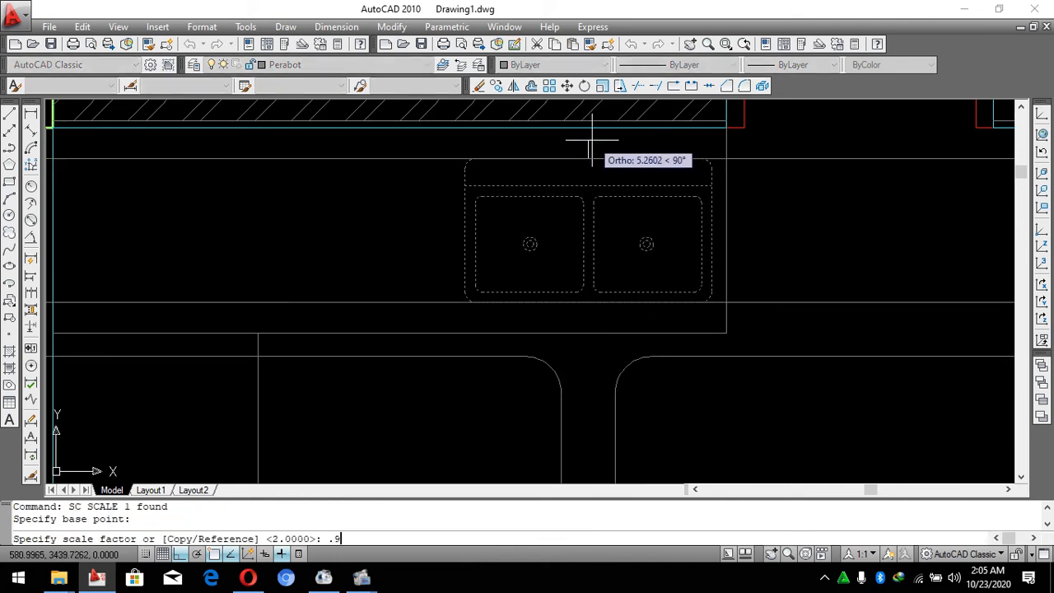
type("9")
key("Return")
Copy the four-burner range from the blocks beside the plan onto the kitchen's side counter along the outer wall.
scroll(593, 144, "down", 6)
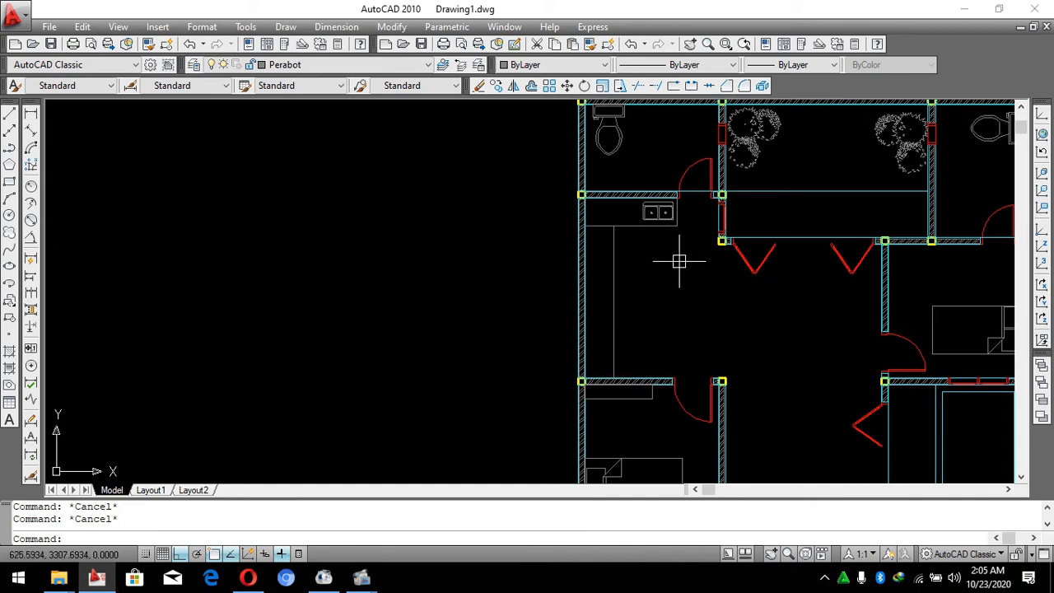
scroll(679, 261, "down", 4)
scroll(651, 301, "up", 6)
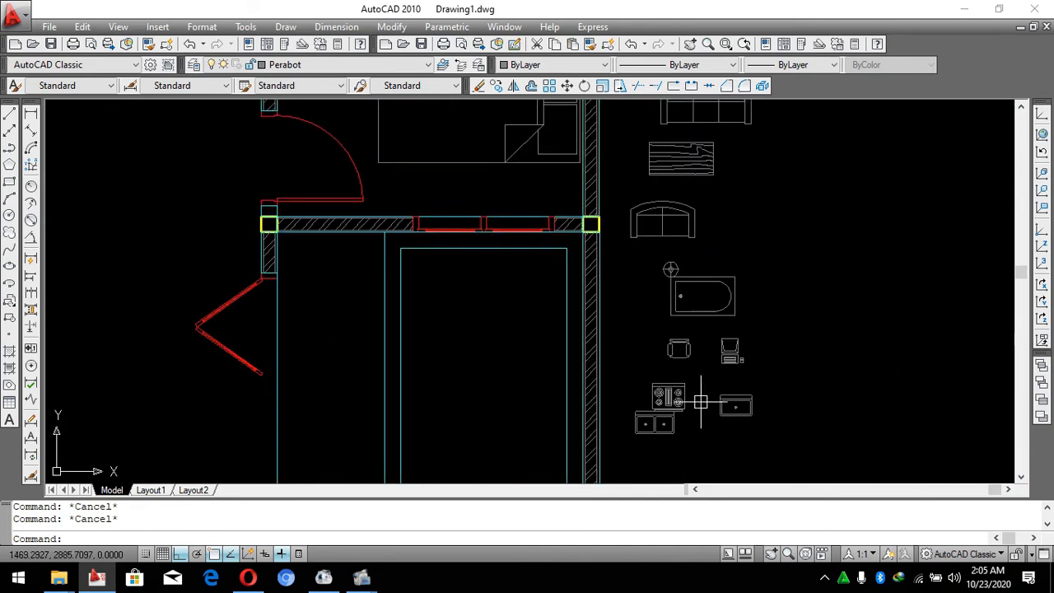
scroll(700, 401, "up", 3)
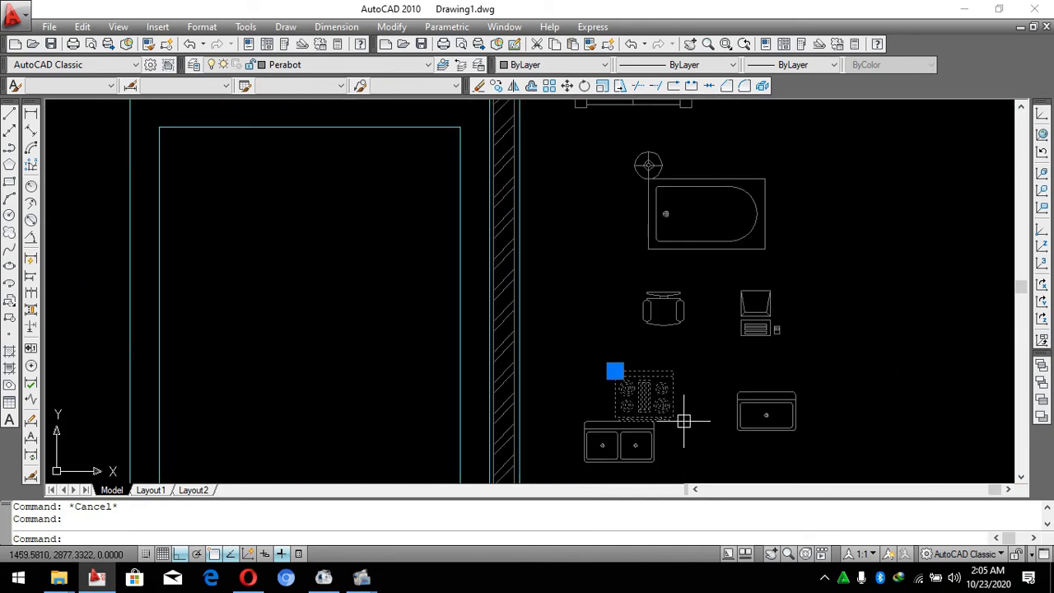
type("O")
key("Return")
left_click(644, 405)
scroll(863, 404, "down", 4)
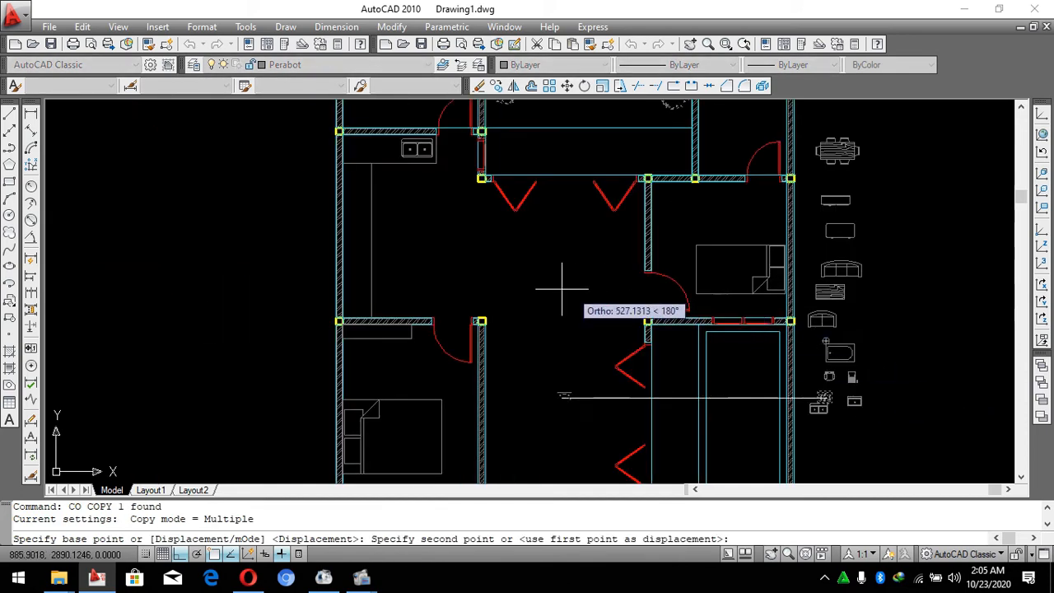
scroll(322, 274, "up", 3)
left_click(465, 249)
key("Escape")
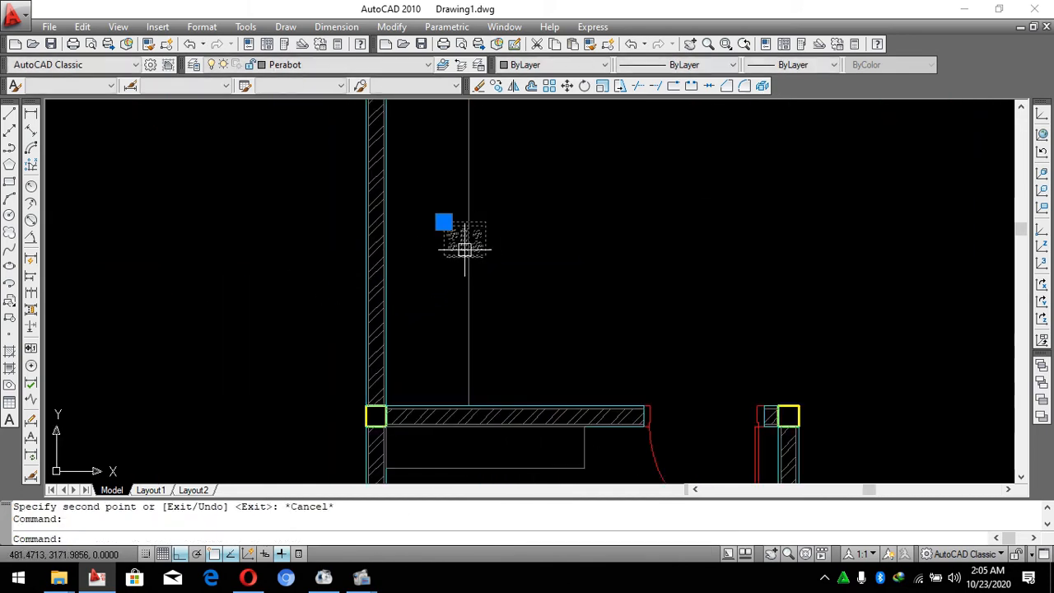
Rotate the copied range by 90 degrees so its back faces the outer wall.
left_click(449, 253)
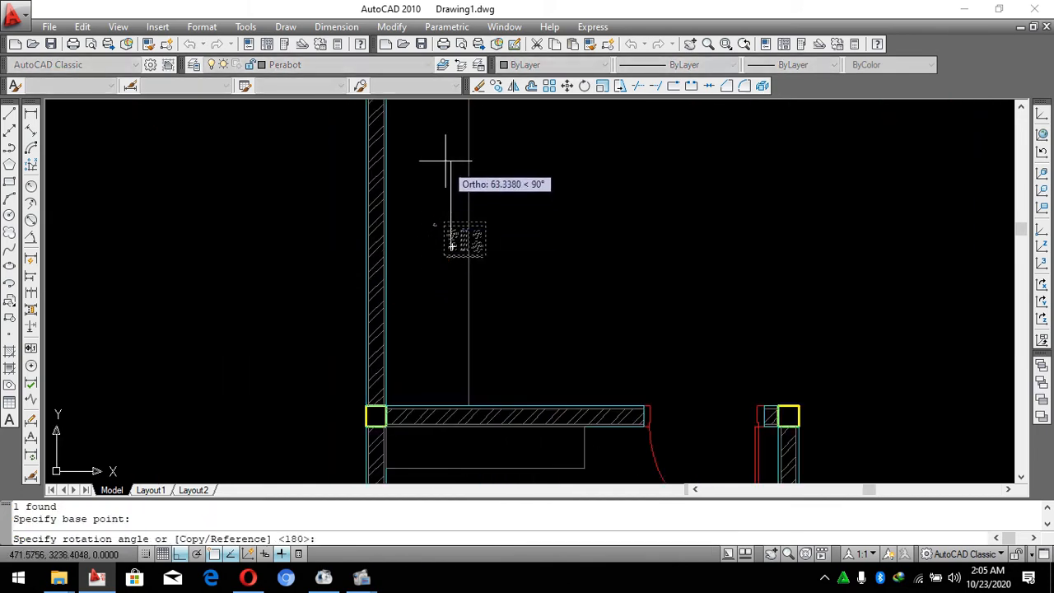
left_click(447, 161)
key("Escape")
Scale the range on the side counter by a factor of 2 from a base point inside it.
left_click(433, 240)
scroll(433, 240, "up", 4)
type("SC")
key("Return")
left_click(454, 239)
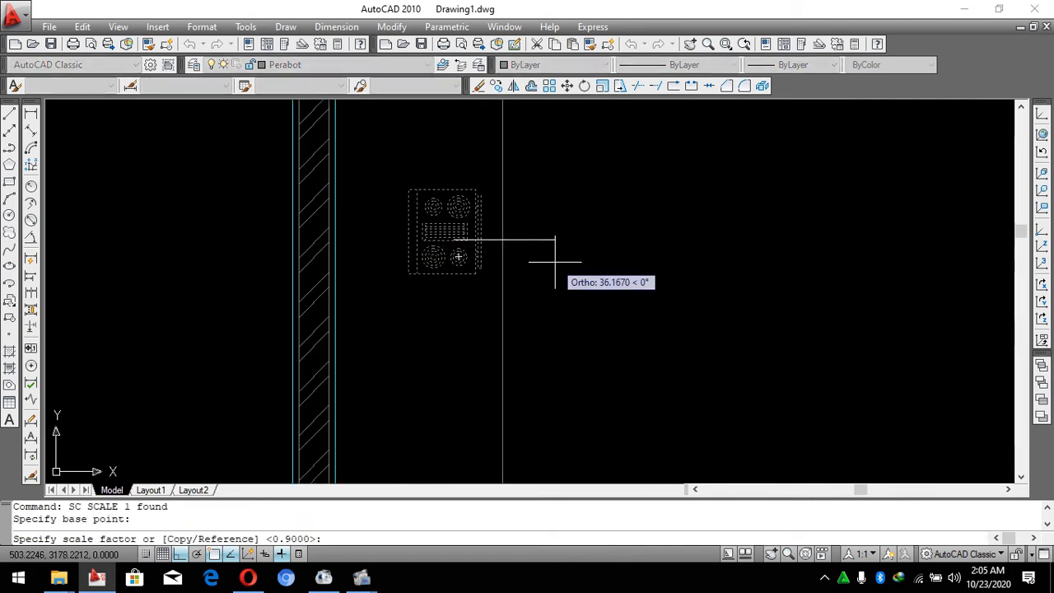
type("2")
key("Return")
Scale the range on the side counter by a factor of 0.9.
left_click(480, 274)
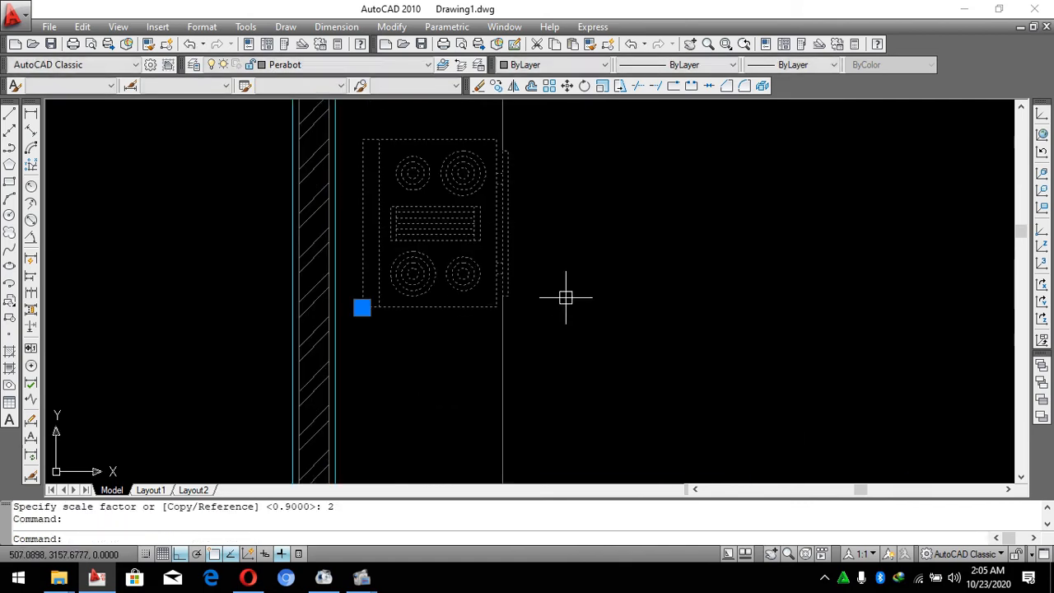
type("SC")
key("Return")
left_click(482, 253)
type(".9")
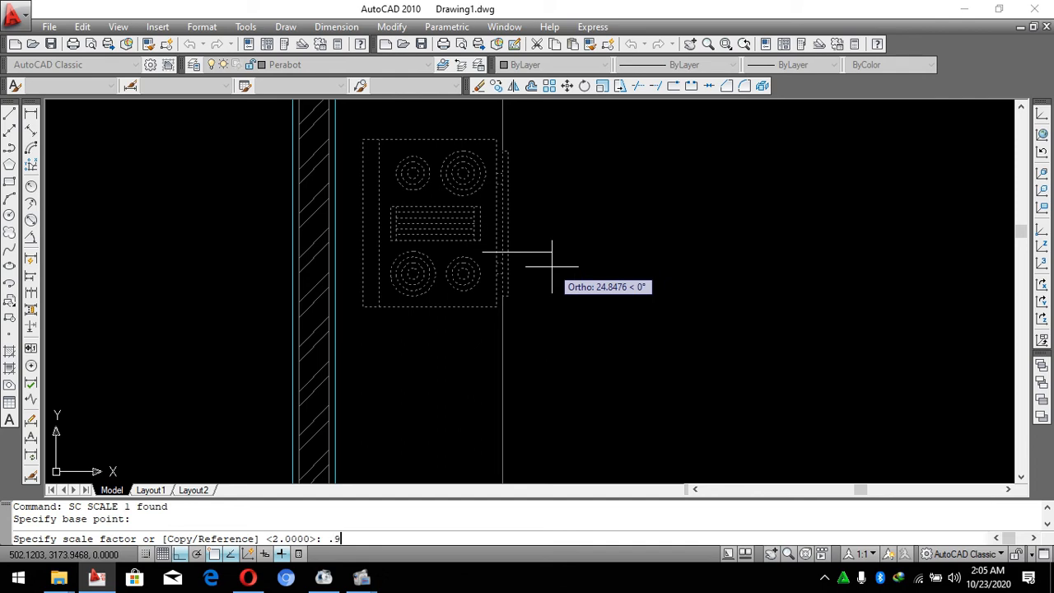
key("Return")
Position the range across the side counter's depth, leaving a small gap to the outer wall and to the front line.
left_click(473, 274)
type("M")
key("Return")
left_click(460, 348)
left_click(419, 354)
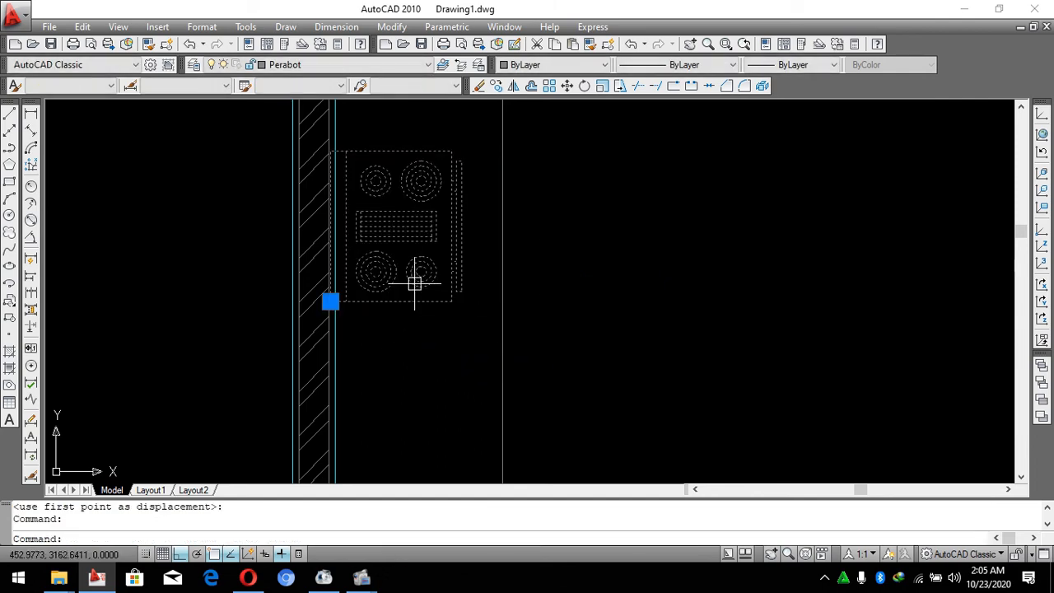
key("Return")
left_click(396, 332)
left_click(425, 335)
Move the range a short distance down along the side counter.
left_click(431, 289)
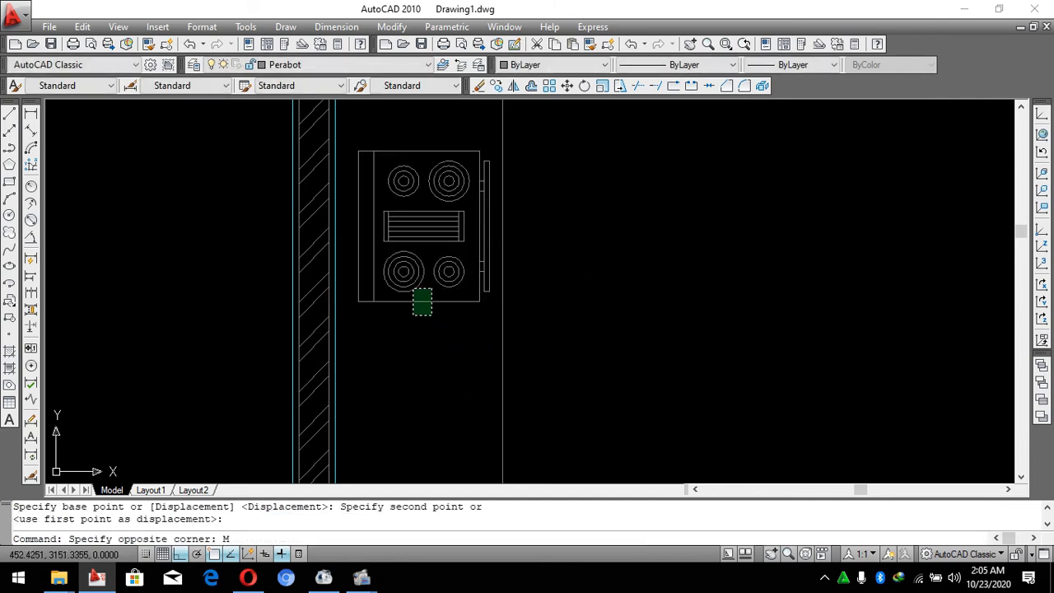
key("Escape")
left_click(412, 295)
type("M")
key("Return")
left_click(411, 350)
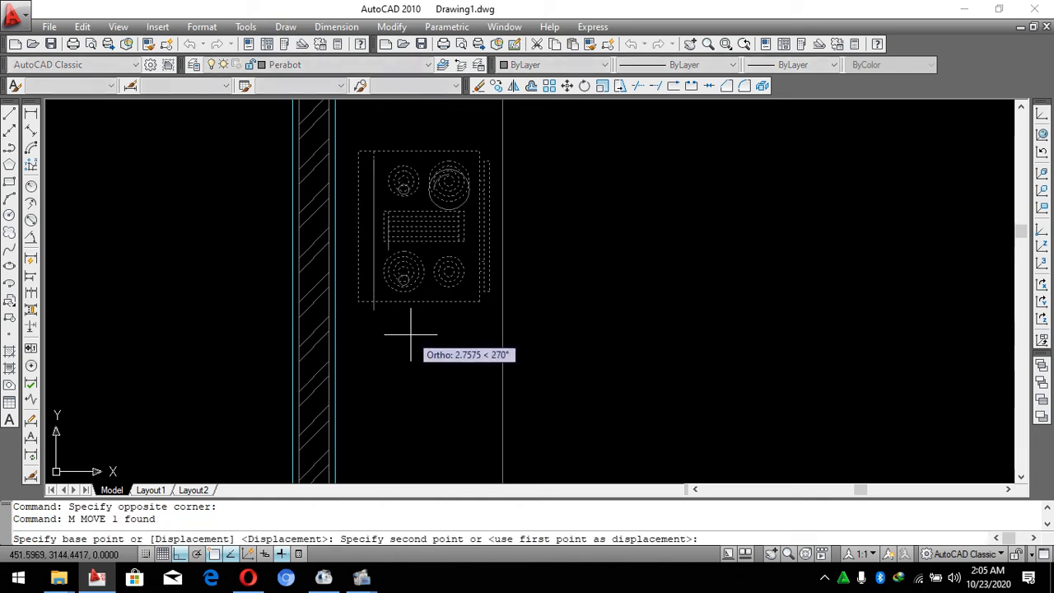
key("Escape")
Move the range straight up the side counter to just below its corner with the sink counter.
scroll(468, 313, "down", 4)
scroll(425, 295, "up", 3)
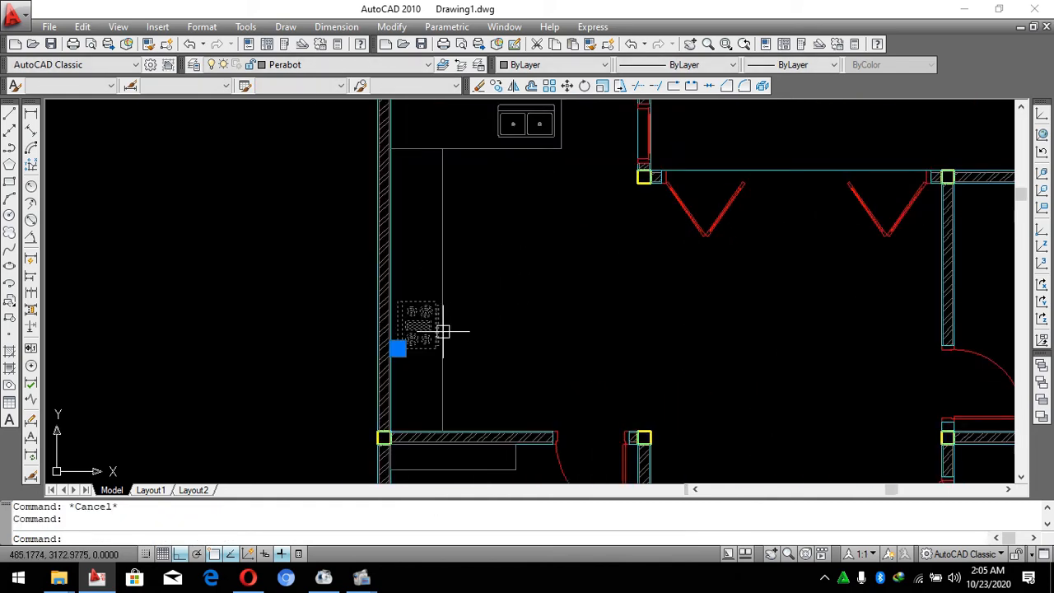
scroll(466, 346, "up", 1)
type("M")
key("Return")
left_click(470, 353)
scroll(484, 359, "down", 3)
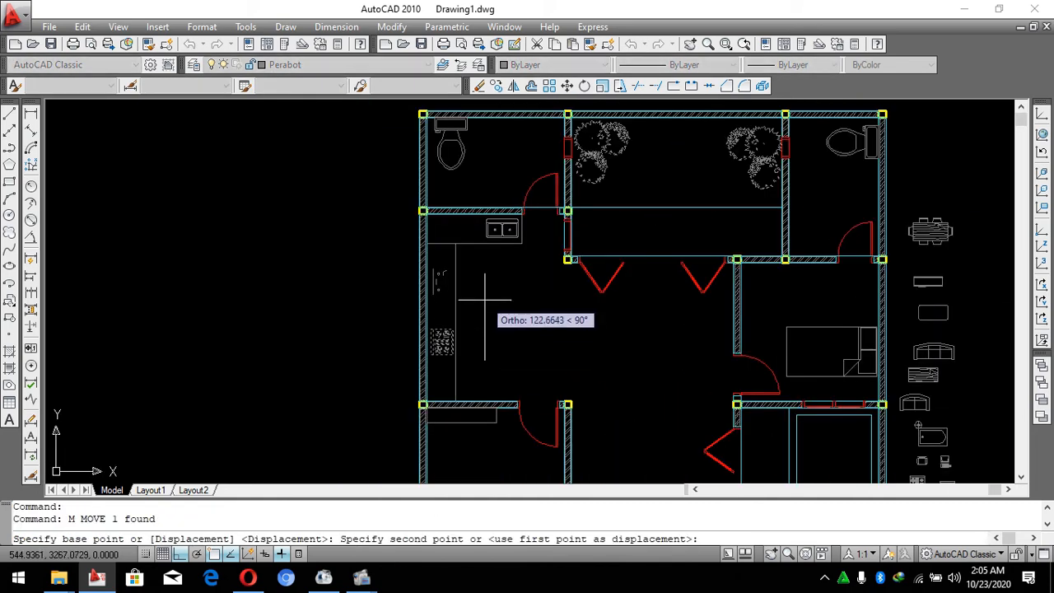
scroll(484, 284, "up", 4)
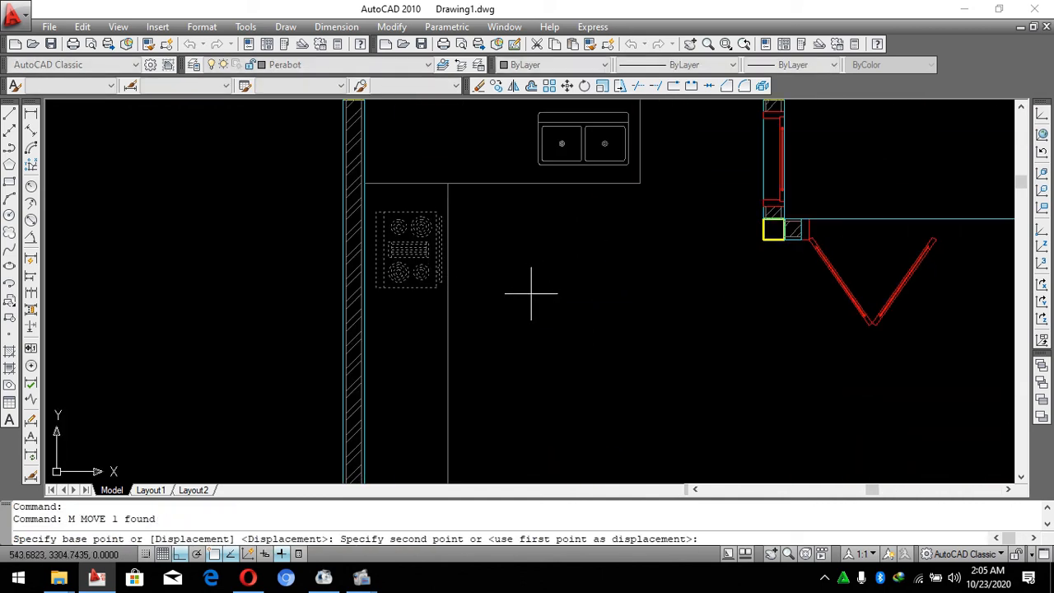
left_click(451, 270)
Look over the floor plan and the remaining furniture blocks beside it.
scroll(450, 270, "down", 9)
scroll(625, 280, "up", 3)
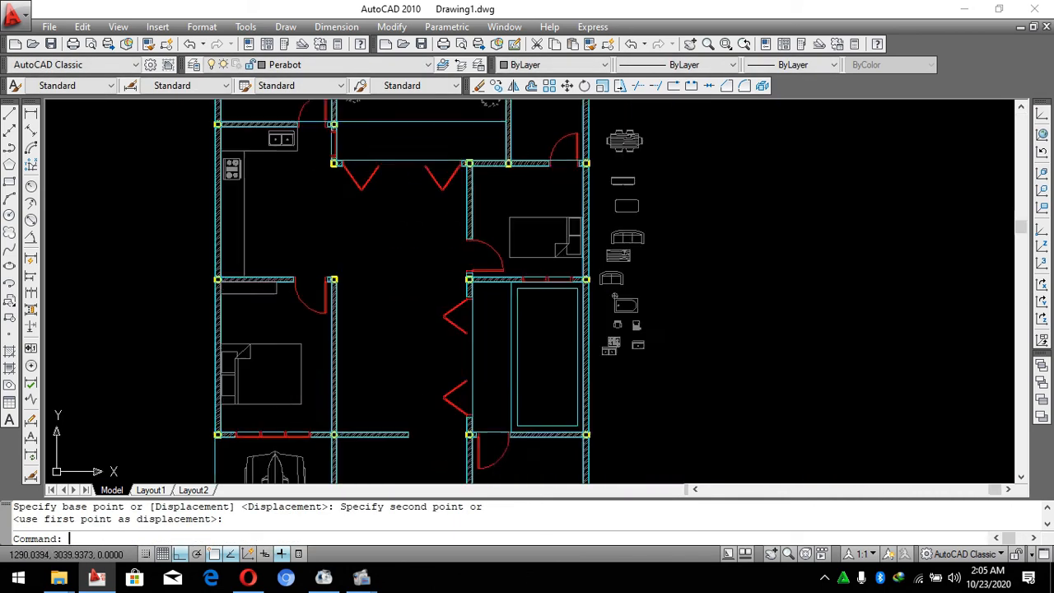
scroll(437, 298, "down", 2)
scroll(396, 299, "up", 3)
scroll(395, 299, "down", 5)
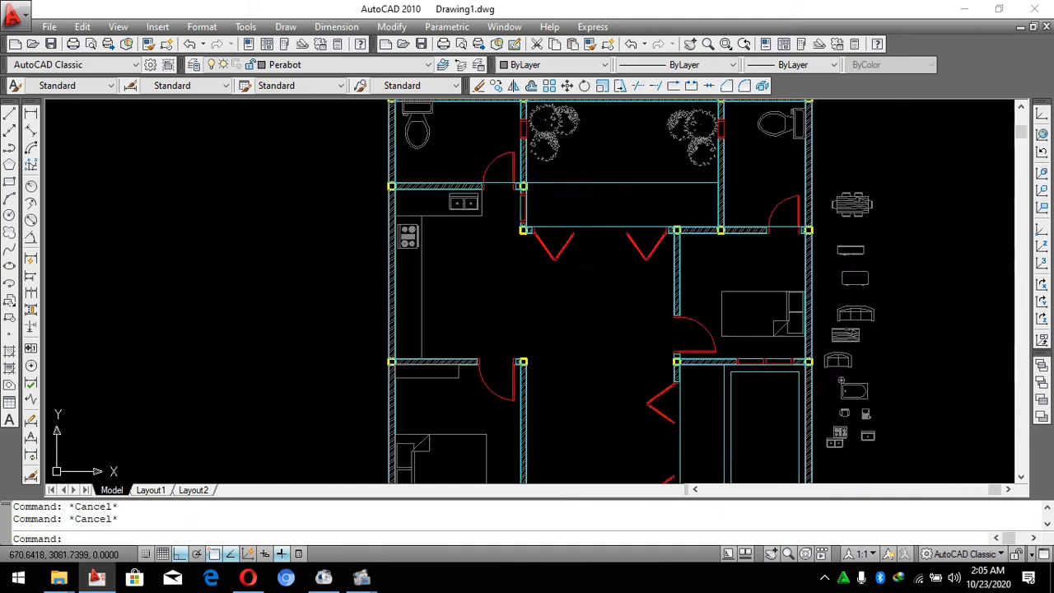
scroll(741, 297, "up", 5)
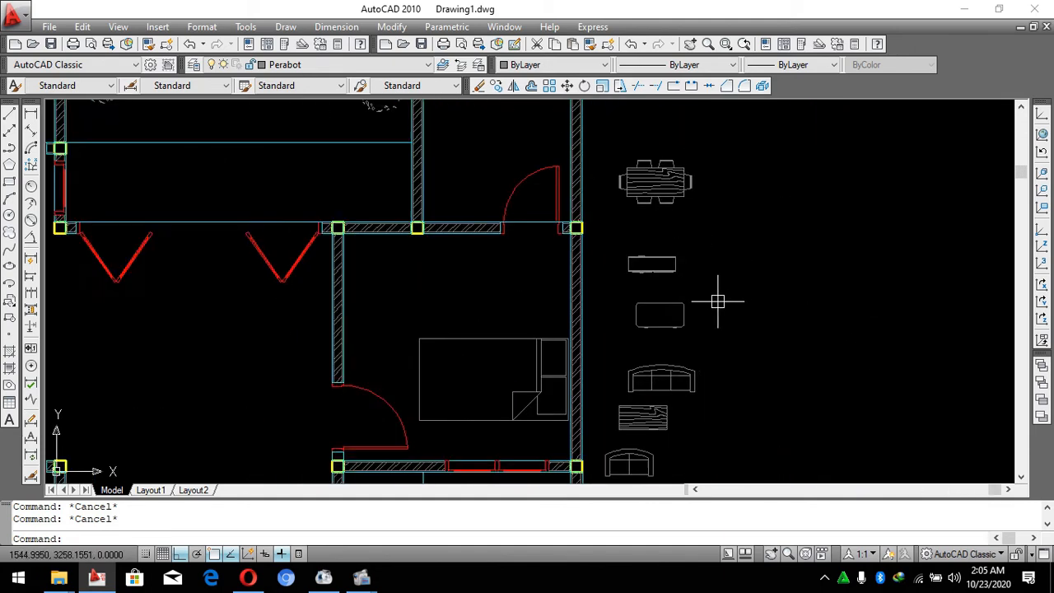
scroll(678, 250, "down", 4)
scroll(661, 370, "up", 2)
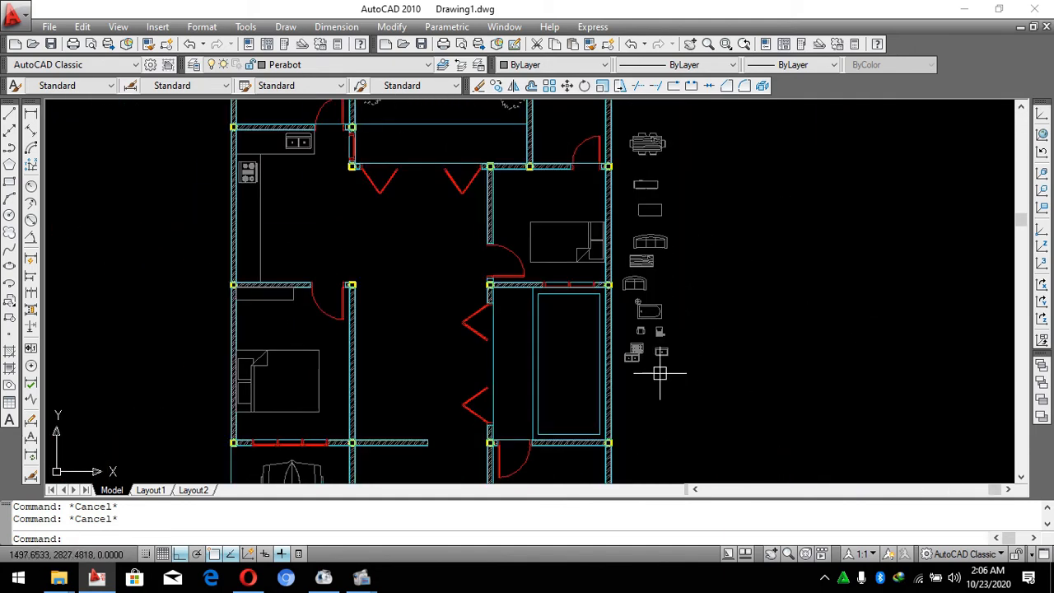
scroll(555, 324, "down", 3)
scroll(502, 275, "up", 3)
Draw a horizontal line across the side counter below the range, from its front line to the outer wall.
scroll(506, 296, "up", 6)
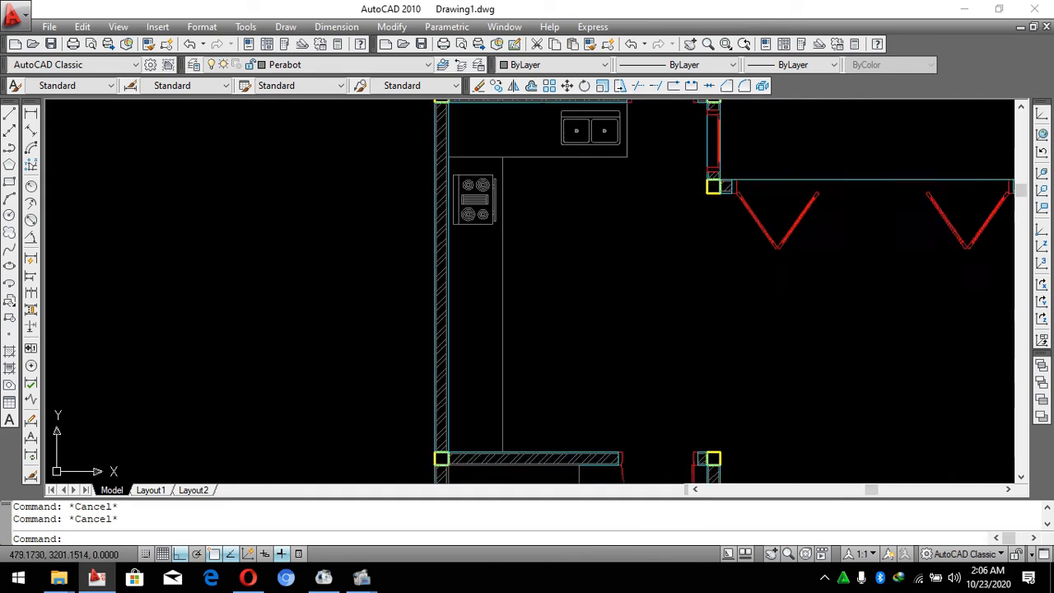
type("L")
key("Return")
left_click(503, 333)
left_click(425, 332)
key("Escape")
Trim the side counter's front line below the new horizontal end line.
type("TR")
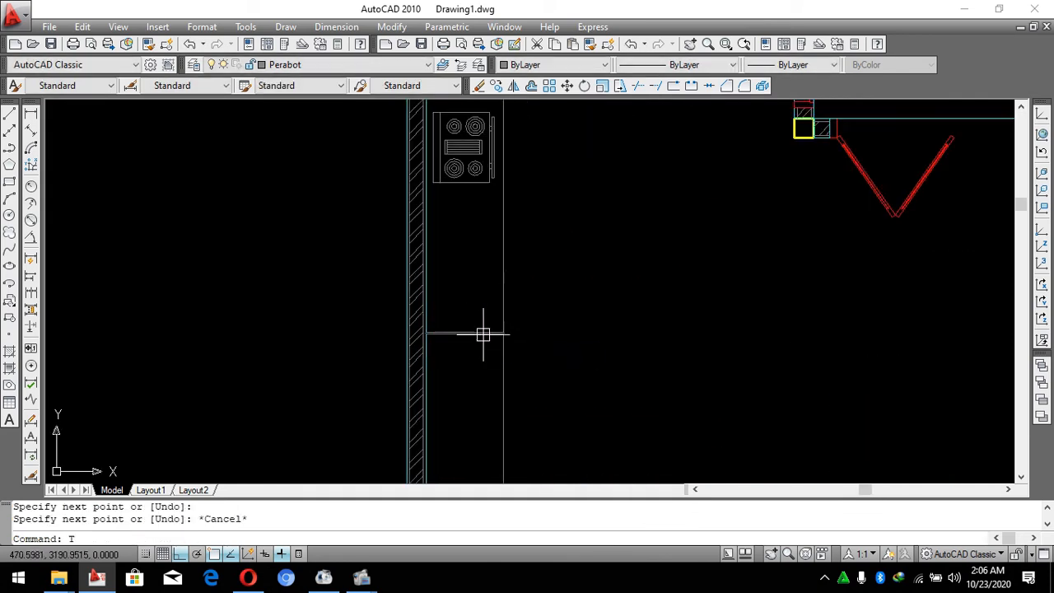
left_click(482, 334)
key("space")
left_click(489, 360)
left_click(527, 372)
Stretch the side counter's end a short distance down toward the bedroom wall.
scroll(495, 294, "down", 2)
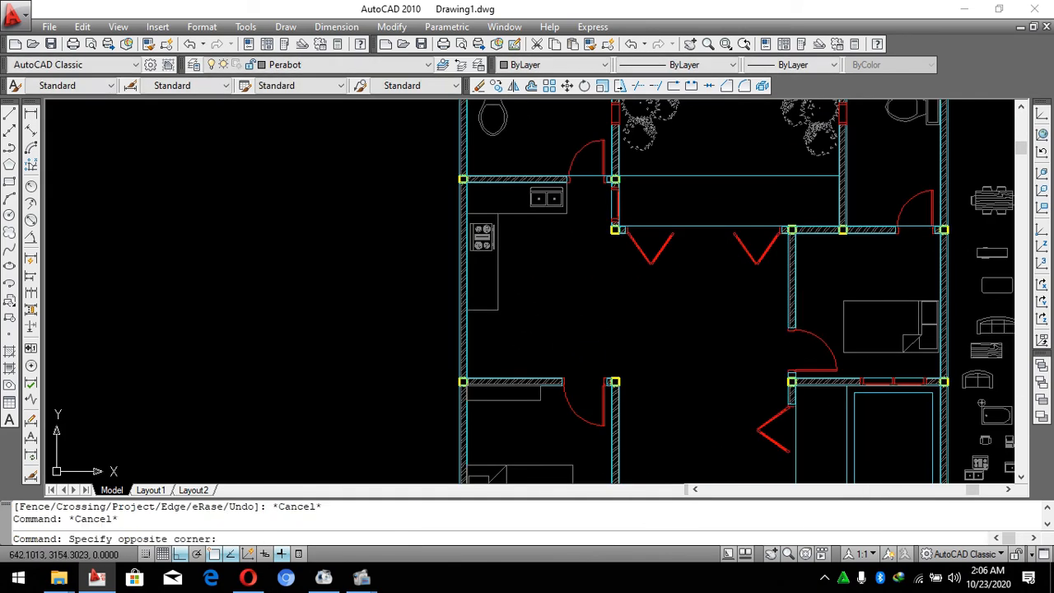
left_click(386, 297)
type("S")
key("space")
left_click(548, 293)
left_click(547, 309)
key("Escape")
key("Escape")
Move the six-seat dining table horizontally from the blocks beside the plan into the strip above the folding doors.
scroll(571, 293, "down", 5)
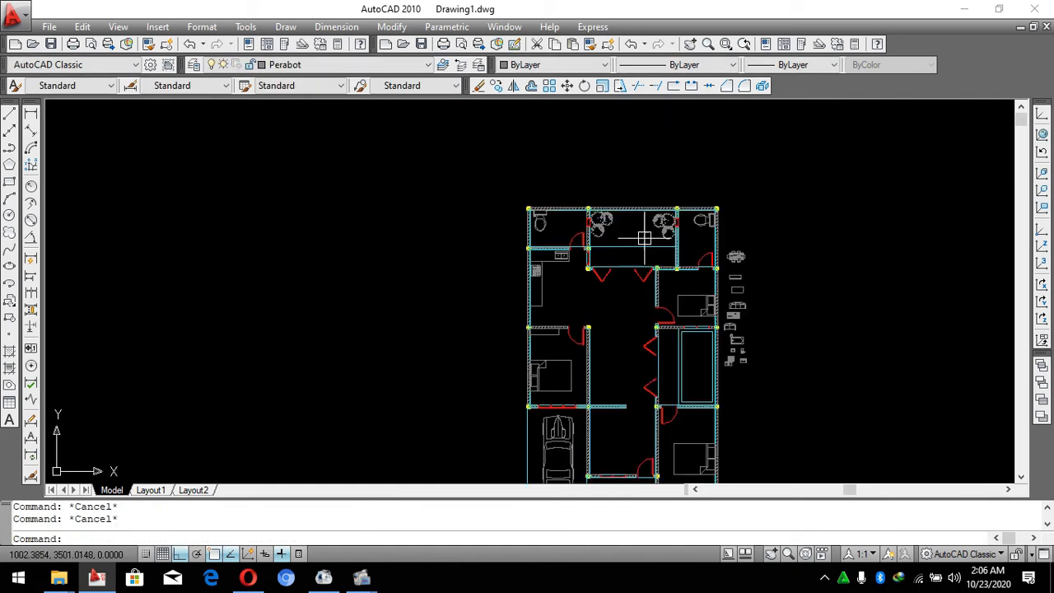
scroll(647, 340, "down", 2)
scroll(618, 251, "up", 5)
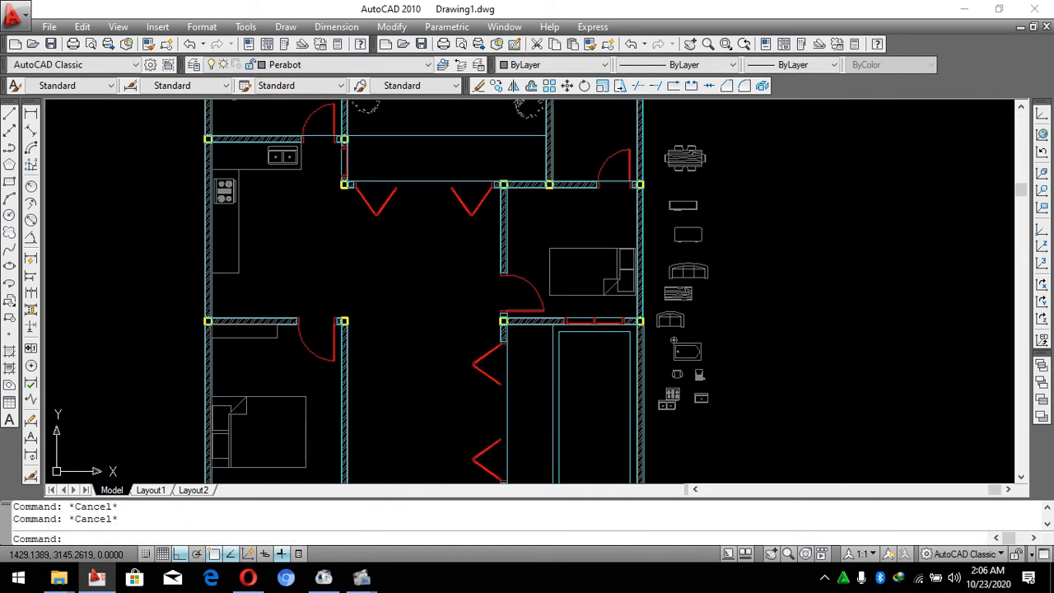
scroll(674, 235, "down", 3)
scroll(677, 190, "up", 3)
scroll(688, 198, "down", 1)
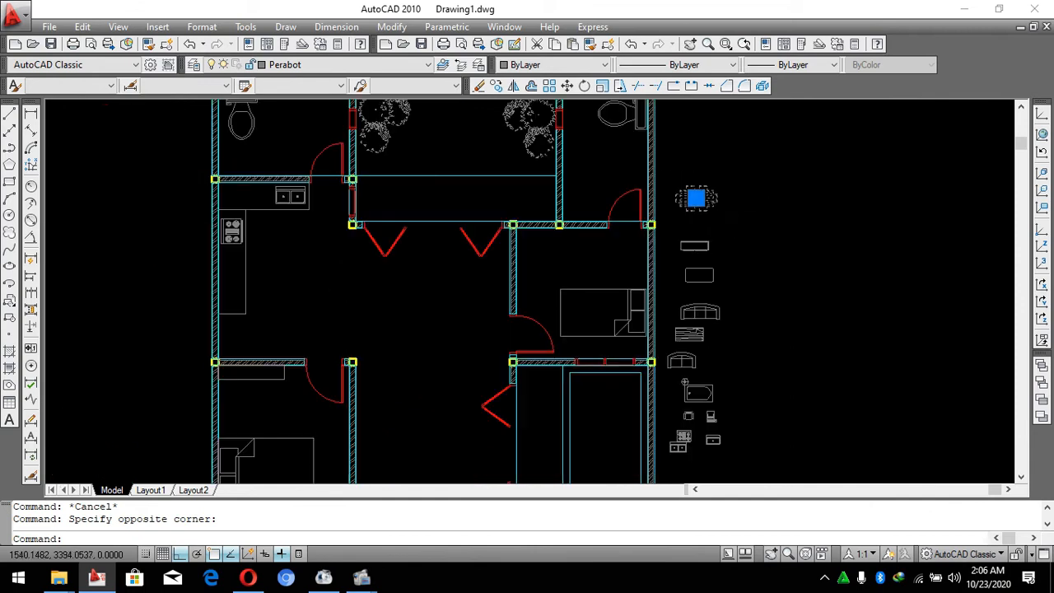
type("M")
key("space")
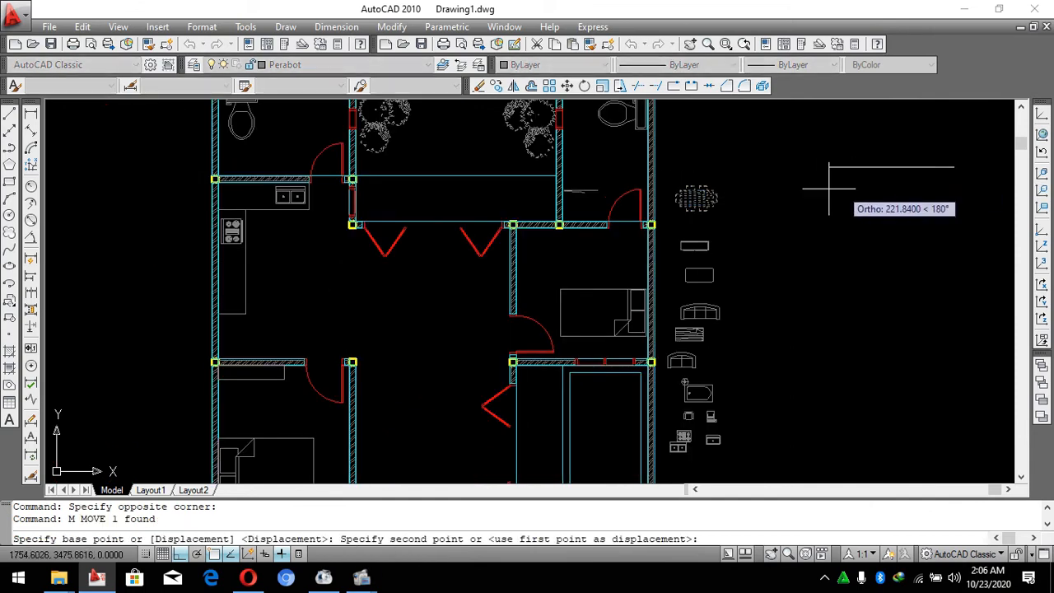
left_click(501, 191)
Move the dining table out of the strip down into the dining area below the folding doors, and shift it left.
key("Escape")
type("M")
key("space")
left_click(419, 280)
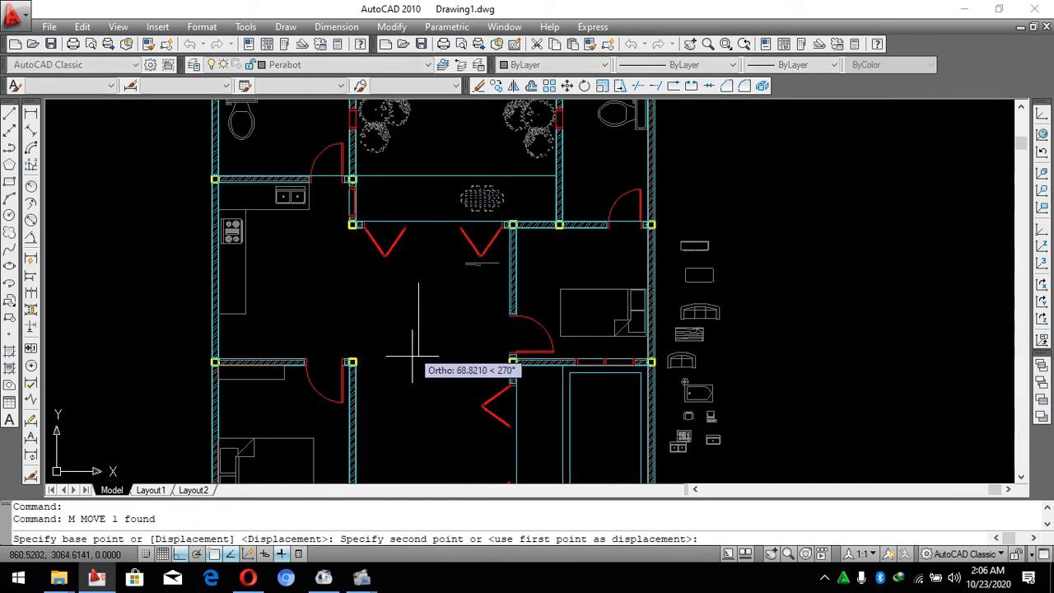
left_click(426, 402)
left_click(482, 321)
type("M")
key("space")
left_click(955, 275)
left_click(902, 275)
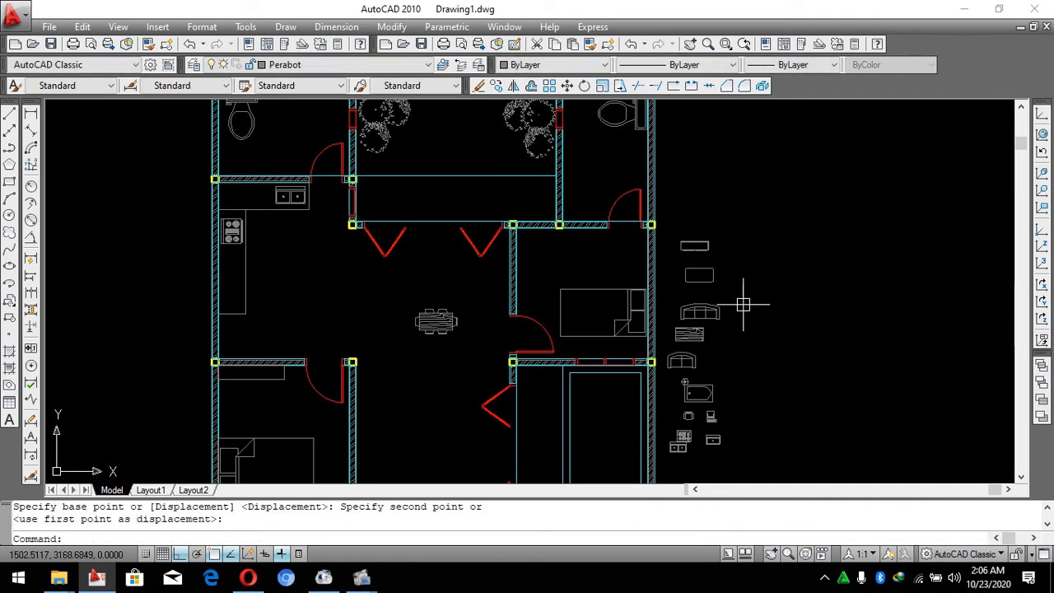
Move the dining table vertically up toward the folding doors.
left_click(435, 321)
scroll(423, 348, "up", 3)
type("M")
key("space")
left_click(417, 429)
left_click(417, 372)
Nudge the dining table a short distance left and slightly down in the dining area.
left_click(464, 263)
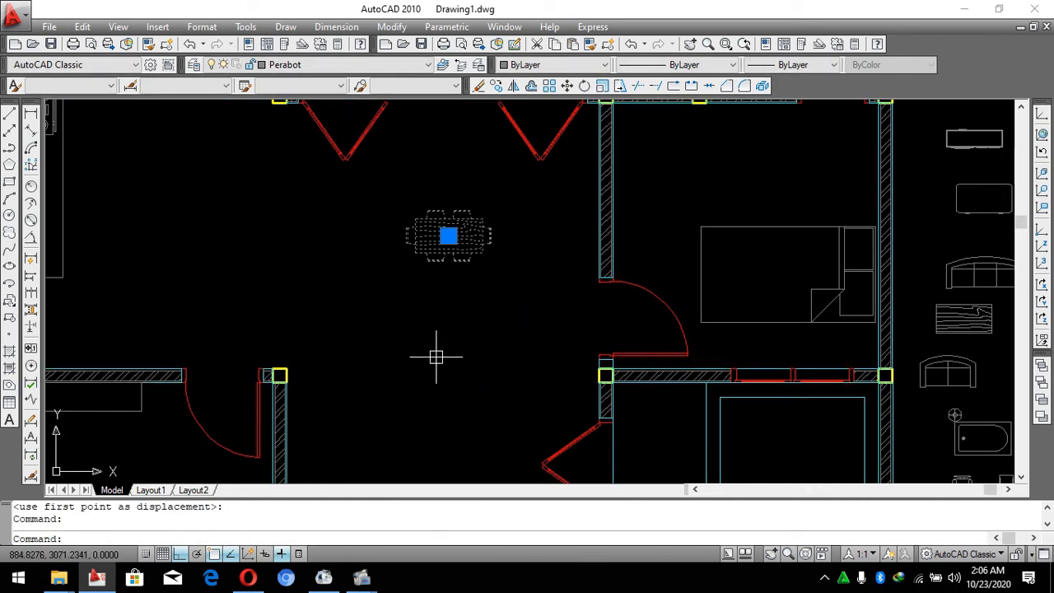
type("M")
key("space")
left_click(434, 357)
left_click(406, 357)
type("M")
key("space")
left_click(430, 246)
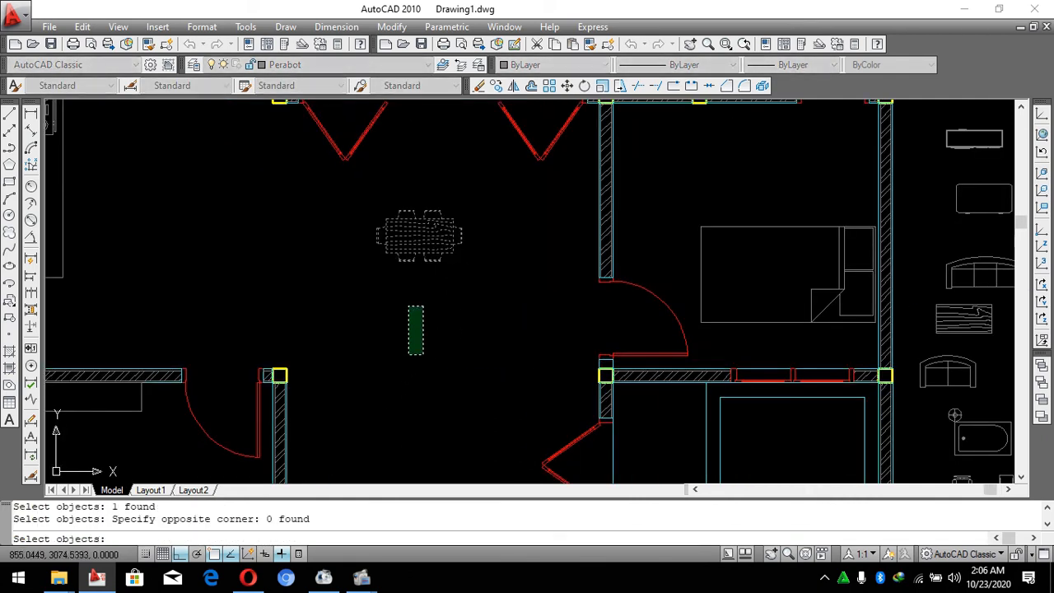
key("space")
left_click(400, 303)
left_click(401, 335)
key("Escape")
Scale the dining table by a factor of 2 about its middle.
left_click(475, 313)
left_click(403, 244)
type("SC")
key("space")
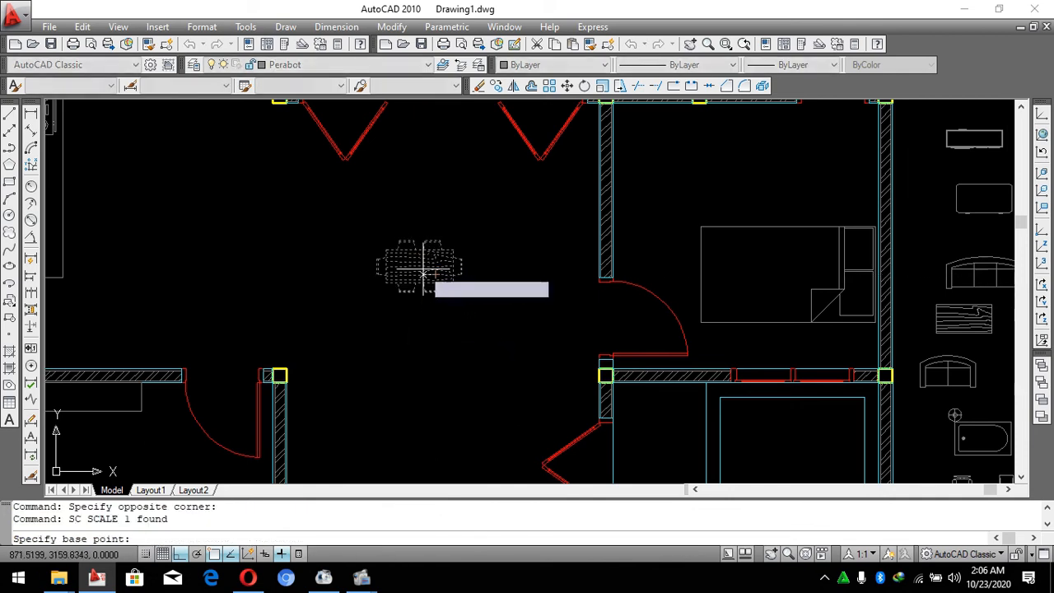
left_click(423, 268)
type("2")
key("Return")
key("Escape")
scroll(491, 241, "down", 5)
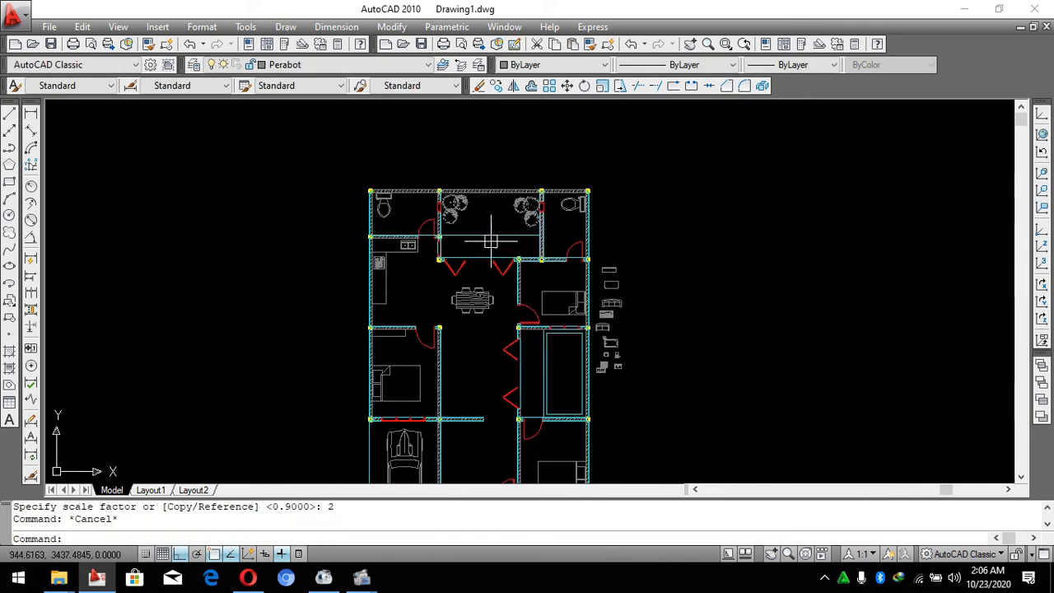
key("Escape")
Move the enlarged dining table right and slightly up to centre it between the side walls below the folding doors.
scroll(505, 309, "up", 1)
scroll(464, 246, "up", 1)
type("M")
left_click(445, 290)
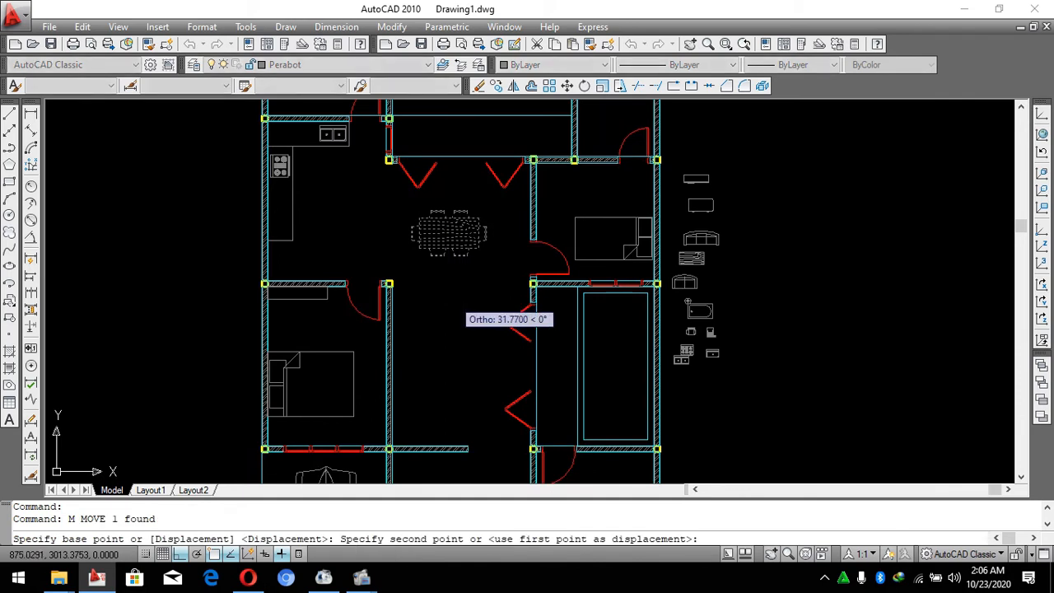
left_click(464, 290)
left_click(463, 238)
type("M")
key("space")
left_click(459, 313)
key("Escape")
key("Escape")
scroll(535, 271, "down", 3)
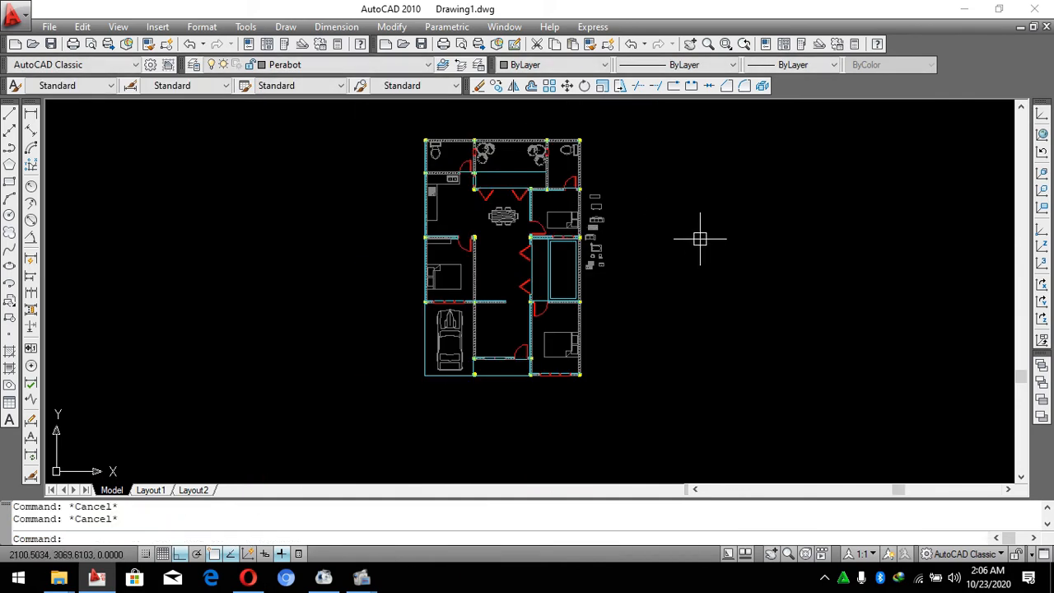
Examine the remaining furniture blocks beside the plan and the open living area below the dining table.
scroll(700, 235, "up", 1)
scroll(559, 287, "up", 3)
scroll(555, 294, "down", 2)
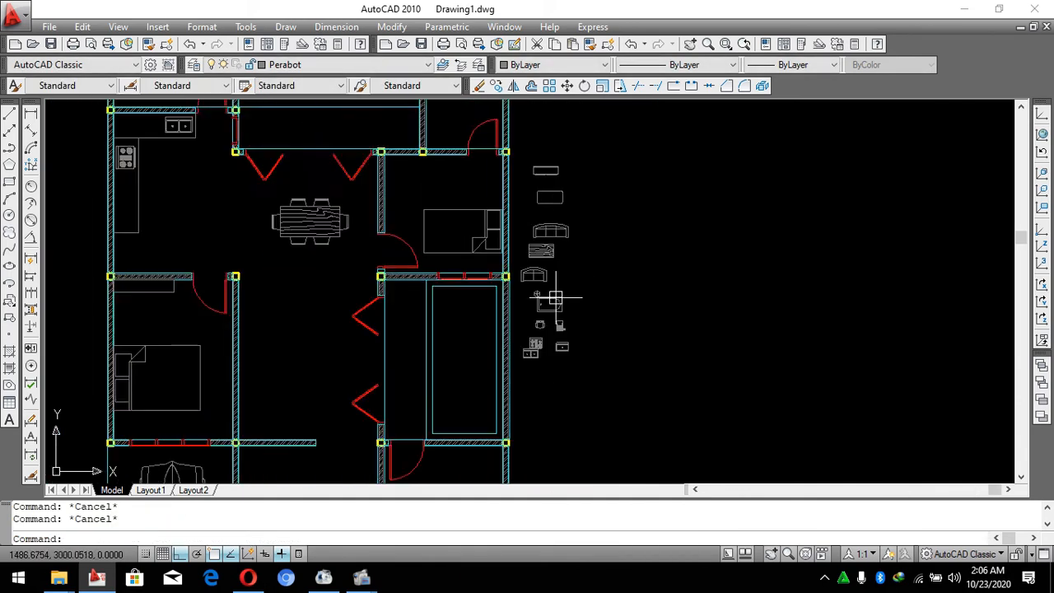
scroll(592, 245, "up", 3)
scroll(543, 395, "up", 3)
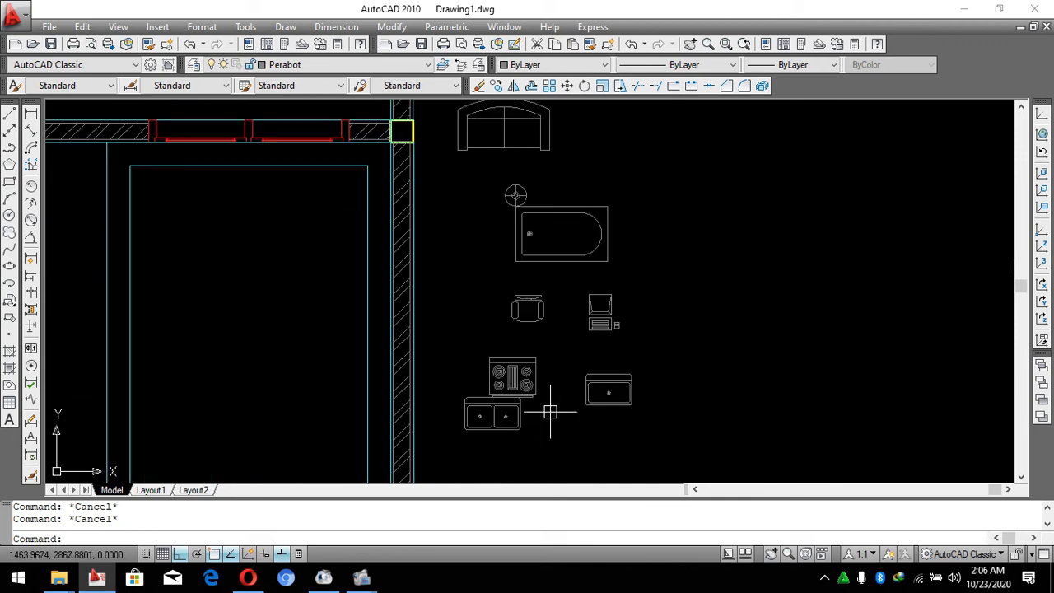
scroll(605, 328, "up", 4)
scroll(697, 288, "down", 8)
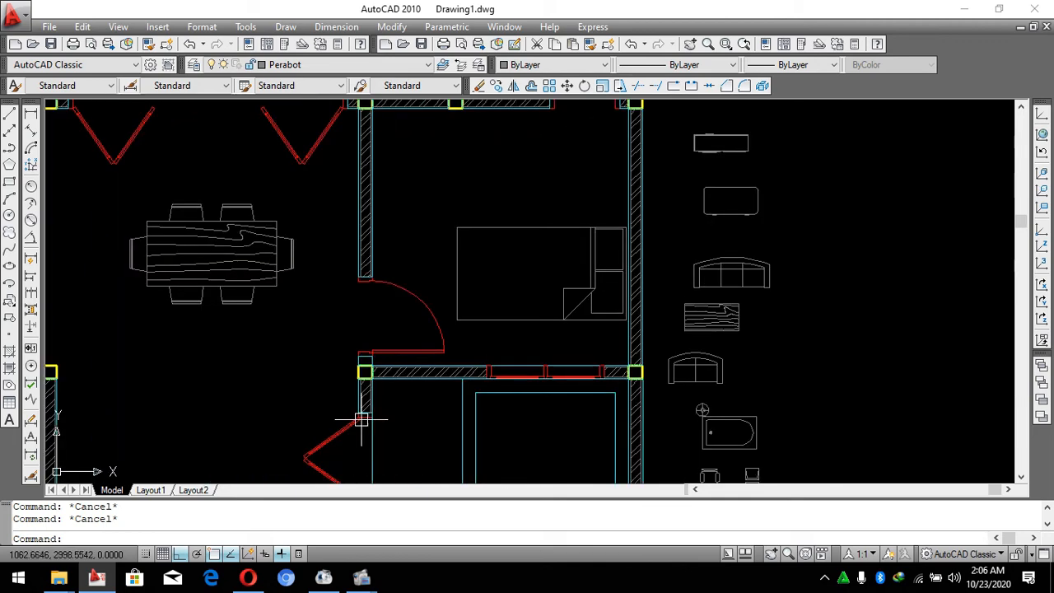
scroll(445, 337, "up", 3)
scroll(519, 219, "down", 4)
scroll(399, 430, "up", 5)
Draw a 20 by 100 upright rectangle in the living area, next to the wall of the bedroom above the garage.
type("REC")
key("Return")
scroll(469, 306, "down", 4)
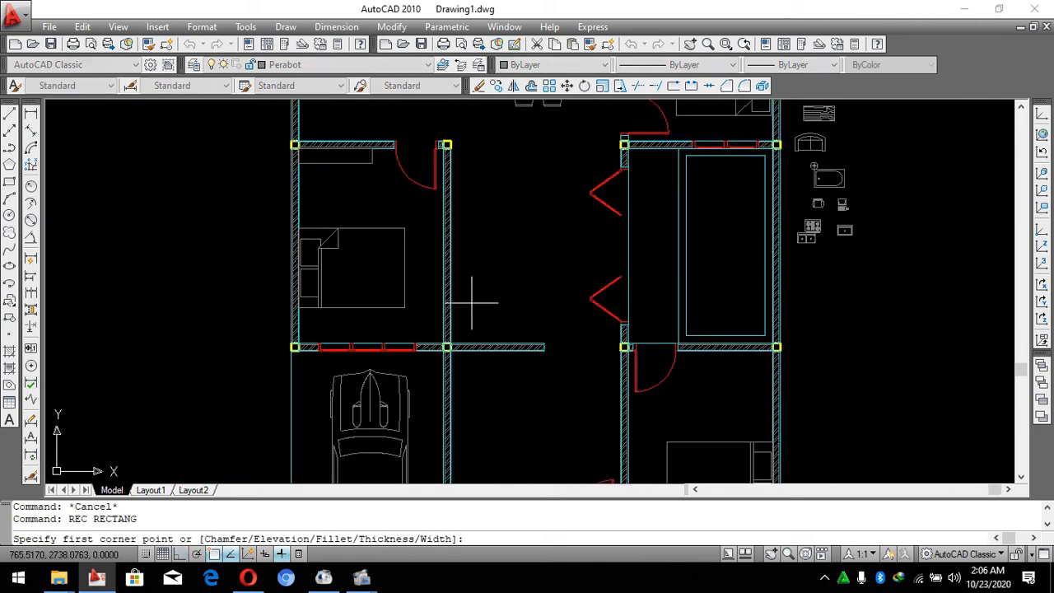
scroll(490, 307, "up", 6)
left_click(494, 306)
key("F8")
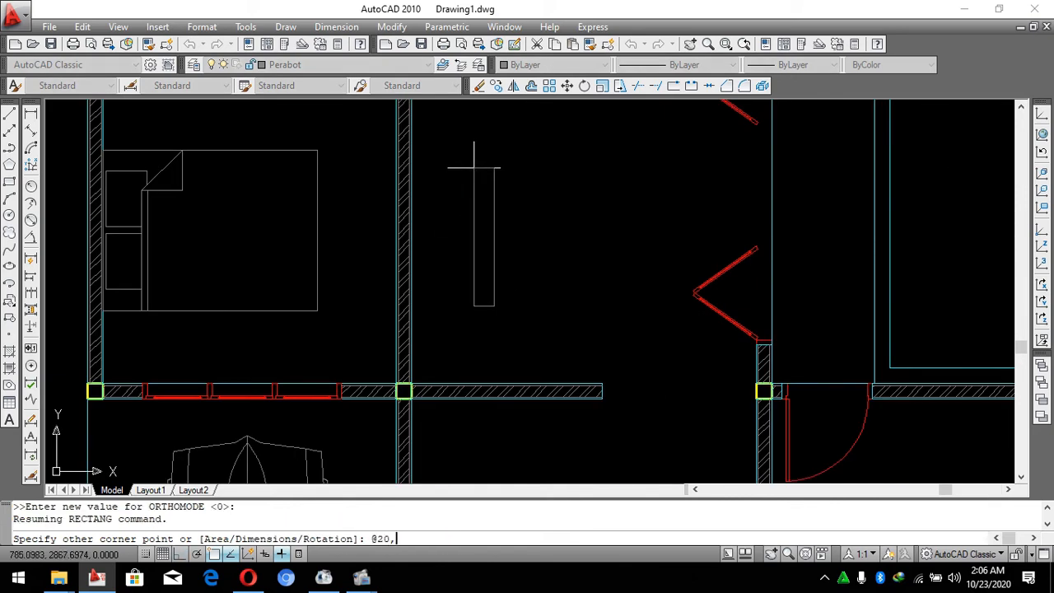
key("Return")
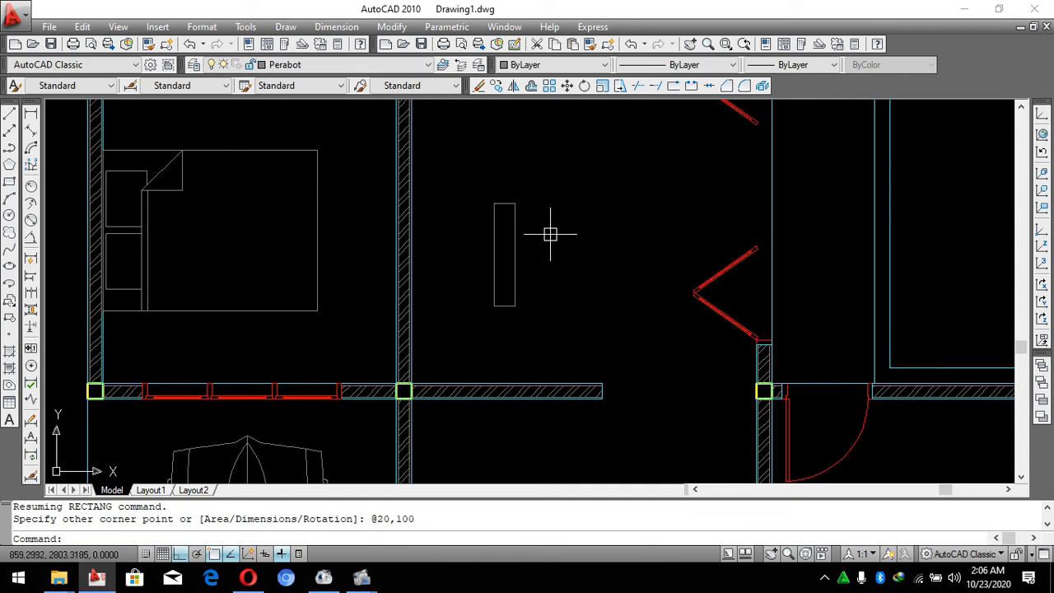
left_click(549, 232)
key("Escape")
Stretch the long side of the rectangle facing the folding doors inward by 5.
left_click(548, 173)
left_click(509, 327)
scroll(536, 283, "up", 4)
type("S")
key("Return")
left_click(647, 237)
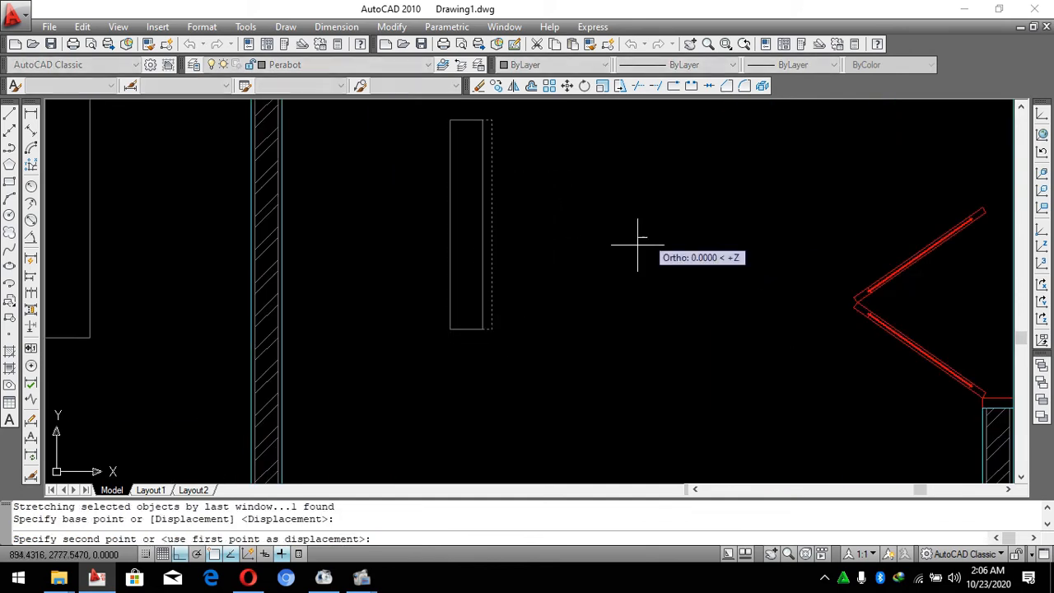
type("5")
key("Return")
left_click(519, 106)
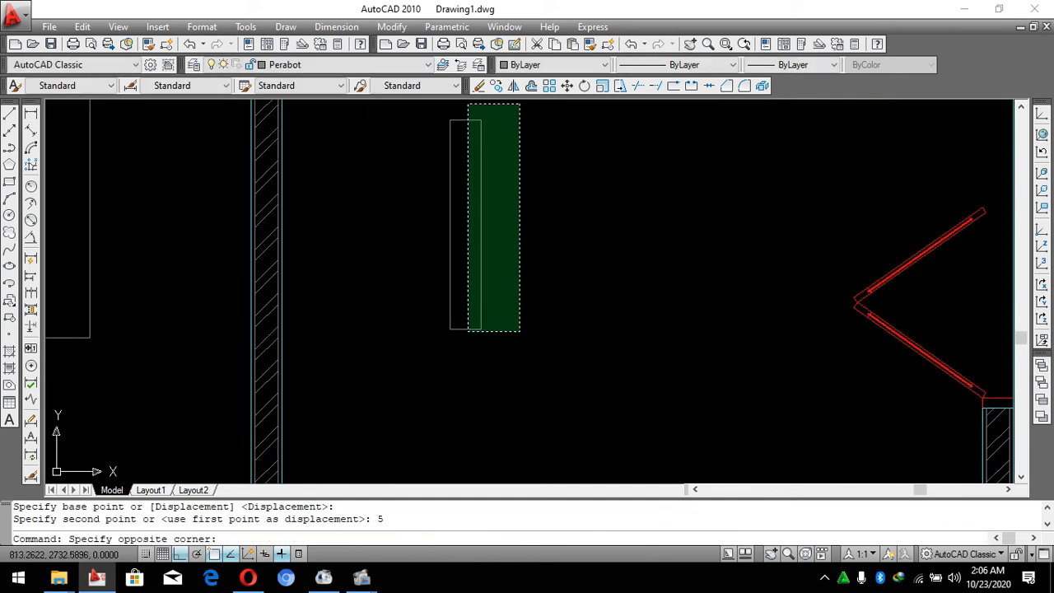
left_click(466, 329)
type("S")
key("Return")
left_click(552, 331)
key("Escape")
scroll(556, 330, "down", 4)
left_click(549, 308)
left_click(490, 290)
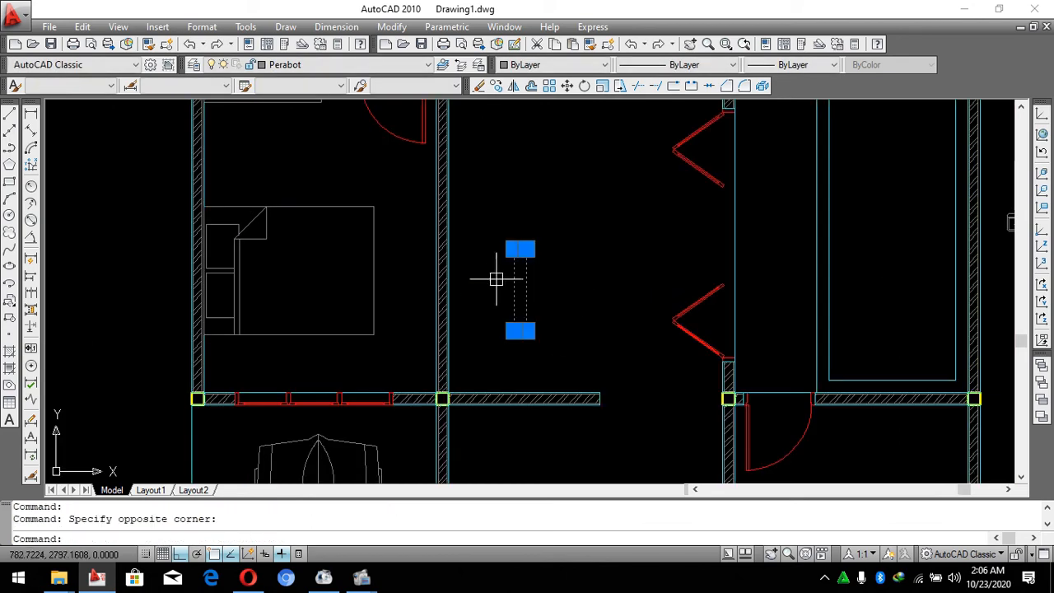
key("Escape")
Move the narrow rectangle horizontally left until it stands close to the bedroom wall.
left_click(587, 268)
left_click(514, 297)
type("M")
key("Return")
left_click(639, 271)
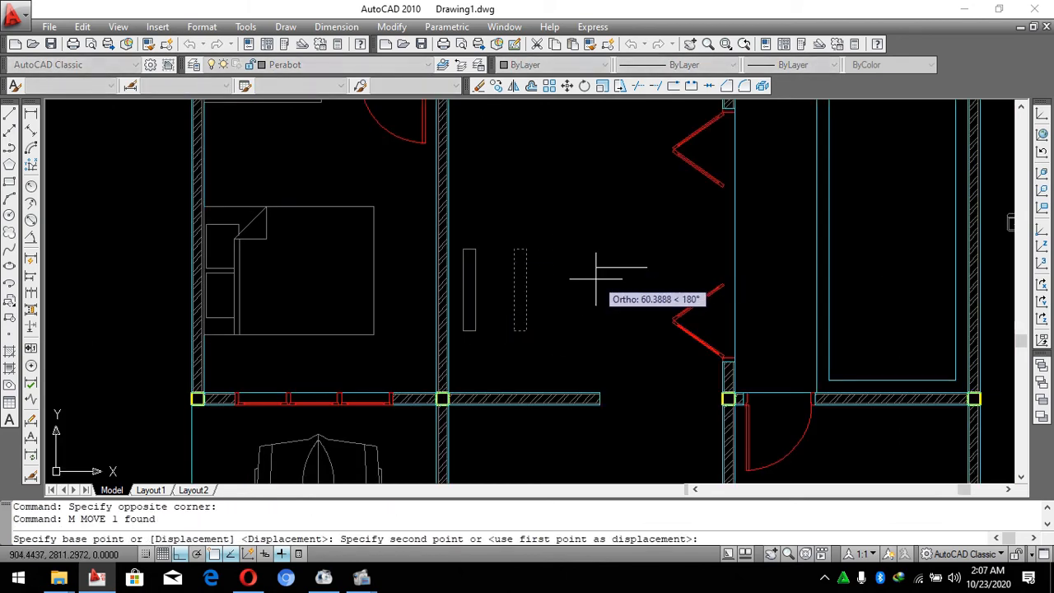
key("Escape")
Stretch the upper end of the rectangle beside the bedroom wall upward by 20.
left_click(501, 259)
left_click(419, 245)
type("S")
key("Return")
left_click(551, 251)
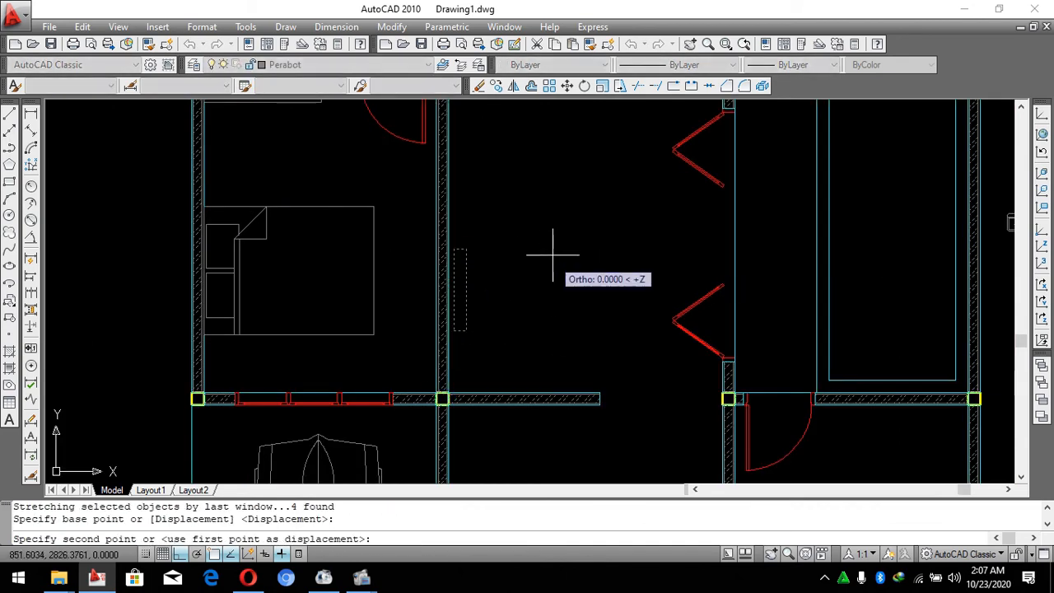
type("20")
key("Escape")
key("Escape")
Draw a 3 by 180 rectangle beside the cabinet rectangle at the bedroom wall.
scroll(489, 299, "down", 3)
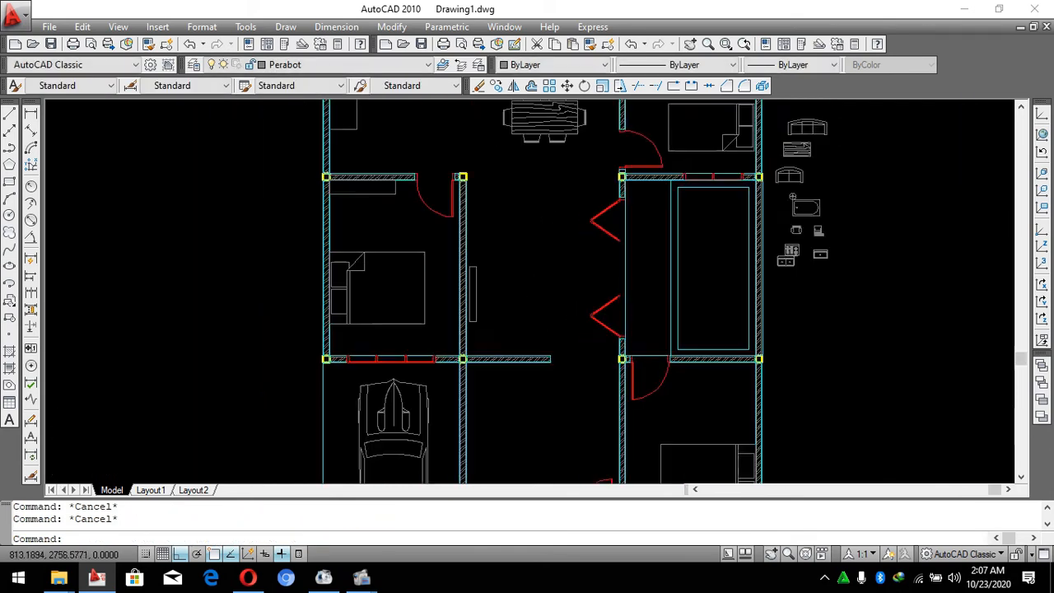
scroll(461, 310, "up", 6)
type("REC")
key("Return")
left_click(563, 354)
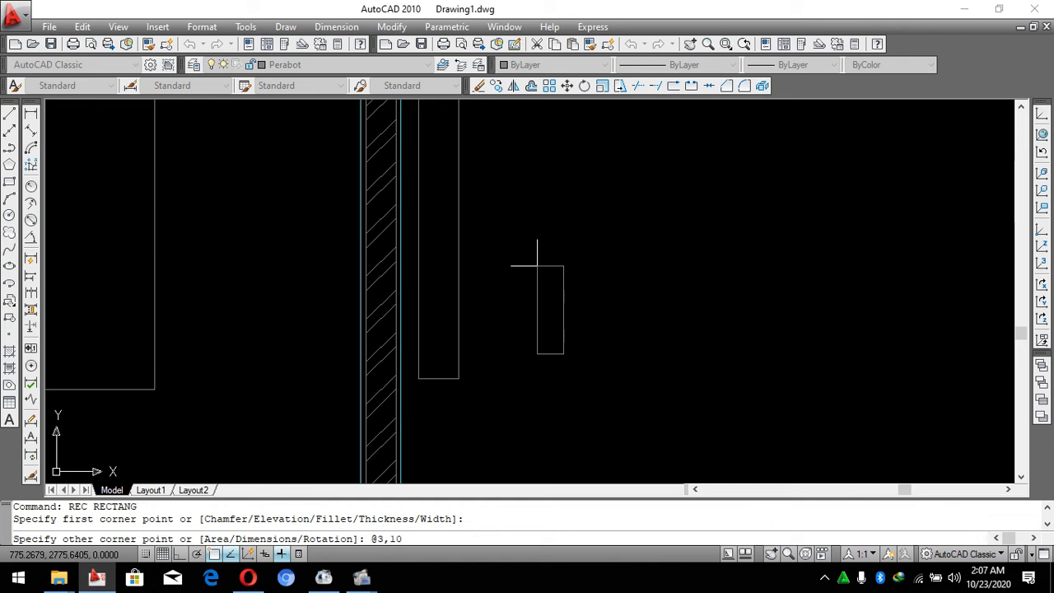
type("@3,180")
key("Return")
Erase the 3 by 180 rectangle.
left_click(588, 255)
left_click(531, 275)
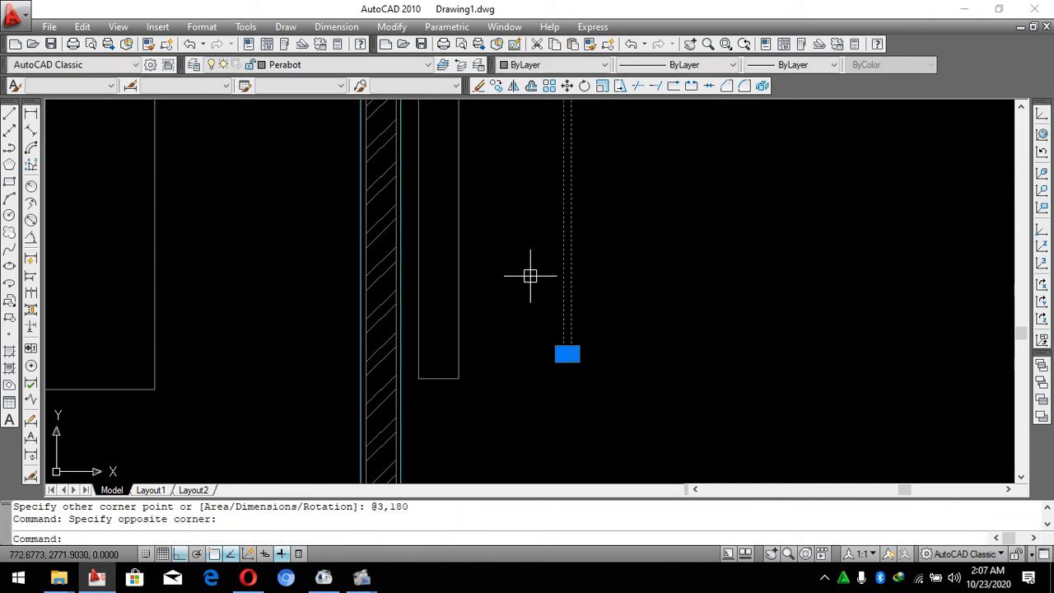
scroll(570, 311, "down", 2)
key("Escape")
left_click(569, 305)
key("e")
key("Return")
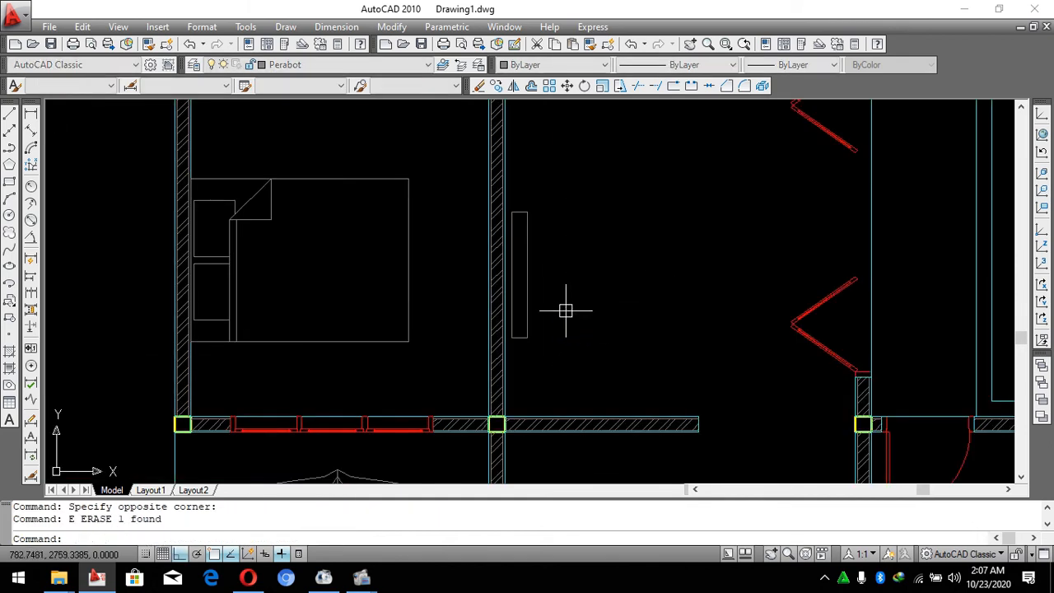
Draw a 3 by 30 upright rectangle beside the lower end of the cabinet rectangle.
key("Escape")
scroll(564, 312, "up", 3)
type("REC")
key("Return")
left_click(559, 380)
type("@3,")
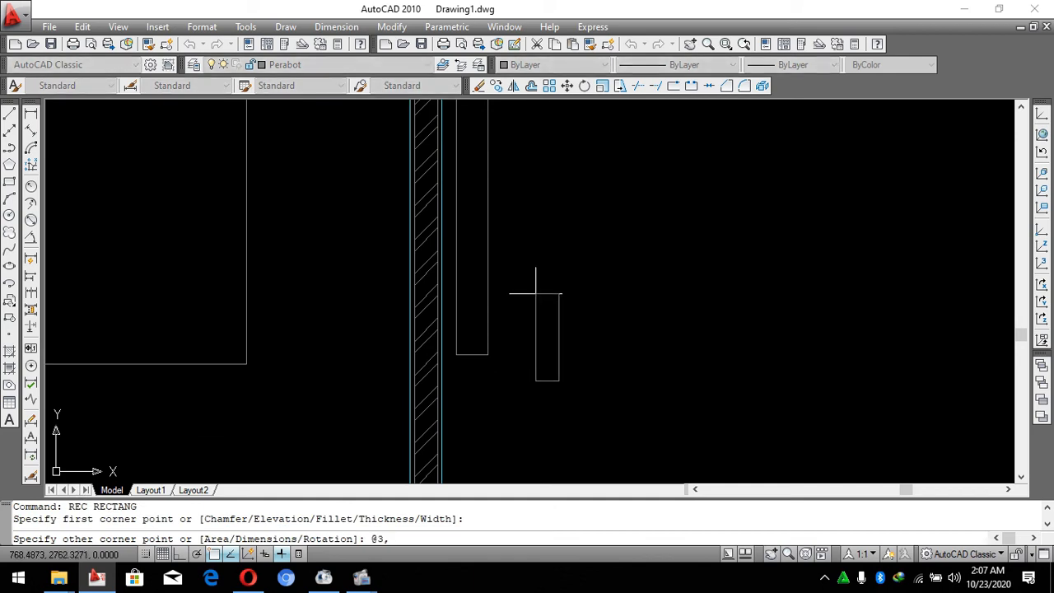
type("30")
key("Return")
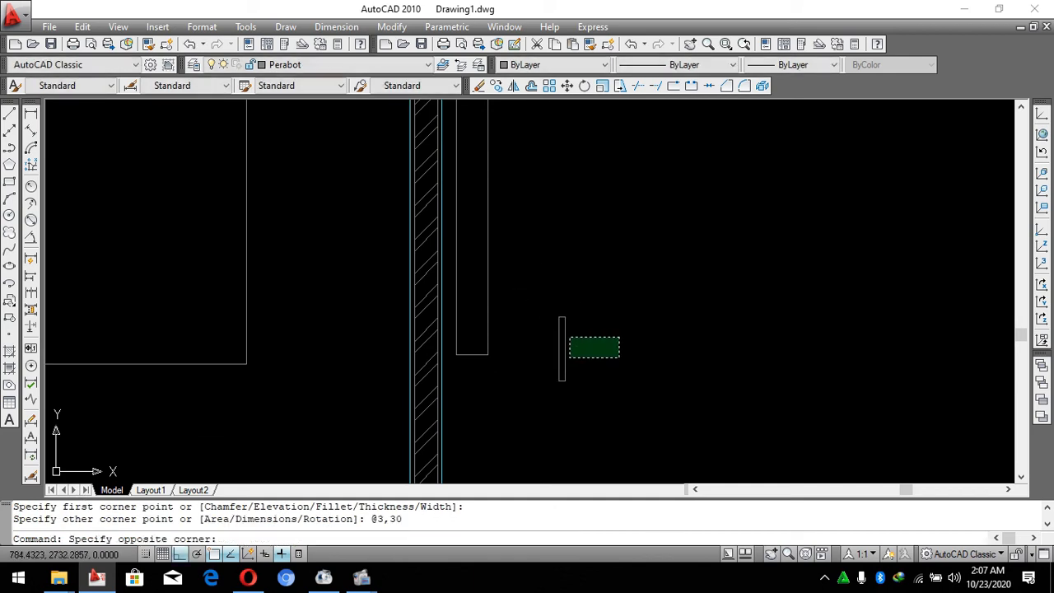
Move the thin rectangle left and up so it lies inside the lower end of the cabinet rectangle.
left_click(569, 357)
key("m")
key("Return")
left_click(719, 388)
left_click(630, 383)
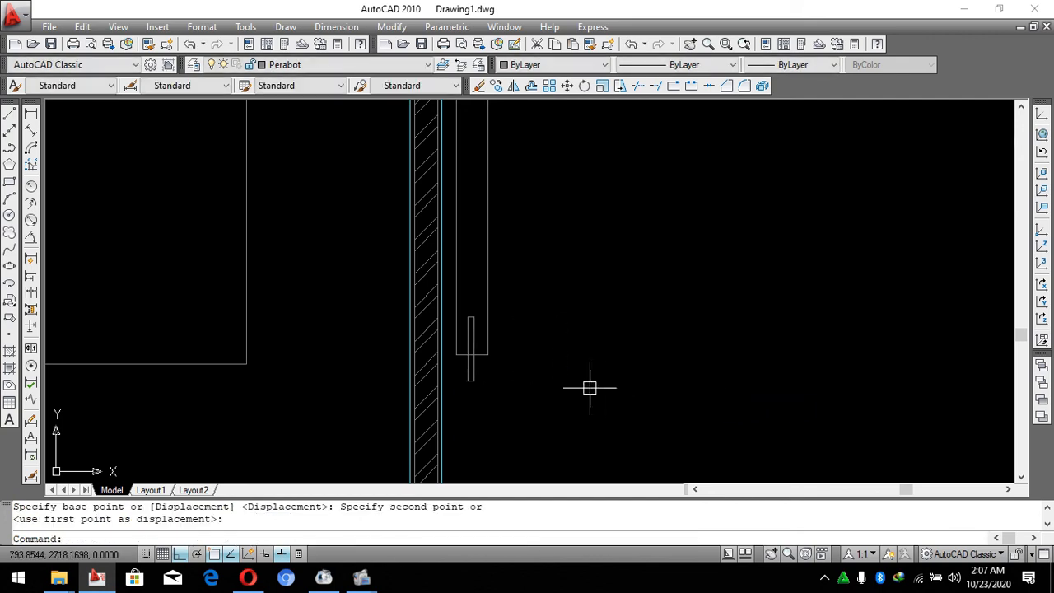
left_click(470, 357)
key("m")
key("Return")
left_click(470, 359)
left_click(580, 321)
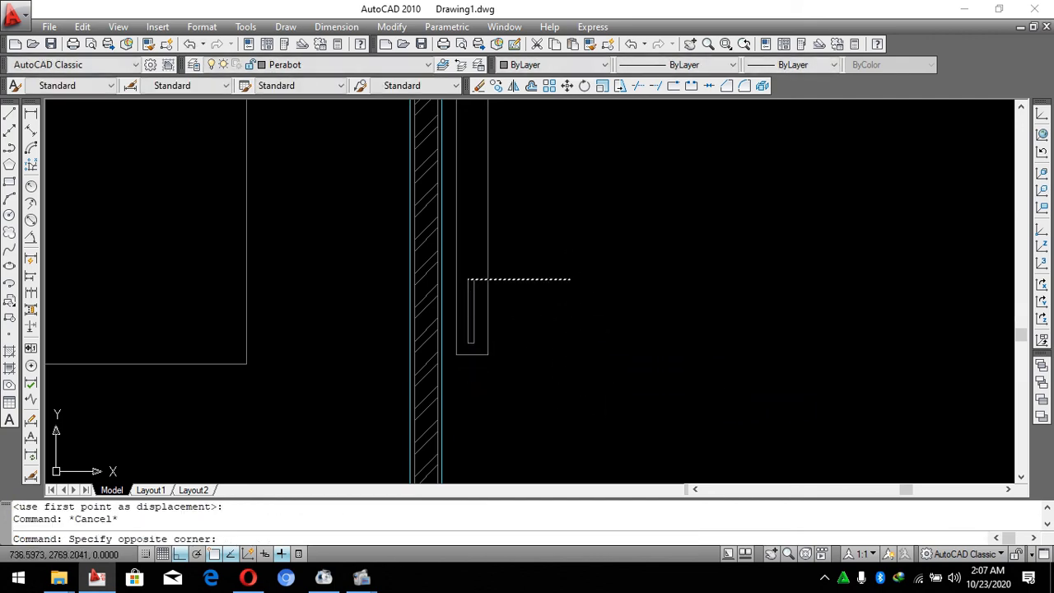
key("Escape")
Stretch the thin rectangle's upper end upward by 30 inside the cabinet.
left_click(595, 252)
left_click(384, 287)
scroll(486, 371, "down", 2)
key("s")
key("Return")
left_click(589, 370)
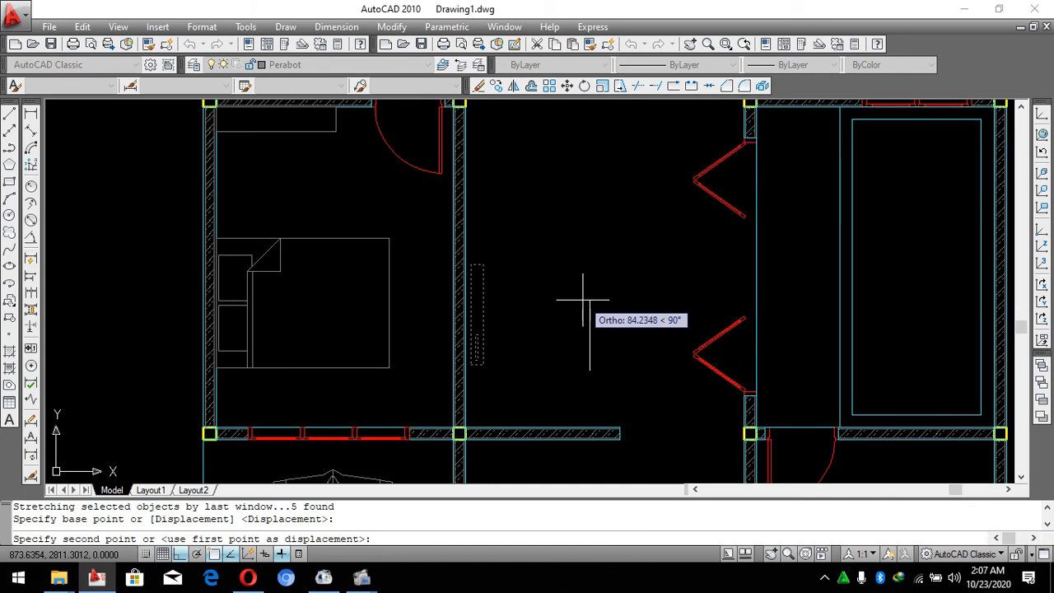
type("30")
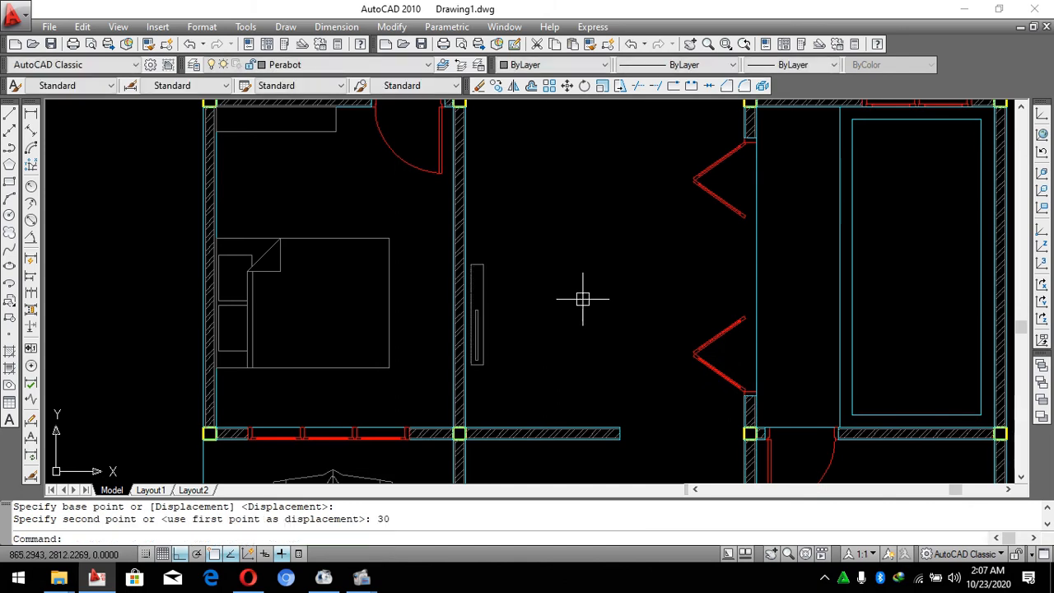
key("Escape")
Stretch the thin rectangle's upper end upward by another 30.
scroll(502, 337, "up", 2)
left_click(417, 325)
key("s")
key("Return")
left_click(600, 317)
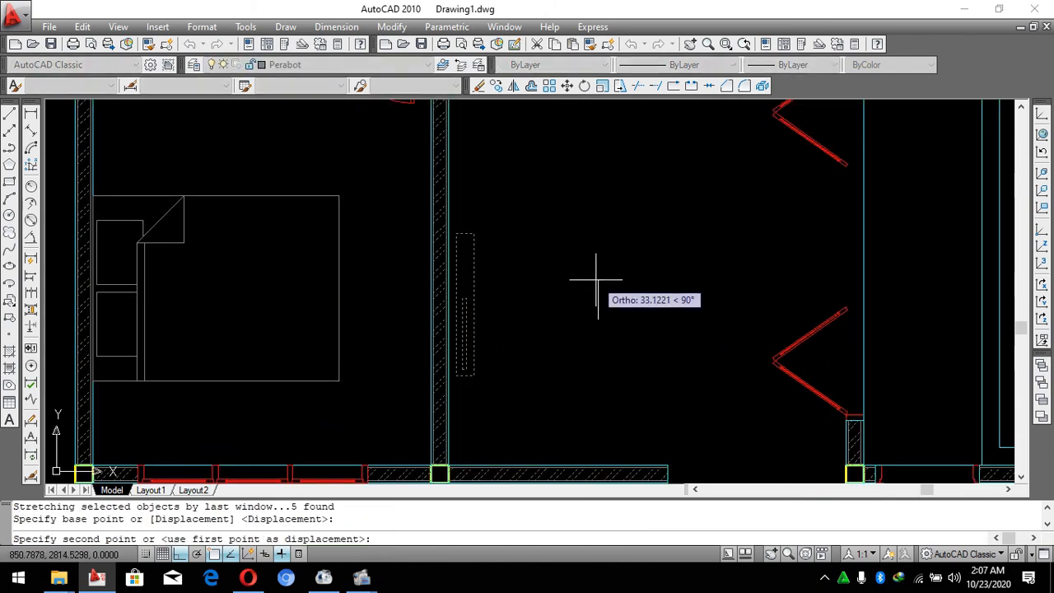
type("30")
key("Return")
key("Escape")
Move the thin rectangle slightly up within the cabinet rectangle.
scroll(465, 294, "up", 3)
left_click(465, 294)
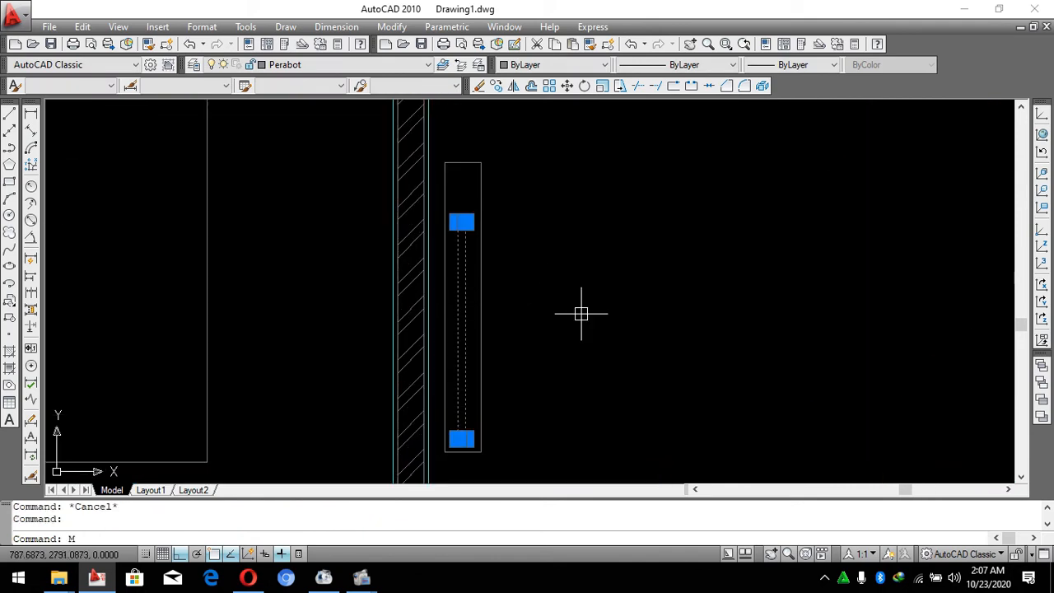
key("Return")
left_click(582, 313)
left_click(592, 281)
key("Escape")
Stretch the right side of the outer cabinet rectangle outward by 5 to widen the cabinet.
left_click(523, 471)
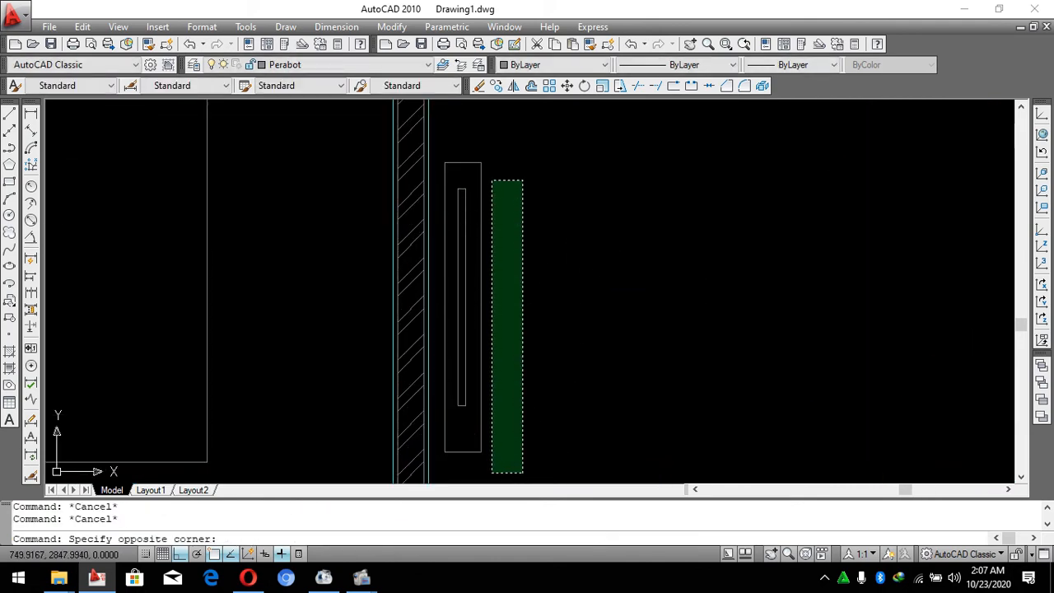
left_click(478, 145)
key("s")
key("Return")
left_click(557, 177)
type("5")
key("Return")
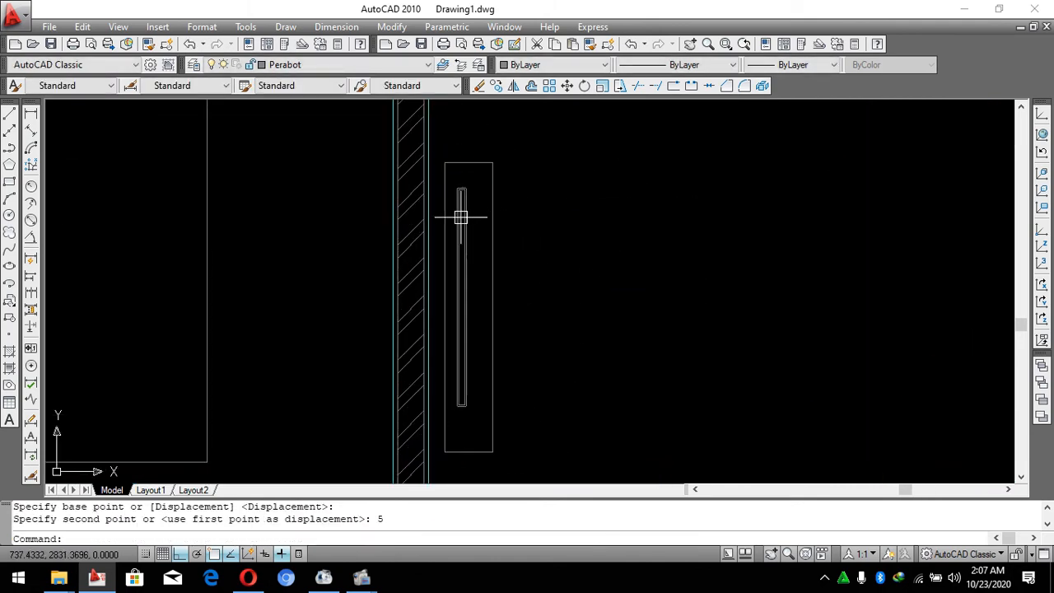
Move the thin TV rectangle sideways so it sits roughly midway across the cabinet's width.
key("Escape")
left_click(462, 211)
left_click(613, 216)
left_click(626, 216)
key("Escape")
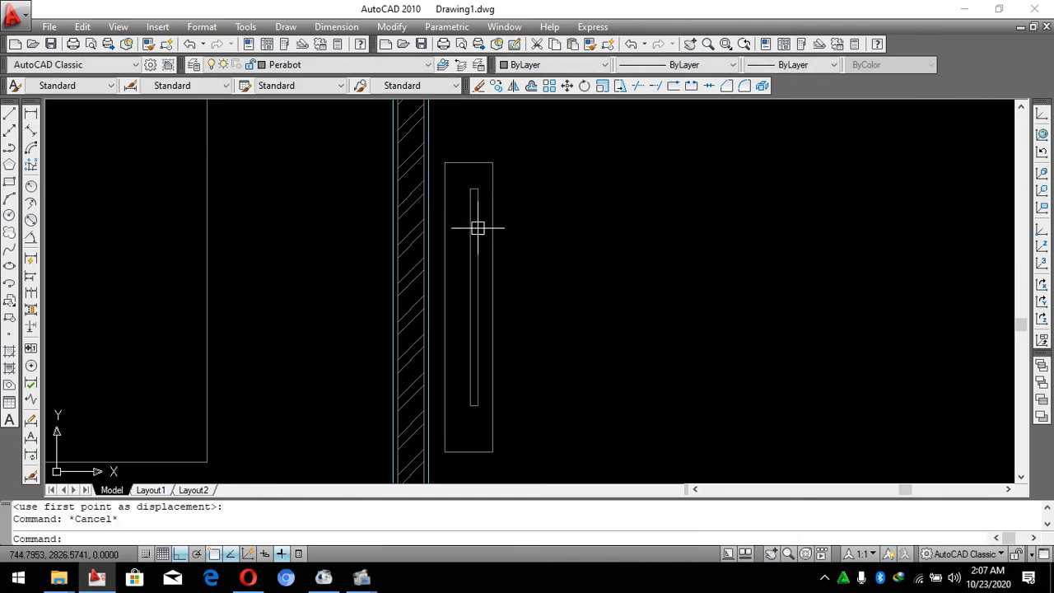
key("Return")
left_click(619, 251)
left_click(614, 250)
scroll(490, 279, "down", 10)
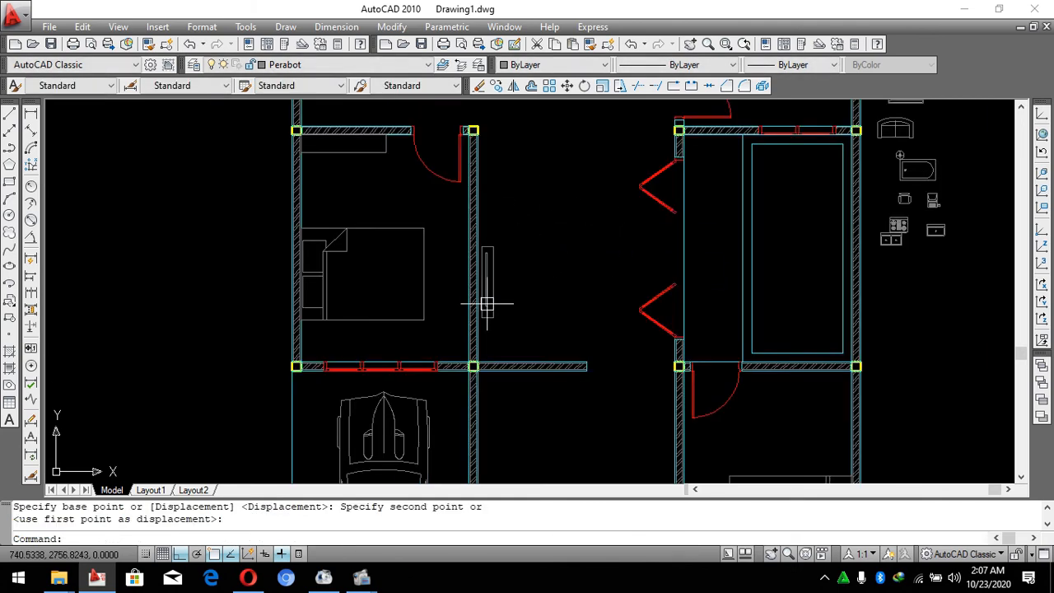
scroll(591, 245, "up", 3)
scroll(600, 251, "up", 5)
left_click(638, 164)
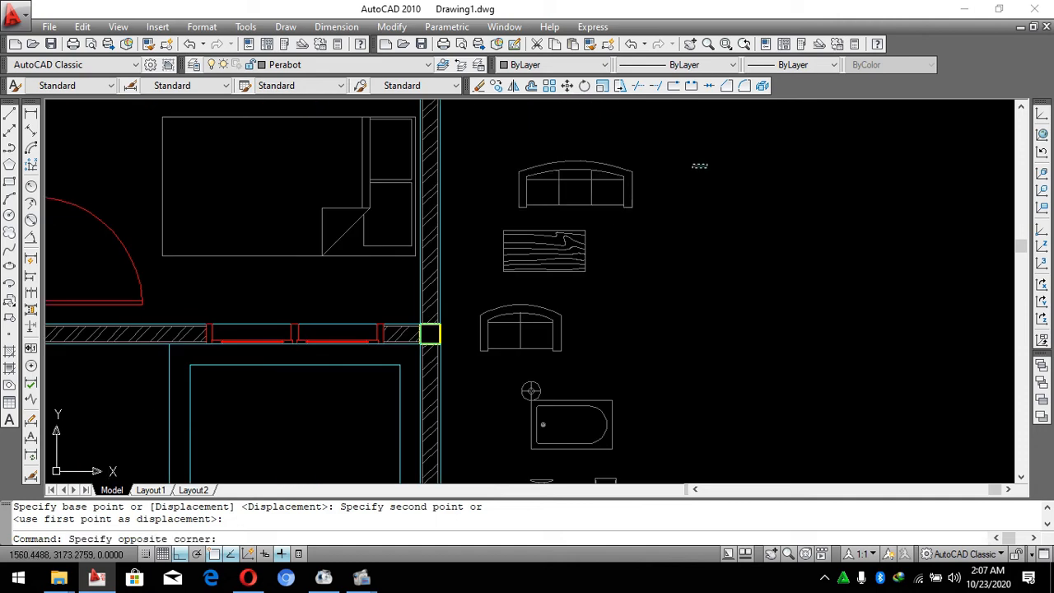
left_click(528, 201)
key("Return")
left_click(574, 161)
scroll(650, 214, "down", 5)
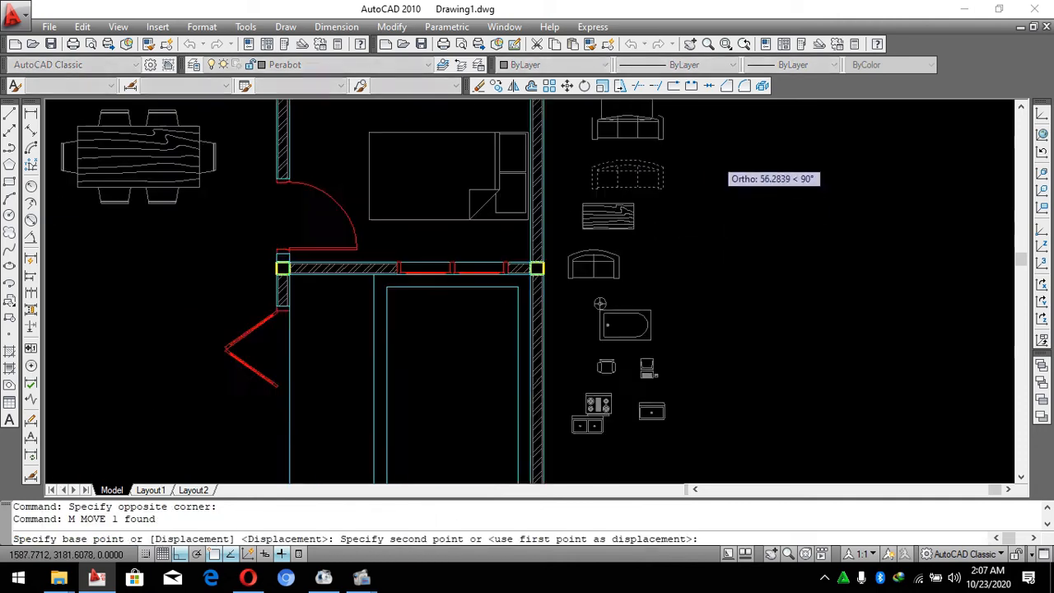
key("Escape")
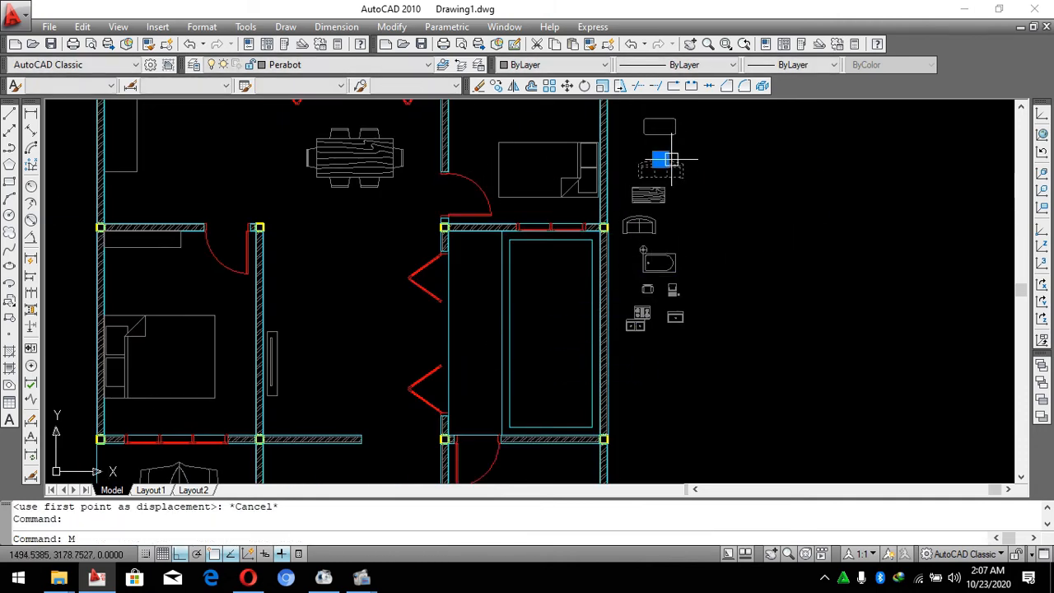
Move the three-seat sofa from the furniture set into the living room, between the two red folding doors.
key("Return")
left_click(663, 158)
left_click(447, 325)
scroll(447, 325, "up", 3)
key("Escape")
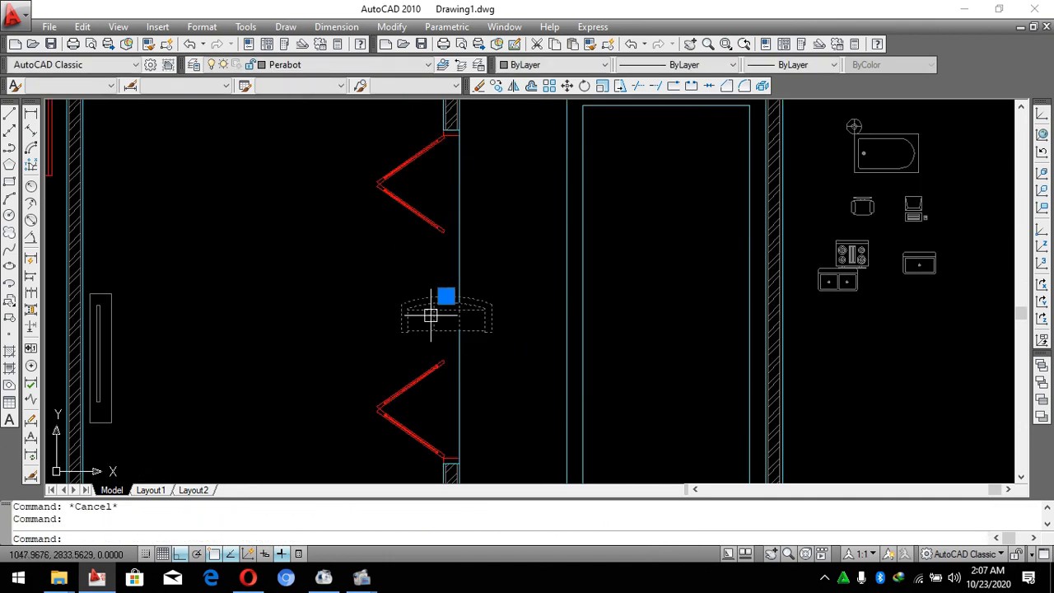
Rotate the three-seat sofa about a point near its front so that its seat faces the TV cabinet.
type("RO")
key("Return")
left_click(420, 320)
left_click(346, 437)
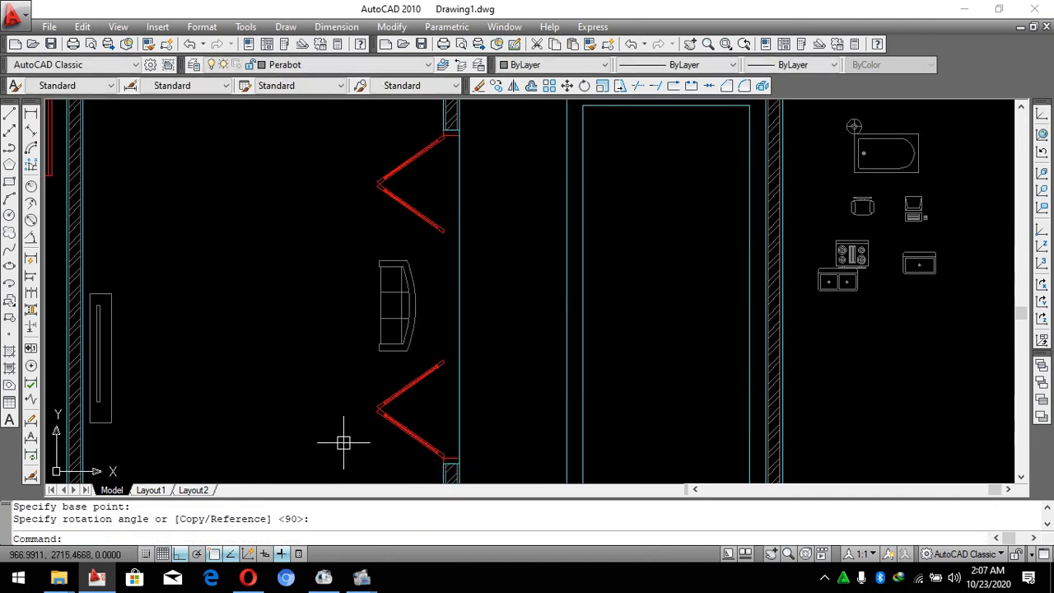
left_click(343, 437)
key("Escape")
Scale the three-seat sofa by a factor of 2, based on the middle of its backrest.
left_click(383, 315)
left_click(415, 304)
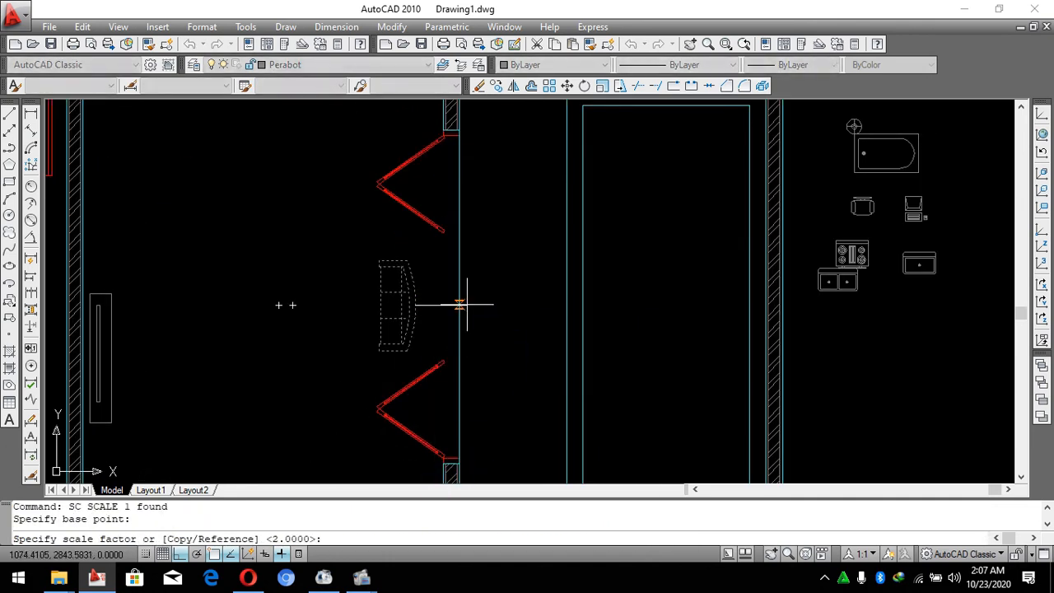
type("2")
key("Return")
Move the enlarged three-seat sofa horizontally toward the TV cabinet, clear of the folding doors.
left_click(466, 303)
left_click(379, 294)
scroll(531, 255, "down", 3)
type("M")
key("Return")
left_click(472, 331)
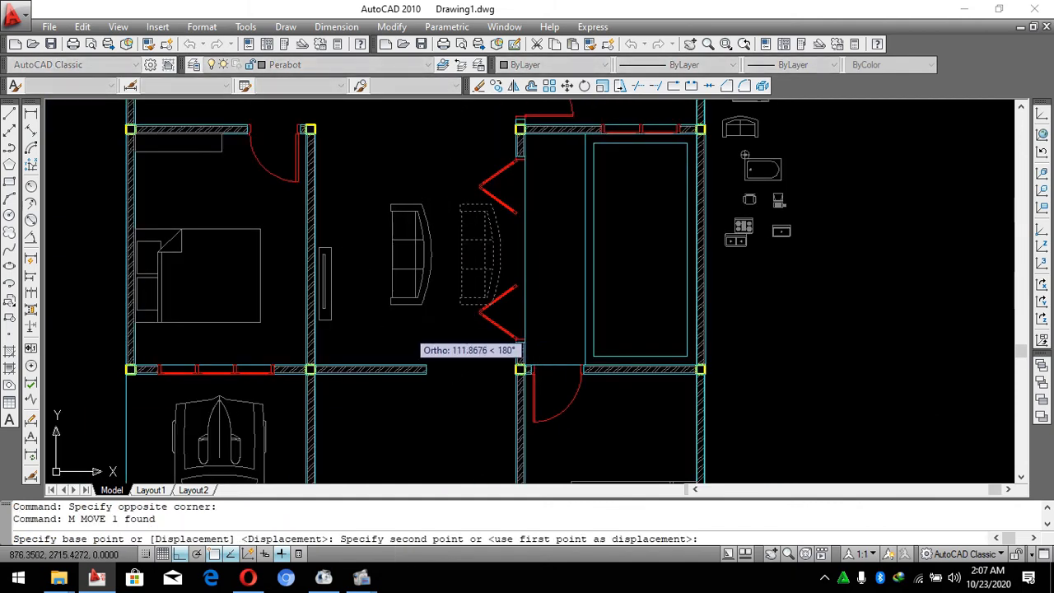
left_click(405, 330)
Shift the three-seat sofa down and slightly away from the TV cabinet so it stands roughly opposite it.
left_click(413, 285)
type("M")
key("Return")
left_click(423, 422)
left_click(422, 447)
left_click(419, 313)
type("M")
left_click(423, 407)
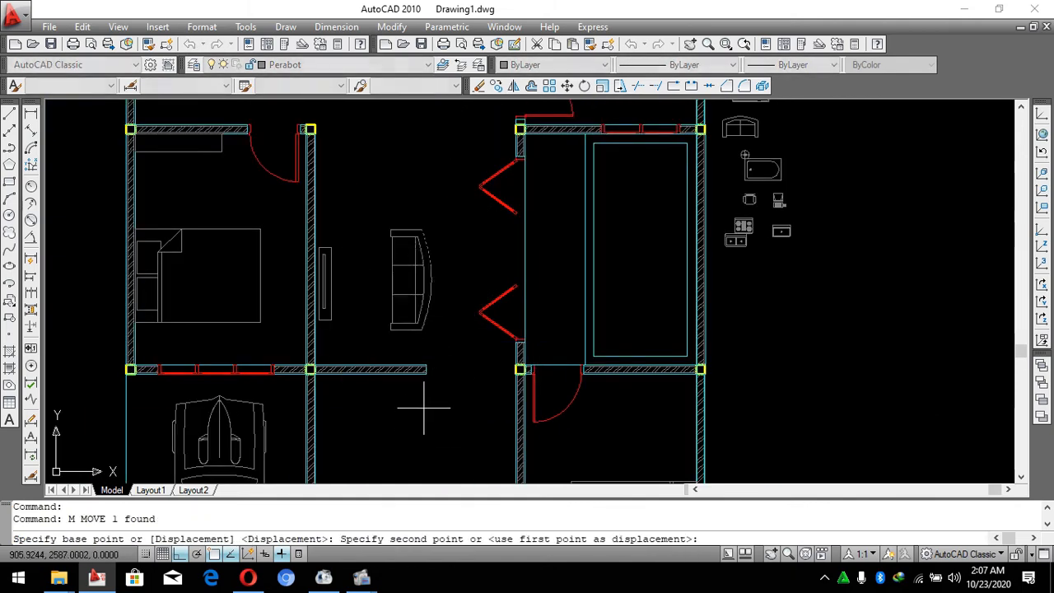
left_click(442, 406)
left_click(437, 311)
type("M")
left_click(432, 401)
left_click(432, 410)
key("Escape")
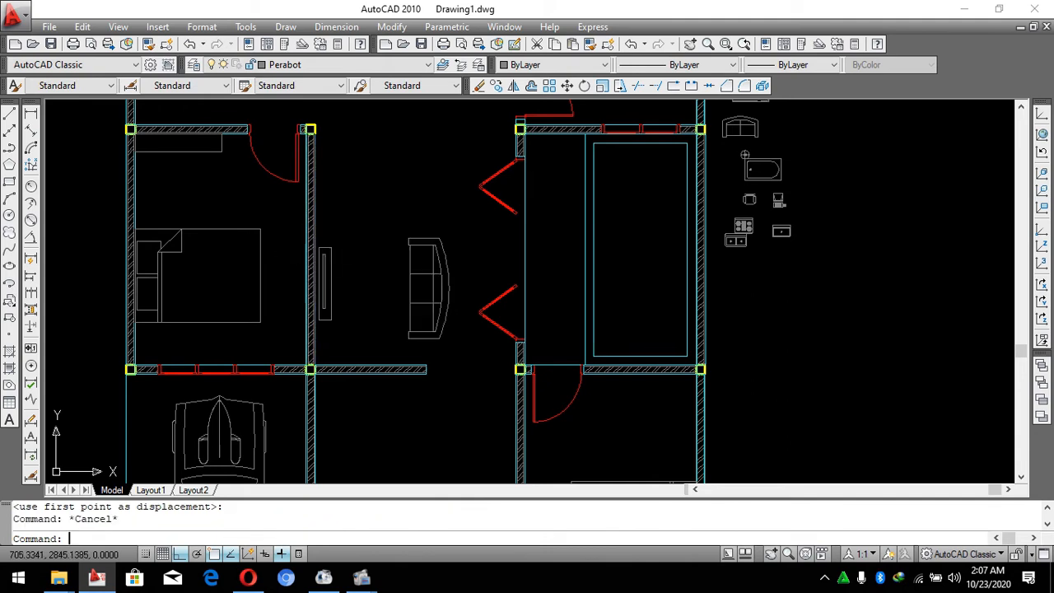
Move the TV cabinet, TV and three-seat sofa together upward, away from the living room's lower wall.
left_click(283, 219)
left_click(361, 335)
key("Escape")
left_click(294, 217)
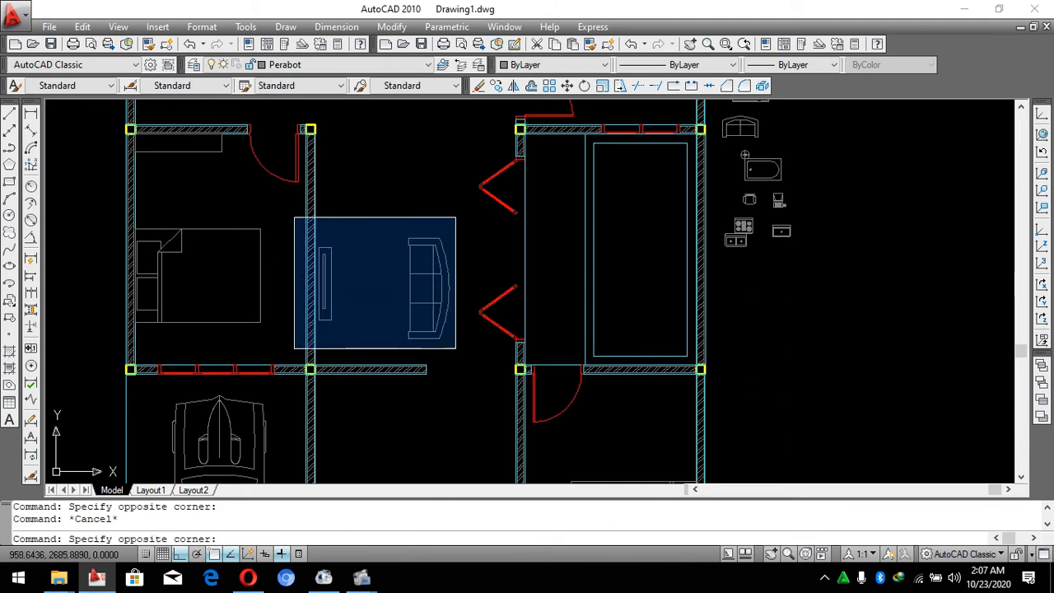
left_click(470, 370)
type("M")
key("Return")
left_click(470, 393)
left_click(461, 362)
key("Escape")
scroll(329, 223, "up", 3)
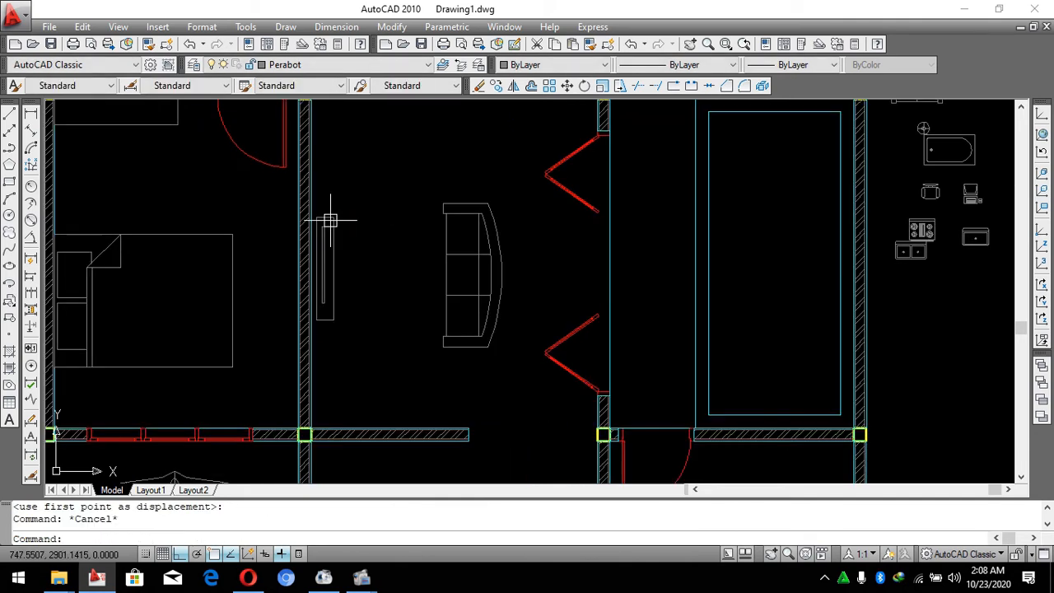
Scale the TV cabinet and its TV by a factor of 1.2 from the cabinet's lower wall-side corner.
scroll(412, 239, "down", 4)
scroll(412, 247, "up", 6)
left_click(310, 186)
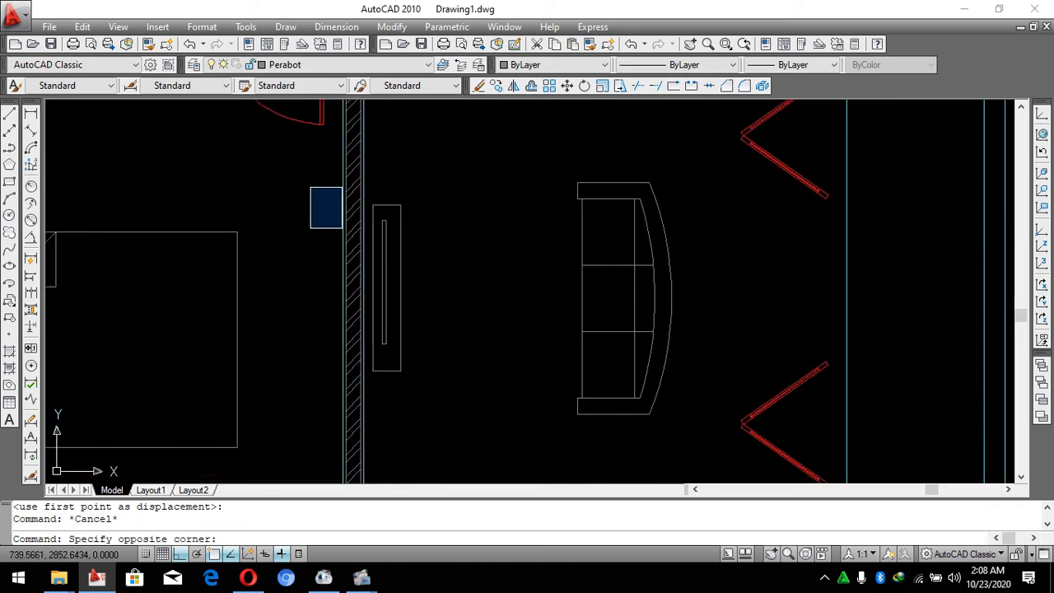
left_click(423, 376)
left_click(317, 203)
left_click(466, 411)
scroll(399, 372, "up", 3)
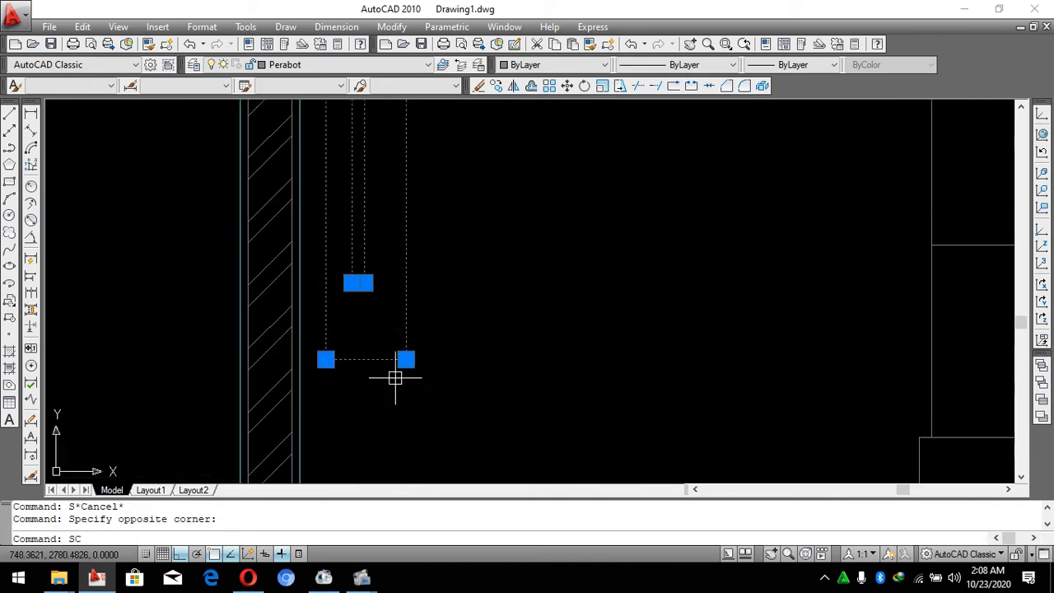
type("SC")
key("Return")
left_click(327, 358)
type("1")
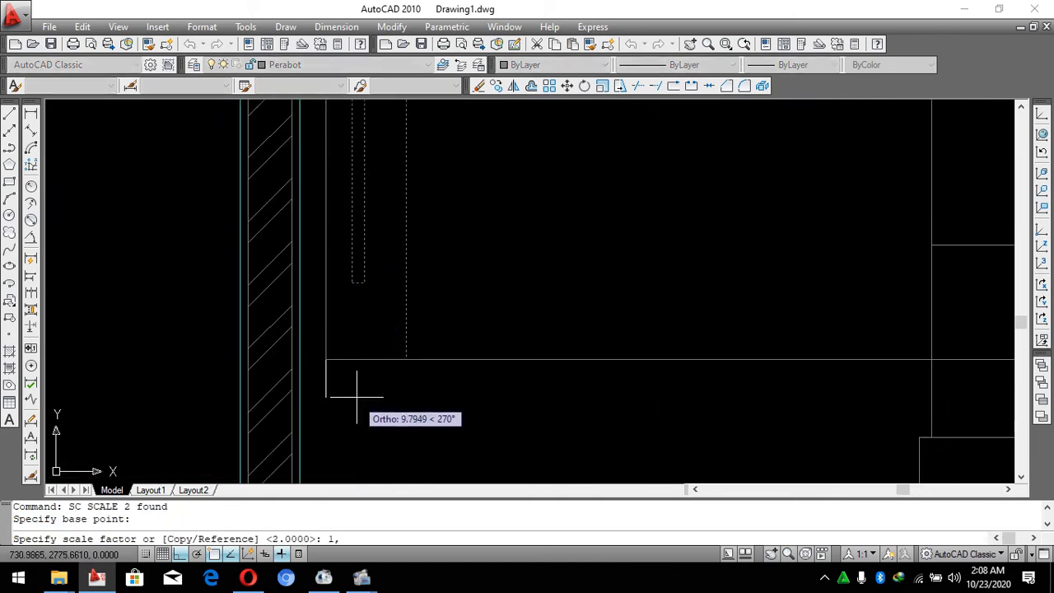
type(".2")
key("Return")
scroll(354, 395, "down", 4)
Move the TV cabinet and TV sideways until the cabinet's back touches the bedroom wall.
left_click(489, 401)
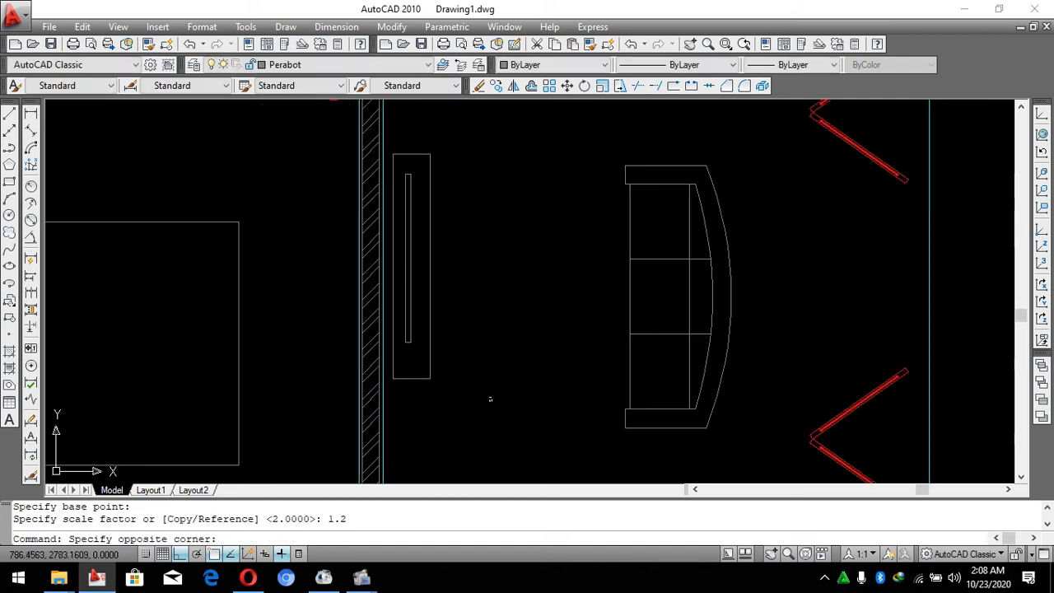
left_click(405, 256)
scroll(409, 427, "up", 4)
type("m")
key("Return")
left_click(356, 333)
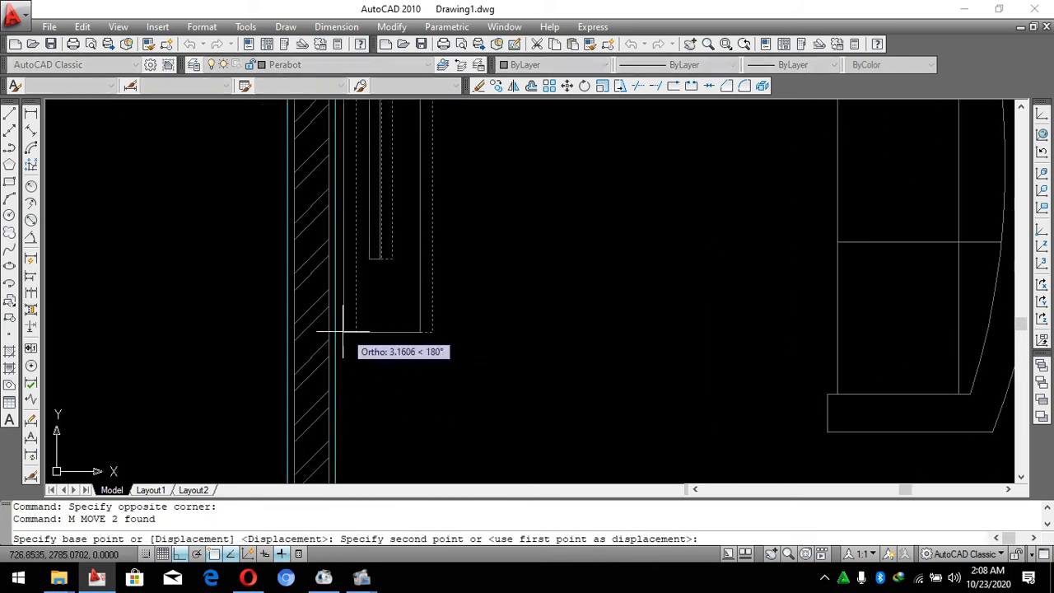
scroll(541, 347, "down", 5)
key("Escape")
key("Escape")
Move the three-seat sofa vertically so its seat midpoint lines up with the middle of the TV cabinet.
scroll(494, 265, "up", 3)
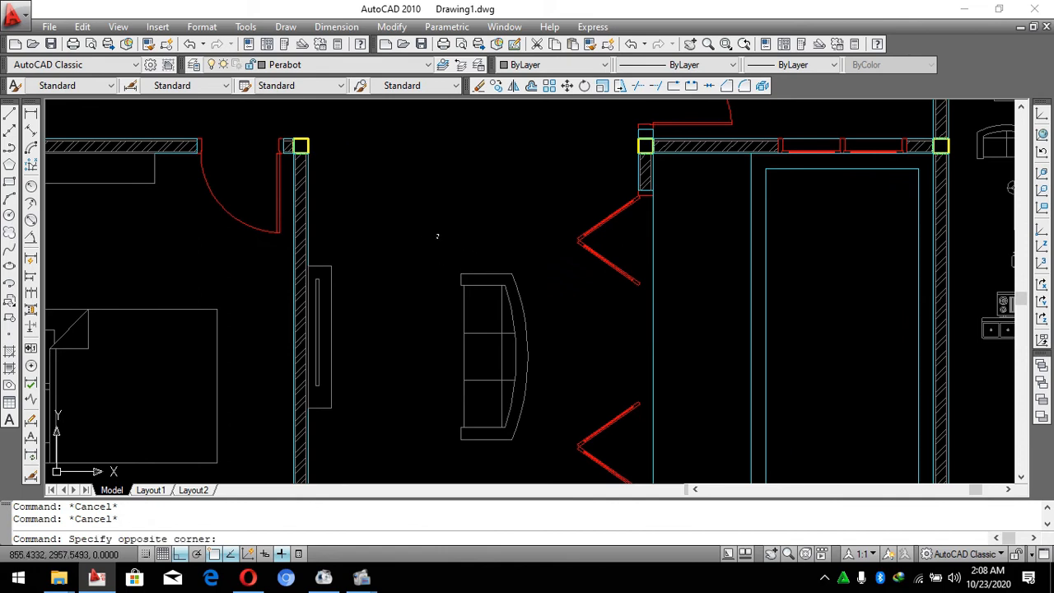
left_click(561, 466)
type("m")
key("Return")
left_click(464, 356)
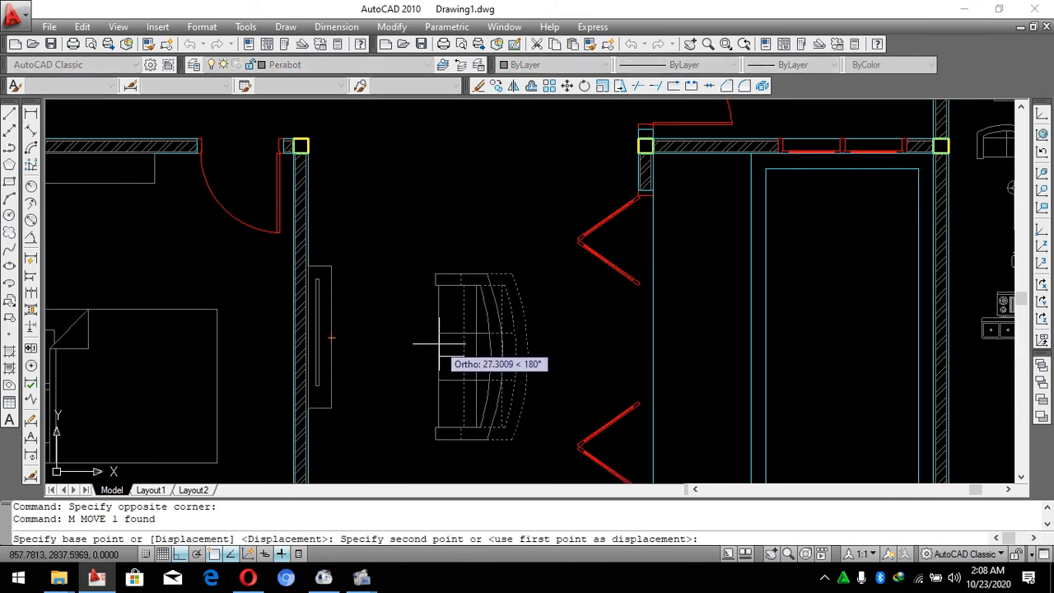
key("Escape")
key("Escape")
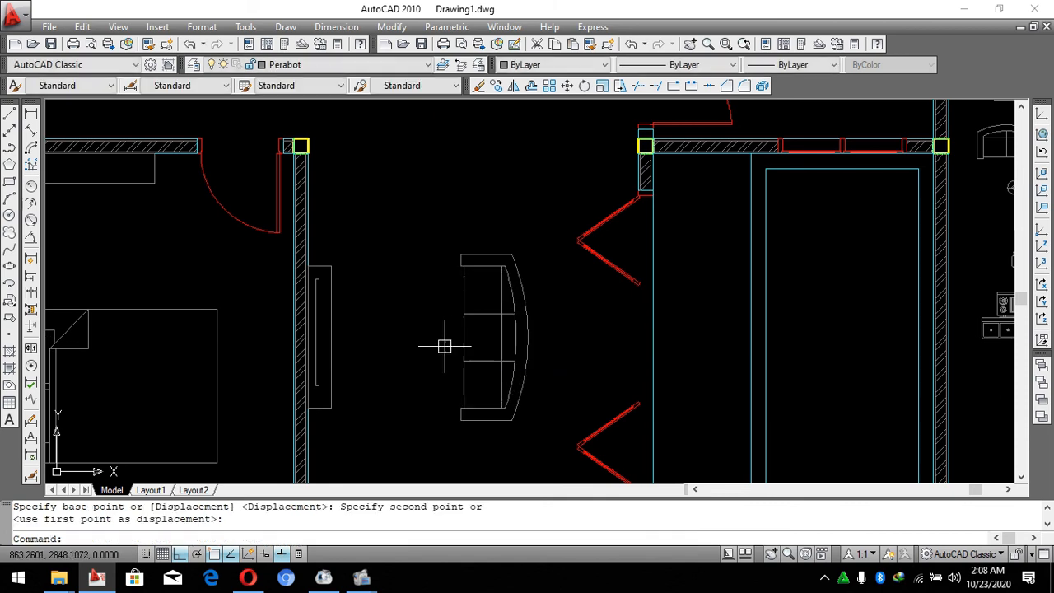
Move the two-seat sofa from the furniture set into the living room, at the lower end of the three-seat sofa.
scroll(670, 322, "down", 4)
scroll(720, 299, "up", 3)
scroll(717, 299, "down", 2)
scroll(729, 210, "up", 3)
left_click(801, 236)
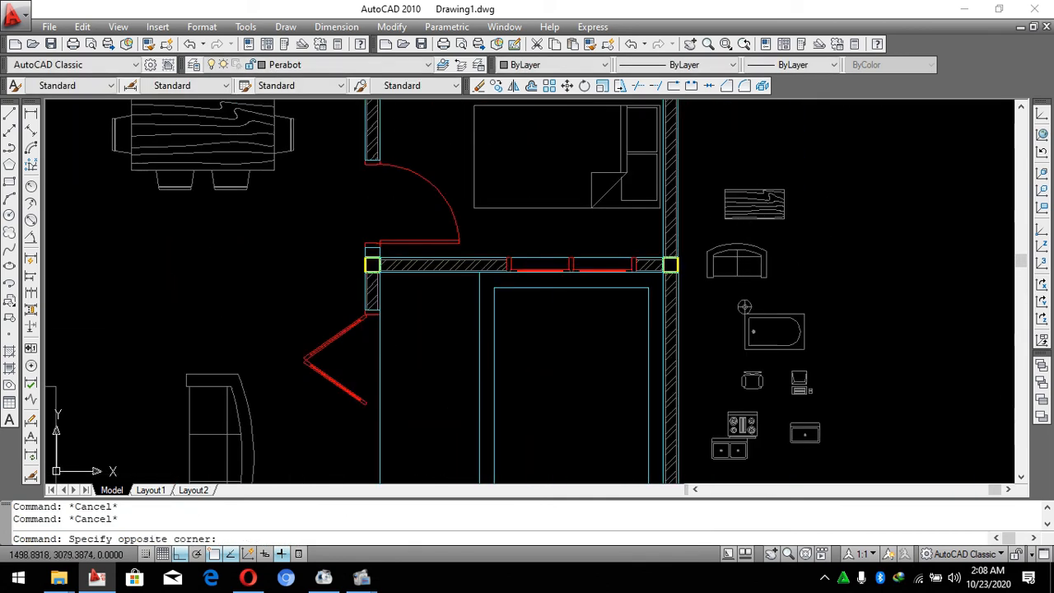
left_click(678, 274)
key("Escape")
left_click(792, 272)
left_click(737, 244)
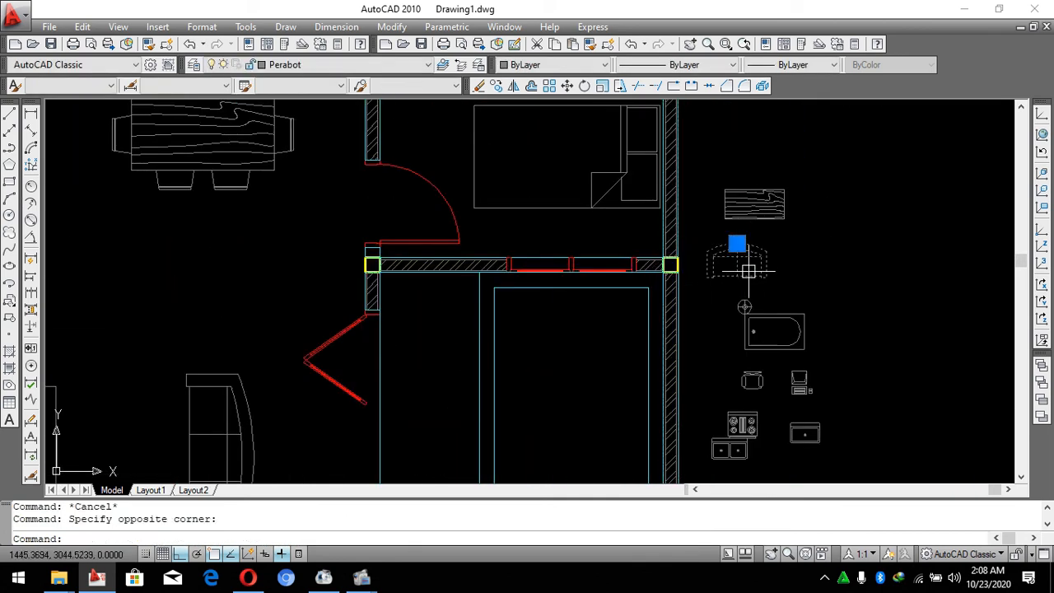
key("m")
key("Return")
left_click(749, 270)
scroll(716, 288, "down", 3)
scroll(486, 346, "up", 3)
left_click(516, 350)
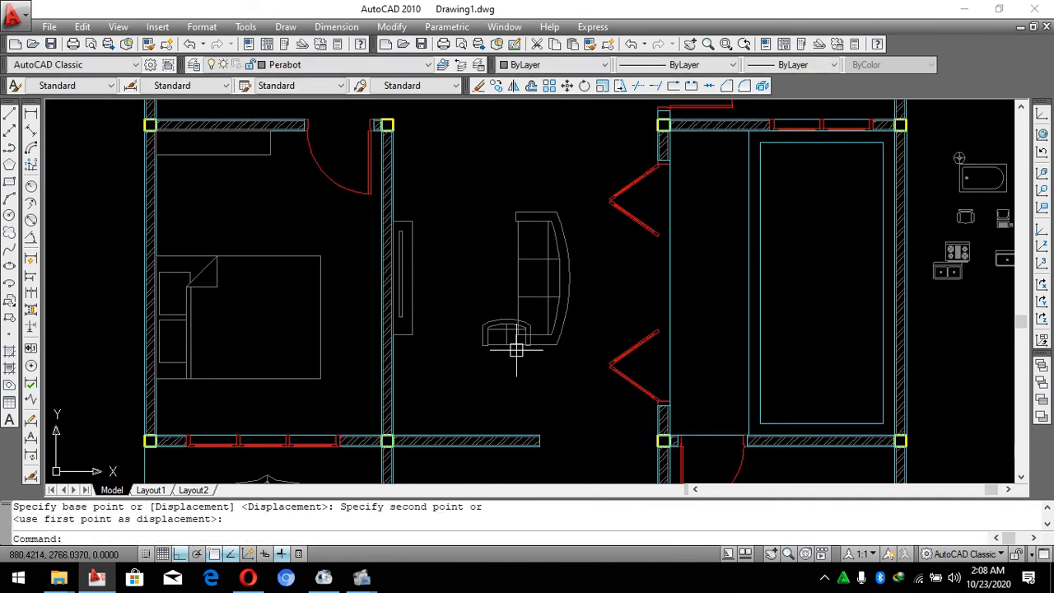
Rotate the two-seat sofa half a turn so its seat faces upward into the living room.
scroll(478, 351, "up", 2)
type("ro")
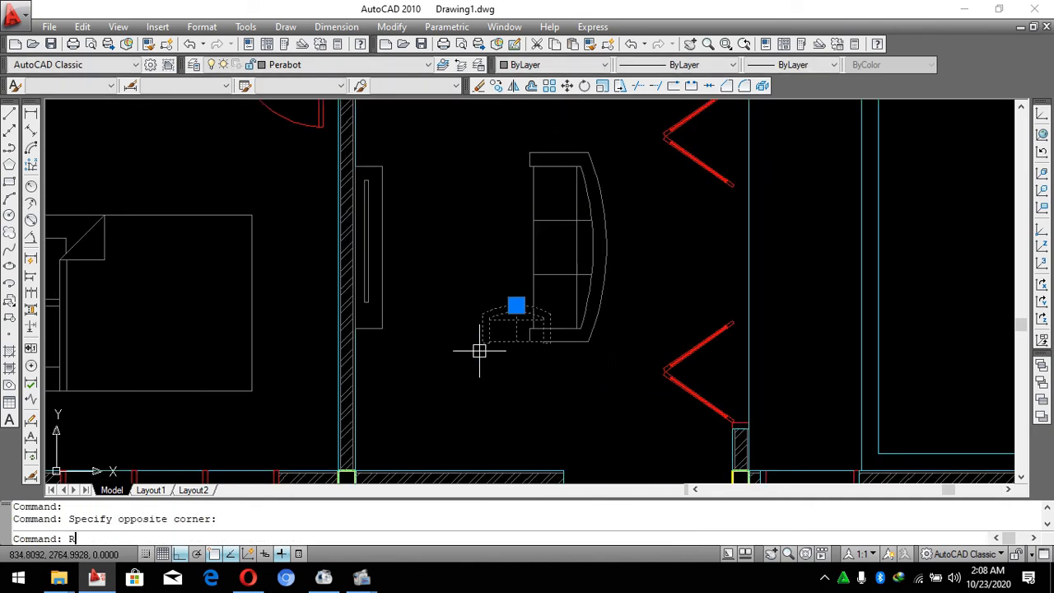
key("Return")
left_click(482, 349)
left_click(329, 323)
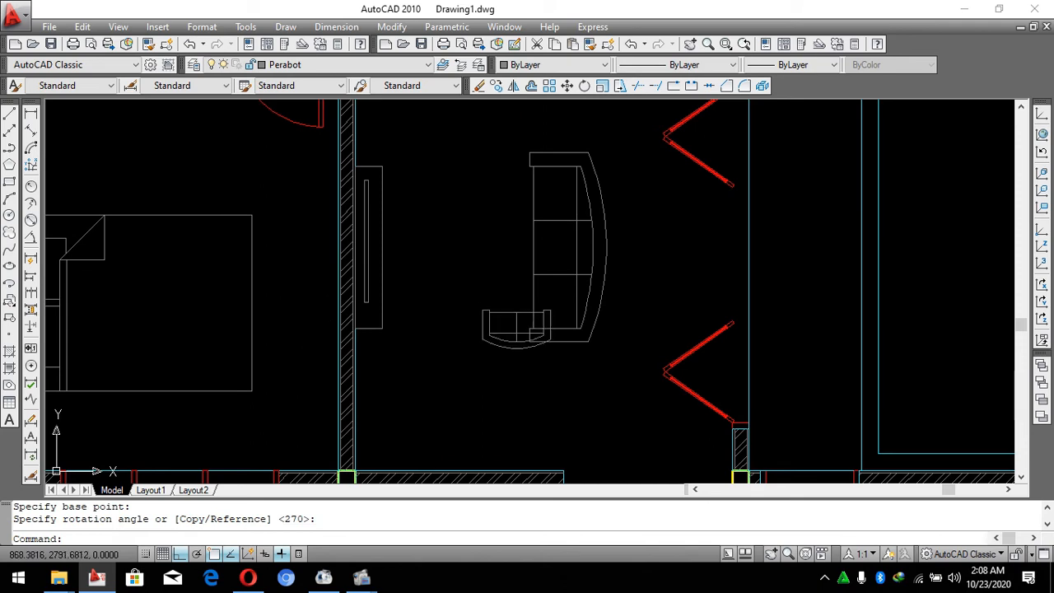
Move the two-seat sofa down below the three-seat sofa and sideways toward the TV wall.
key("Return")
left_click(576, 377)
left_click(574, 409)
left_click(527, 387)
left_click(489, 360)
type("m")
left_click(657, 428)
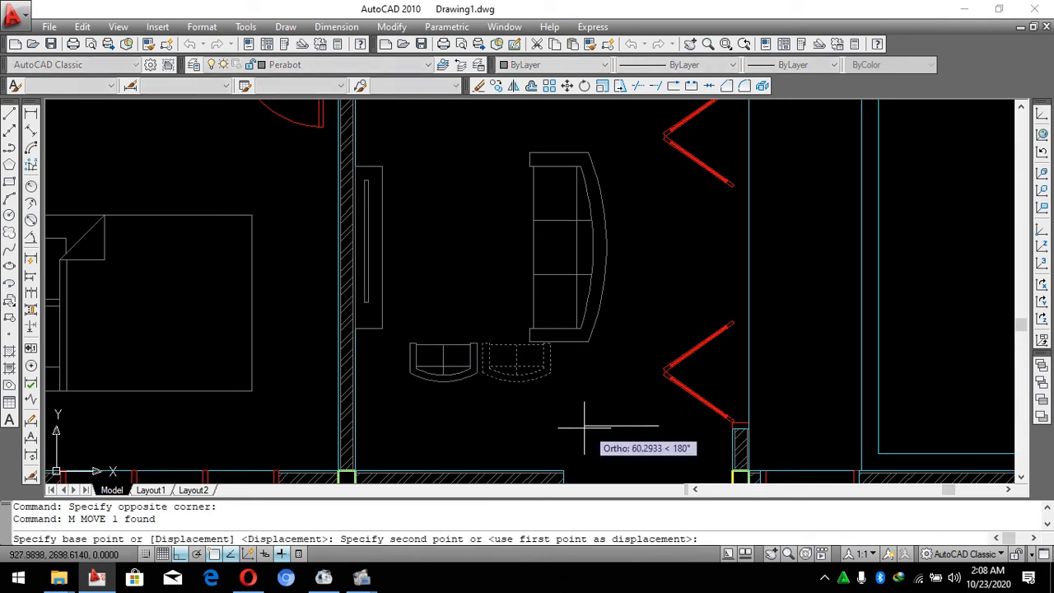
left_click(583, 428)
Lower the two-seat sofa slightly and shift it a little away from the TV wall.
left_click(438, 399)
type("m")
left_click(518, 397)
left_click(519, 411)
left_click(539, 412)
left_click(466, 380)
type("m")
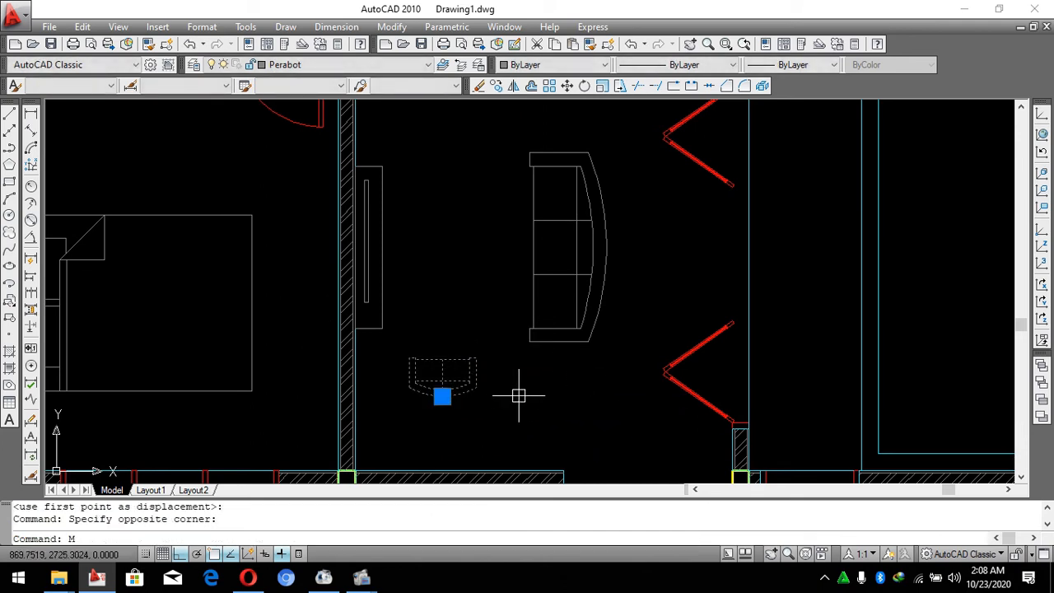
left_click(546, 392)
left_click(522, 394)
Scale the two-seat sofa by a factor of 1.8 about the middle of its seat's back edge.
left_click(423, 360)
scroll(451, 370, "up", 3)
type("sc")
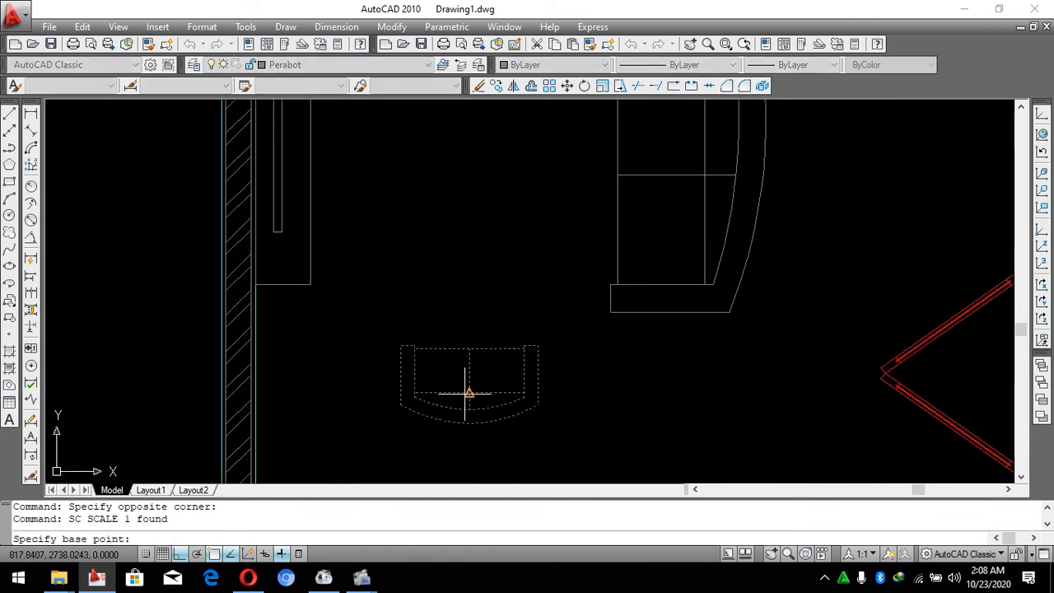
left_click(469, 393)
type("1.")
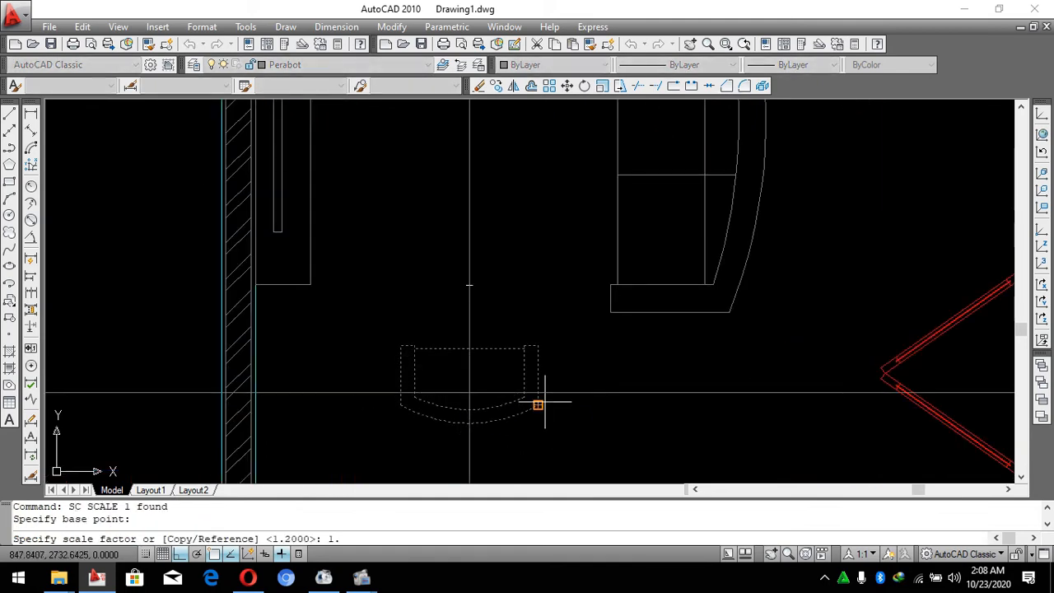
type("8")
left_click(576, 393)
scroll(544, 388, "down", 3)
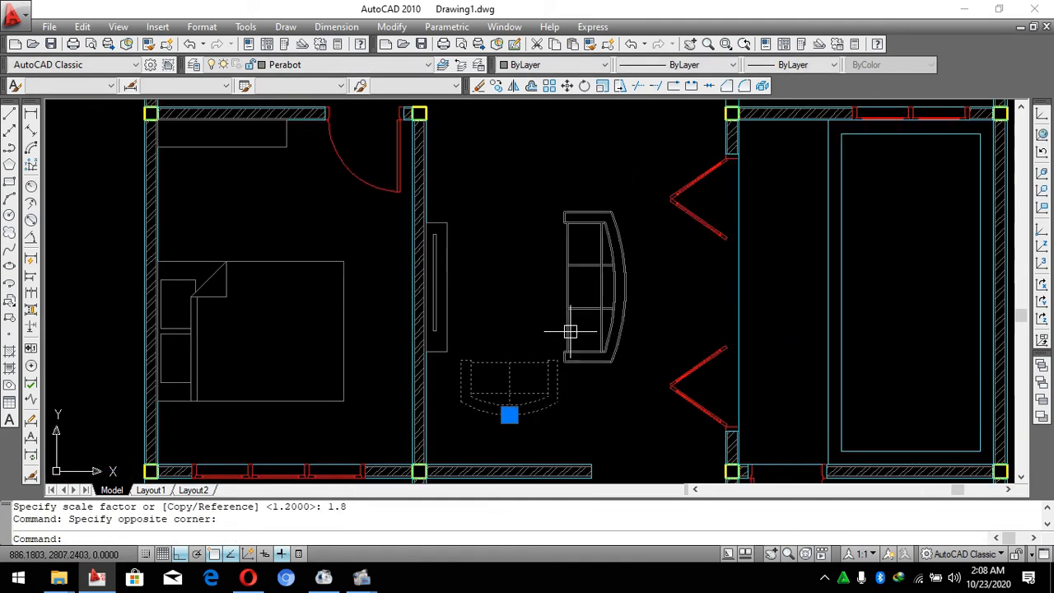
key("Escape")
key("Escape")
Mirror the two-seat sofa about a horizontal line through the three-seat sofa's front midpoint, keeping the original.
scroll(272, 420, "down", 1)
scroll(469, 407, "up", 4)
scroll(590, 401, "down", 1)
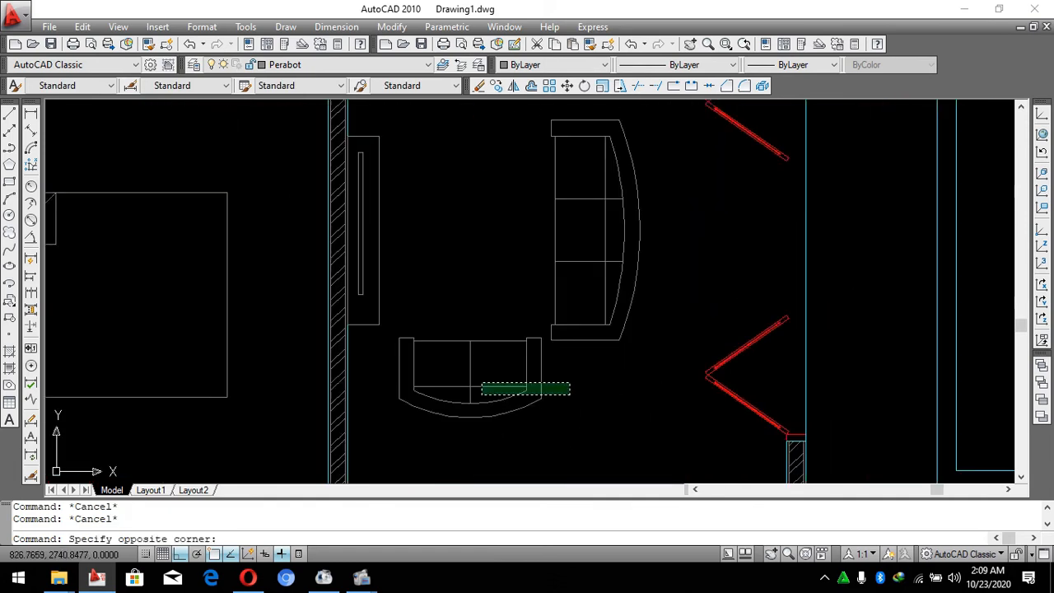
left_click(481, 383)
key("space")
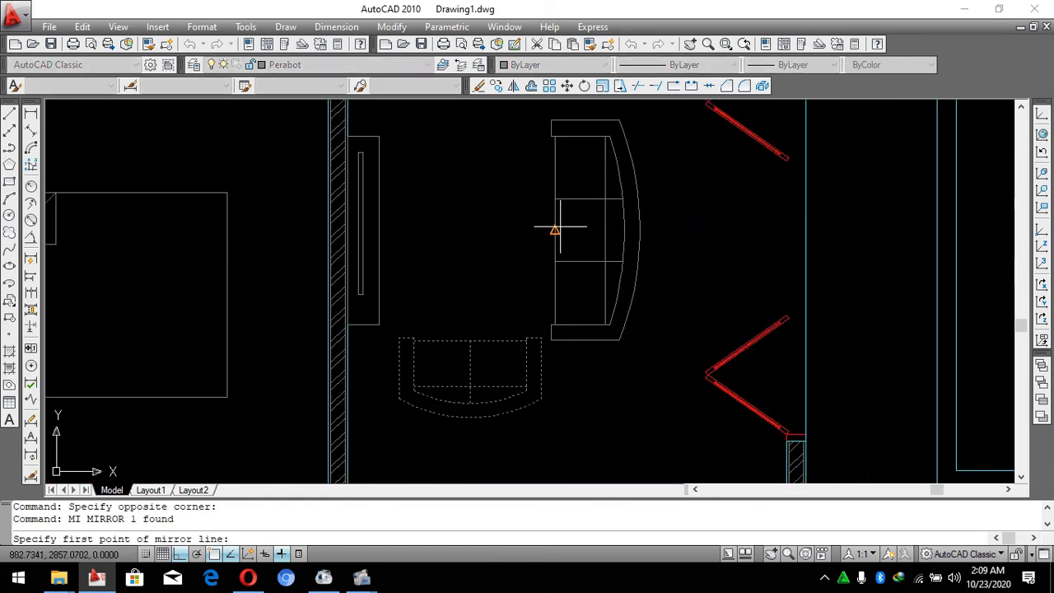
left_click(555, 230)
left_click(667, 240)
key("space")
key("Escape")
Explode the mirrored two-seat sofa above and erase the line dividing its two seats.
scroll(541, 334, "down", 1)
middle_click_drag(506, 140, 509, 252)
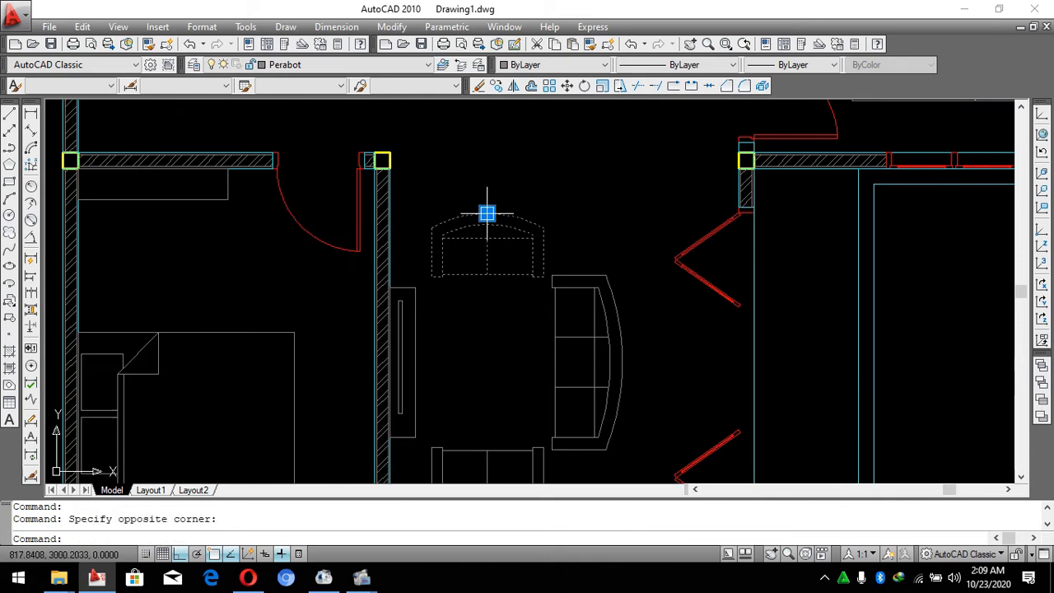
type("x")
scroll(485, 244, "up", 3)
key("Escape")
left_click(507, 247)
left_click(471, 273)
type("e")
scroll(505, 225, "up", 3)
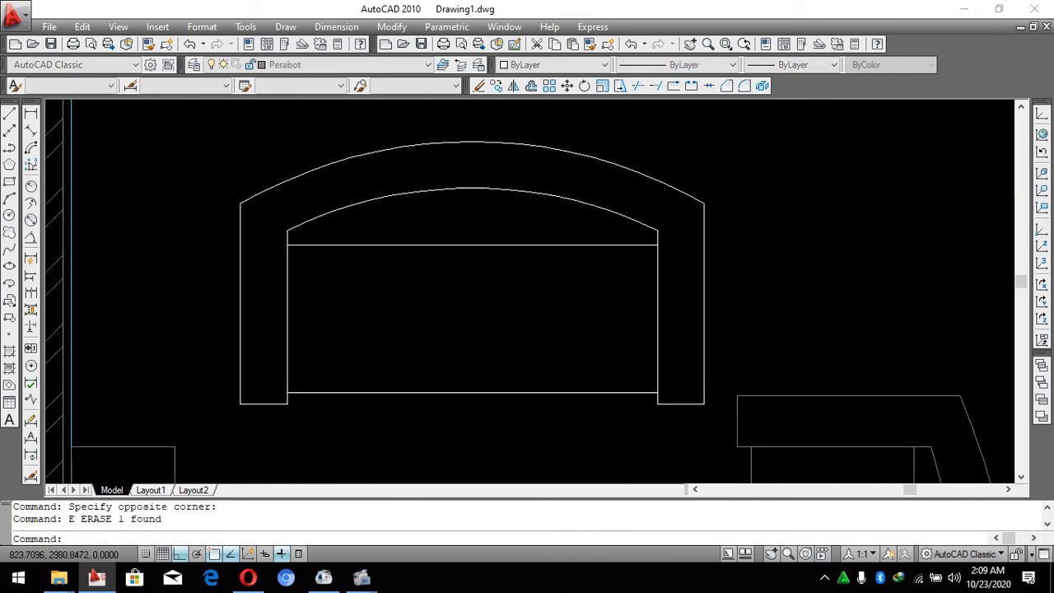
key("Escape")
key("Escape")
scroll(432, 224, "down", 1)
left_click(412, 376)
left_click(305, 188)
type("s")
key("Escape")
Stretch the mirrored sofa's arm on the TV-wall side inward, narrowing the sofa to a single seat.
left_click(376, 354)
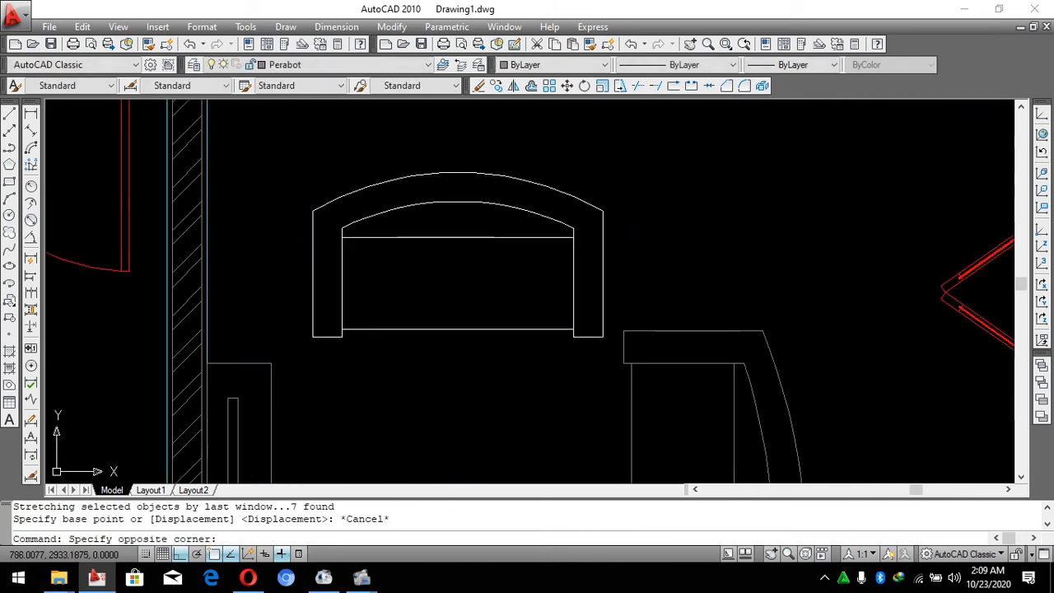
left_click(294, 175)
type("s")
left_click(362, 146)
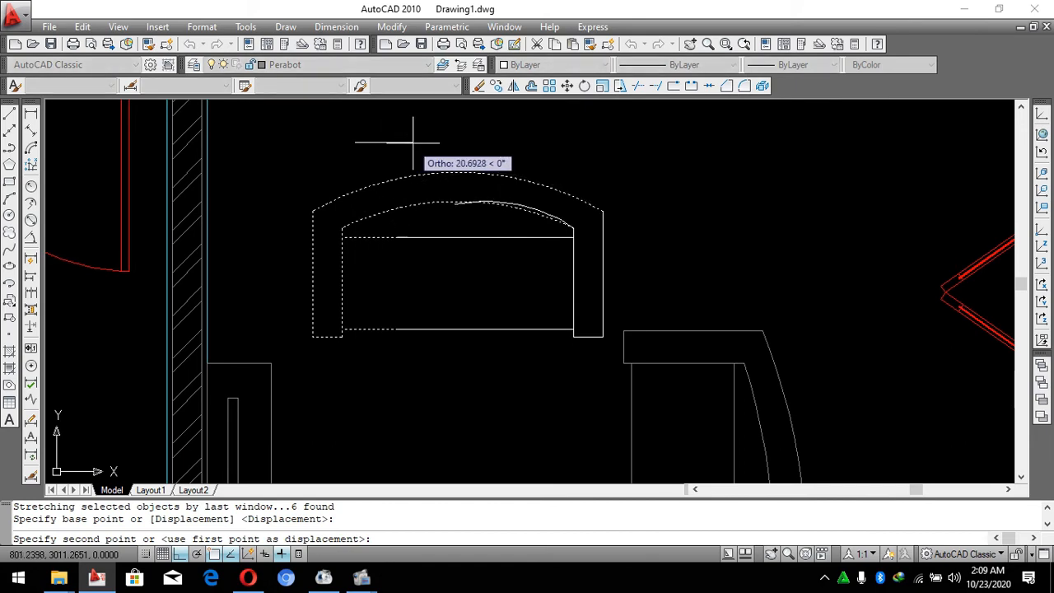
left_click(442, 142)
key("Escape")
Move the whole narrowed single-seat sofa slightly back toward the TV wall.
left_click(644, 155)
left_click(390, 328)
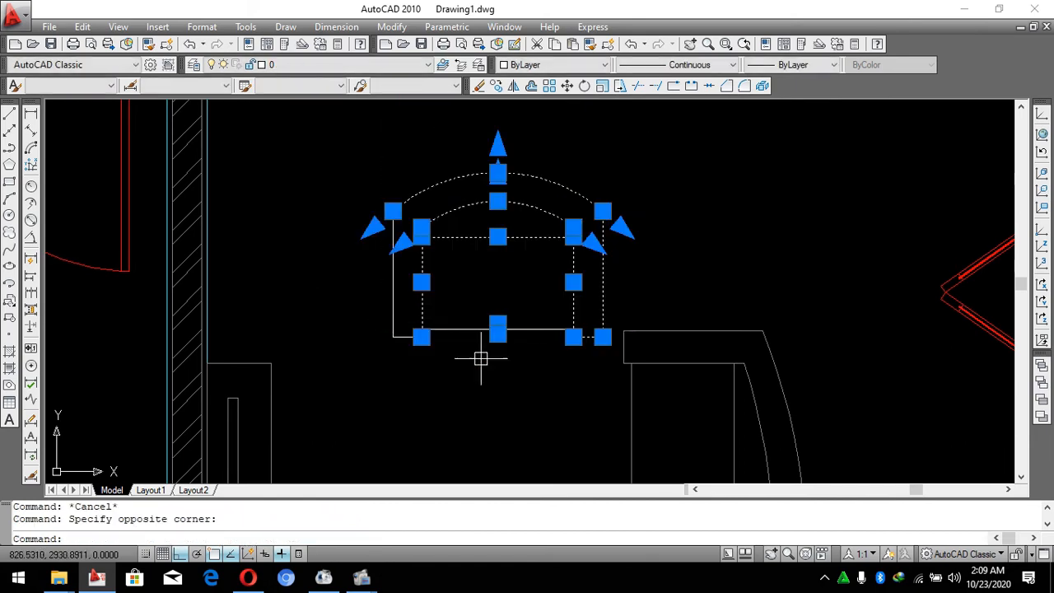
left_click(560, 395)
left_click(339, 256)
type("m")
key("space")
left_click(723, 231)
scroll(699, 231, "down", 4)
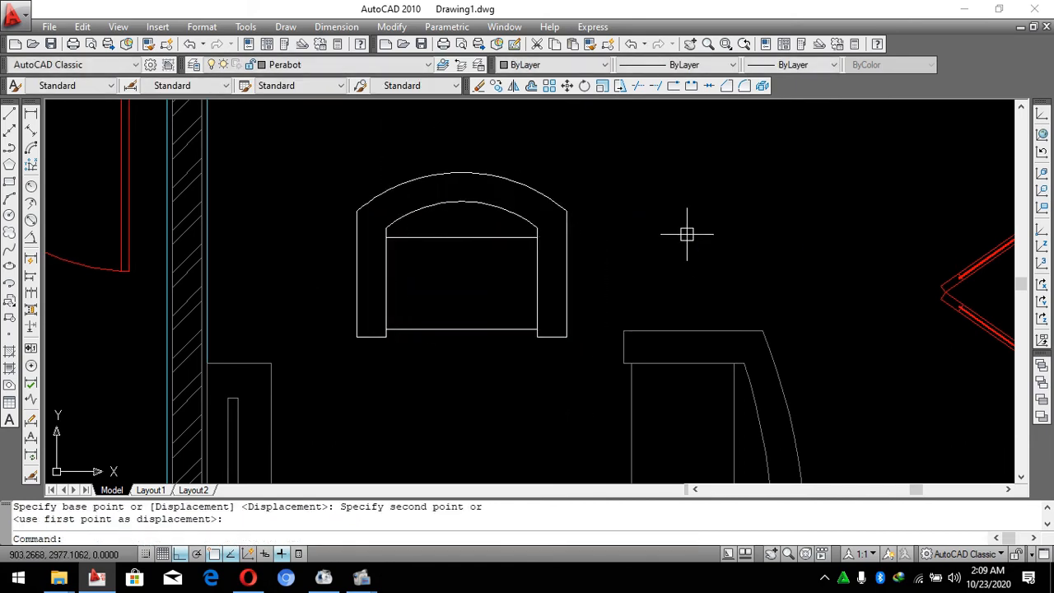
Convert all objects of the single-seat sofa into one named block.
key("Escape")
left_click(600, 208)
left_click(492, 289)
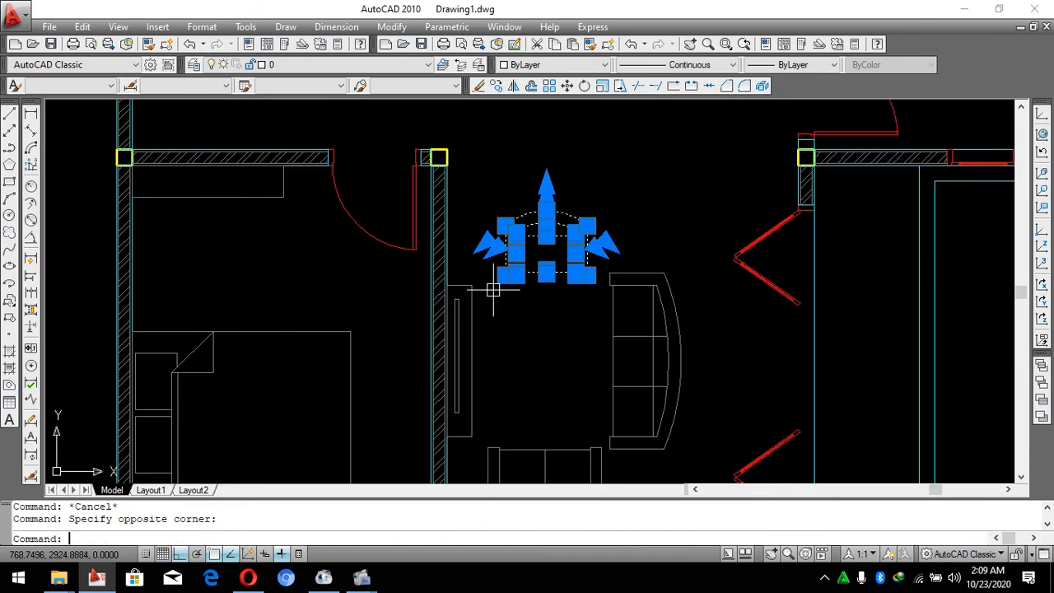
type("b")
key("space")
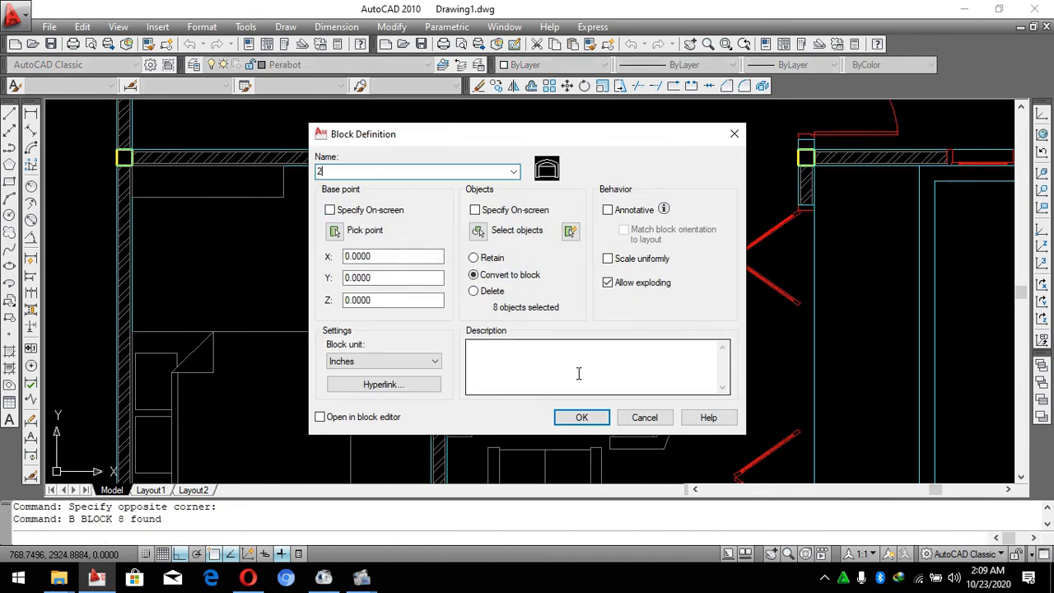
left_click(581, 420)
scroll(514, 173, "down", 4)
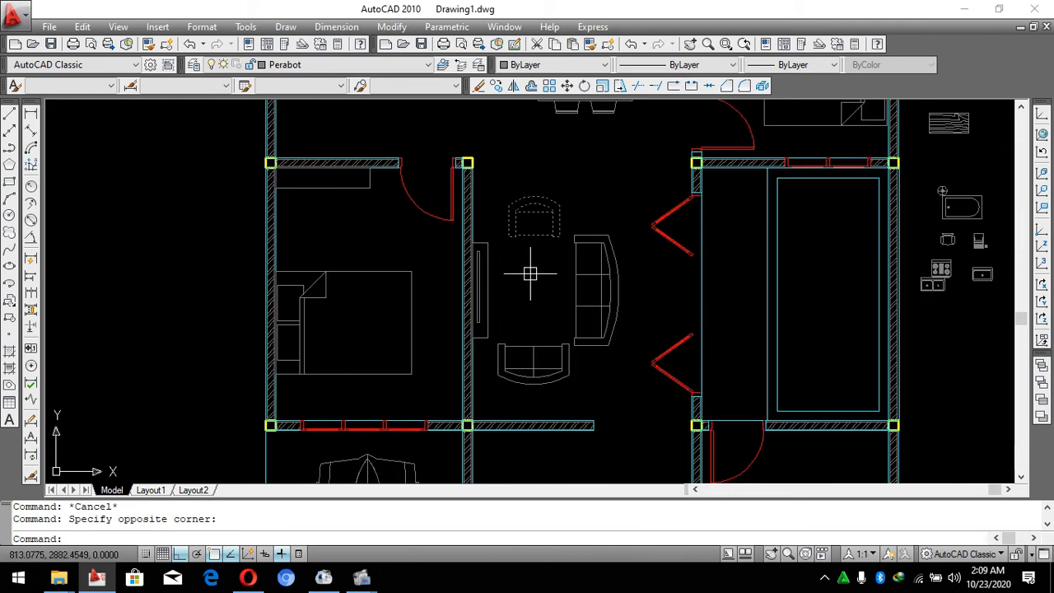
Shift the single-seat sofa block a little closer to the TV wall.
scroll(543, 290, "up", 3)
type("m")
key("space")
left_click(544, 291)
left_click(536, 291)
key("Escape")
Draw a rectangular rug outline between the TV cabinet and sofas, with its edges running underneath the furniture.
type("rec")
key("space")
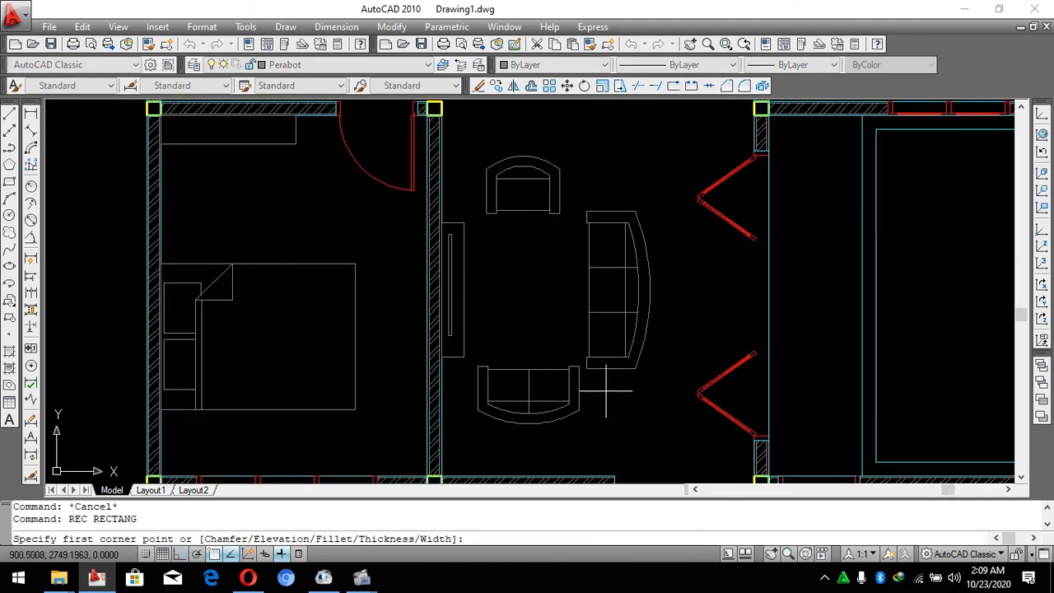
left_click(607, 395)
scroll(512, 278, "up", 2)
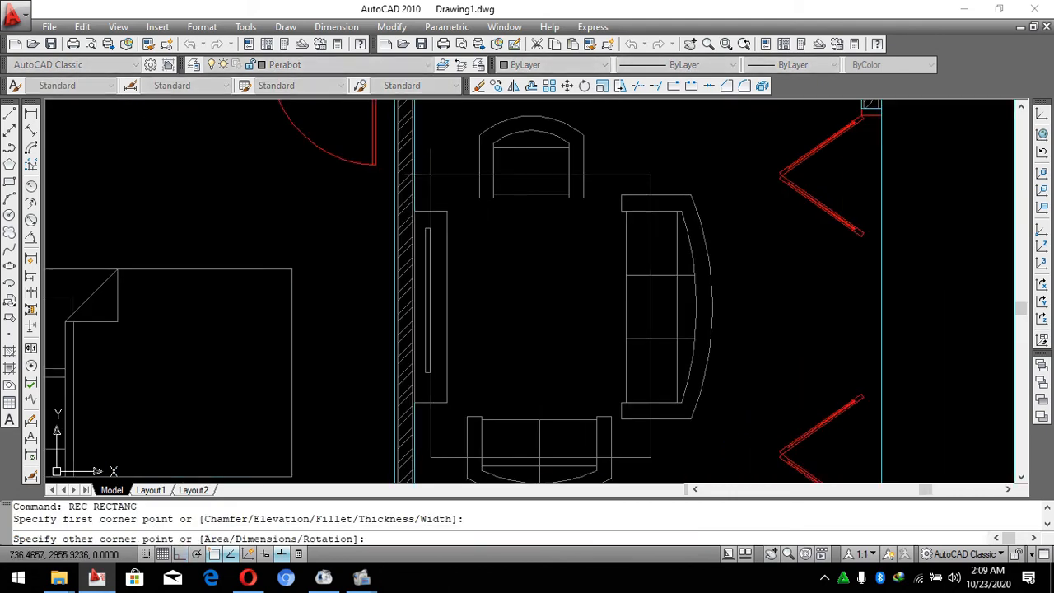
left_click(428, 171)
key("Escape")
Trim away the rug outline where it crosses the three-seat sofa.
type("tr")
key("space")
key("space")
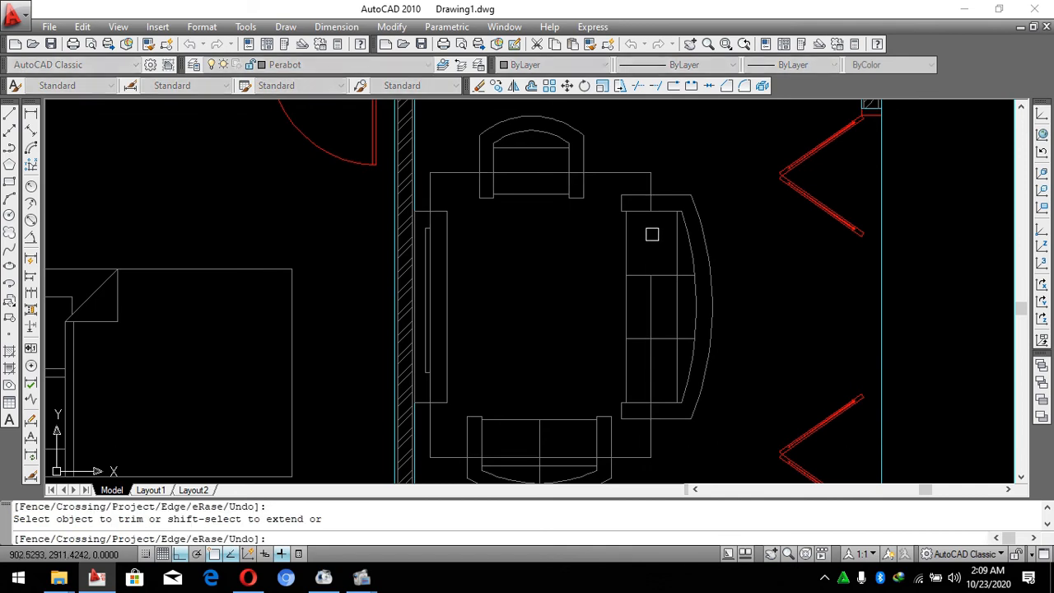
scroll(651, 235, "up", 2)
scroll(642, 197, "down", 4)
scroll(644, 263, "up", 3)
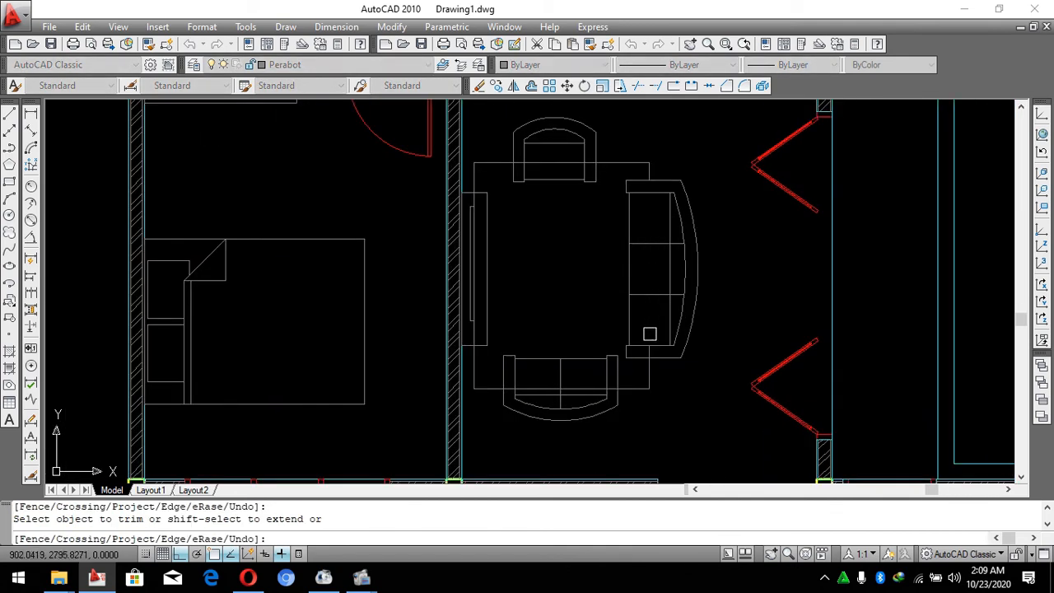
Remove the pieces of the rug outline that cross the two-seat sofa.
scroll(650, 338, "up", 4)
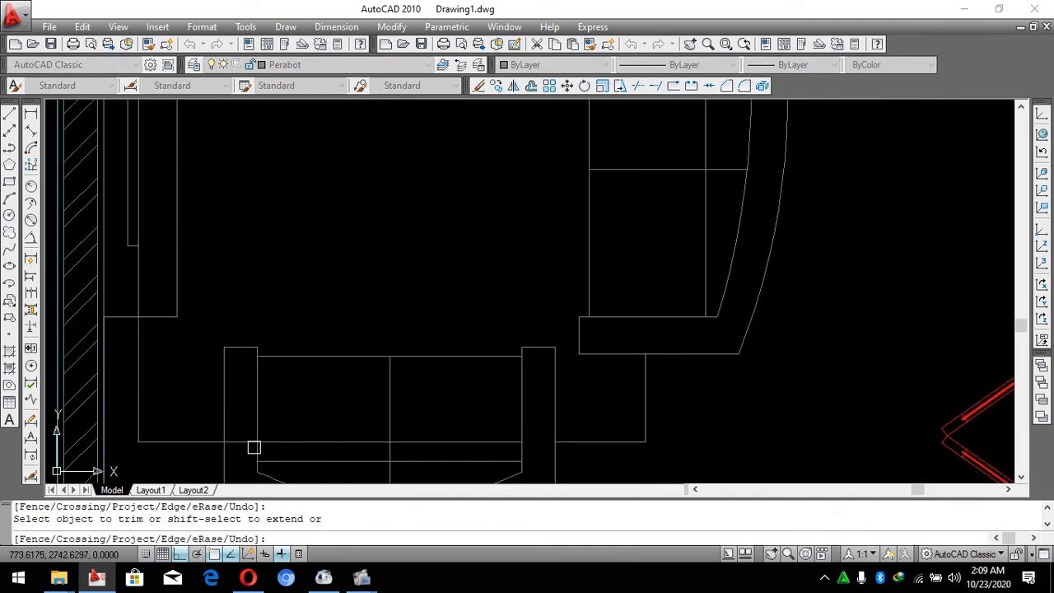
key("Escape")
left_click(285, 436)
type("e")
key("Escape")
scroll(461, 299, "down", 4)
scroll(411, 206, "up", 4)
type("tr")
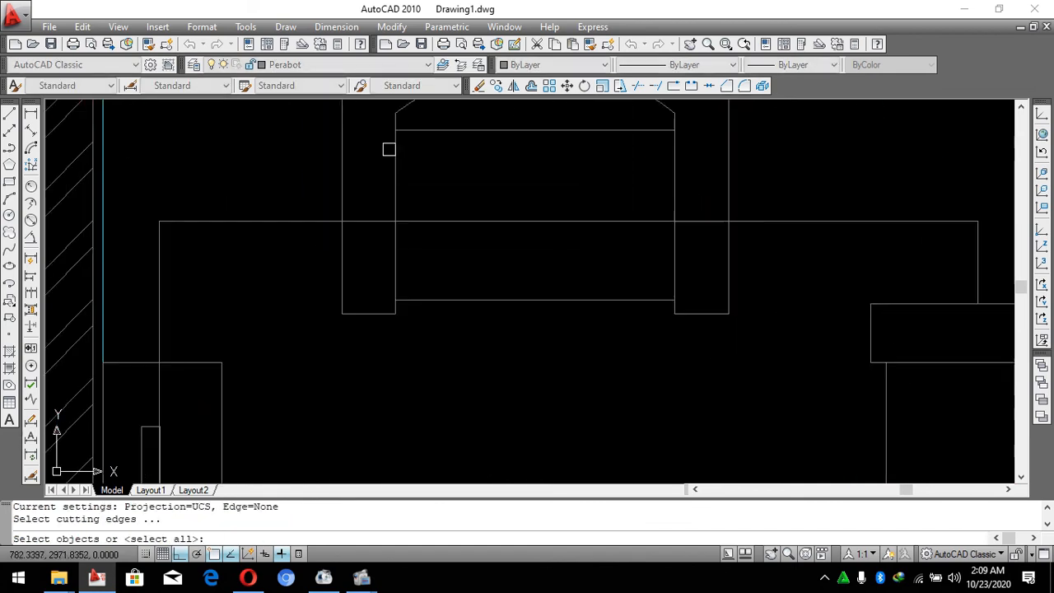
left_click_drag(388, 148, 374, 258)
key("Escape")
key("Escape")
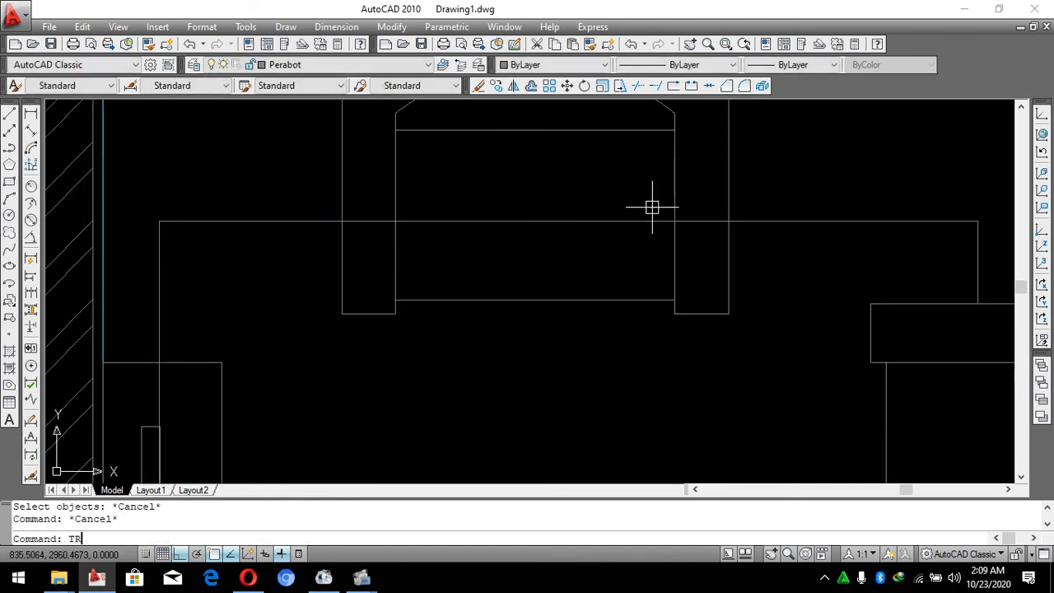
Trim the rug outline between the single-seat sofa's outer sides, using those sides as cutting edges.
type("TR")
key("space")
left_click(726, 229)
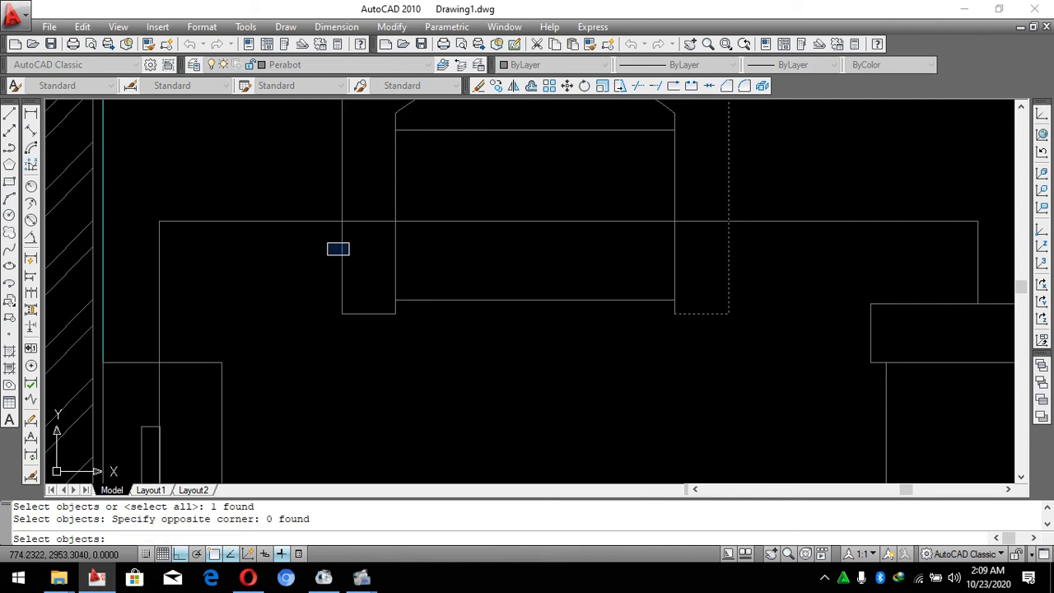
key("space")
left_click(447, 221)
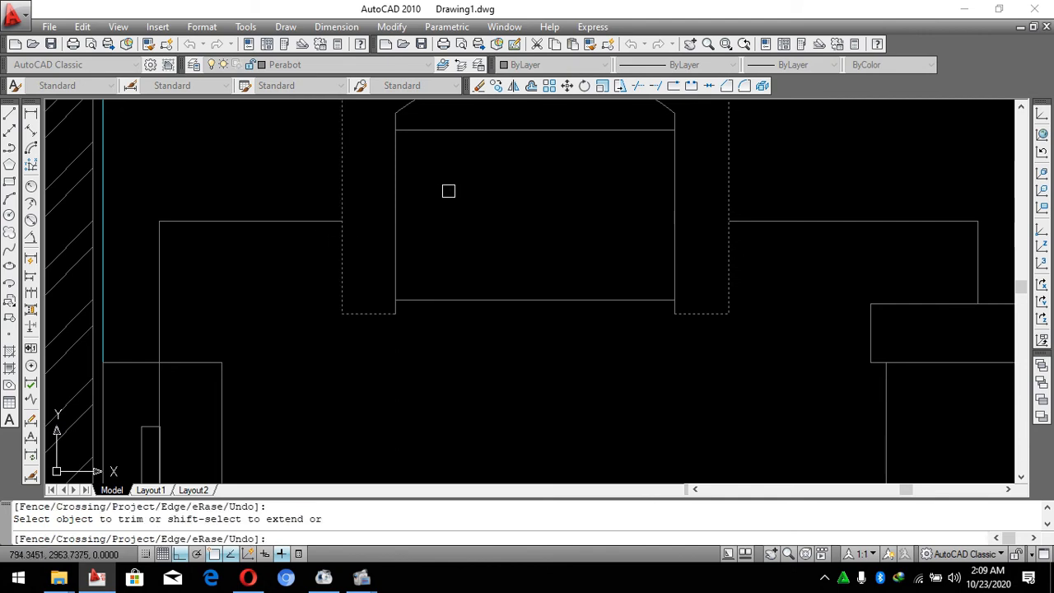
key("Escape")
key("Escape")
Trim away the rug outline inside the TV cabinet, using the cabinet's outline as the cutting edge.
scroll(480, 179, "down", 4)
scroll(447, 179, "up", 4)
type("TR")
key("space")
left_click(451, 124)
key("space")
scroll(445, 128, "up", 1)
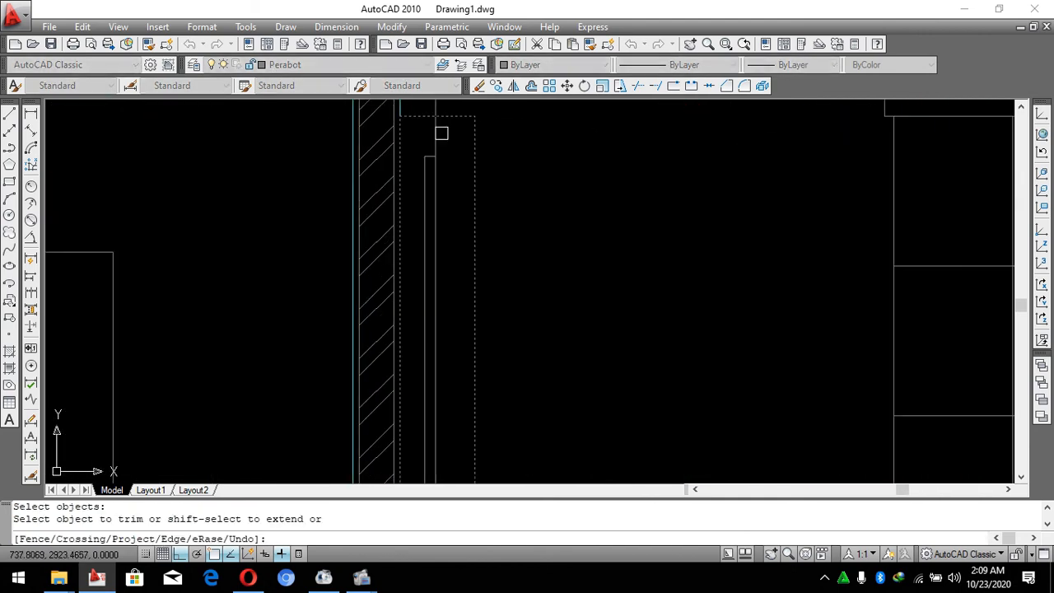
key("Escape")
Offset the rug outline's corner piece between the two-seat and three-seat sofas outward by 5.
scroll(444, 223, "down", 5)
key("Escape")
scroll(516, 235, "up", 4)
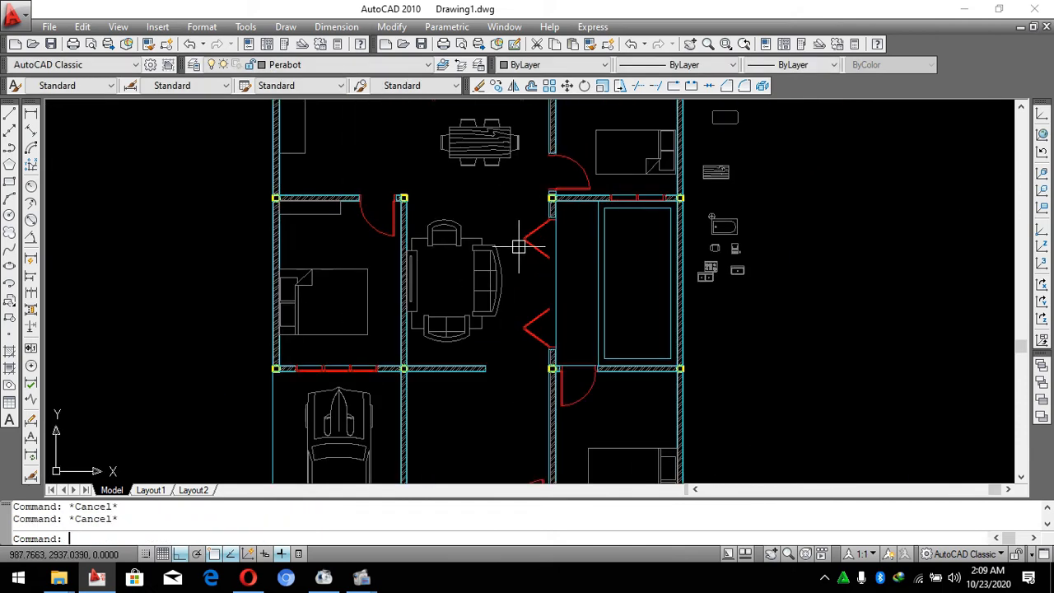
scroll(495, 297, "down", 3)
scroll(521, 310, "up", 3)
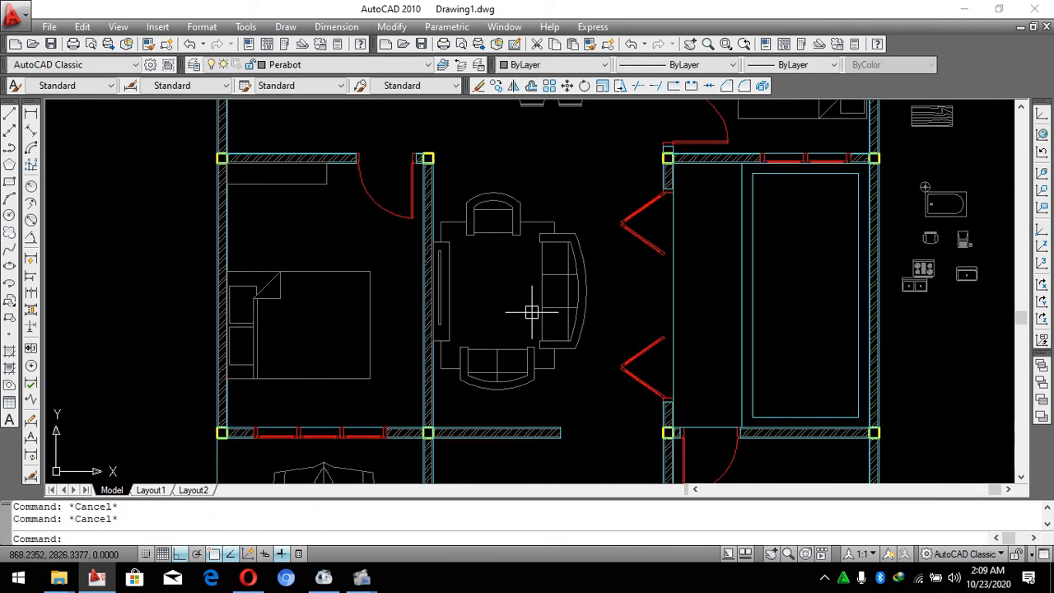
type("o")
key("space")
scroll(531, 312, "up", 2)
type("5")
key("Return")
left_click(564, 395)
left_click(595, 420)
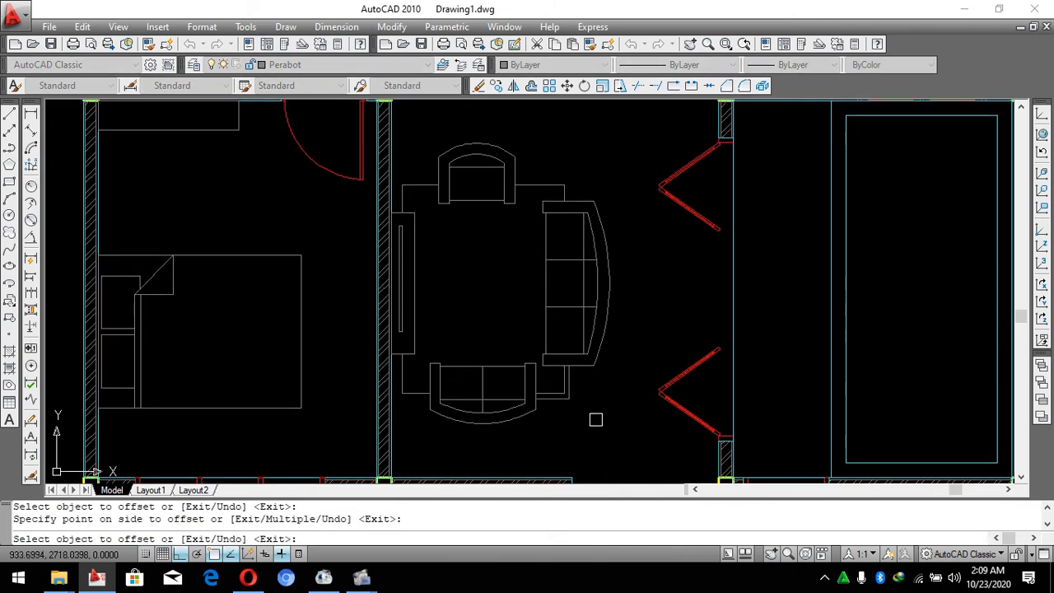
Offset the remaining rug corner pieces outward by the same distance to complete the border.
scroll(436, 413, "up", 2)
scroll(548, 343, "down", 5)
scroll(543, 298, "up", 4)
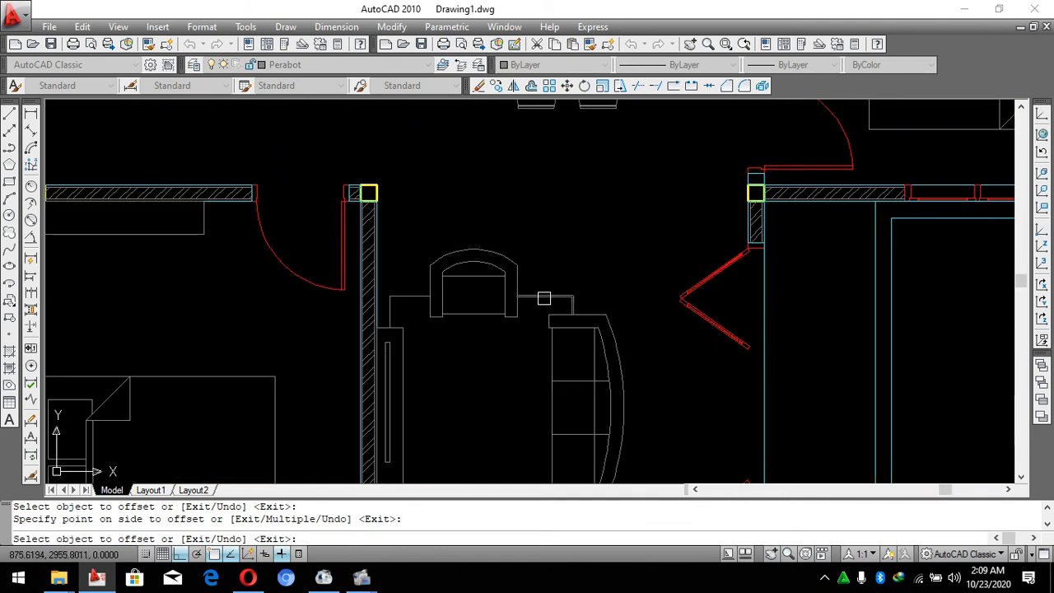
left_click(417, 298)
left_click(404, 268)
key("Escape")
scroll(527, 232, "down", 4)
key("Escape")
scroll(529, 264, "up", 2)
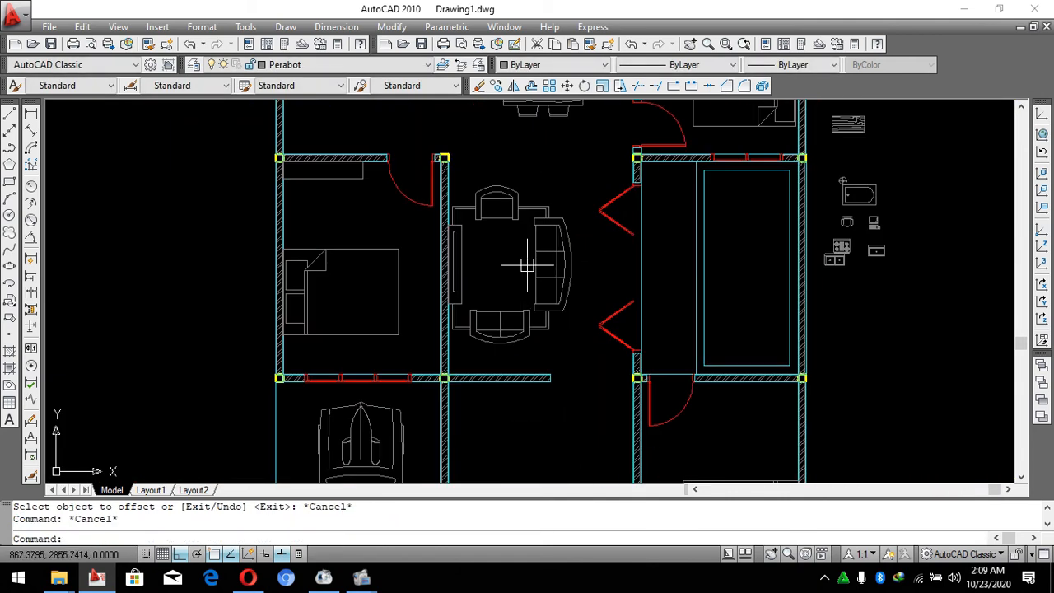
Mirror the three living room sofas toward the front room about a horizontal line, keeping the originals.
key("Escape")
scroll(563, 288, "down", 2)
scroll(658, 262, "down", 2)
scroll(544, 279, "up", 4)
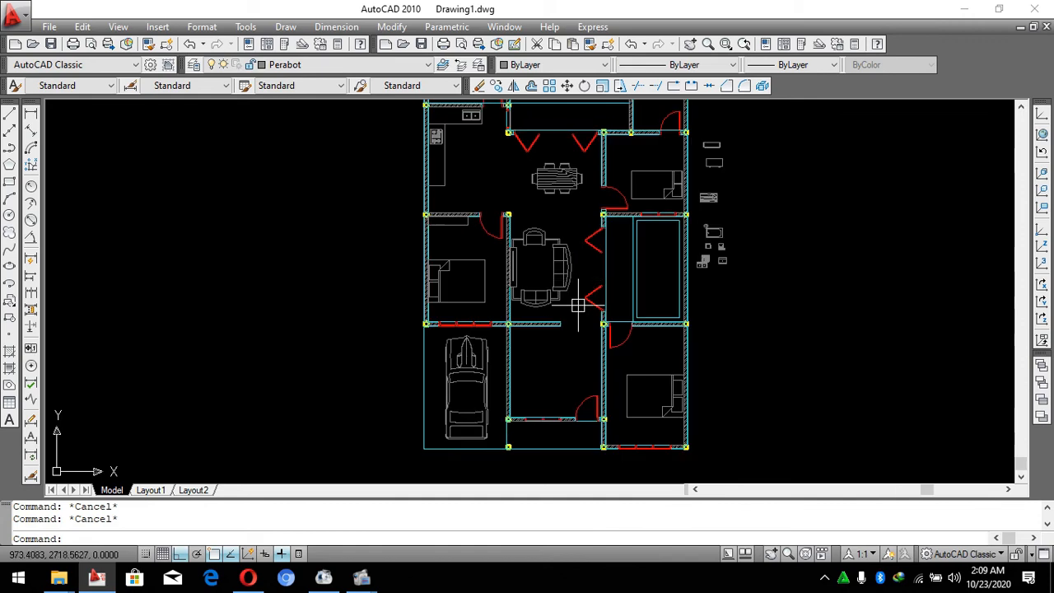
left_click(578, 306)
left_click(510, 199)
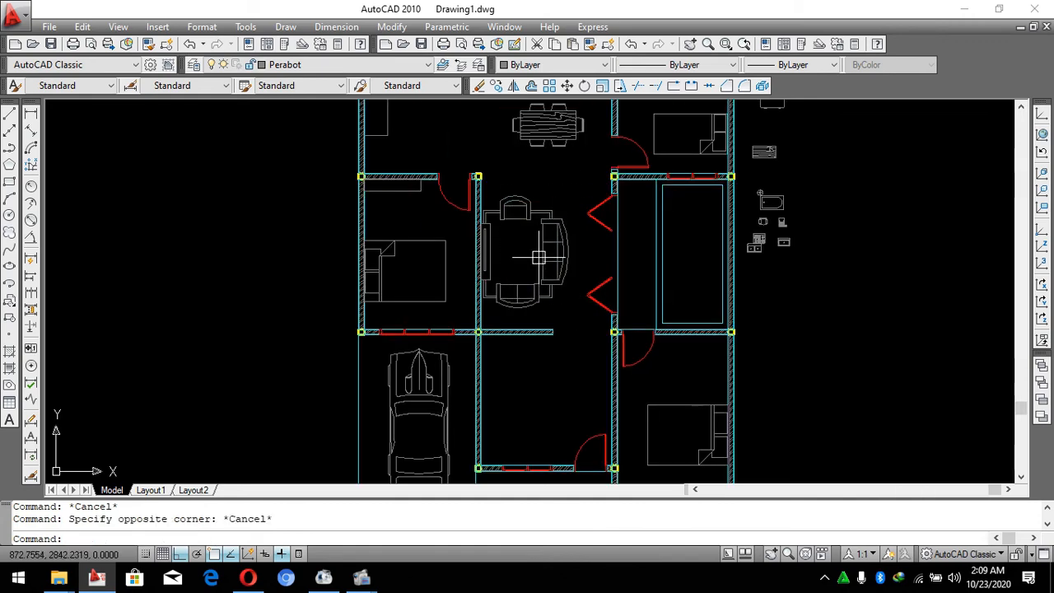
scroll(543, 259, "up", 2)
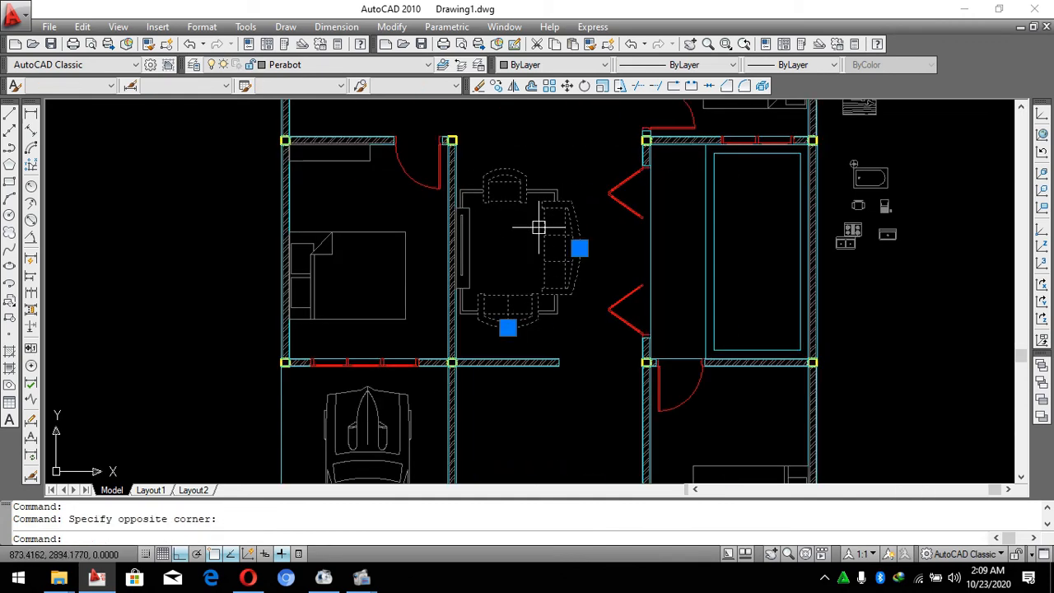
key("Return")
scroll(538, 247, "down", 3)
left_click(539, 278)
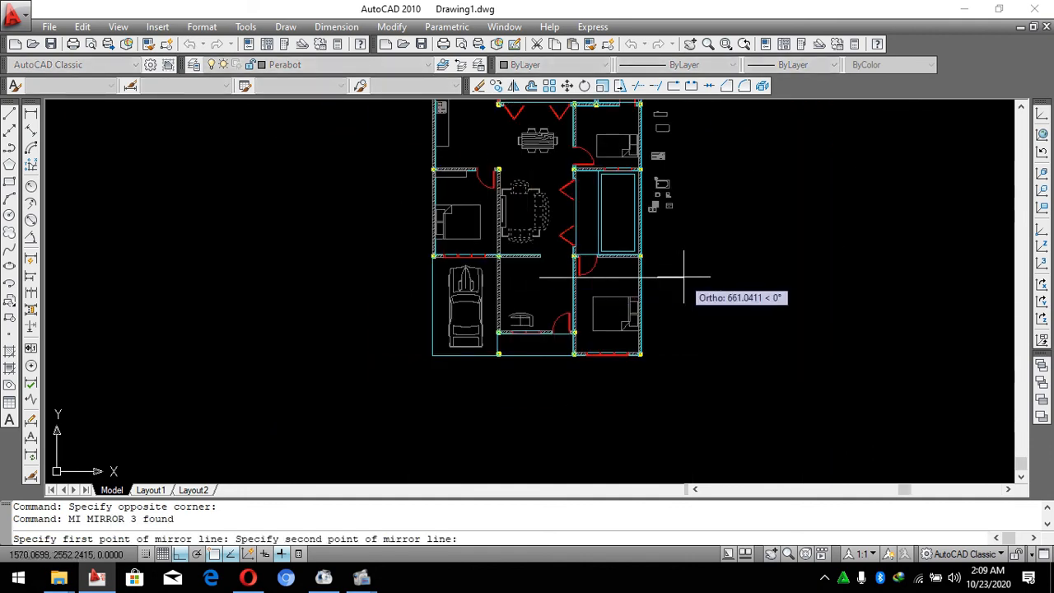
left_click(705, 278)
key("Return")
Mirror the three copied sofas about a vertical line and erase the source objects.
scroll(559, 342, "up", 5)
left_click(522, 349)
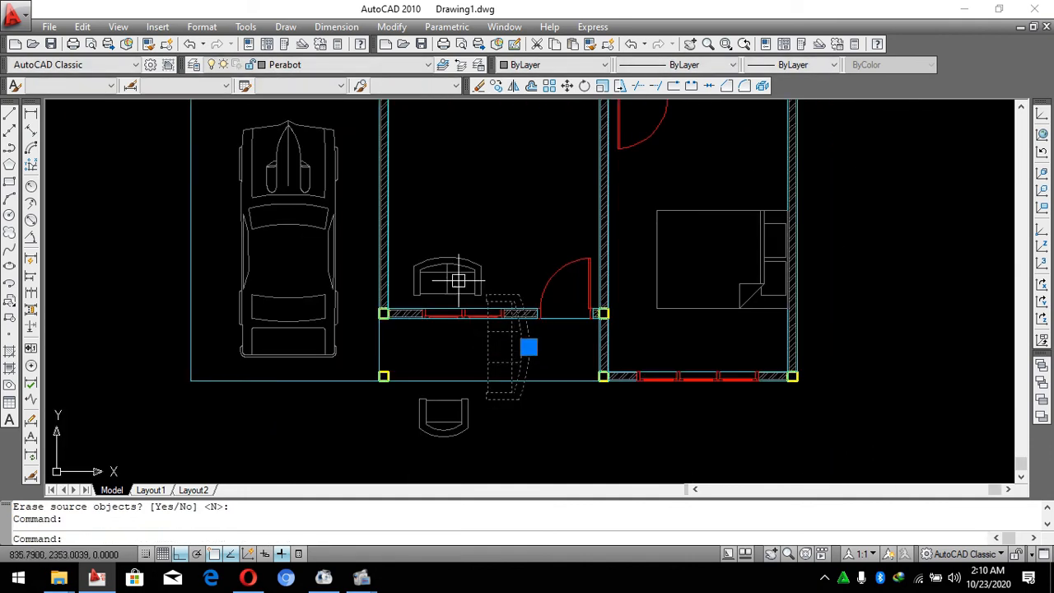
left_click(430, 330)
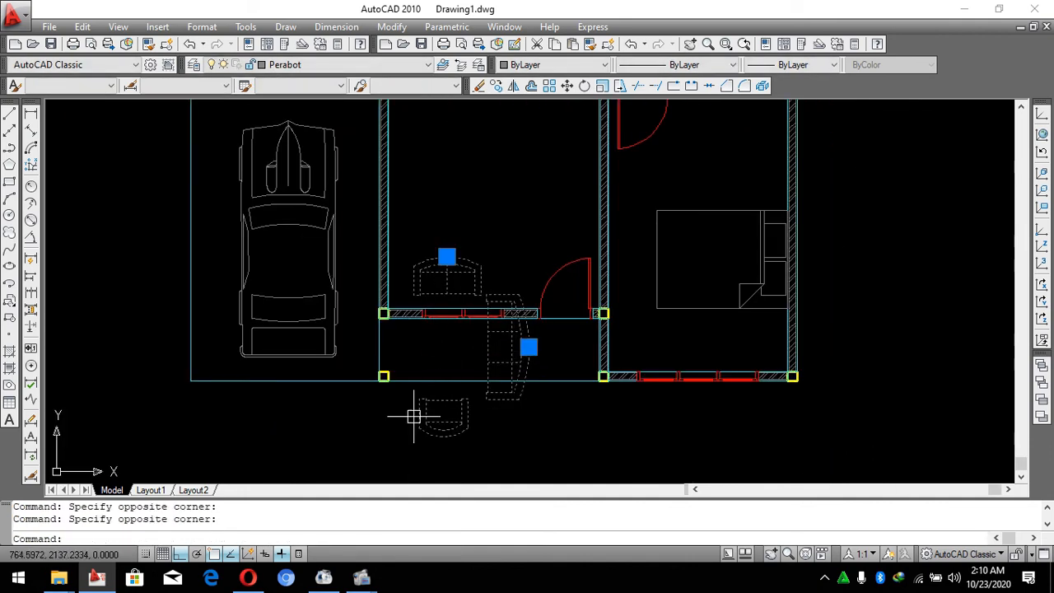
type("MI")
key("Return")
left_click(437, 377)
left_click(448, 186)
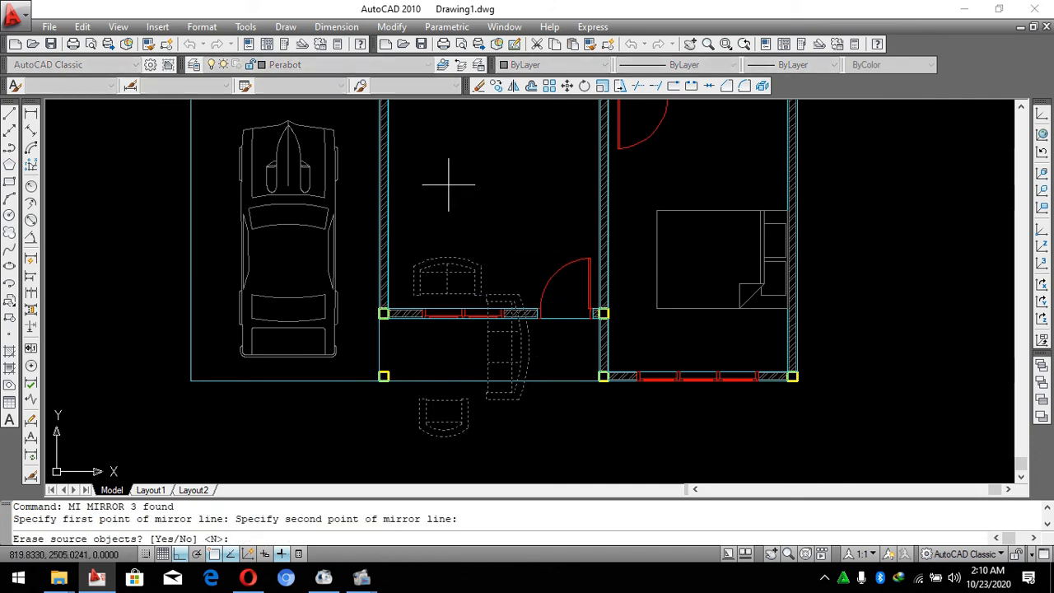
type("Y")
key("Return")
Move the three mirrored sofas straight up into the front room beside the carport.
left_click(412, 347)
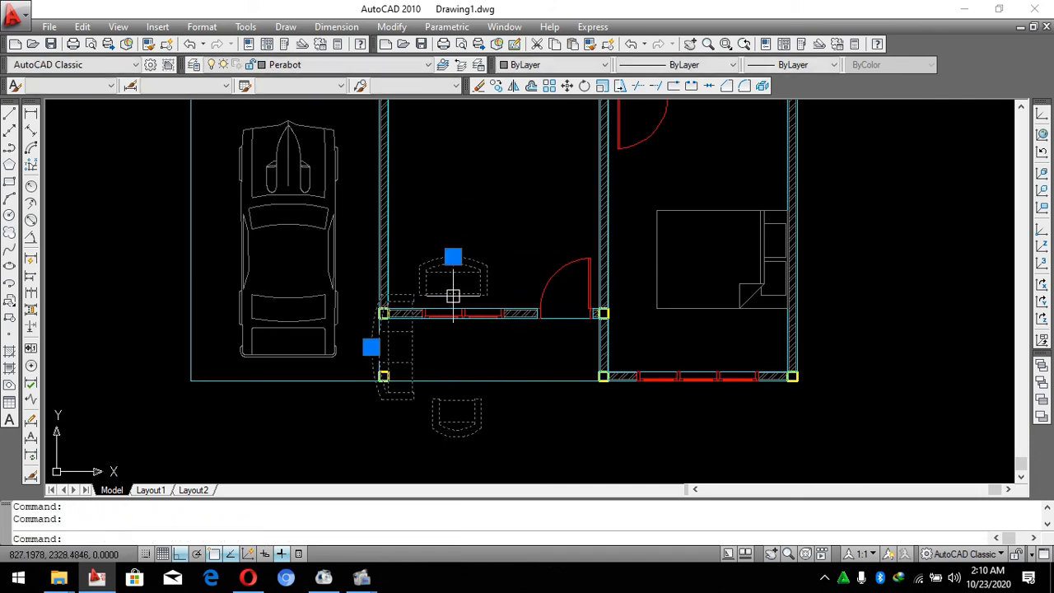
scroll(453, 295, "down", 3)
type("M")
key("Return")
left_click(748, 348)
left_click(745, 256)
scroll(511, 280, "up", 4)
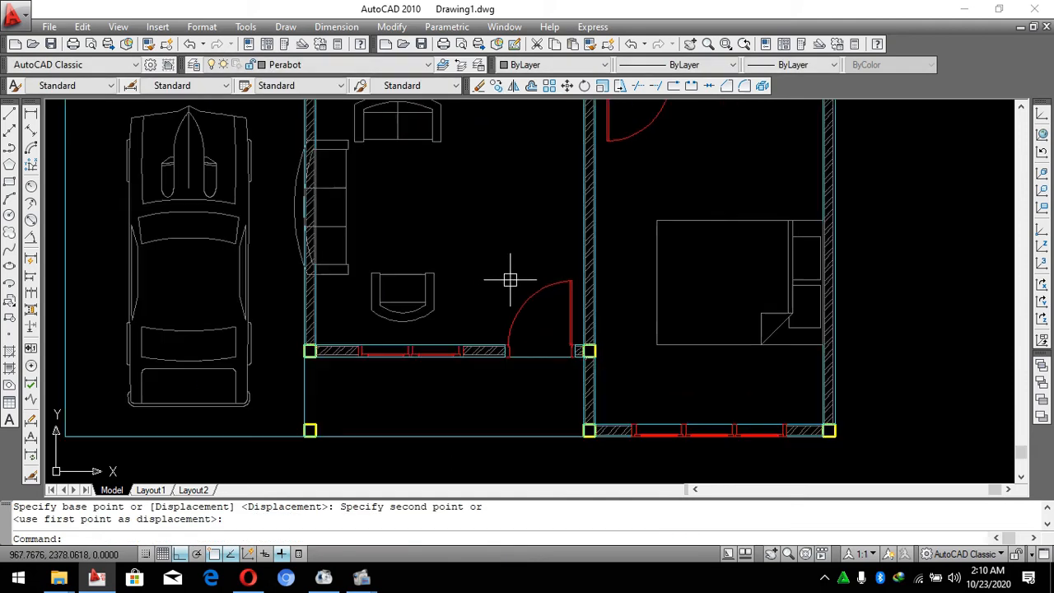
Move the front room's three sofas away from the carport wall so the three-seat sofa clears it.
left_click(461, 299)
left_click(336, 135)
type("M")
key("Return")
left_click(478, 193)
left_click(506, 193)
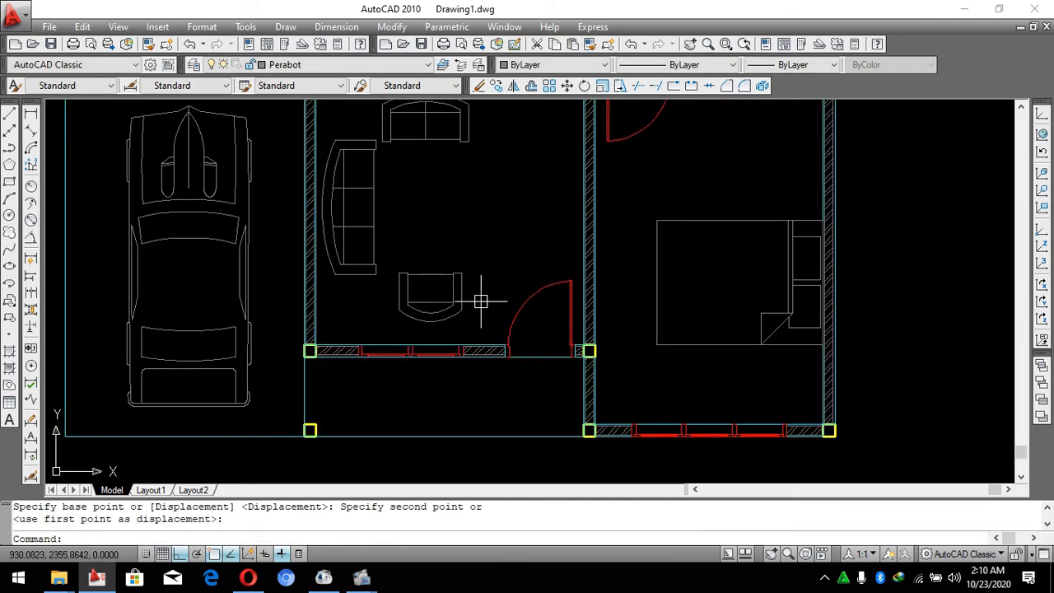
Mirror the front room's sofas about a horizontal line through the three-seat sofa's middle, erasing the source objects.
left_click(481, 301)
left_click(366, 153)
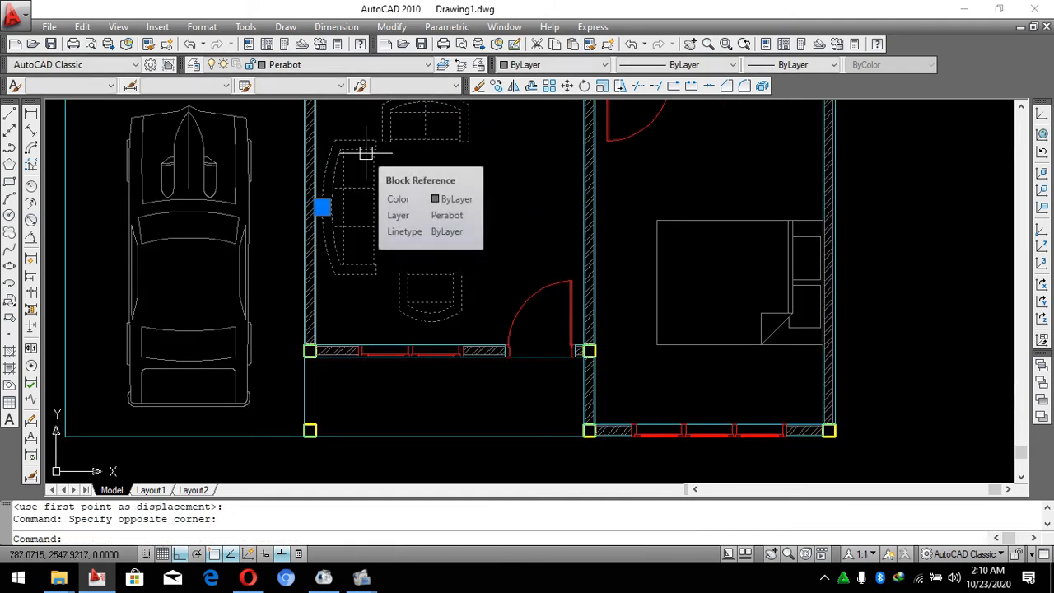
type("MI")
key("Return")
left_click(437, 210)
left_click(534, 227)
type("Y")
key("Return")
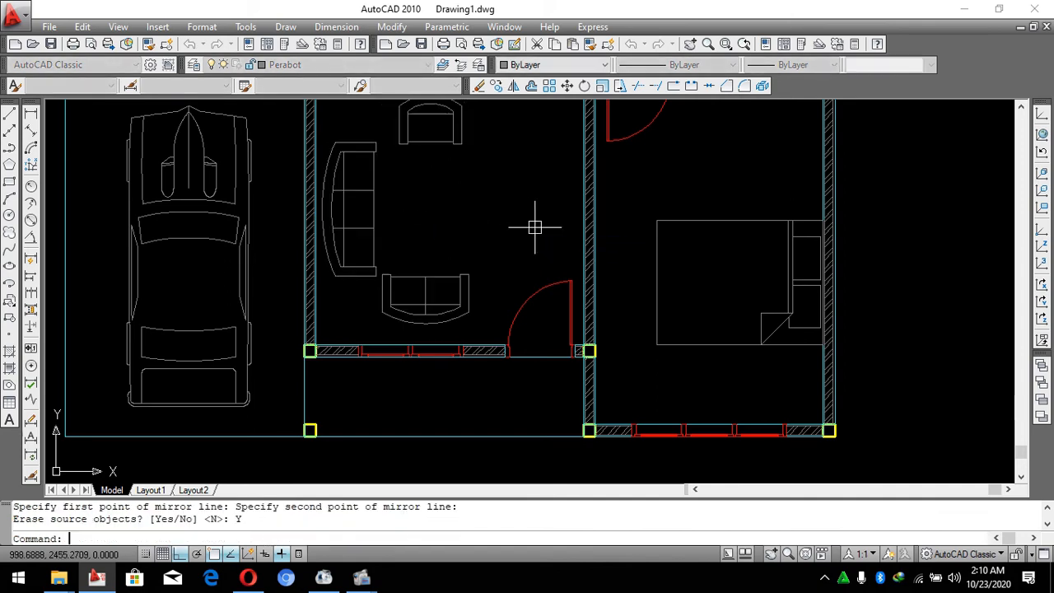
Move the front room's three sofas together slightly up toward the upper wall.
left_click(508, 301)
left_click(366, 140)
scroll(472, 277, "down", 3)
scroll(464, 250, "up", 2)
scroll(465, 250, "up", 2)
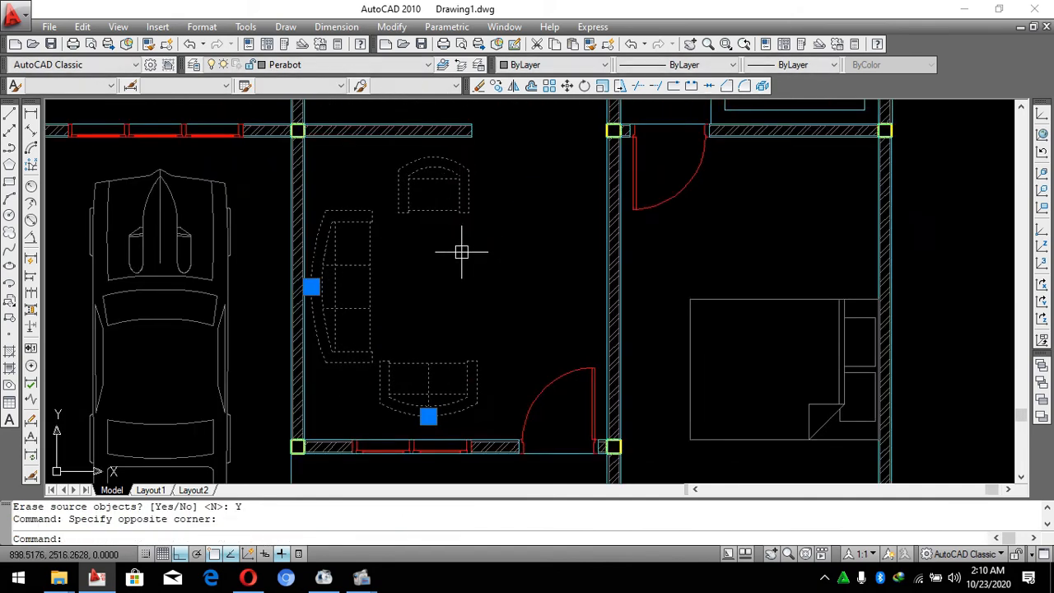
scroll(468, 264, "down", 2)
type("M")
key("Return")
left_click(470, 275)
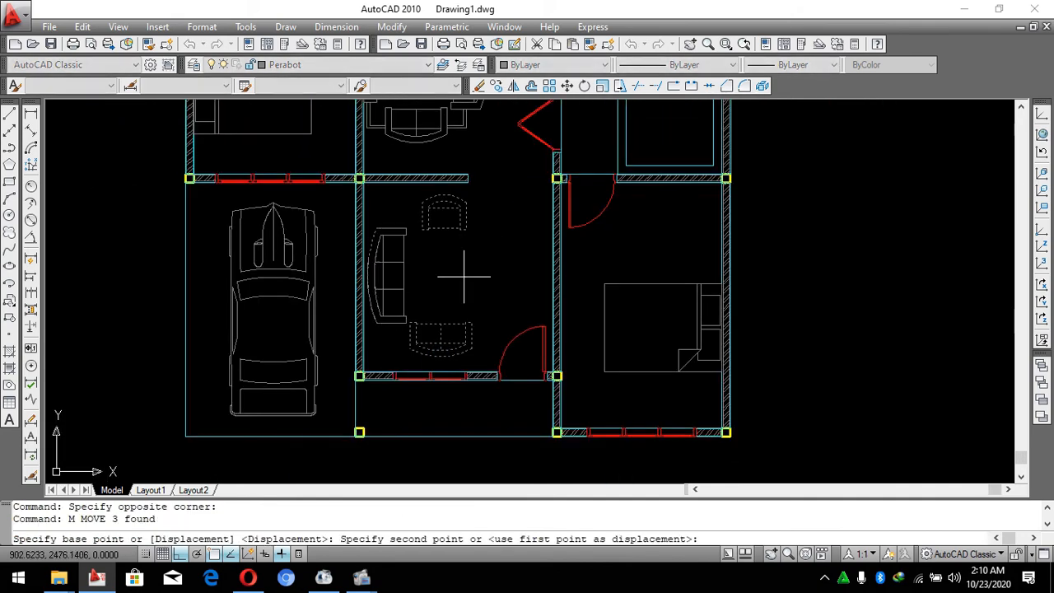
Move the front room's two-seat sofa straight down, closer to the window wall.
left_click(486, 333)
scroll(428, 319, "up", 2)
left_click(424, 317)
type("M")
key("Return")
left_click(540, 248)
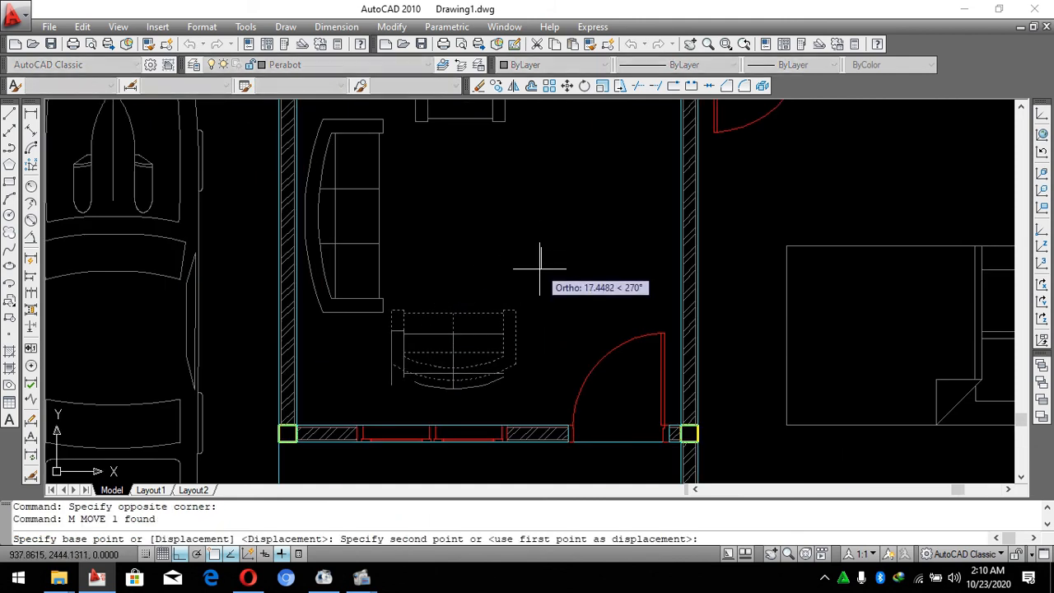
left_click(540, 276)
Move the front room's three-seat sofa slightly down along the carport wall.
left_click(475, 259)
left_click(356, 227)
type("M")
left_click(459, 245)
left_click(452, 252)
scroll(456, 293, "down", 4)
scroll(459, 215, "up", 3)
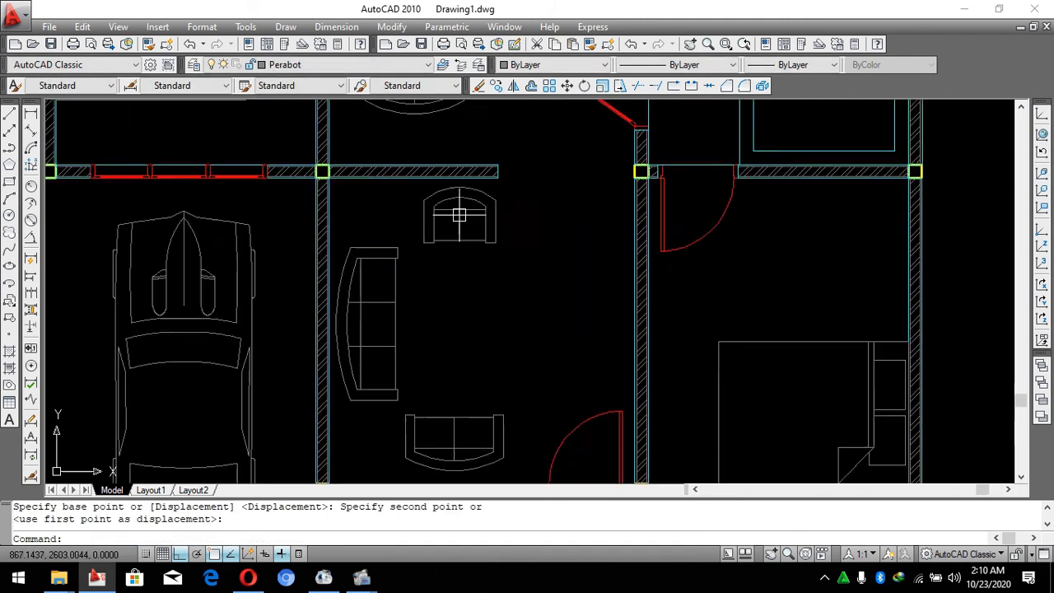
Move the front room's armchair a little toward the carport wall.
left_click(458, 215)
left_click(463, 219)
type("M")
key("Return")
left_click(466, 234)
scroll(470, 264, "down", 3)
scroll(572, 232, "down", 2)
key("Escape")
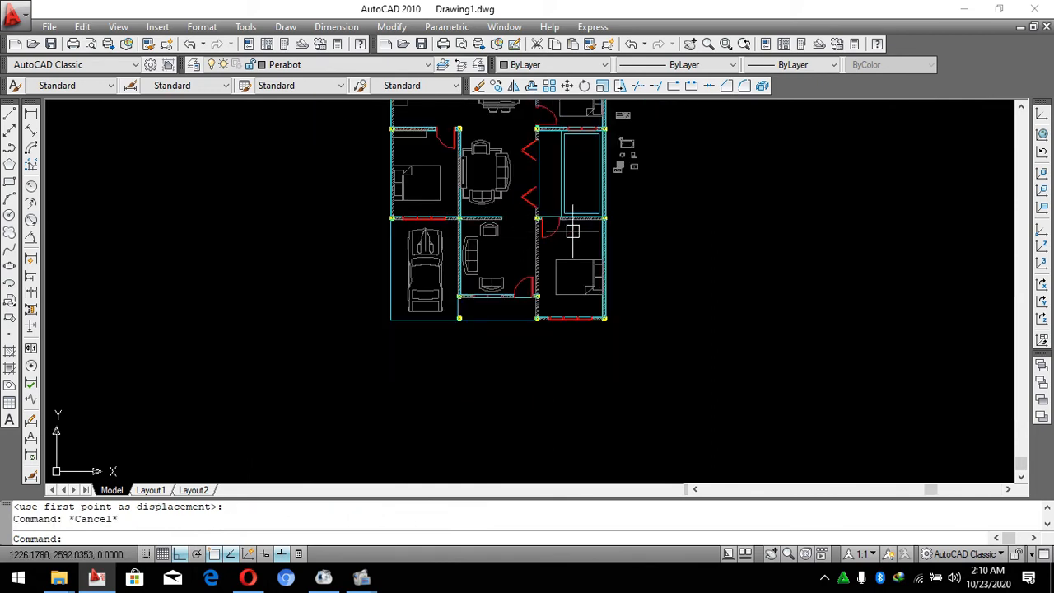
Move the front room's armchair sideways to line it up with the centre of the two-seat sofa.
scroll(522, 227, "up", 2)
left_click(486, 198)
scroll(444, 240, "up", 1)
left_click(464, 239)
type("M")
key("Return")
left_click(454, 256)
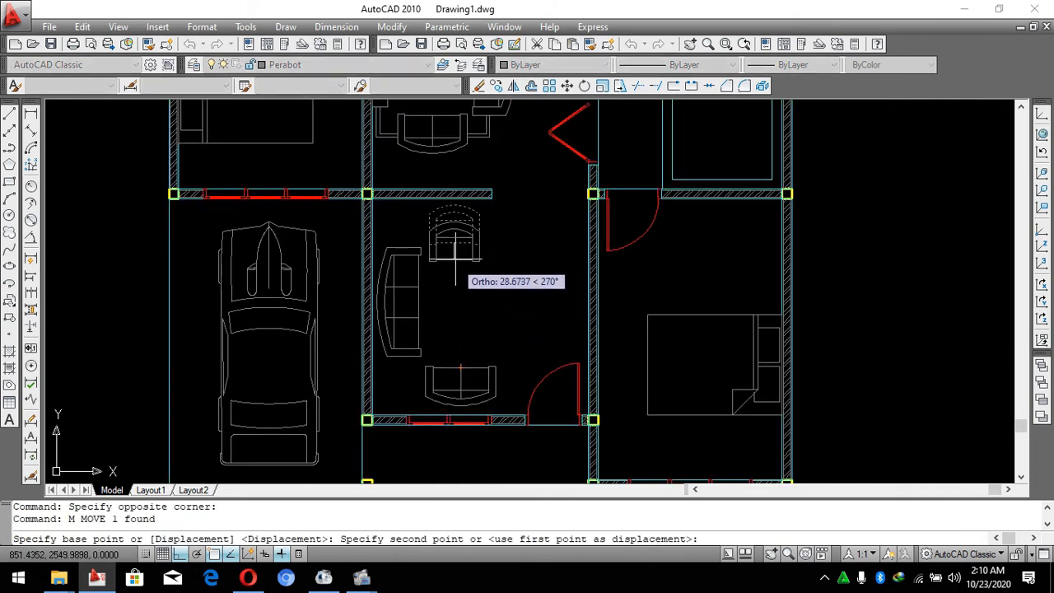
left_click(459, 242)
Move the rounded rectangular table from the furniture blocks outside the plan onto the midpoint of the front room's three-seat sofa.
scroll(486, 301, "down", 5)
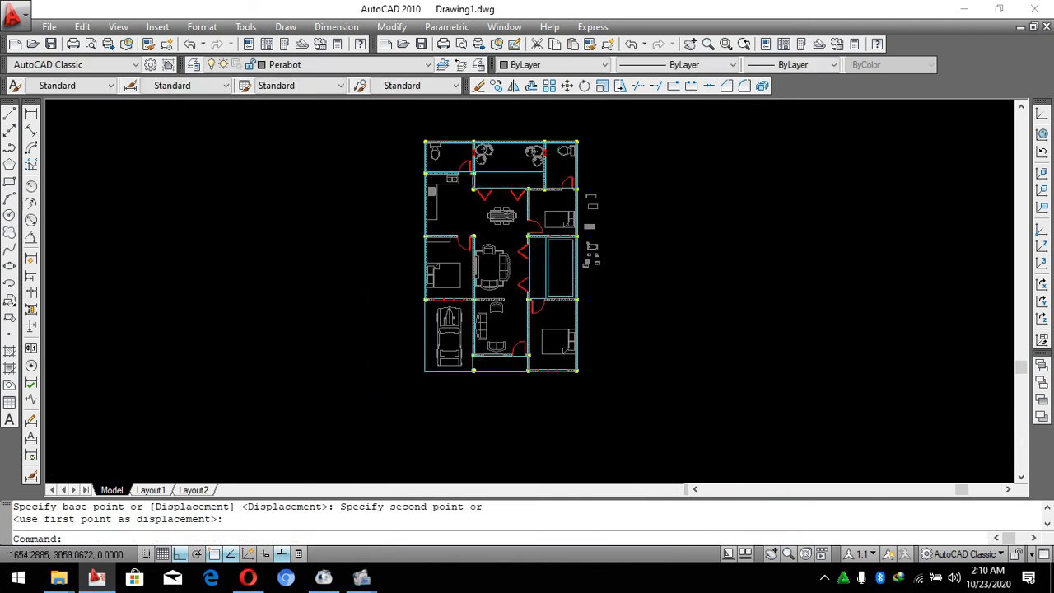
scroll(574, 280, "up", 5)
key("Escape")
key("Escape")
scroll(574, 280, "up", 1)
scroll(573, 280, "down", 5)
scroll(588, 215, "up", 6)
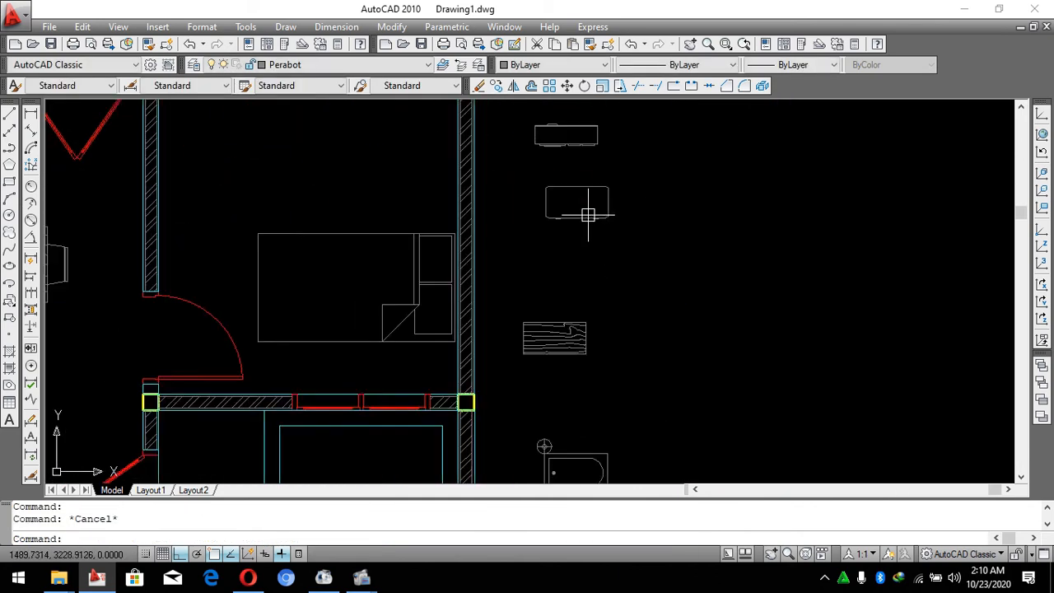
type("m")
key("Return")
left_click(592, 216)
scroll(592, 216, "down", 5)
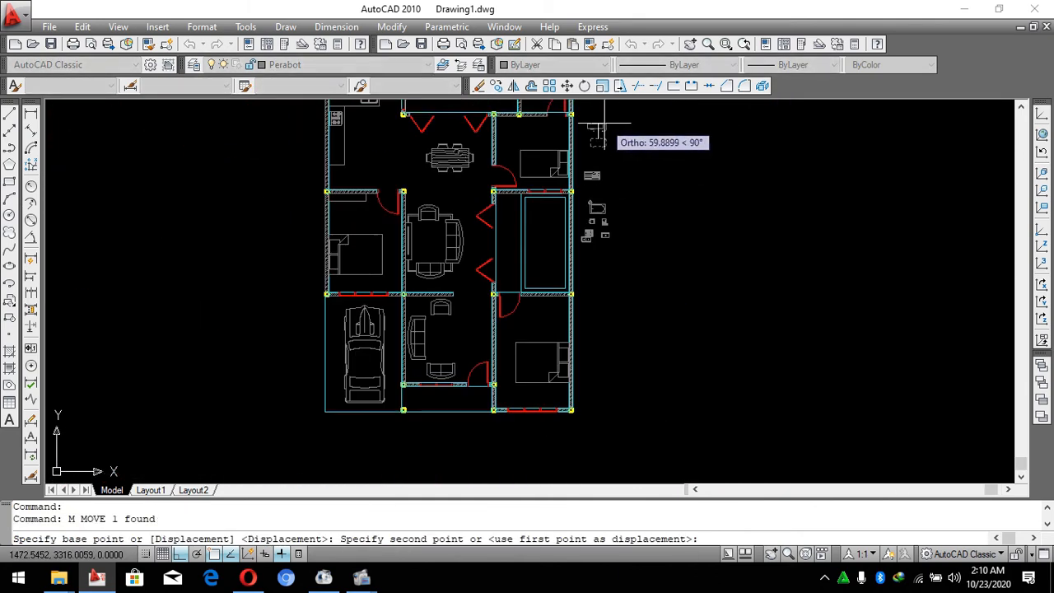
scroll(560, 346, "up", 6)
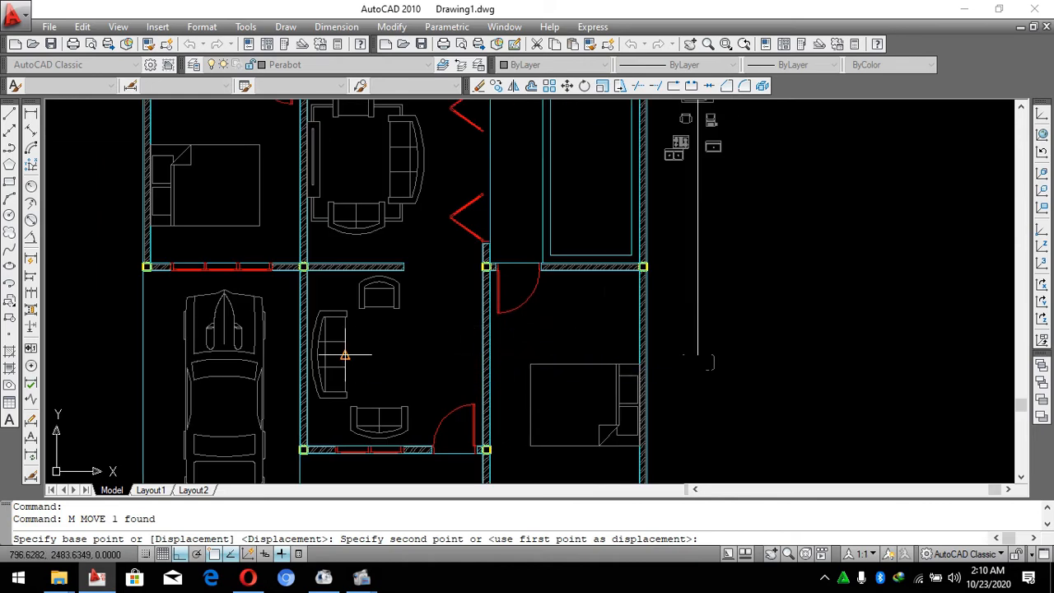
left_click(345, 355)
Rotate the table a quarter turn so its long side runs parallel to the three-seat sofa.
scroll(341, 368, "up", 3)
left_click(367, 350)
left_click(363, 320)
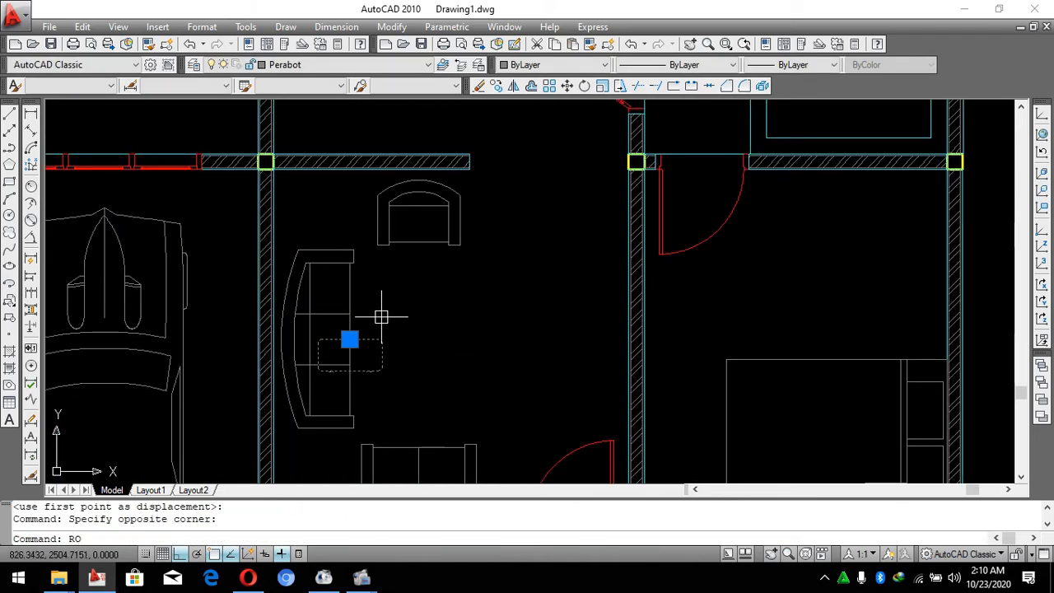
type("RO")
key("Return")
left_click(393, 305)
left_click(395, 393)
Move the rotated table down and off the three-seat sofa onto the open floor in front of it.
key("Escape")
key("Return")
left_click(460, 315)
left_click(454, 382)
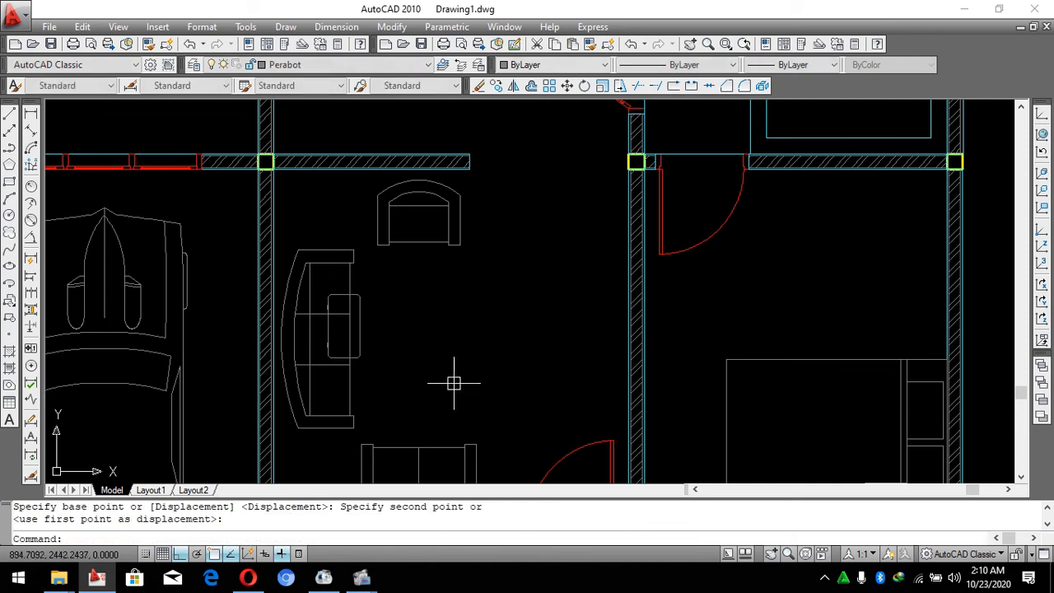
left_click(364, 326)
key("Return")
left_click(447, 318)
left_click(513, 325)
Shift the table farther down and farther away from the three-seat sofa.
left_click(512, 332)
left_click(379, 320)
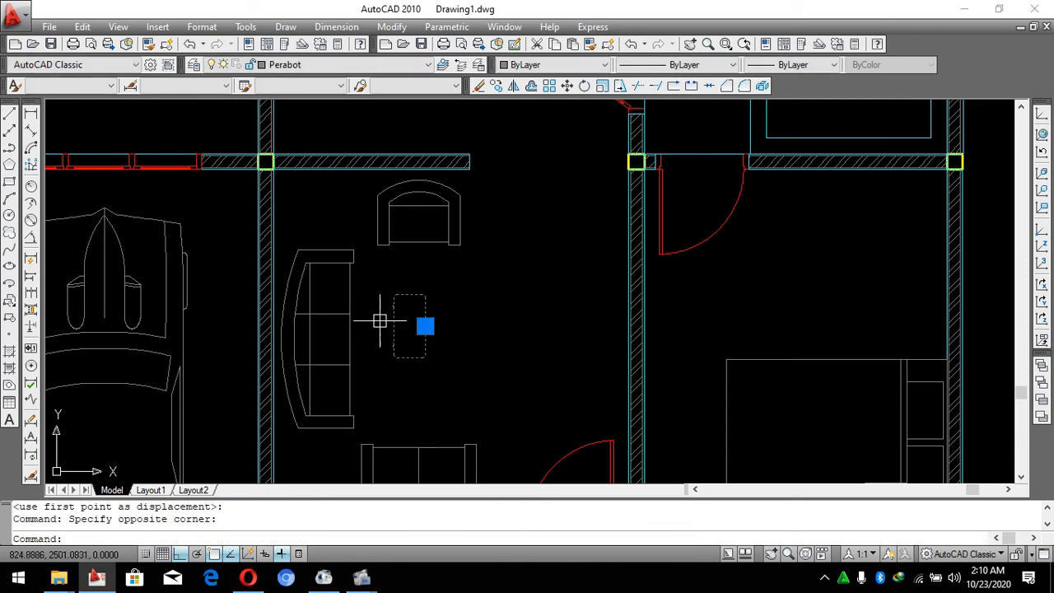
left_click(489, 337)
left_click(485, 360)
left_click(503, 373)
left_click(416, 352)
type("m")
left_click(470, 308)
left_click(484, 307)
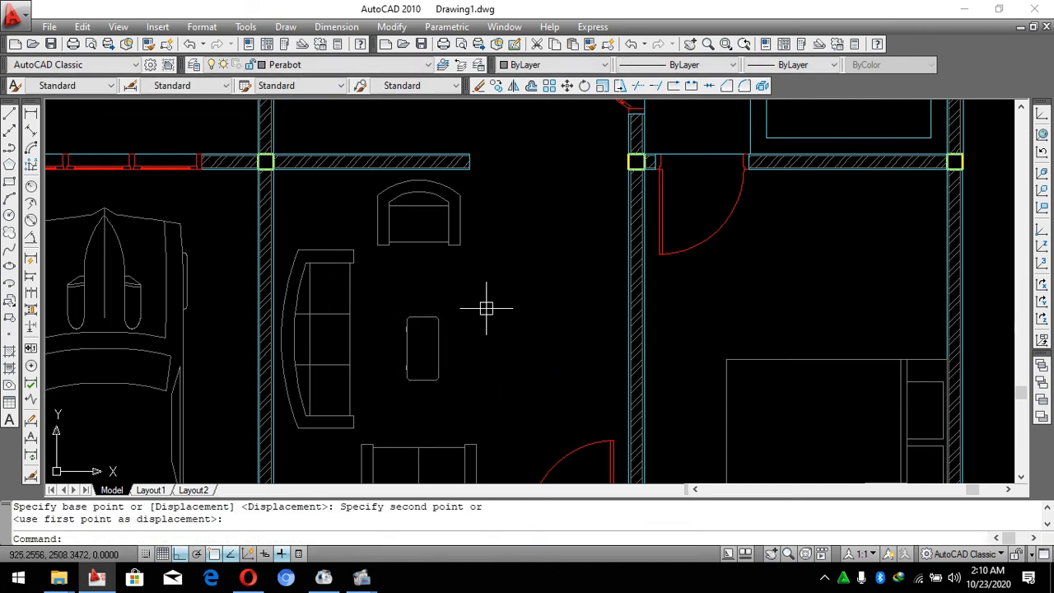
Move the table slightly up to sit level with the three-seat sofa's middle.
left_click(499, 339)
type("m")
key("space")
left_click(466, 320)
left_click(465, 306)
key("Escape")
Scale the front room's table by a factor of 2 from its middle.
left_click(461, 325)
left_click(403, 364)
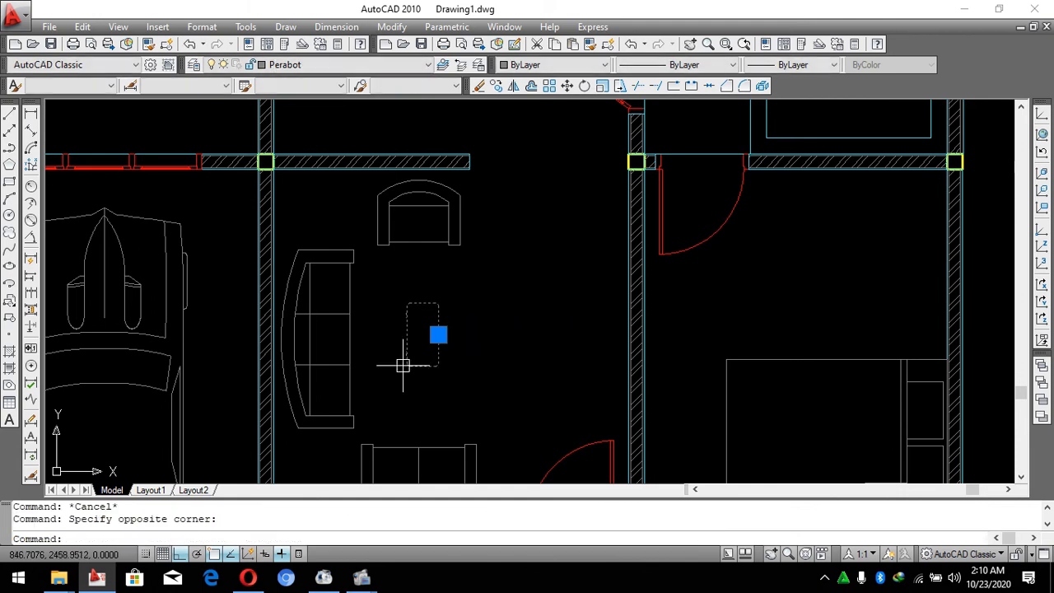
left_click(416, 339)
key("Return")
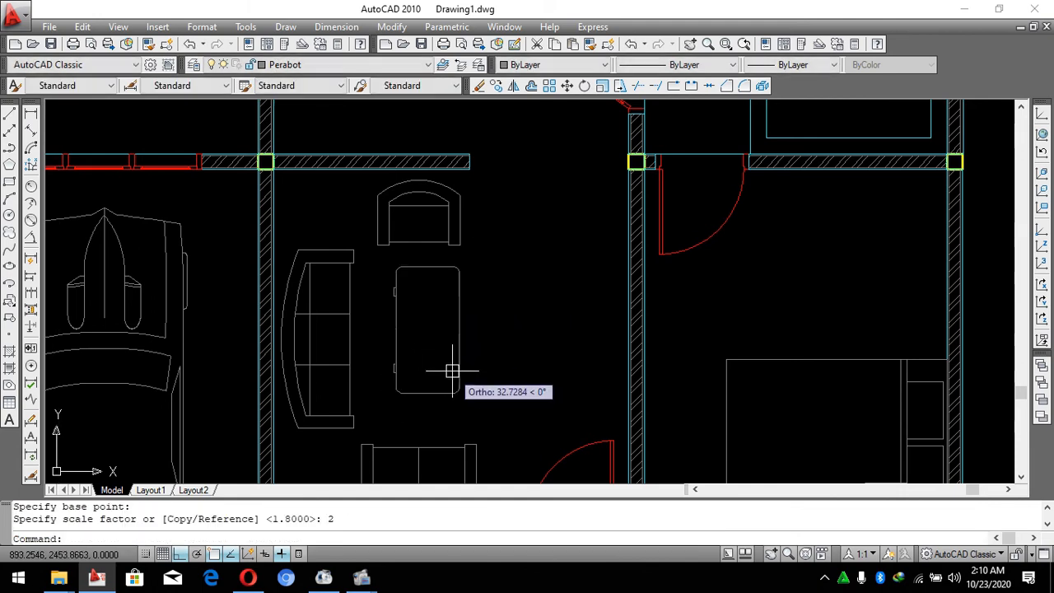
Scale the enlarged table by a factor of 0.9.
left_click(478, 309)
left_click(415, 337)
type("sc")
key("space")
left_click(422, 319)
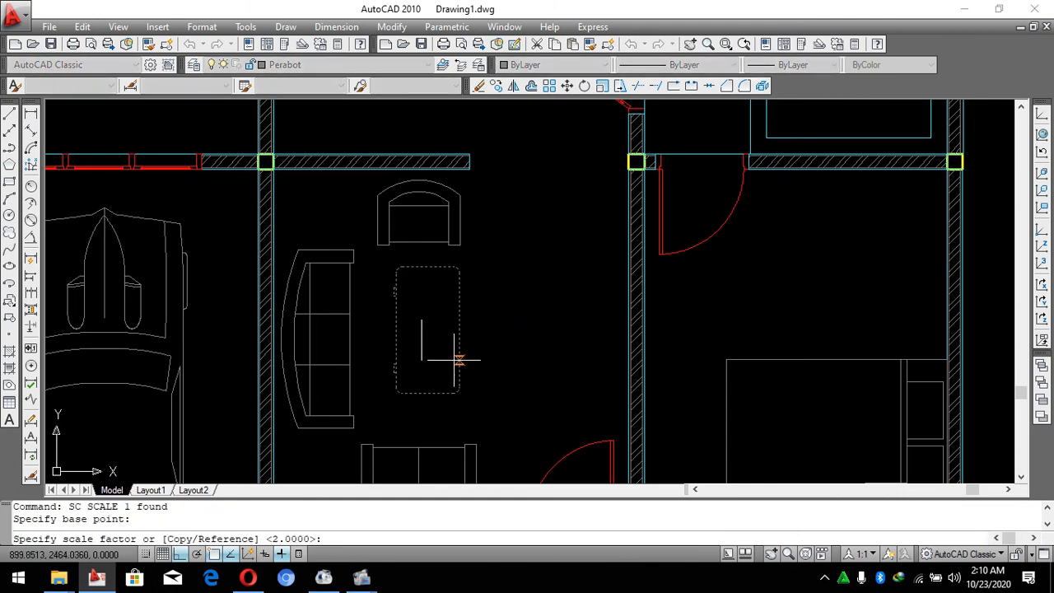
key("Return")
Shrink the table once more with a scale factor of 0.9.
left_click(452, 357)
left_click(434, 350)
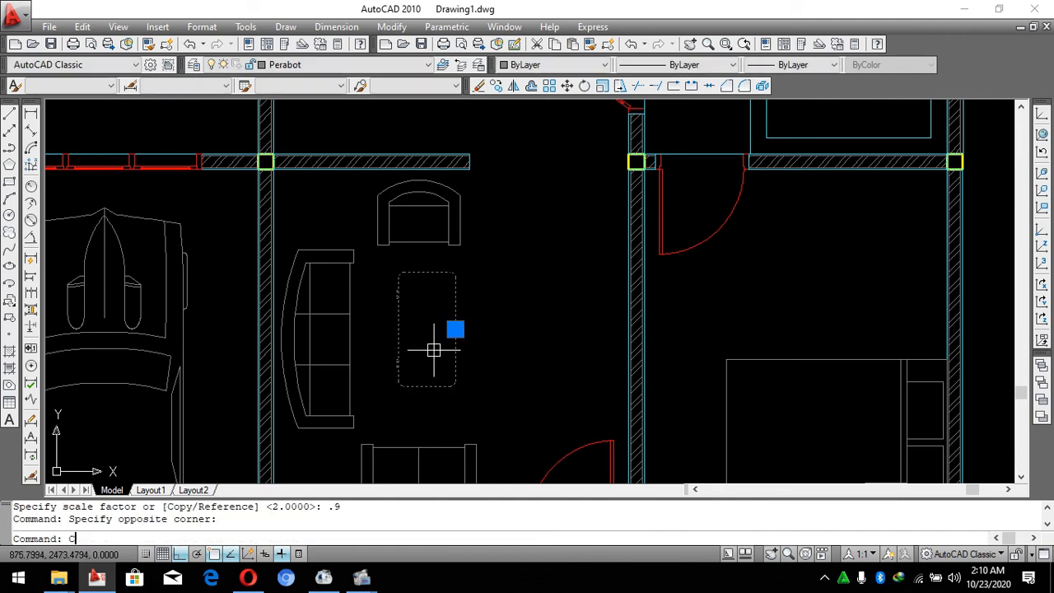
scroll(509, 293, "down", 5)
key("Escape")
scroll(489, 301, "up", 4)
left_click(493, 298)
left_click(436, 317)
type("sc")
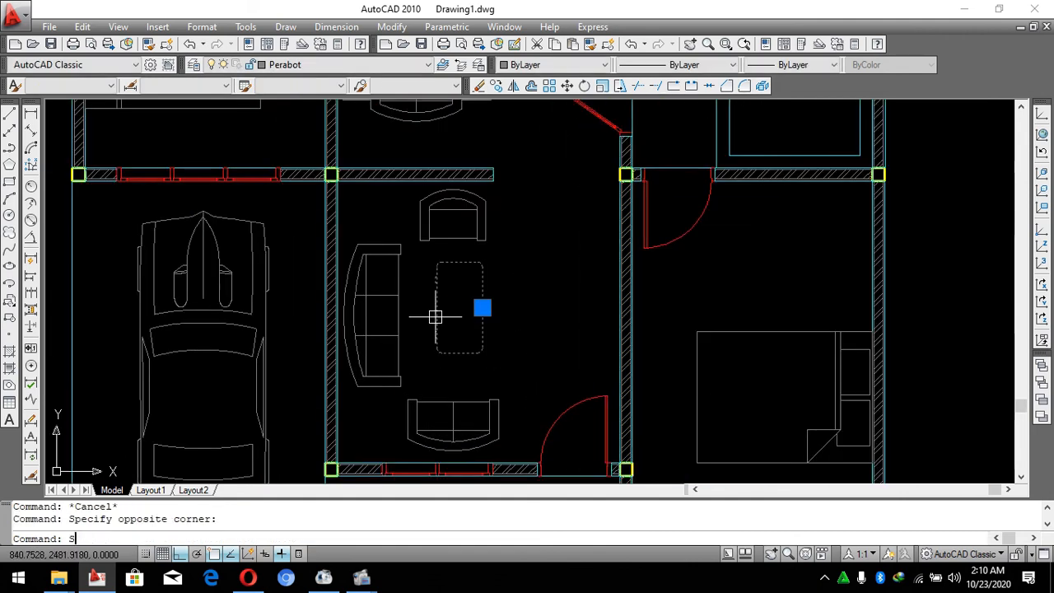
key("space")
left_click(458, 300)
type(".8")
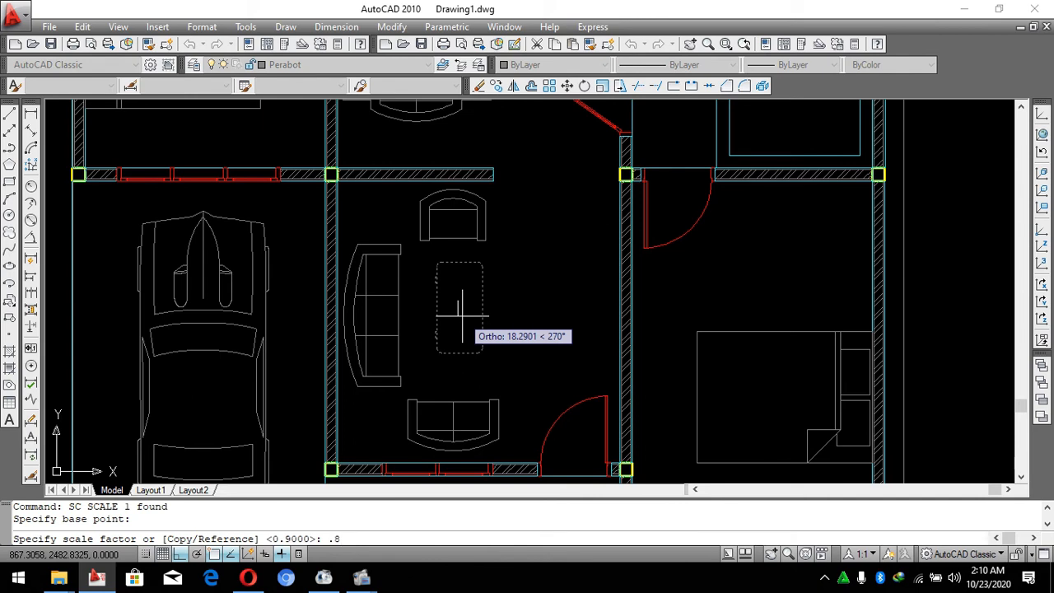
key("BackSpace")
type("9")
key("Return")
Move the resized table slightly down to centre it between the armchair and the two-seat sofa.
left_click(460, 318)
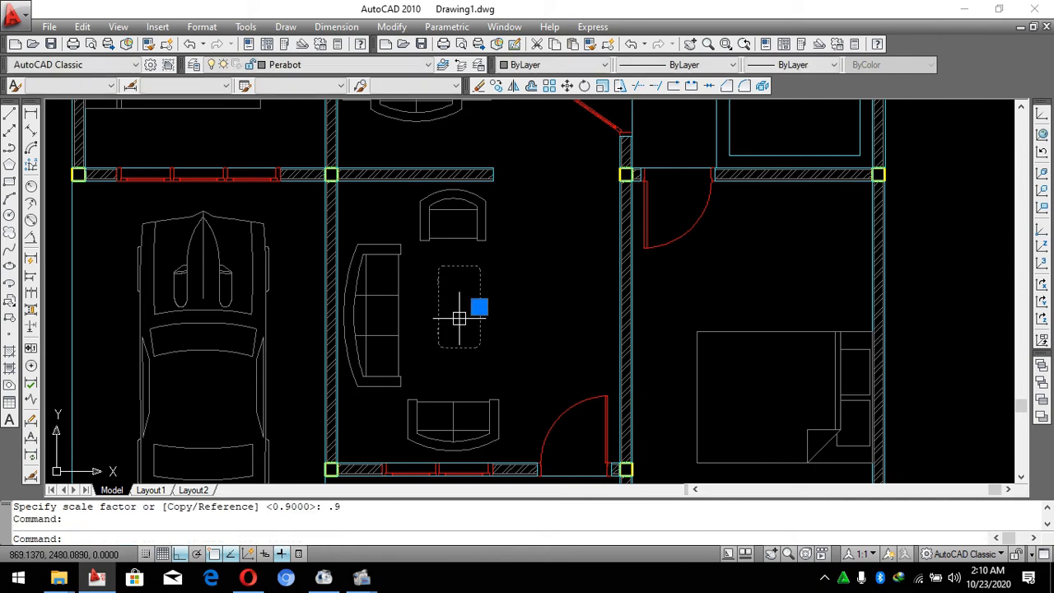
type("m")
key("space")
left_click(512, 317)
left_click(510, 333)
key("Escape")
scroll(475, 226, "down", 2)
scroll(495, 224, "up", 1)
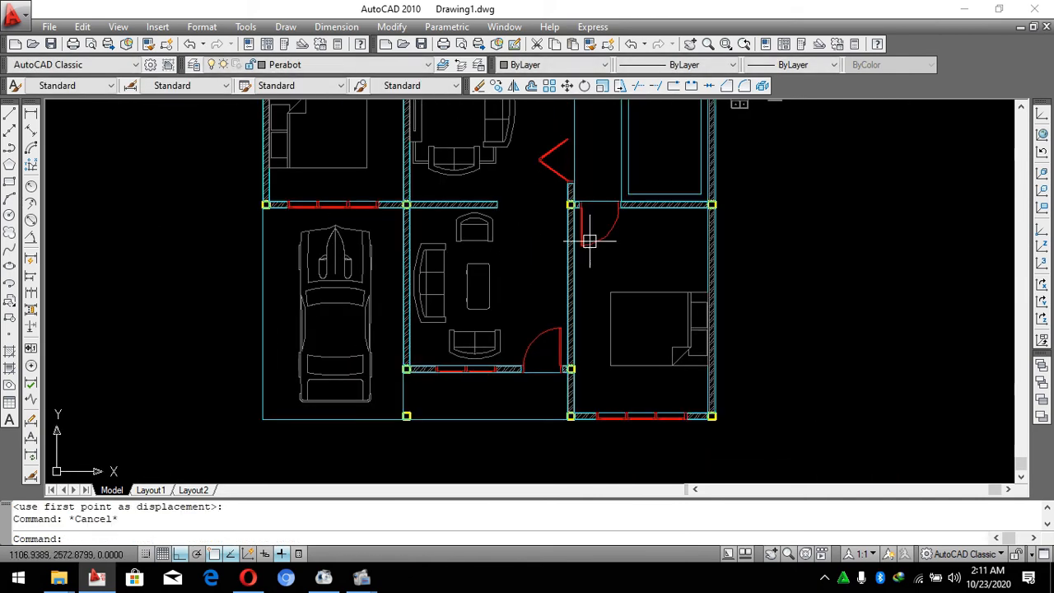
Draw a rug rectangle around the table, with its edges overlapping all three front-room sofas.
scroll(512, 211, "up", 1)
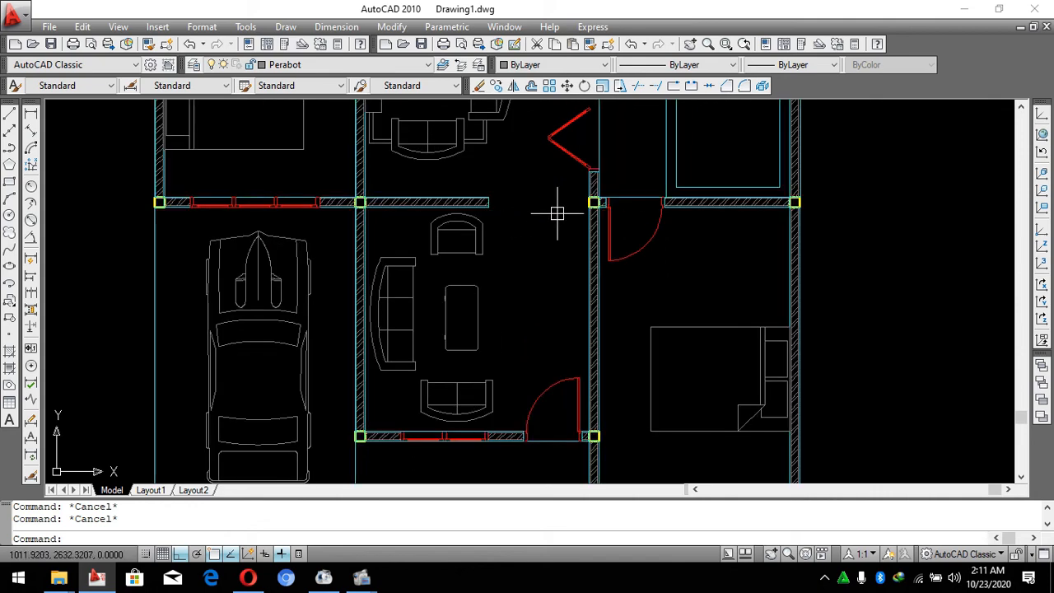
scroll(451, 340, "down", 3)
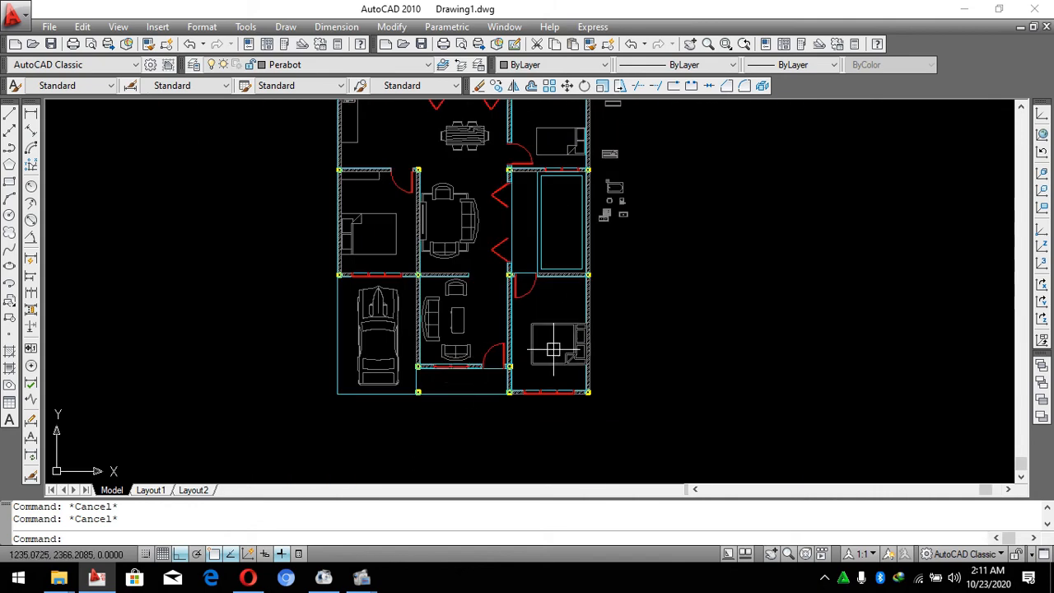
scroll(469, 346, "up", 2)
scroll(477, 343, "up", 2)
type("rec")
key("space")
left_click(488, 376)
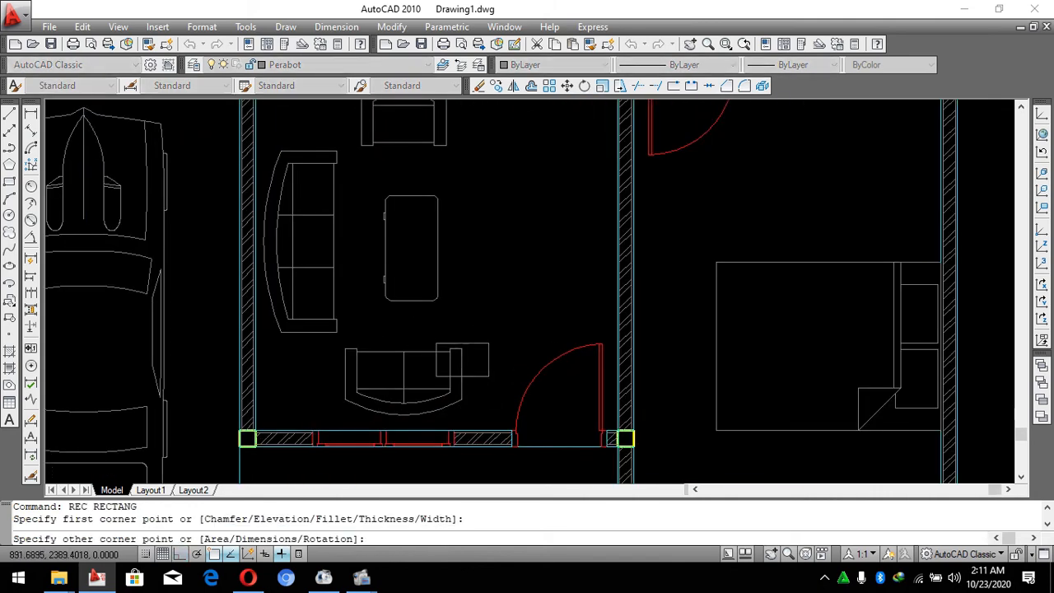
scroll(471, 405, "down", 2)
scroll(377, 244, "up", 2)
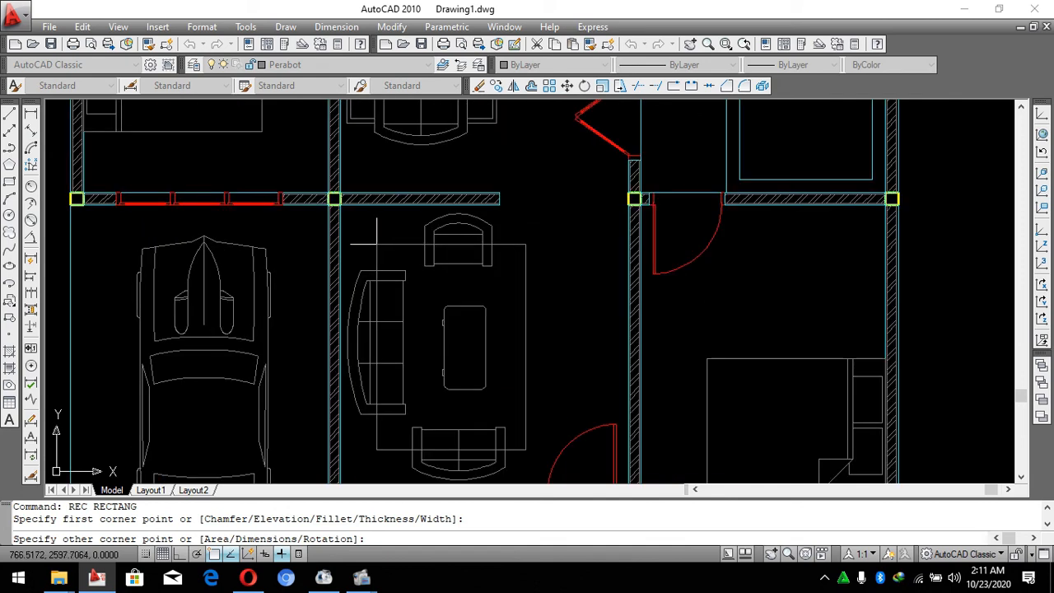
key("Escape")
Trim the rug rectangle where it crosses the three sofas, using the sofa outlines as cutting edges.
scroll(384, 418, "up", 1)
type("tr")
key("space")
left_click(386, 409)
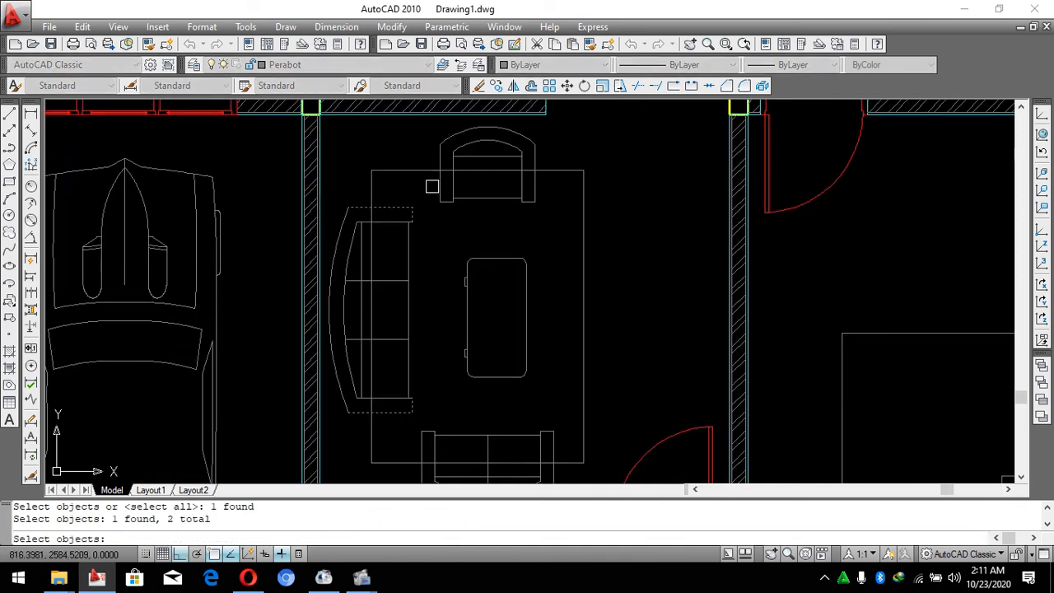
left_click(530, 177)
scroll(530, 177, "down", 2)
scroll(541, 357, "up", 3)
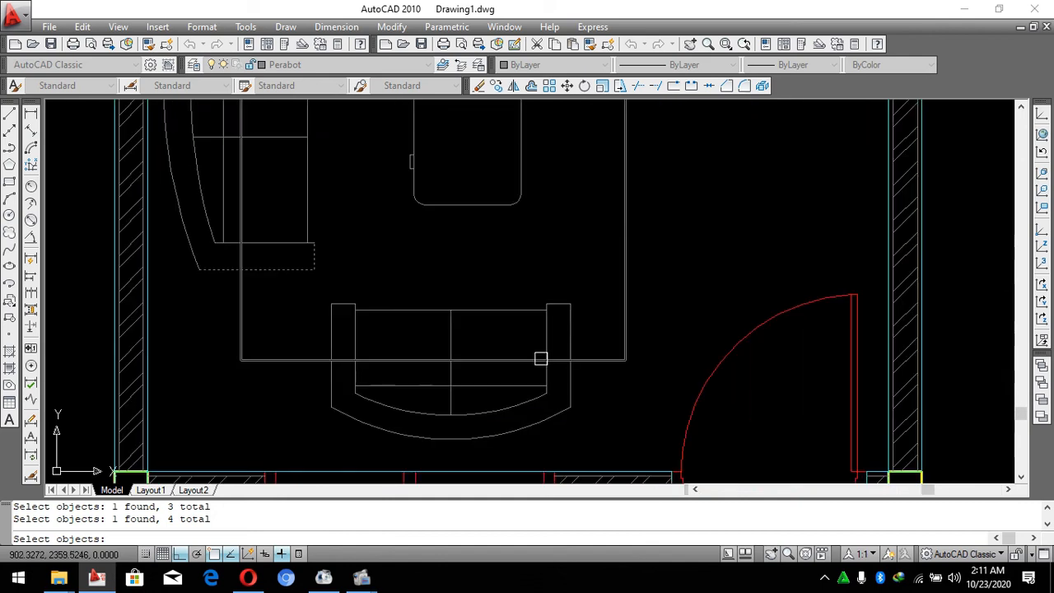
left_click(554, 376)
left_click(332, 381)
key("space")
left_click(391, 360)
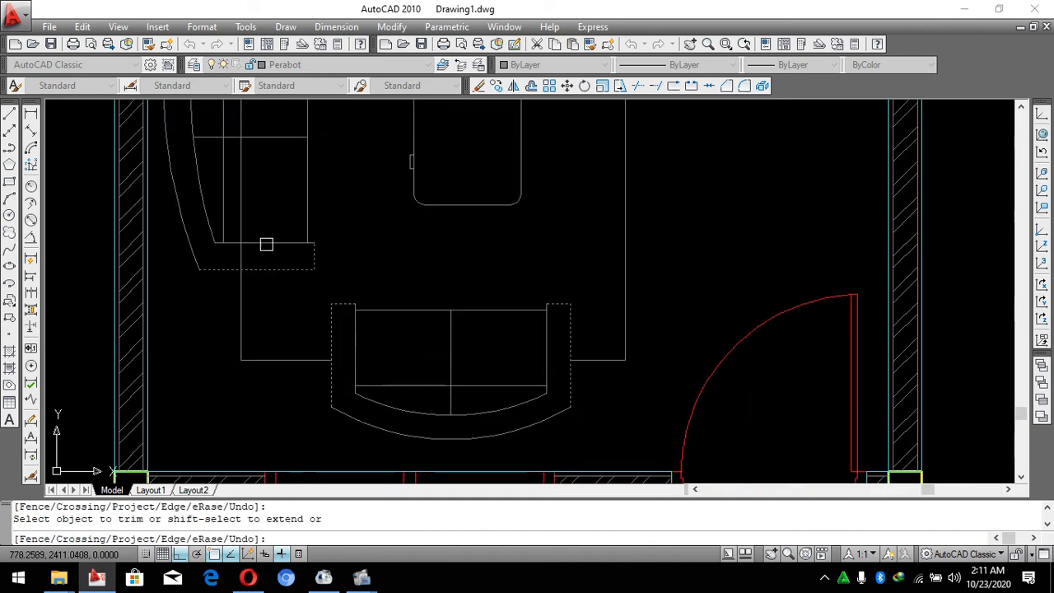
scroll(291, 282, "down", 2)
key("Escape")
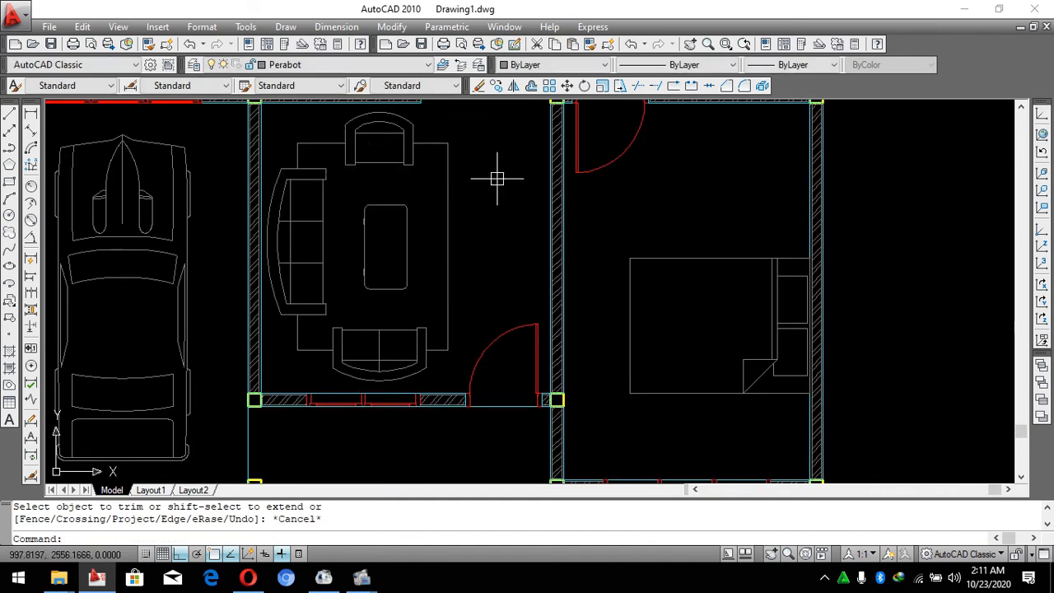
key("Escape")
key("Escape")
Offset the trimmed rug outline pieces outward by 5 to form the rug's border.
scroll(456, 293, "down", 1)
type("o")
key("space")
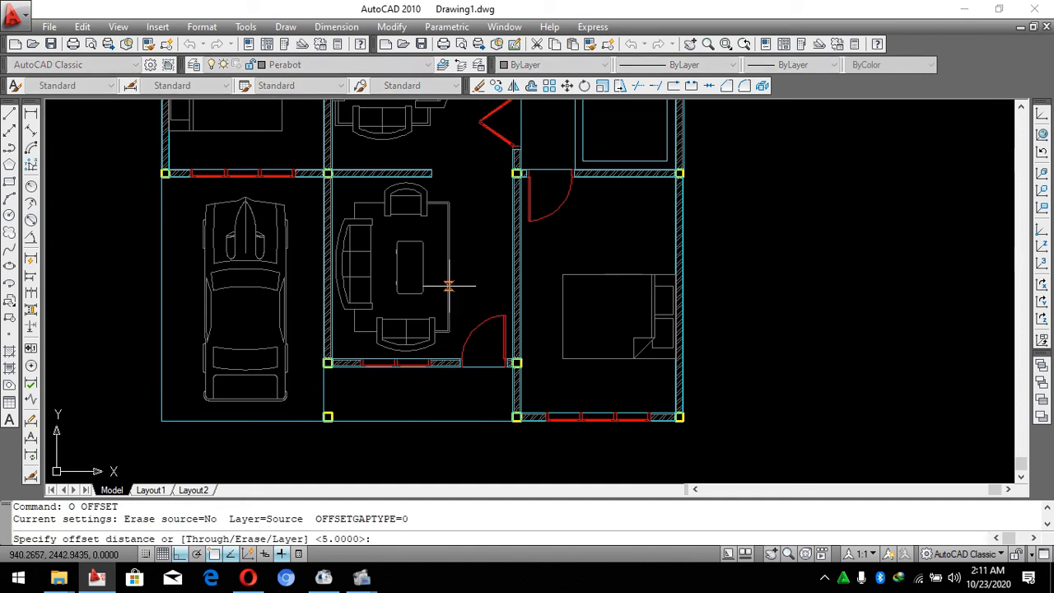
type("5")
key("space")
left_click(450, 280)
left_click(480, 292)
scroll(350, 327, "up", 2)
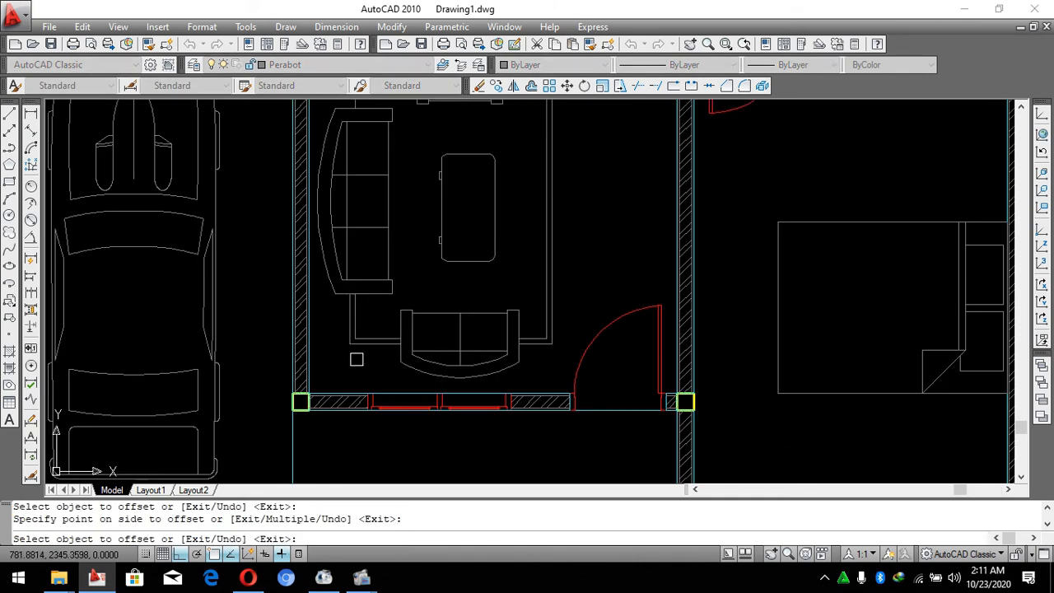
scroll(362, 305, "down", 2)
scroll(409, 226, "up", 1)
key("Escape")
key("Escape")
scroll(428, 231, "down", 3)
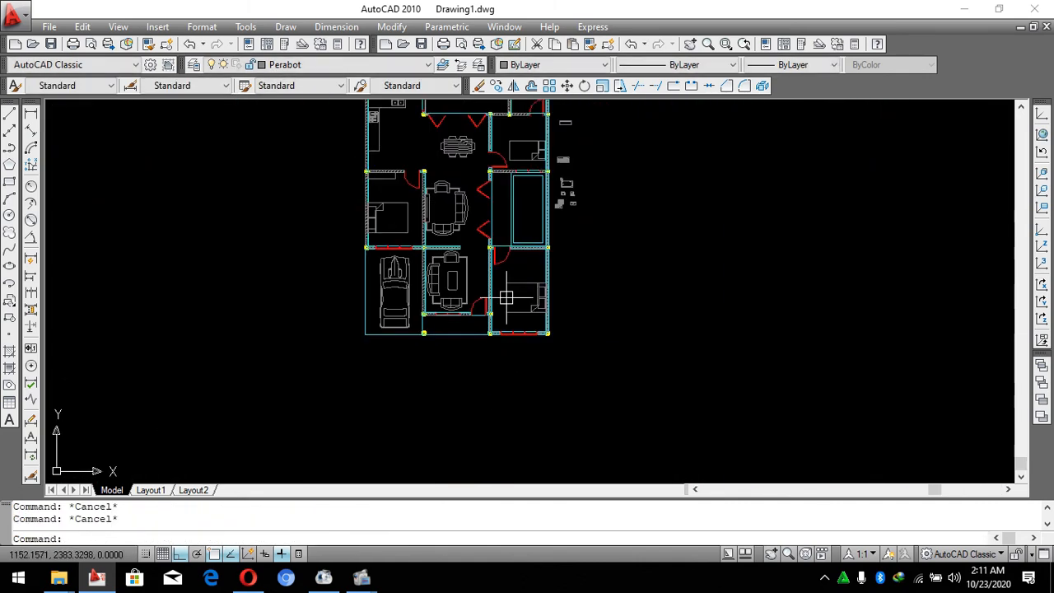
scroll(470, 193, "up", 1)
scroll(482, 247, "down", 1)
scroll(493, 260, "up", 1)
scroll(492, 260, "down", 2)
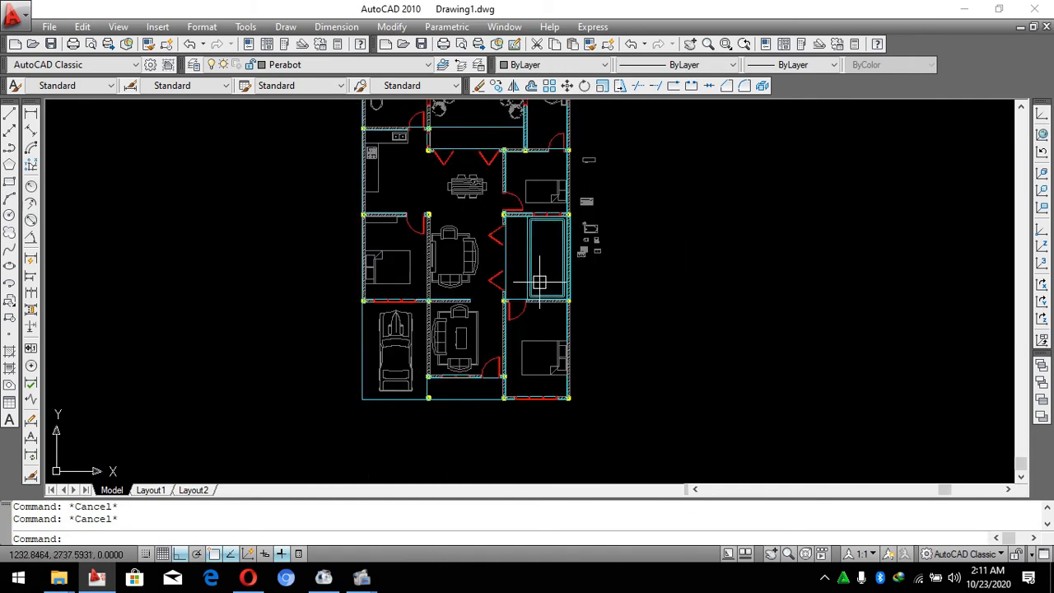
scroll(540, 287, "up", 1)
scroll(600, 278, "down", 2)
scroll(557, 315, "up", 3)
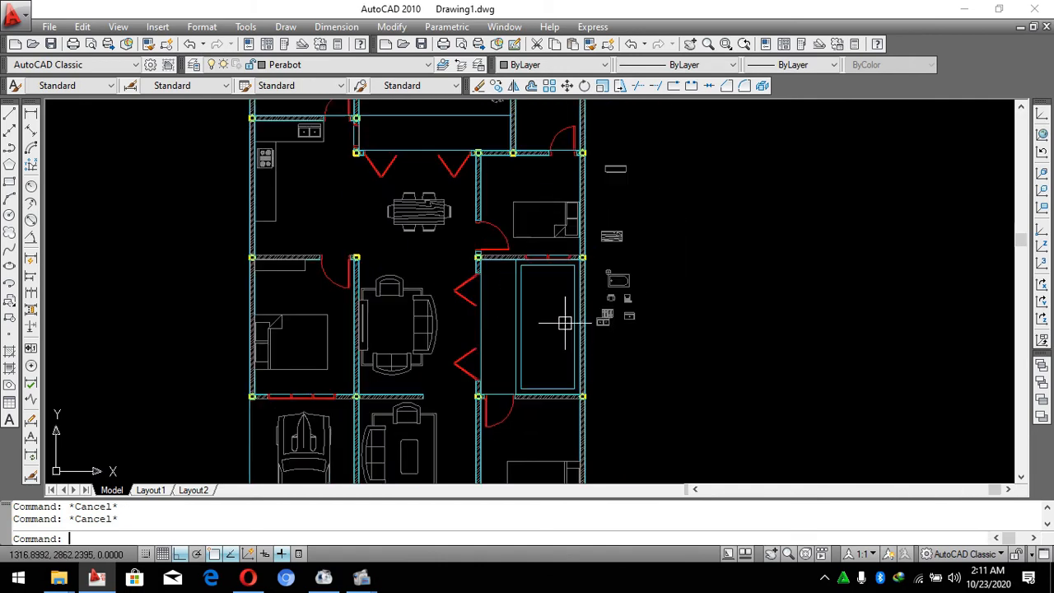
Move the office chair symbol from the spare furniture down to the level of the front bedroom, outside its outer wall.
scroll(527, 329, "down", 4)
scroll(523, 325, "up", 1)
scroll(516, 250, "up", 8)
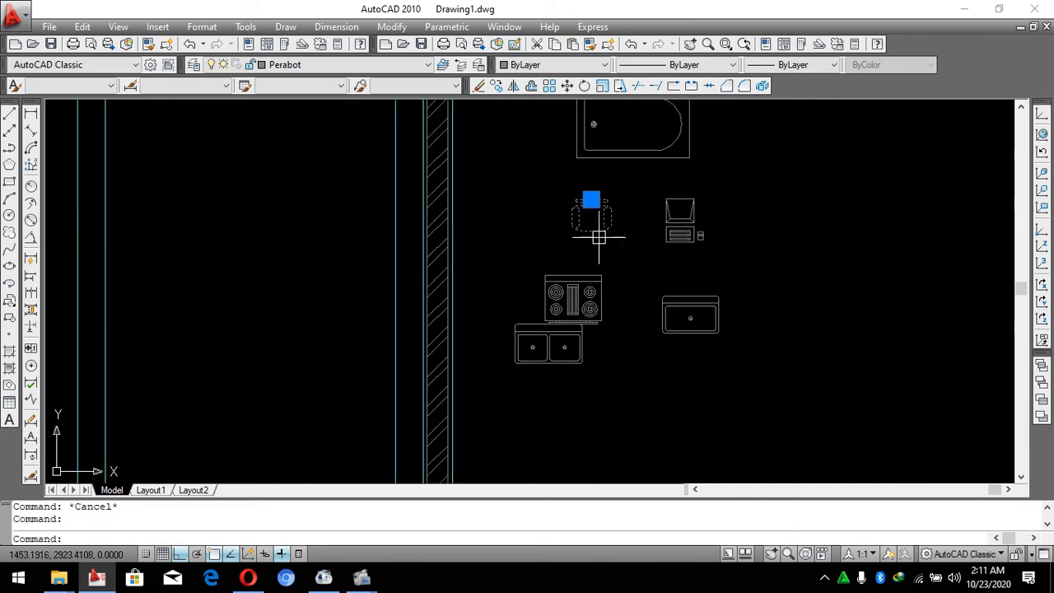
key("Return")
left_click(630, 252)
scroll(622, 162, "down", 4)
scroll(613, 216, "down", 1)
middle_click_drag(613, 216, 596, 114)
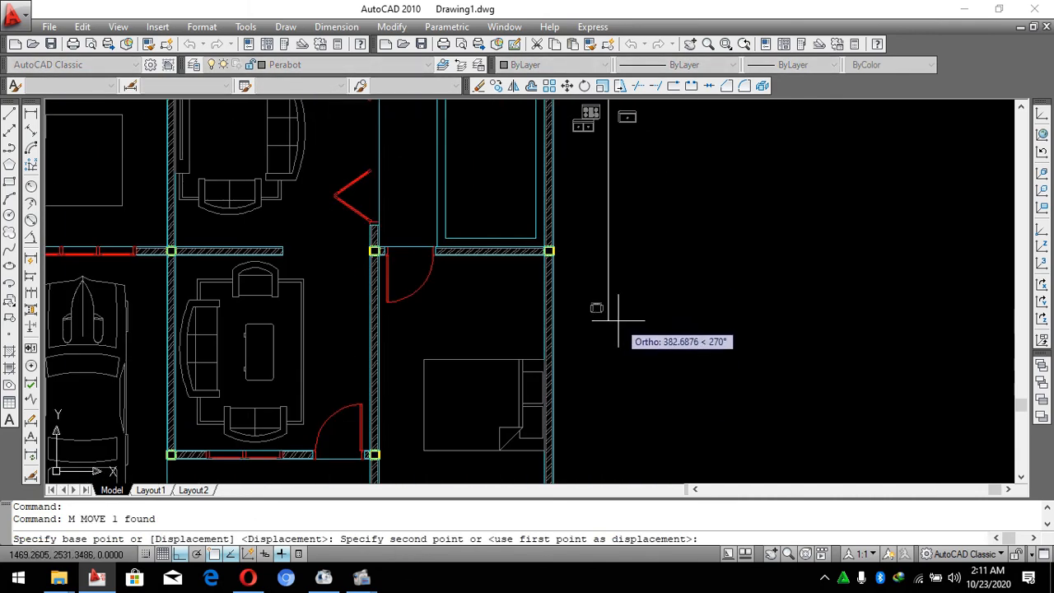
left_click(616, 320)
Move the chair symbol across into the front bedroom, into the free space between the door wall and the bed.
left_click(717, 349)
left_click(590, 274)
type("M")
key("space")
left_click(742, 307)
left_click(632, 306)
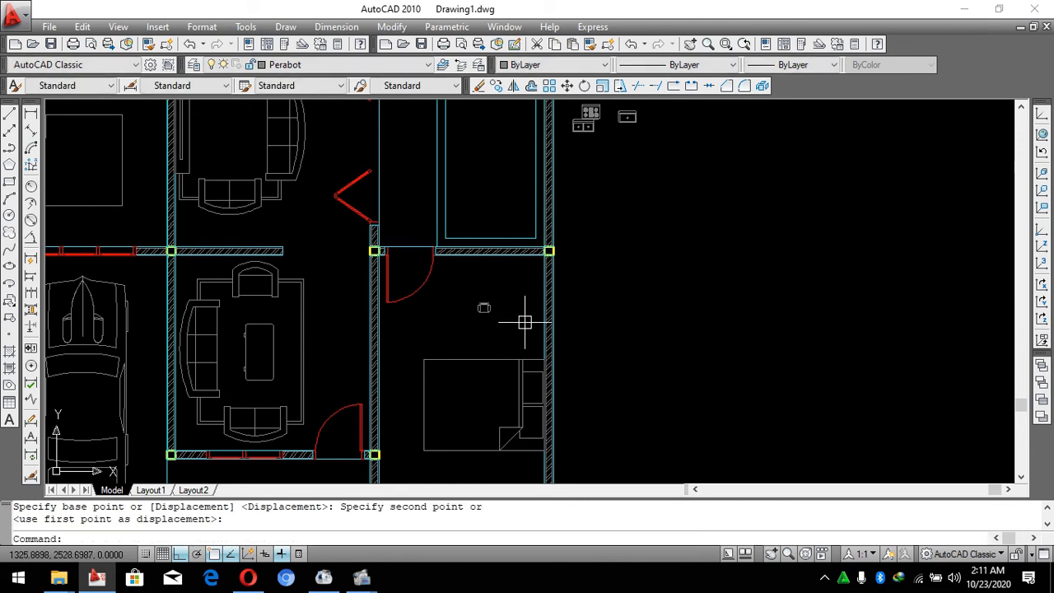
Rotate the chair 90 degrees in the front bedroom so it faces the outer wall.
left_click(524, 323)
left_click(454, 292)
scroll(460, 331, "up", 2)
type("R")
key("space")
left_click(489, 297)
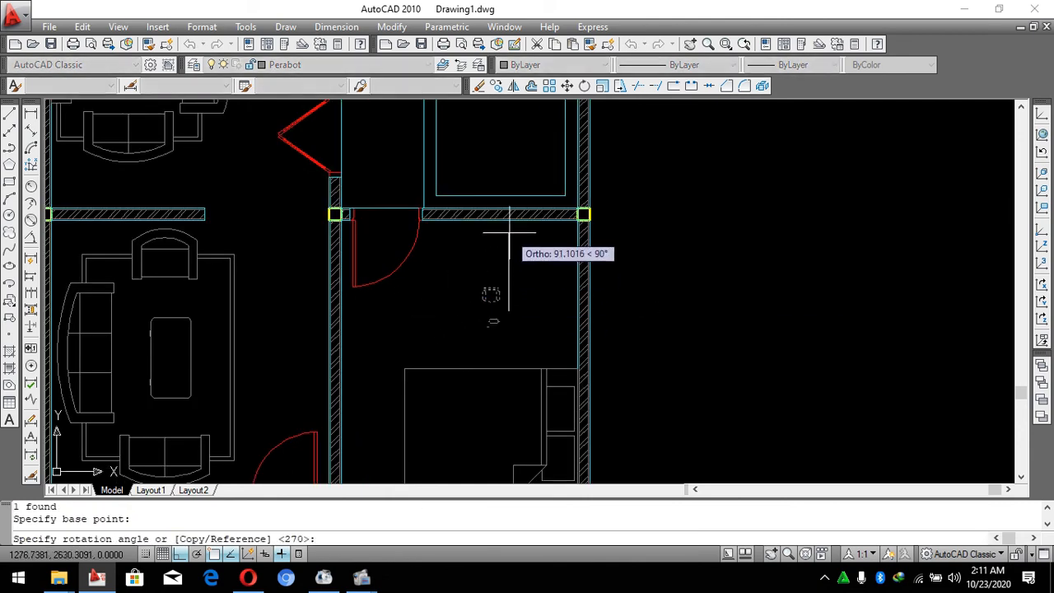
left_click(509, 235)
key("Escape")
Scale the bedroom chair by a factor of 3.
scroll(516, 316, "up", 3)
left_click(543, 319)
left_click(453, 351)
type("SC")
key("space")
left_click(470, 329)
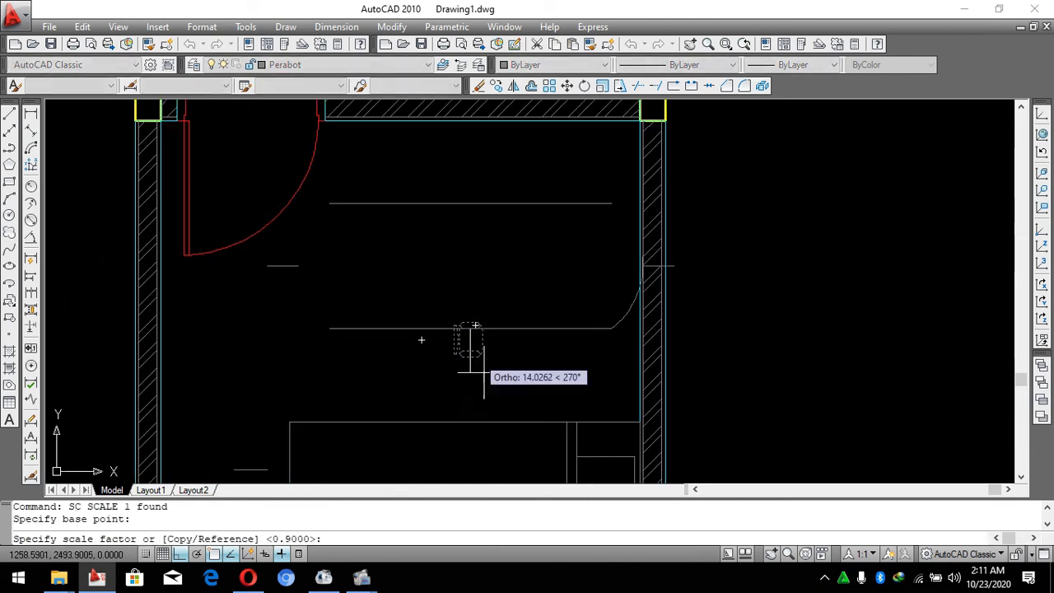
type("3")
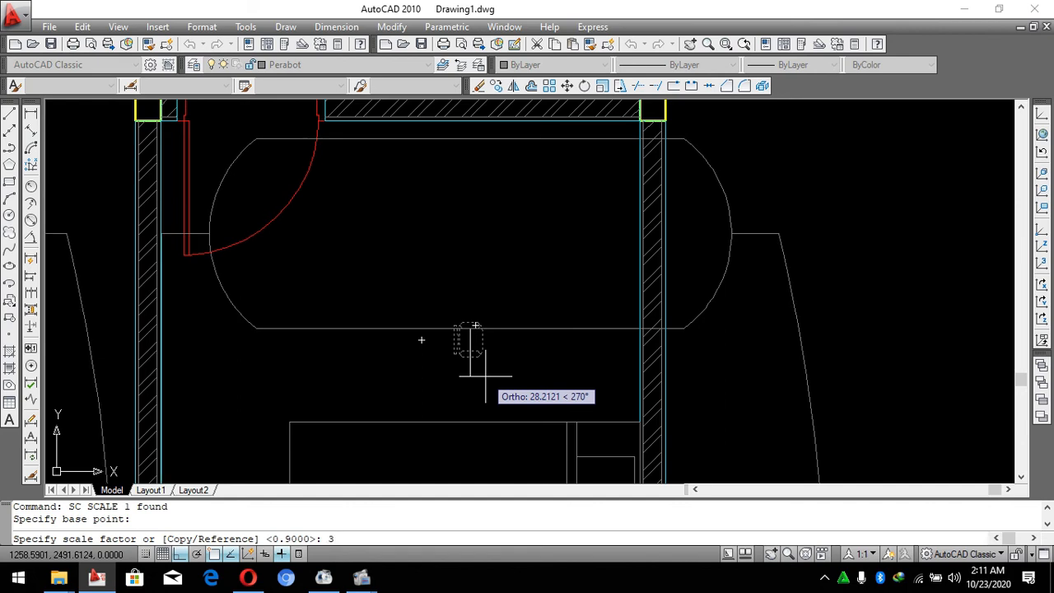
key("space")
Move the enlarged chair straight up, away from the bed, towards the wall shared with the pool area.
left_click(543, 361)
left_click(470, 367)
scroll(517, 314, "down", 4)
type("M")
key("space")
left_click(544, 327)
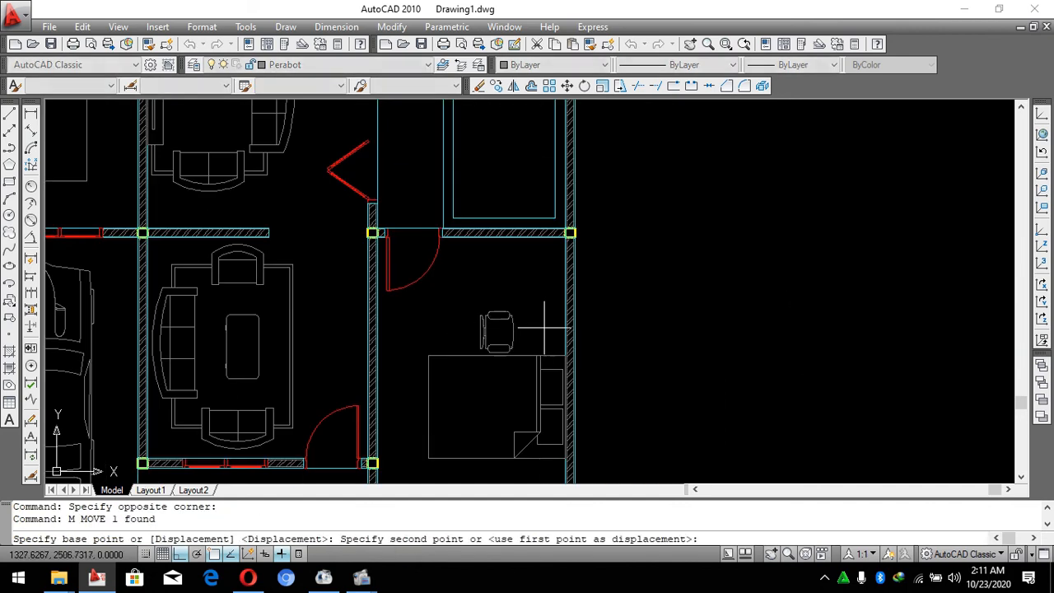
left_click(545, 282)
Scale the bedroom chair by a factor of 1.5.
scroll(521, 376, "up", 1)
left_click(541, 291)
left_click(515, 265)
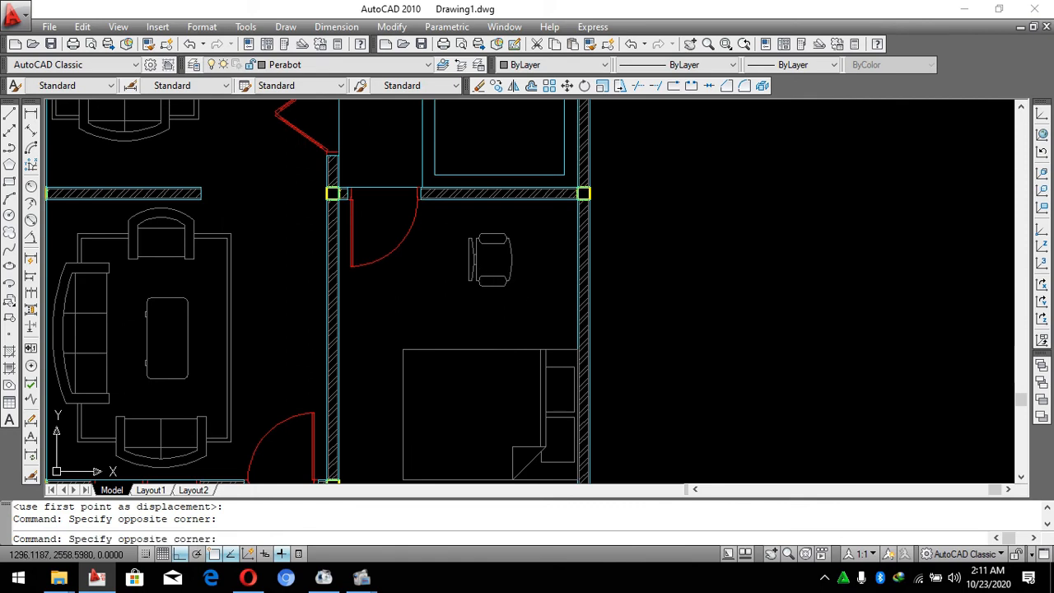
type("SC")
key("space")
left_click(497, 277)
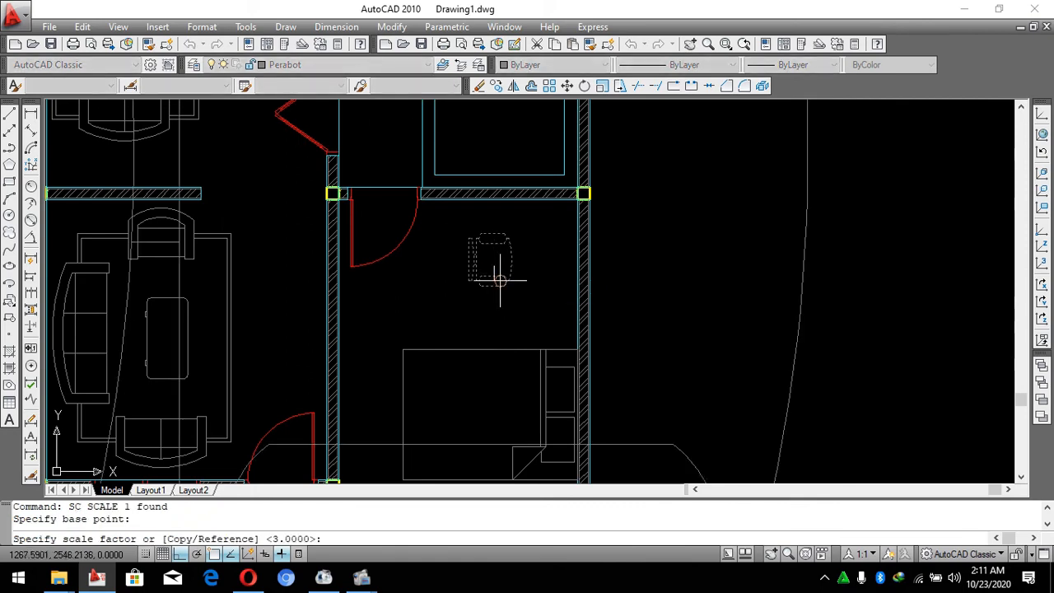
key("space")
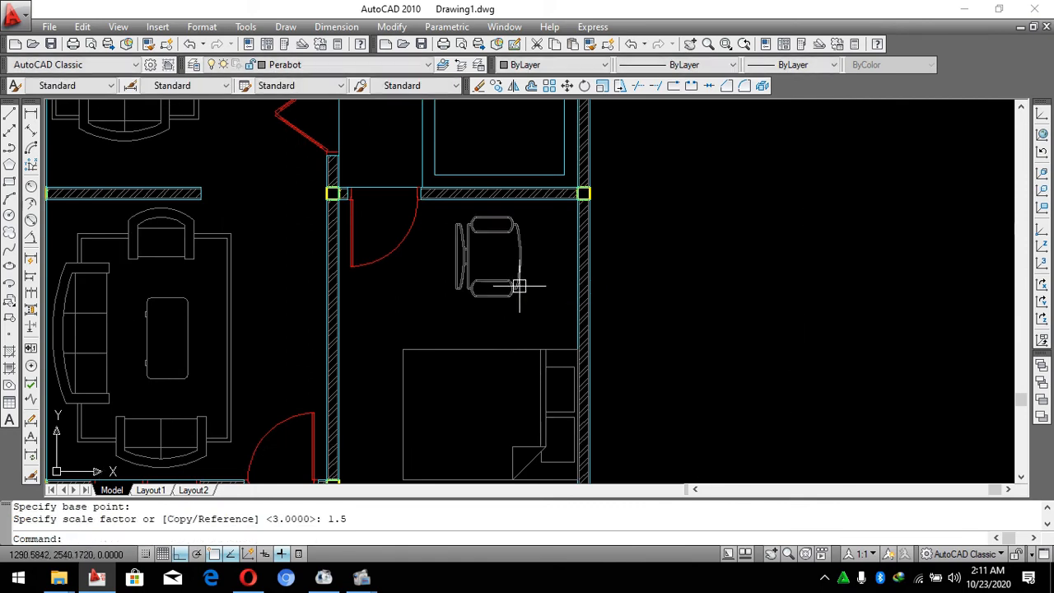
Scale the bedroom chair down by a factor of 0.8.
left_click(520, 285)
left_click(505, 272)
scroll(538, 244, "down", 1)
scroll(529, 236, "up", 2)
key("Escape")
left_click(548, 236)
left_click(502, 243)
type("SC")
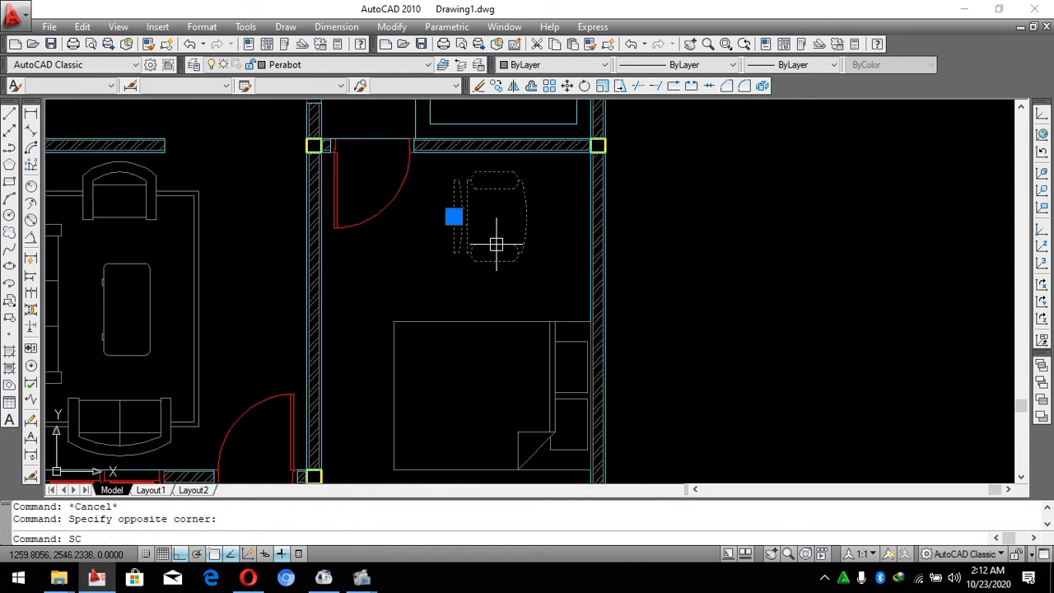
key("space")
left_click(497, 240)
type(".")
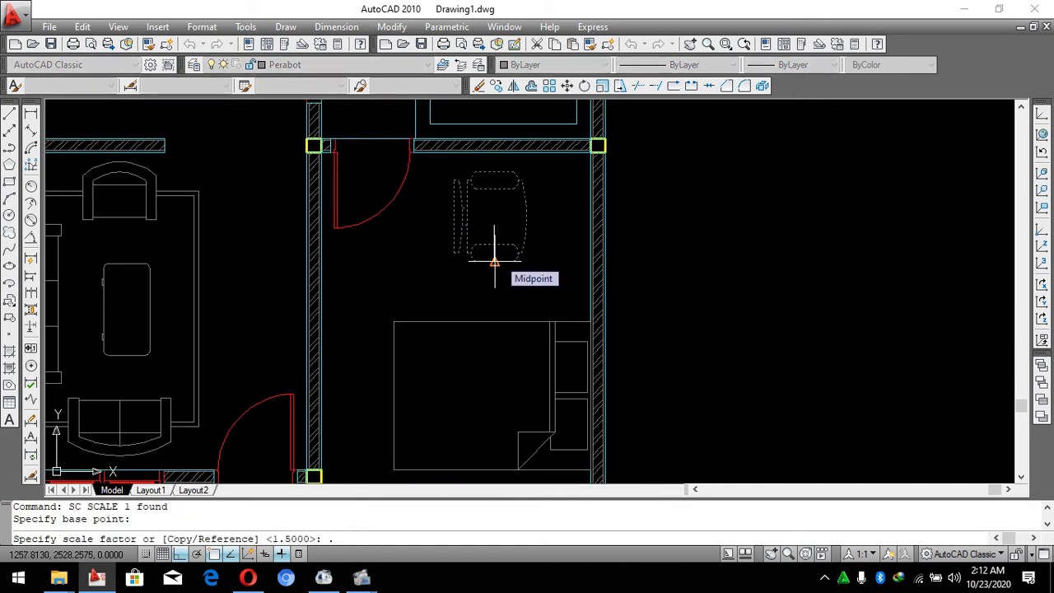
type("8")
key("Return")
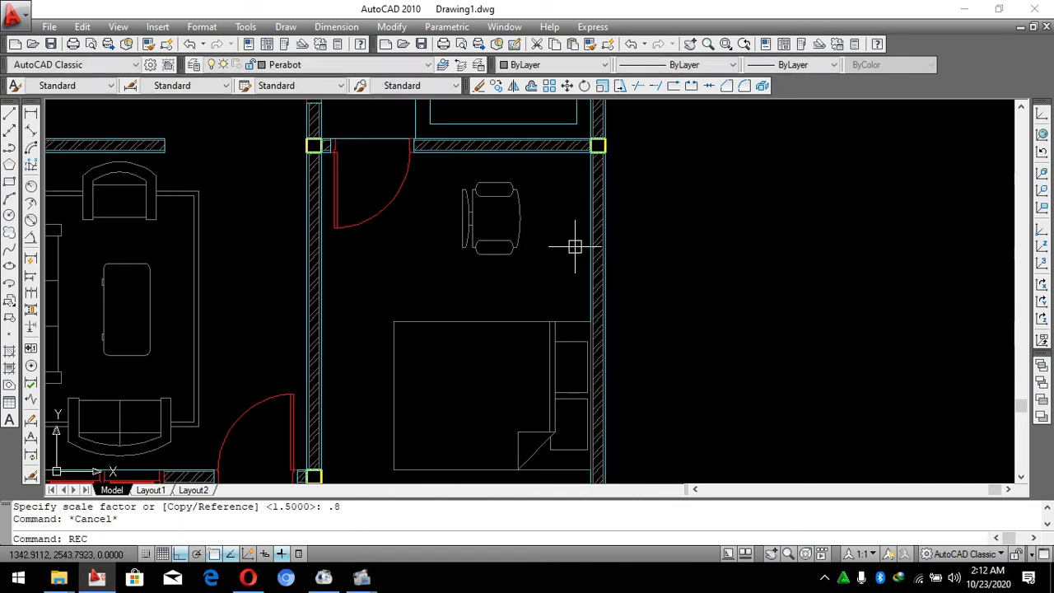
Draw a narrow desk rectangle in the corner of the front bedroom, along the outer wall beside the chair.
key("space")
left_click(591, 259)
scroll(552, 163, "up", 3)
key("Escape")
scroll(548, 140, "down", 4)
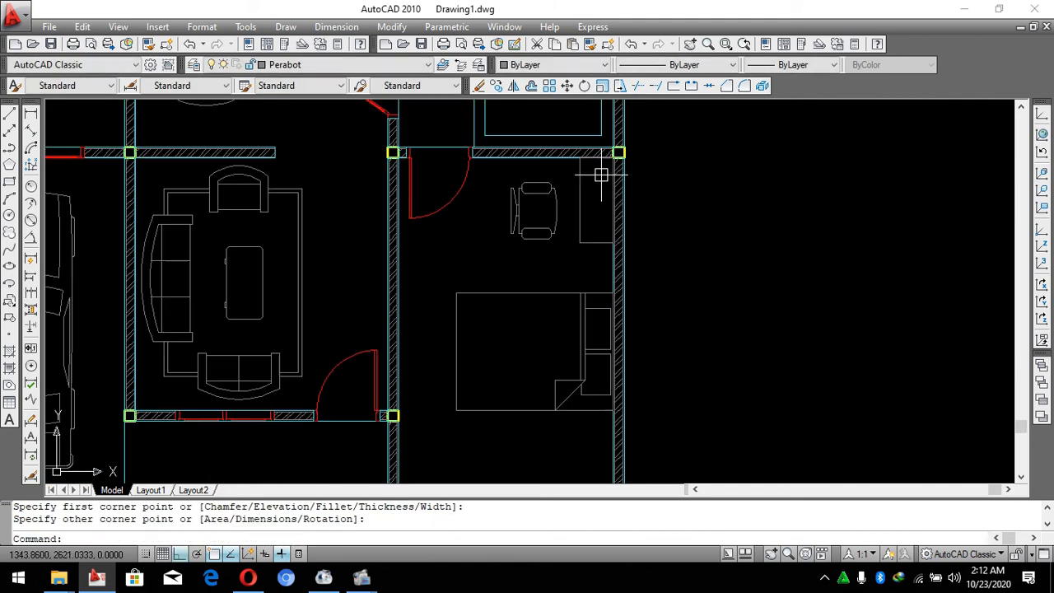
Move the chair slightly closer to the desk rectangle.
left_click(498, 169)
left_click(568, 246)
scroll(524, 261, "up", 1)
type("M")
key("space")
left_click(525, 262)
left_click(539, 267)
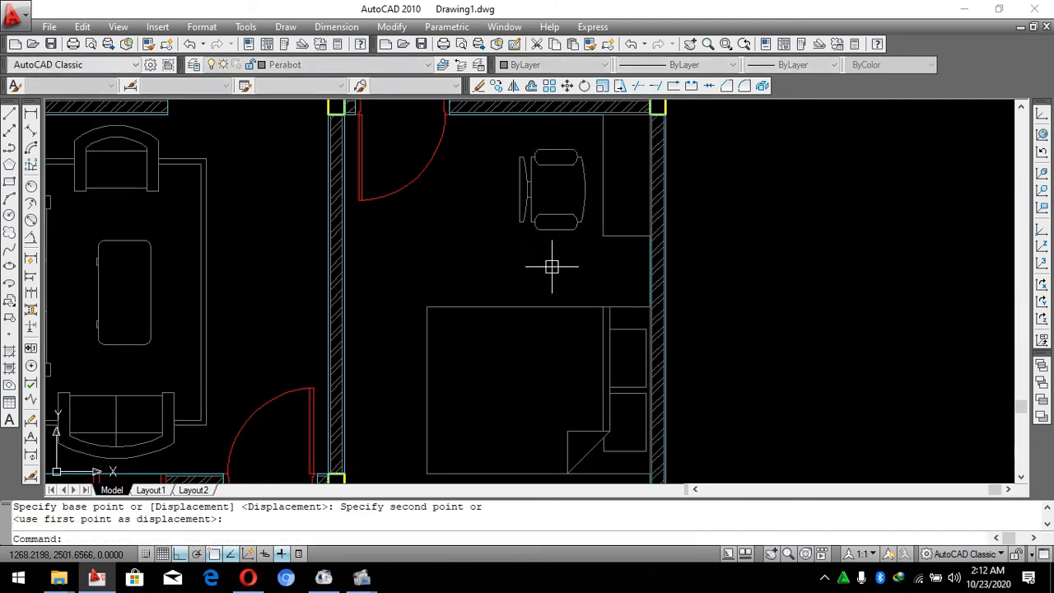
Move the chair slightly up so it is centred on the desk's long side.
left_click(551, 261)
left_click(536, 200)
type("M")
left_click(526, 259)
left_click(527, 248)
scroll(599, 211, "down", 1)
scroll(593, 214, "down", 5)
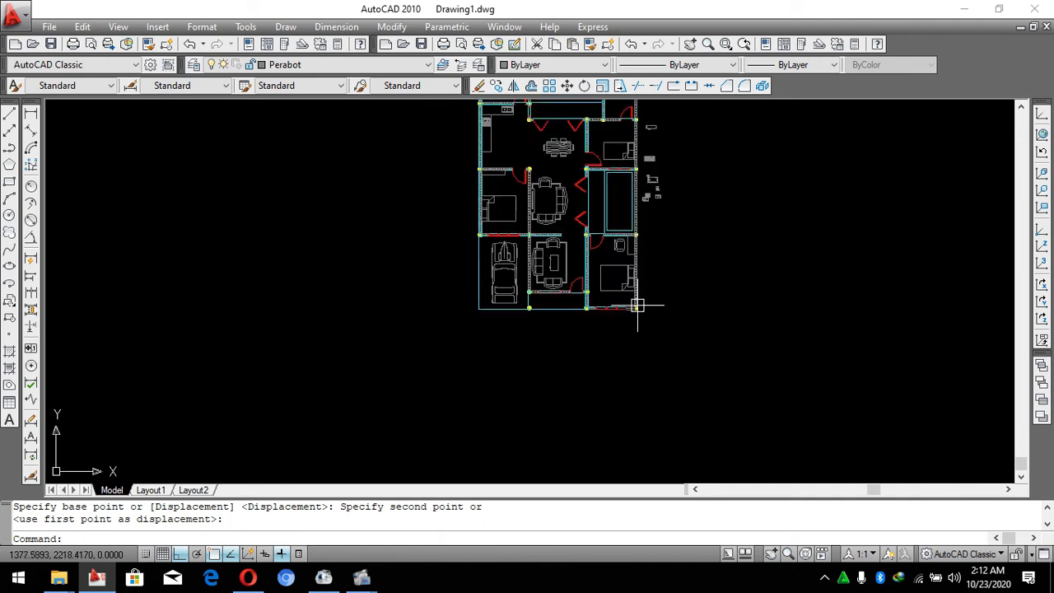
key("Escape")
key("Escape")
scroll(593, 230, "up", 6)
left_click(634, 294)
left_click(564, 223)
key("Escape")
key("Escape")
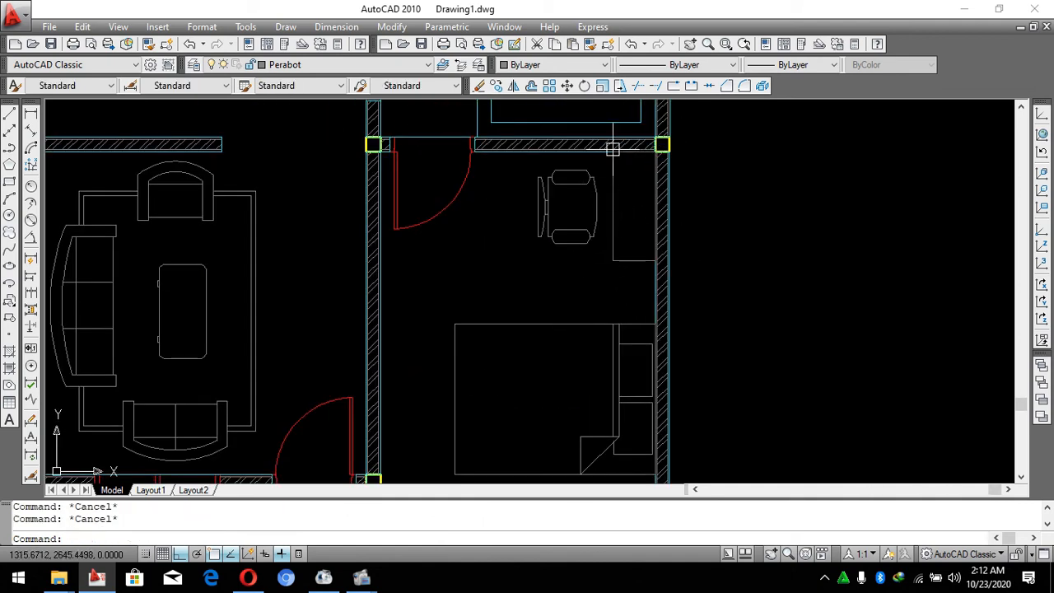
scroll(614, 148, "up", 3)
scroll(605, 310, "down", 4)
left_click(622, 317)
left_click(540, 279)
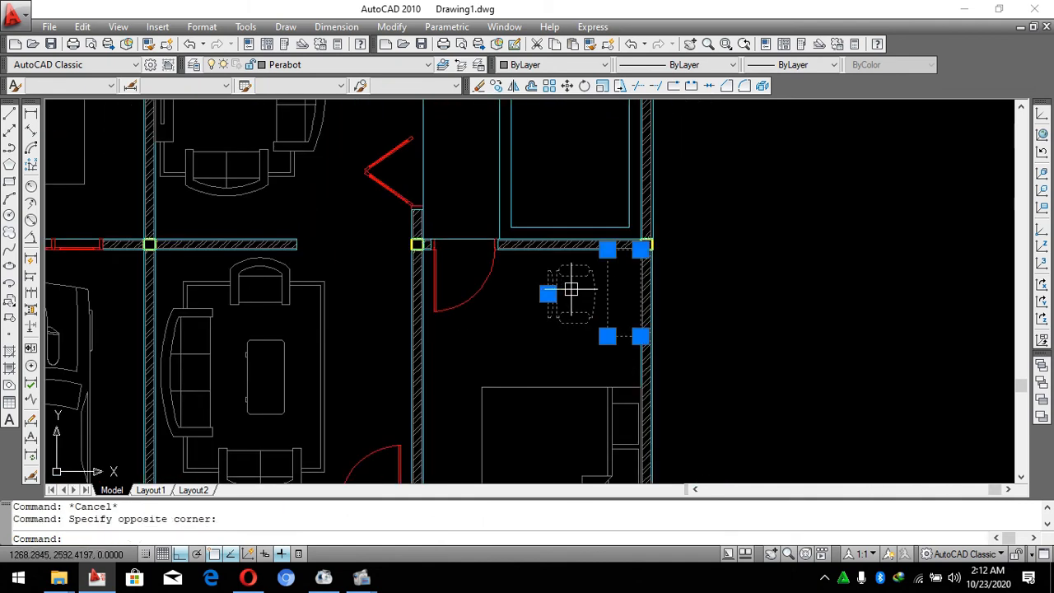
type("CO")
key("Return")
scroll(636, 262, "up", 3)
left_click(623, 246)
scroll(617, 239, "down", 6)
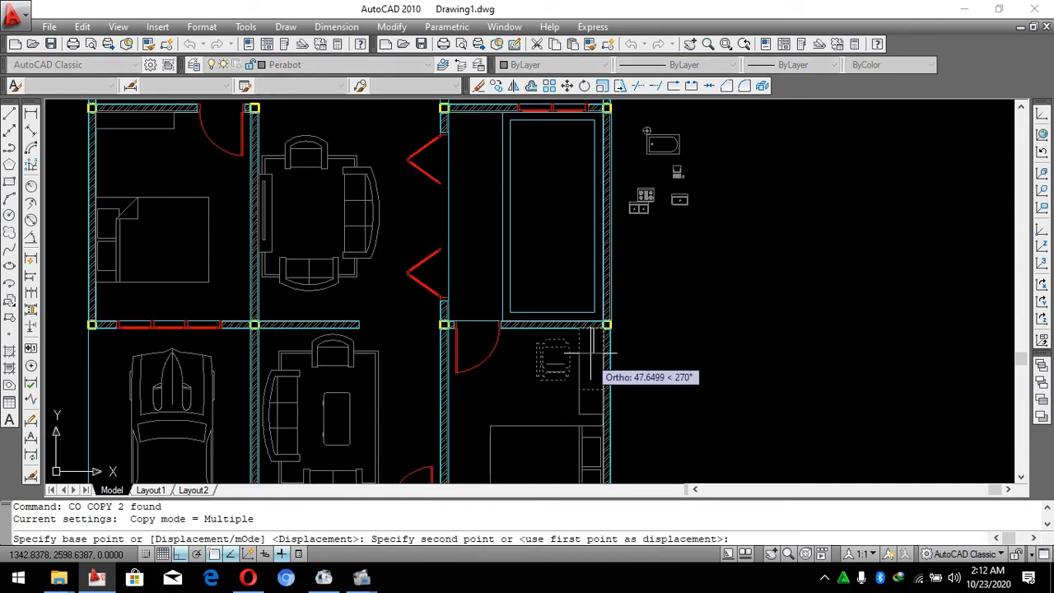
scroll(607, 207, "up", 5)
scroll(586, 164, "down", 4)
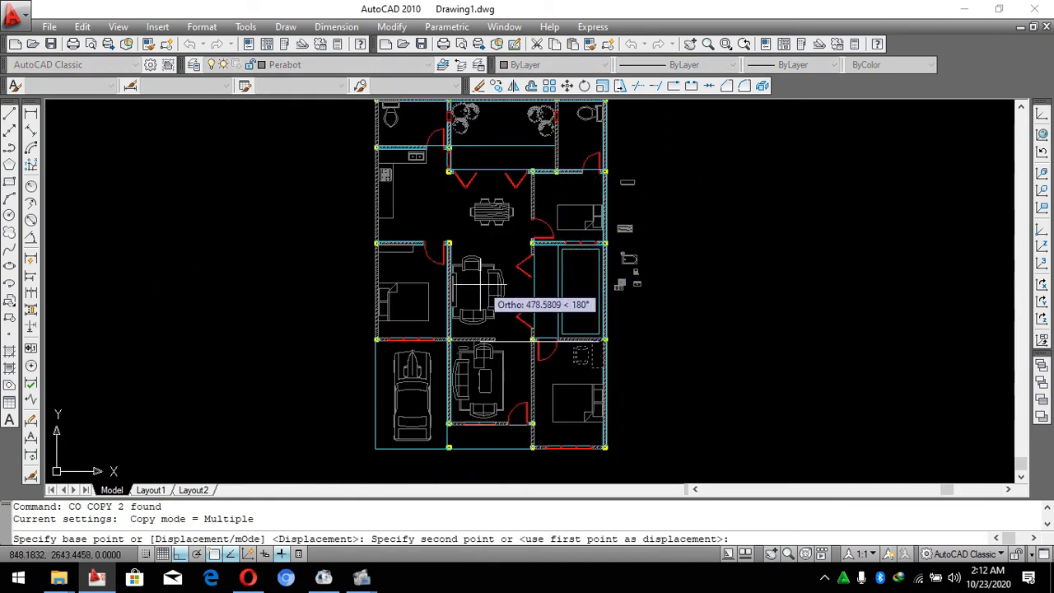
scroll(397, 411, "up", 2)
scroll(399, 288, "up", 2)
scroll(483, 384, "up", 2)
scroll(511, 244, "down", 4)
key("Escape")
key("Escape")
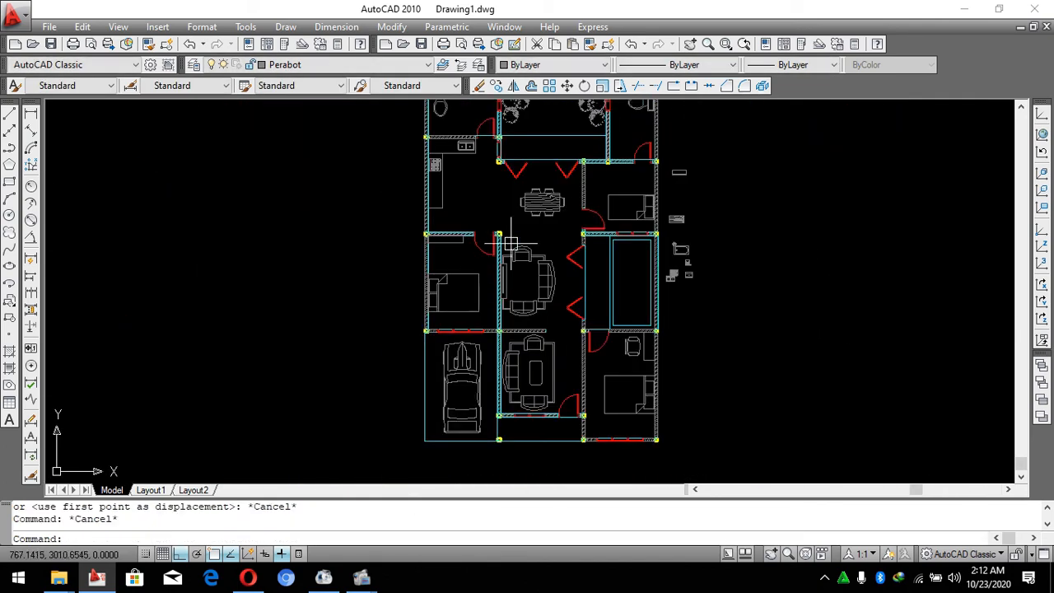
key("Escape")
Erase all the leftover furniture and fixture symbols outside the plan, beside the pool and bedroom.
scroll(606, 367, "down", 2)
scroll(600, 301, "up", 2)
scroll(609, 303, "down", 1)
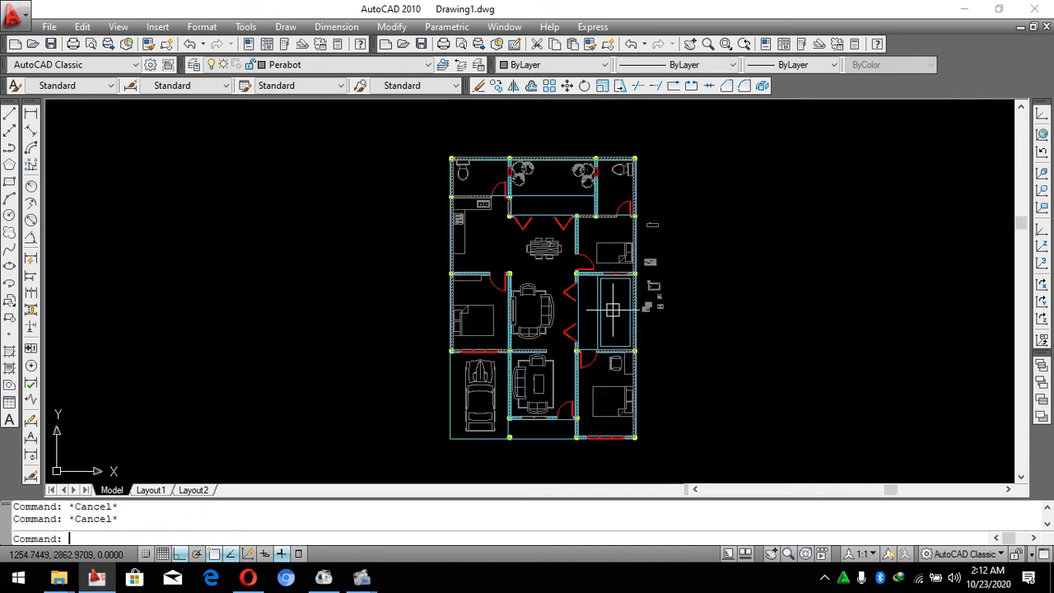
scroll(648, 338, "up", 2)
left_click(702, 347)
left_click(633, 168)
type("e")
key("Return")
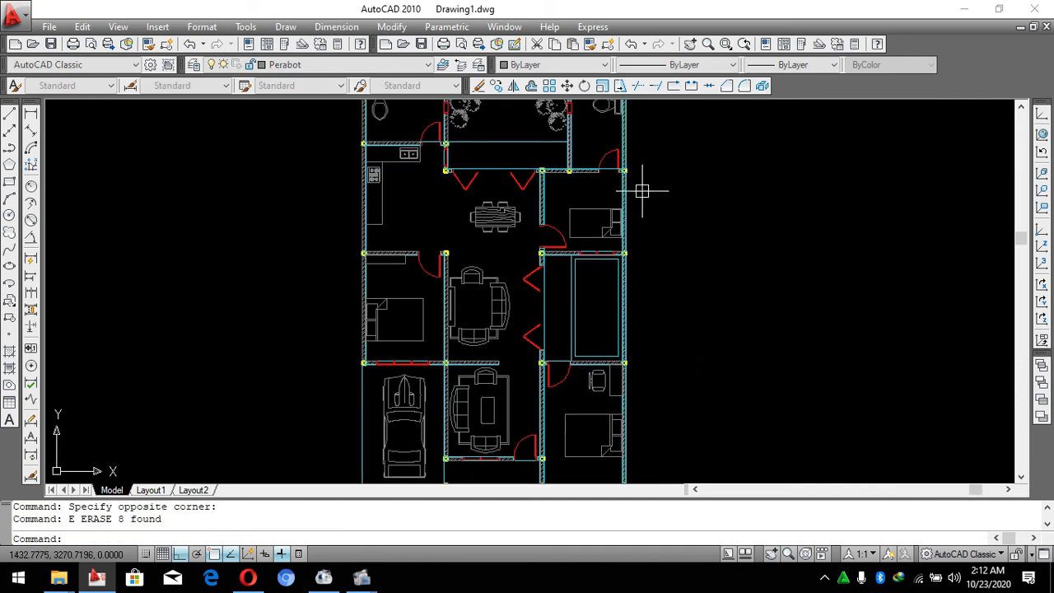
Turn all layers back on with LAYON to bring back the room labels.
scroll(653, 236, "down", 3)
key("Escape")
scroll(566, 215, "up", 2)
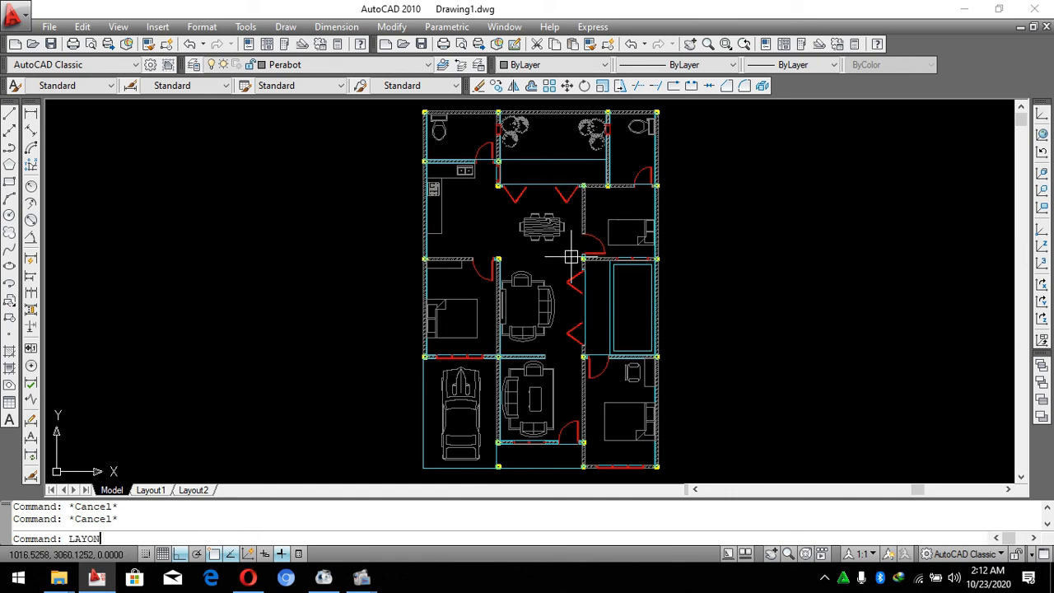
key("Return")
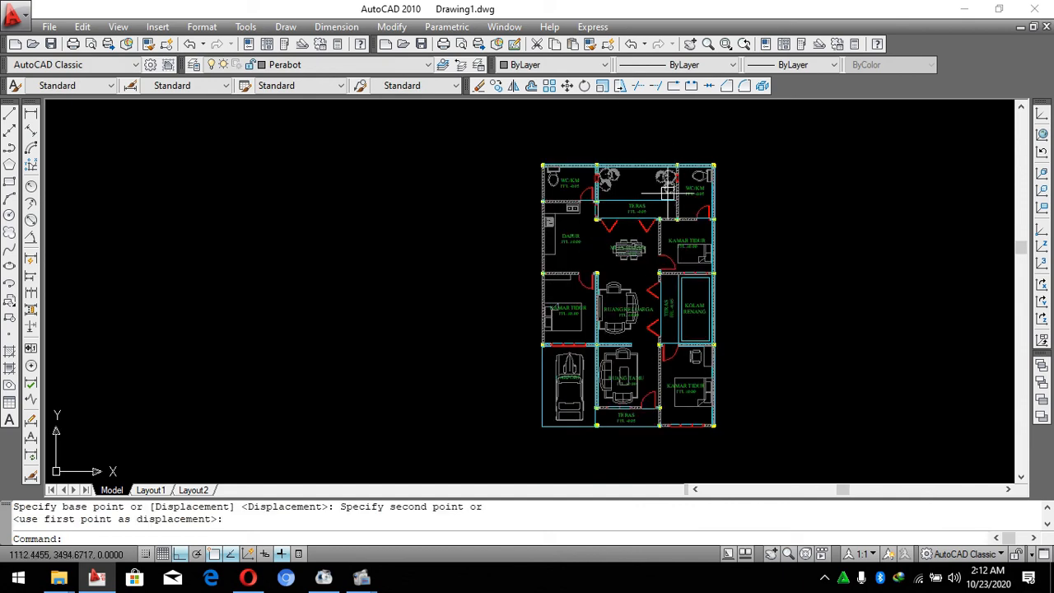
Copy the rear TERAS label straight up into the planted area between the two WC/KM rooms.
scroll(668, 192, "up", 1)
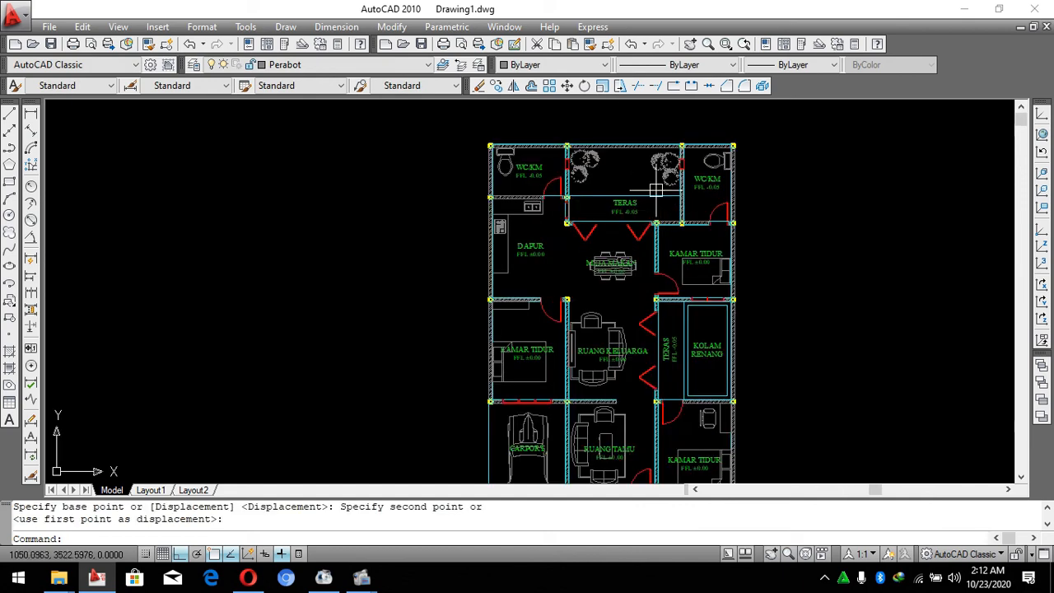
scroll(656, 190, "down", 1)
scroll(650, 185, "up", 4)
key("Escape")
left_click(601, 212)
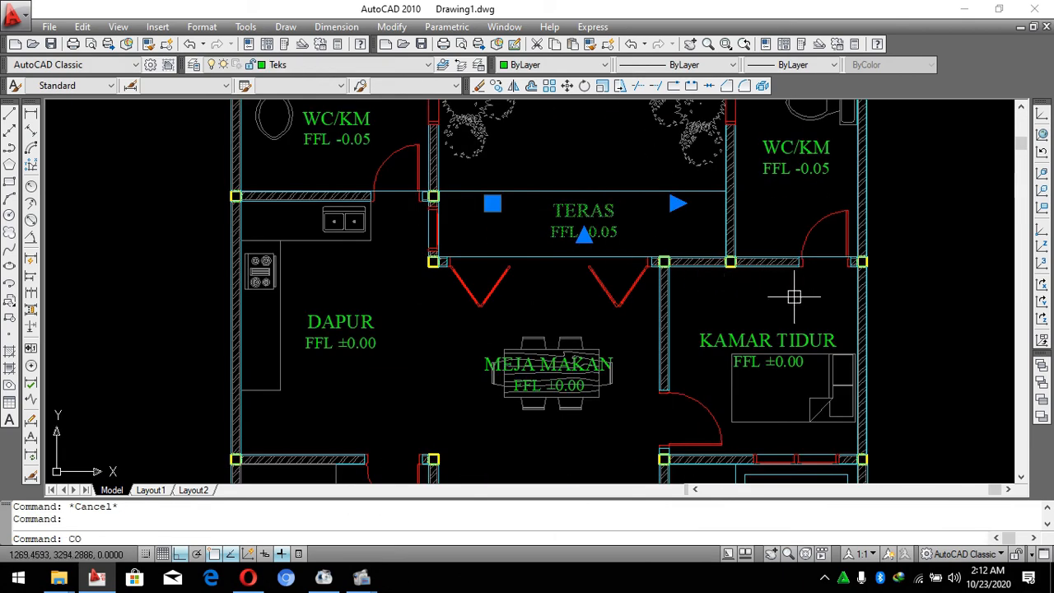
key("Return")
scroll(767, 325, "down", 4)
left_click(843, 305)
left_click(843, 274)
key("Escape")
Replace the whole text of the copied label between the plants with TAMAN.
scroll(737, 267, "up", 5)
left_click(642, 208)
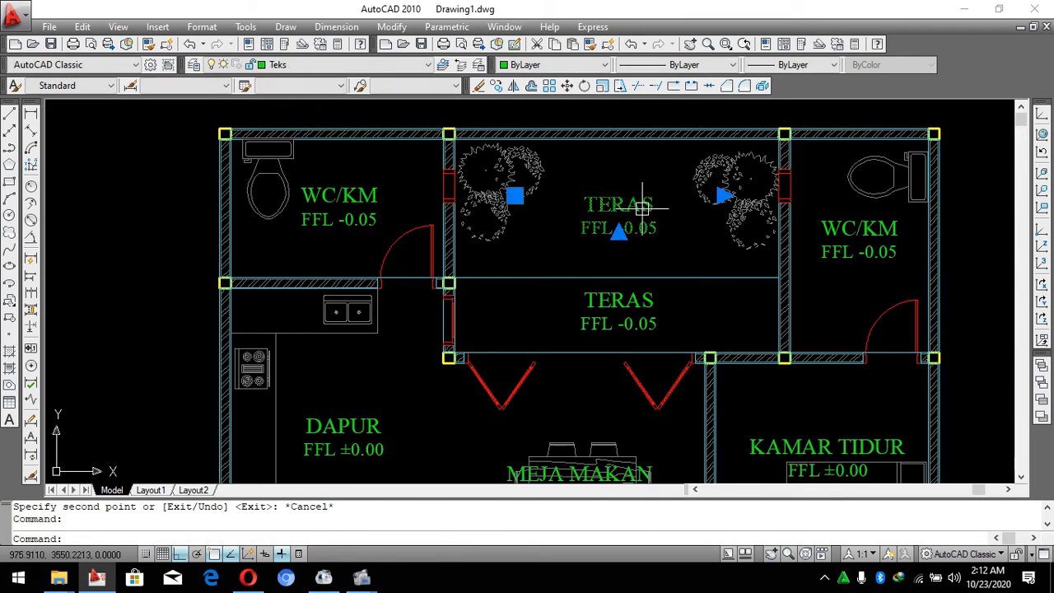
double_click(618, 213)
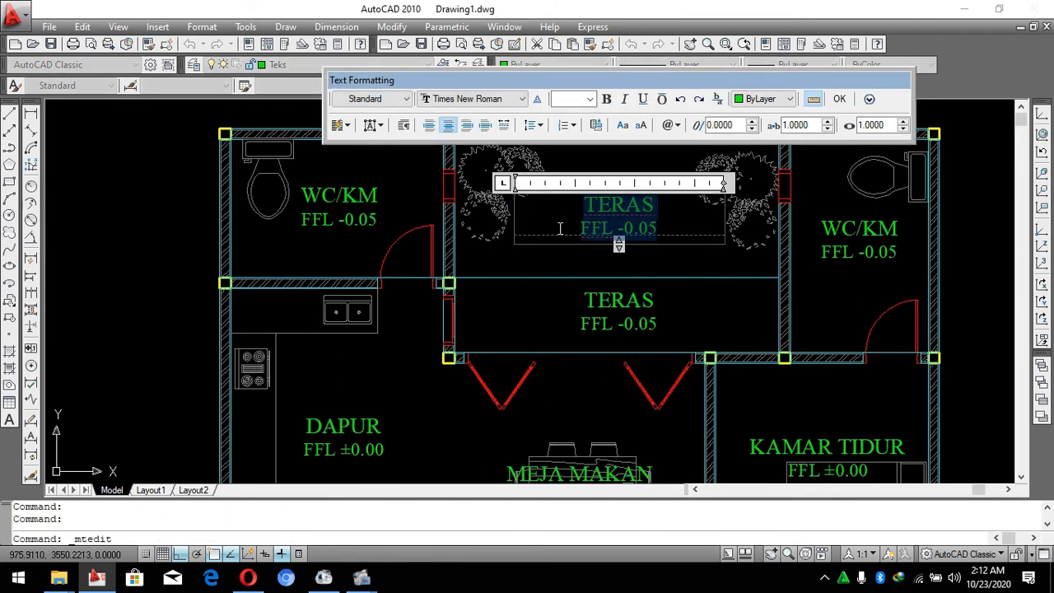
type("TA")
key("BackSpace")
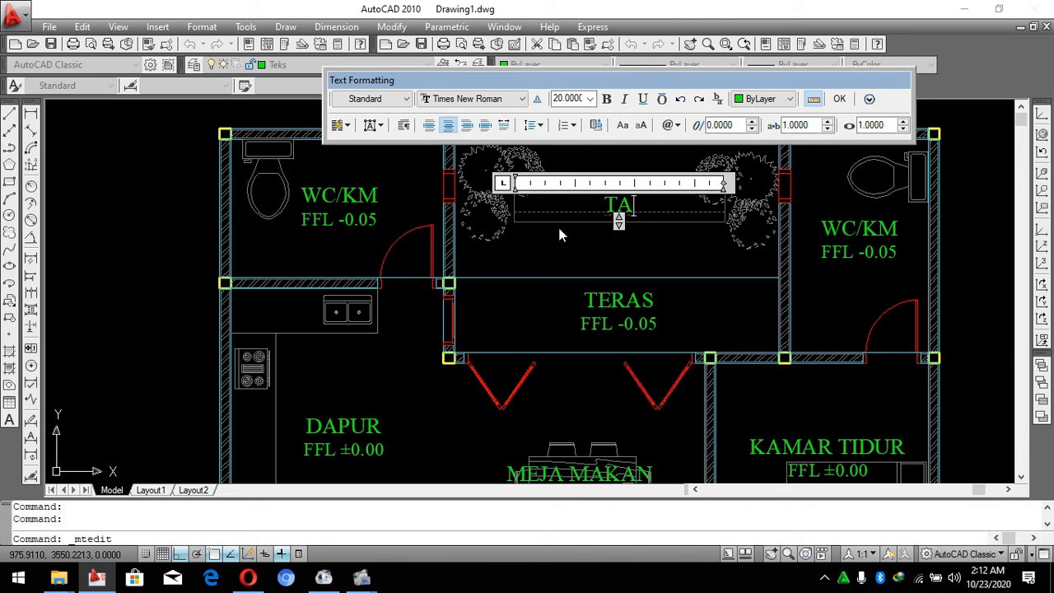
type("MAN")
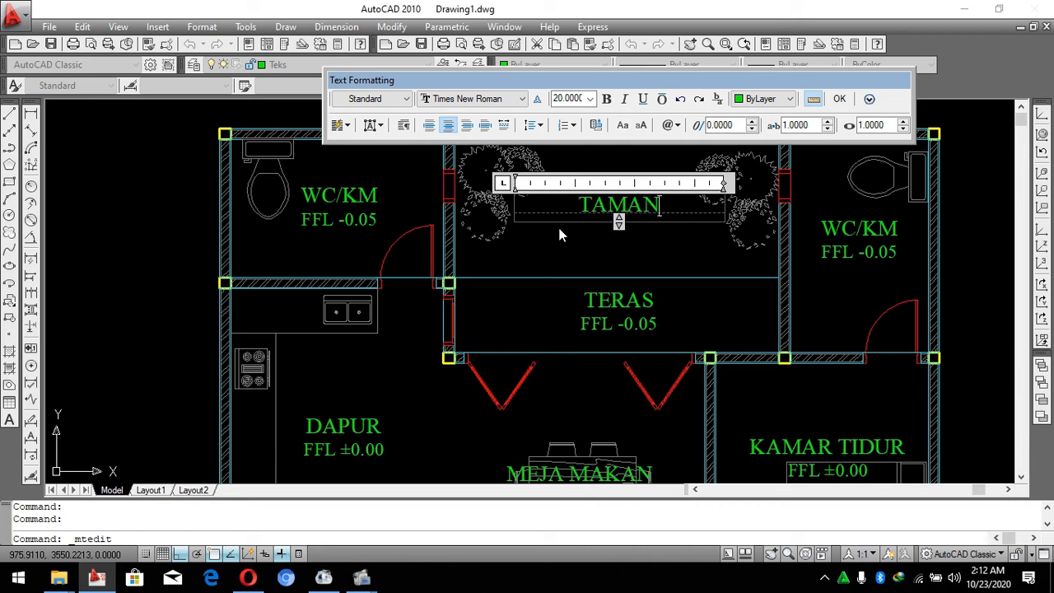
left_click(654, 265)
Move the TAMAN label slightly to centre it in the planted area.
type("m")
key("Return")
left_click(710, 235)
left_click(706, 236)
Examine the complete furnished floor plan and its room labels.
scroll(650, 159, "down", 5)
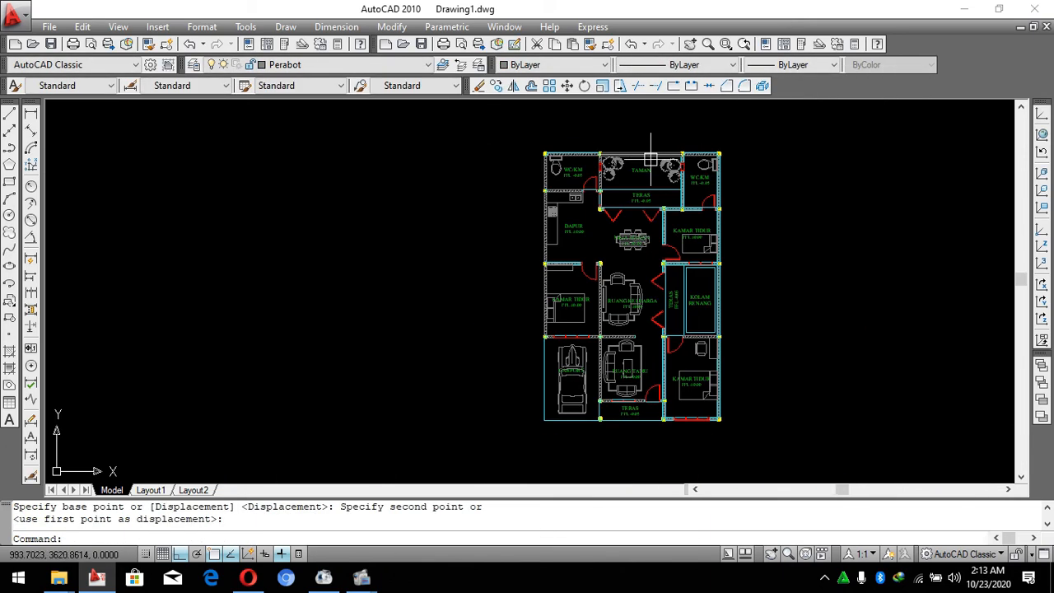
scroll(650, 371, "up", 3)
scroll(741, 313, "down", 4)
key("Escape")
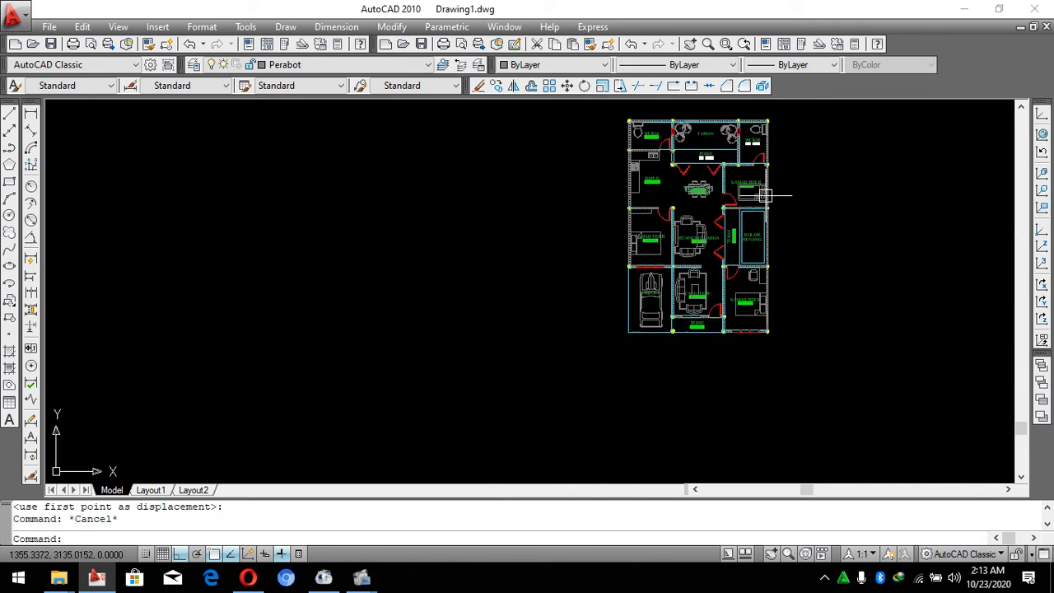
key("Escape")
scroll(761, 165, "up", 2)
scroll(663, 279, "down", 2)
scroll(718, 221, "up", 1)
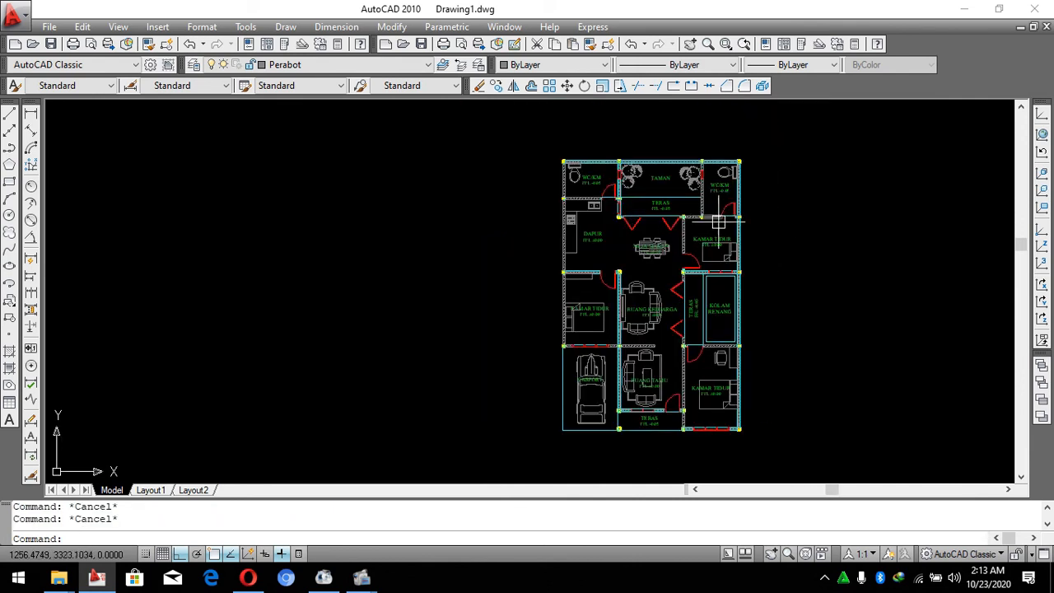
scroll(718, 220, "up", 5)
scroll(618, 220, "down", 1)
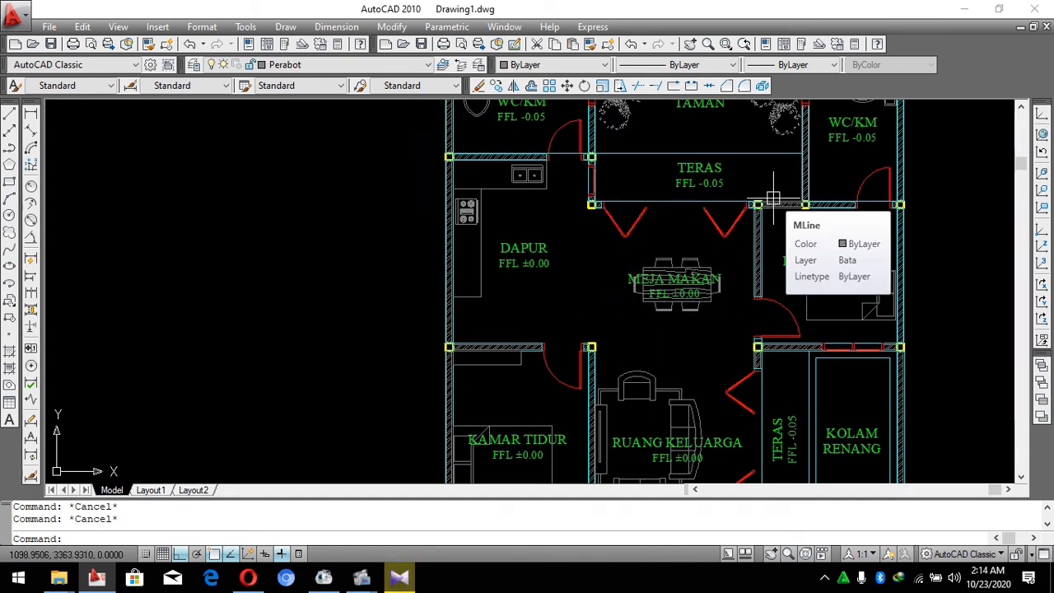
Modify the Standard dimension style, setting its text height to 20.
scroll(708, 247, "down", 3)
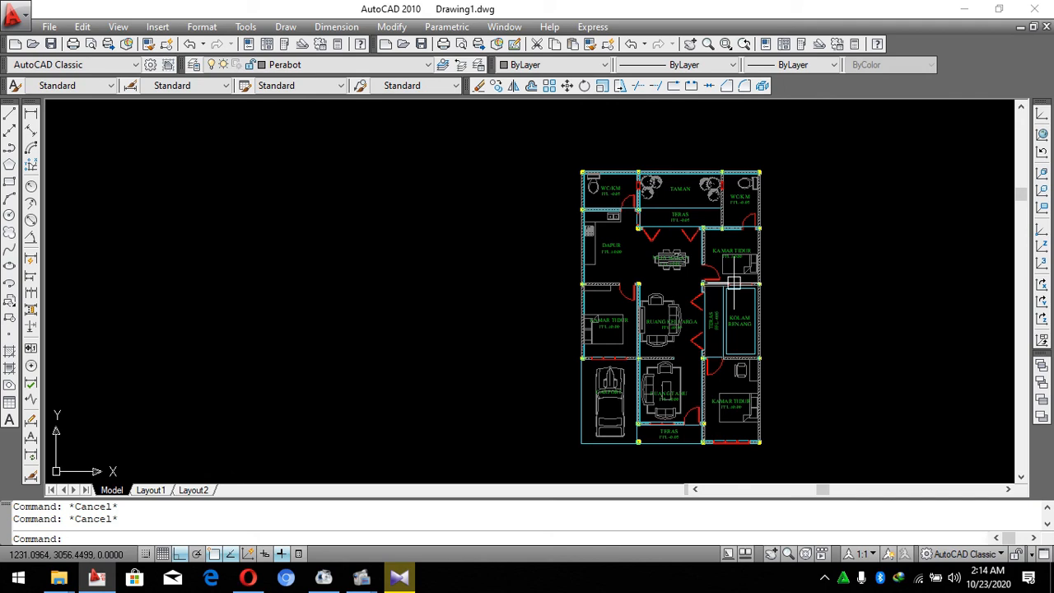
type("D")
key("Return")
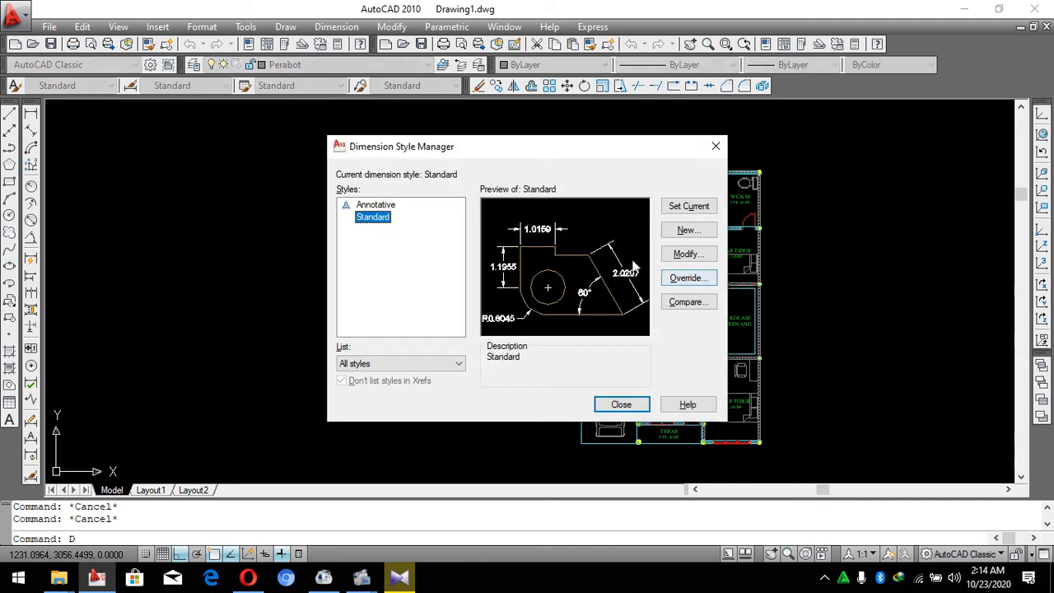
left_click(692, 257)
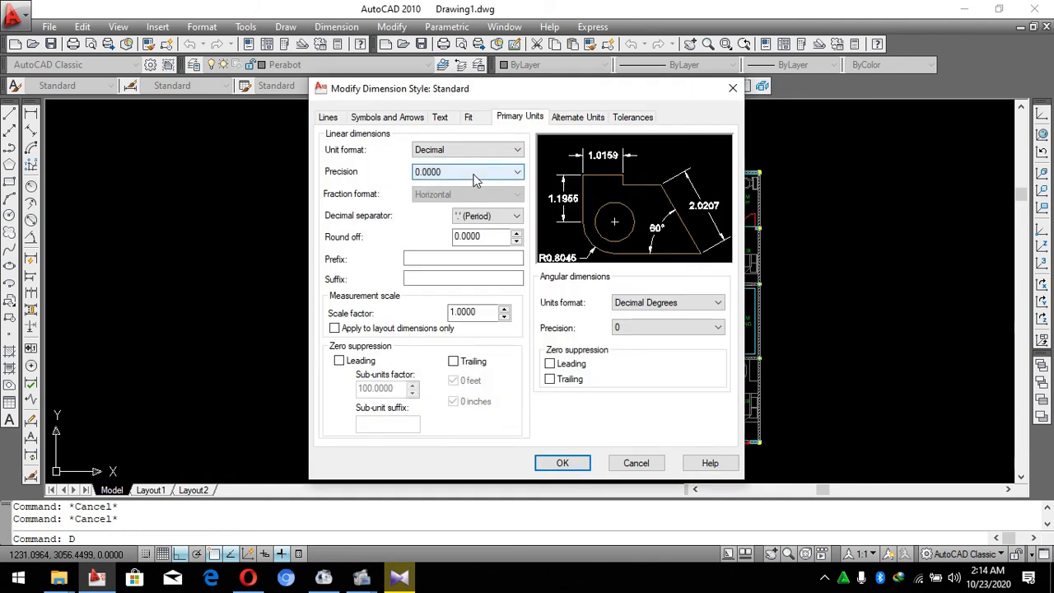
left_click(448, 121)
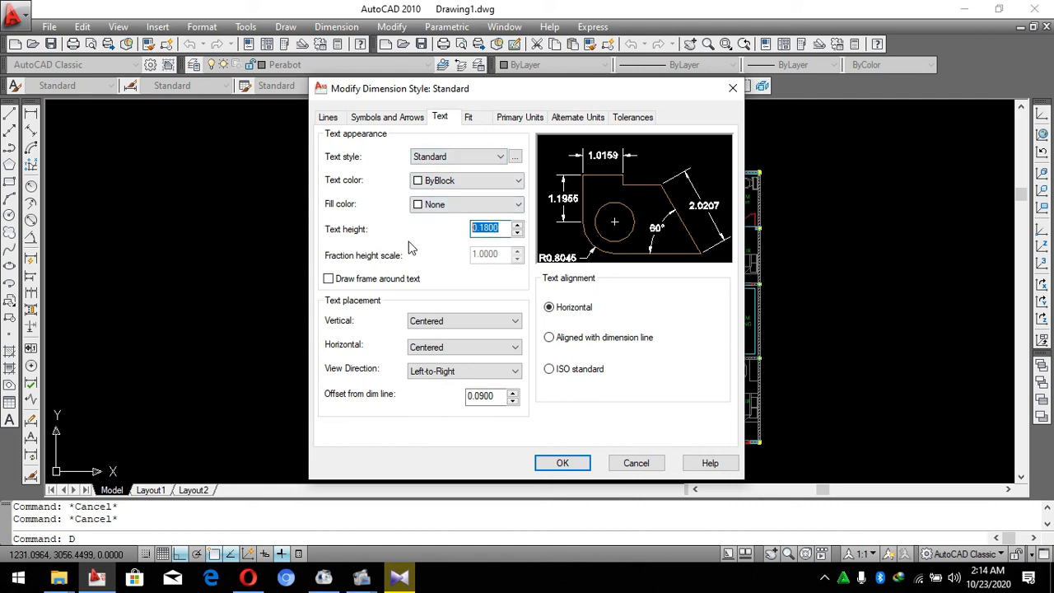
type("20")
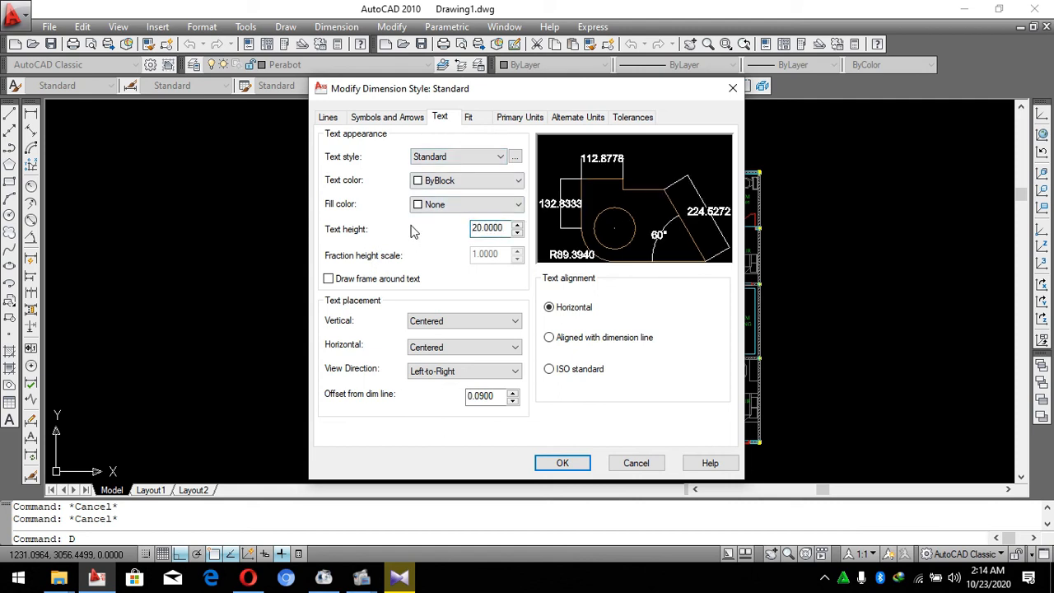
Set the dimension style's first and second arrowheads to Dot with an arrow size of 14.
left_click(385, 118)
left_click(402, 164)
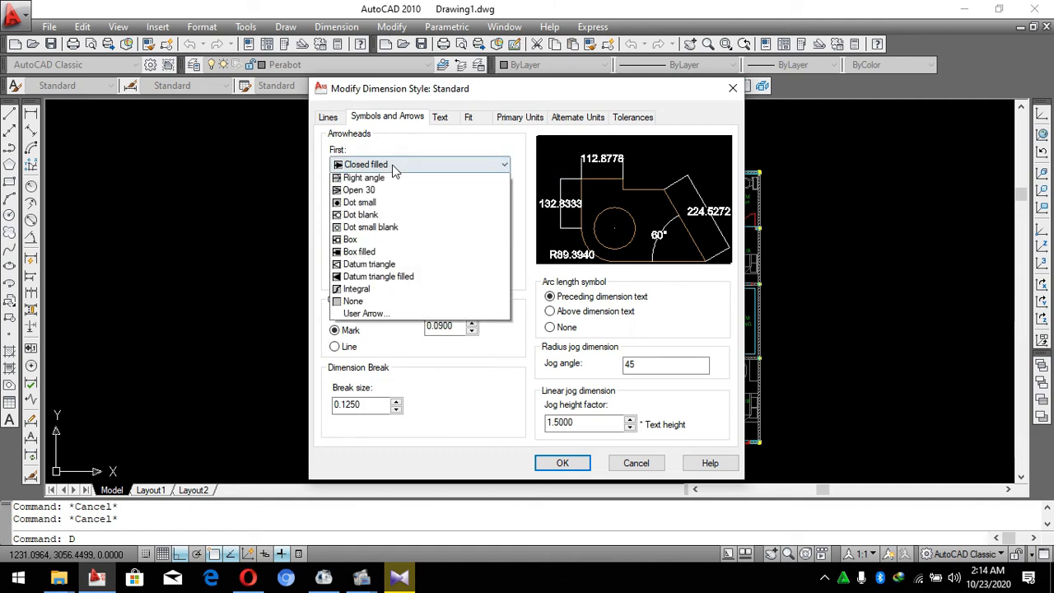
left_click(392, 218)
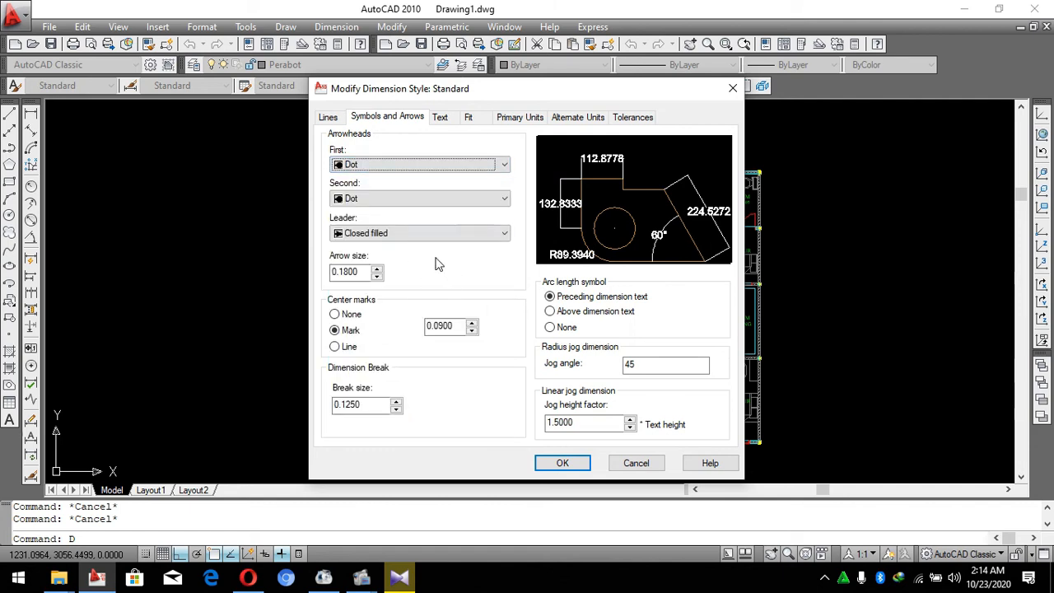
double_click(350, 272)
type("14")
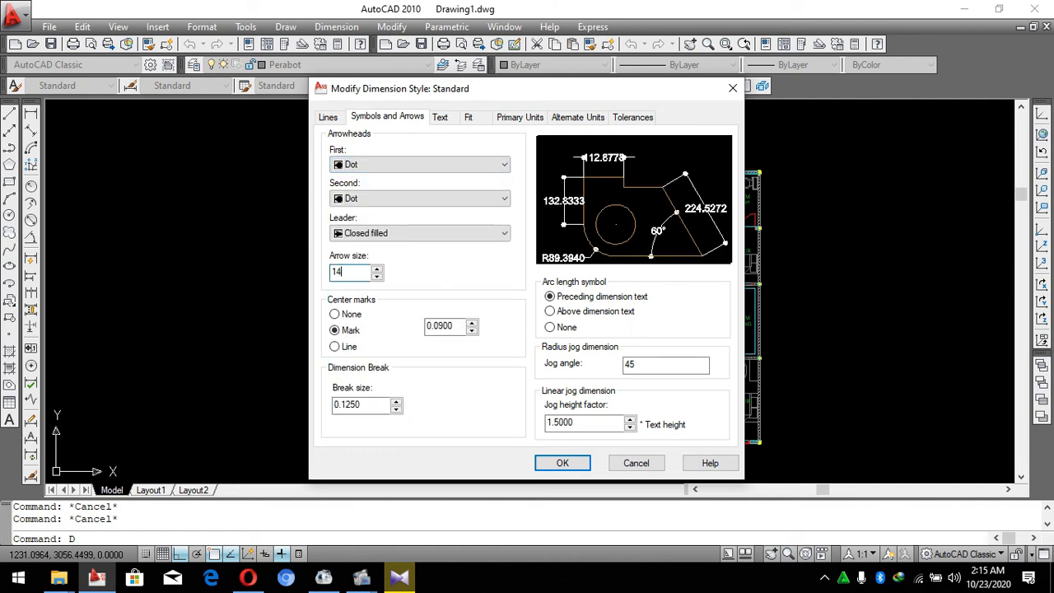
Set both the dimension lines and the extension lines of the style to red.
left_click(337, 117)
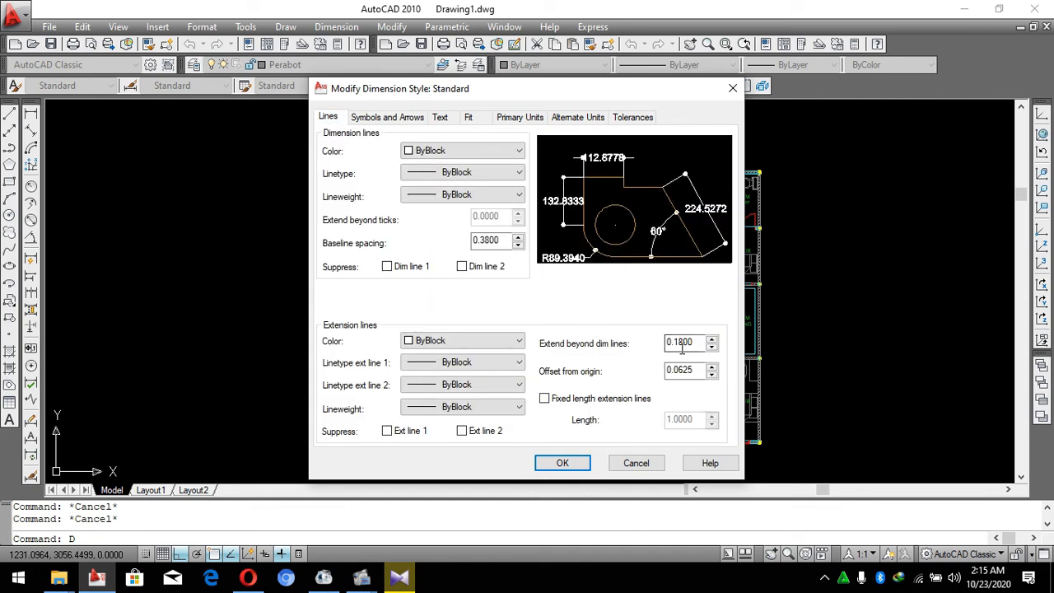
left_click(451, 151)
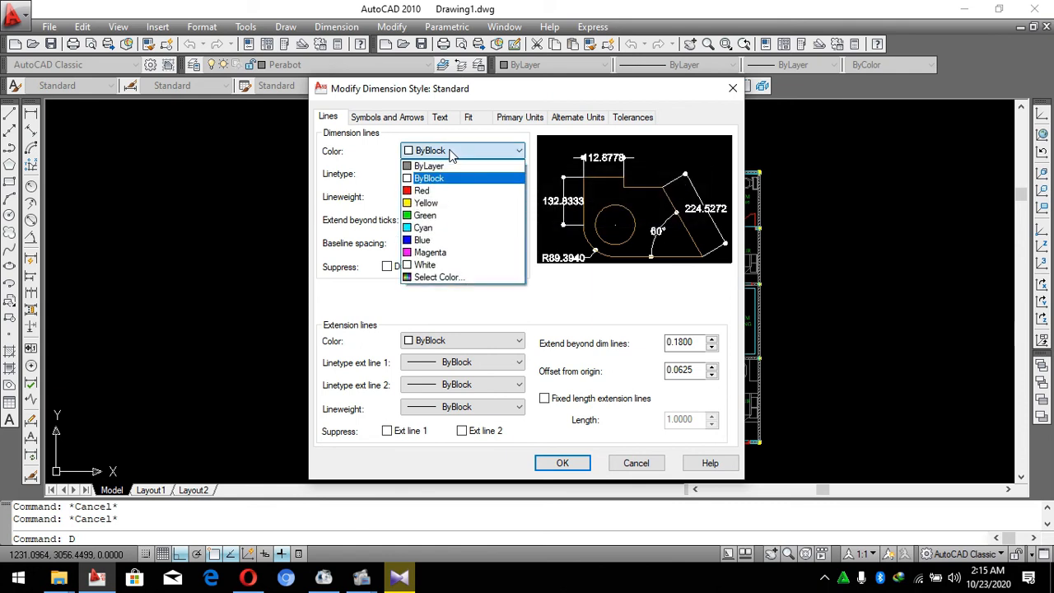
left_click(436, 195)
left_click(485, 337)
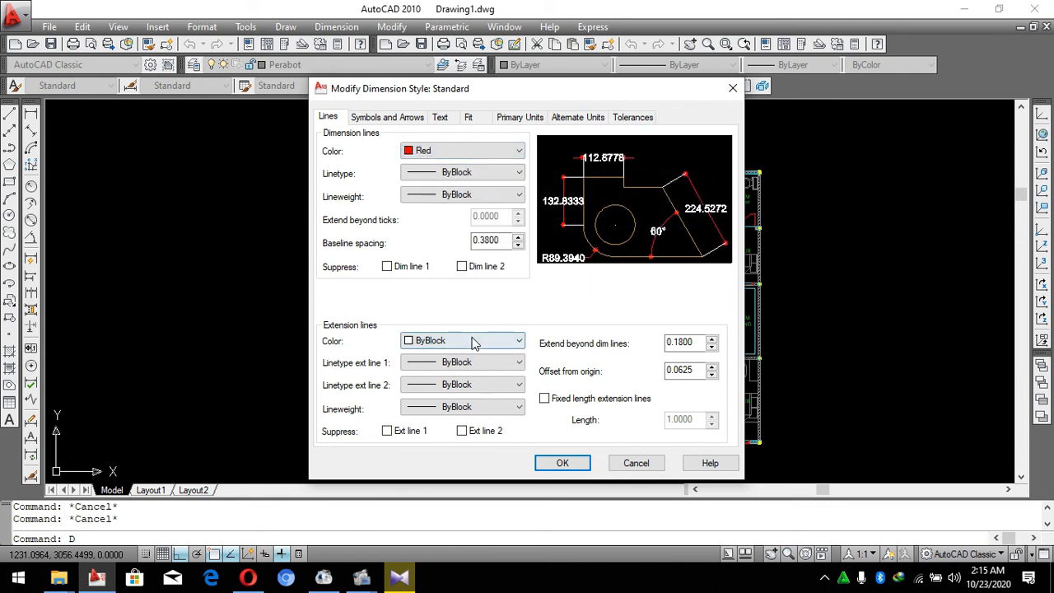
left_click(466, 381)
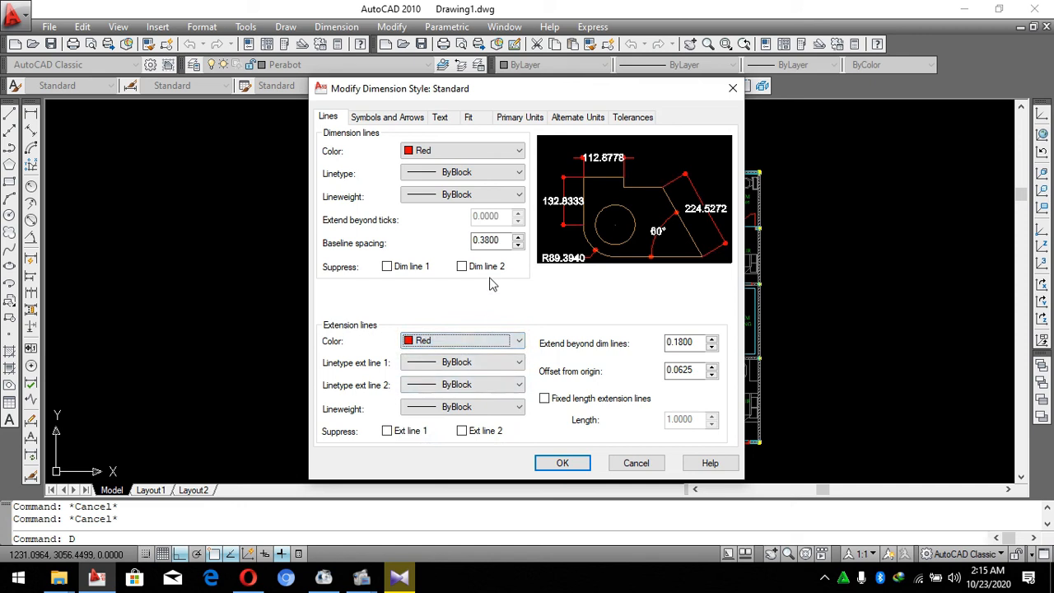
left_click(466, 172)
left_click(656, 231)
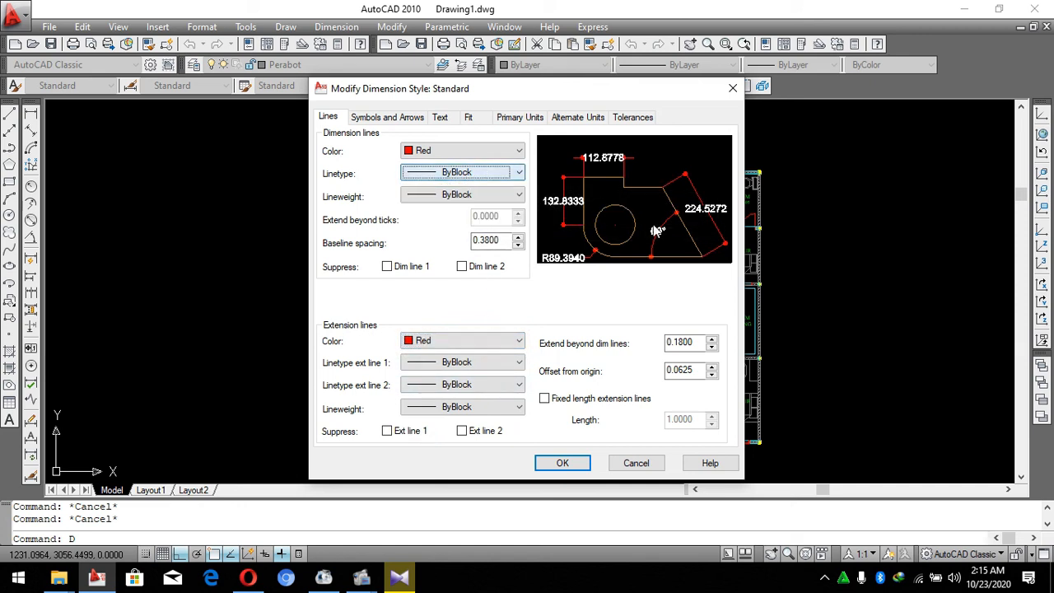
Set the dimension text color to green.
left_click(442, 117)
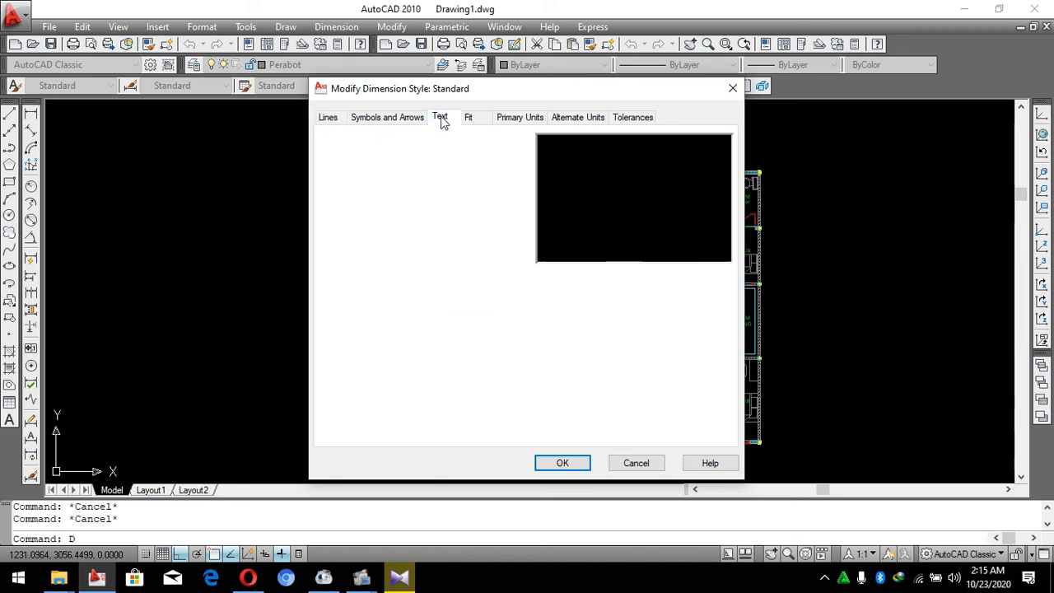
left_click(489, 181)
left_click(463, 209)
left_click(466, 181)
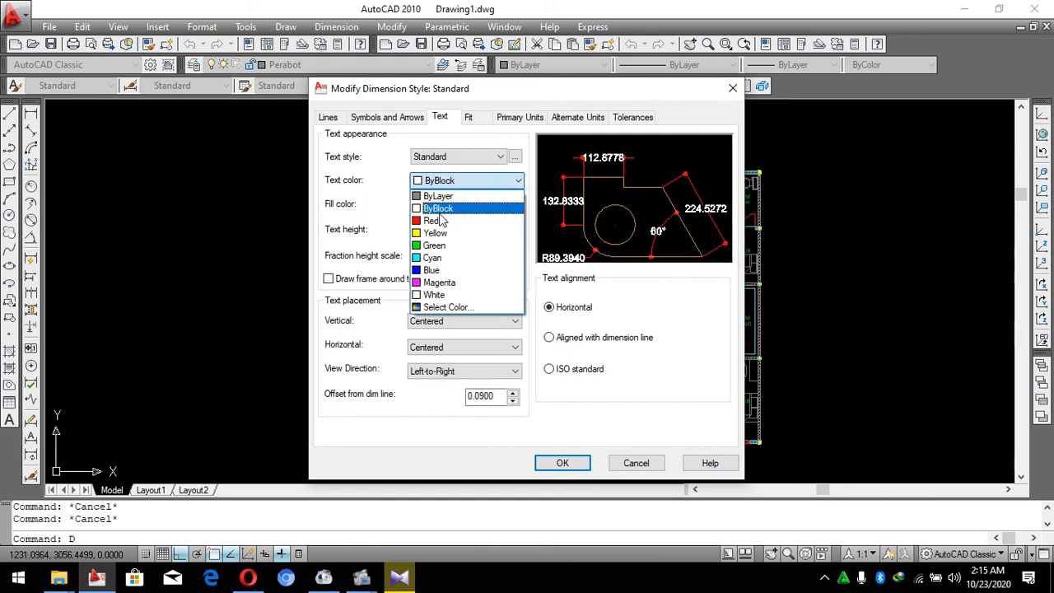
left_click(457, 249)
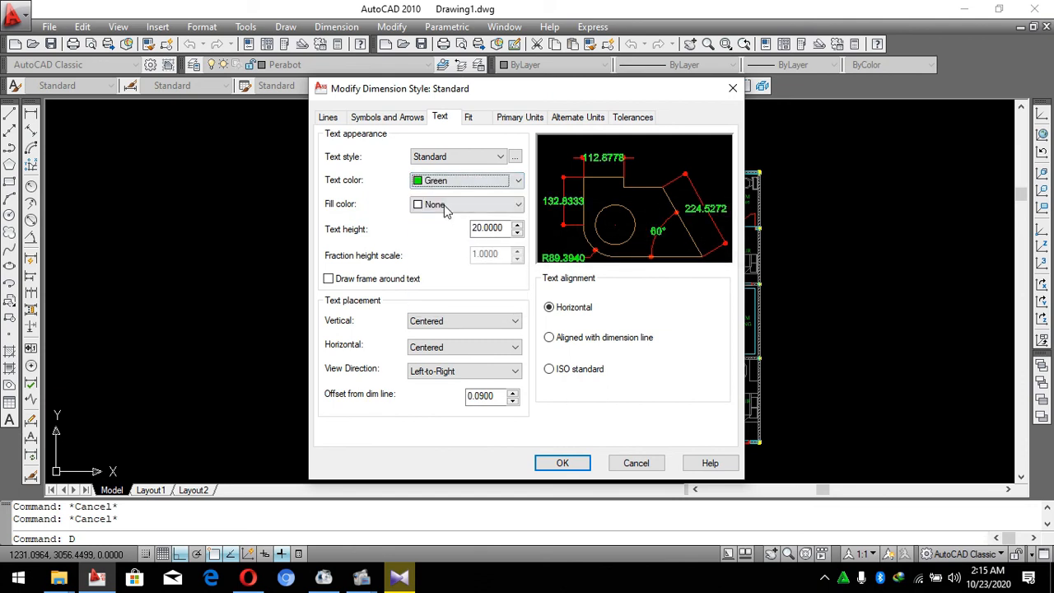
Try a ByLayer fill color behind the dimension text and return the fill to None.
left_click(445, 208)
left_click(448, 216)
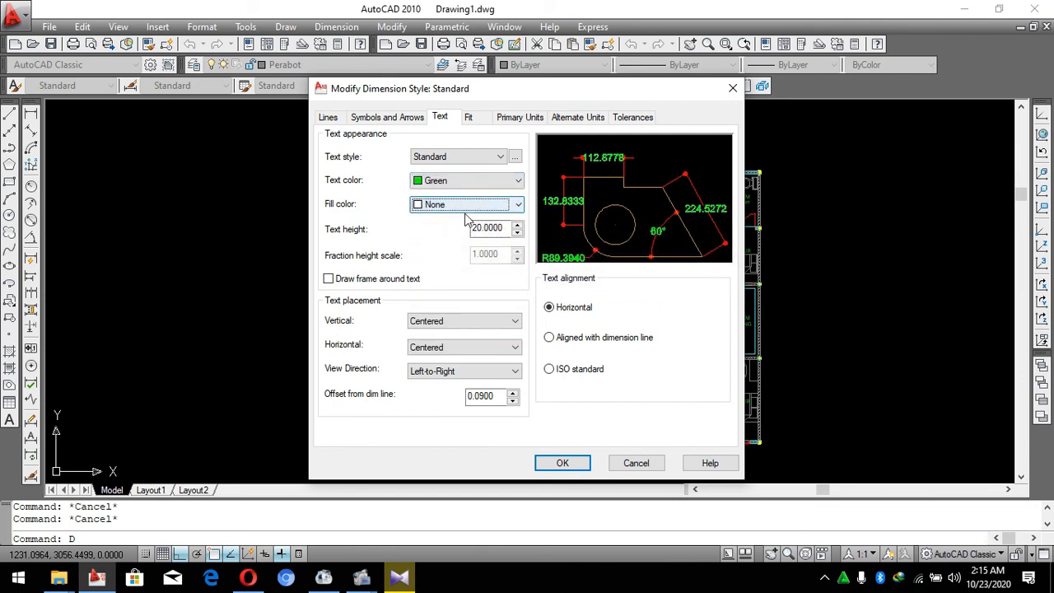
left_click(442, 206)
left_click(441, 242)
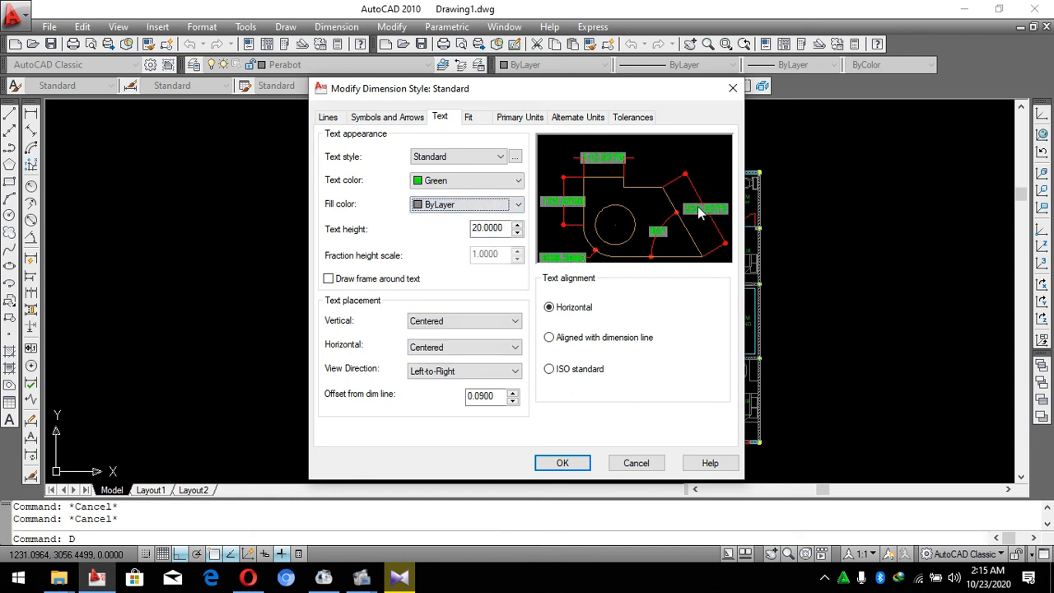
left_click(509, 209)
left_click(458, 223)
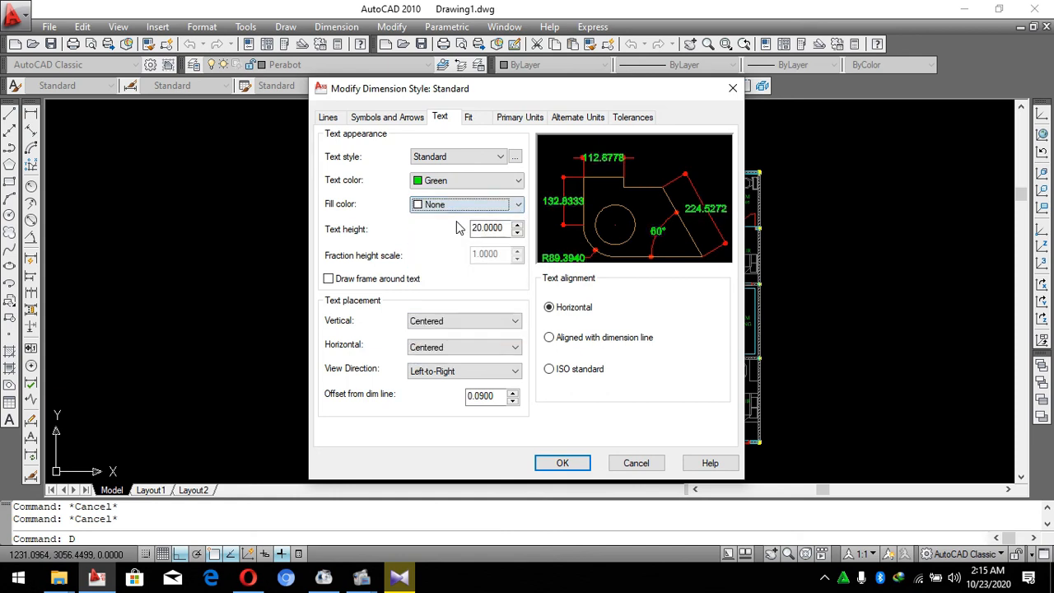
Suppress trailing zeros in linear dimensions and set their precision to 0.00.
left_click(515, 122)
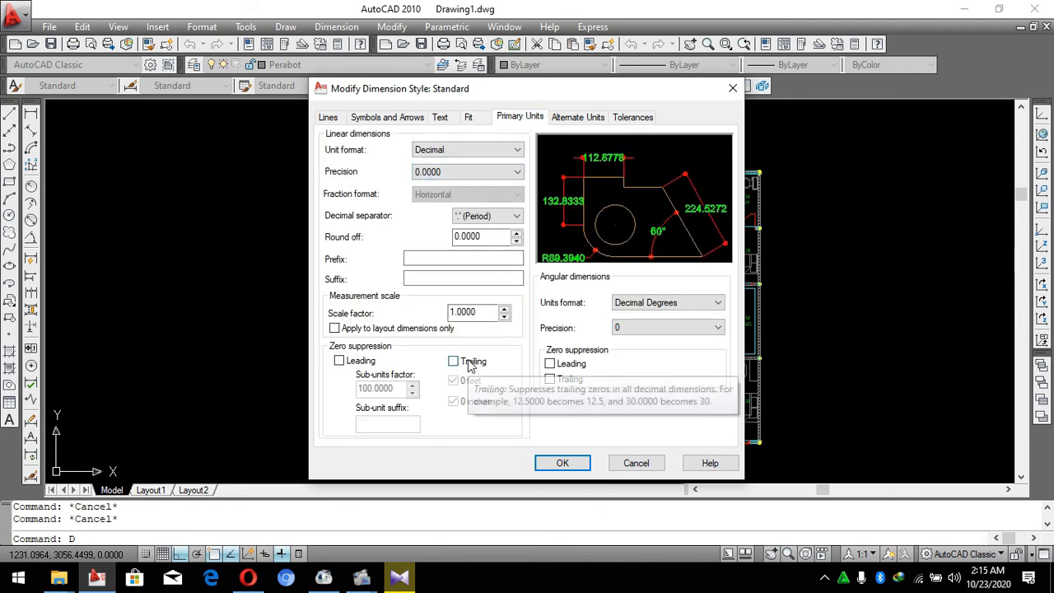
left_click(471, 362)
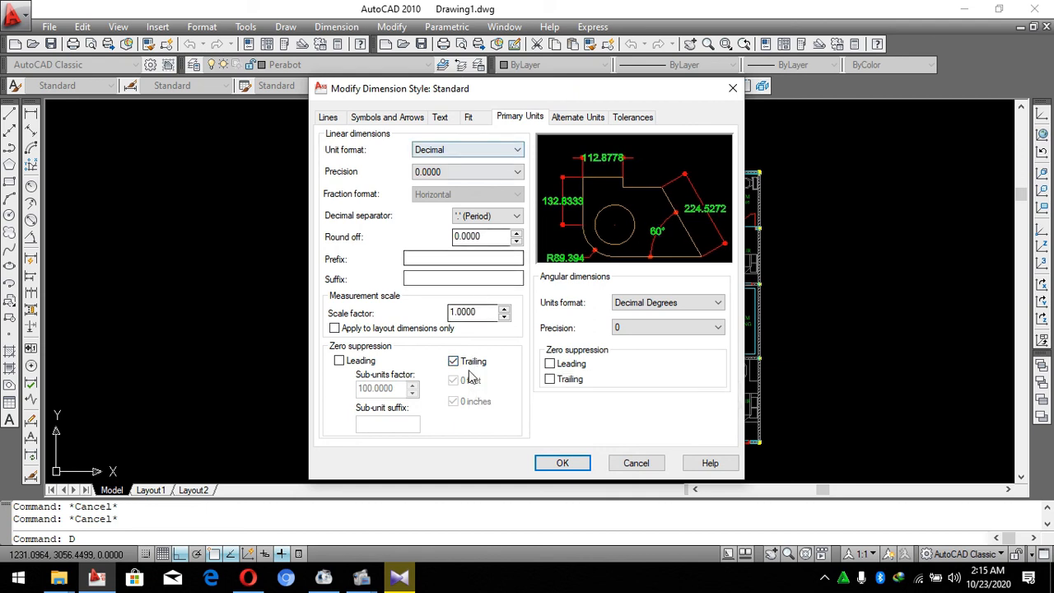
left_click(464, 172)
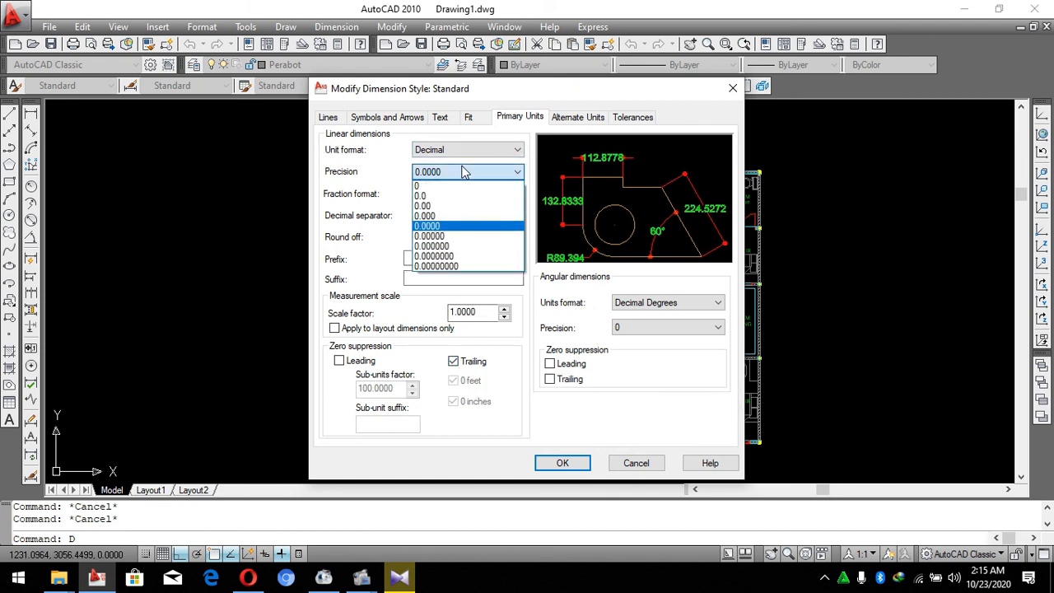
left_click(436, 205)
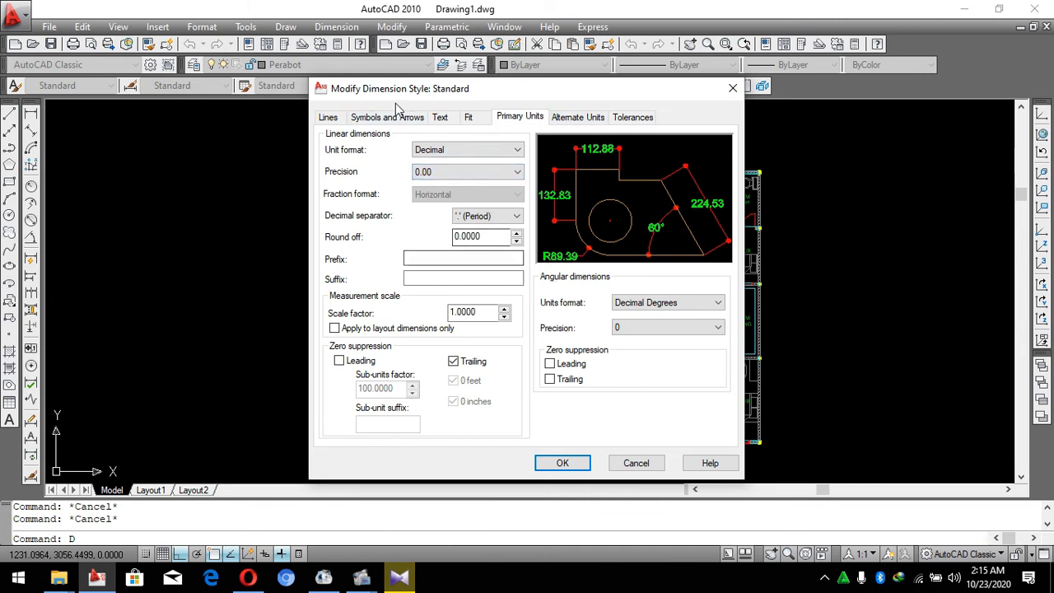
Set the extension lines to extend 0 beyond the dimension lines with a 20 offset from origin, and save the style.
left_click(328, 117)
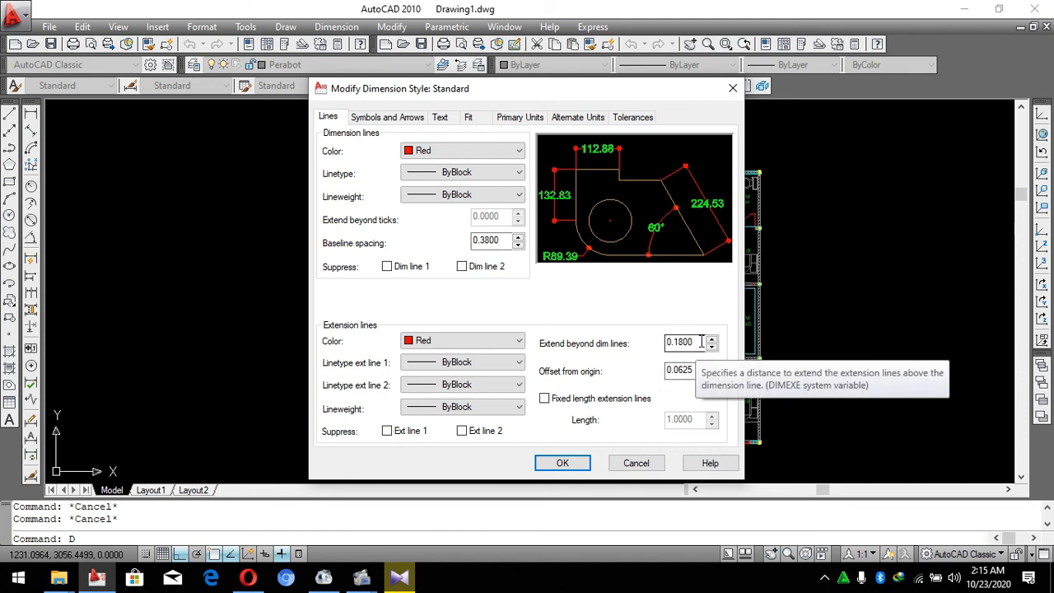
left_click_drag(696, 344, 563, 338)
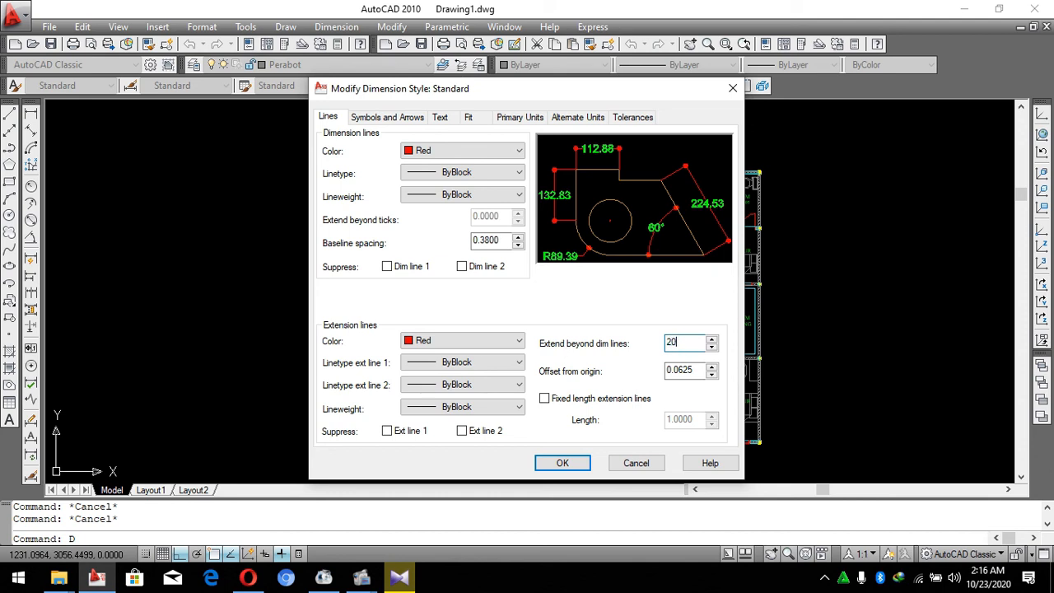
key("Return")
left_click_drag(704, 344, 547, 373)
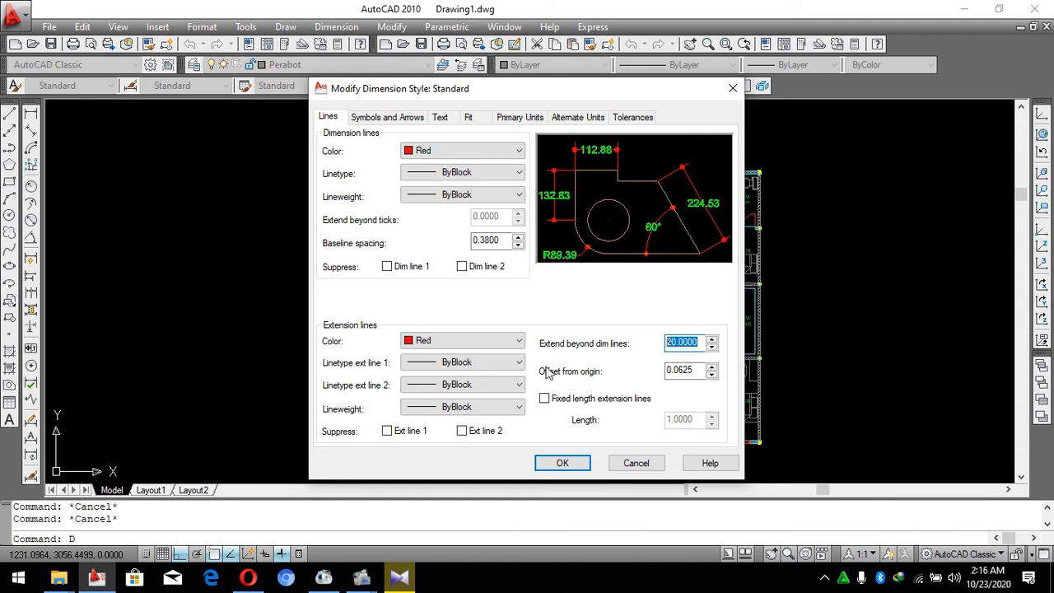
type("0")
key("Return")
double_click(700, 370)
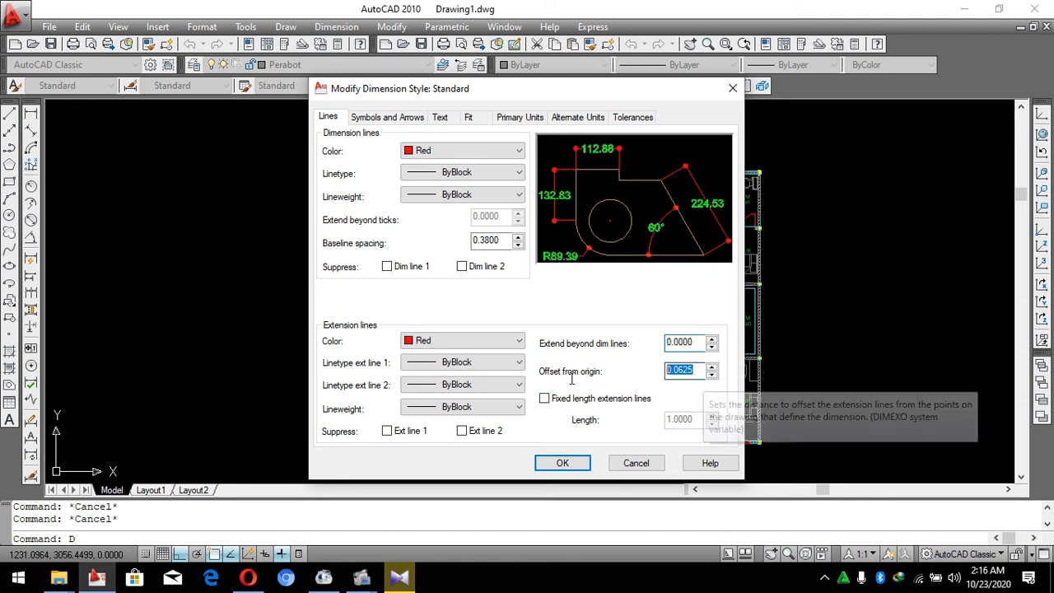
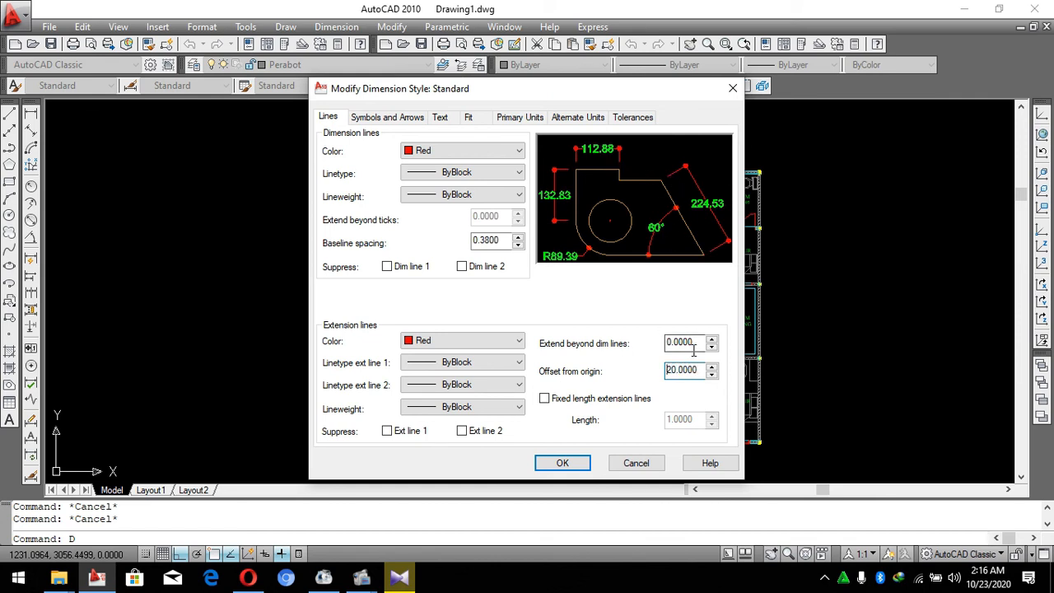
left_click(563, 464)
left_click(618, 405)
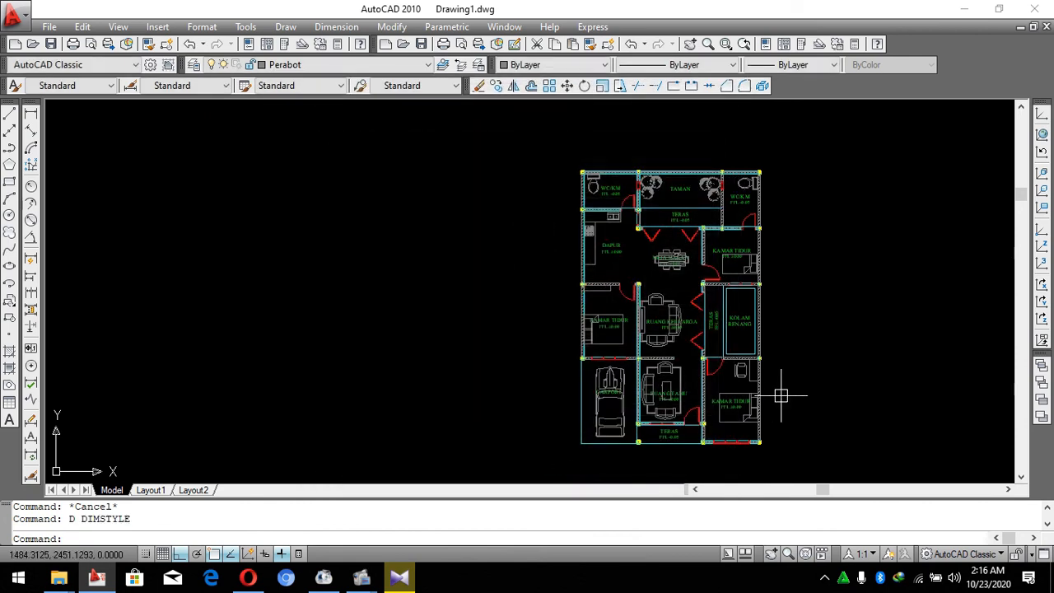
Draw a vertical construction line through the outer lower-right corner of the front bedroom's corner column.
key("Escape")
scroll(781, 396, "up", 3)
scroll(800, 412, "down", 4)
scroll(670, 353, "up", 6)
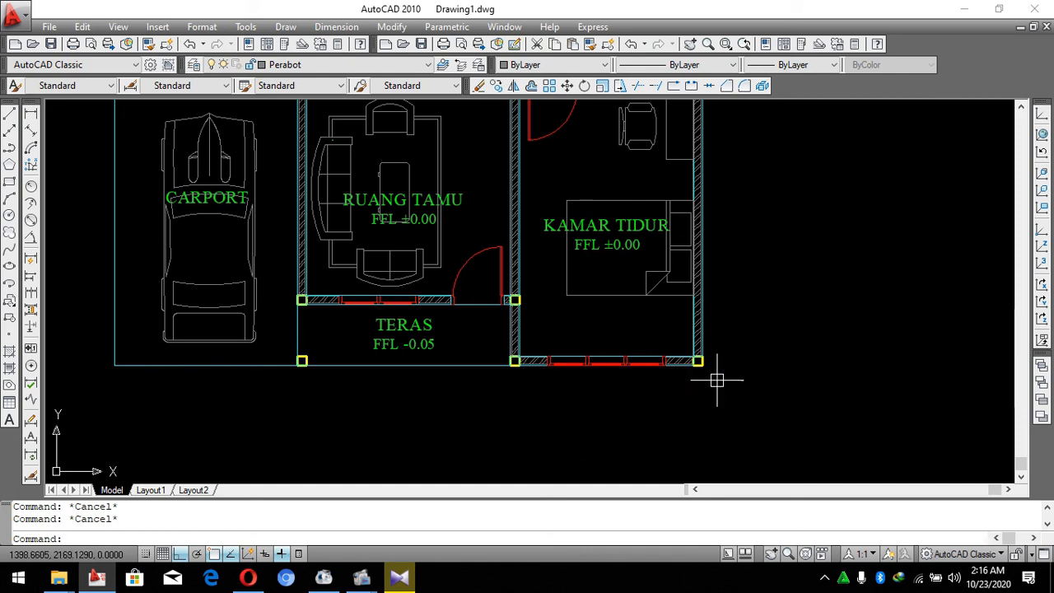
type("XL")
key("Return")
scroll(710, 362, "up", 3)
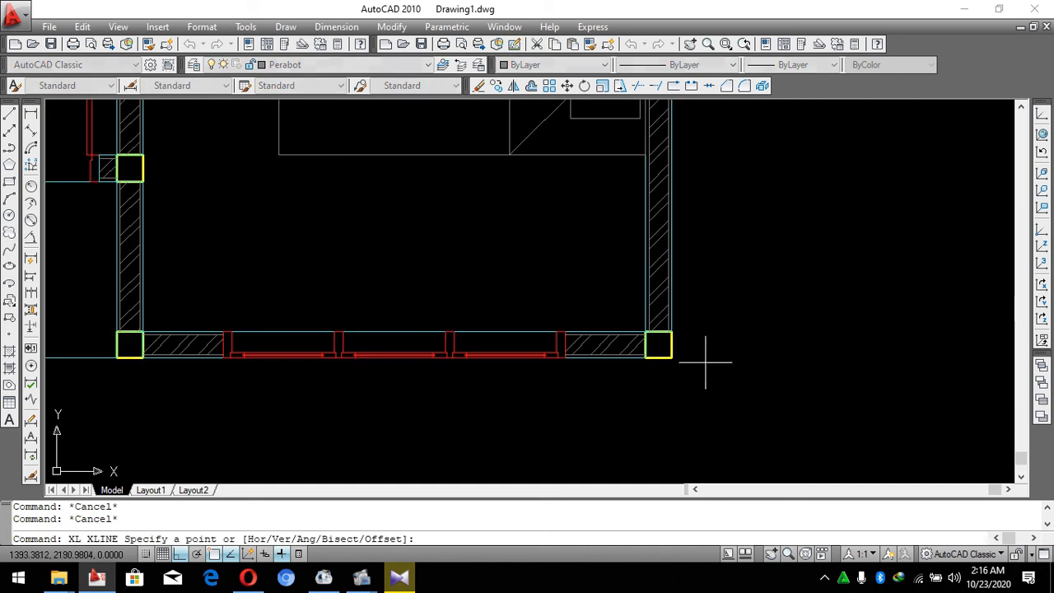
left_click(668, 354)
scroll(676, 398, "down", 6)
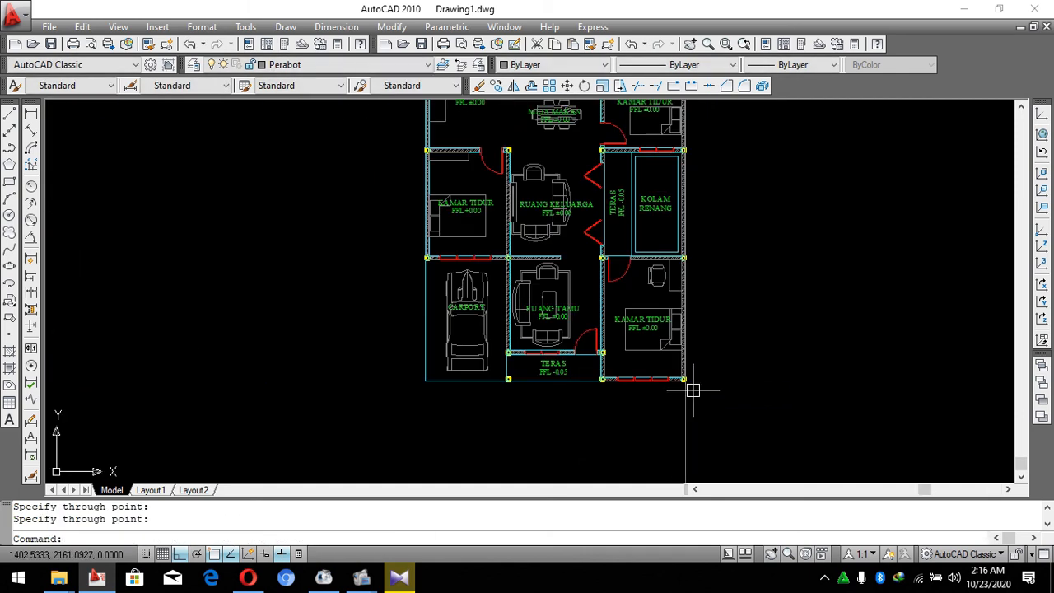
key("Escape")
Move the vertical construction line 100 units to the right, away from the house's outer wall.
scroll(708, 424, "up", 3)
scroll(708, 424, "up", 2)
left_click(700, 429)
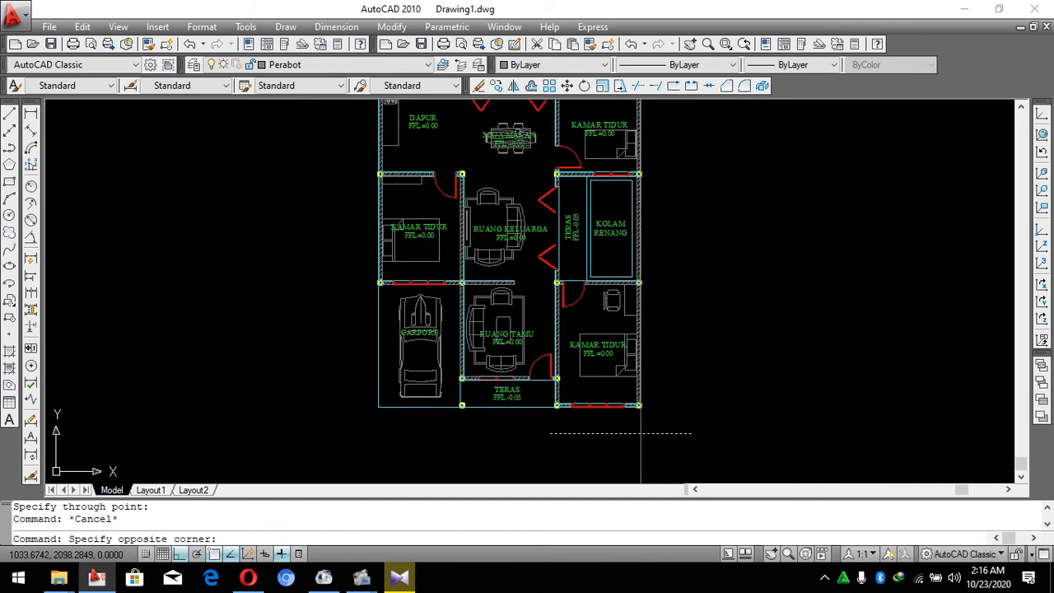
left_click(593, 383)
type("M")
key("Return")
left_click(683, 346)
type("1")
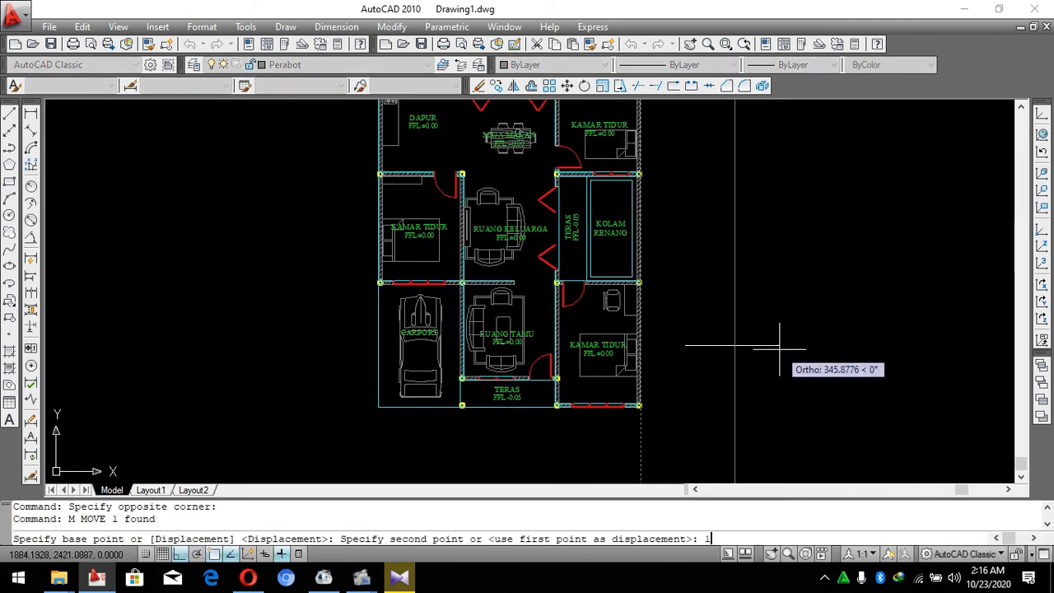
type("00")
key("Return")
key("Escape")
key("Escape")
scroll(654, 362, "up", 2)
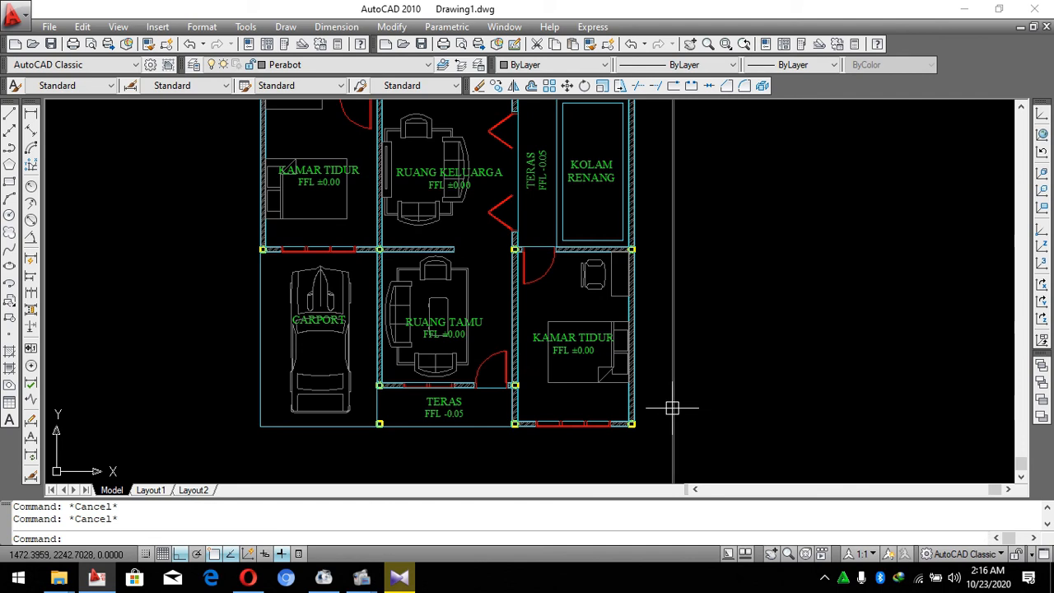
Draw a horizontal construction line at the front bedroom's lower-right corner column.
type("XL")
key("Return")
scroll(650, 416, "up", 3)
left_click(635, 420)
left_click(694, 418)
key("Escape")
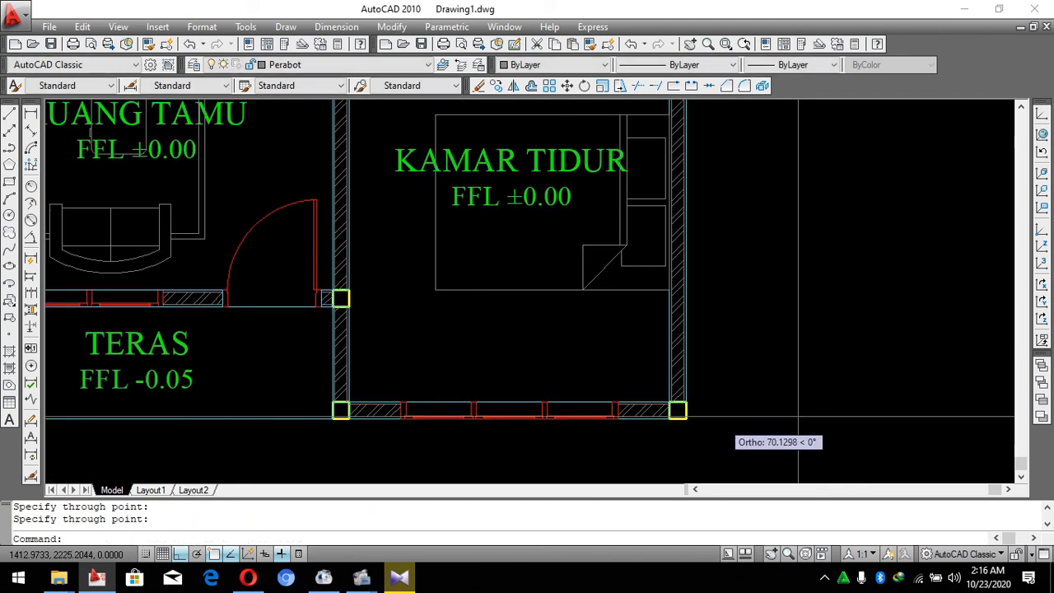
scroll(756, 396, "down", 2)
key("Escape")
Move the horizontal construction line down onto the bottom edge of the front bedroom's corner column.
scroll(495, 384, "up", 1)
middle_click_drag(496, 385, 610, 357)
left_click(335, 375)
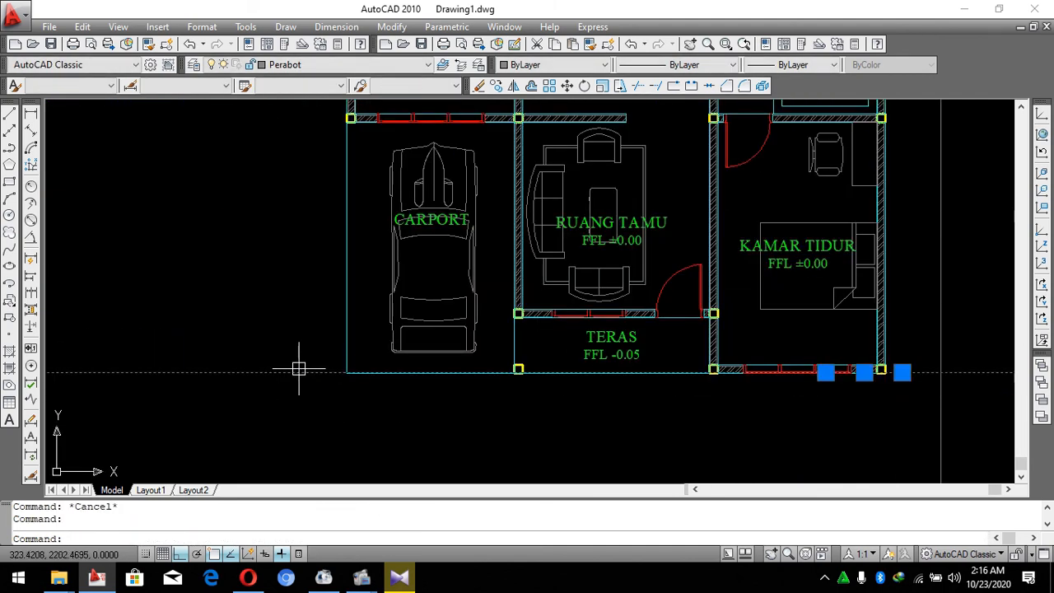
type("m")
key("Return")
scroll(873, 362, "up", 6)
left_click(898, 427)
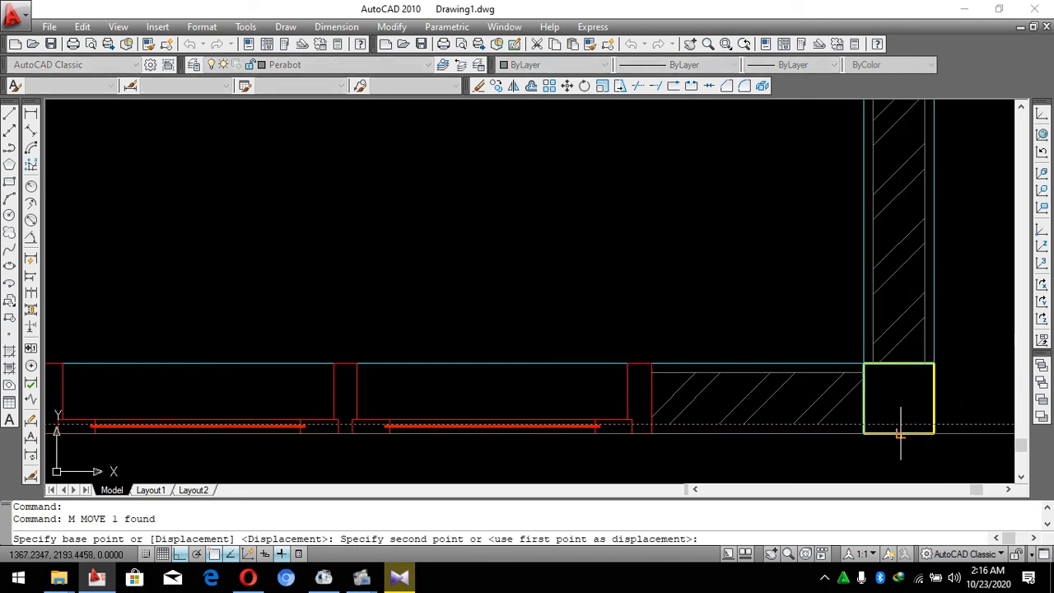
left_click(898, 435)
Move the front horizontal construction line 80 units down, away from the front wall.
left_click(1003, 453)
left_click(981, 425)
scroll(982, 424, "down", 5)
type("m")
key("Return")
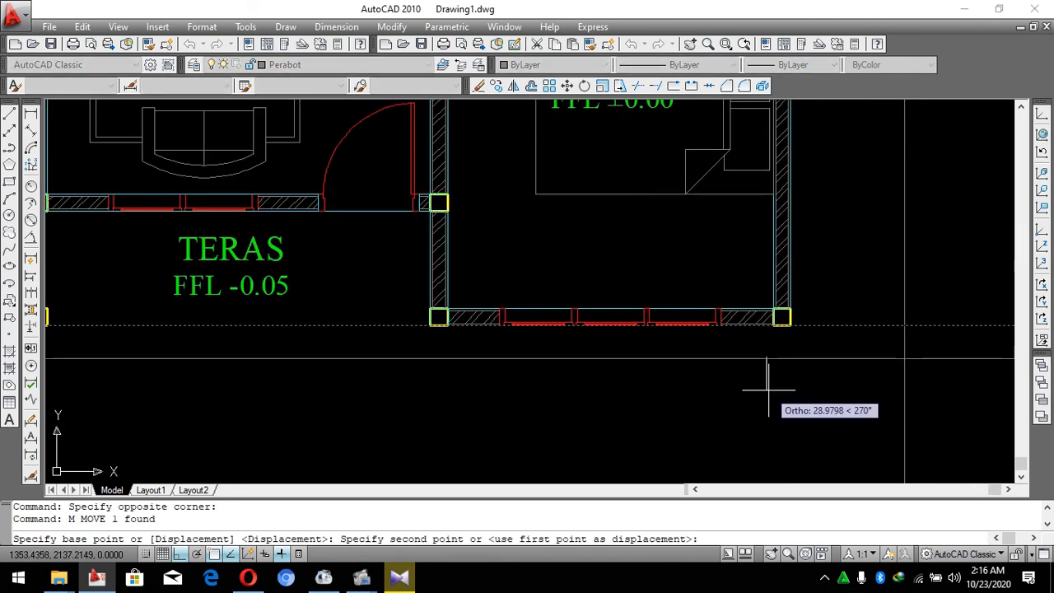
type("0")
key("Return")
scroll(494, 440, "down", 5)
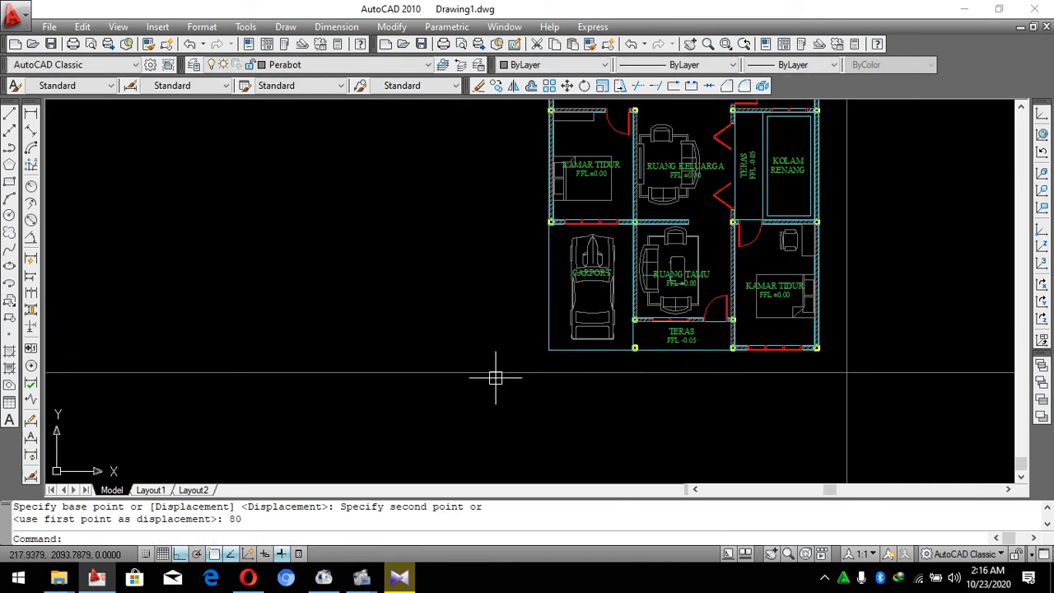
Draw a vertical construction line along the carport's outer left edge.
key("Escape")
type("XL")
scroll(501, 371, "up", 5)
scroll(501, 324, "down", 2)
key("Return")
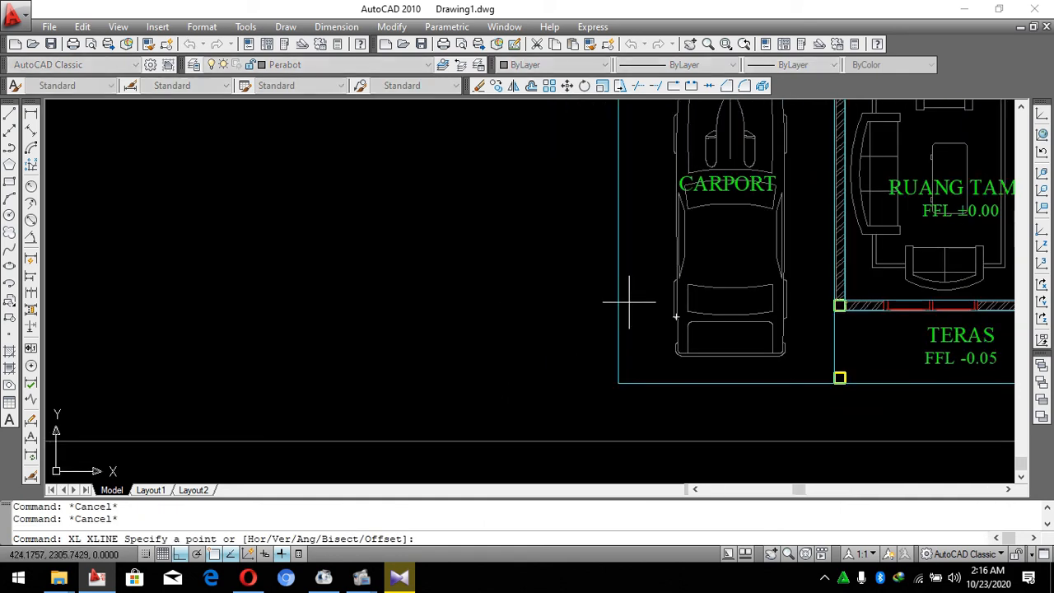
left_click(619, 304)
left_click(616, 365)
key("Escape")
Move the vertical construction line at the carport 80 units left, away from the house.
left_click(617, 396)
type("m")
key("Return")
left_click(765, 426)
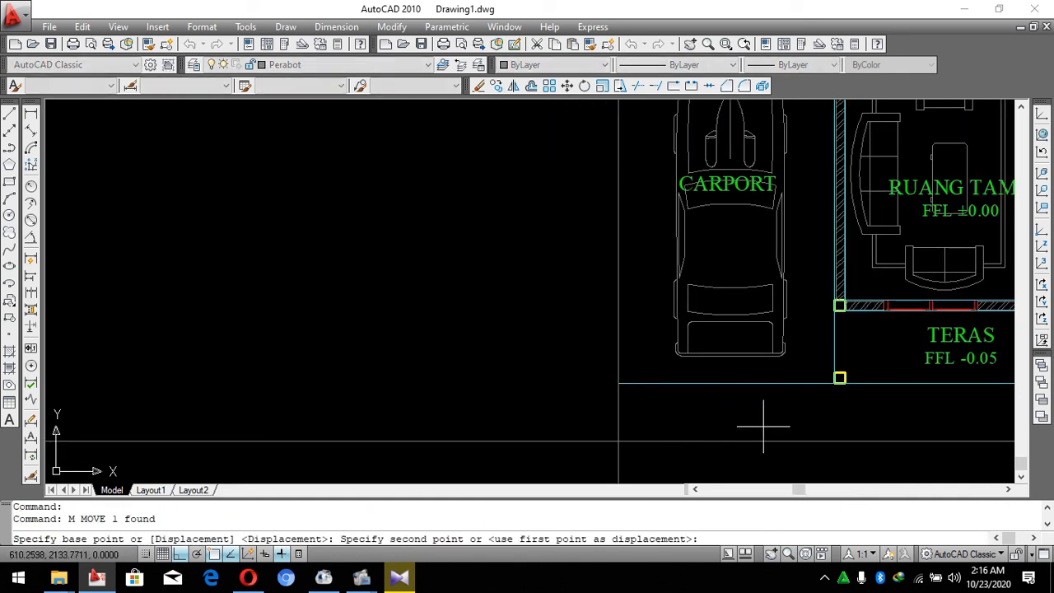
type("80")
key("Return")
scroll(674, 424, "down", 5)
key("Escape")
key("Escape")
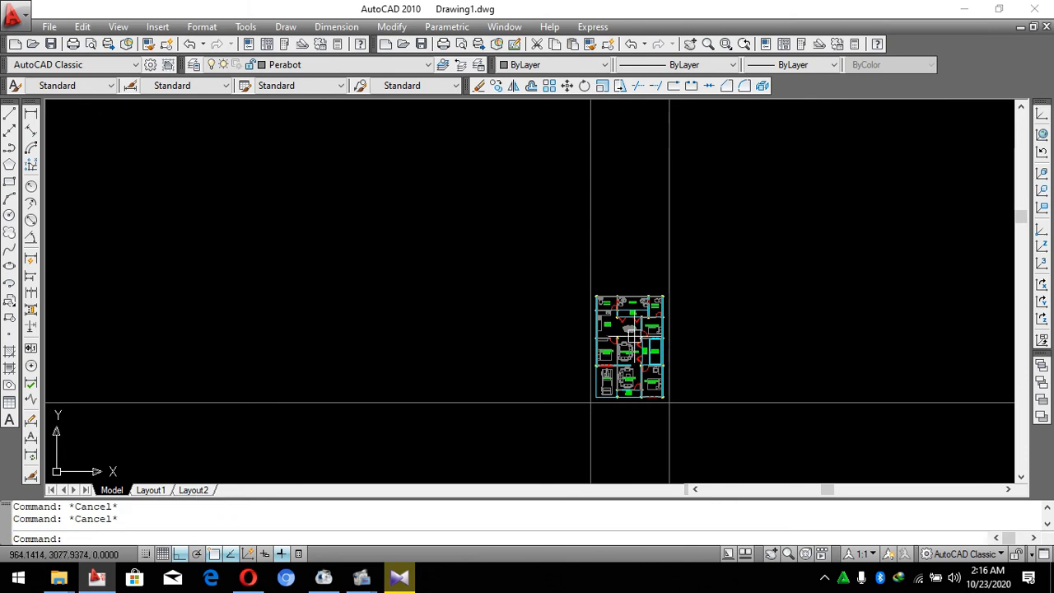
Draw a horizontal construction line along the outer edge of the rear wall.
type("XL")
key("Return")
scroll(675, 269, "up", 5)
scroll(607, 346, "up", 3)
left_click(606, 346)
left_click(753, 346)
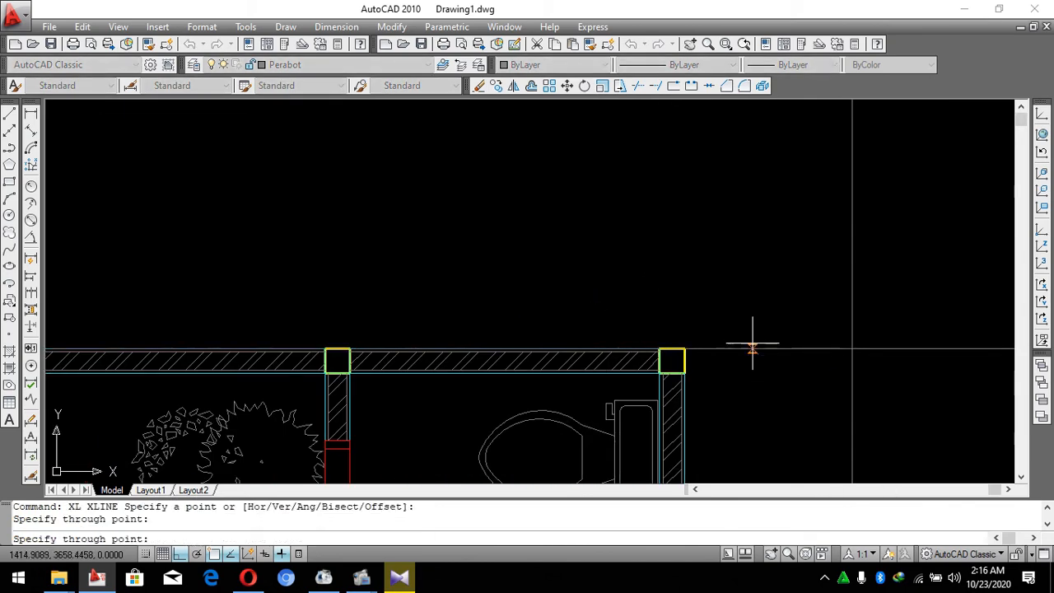
key("Escape")
Move the rear horizontal construction line 80 units up, away from the house.
left_click_drag(753, 362, 717, 322)
type("m")
key("Return")
left_click(762, 411)
type("80")
key("Return")
scroll(698, 219, "down", 4)
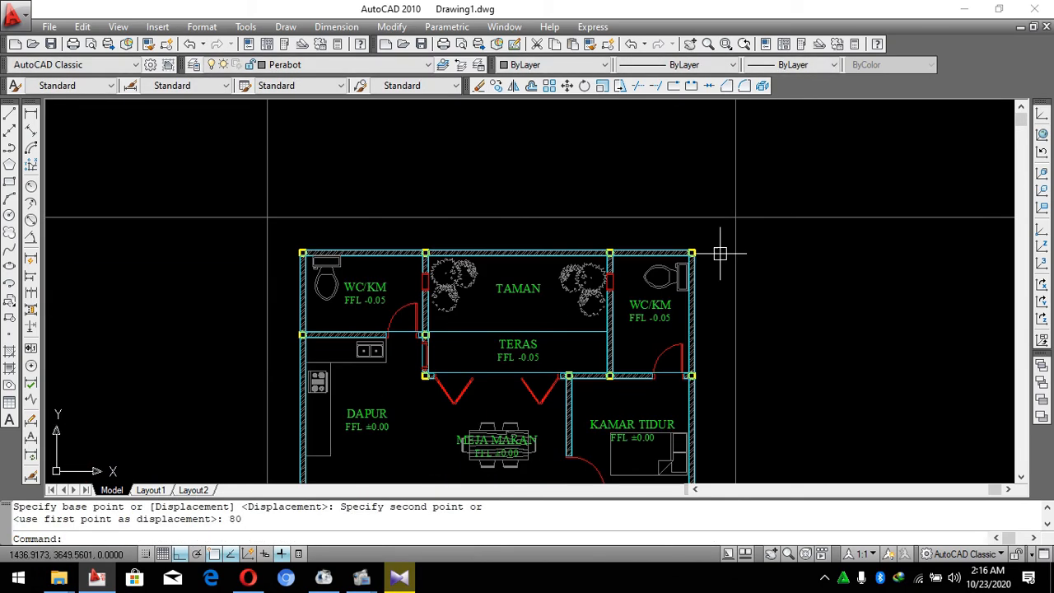
Move the vertical construction line beside the pool and bedrooms 20 units left, closer to the house.
left_click(751, 271)
left_click(708, 316)
scroll(683, 186, "down", 3)
type("m")
key("Return")
left_click(816, 306)
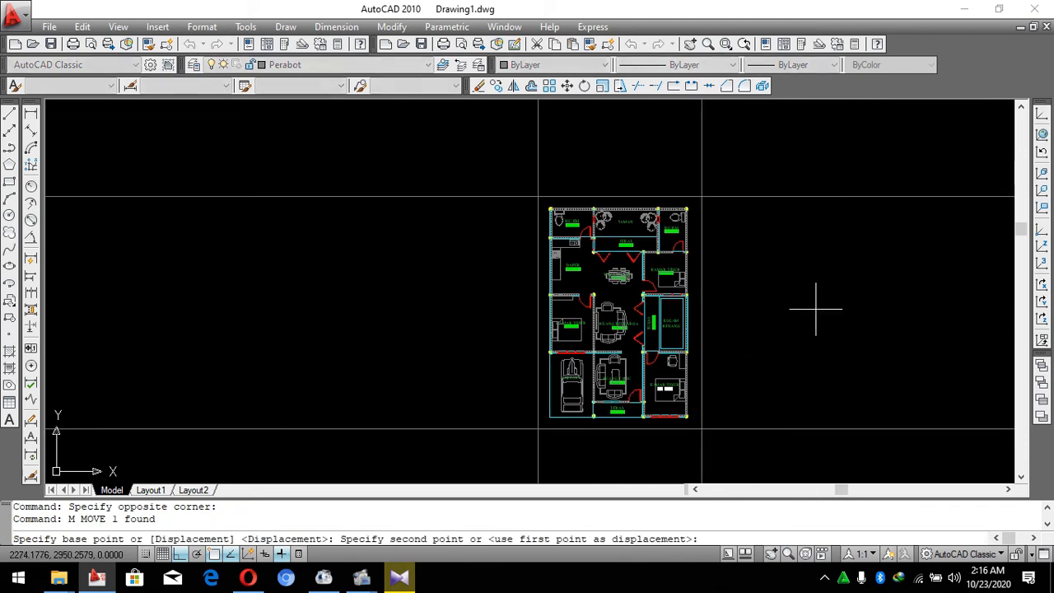
type("2")
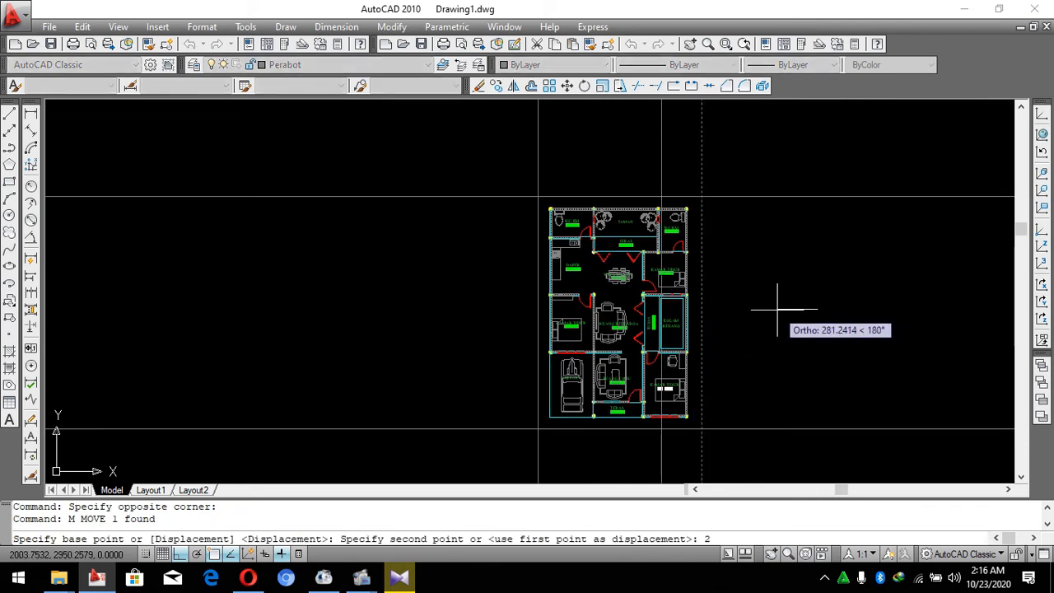
type("0")
key("Return")
key("Escape")
Dimension the horizontal gap between the front bedroom's corner column and the right construction line.
scroll(715, 440, "up", 5)
type("DA")
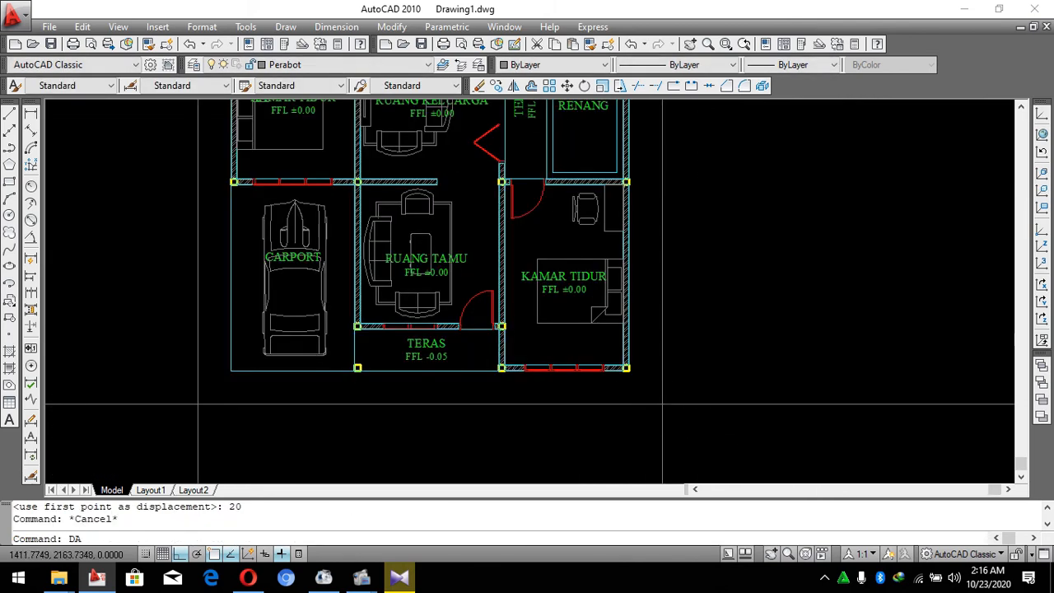
scroll(607, 355, "up", 5)
type("L")
key("Return")
left_click(598, 349)
left_click(694, 344)
left_click(646, 387)
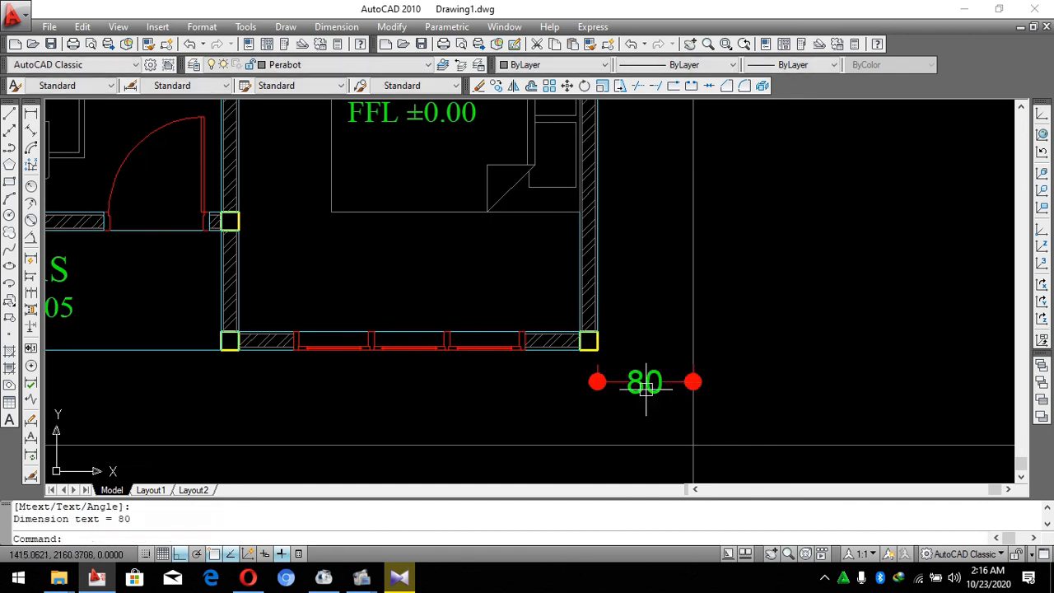
Erase the dimension between the front bedroom's corner column and the right construction line.
scroll(646, 387, "up", 2)
left_click(596, 377)
left_click(640, 365)
scroll(670, 358, "down", 3)
type("e")
key("Return")
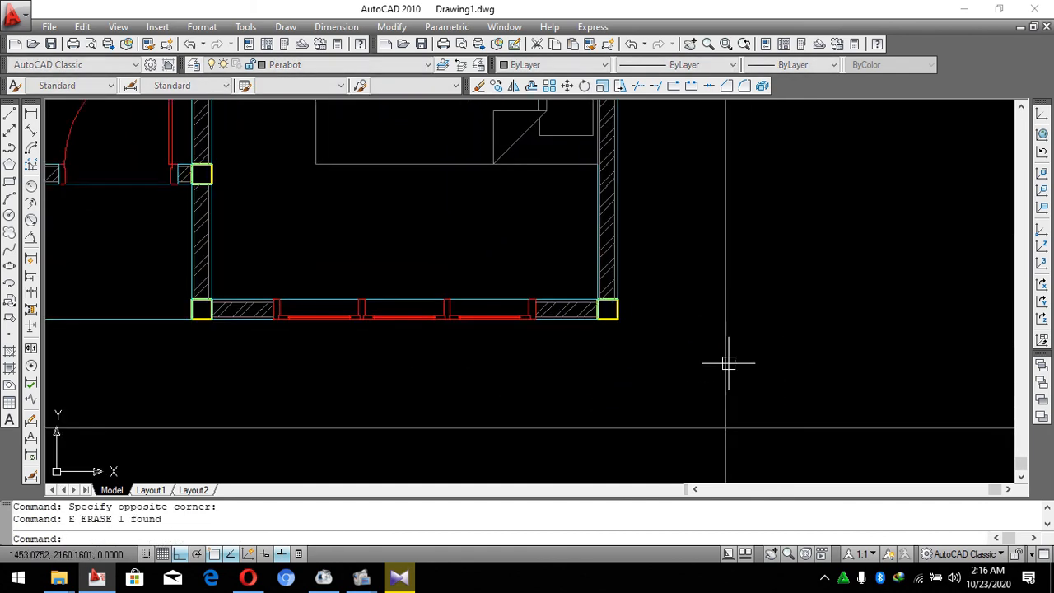
key("Escape")
scroll(717, 360, "down", 2)
type("DL")
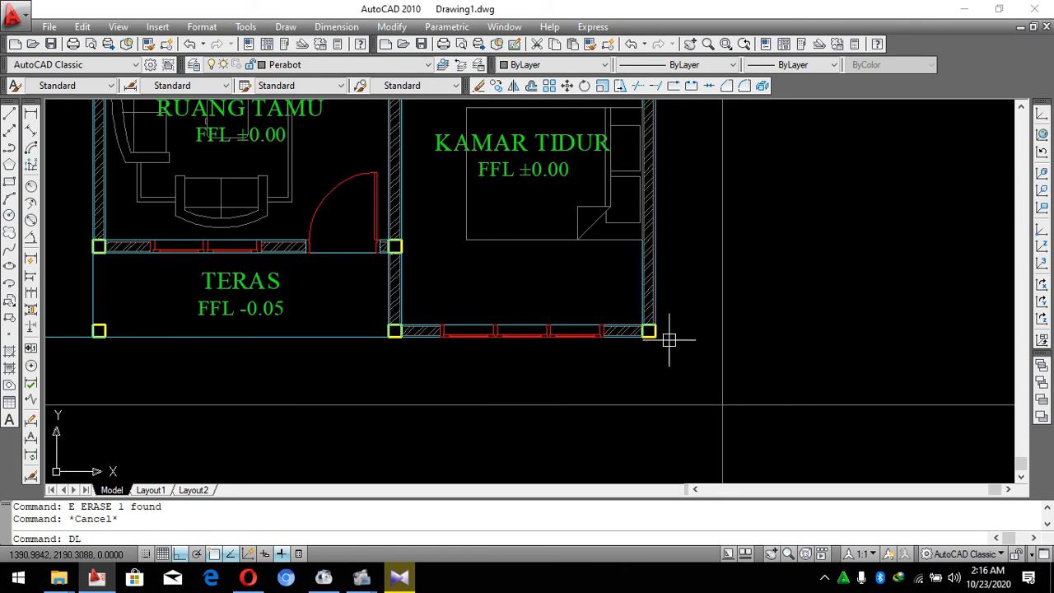
scroll(668, 339, "up", 2)
type("I")
key("Return")
key("Escape")
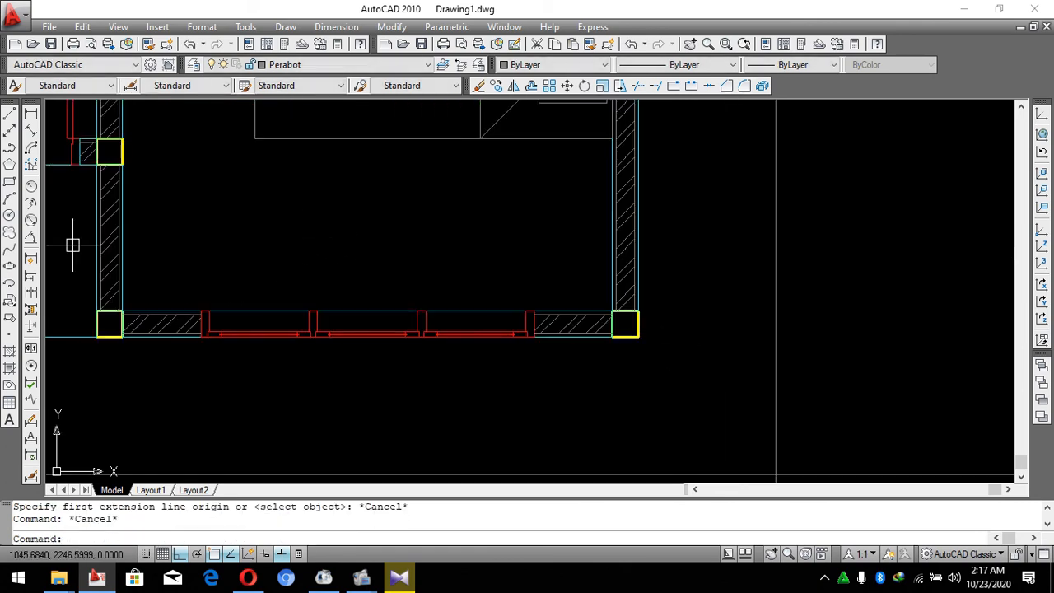
left_click(32, 115)
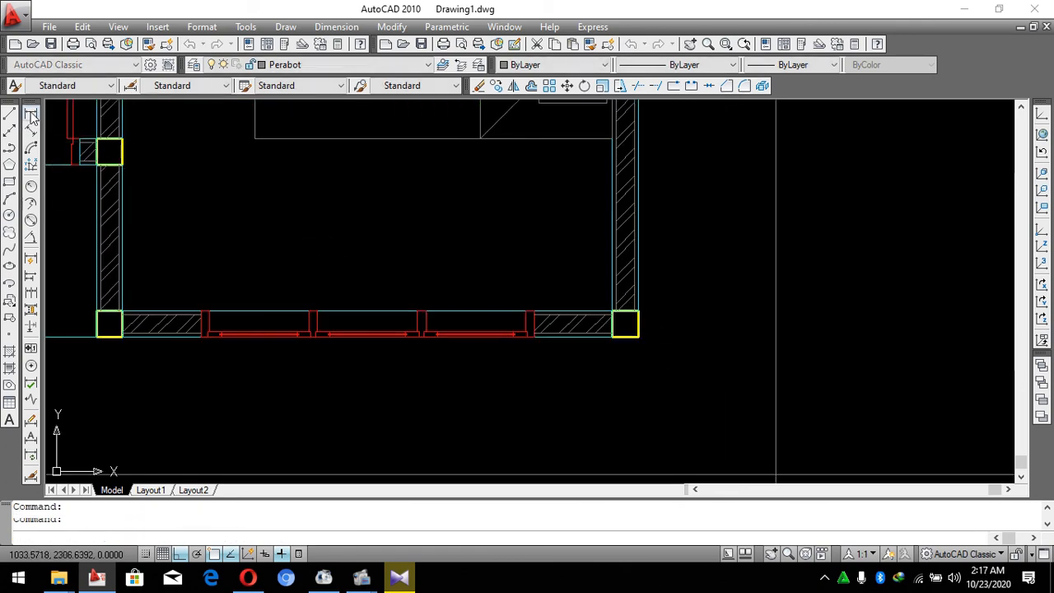
key("Escape")
key("Escape")
key("Escape")
scroll(546, 324, "up", 1)
scroll(694, 329, "down", 1)
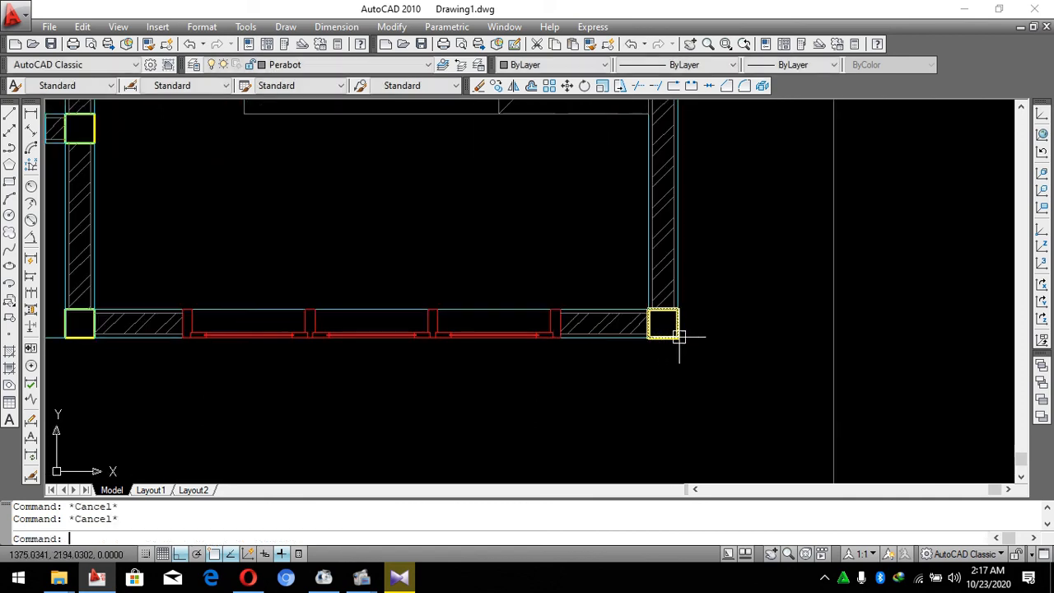
Dimension the front bedroom's outer side wall vertically between its two column centres, placing the dimension on the right construction line.
key("Return")
left_click(677, 322)
scroll(539, 398, "down", 2)
scroll(609, 321, "down", 3)
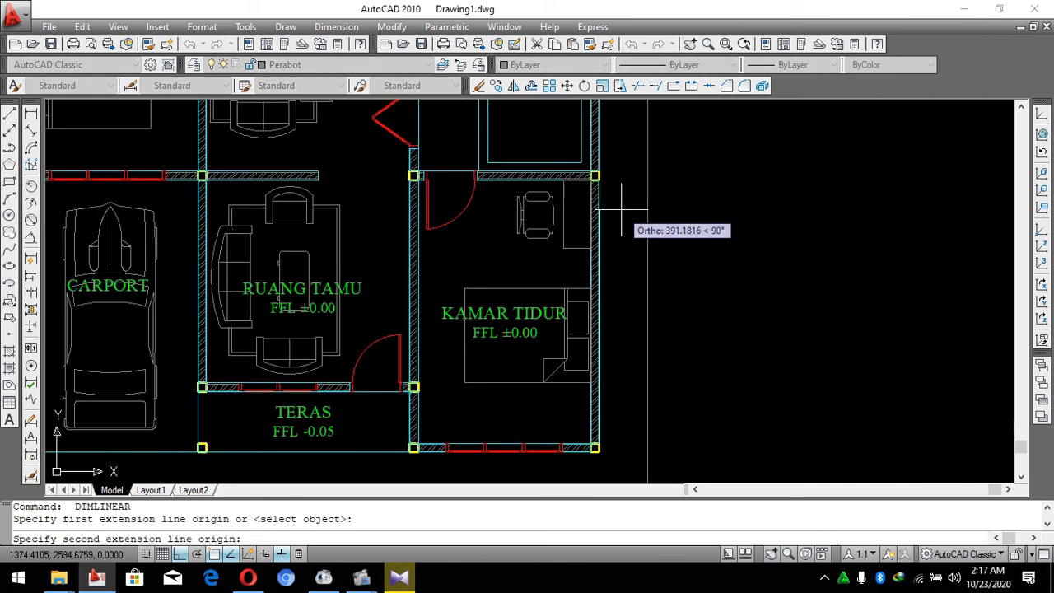
scroll(607, 177, "up", 7)
left_click(546, 212)
scroll(670, 212, "down", 6)
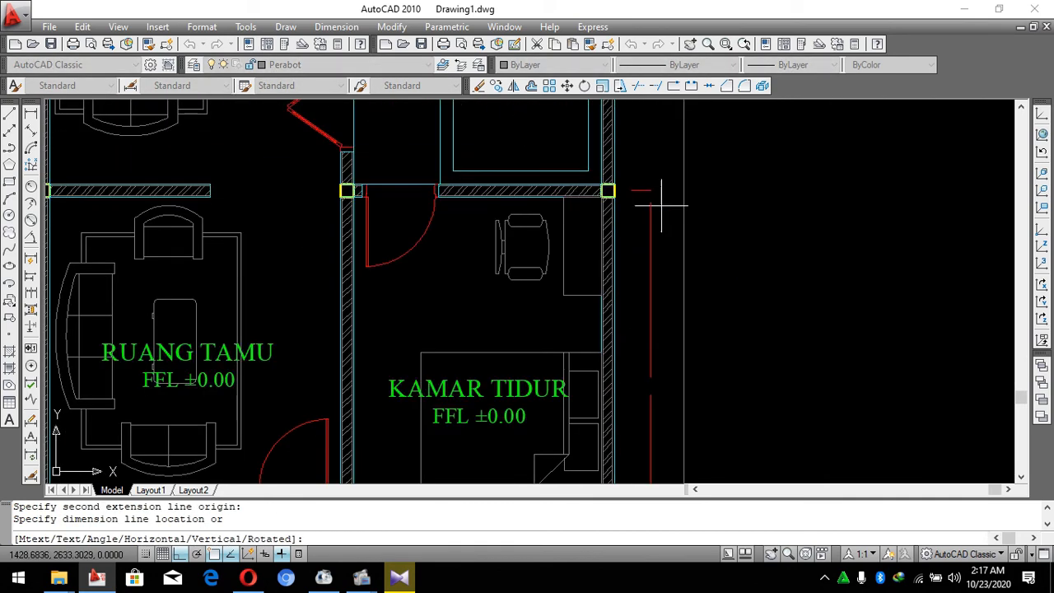
left_click(685, 250)
scroll(684, 250, "down", 2)
key("Escape")
key("Escape")
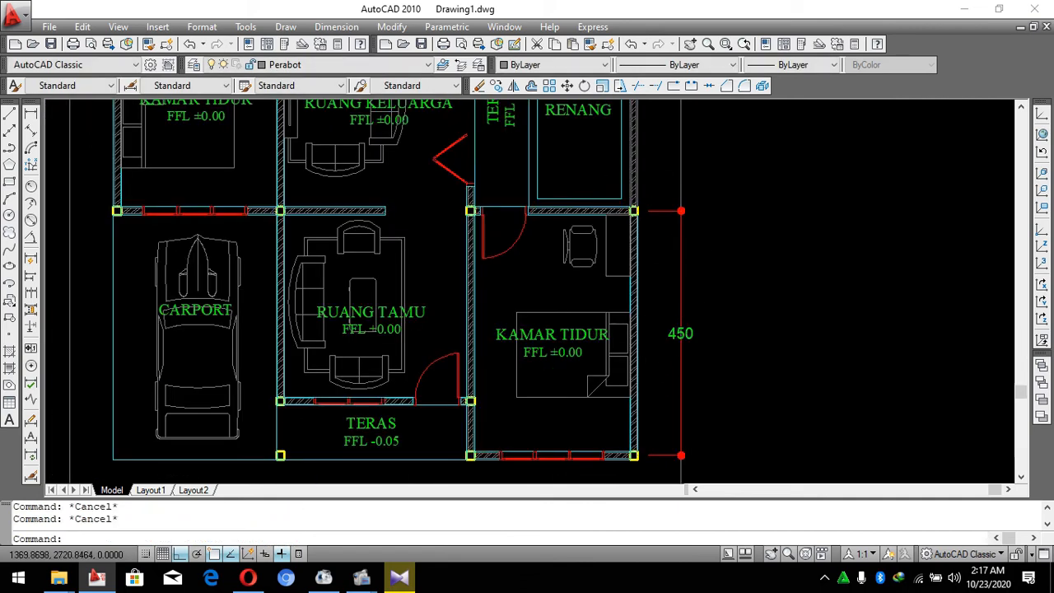
scroll(599, 386, "up", 2)
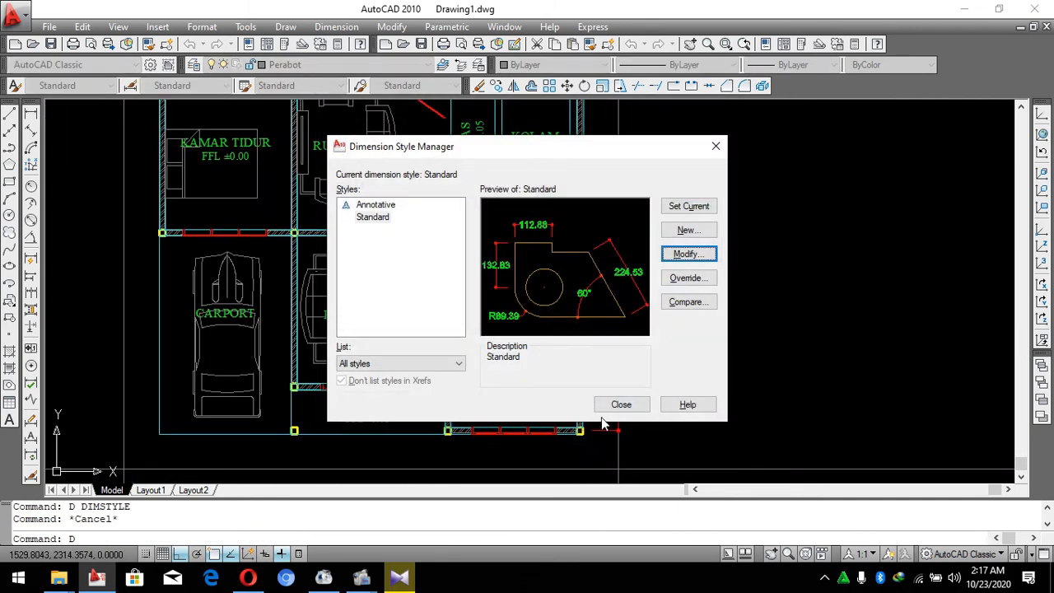
left_click(619, 405)
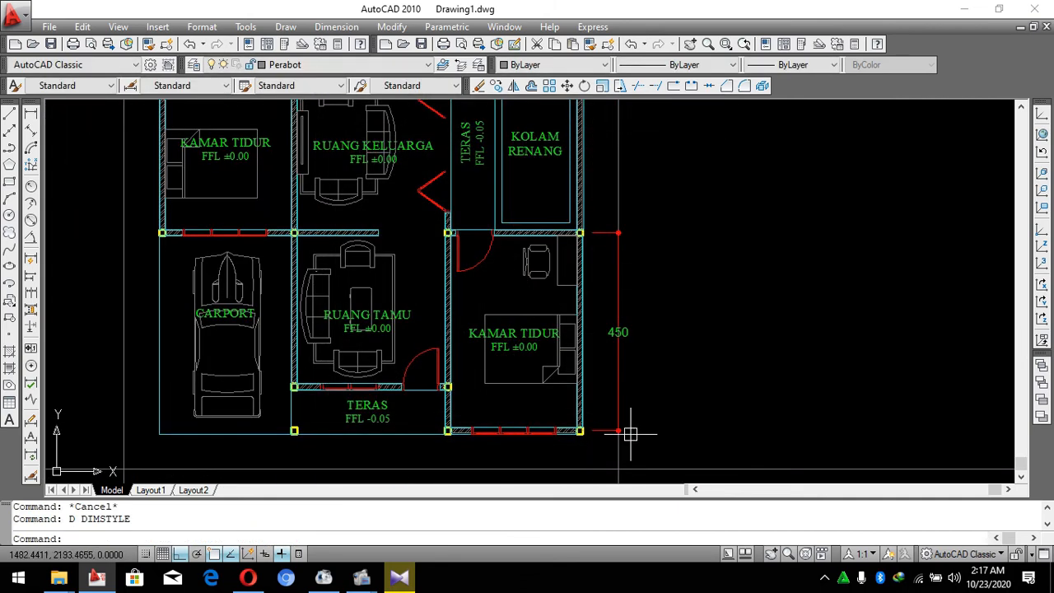
key("Escape")
key("Escape")
scroll(631, 433, "up", 4)
scroll(574, 226, "down", 4)
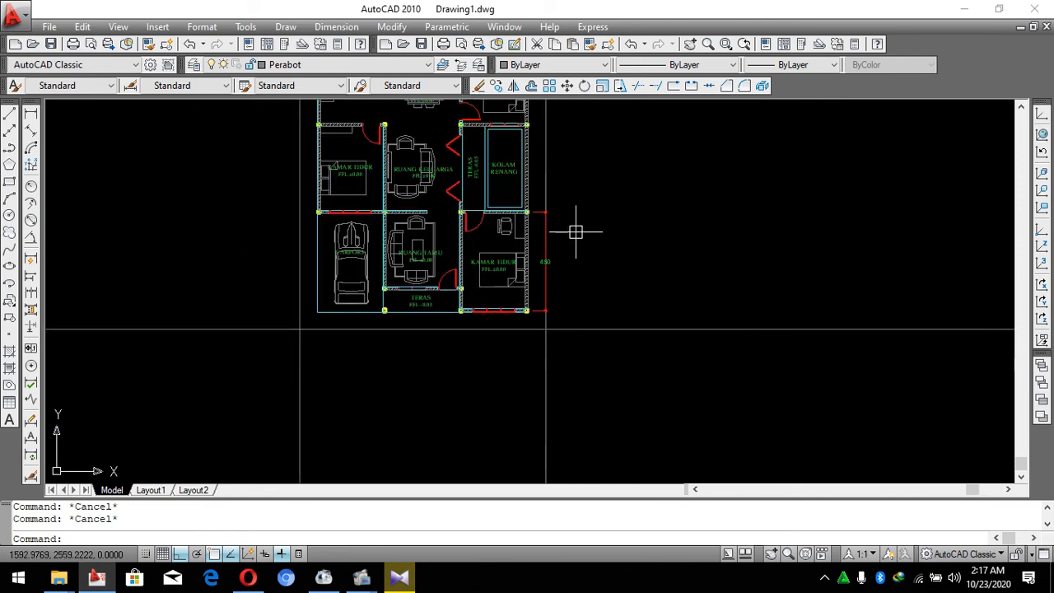
Continue the dimension chain from the upper end of the front bedroom's dimension to the column centre behind the pool.
scroll(560, 376, "up", 4)
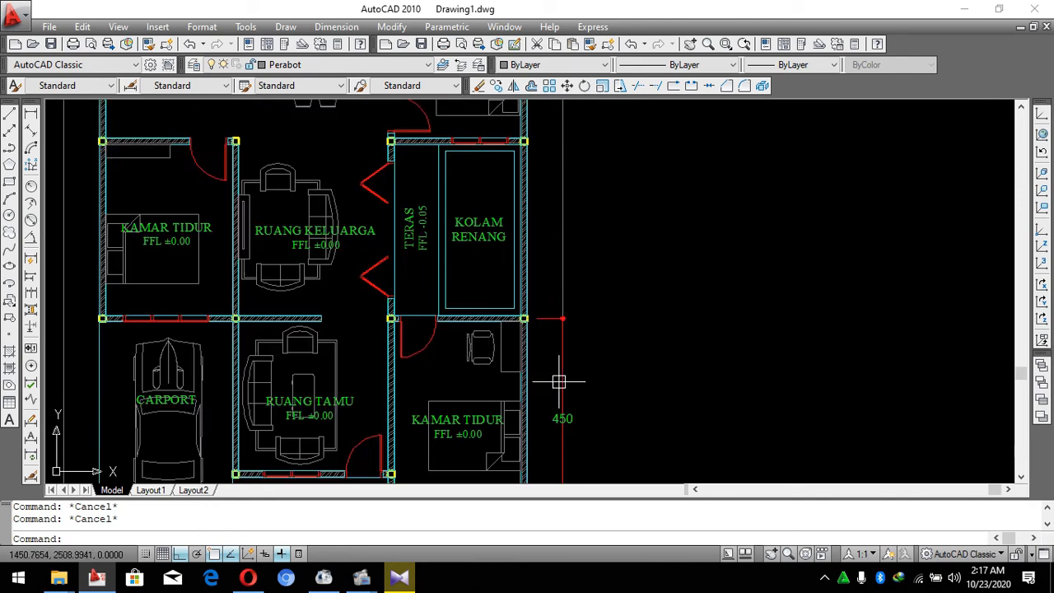
left_click(32, 298)
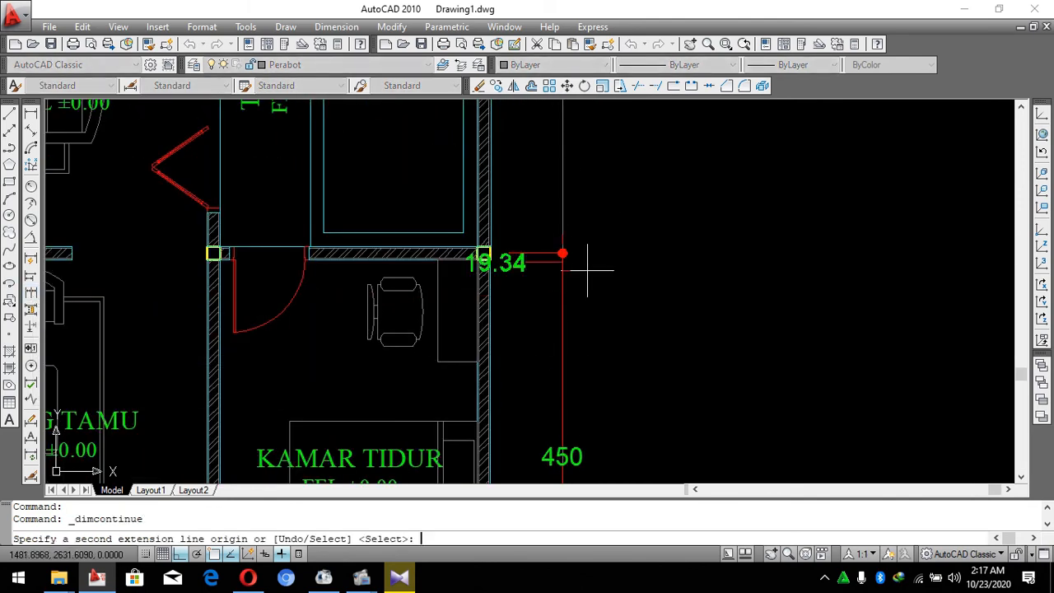
scroll(568, 251, "up", 3)
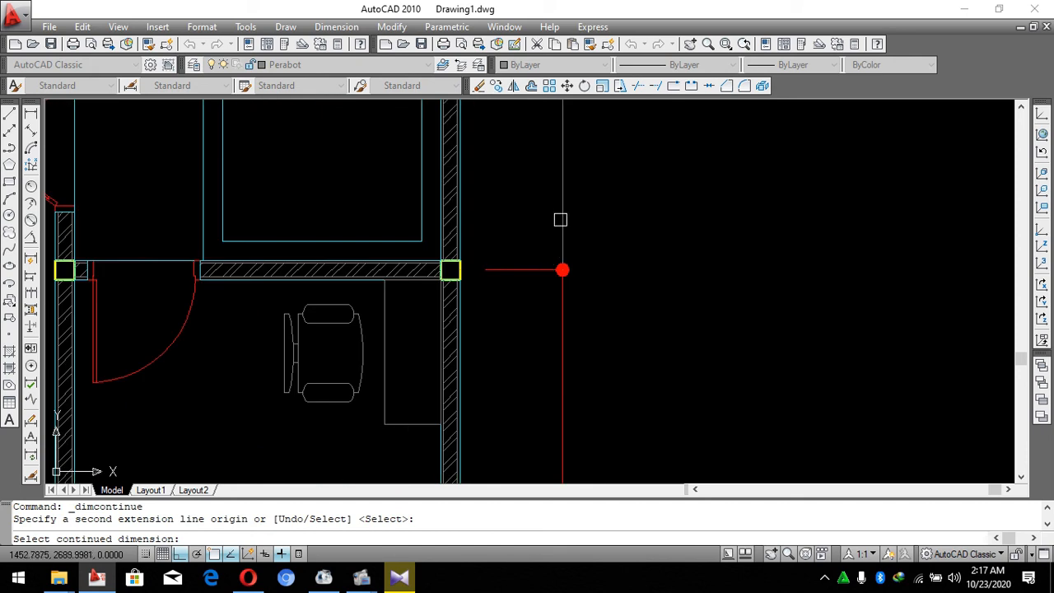
left_click(510, 272)
scroll(517, 228, "down", 3)
scroll(461, 169, "up", 6)
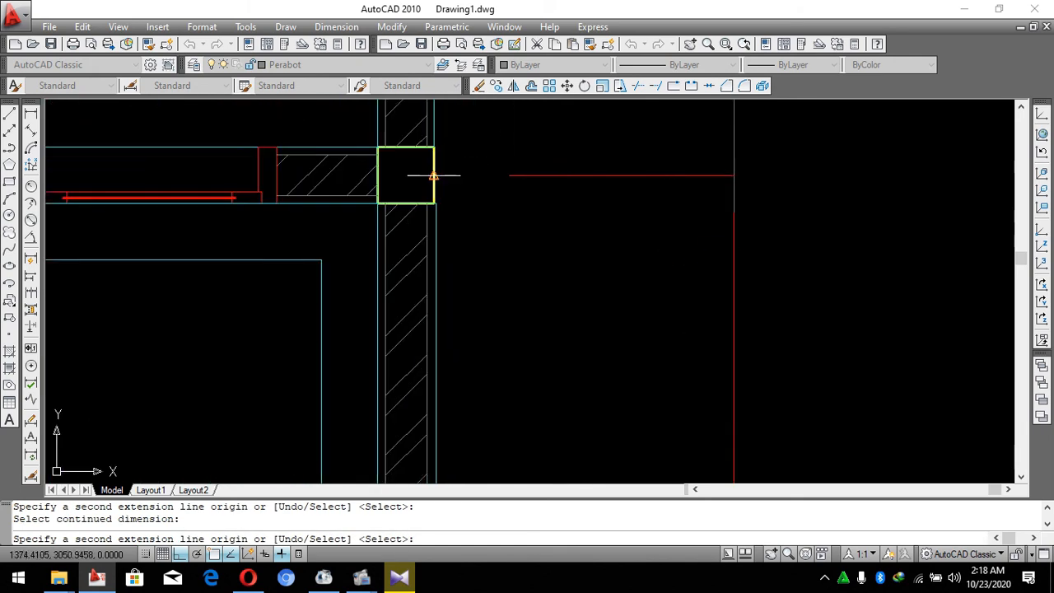
left_click(433, 176)
scroll(494, 176, "down", 3)
Extend the continued dimensions along the rear bedroom and the right-hand WC/KM to the house's rear corner column.
scroll(595, 461, "up", 6)
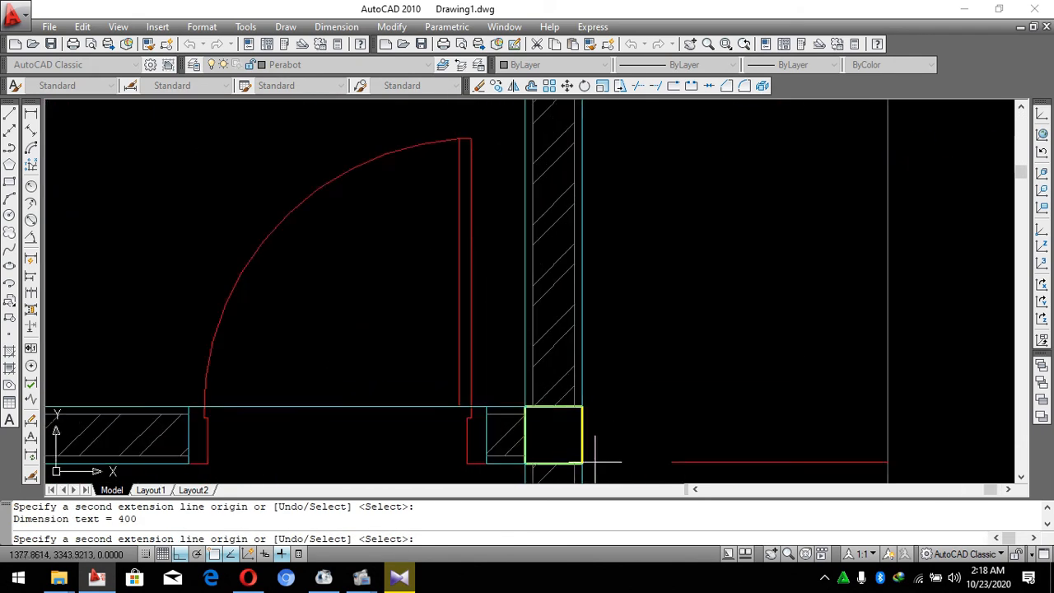
scroll(594, 461, "up", 3)
left_click(566, 406)
scroll(550, 387, "down", 10)
scroll(605, 218, "up", 3)
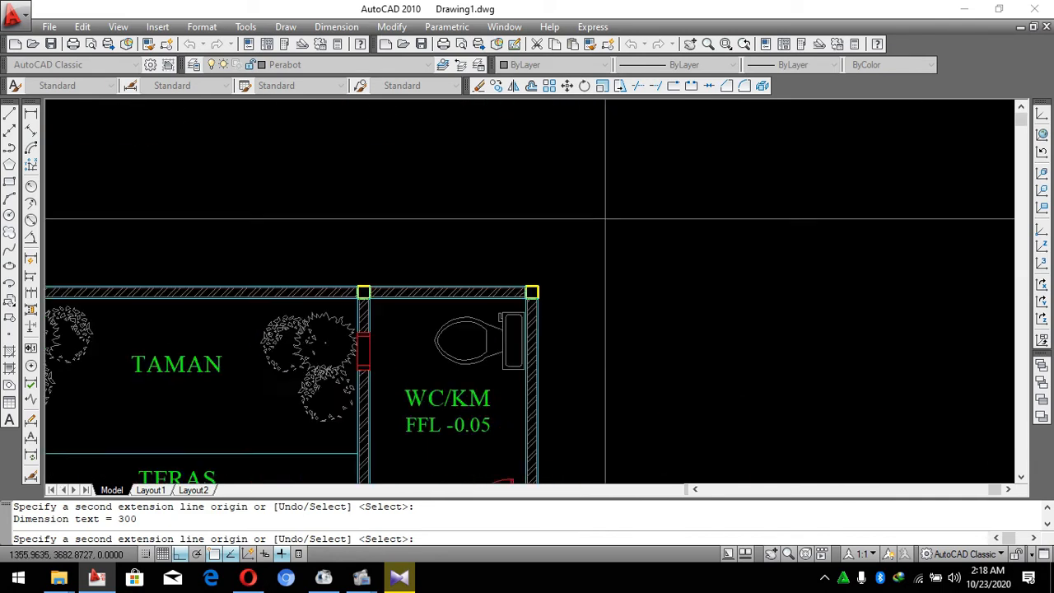
scroll(513, 235, "up", 2)
key("Escape")
scroll(554, 346, "down", 5)
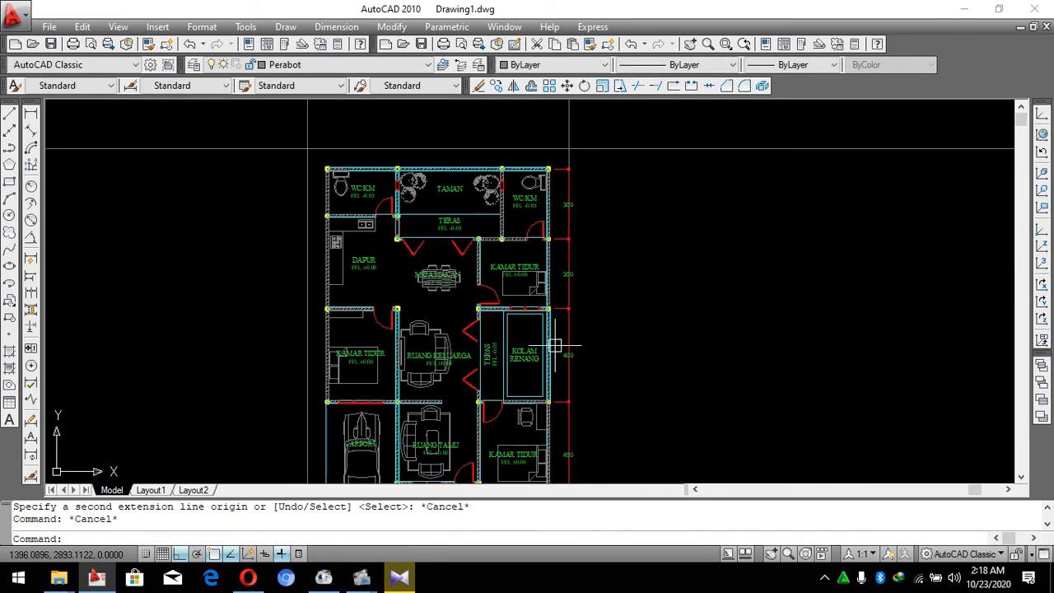
scroll(554, 346, "down", 3)
key("Escape")
Dimension the left rear WC/KM's outer side wall vertically between its two column centres, placing the dimension on the left construction line.
scroll(510, 378, "up", 3)
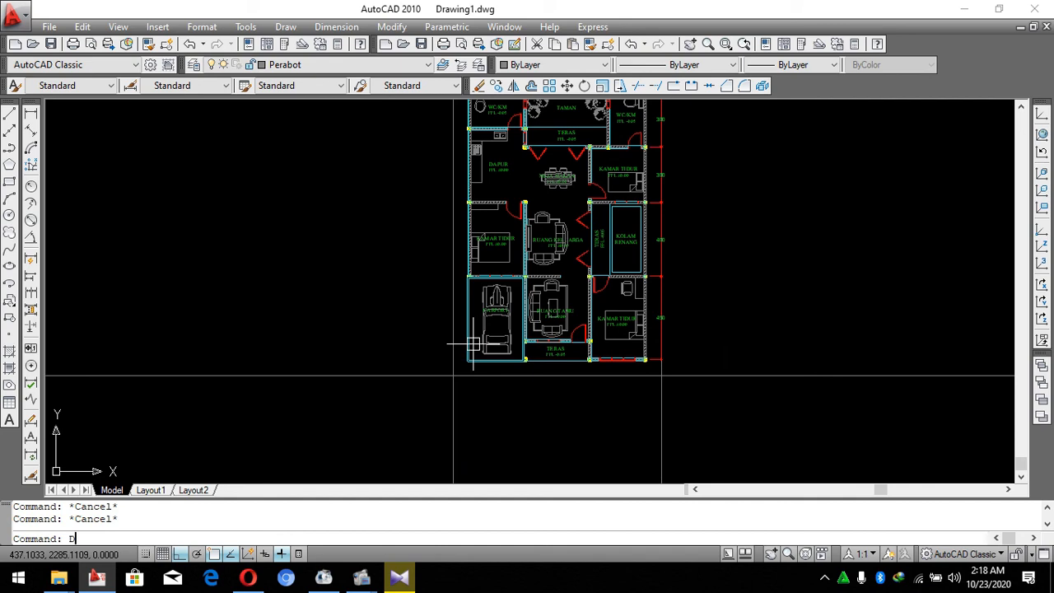
type("DLI")
key("Return")
scroll(482, 223, "down", 3)
scroll(454, 235, "up", 6)
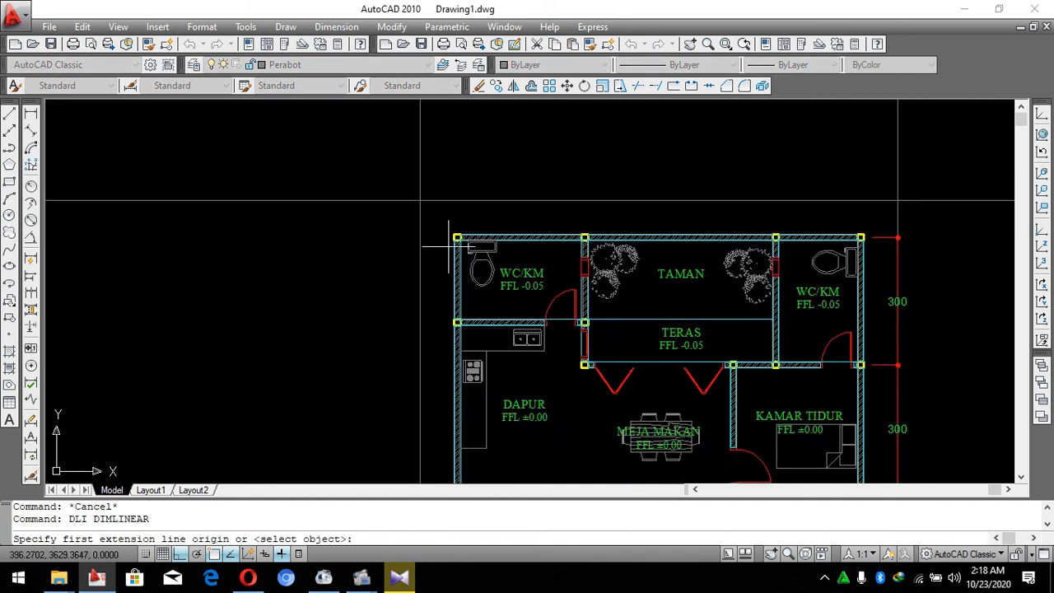
left_click(468, 257)
scroll(469, 258, "down", 3)
scroll(470, 305, "up", 3)
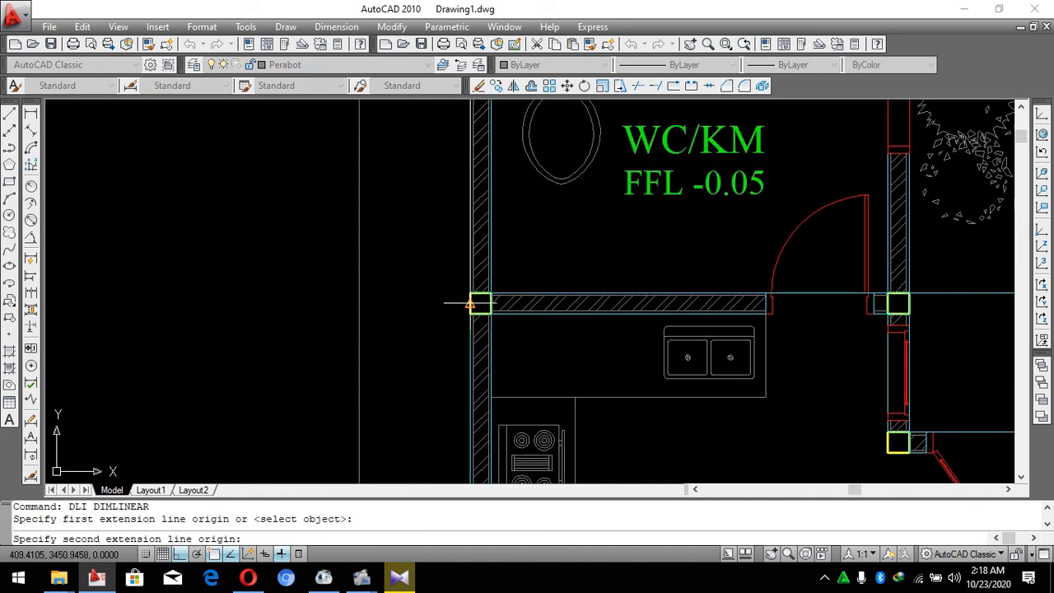
left_click(480, 303)
scroll(525, 255, "down", 3)
left_click(462, 243)
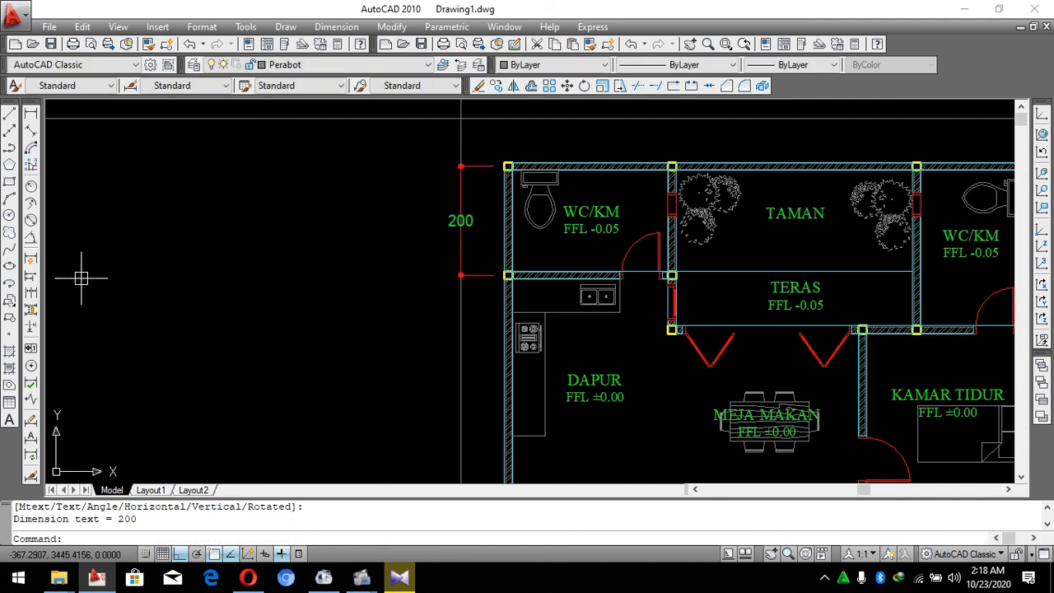
Continue the left dimension chain from the WC/KM past the kitchen and the bedroom to the column centre at the carport's rear corner.
left_click(32, 292)
key("Return")
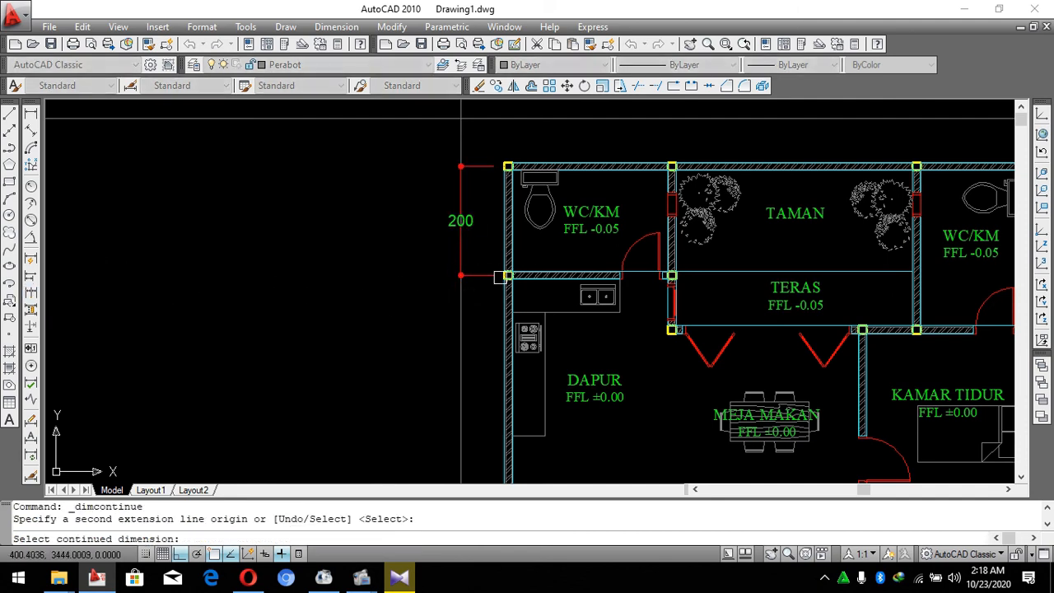
left_click(489, 275)
scroll(489, 275, "down", 3)
scroll(500, 272, "up", 6)
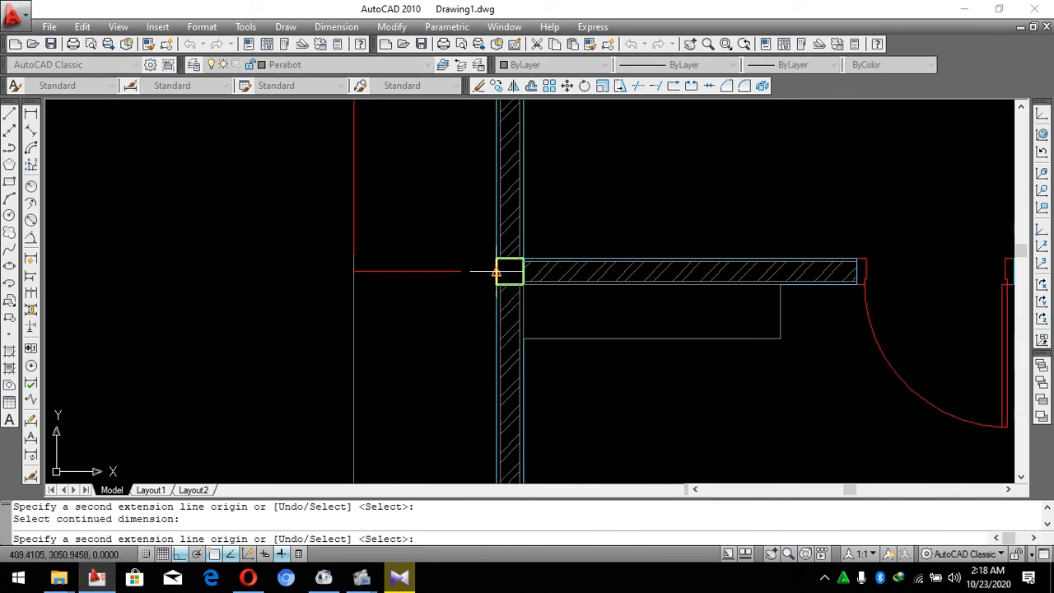
left_click(508, 271)
scroll(505, 271, "down", 4)
scroll(495, 354, "up", 5)
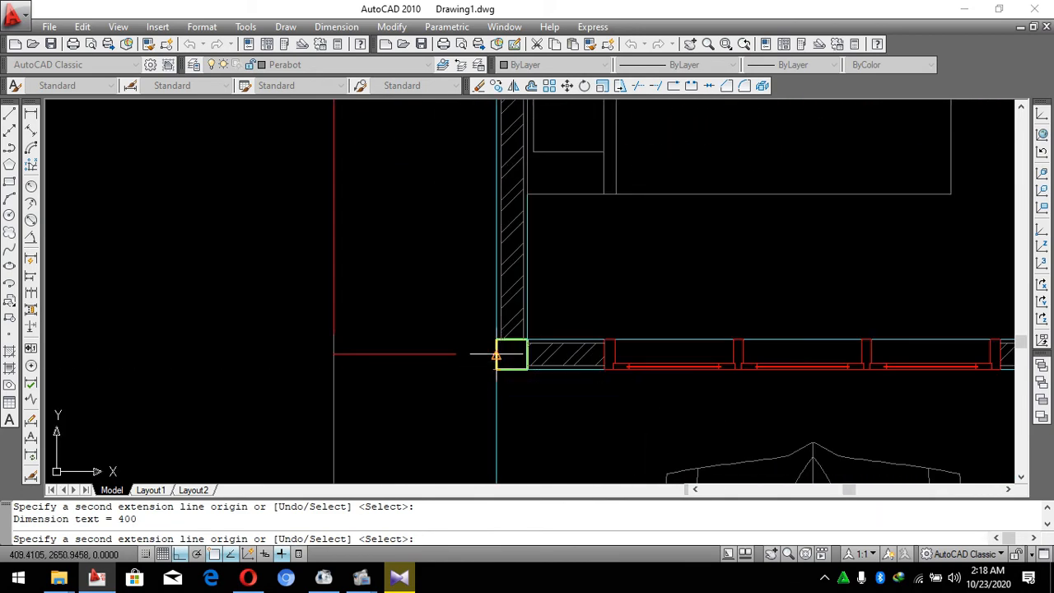
Continue the left dimension chain along the carport, level with the centre of the terrace's front column.
scroll(494, 238, "down", 4)
scroll(497, 327, "up", 4)
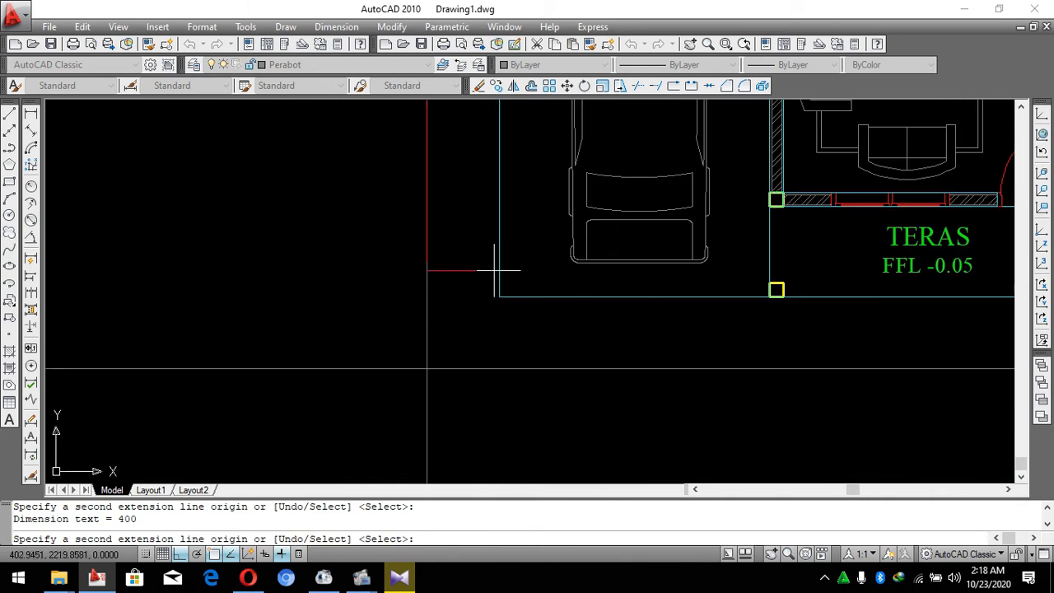
scroll(535, 289, "up", 3)
left_click(875, 300)
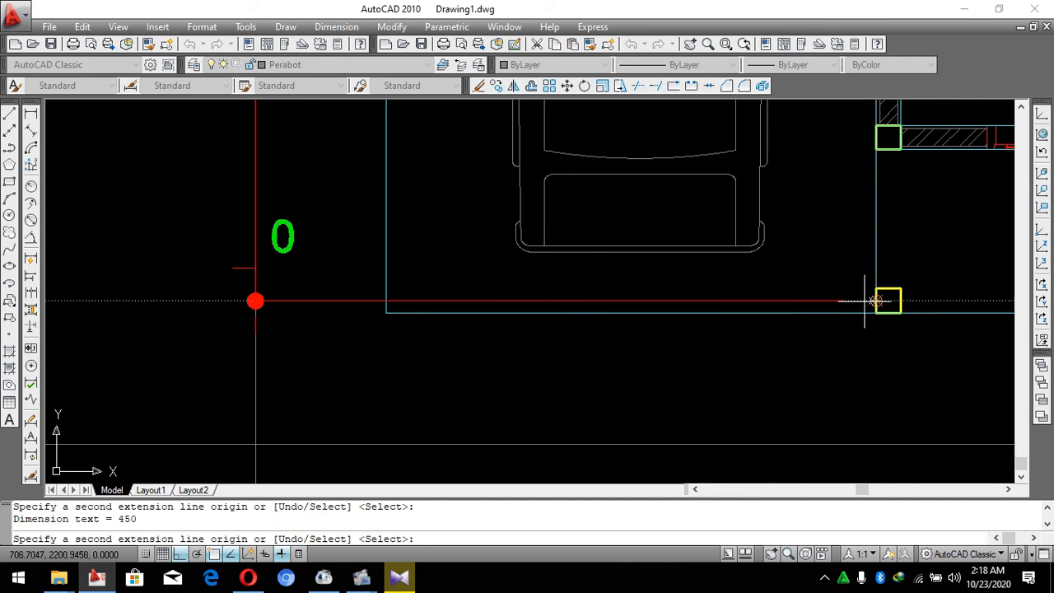
key("Escape")
Move the carport dimension's front extension origin from the terrace column to the carport's outer side edge.
left_click(875, 300)
left_click(876, 300)
left_click(386, 300)
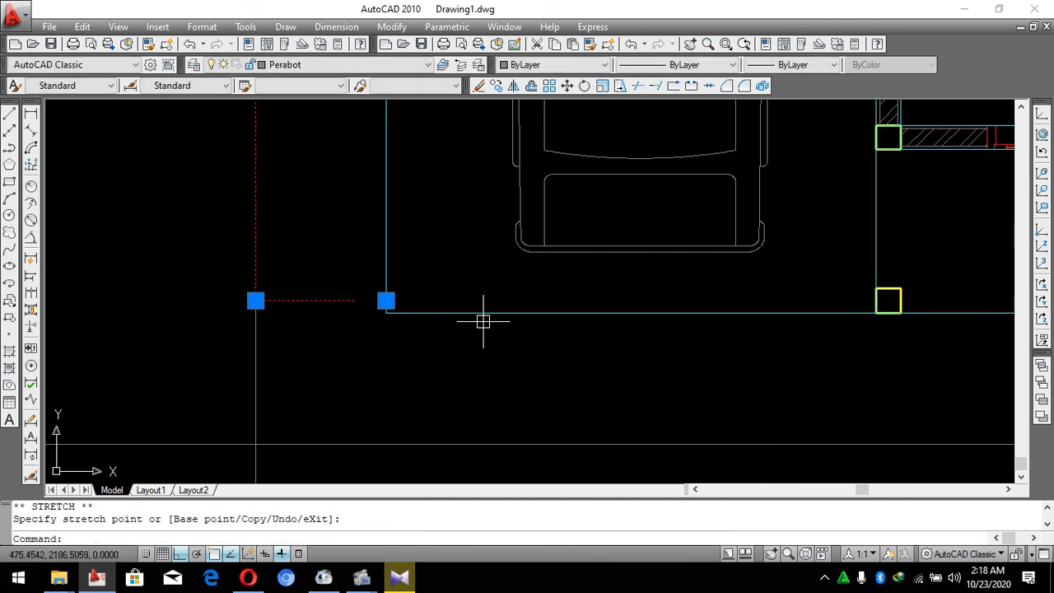
key("Escape")
key("Escape")
Dimension the front bedroom's width horizontally between its front column centres, placing the dimension on the lower construction line.
scroll(483, 345, "down", 5)
scroll(341, 305, "up", 5)
scroll(354, 312, "down", 1)
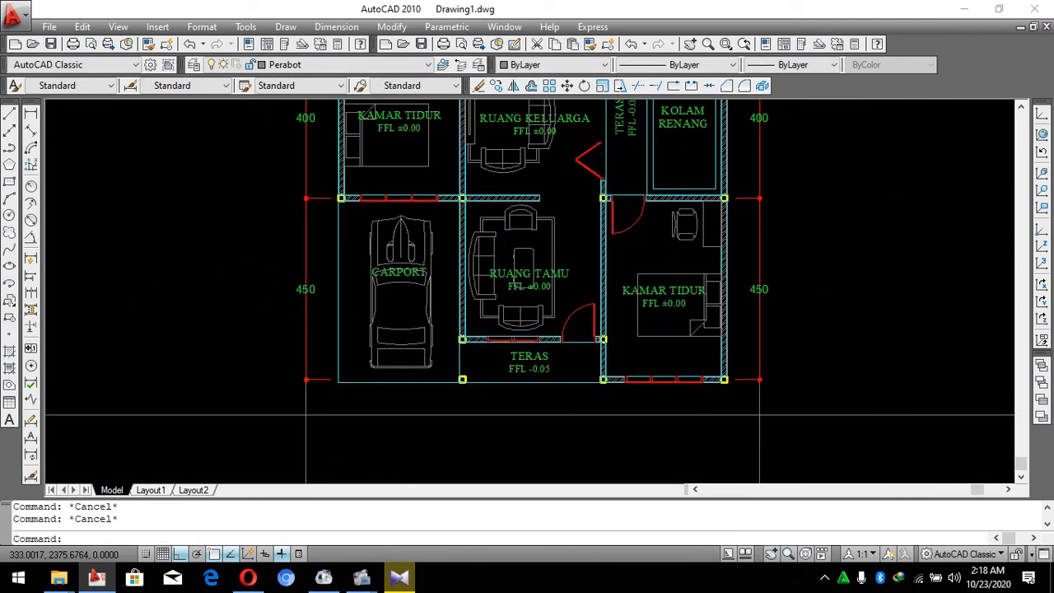
scroll(436, 384, "down", 2)
scroll(401, 358, "up", 3)
type("DL")
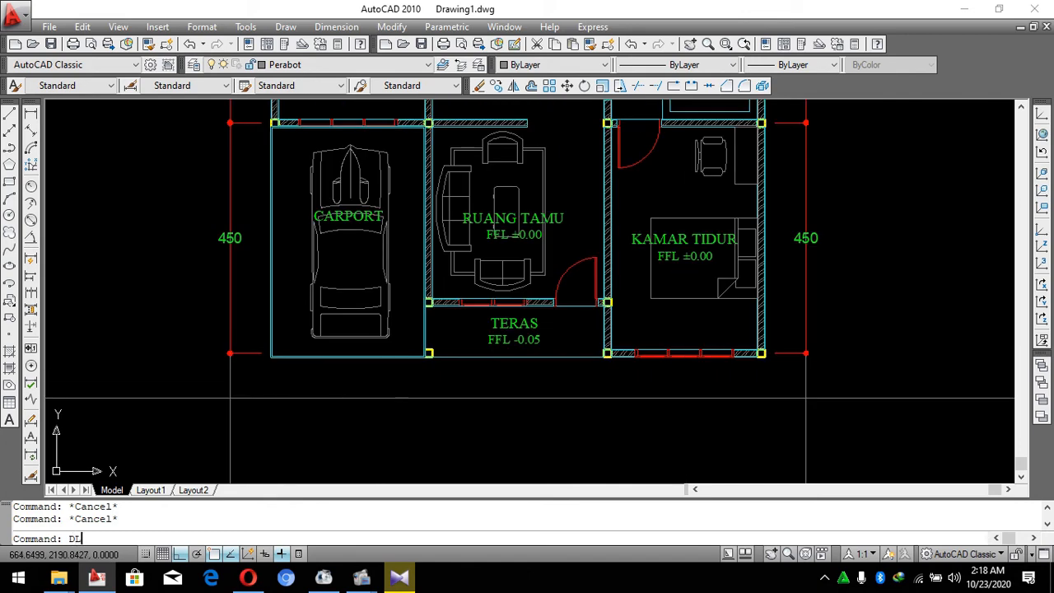
type("I")
key("Return")
scroll(767, 356, "up", 6)
left_click(628, 344)
scroll(812, 263, "down", 4)
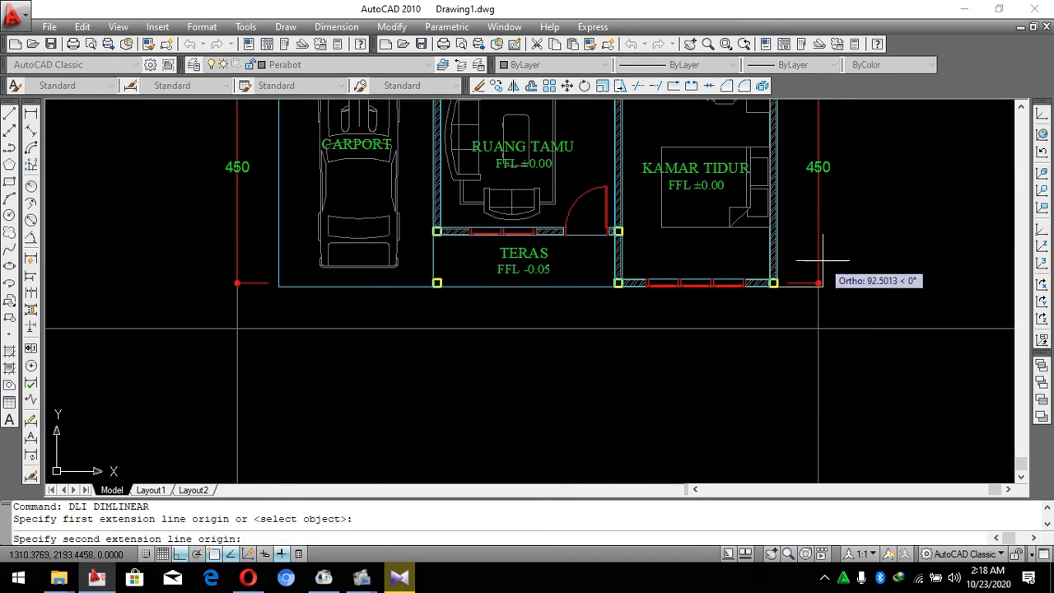
scroll(683, 271, "up", 5)
left_click(649, 253)
scroll(650, 252, "down", 5)
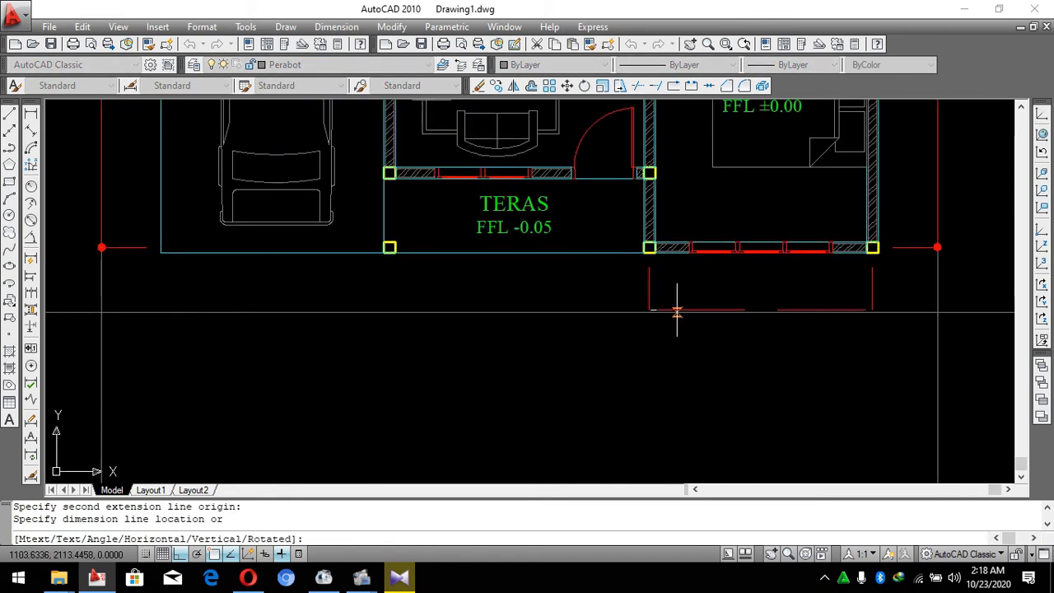
left_click(691, 312)
key("Escape")
Continue the front dimension chain from the bedroom across the terrace to the front column beside the carport.
left_click(34, 305)
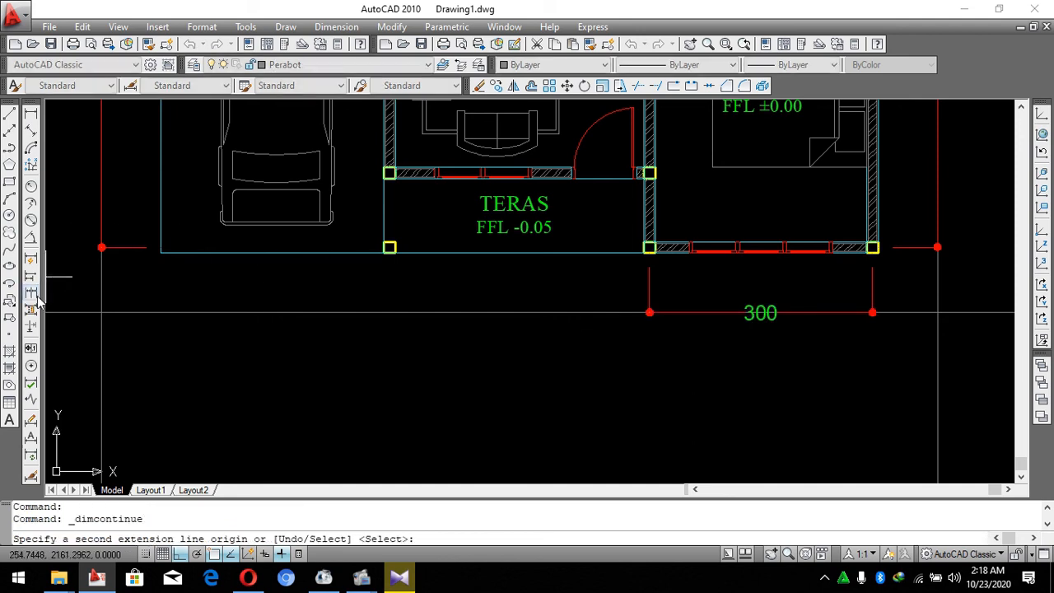
key("Return")
left_click(655, 279)
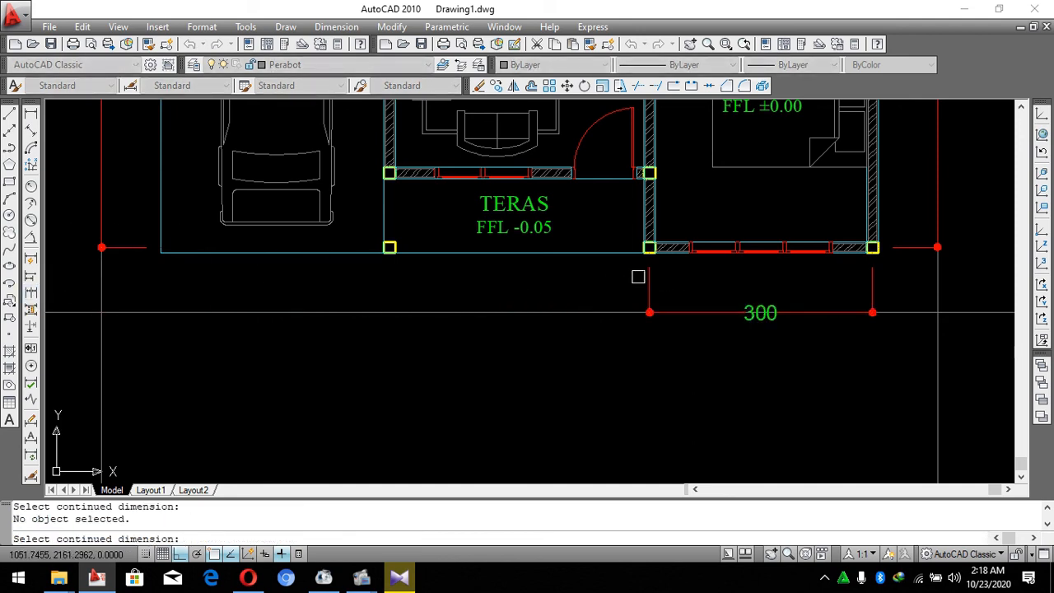
left_click(648, 278)
scroll(389, 244, "up", 3)
left_click(376, 231)
scroll(582, 336, "down", 5)
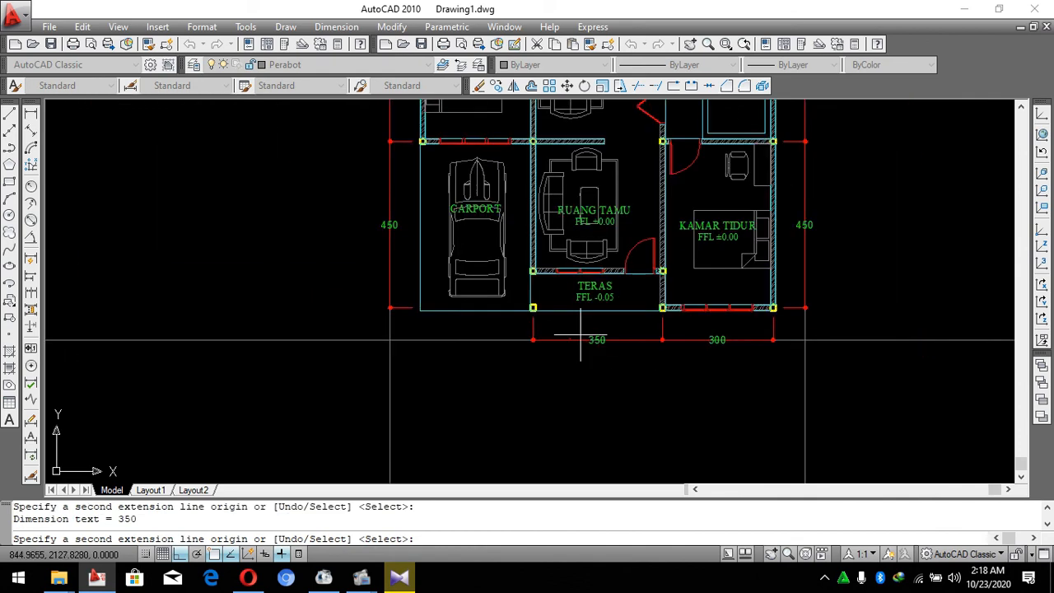
Continue the front dimension chain across the carport, using the column centre at the carport's outer rear corner.
scroll(420, 308, "up", 3)
scroll(415, 306, "down", 4)
scroll(403, 119, "up", 3)
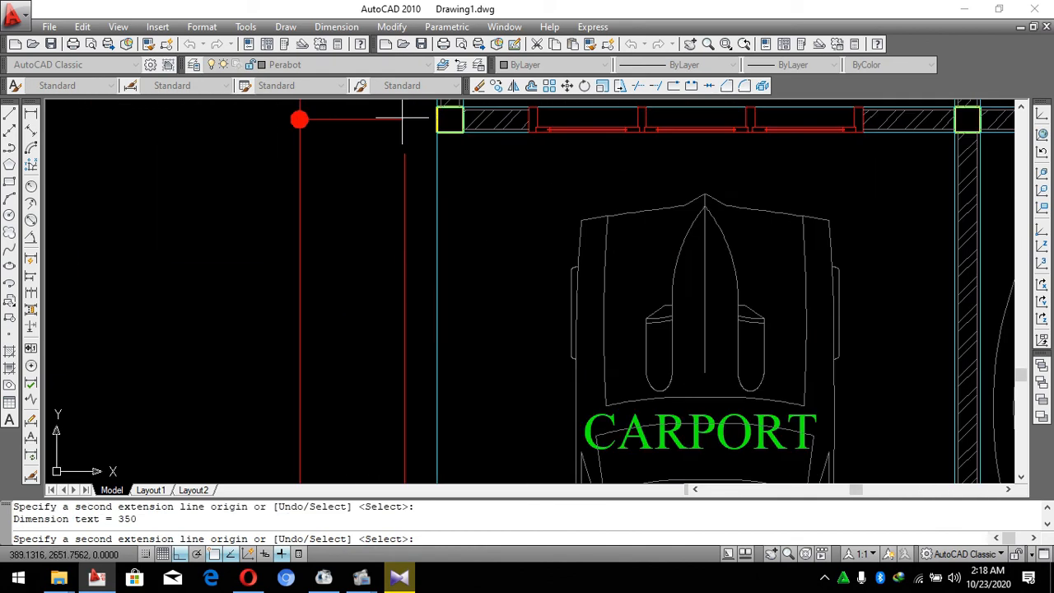
key("Escape")
Move the carport width dimension's outer extension origin from the rear column down to the carport's front edge.
left_click(453, 154)
left_click(452, 176)
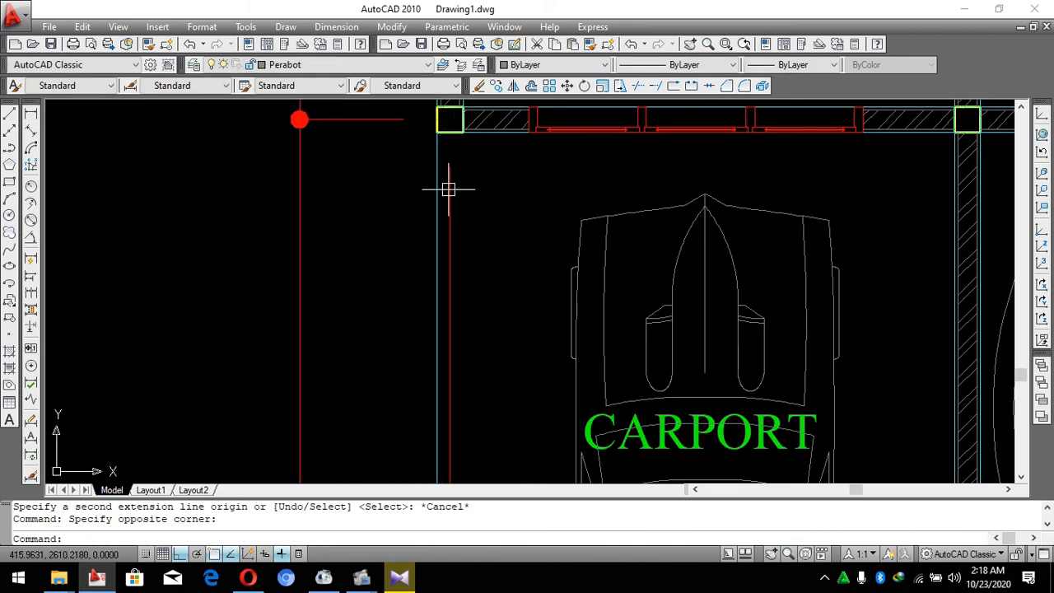
left_click(448, 189)
left_click(450, 132)
scroll(447, 343, "down", 3)
scroll(435, 435, "up", 2)
key("Escape")
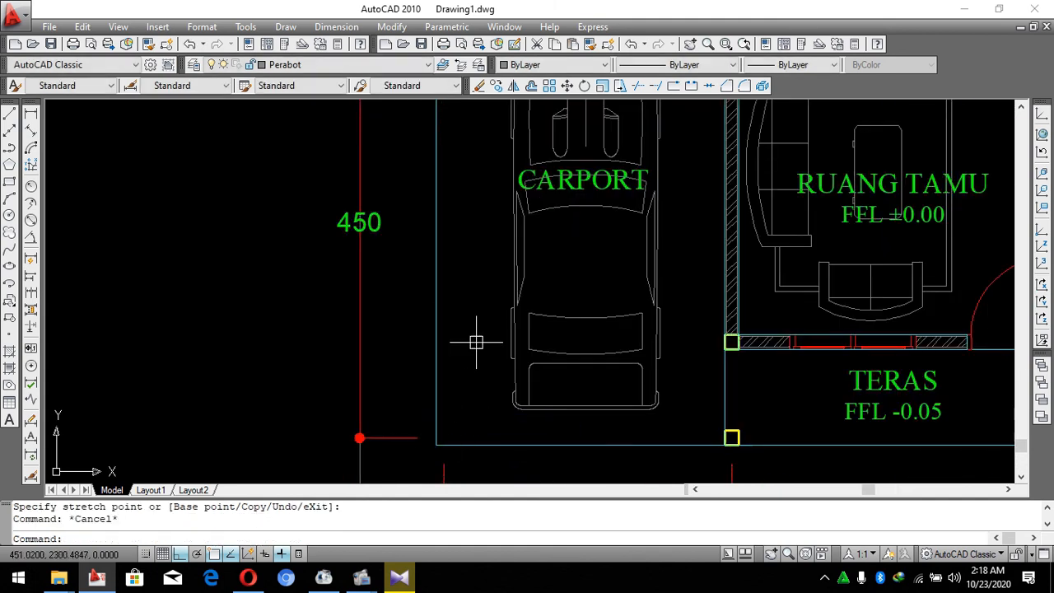
key("Escape")
Dimension the left WC/KM's width along the rear wall between its column centres, placing the dimension on the upper construction line.
scroll(537, 429, "down", 5)
scroll(489, 383, "up", 3)
scroll(691, 419, "down", 5)
type("D")
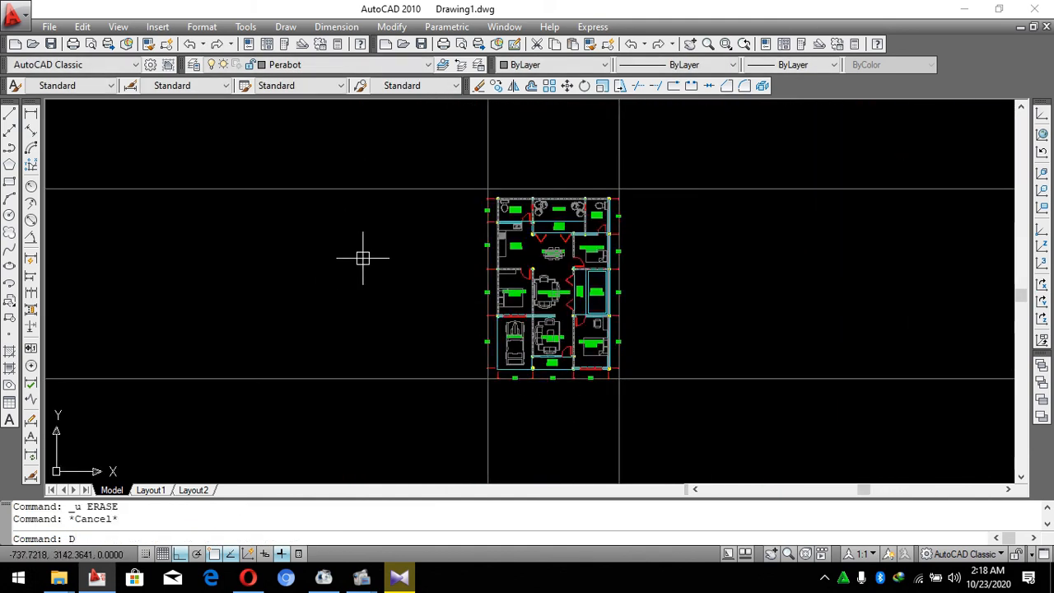
type("LI")
scroll(488, 200, "up", 7)
key("Return")
left_click(459, 232)
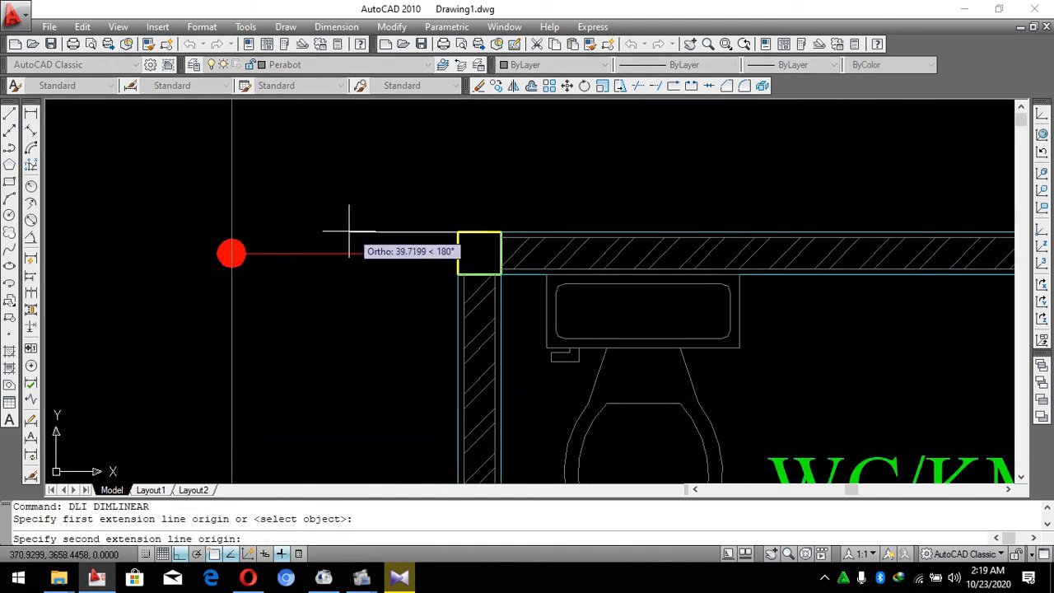
scroll(349, 230, "down", 7)
scroll(603, 229, "up", 7)
left_click(644, 245)
scroll(575, 293, "down", 5)
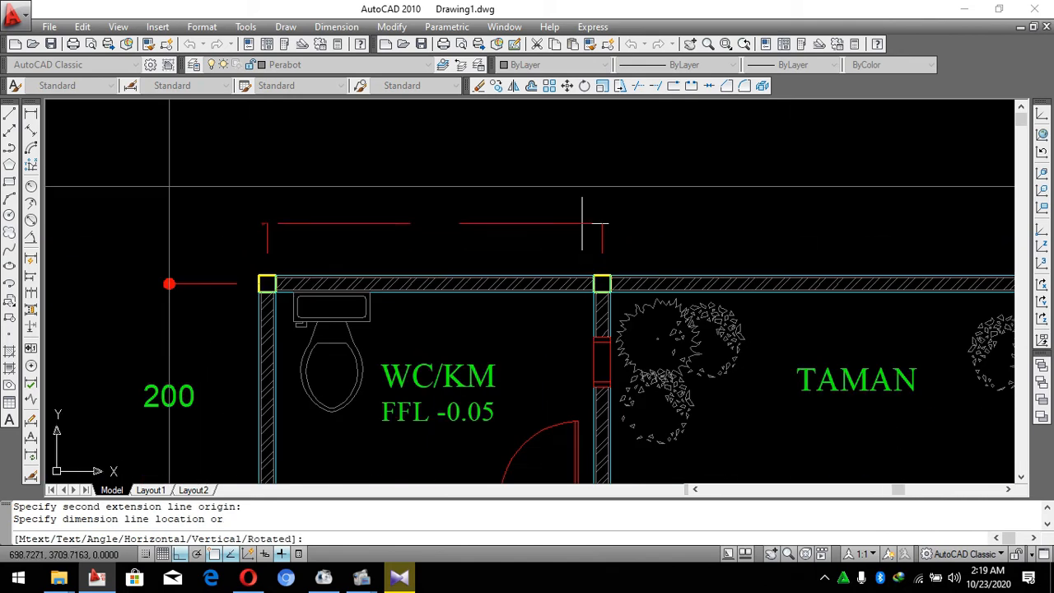
left_click(581, 188)
key("Escape")
key("Escape")
Continue the rear dimension chain across the garden and the right WC/KM to the rear corner column centre.
left_click(30, 293)
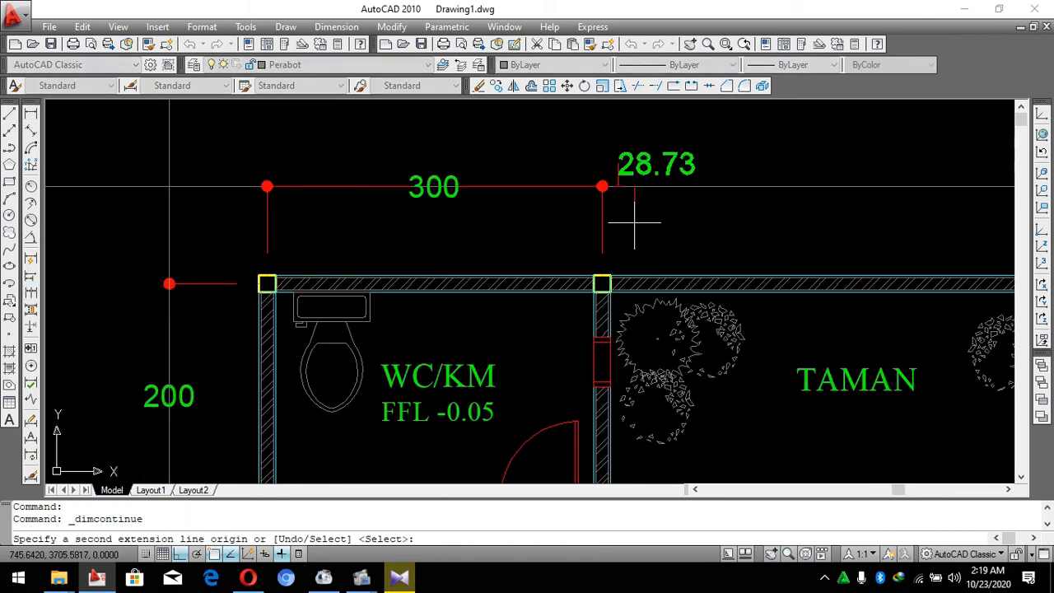
key("Return")
left_click(601, 223)
scroll(601, 223, "down", 5)
scroll(554, 220, "up", 8)
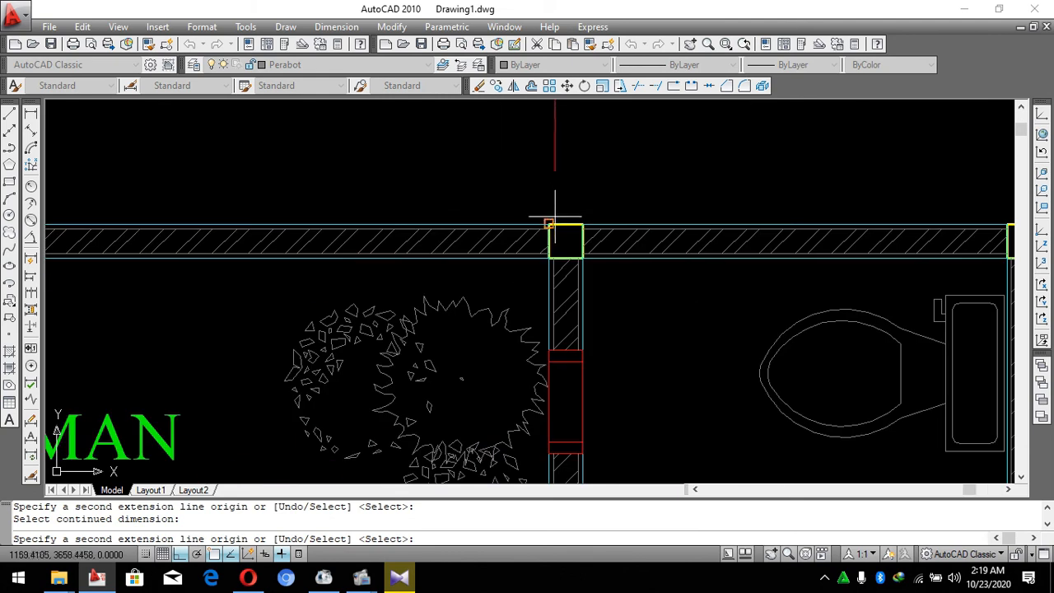
scroll(482, 203, "down", 5)
scroll(585, 191, "up", 5)
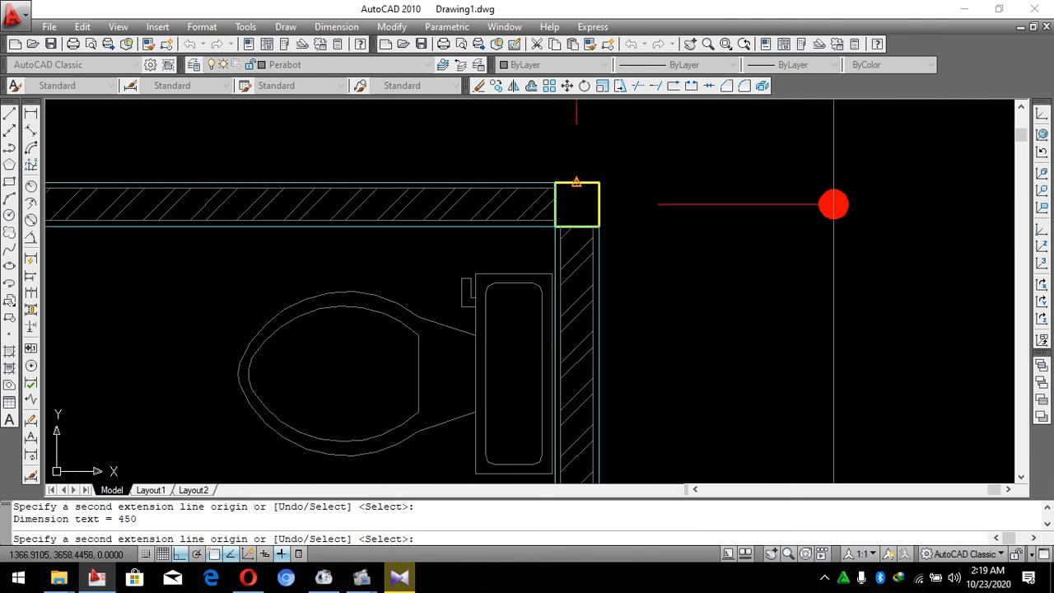
key("Escape")
Erase the two vertical construction lines and the lower horizontal one around the plan.
scroll(833, 204, "down", 6)
scroll(734, 324, "up", 2)
left_click(698, 402)
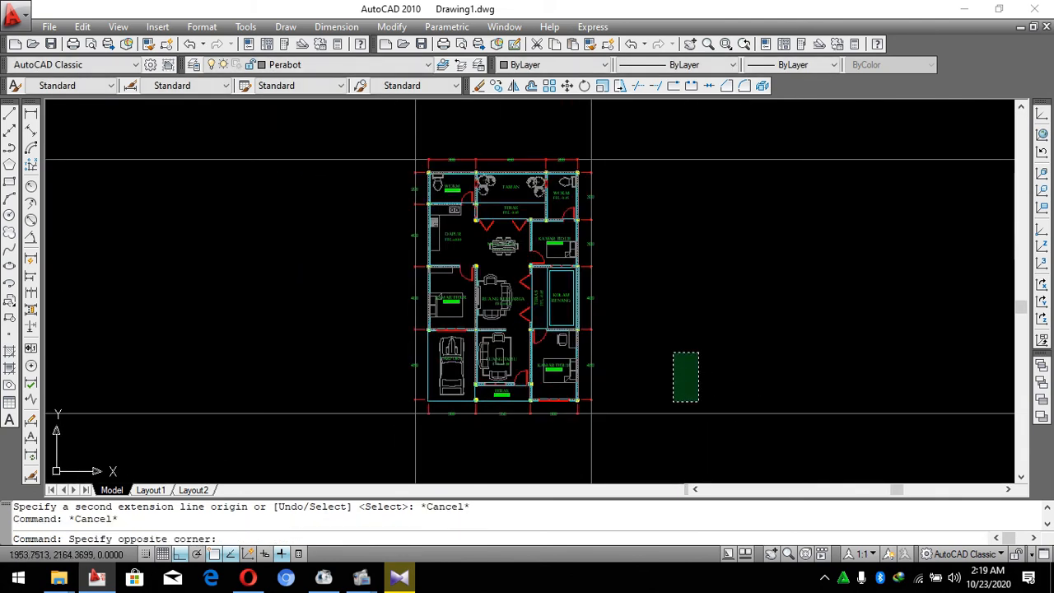
left_click(672, 352)
type("e")
key("Return")
left_click(680, 437)
key("Escape")
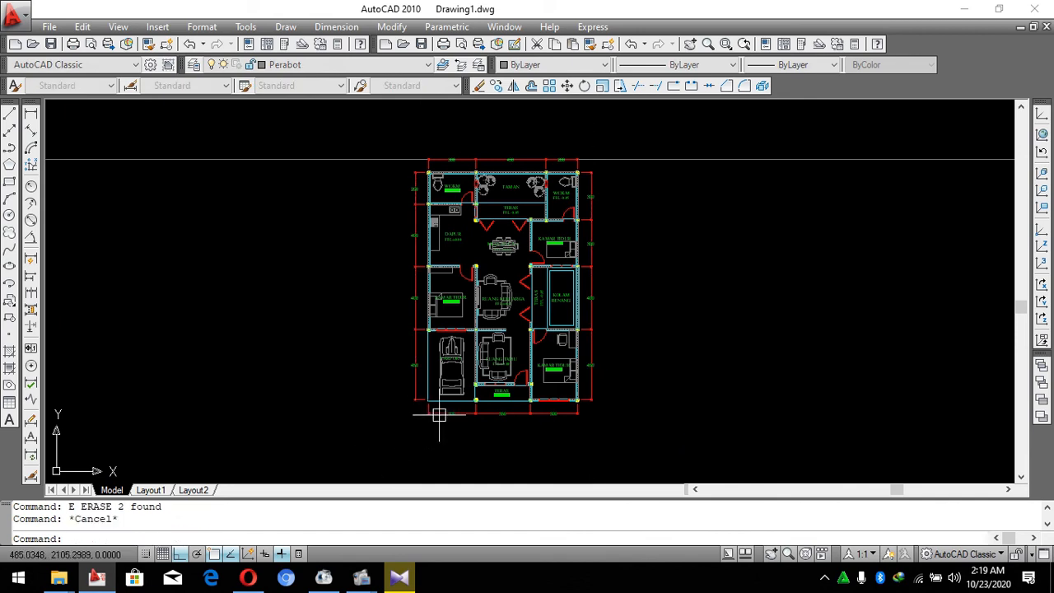
Add an overall vertical dimension on the right side from the front bedroom's corner column to the house's rear corner column.
type("dli")
key("Return")
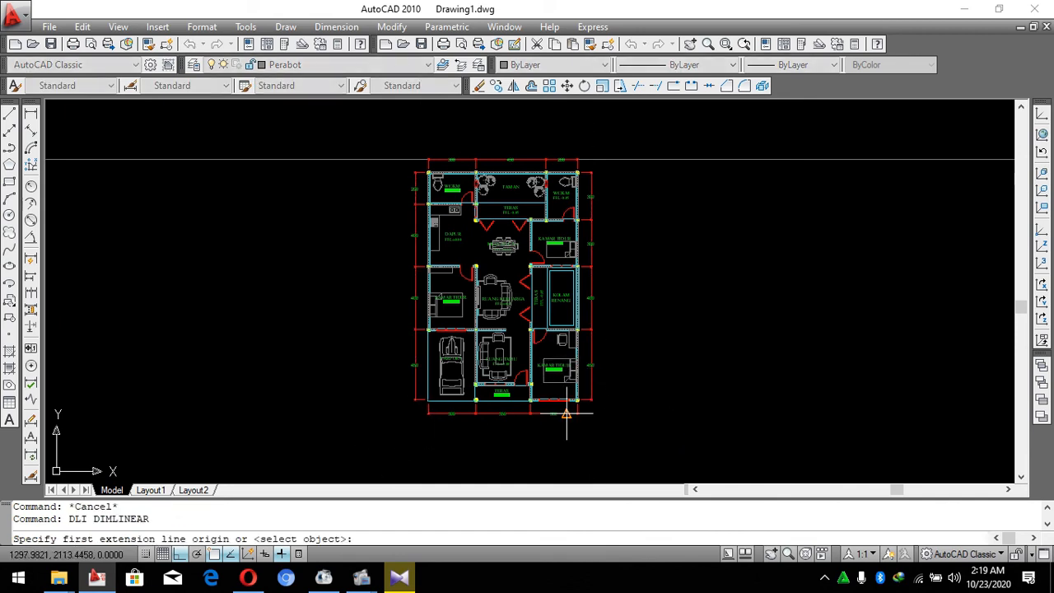
scroll(576, 373, "up", 8)
left_click(551, 358)
scroll(551, 358, "down", 6)
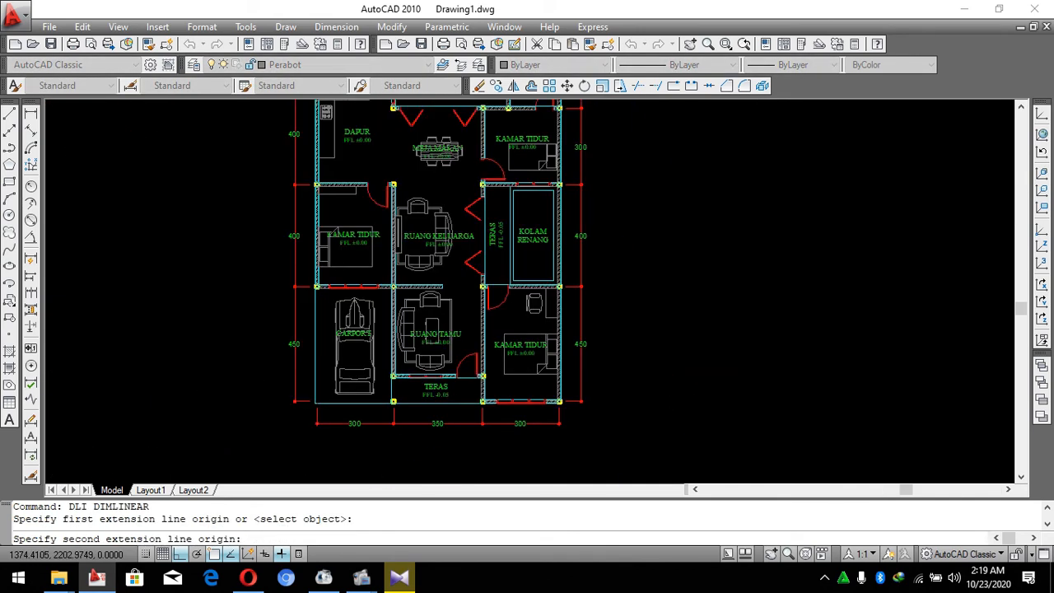
scroll(560, 171, "up", 9)
left_click(563, 169)
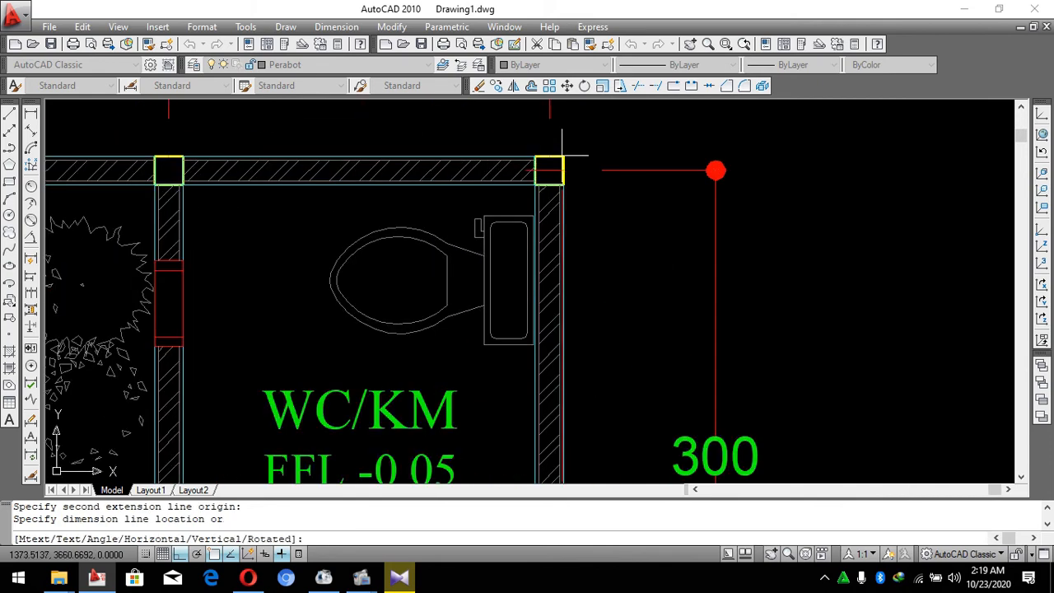
scroll(589, 147, "down", 9)
left_click(639, 231)
scroll(634, 247, "up", 4)
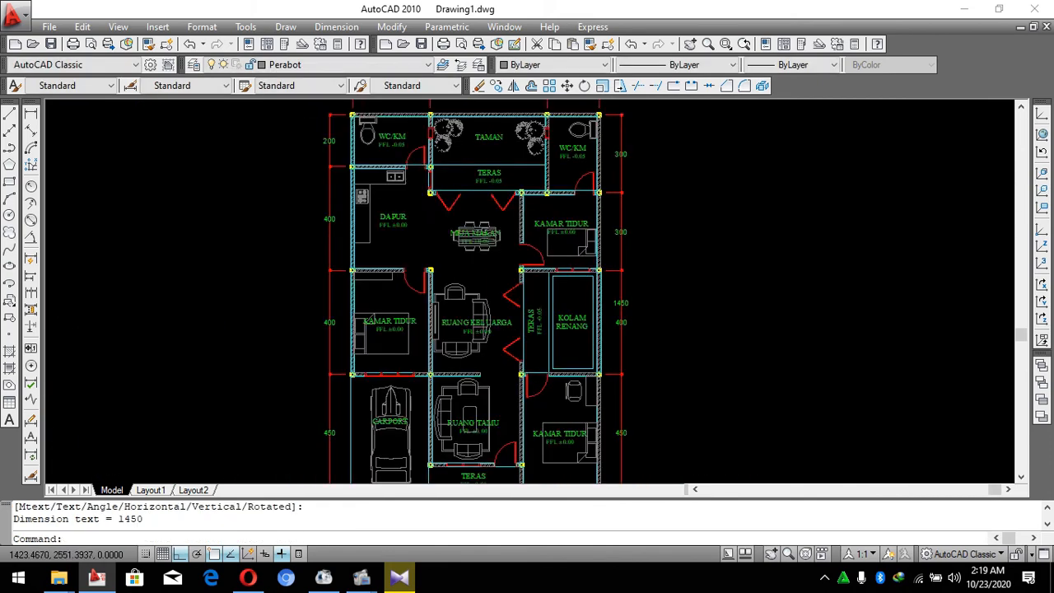
key("Escape")
Move the overall right-side dimension line 80 outward from the chained dimensions.
scroll(623, 239, "up", 2)
scroll(592, 280, "down", 7)
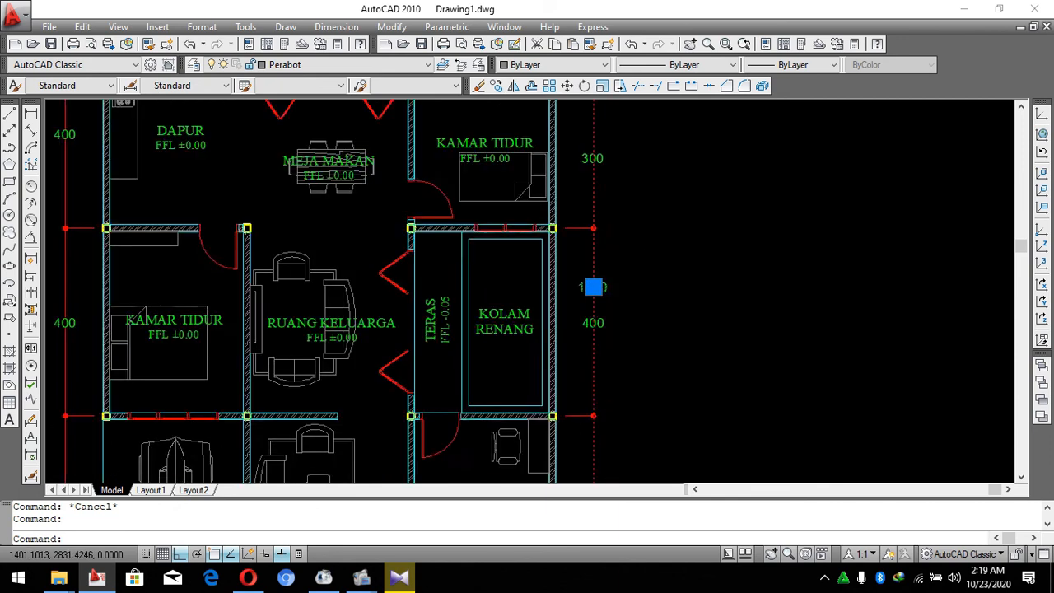
scroll(590, 172, "up", 5)
left_click(579, 178)
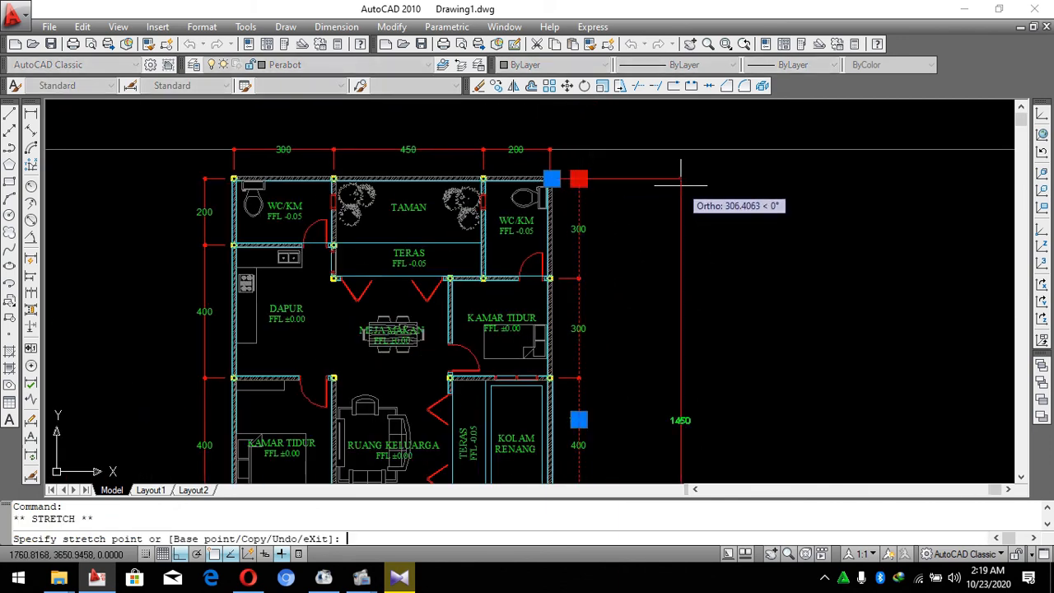
type("80")
scroll(680, 177, "down", 5)
key("Escape")
scroll(585, 391, "up", 2)
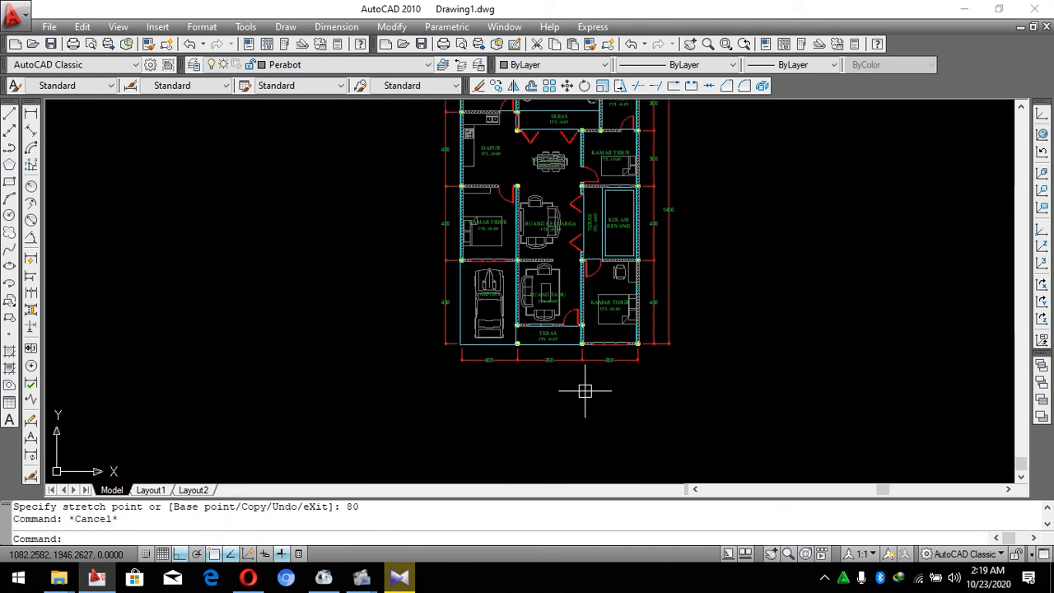
Add an overall horizontal dimension along the front from the carport's outer corner to the front bedroom's corner column.
type("DLI")
key("Return")
scroll(349, 298, "up", 7)
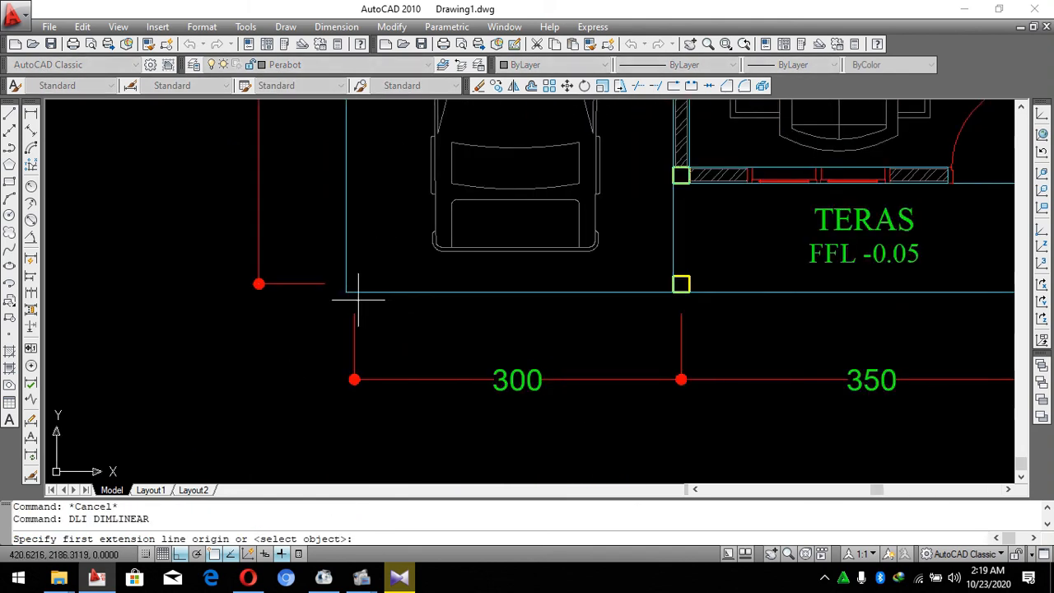
left_click(352, 290)
scroll(351, 290, "down", 6)
scroll(675, 288, "up", 5)
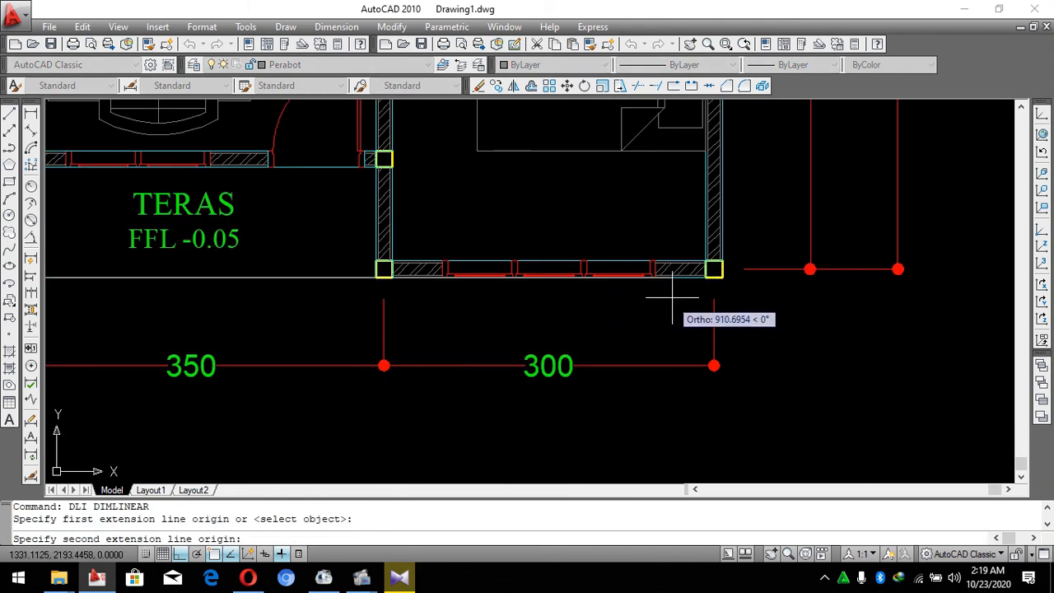
left_click(713, 276)
left_click(648, 365)
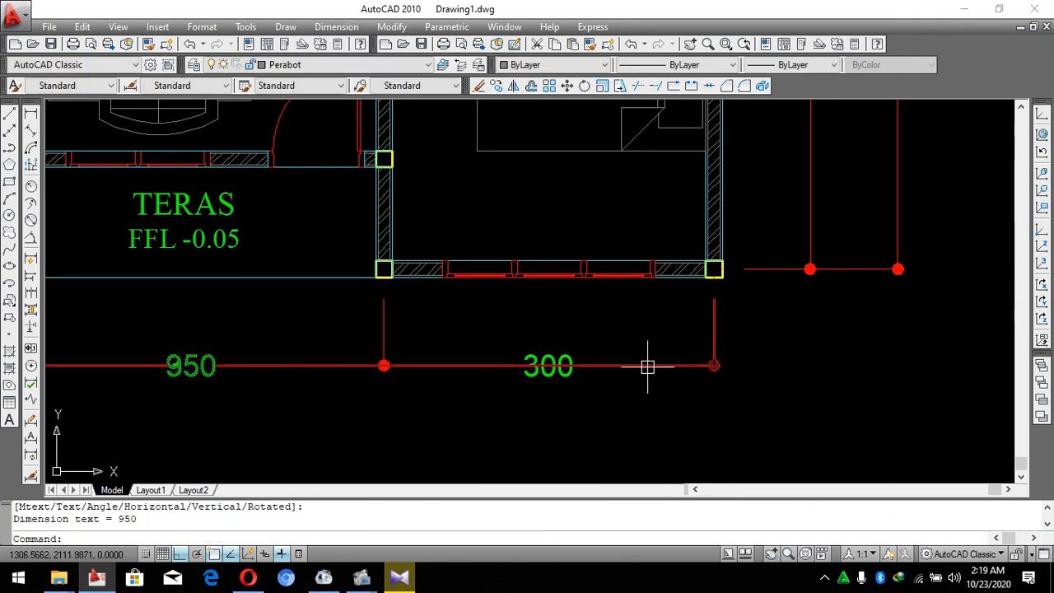
Move the overall front dimension line 80 outward from the chained dimensions.
left_click(706, 364)
left_click(713, 366)
type("80")
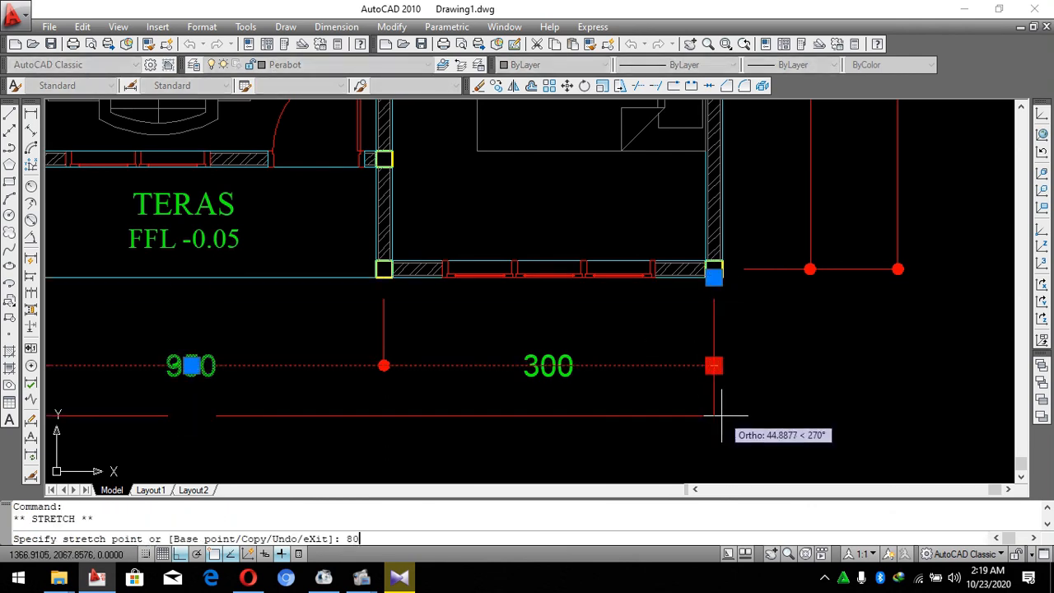
key("Return")
key("Escape")
scroll(641, 423, "down", 5)
key("Escape")
Erase the remaining horizontal construction line at the rear of the plan.
scroll(641, 422, "down", 2)
left_click(715, 212)
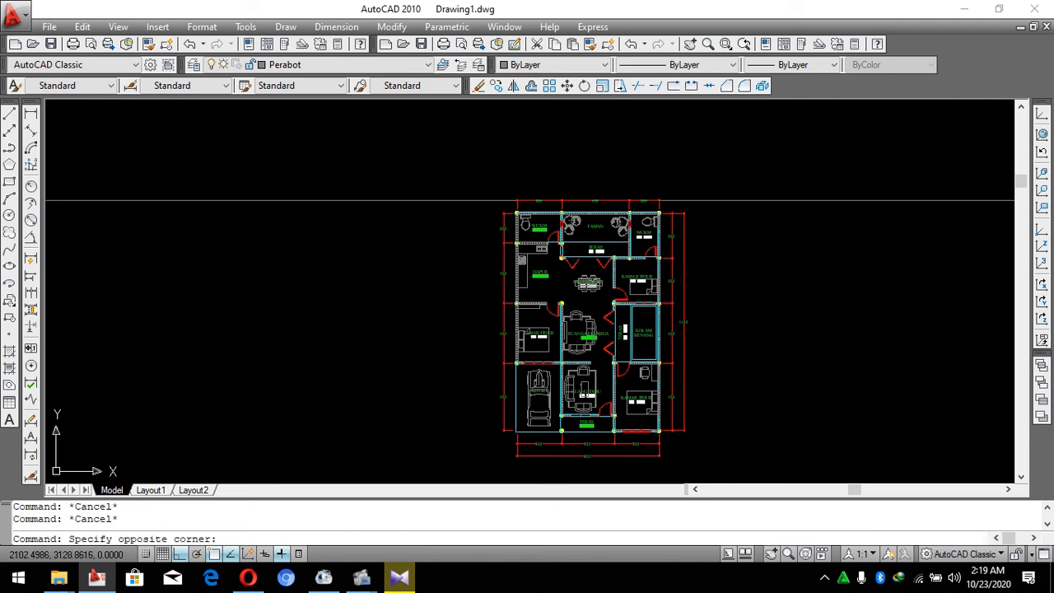
left_click(695, 189)
type("E")
key("Return")
key("Escape")
scroll(684, 286, "down", 1)
Create a new layer named Hatch and close the layer manager.
scroll(661, 346, "up", 3)
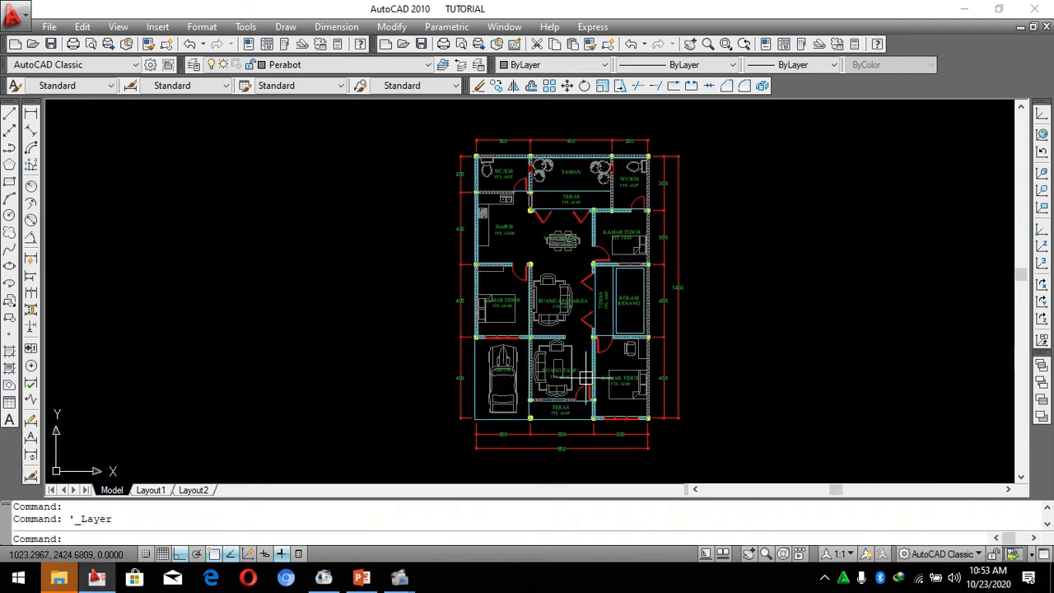
scroll(586, 377, "up", 4)
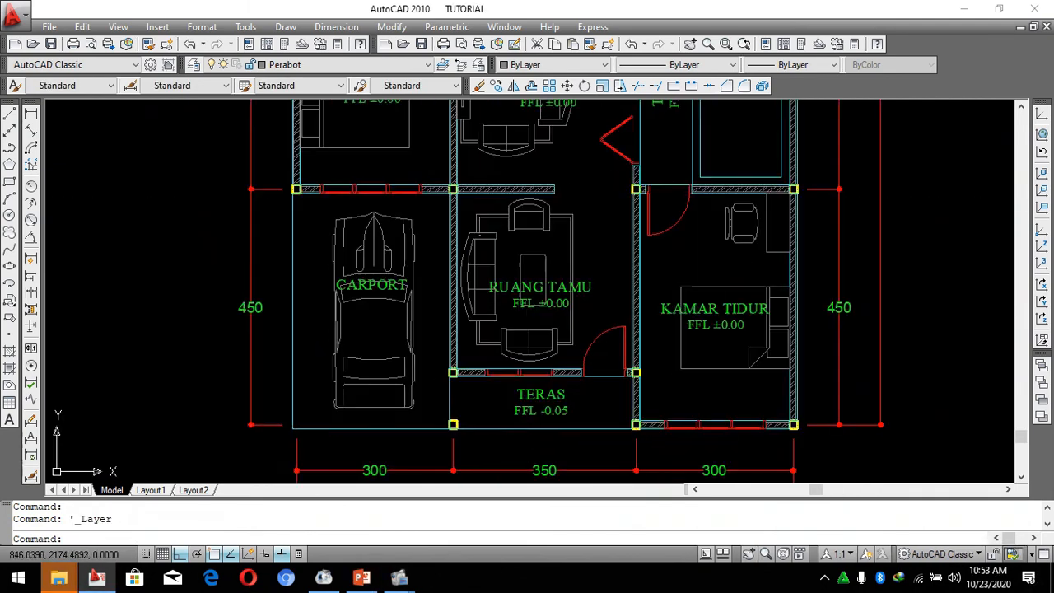
scroll(546, 371, "down", 3)
scroll(459, 182, "up", 2)
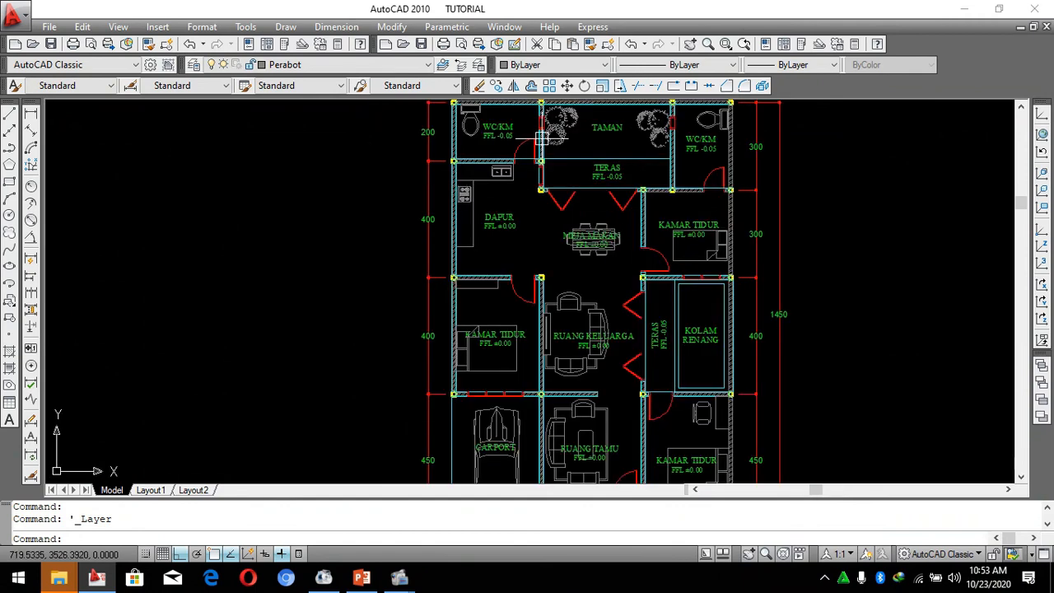
scroll(521, 134, "up", 2)
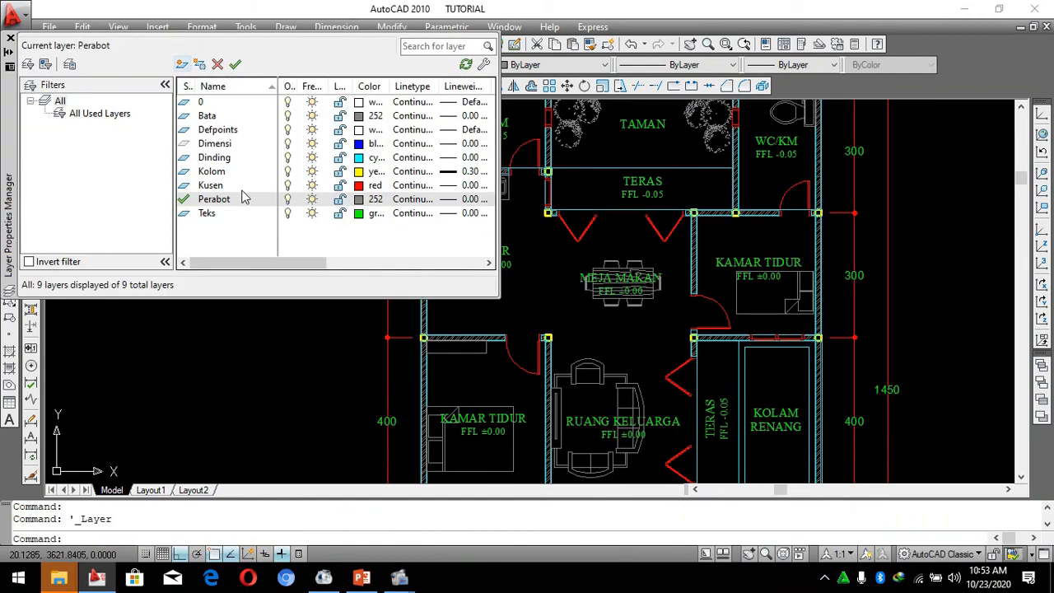
left_click(200, 65)
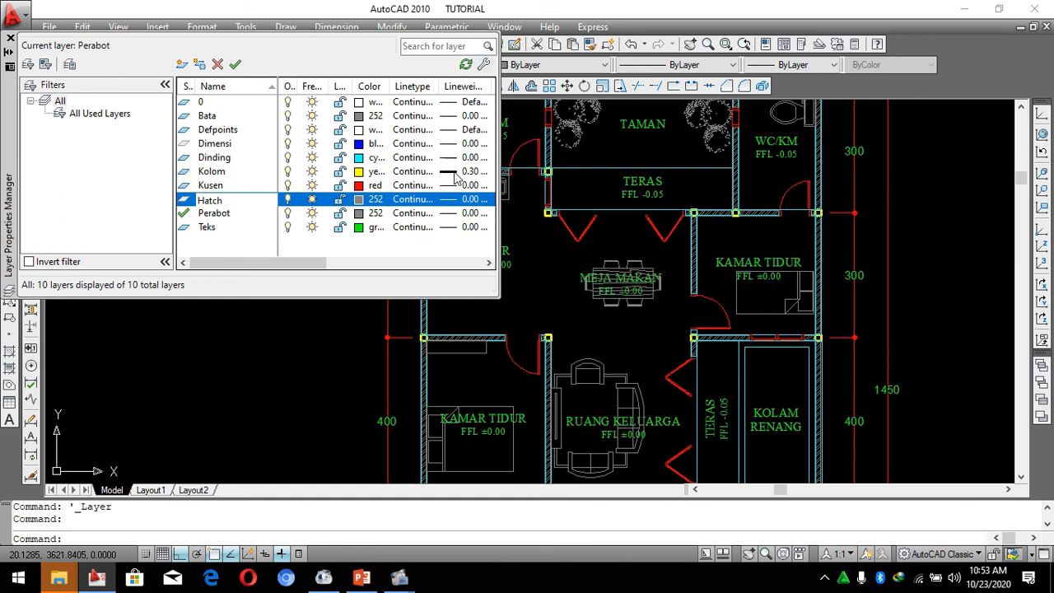
type("Hatch")
key("Return")
left_click(372, 200)
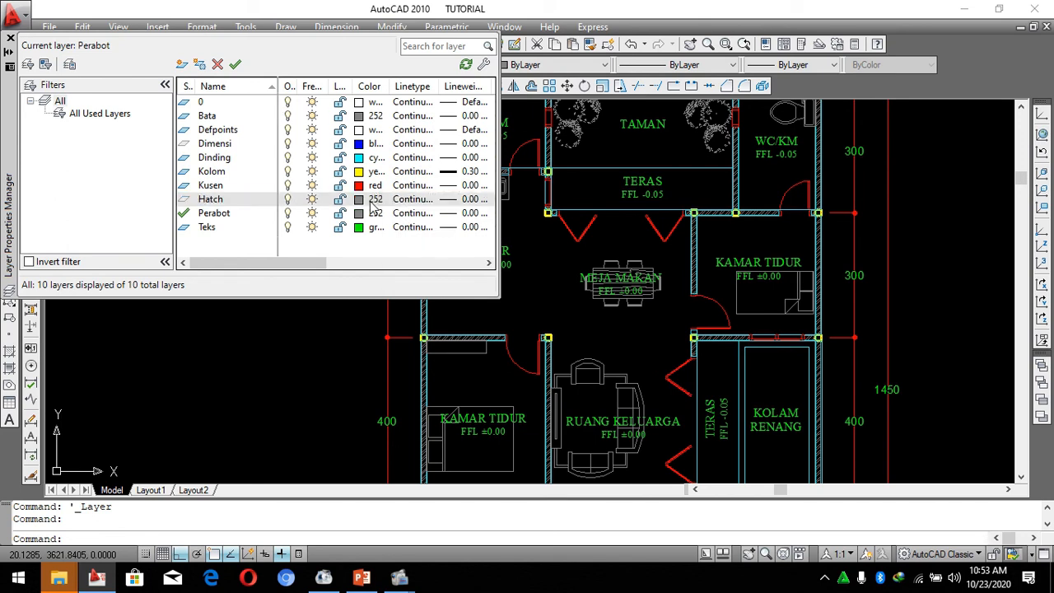
left_click(504, 409)
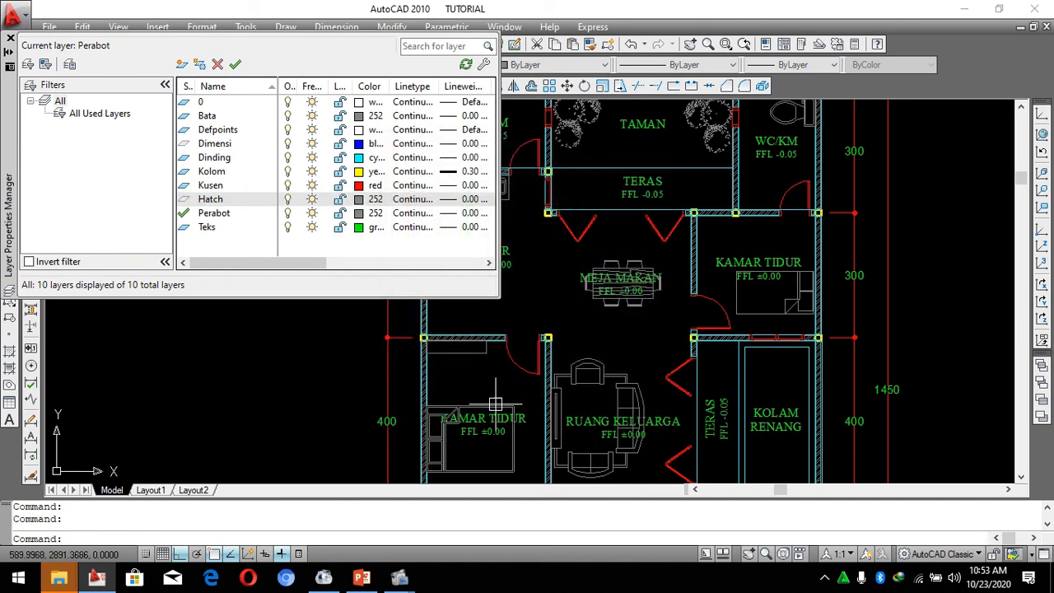
left_click(10, 39)
Start a hatch with the interior of the right WC/KM picked as its boundary.
scroll(451, 120, "down", 4)
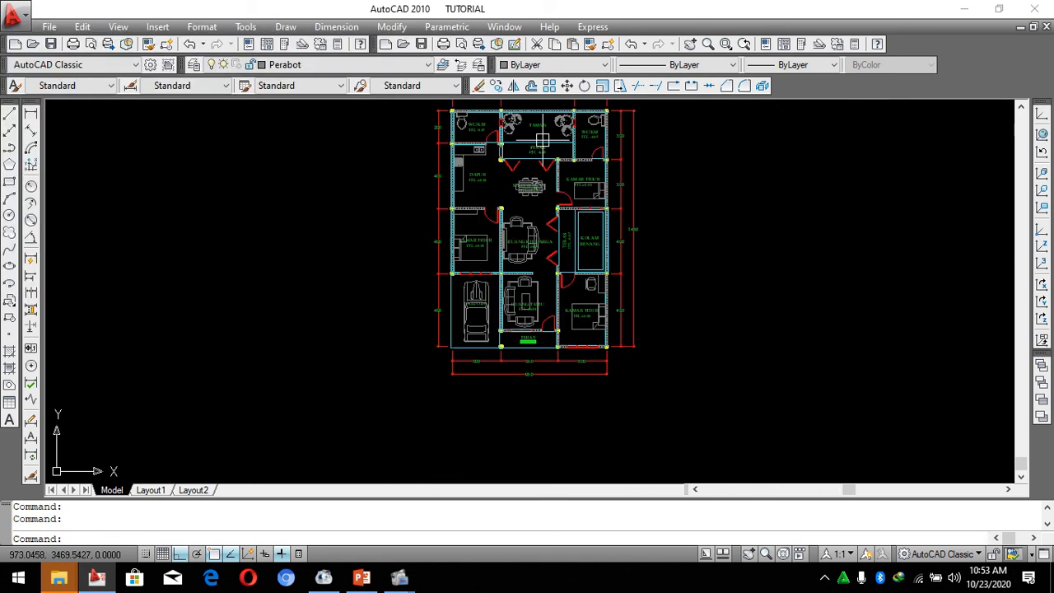
scroll(577, 119, "up", 2)
scroll(593, 118, "up", 5)
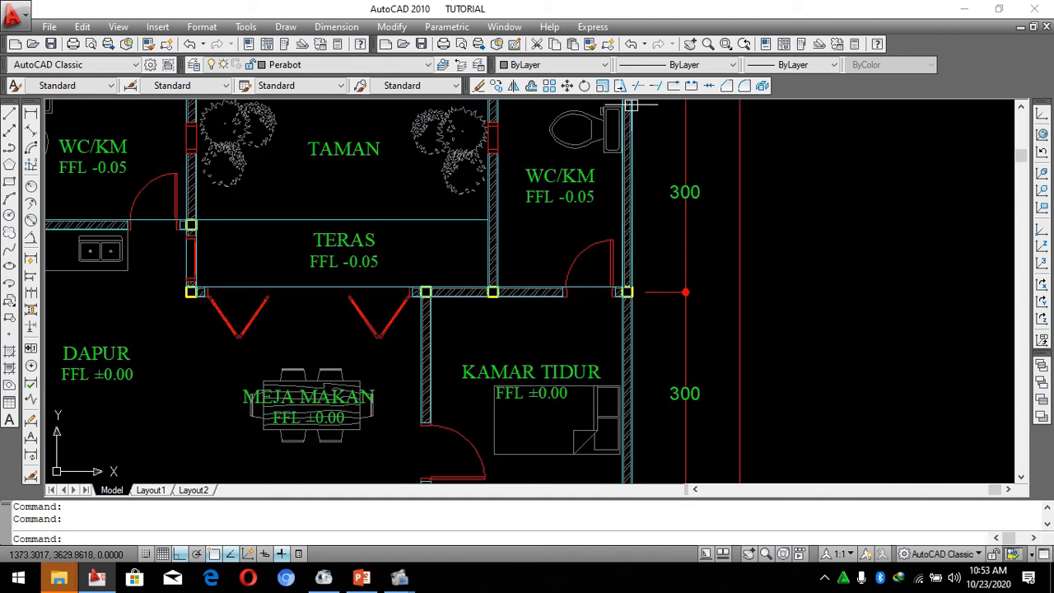
key("Return")
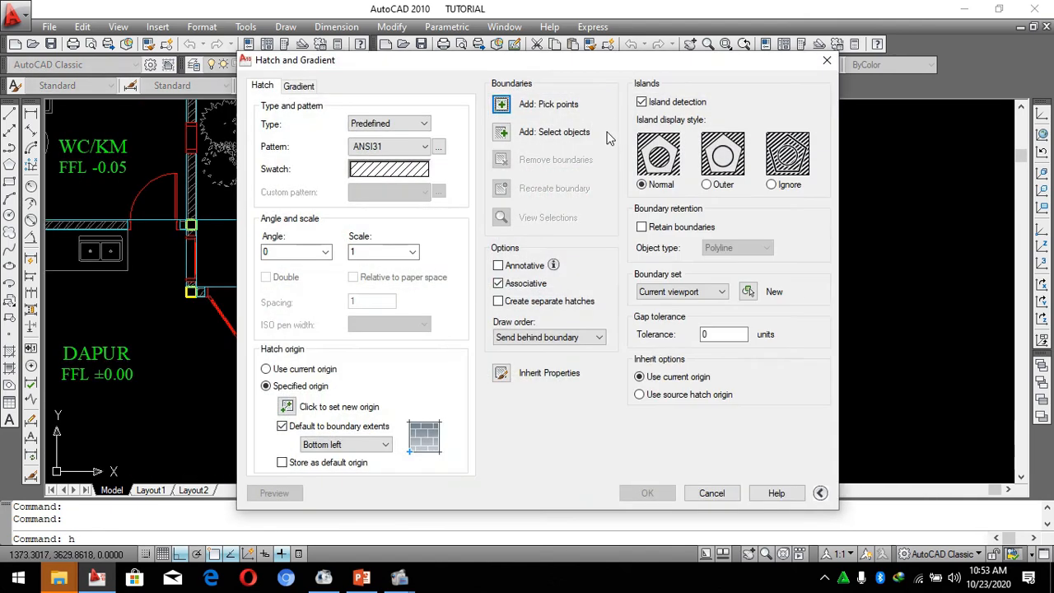
left_click(501, 105)
scroll(600, 247, "down", 4)
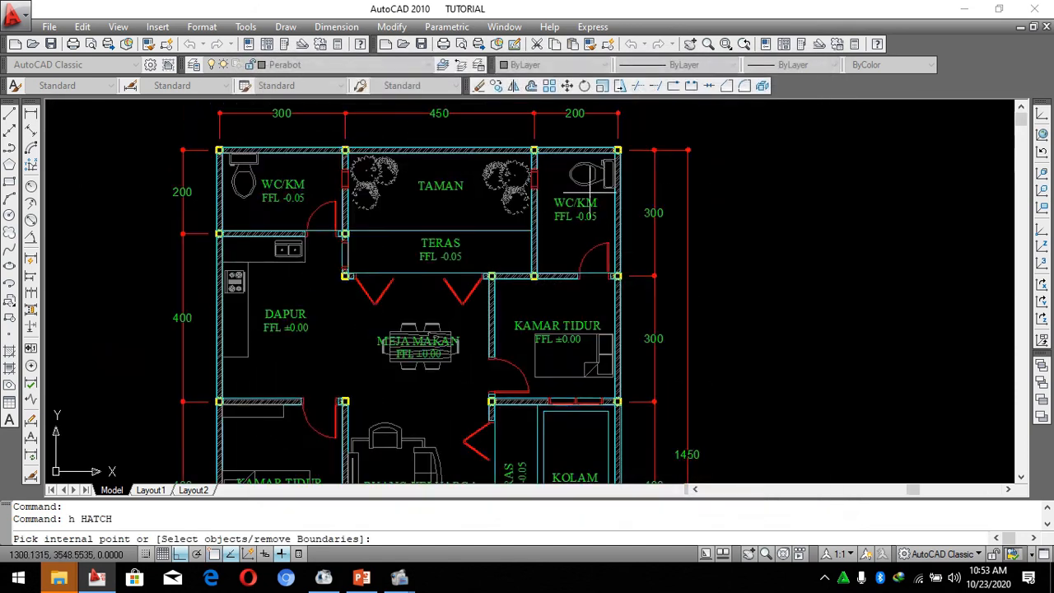
scroll(562, 142, "up", 3)
left_click(557, 180)
scroll(568, 194, "up", 2)
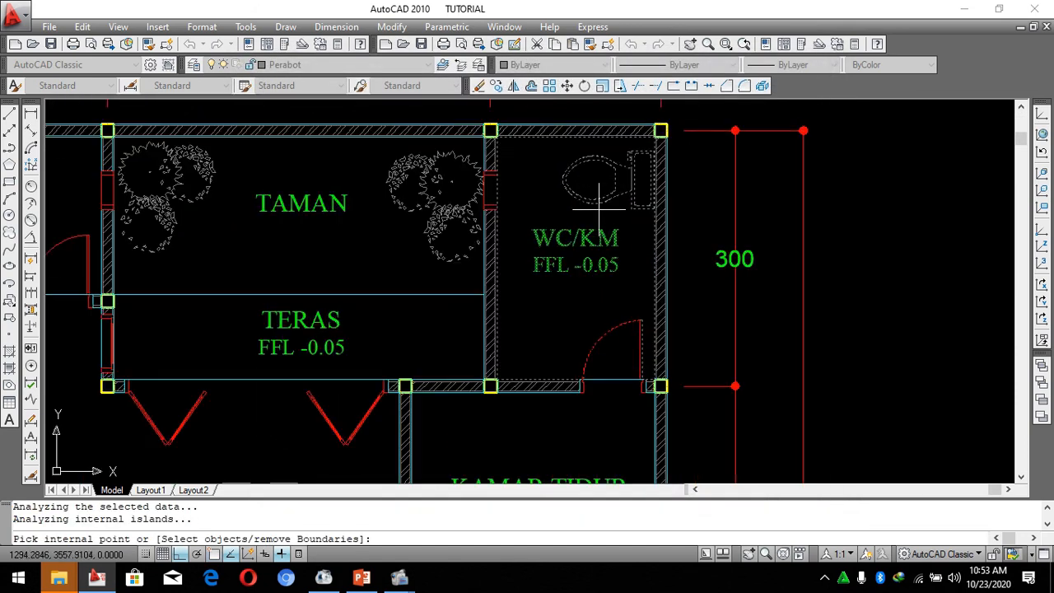
key("Return")
Choose the predefined ANGLE pattern for the WC/KM floor hatch and preview it.
left_click(439, 147)
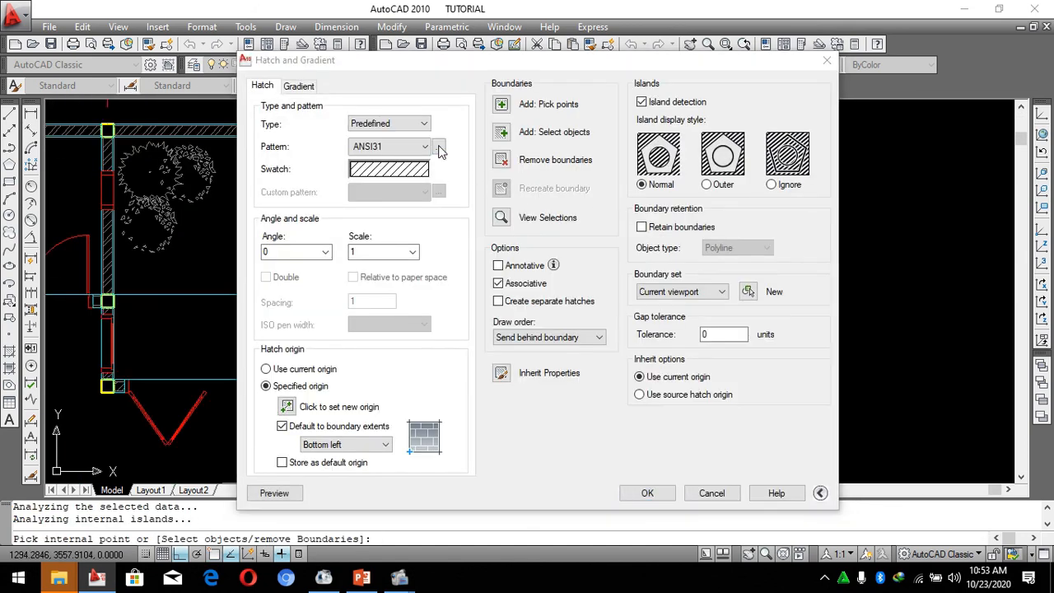
left_click(480, 151)
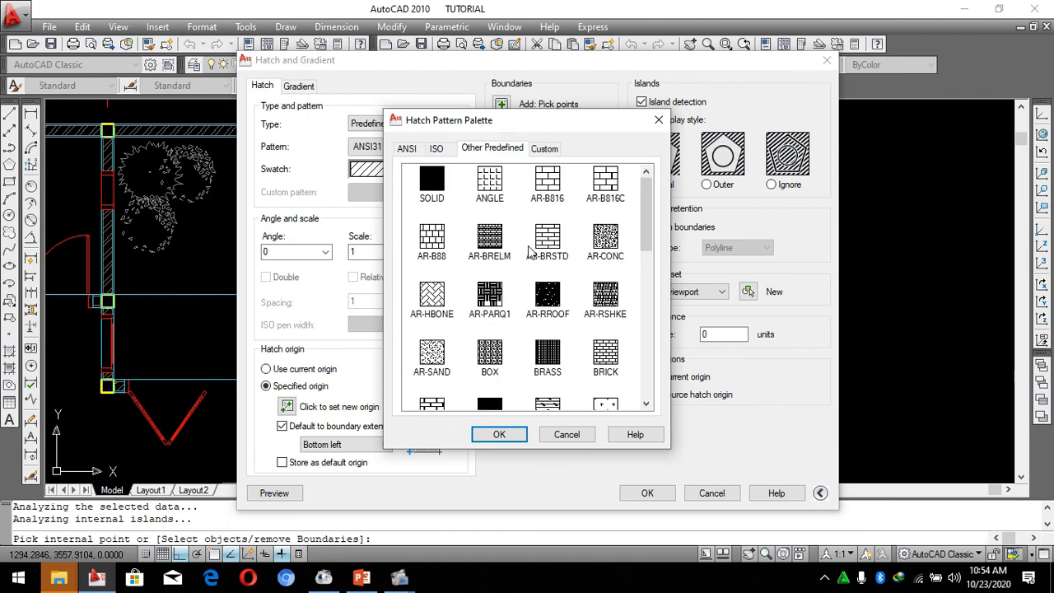
left_click(499, 434)
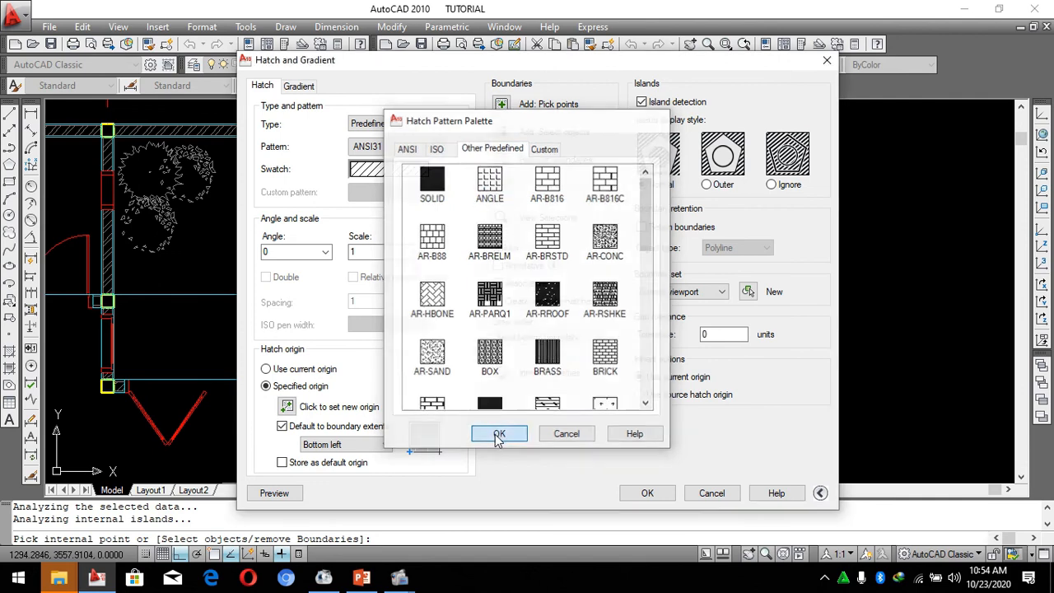
left_click(274, 493)
scroll(609, 226, "up", 3)
scroll(609, 230, "down", 3)
scroll(600, 239, "up", 3)
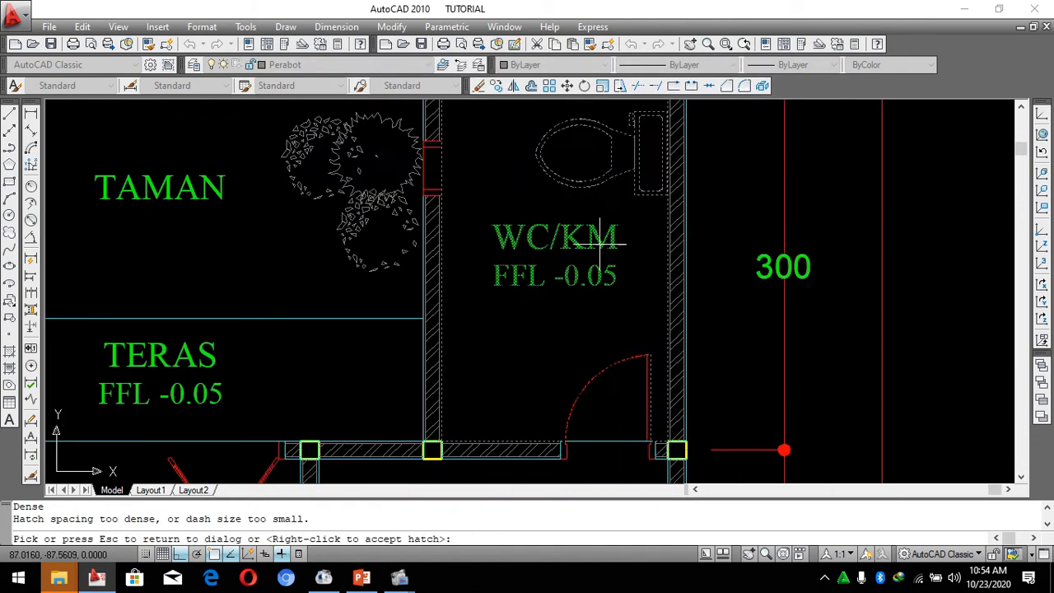
key("Escape")
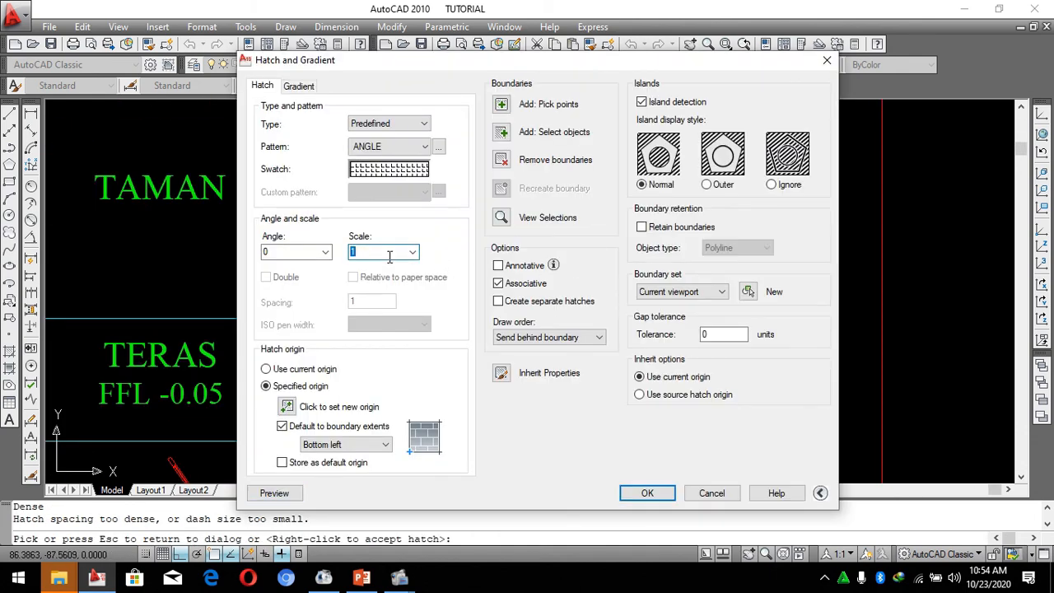
Try a scale of 50 for the WC/KM floor hatch and preview it.
type("50")
key("Return")
scroll(321, 424, "up", 2)
key("Escape")
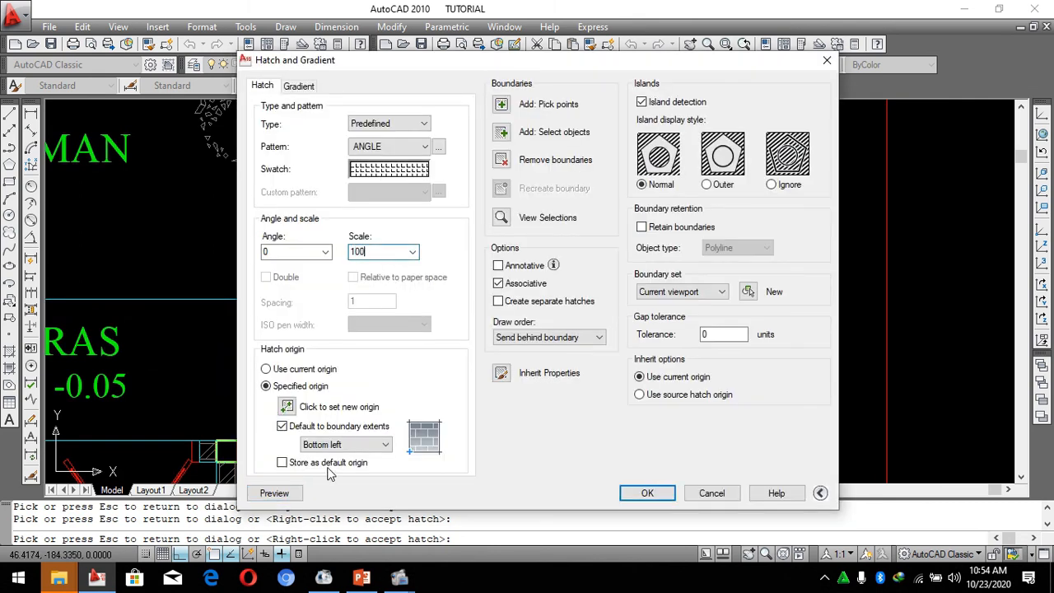
Set the floor hatch scale to 100, preview it and apply the hatch to the right WC/KM.
left_click(290, 495)
scroll(596, 345, "down", 3)
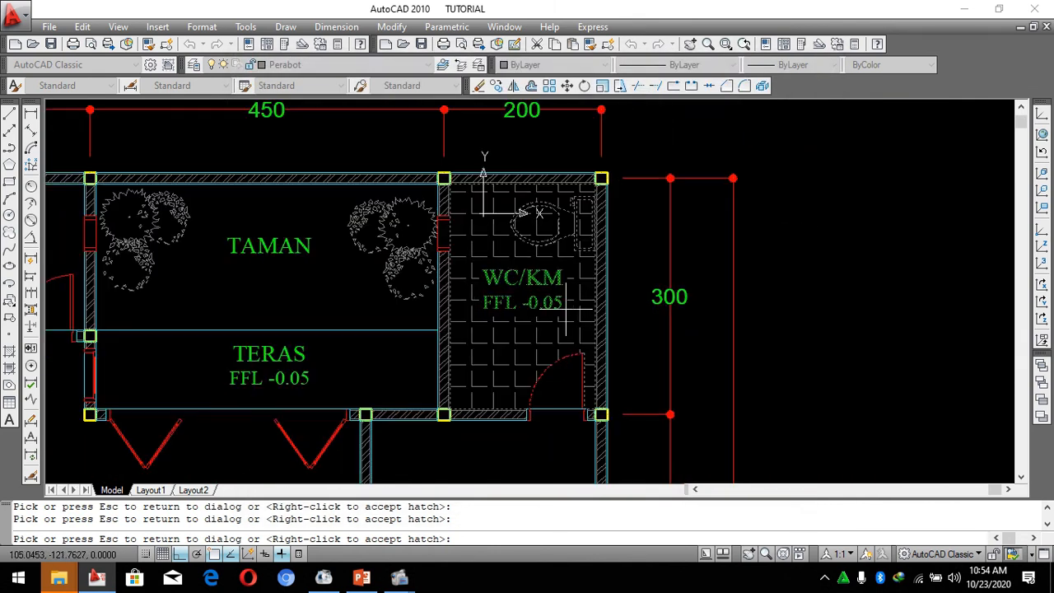
scroll(567, 311, "up", 2)
key("Escape")
left_click(646, 493)
key("Escape")
key("Escape")
Trim the floor hatch inside the toilet bowl of the right WC/KM, using the bowl's inner outline as cutting edge.
scroll(540, 228, "up", 3)
scroll(605, 245, "down", 3)
scroll(555, 348, "down", 3)
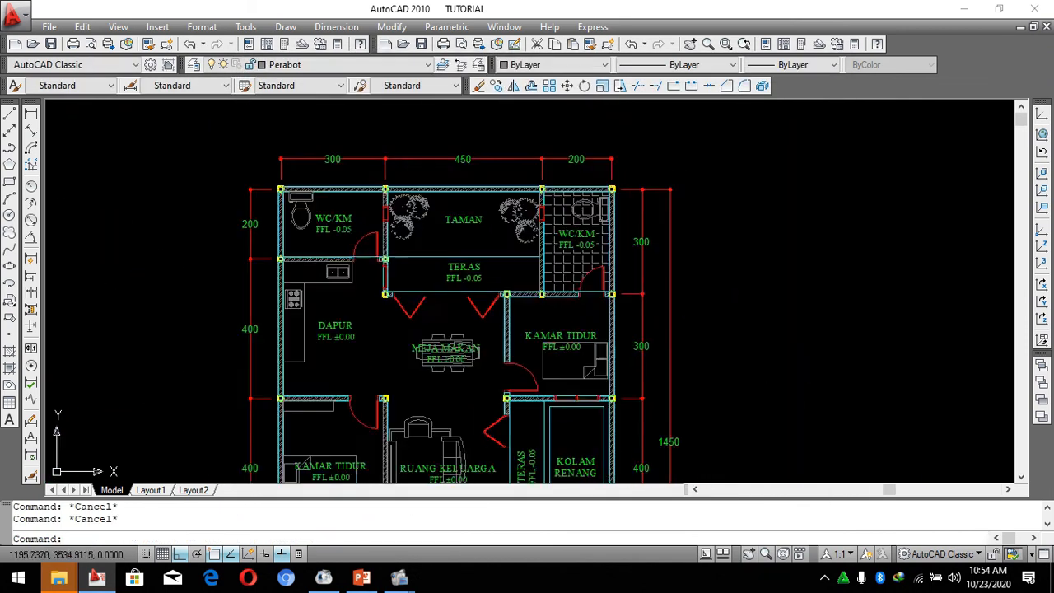
scroll(555, 197, "up", 8)
type("tr")
key("Return")
scroll(555, 197, "up", 4)
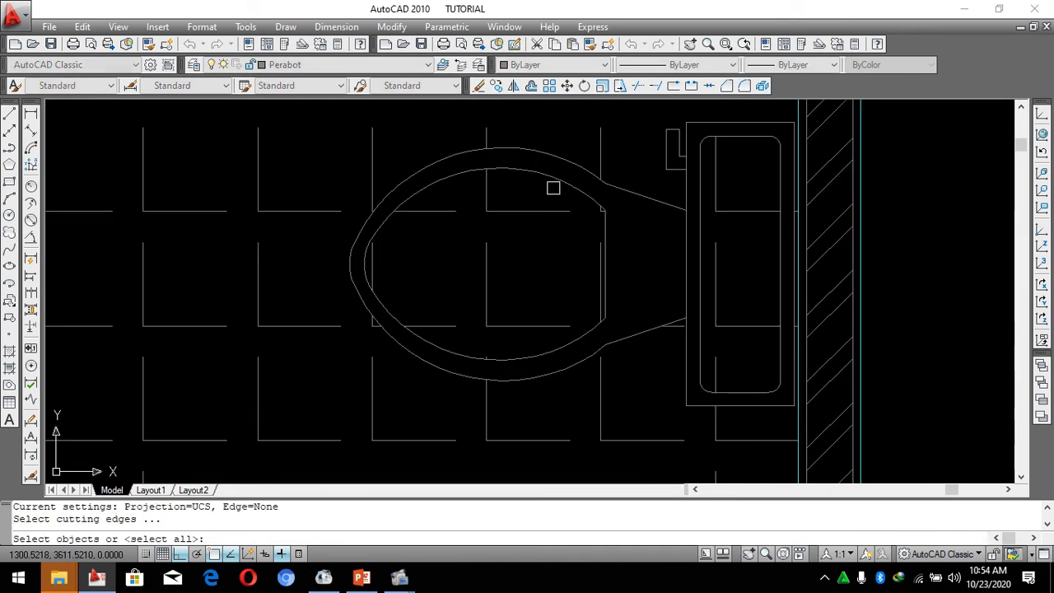
left_click(527, 171)
key("Return")
left_click(487, 214)
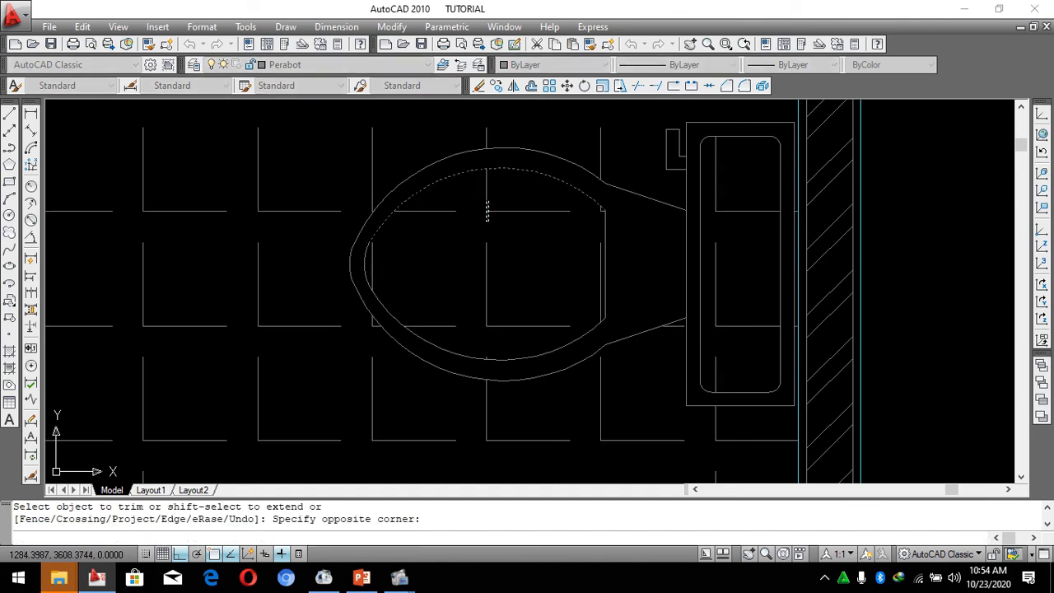
key("Escape")
key("Escape")
Trim the floor hatch inside the toilet's cistern, using the cistern's inner outline as cutting edge.
type("tr")
key("Return")
left_click(736, 157)
key("Return")
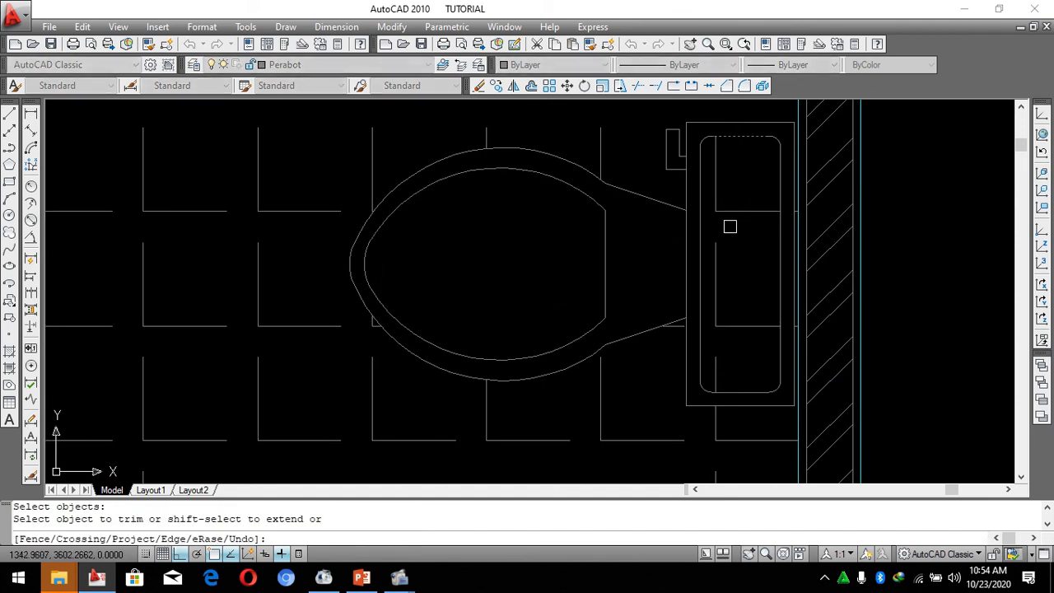
left_click(726, 214)
key("Escape")
key("Escape")
key("Escape")
Hatch the left WC/KM floor with the ANGLE pattern at scale 100.
scroll(759, 208, "down", 4)
scroll(789, 205, "down", 2)
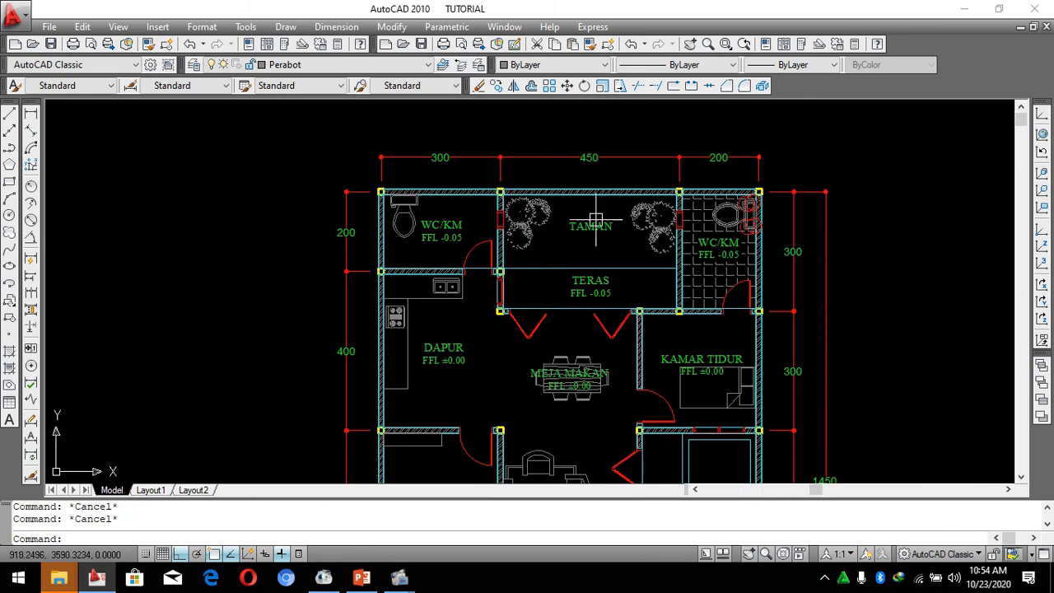
scroll(483, 193, "up", 1)
key("Return")
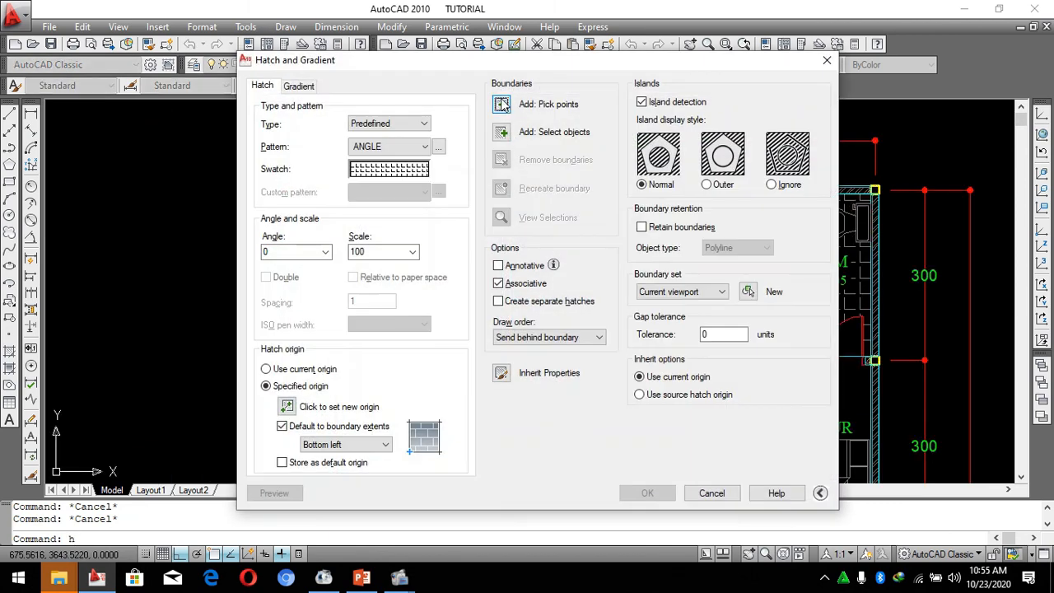
left_click(501, 109)
scroll(468, 232, "up", 3)
left_click(469, 232)
key("Return")
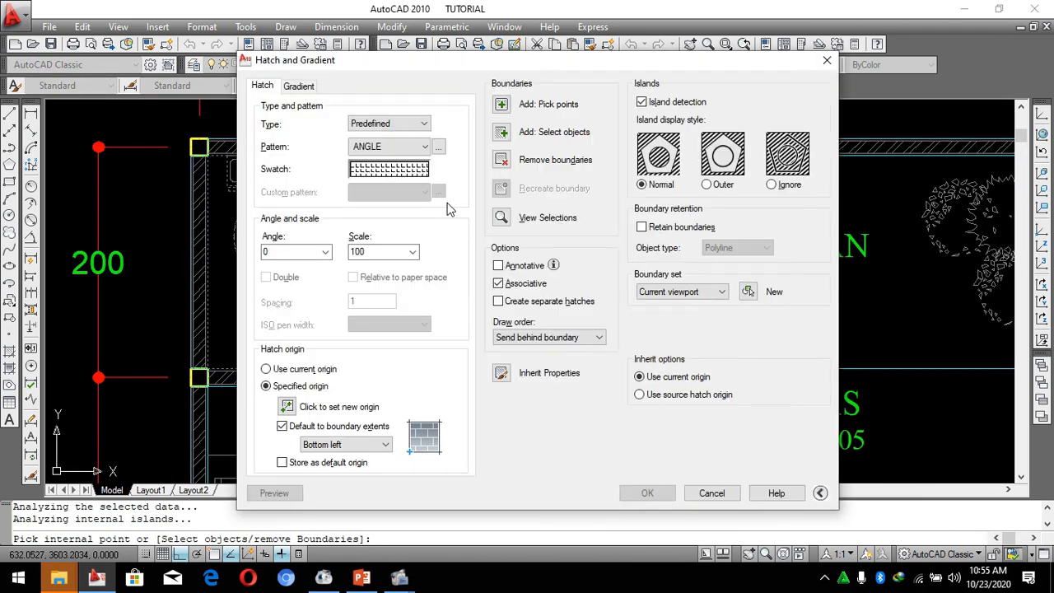
key("Return")
key("Escape")
scroll(577, 141, "down", 4)
key("Escape")
Start a new hatch and pick the front TERAS floor as its boundary.
scroll(576, 141, "down", 5)
scroll(630, 233, "up", 2)
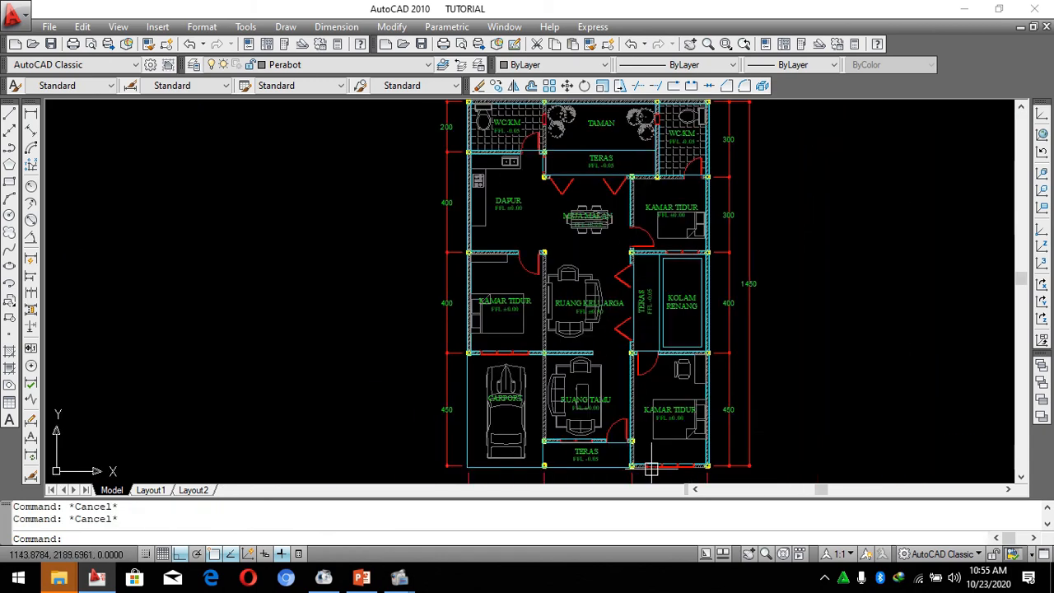
scroll(614, 467, "up", 7)
key("Return")
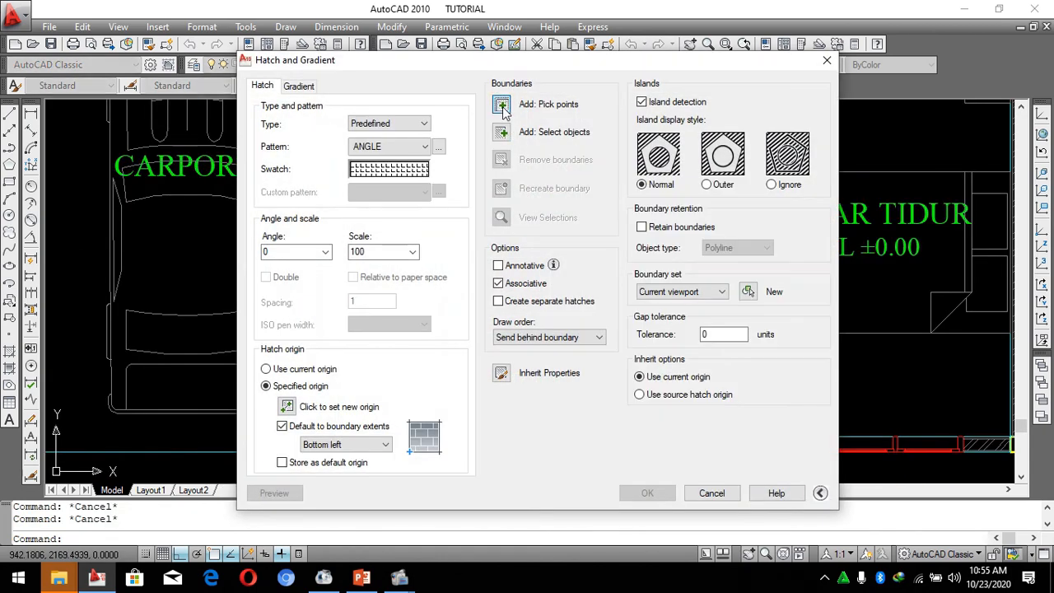
left_click(501, 106)
left_click(584, 422)
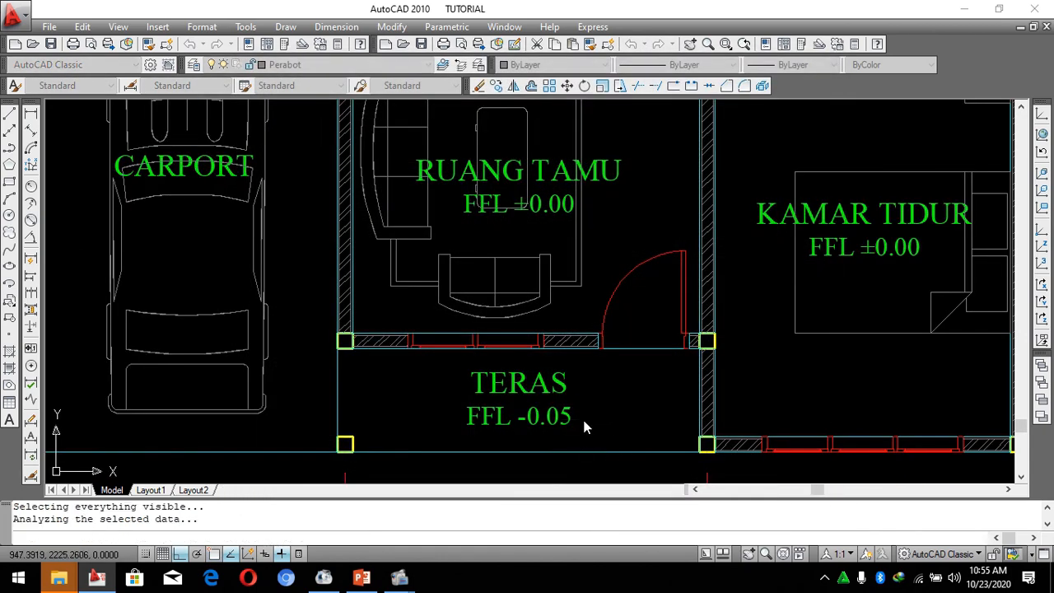
key("Return")
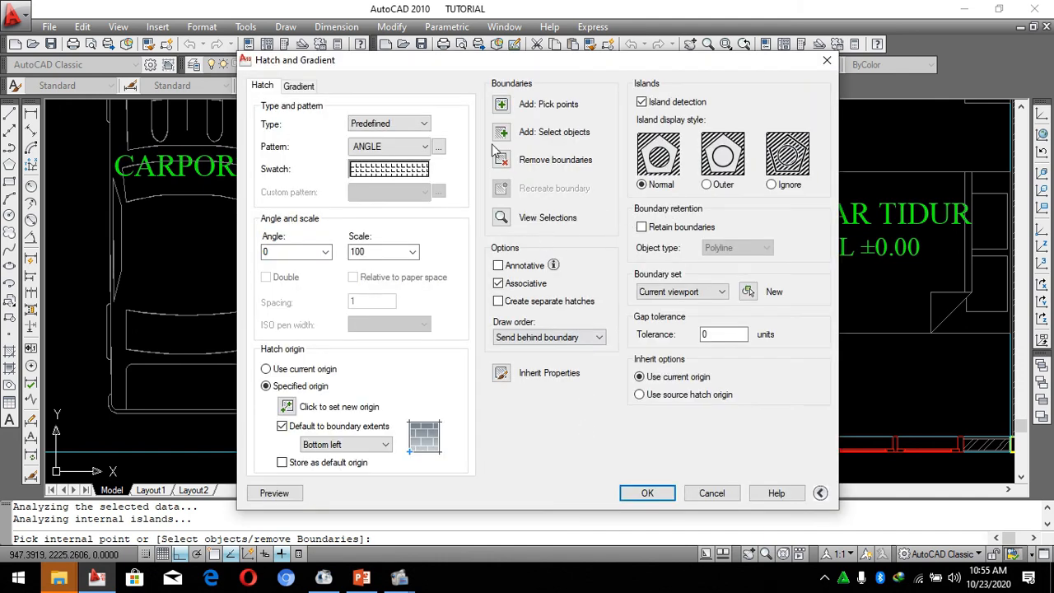
Choose the NET pattern for the front TERAS floor, preview it and apply the hatch.
left_click(438, 146)
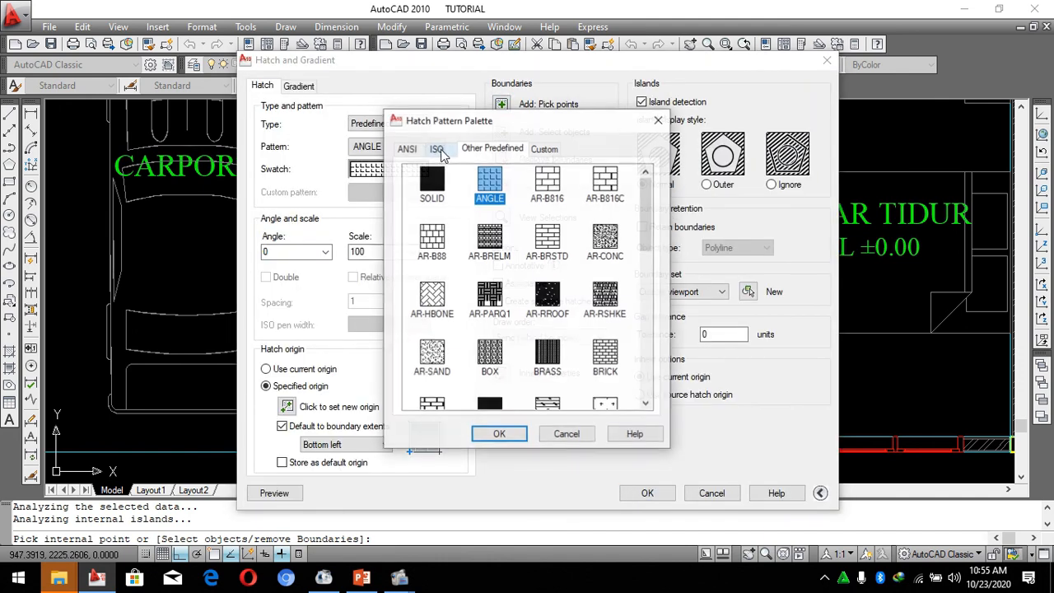
scroll(547, 317, "down", 3)
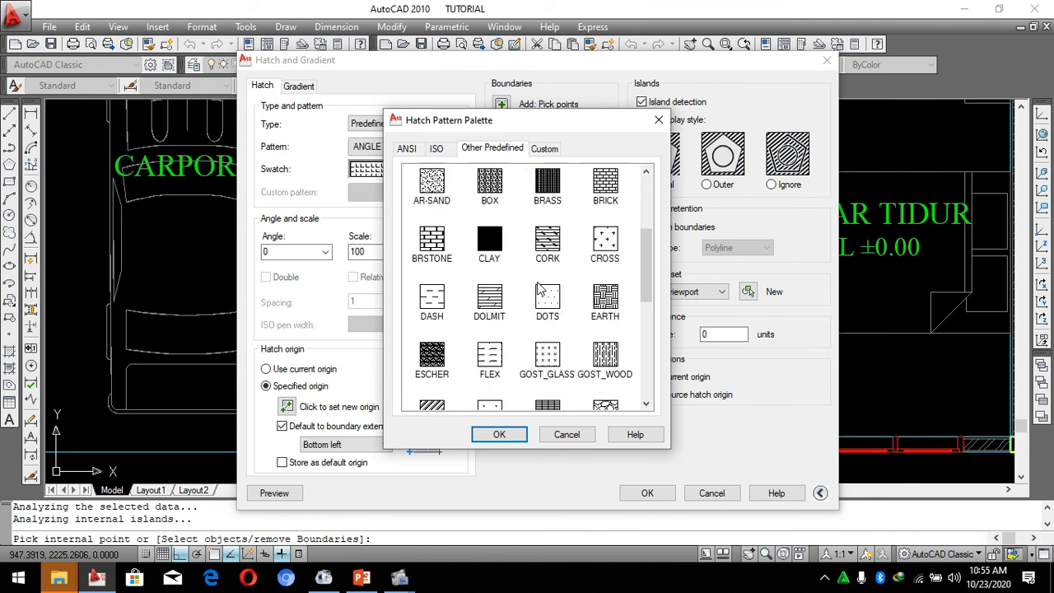
scroll(545, 298, "down", 5)
scroll(605, 338, "up", 2)
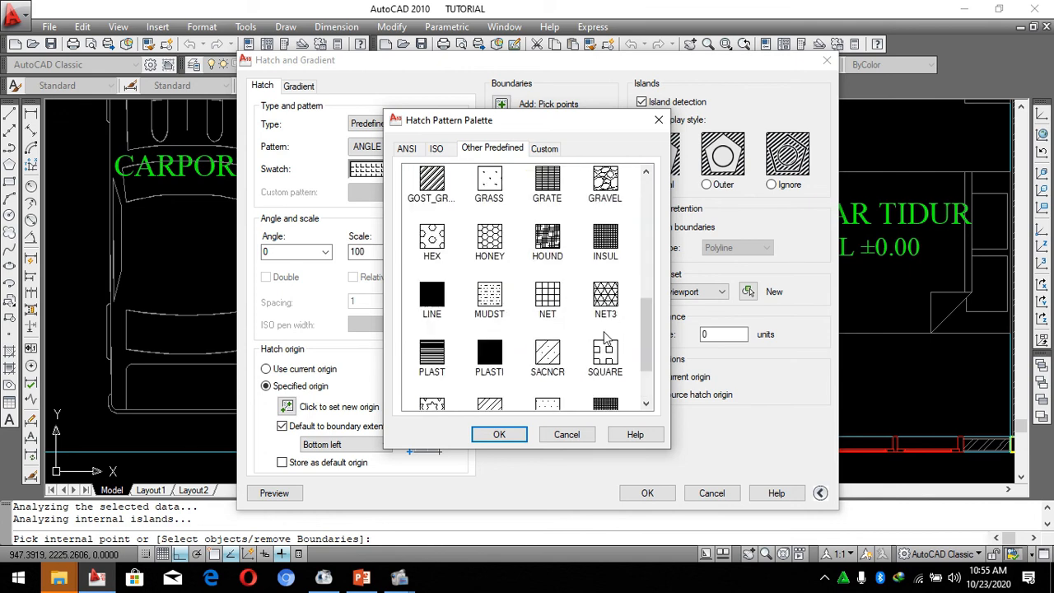
left_click(499, 435)
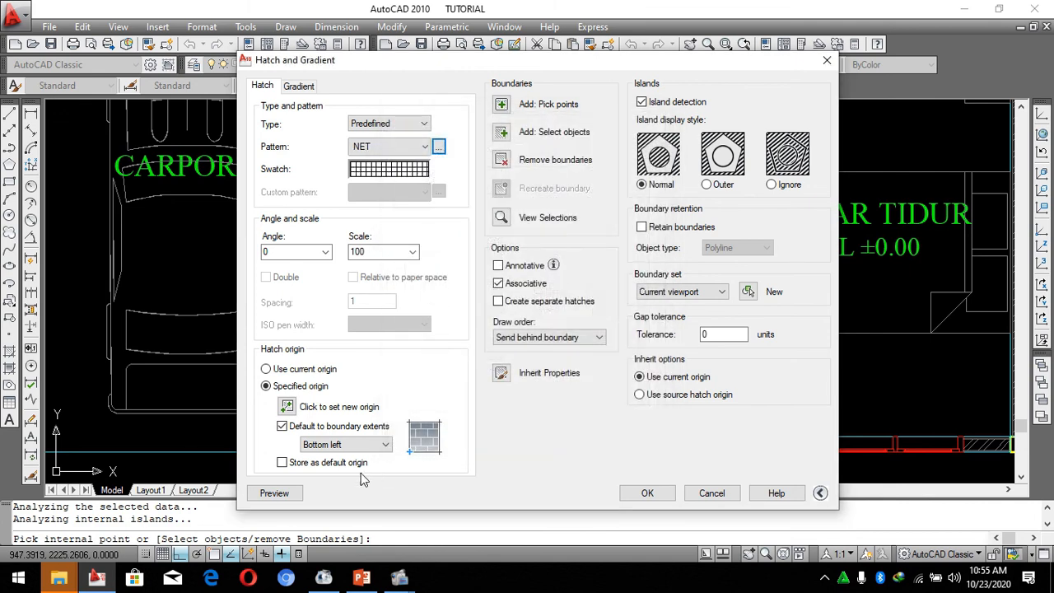
left_click(290, 497)
scroll(647, 400, "up", 2)
scroll(591, 294, "down", 6)
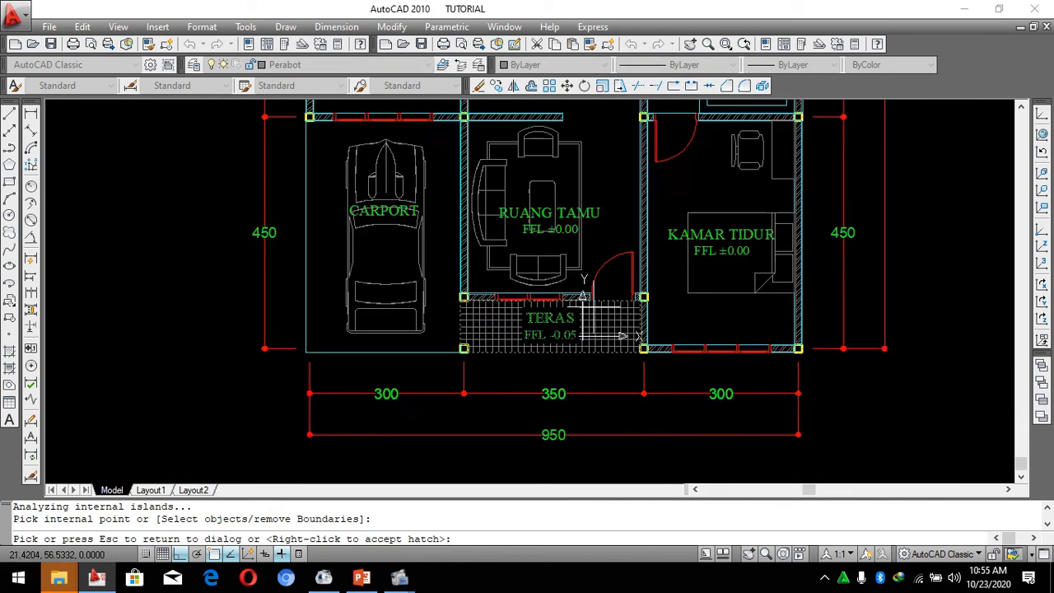
scroll(595, 302, "up", 4)
key("Escape")
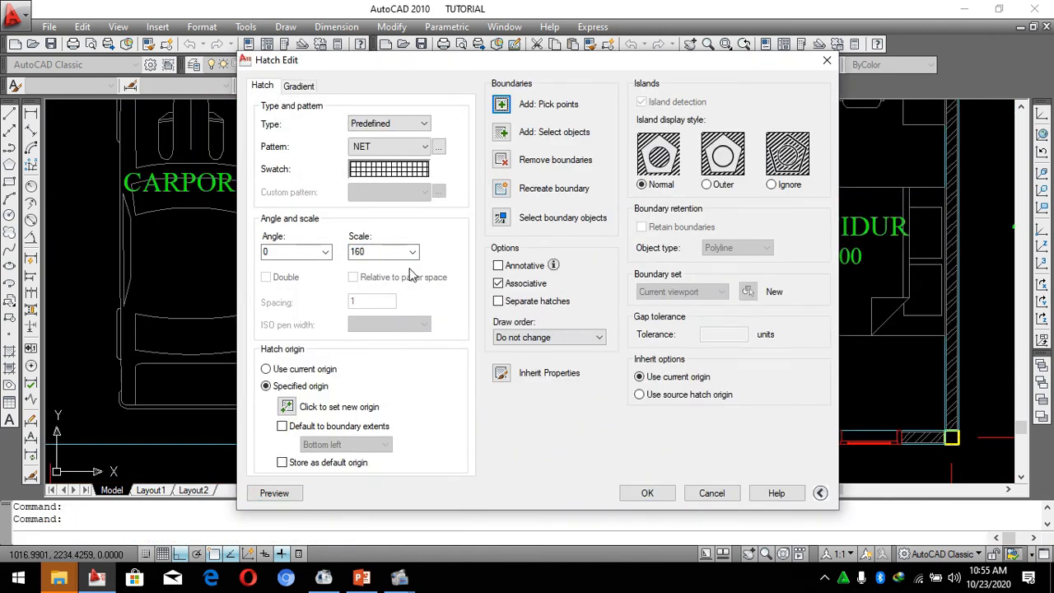
Edit the front TERAS hatch, trying scale 160 and settling on scale 200.
key("Return")
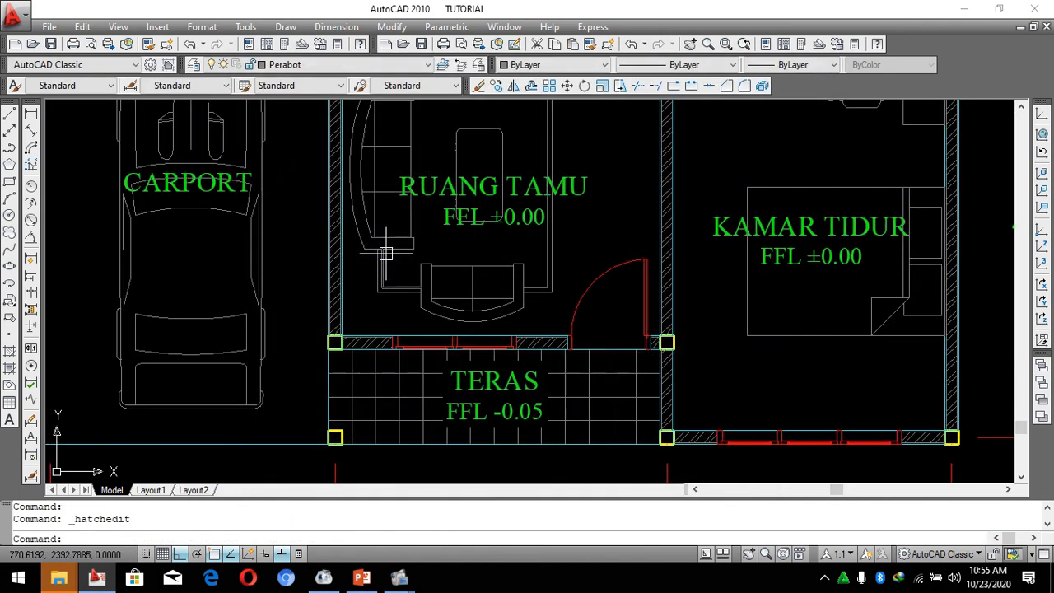
key("Escape")
double_click(591, 391)
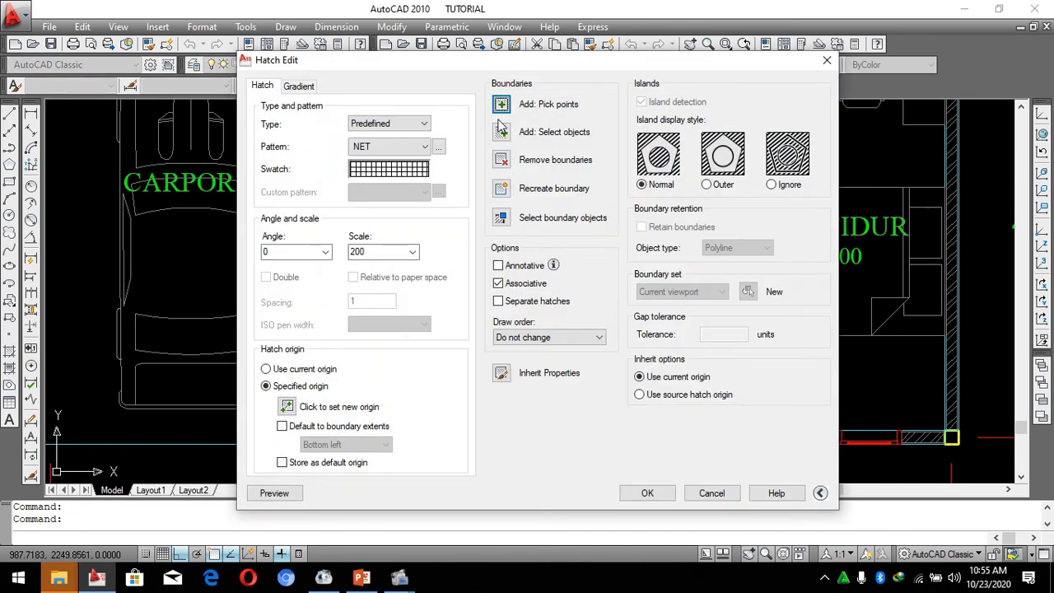
left_click(500, 107)
key("Return")
key("Escape")
Hatch the TERAS floor beside the KOLAM RENANG with the NET pattern at scale 120.
scroll(590, 377, "down", 3)
scroll(652, 245, "up", 1)
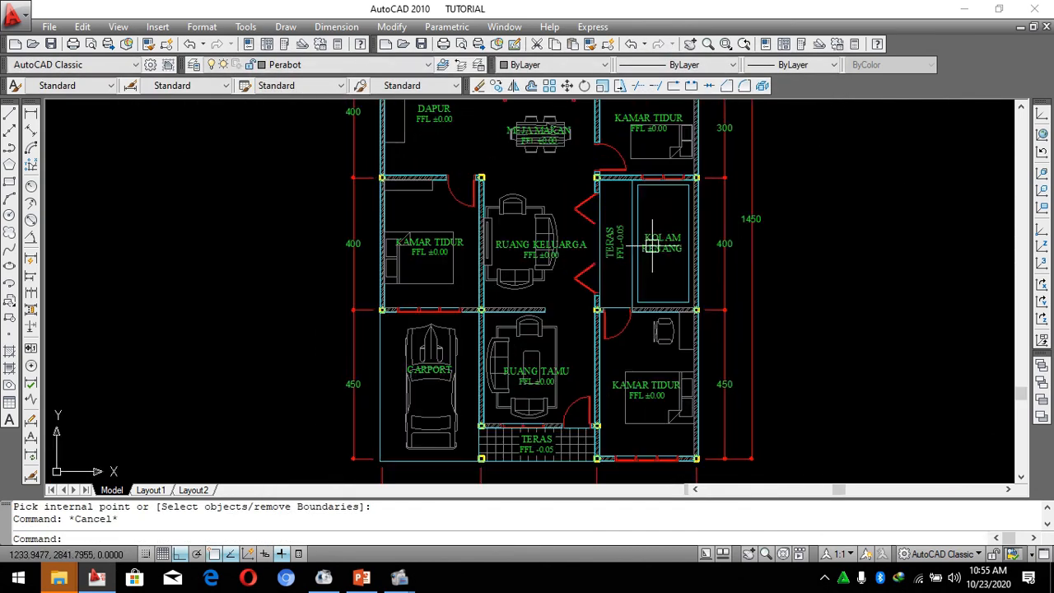
type("h")
key("Return")
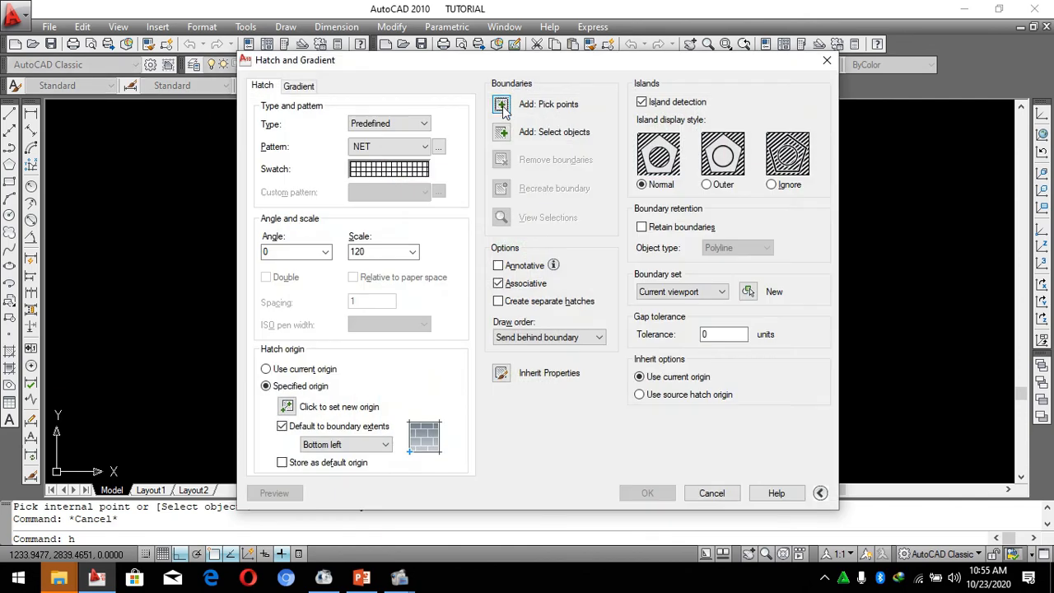
left_click(501, 113)
scroll(594, 180, "up", 1)
scroll(601, 183, "up", 1)
left_click(627, 231)
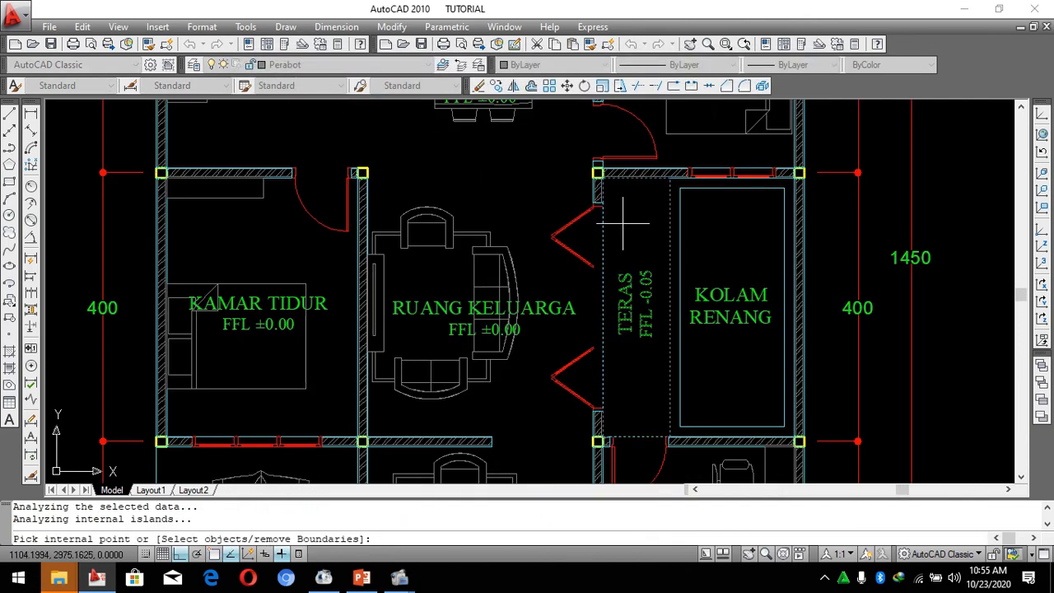
key("Return")
key("Return")
key("Escape")
Match the properties of the front TERAS hatch onto the hatch of the TERAS beside the pool.
scroll(727, 377, "down", 4)
scroll(716, 410, "up", 2)
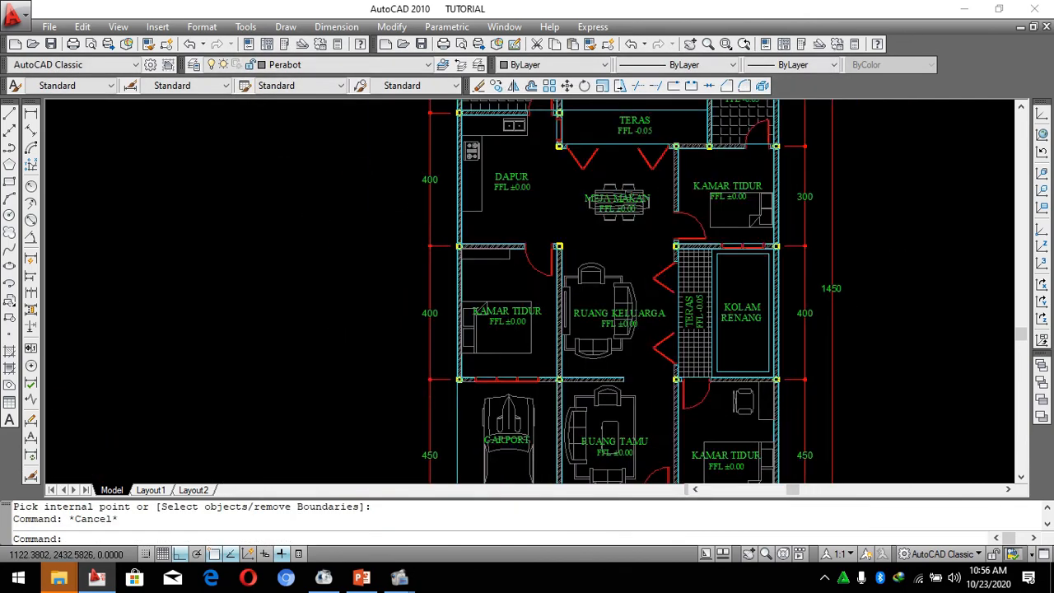
scroll(629, 363, "down", 3)
scroll(638, 370, "up", 5)
left_click(640, 370)
scroll(647, 371, "down", 2)
type("m")
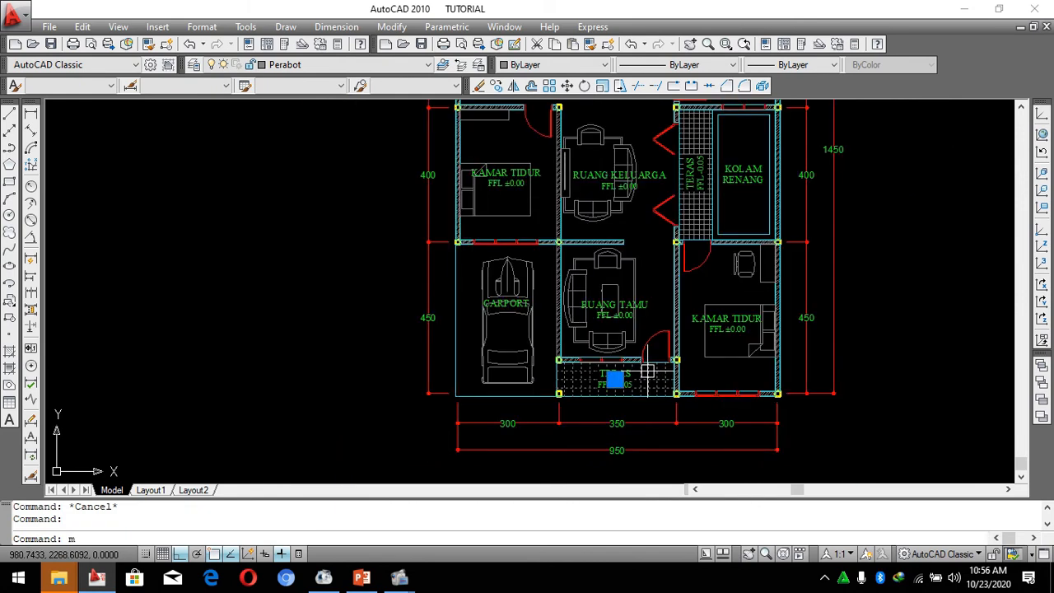
type("a")
key("Return")
scroll(683, 106, "up", 1)
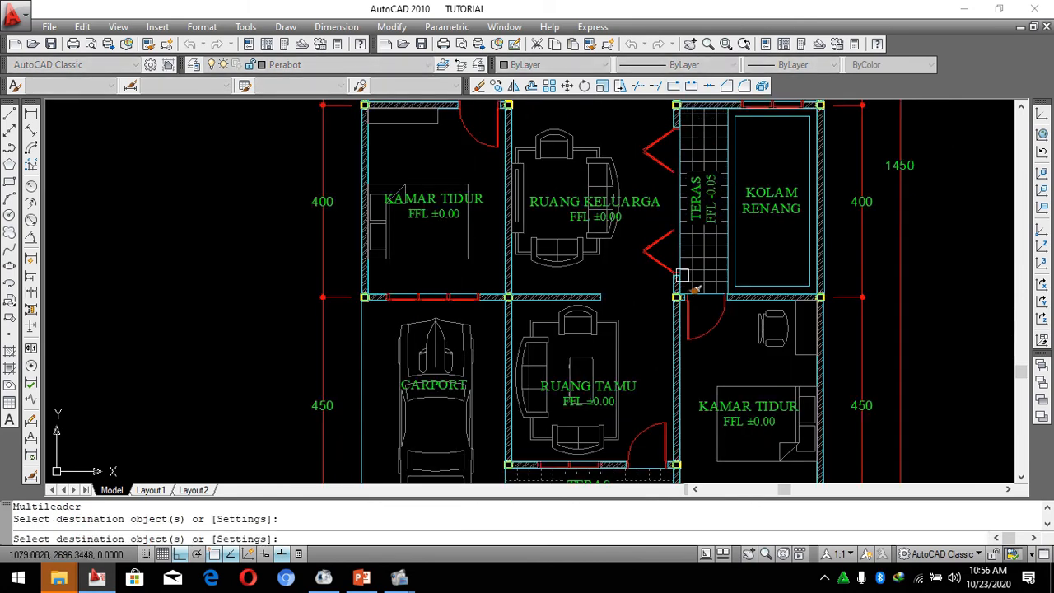
scroll(675, 161, "down", 3)
key("Escape")
key("Escape")
Hatch the rear TERAS floor below the TAMAN with the NET pattern at scale 120.
scroll(675, 165, "up", 2)
key("Return")
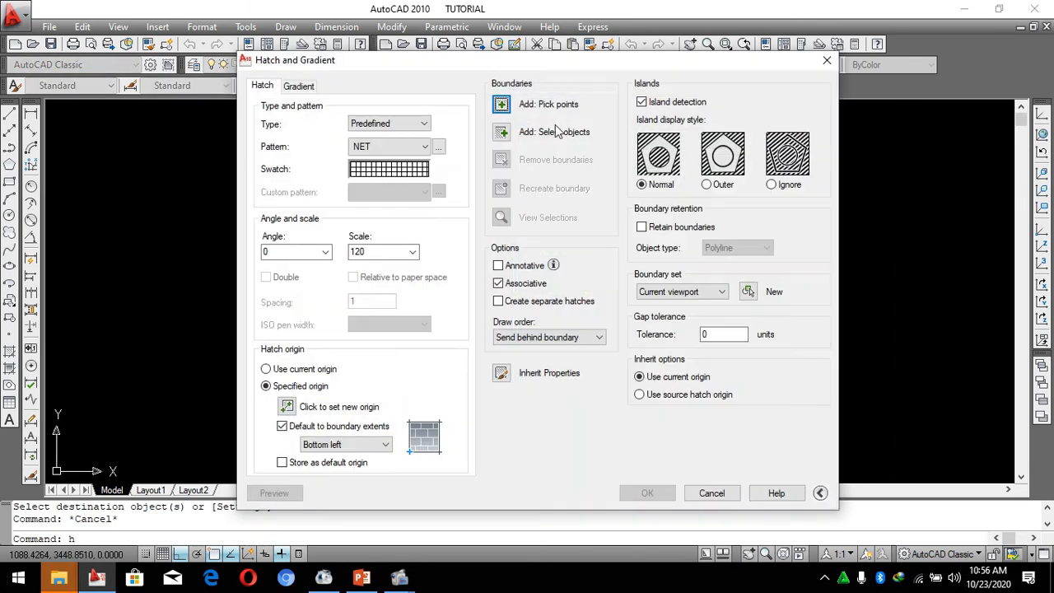
left_click(503, 96)
scroll(628, 203, "up", 2)
left_click(634, 210)
key("Return")
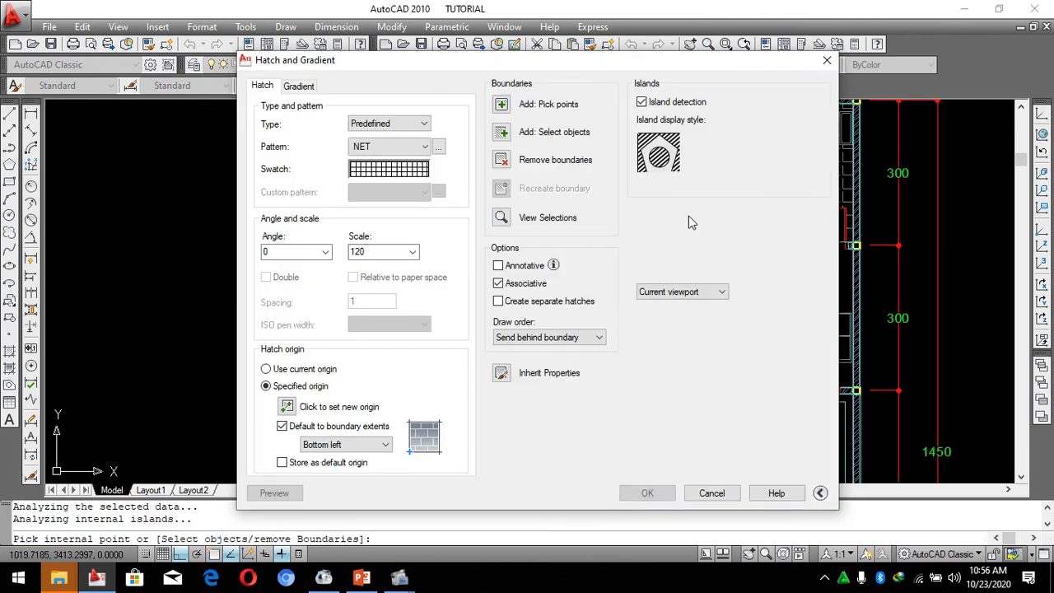
key("Return")
Match the properties of the poolside TERAS hatch onto the rear TERAS hatch.
scroll(673, 195, "down", 2)
scroll(695, 319, "up", 3)
left_click(698, 183)
scroll(692, 317, "down", 3)
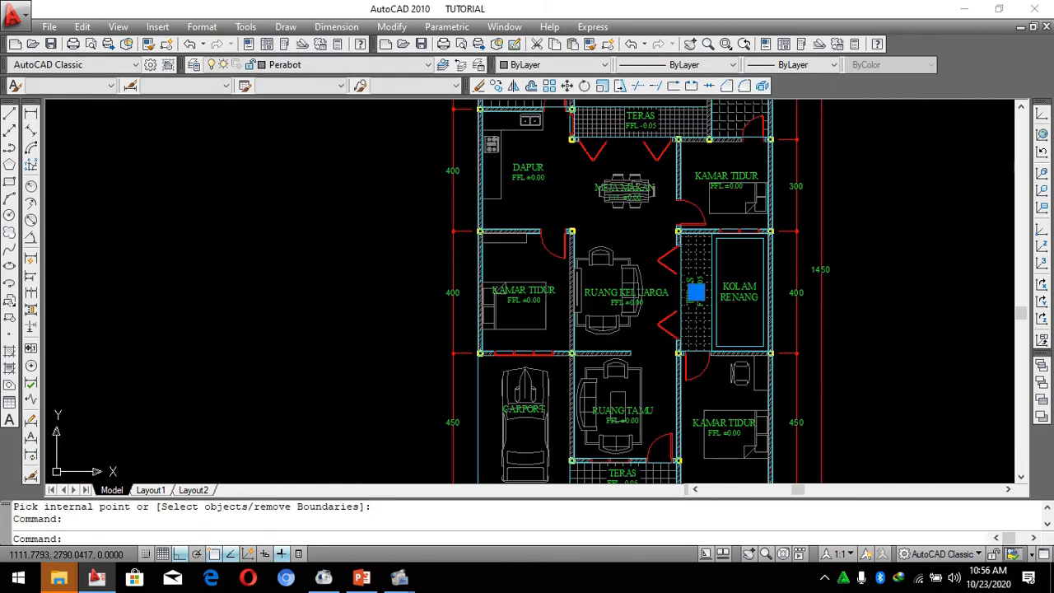
key("Return")
scroll(662, 129, "up", 3)
left_click(692, 125)
key("Escape")
scroll(610, 194, "down", 6)
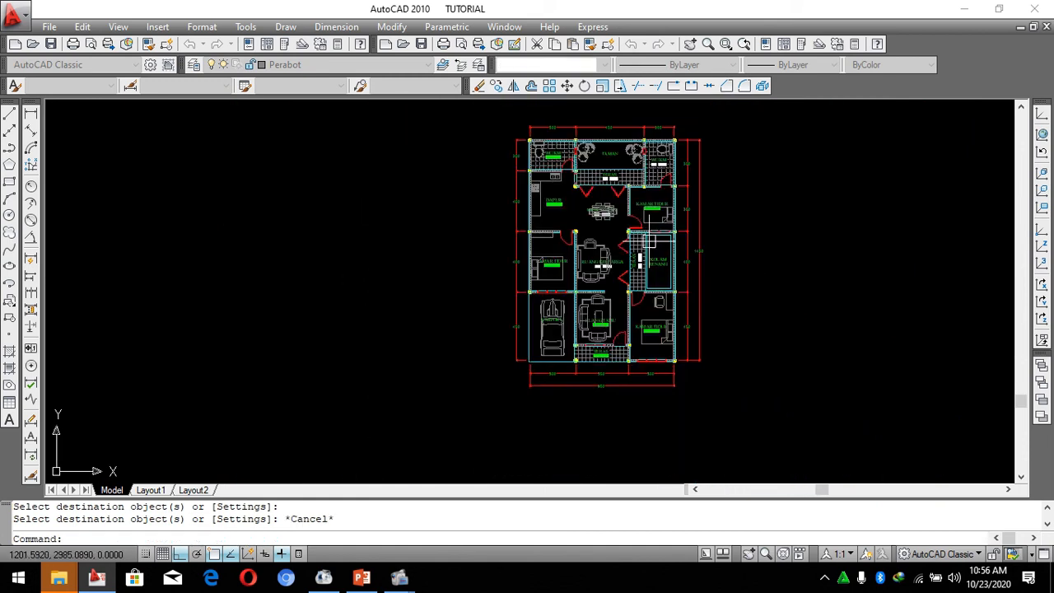
key("Escape")
key("Escape")
scroll(670, 218, "up", 2)
scroll(667, 218, "down", 2)
scroll(678, 173, "up", 2)
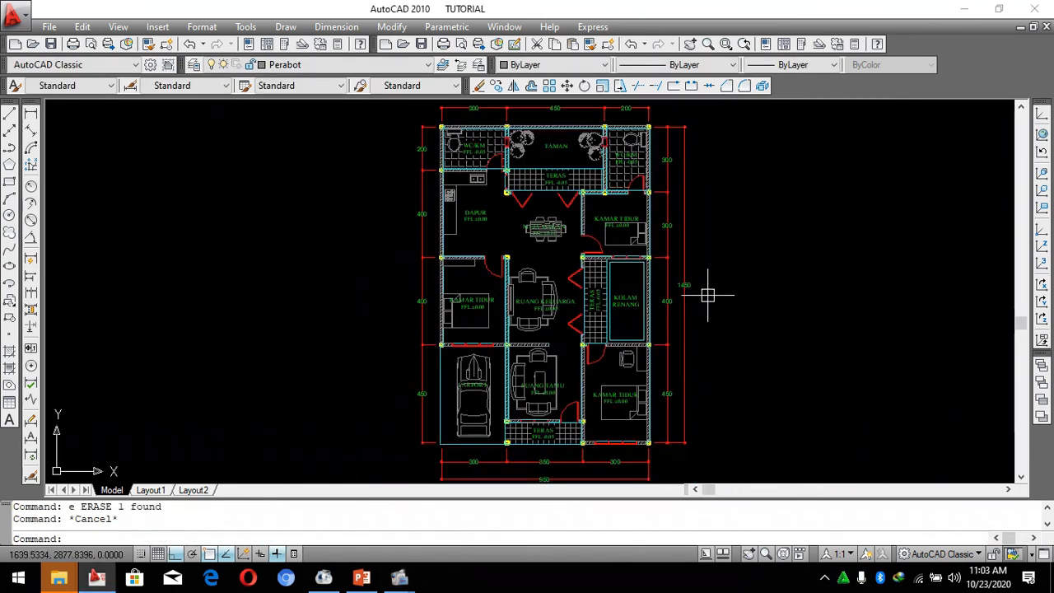
scroll(675, 291, "down", 2)
scroll(656, 332, "up", 2)
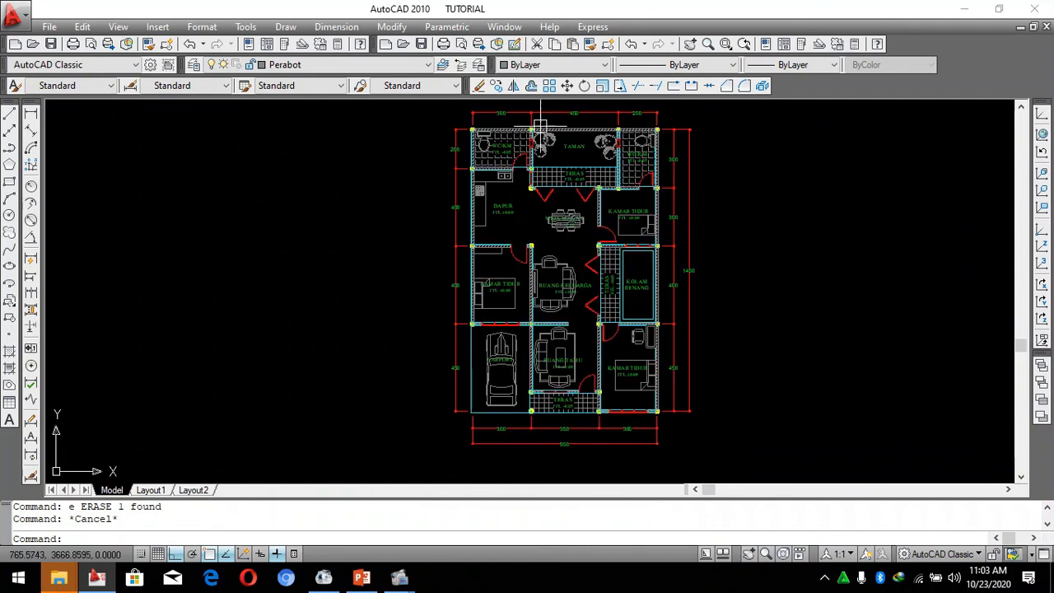
scroll(536, 237, "down", 2)
type("r")
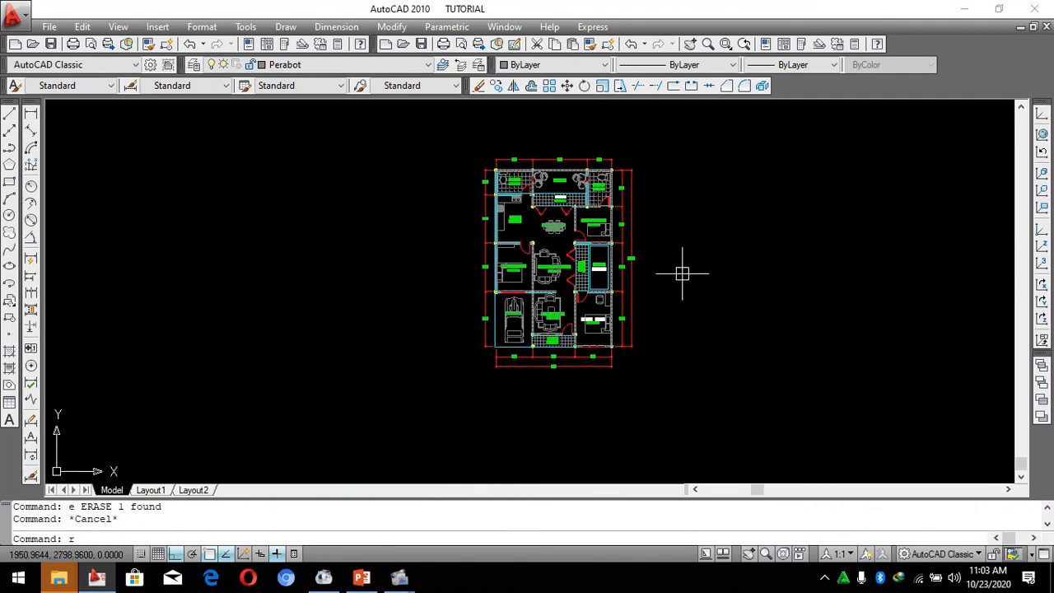
type("ec")
key("Return")
key("Escape")
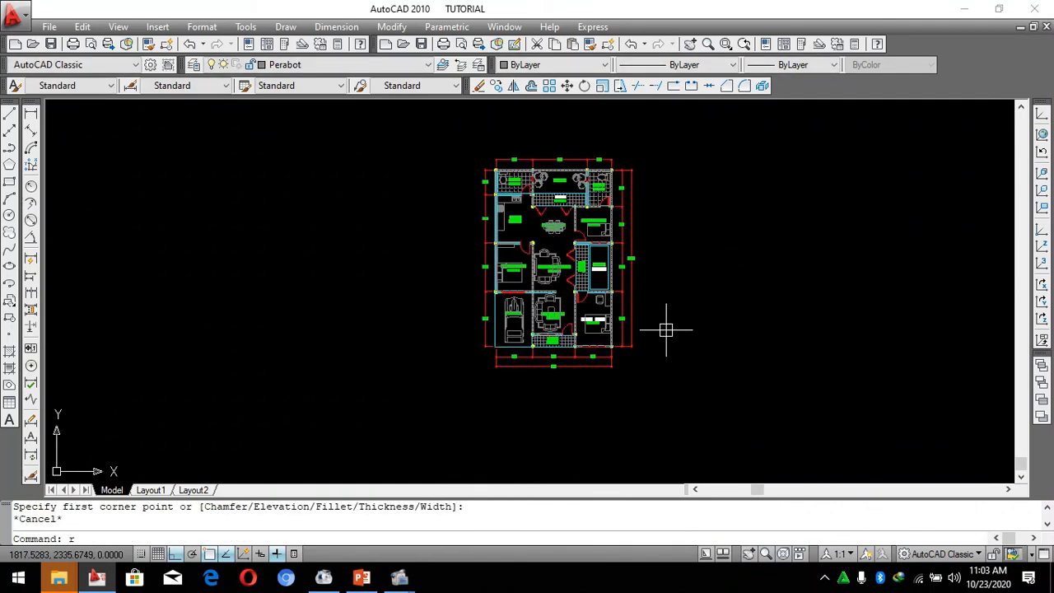
Draw a 2100 by 2970 sheet rectangle beside the floor plan.
type("rec")
key("Return")
left_click(676, 391)
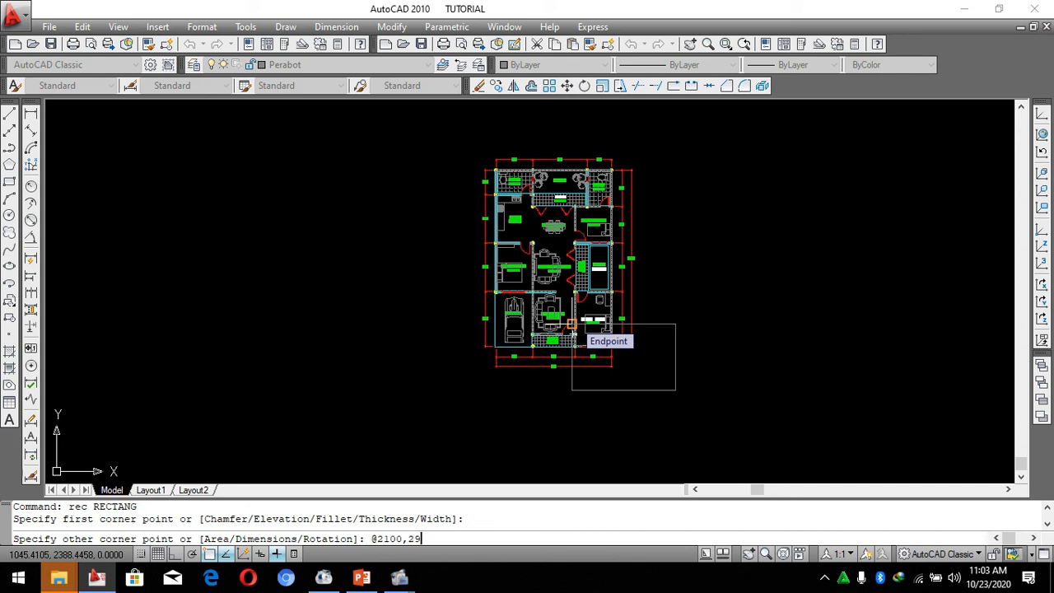
key("Return")
Move the sheet rectangle horizontally to the left until it surrounds the floor plan.
left_click(683, 387)
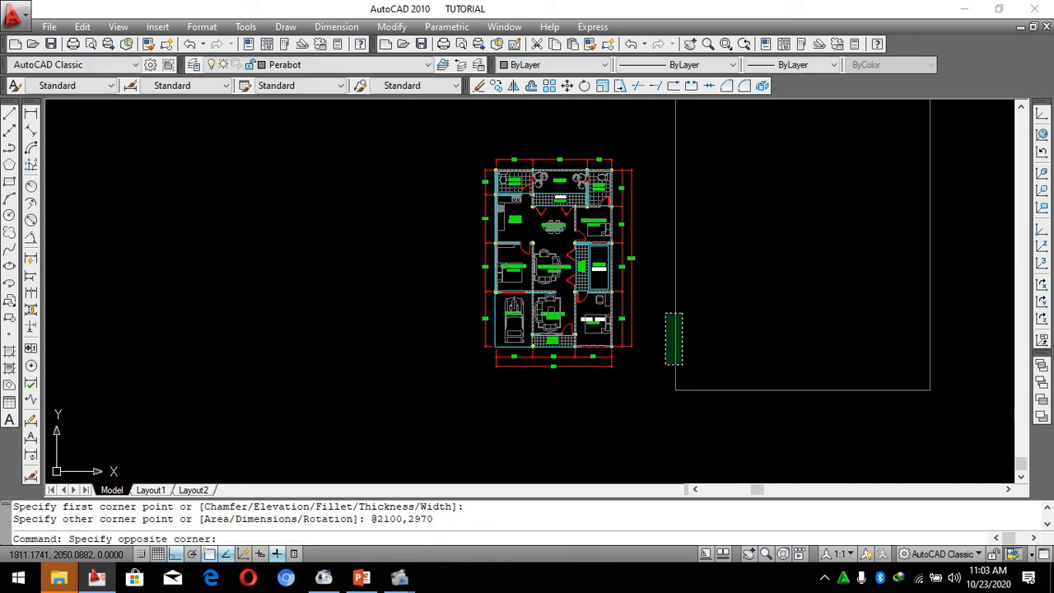
left_click(665, 318)
scroll(609, 401, "down", 2)
key("Return")
left_click(811, 393)
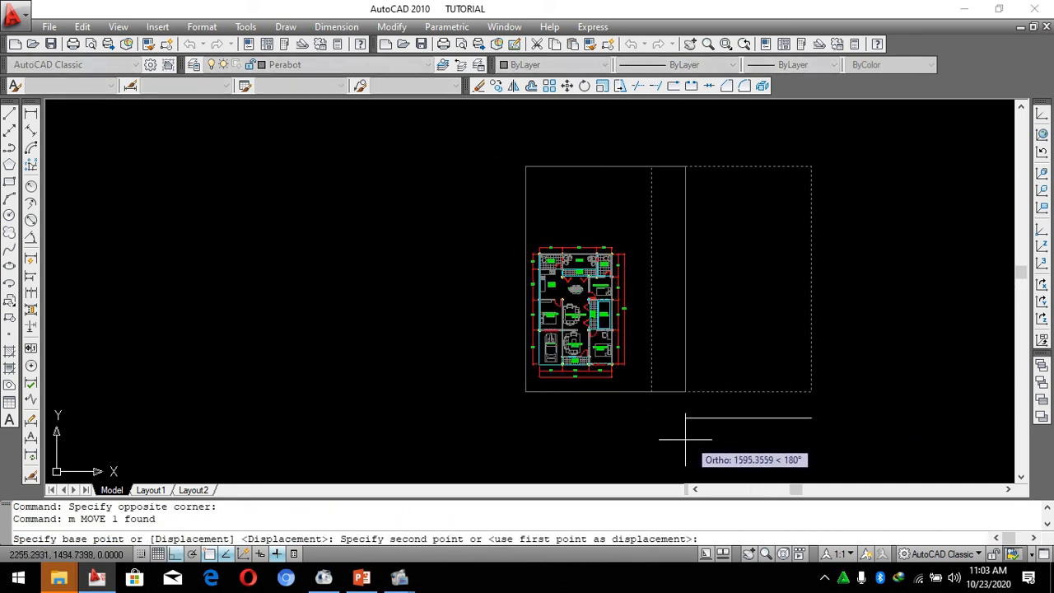
left_click(661, 428)
Move the sheet rectangle straight down so the floor plan sits roughly in its vertical middle.
scroll(661, 432, "up", 2)
left_click(676, 410)
left_click(647, 385)
scroll(671, 408, "down", 2)
type("m")
key("Return")
left_click(696, 330)
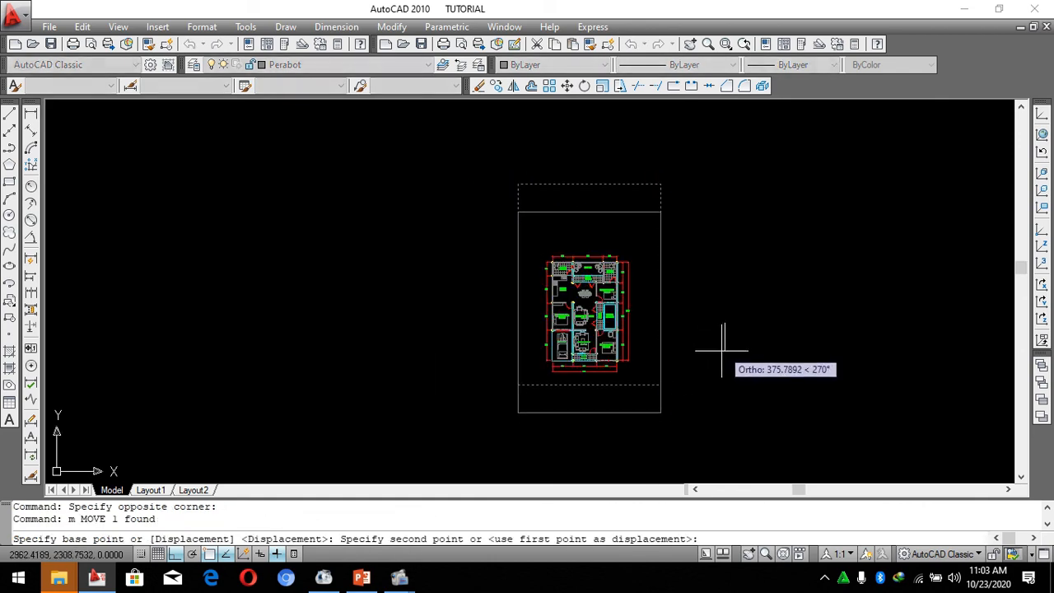
left_click(648, 372)
Offset the sheet rectangle inward by 100 to create the inner border.
scroll(646, 372, "up", 2)
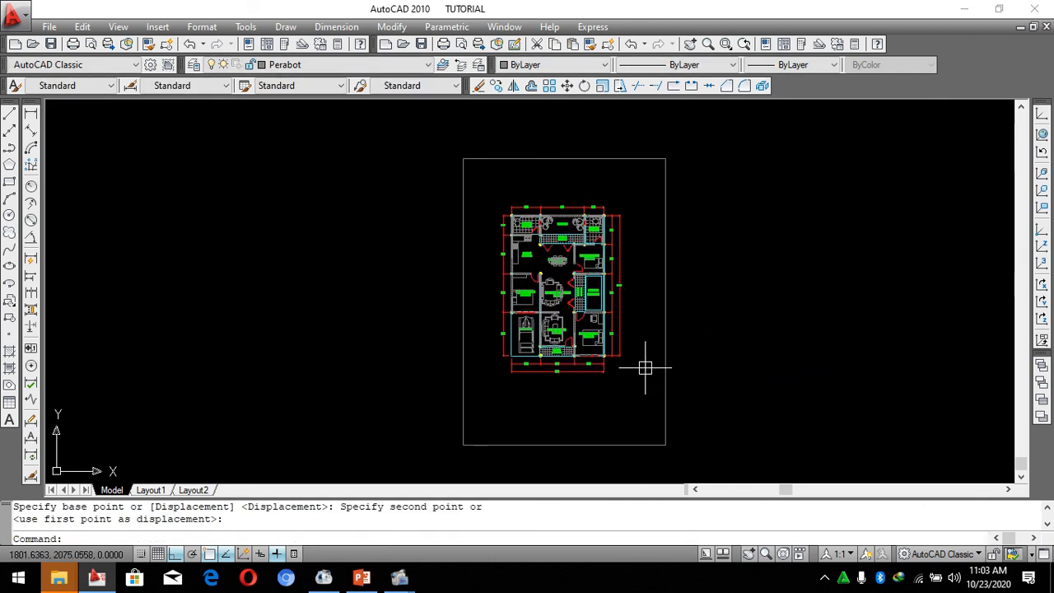
type("o")
key("Return")
type("10")
key("Return")
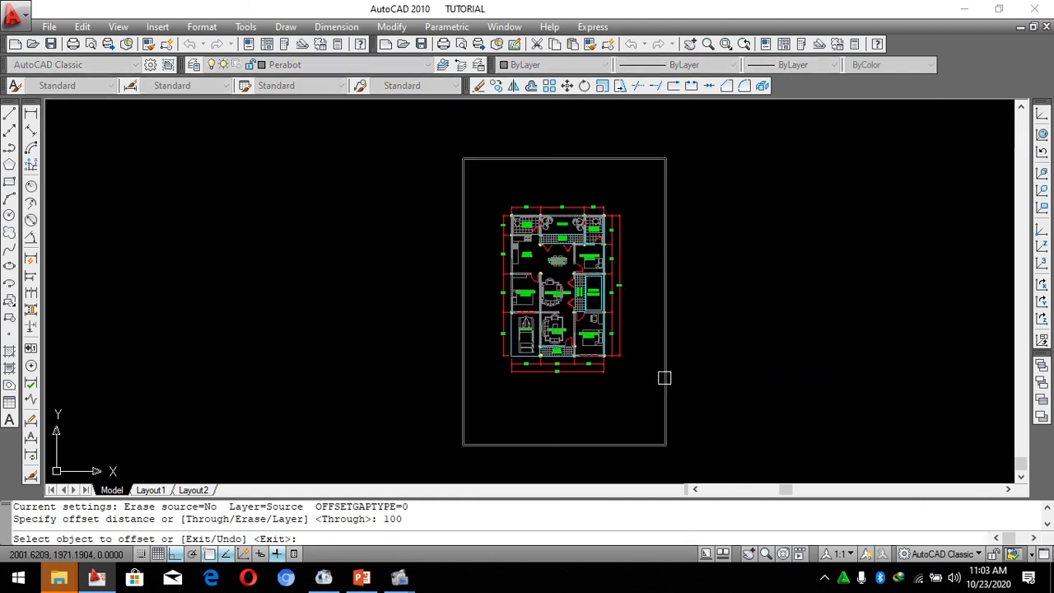
left_click(665, 379)
left_click(647, 376)
key("Escape")
key("Escape")
Stretch the left side of the inner border 100 to the right to widen the left margin.
left_click(487, 463)
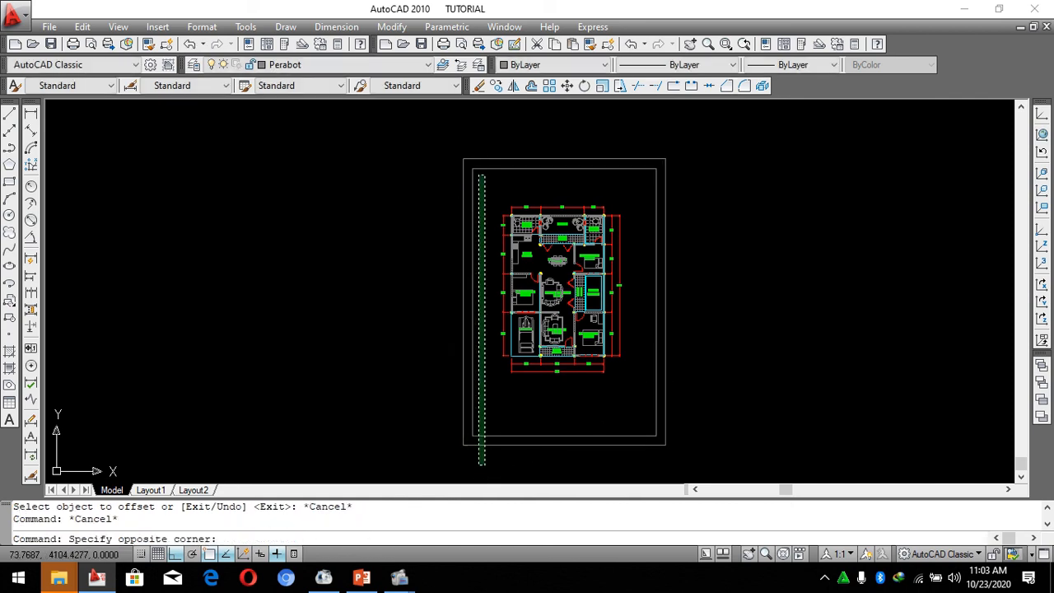
left_click(463, 159)
type("s")
key("Return")
left_click(463, 159)
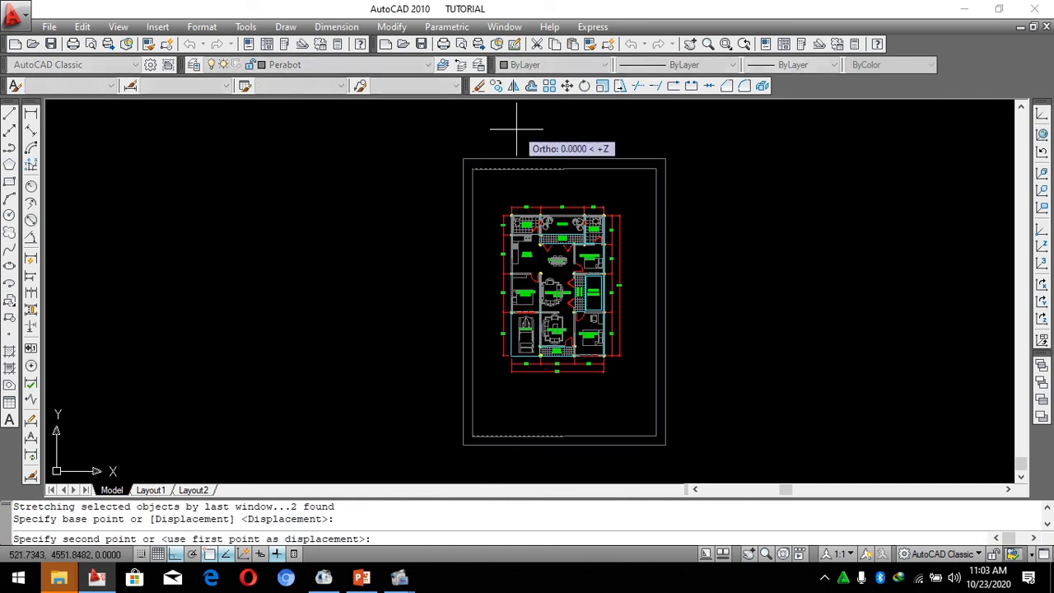
type("100")
key("Escape")
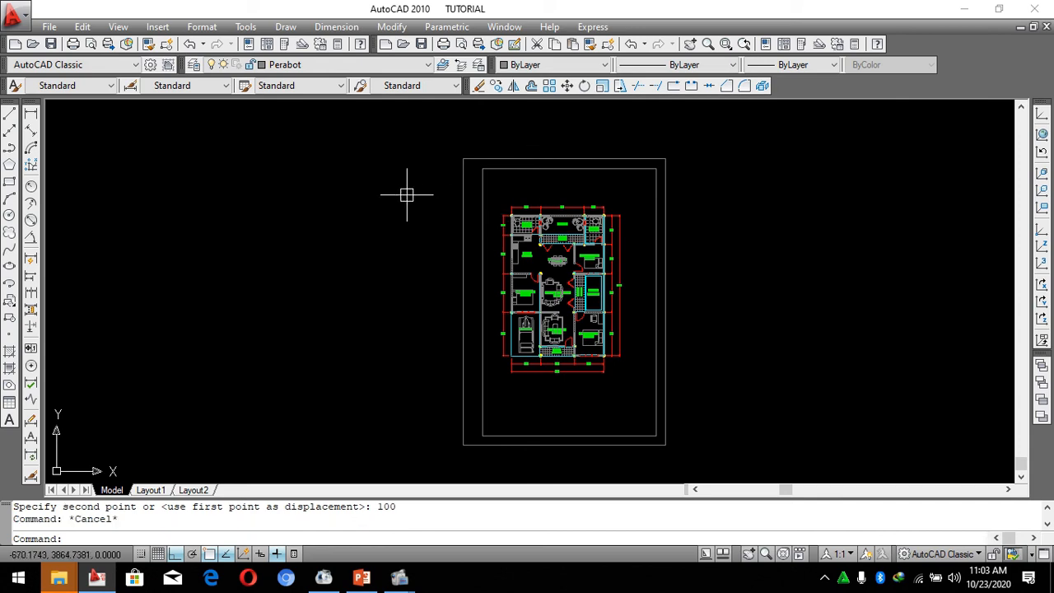
Move the whole floor plan with its dimensions slightly to the right inside the inner border.
left_click(412, 193)
left_click(760, 398)
type("m")
key("Return")
left_click(713, 315)
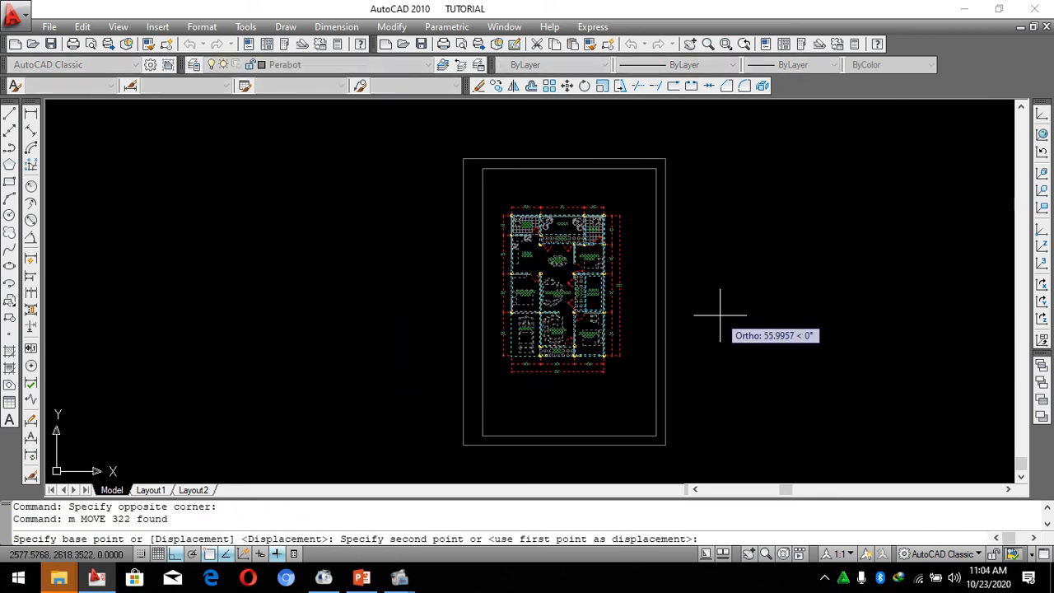
left_click(722, 315)
Copy the RUANG TAMU label straight down into the empty area below the plan's overall 950 dimension.
scroll(530, 351, "up", 5)
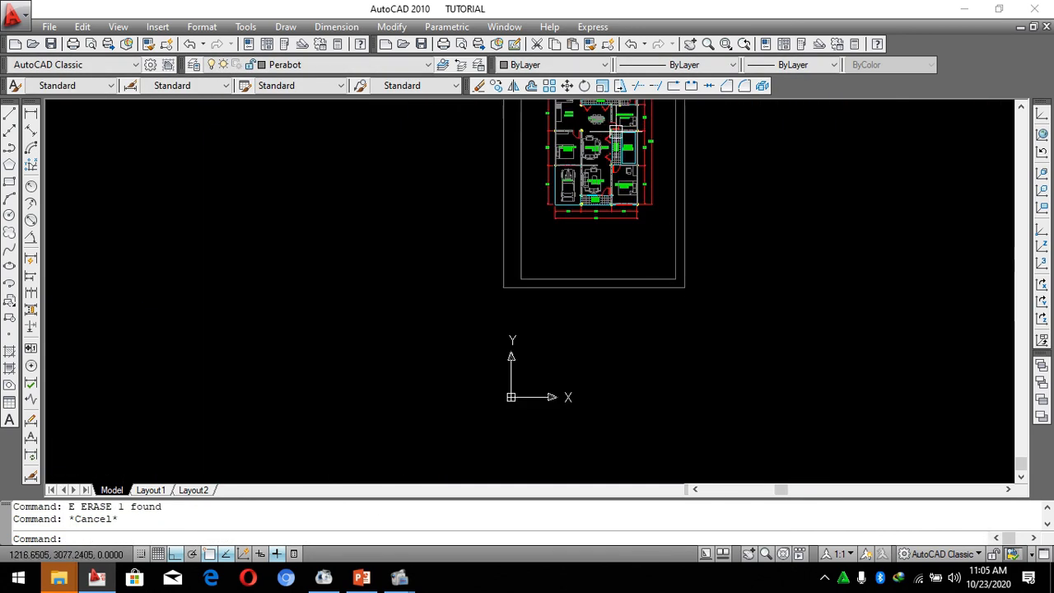
middle_click_drag(617, 132, 664, 266)
scroll(672, 341, "down", 1)
scroll(672, 363, "up", 1)
scroll(659, 329, "up", 7)
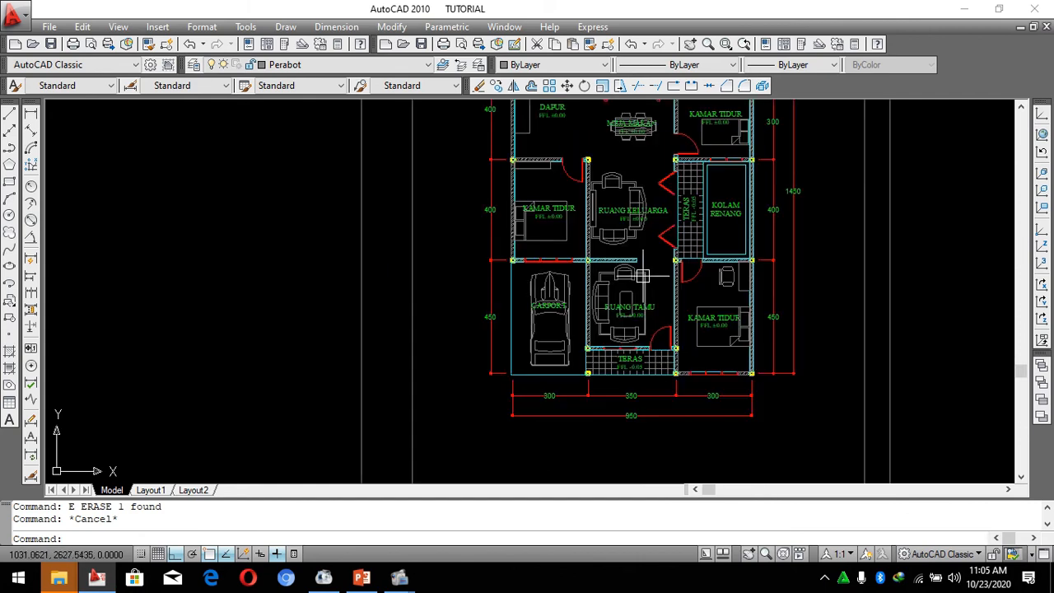
left_click(676, 317)
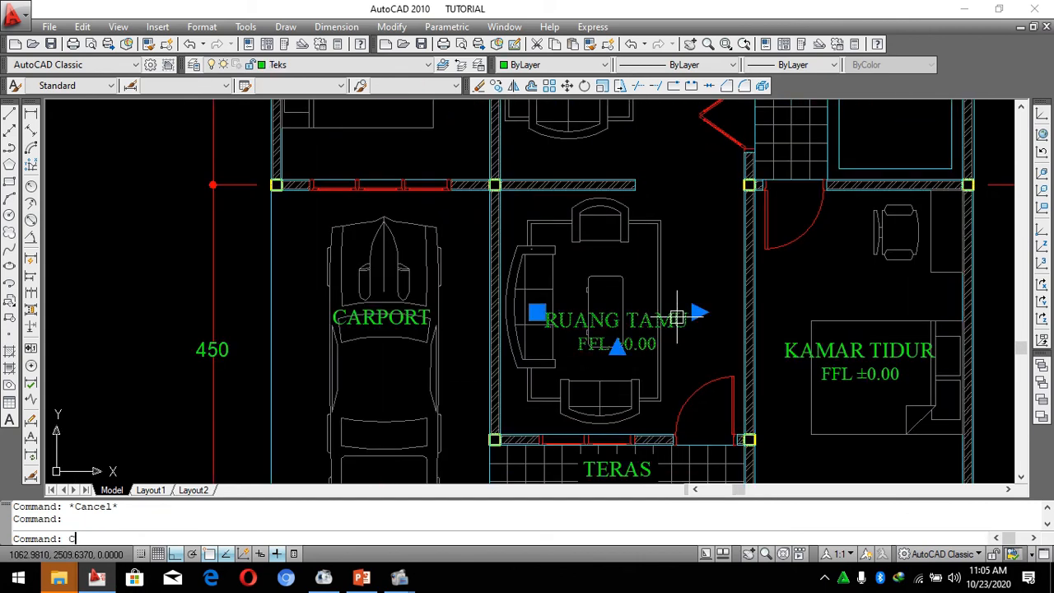
key("Return")
scroll(638, 264, "down", 4)
left_click(941, 217)
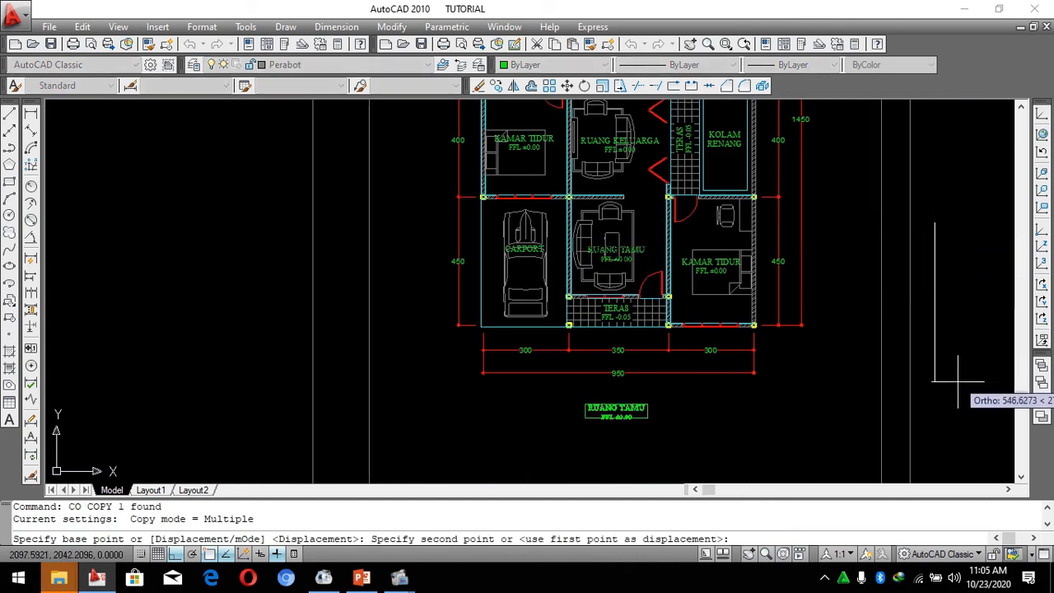
key("Escape")
key("Escape")
key("Escape")
Replace the first line of the copied label with "DENAH RUMAH SEDERHANA".
scroll(959, 409, "down", 3)
scroll(875, 364, "up", 8)
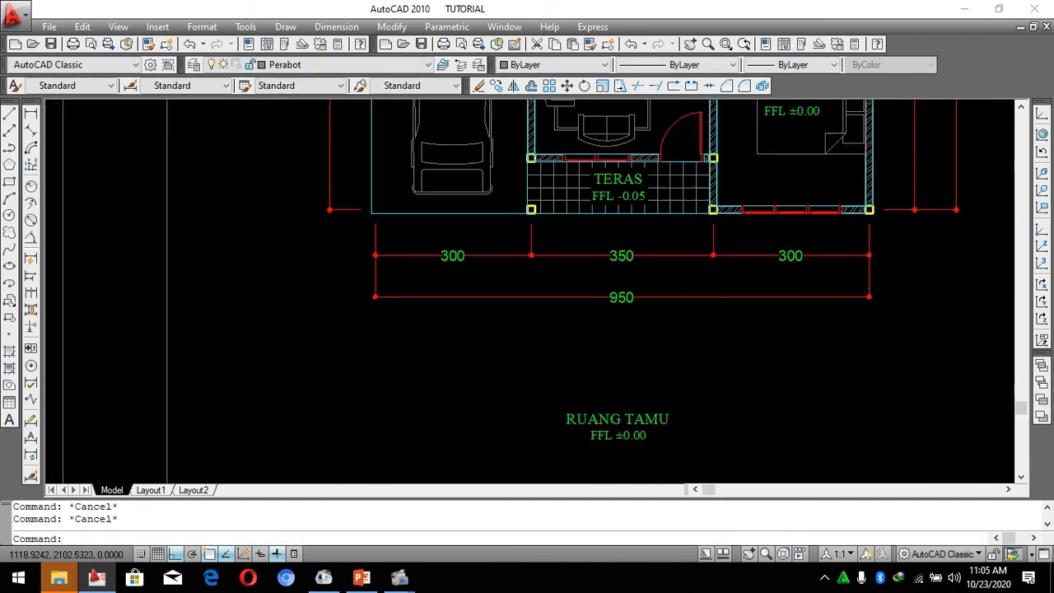
double_click(655, 376)
left_click_drag(728, 347, 547, 348)
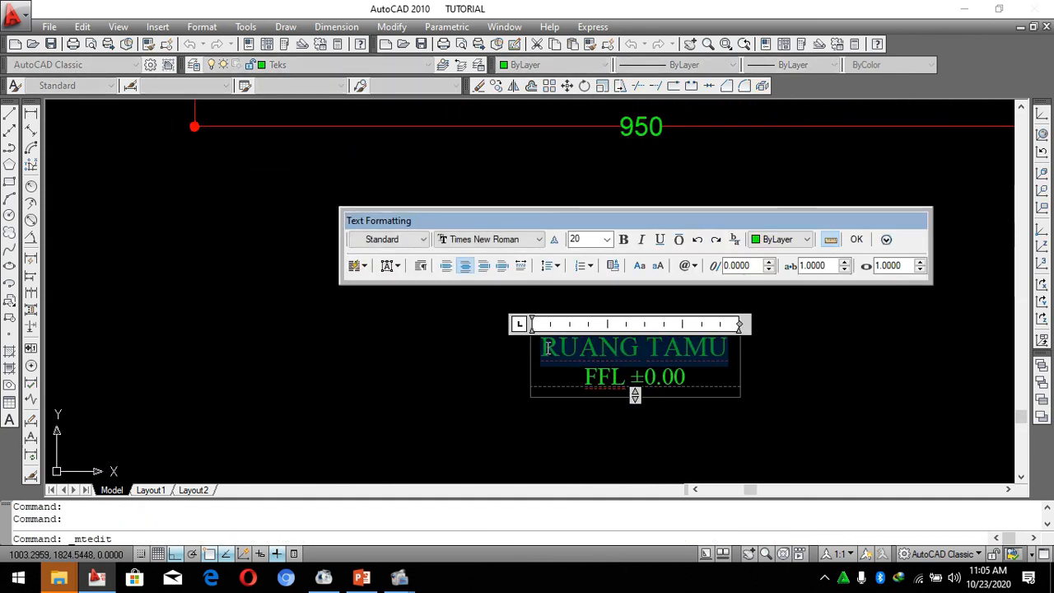
type("R")
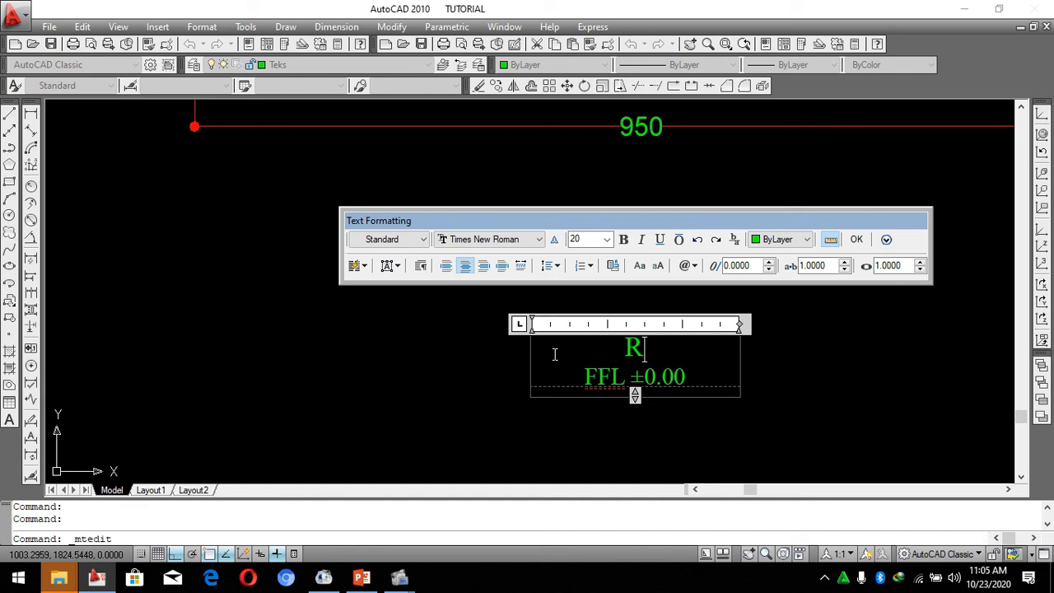
type("ENA")
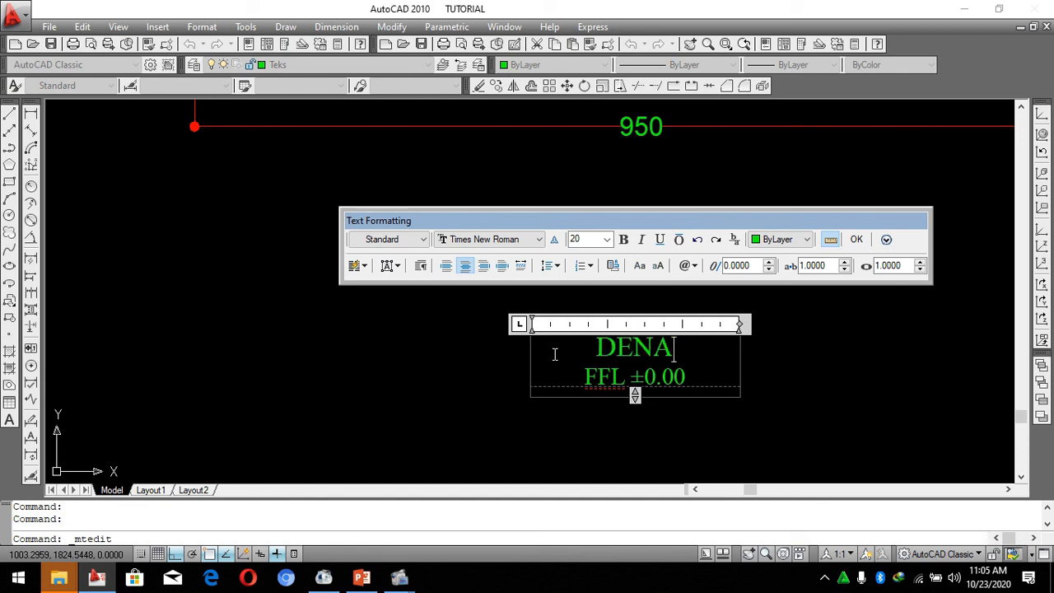
type("H RUM")
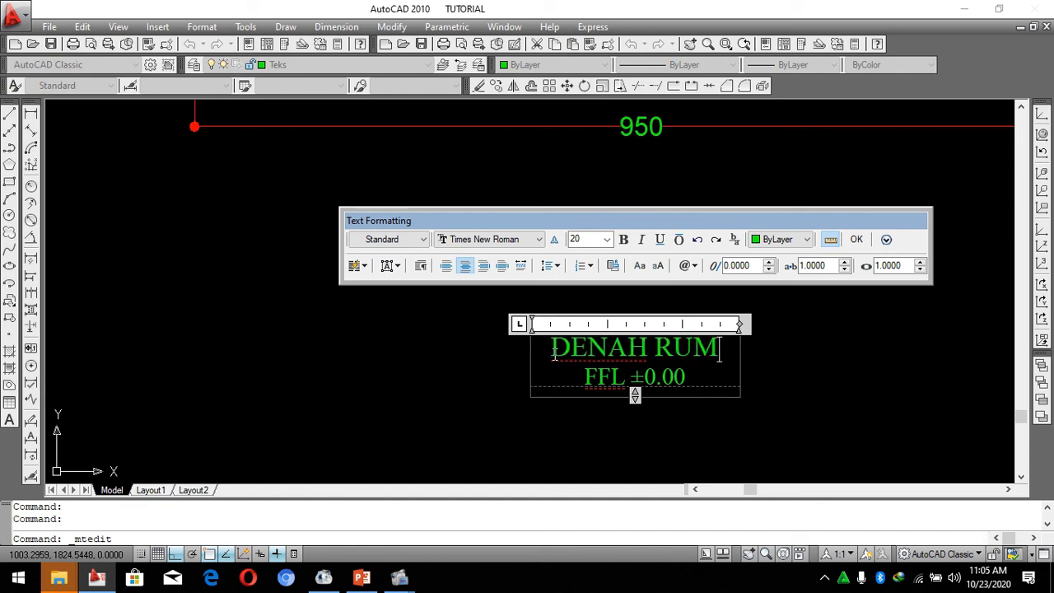
type("AH SEDERHANA")
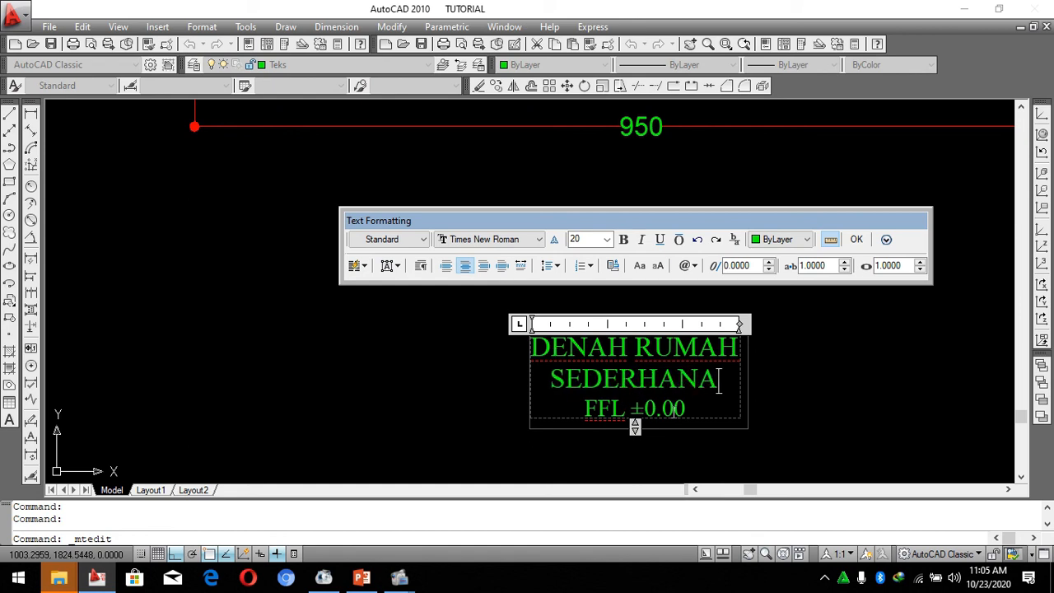
Replace the FFL line of the copied label with "SKALA 1:100" and finish the text edit.
left_click_drag(687, 409, 610, 430)
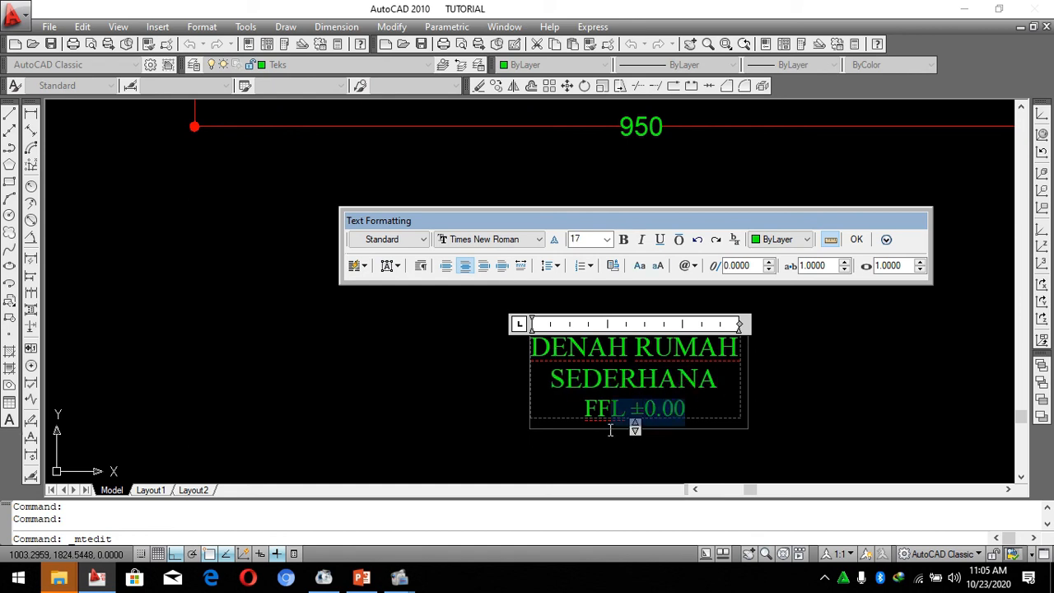
type("SKALA 1")
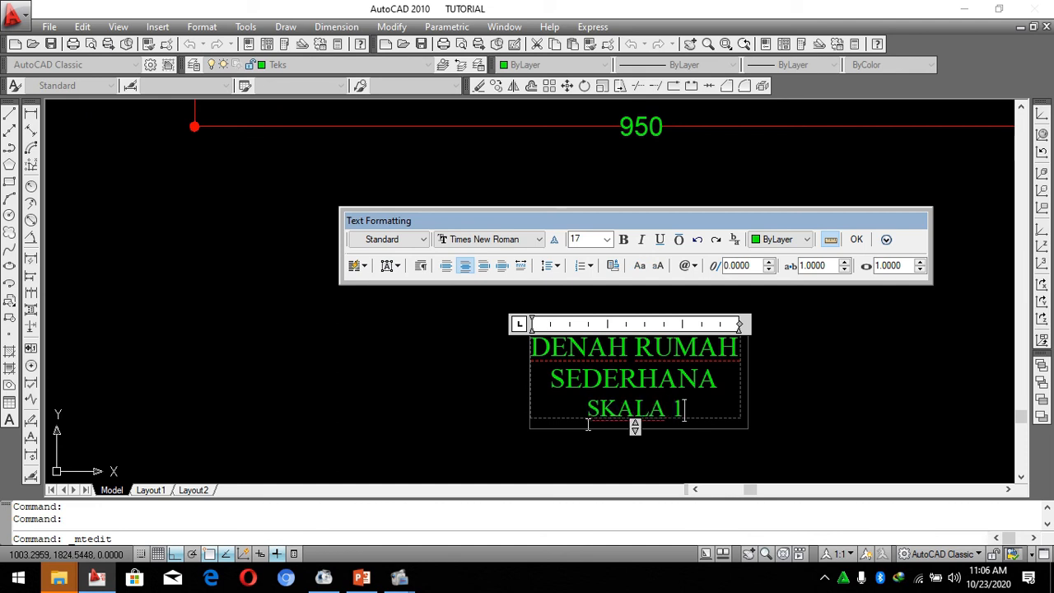
type(":100")
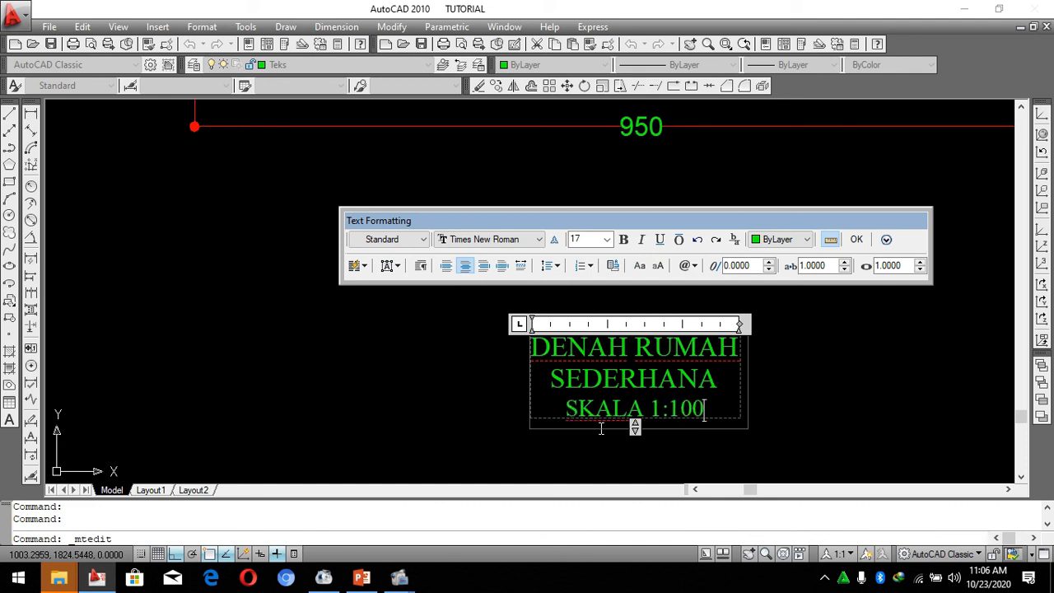
left_click(837, 358)
Widen the title's text box to the right so DENAH RUMAH SEDERHANA fits on one line.
left_click(732, 345)
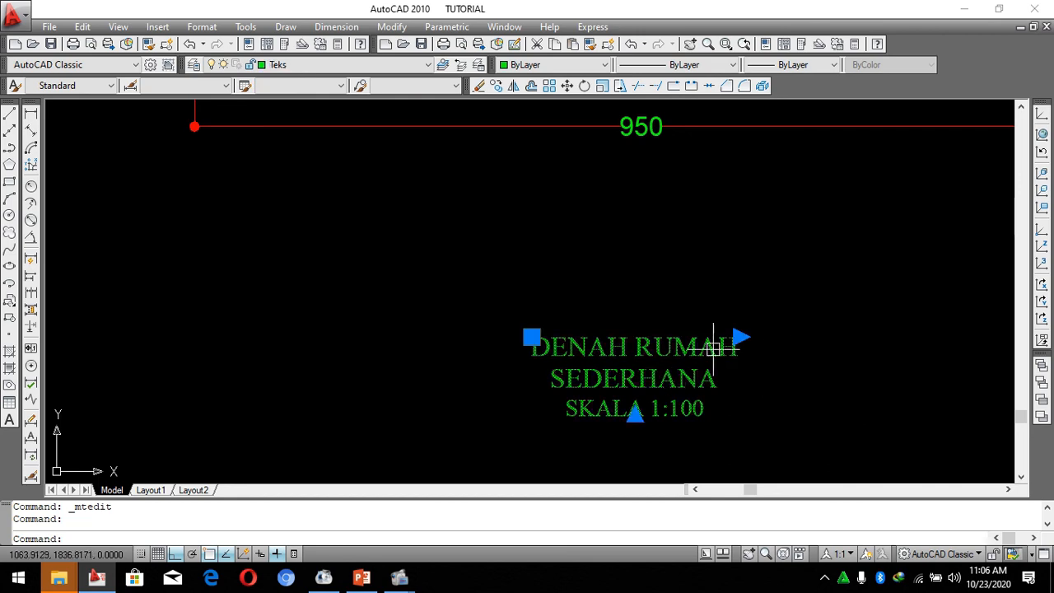
left_click(743, 337)
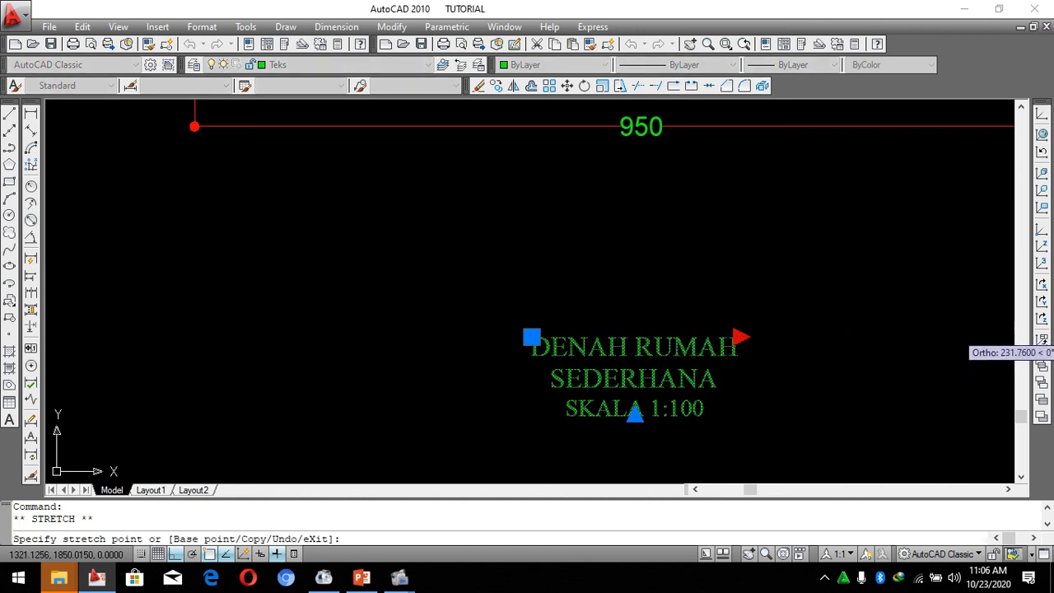
left_click(889, 336)
Set the text height of the DENAH RUMAH SEDERHANA line to 40.
double_click(855, 350)
left_click_drag(936, 350, 493, 349)
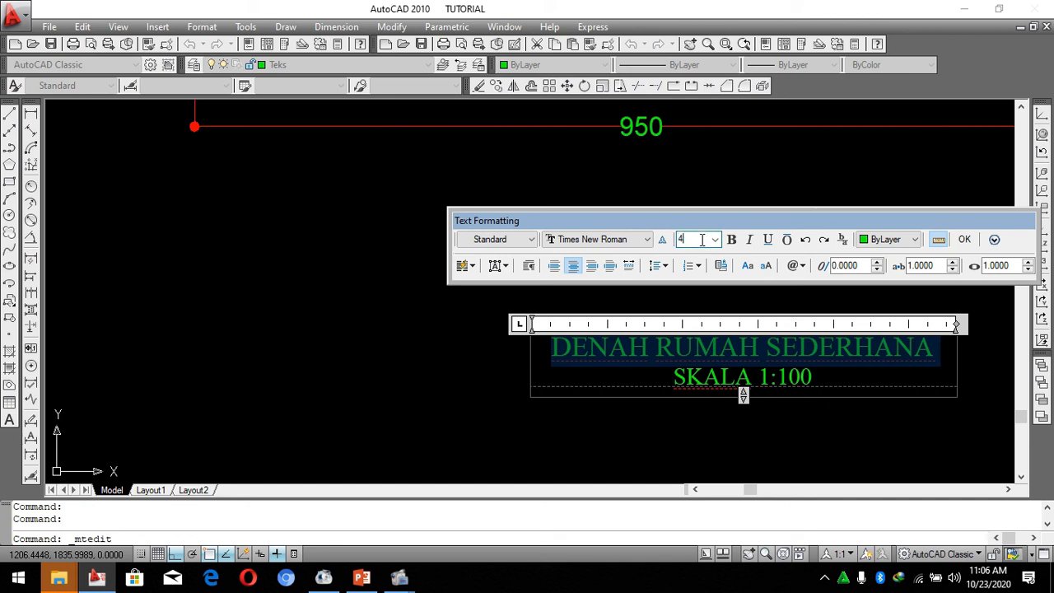
left_click(701, 241)
type("40")
key("Return")
scroll(574, 296, "down", 4)
left_click(705, 370)
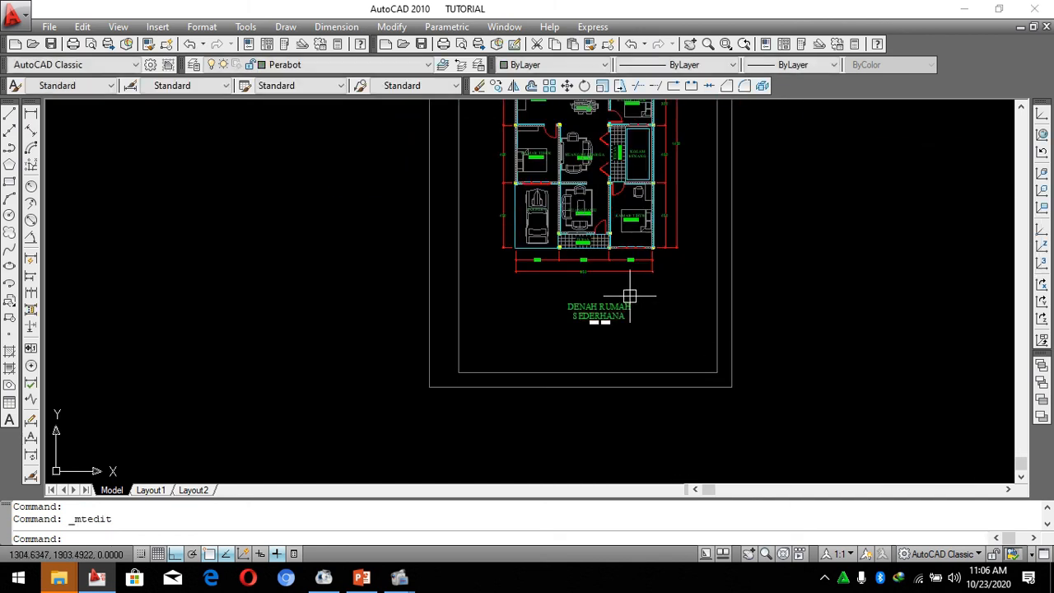
Stretch the title's text box further right so the enlarged first line fits without wrapping.
double_click(629, 295)
left_click(612, 305)
left_click(699, 302)
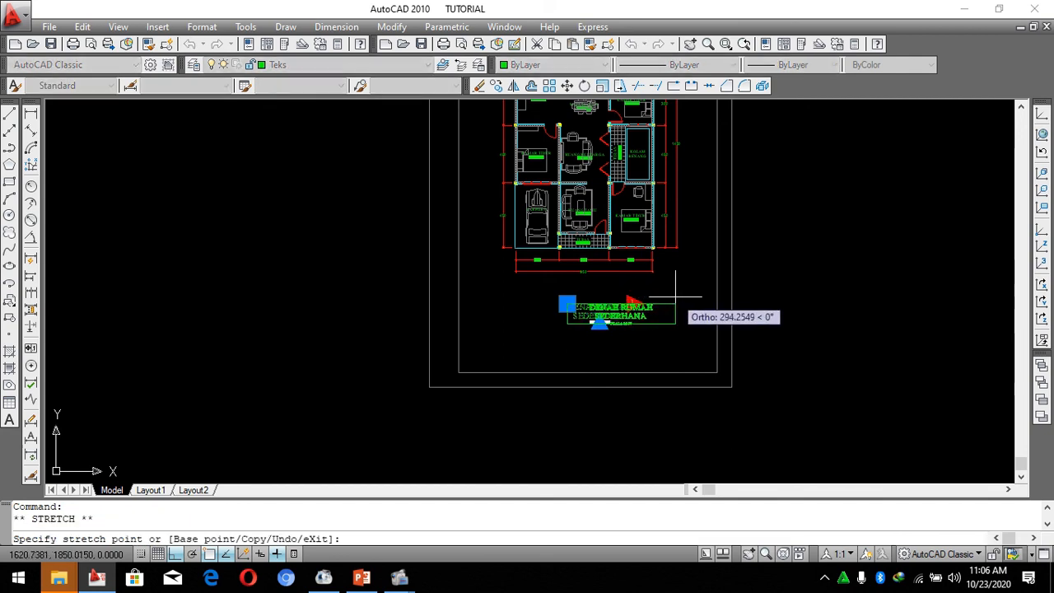
key("Escape")
scroll(665, 297, "up", 3)
Move the drawing title horizontally to the left toward the centre of the floor plan.
left_click(637, 329)
scroll(670, 369, "down", 2)
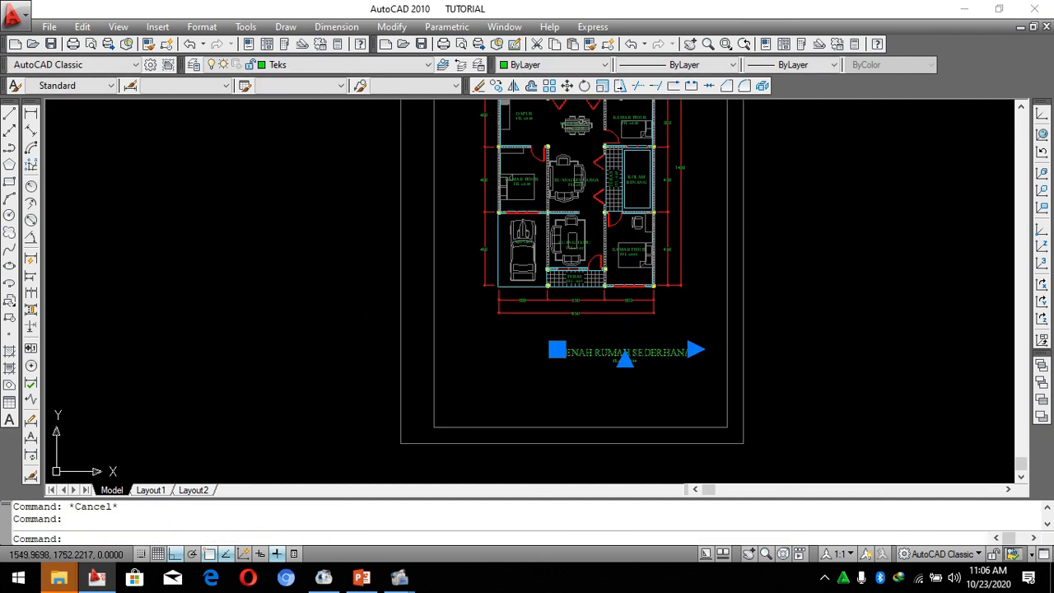
key("Return")
left_click(633, 380)
left_click(600, 384)
Reduce the text height of the DENAH RUMAH SEDERHANA line to 35.
scroll(603, 363, "up", 3)
left_click(607, 338)
double_click(610, 344)
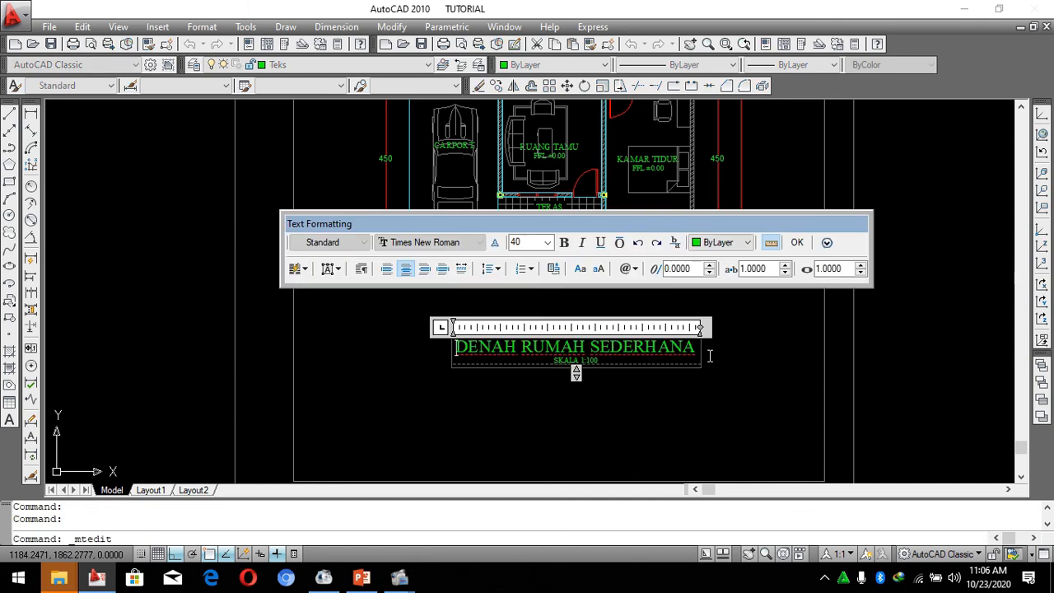
key("ctrl+a")
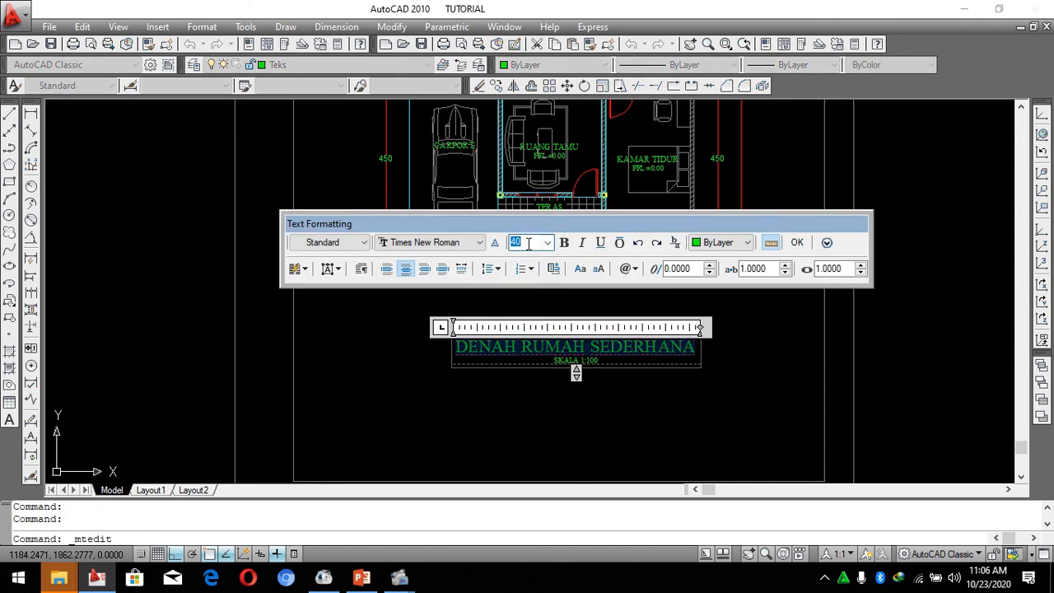
key("Return")
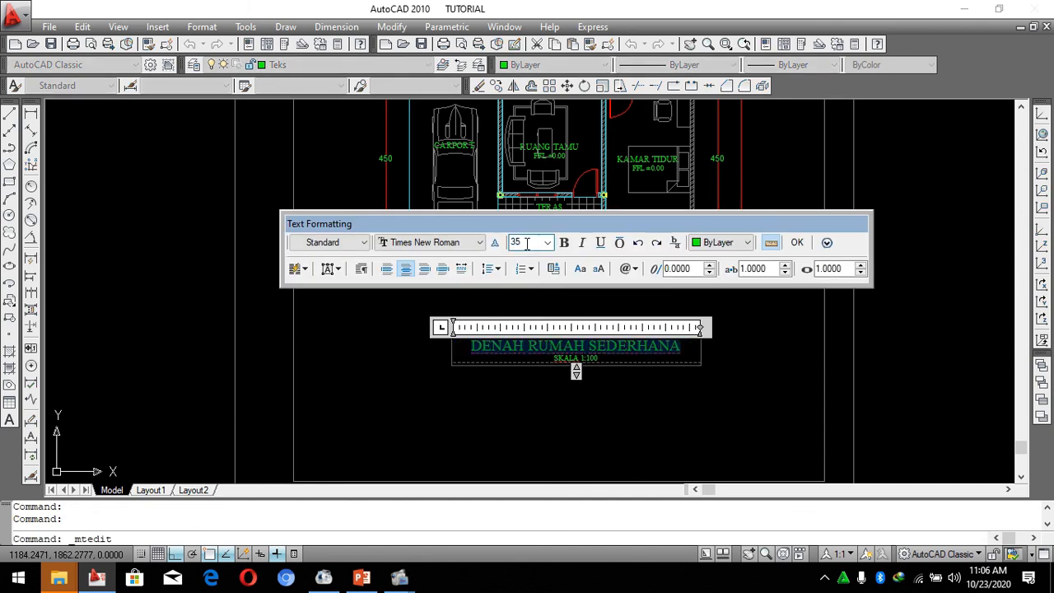
left_click(574, 383)
Increase the text height of the SKALA 1:100 line below the title.
left_click(577, 361)
scroll(573, 360, "up", 4)
double_click(577, 361)
left_click_drag(609, 361, 489, 367)
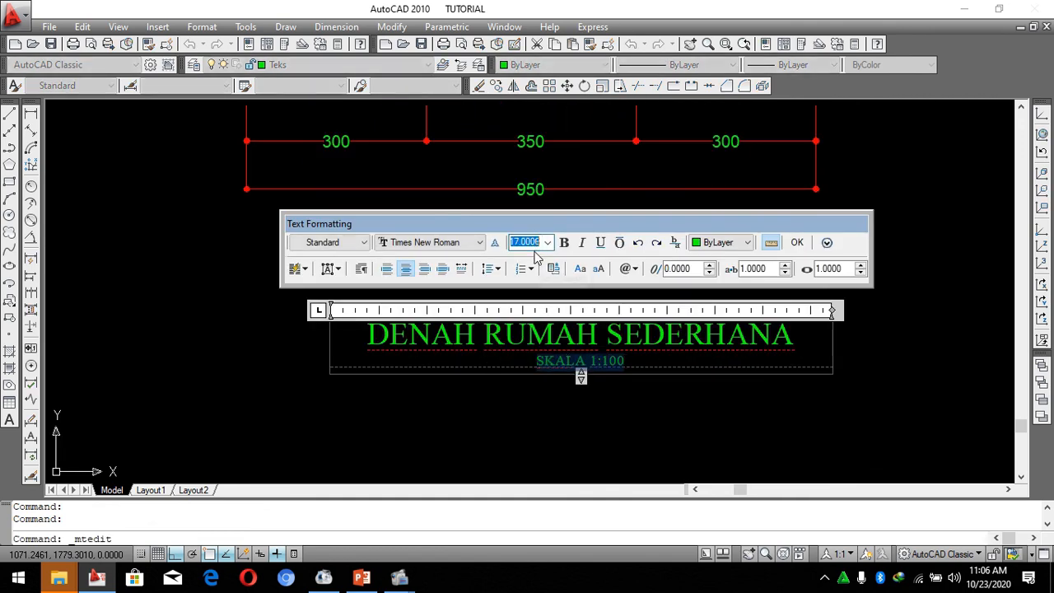
key("Return")
left_click(588, 418)
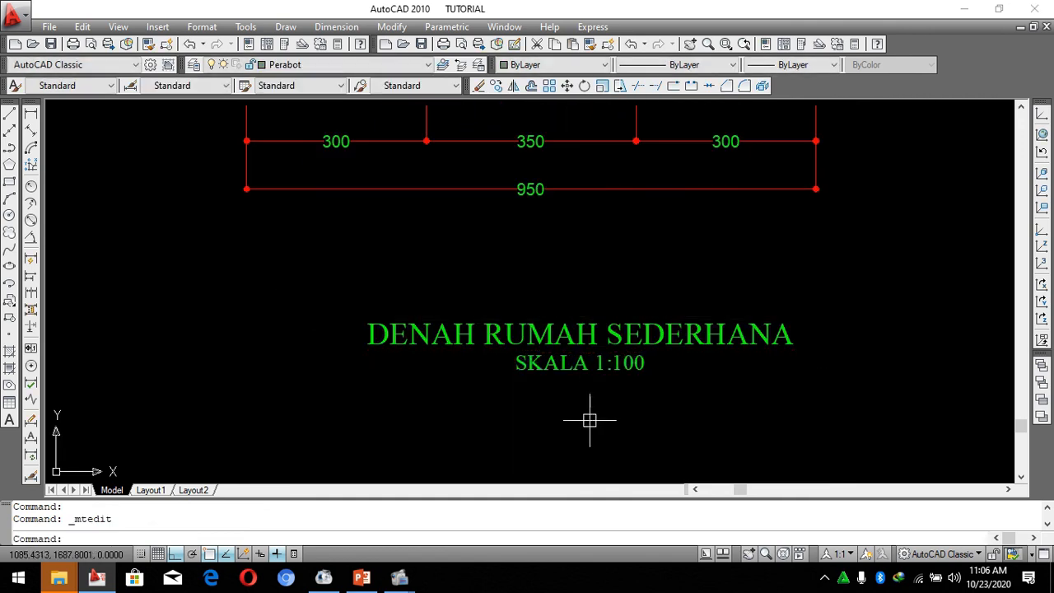
key("Escape")
Move the drawing title slightly left so it sits more centrally beneath the floor plan.
scroll(587, 417, "down", 2)
left_click(633, 395)
left_click(555, 371)
scroll(578, 404, "down", 2)
scroll(577, 412, "up", 2)
type("m")
key("space")
left_click(577, 423)
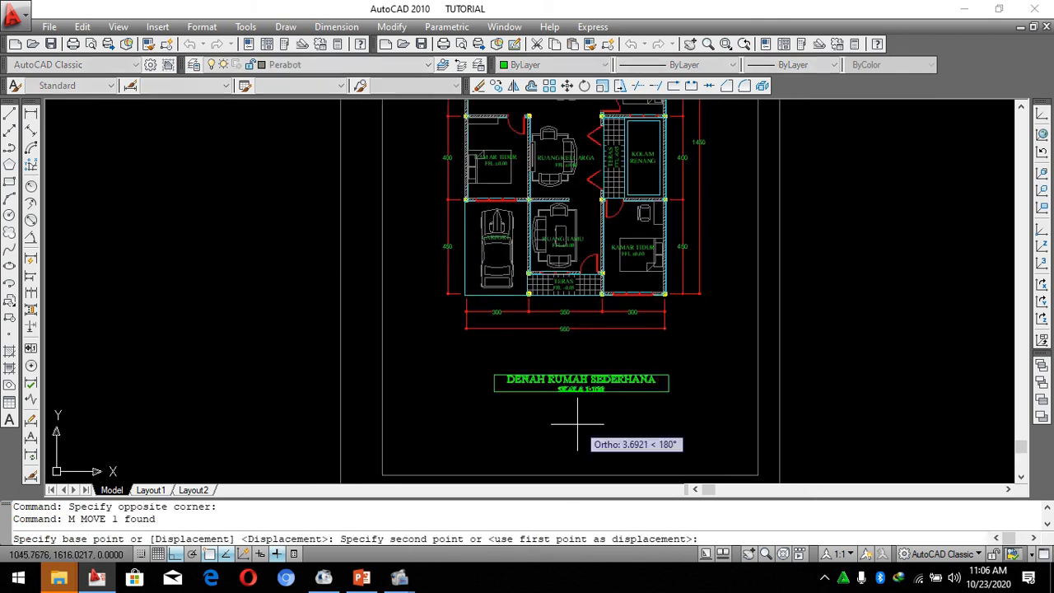
left_click(566, 423)
Move the drawing title slightly upward, closer to the plan's lower dimensions.
left_click(595, 387)
type("m")
key("space")
left_click(631, 423)
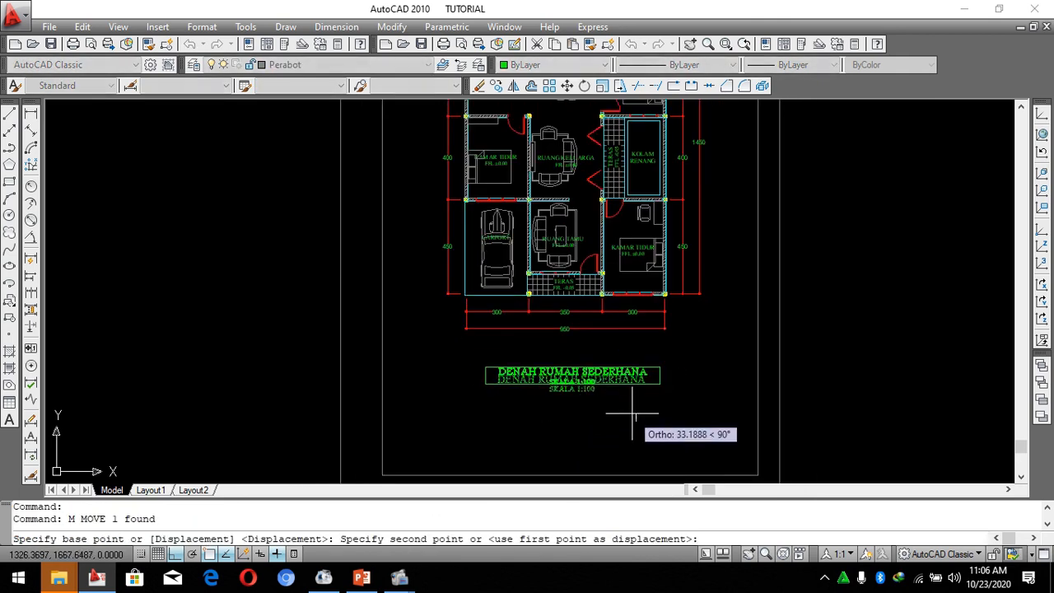
left_click(633, 425)
scroll(658, 428, "down", 3)
scroll(646, 400, "up", 1)
scroll(649, 410, "down", 1)
key("Escape")
key("Escape")
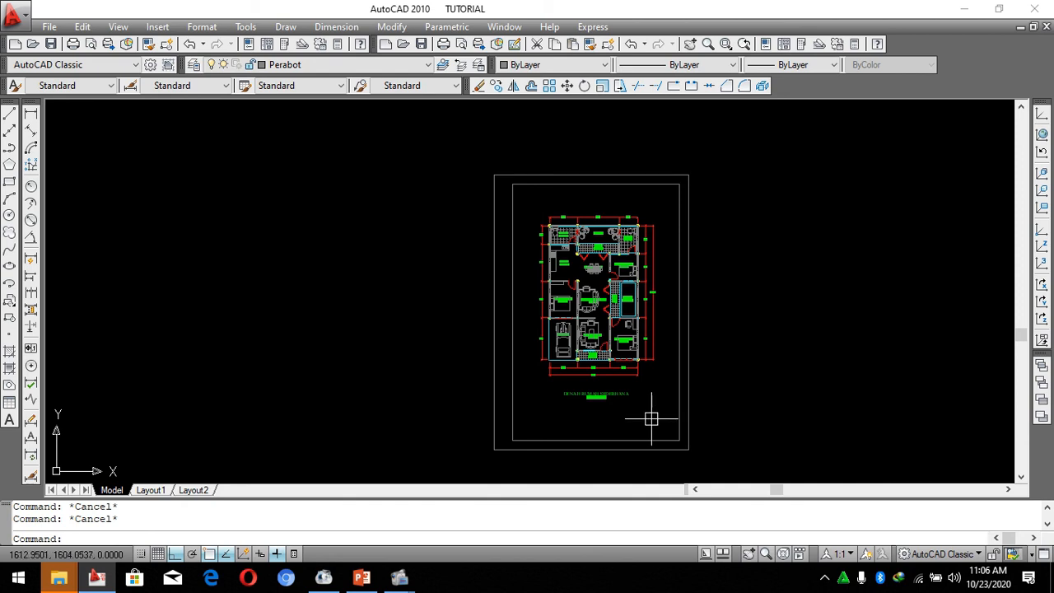
Start a plot of the model and choose DWG To PDF.pc3 as the plotter.
key("ctrl+p")
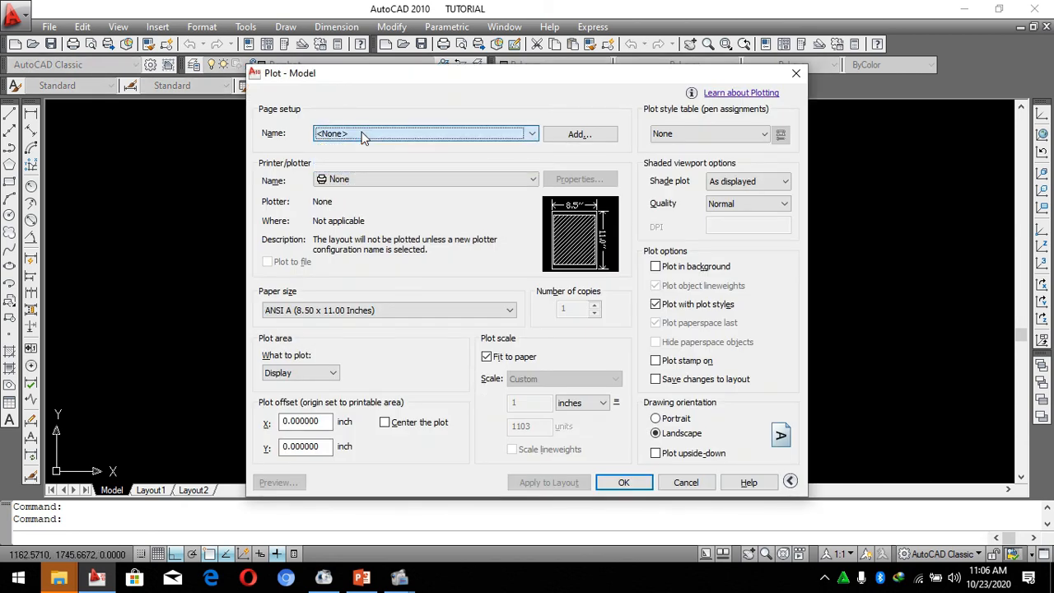
left_click(371, 181)
scroll(386, 230, "down", 2)
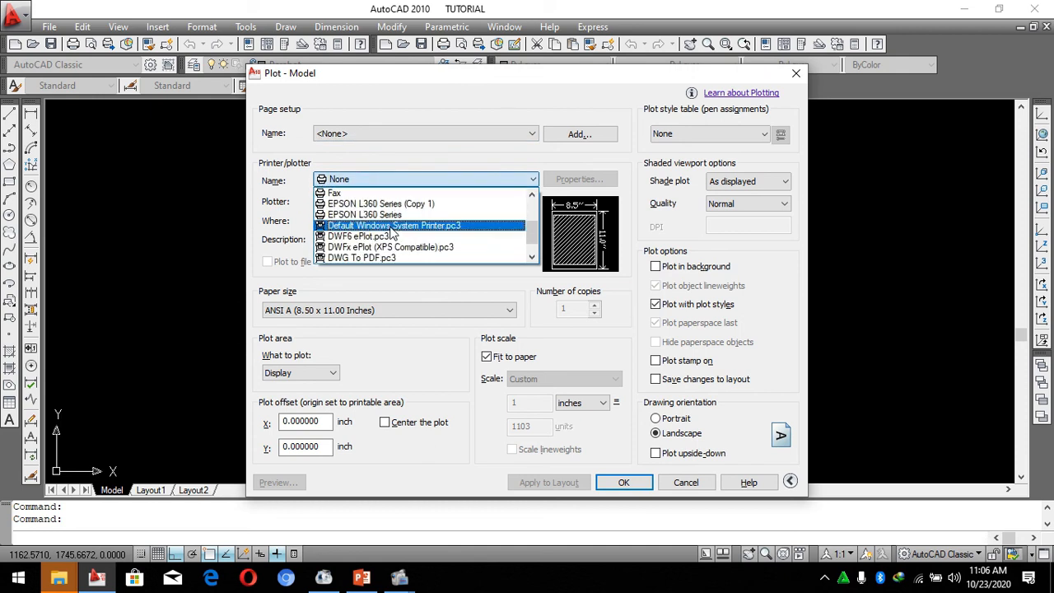
scroll(400, 228, "up", 1)
scroll(416, 228, "down", 2)
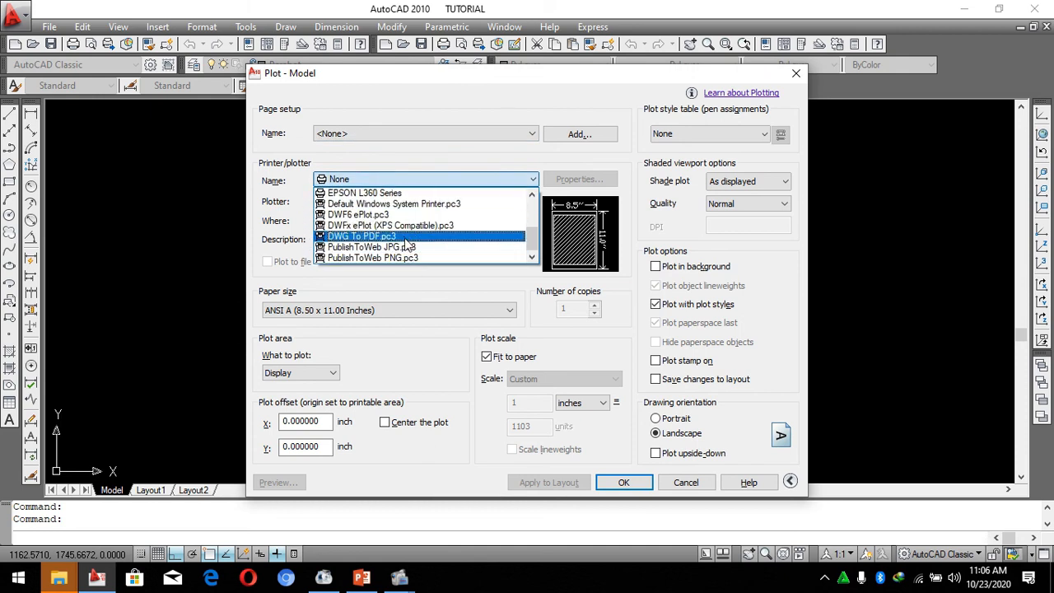
left_click(404, 237)
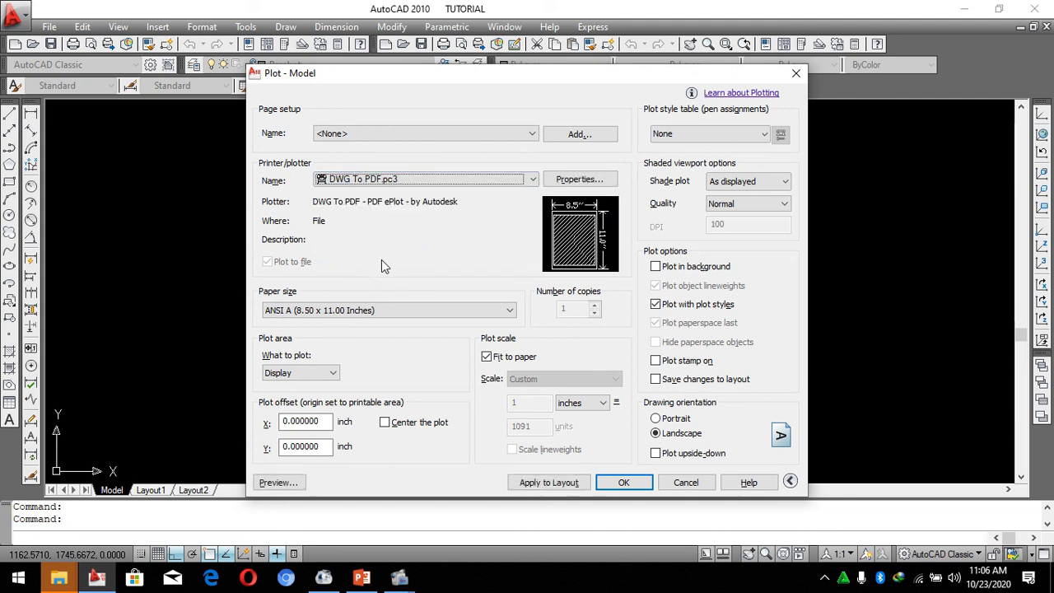
Set the plot's paper size to ISO full bleed A4 (297.00 x 210.00 MM).
left_click(330, 318)
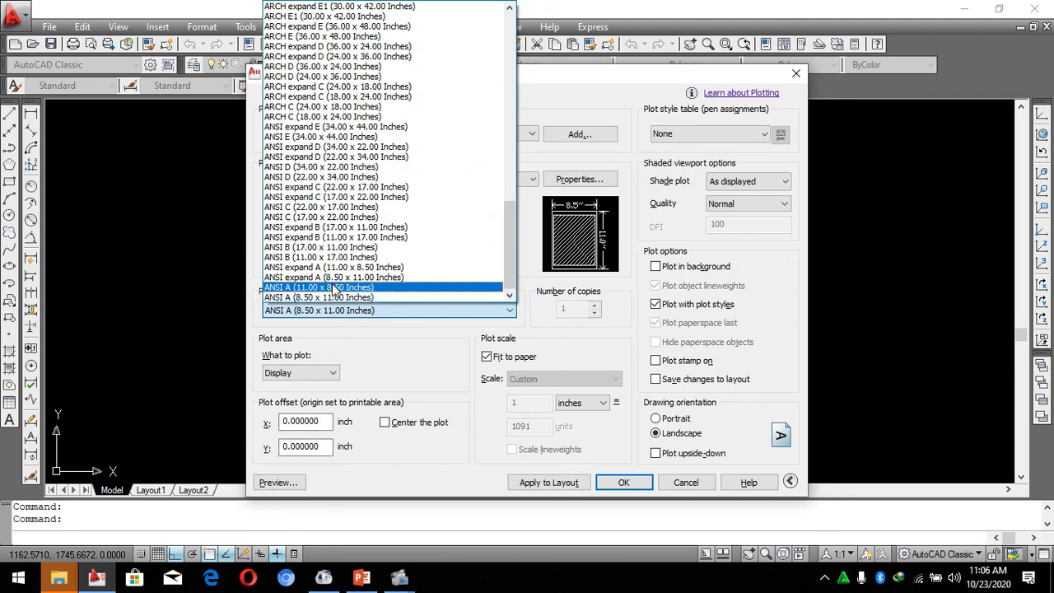
scroll(336, 265, "up", 8)
scroll(336, 265, "up", 6)
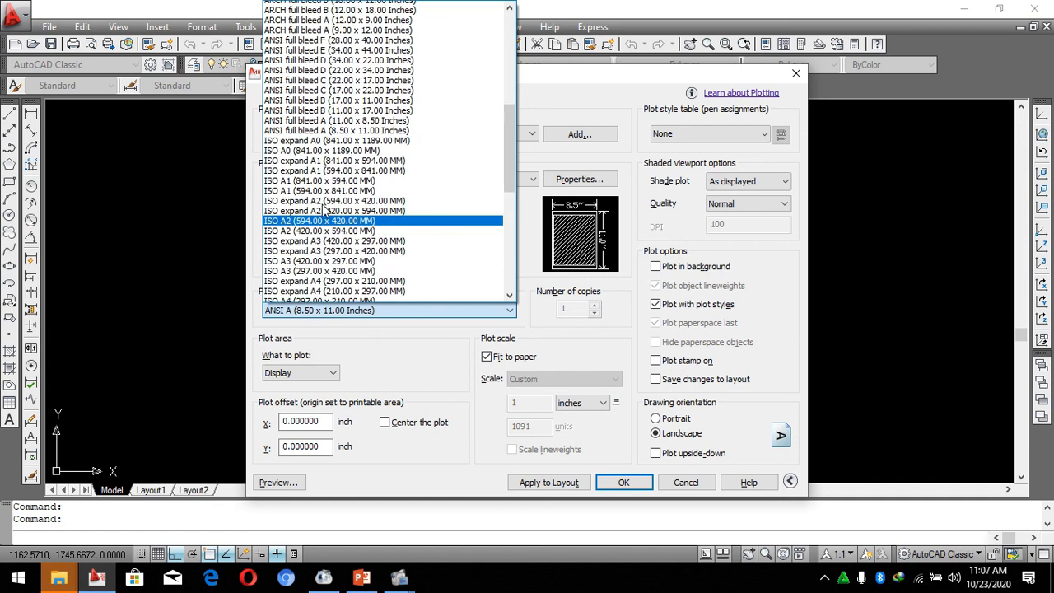
scroll(325, 210, "up", 8)
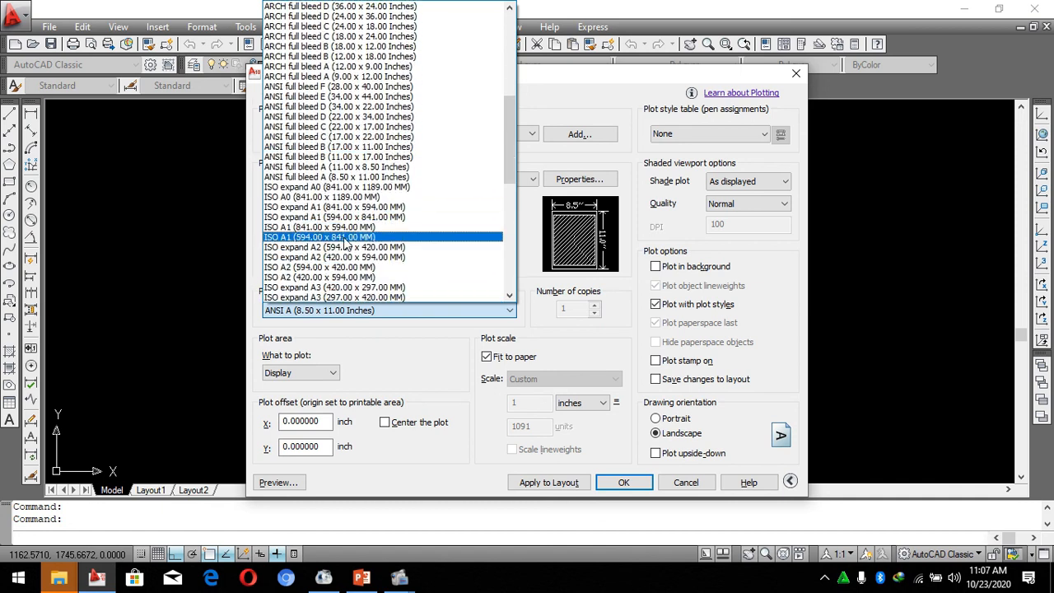
left_click(414, 167)
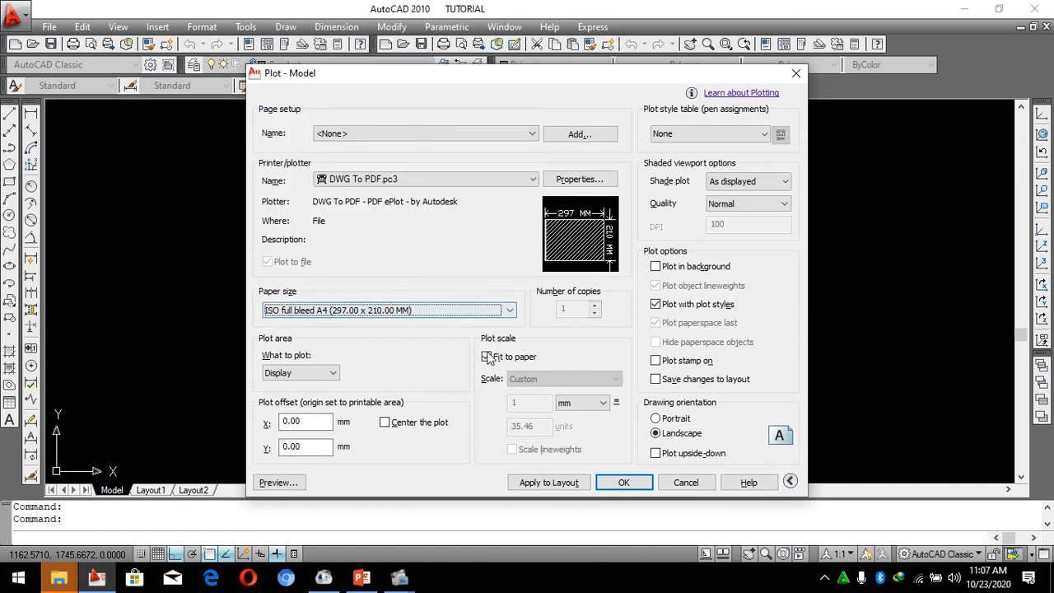
Define the plot area as a window around the outer sheet frame, with portrait orientation and the plot centered.
left_click(314, 376)
left_click(284, 416)
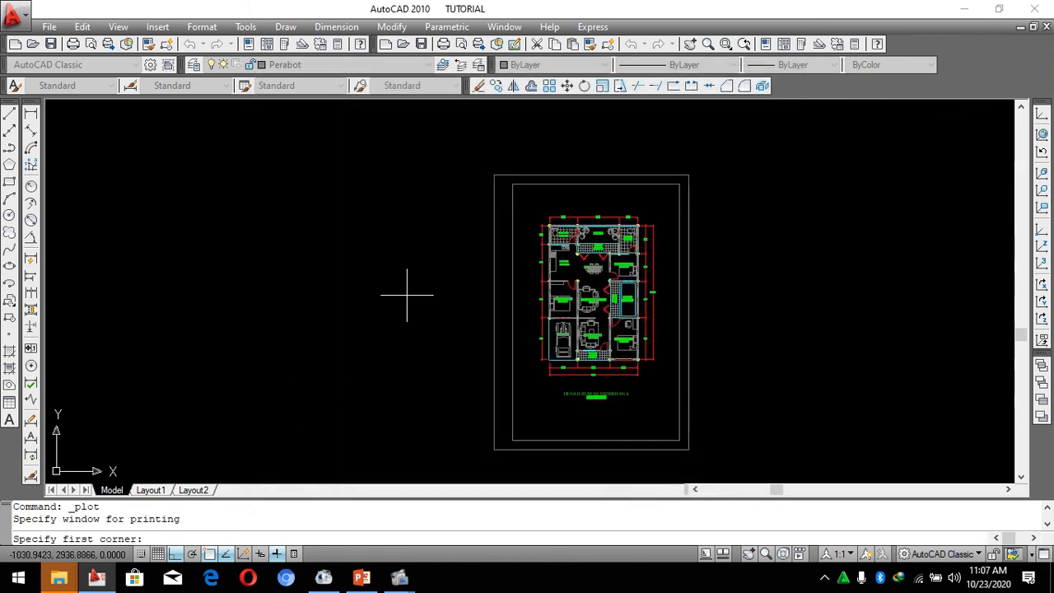
left_click(494, 174)
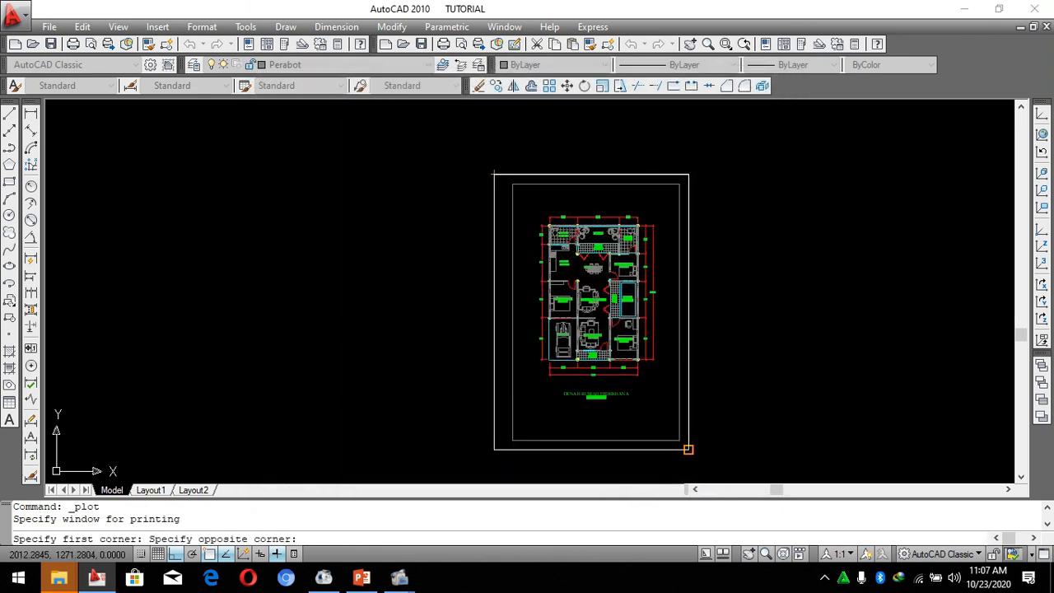
left_click(688, 448)
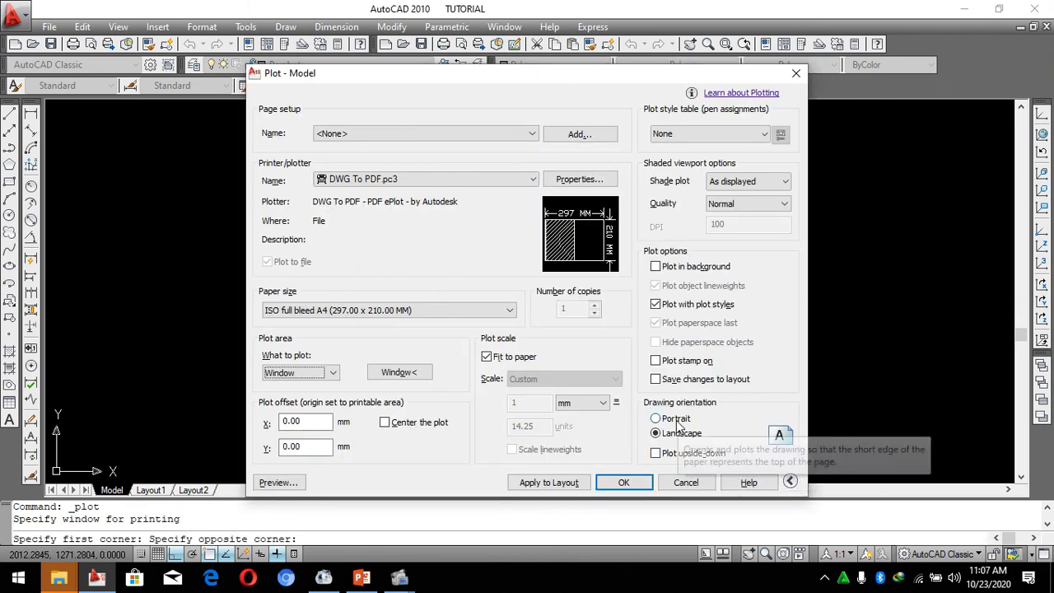
left_click(676, 419)
left_click(395, 433)
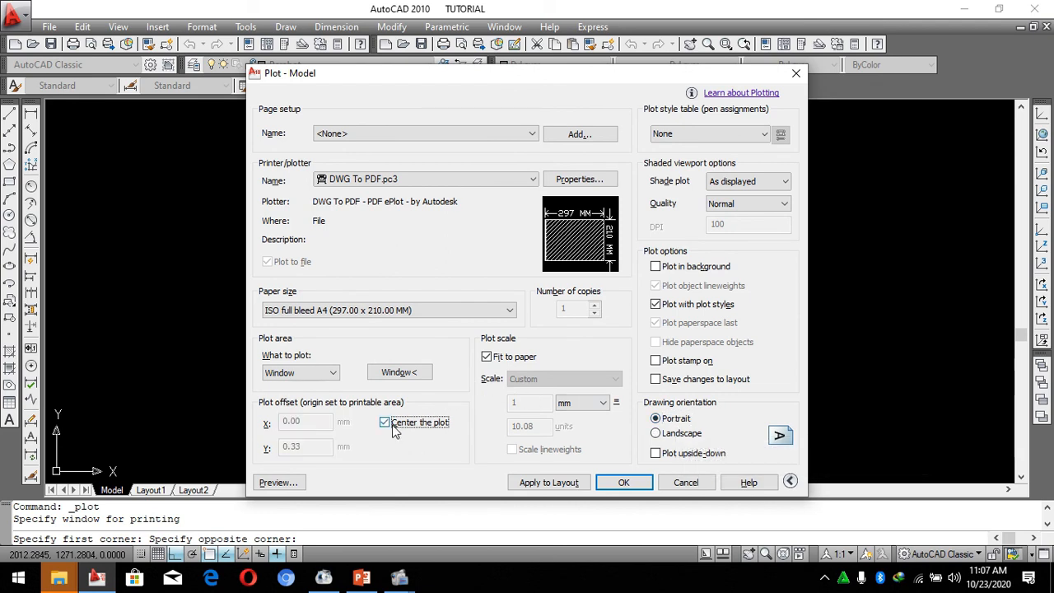
Preview the plot and check the sheet layout and the colors of the floor plan up close.
left_click(274, 482)
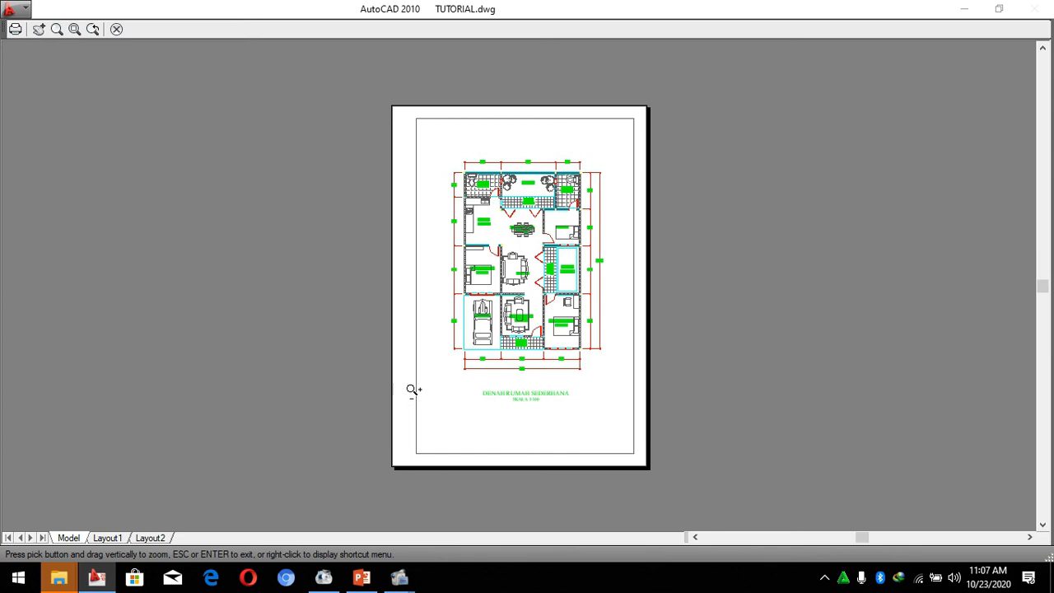
left_click_drag(413, 390, 487, 86)
scroll(486, 72, "up", 3)
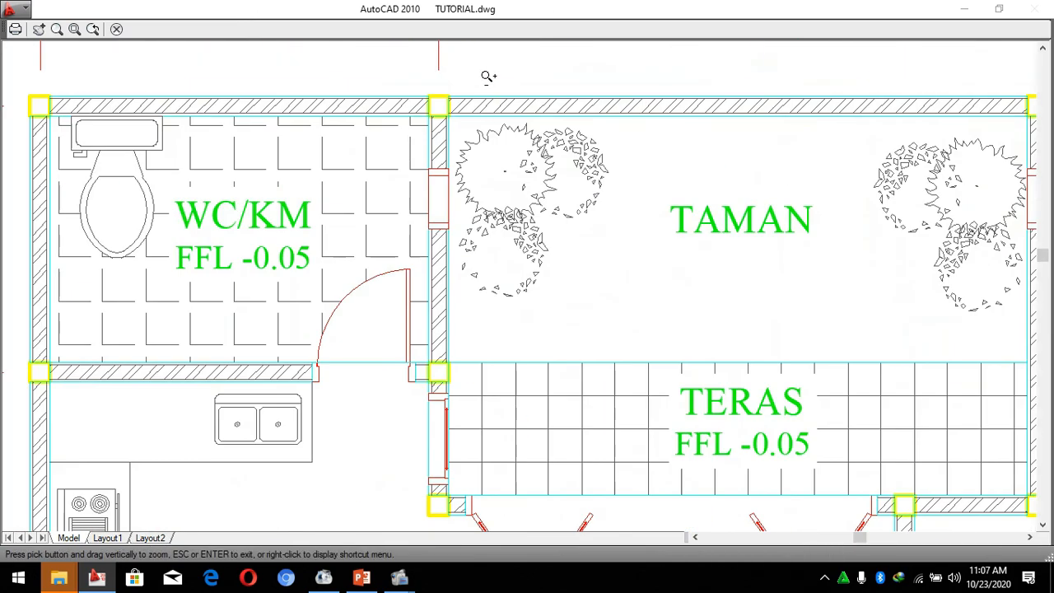
scroll(474, 150, "down", 4)
scroll(552, 119, "up", 4)
key("Escape")
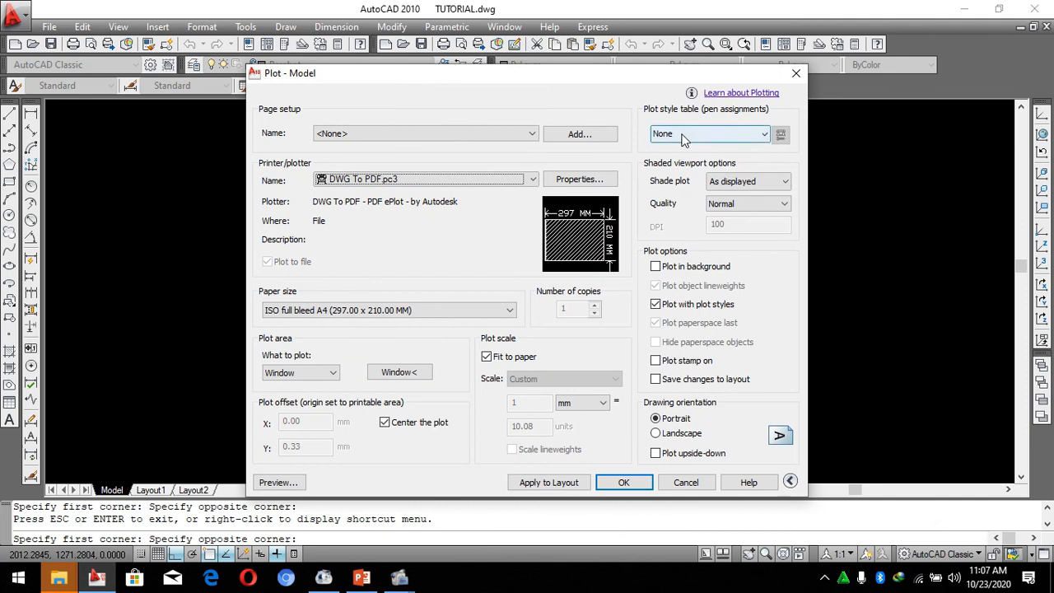
Assign the monochrome.ctb plot style table to all layouts and check the sheet's edges in a plot preview.
left_click(682, 136)
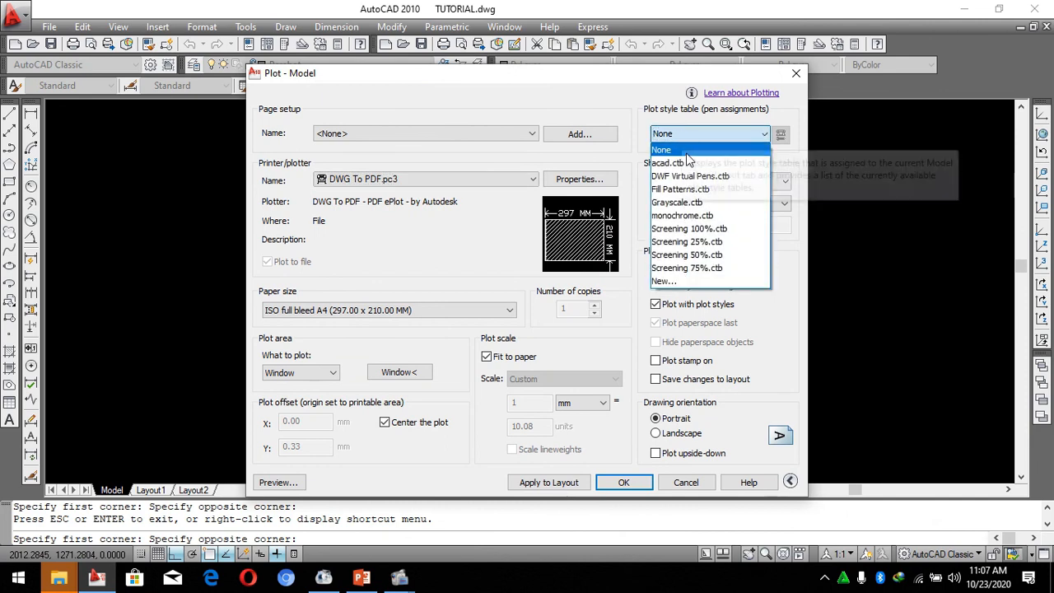
left_click(689, 217)
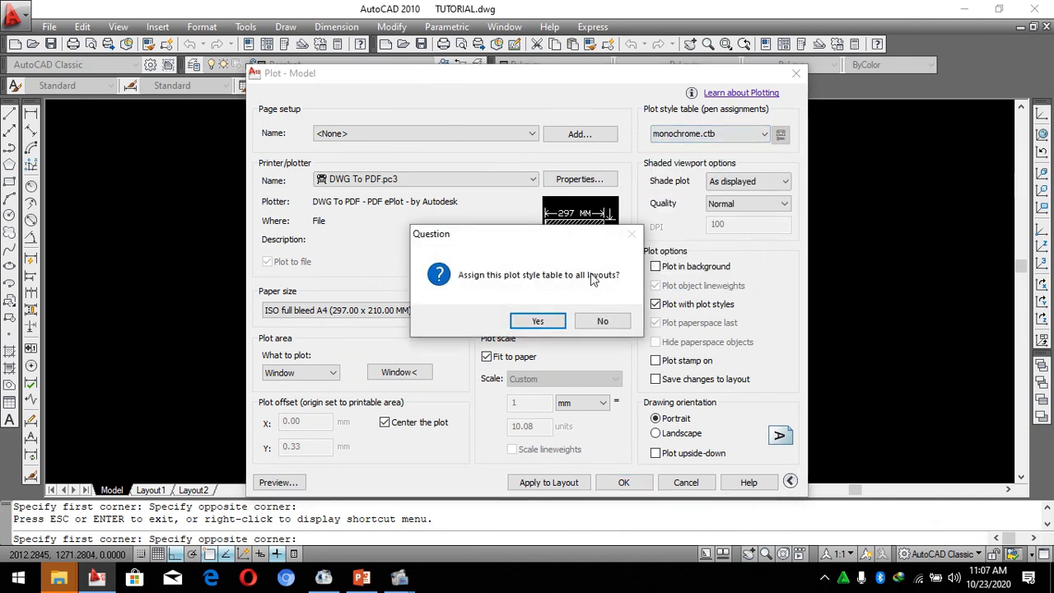
left_click(544, 322)
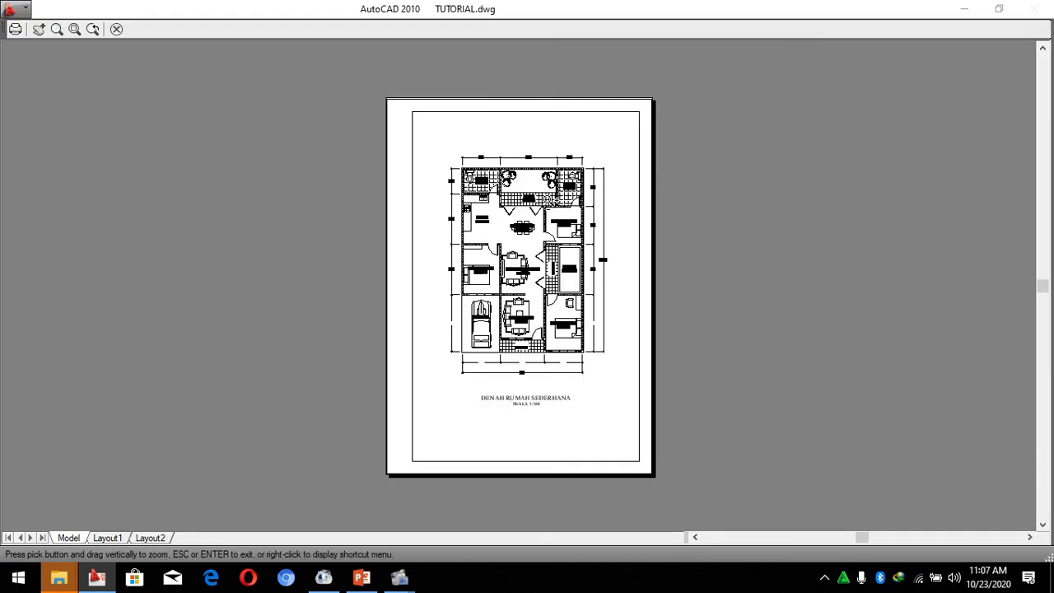
scroll(609, 80, "up", 8)
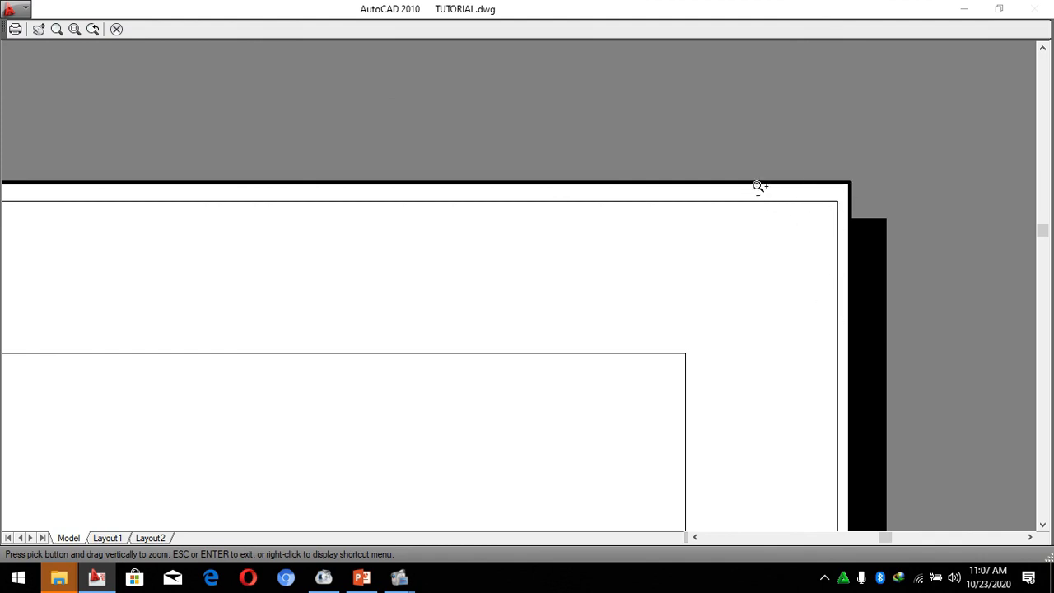
key("Escape")
Turn off fitting to paper and set the plot scale to 1 mm = 10 units.
left_click(487, 356)
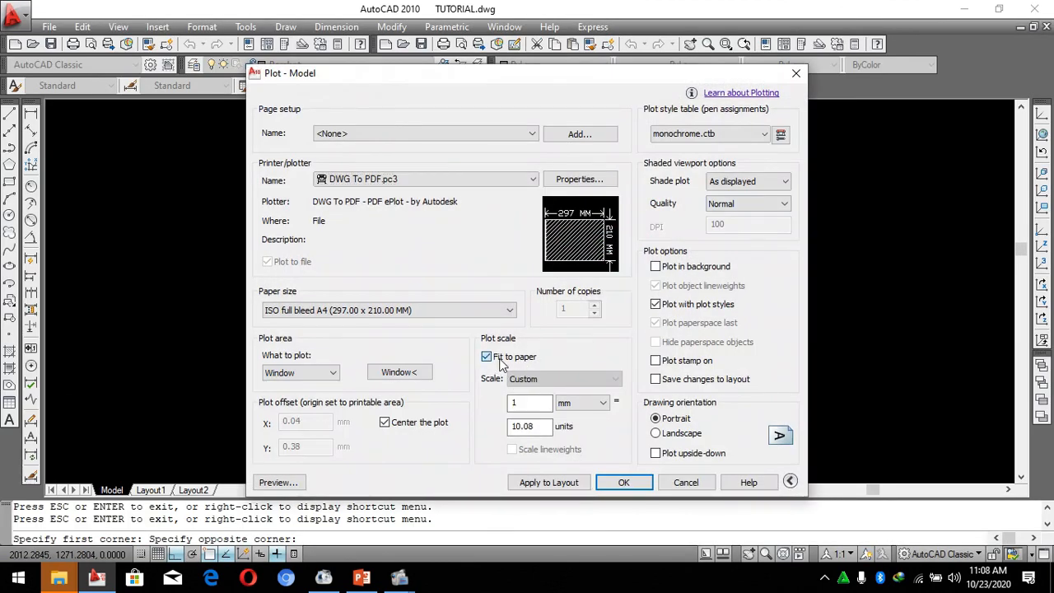
left_click(544, 425)
type("10")
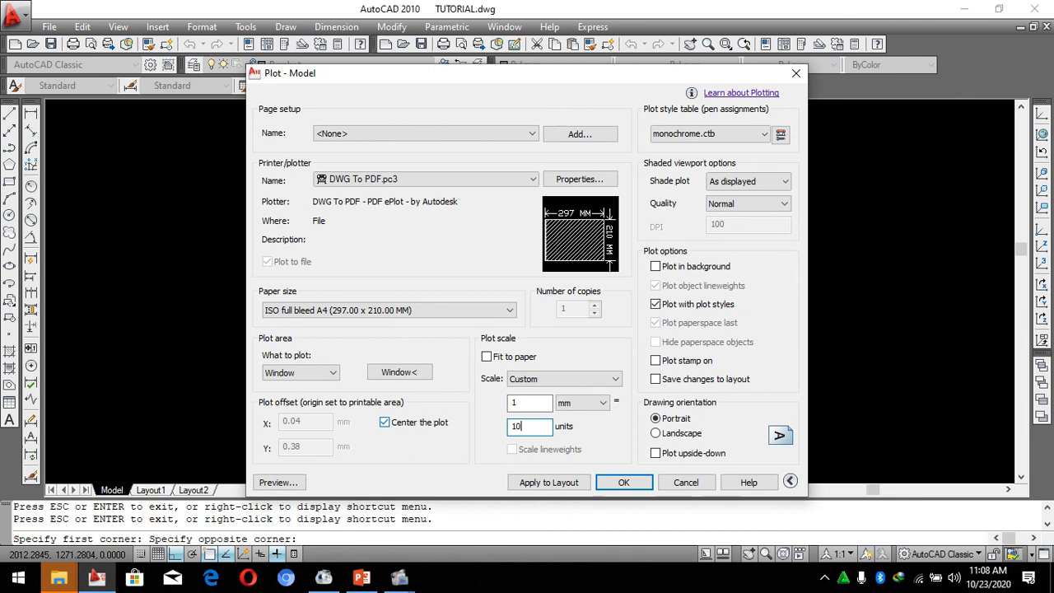
Preview the scaled plot and examine the rooms, labels, dimensions and title across the floor plan.
left_click(302, 483)
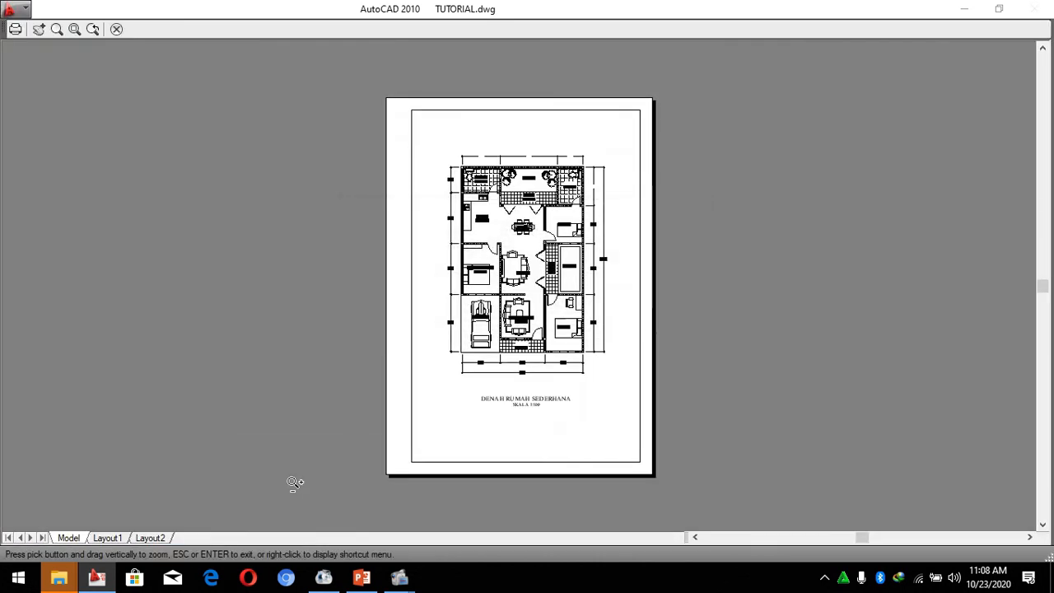
scroll(436, 362, "up", 2)
scroll(575, 86, "up", 2)
scroll(570, 110, "up", 1)
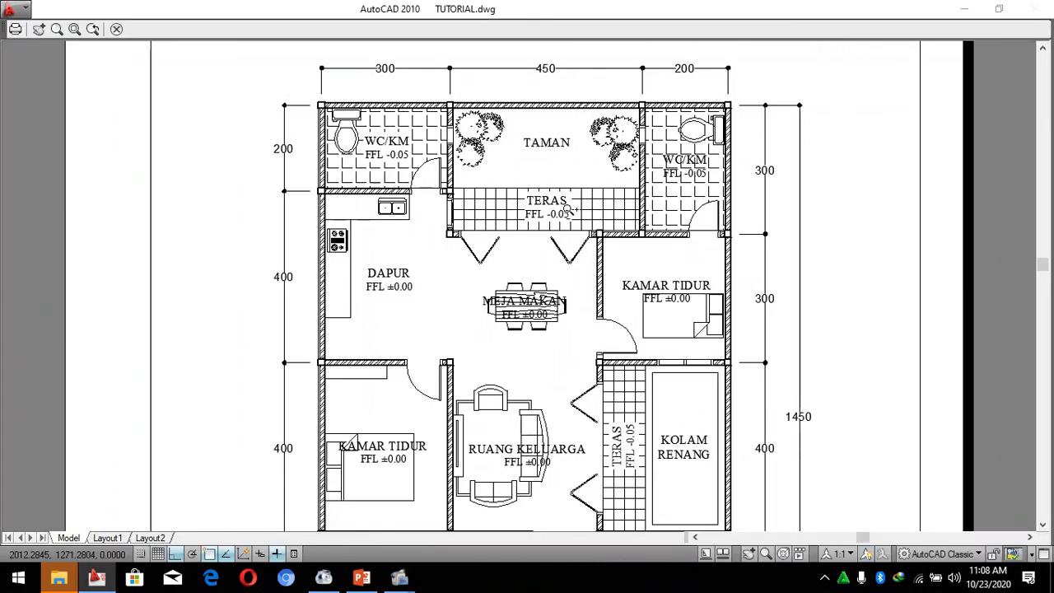
scroll(567, 207, "down", 1)
scroll(556, 468, "up", 1)
scroll(565, 298, "down", 2)
scroll(570, 344, "up", 2)
scroll(574, 385, "up", 1)
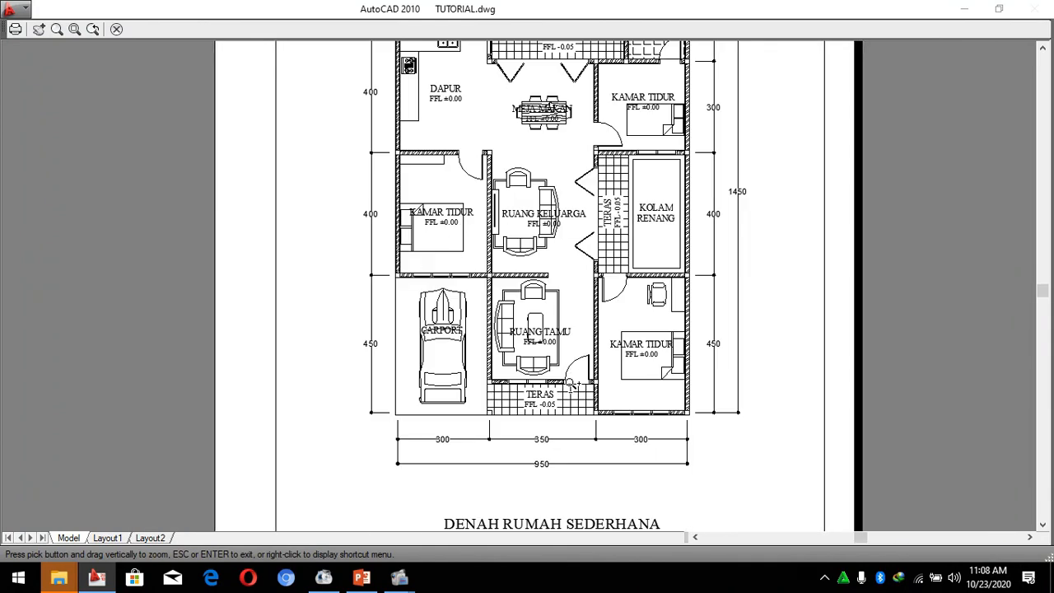
scroll(574, 386, "down", 1)
scroll(545, 170, "up", 1)
scroll(545, 171, "up", 2)
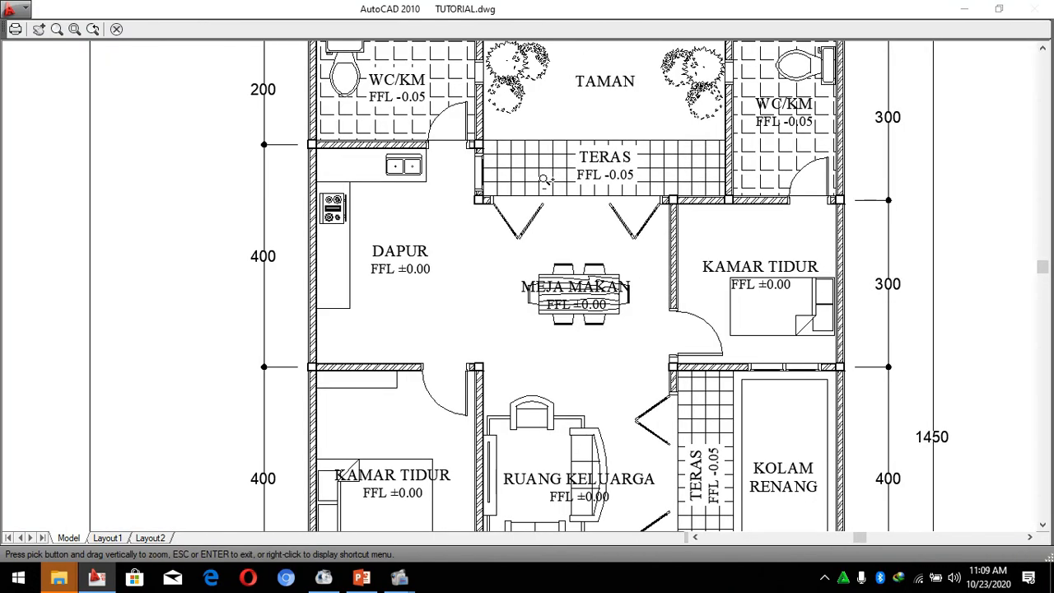
key("Escape")
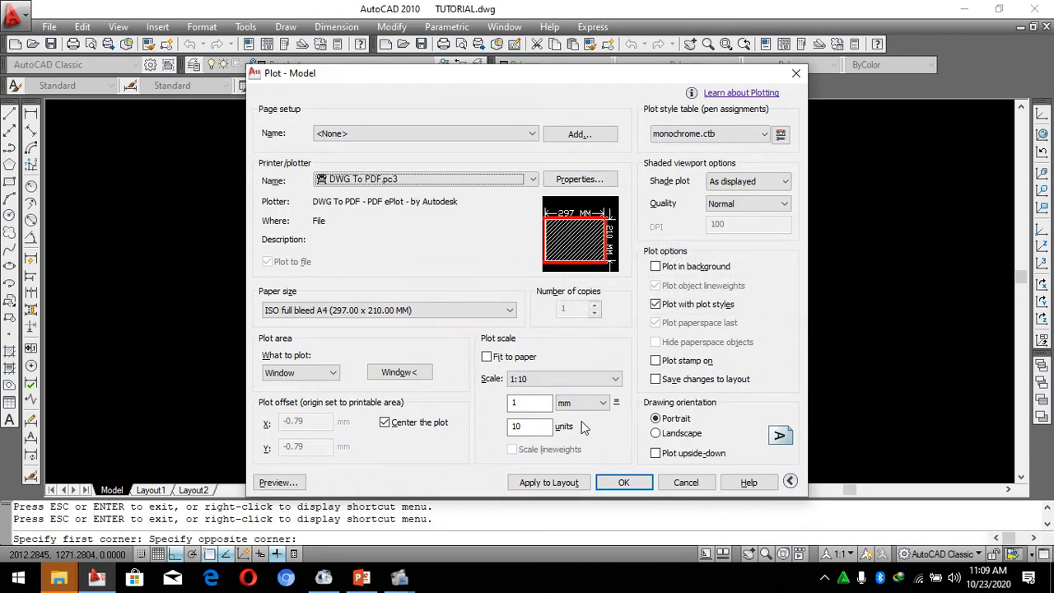
Plot the sheet to a PDF file named FFDFGDG in the Documents folder.
left_click(623, 482)
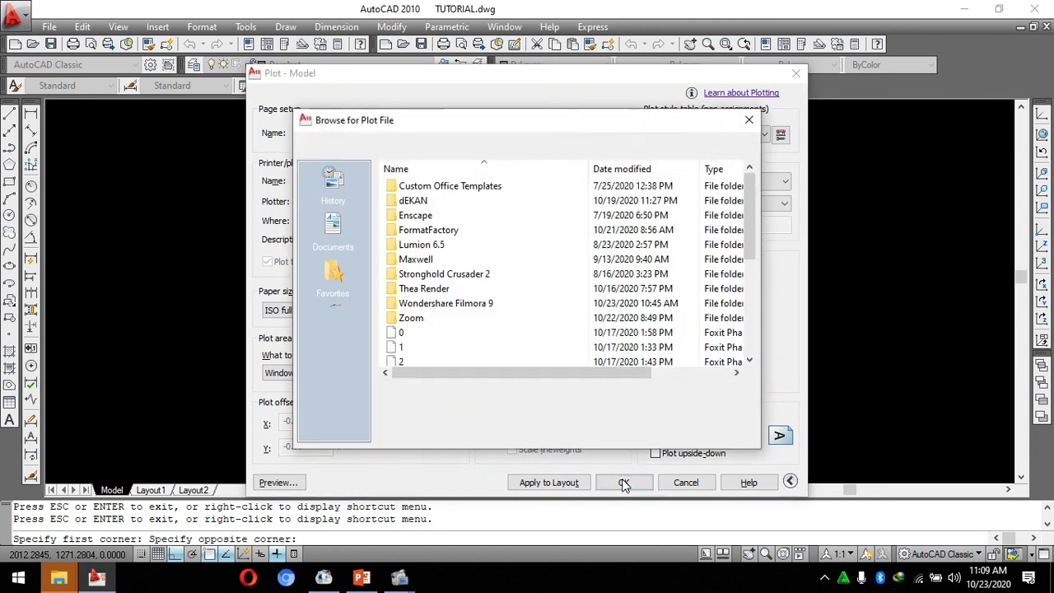
scroll(505, 337, "down", 4)
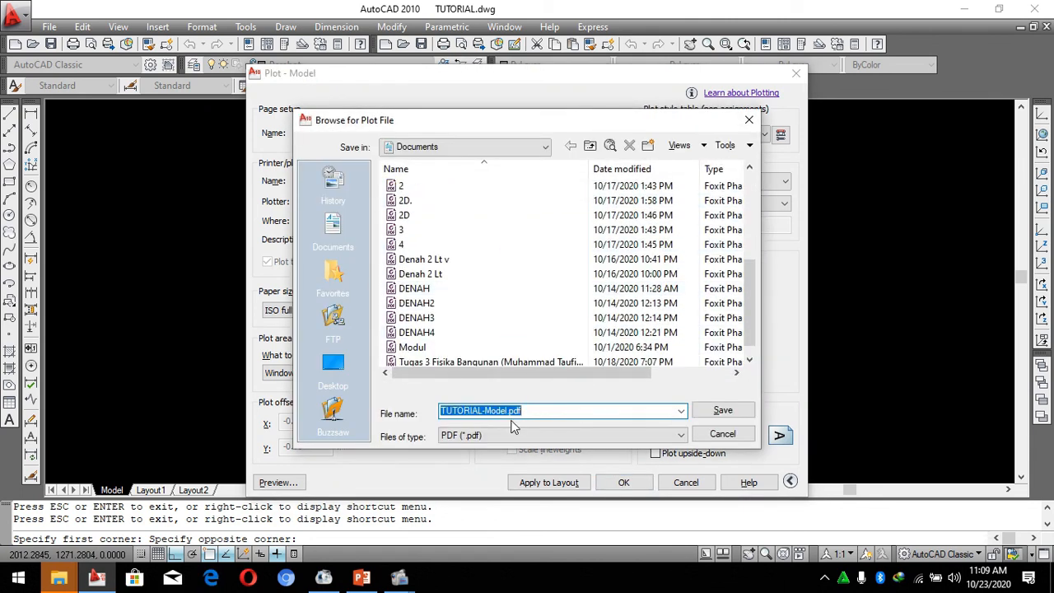
type("FFDFGDG")
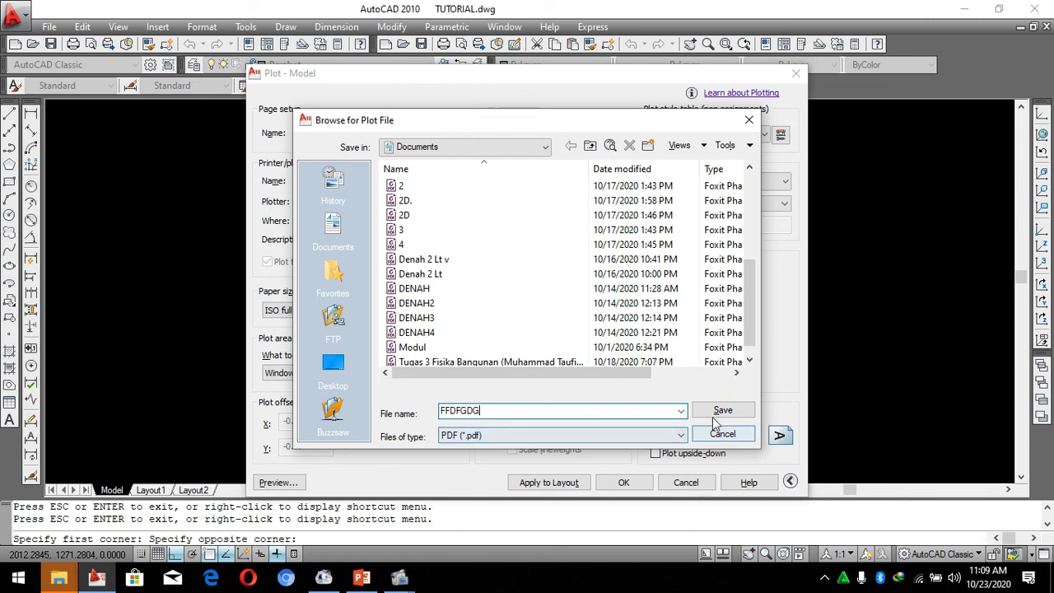
left_click(712, 409)
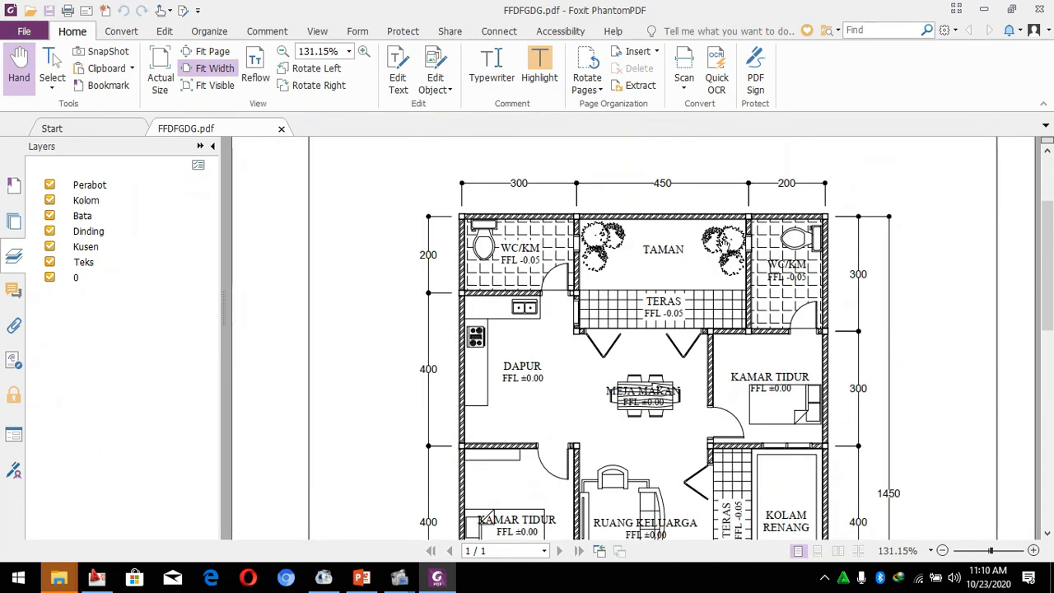
Review the plotted FFDFGDG.pdf in Foxit PhantomPDF, from the room details to the whole page.
scroll(811, 382, "down", 7)
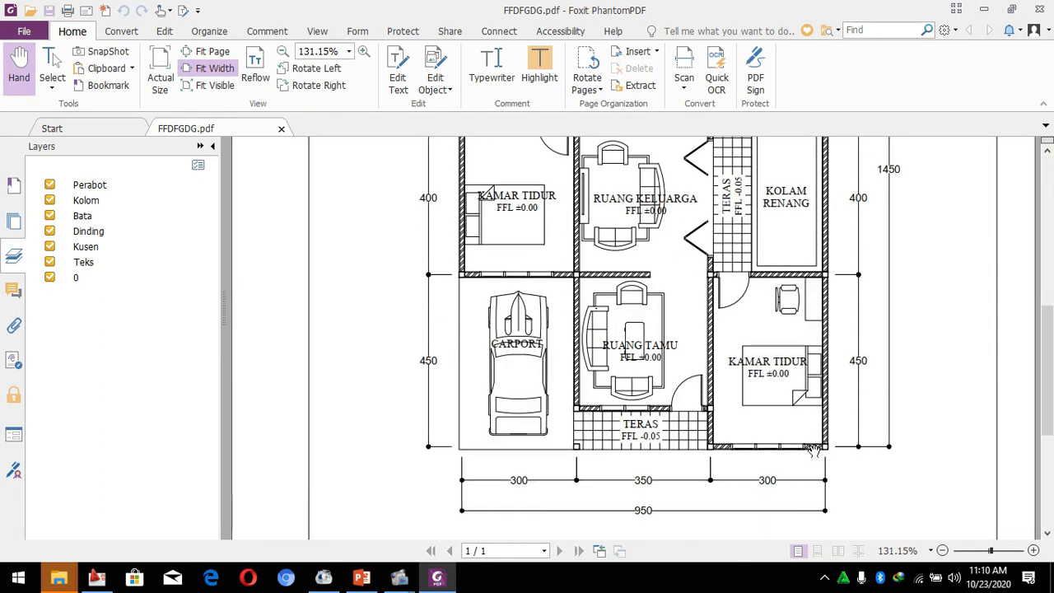
scroll(811, 450, "up", 6)
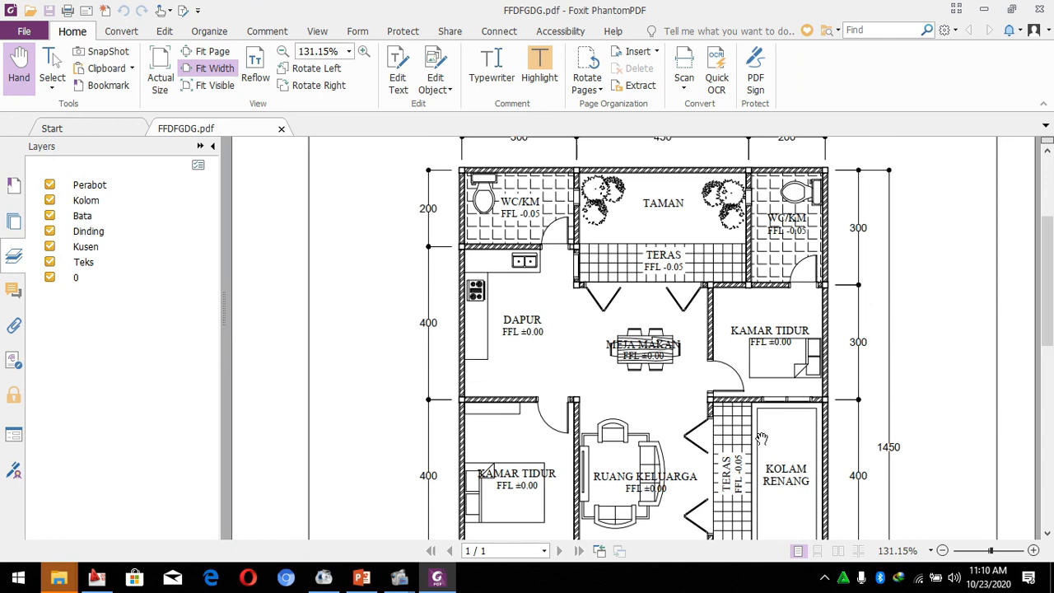
scroll(759, 405, "down", 3, "ctrl")
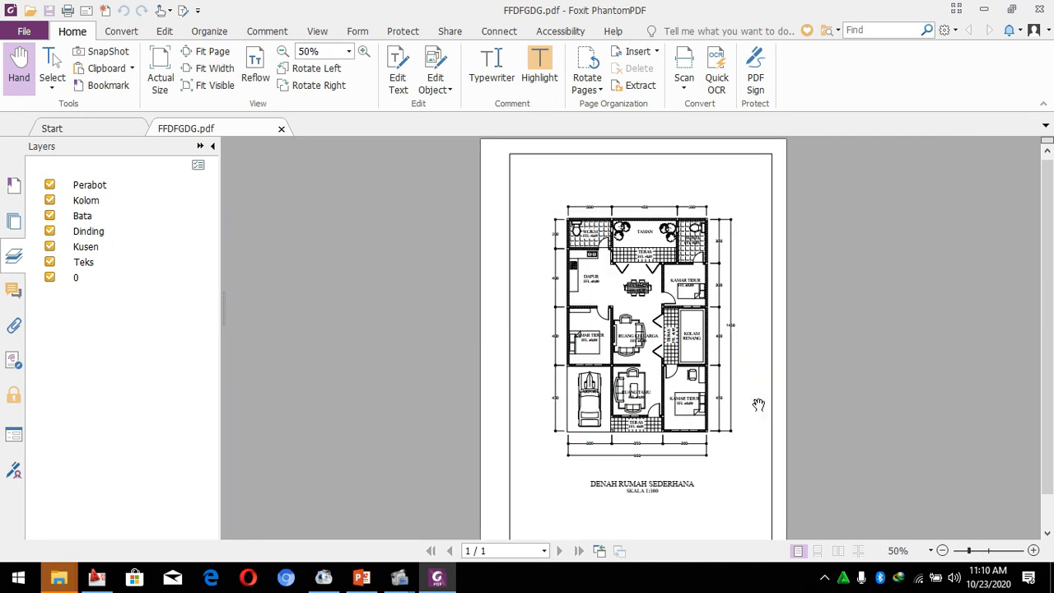
scroll(757, 405, "down", 1, "ctrl")
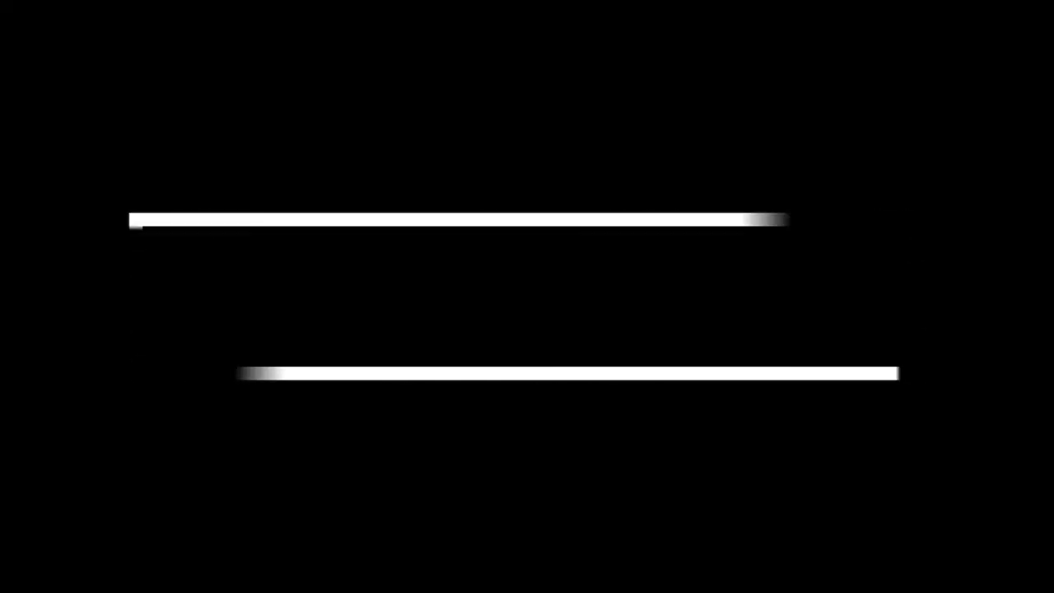